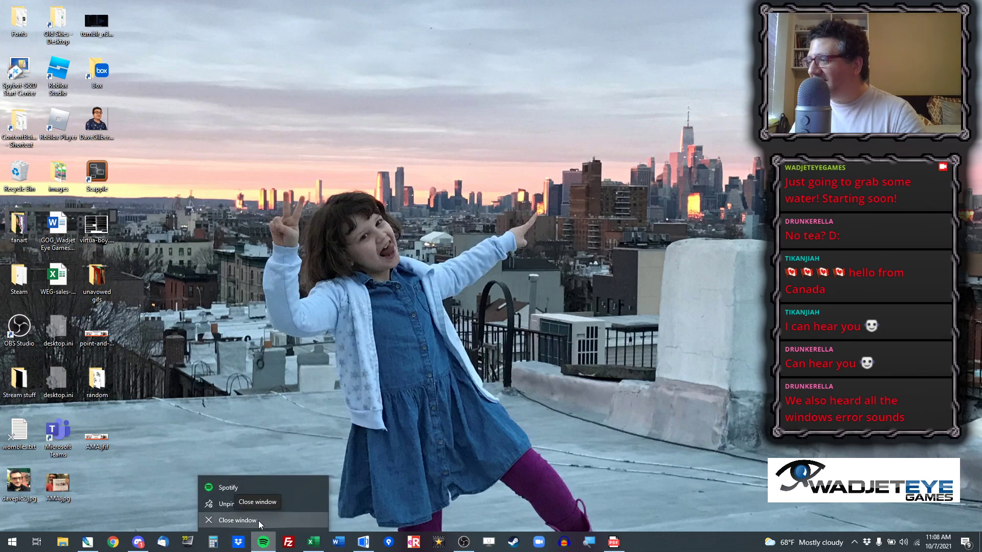
# Step: Close Spotify and switch to the AGS Editor with the Old Skies project
pyautogui.click(259, 521)
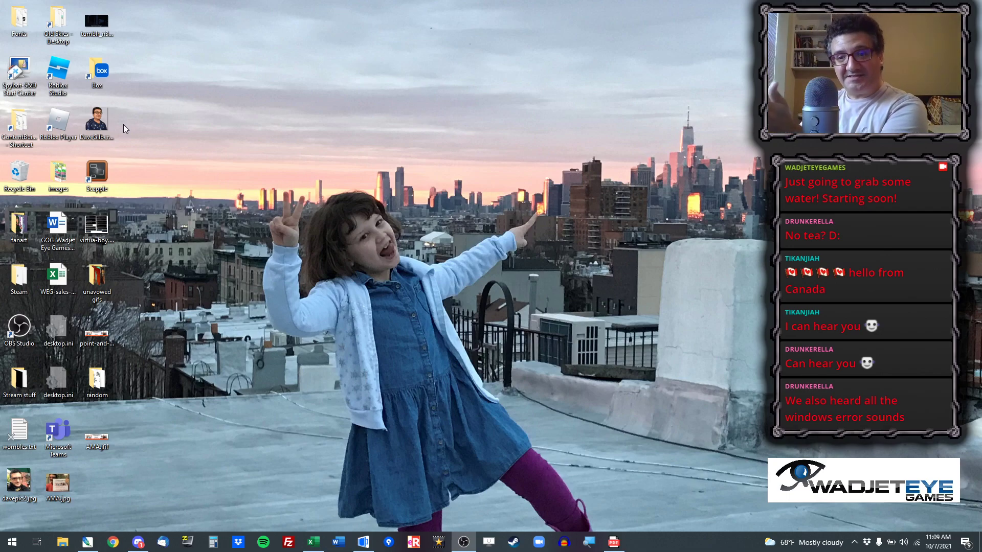
pyautogui.moveTo(157, 12); pyautogui.dragTo(488, 327)
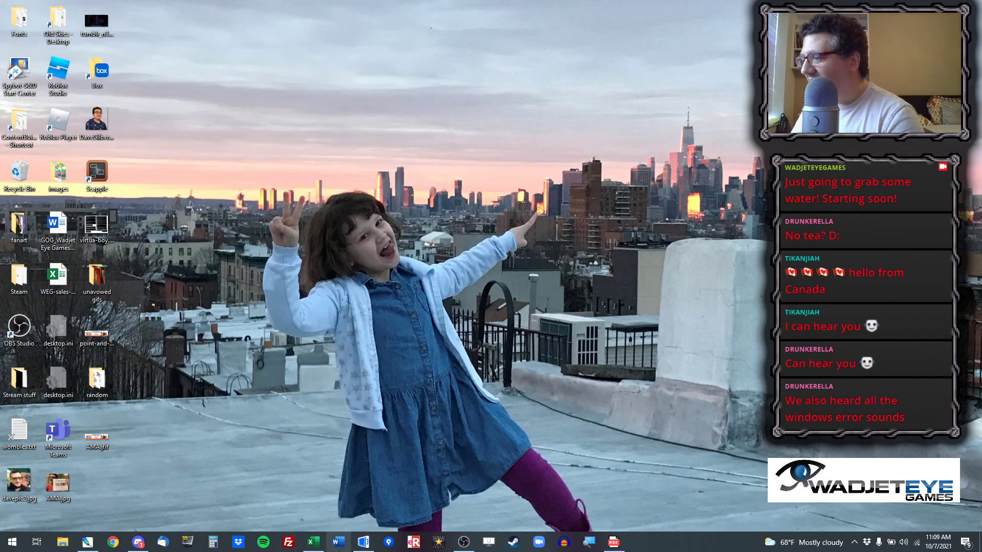
pyautogui.click(363, 543)
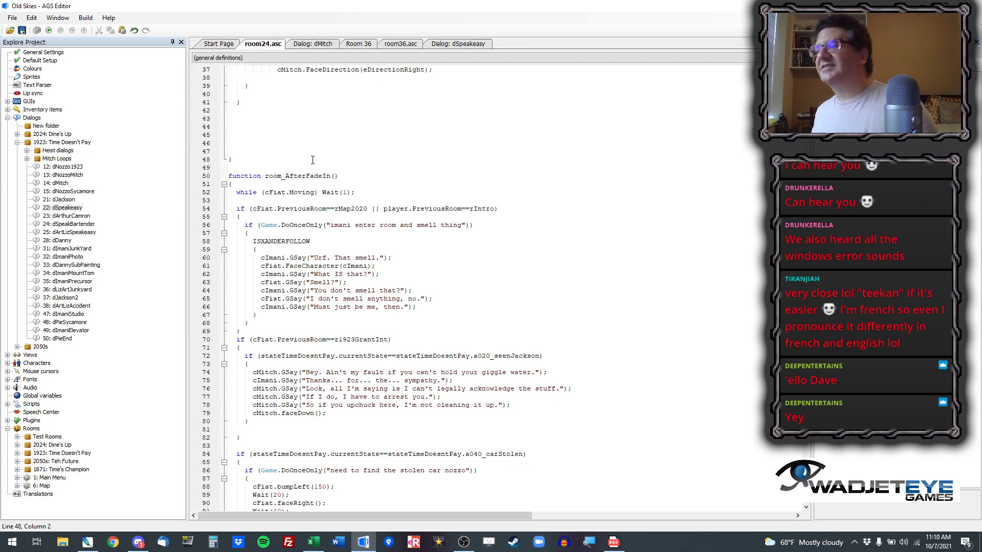
# Step: Collapse the Dialogs branch of the project tree
pyautogui.scroll(7, 297, 169)
pyautogui.scroll(-7, 297, 169)
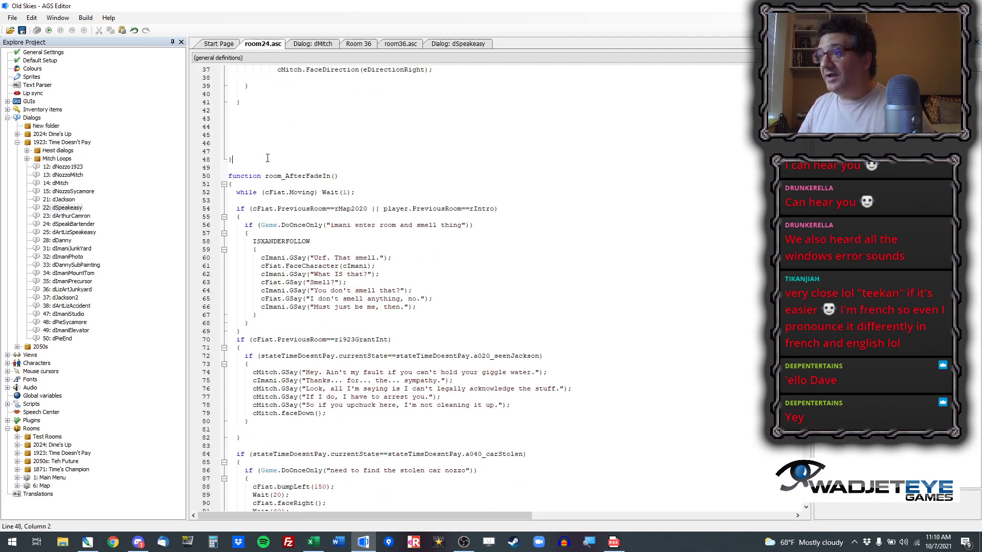
pyautogui.click(7, 118)
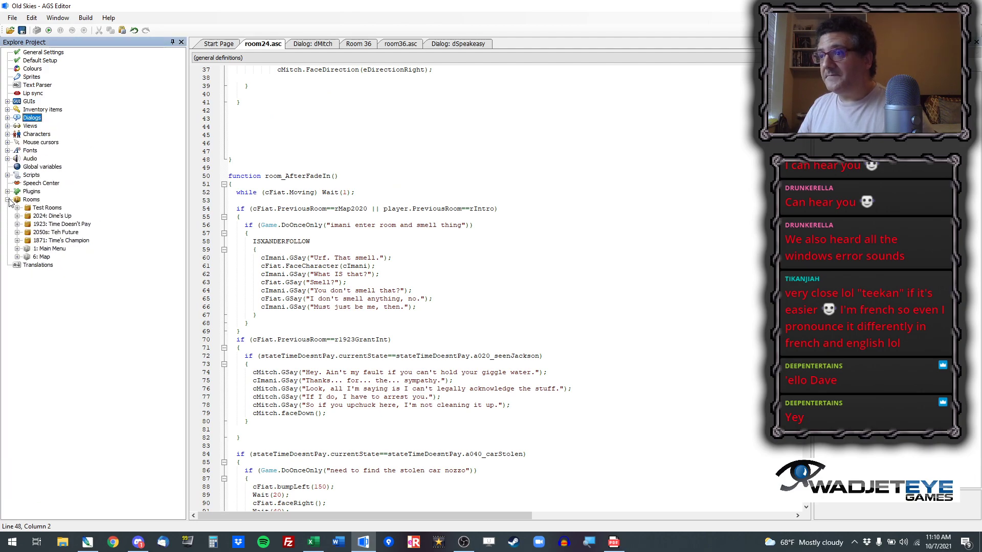
# Step: Switch to File Explorer and open the Rooms folder inside the Graphics folder of Dropbox's Old Skies folder
pyautogui.click(68, 546)
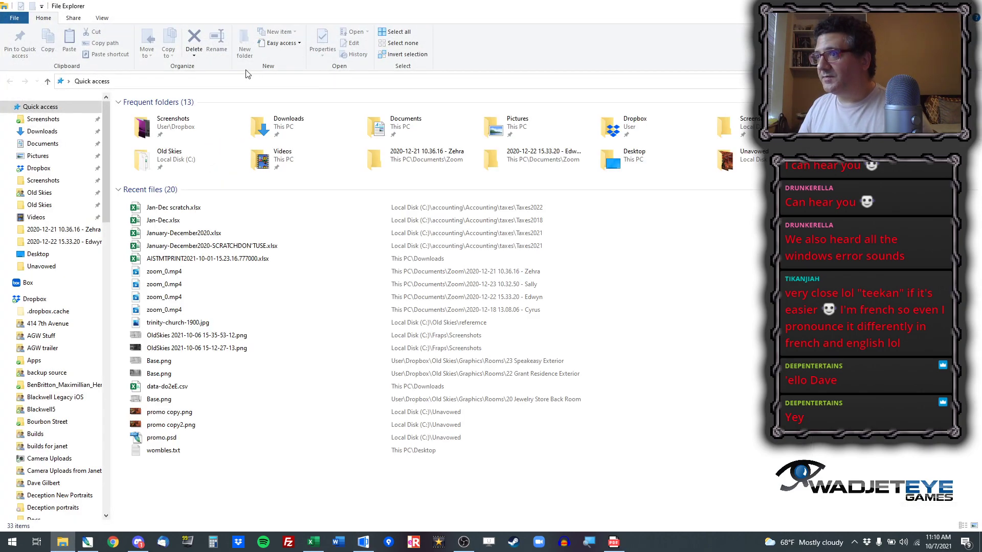
pyautogui.click(224, 82)
pyautogui.write('c:\\drop')
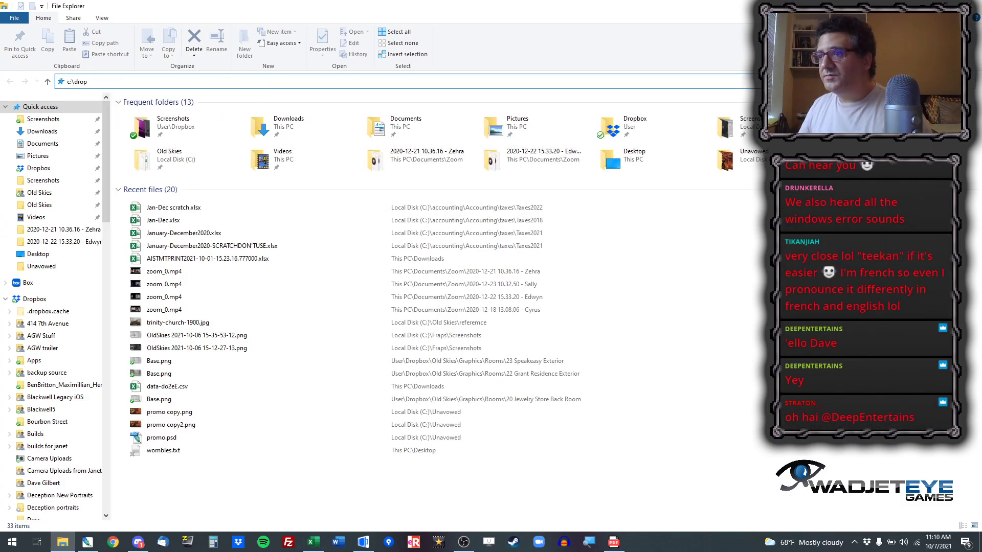
pyautogui.press('Escape')
pyautogui.click(61, 197)
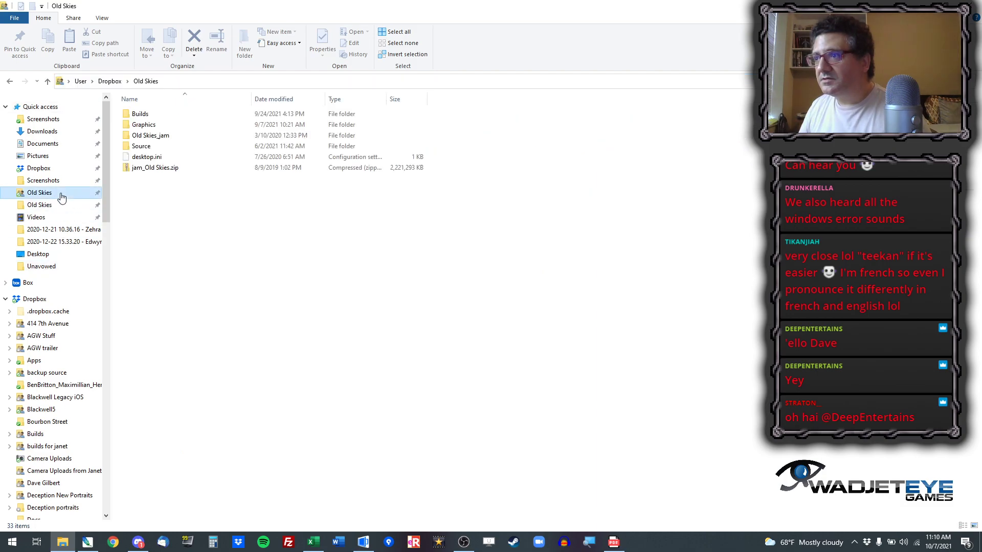
pyautogui.click(149, 126)
pyautogui.doubleClick(149, 126)
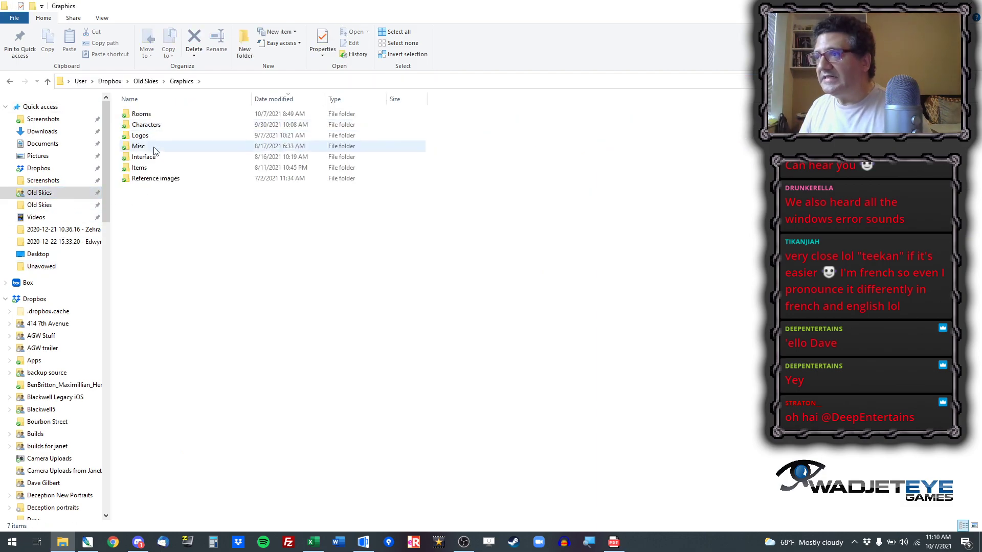
pyautogui.doubleClick(151, 115)
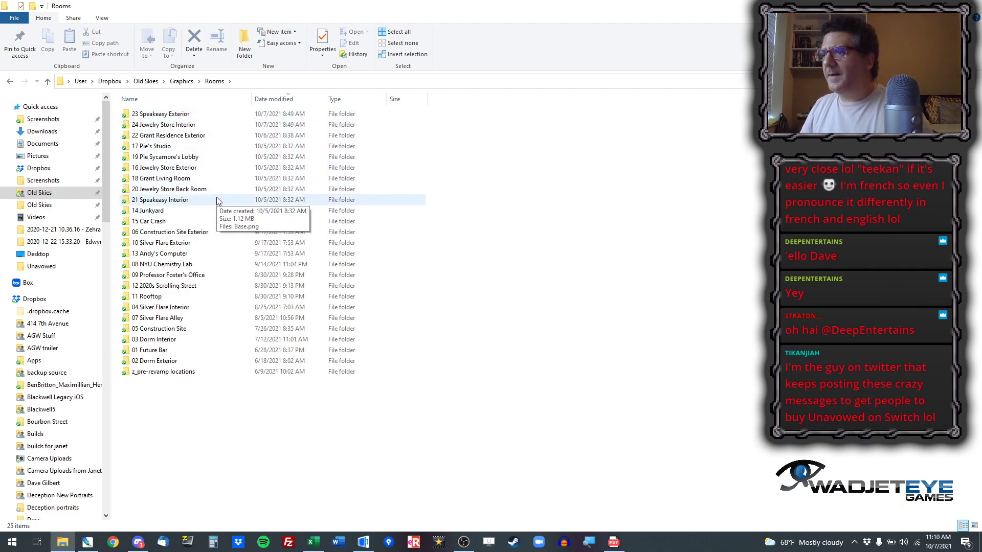
# Step: View Base.png from the 14 Junkyard folder, close the image and return to the Rooms folder
pyautogui.doubleClick(174, 214)
pyautogui.doubleClick(145, 128)
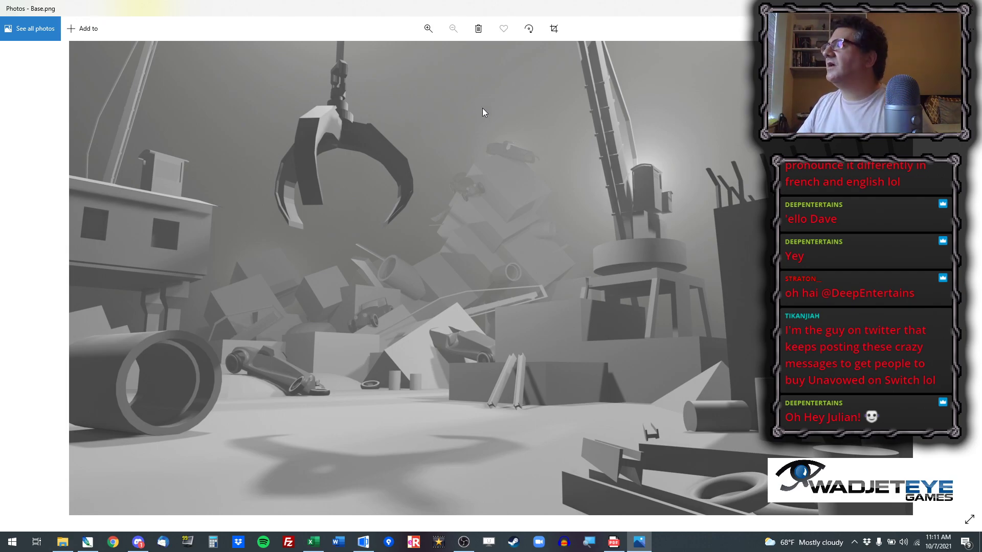
pyautogui.click(975, 13)
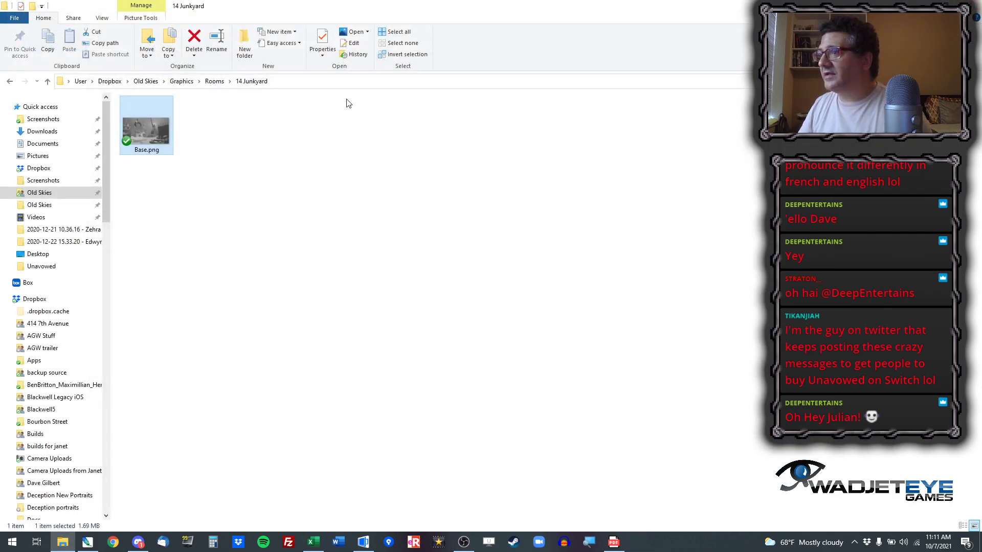
pyautogui.click(214, 81)
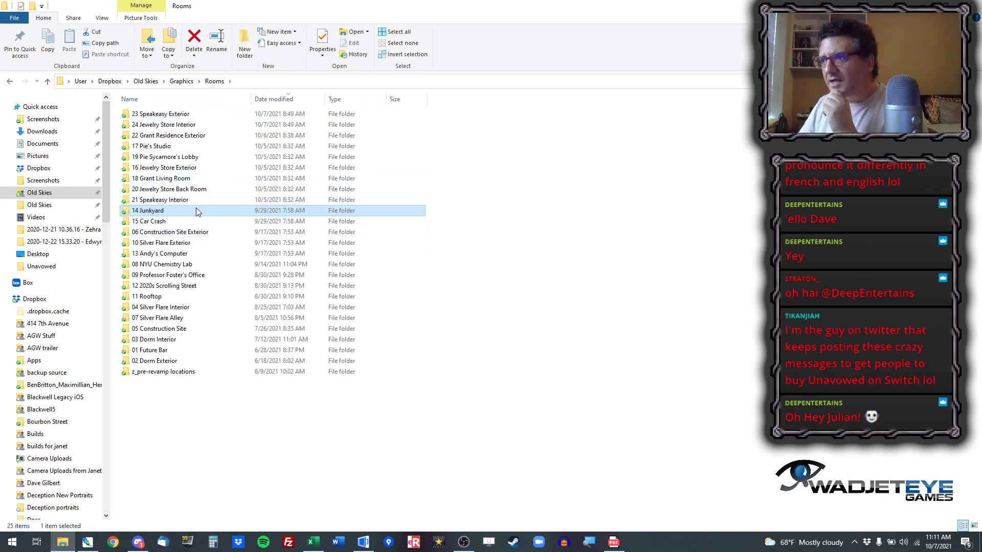
# Step: Switch back to the AGS Editor and expand the "1923: Time Doesn't Pay" folder under Rooms
pyautogui.click(363, 543)
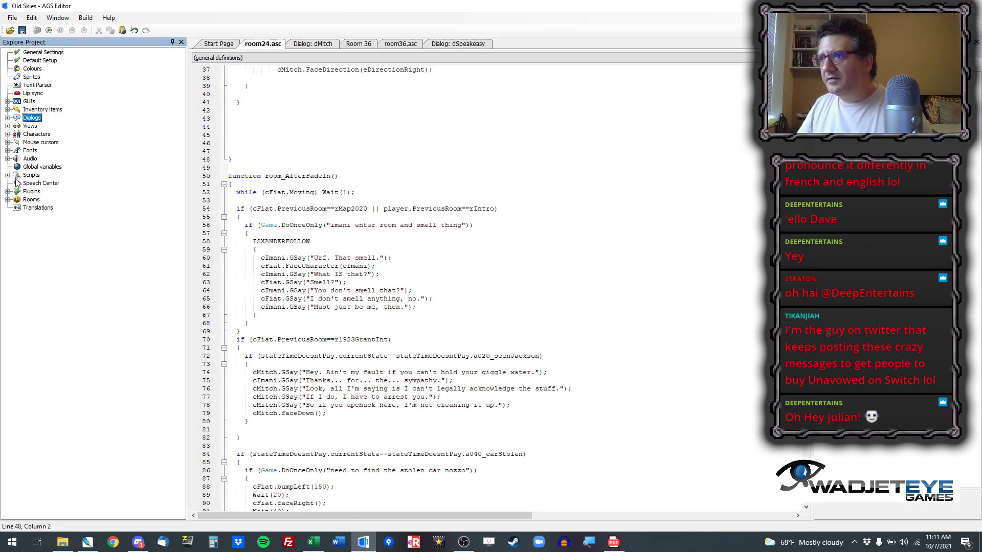
pyautogui.click(7, 191)
pyautogui.click(8, 191)
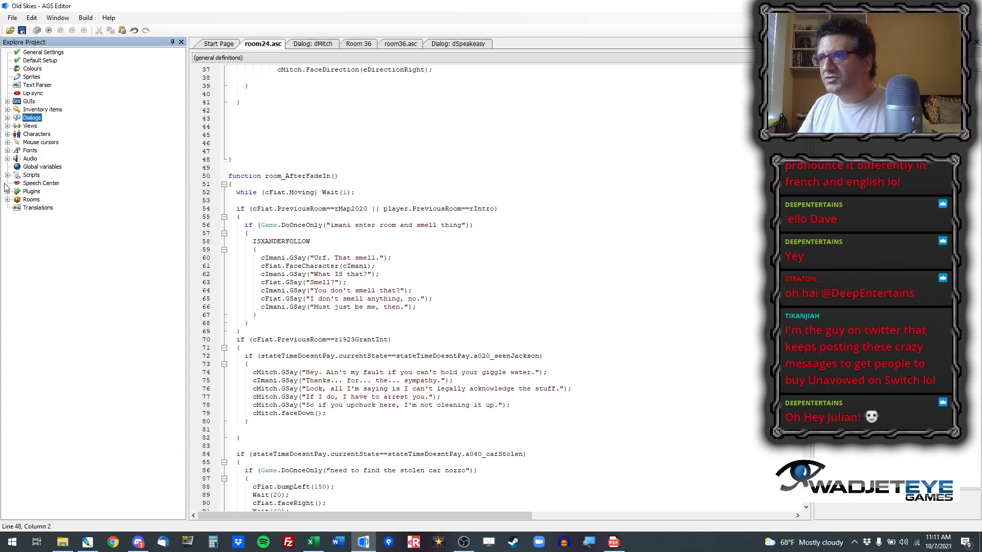
pyautogui.click(7, 200)
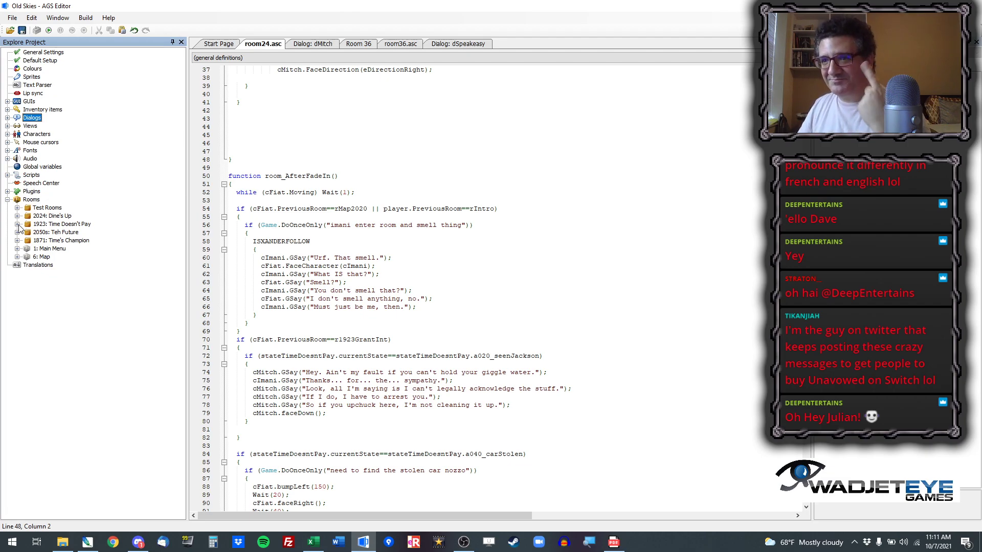
pyautogui.click(17, 225)
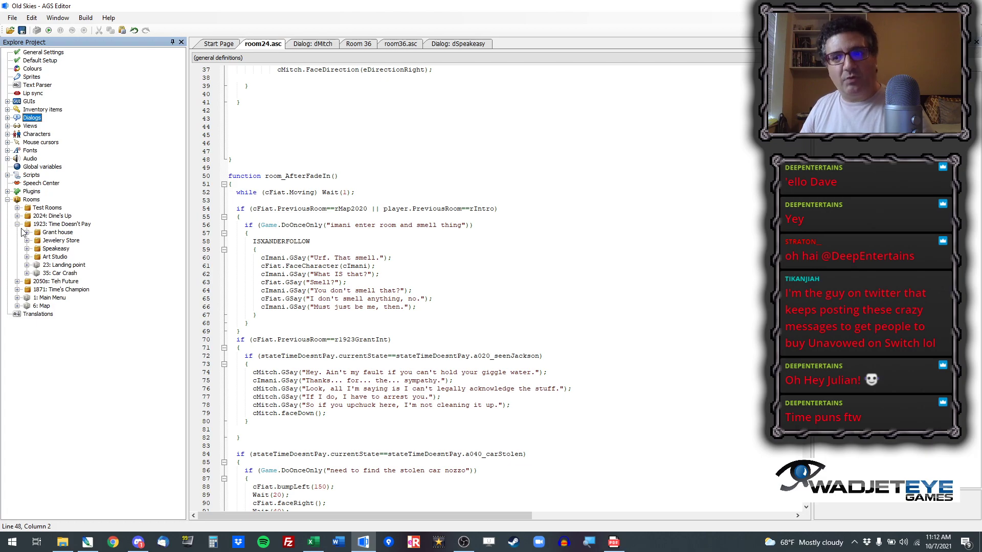
pyautogui.click(43, 226)
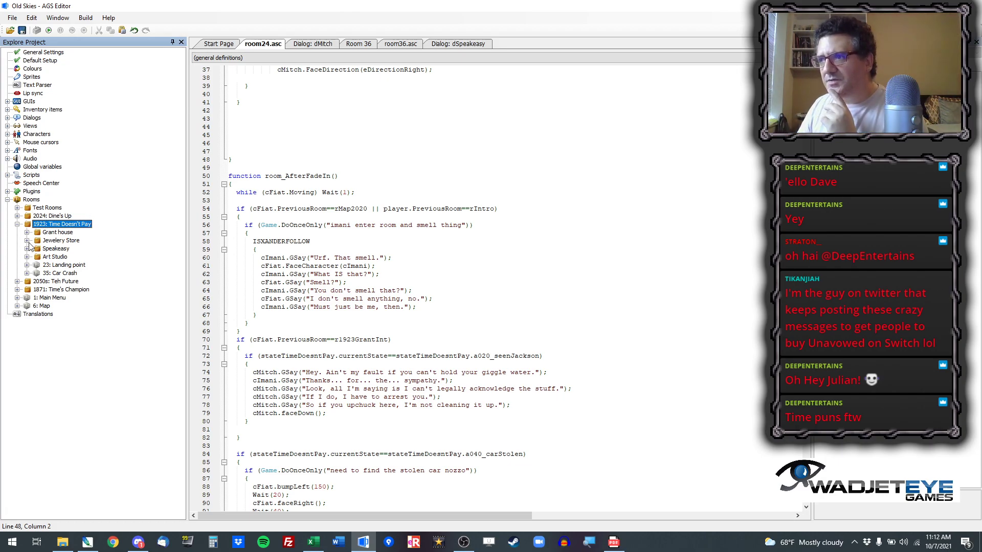
# Step: Open room 23, Landing point, in the room editor and view its background at 75% zoom
pyautogui.doubleClick(61, 265)
pyautogui.doubleClick(66, 273)
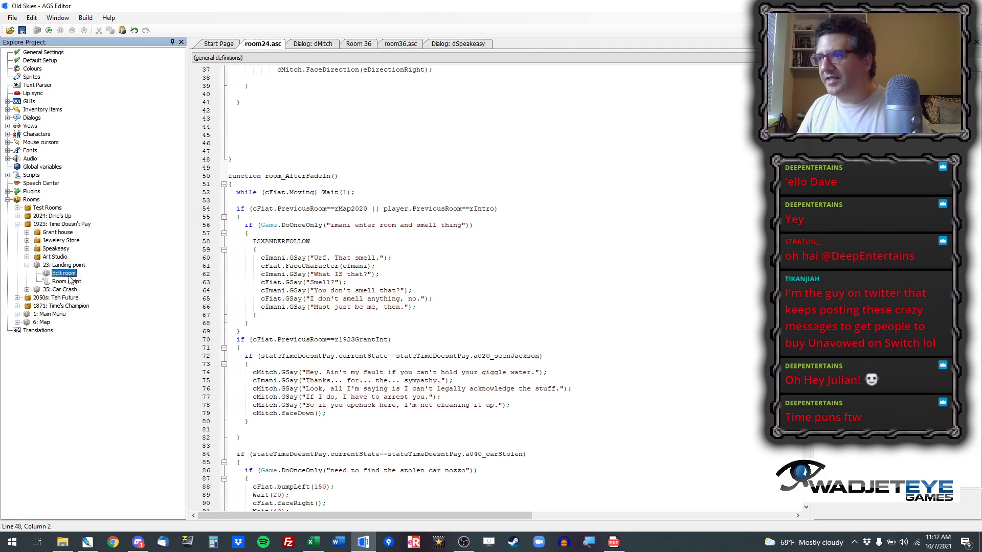
pyautogui.scroll(-2, 713, 368)
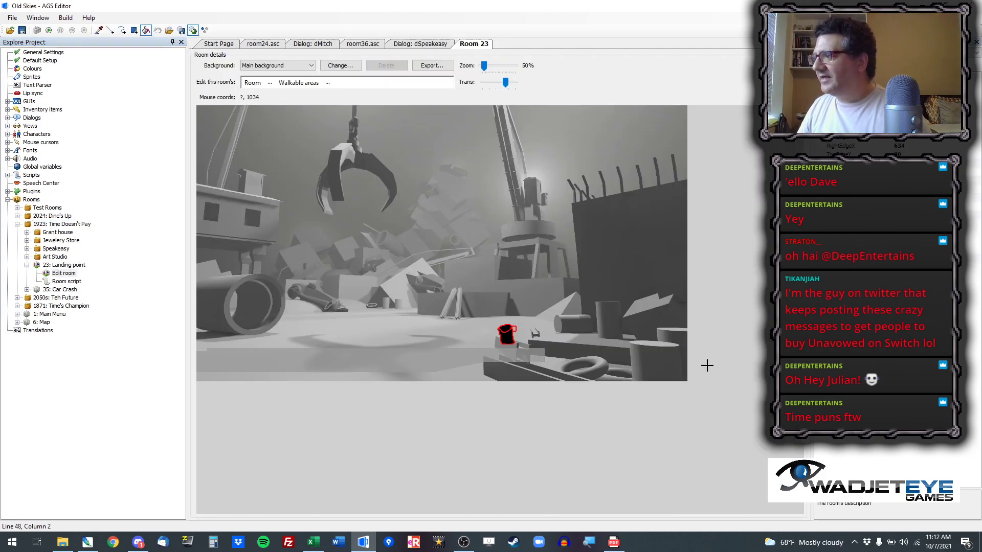
pyautogui.scroll(1, 565, 241)
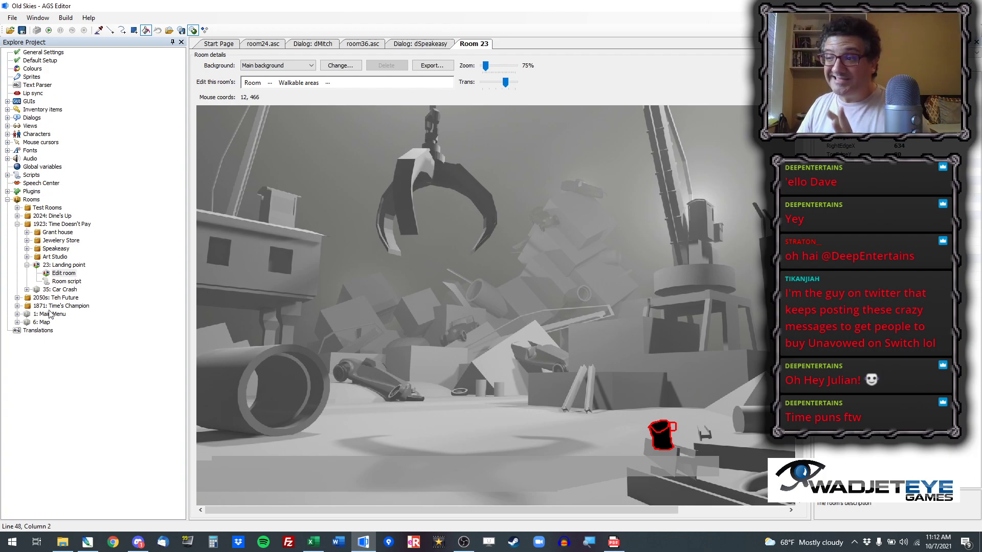
# Step: Open room 24, Grant exterior, from the Grant house folder for editing, saving the changes to room 23
pyautogui.click(26, 232)
pyautogui.click(36, 240)
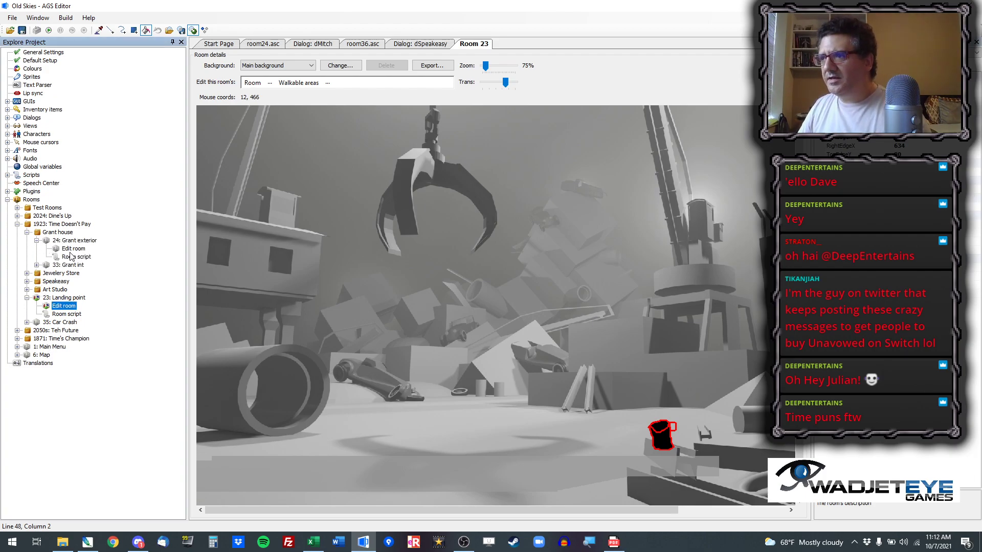
pyautogui.doubleClick(72, 250)
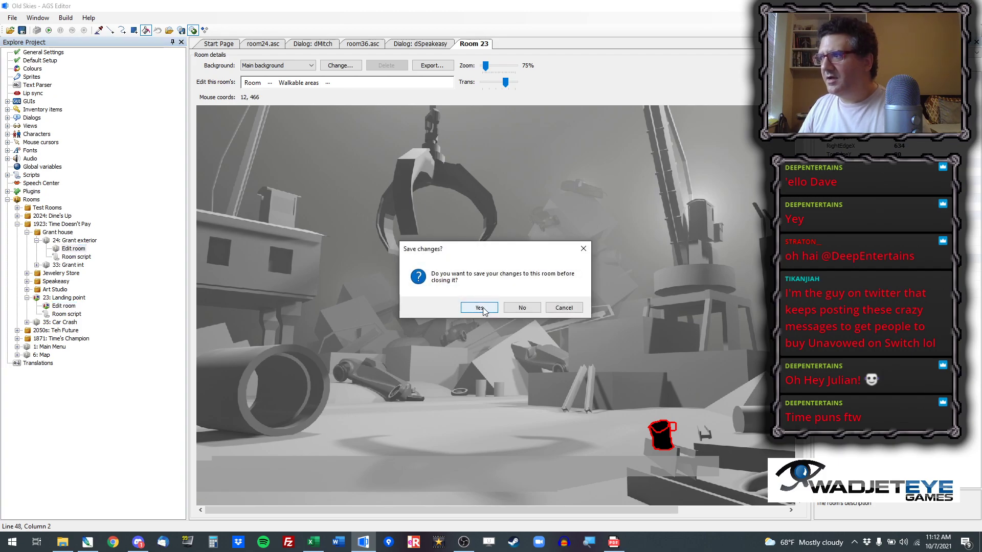
pyautogui.click(480, 308)
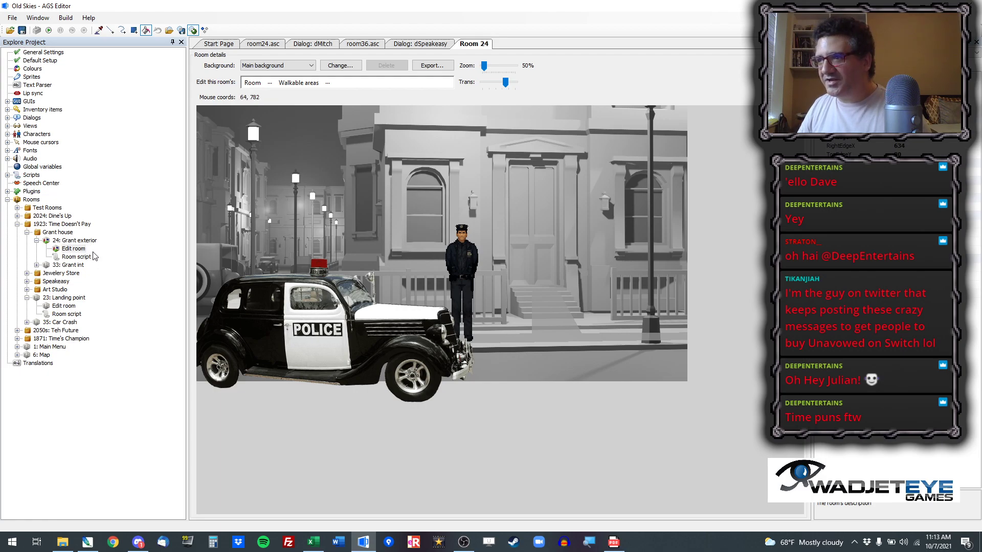
# Step: Open room 33, Grant int, for editing at 50% zoom, saving the changes to room 24
pyautogui.doubleClick(71, 266)
pyautogui.doubleClick(73, 274)
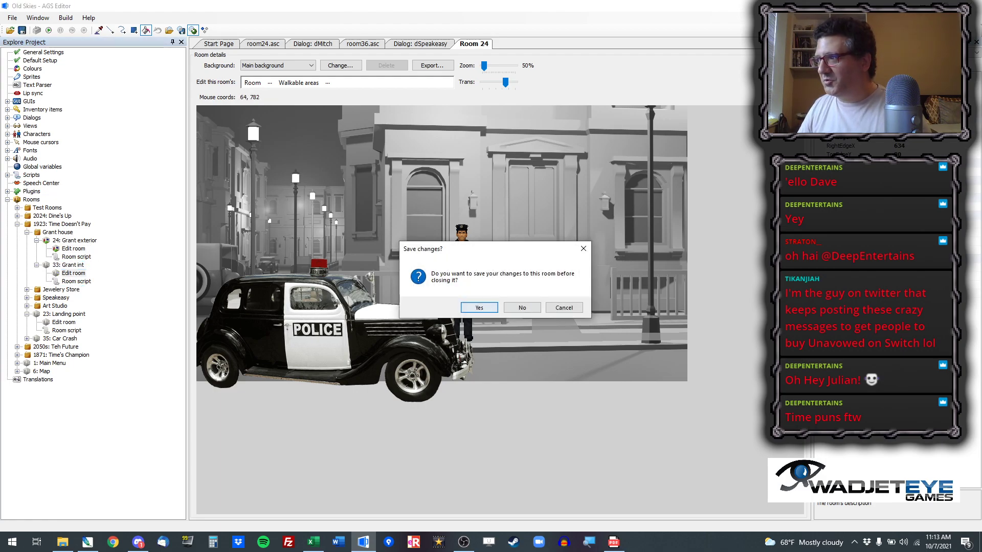
pyautogui.click(493, 306)
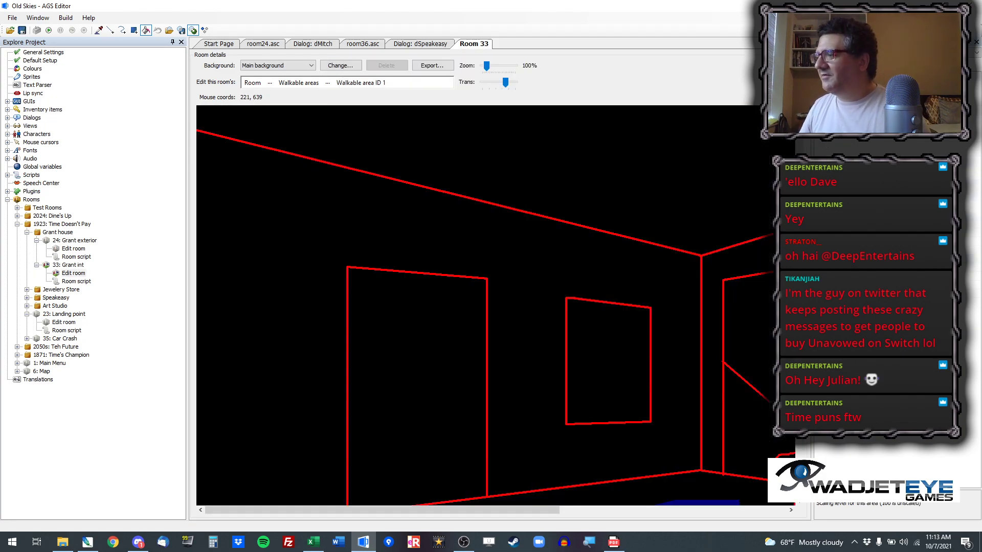
pyautogui.scroll(-2, 415, 315)
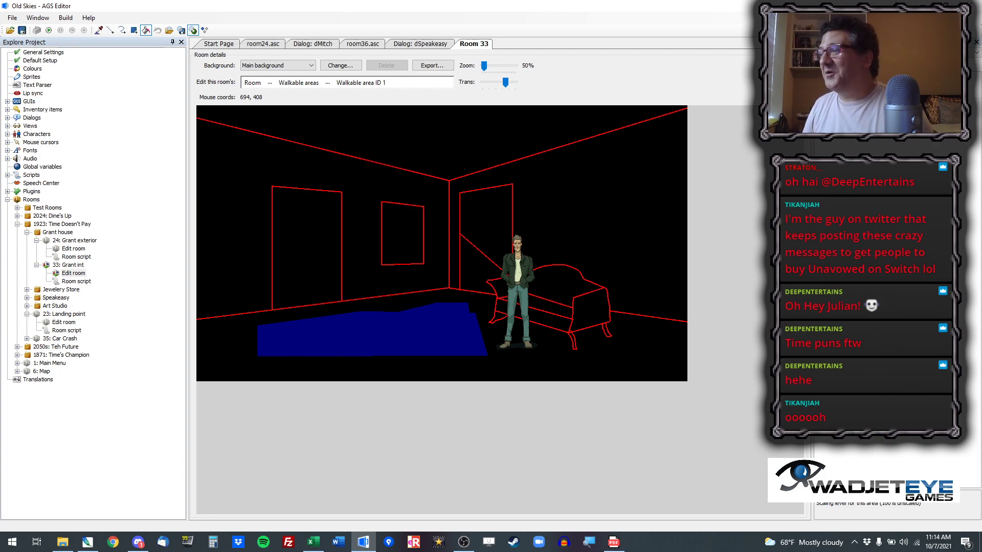
# Step: Replace room 33's main background with Base.png from the 18 Grant Living Room folder and show it at 50% zoom
pyautogui.click(346, 73)
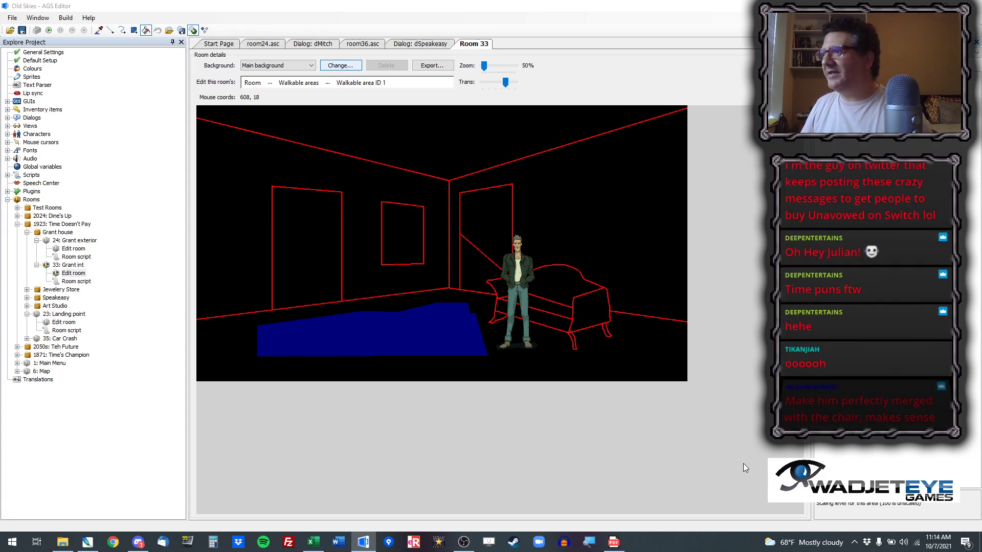
pyautogui.click(530, 95)
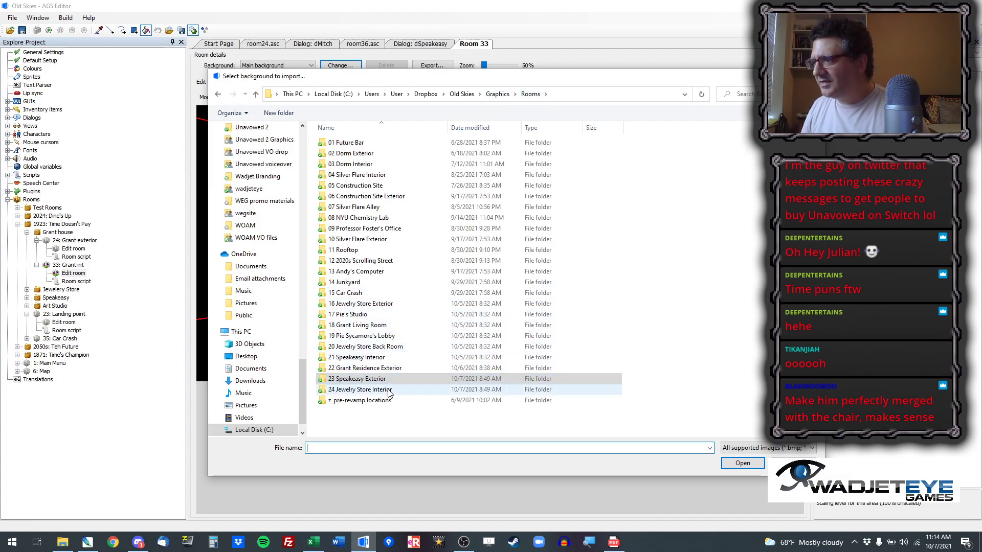
pyautogui.doubleClick(381, 369)
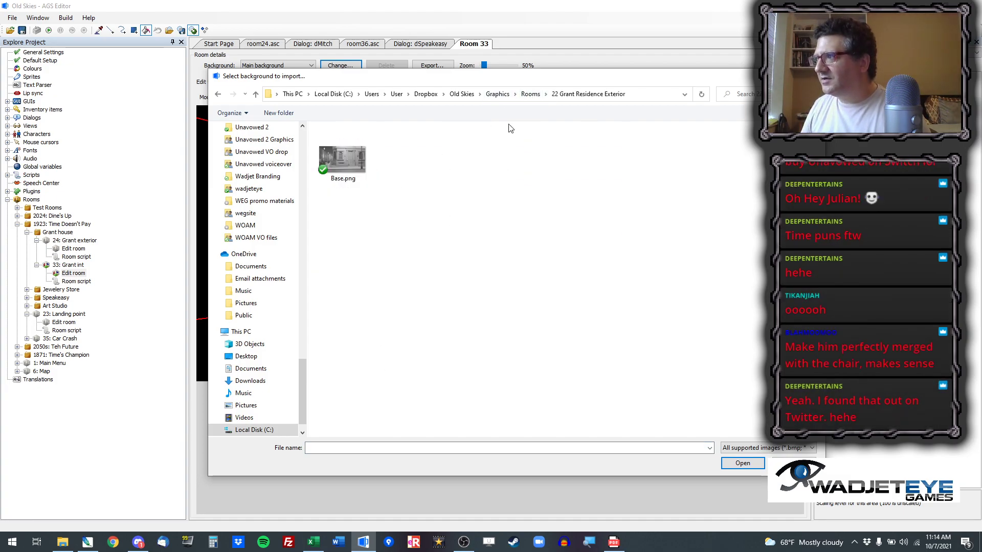
pyautogui.click(530, 94)
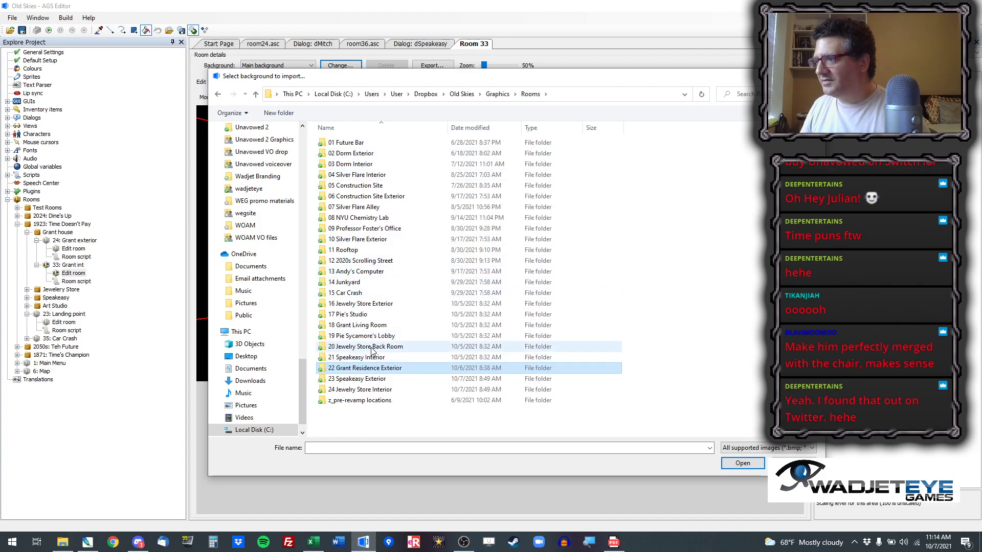
pyautogui.doubleClick(372, 328)
pyautogui.doubleClick(358, 182)
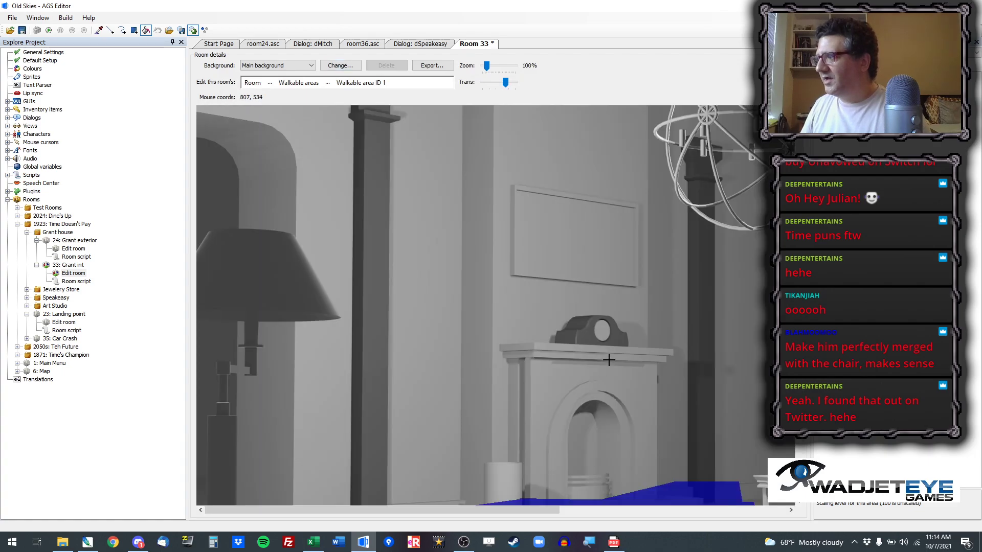
pyautogui.scroll(-2, 609, 355)
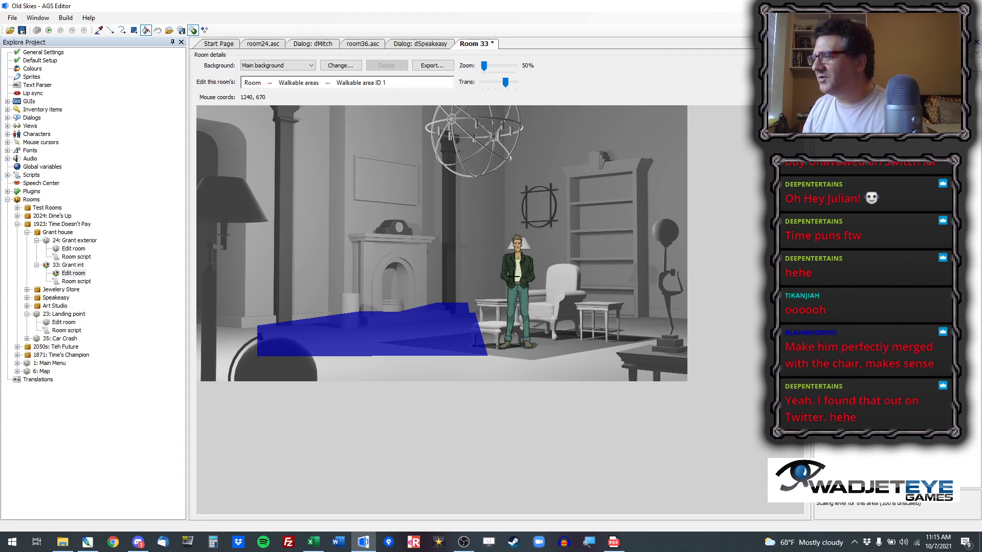
# Step: Show room 33's walkable areas, pick walkable area 1 and erase its old region from the floor
pyautogui.click(270, 84)
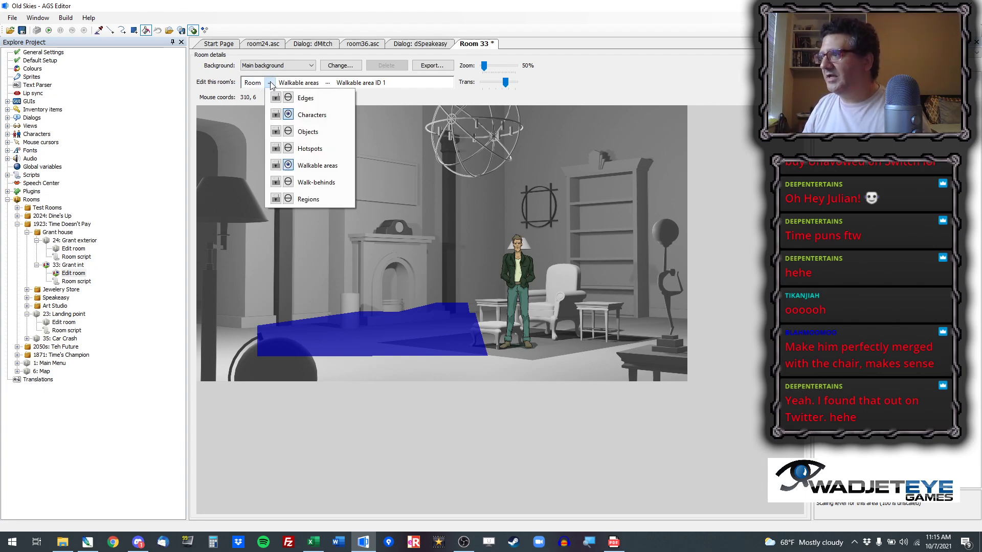
pyautogui.click(317, 166)
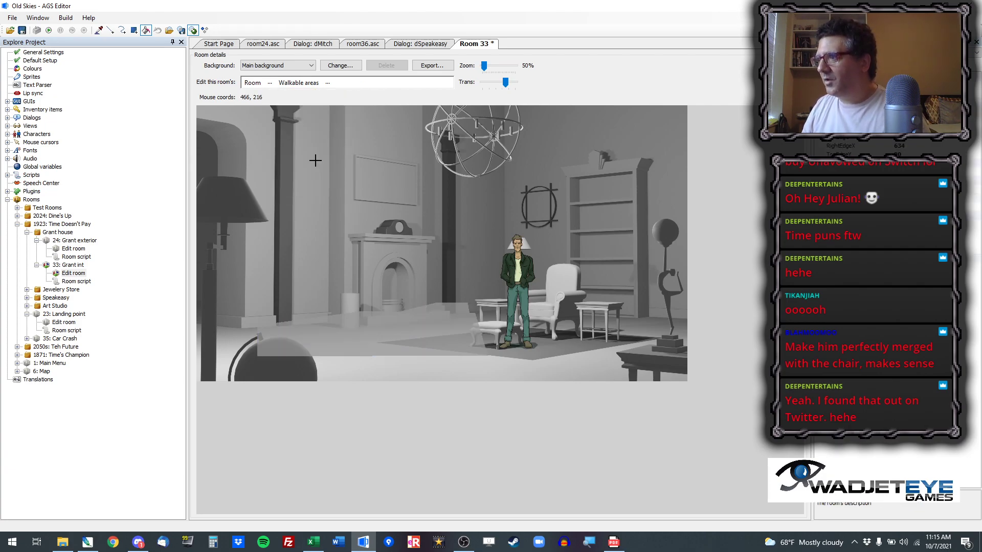
pyautogui.click(98, 30)
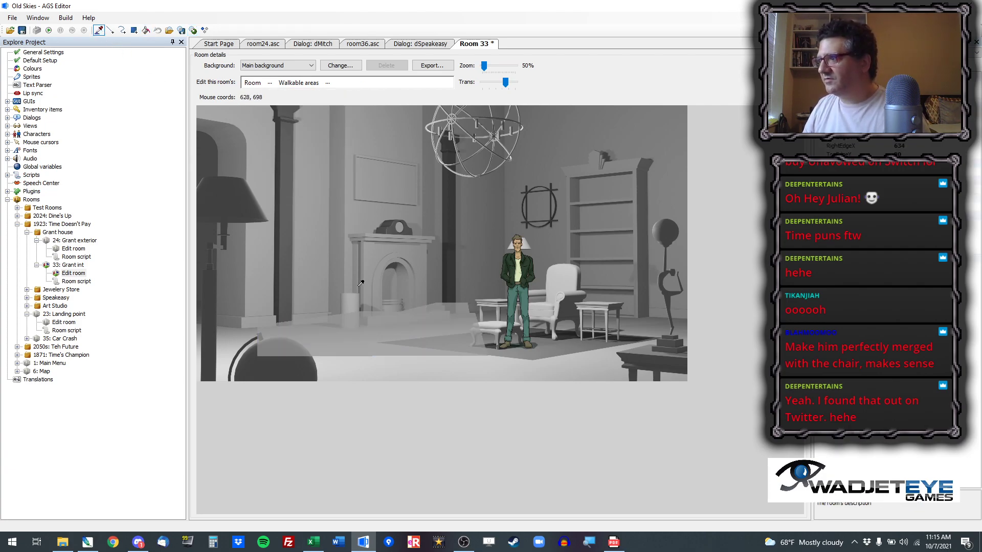
pyautogui.click(374, 317)
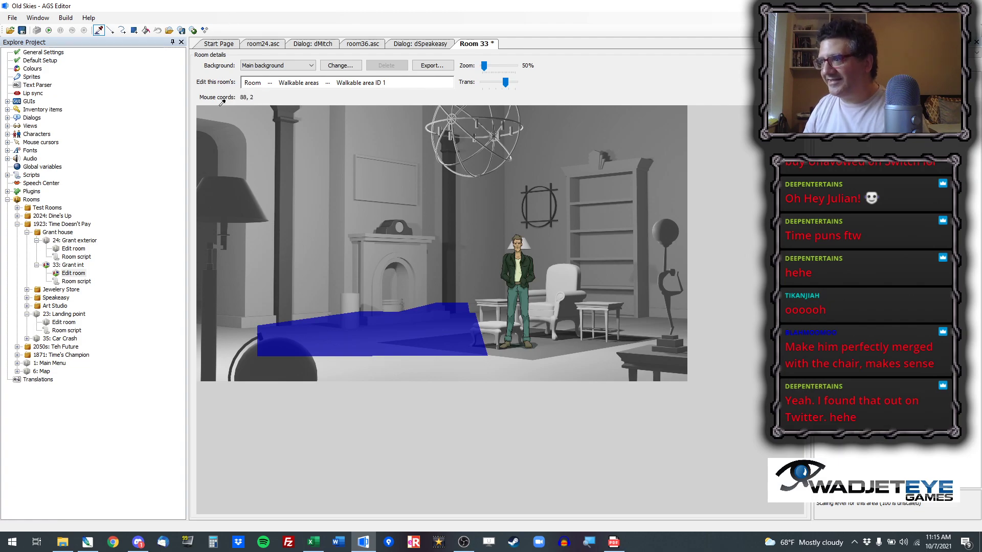
pyautogui.click(145, 29)
pyautogui.click(404, 337)
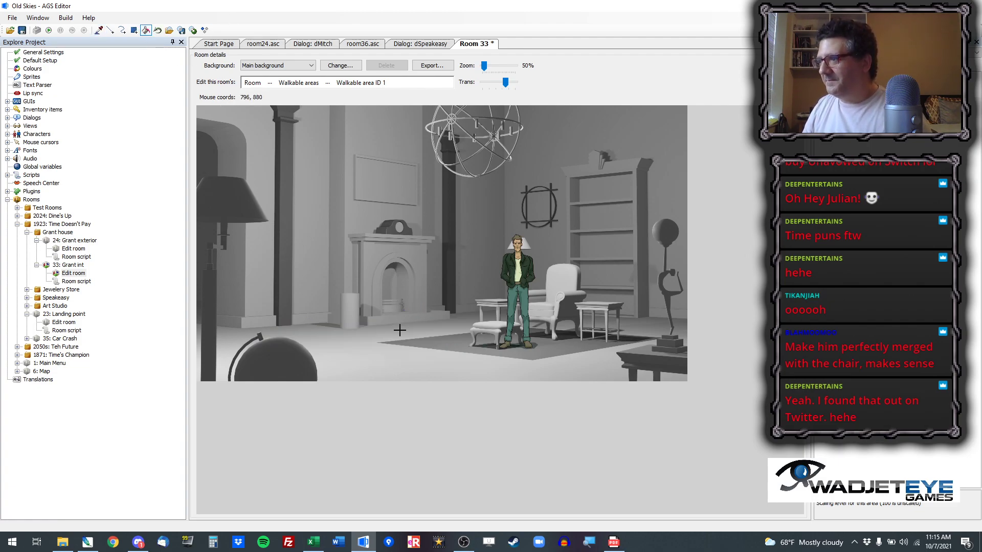
# Step: Draw rectangular strips of walkable area 1 across the front floor, from the room's lamp-side edge past the globe
pyautogui.click(136, 31)
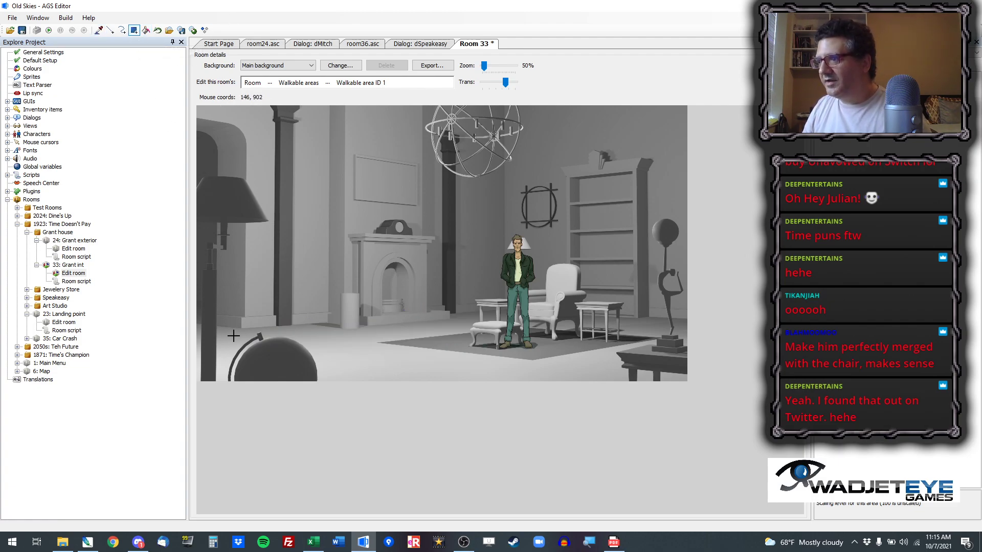
pyautogui.moveTo(243, 333); pyautogui.dragTo(176, 368)
pyautogui.hotkey('ctrl', 'z')
pyautogui.moveTo(243, 340); pyautogui.dragTo(164, 369)
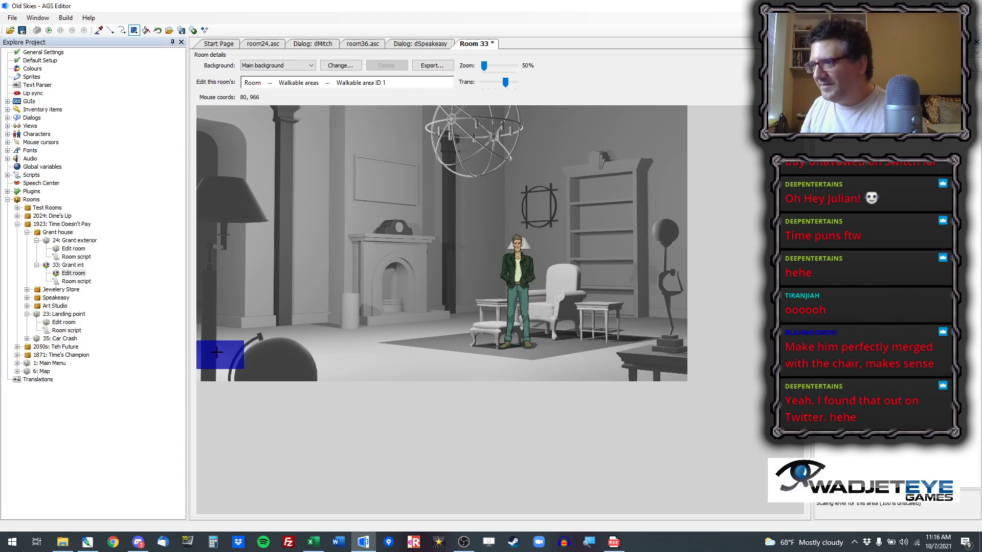
pyautogui.moveTo(225, 346); pyautogui.dragTo(388, 367)
# Step: Extend the walkable strip with a rectangle towards the rug and add a rectangular block over the rug's near corner
pyautogui.scroll(1, 556, 349)
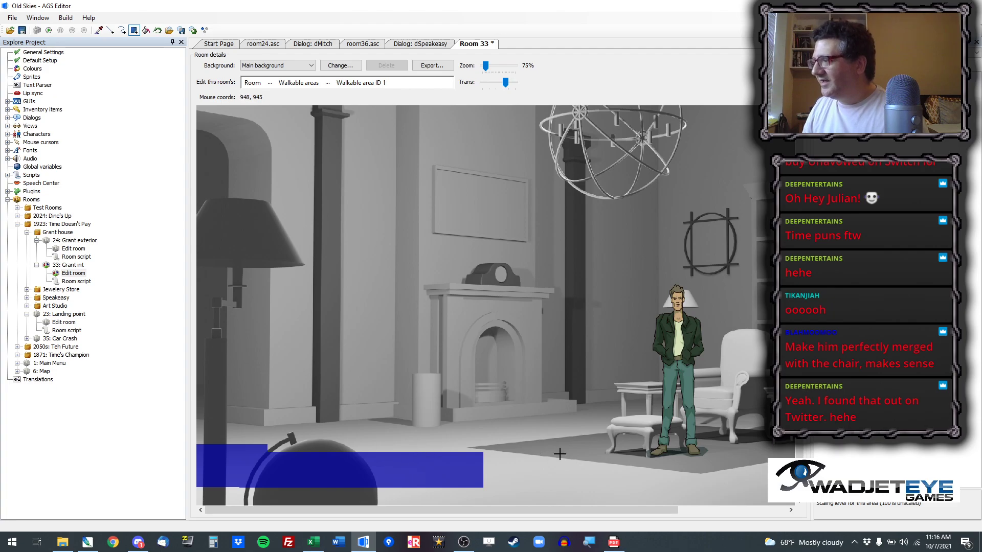
pyautogui.scroll(1, 634, 452)
pyautogui.scroll(-1, 646, 434)
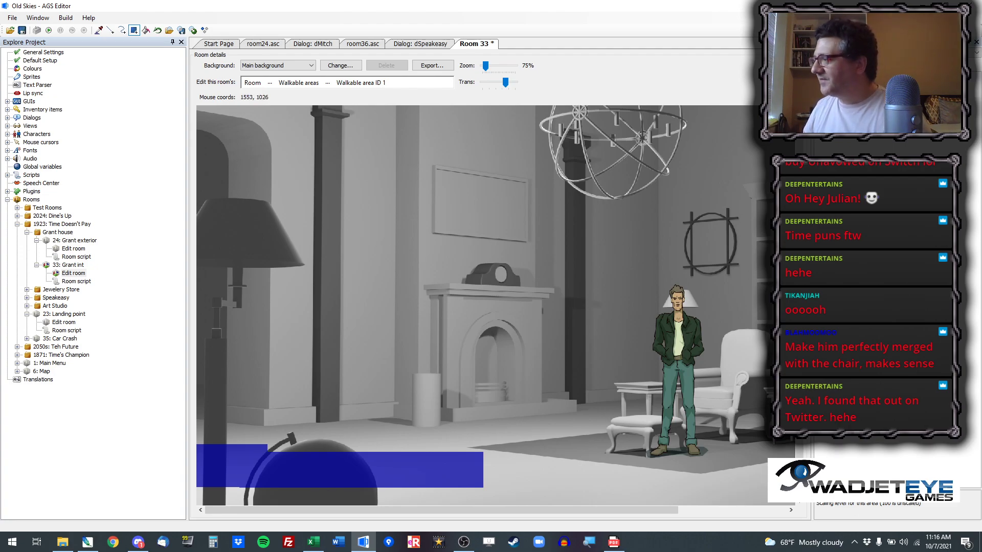
pyautogui.moveTo(593, 511); pyautogui.dragTo(625, 510)
pyautogui.moveTo(429, 465); pyautogui.dragTo(586, 489)
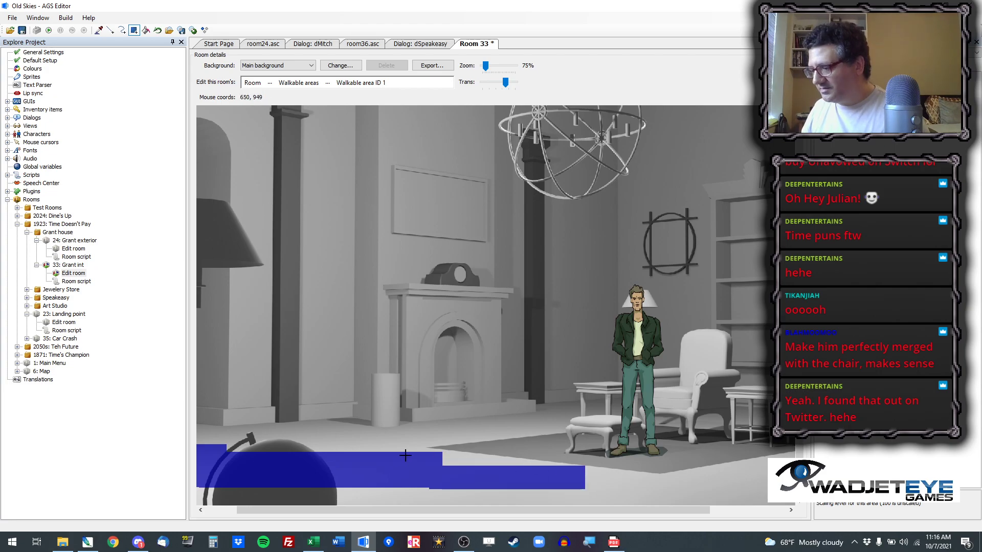
pyautogui.moveTo(406, 454)
pyautogui.mouseDown()
pyautogui.moveTo(501, 436)
pyautogui.moveTo(407, 470)
pyautogui.mouseUp()
pyautogui.moveTo(529, 470); pyautogui.dragTo(441, 427)
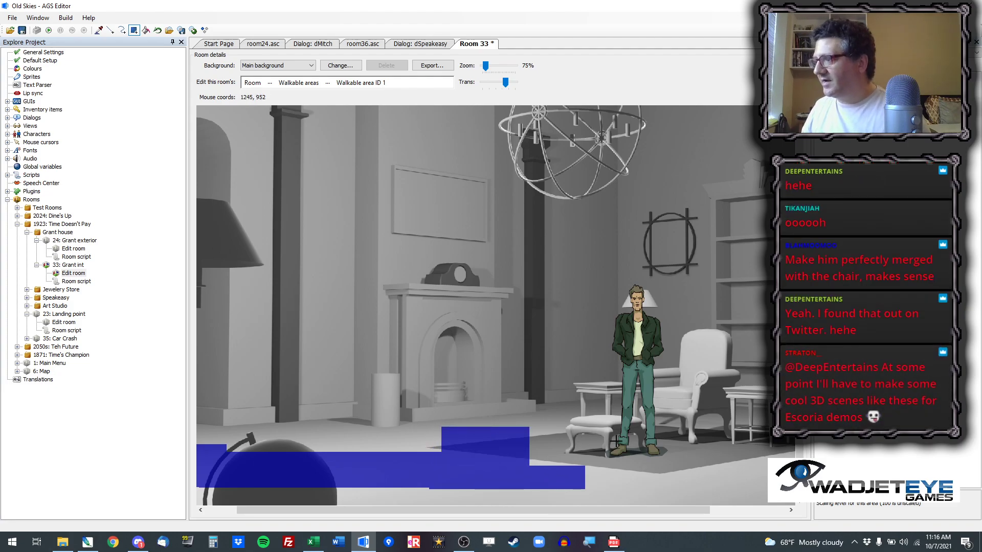
# Step: Draw a sloped boundary line for walkable area 1 from the strip's corner behind the globe to the rug block's upper corner
pyautogui.click(110, 29)
pyautogui.moveTo(483, 511); pyautogui.dragTo(452, 511)
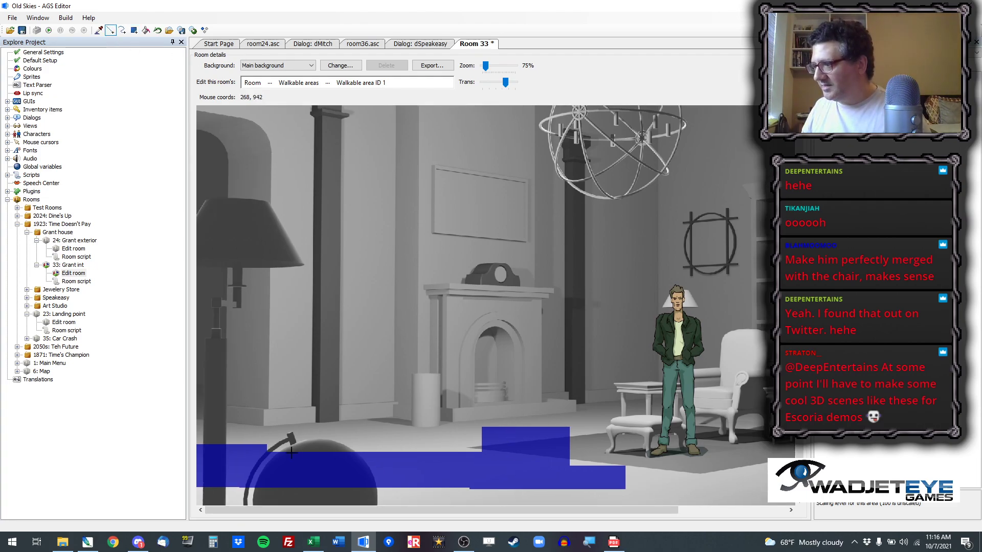
pyautogui.click(266, 444)
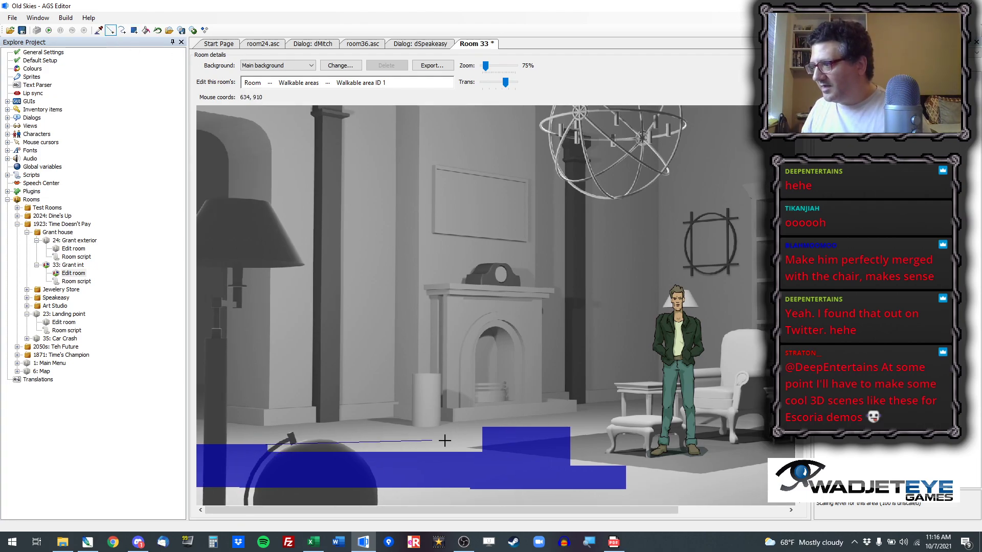
pyautogui.click(483, 429)
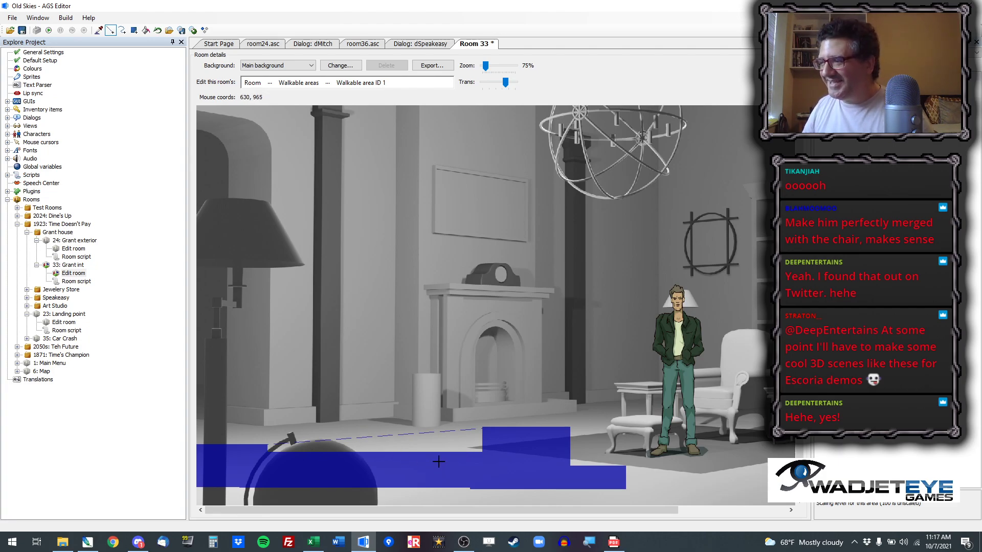
# Step: Fill the gap between the sloped boundary line and the strip with walkable area 1
pyautogui.scroll(3, 443, 456)
pyautogui.moveTo(800, 240); pyautogui.dragTo(800, 439)
pyautogui.scroll(2, 637, 410)
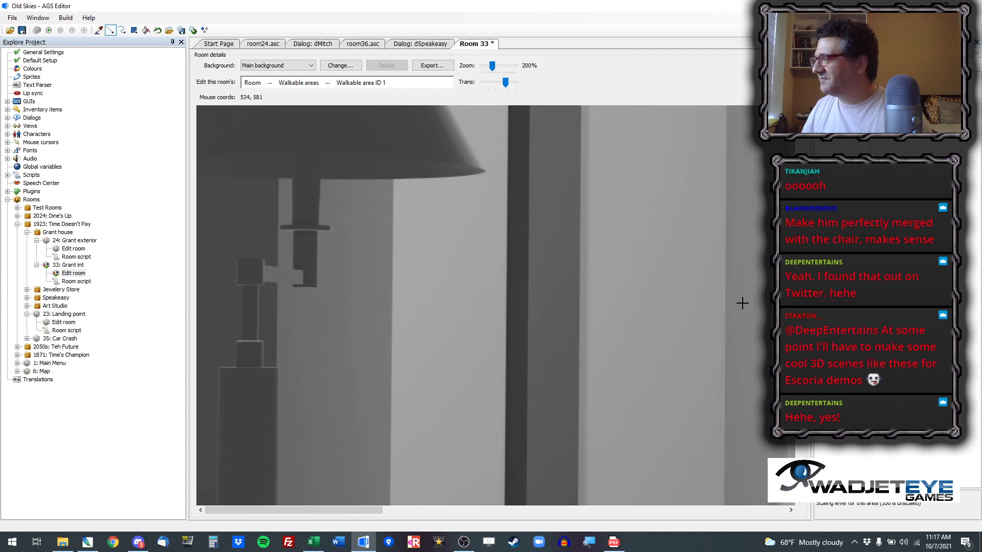
pyautogui.moveTo(800, 330); pyautogui.dragTo(799, 449)
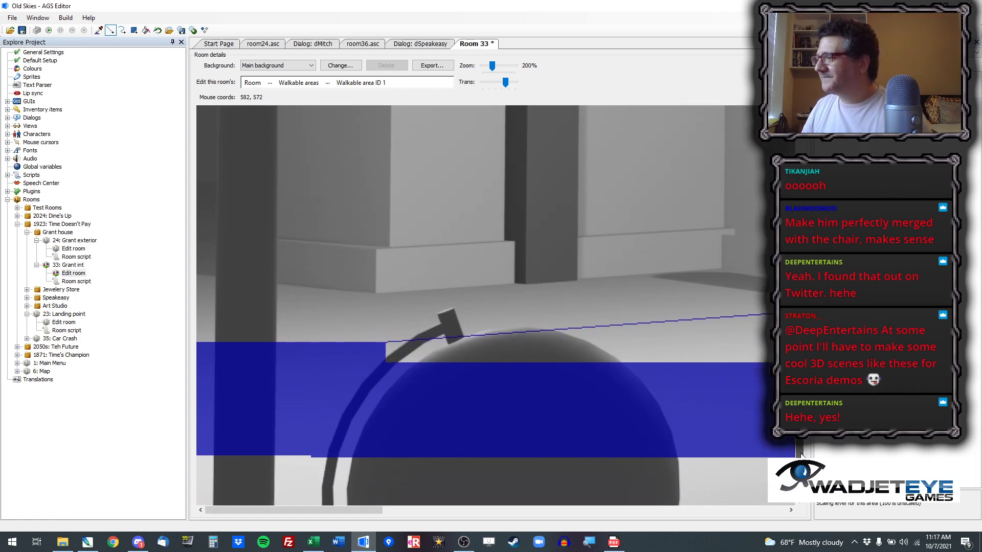
pyautogui.moveTo(340, 511); pyautogui.dragTo(391, 512)
pyautogui.click(146, 30)
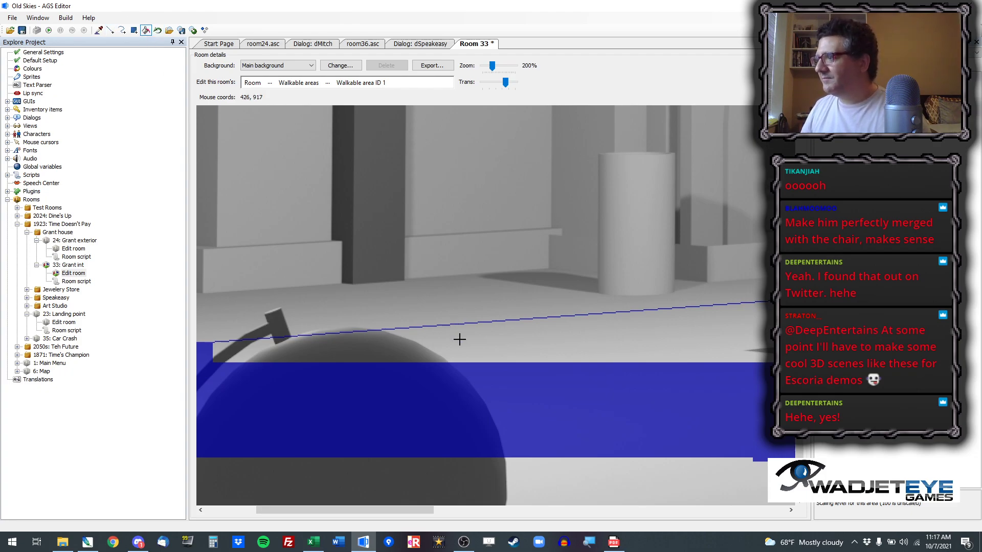
pyautogui.click(455, 366)
pyautogui.moveTo(433, 510); pyautogui.dragTo(533, 510)
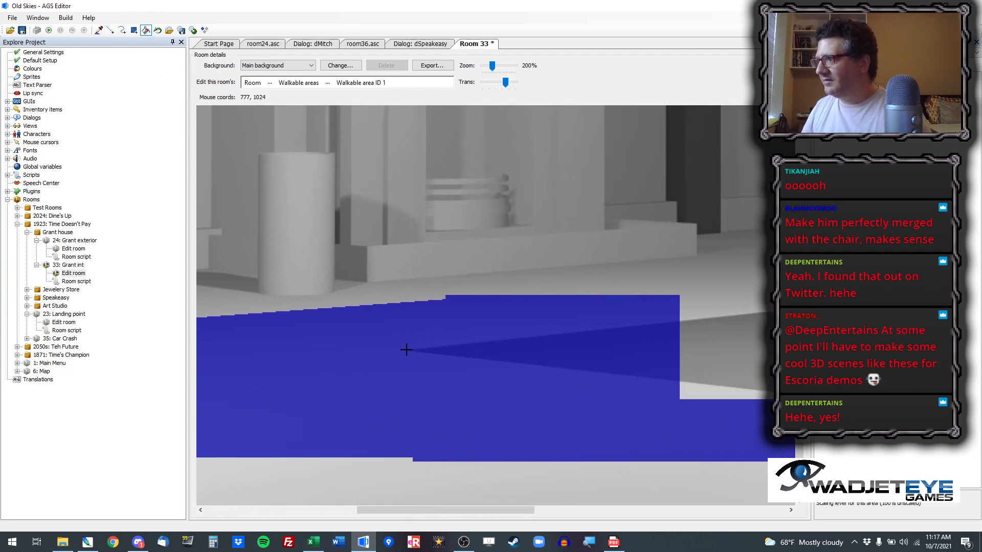
# Step: Smooth the notch where the sloped edge meets the rug block by drawing a line across it and filling the gap
pyautogui.click(110, 30)
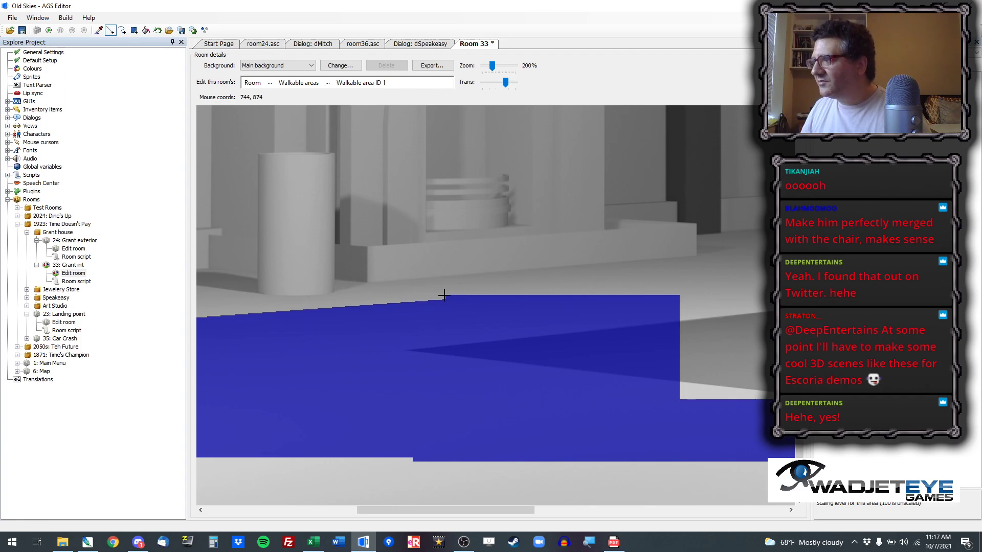
pyautogui.click(446, 295)
pyautogui.click(251, 318)
pyautogui.click(146, 30)
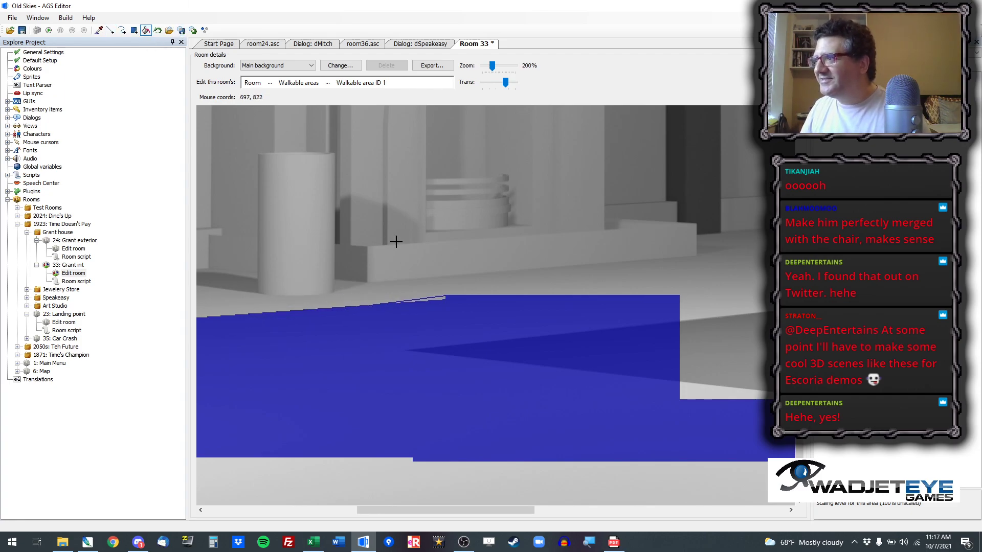
pyautogui.click(437, 297)
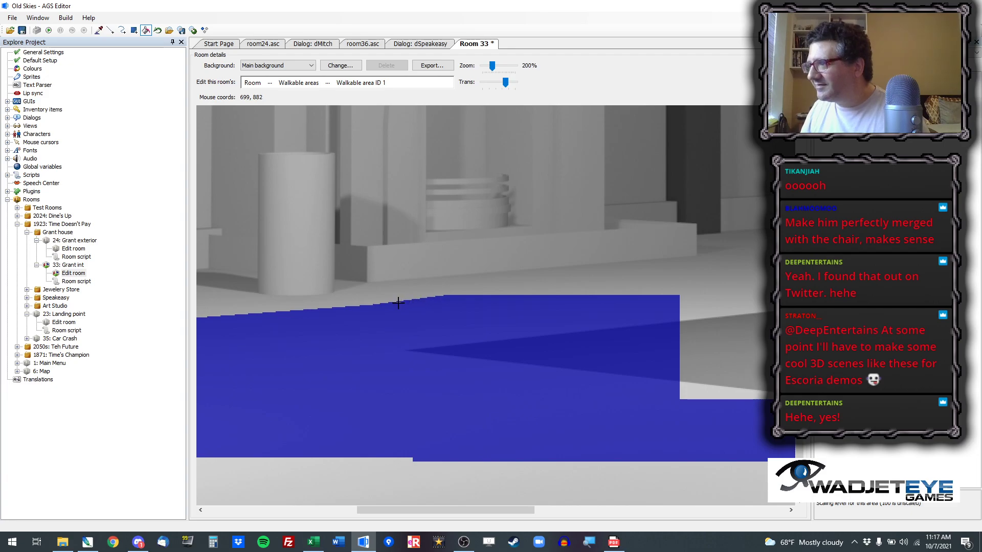
# Step: Raise the rug block's upper edge in front of the fireplace with a sloped line and a vertical side, and fill the enclosed area
pyautogui.moveTo(440, 509); pyautogui.dragTo(308, 514)
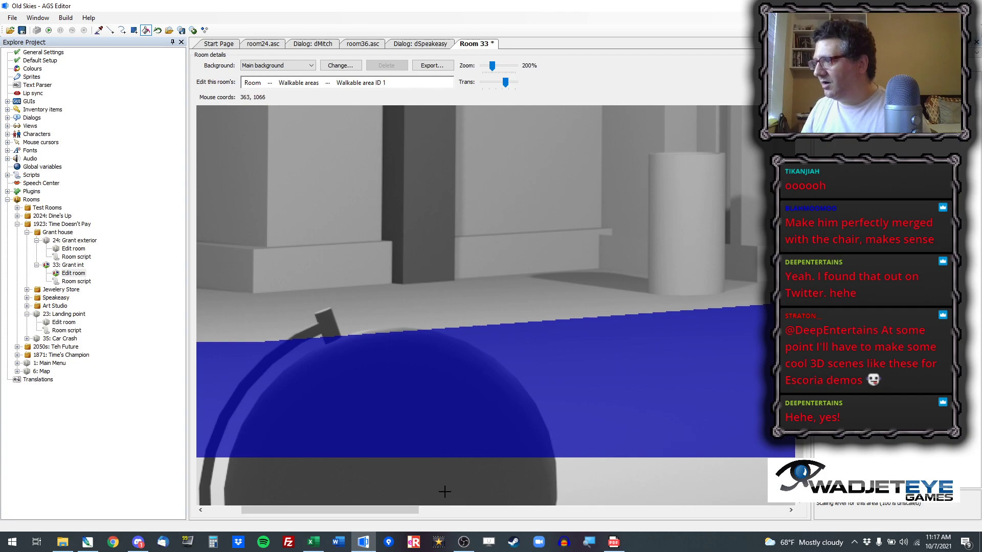
pyautogui.moveTo(393, 512); pyautogui.dragTo(531, 510)
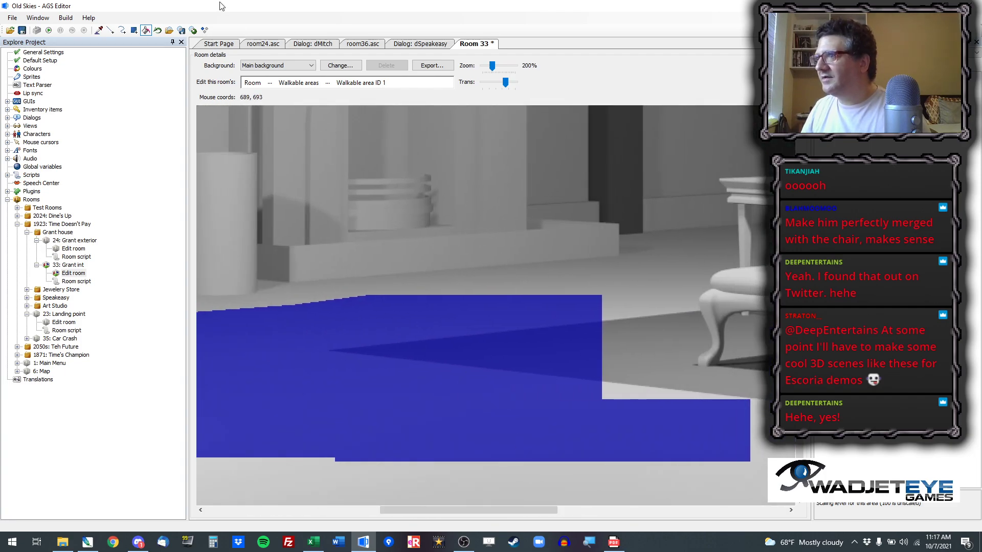
pyautogui.click(110, 31)
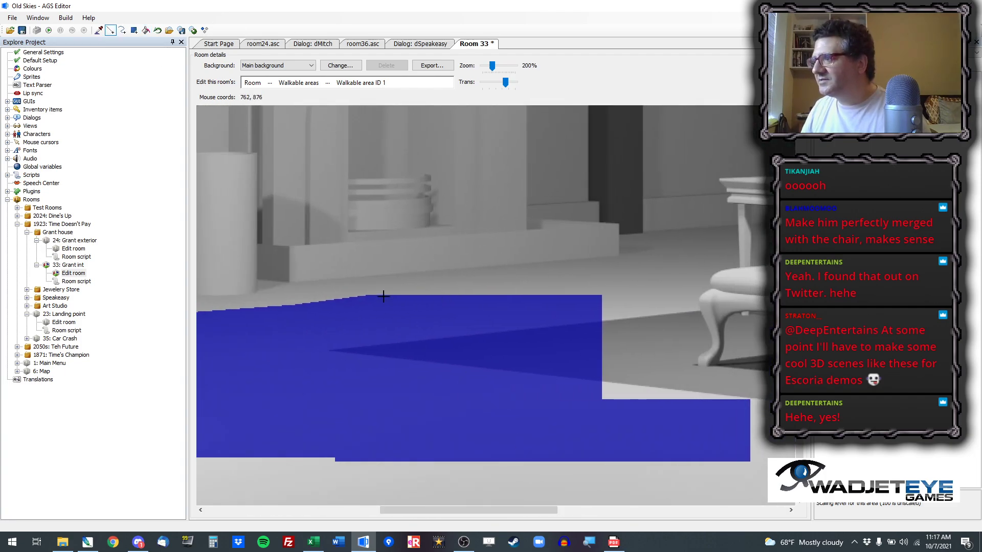
pyautogui.click(364, 296)
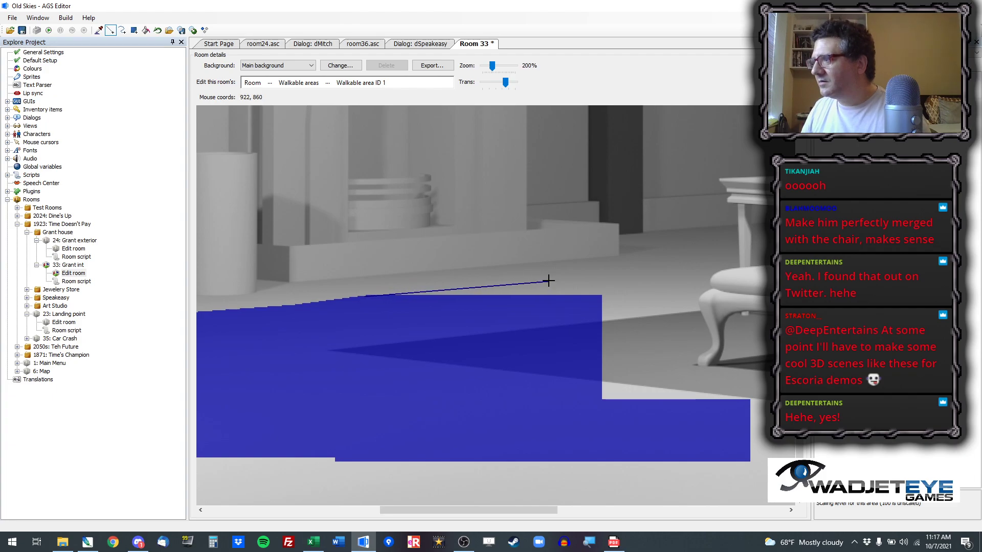
pyautogui.click(602, 277)
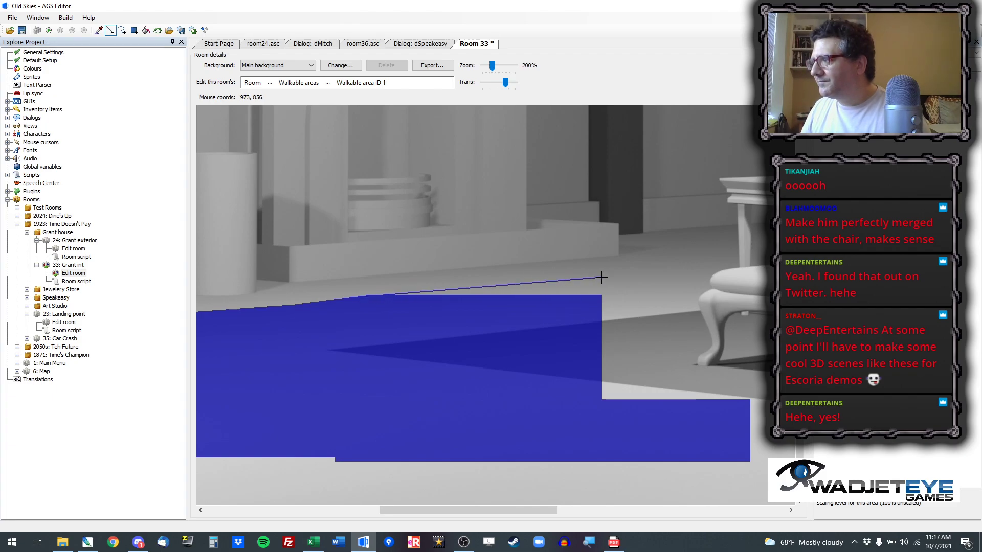
pyautogui.click(599, 405)
pyautogui.click(145, 30)
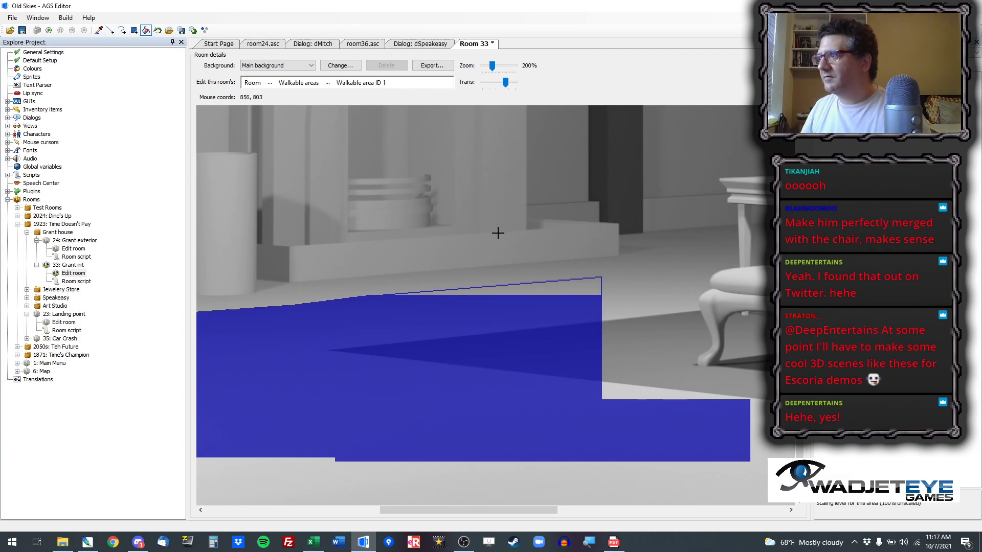
pyautogui.click(578, 290)
# Step: Draw a diagonal edge from the rug block's upper corner past the footstool to the front strip and fill the enclosed triangle
pyautogui.moveTo(438, 508); pyautogui.dragTo(520, 499)
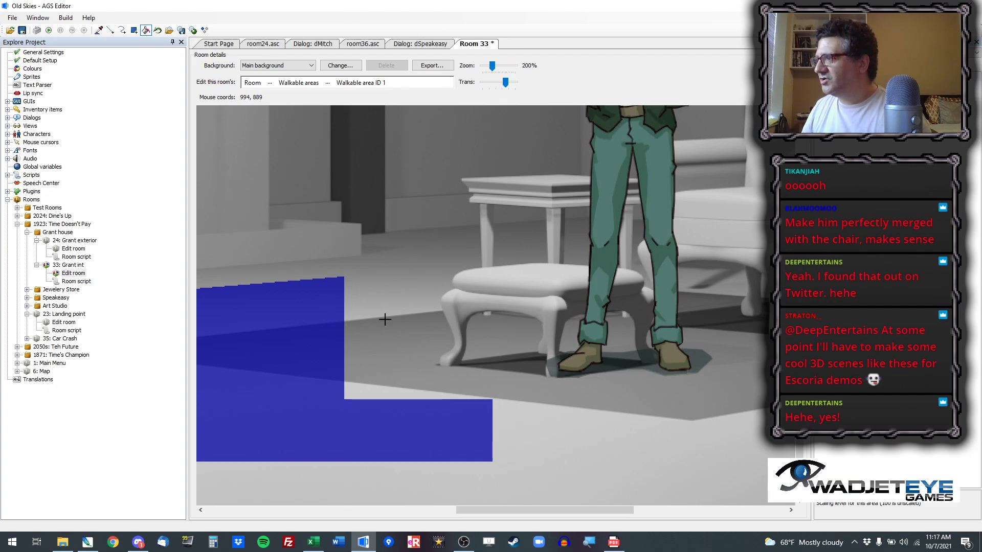
pyautogui.click(111, 32)
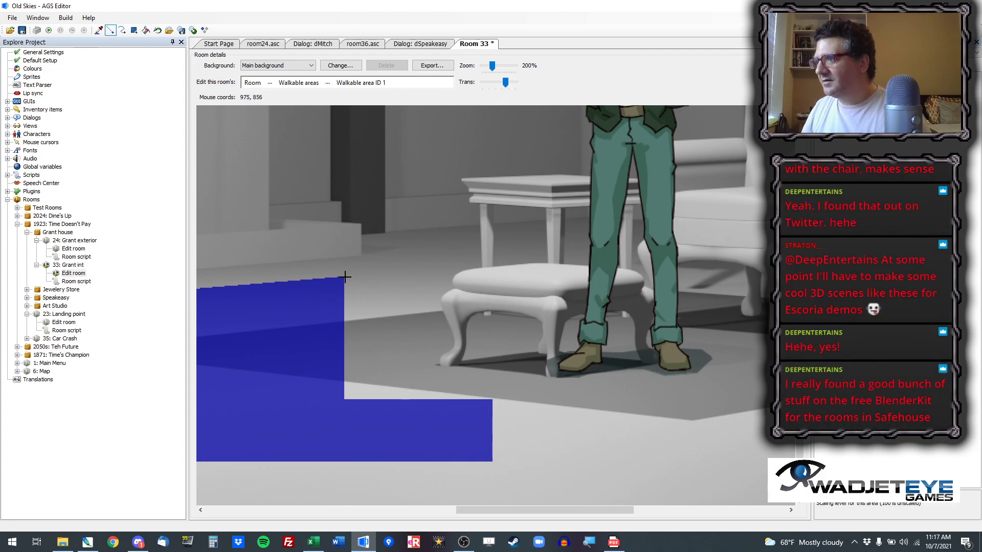
pyautogui.moveTo(344, 277); pyautogui.dragTo(460, 412)
pyautogui.click(145, 30)
pyautogui.click(366, 361)
pyautogui.click(134, 30)
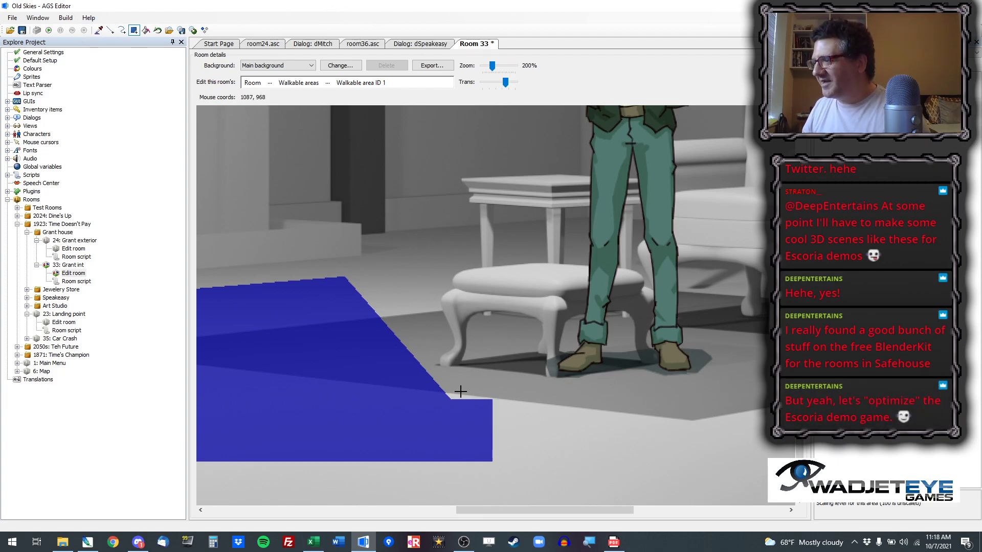
pyautogui.click(111, 30)
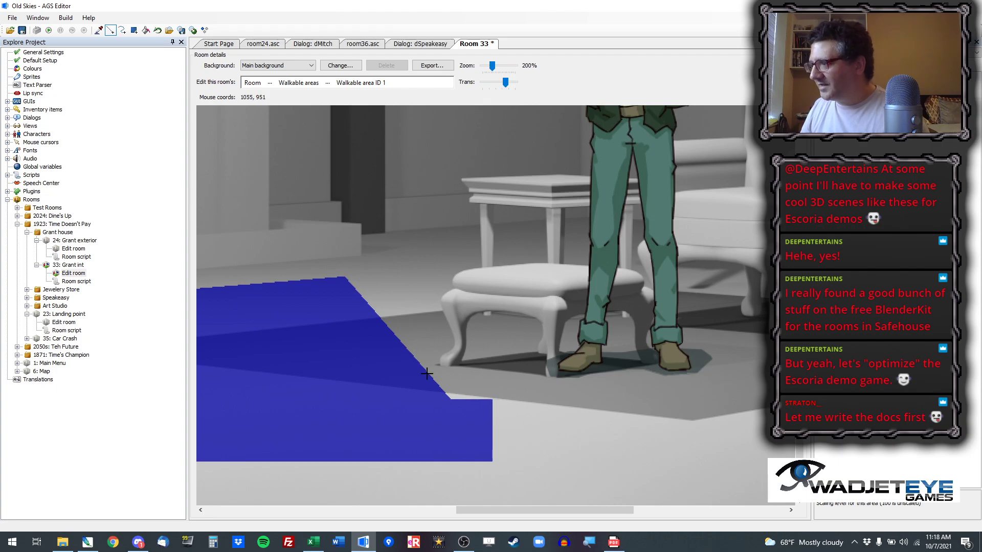
pyautogui.moveTo(430, 373); pyautogui.dragTo(419, 300)
# Step: Extend the front strip of walkable area 1 with a rectangle across the floor in front of the footstool and character
pyautogui.click(133, 31)
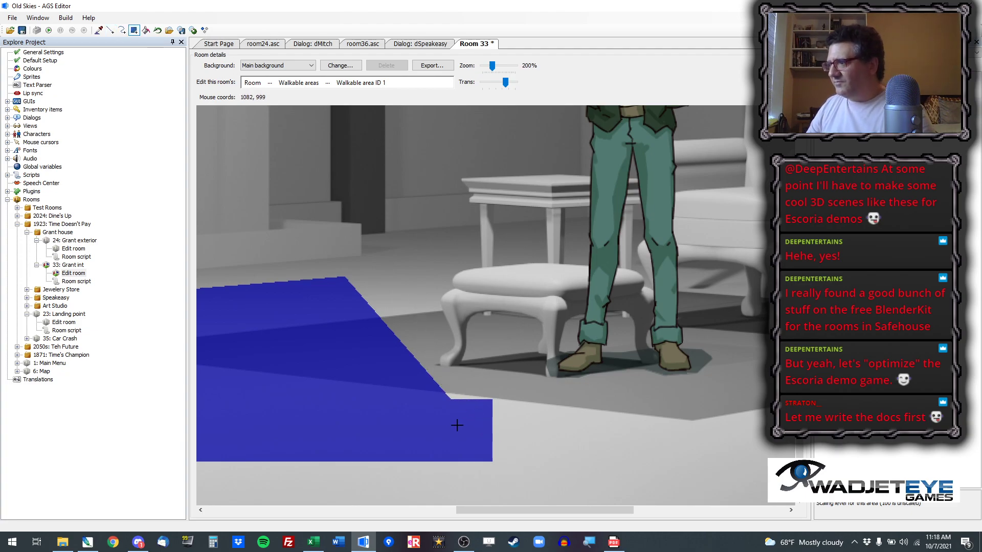
pyautogui.moveTo(481, 400); pyautogui.dragTo(615, 462)
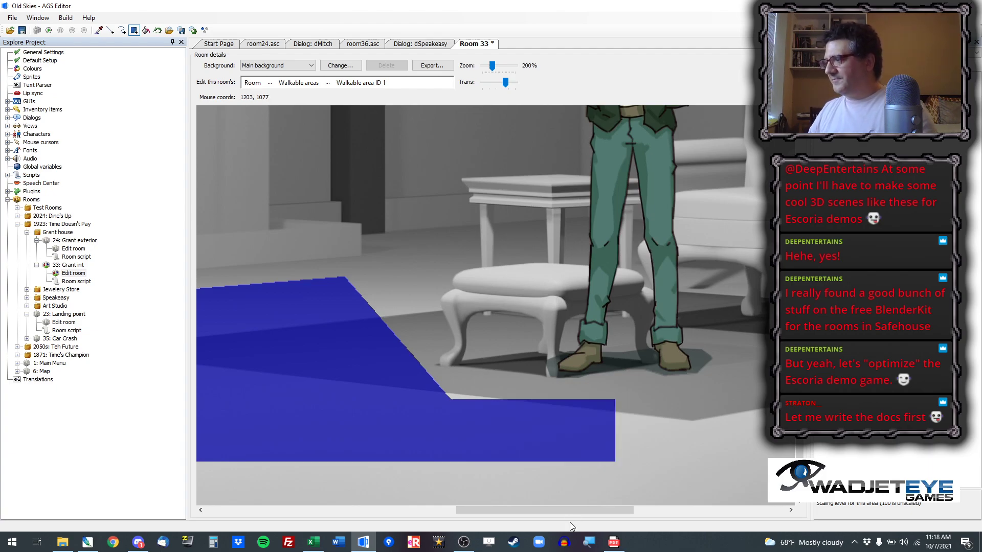
pyautogui.moveTo(568, 512); pyautogui.dragTo(317, 477)
pyautogui.scroll(-4, 425, 344)
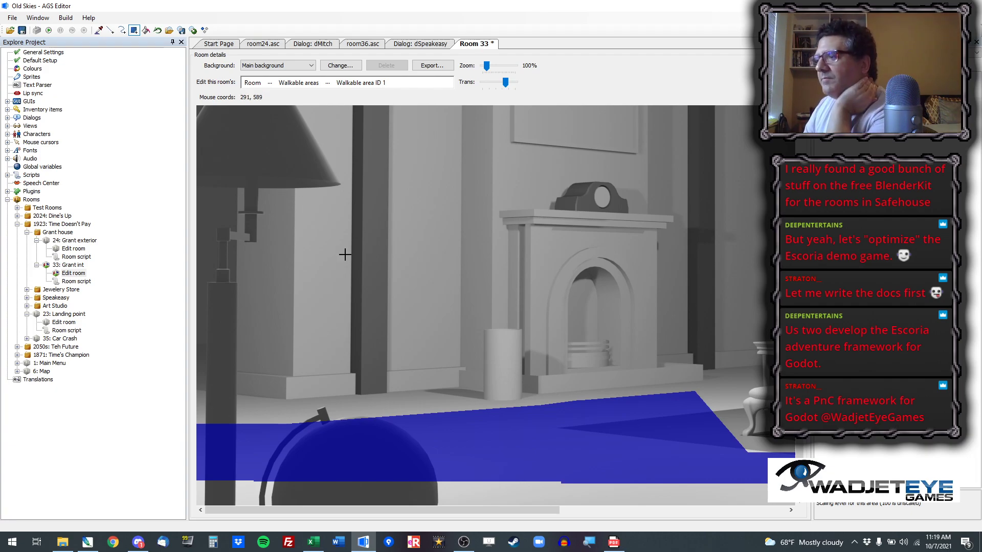
pyautogui.click(122, 30)
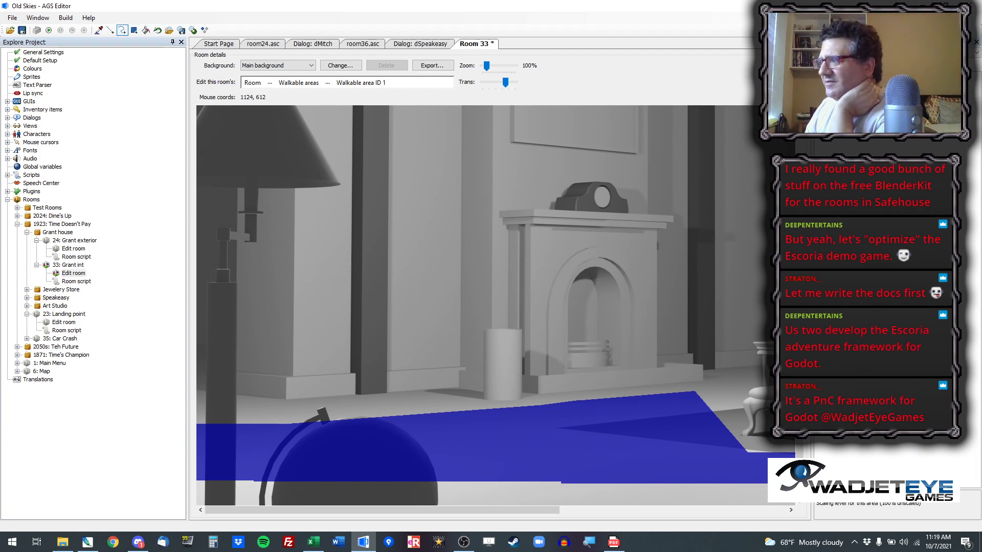
pyautogui.moveTo(799, 297)
pyautogui.mouseDown()
pyautogui.moveTo(800, 271)
pyautogui.moveTo(800, 298)
pyautogui.mouseUp()
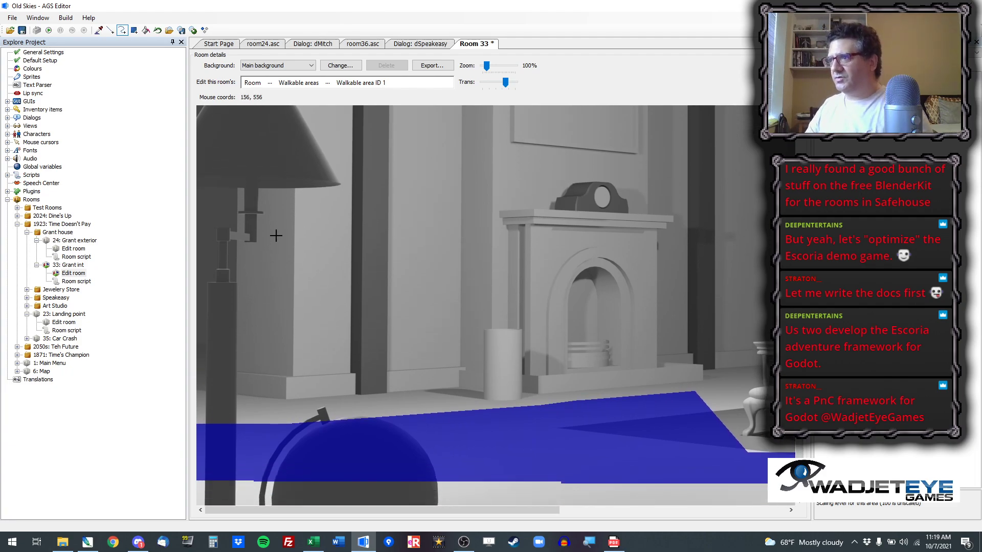
# Step: Switch to Photoshop and browse from the 1930s folder to the Rooms folder for opening an image
pyautogui.click(97, 545)
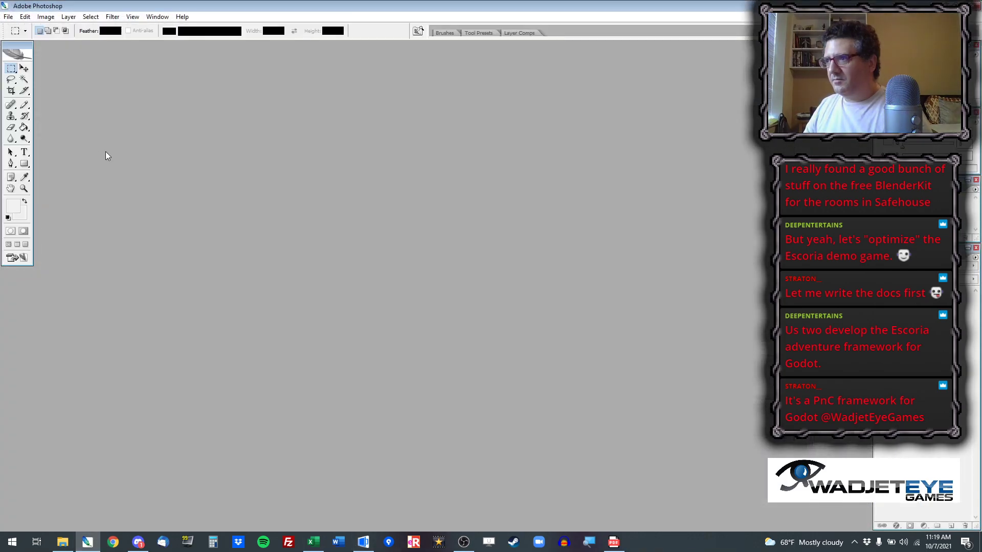
pyautogui.click(10, 17)
pyautogui.click(21, 36)
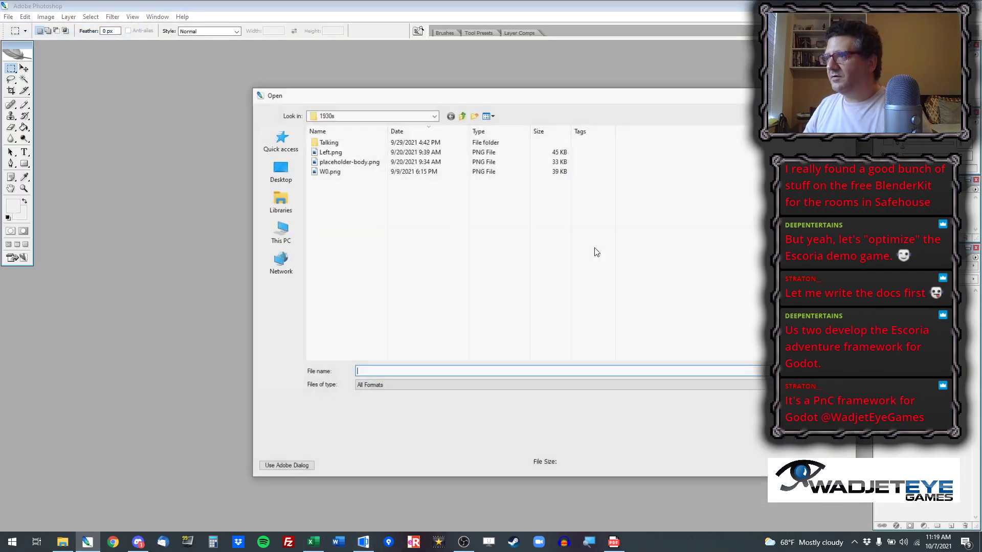
pyautogui.click(464, 115)
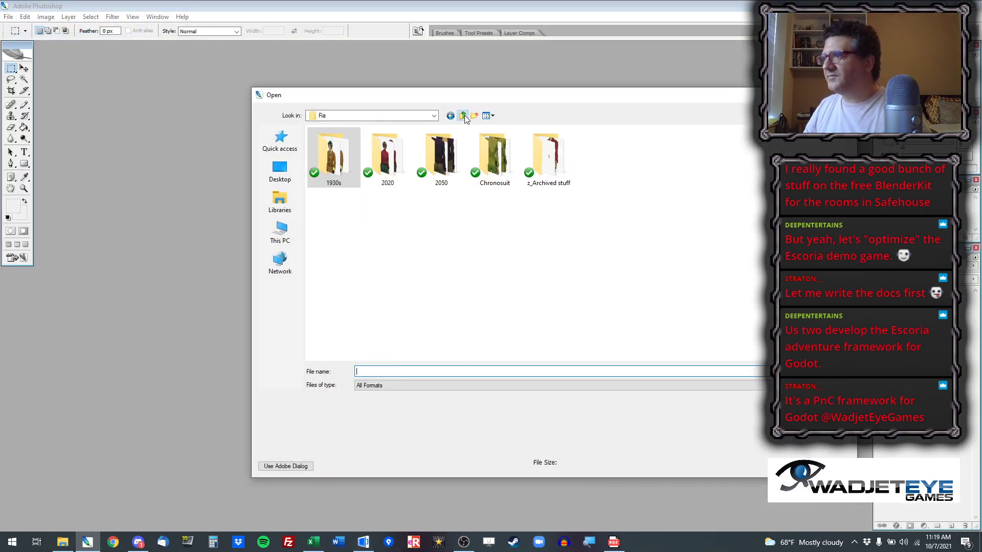
pyautogui.click(464, 115)
pyautogui.click(464, 115)
pyautogui.doubleClick(355, 200)
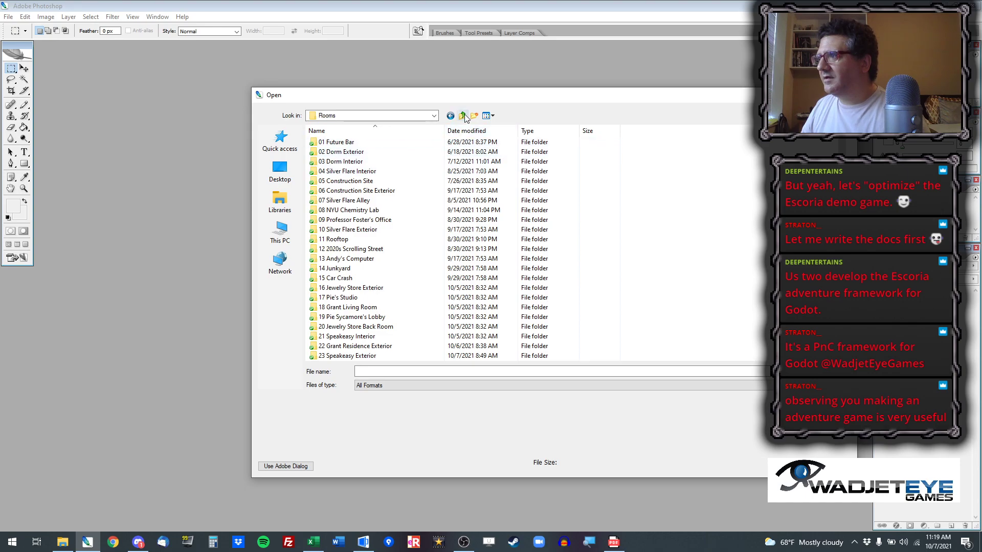
pyautogui.scroll(-1, 443, 236)
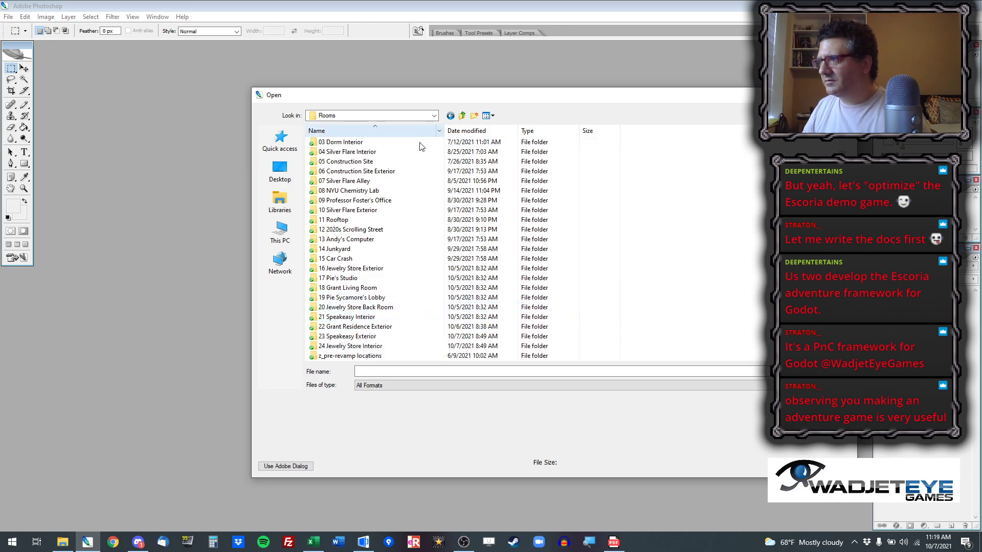
# Step: Open Base.png from the 18 Grant Living Room folder and maximize its document window
pyautogui.click(348, 291)
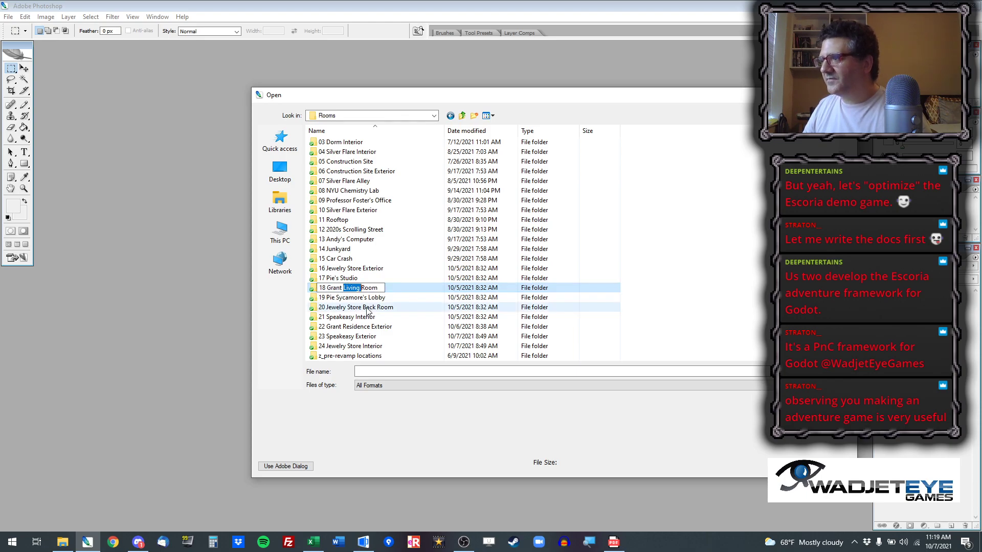
pyautogui.doubleClick(360, 288)
pyautogui.doubleClick(333, 164)
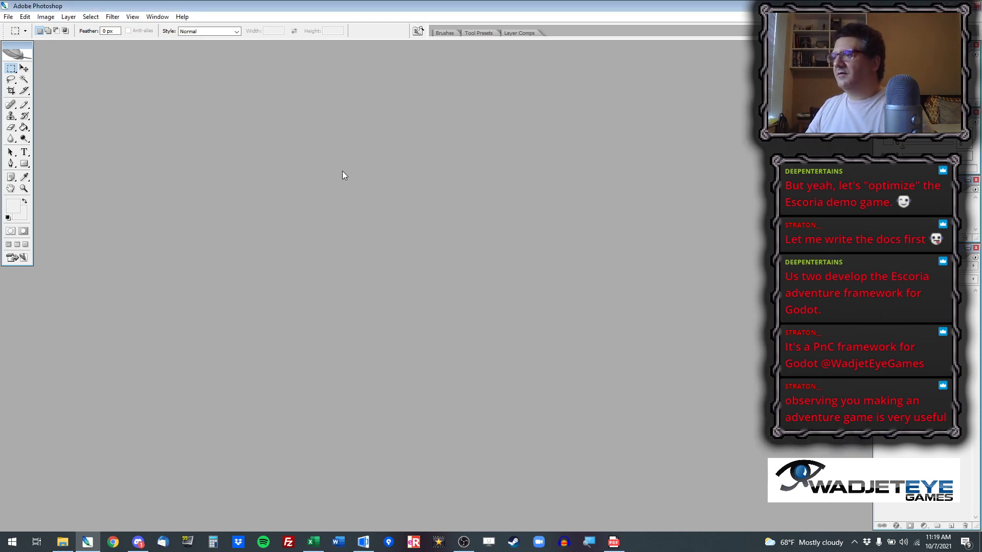
pyautogui.moveTo(0, 76); pyautogui.dragTo(394, 76)
pyautogui.doubleClick(394, 76)
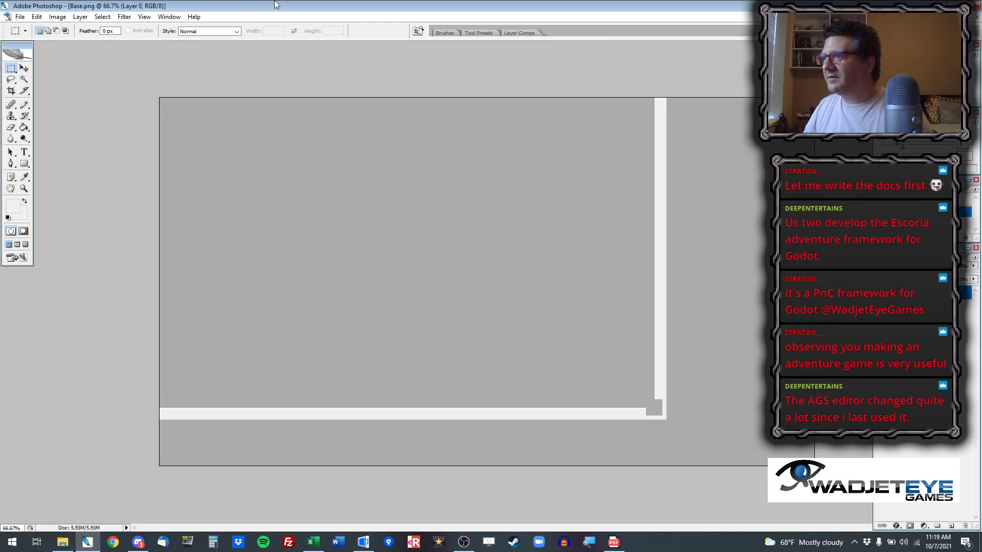
# Step: Minimize the Base.png document window and quit Photoshop
pyautogui.click(958, 17)
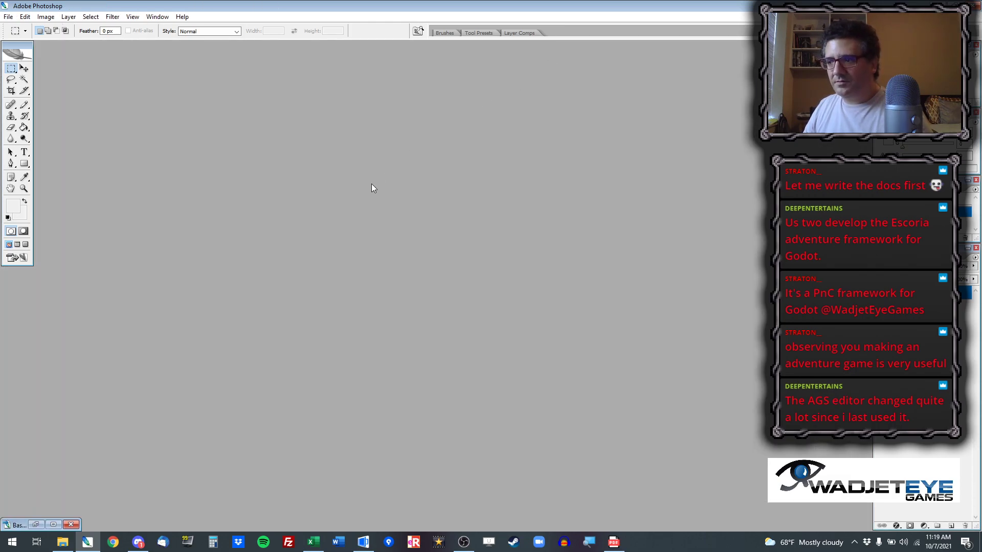
pyautogui.click(93, 545)
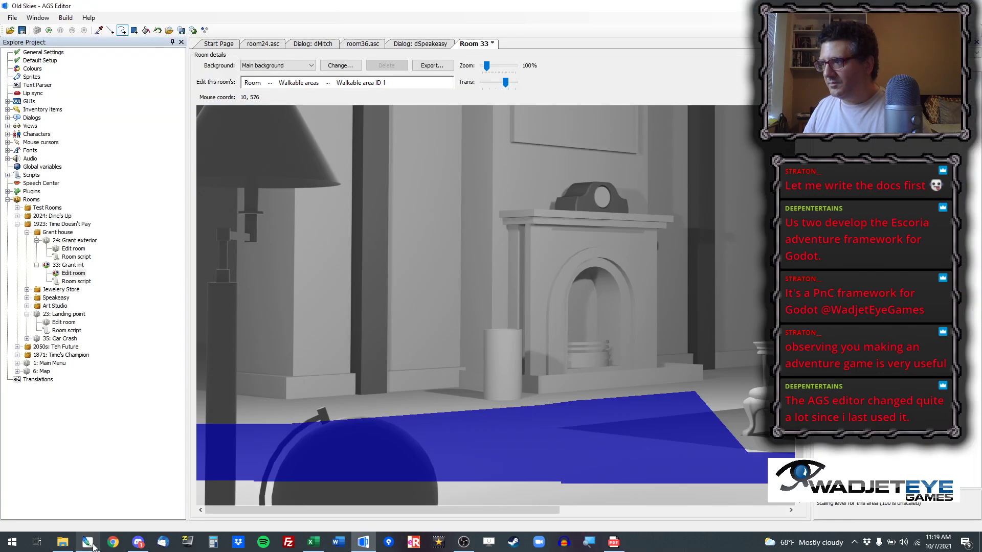
pyautogui.click(94, 547)
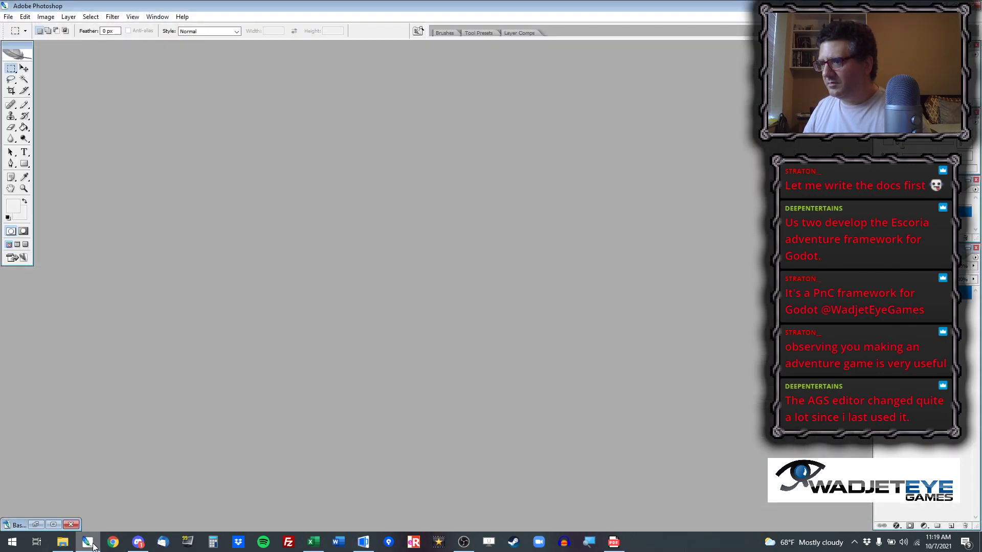
pyautogui.click(36, 524)
pyautogui.click(973, 6)
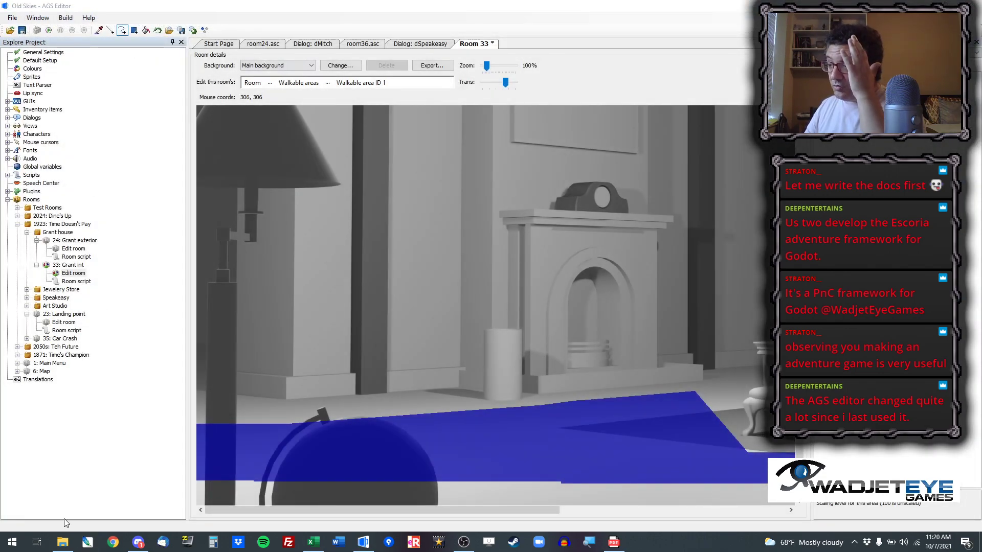
# Step: Start Photoshop again and dismiss its welcome screen and updater message
pyautogui.click(87, 543)
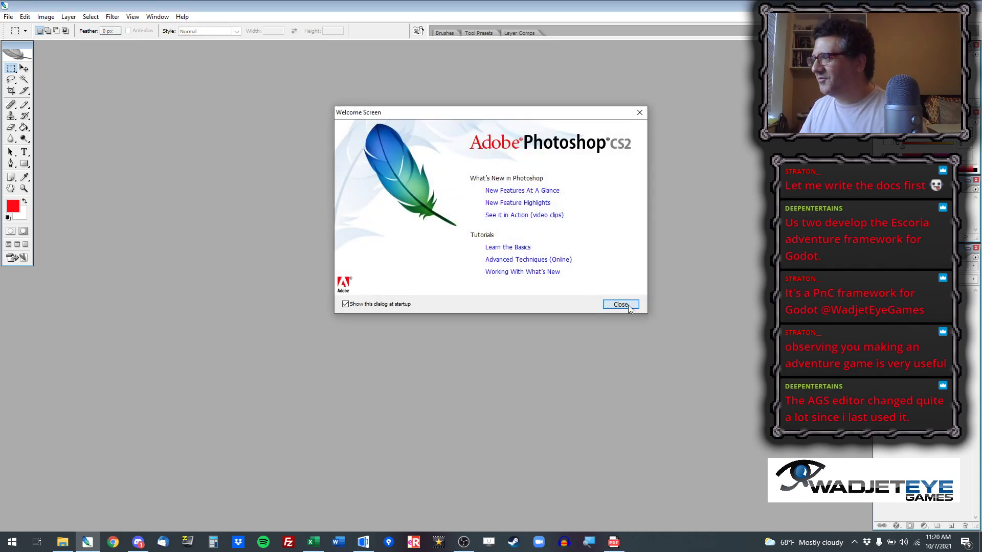
pyautogui.click(630, 306)
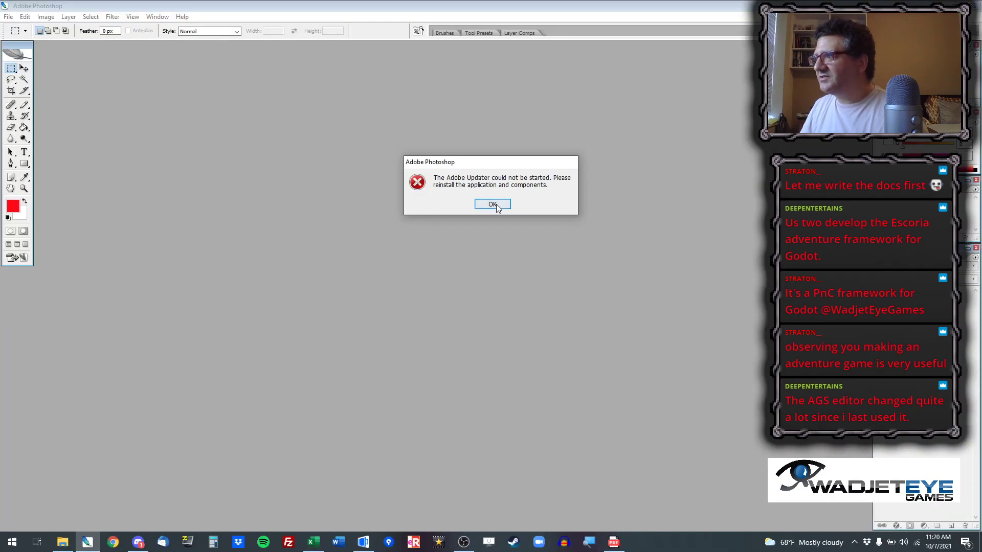
pyautogui.press('Return')
# Step: Open Base.png from the 18 Grant Living Room folder and move its document window clear of the tools
pyautogui.click(9, 17)
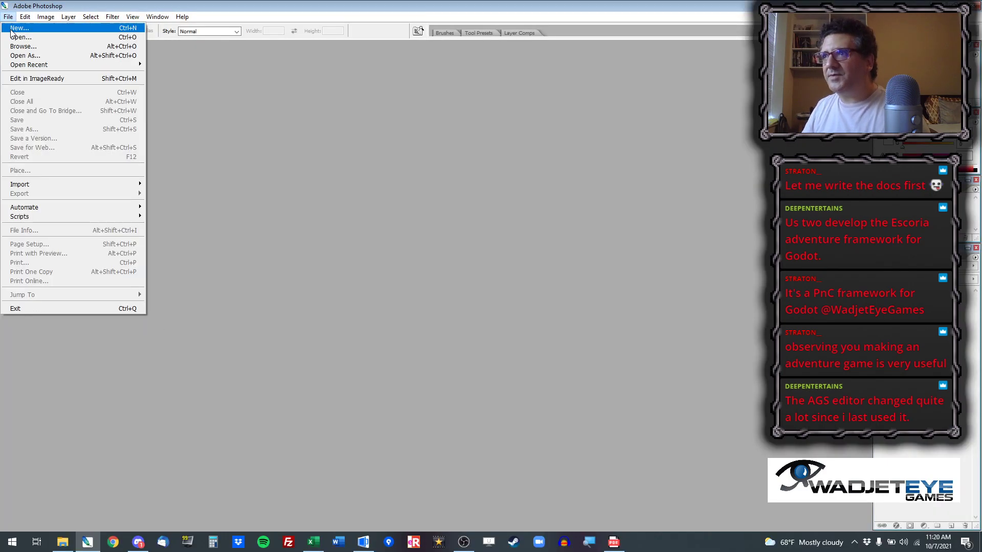
pyautogui.click(23, 35)
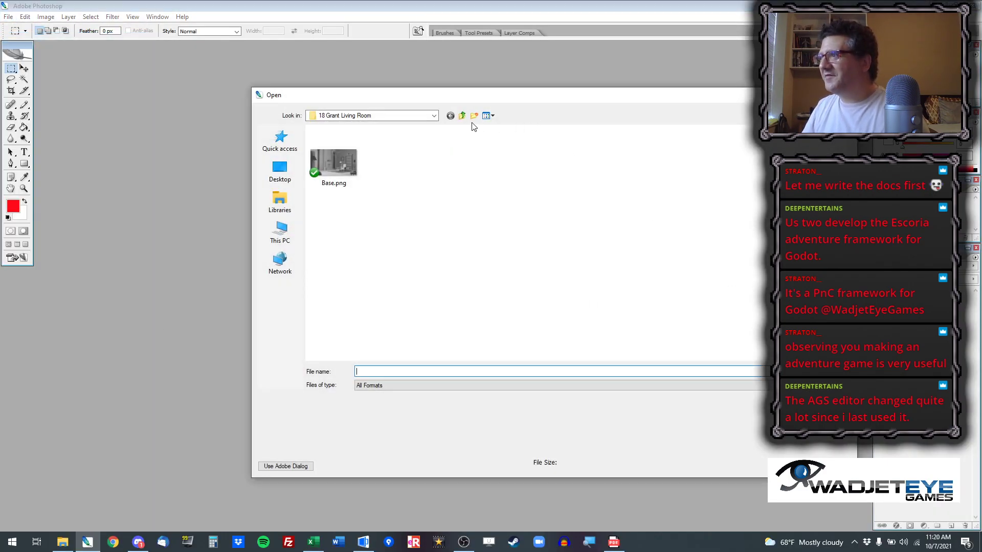
pyautogui.click(462, 117)
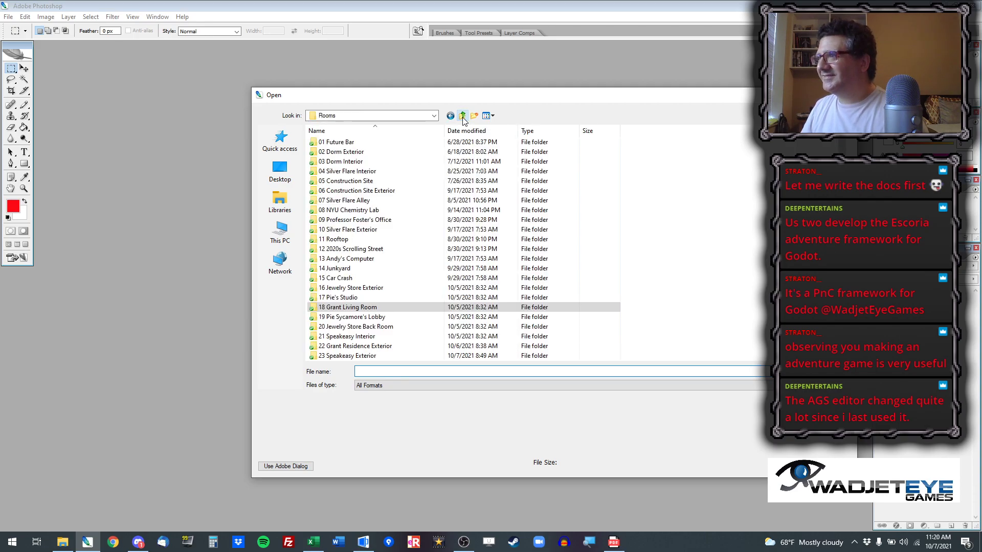
pyautogui.doubleClick(392, 310)
pyautogui.doubleClick(344, 171)
pyautogui.moveTo(280, 51); pyautogui.dragTo(359, 61)
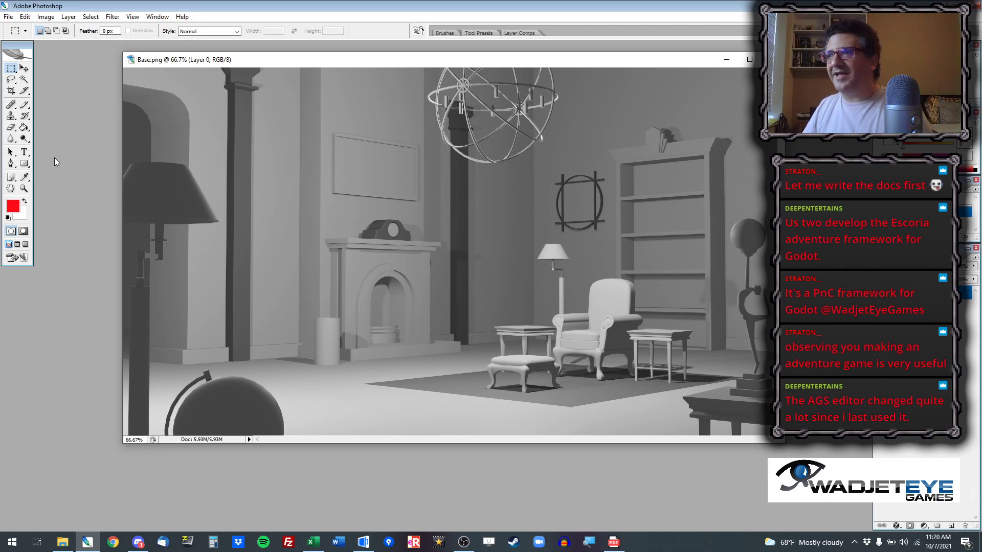
# Step: Try to select the dark foreground globe and its upper rim with the Magic Wand at tolerance 10
pyautogui.click(23, 79)
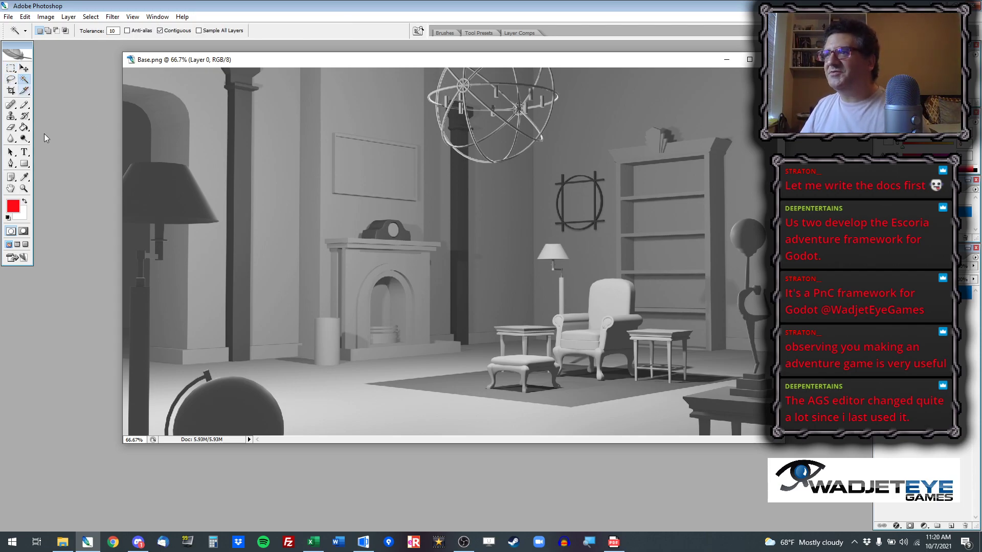
pyautogui.click(237, 418)
pyautogui.keyDown('shift'); pyautogui.click(230, 385); pyautogui.keyUp('shift')
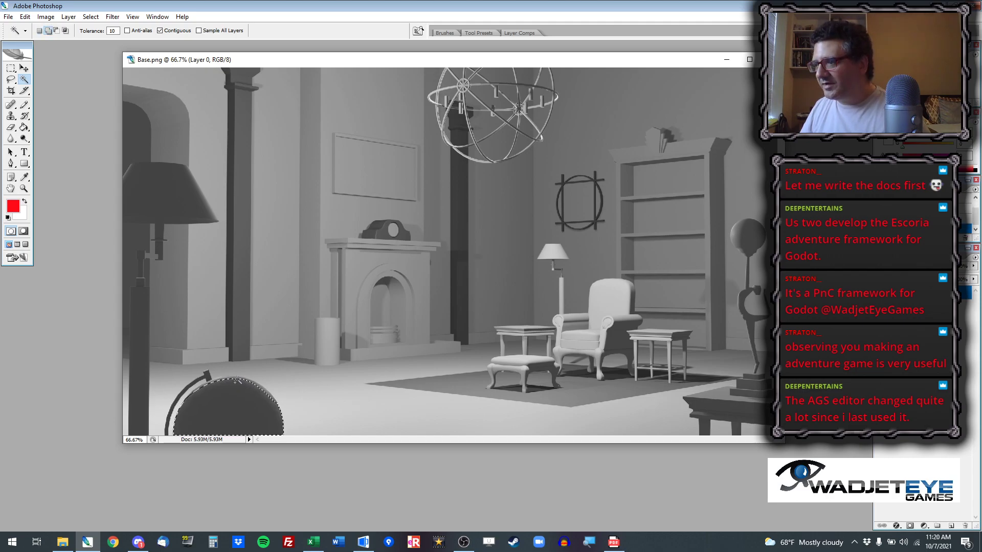
pyautogui.scroll(3, 234, 381)
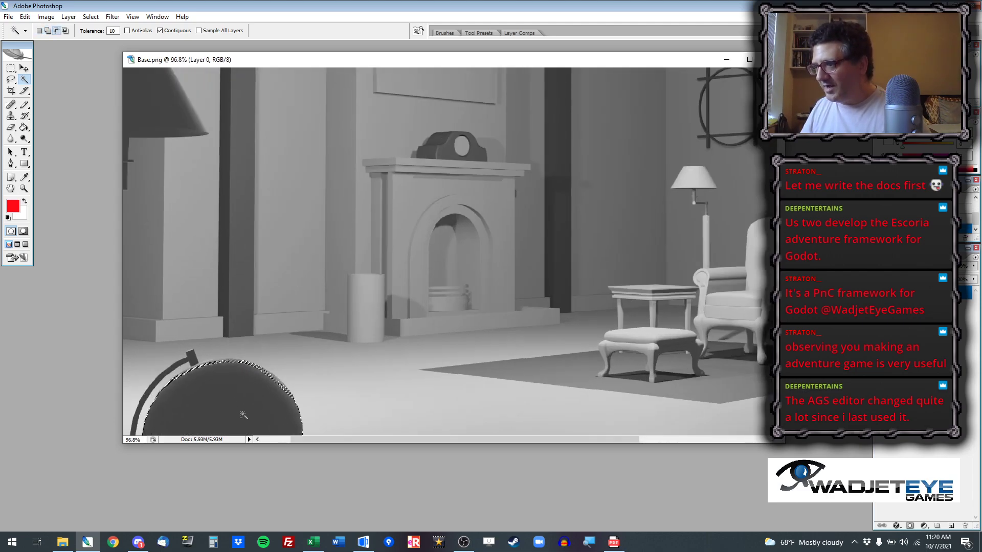
pyautogui.keyDown('shift'); pyautogui.click(286, 363); pyautogui.keyUp('shift')
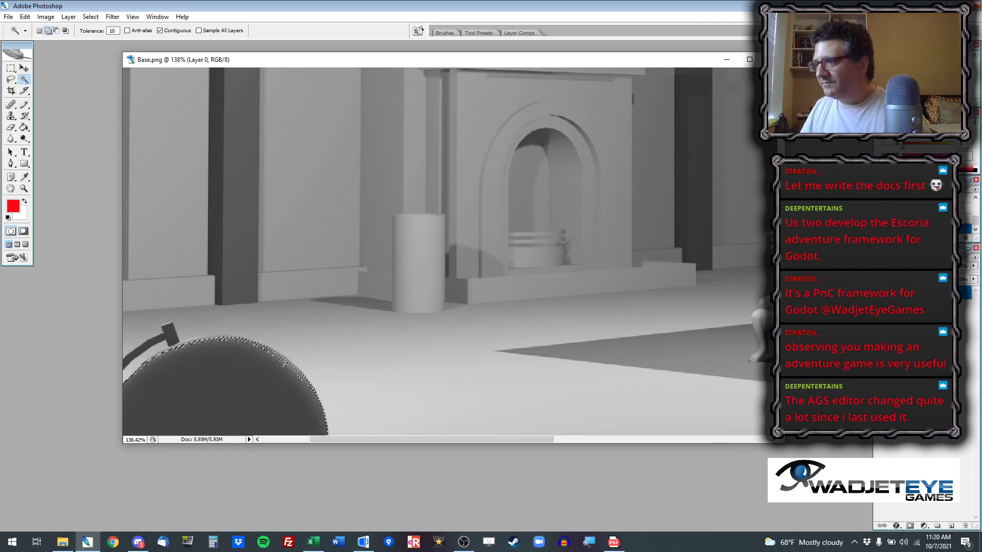
# Step: Set the Magic Wand tolerance to 32 and select the globe together with its curved stand
pyautogui.click(114, 30)
pyautogui.write('32')
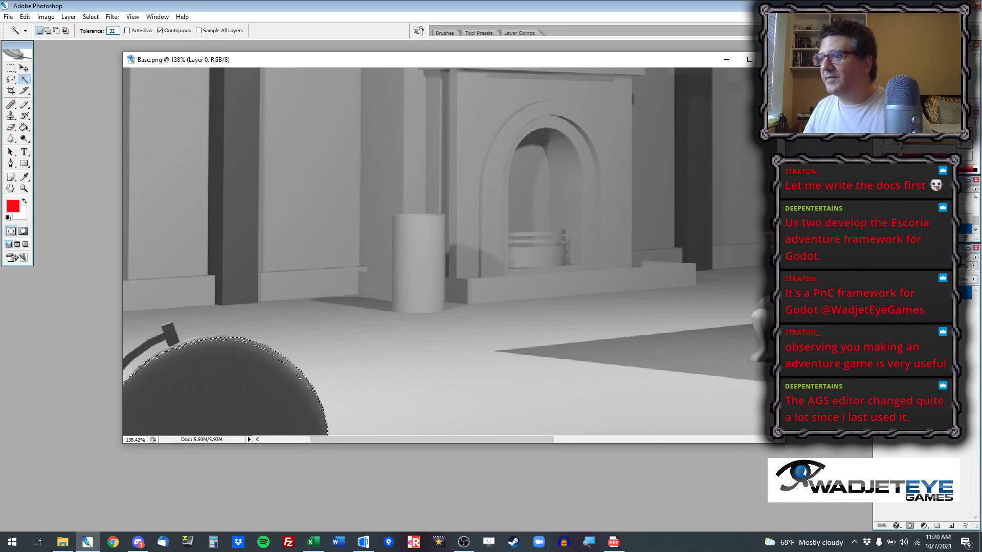
pyautogui.click(226, 386)
pyautogui.keyDown('shift'); pyautogui.click(235, 340); pyautogui.keyUp('shift')
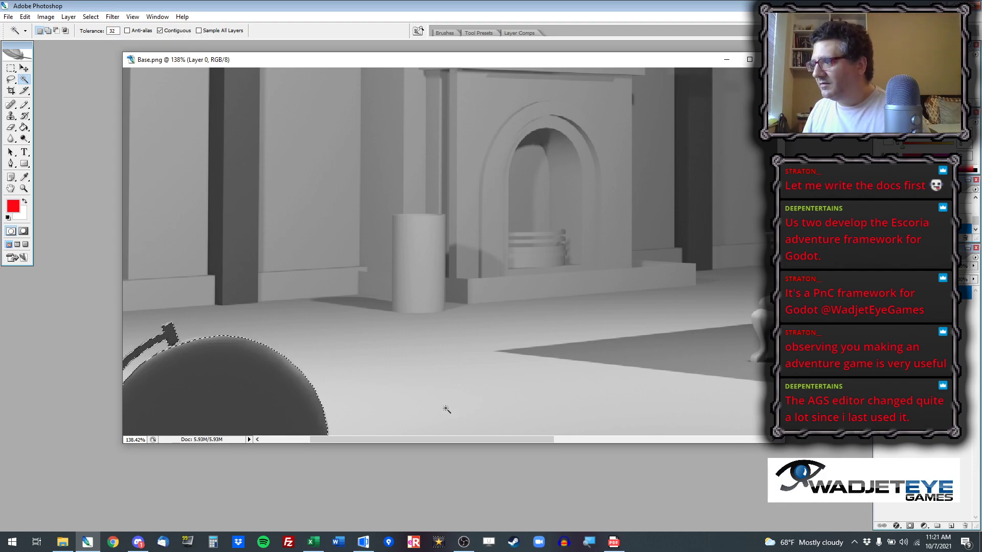
# Step: Add a rectangular marquee around the foreground lamp's thick post to the globe selection
pyautogui.moveTo(432, 441); pyautogui.dragTo(384, 443)
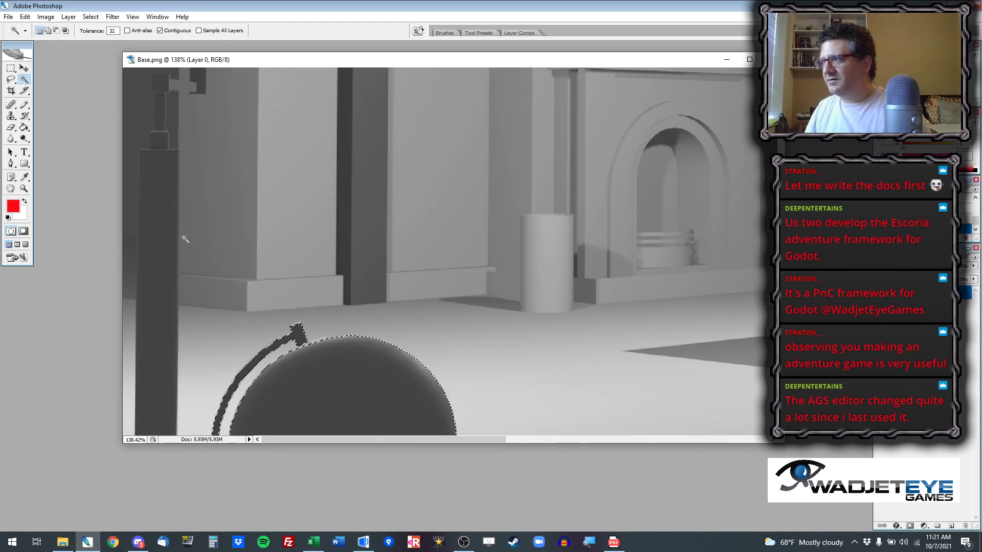
pyautogui.click(11, 68)
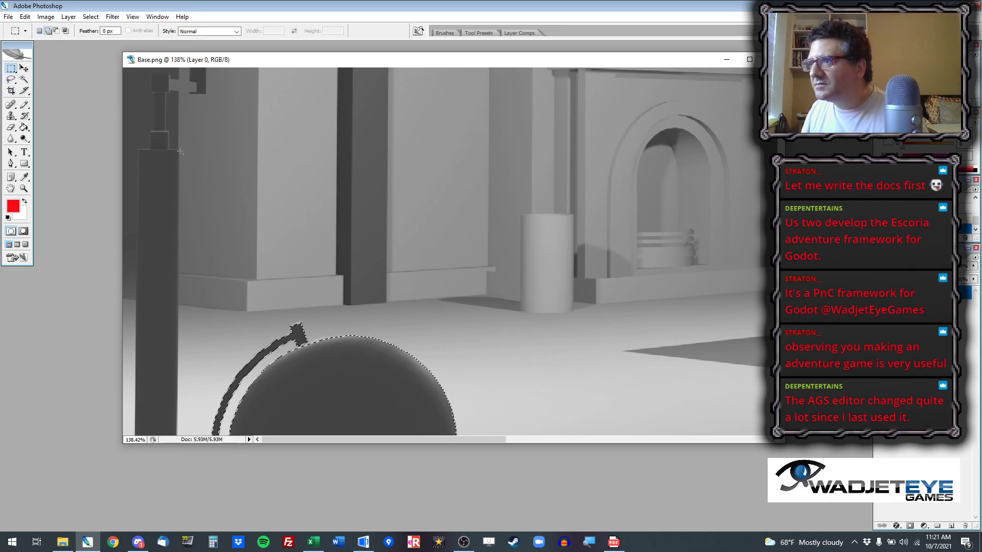
pyautogui.moveTo(179, 150); pyautogui.dragTo(136, 467)
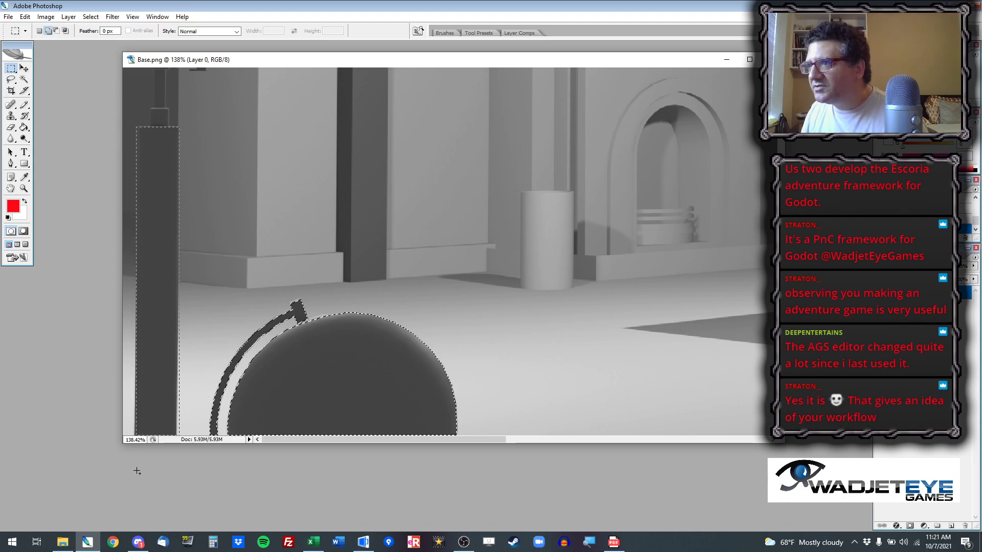
# Step: Try to add the lamp's neck above the post to the selection with the Magic Wand at tolerance 10
pyautogui.scroll(4, 155, 231)
pyautogui.scroll(2, 165, 245)
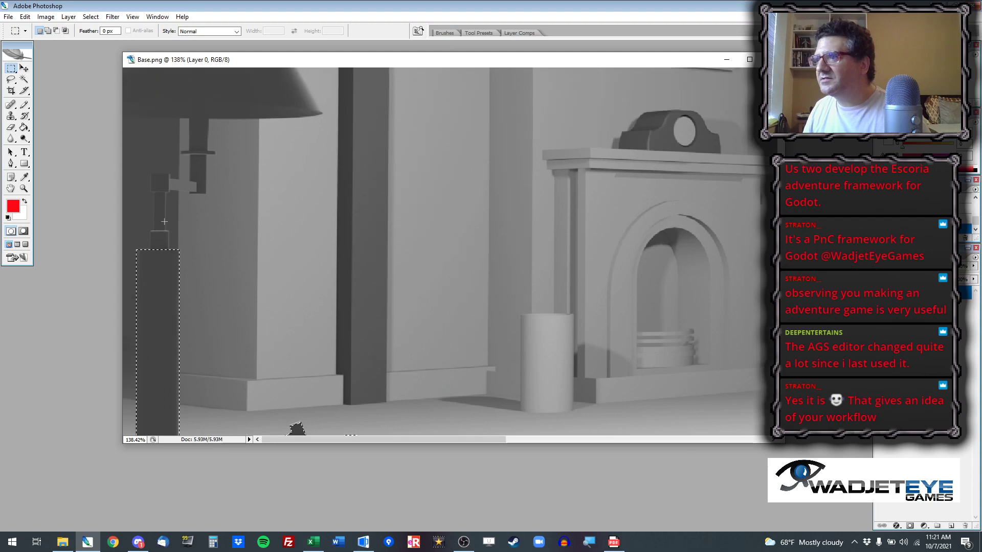
pyautogui.click(24, 80)
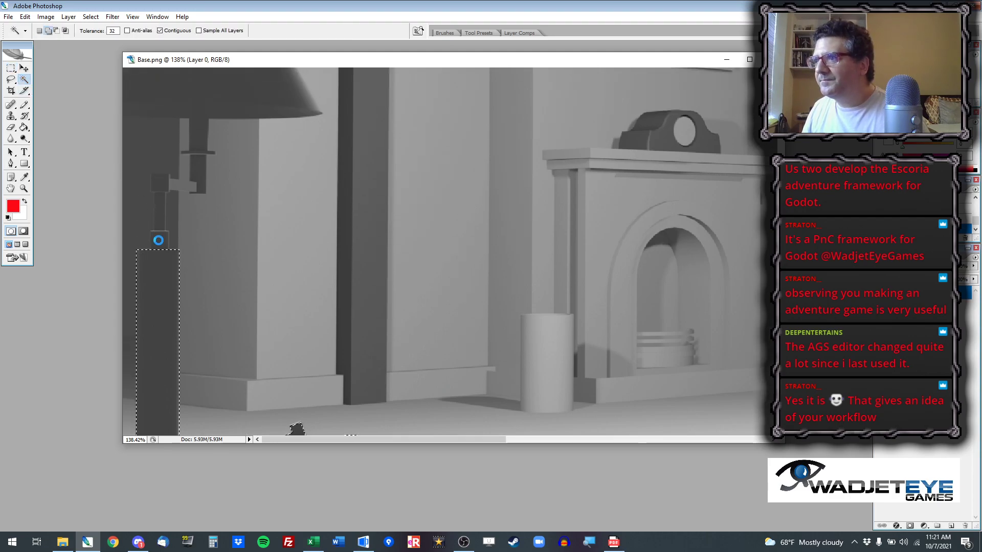
pyautogui.doubleClick(113, 30)
pyautogui.write('10')
pyautogui.keyDown('shift'); pyautogui.click(162, 237); pyautogui.keyUp('shift')
pyautogui.keyDown('shift'); pyautogui.click(163, 238); pyautogui.keyUp('shift')
pyautogui.hotkey('ctrl', 'z')
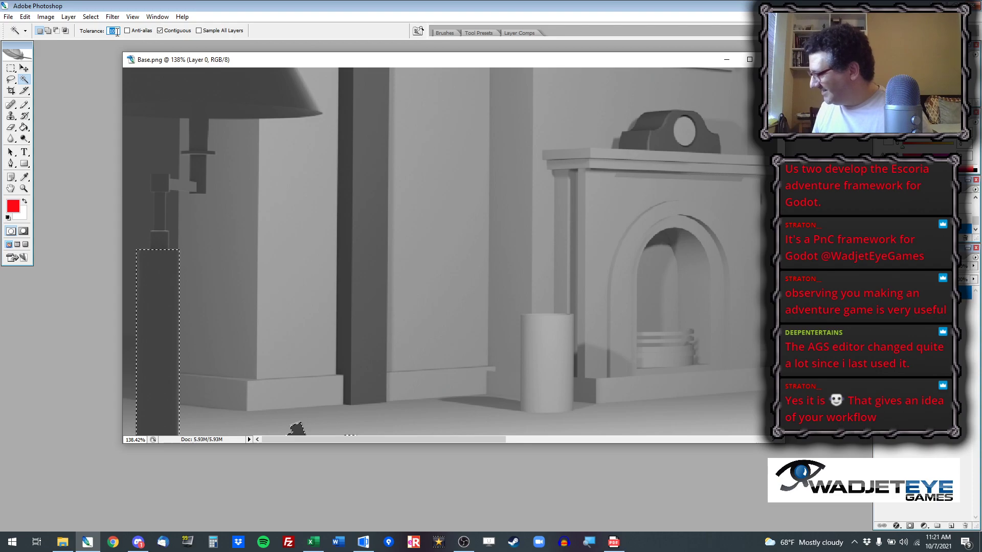
# Step: Add the lamp's neck sections and the lampshade to the selection with the Magic Wand at tolerance 5
pyautogui.press('shift')
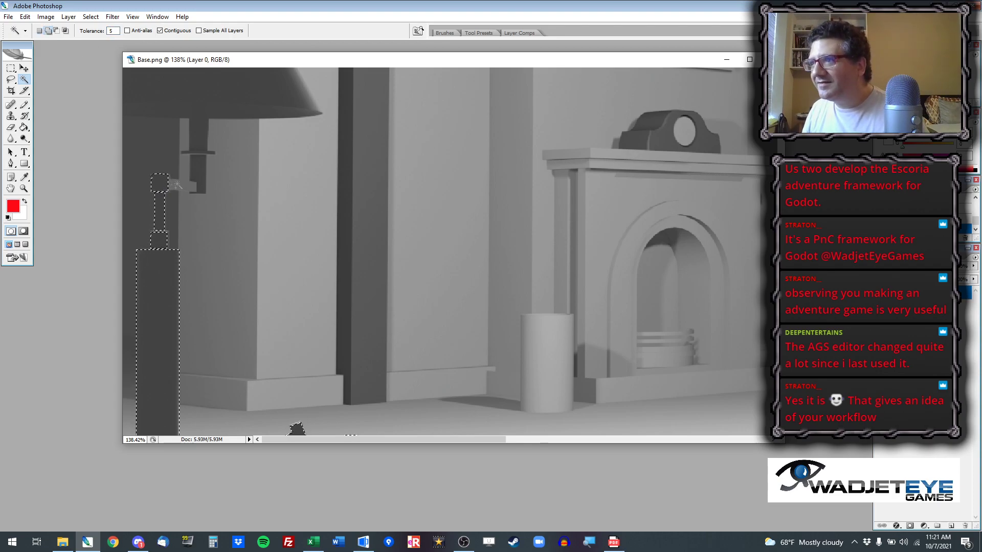
pyautogui.click(285, 100)
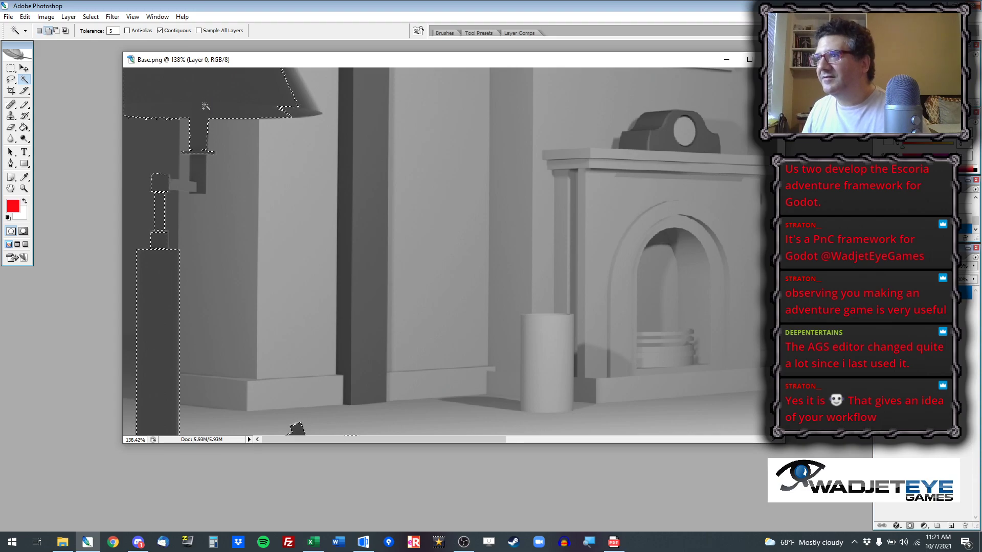
pyautogui.click(296, 97)
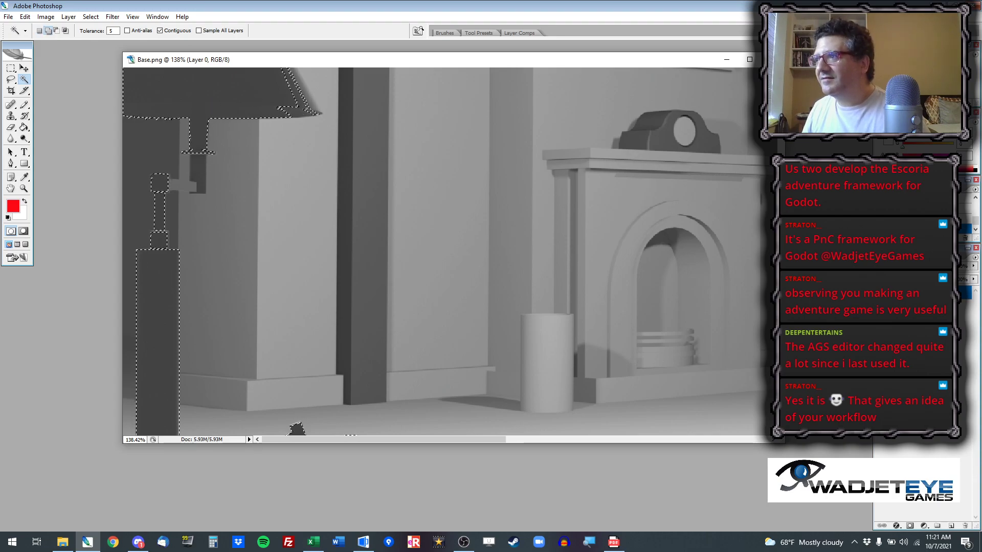
pyautogui.keyDown('shift'); pyautogui.click(306, 97); pyautogui.keyUp('shift')
pyautogui.scroll(5, 277, 128)
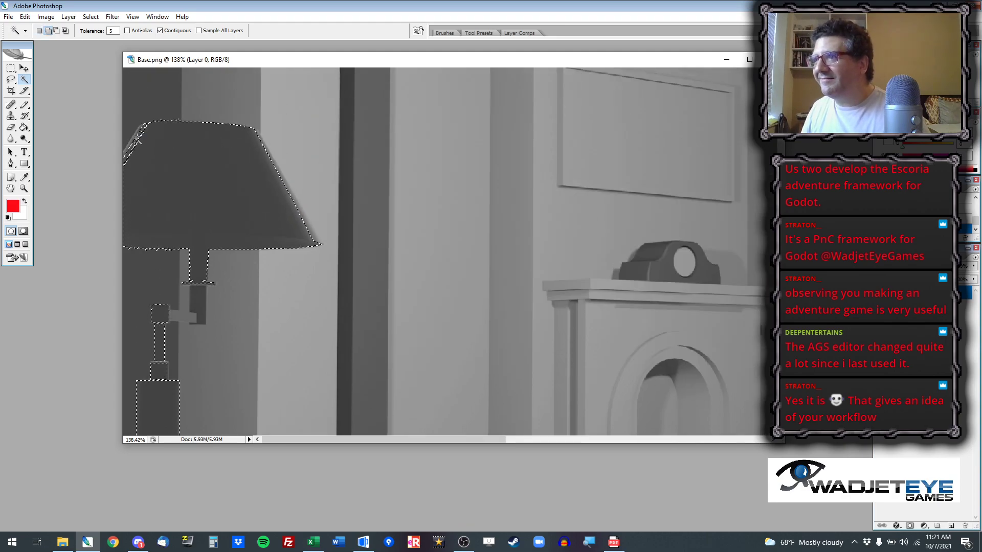
pyautogui.hotkey('ctrl', 'z')
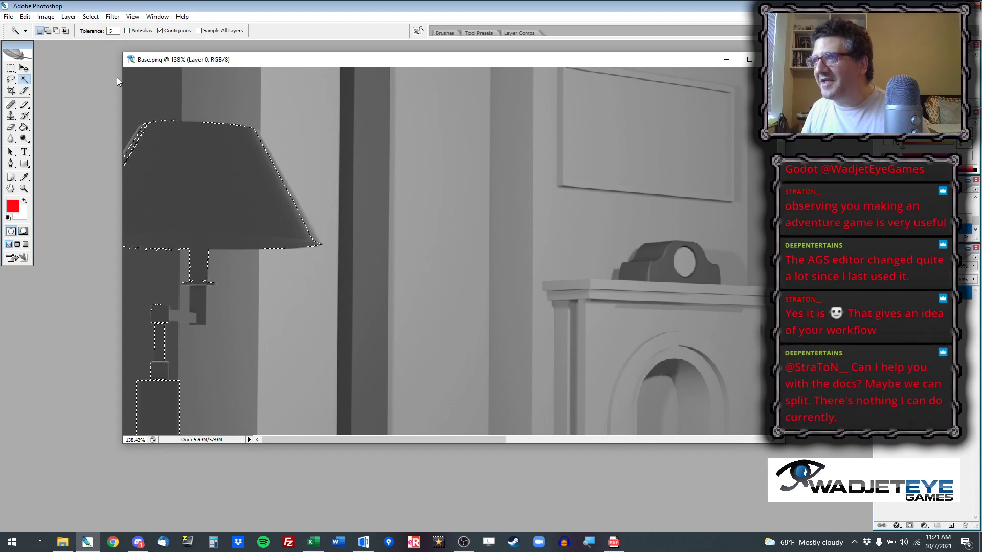
# Step: Add the lampshade's ragged slanted edge with the Lasso and the stem below the shade with a rectangular marquee
pyautogui.click(11, 80)
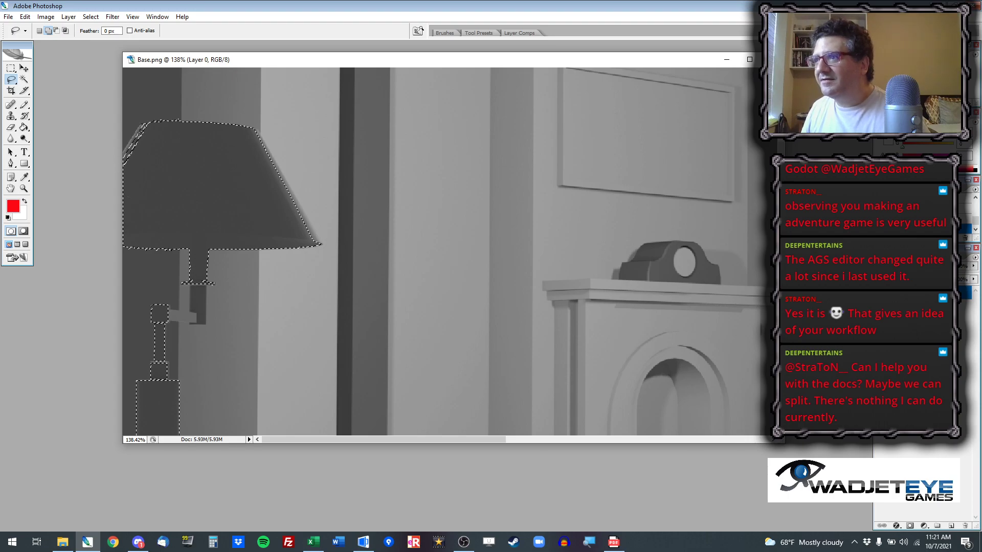
pyautogui.click(11, 68)
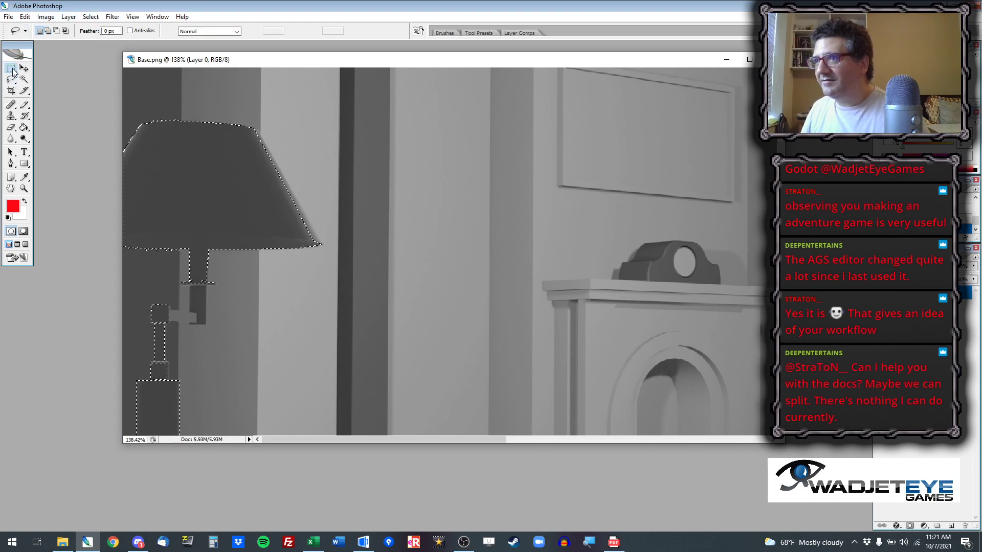
pyautogui.moveTo(205, 282); pyautogui.dragTo(194, 322)
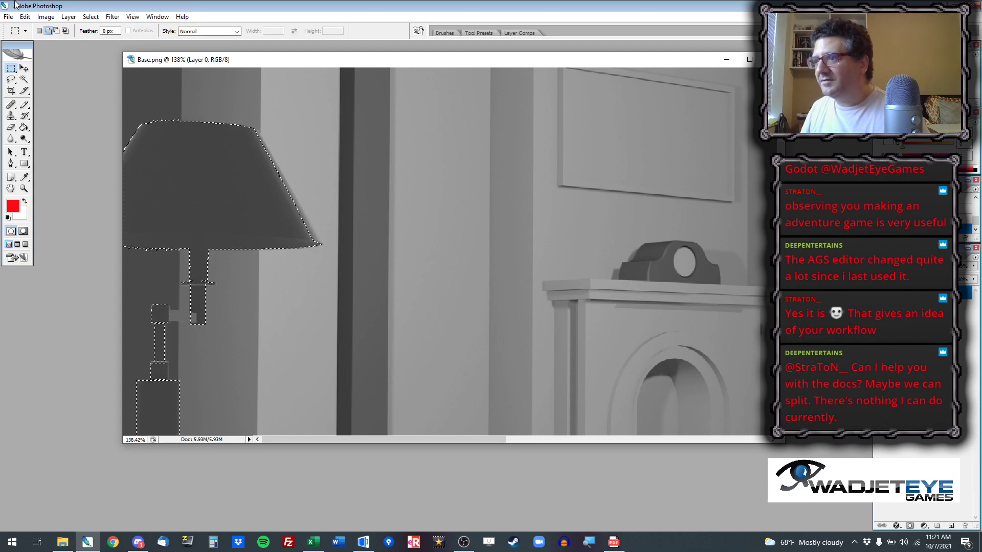
# Step: Add the lamp's short connecting arm between the neck and the hanging stem to the selection with the Lasso
pyautogui.press('l')
pyautogui.moveTo(167, 308); pyautogui.dragTo(189, 311)
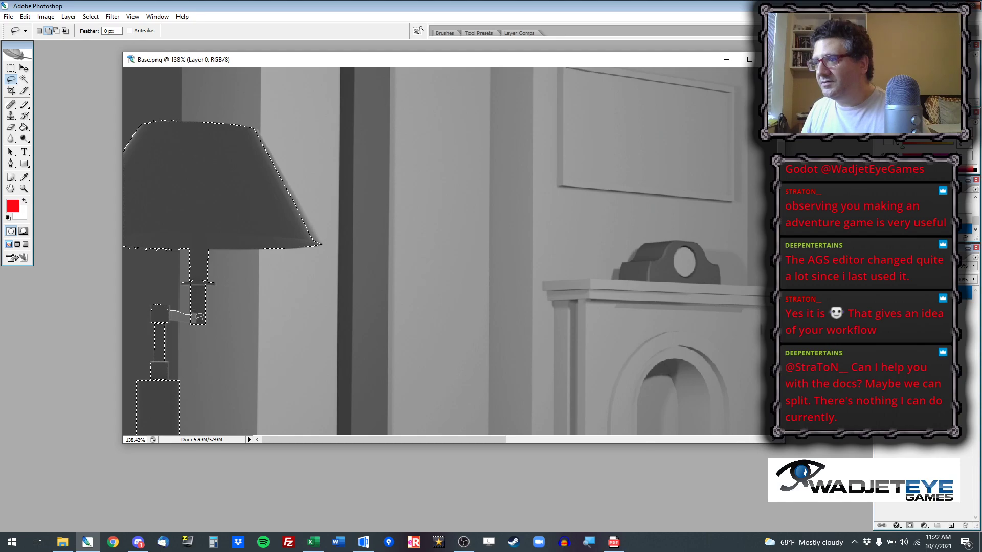
pyautogui.moveTo(162, 315); pyautogui.dragTo(164, 318)
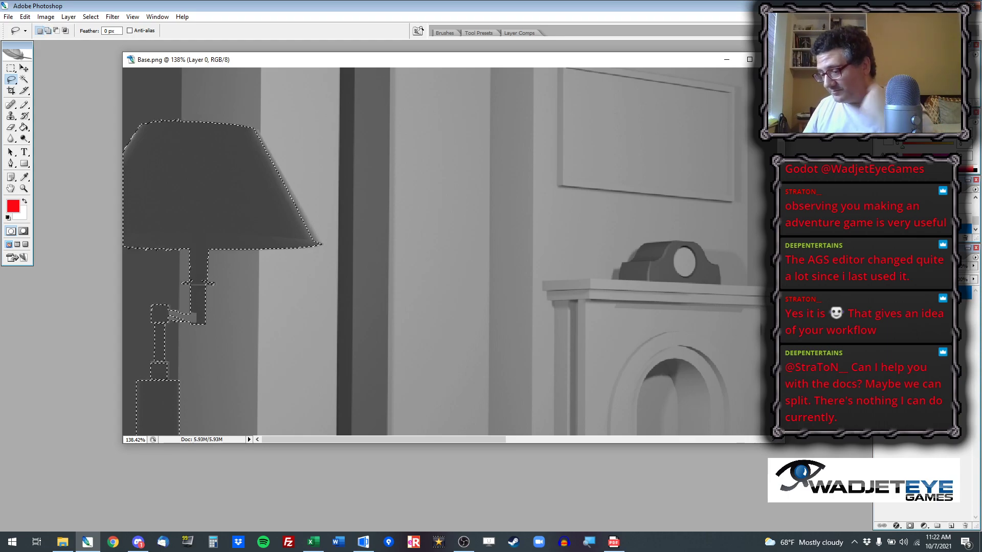
pyautogui.scroll(5, 224, 325)
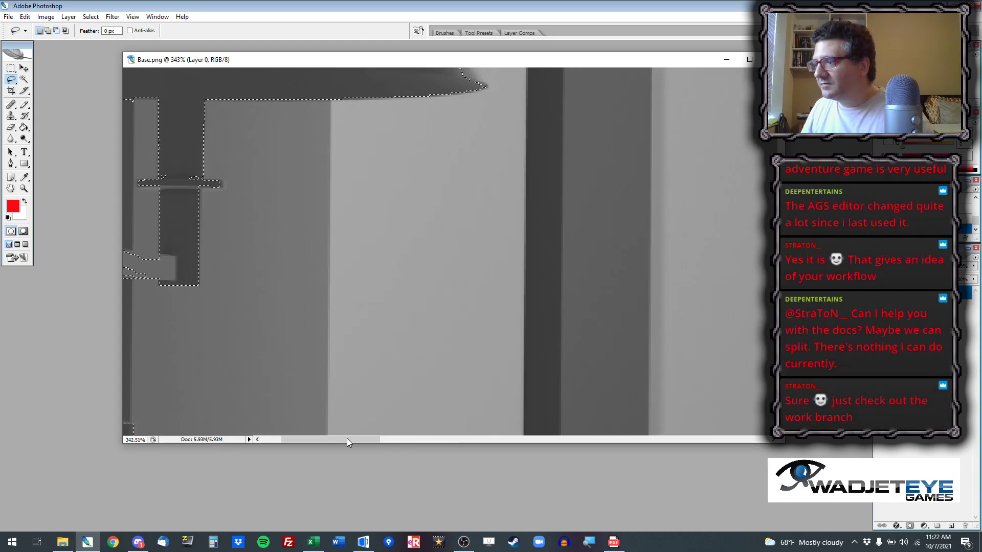
pyautogui.moveTo(348, 438); pyautogui.dragTo(329, 437)
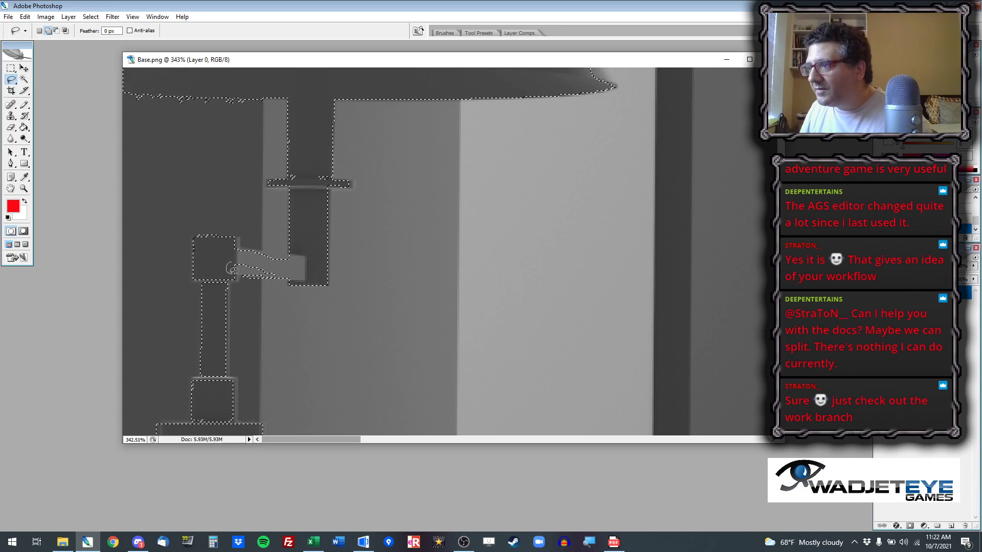
pyautogui.moveTo(275, 273)
pyautogui.mouseDown()
pyautogui.moveTo(287, 268)
pyautogui.moveTo(230, 266)
pyautogui.mouseUp()
# Step: Copy the selected lamp and globe onto a new layer and hide the original background layer
pyautogui.scroll(-2, 274, 266)
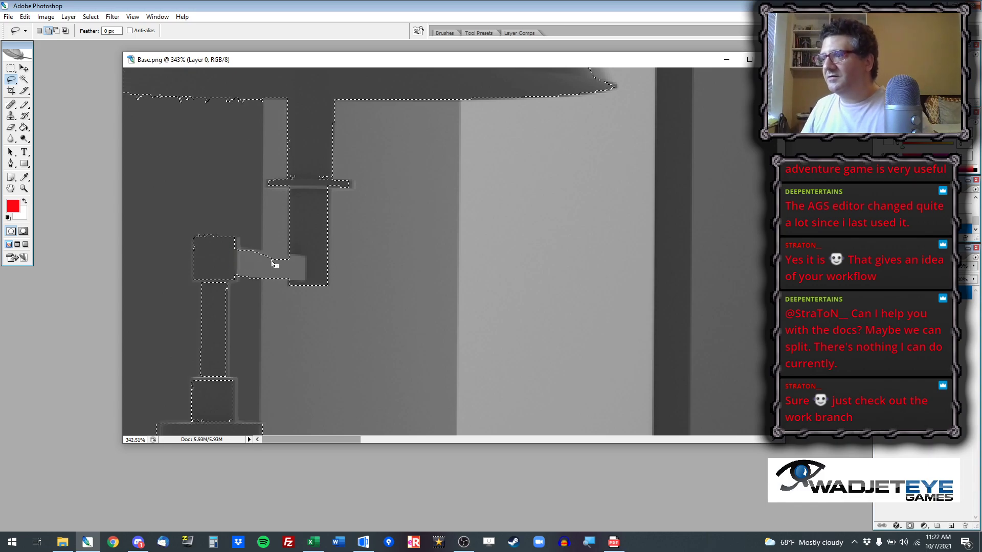
pyautogui.scroll(-2, 379, 269)
pyautogui.scroll(-3, 379, 270)
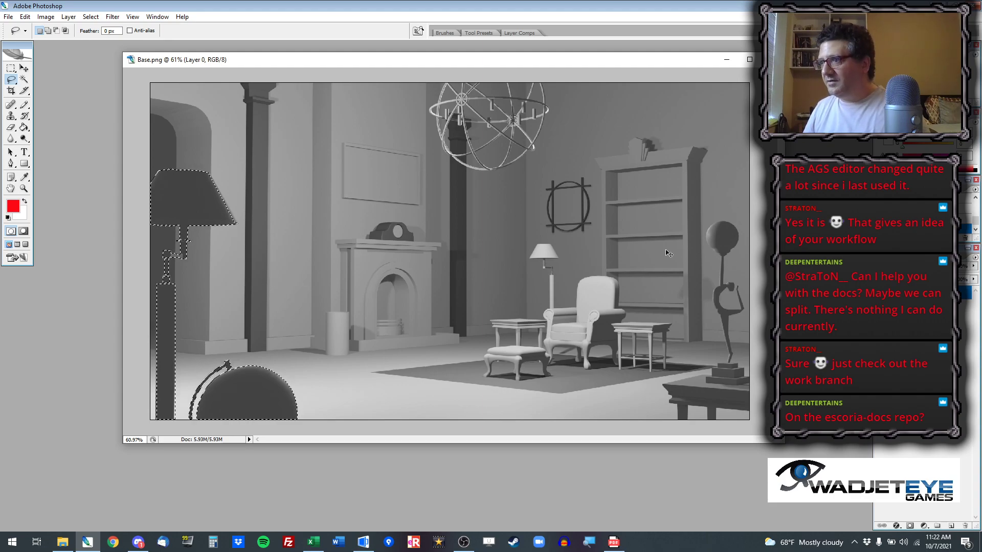
pyautogui.hotkey('ctrl', 'j')
pyautogui.click(880, 305)
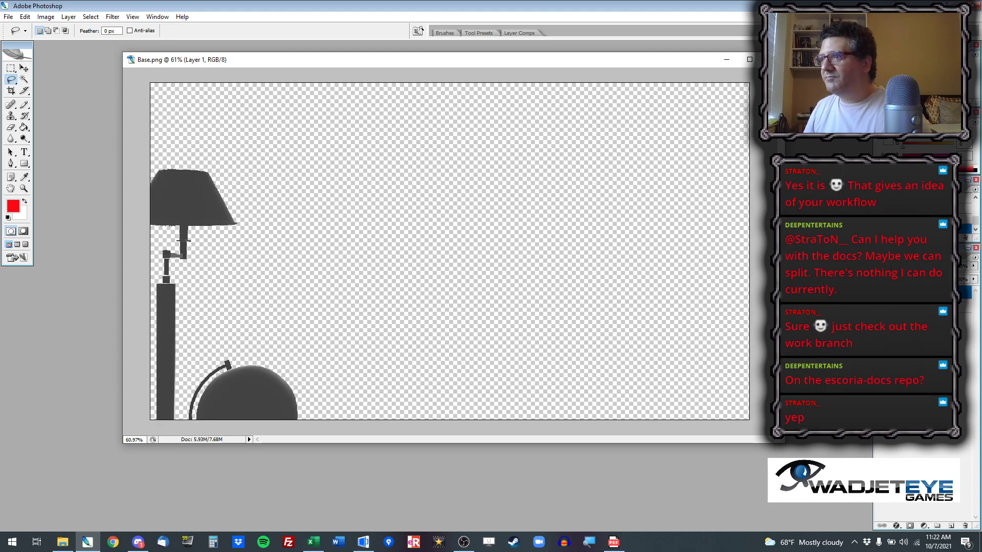
pyautogui.click(880, 319)
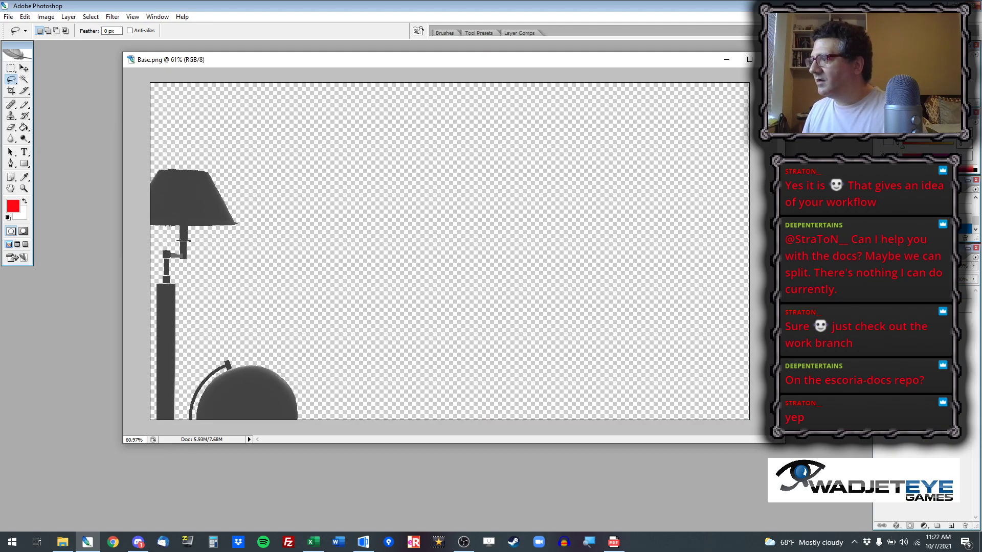
pyautogui.click(880, 305)
pyautogui.click(880, 305)
pyautogui.click(880, 305)
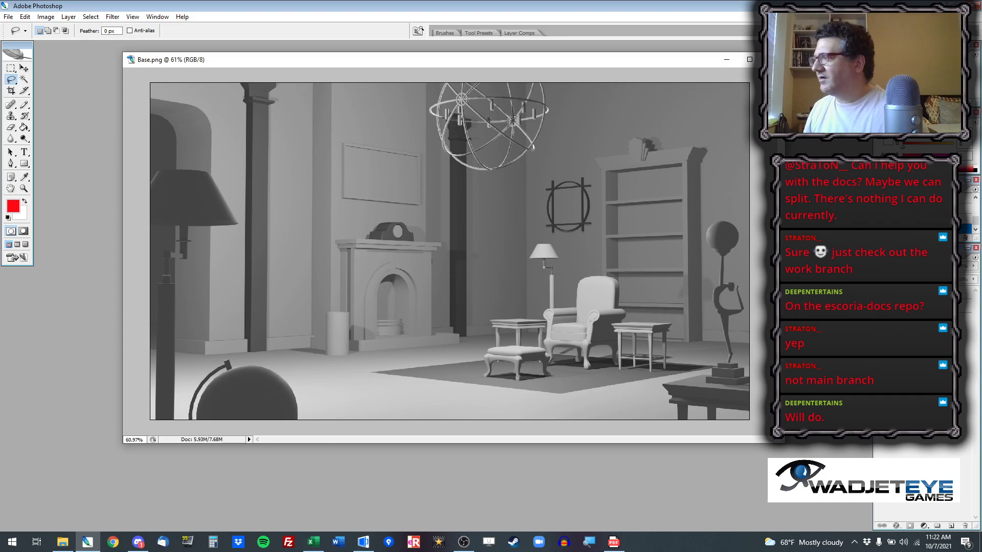
pyautogui.click(880, 306)
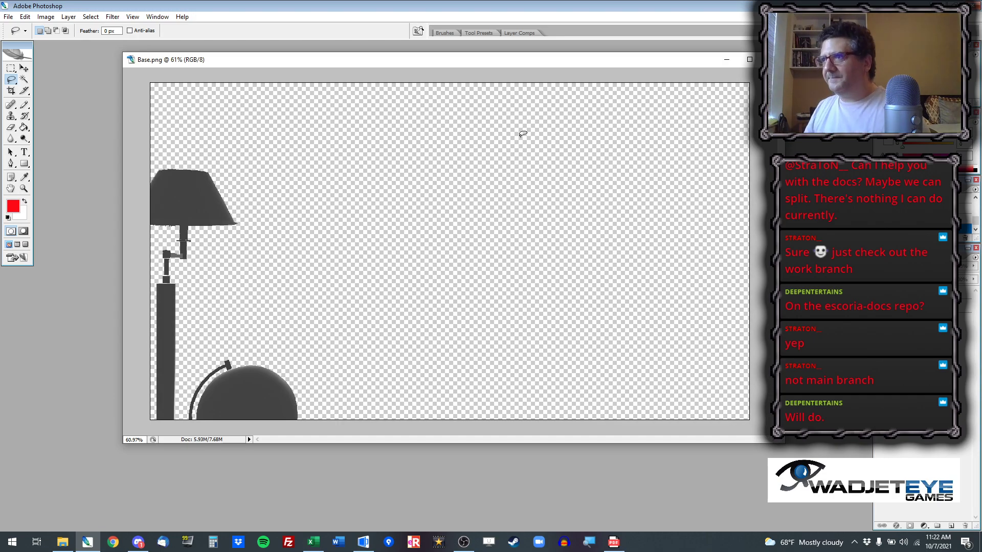
# Step: Save a PNG copy of the isolated lamp and globe as placeholder-foreground in the 18 Grant Living Room folder
pyautogui.moveTo(307, 58); pyautogui.dragTo(277, 59)
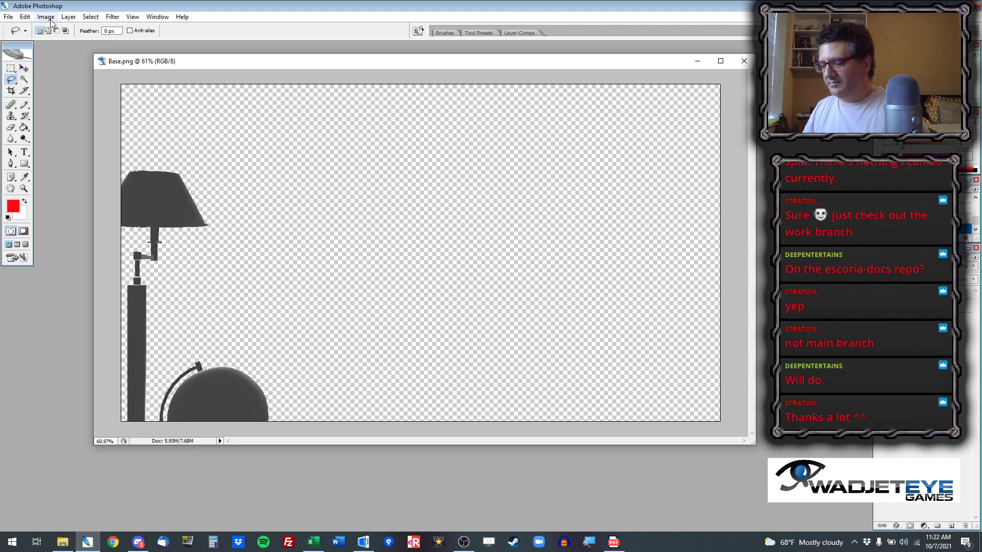
pyautogui.hotkey('ctrl', 'shift', 's')
pyautogui.click(399, 354)
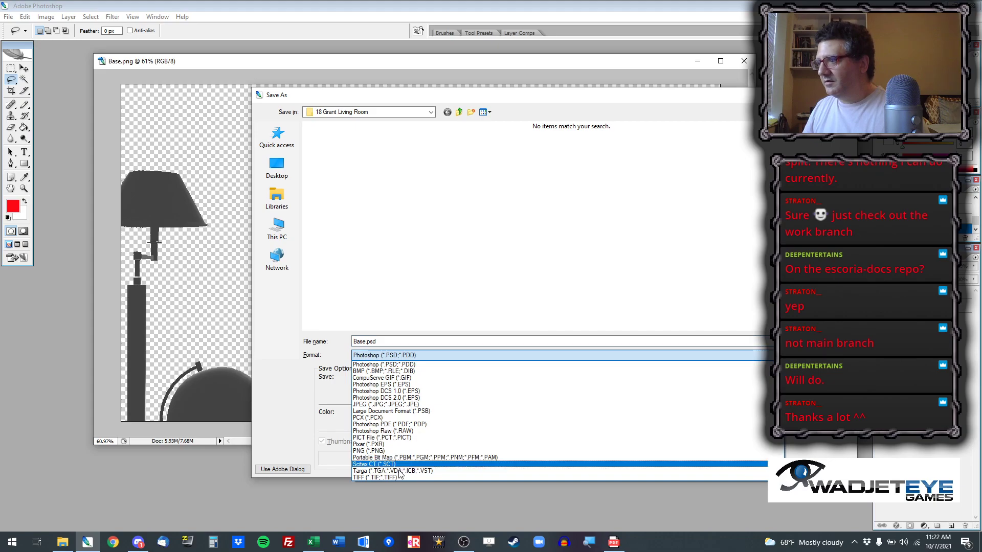
pyautogui.click(400, 451)
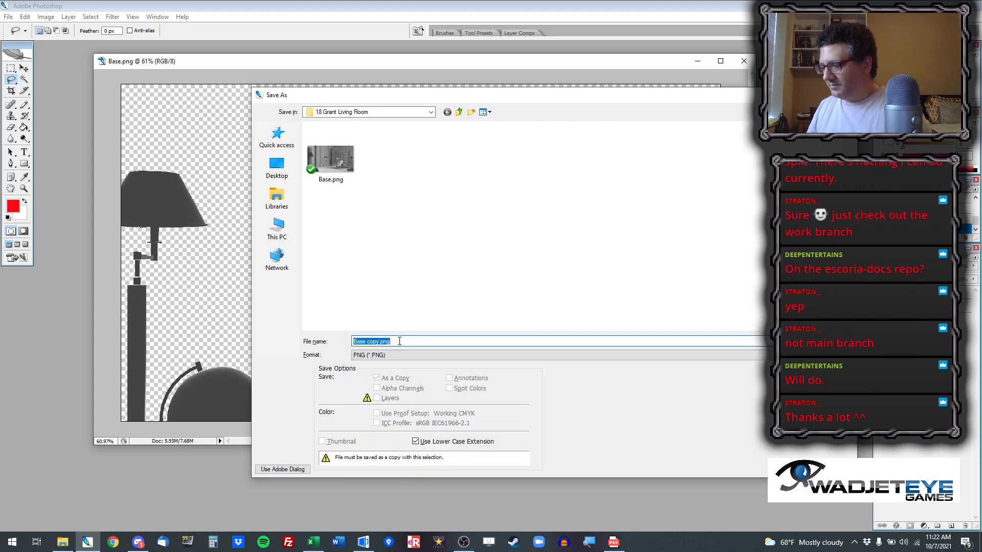
pyautogui.write('placeho')
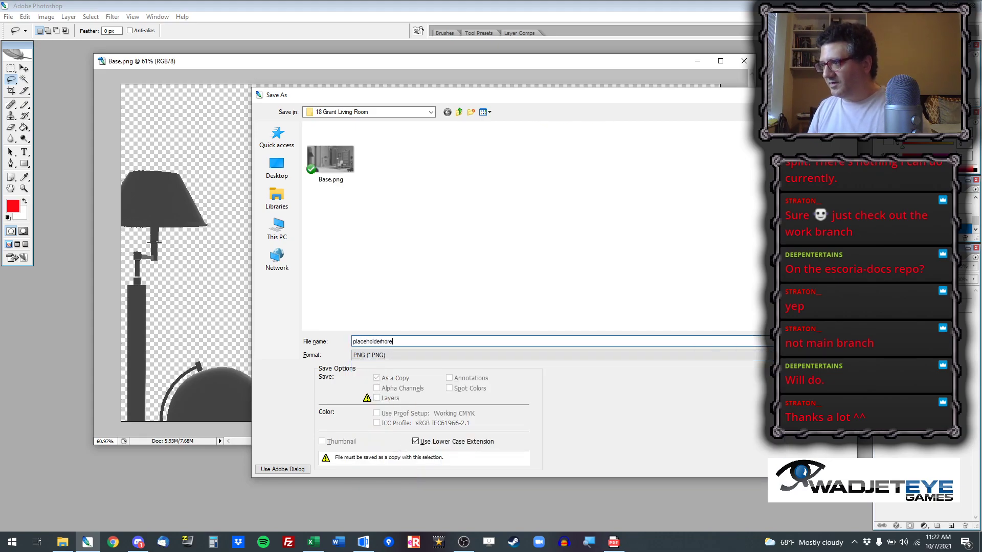
pyautogui.write('lder-foreground')
pyautogui.press('Return')
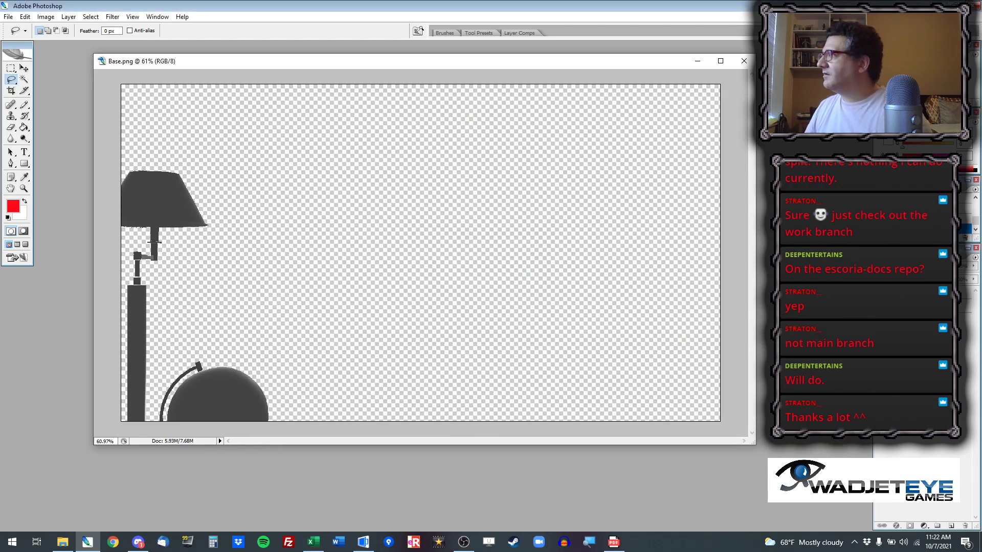
# Step: Switch to AGS Editor and create a sprite folder named Grant interior under Rooms > Time Doesn't Pay
pyautogui.hotkey('alt', 'Tab')
pyautogui.doubleClick(32, 76)
pyautogui.click(206, 87)
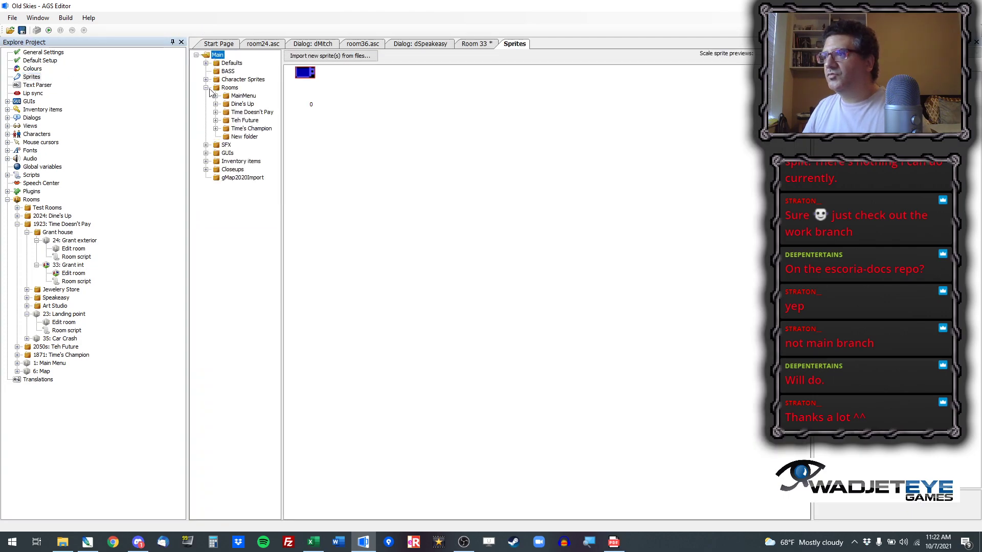
pyautogui.click(215, 113)
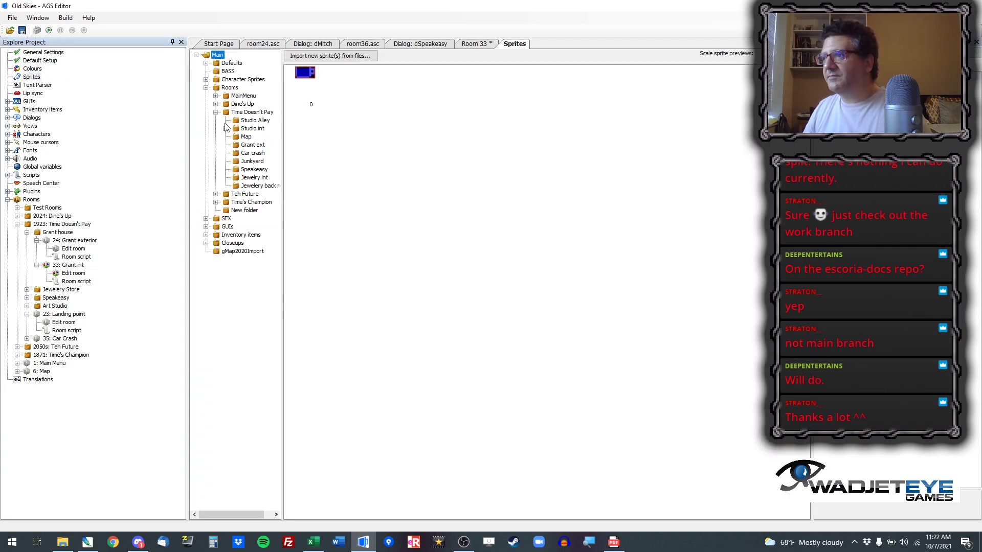
pyautogui.rightClick(243, 113)
pyautogui.click(260, 131)
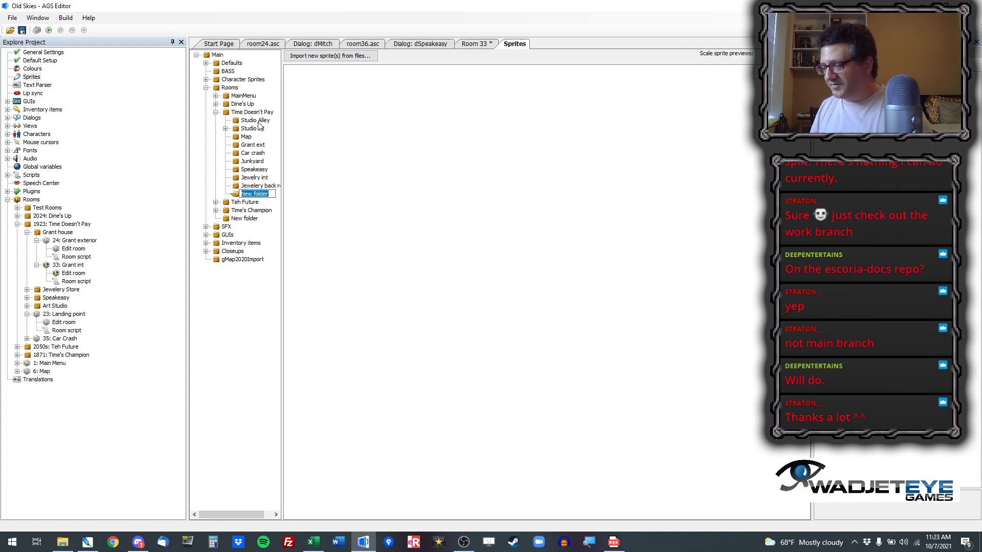
pyautogui.write('Grant inte')
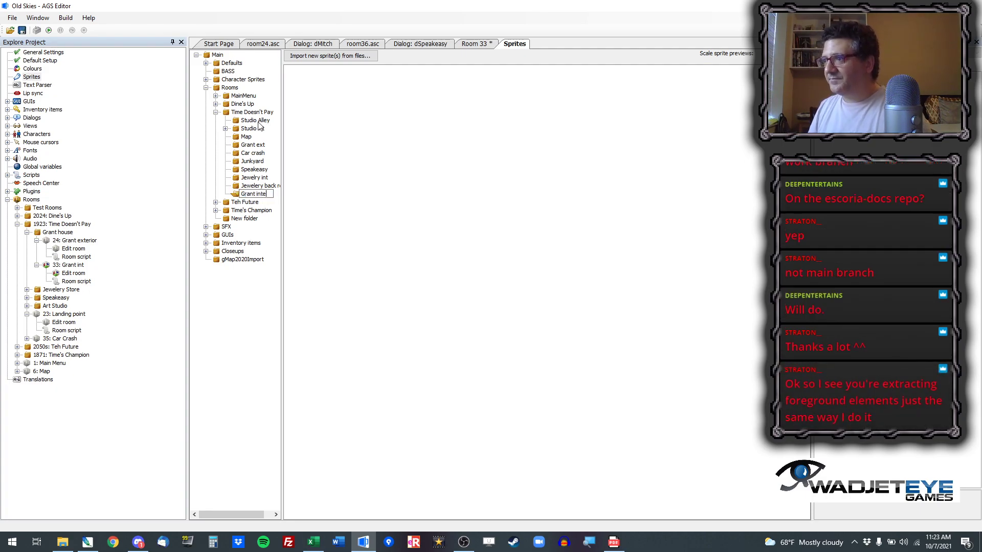
pyautogui.write('rior')
pyautogui.press('Return')
# Step: Import placeholder-foreground.png as a new sprite into the Grant interior folder
pyautogui.moveTo(281, 126); pyautogui.dragTo(296, 127)
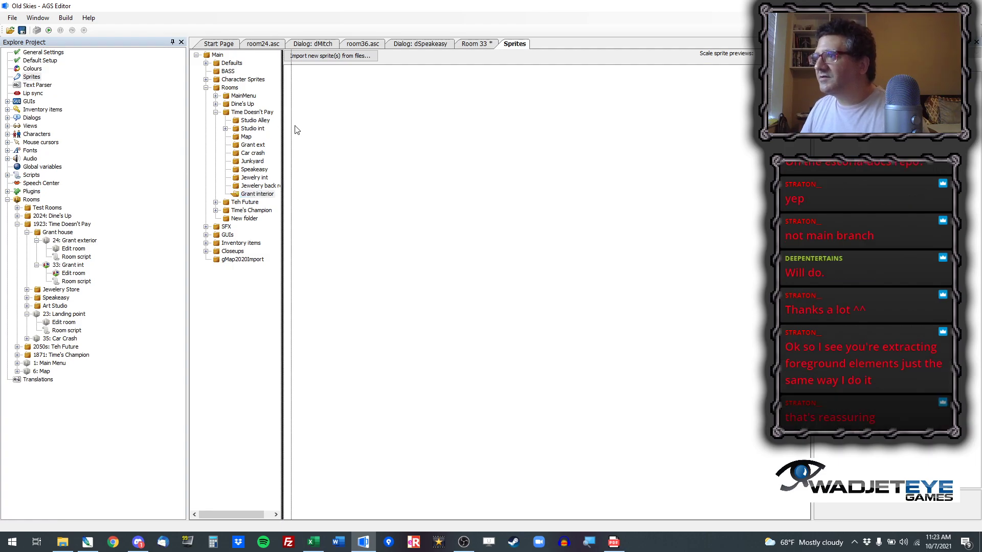
pyautogui.rightClick(343, 105)
pyautogui.click(357, 107)
pyautogui.doubleClick(399, 162)
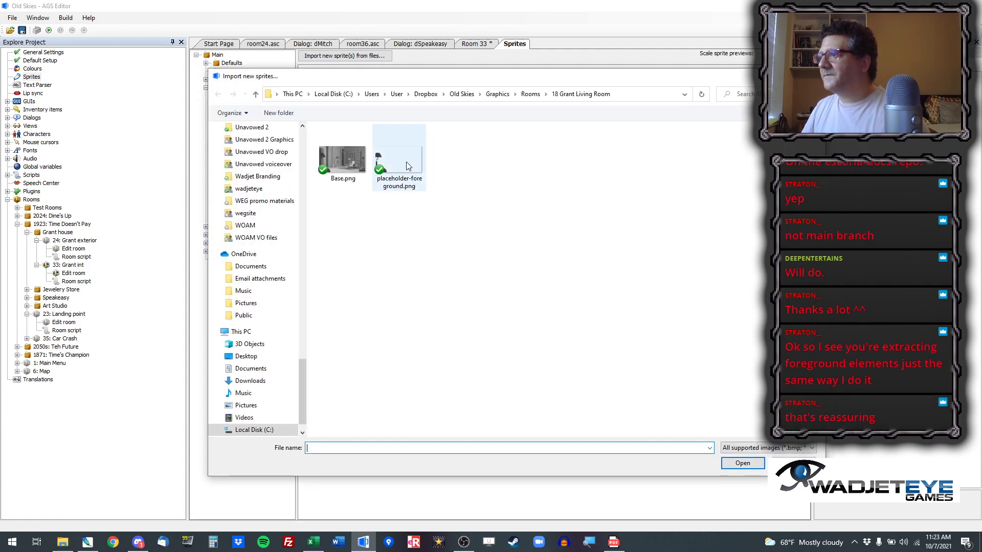
pyautogui.click(342, 414)
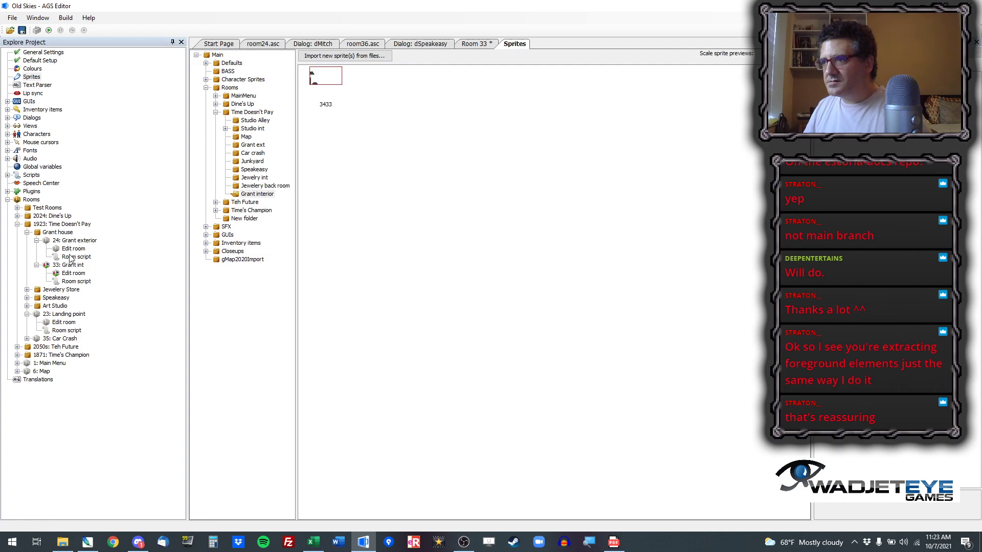
# Step: Switch the Grant int room (33) to object editing and start choosing a sprite for object ID 0
pyautogui.doubleClick(73, 273)
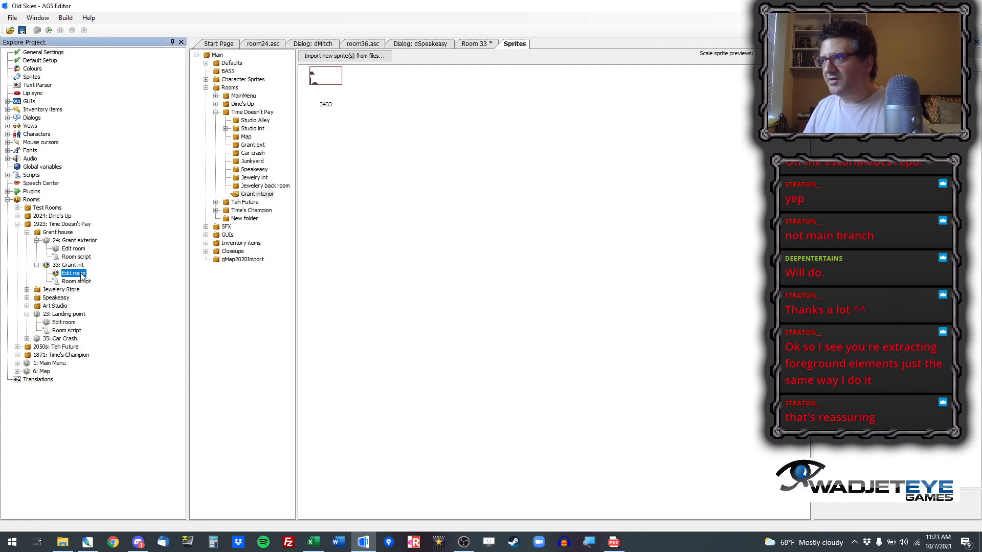
pyautogui.click(270, 83)
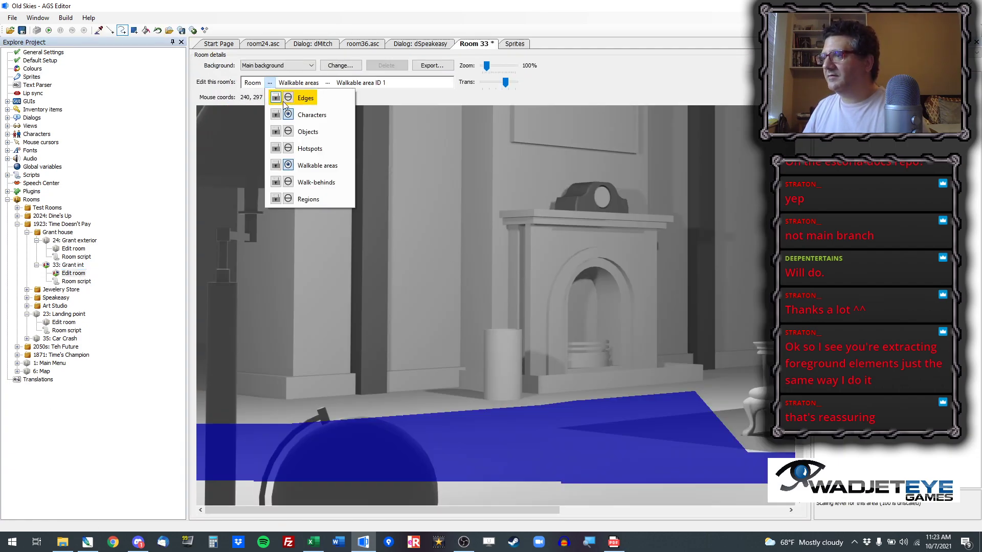
pyautogui.click(303, 133)
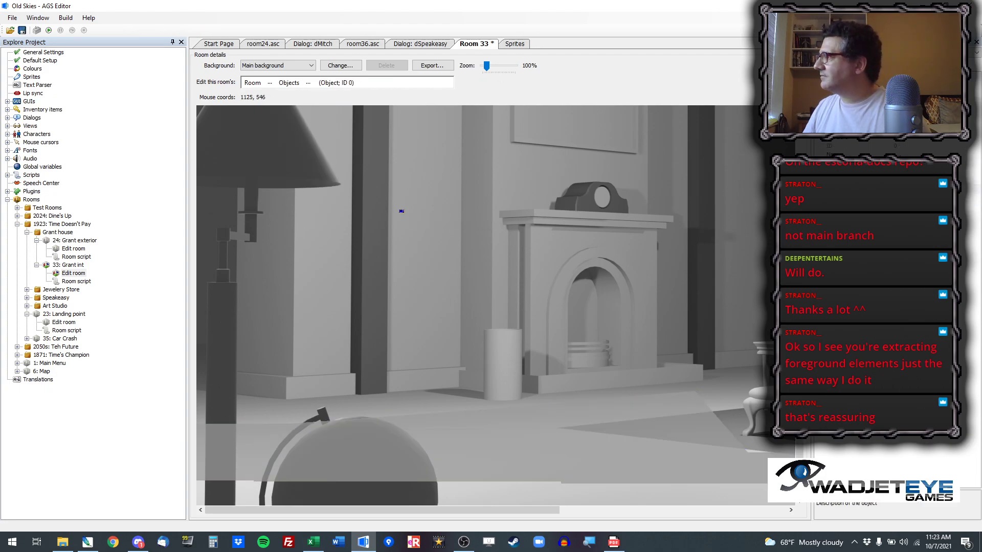
pyautogui.click(976, 94)
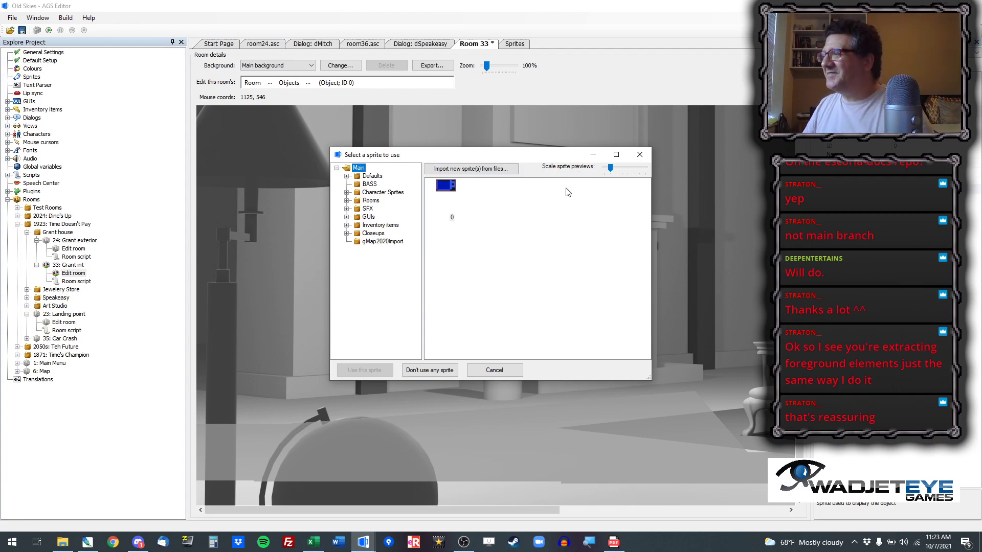
# Step: Browse to the Rooms > Time Doesn't Pay > Grant interior sprite folder and enlarge the sprite chooser and its previews
pyautogui.moveTo(651, 379); pyautogui.dragTo(691, 419)
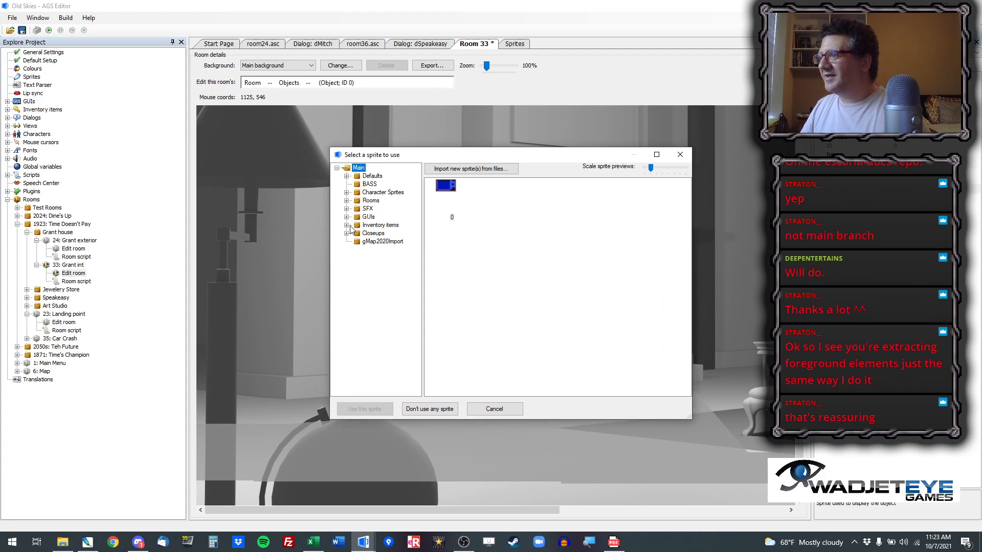
pyautogui.click(346, 200)
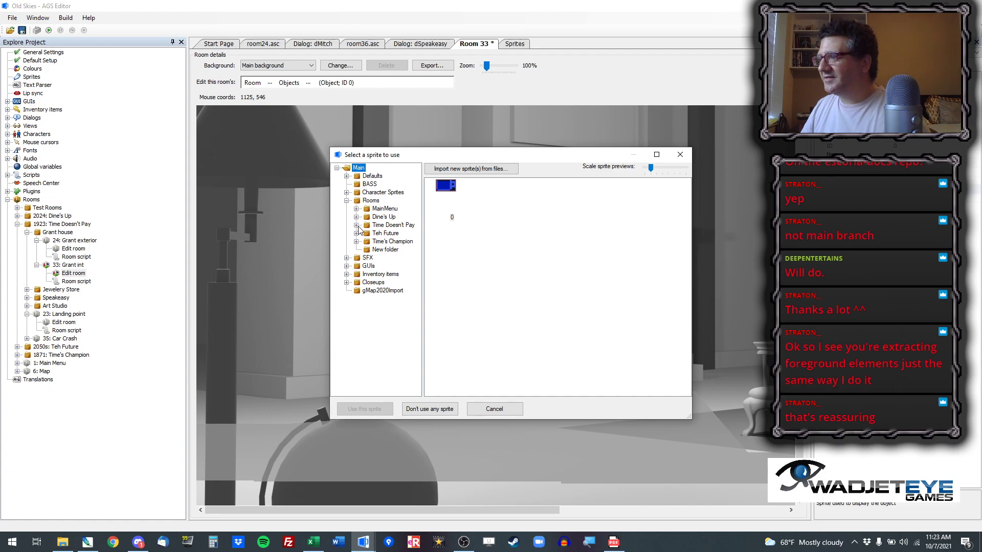
pyautogui.click(356, 225)
pyautogui.click(395, 306)
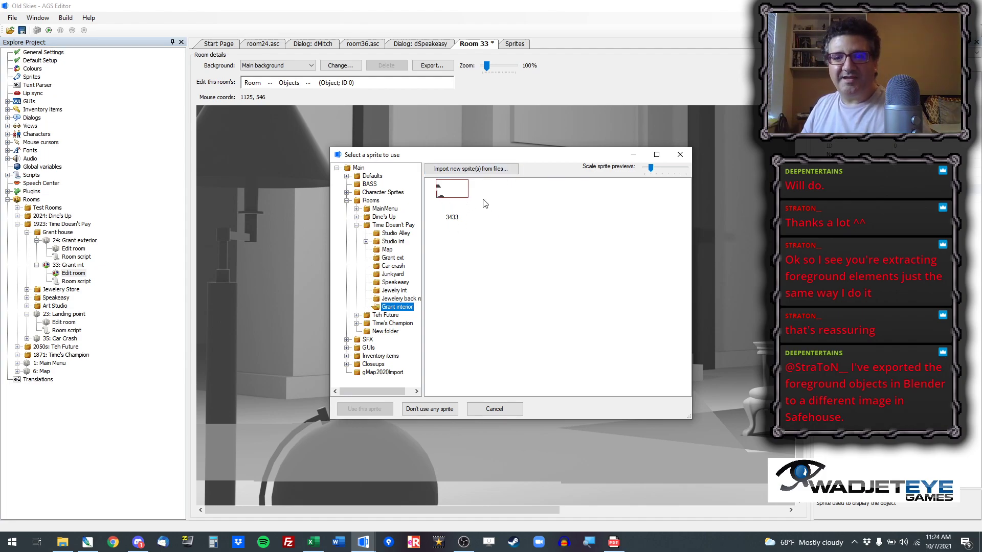
pyautogui.moveTo(691, 423); pyautogui.dragTo(740, 450)
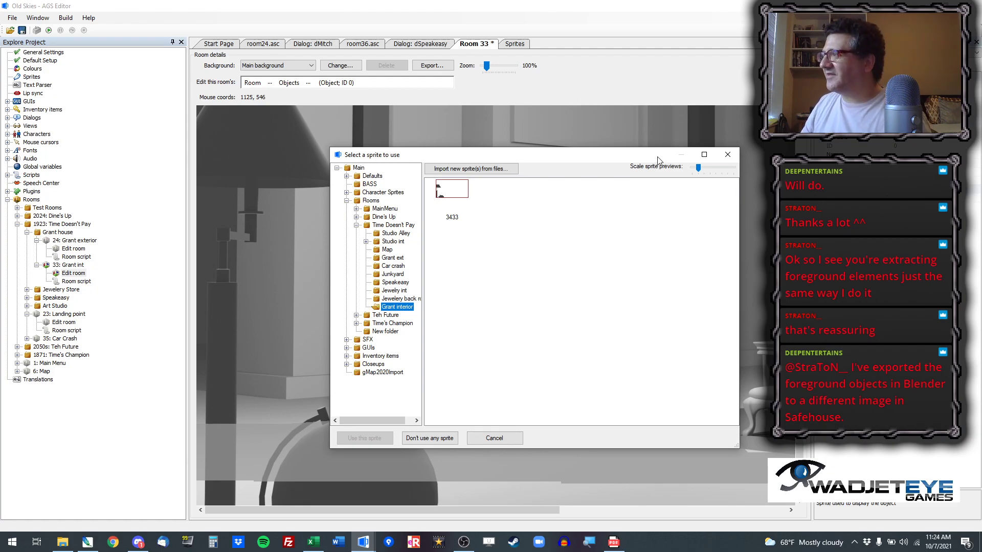
pyautogui.moveTo(698, 169)
pyautogui.mouseDown()
pyautogui.moveTo(735, 174)
pyautogui.moveTo(704, 173)
pyautogui.mouseUp()
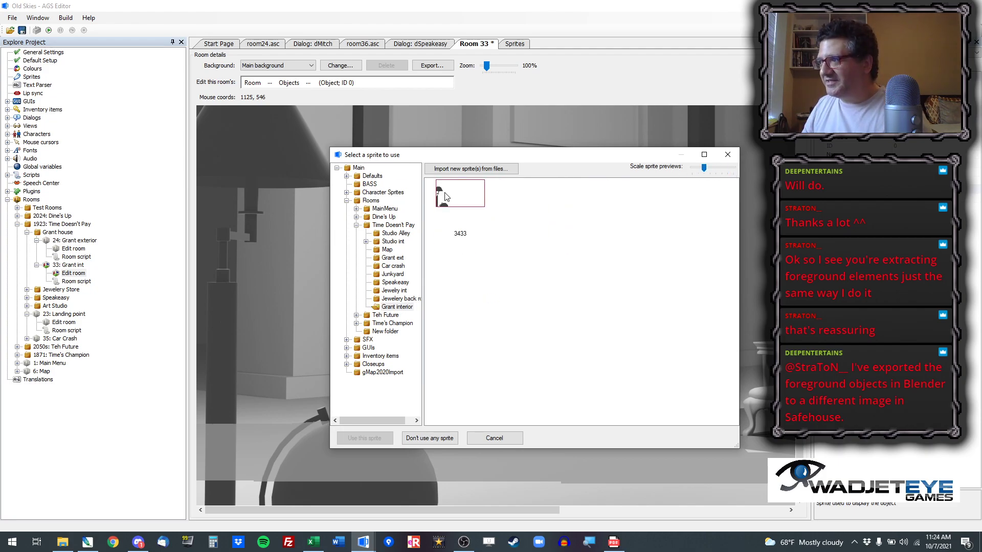
# Step: Examine Fia's side-walk sprites under Character Sprites > Fia > Suits > 2020 > Walk > Side
pyautogui.click(346, 192)
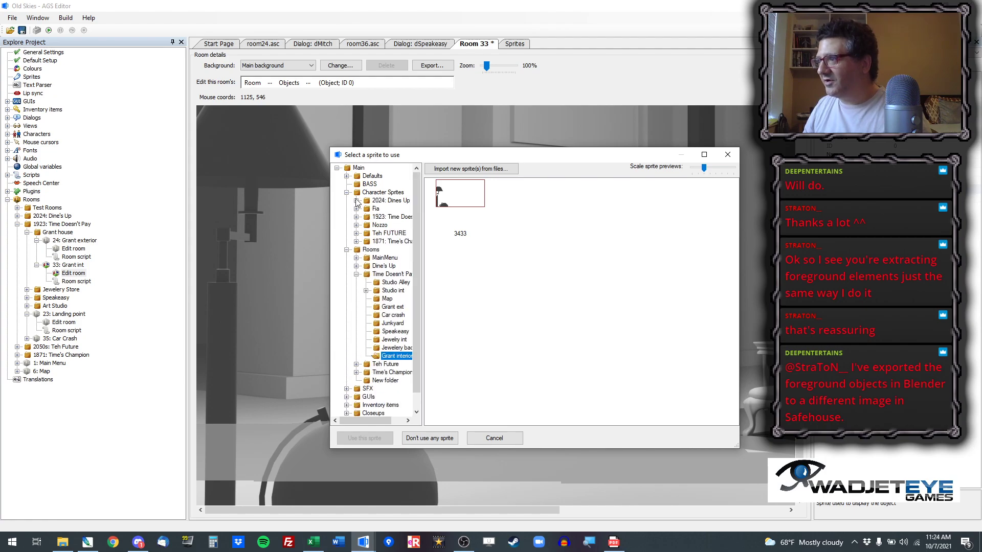
pyautogui.click(357, 209)
pyautogui.click(366, 225)
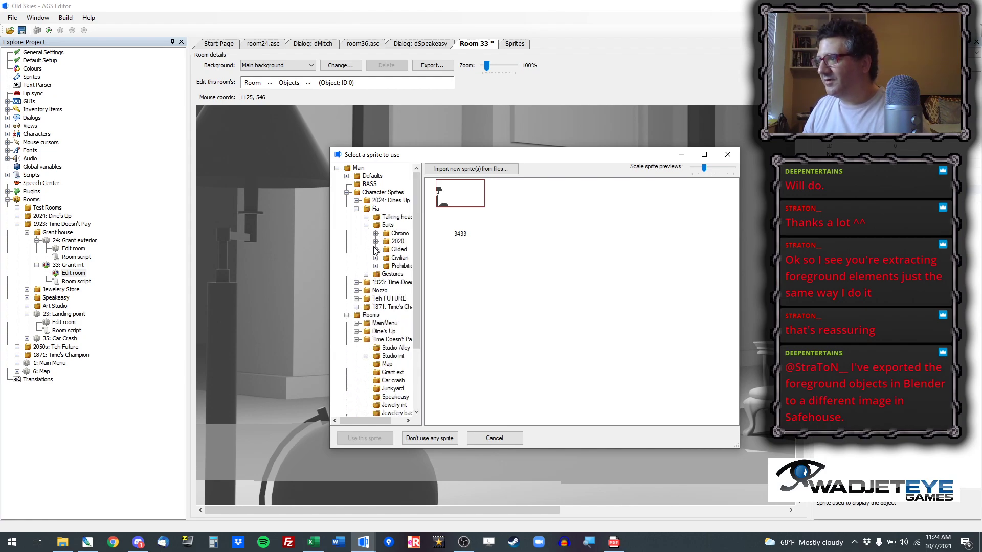
pyautogui.click(376, 242)
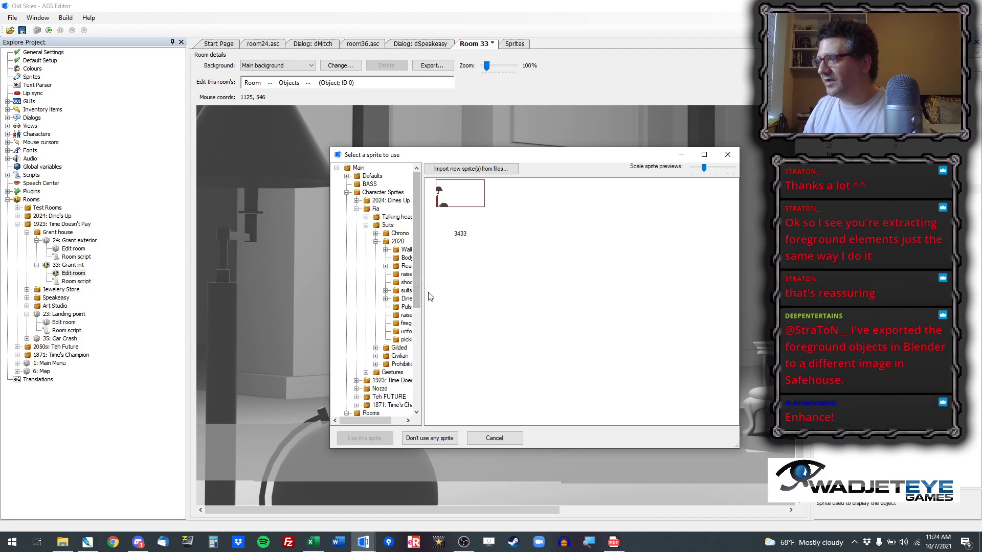
pyautogui.moveTo(421, 315); pyautogui.dragTo(436, 313)
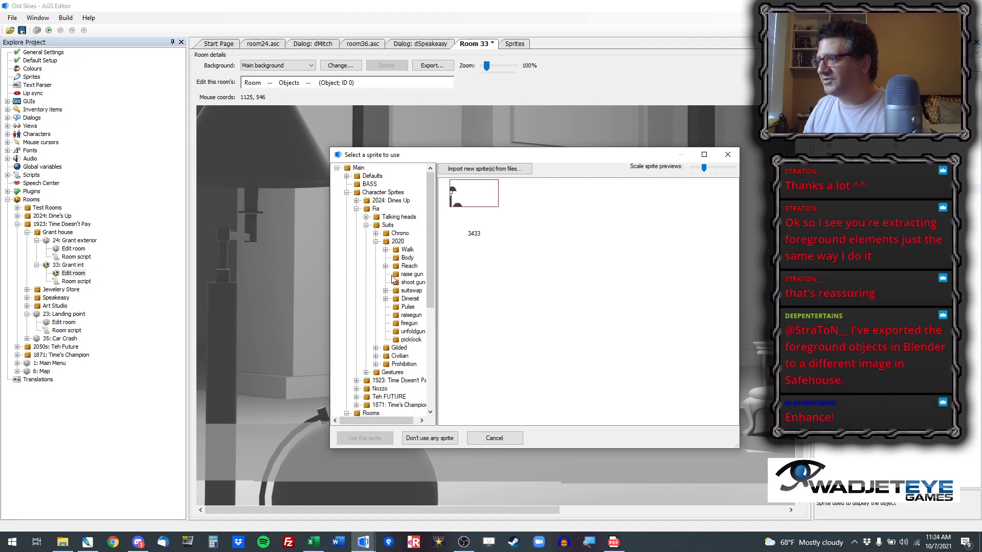
pyautogui.click(386, 250)
pyautogui.click(415, 258)
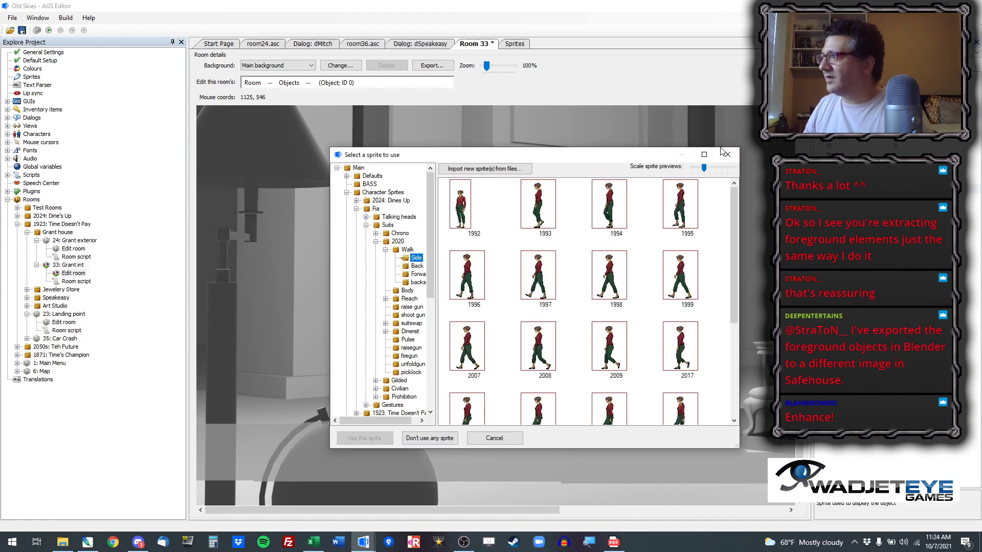
pyautogui.moveTo(704, 168)
pyautogui.mouseDown()
pyautogui.moveTo(730, 172)
pyautogui.moveTo(703, 175)
pyautogui.mouseUp()
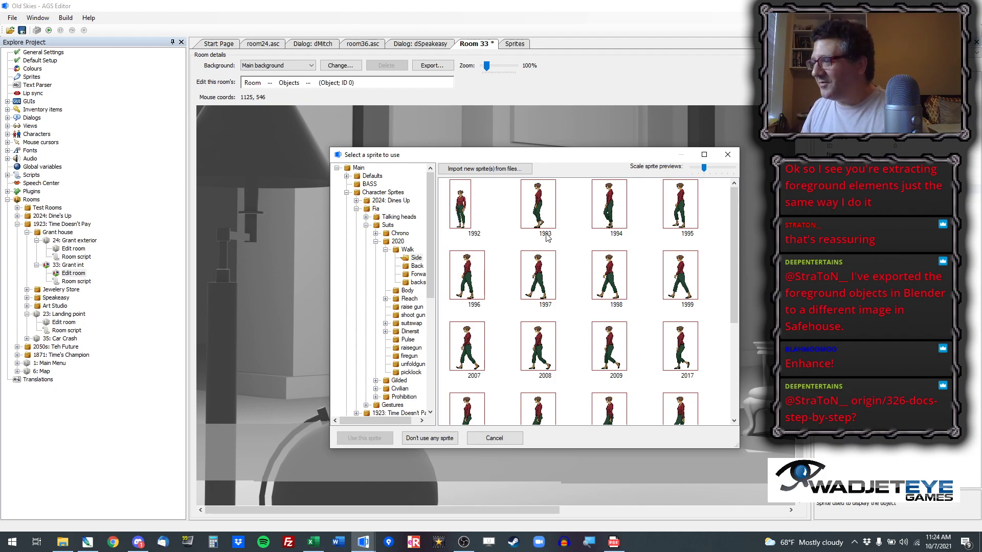
# Step: Assign the lamp and globe sprite 3433 from the Grant interior folder to the room object
pyautogui.scroll(-9, 399, 377)
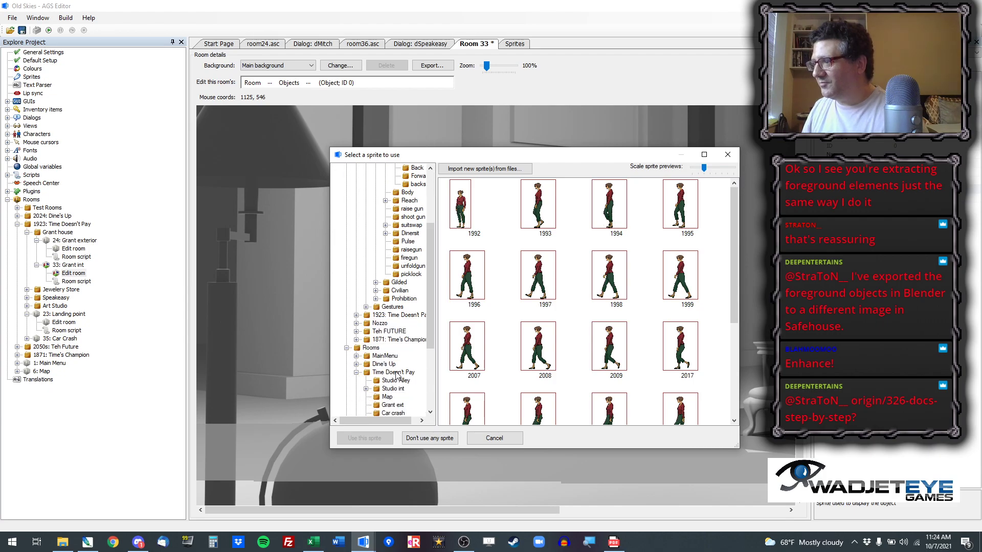
pyautogui.click(397, 340)
pyautogui.doubleClick(475, 191)
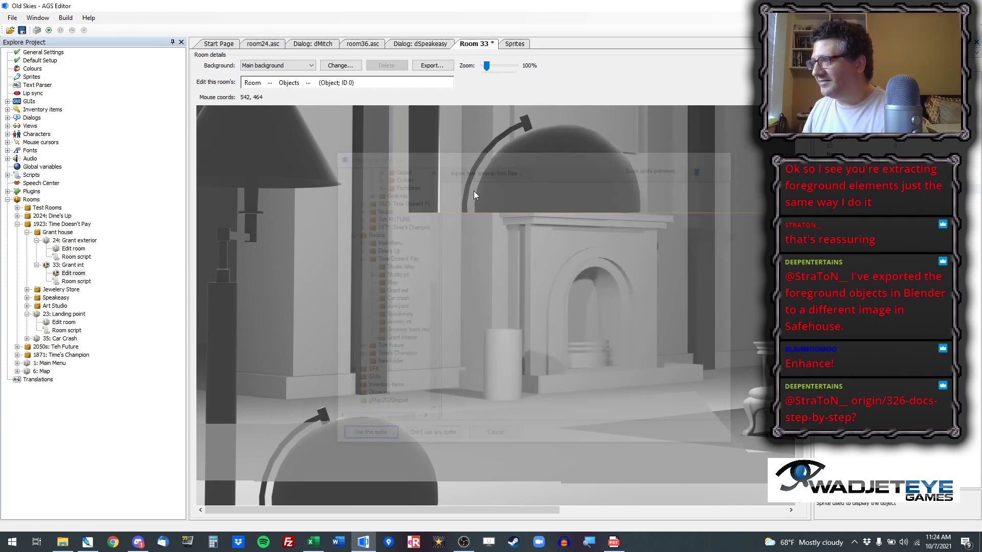
# Step: Position the foreground object so its lamp and globe line up with those in the room background
pyautogui.scroll(-2, 562, 192)
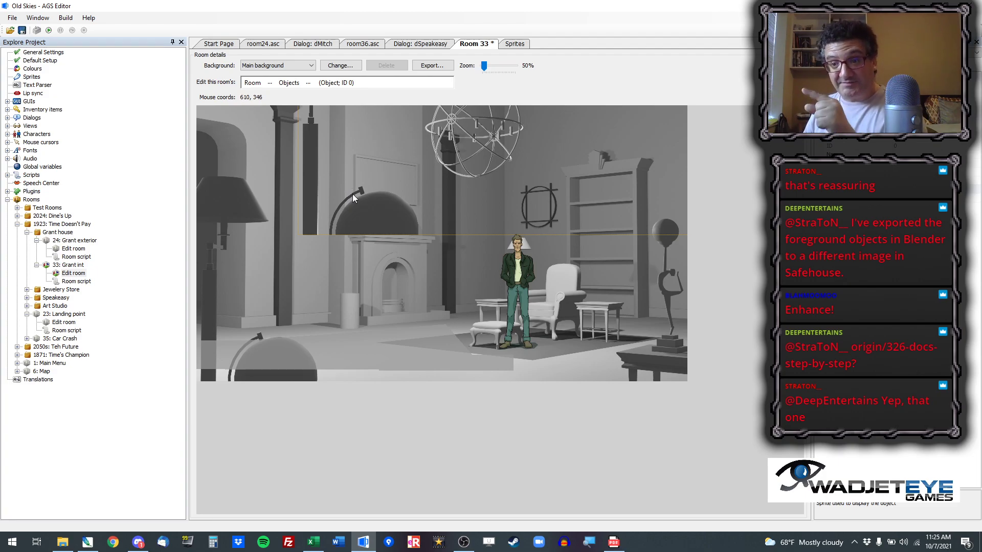
pyautogui.moveTo(332, 205); pyautogui.dragTo(232, 355)
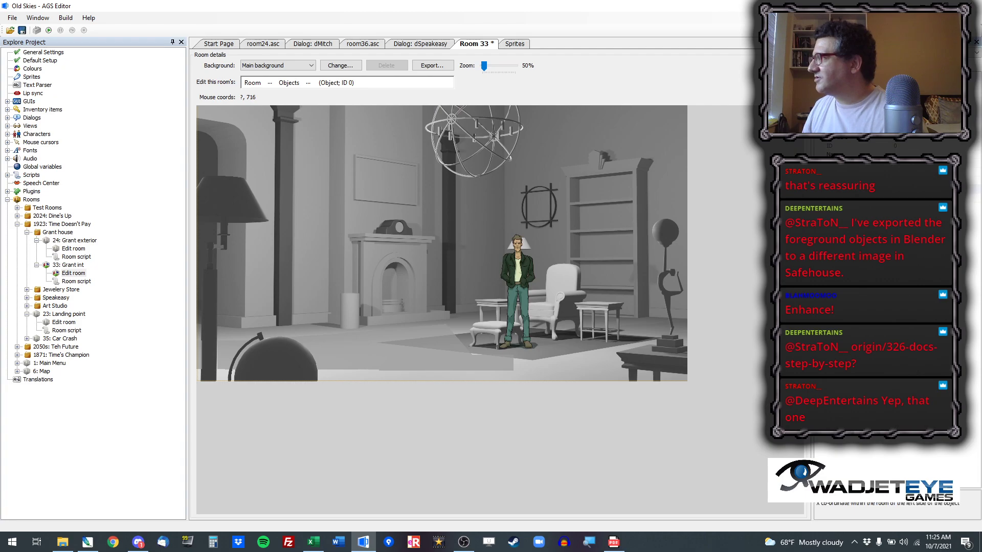
pyautogui.click(895, 195)
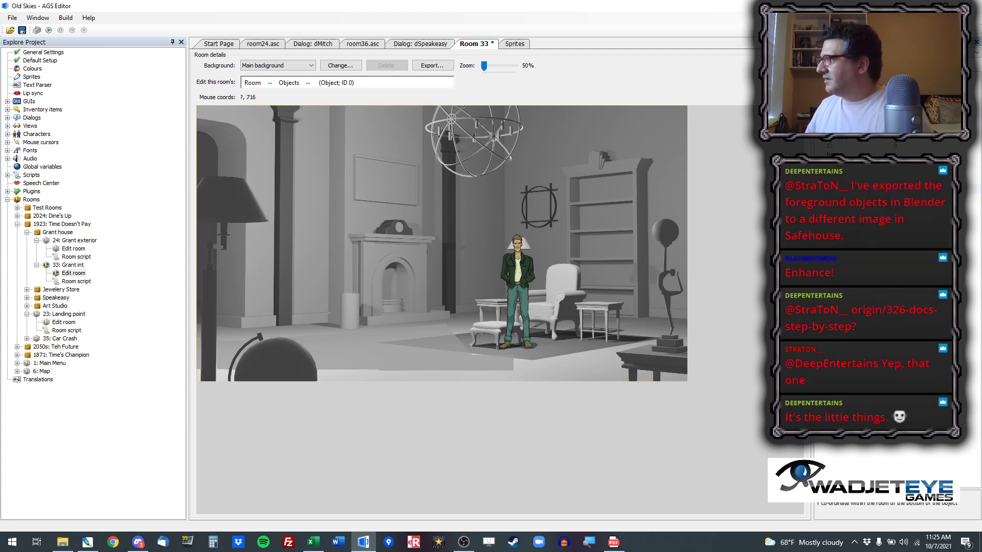
# Step: Configure the foreground object with Clickable set to False, the name oForeground and its own baseline
pyautogui.click(907, 140)
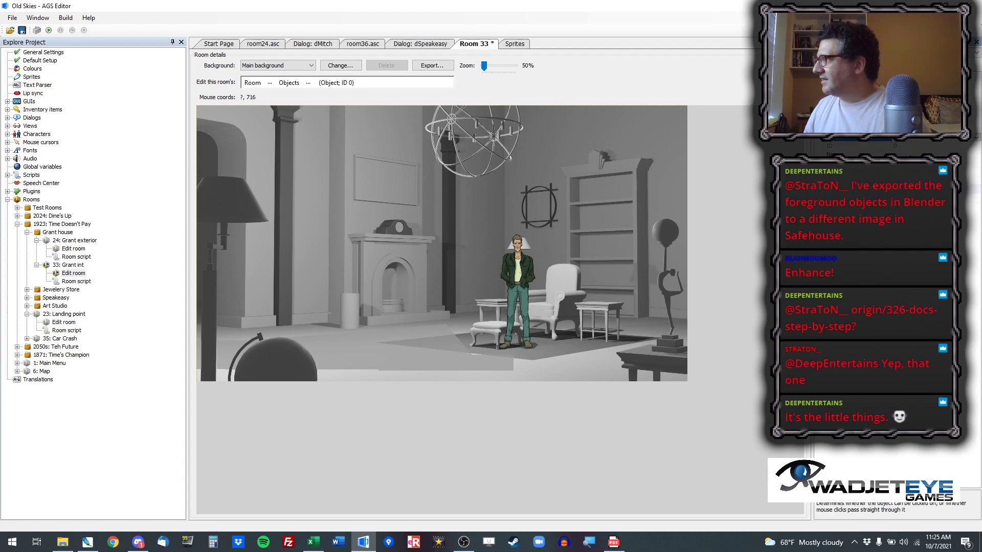
pyautogui.click(911, 154)
pyautogui.write('oForeground')
pyautogui.press('Return')
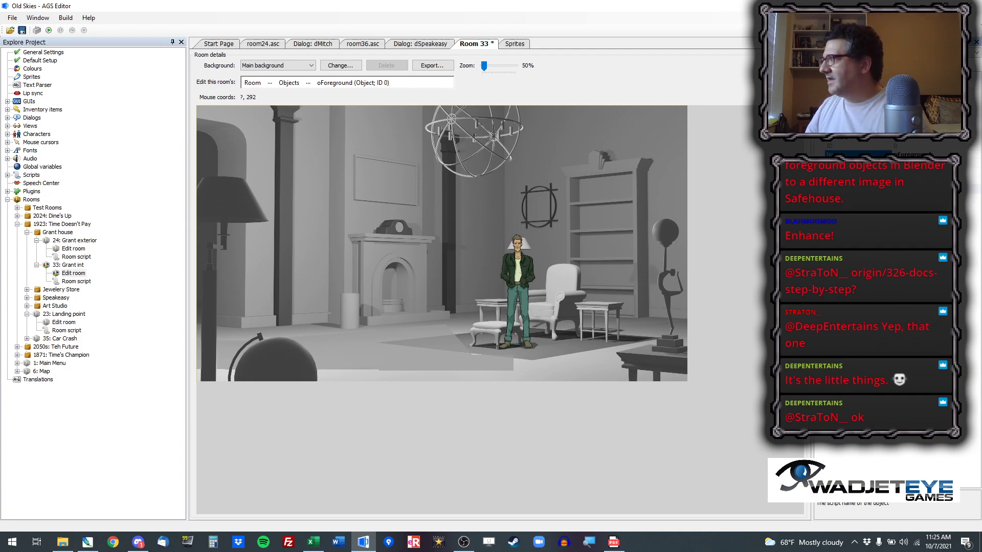
pyautogui.doubleClick(855, 129)
pyautogui.click(855, 130)
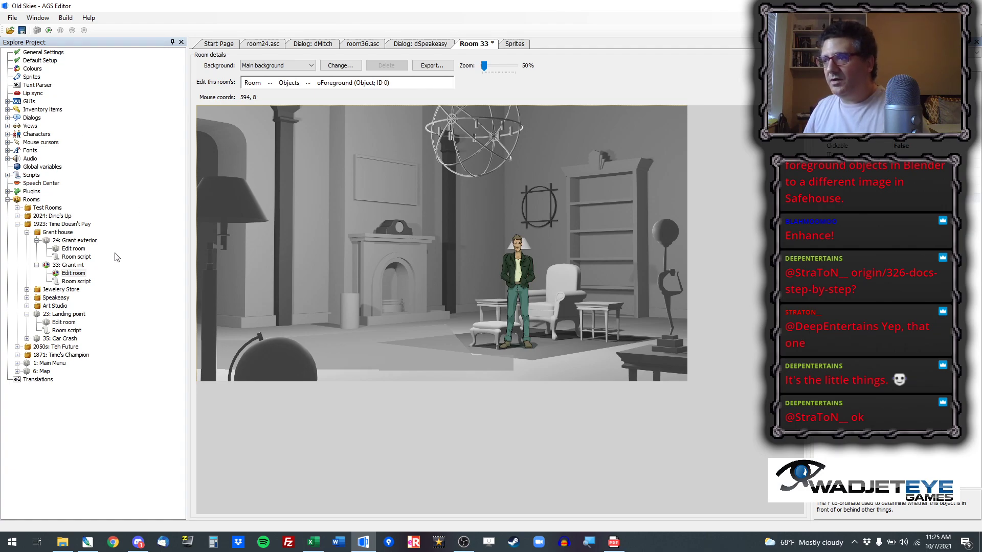
# Step: In the Grant int room script, add oForeground.SetPosition(0, 1080); at the start of room_Load
pyautogui.doubleClick(79, 282)
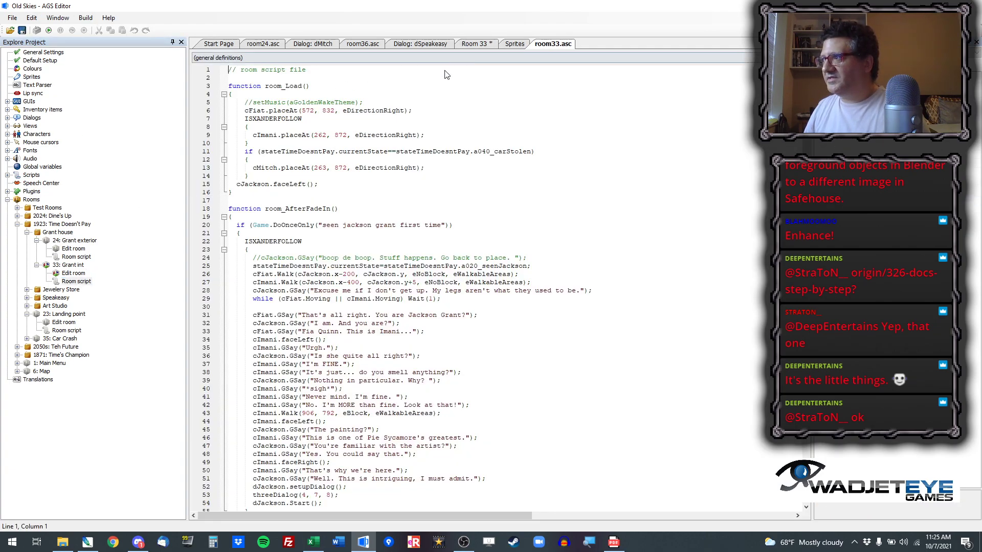
pyautogui.click(279, 95)
pyautogui.press('Return')
pyautogui.press('Return')
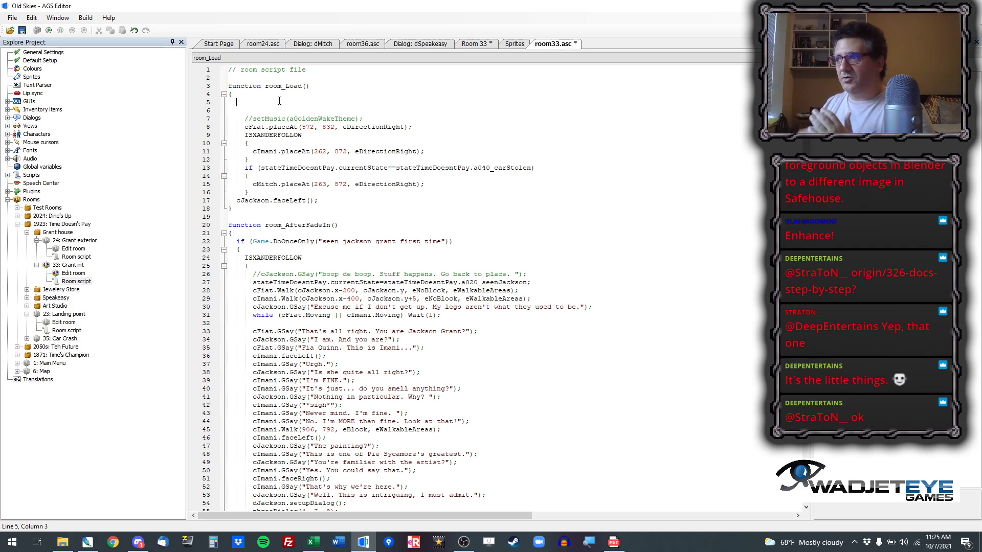
pyautogui.moveTo(263, 86); pyautogui.dragTo(300, 89)
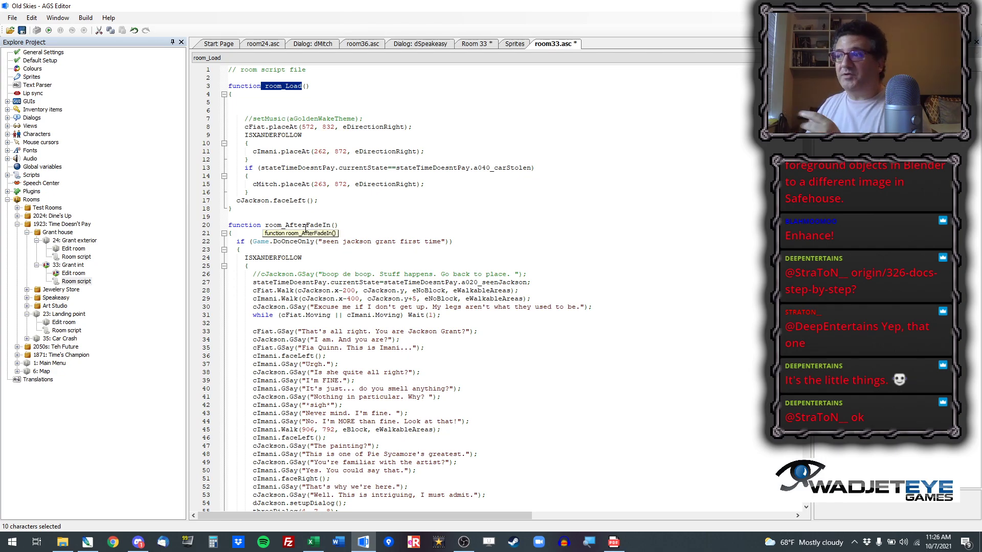
pyautogui.click(280, 111)
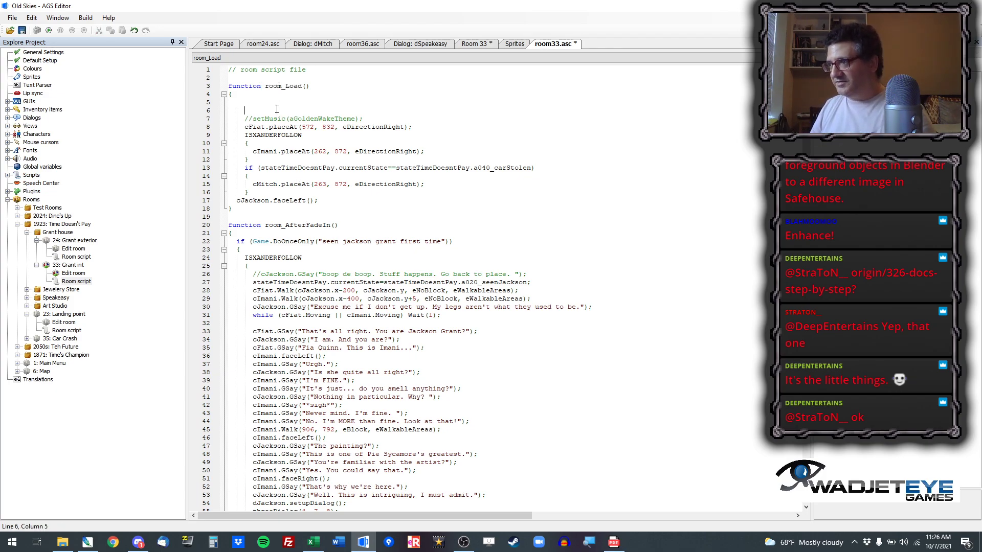
pyautogui.write('oForeground')
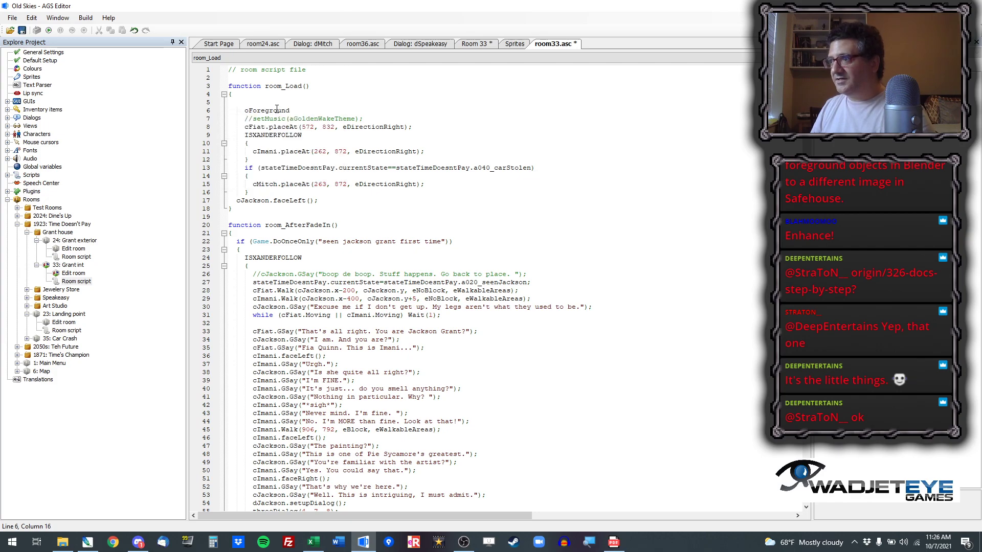
pyautogui.write('.SetPosition(')
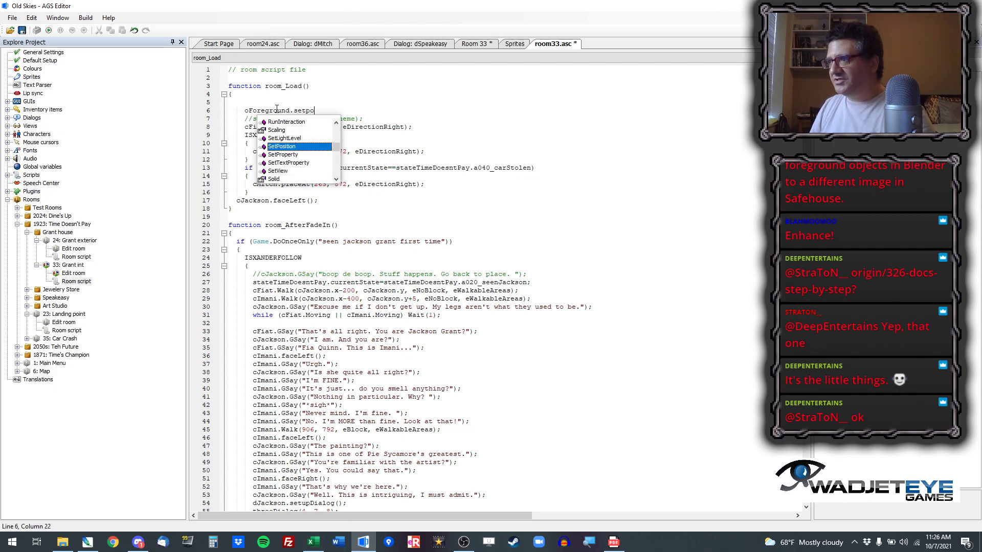
pyautogui.write('0, 10')
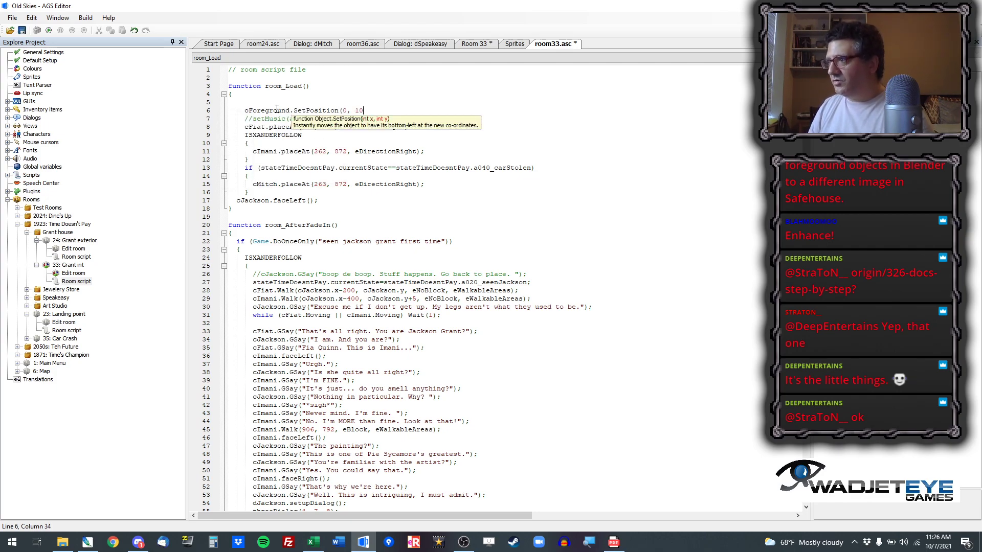
pyautogui.write('80);')
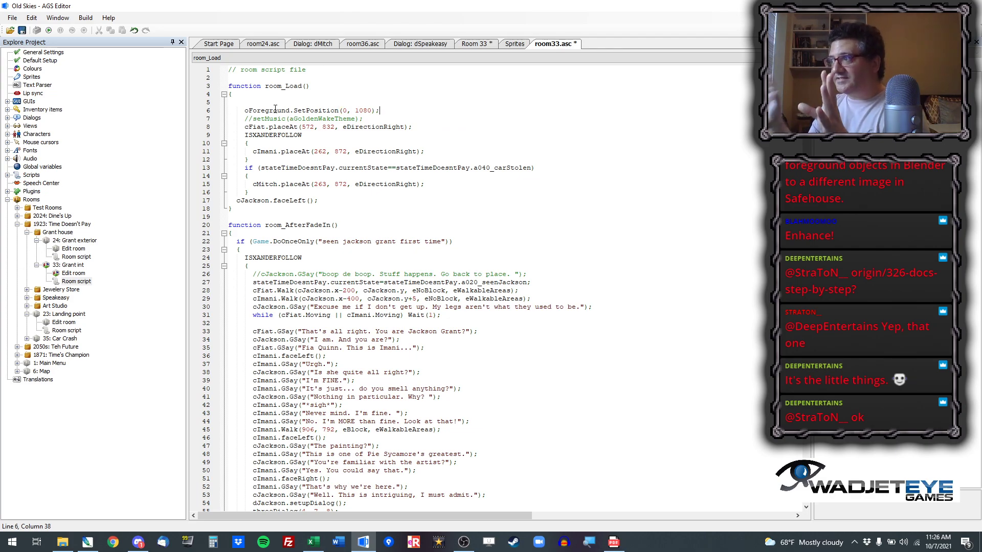
# Step: Back in the Room 33 editor, move the oForeground object out of the visible room past its right edge
pyautogui.click(475, 44)
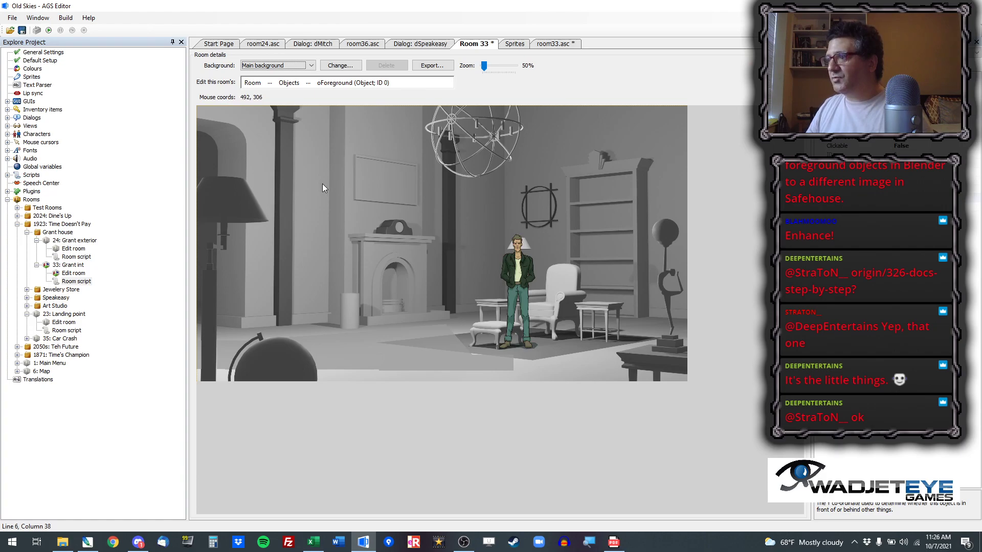
pyautogui.moveTo(310, 209); pyautogui.dragTo(730, 210)
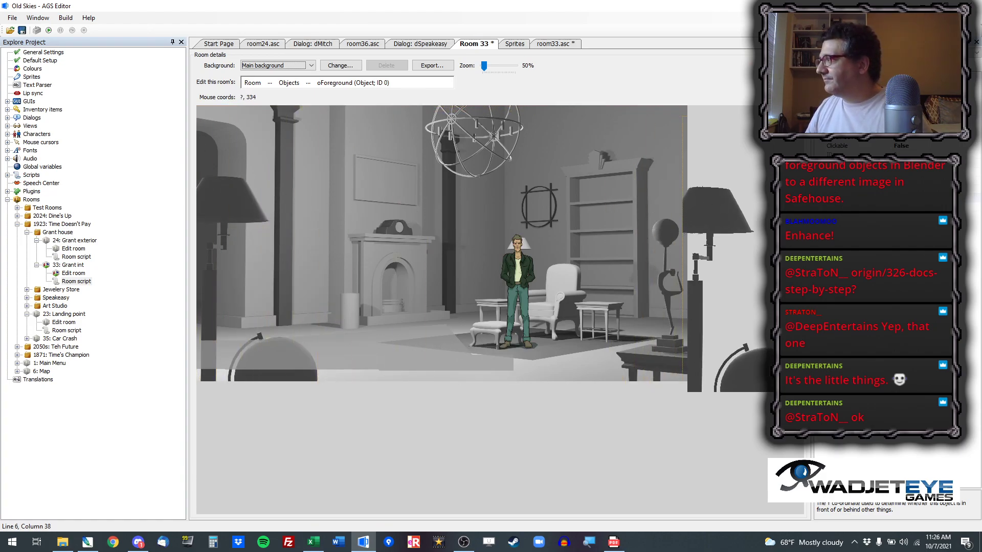
pyautogui.click(903, 172)
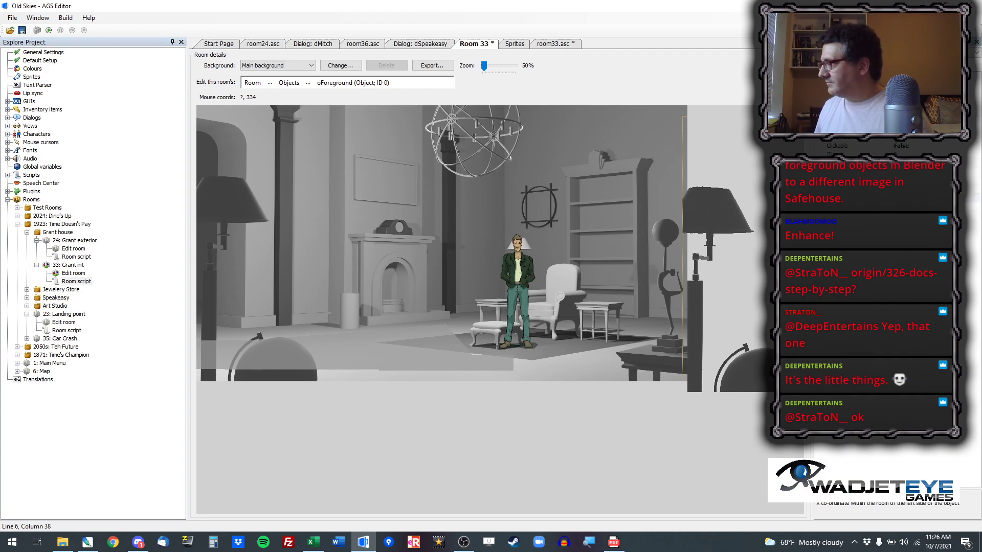
pyautogui.press('Return')
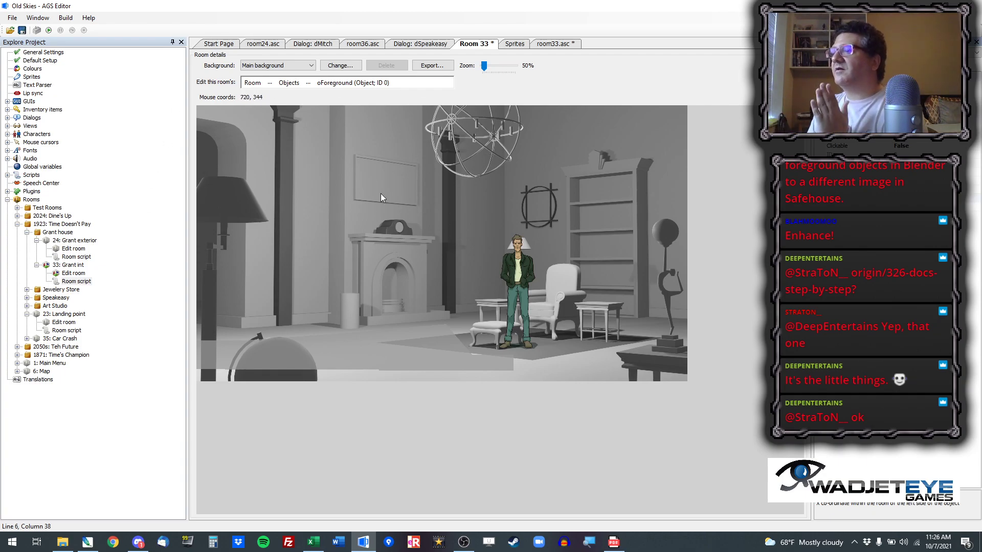
# Step: Replace the hDoor hotspot's old area beside the fireplace with a rectangle covering the arched doorway at the room's far left
pyautogui.click(270, 83)
pyautogui.click(319, 150)
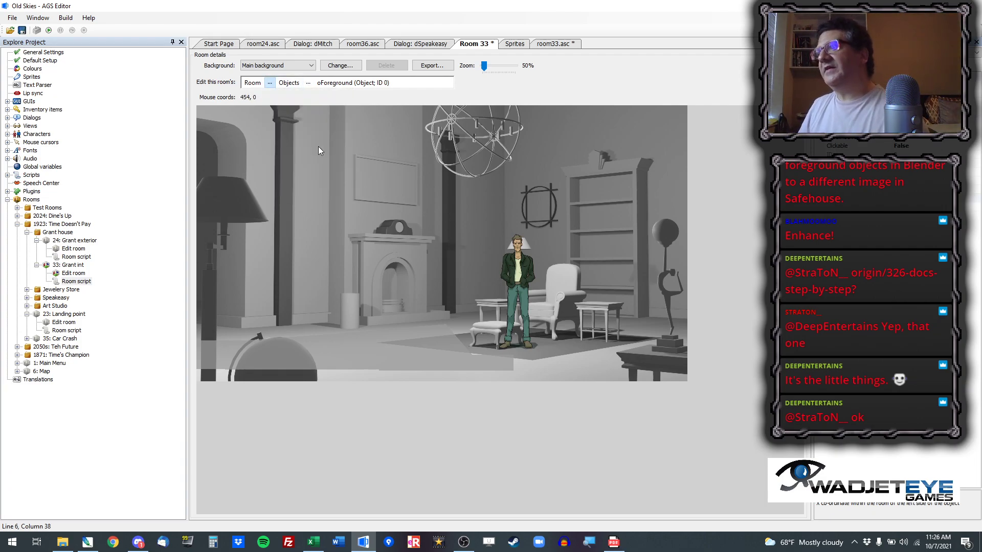
pyautogui.click(312, 82)
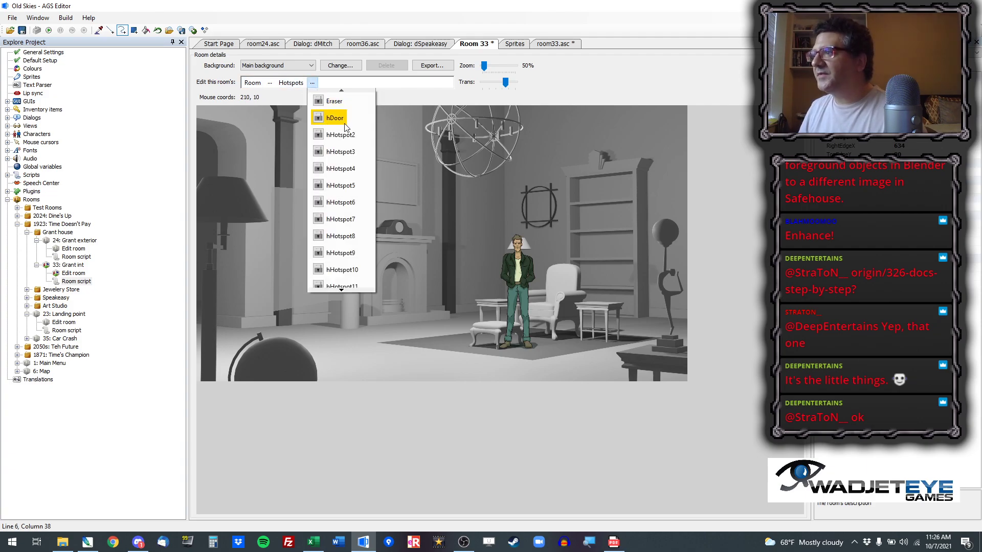
pyautogui.click(341, 122)
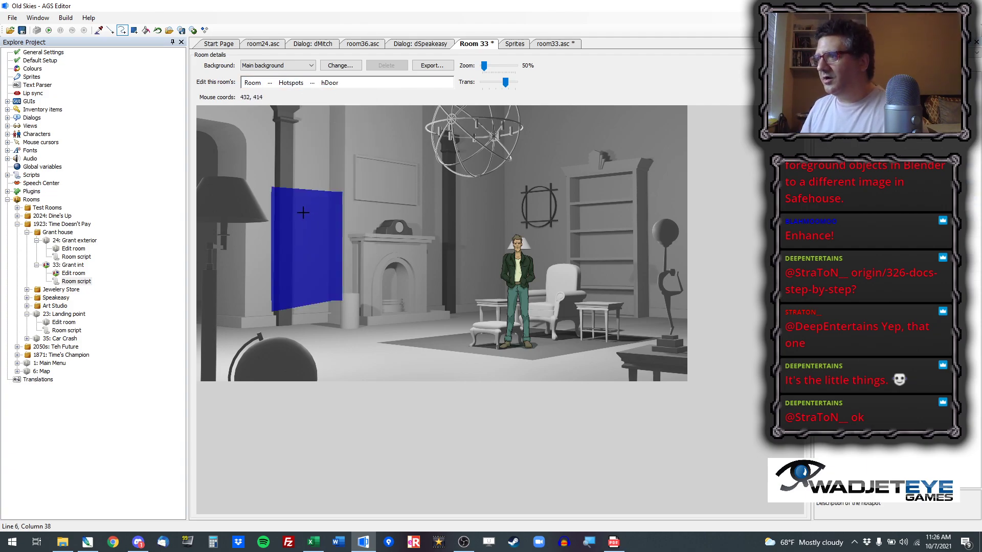
pyautogui.click(100, 31)
pyautogui.click(306, 211)
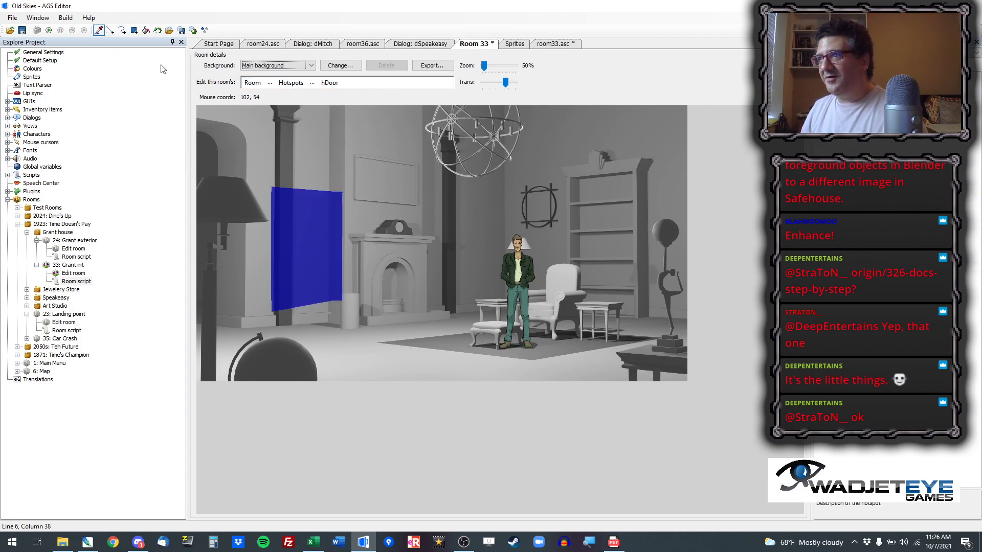
pyautogui.click(134, 31)
pyautogui.moveTo(259, 144); pyautogui.dragTo(402, 330)
pyautogui.moveTo(251, 119); pyautogui.dragTo(176, 339)
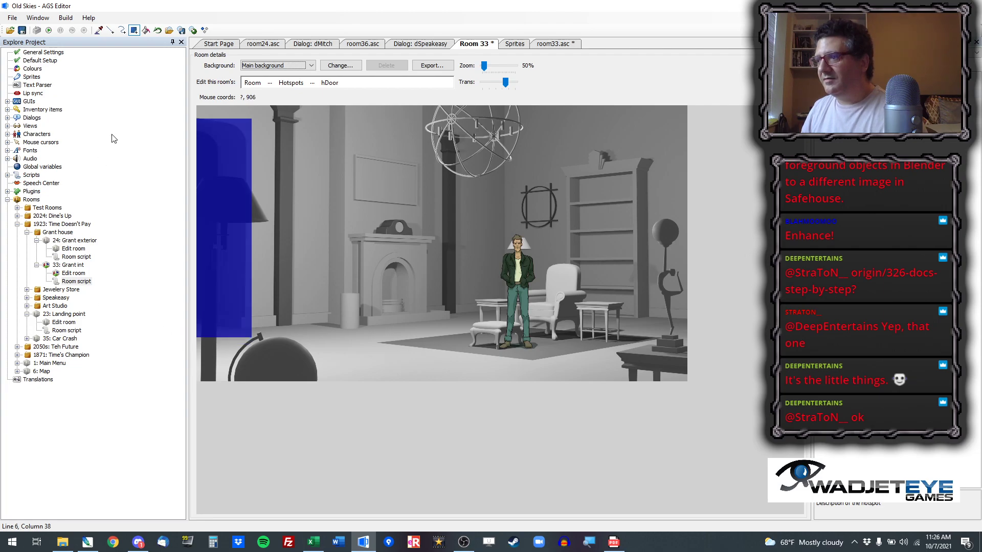
# Step: Trim the hDoor hotspot with lines and fills so its upper and outer edges follow the doorway's outline
pyautogui.click(111, 31)
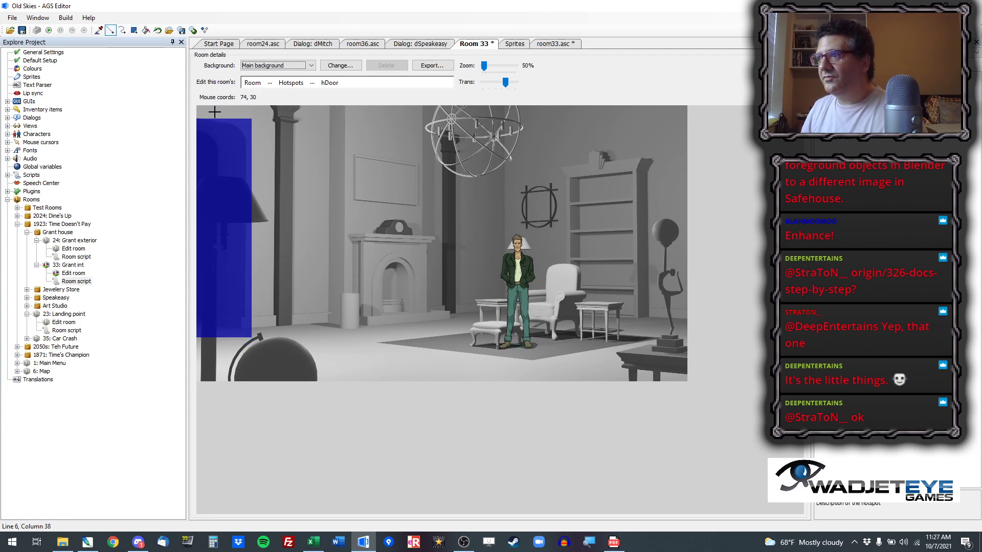
pyautogui.moveTo(210, 117); pyautogui.dragTo(246, 377)
pyautogui.click(146, 30)
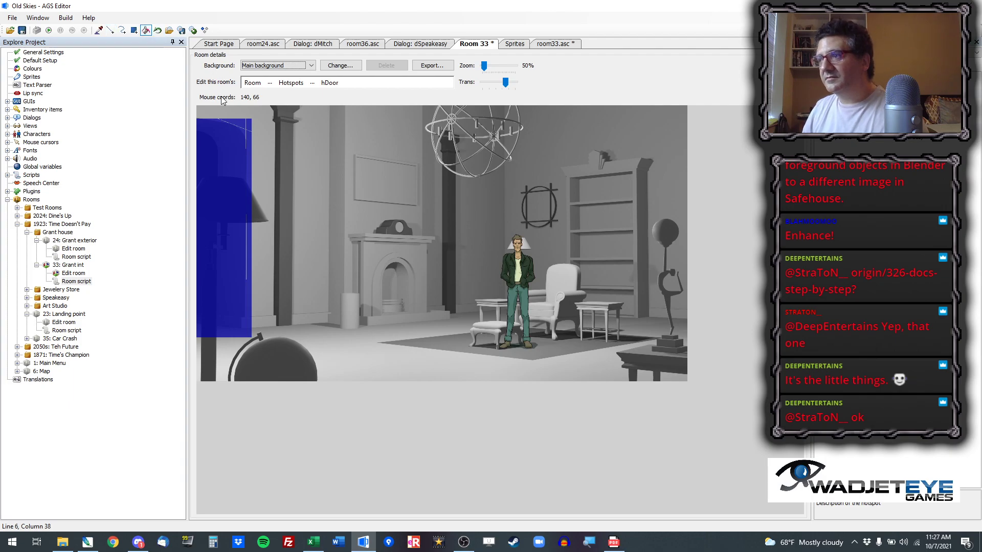
pyautogui.click(240, 123)
pyautogui.click(249, 151)
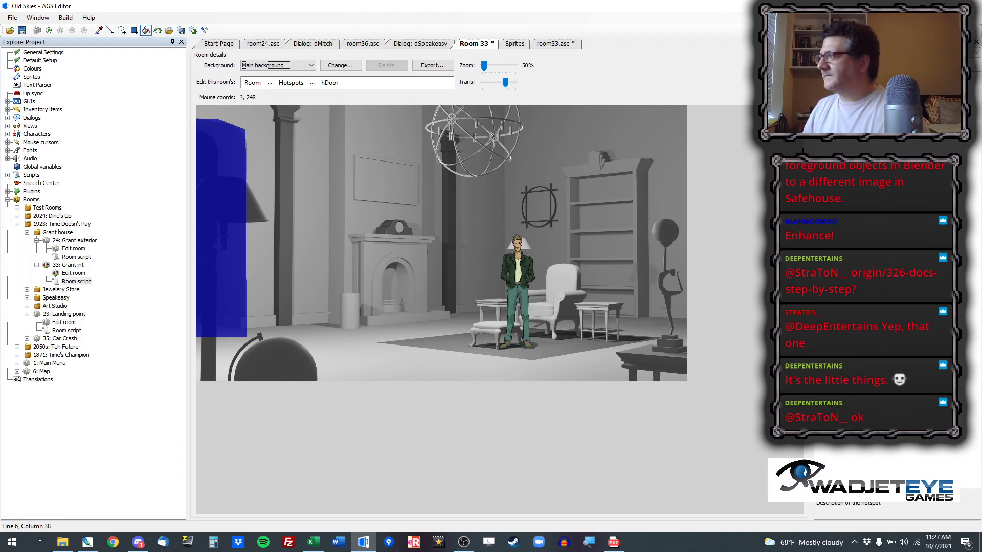
# Step: Extend walkable area ID 1 upward with rectangles so the floor reaches the doorway at the room's left edge
pyautogui.click(269, 82)
pyautogui.click(315, 164)
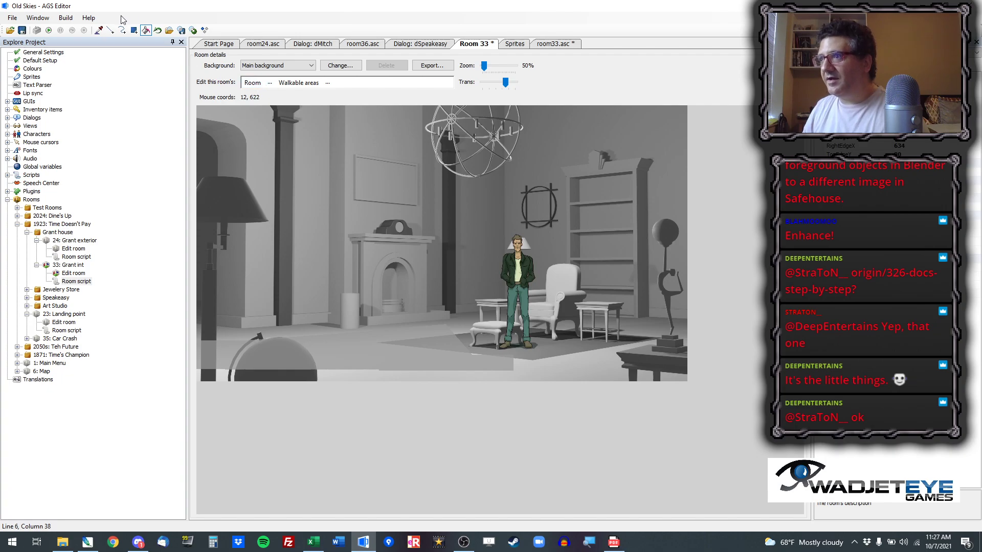
pyautogui.click(99, 30)
pyautogui.click(302, 347)
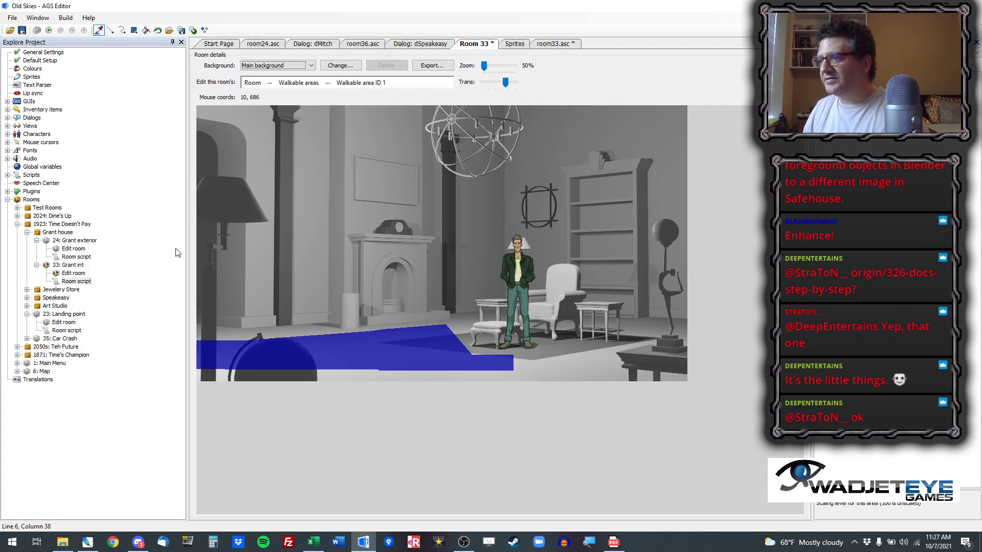
pyautogui.click(134, 31)
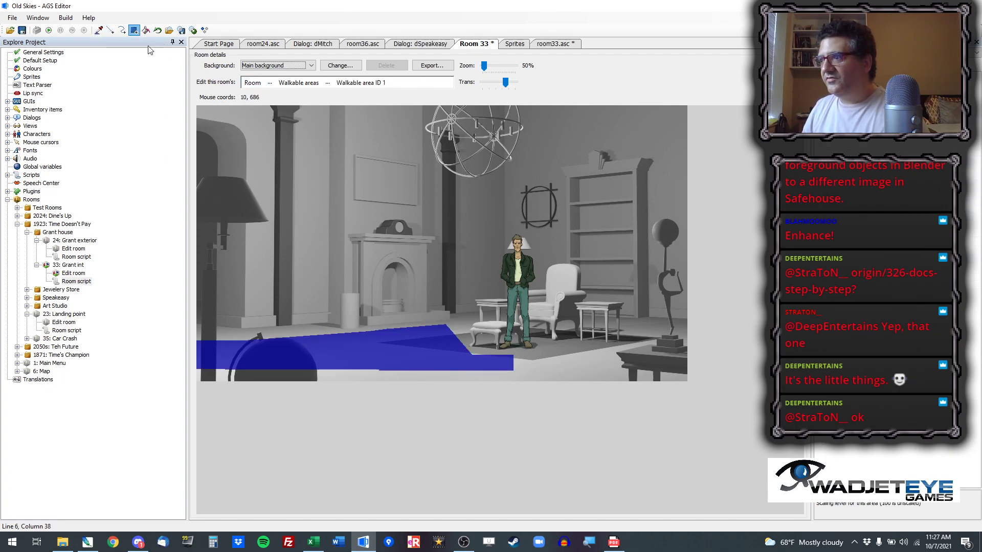
pyautogui.click(111, 30)
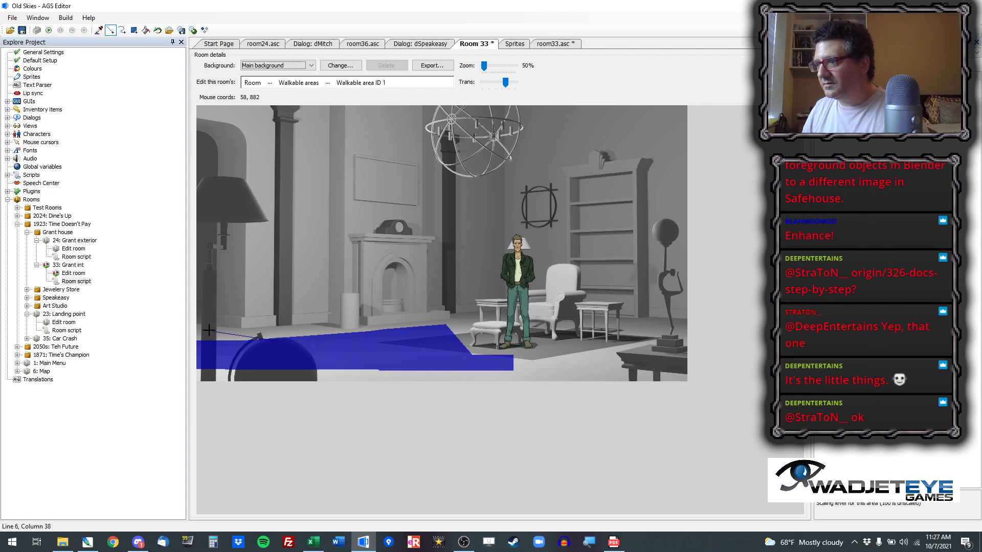
pyautogui.click(134, 30)
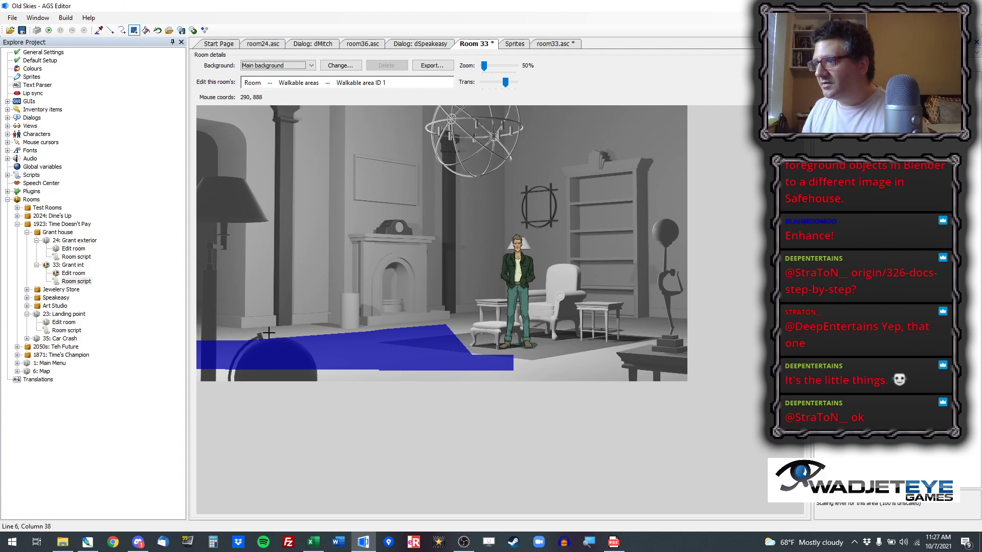
pyautogui.moveTo(253, 332); pyautogui.dragTo(174, 352)
pyautogui.moveTo(268, 340); pyautogui.dragTo(381, 351)
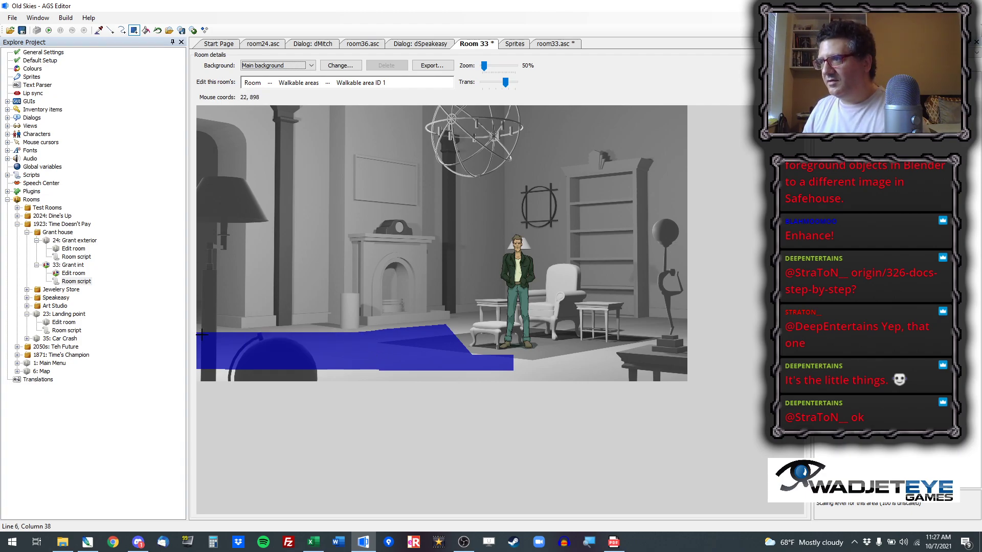
# Step: Select the hDoor hotspot again and open the script of its interaction event, hDoor_Interact
pyautogui.click(290, 82)
pyautogui.click(300, 146)
pyautogui.click(99, 30)
pyautogui.click(220, 148)
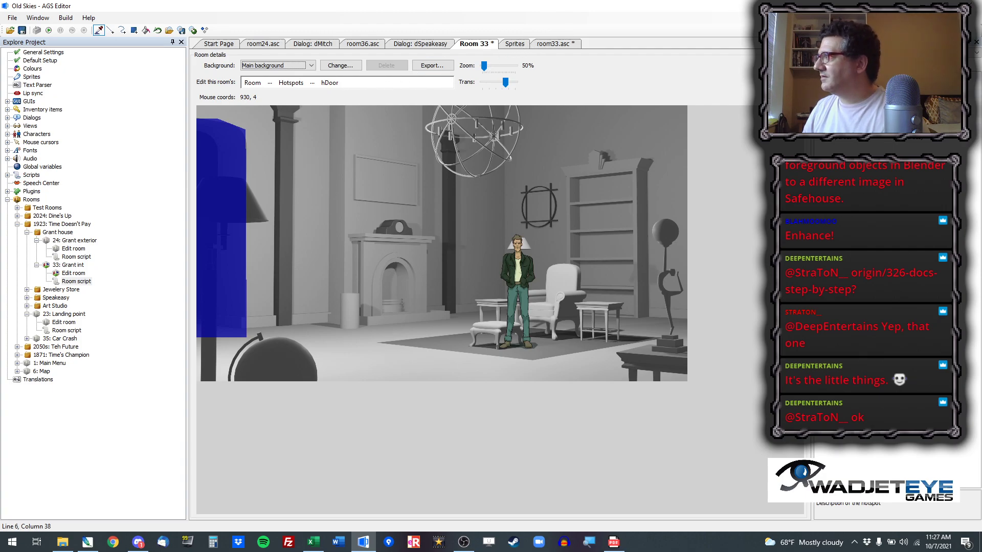
pyautogui.click(854, 64)
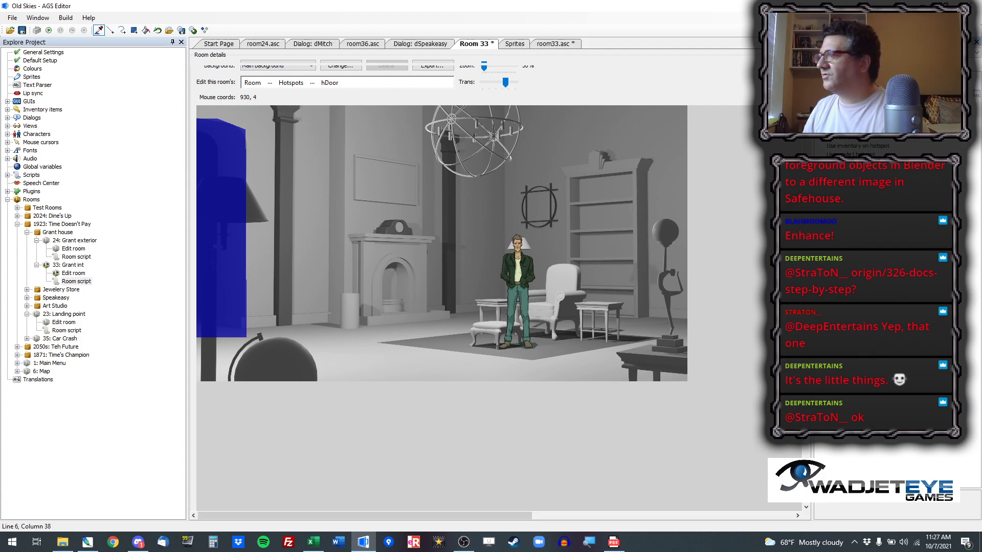
pyautogui.click(977, 95)
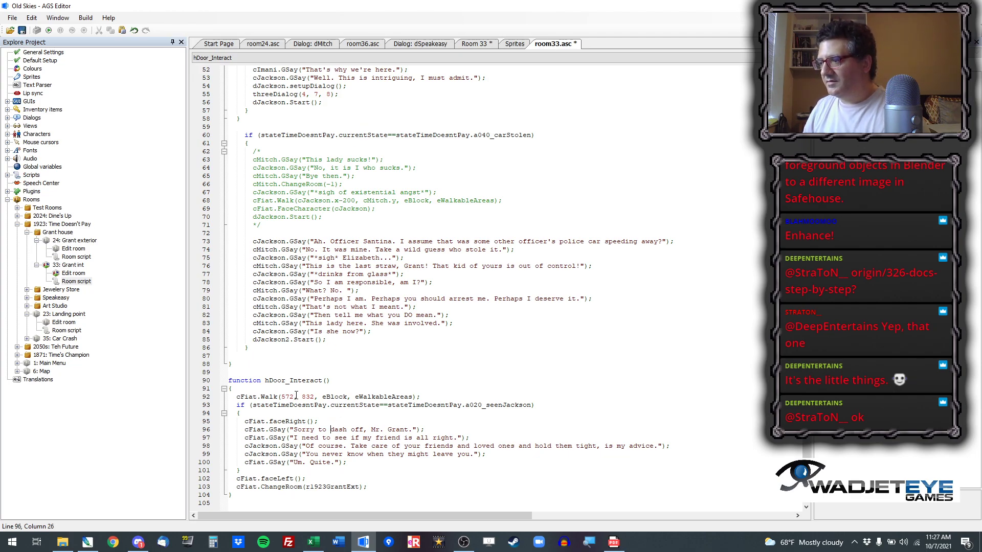
# Step: Try 20, 898 as the cFiat.Walk destination in hDoor_Interact and undo it
pyautogui.moveTo(281, 397); pyautogui.dragTo(314, 396)
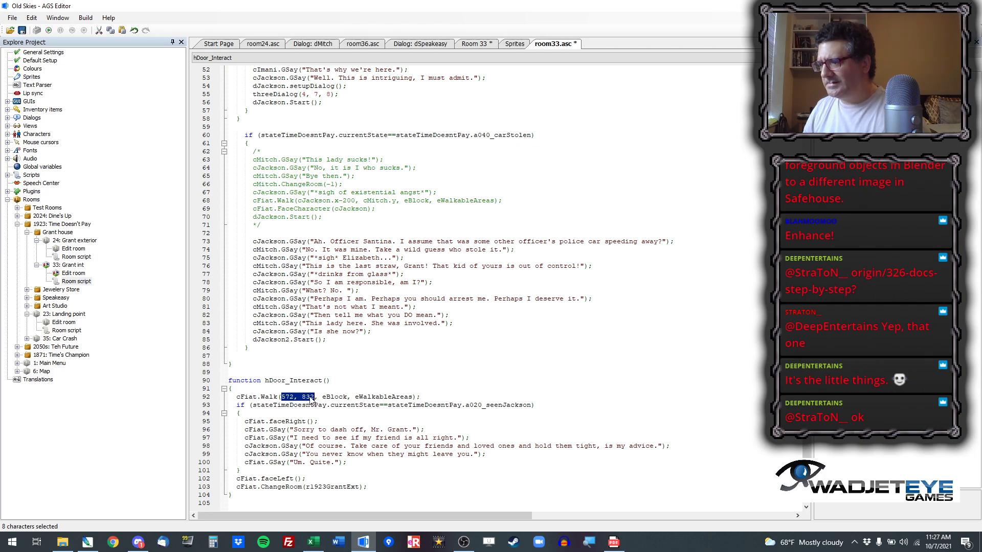
pyautogui.write('20, 898')
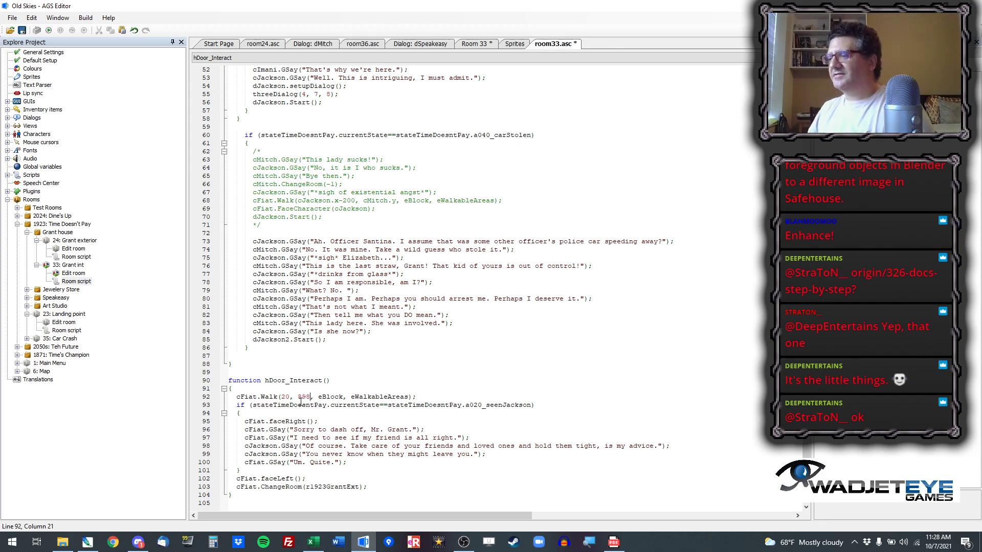
pyautogui.hotkey('ctrl', 'z')
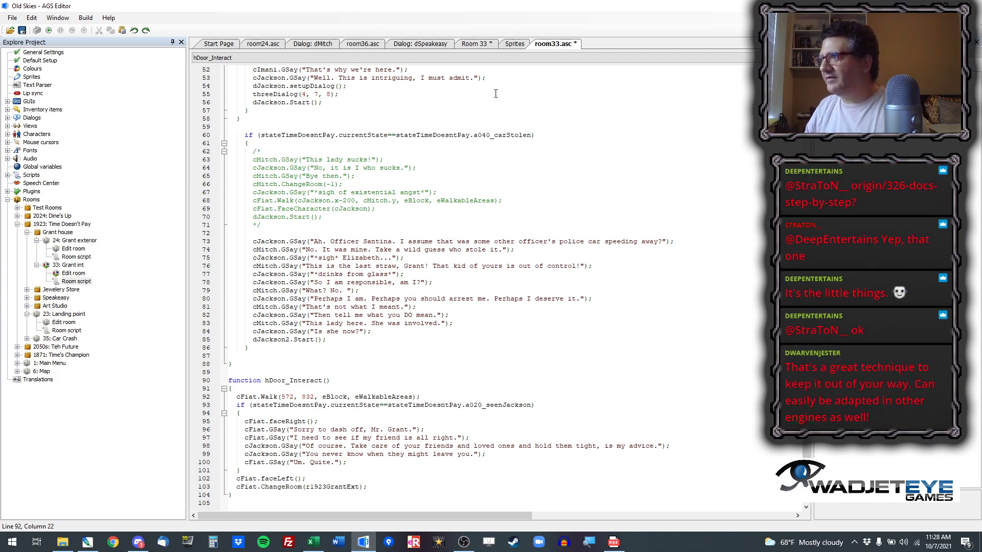
# Step: Hide the hotspot areas in the Room 33 editor
pyautogui.click(475, 43)
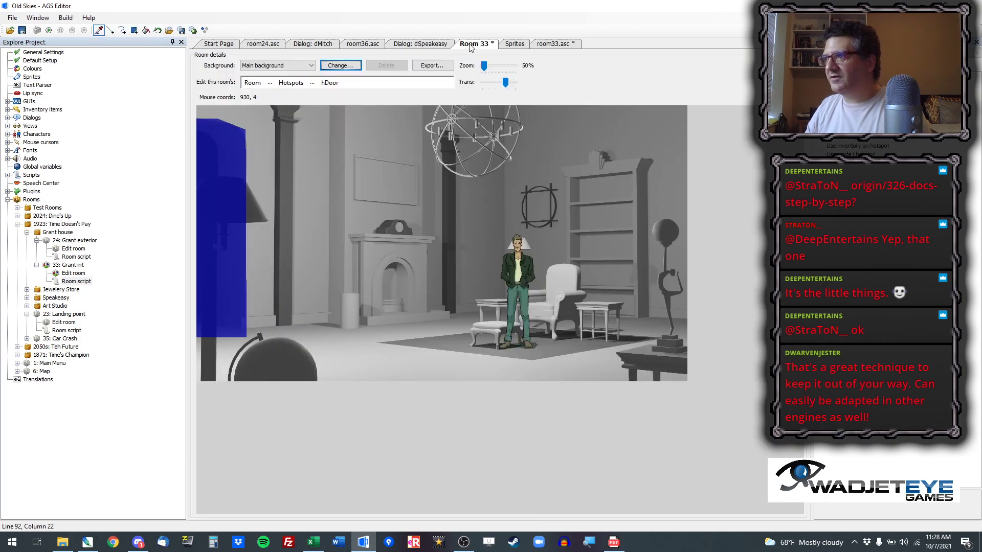
pyautogui.click(269, 82)
pyautogui.click(288, 148)
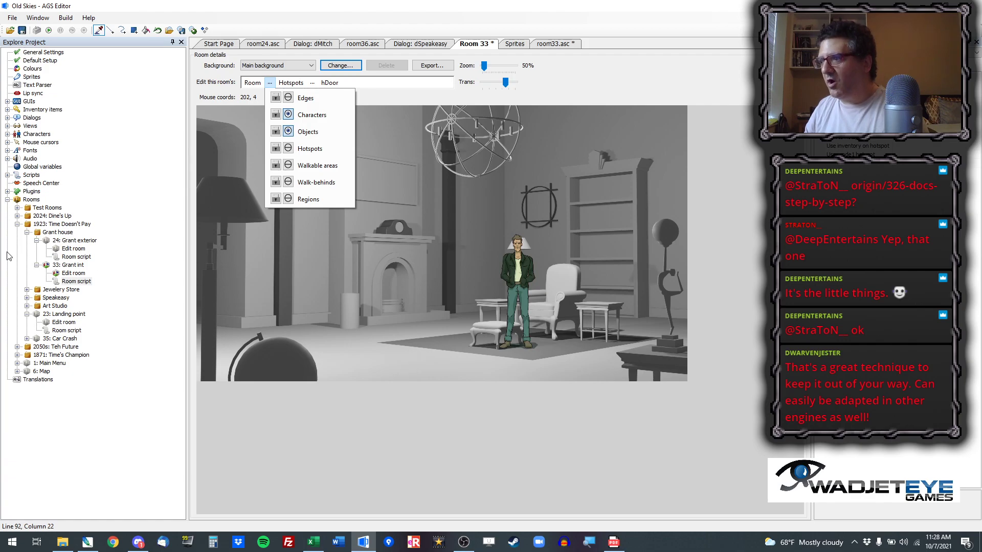
pyautogui.click(512, 15)
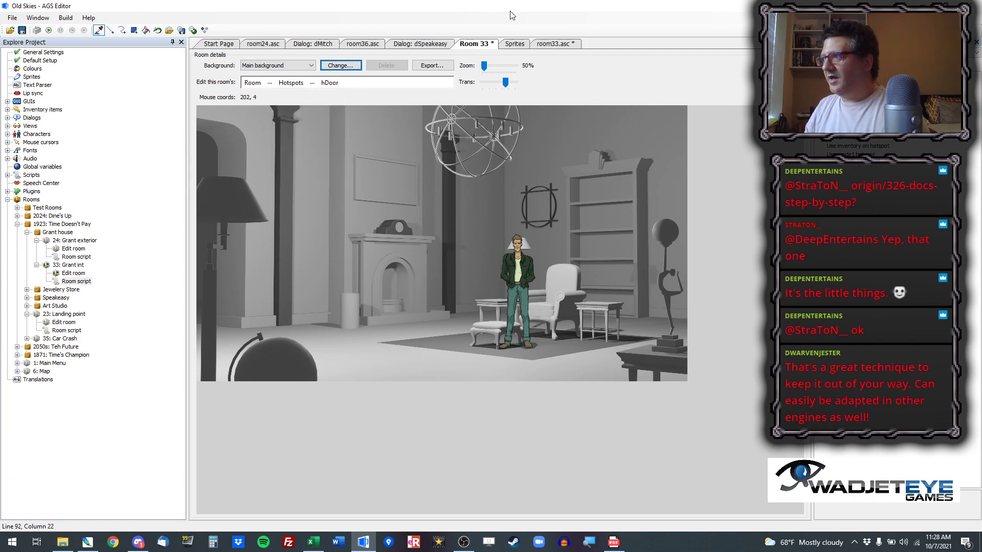
pyautogui.click(542, 46)
pyautogui.tripleClick(239, 398)
pyautogui.click(251, 405)
pyautogui.moveTo(253, 407); pyautogui.dragTo(505, 408)
pyautogui.click(499, 409)
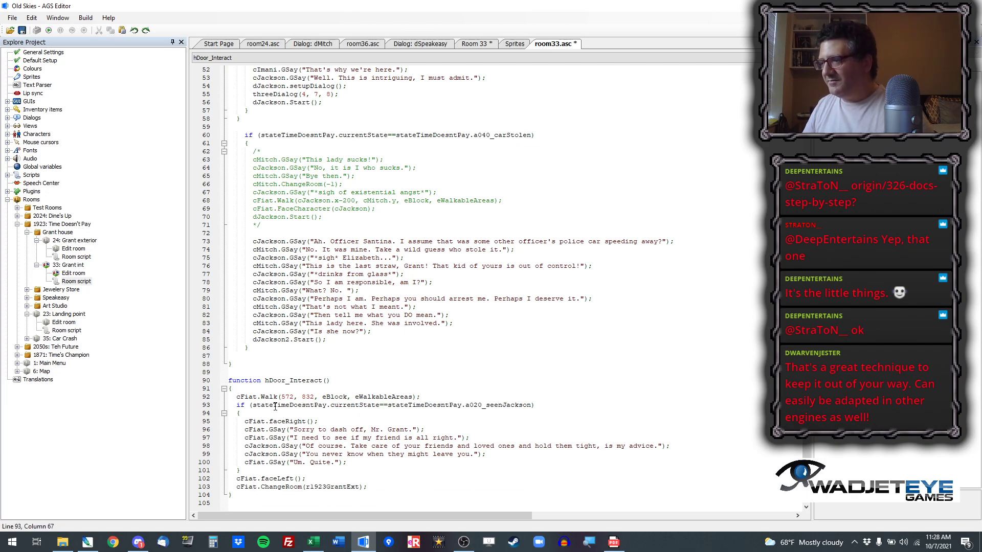
# Step: Show Room 33's walkable areas and copy the mouse coordinates of the floor just below the doorway
pyautogui.click(474, 45)
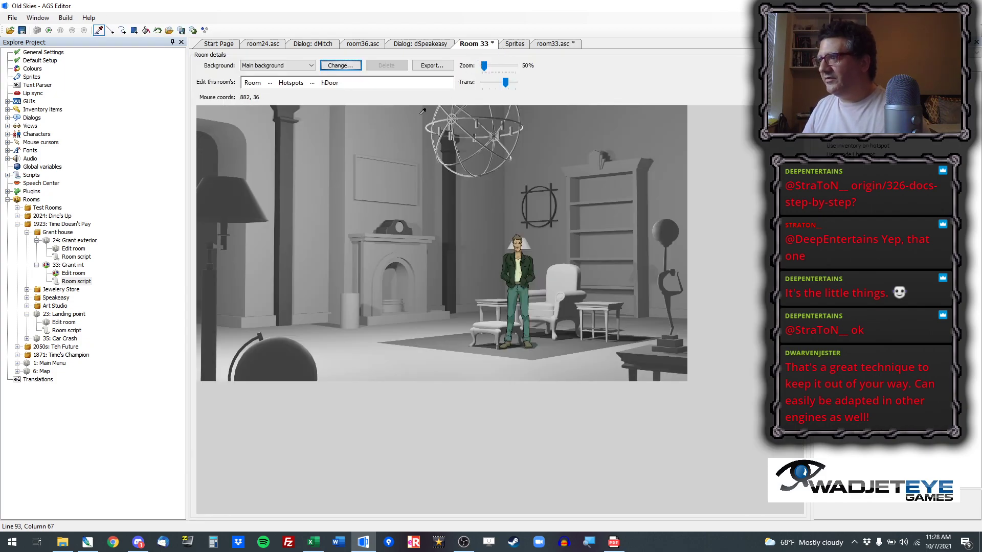
pyautogui.click(269, 83)
pyautogui.click(314, 166)
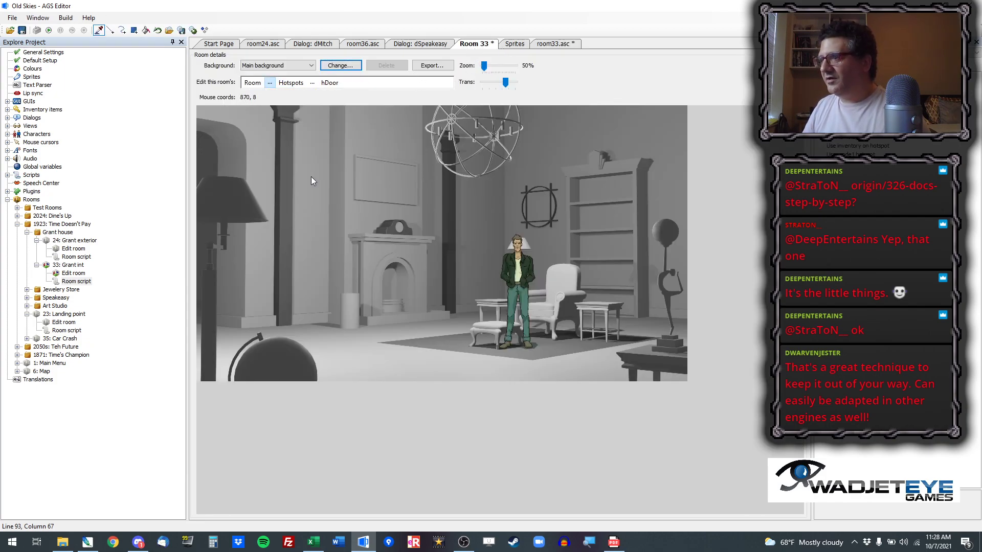
pyautogui.rightClick(206, 336)
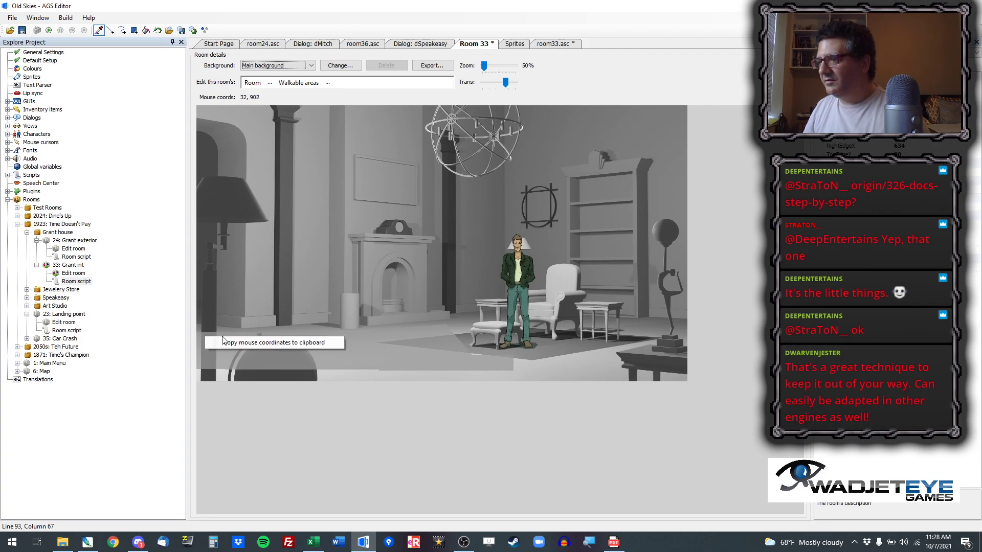
pyautogui.click(231, 343)
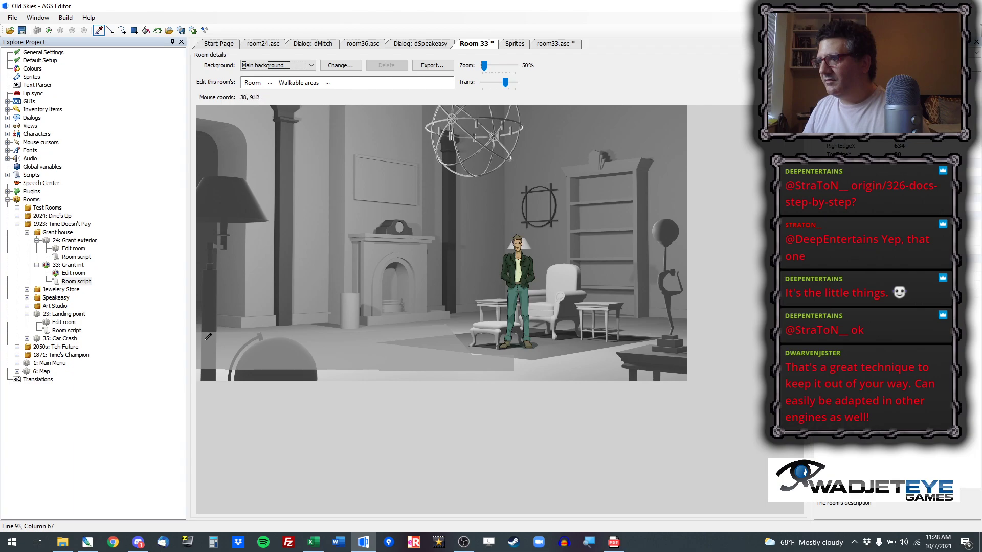
pyautogui.rightClick(206, 337)
pyautogui.click(221, 345)
# Step: In the room33.asc script, set the cFiat.Walk destination in hDoor_Interact to 0, 906
pyautogui.click(554, 43)
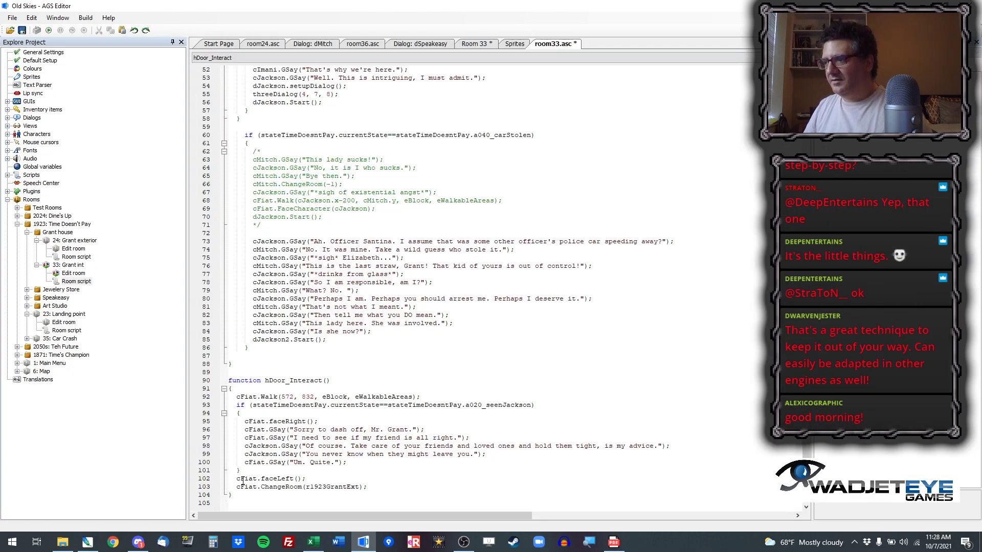
pyautogui.moveTo(281, 398); pyautogui.dragTo(314, 399)
pyautogui.write('32, 906')
pyautogui.doubleClick(284, 398)
pyautogui.write('0')
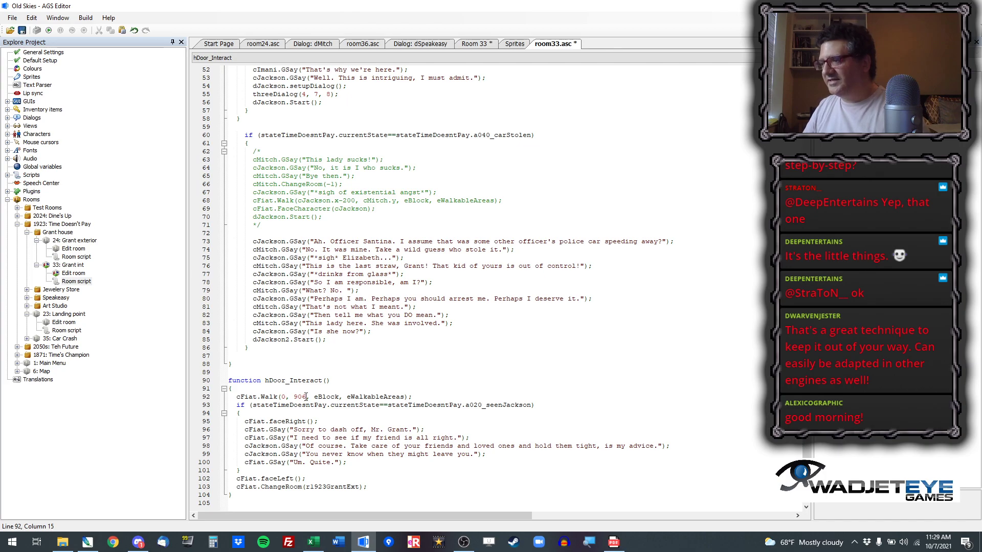
# Step: Move the cFiat.Walk line of hDoor_Interact below the a020_seenJackson block, directly before cFiat.faceLeft();
pyautogui.moveTo(236, 397); pyautogui.dragTo(414, 395)
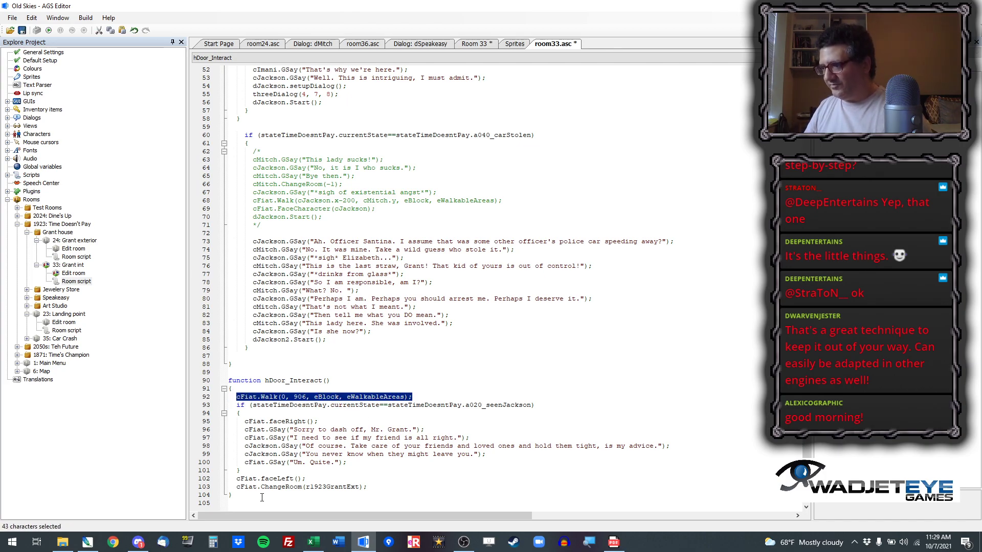
pyautogui.hotkey('ctrl', 'x')
pyautogui.click(249, 470)
pyautogui.press('Return')
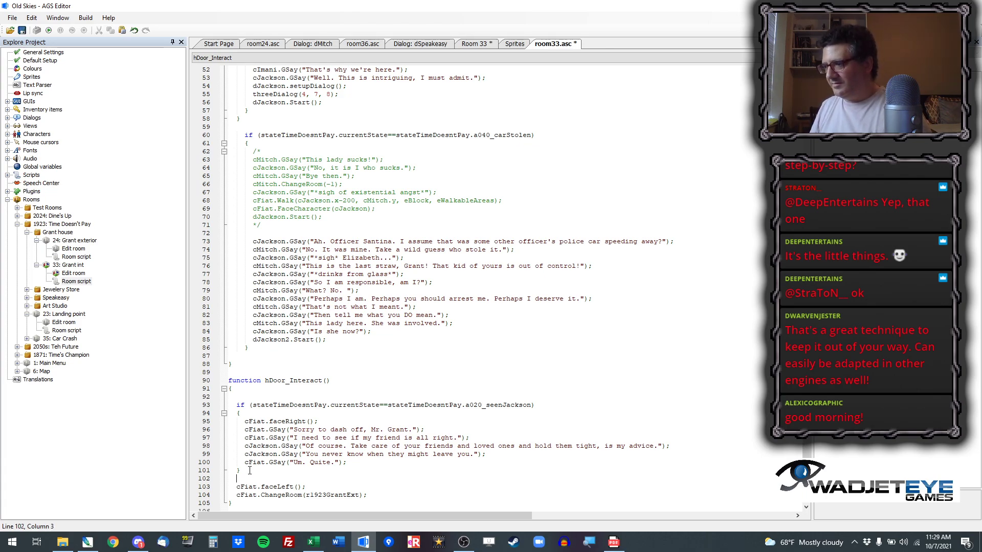
pyautogui.hotkey('ctrl', 'v')
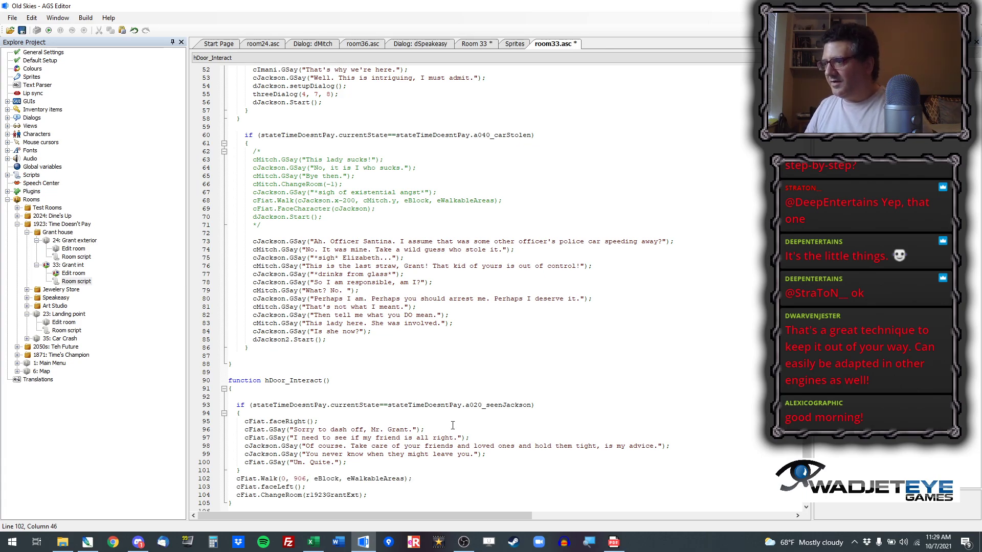
# Step: Insert a copy of the cFiat.Walk(0, 906, eBlock, eWalkableAreas); line at the start of the a020_seenJackson block, before cFiat.faceRight();
pyautogui.click(282, 412)
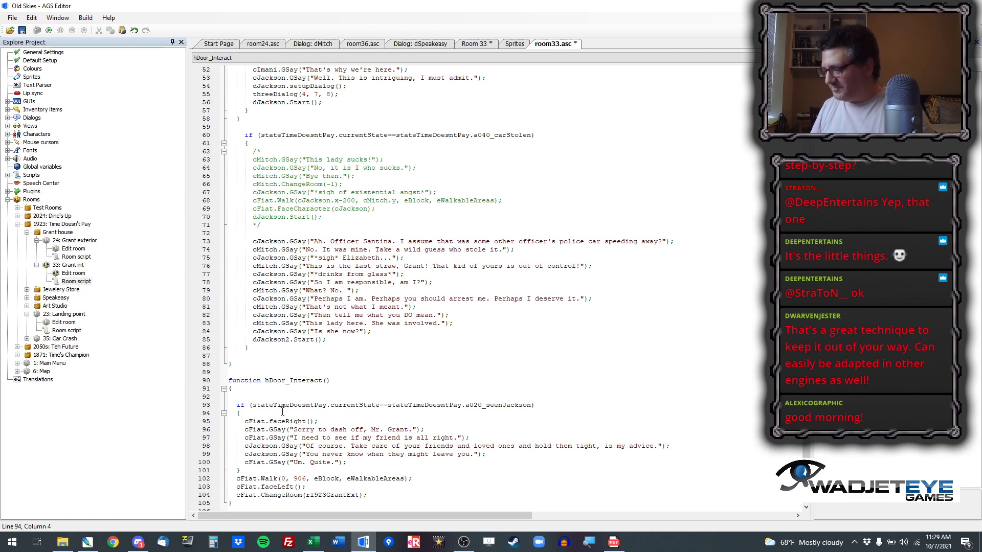
pyautogui.press('Return')
pyautogui.hotkey('ctrl', 'v')
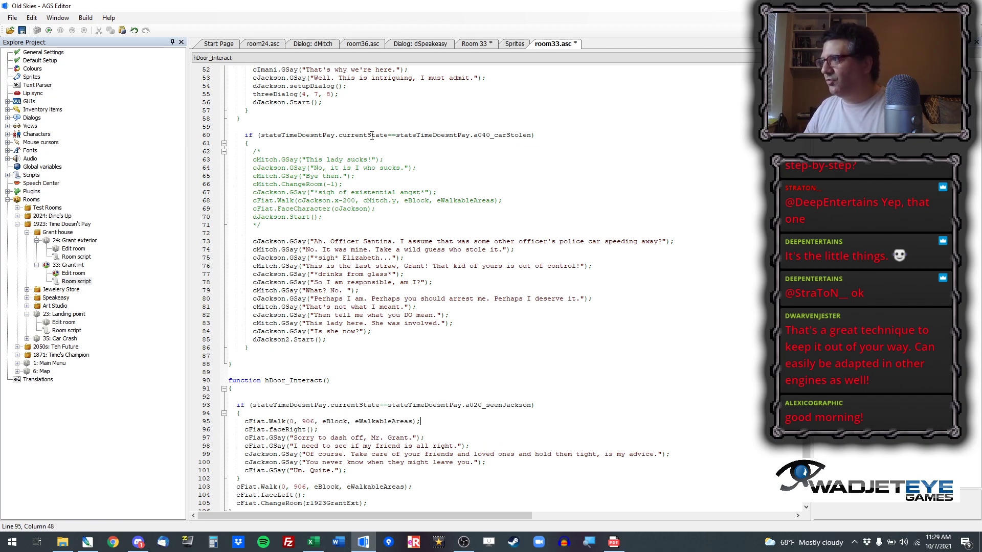
# Step: Copy the coordinates of a spot in Room 33 and set the a020_seenJackson block's cFiat.Walk destination to 186, 924
pyautogui.click(478, 45)
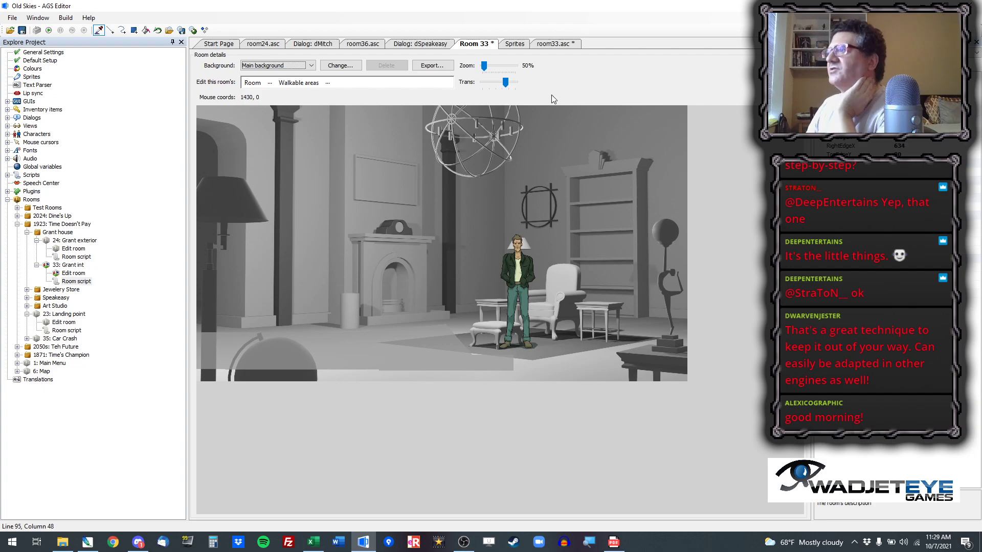
pyautogui.click(551, 44)
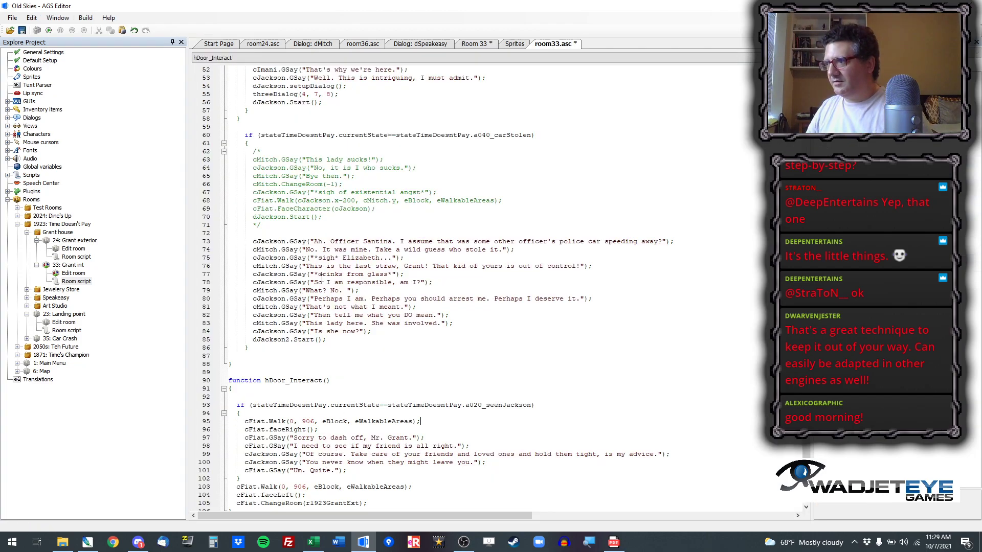
pyautogui.moveTo(289, 421); pyautogui.dragTo(314, 422)
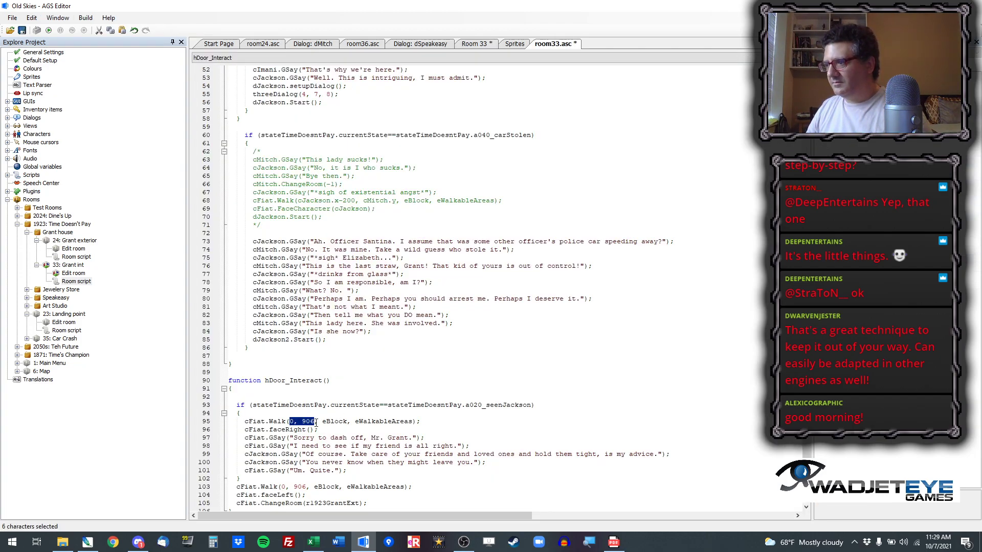
pyautogui.hotkey('ctrl', 'v')
pyautogui.scroll(-1, 389, 403)
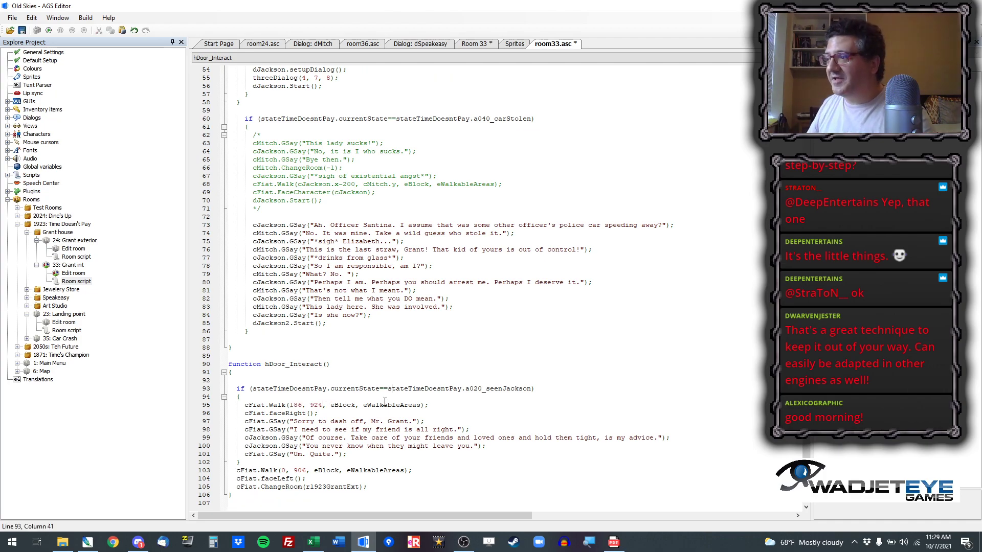
# Step: In room_Load, set the cFiat.placeAt position to -50, 924 and add an empty line below that call
pyautogui.click(467, 45)
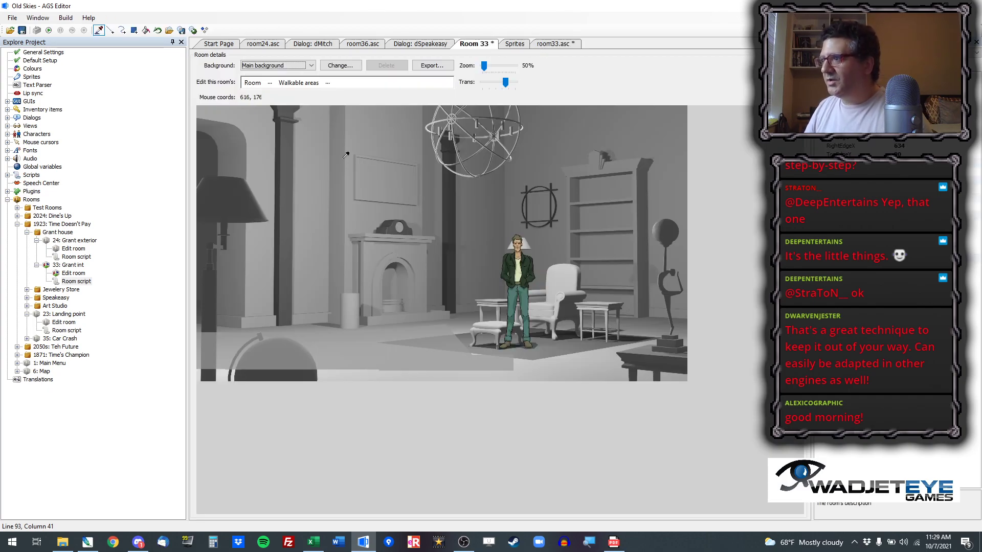
pyautogui.click(565, 45)
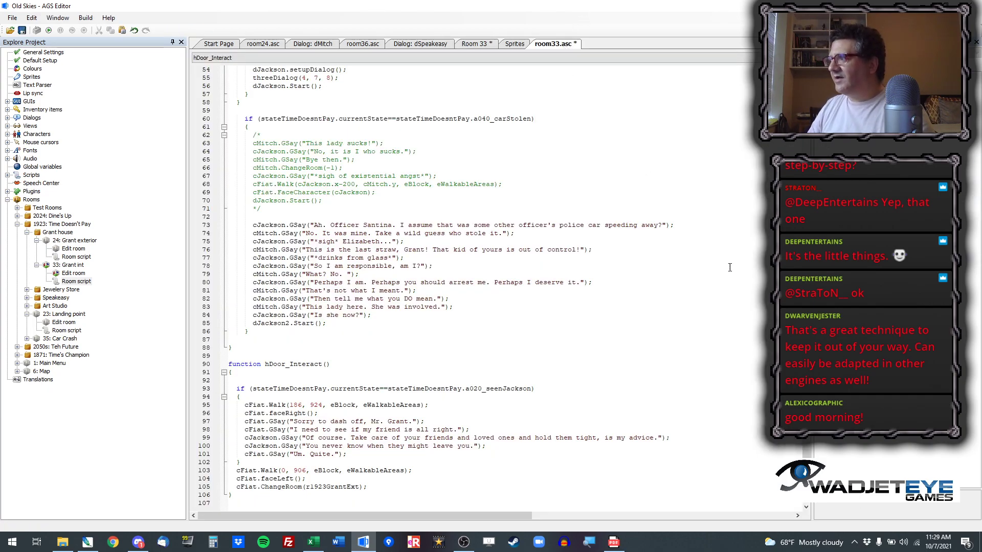
pyautogui.scroll(18, 283, 128)
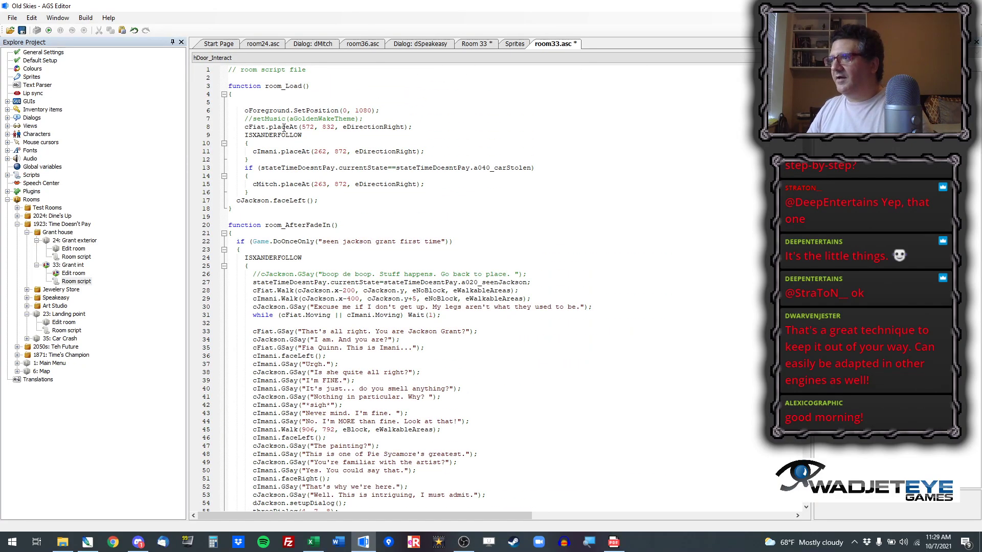
pyautogui.click(476, 44)
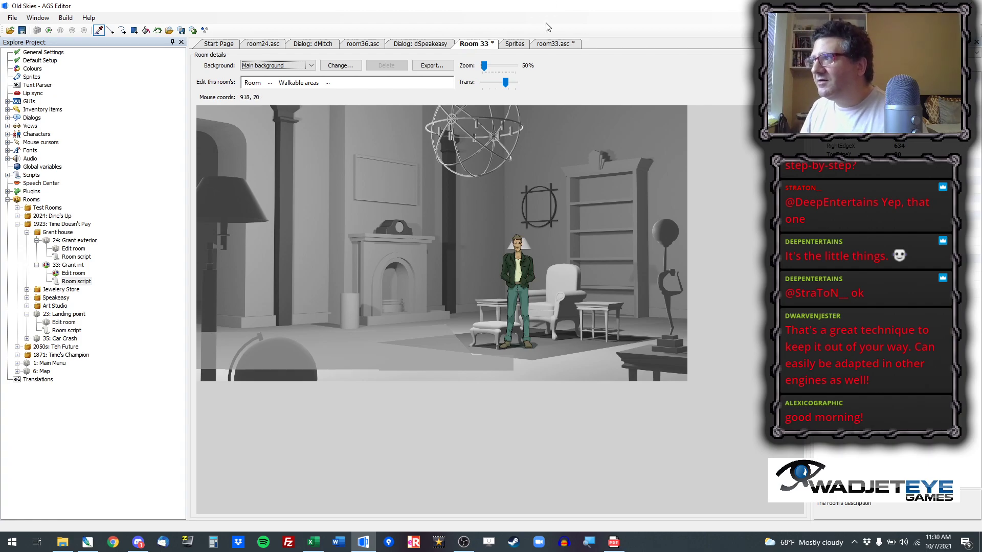
pyautogui.click(556, 44)
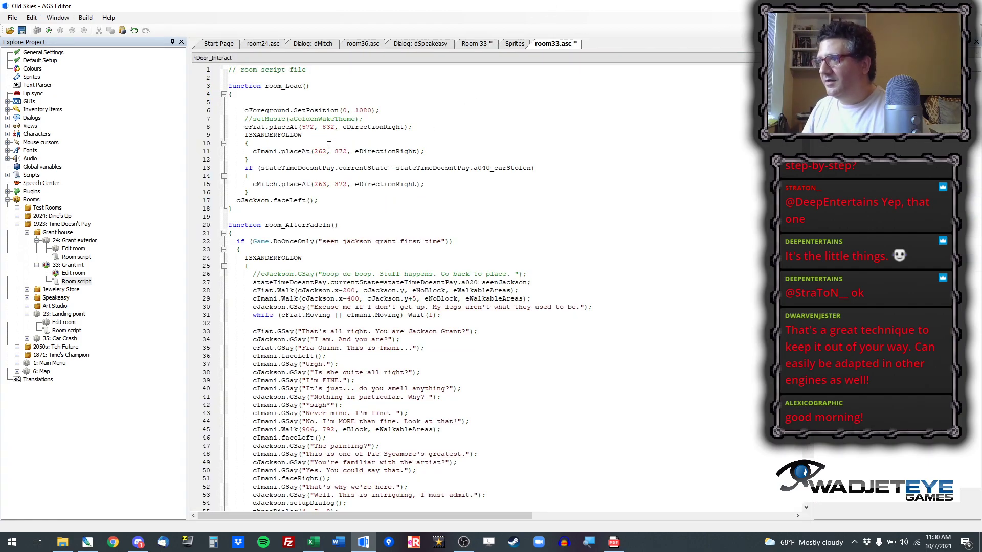
pyautogui.moveTo(302, 127); pyautogui.dragTo(329, 134)
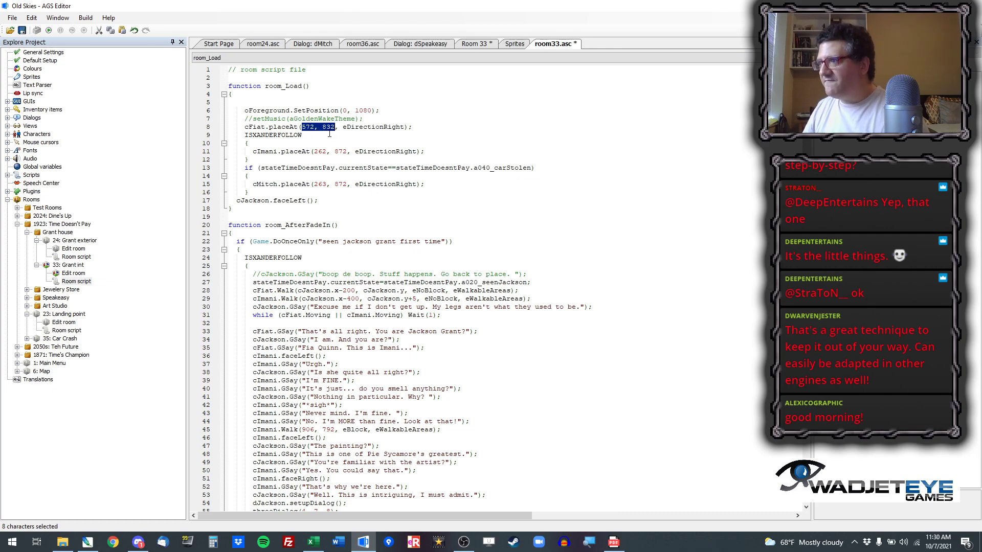
pyautogui.hotkey('ctrl', 'v')
pyautogui.doubleClick(308, 127)
pyautogui.write('-50')
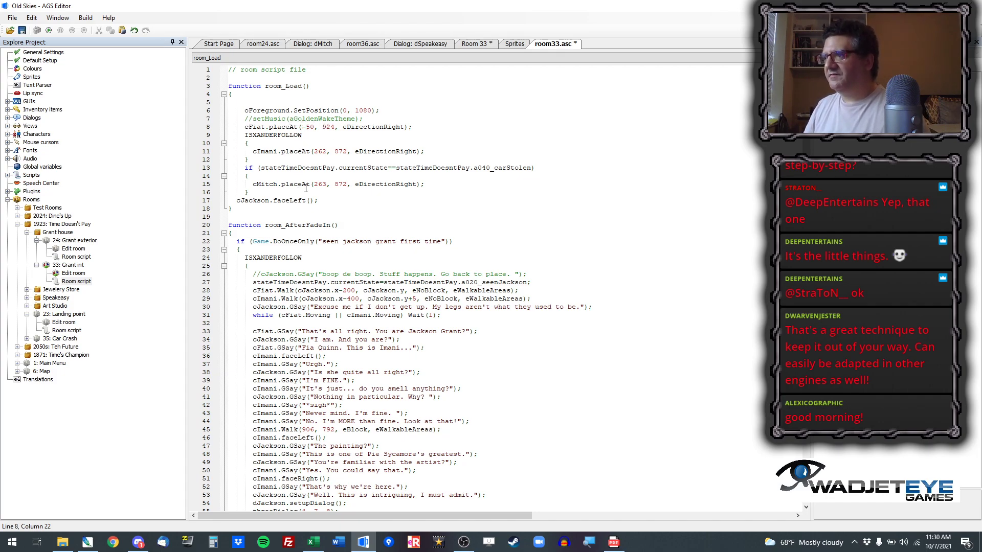
pyautogui.click(417, 128)
pyautogui.press('BackSpace')
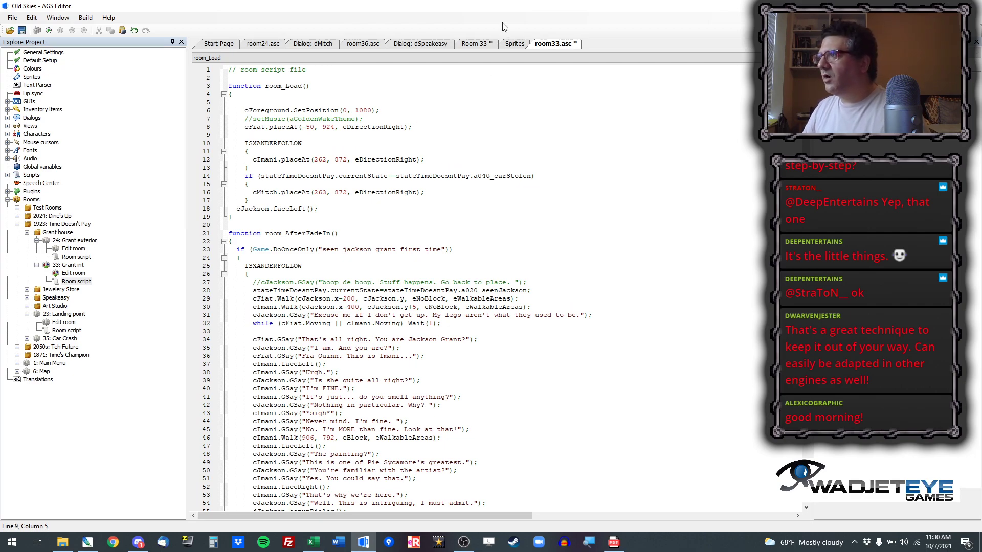
pyautogui.click(474, 45)
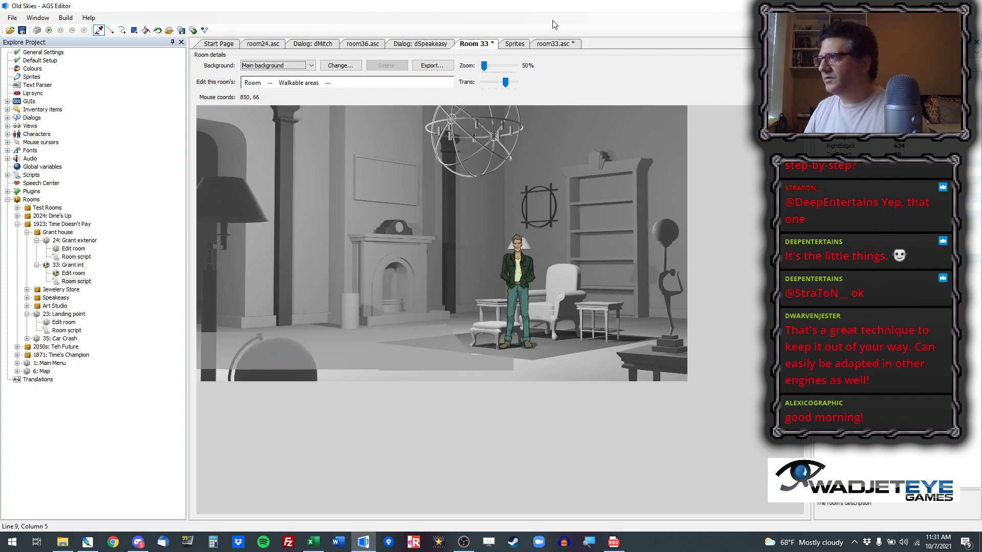
pyautogui.click(554, 45)
pyautogui.write('254, 926')
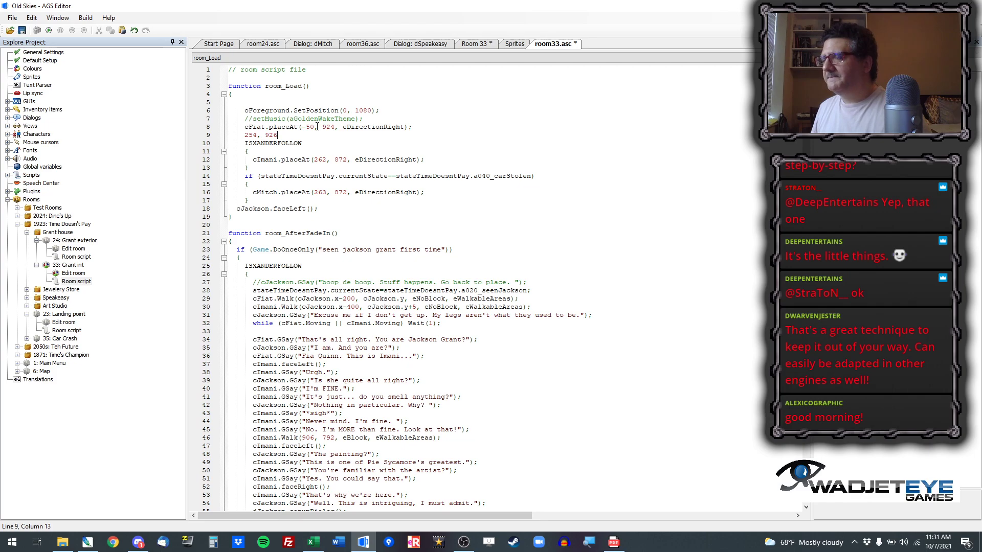
pyautogui.press('Left')
pyautogui.press('Left')
pyautogui.press('Left')
pyautogui.press('Left')
pyautogui.press('Left')
pyautogui.hotkey('shift', 'Left')
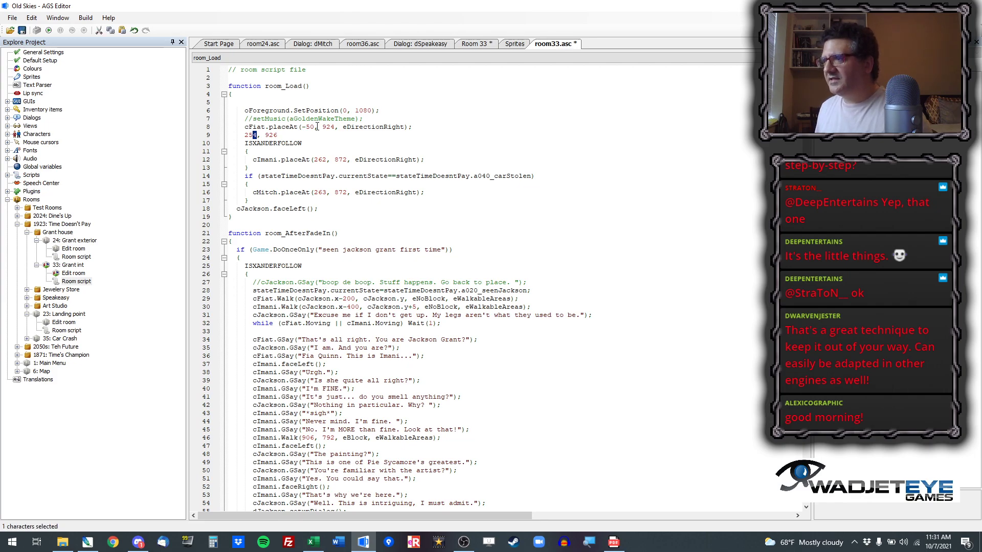
pyautogui.write('0')
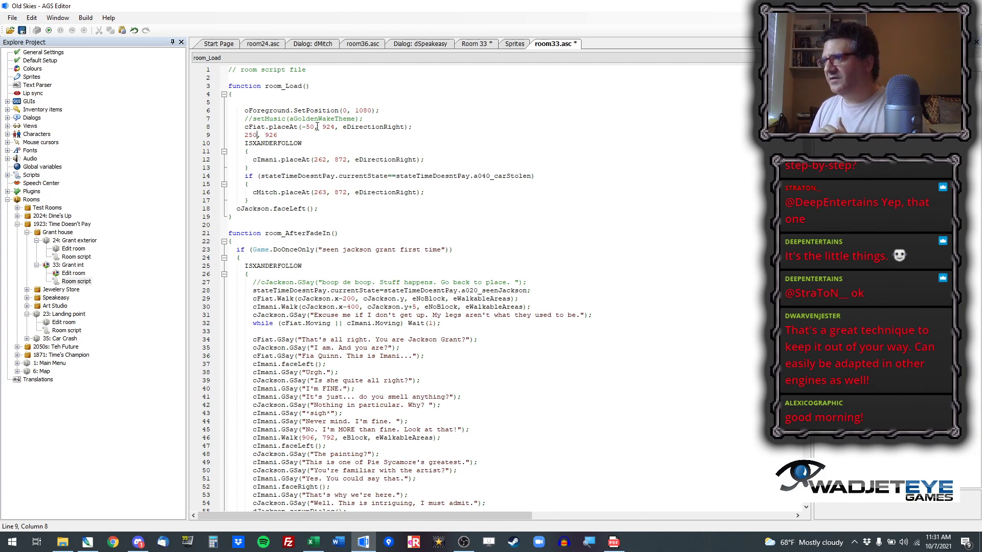
# Step: Write cFiat.bumpRight(300, eNoBlock, eAnywhere); on the line directly below cFiat.placeAt in room_Load
pyautogui.press('Home')
pyautogui.hotkey('shift', 'End')
pyautogui.write('cFiat.walkrig')
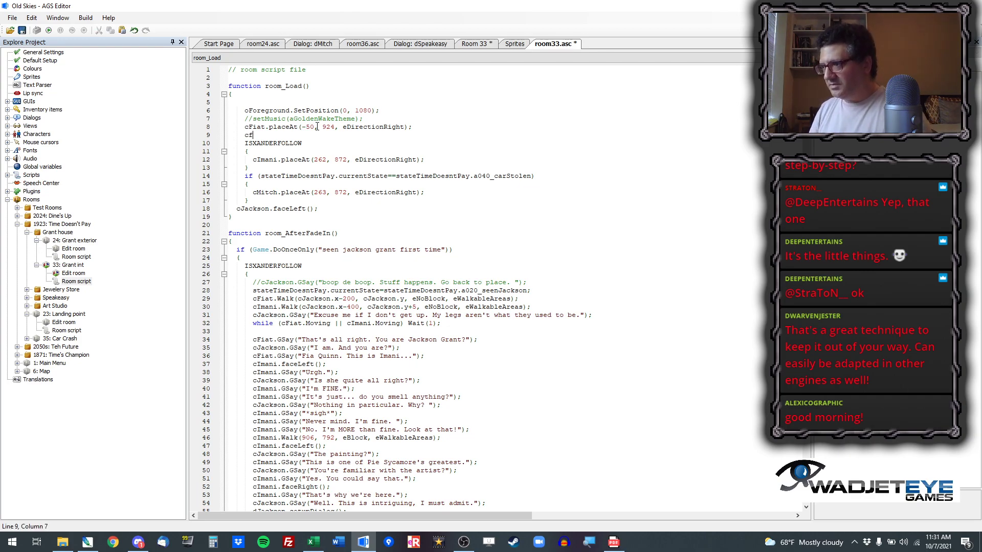
pyautogui.press('Escape')
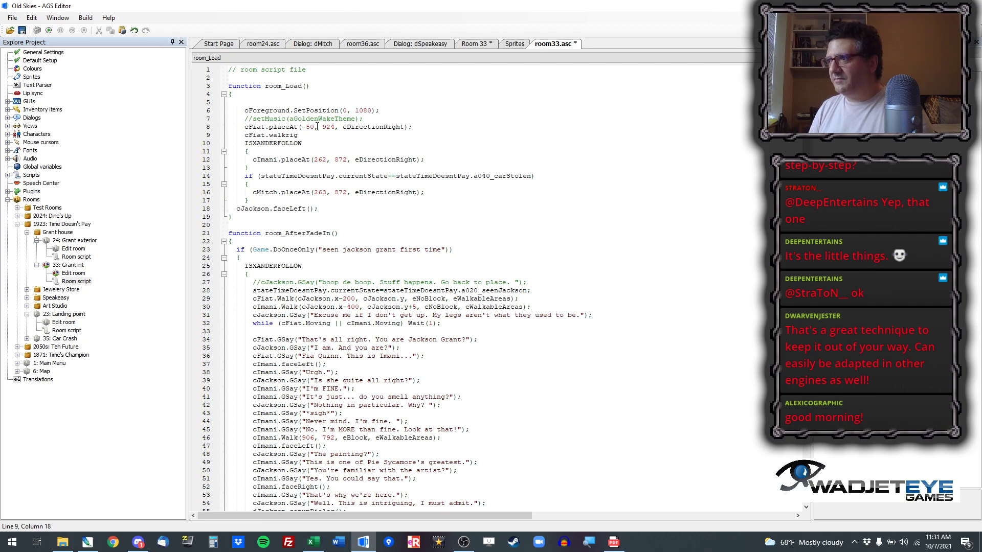
pyautogui.hotkey('ctrl', 'shift', 'Left')
pyautogui.write('bumpRight')
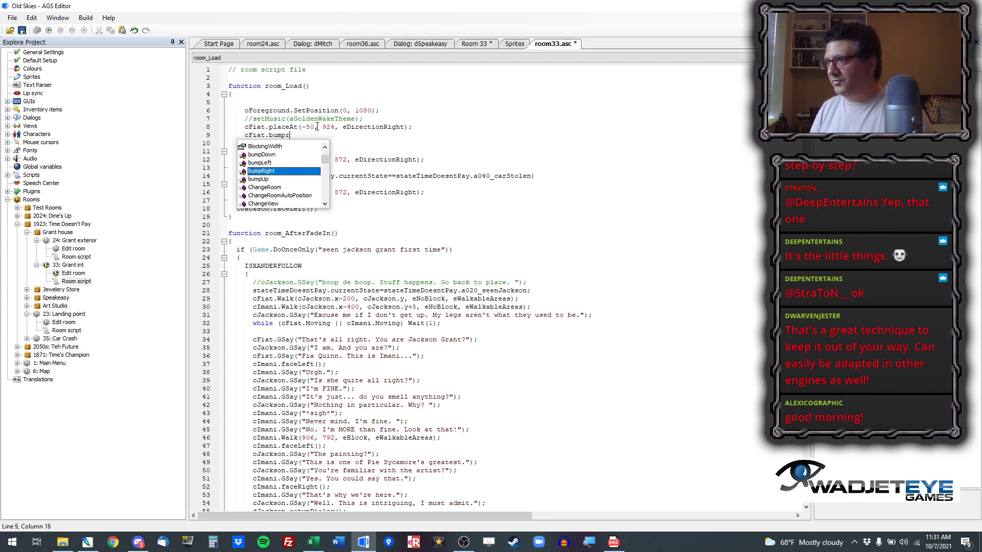
pyautogui.press('Return')
pyautogui.write('(3')
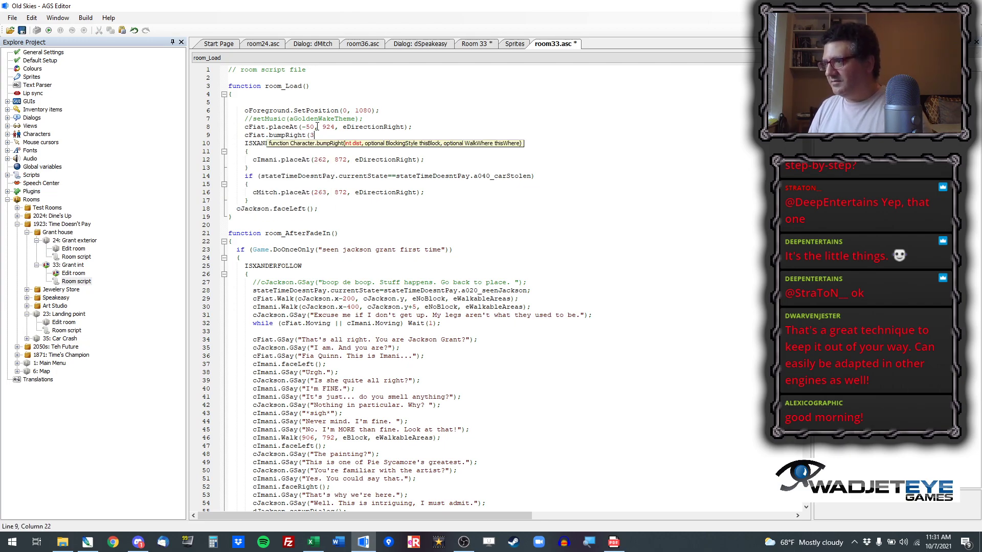
pyautogui.write('00.')
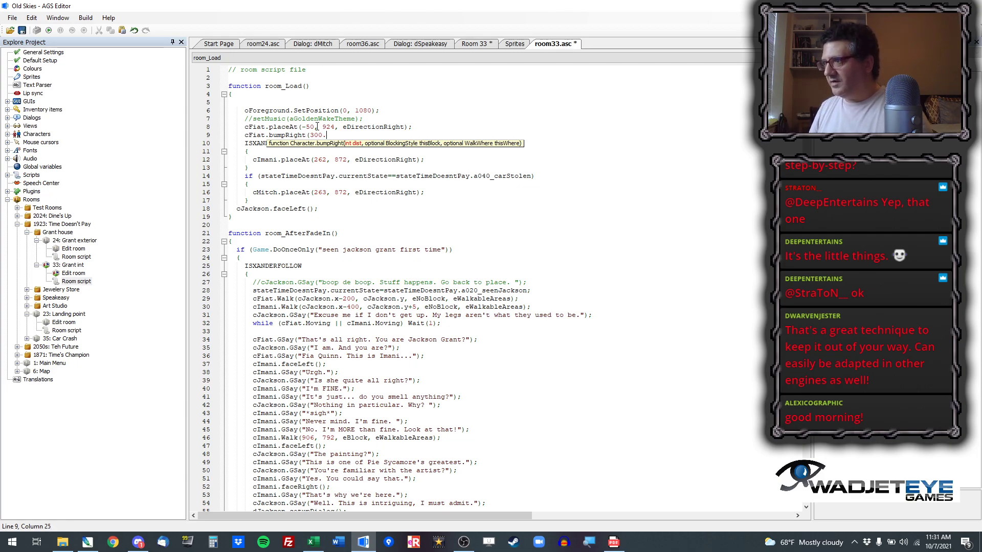
pyautogui.press('BackSpace')
pyautogui.write(',')
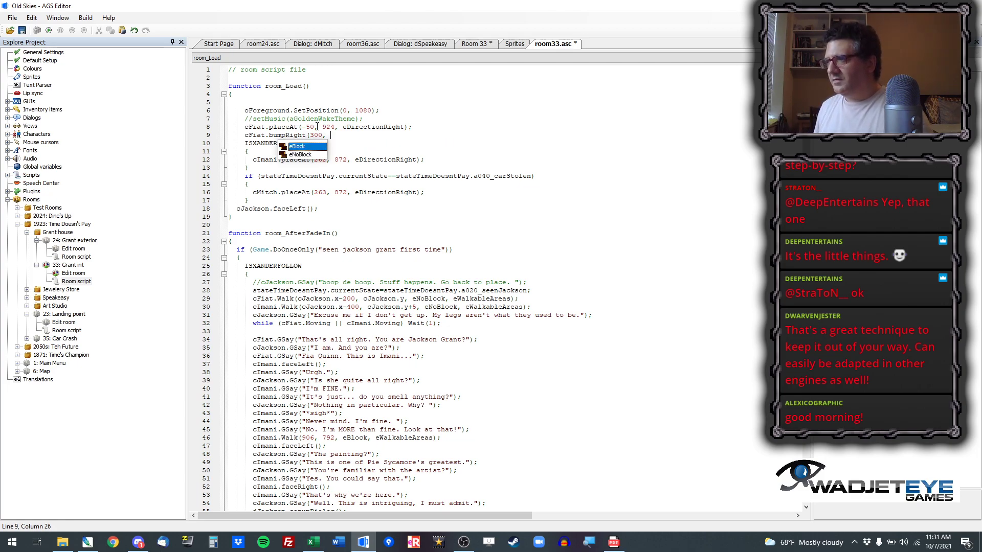
pyautogui.press('Down')
pyautogui.press('Return')
pyautogui.write(', eAnywhere);')
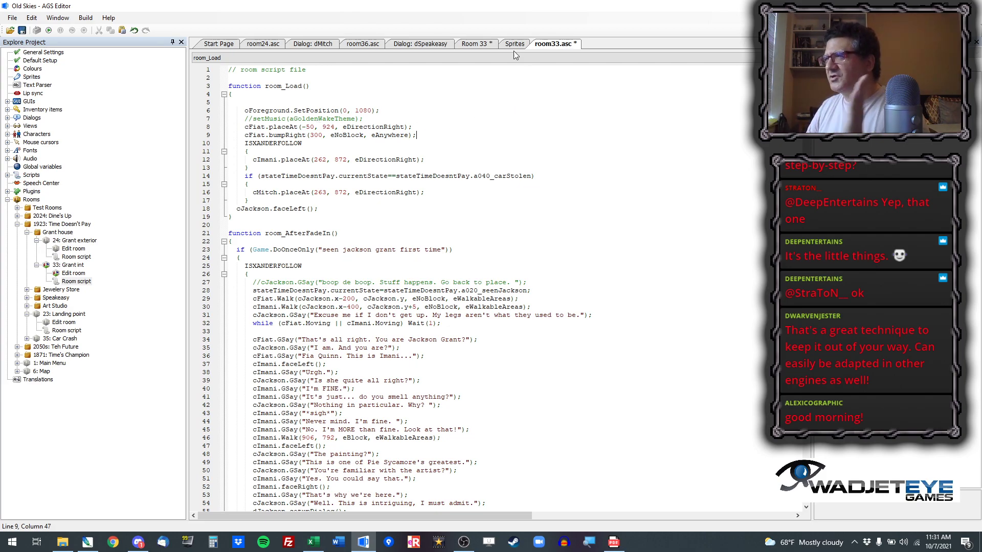
# Step: Insert while (cFiat.Moving) Wait(1); as the first line of room_AfterFadeIn, before the Game.DoOnceOnly check
pyautogui.click(483, 45)
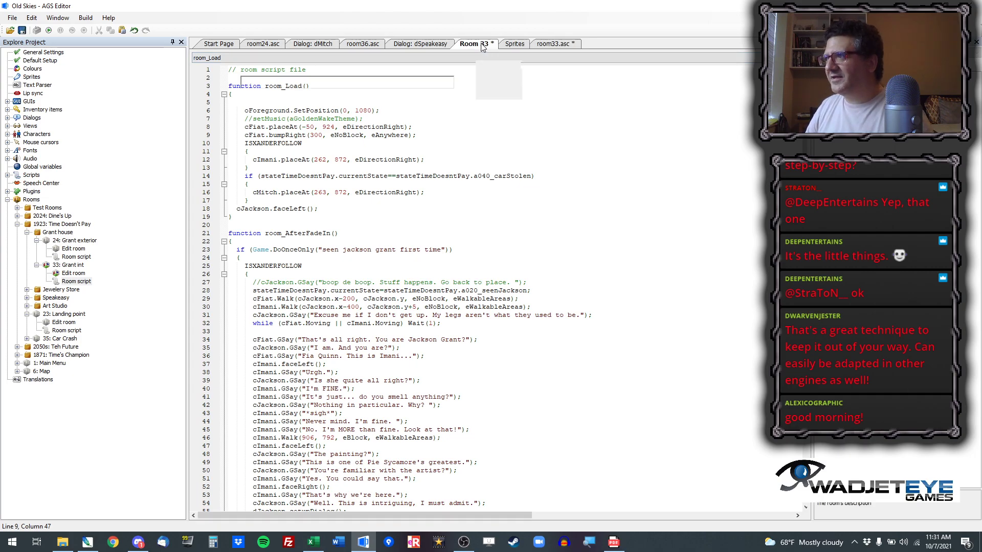
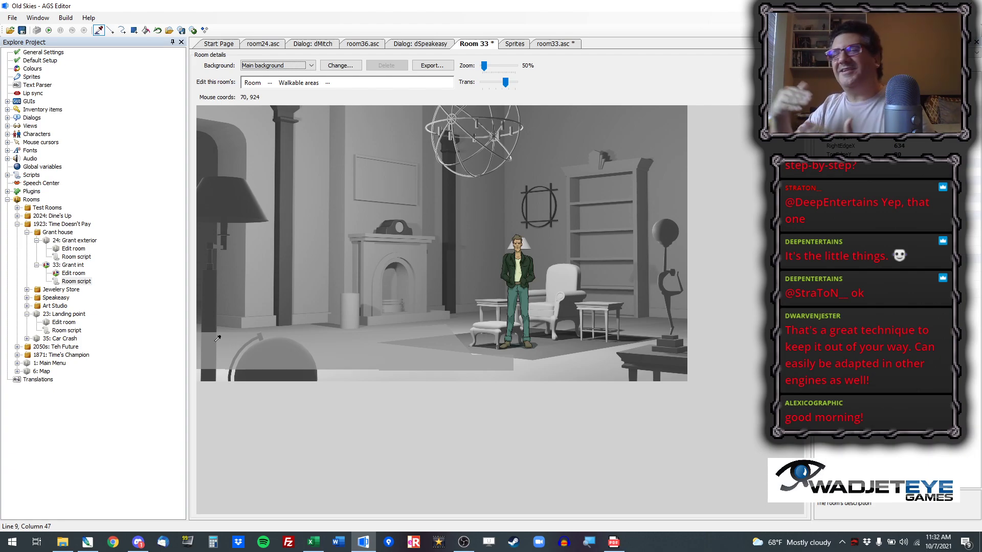
pyautogui.click(545, 45)
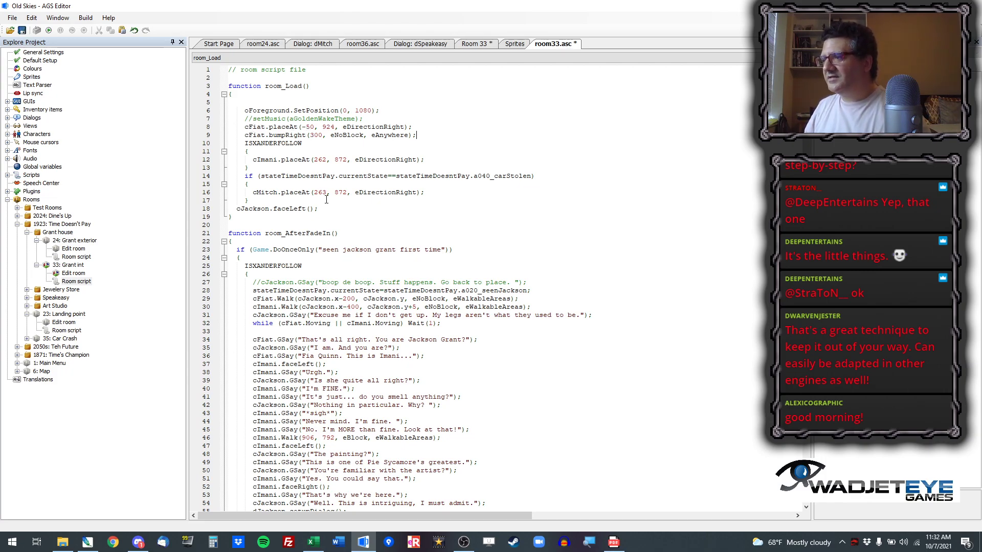
pyautogui.click(339, 240)
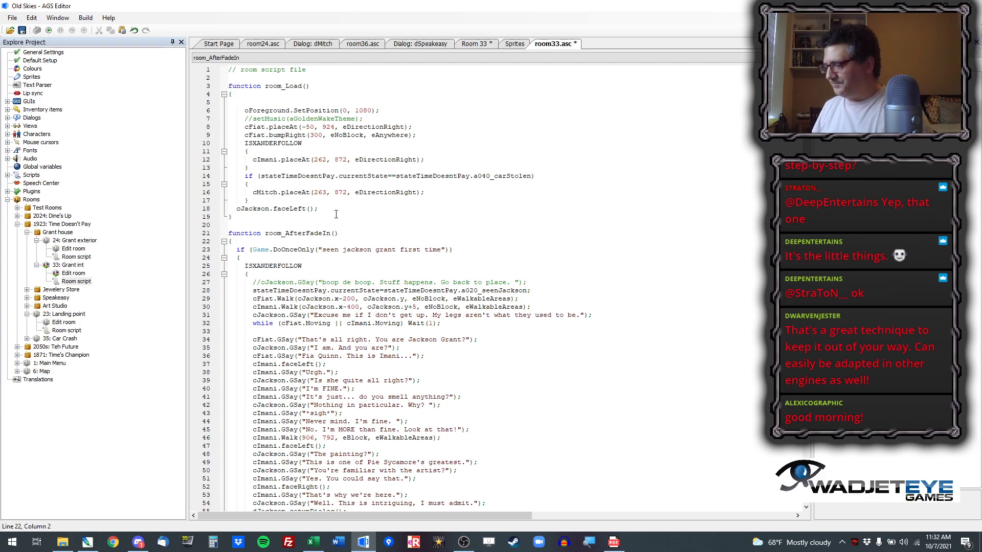
pyautogui.press('Return')
pyautogui.write('while (cFiat.movi')
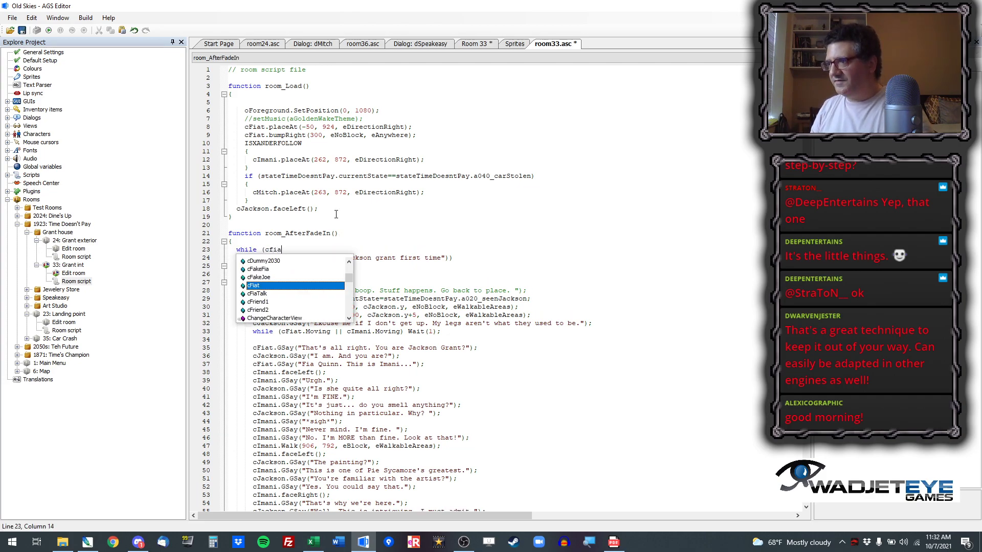
pyautogui.press('Return')
pyautogui.write(') Wait(1)')
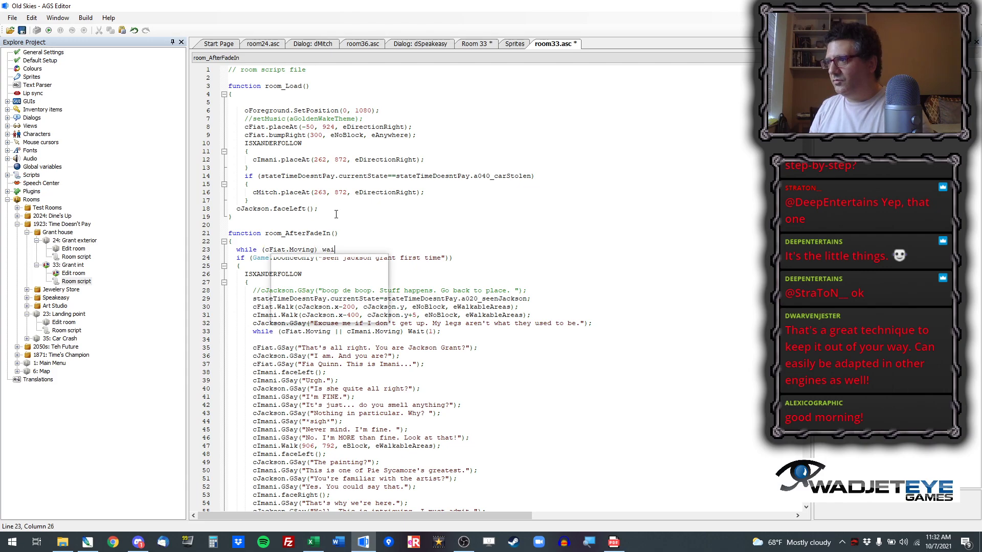
pyautogui.write(';')
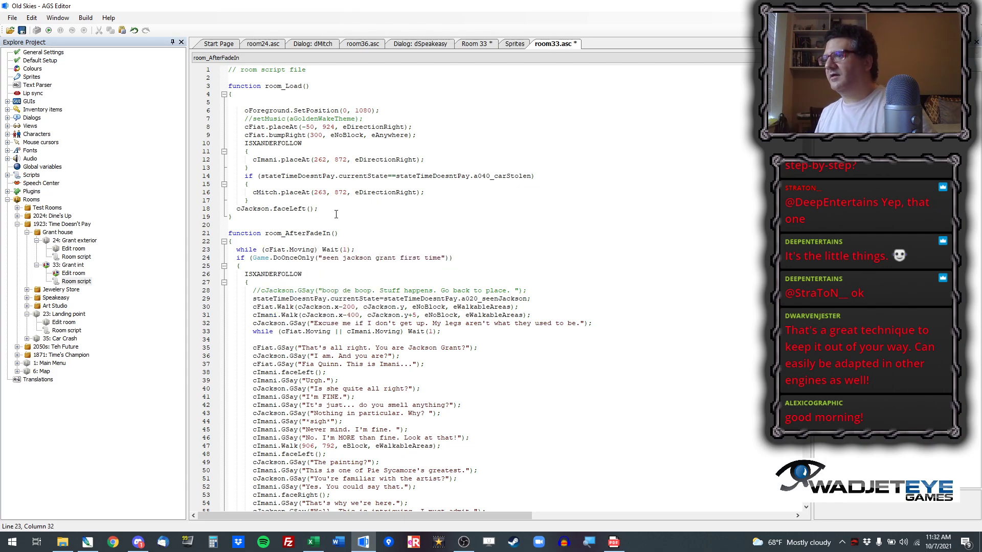
# Step: In room_Load, set the cImani.placeAt position to cFiat.x-200, 924
pyautogui.doubleClick(321, 160)
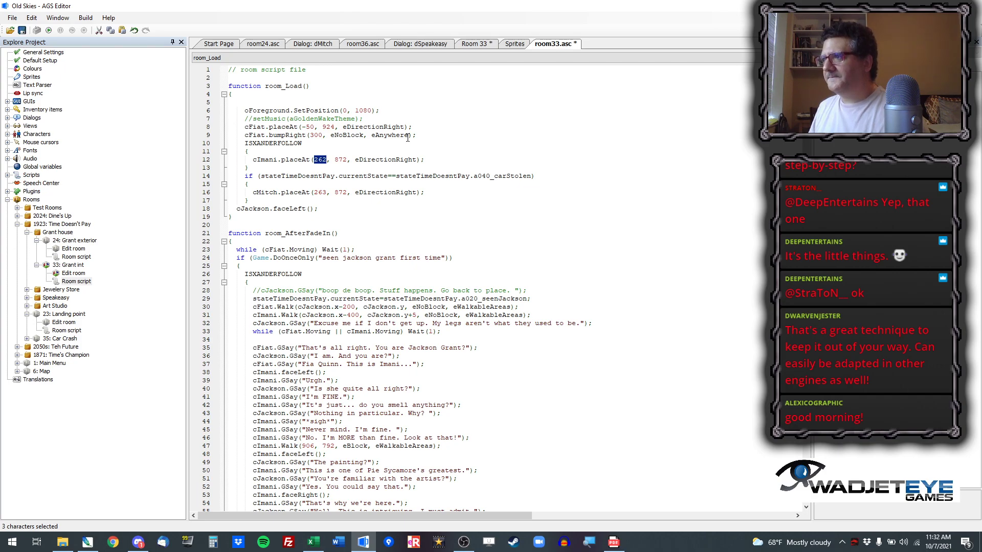
pyautogui.write('cFiat.x')
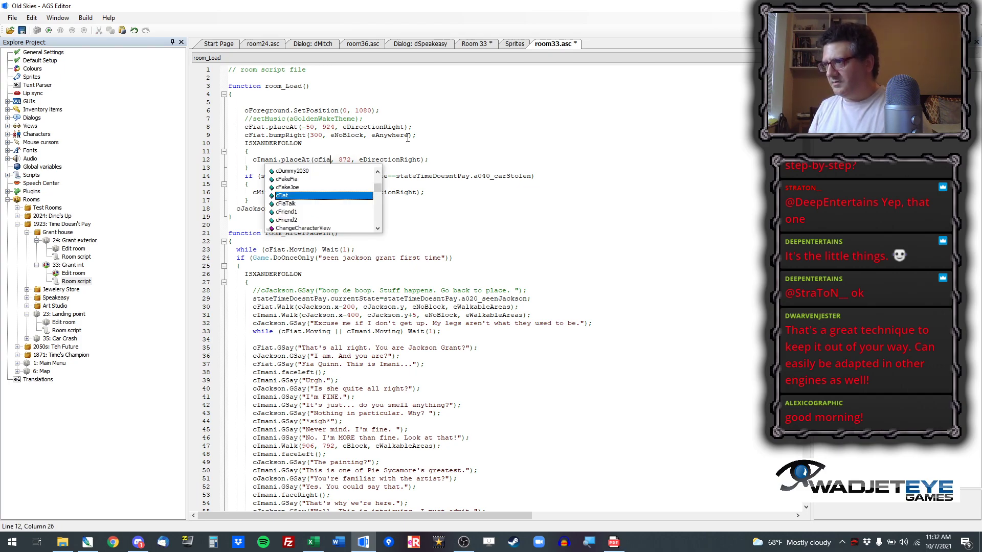
pyautogui.write('-')
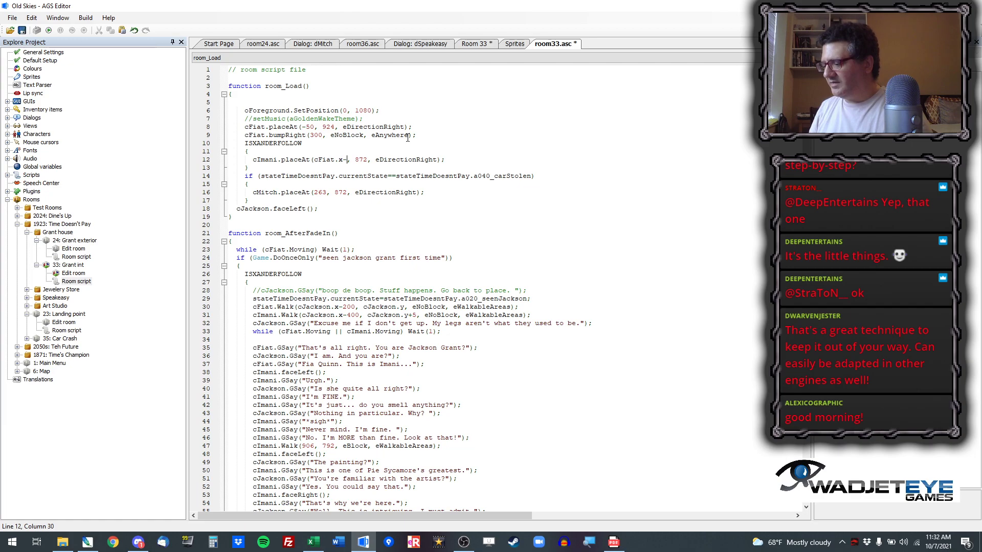
pyautogui.write('200')
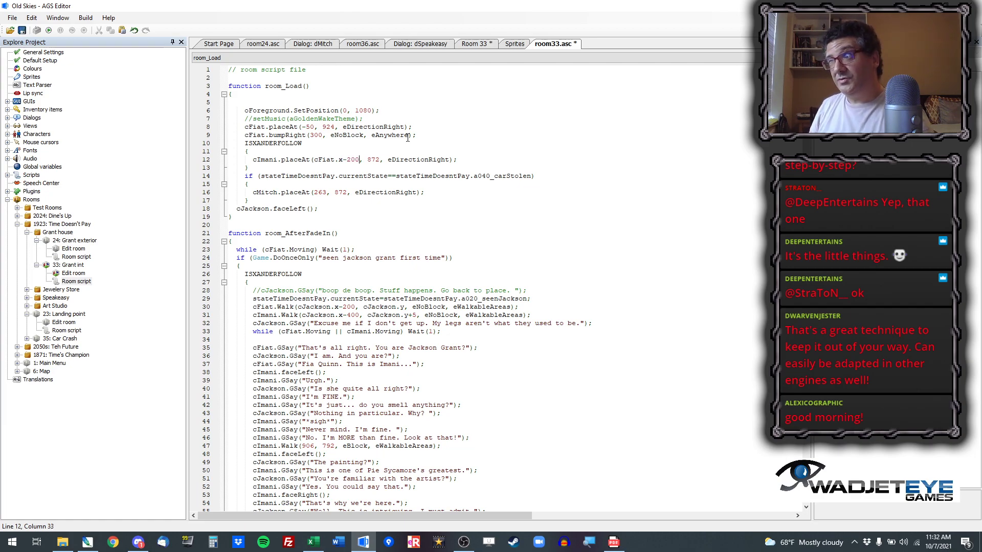
pyautogui.hotkey('ctrl', 'shift', 'Right')
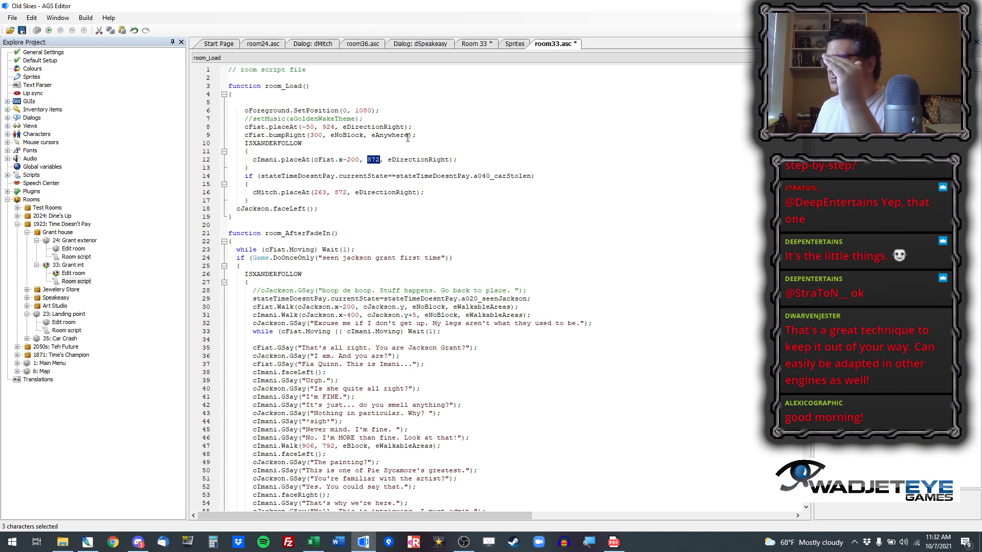
pyautogui.write('924')
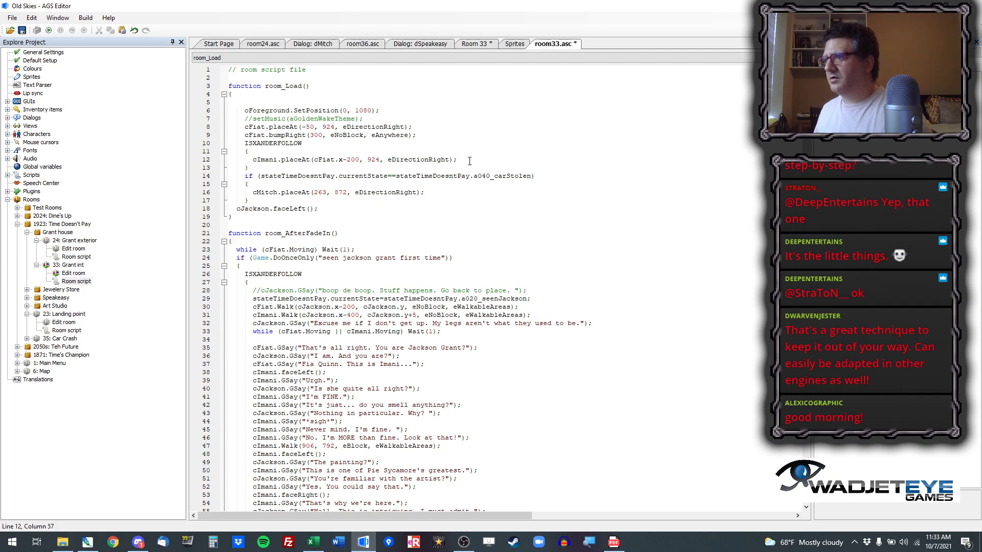
# Step: Add cImani.bumpRight(300, eNoBlock, eAnywhere); below the cImani.placeAt call and change that placeAt's y value to 926
pyautogui.press('Return')
pyautogui.write('cImani.')
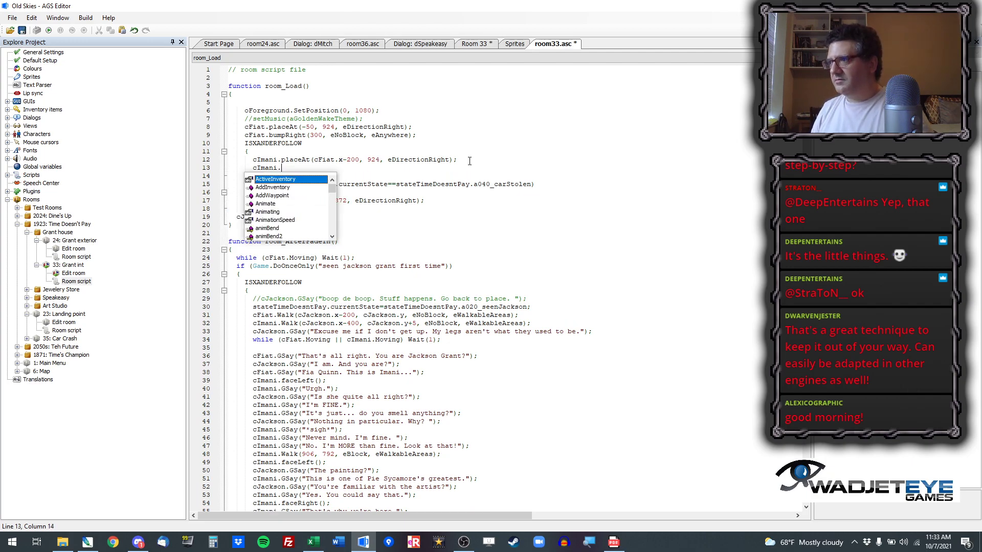
pyautogui.write('bumpRight')
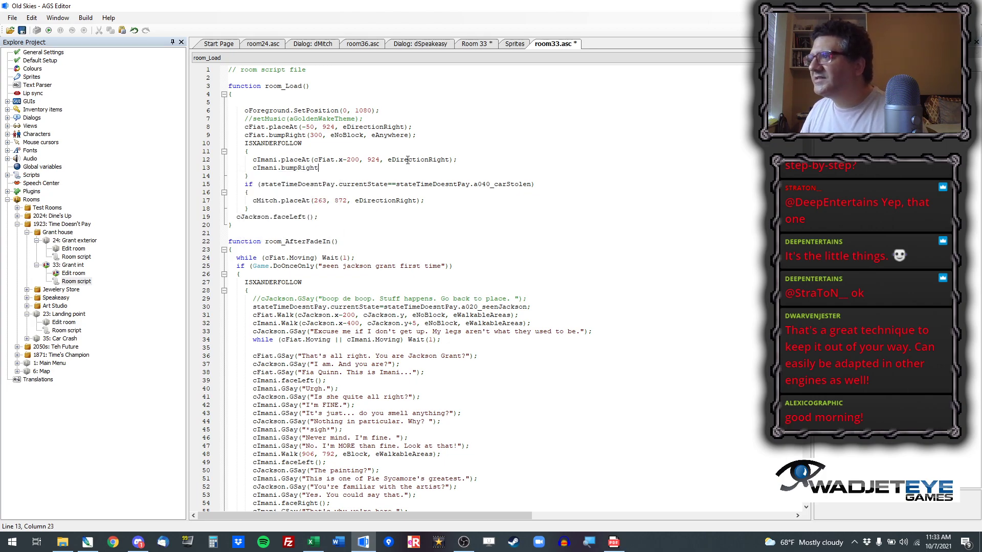
pyautogui.moveTo(378, 159); pyautogui.dragTo(381, 160)
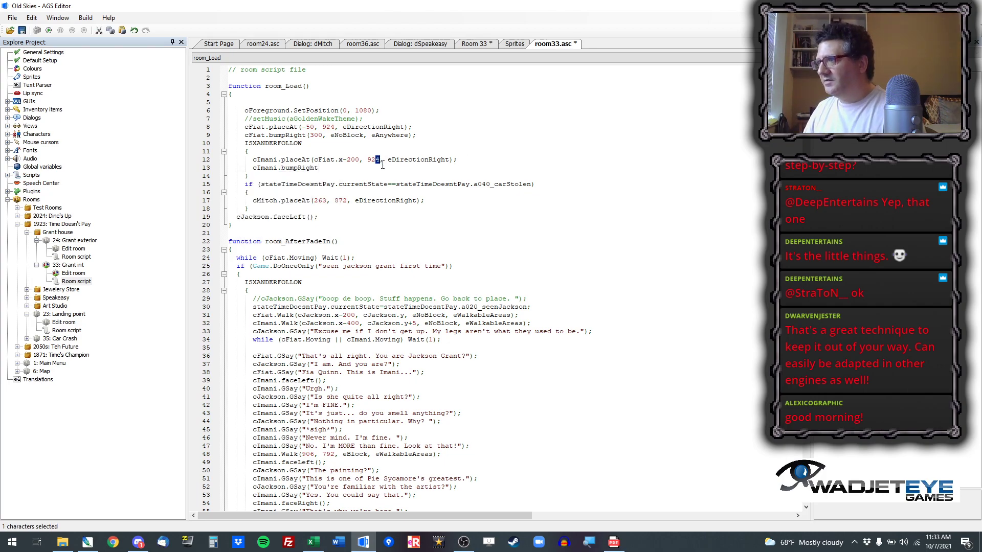
pyautogui.write('6')
pyautogui.press('Down')
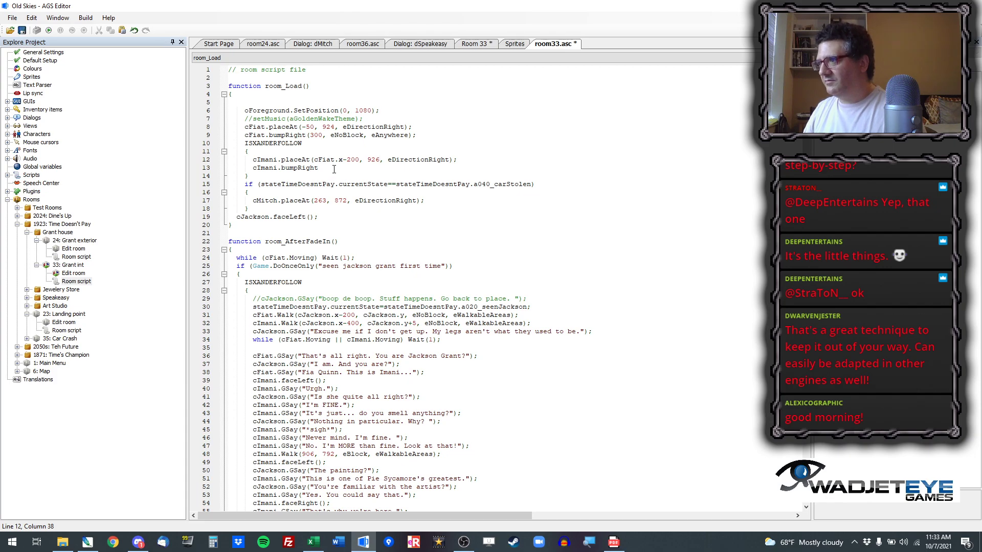
pyautogui.write('(')
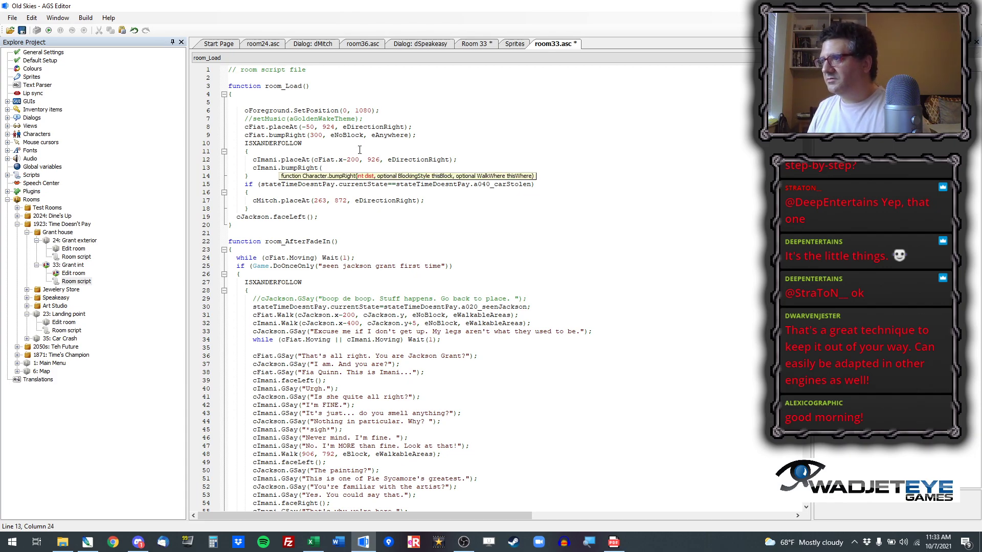
pyautogui.write('300, eNoBlock, eAnywhere);')
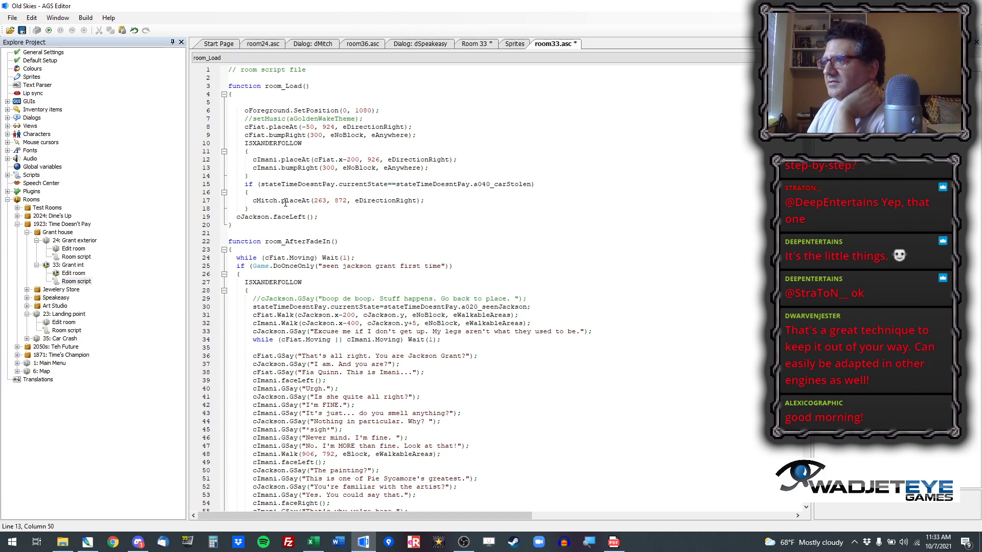
# Step: In Room 33, switch to editing characters and move cJackson slightly right, to about X 1302, Y 958
pyautogui.click(478, 44)
pyautogui.click(271, 86)
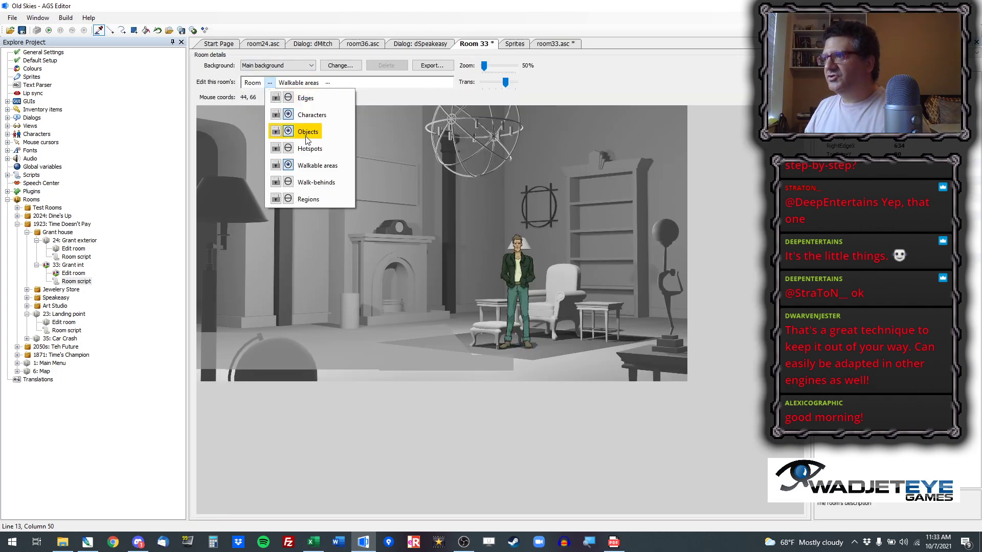
pyautogui.click(313, 120)
pyautogui.moveTo(515, 284); pyautogui.dragTo(529, 284)
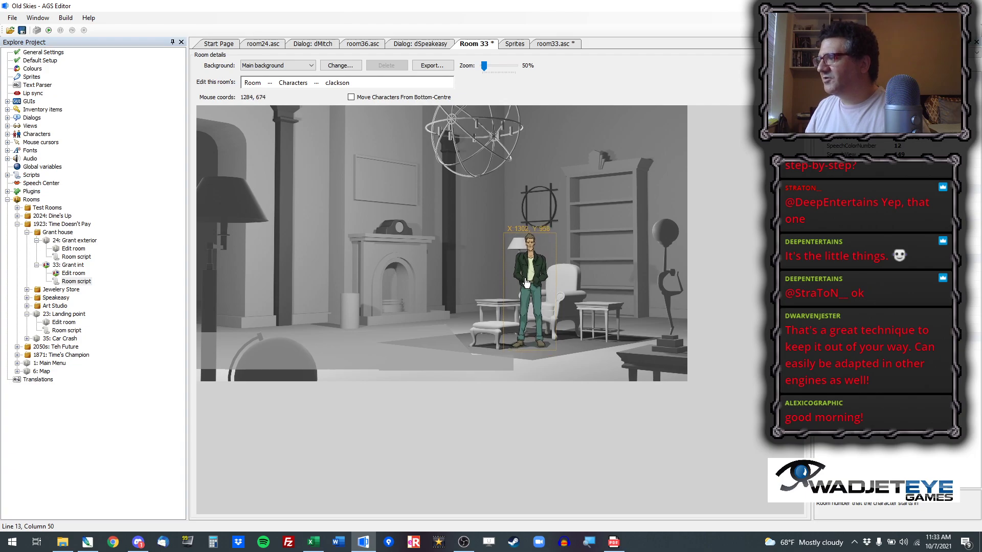
# Step: Review the room33.asc script down to hDoor_Interact and test-run the game
pyautogui.click(552, 44)
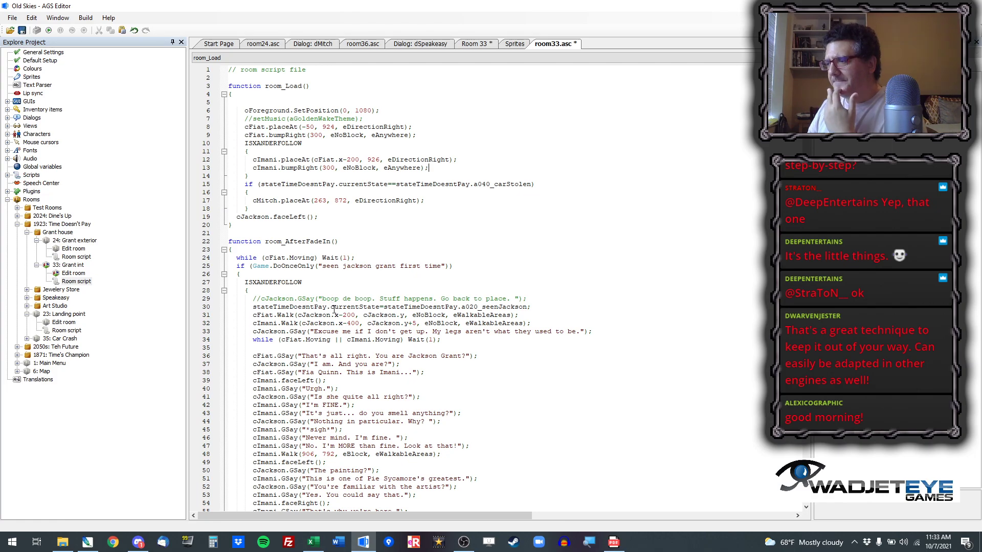
pyautogui.scroll(-3, 343, 315)
pyautogui.scroll(-14, 345, 315)
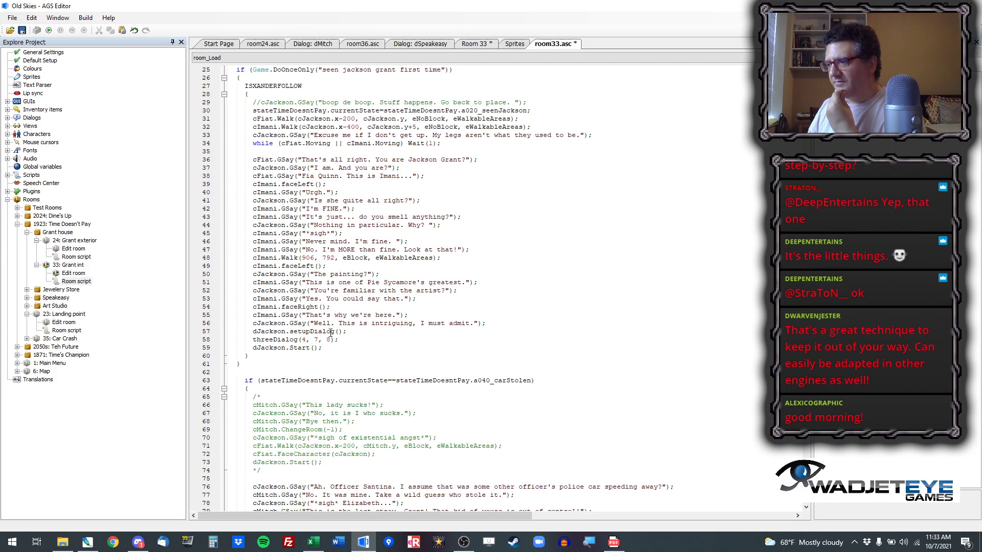
pyautogui.scroll(-2, 309, 265)
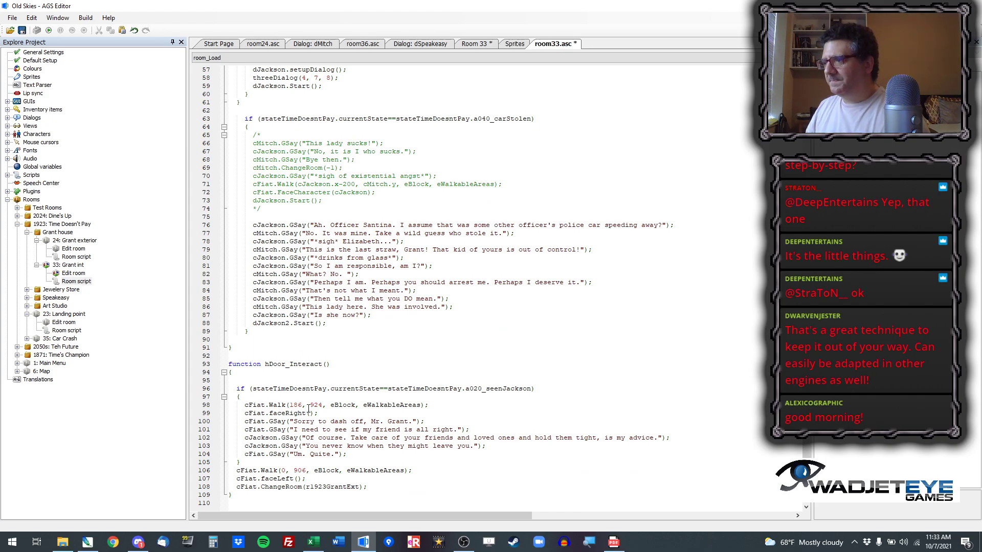
pyautogui.scroll(17, 292, 373)
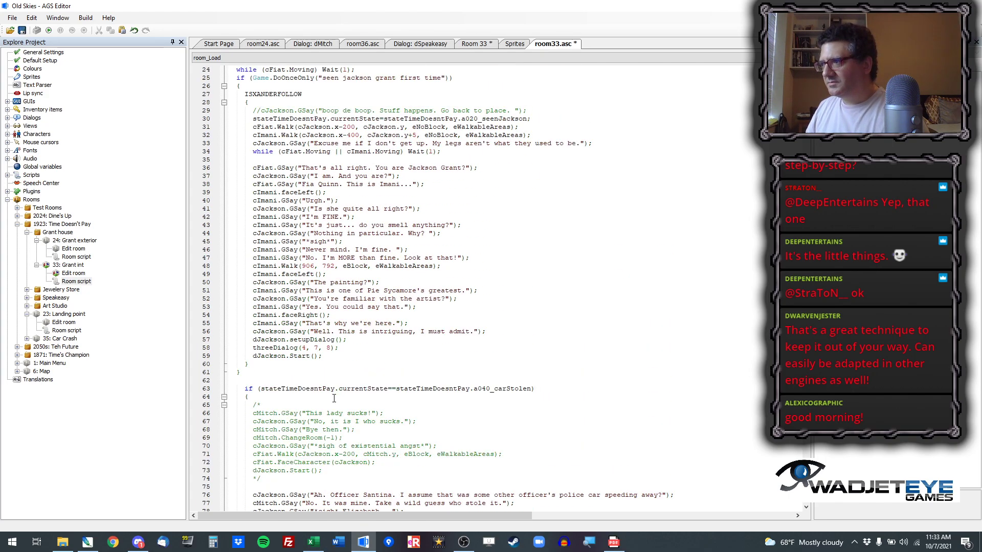
pyautogui.click(49, 31)
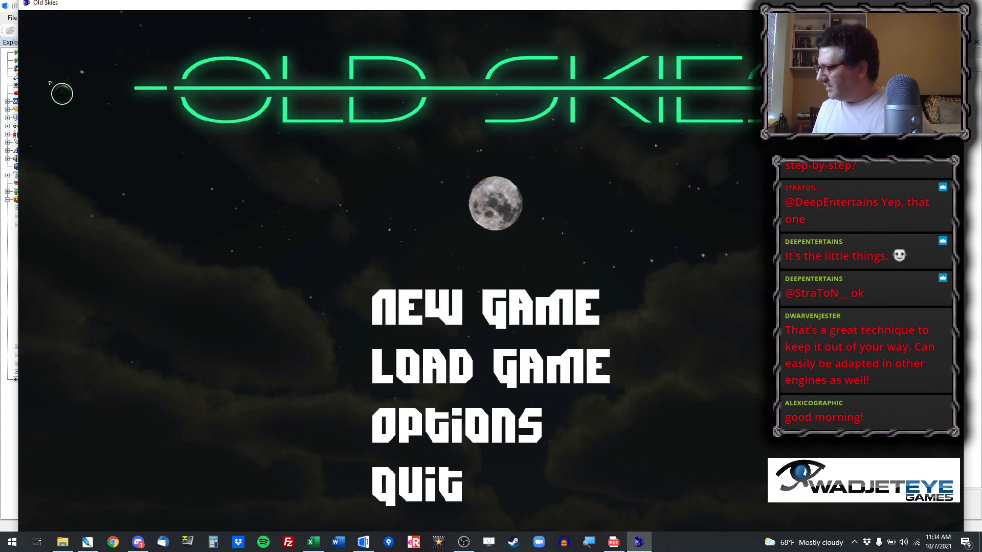
# Step: Teleport to room 35 in the running game, dismiss the opening narration, and restart the game
pyautogui.hotkey('ctrl', 'x')
pyautogui.press('BackSpace')
pyautogui.press('BackSpace')
pyautogui.write('3')
pyautogui.press('Return')
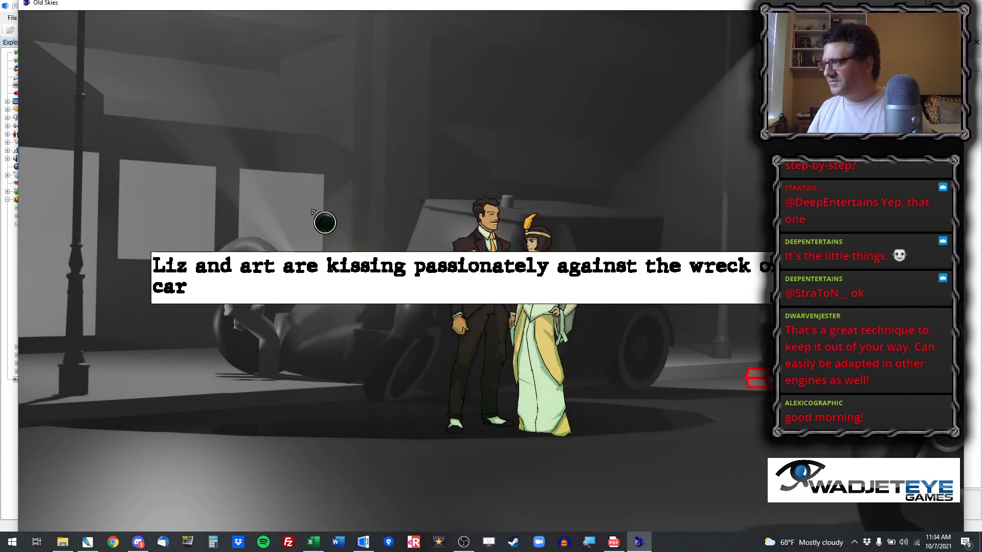
pyautogui.click(312, 211)
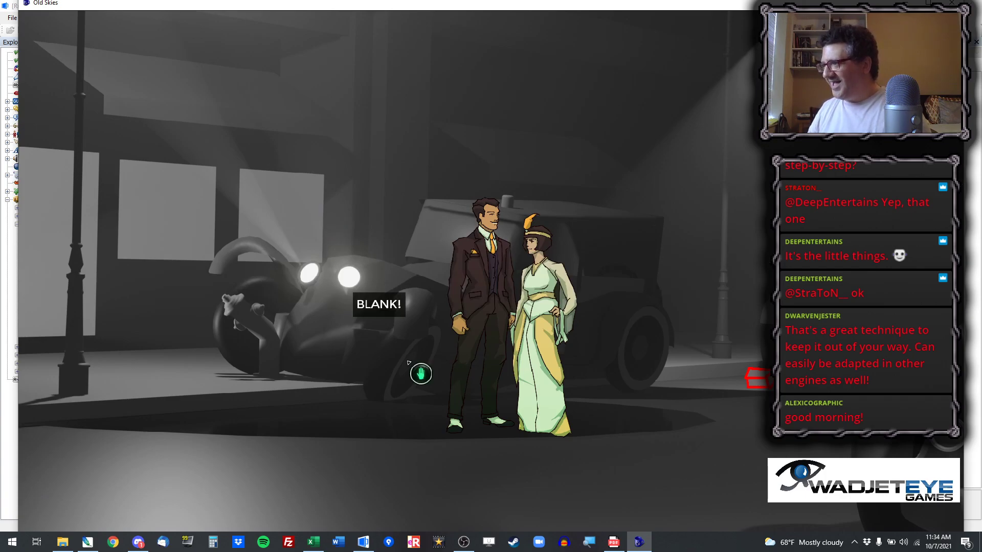
pyautogui.press('F9')
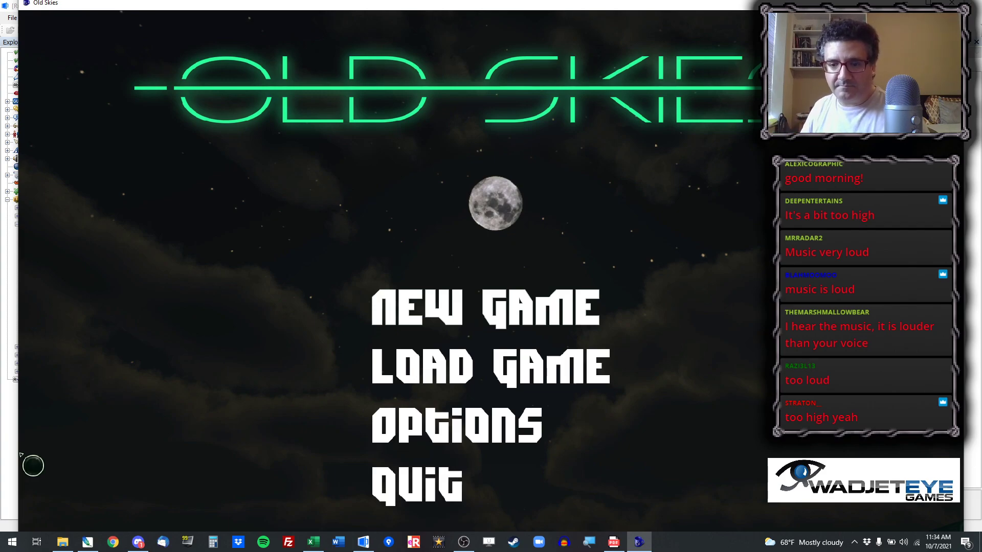
# Step: Close the running game and launch it again from the AGS Editor
pyautogui.hotkey('alt', 'Tab')
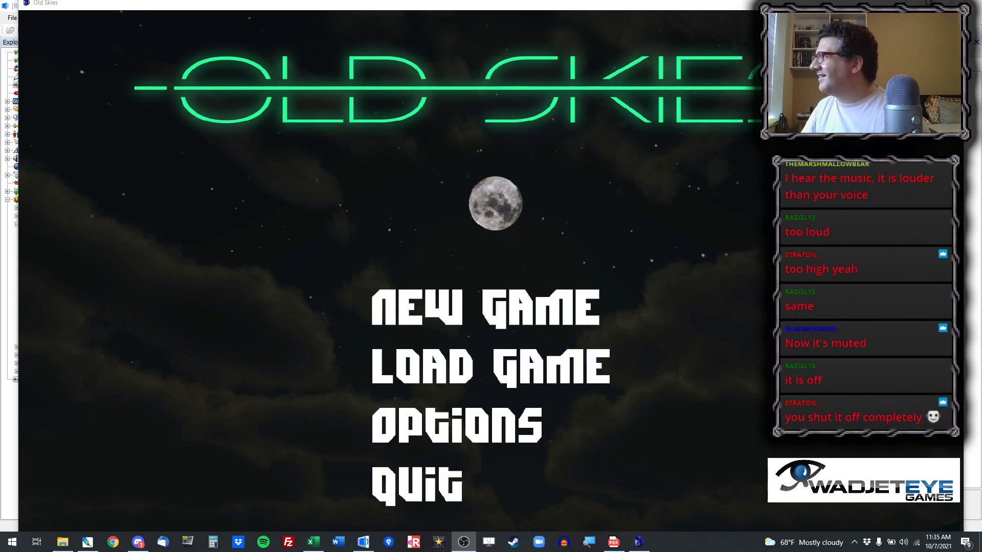
pyautogui.click(952, 4)
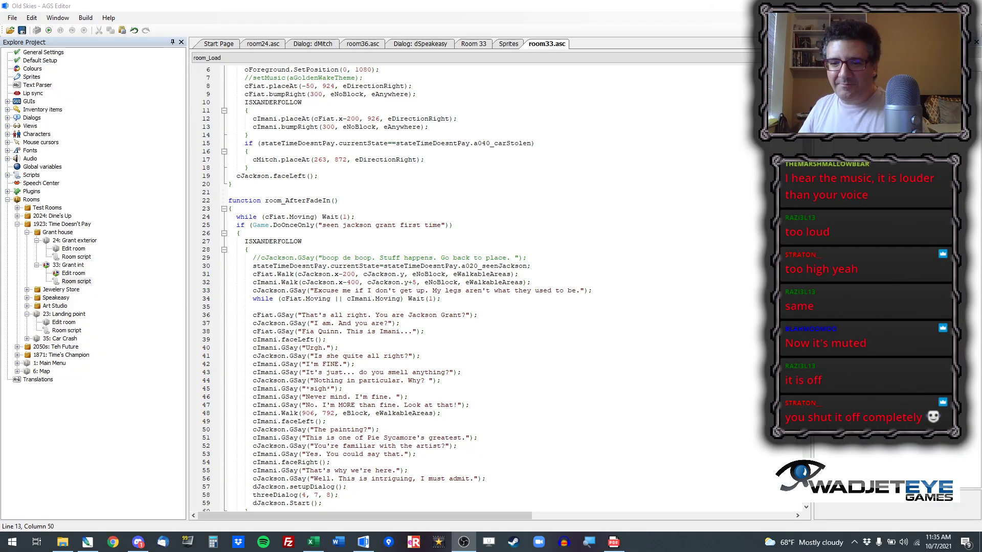
pyautogui.click(49, 30)
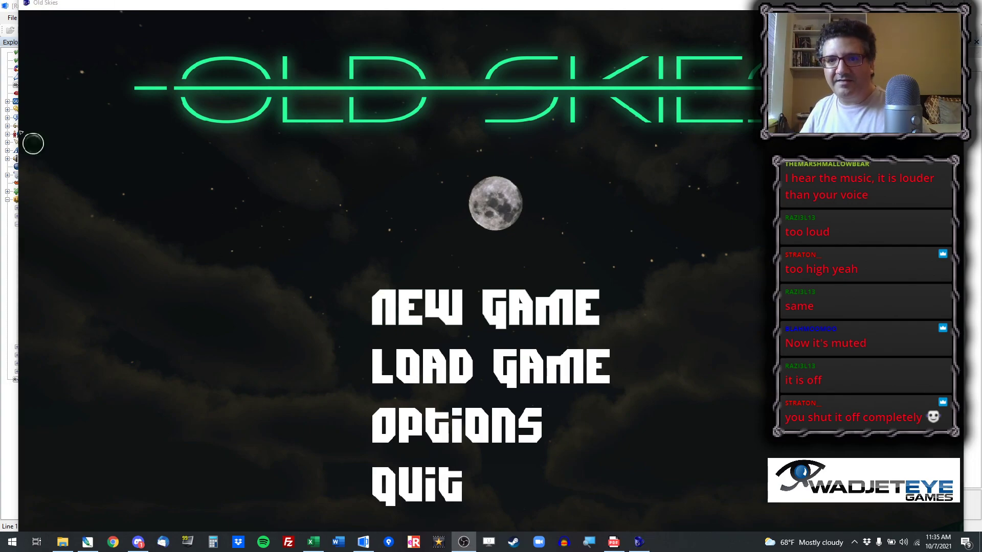
pyautogui.click(337, 199)
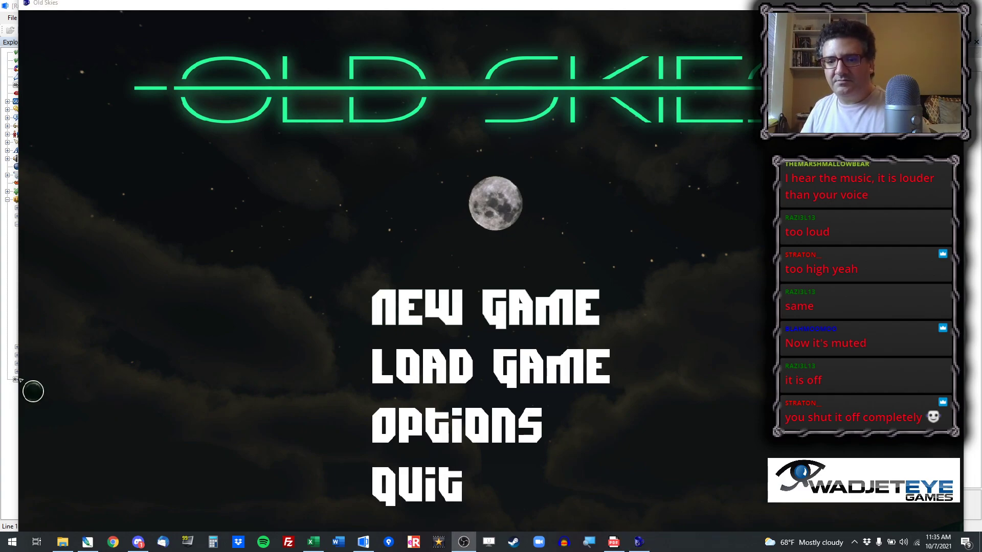
pyautogui.click(291, 253)
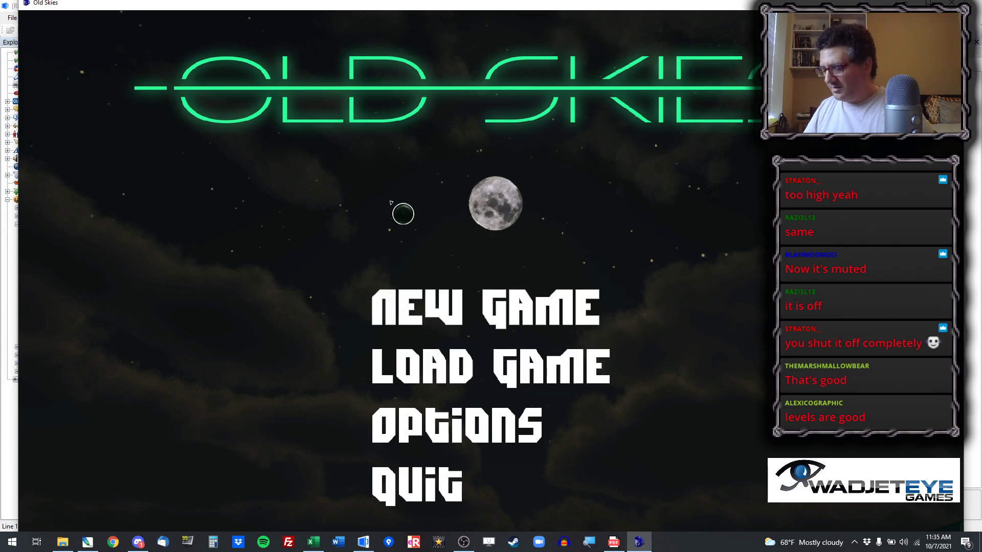
pyautogui.click(363, 542)
pyautogui.click(363, 543)
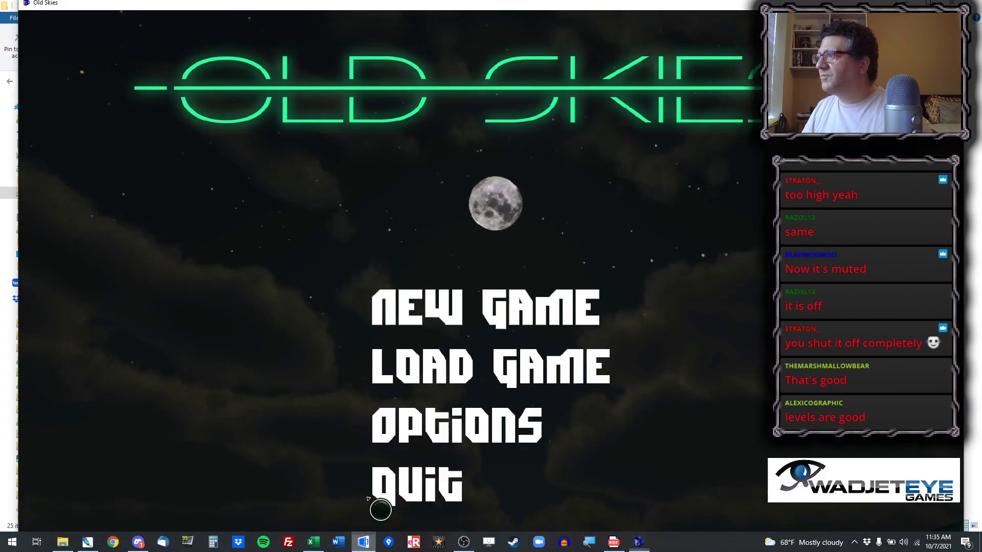
# Step: Choose room 35 in the game's debug room chooser and dismiss the narration about Liz and Art
pyautogui.hotkey('ctrl', 'x')
pyautogui.write('155')
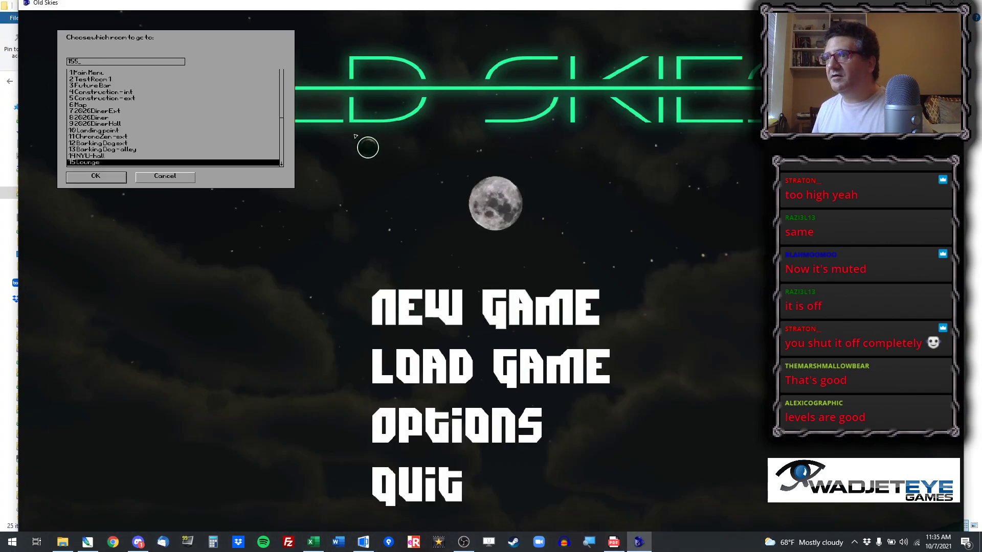
pyautogui.press('BackSpace')
pyautogui.press('BackSpace')
pyautogui.write('3')
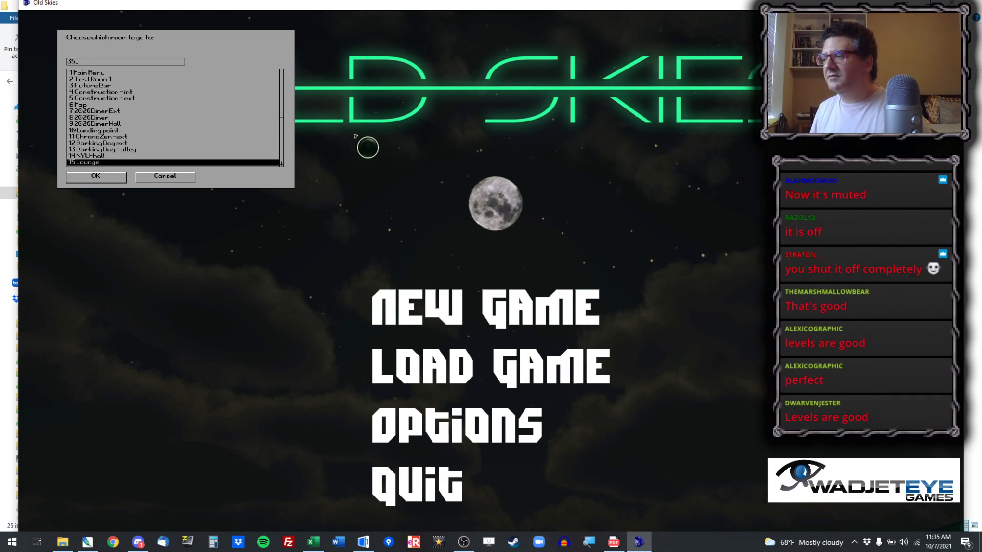
pyautogui.write('5')
pyautogui.press('Return')
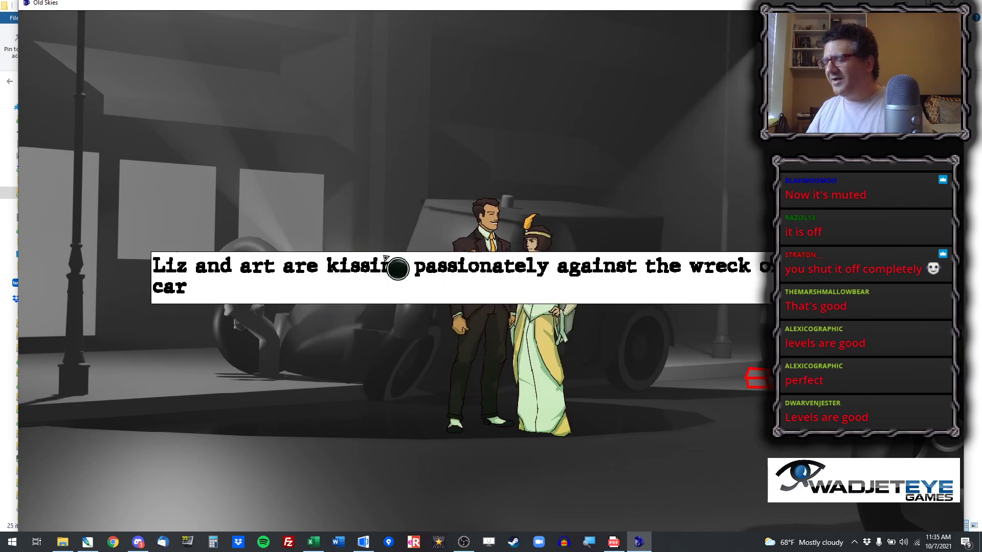
pyautogui.click(386, 257)
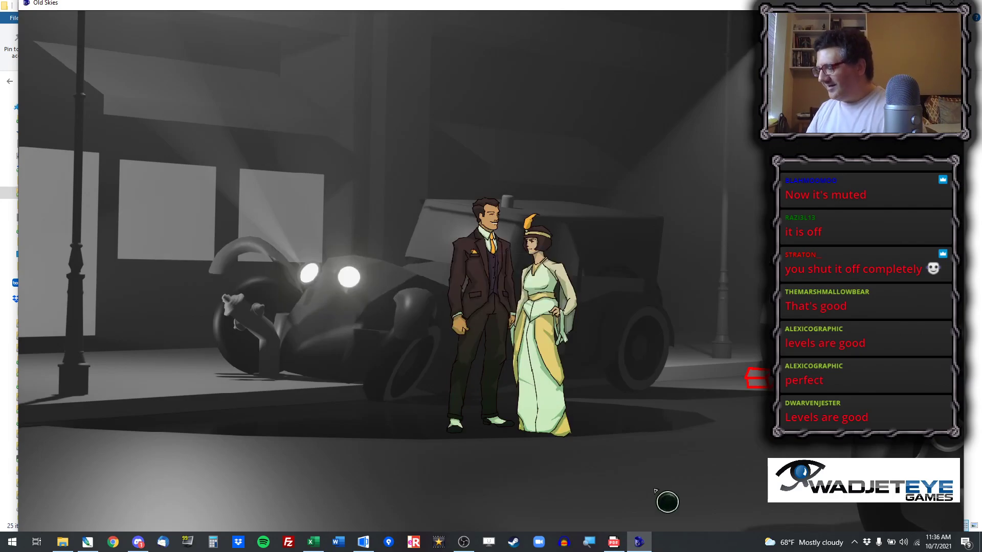
# Step: Restart the game and teleport to room 33 to test the Grant living room entrance
pyautogui.press('F9')
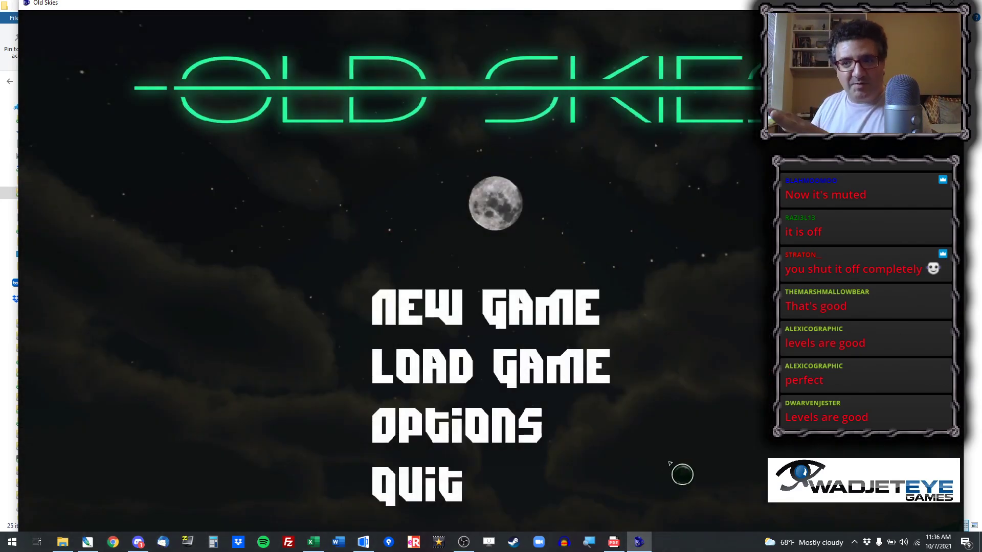
pyautogui.hotkey('ctrl', 'x')
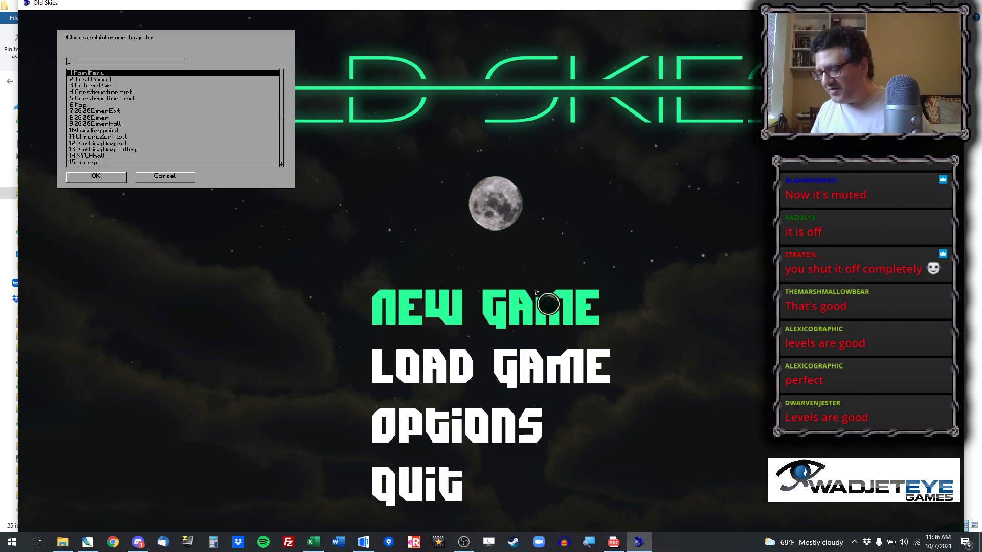
pyautogui.write('3')
pyautogui.press('Return')
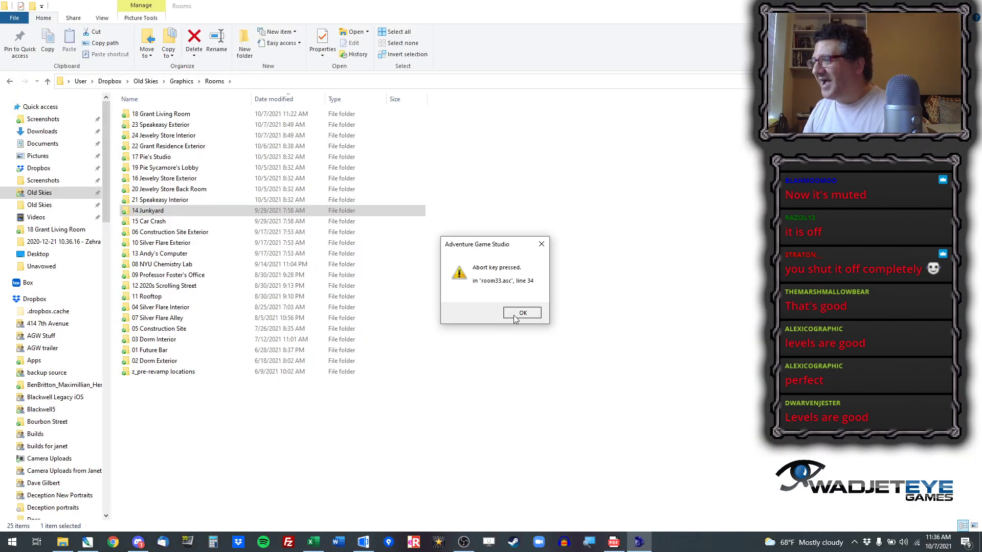
# Step: Dismiss the abort message, return to the AGS Editor, and set streammode to true in the TalkyManager script
pyautogui.click(519, 316)
pyautogui.click(363, 543)
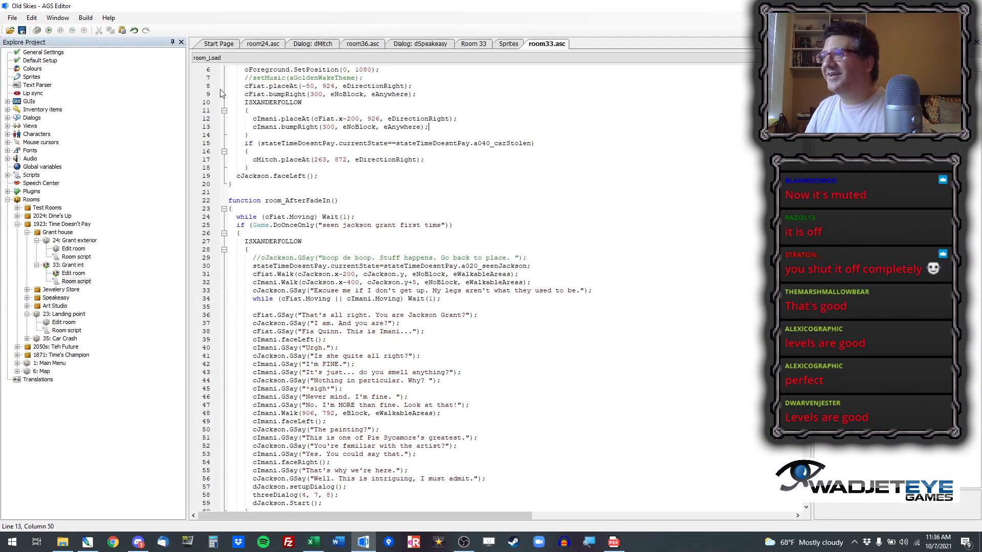
pyautogui.click(8, 175)
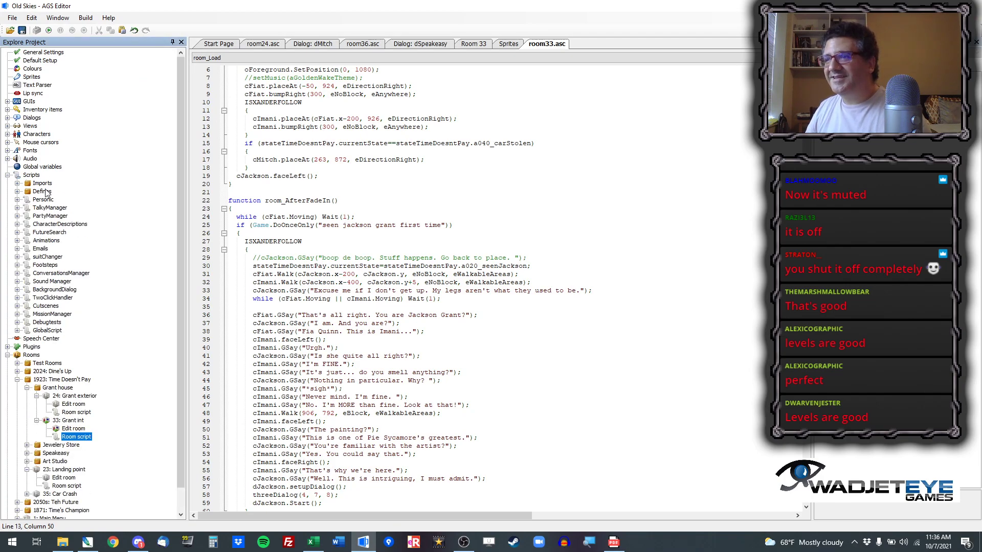
pyautogui.doubleClick(49, 208)
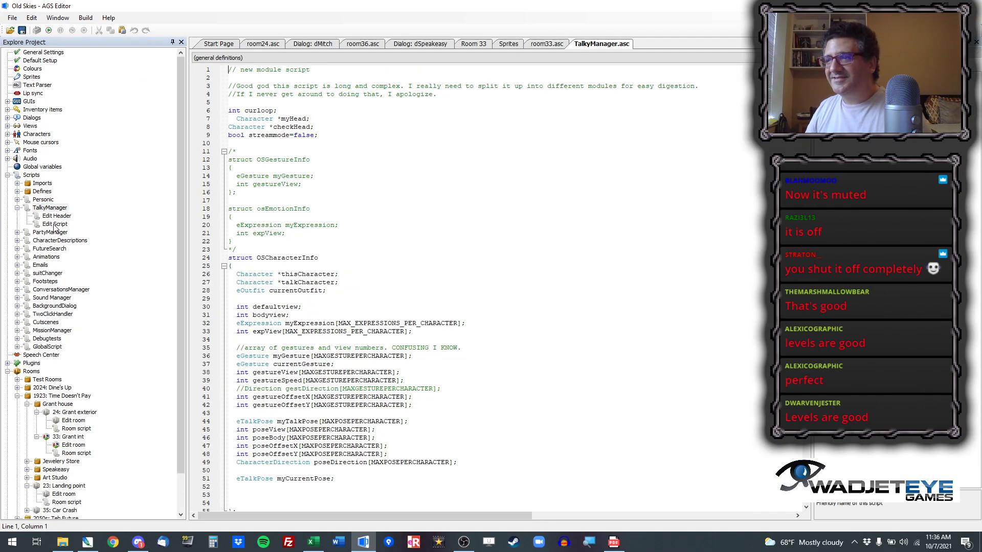
pyautogui.doubleClick(303, 136)
pyautogui.write('true')
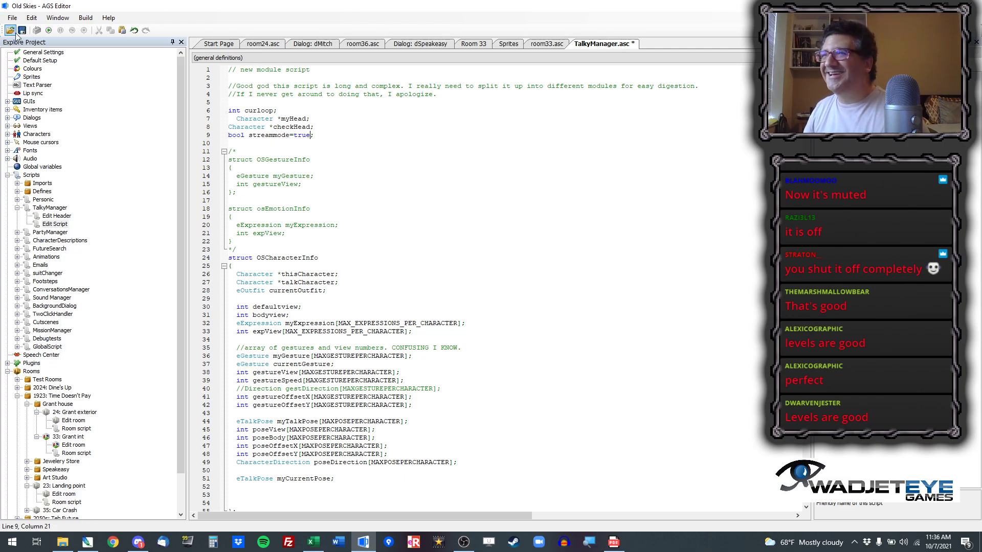
# Step: Run the game and teleport from the main menu to room 33
pyautogui.click(48, 30)
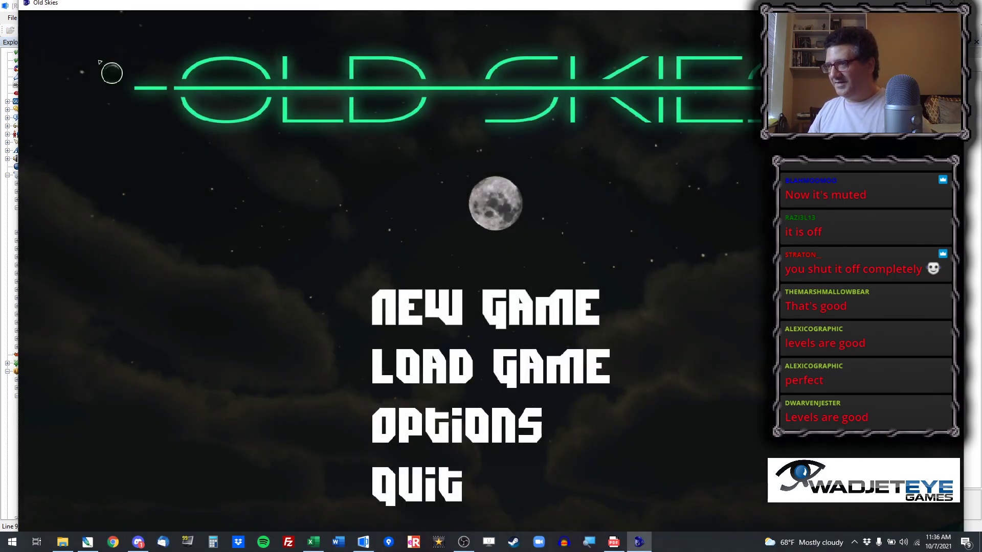
pyautogui.hotkey('ctrl', 'x')
pyautogui.write('30')
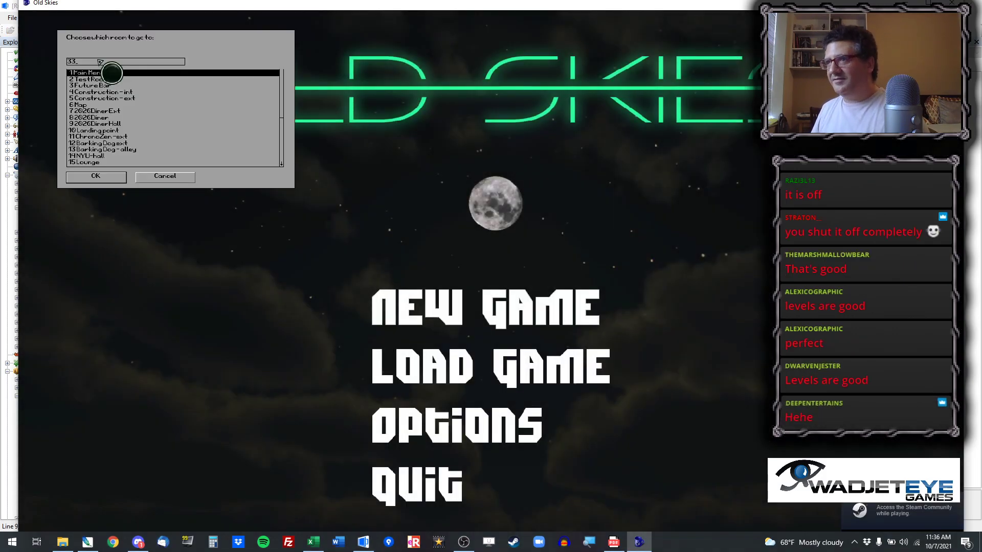
pyautogui.press('Return')
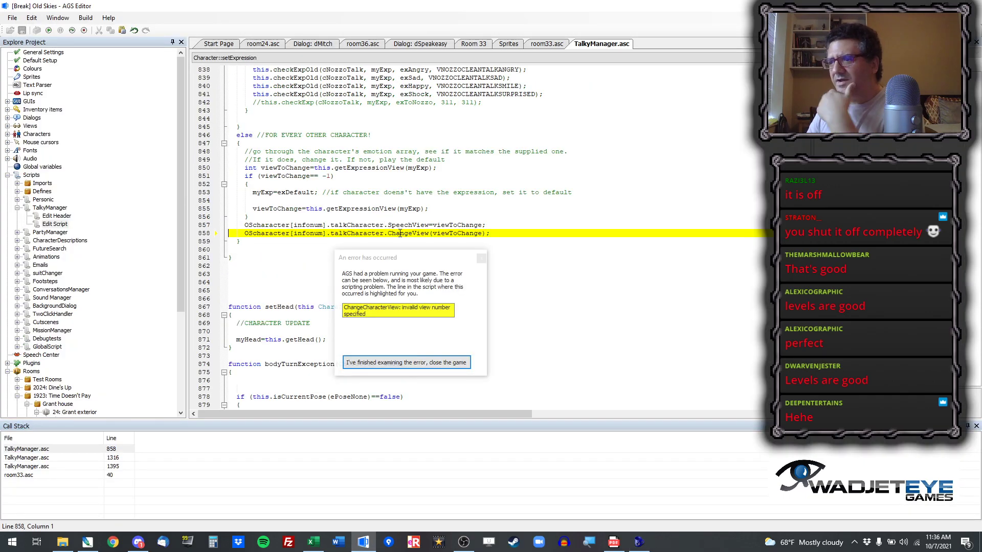
# Step: Inspect the room33.asc line in the call stack that triggered the error, and close the crashed game
pyautogui.click(104, 476)
pyautogui.doubleClick(104, 476)
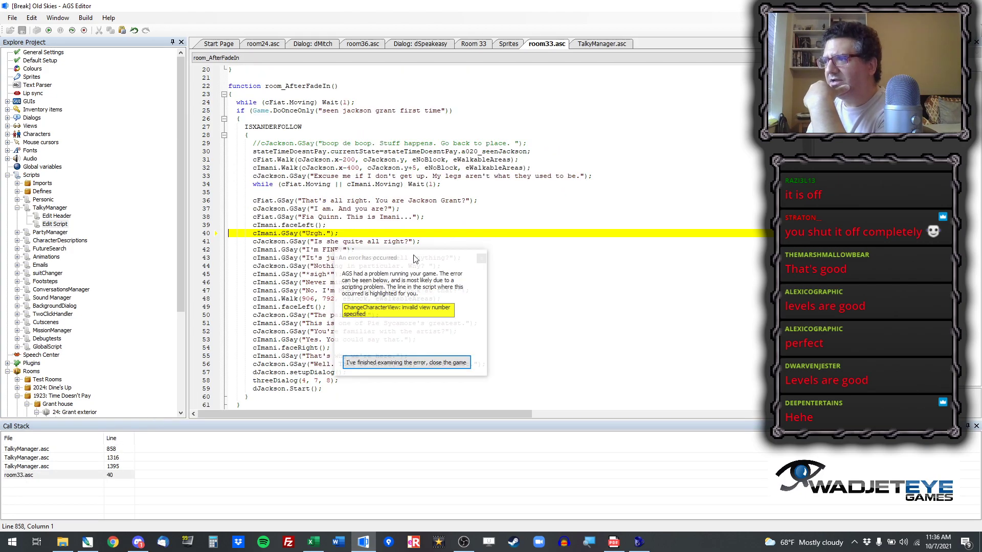
pyautogui.click(481, 258)
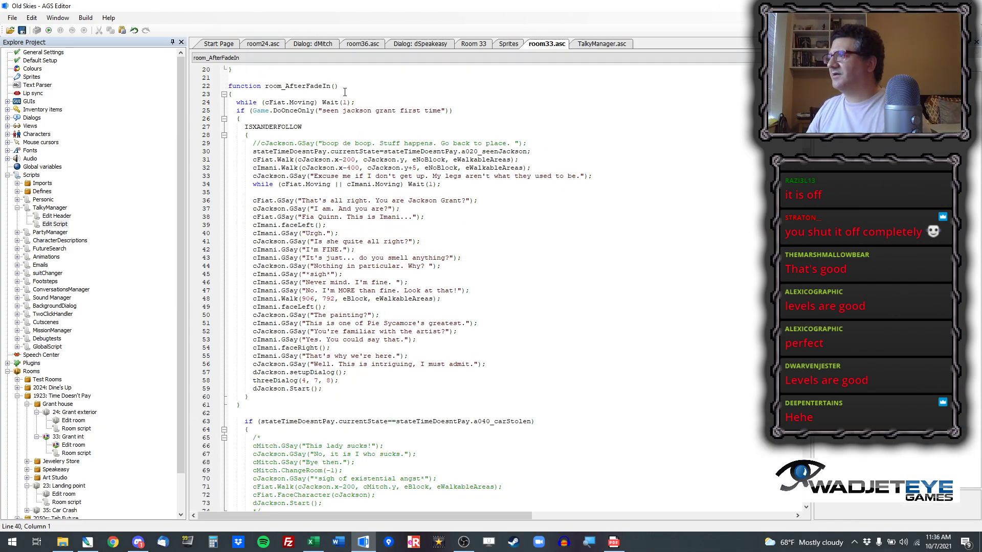
# Step: Add the line raSetChapter(eChapTimeDoesntPay); after cFiat's bumpRight call in room 33's room_Load function
pyautogui.scroll(6, 460, 287)
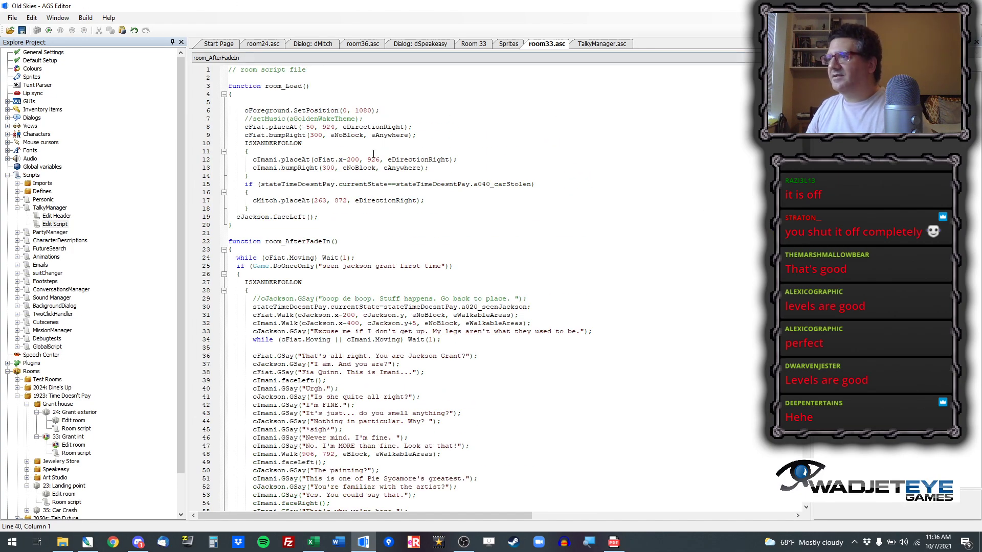
pyautogui.click(421, 137)
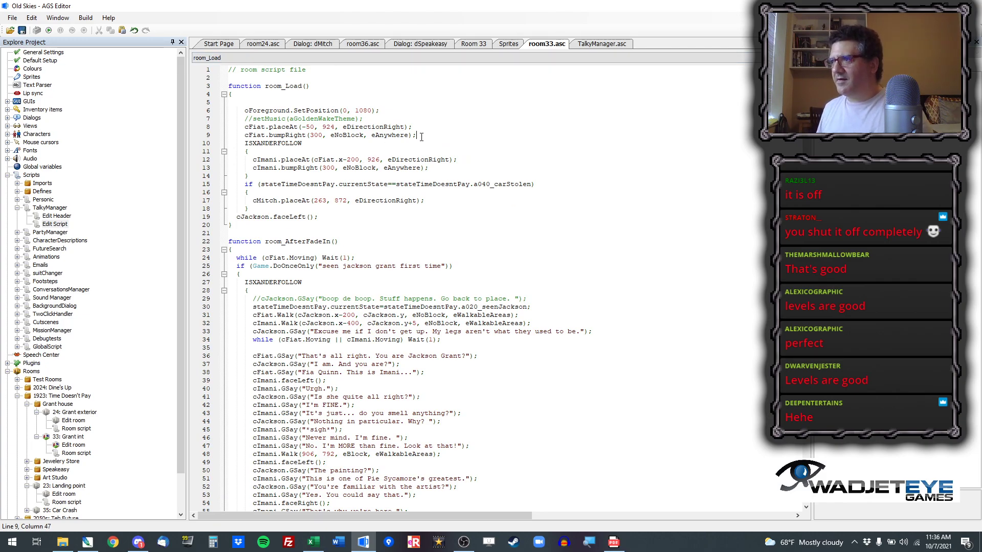
pyautogui.press('Return')
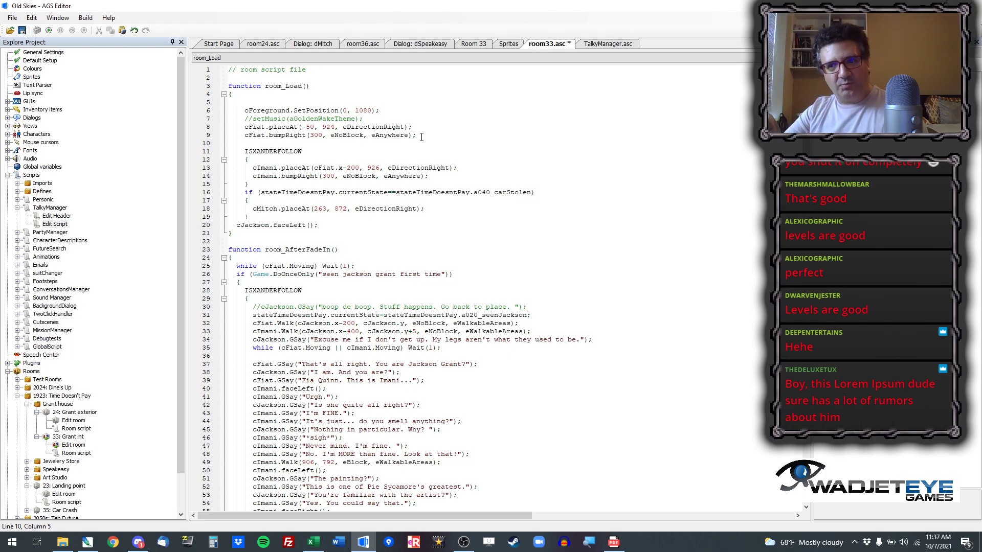
pyautogui.write('ra')
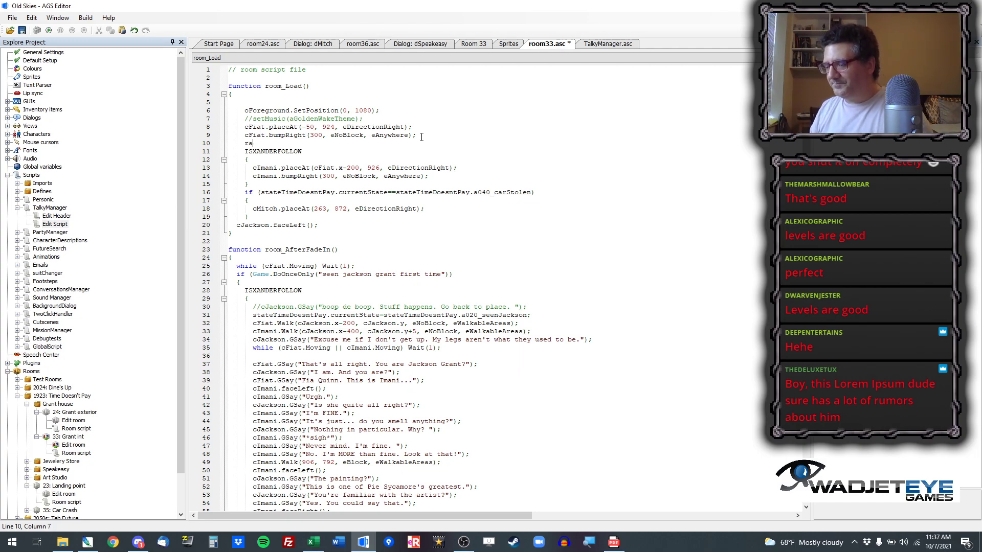
pyautogui.write('chchar')
pyautogui.hotkey('shift', 'Home')
pyautogui.press('BackSpace')
pyautogui.write('rach')
pyautogui.press('BackSpace')
pyautogui.press('BackSpace')
pyautogui.write('SetChapter')
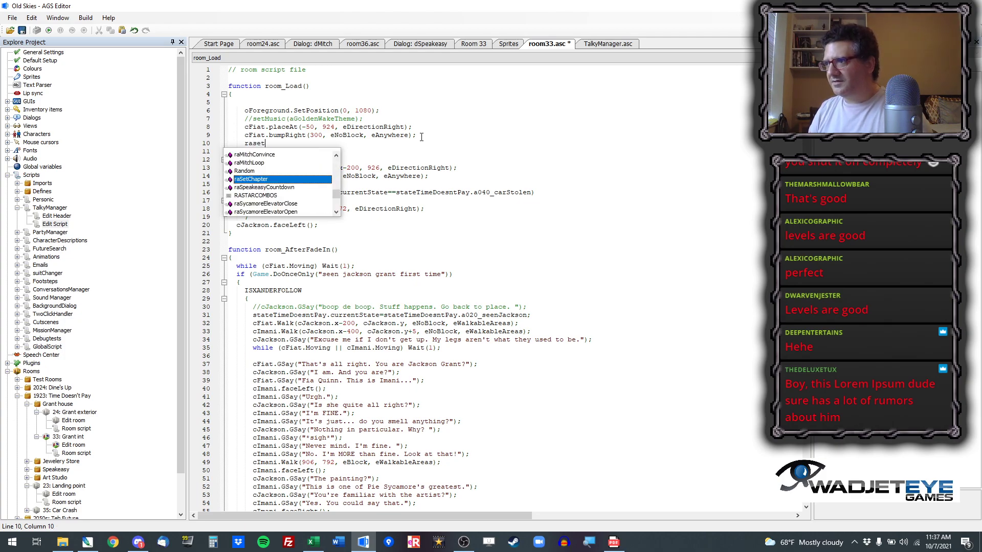
pyautogui.write('(')
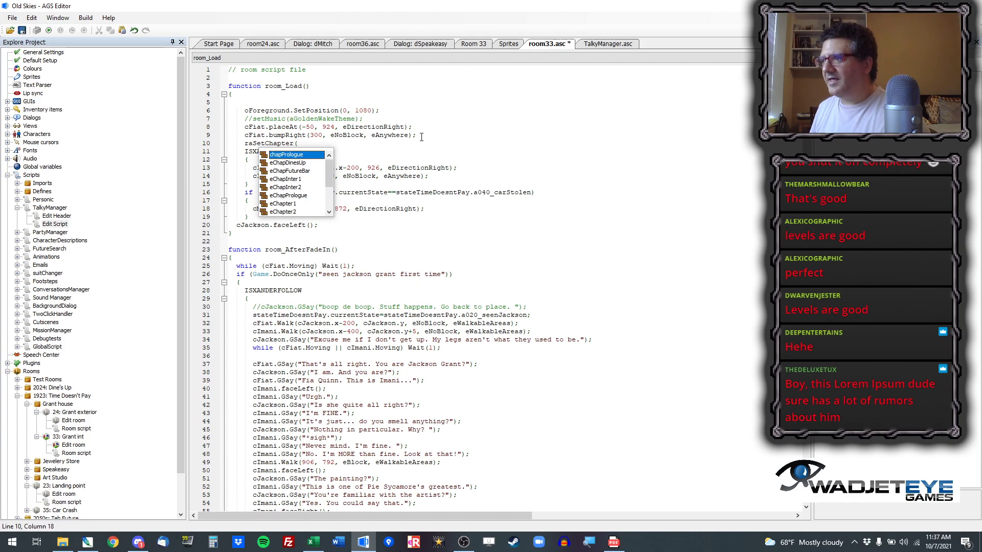
pyautogui.write('eChapTimeDoesntPay);')
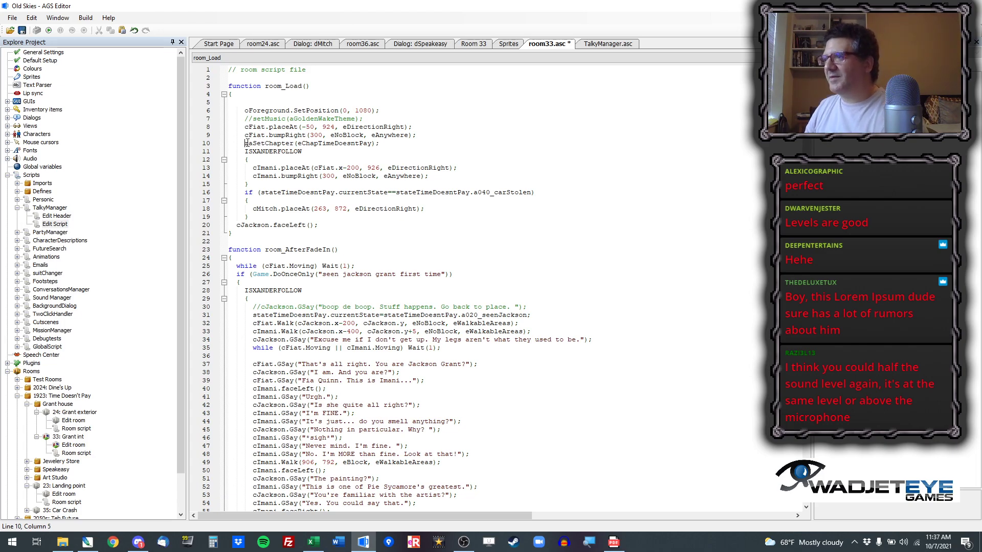
# Step: Replace the raSetChapter line with the condition if (player.PreviousRoom==rIntro)
pyautogui.moveTo(379, 144); pyautogui.dragTo(249, 143)
pyautogui.press('Delete')
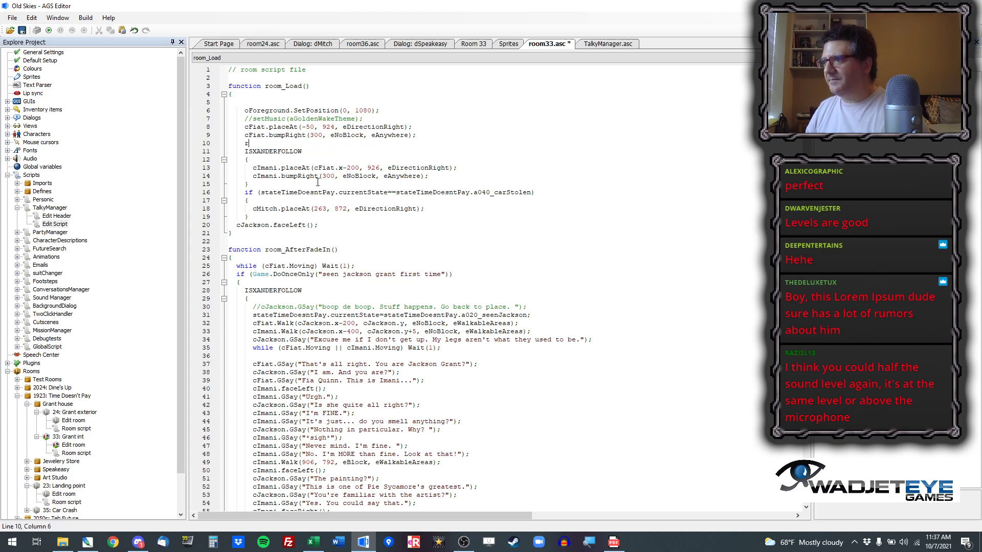
pyautogui.hotkey('ctrl', 'z')
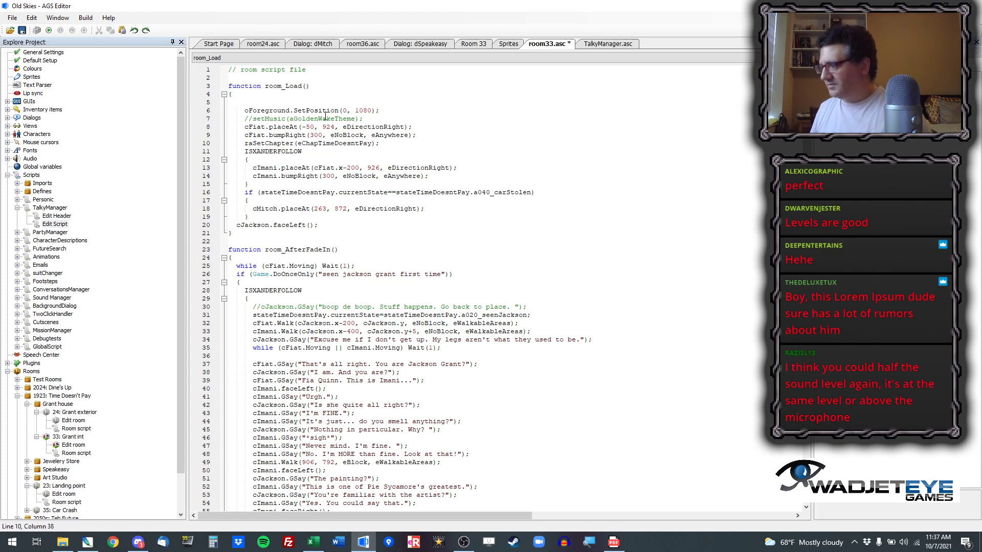
pyautogui.hotkey('shift', 'Home')
pyautogui.press('Delete')
pyautogui.write('if (player.PreviousRoom==rIntro)')
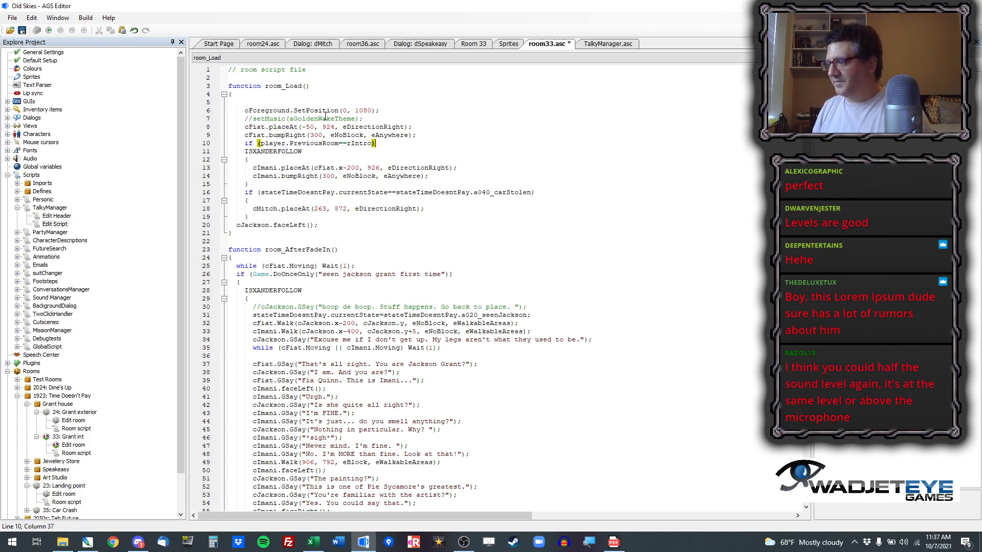
# Step: Give the PreviousRoom condition a braced block containing the indented call raSetChapter(eChapTimeDoesntPay);
pyautogui.press('Return')
pyautogui.write('{')
pyautogui.press('Return')
pyautogui.press('Return')
pyautogui.write('}')
pyautogui.press('Home')
pyautogui.hotkey('ctrl', 'v')
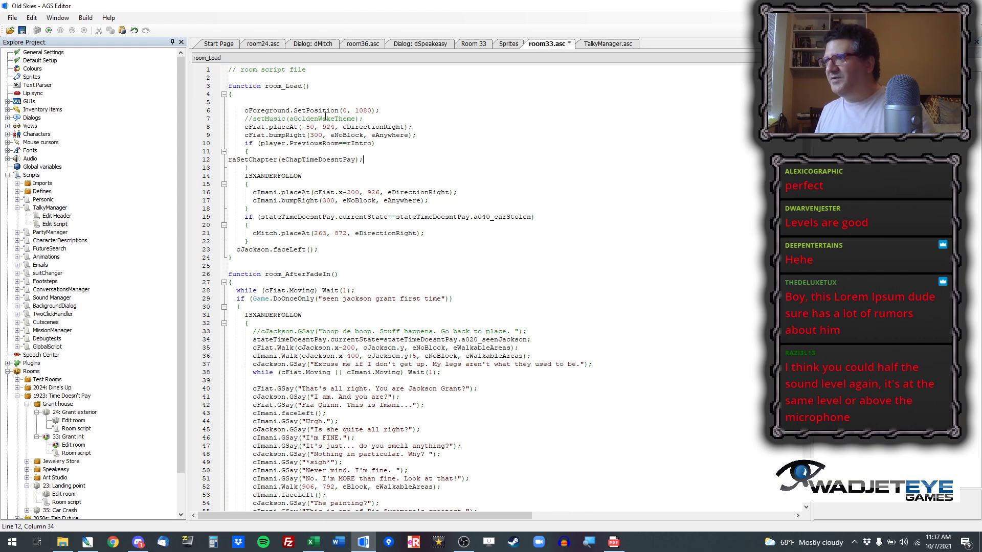
pyautogui.press('Home')
pyautogui.press('Tab')
pyautogui.press('Tab')
pyautogui.press('Tab')
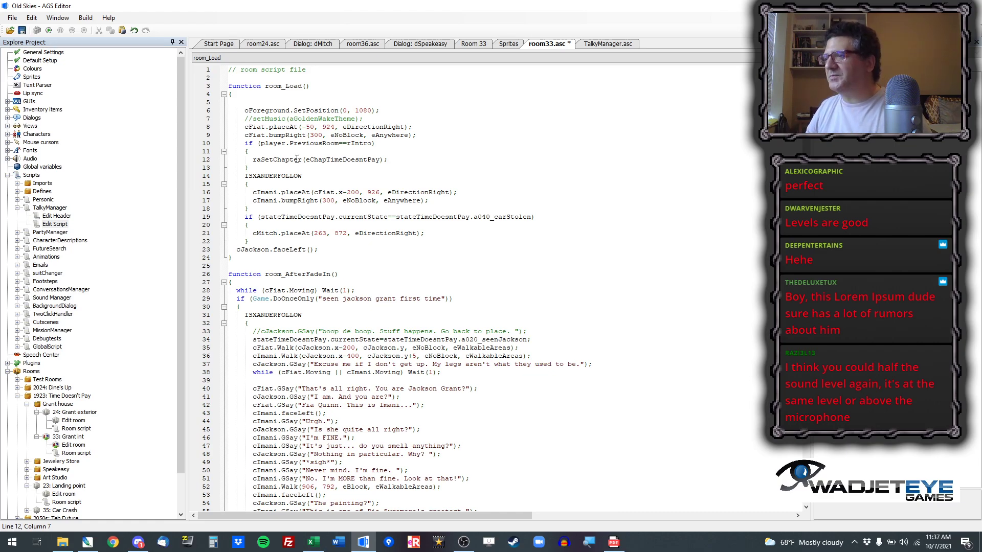
# Step: Review the new PreviousRoom condition and the chapter call inside it
pyautogui.tripleClick(318, 143)
pyautogui.click(328, 145)
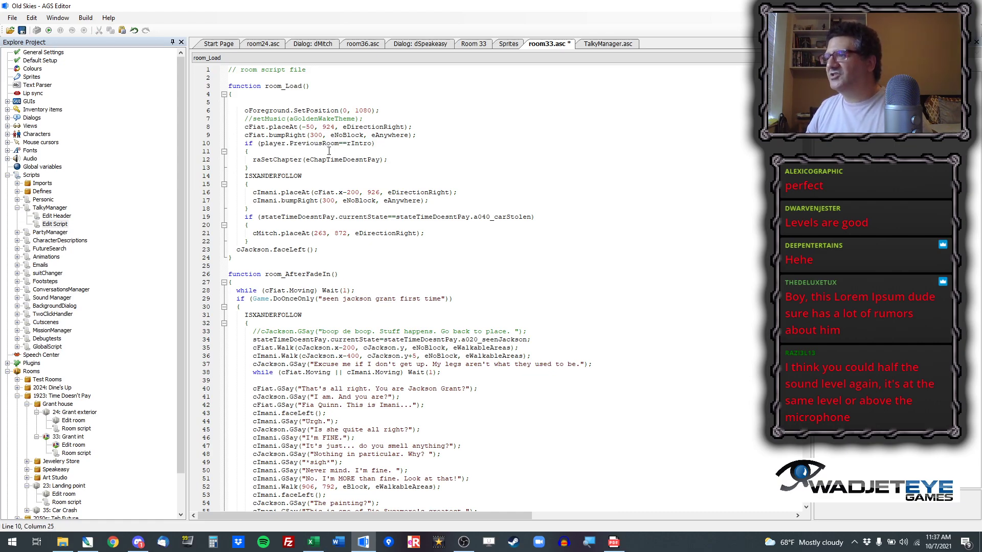
pyautogui.tripleClick(281, 159)
pyautogui.click(282, 159)
pyautogui.tripleClick(281, 159)
pyautogui.click(287, 152)
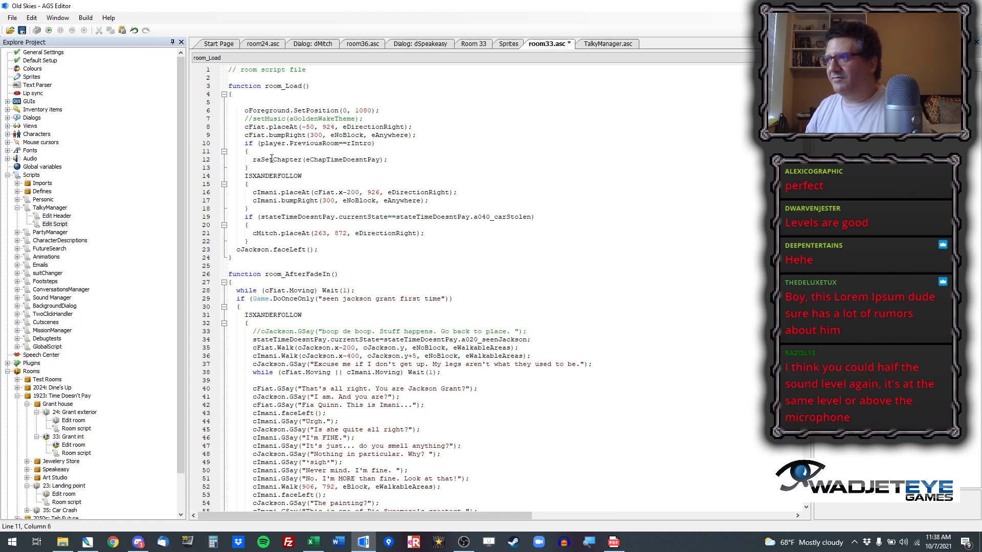
pyautogui.moveTo(245, 154); pyautogui.dragTo(368, 165)
pyautogui.click(361, 145)
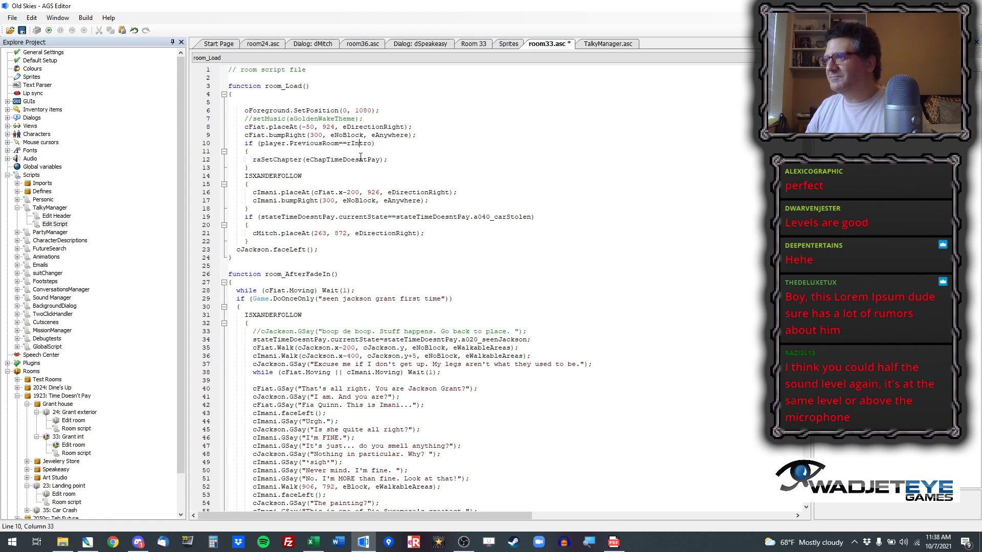
# Step: Launch the game again with the edited room script and go to room 33 through the debug room chooser
pyautogui.press('F5')
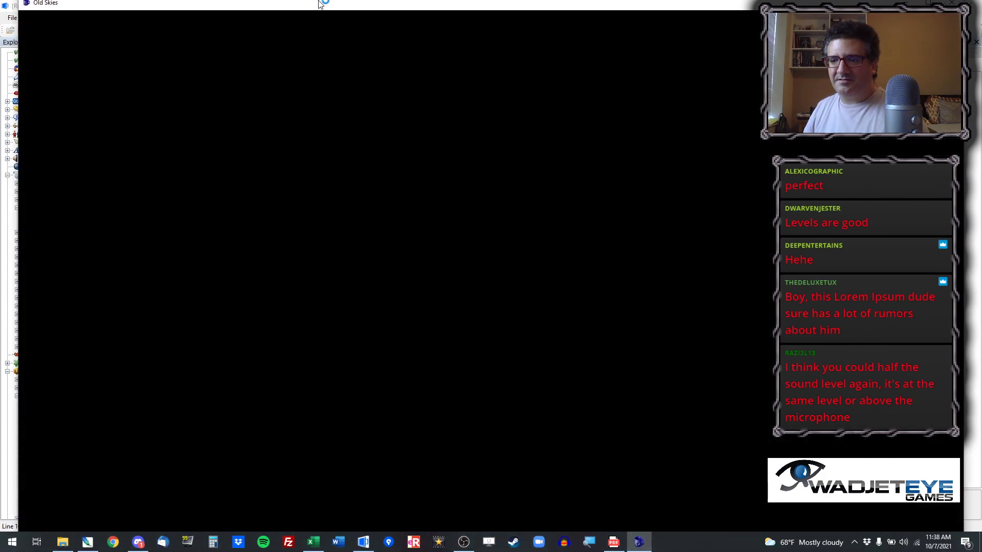
pyautogui.hotkey('ctrl', 'x')
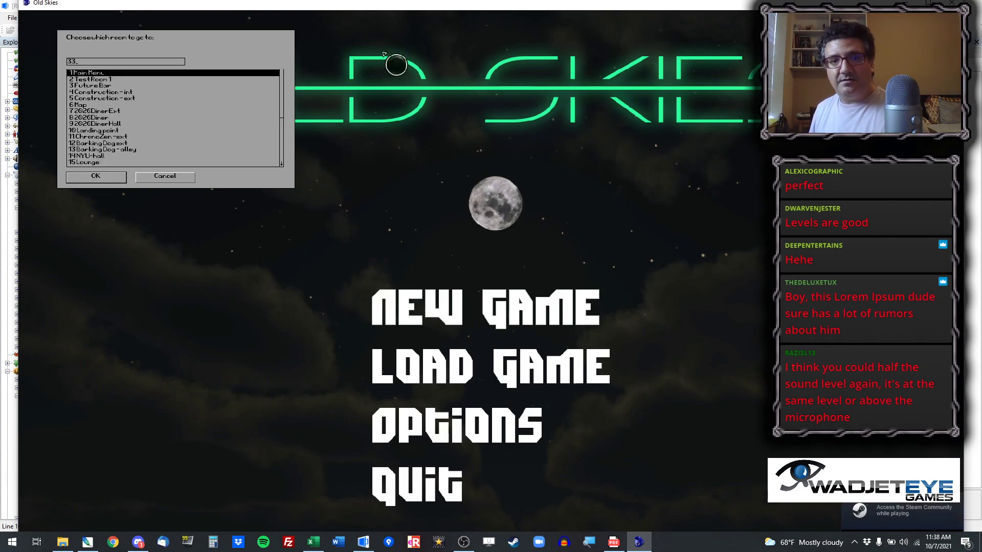
pyautogui.press('Return')
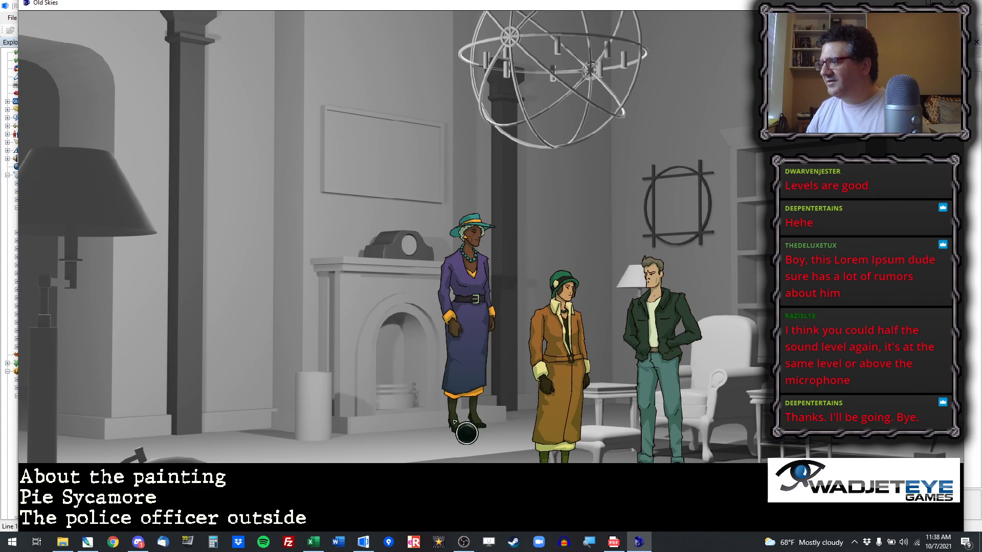
# Step: Test the conversation with Jackson, starting with the painting topic, and dismiss the narration about him sniffing himself
pyautogui.click(156, 478)
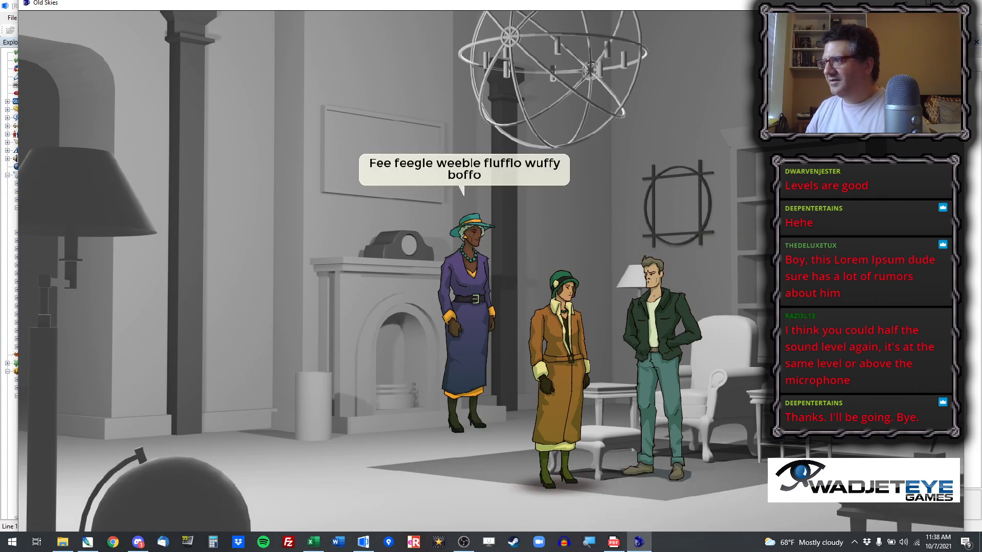
pyautogui.click(237, 498)
pyautogui.click(225, 497)
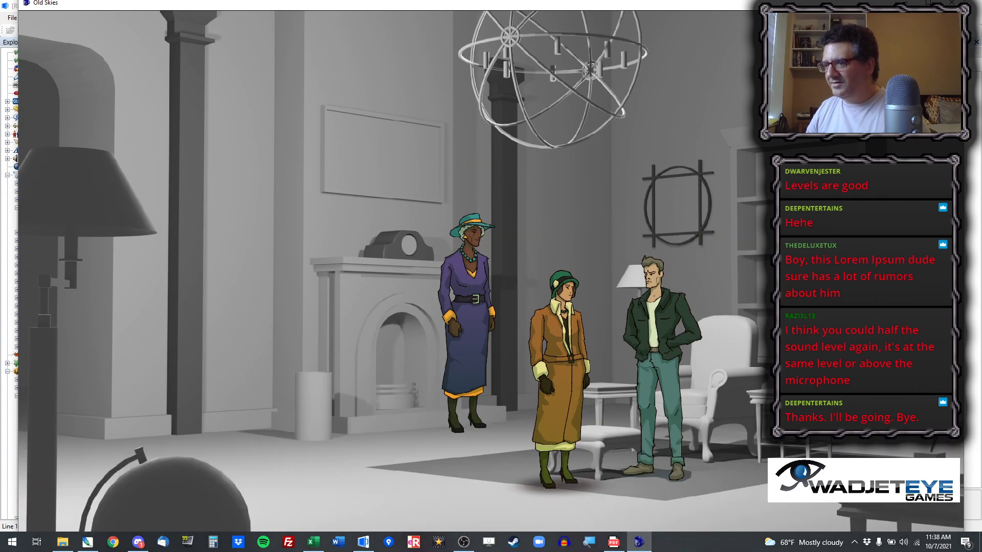
pyautogui.click(159, 523)
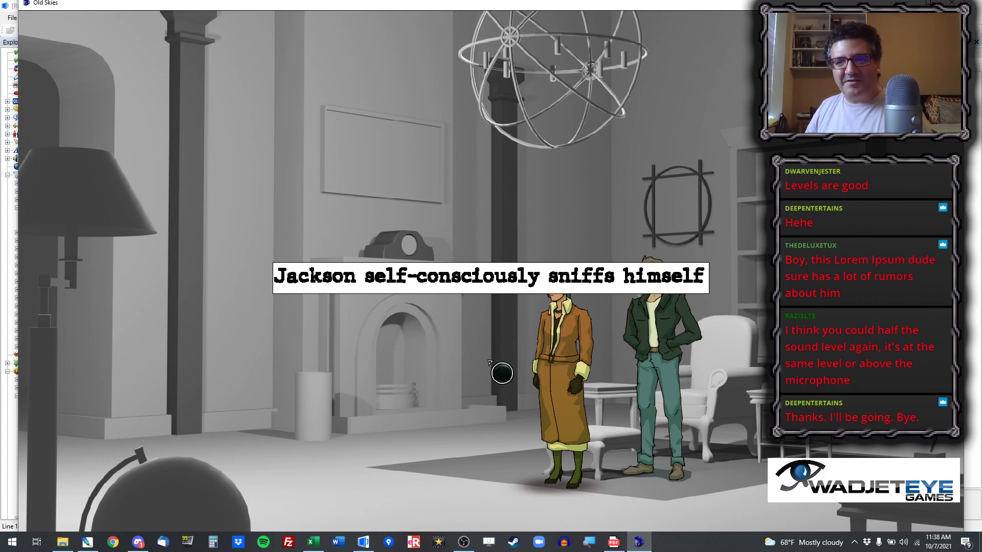
pyautogui.click(487, 387)
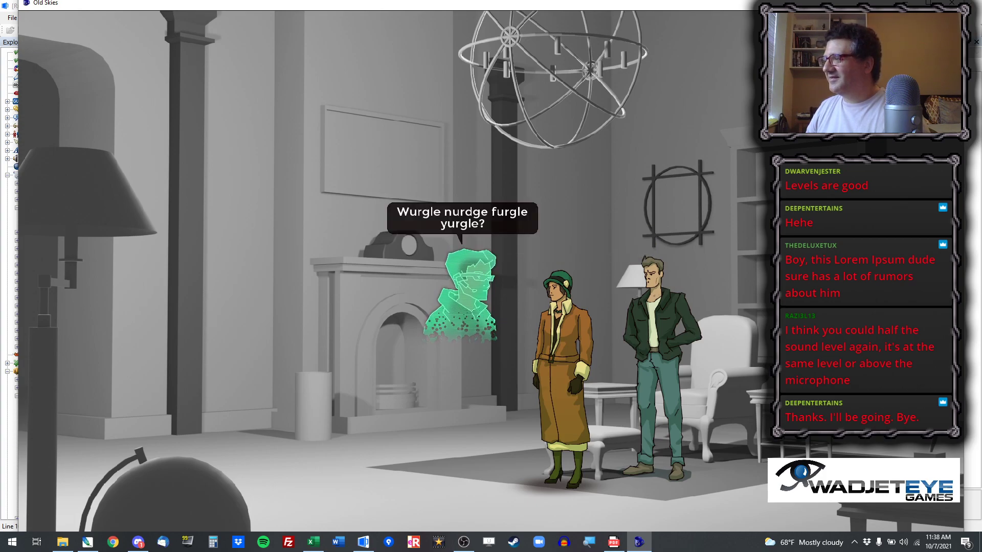
# Step: Walk Fia around the Grant living room to test its walkable area, and leave for the house exterior
pyautogui.click(368, 480)
pyautogui.click(488, 497)
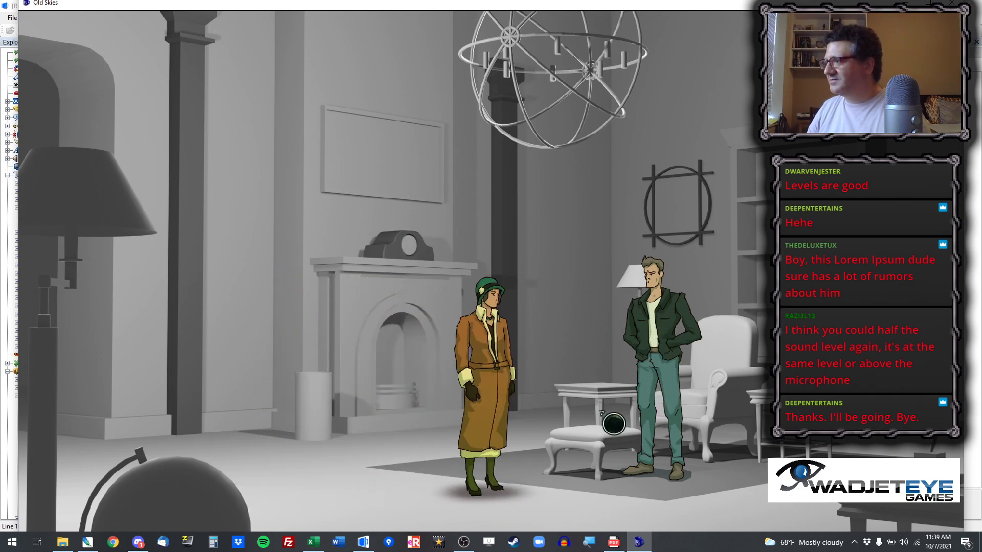
pyautogui.click(456, 187)
pyautogui.click(295, 482)
pyautogui.click(141, 499)
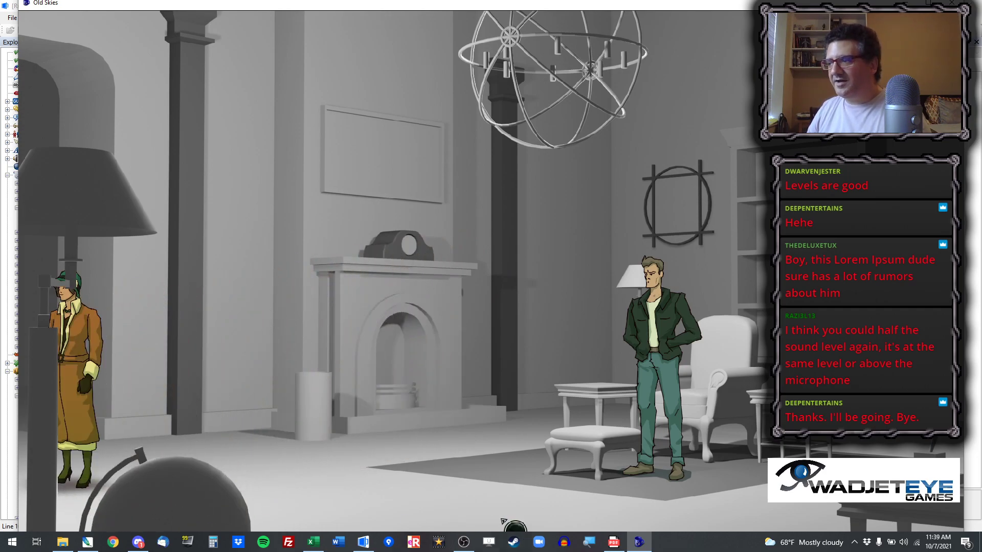
pyautogui.click(860, 504)
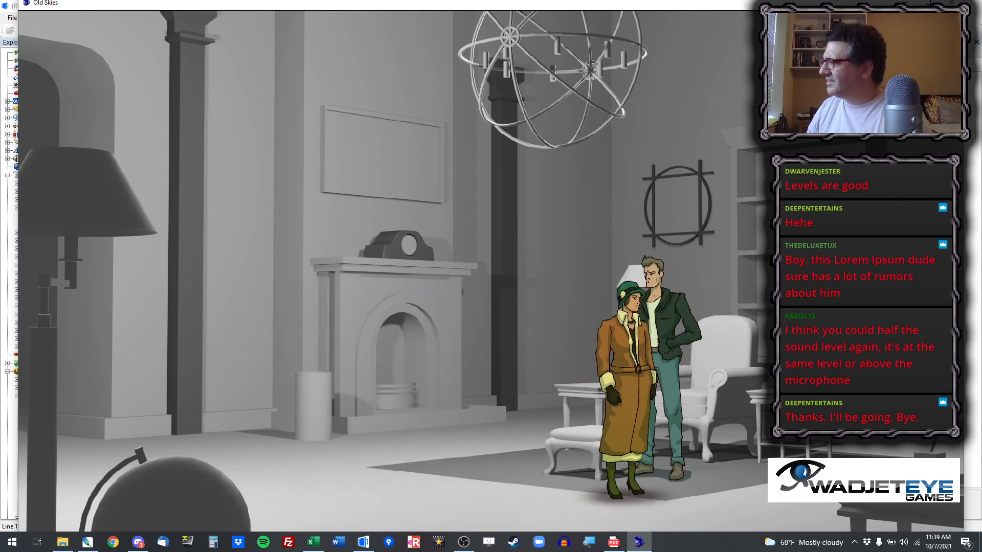
pyautogui.click(340, 493)
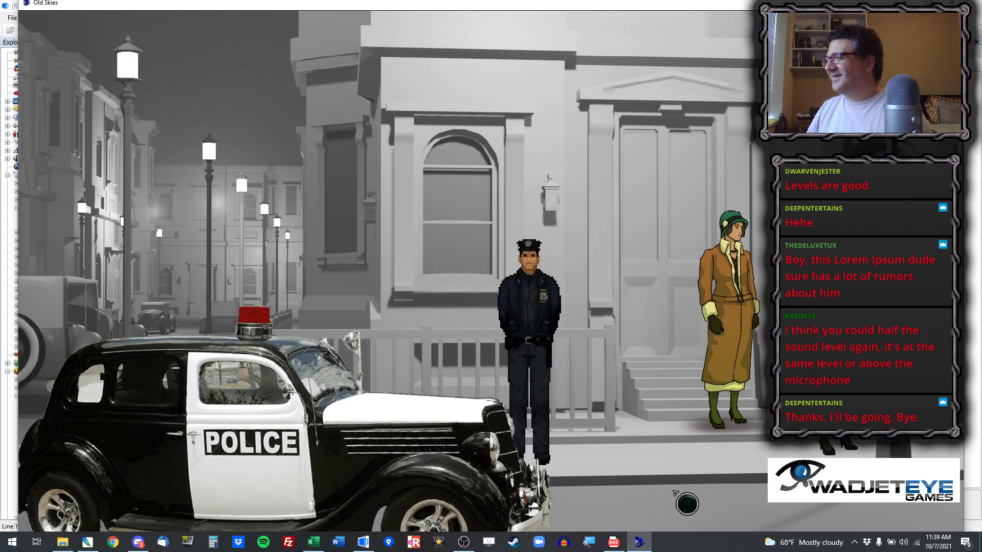
# Step: Walk Fia around the Grant house exterior, try interacting with the policeman, and quit the game
pyautogui.click(683, 498)
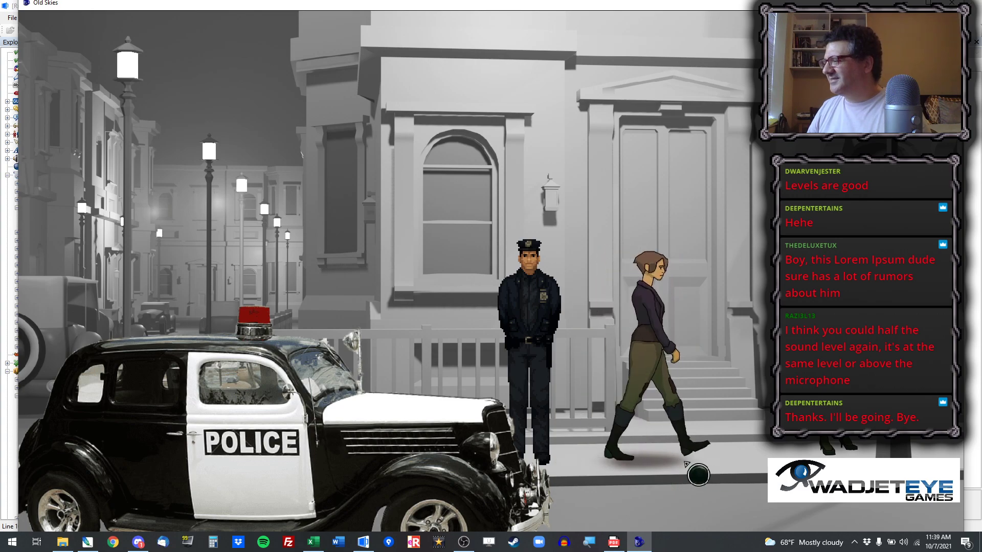
pyautogui.click(551, 367)
pyautogui.click(536, 356)
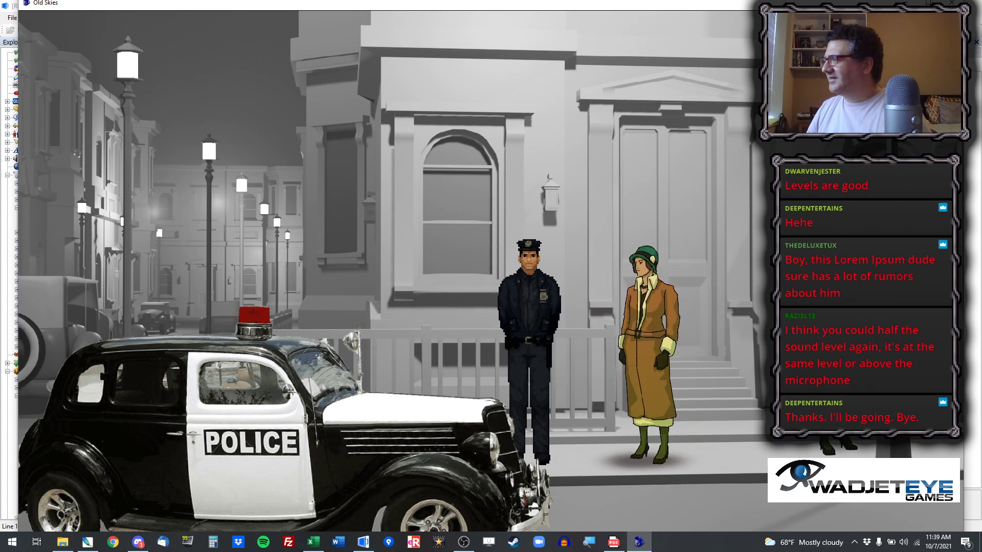
pyautogui.click(711, 465)
pyautogui.click(634, 455)
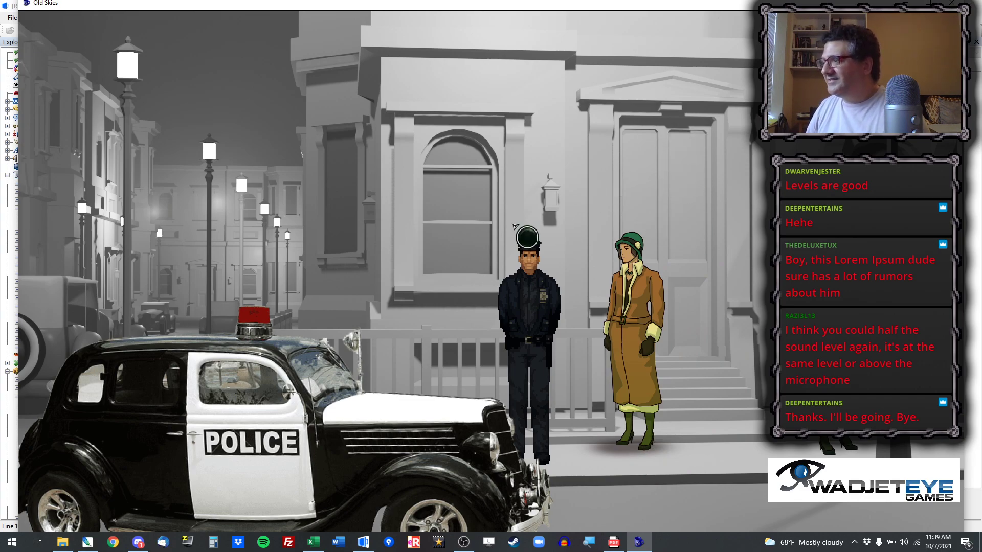
pyautogui.hotkey('alt', 'x')
pyautogui.click(512, 310)
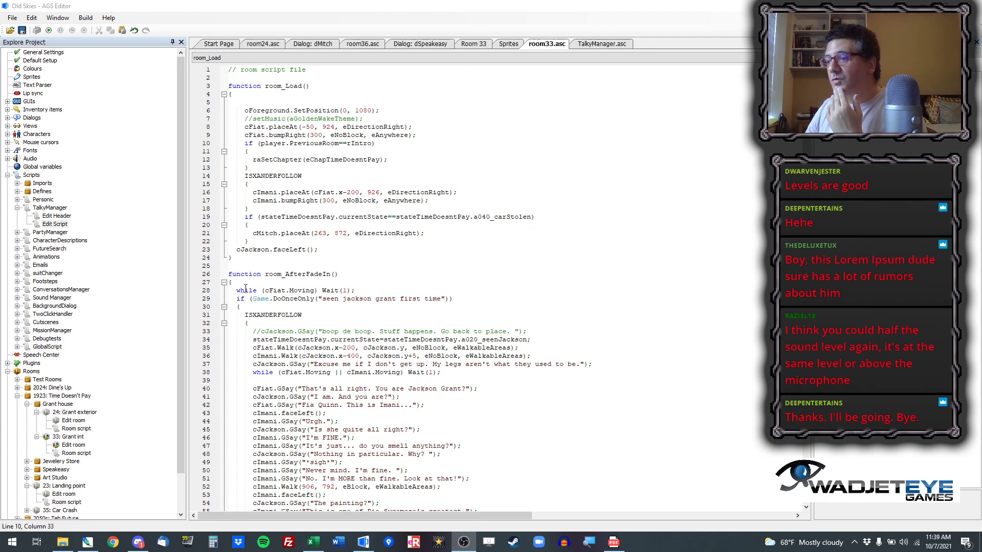
# Step: Open room 31, the jewelery store exterior, for editing from the 1923 rooms
pyautogui.click(36, 412)
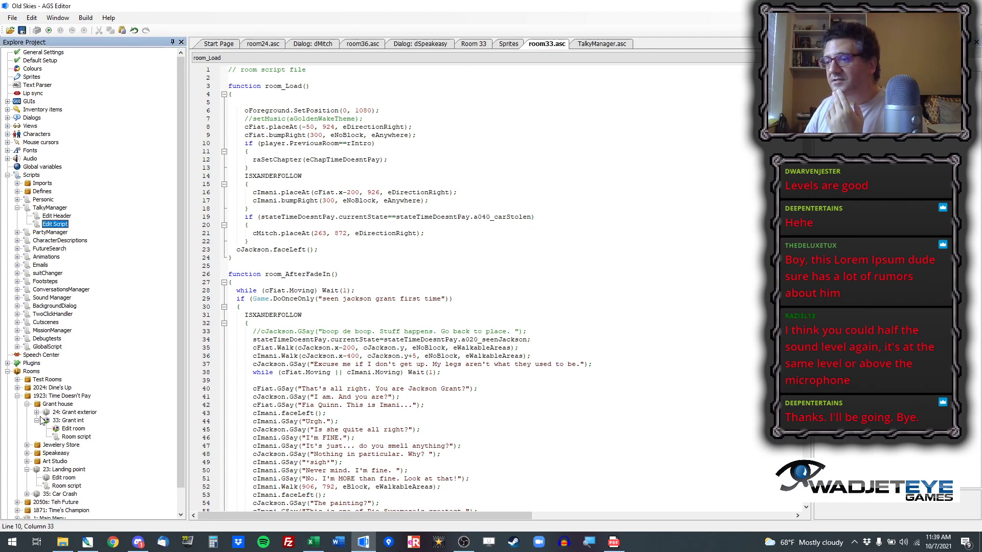
pyautogui.click(37, 421)
pyautogui.click(27, 430)
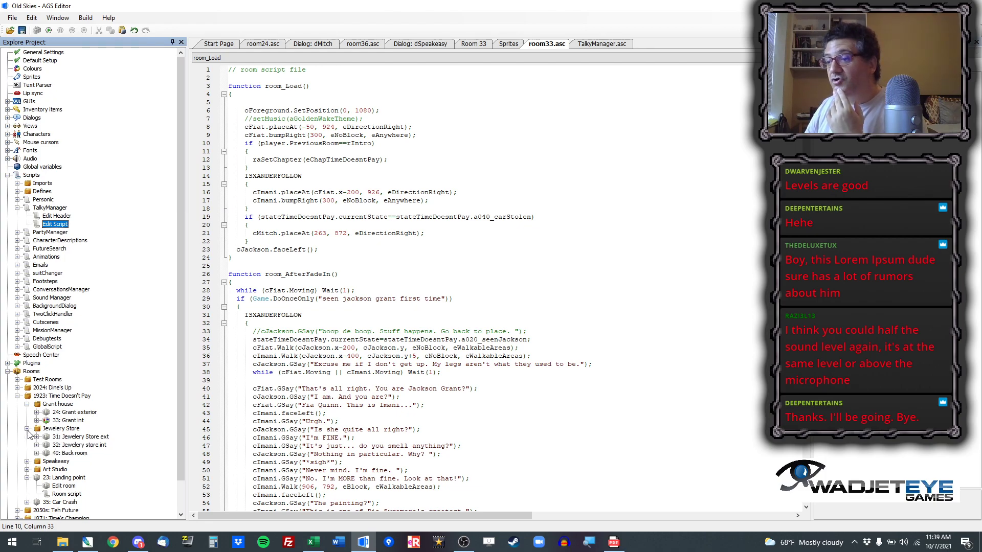
pyautogui.doubleClick(81, 438)
pyautogui.doubleClick(74, 445)
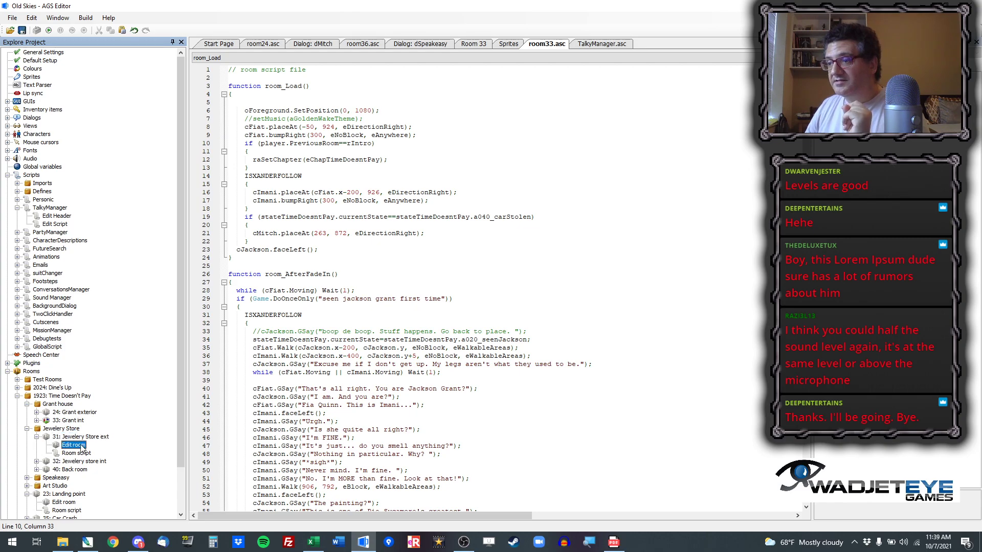
pyautogui.scroll(-2, 409, 381)
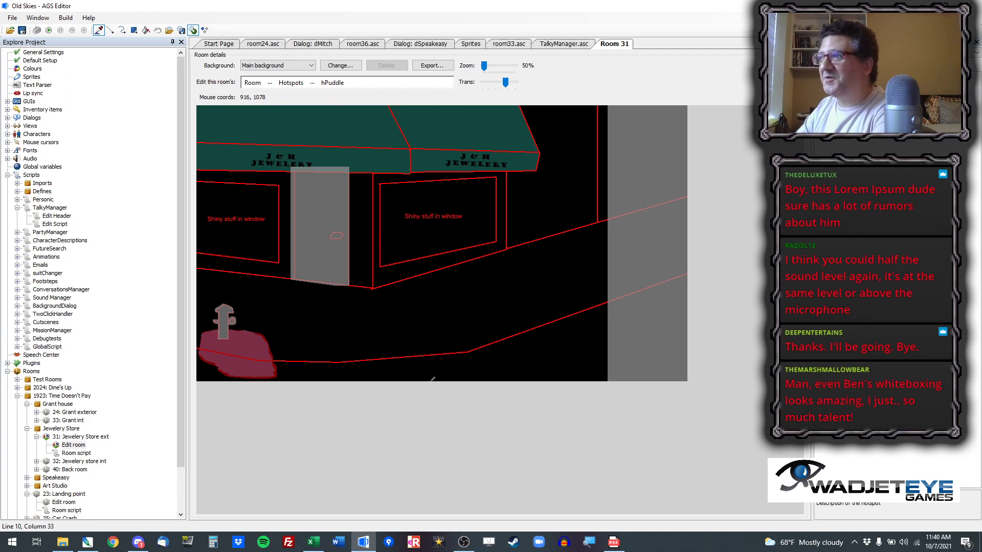
# Step: Replace room 31's main background with Base.png from the 16 Jewelry Store Exterior folder
pyautogui.click(341, 66)
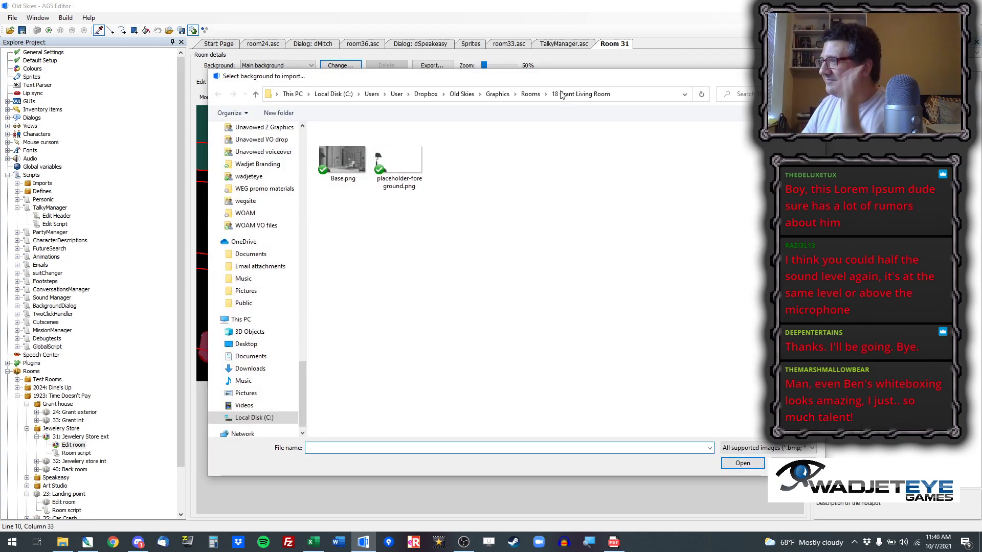
pyautogui.click(527, 97)
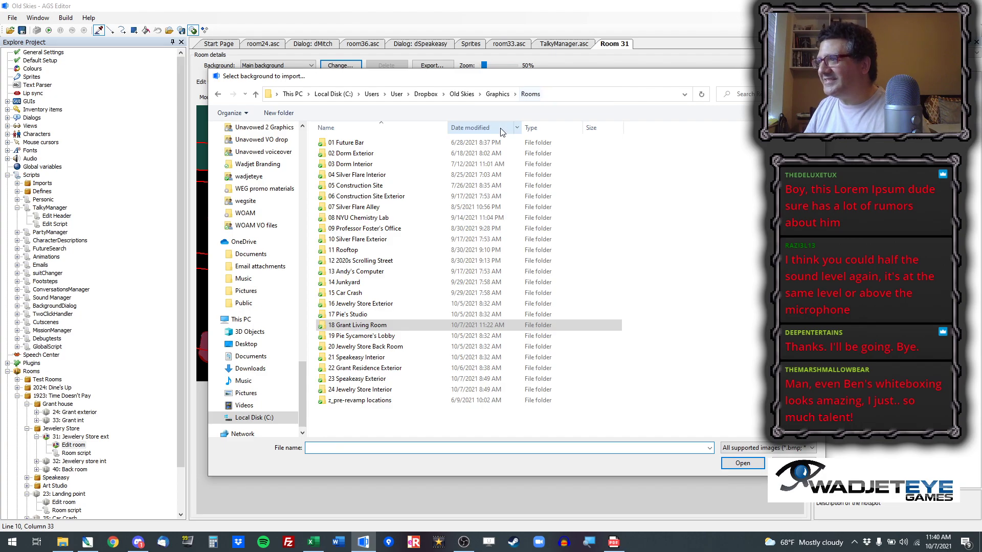
pyautogui.doubleClick(376, 304)
pyautogui.doubleClick(340, 153)
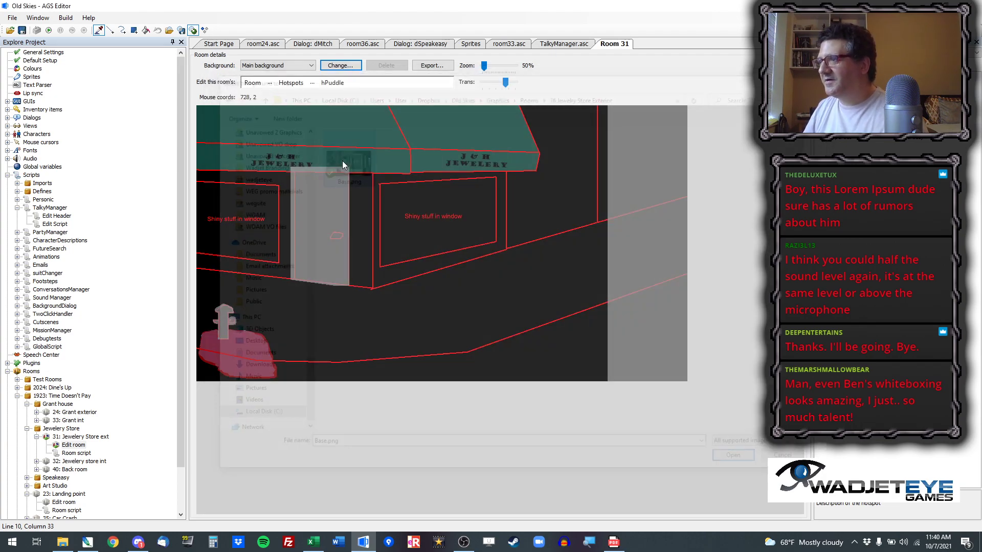
pyautogui.scroll(-2, 468, 264)
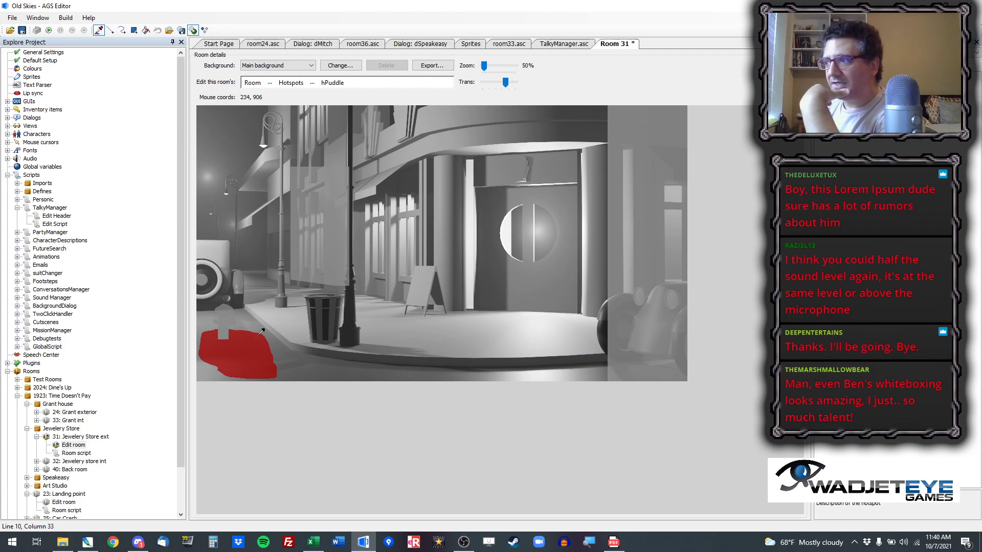
# Step: Switch from room 31's hotspots to its walkable areas and erase the old walkable area 1
pyautogui.click(339, 217)
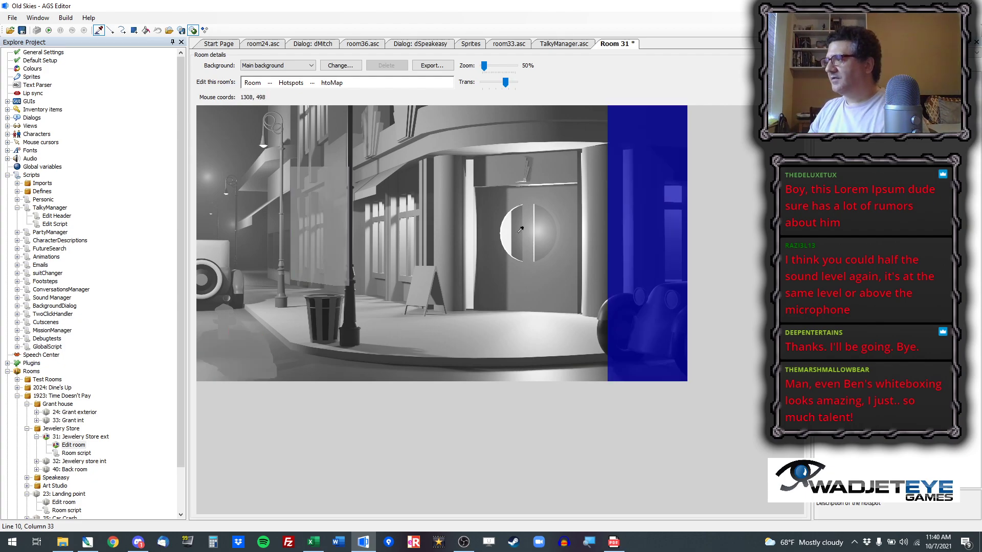
pyautogui.click(270, 83)
pyautogui.click(304, 163)
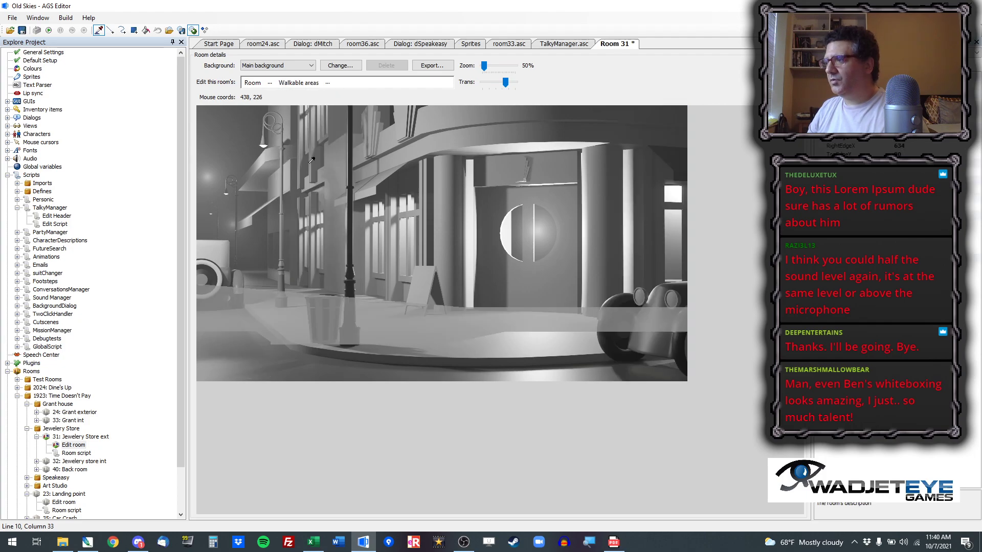
pyautogui.click(409, 332)
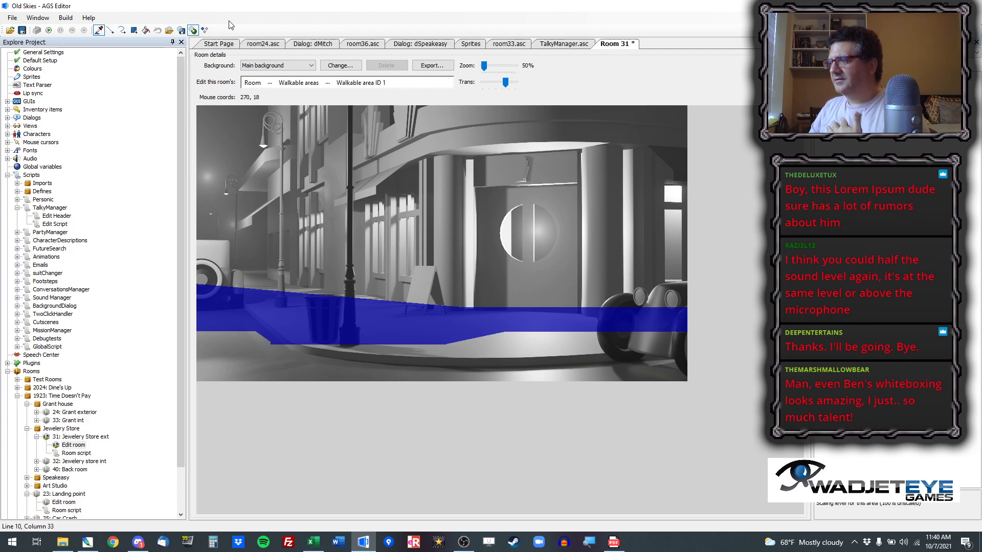
pyautogui.click(145, 31)
pyautogui.click(312, 302)
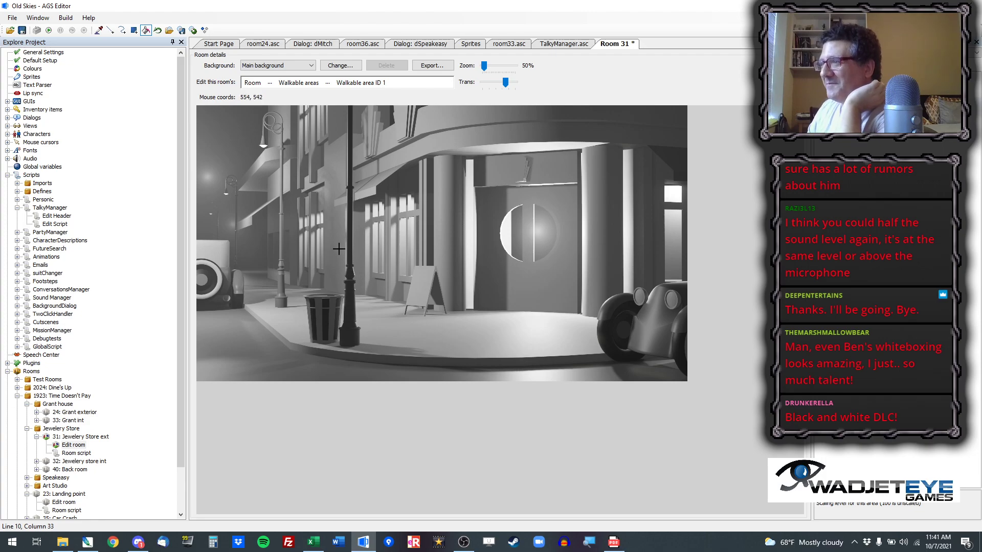
# Step: Draw walkable area 1 as a band along the sidewalk to the car, with a raised block before the store door
pyautogui.click(133, 31)
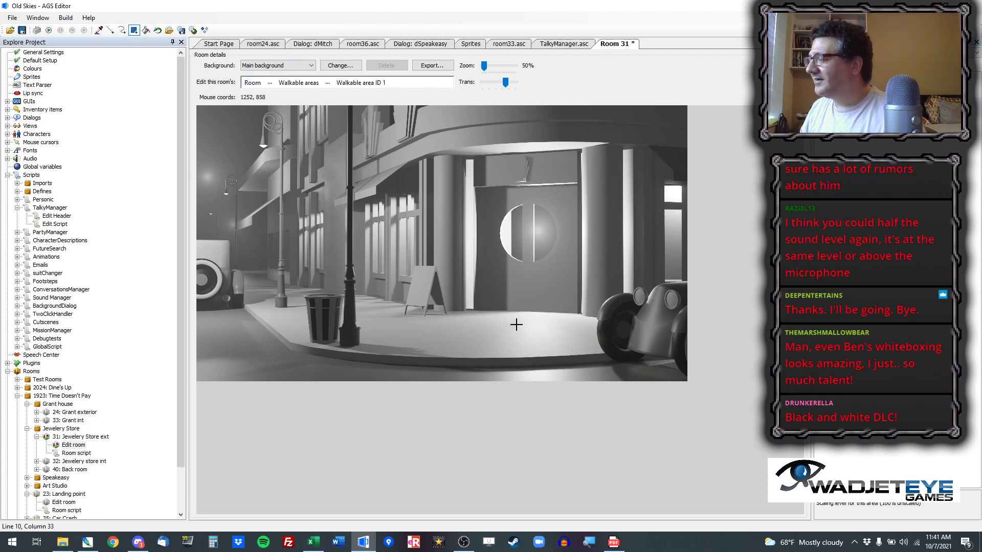
pyautogui.moveTo(534, 330); pyautogui.dragTo(715, 340)
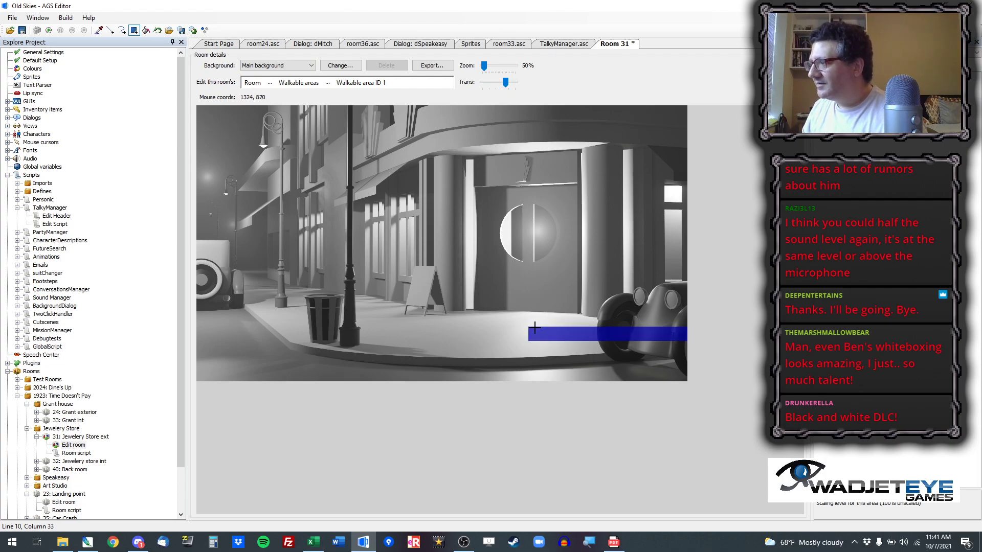
pyautogui.moveTo(535, 327); pyautogui.dragTo(371, 341)
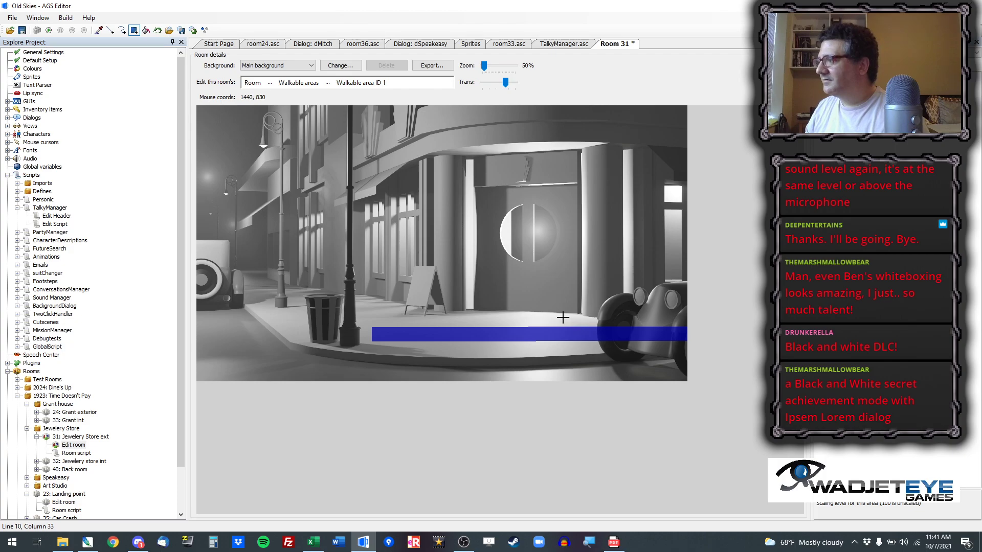
pyautogui.moveTo(563, 318); pyautogui.dragTo(482, 333)
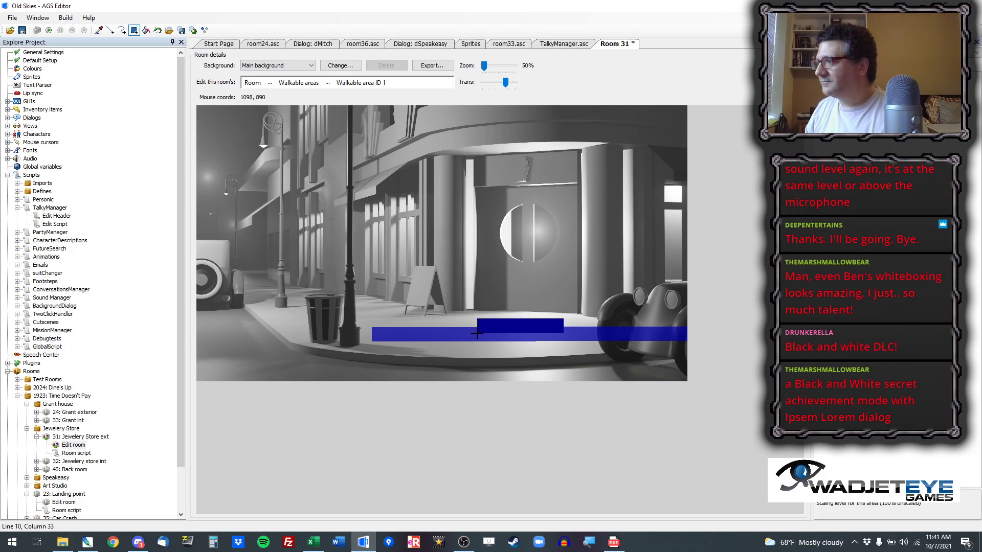
pyautogui.moveTo(475, 334); pyautogui.dragTo(475, 333)
# Step: Draw sloping lines from both upper corners of the raised block down to the walkable band
pyautogui.click(110, 31)
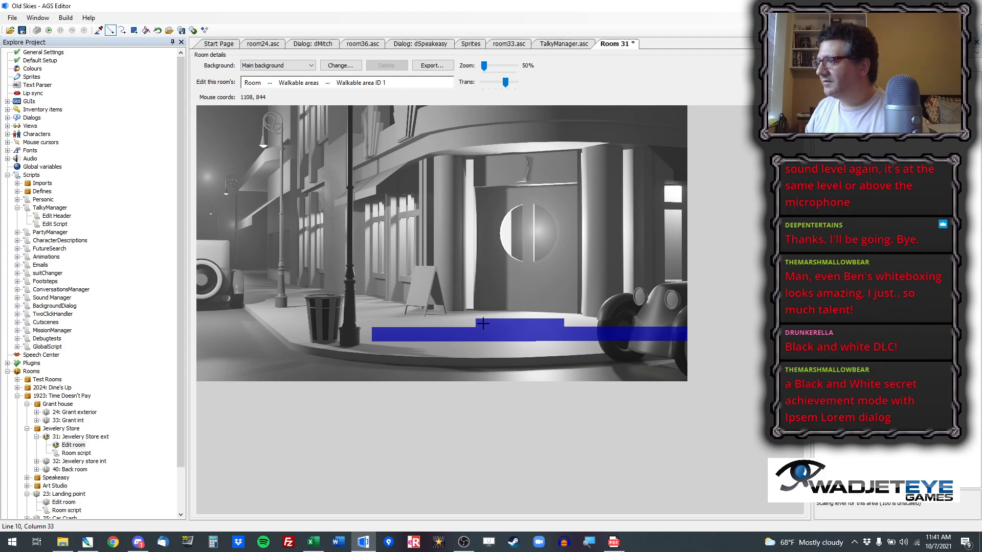
pyautogui.scroll(4, 479, 322)
pyautogui.scroll(-6, 733, 393)
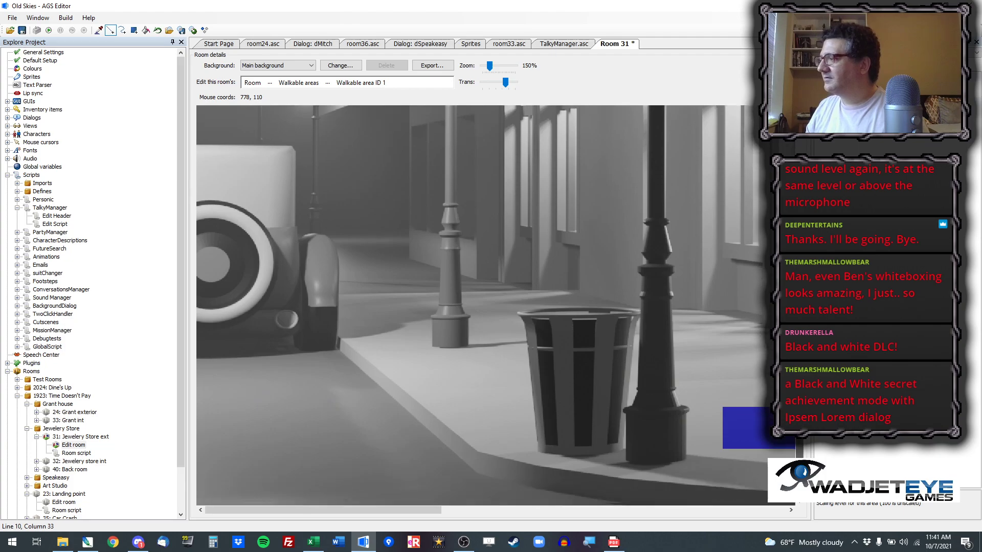
pyautogui.moveTo(424, 505); pyautogui.dragTo(637, 508)
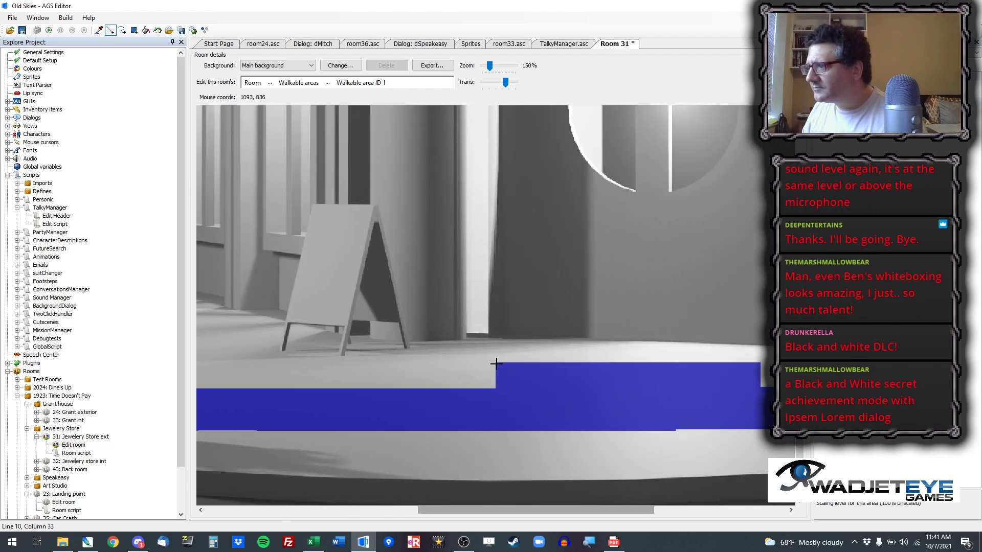
pyautogui.moveTo(495, 363); pyautogui.dragTo(197, 396)
pyautogui.moveTo(504, 510); pyautogui.dragTo(638, 509)
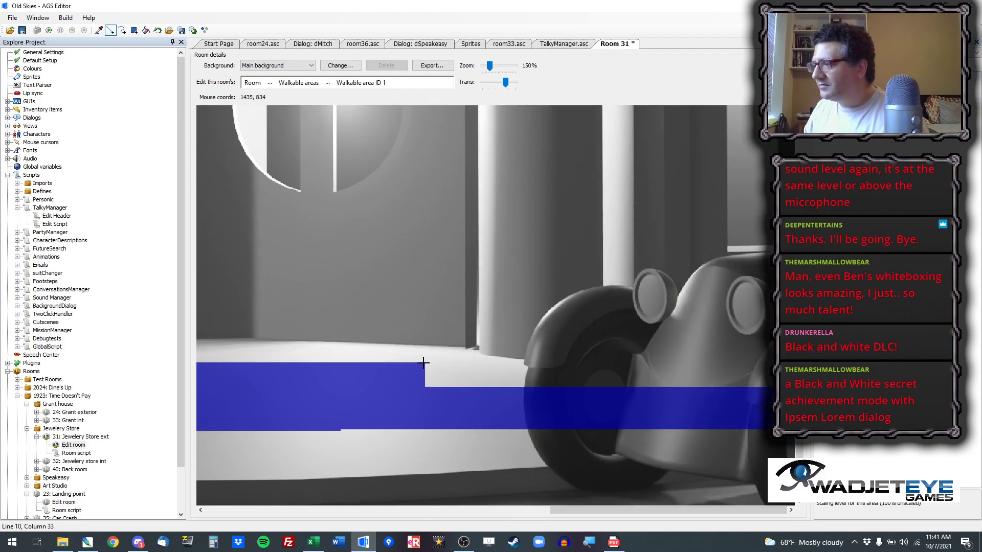
pyautogui.moveTo(424, 364); pyautogui.dragTo(747, 401)
# Step: Fill the gaps under the sloping lines on both sides of the raised block with walkable area 1
pyautogui.click(146, 31)
pyautogui.moveTo(569, 511); pyautogui.dragTo(402, 508)
pyautogui.click(538, 383)
pyautogui.moveTo(527, 508); pyautogui.dragTo(727, 510)
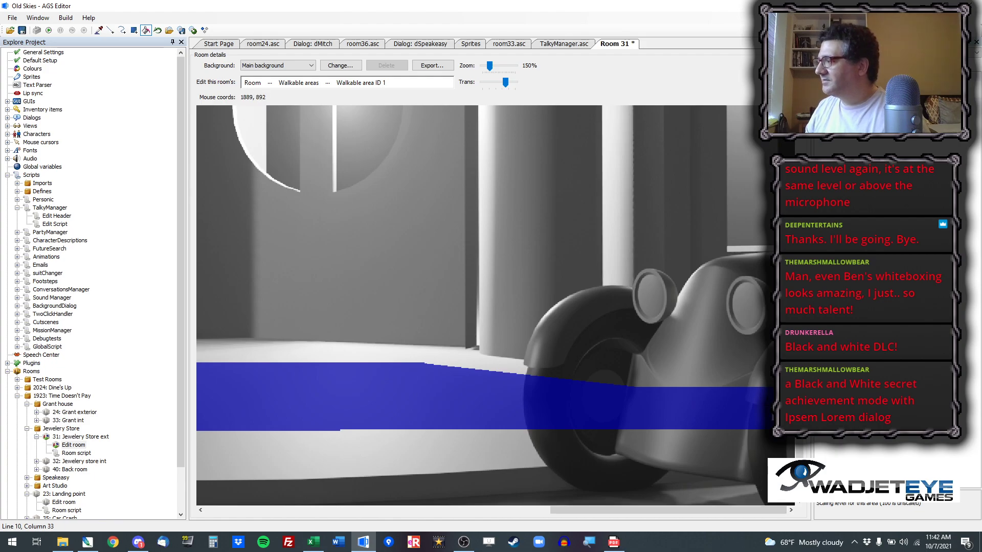
# Step: Switch to Photoshop and open Base.png from the 16 Jewelry Store Exterior folder
pyautogui.click(87, 542)
pyautogui.click(8, 17)
pyautogui.click(18, 47)
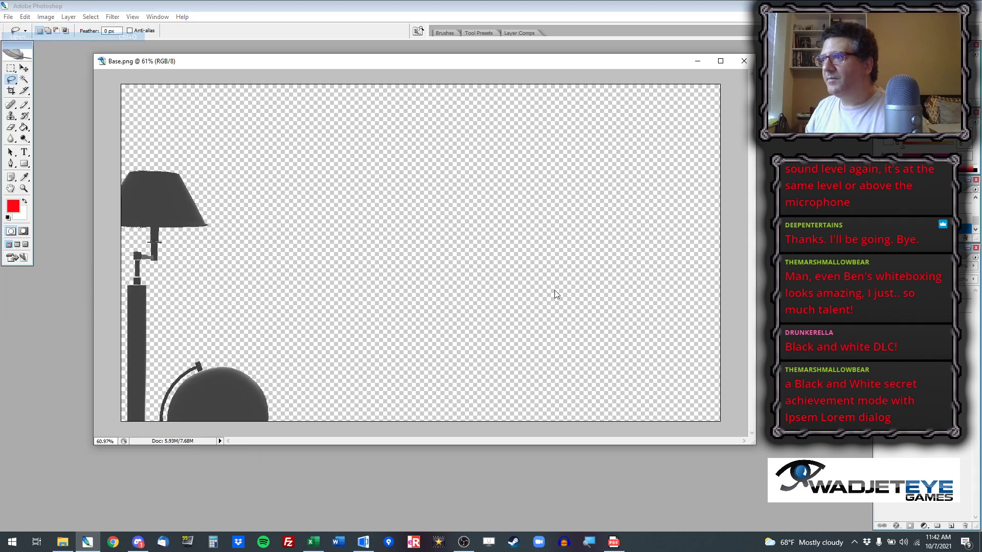
pyautogui.click(462, 115)
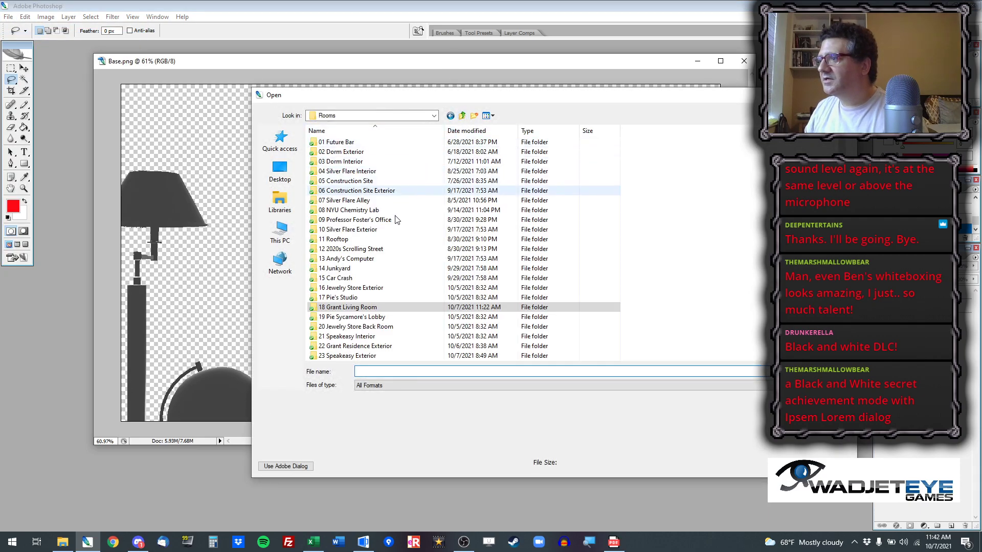
pyautogui.doubleClick(380, 288)
pyautogui.doubleClick(331, 163)
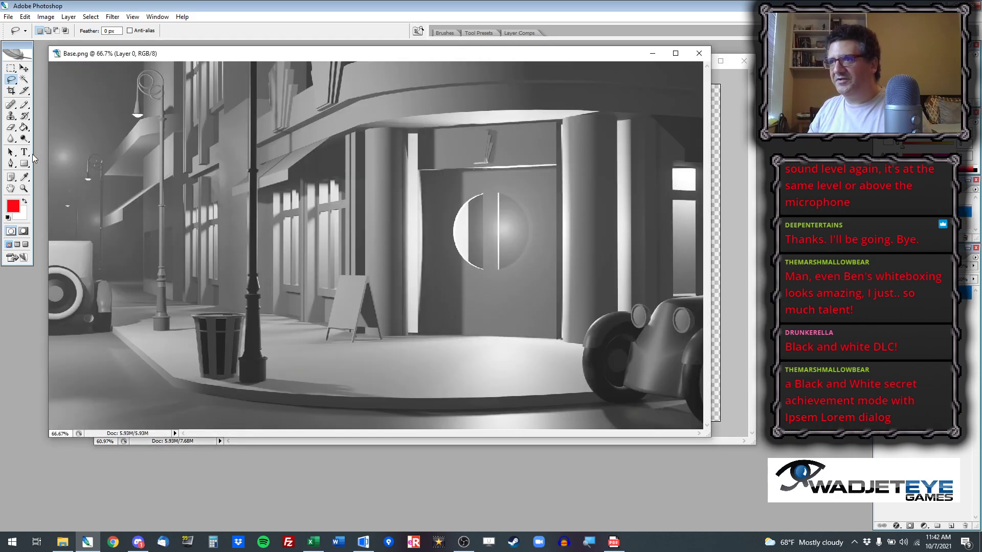
pyautogui.click(23, 189)
pyautogui.click(489, 312)
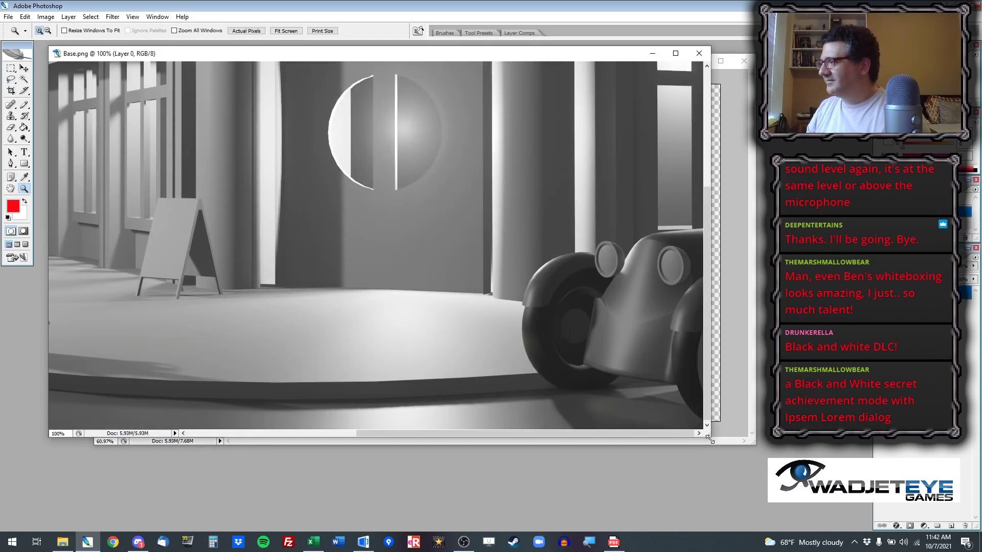
pyautogui.moveTo(735, 455); pyautogui.dragTo(852, 513)
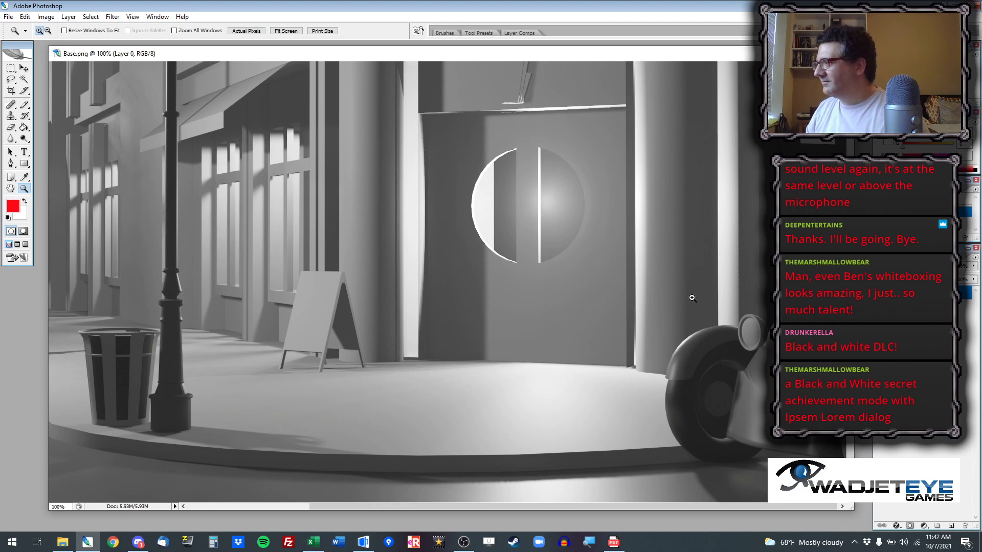
pyautogui.click(24, 79)
pyautogui.keyDown('shift'); pyautogui.click(703, 340); pyautogui.keyUp('shift')
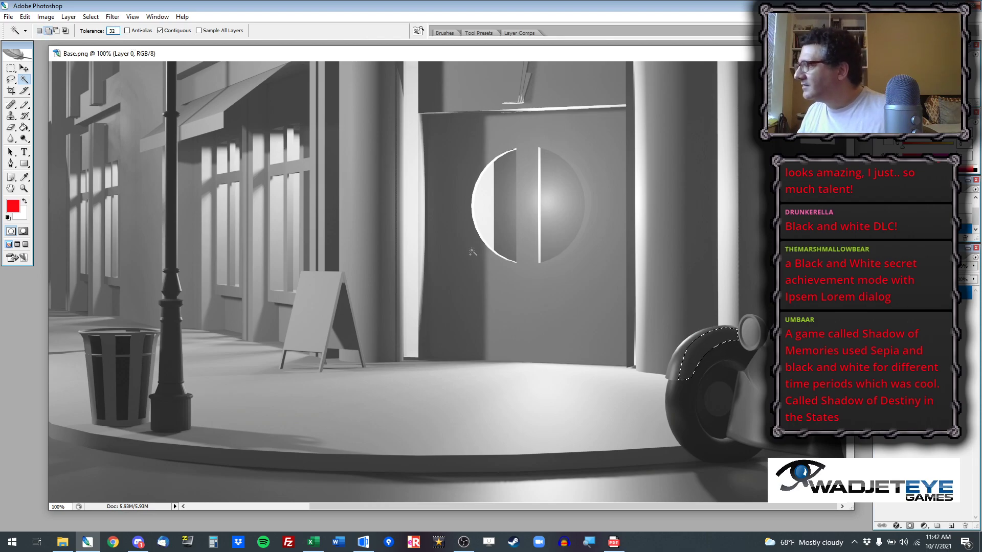
pyautogui.keyDown('shift'); pyautogui.click(702, 336); pyautogui.keyUp('shift')
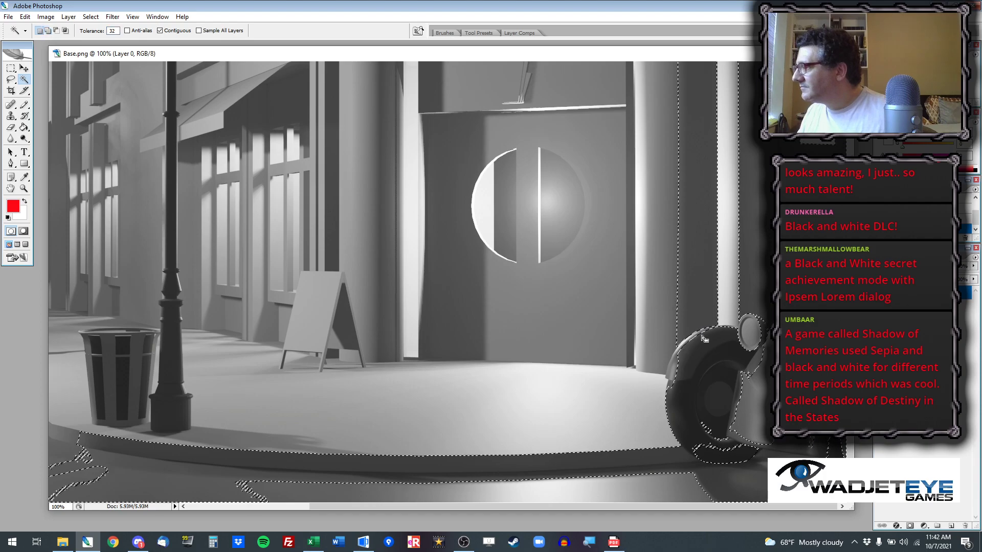
pyautogui.hotkey('ctrl', 'd')
pyautogui.hotkey('ctrl', 'z')
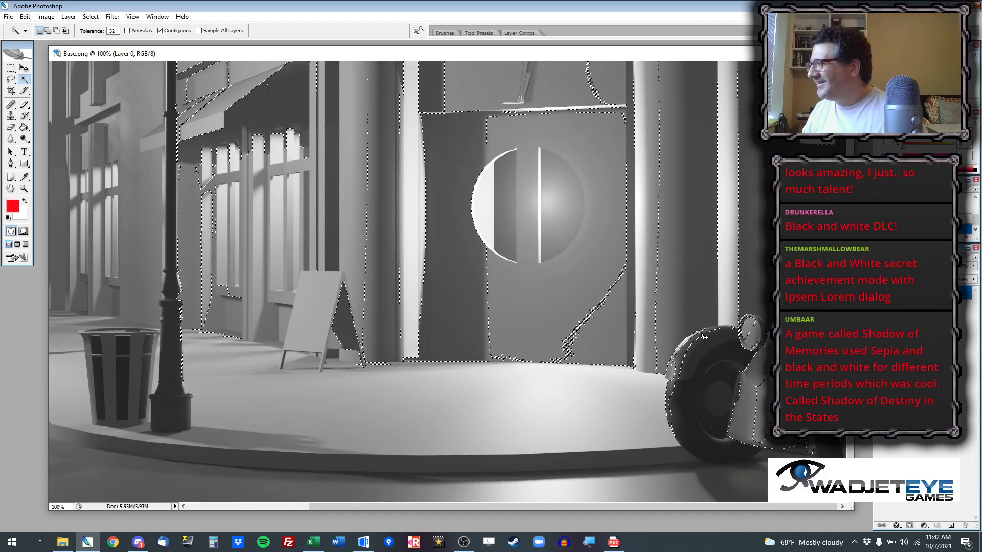
pyautogui.click(11, 68)
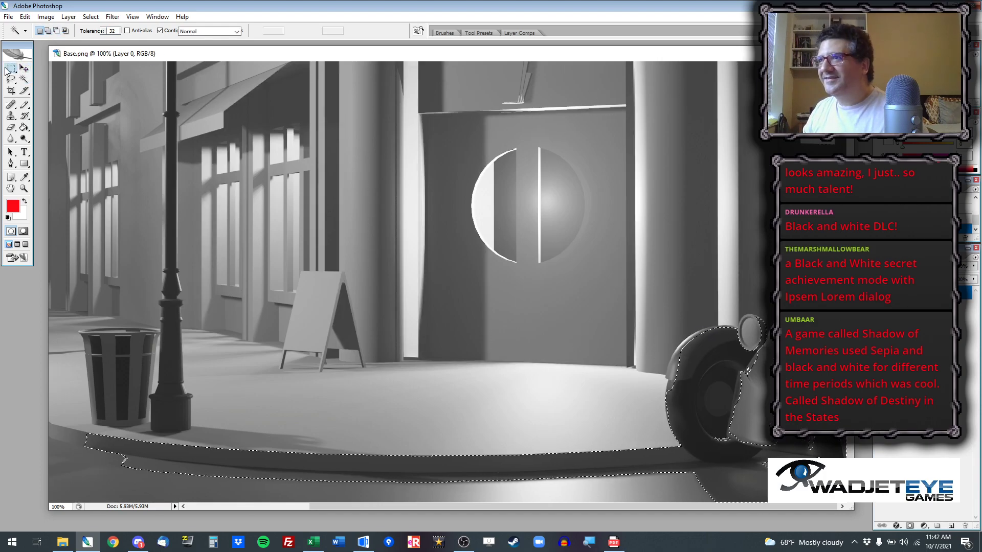
# Step: Clear the selection and erase a strip around the car's front wheel and beneath the car, using a size 22 eraser in Brush mode
pyautogui.click(23, 189)
pyautogui.moveTo(609, 253); pyautogui.dragTo(844, 501)
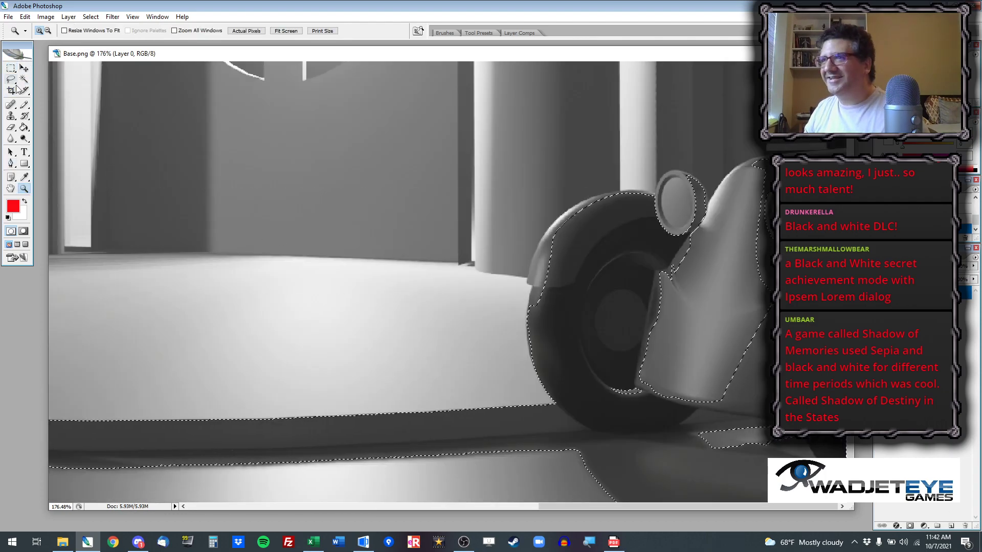
pyautogui.press('m')
pyautogui.hotkey('ctrl', 'd')
pyautogui.click(11, 128)
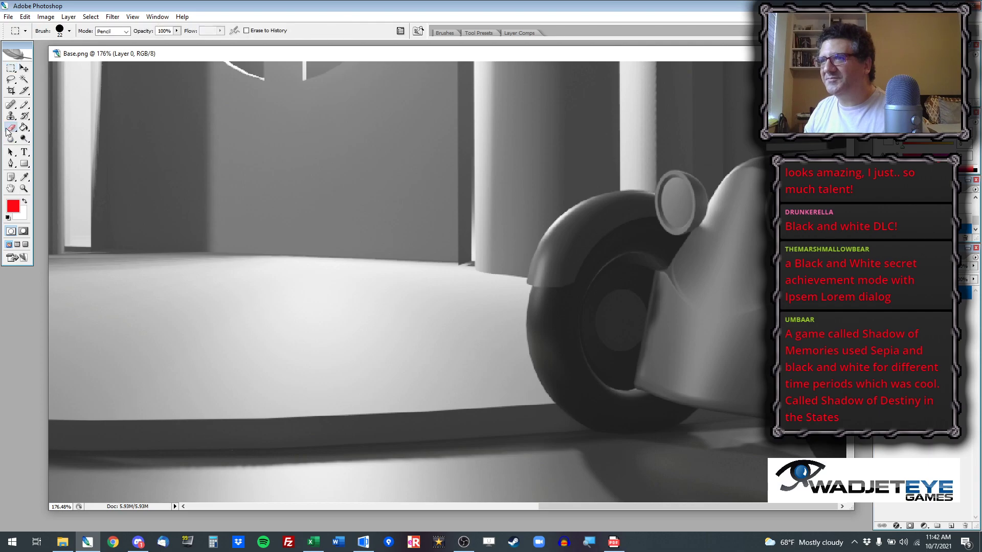
pyautogui.click(113, 31)
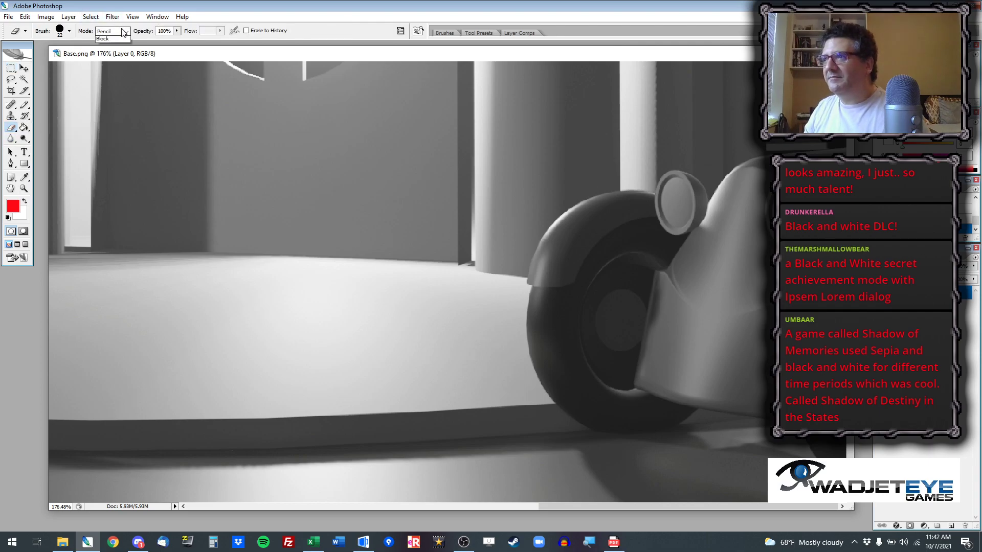
pyautogui.click(104, 38)
pyautogui.moveTo(589, 187)
pyautogui.mouseDown()
pyautogui.moveTo(538, 224)
pyautogui.moveTo(516, 286)
pyautogui.moveTo(518, 358)
pyautogui.moveTo(530, 386)
pyautogui.moveTo(589, 441)
pyautogui.moveTo(716, 454)
pyautogui.moveTo(763, 473)
pyautogui.mouseUp()
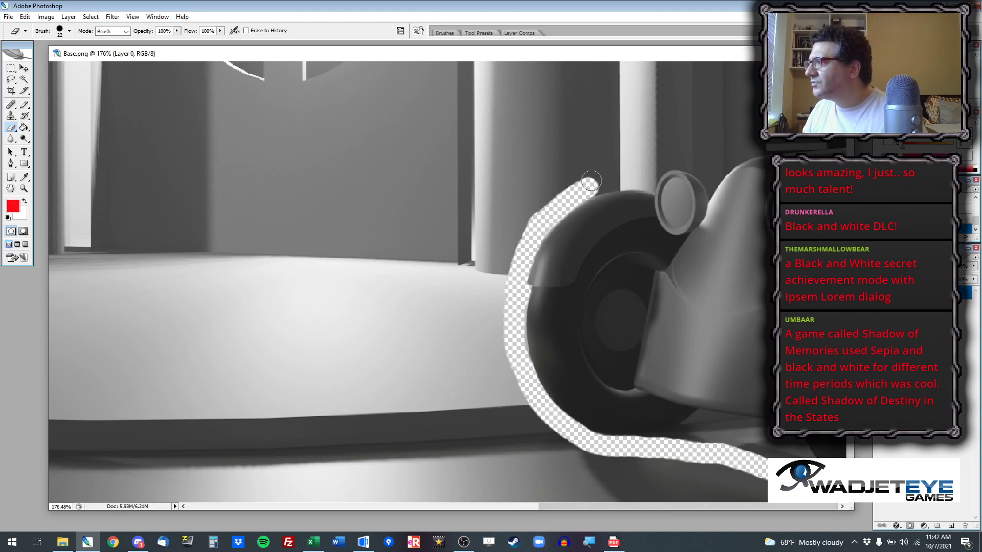
pyautogui.click(24, 80)
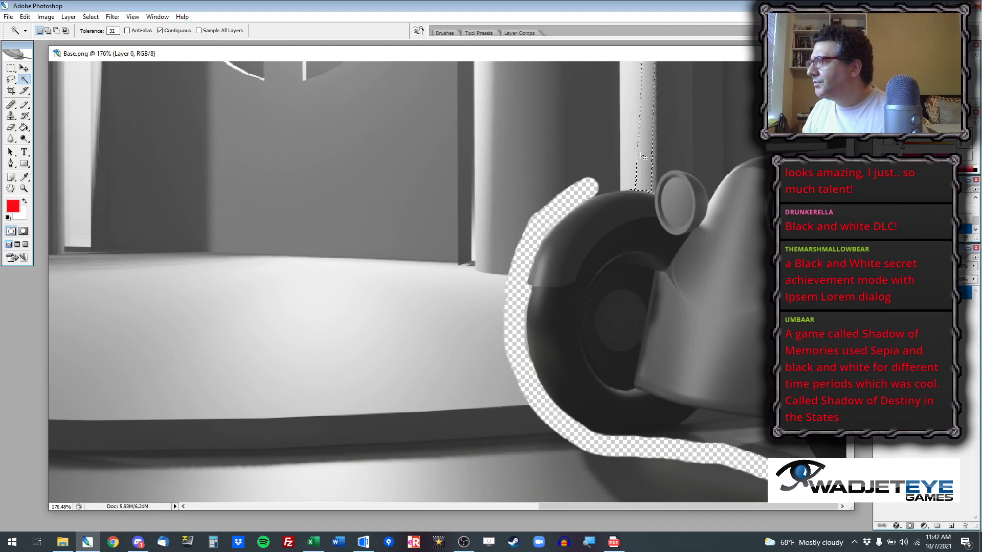
pyautogui.keyDown('shift'); pyautogui.click(675, 202); pyautogui.keyUp('shift')
pyautogui.hotkey('ctrl', 'z')
pyautogui.write('5')
pyautogui.click(127, 30)
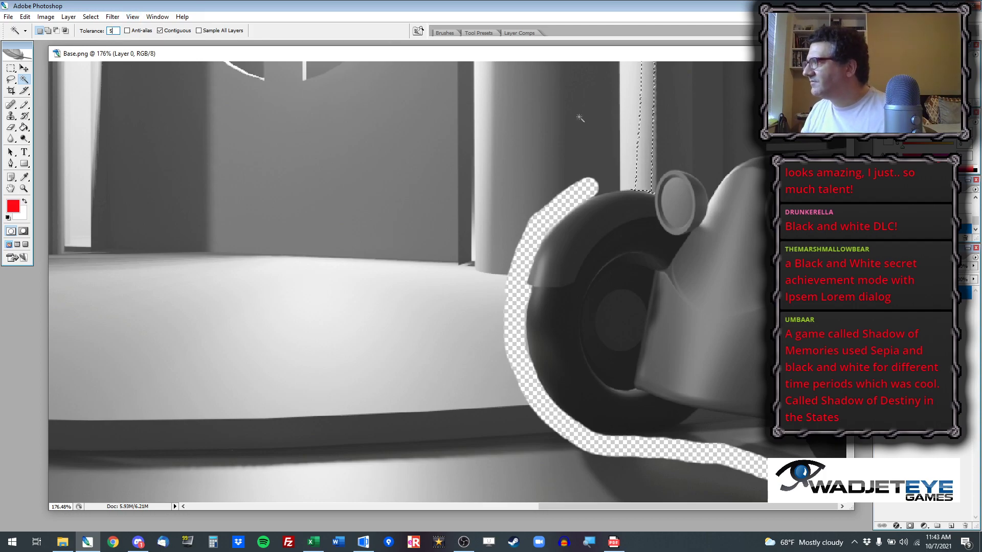
pyautogui.click(675, 122)
pyautogui.click(646, 129)
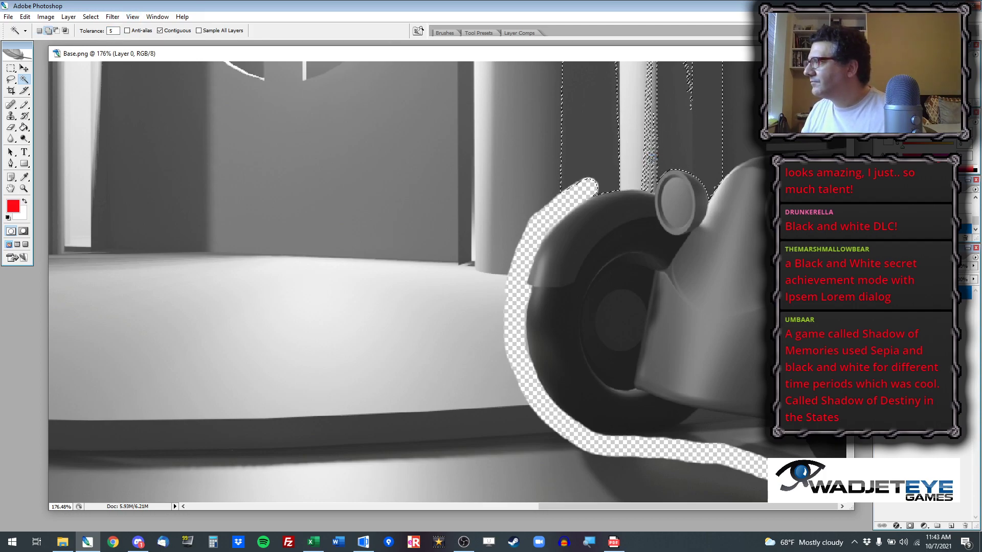
pyautogui.hotkey('ctrl', 'd')
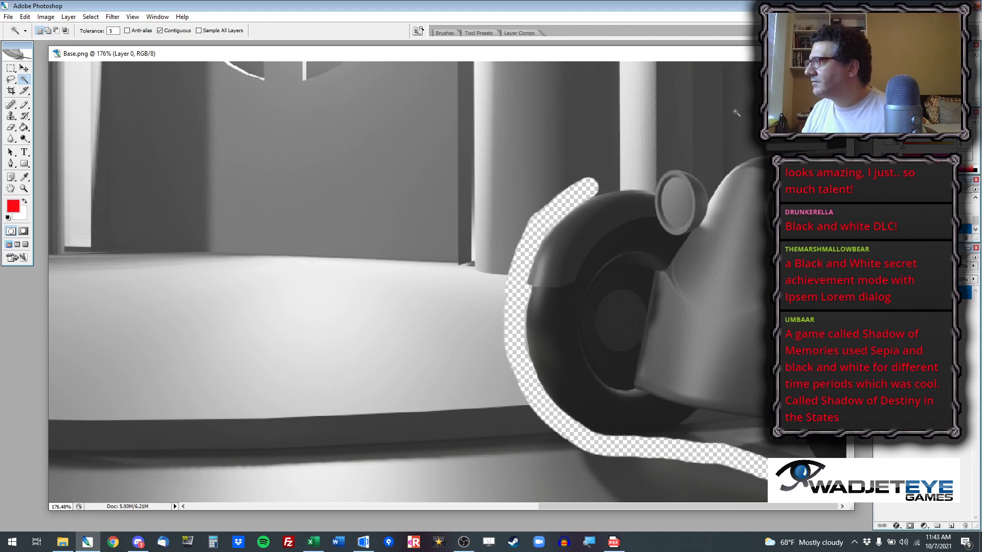
# Step: Select the wall and column areas directly above the car with Magic Wand at tolerance 10, delete them, and clear the selection
pyautogui.press('shift')
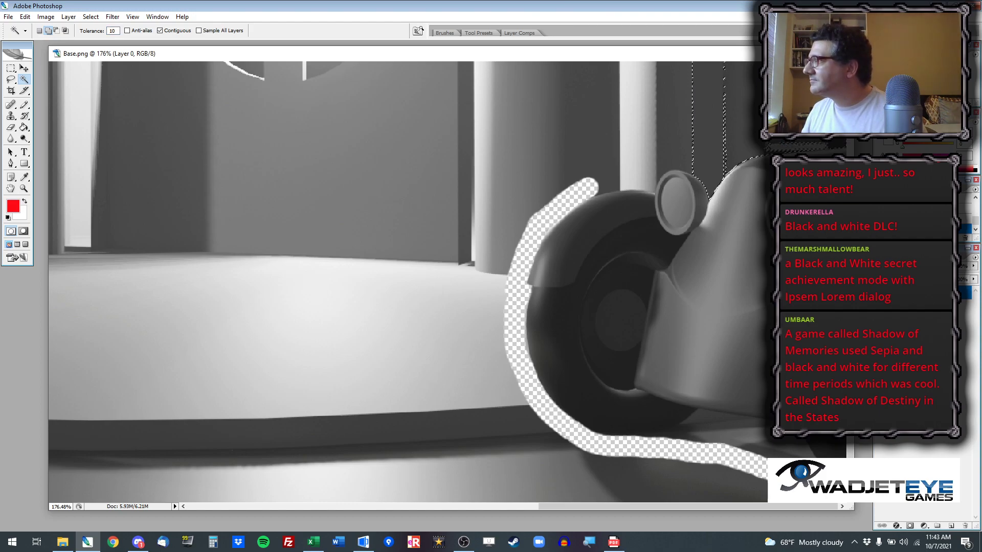
pyautogui.click(640, 120)
pyautogui.click(639, 124)
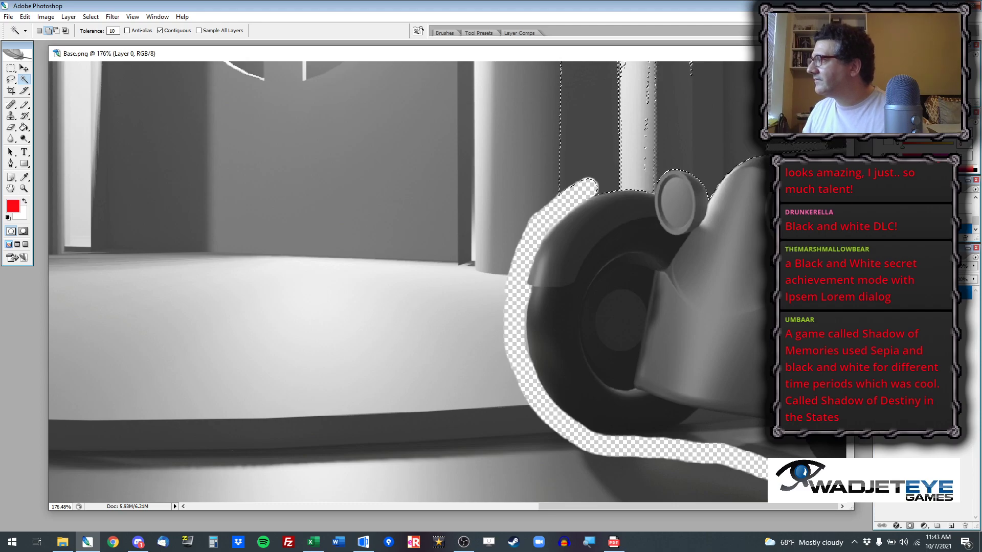
pyautogui.press('Delete')
pyautogui.press('m')
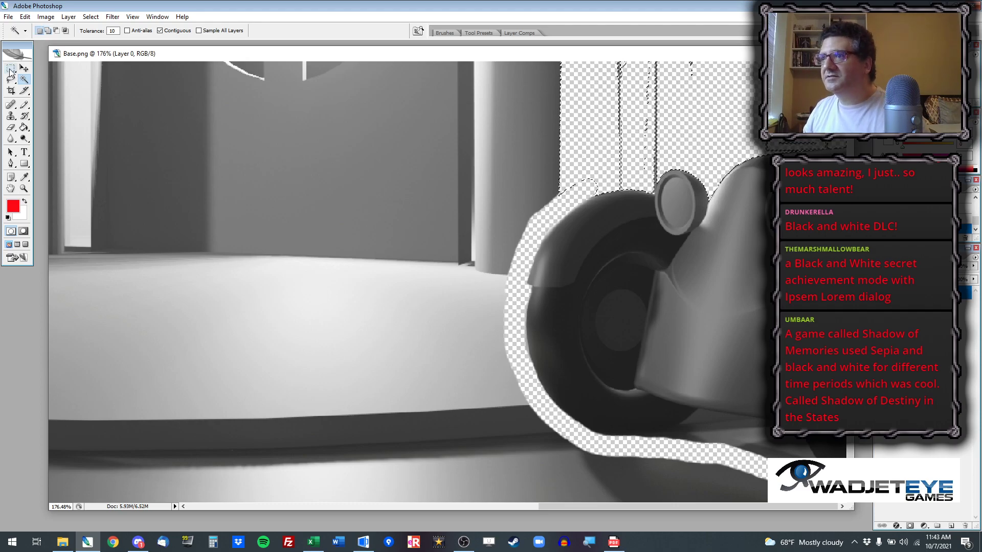
pyautogui.hotkey('ctrl', 'd')
pyautogui.click(11, 128)
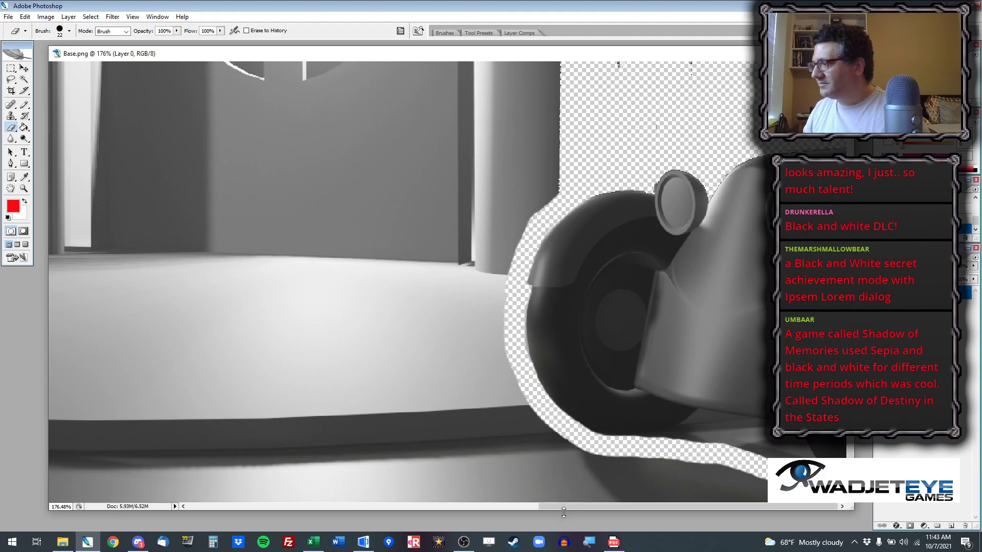
pyautogui.moveTo(564, 511); pyautogui.dragTo(314, 506)
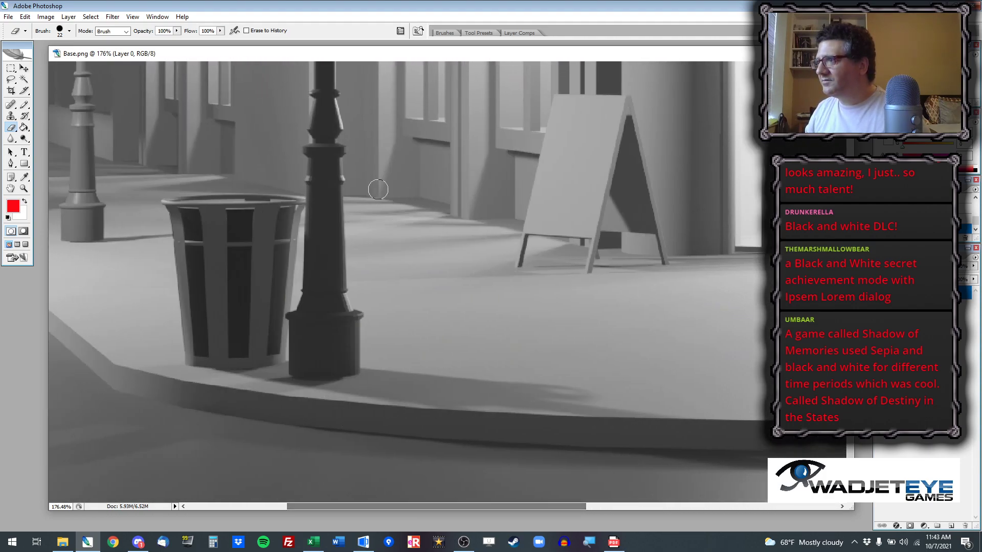
pyautogui.scroll(5, 386, 211)
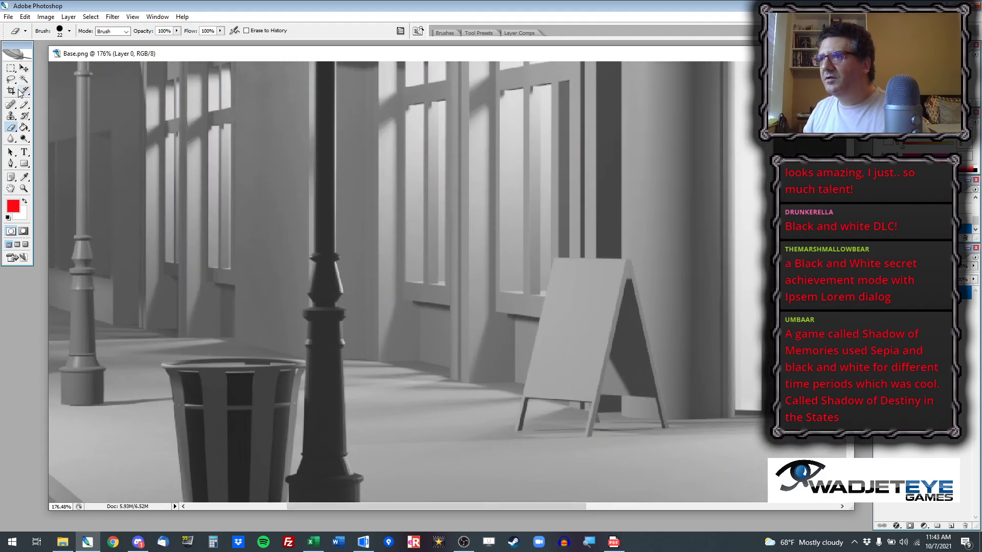
pyautogui.click(23, 79)
pyautogui.click(351, 162)
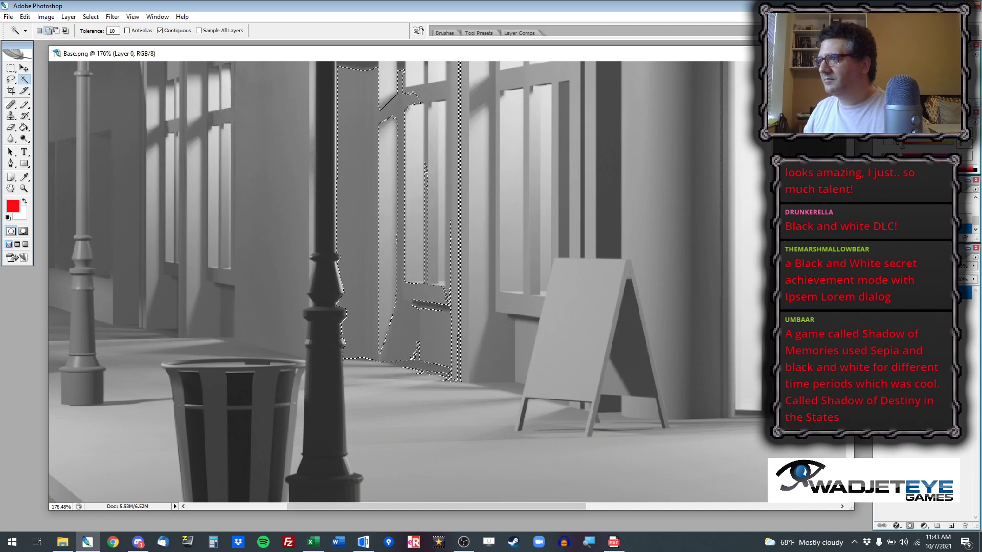
pyautogui.click(313, 193)
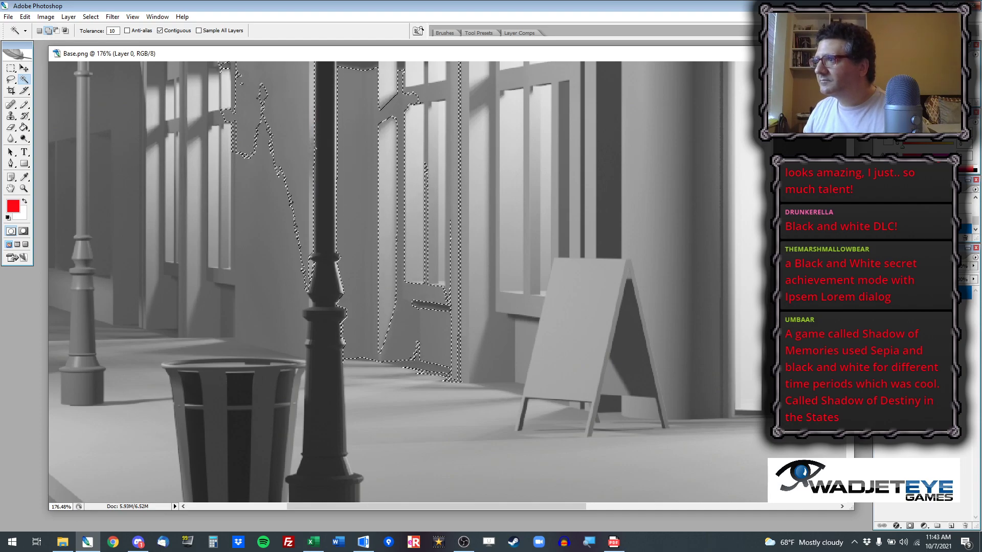
pyautogui.click(299, 265)
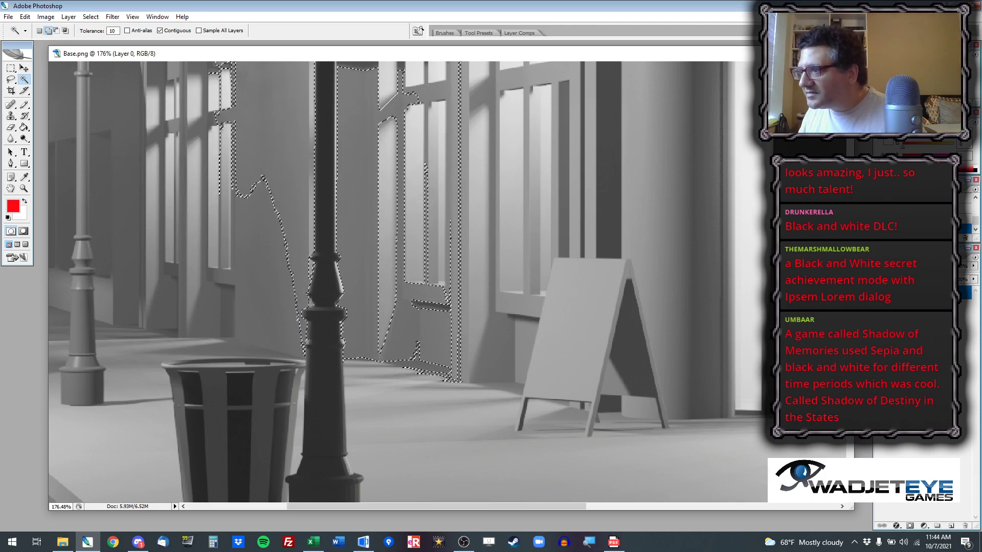
pyautogui.click(324, 351)
pyautogui.click(324, 312)
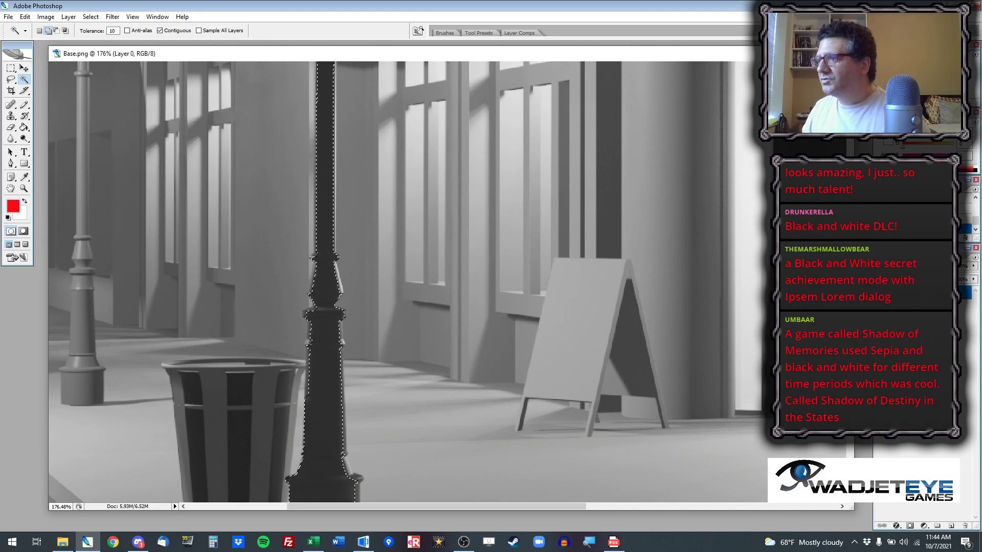
pyautogui.keyDown('shift'); pyautogui.click(313, 232); pyautogui.keyUp('shift')
pyautogui.hotkey('ctrl', 'z')
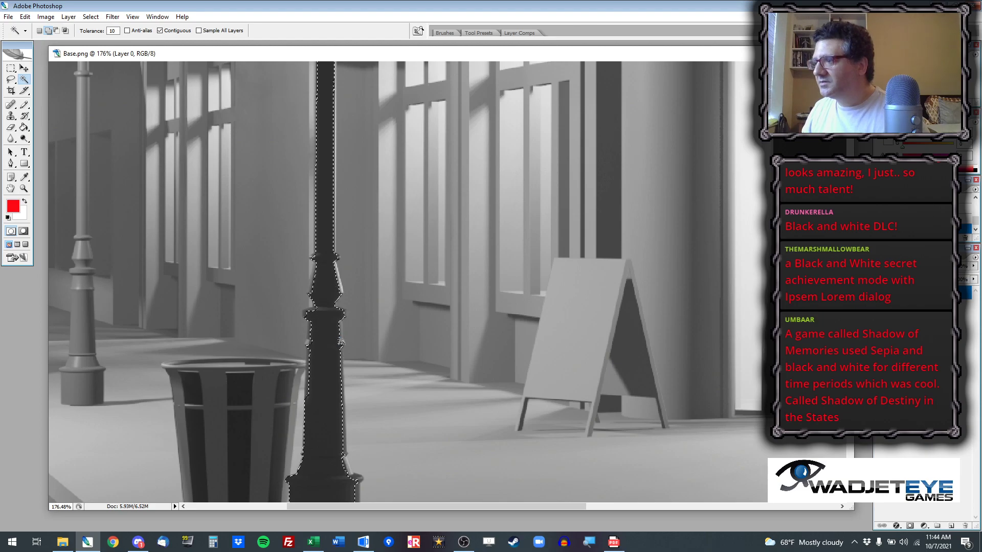
pyautogui.keyDown('shift'); pyautogui.click(343, 342); pyautogui.keyUp('shift')
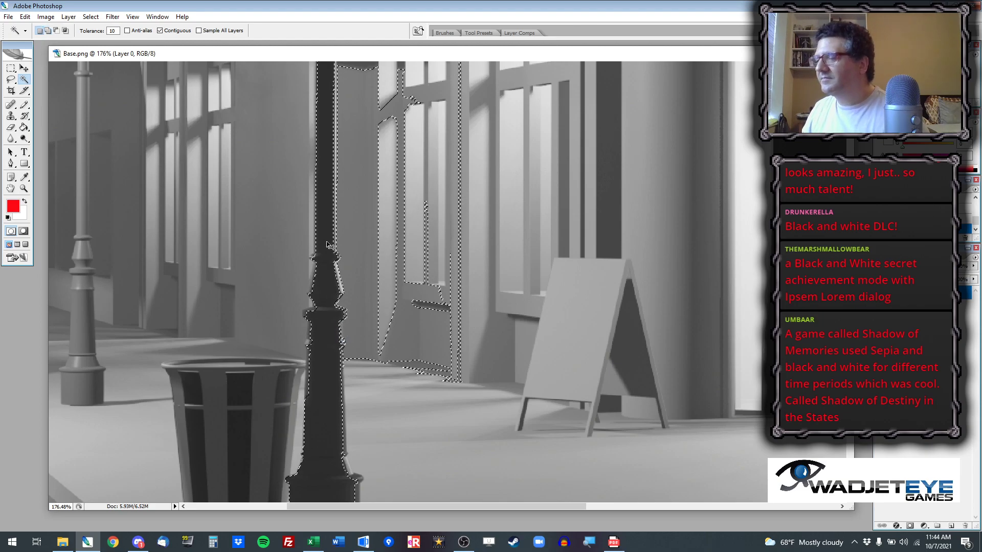
# Step: Delete a rectangular block of wall directly to the right of the foreground lamppost's pole, above its flared base section
pyautogui.click(10, 68)
pyautogui.click(331, 111)
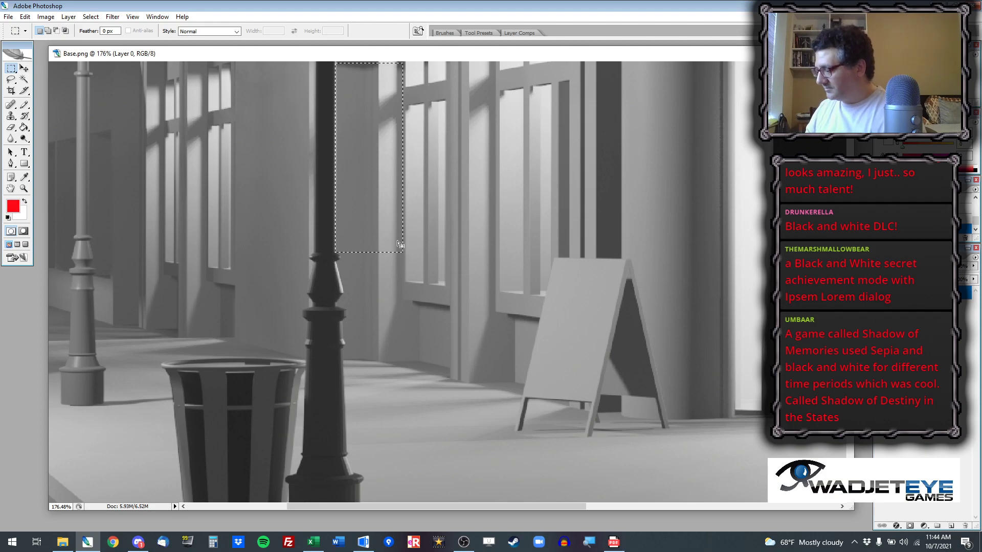
pyautogui.press('Delete')
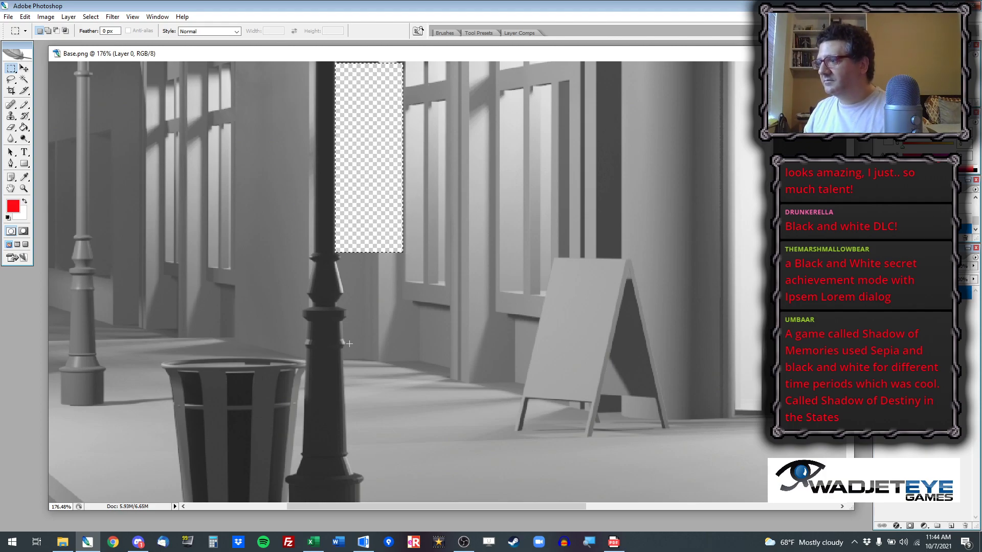
# Step: Delete rectangular blocks of background on both sides of the dark lamppost's pole, including the area overlapping the awning
pyautogui.moveTo(314, 249); pyautogui.dragTo(254, 162)
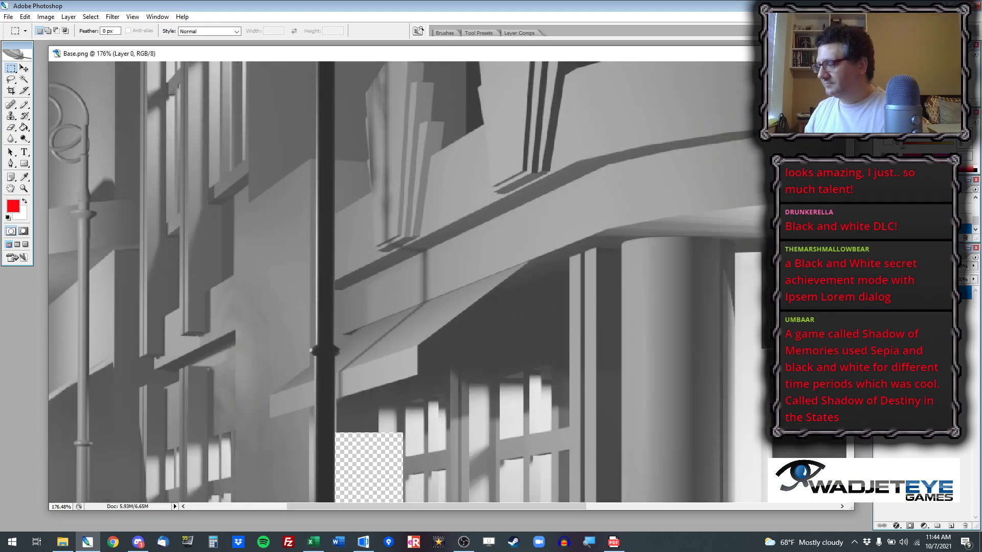
pyautogui.press('Delete')
pyautogui.scroll(-5, 389, 275)
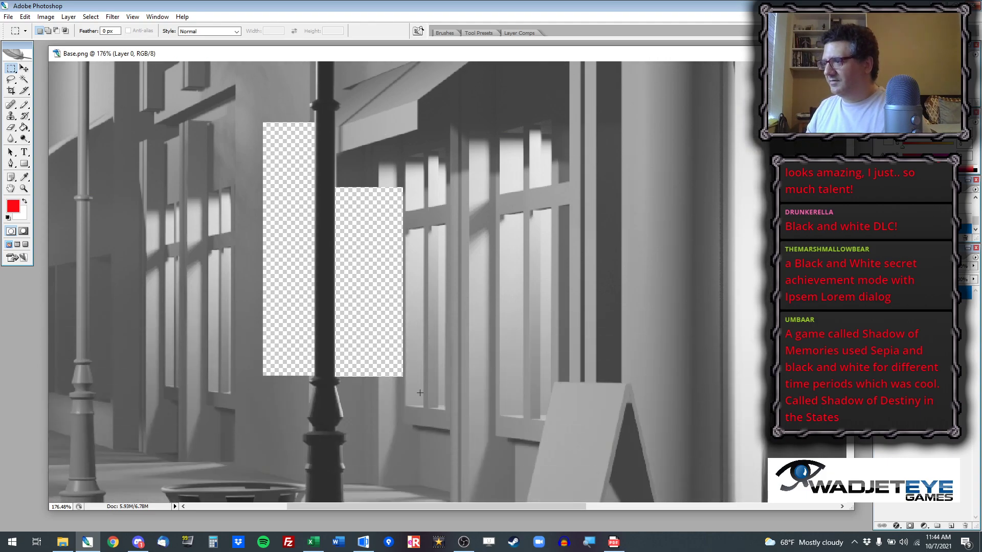
pyautogui.scroll(-3, 420, 393)
pyautogui.scroll(4, 422, 392)
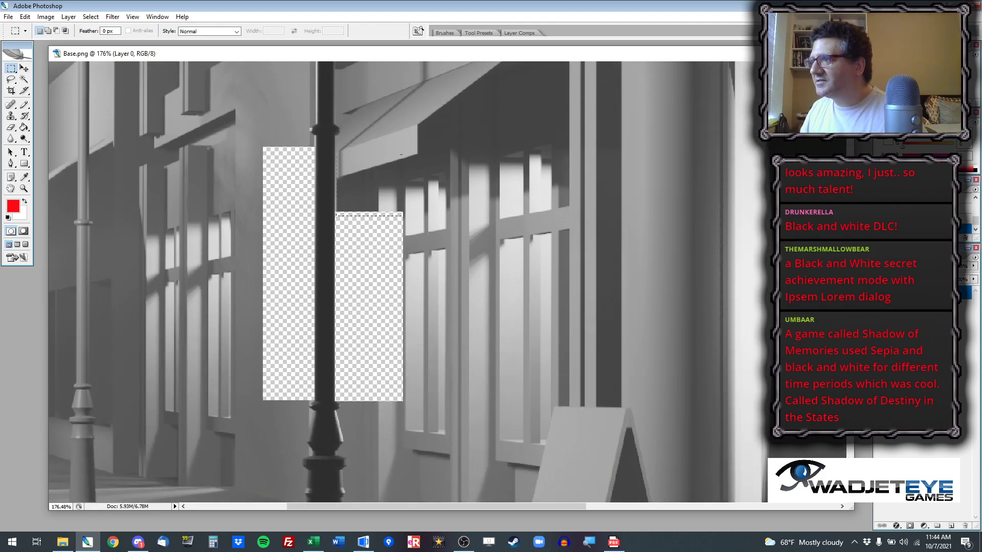
pyautogui.moveTo(417, 139); pyautogui.dragTo(416, 138)
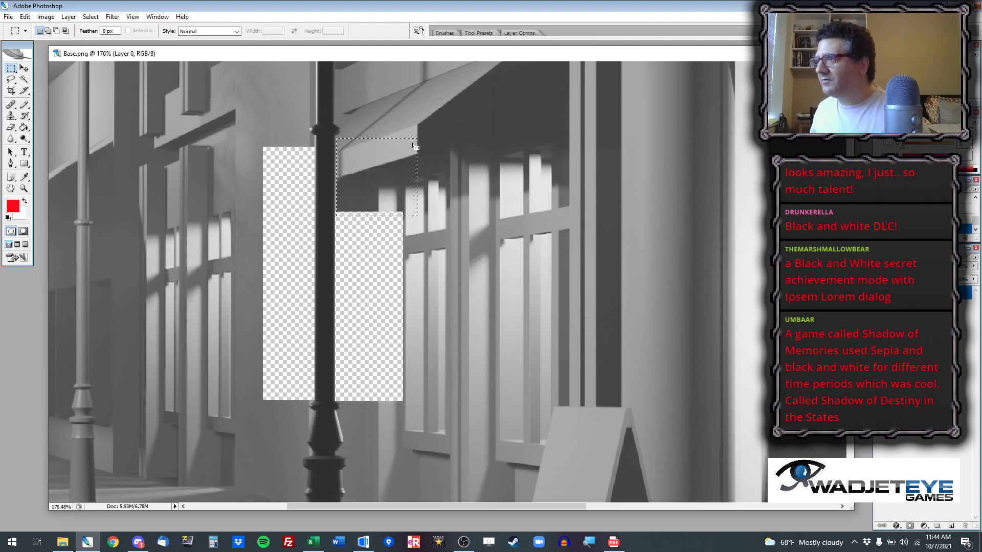
pyautogui.press('Delete')
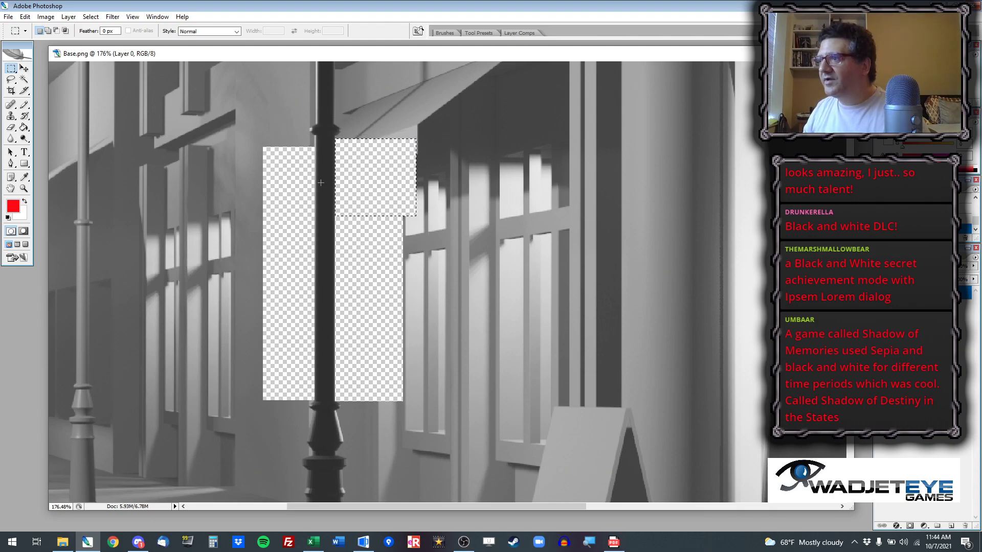
# Step: With a 7 px Eraser, remove the background hugging the right edge of the lamppost's upper collar
pyautogui.click(11, 127)
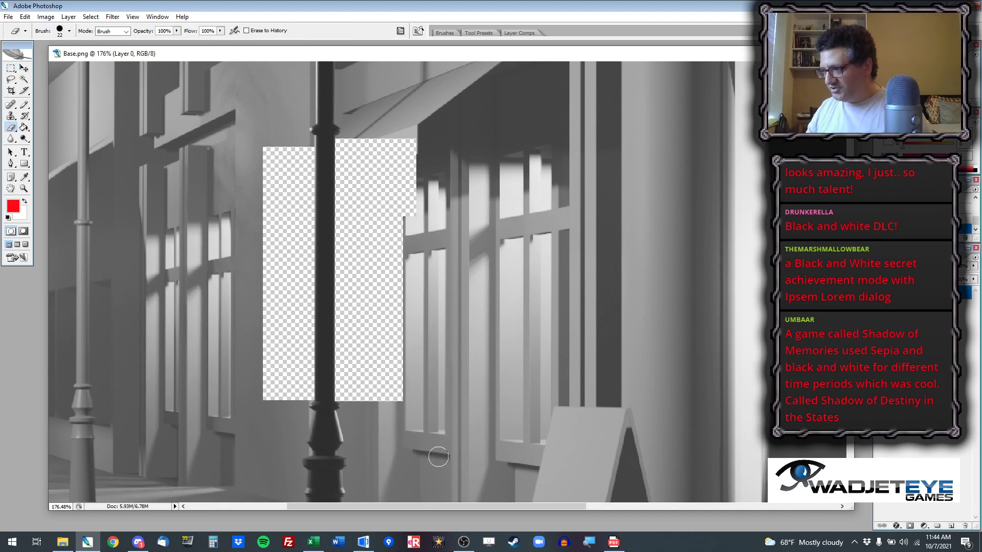
pyautogui.scroll(3, 441, 456)
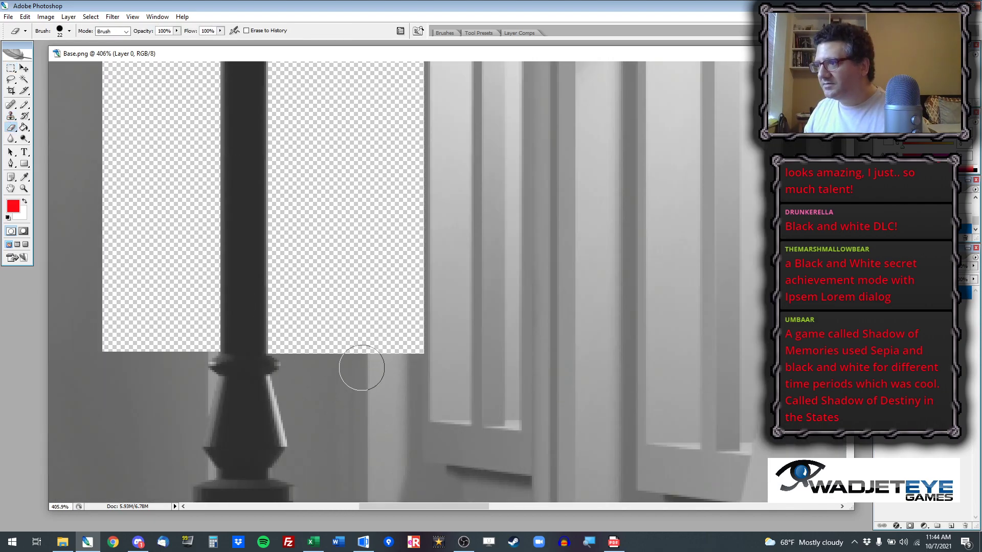
pyautogui.scroll(1, 356, 366)
pyautogui.rightClick(353, 350)
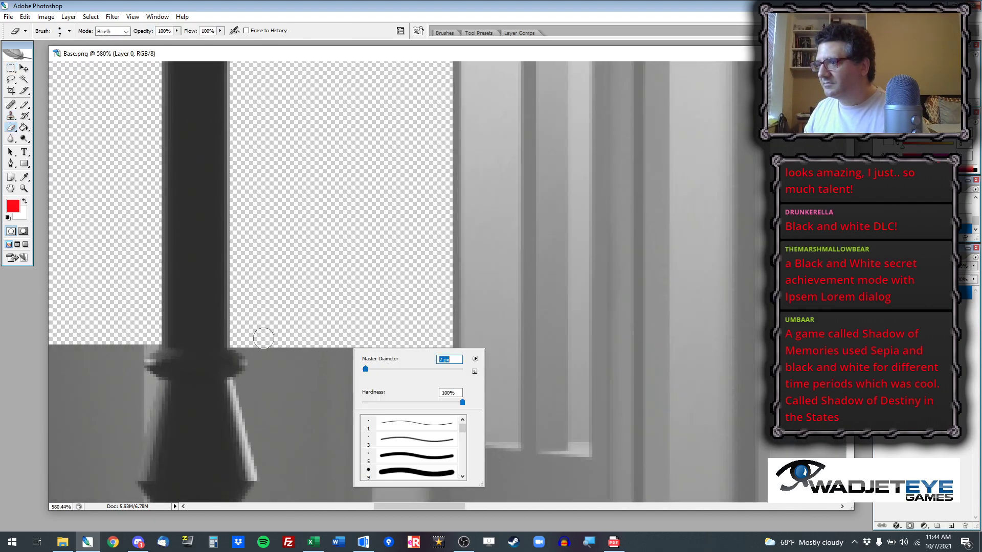
pyautogui.click(237, 349)
pyautogui.moveTo(240, 347)
pyautogui.mouseDown()
pyautogui.moveTo(259, 364)
pyautogui.moveTo(249, 388)
pyautogui.mouseUp()
pyautogui.scroll(-3, 247, 384)
pyautogui.moveTo(251, 248); pyautogui.dragTo(254, 262)
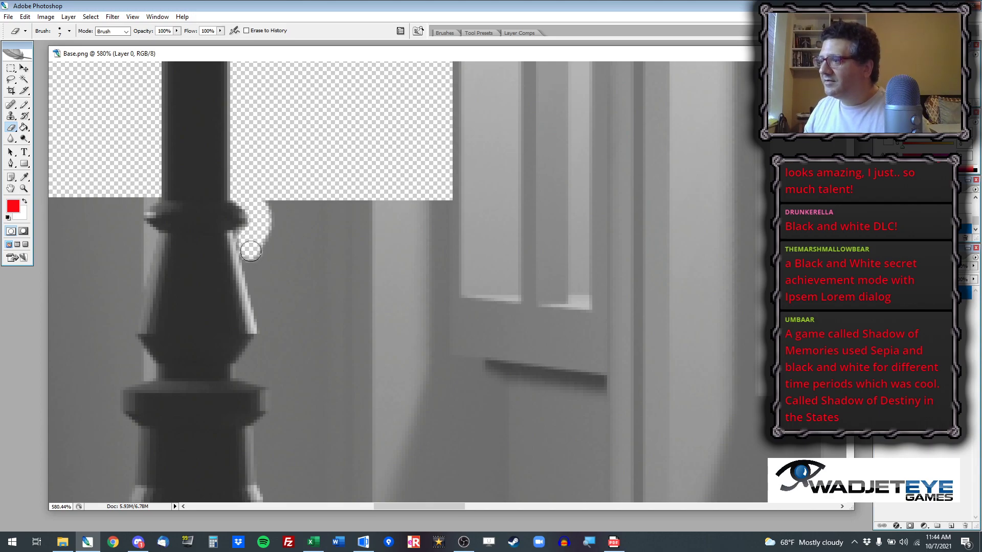
# Step: Erase a narrow strip along the lamppost's right edge from the tapered section down past the lower collar and ring
pyautogui.keyDown('shift'); pyautogui.click(270, 331); pyautogui.keyUp('shift')
pyautogui.moveTo(261, 356); pyautogui.dragTo(263, 350)
pyautogui.moveTo(243, 372)
pyautogui.mouseDown()
pyautogui.moveTo(275, 377)
pyautogui.moveTo(281, 436)
pyautogui.mouseUp()
pyautogui.scroll(-2, 270, 304)
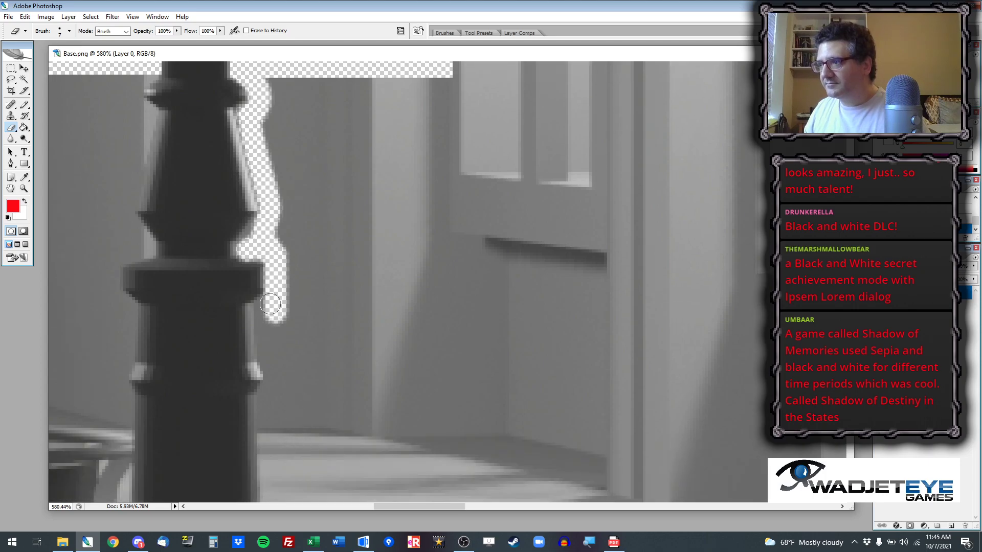
pyautogui.moveTo(263, 310); pyautogui.dragTo(270, 489)
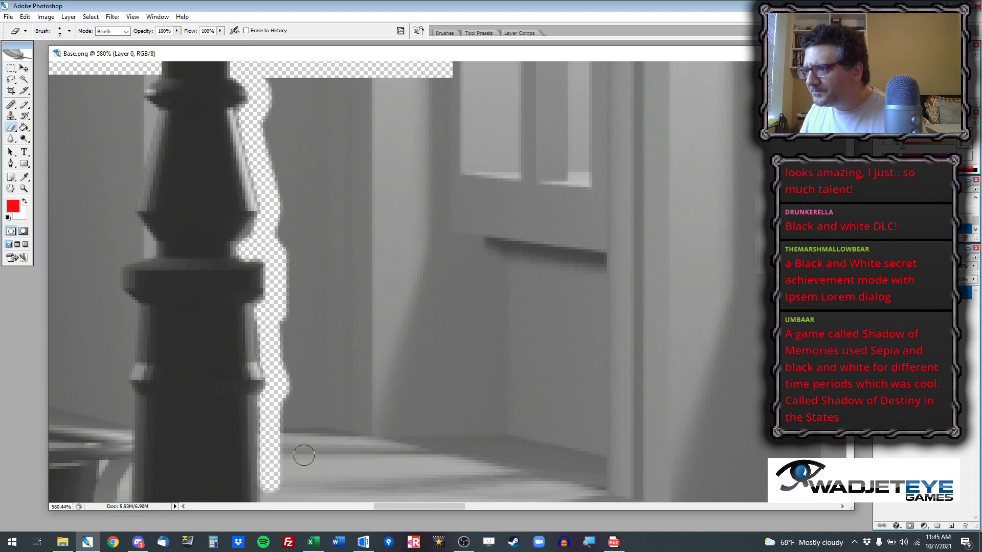
# Step: Continue the erased strip down the right edge of the lower shaft, around the base's flared rim and along its side
pyautogui.scroll(-3, 287, 445)
pyautogui.scroll(-1, 272, 240)
pyautogui.moveTo(270, 241); pyautogui.dragTo(271, 244)
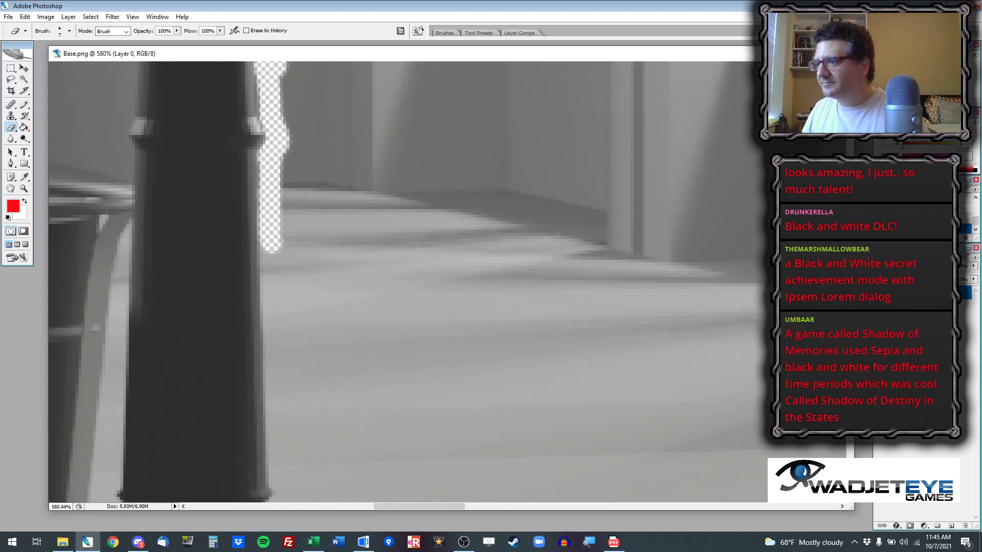
pyautogui.keyDown('shift'); pyautogui.click(280, 484); pyautogui.keyUp('shift')
pyautogui.scroll(-2, 280, 475)
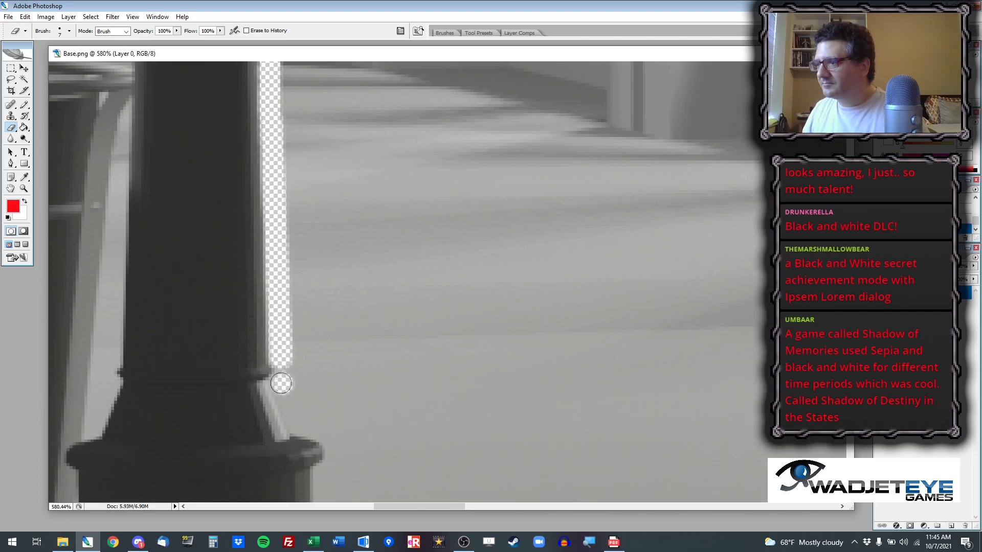
pyautogui.moveTo(280, 382)
pyautogui.mouseDown()
pyautogui.moveTo(297, 426)
pyautogui.moveTo(335, 439)
pyautogui.moveTo(323, 475)
pyautogui.mouseUp()
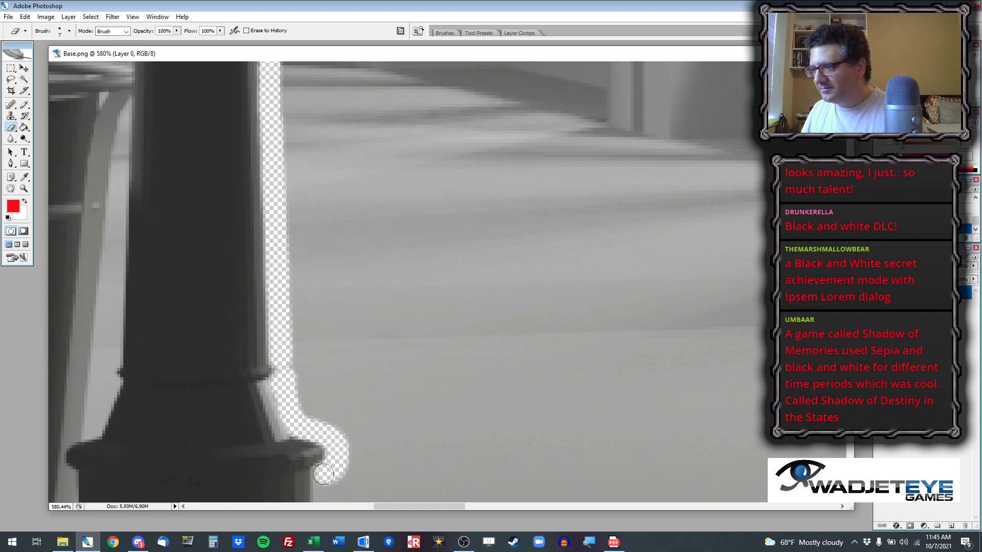
pyautogui.scroll(-5, 328, 469)
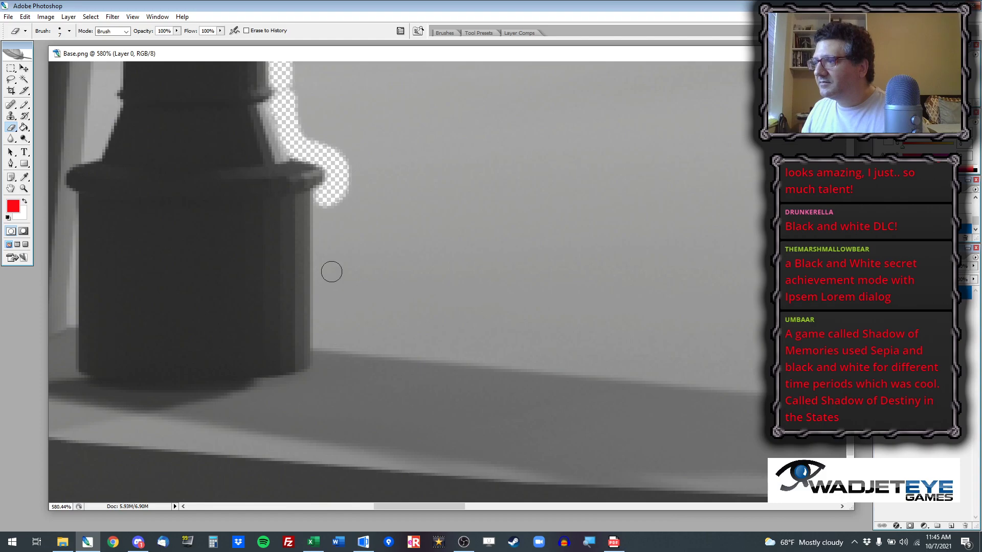
pyautogui.moveTo(321, 203)
pyautogui.mouseDown()
pyautogui.moveTo(343, 363)
pyautogui.moveTo(324, 378)
pyautogui.mouseUp()
# Step: Erase a narrow outline under the lamppost's base and up its left side to the small ring above the rim
pyautogui.moveTo(443, 507)
pyautogui.mouseDown()
pyautogui.moveTo(388, 505)
pyautogui.moveTo(424, 510)
pyautogui.mouseUp()
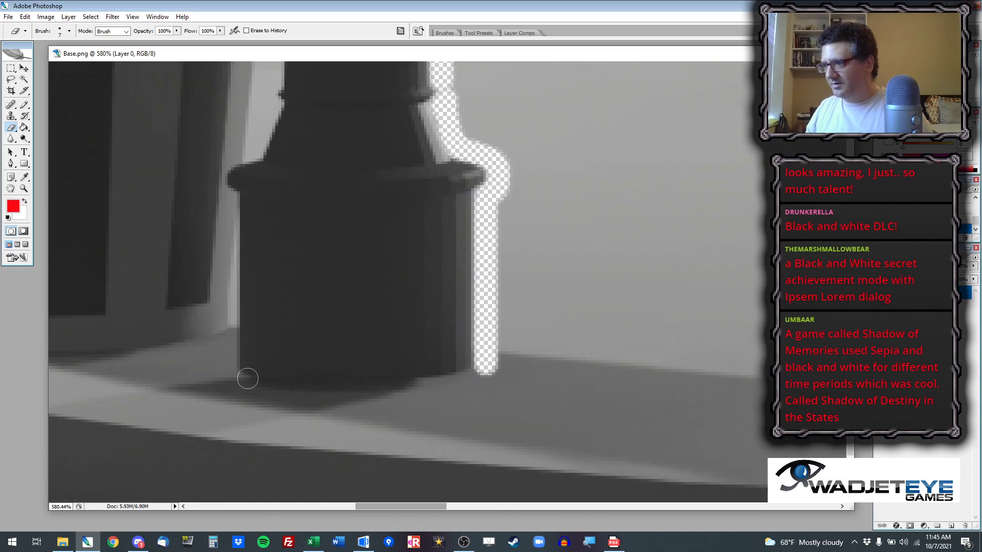
pyautogui.moveTo(240, 383); pyautogui.dragTo(378, 388)
pyautogui.hotkey('ctrl', 'z')
pyautogui.moveTo(458, 369)
pyautogui.mouseDown()
pyautogui.moveTo(487, 379)
pyautogui.moveTo(479, 389)
pyautogui.moveTo(430, 397)
pyautogui.moveTo(217, 387)
pyautogui.moveTo(233, 373)
pyautogui.moveTo(205, 198)
pyautogui.moveTo(216, 162)
pyautogui.moveTo(252, 149)
pyautogui.mouseUp()
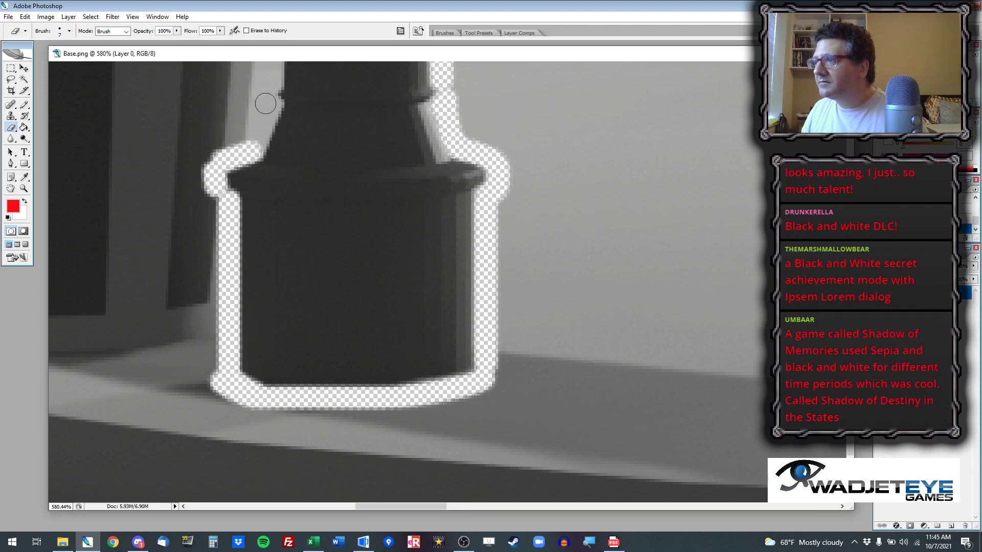
pyautogui.moveTo(270, 105)
pyautogui.mouseDown()
pyautogui.moveTo(267, 95)
pyautogui.moveTo(284, 108)
pyautogui.mouseUp()
# Step: Erase a narrow strip along the left edge of the lower shaft, between the lamppost and the trash can
pyautogui.scroll(5, 307, 143)
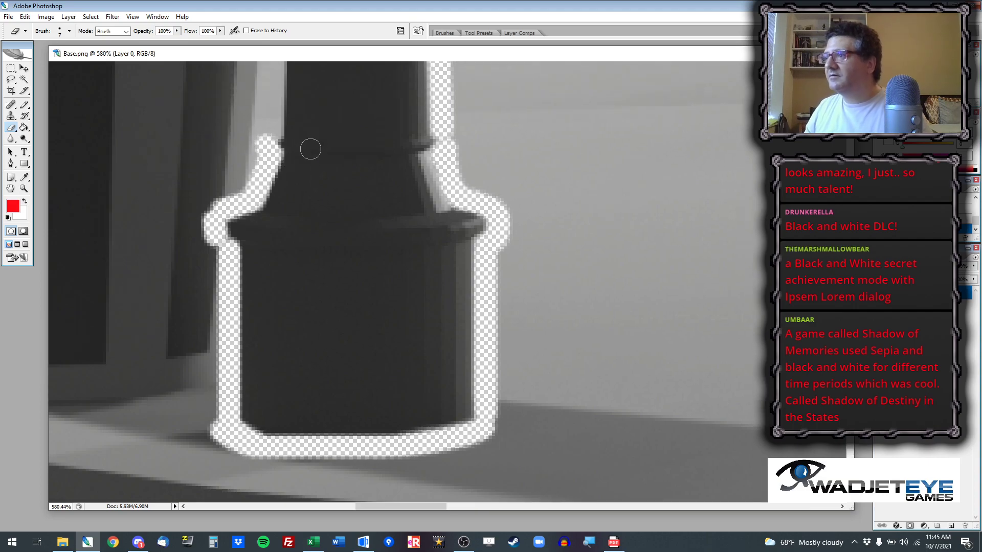
pyautogui.scroll(4, 301, 200)
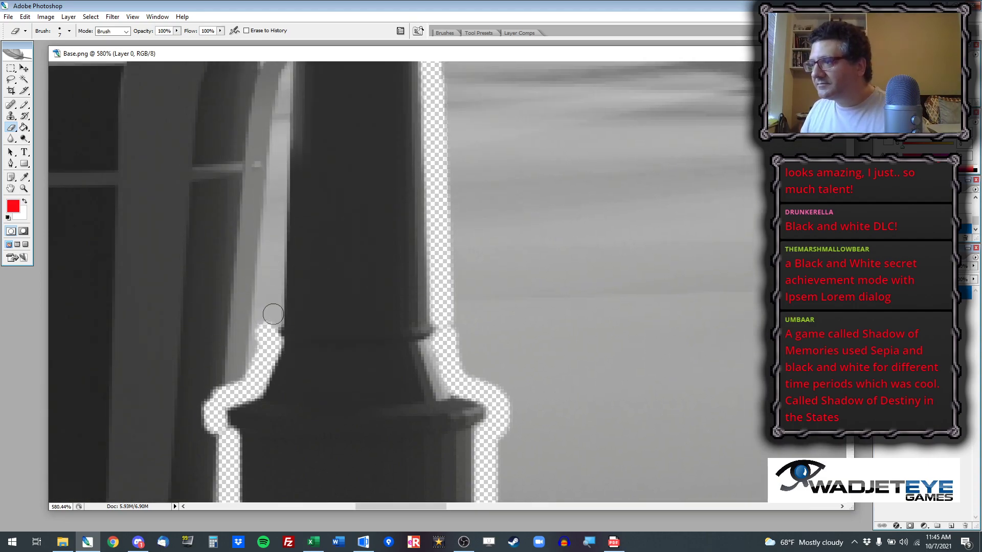
pyautogui.click(272, 317)
pyautogui.moveTo(272, 318); pyautogui.dragTo(254, 231)
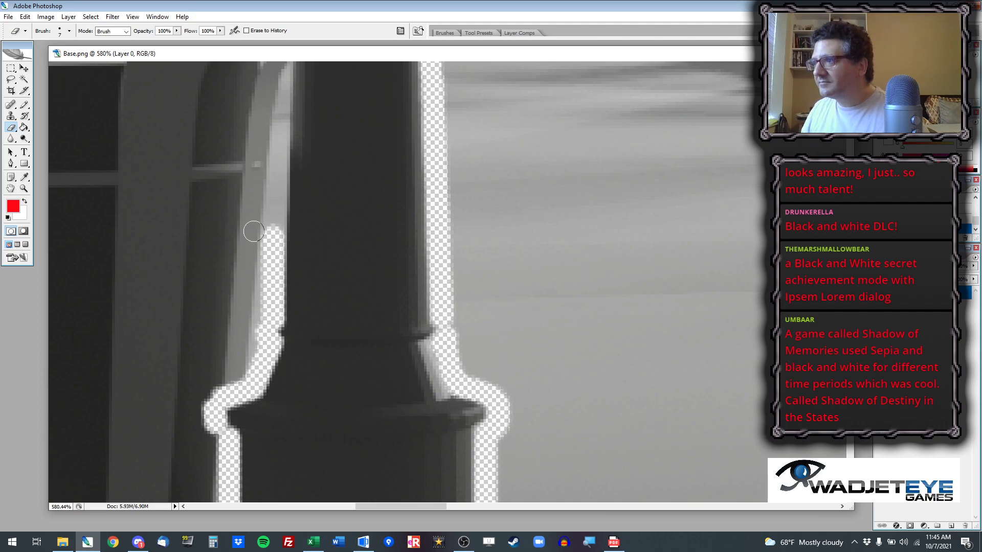
pyautogui.keyDown('shift'); pyautogui.click(277, 83); pyautogui.keyUp('shift')
# Step: Erase along the left edge of the upper shaft and collars up to the cleared rectangle, closing the lamppost's outline
pyautogui.scroll(8, 295, 264)
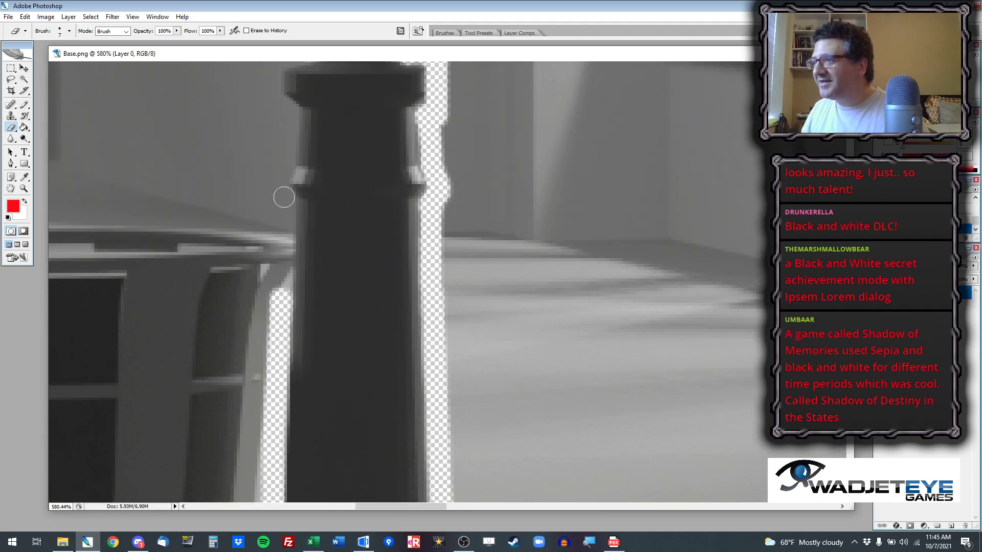
pyautogui.keyDown('shift'); pyautogui.click(281, 199); pyautogui.keyUp('shift')
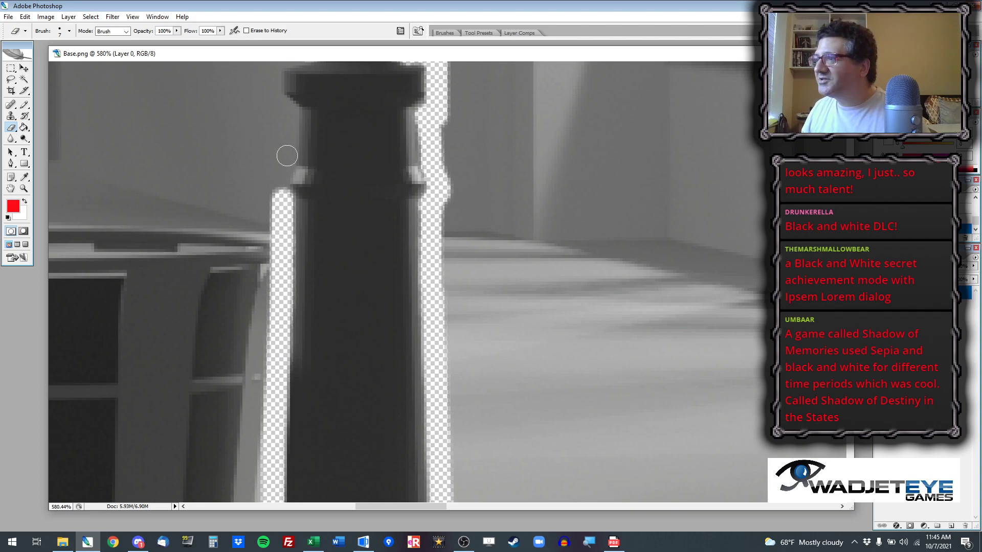
pyautogui.moveTo(279, 181)
pyautogui.mouseDown()
pyautogui.moveTo(271, 187)
pyautogui.moveTo(283, 142)
pyautogui.moveTo(272, 100)
pyautogui.mouseUp()
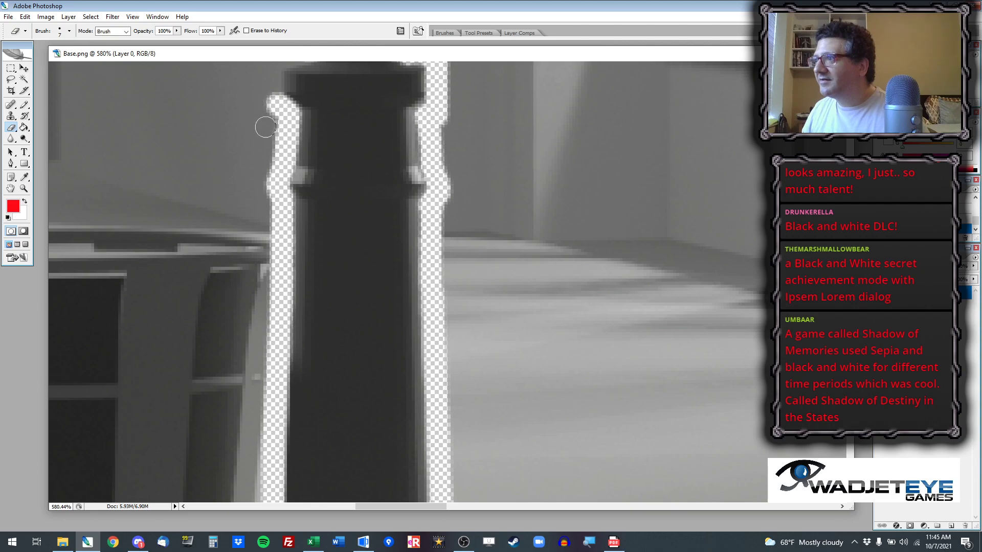
pyautogui.scroll(3, 271, 133)
pyautogui.moveTo(271, 206)
pyautogui.mouseDown()
pyautogui.moveTo(288, 189)
pyautogui.moveTo(307, 191)
pyautogui.moveTo(279, 158)
pyautogui.moveTo(280, 173)
pyautogui.moveTo(307, 162)
pyautogui.moveTo(285, 147)
pyautogui.moveTo(309, 119)
pyautogui.mouseUp()
pyautogui.scroll(4, 286, 169)
pyautogui.hotkey('ctrl', '0')
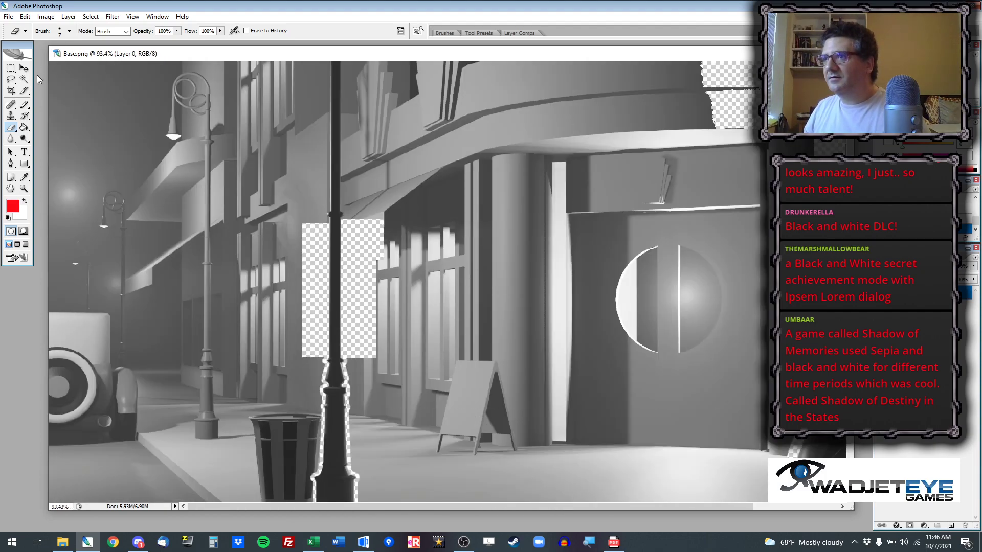
pyautogui.press('w')
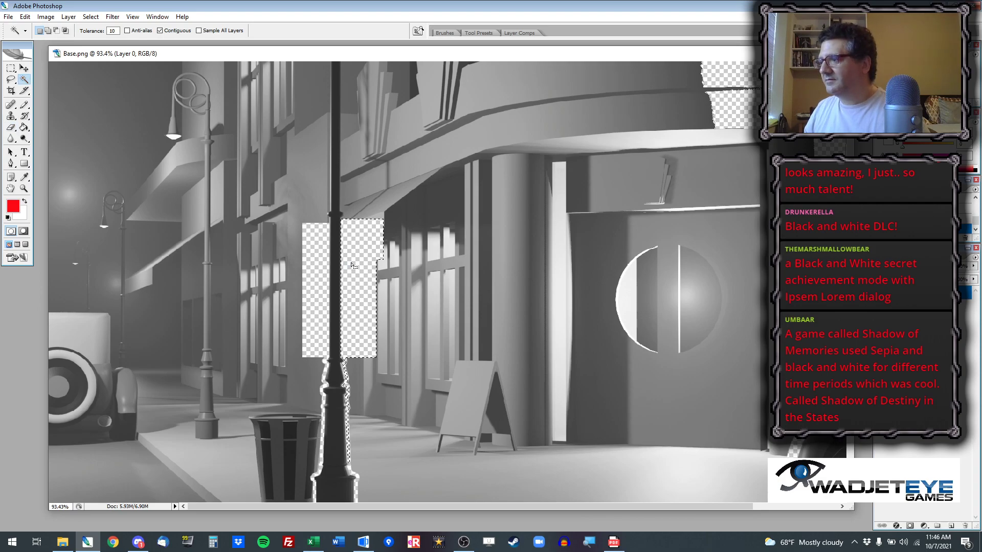
pyautogui.scroll(-2, 338, 324)
pyautogui.scroll(2, 340, 325)
pyautogui.press('m')
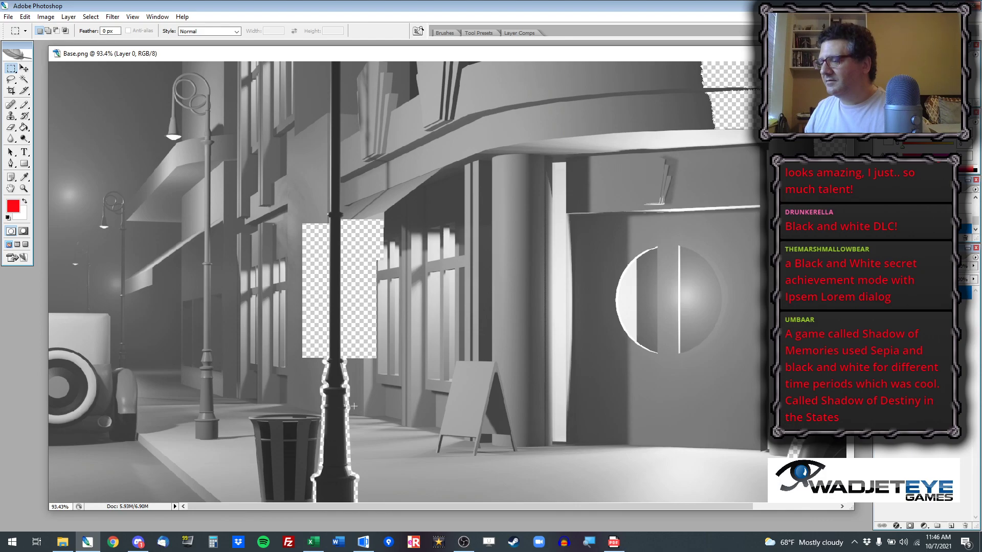
pyautogui.scroll(-3, 354, 407)
pyautogui.click(11, 79)
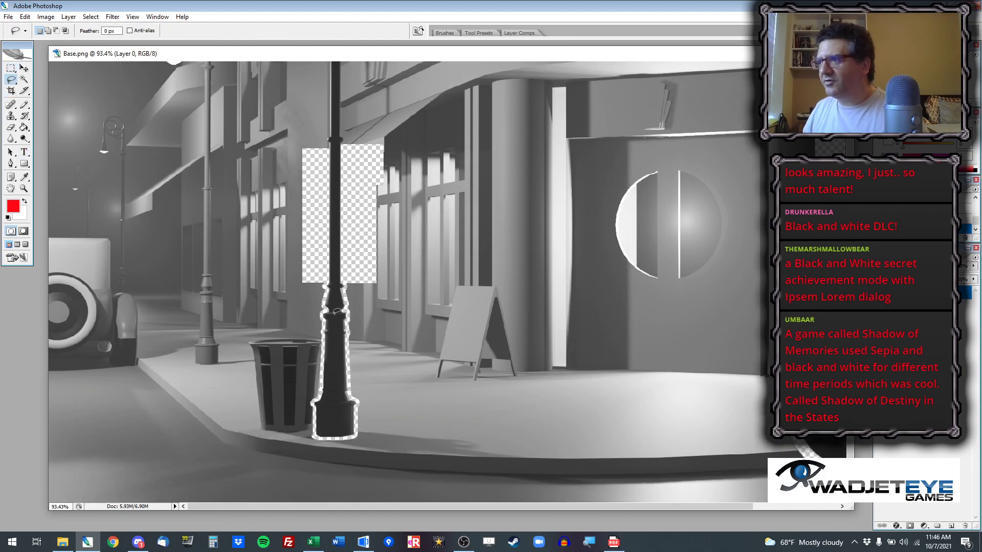
pyautogui.scroll(3, 443, 425)
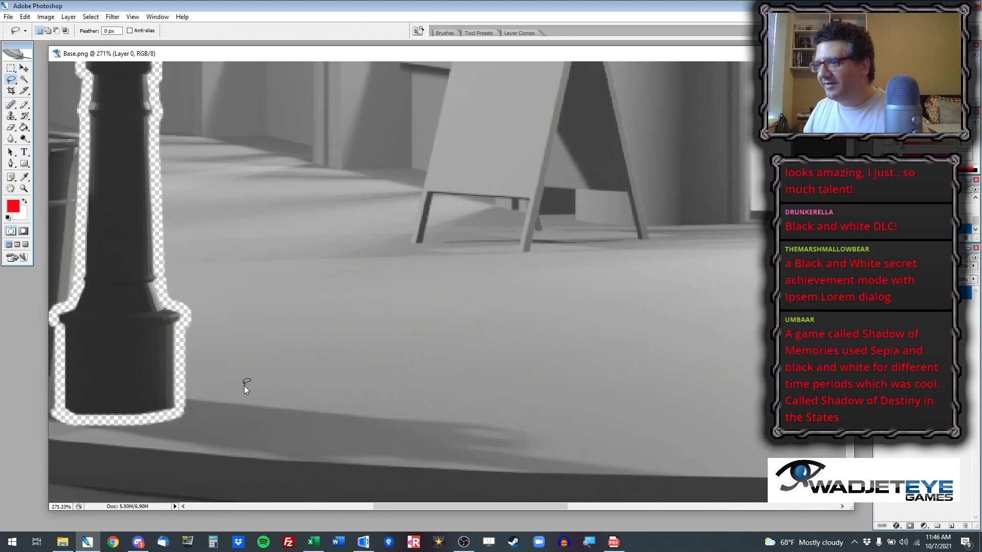
pyautogui.click(237, 387)
pyautogui.scroll(2, 244, 379)
pyautogui.click(461, 207)
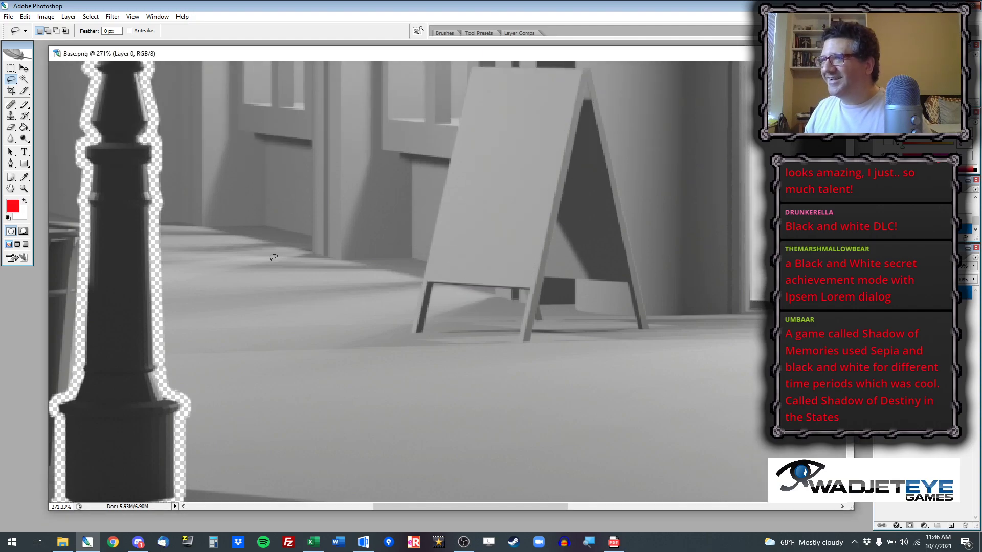
# Step: Switch the Eraser to Pencil mode at 41 px and widen the cleared area along the lamppost shaft's right side
pyautogui.scroll(2, 236, 227)
pyautogui.click(9, 129)
pyautogui.click(126, 31)
pyautogui.click(125, 46)
pyautogui.rightClick(215, 139)
pyautogui.moveTo(166, 97)
pyautogui.mouseDown()
pyautogui.moveTo(195, 220)
pyautogui.moveTo(185, 248)
pyautogui.mouseUp()
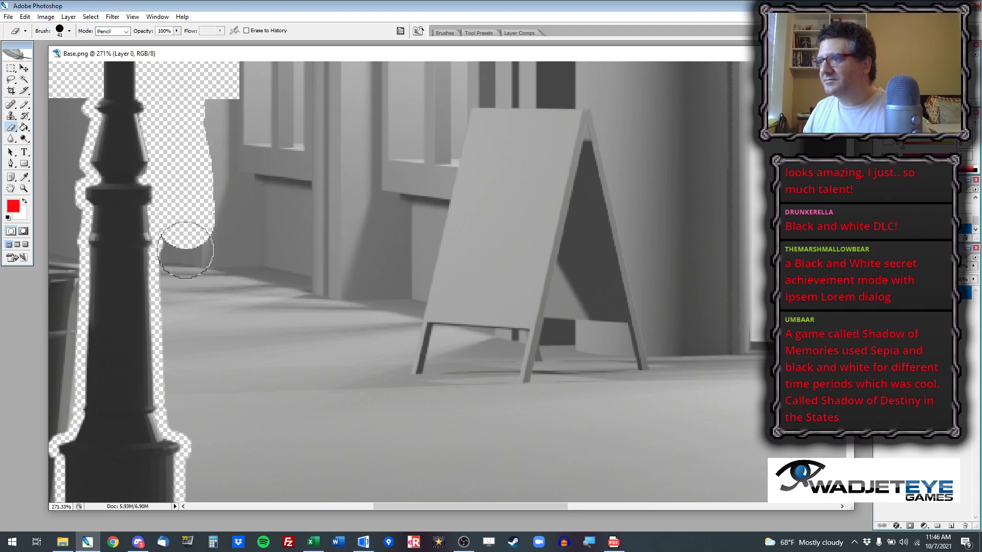
pyautogui.keyDown('shift'); pyautogui.click(183, 280); pyautogui.keyUp('shift')
pyautogui.keyDown('shift'); pyautogui.click(191, 415); pyautogui.keyUp('shift')
pyautogui.keyDown('shift'); pyautogui.click(205, 424); pyautogui.keyUp('shift')
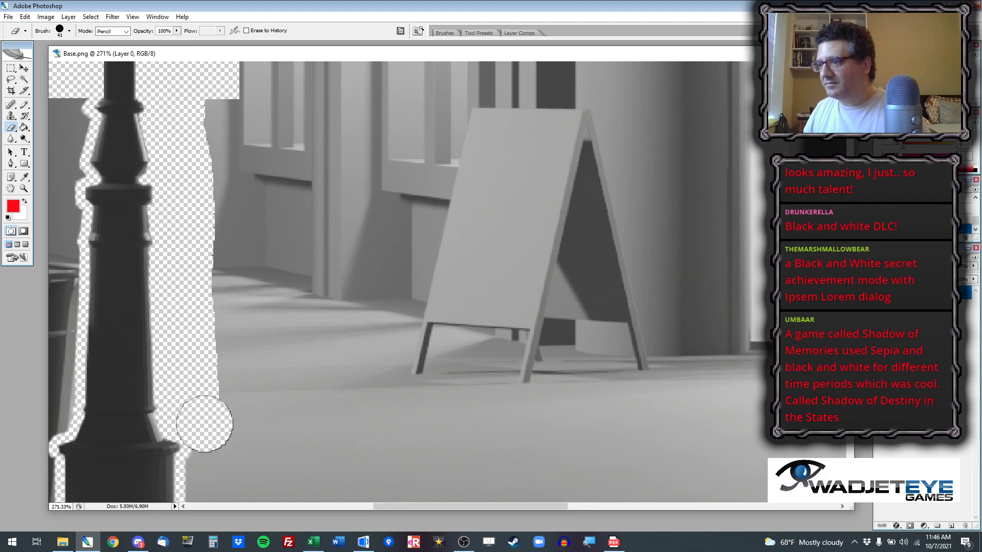
# Step: Erase a wide band of pavement to the right of the lamppost's base and beneath it
pyautogui.scroll(-5, 252, 378)
pyautogui.keyDown('shift'); pyautogui.click(208, 301); pyautogui.keyUp('shift')
pyautogui.moveTo(208, 301)
pyautogui.mouseDown()
pyautogui.moveTo(195, 398)
pyautogui.moveTo(68, 394)
pyautogui.mouseUp()
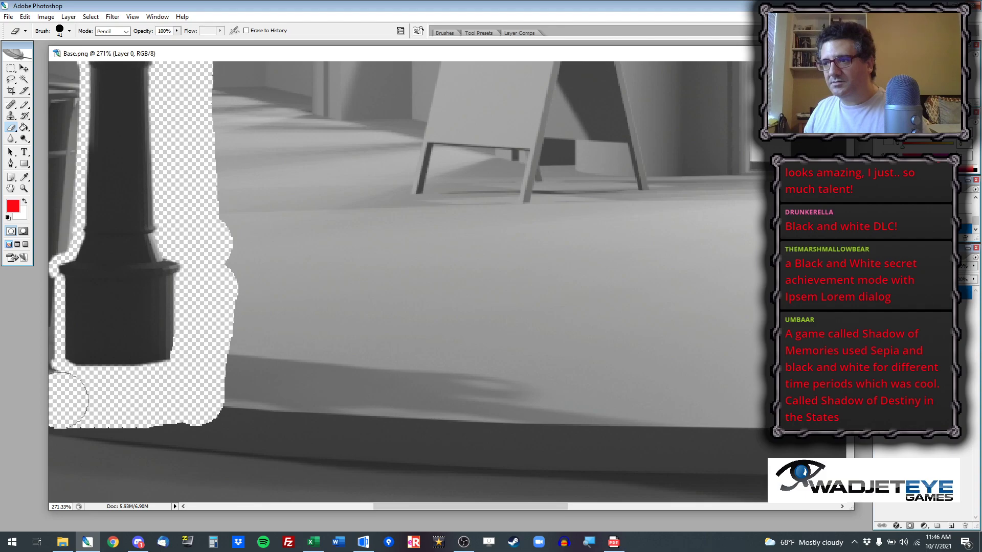
# Step: Erase a wide band of pavement and trash can along the left side of the lamppost's base
pyautogui.moveTo(493, 508); pyautogui.dragTo(413, 508)
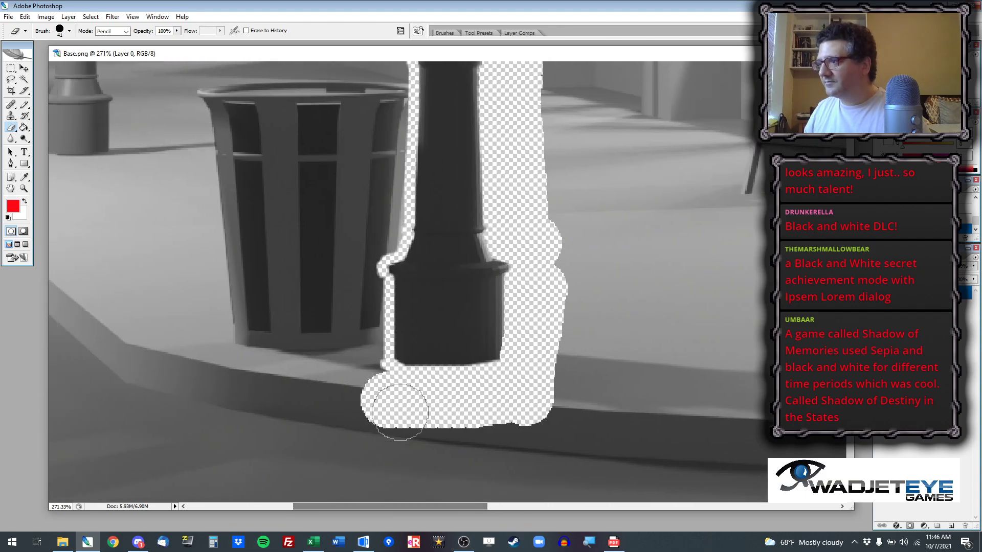
pyautogui.click(364, 379)
pyautogui.keyDown('shift'); pyautogui.click(353, 281); pyautogui.keyUp('shift')
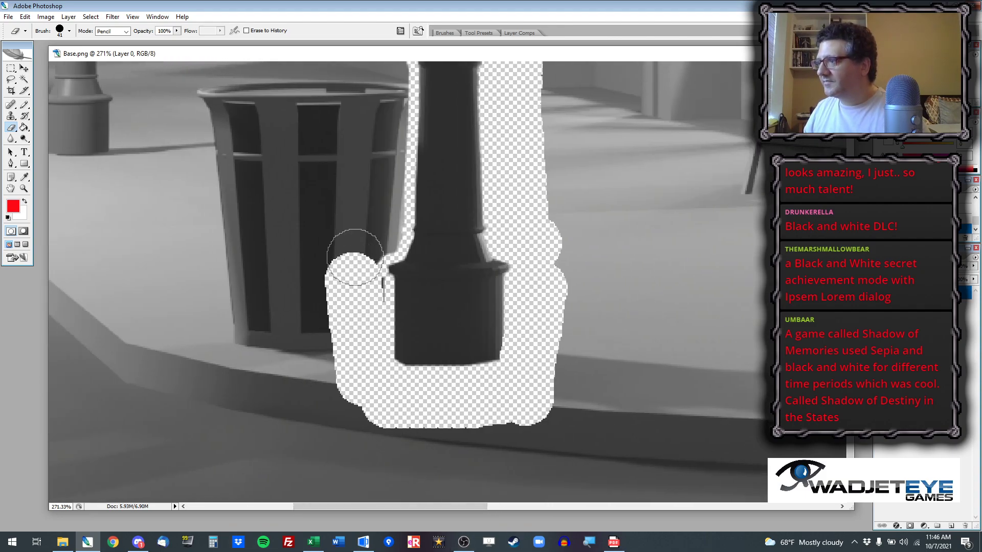
pyautogui.click(360, 292)
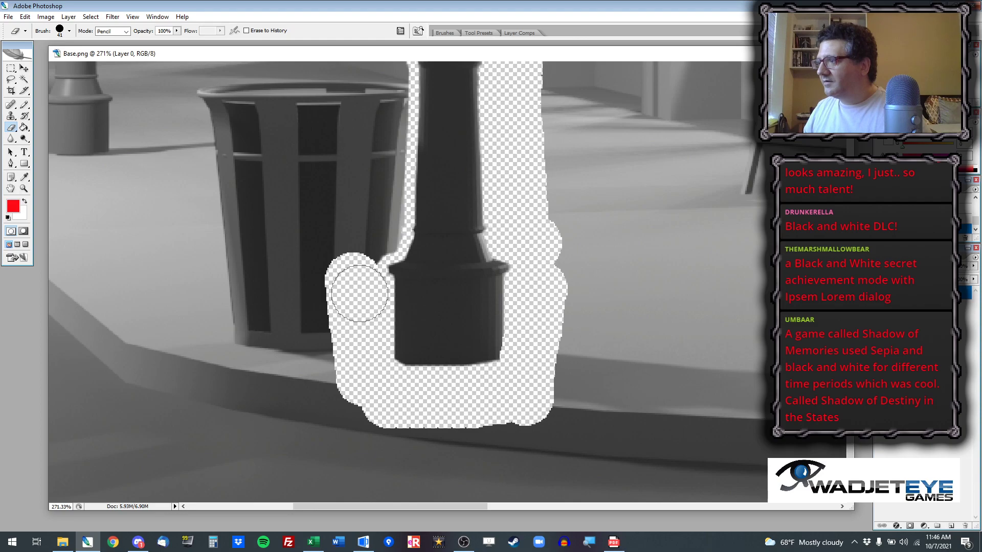
# Step: Widen the erased area along the left side of the lamppost shaft and collars up to the cleared rectangle
pyautogui.click(374, 225)
pyautogui.keyDown('shift'); pyautogui.click(378, 84); pyautogui.keyUp('shift')
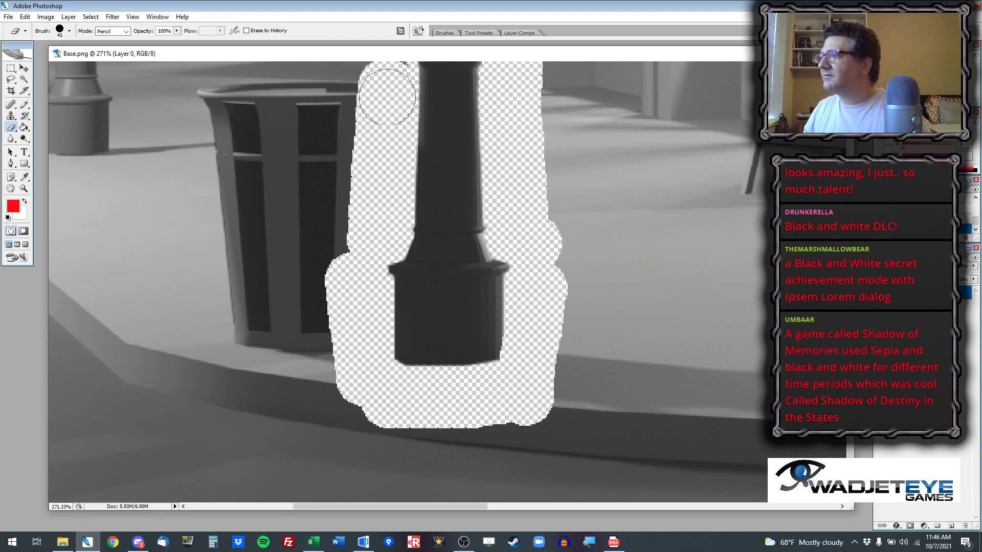
pyautogui.scroll(5, 387, 95)
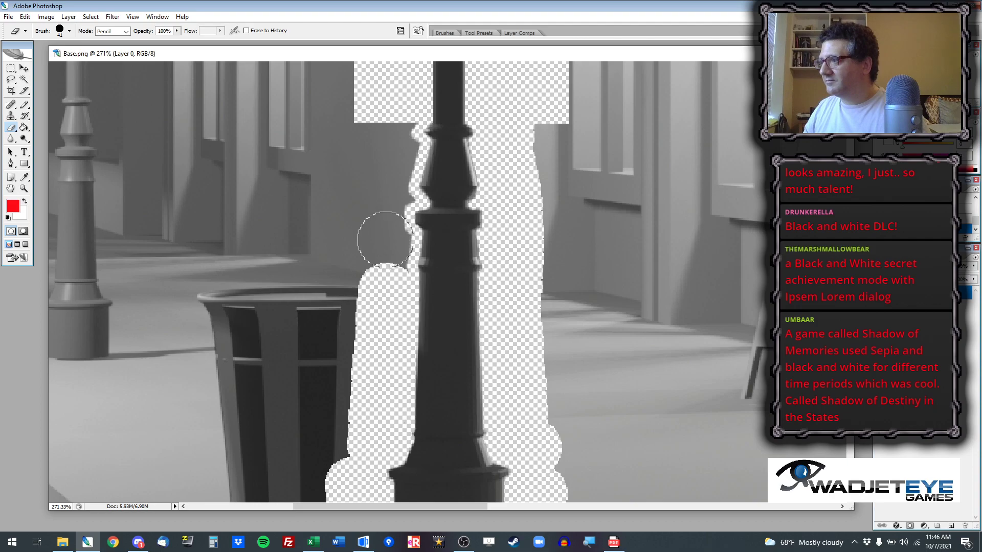
pyautogui.click(385, 239)
pyautogui.click(383, 198)
pyautogui.moveTo(379, 219)
pyautogui.mouseDown()
pyautogui.moveTo(387, 126)
pyautogui.moveTo(393, 154)
pyautogui.mouseUp()
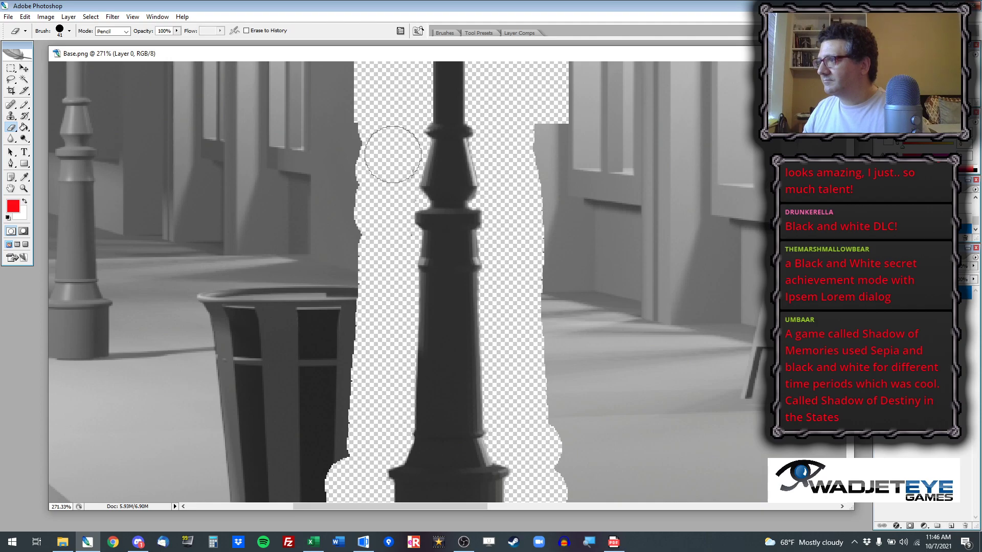
# Step: Enlarge the Eraser to 116 px and erase a broad band across the lamppost's upper pole and the storefront awning
pyautogui.scroll(-5, 509, 202)
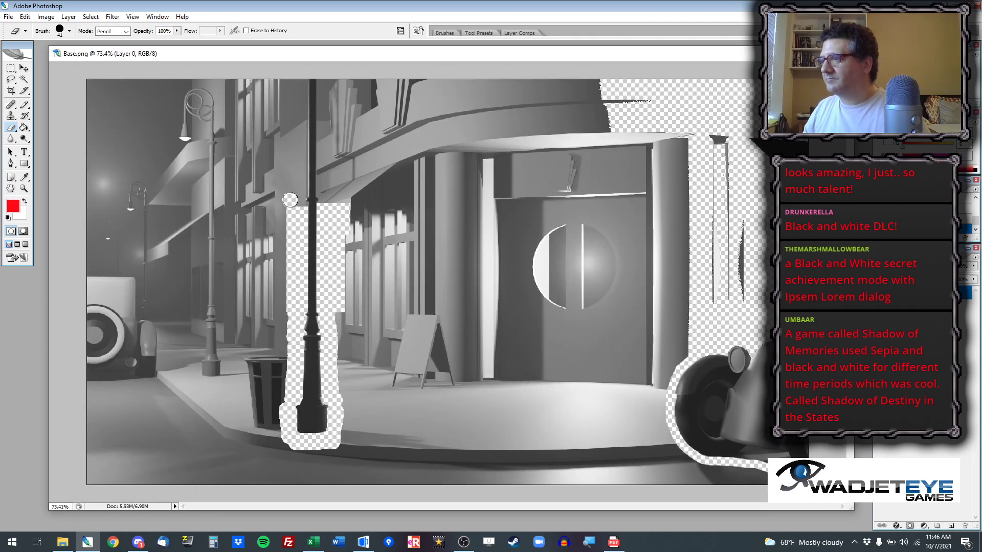
pyautogui.moveTo(303, 195); pyautogui.dragTo(461, 210)
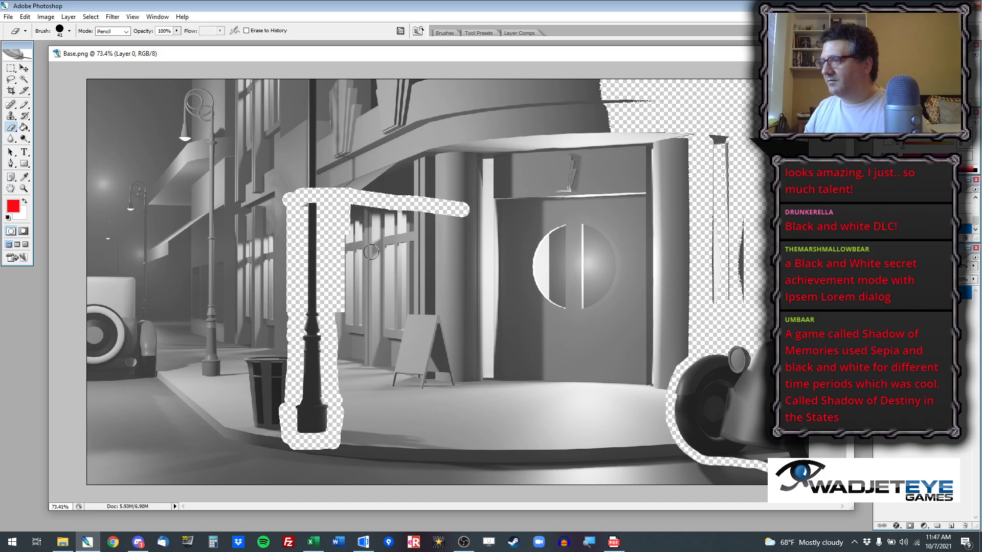
pyautogui.rightClick(371, 252)
pyautogui.click(449, 273)
pyautogui.moveTo(368, 180)
pyautogui.mouseDown()
pyautogui.moveTo(313, 157)
pyautogui.moveTo(499, 174)
pyautogui.mouseUp()
# Step: Extend the erased band across the doorway to the cleared area and erase a wide margin around the foreground car
pyautogui.click(11, 68)
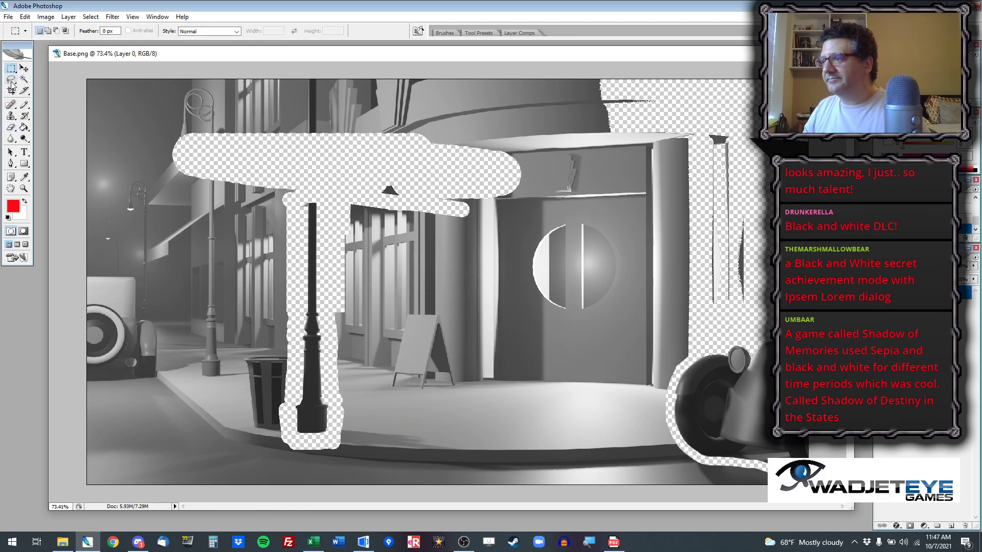
pyautogui.click(11, 127)
pyautogui.moveTo(389, 192)
pyautogui.mouseDown()
pyautogui.moveTo(716, 194)
pyautogui.moveTo(688, 156)
pyautogui.mouseUp()
pyautogui.moveTo(727, 244)
pyautogui.mouseDown()
pyautogui.moveTo(720, 269)
pyautogui.moveTo(744, 289)
pyautogui.mouseUp()
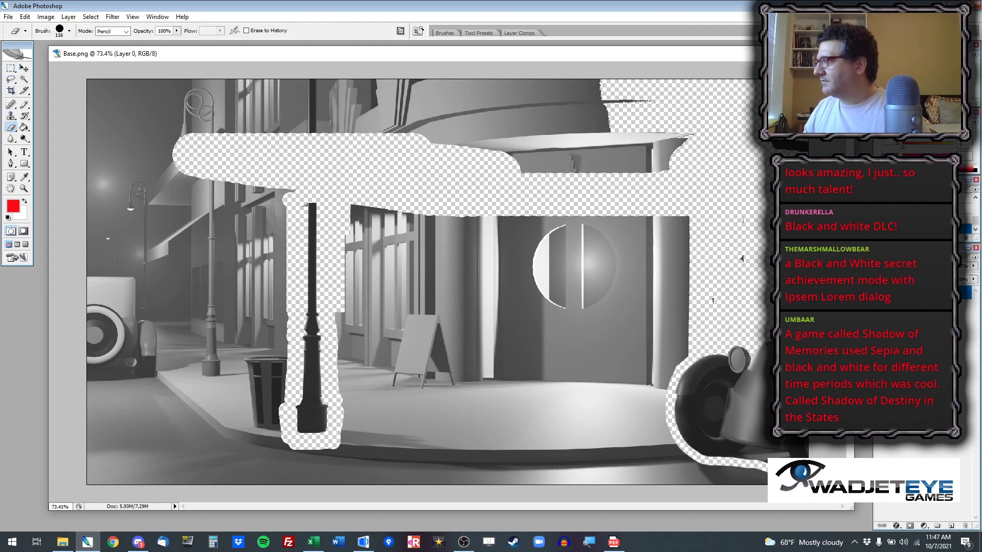
pyautogui.moveTo(783, 253)
pyautogui.mouseDown()
pyautogui.moveTo(725, 287)
pyautogui.moveTo(789, 160)
pyautogui.mouseUp()
pyautogui.moveTo(713, 196)
pyautogui.mouseDown()
pyautogui.moveTo(688, 220)
pyautogui.moveTo(667, 291)
pyautogui.moveTo(659, 323)
pyautogui.moveTo(676, 299)
pyautogui.moveTo(675, 323)
pyautogui.moveTo(651, 369)
pyautogui.moveTo(651, 448)
pyautogui.moveTo(680, 477)
pyautogui.moveTo(776, 495)
pyautogui.moveTo(651, 474)
pyautogui.moveTo(652, 435)
pyautogui.moveTo(618, 441)
pyautogui.mouseUp()
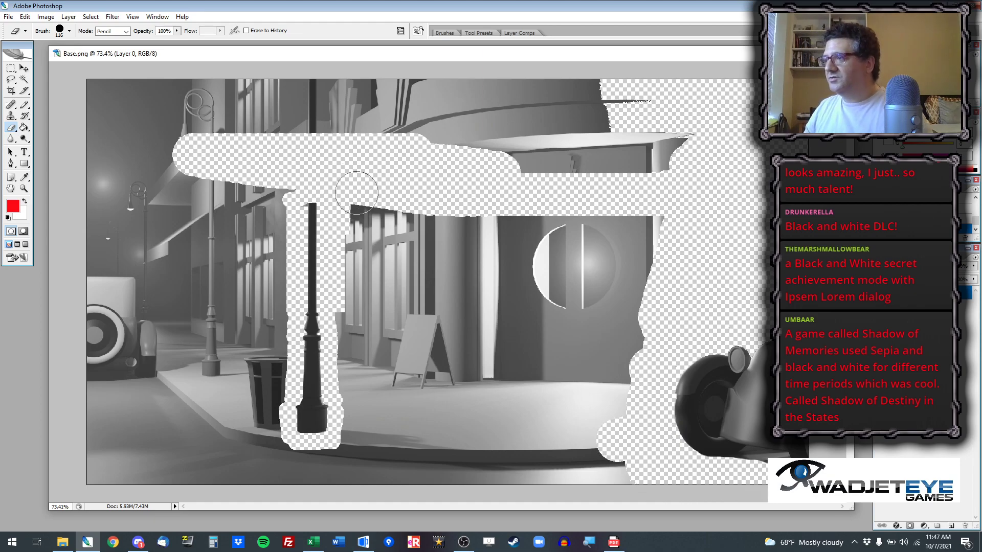
# Step: Lasso the lamppost and the foreground car together and copy the selection to a new layer
pyautogui.click(10, 79)
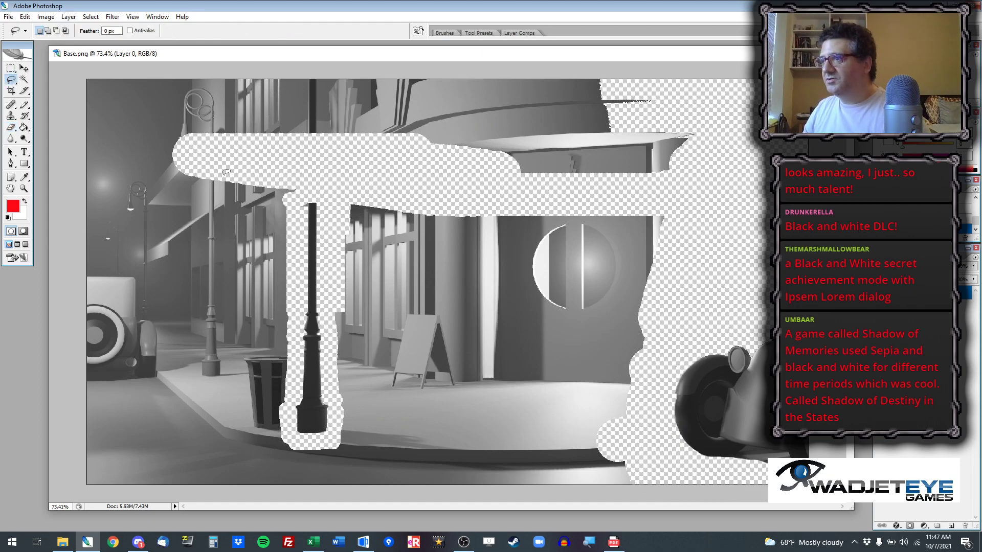
pyautogui.moveTo(295, 197); pyautogui.dragTo(312, 189)
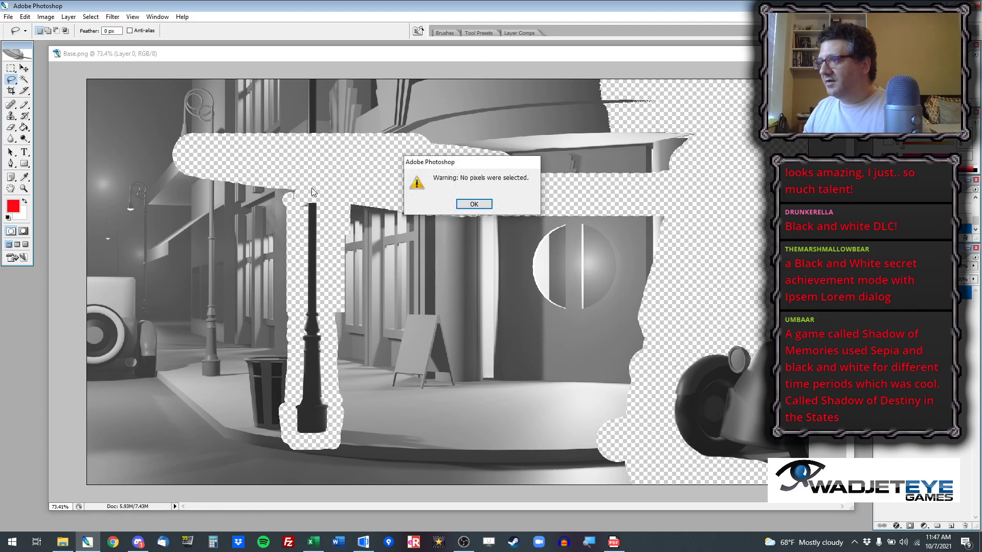
pyautogui.click(469, 205)
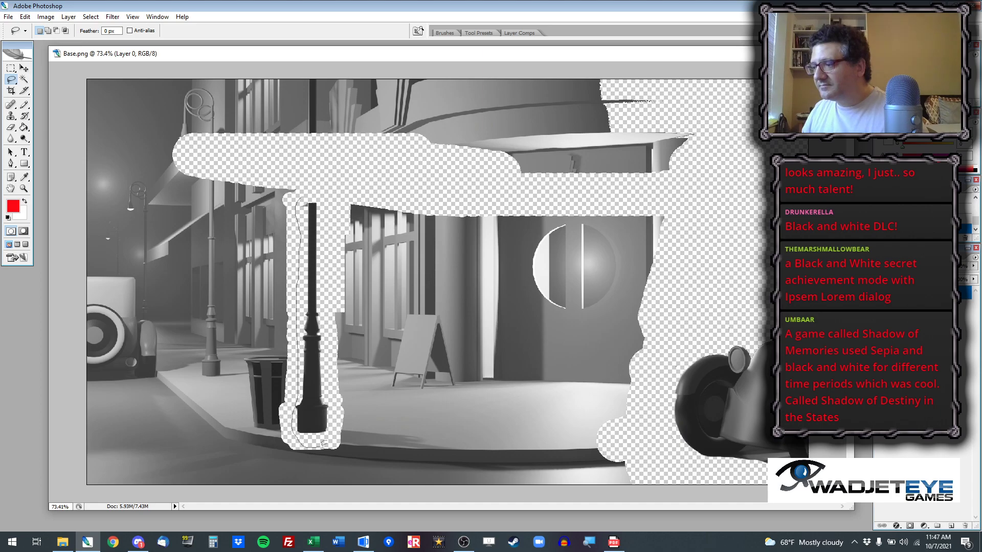
pyautogui.moveTo(335, 216); pyautogui.dragTo(330, 182)
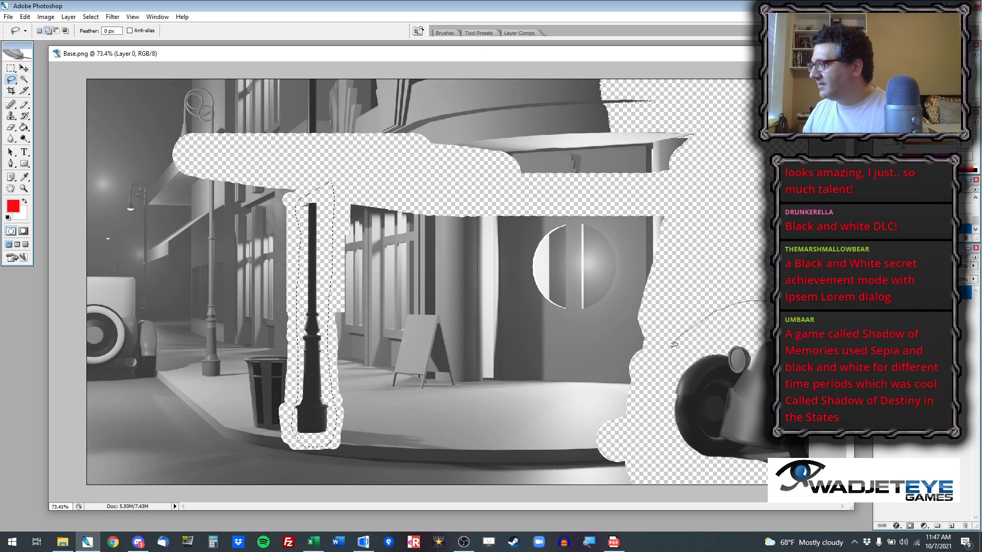
pyautogui.moveTo(817, 348); pyautogui.dragTo(814, 317)
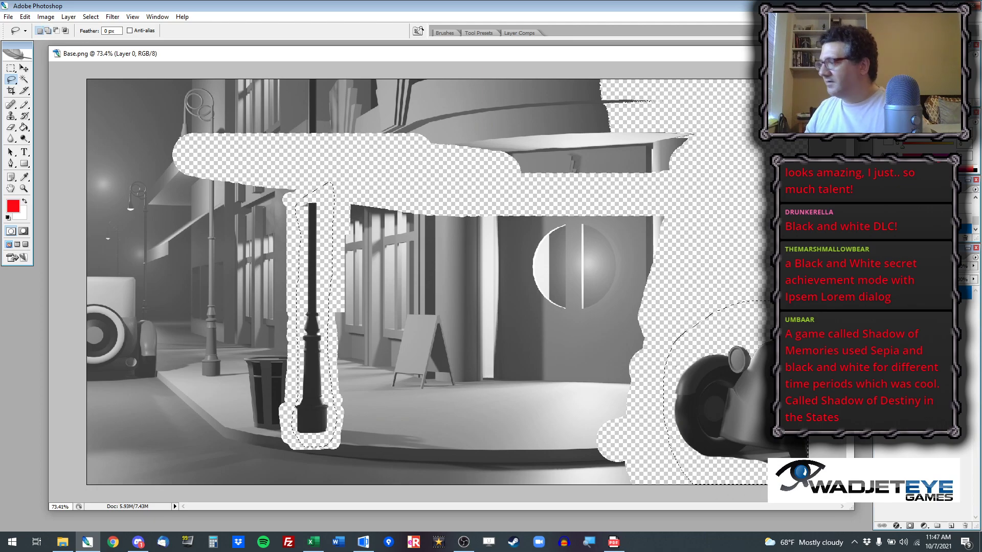
pyautogui.hotkey('ctrl', 'j')
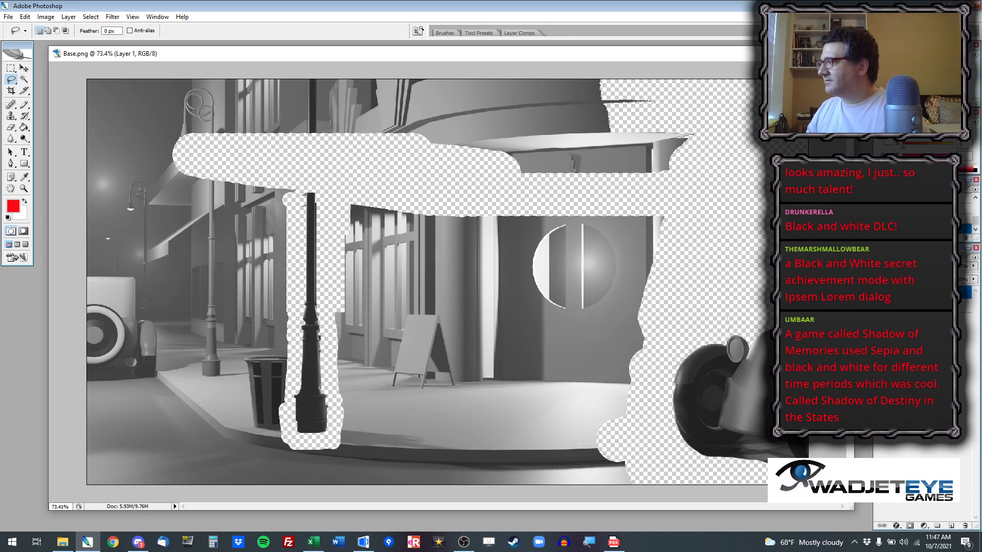
# Step: Move the copied lamppost and car into alignment with the originals and hide the background layer
pyautogui.press('m')
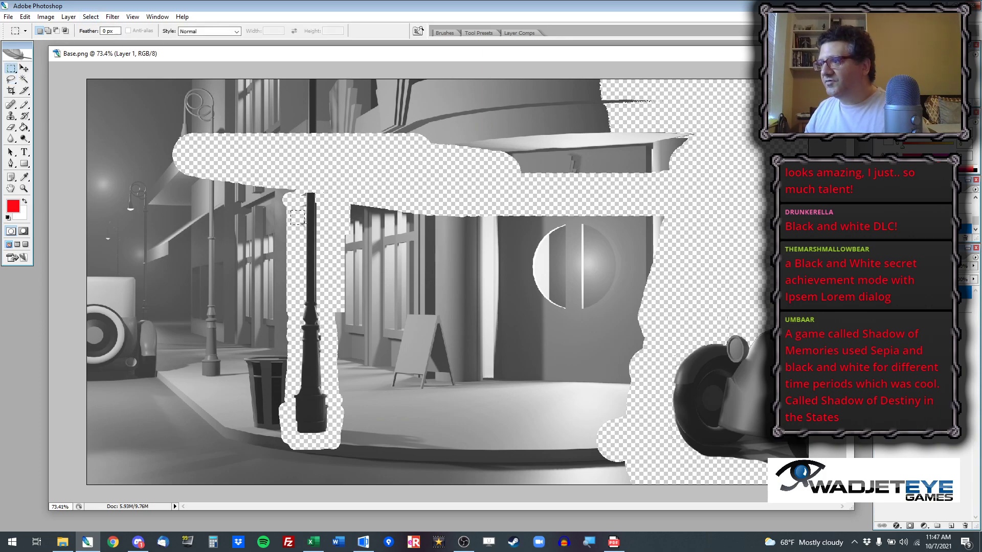
pyautogui.click(23, 68)
pyautogui.moveTo(368, 214); pyautogui.dragTo(371, 223)
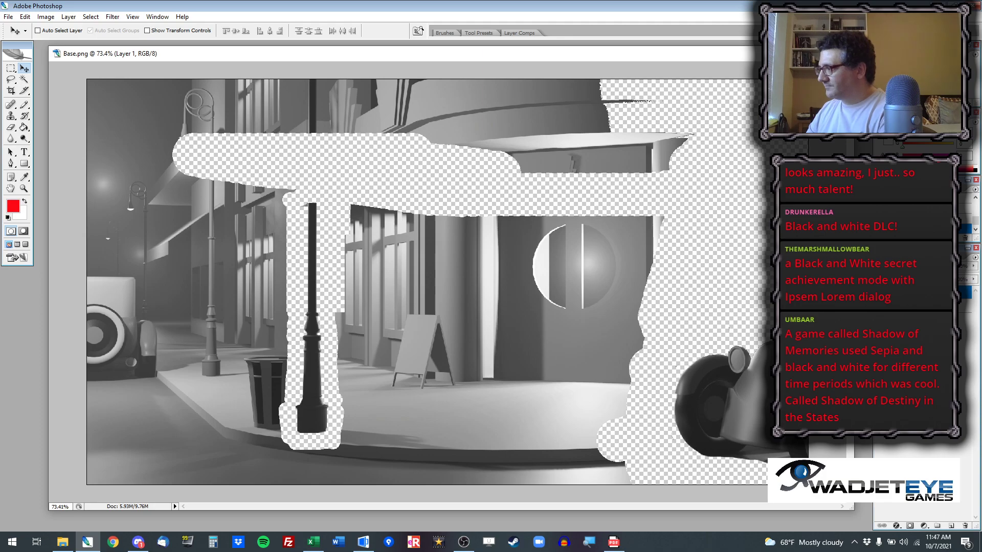
pyautogui.click(879, 306)
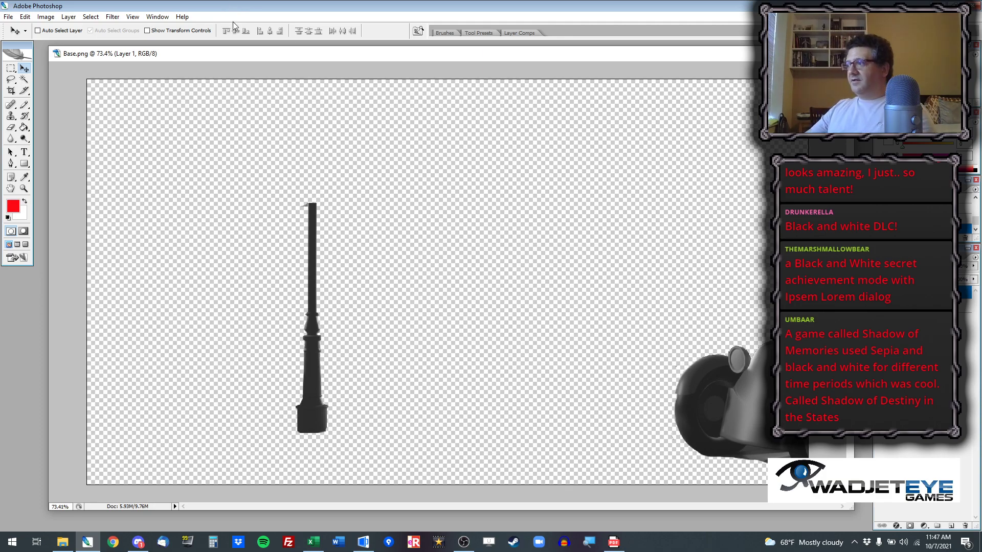
# Step: Save a PNG copy named placeholder-foreground in the 16 Jewelry Store Exterior folder
pyautogui.hotkey('ctrl', 'shift', 's')
pyautogui.click(463, 356)
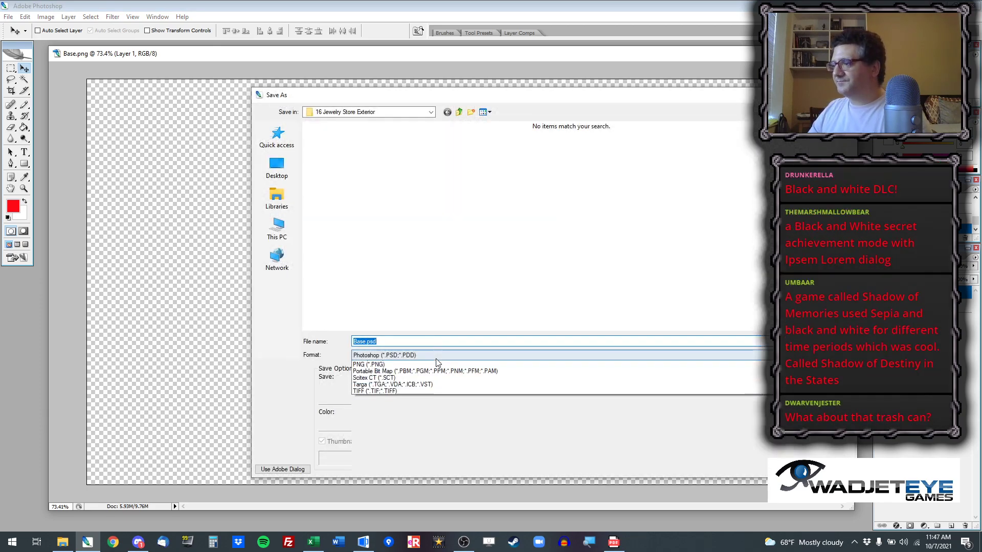
pyautogui.click(379, 450)
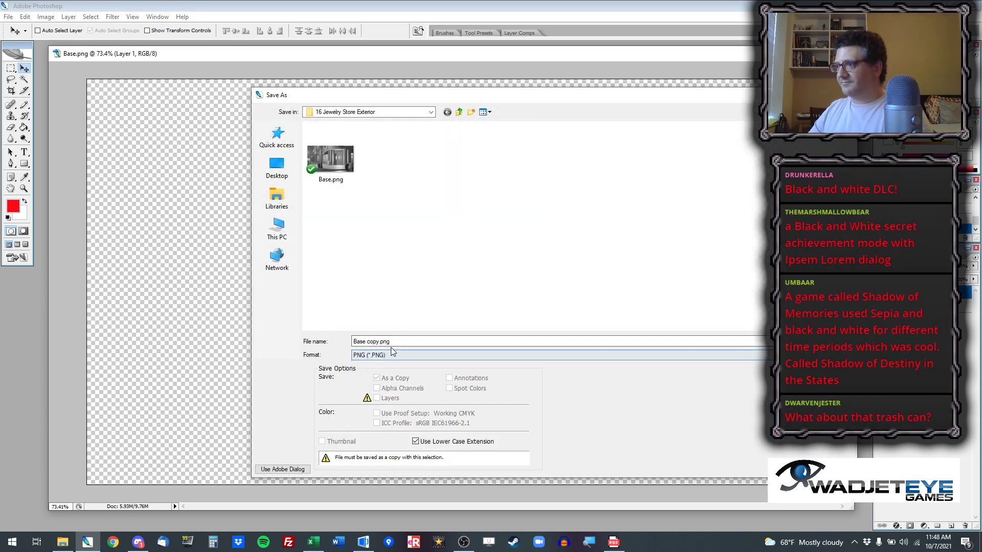
pyautogui.tripleClick(403, 341)
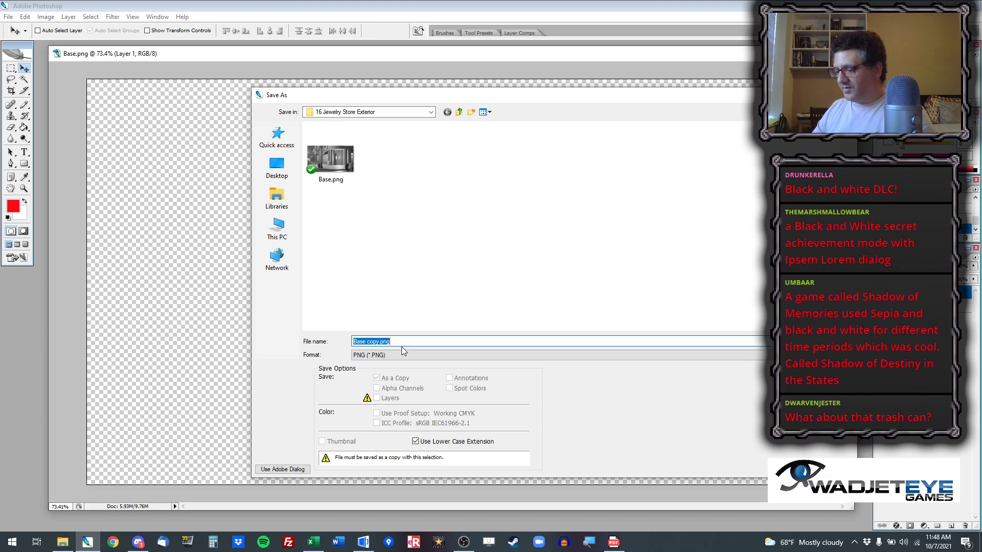
pyautogui.write('placeh')
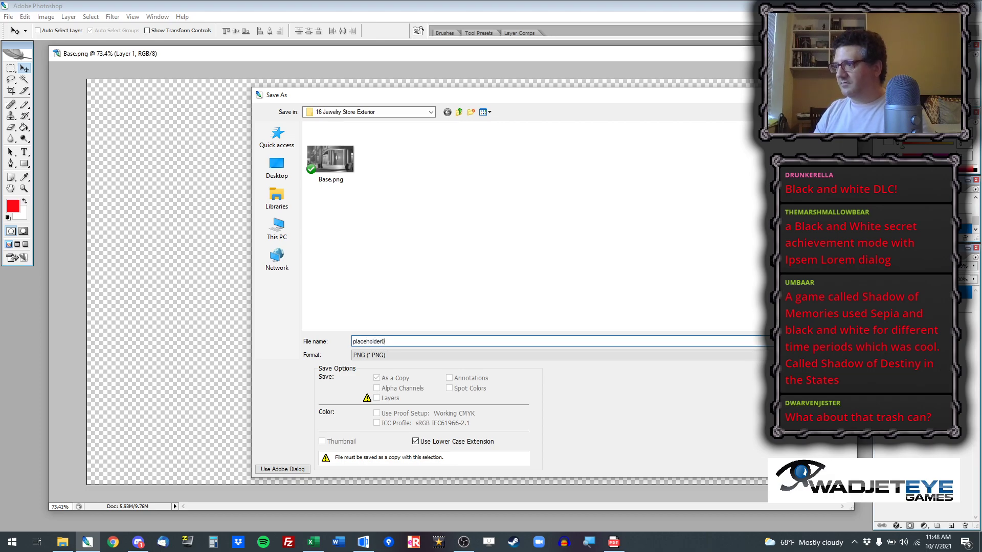
pyautogui.write('older-foreground')
pyautogui.press('Return')
pyautogui.click(522, 262)
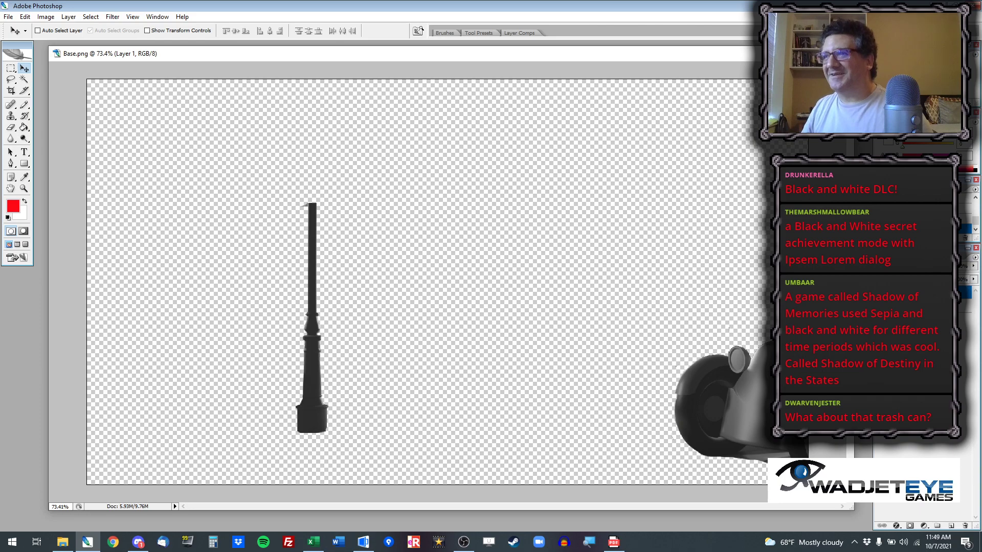
# Step: Erase the stray pixels beside the lamppost's cut-off top and save the PNG copy over placeholder-foreground.png
pyautogui.click(10, 127)
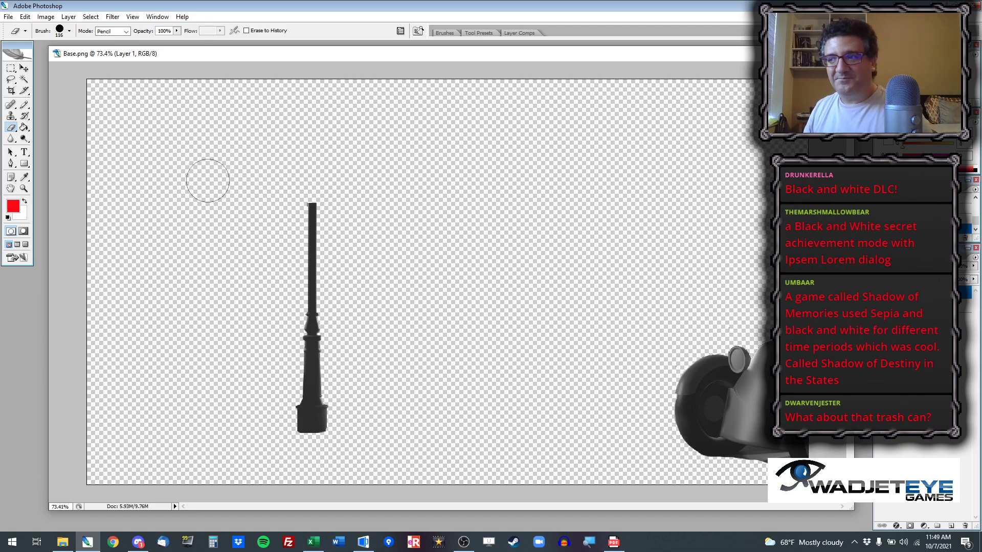
pyautogui.moveTo(208, 56); pyautogui.dragTo(197, 51)
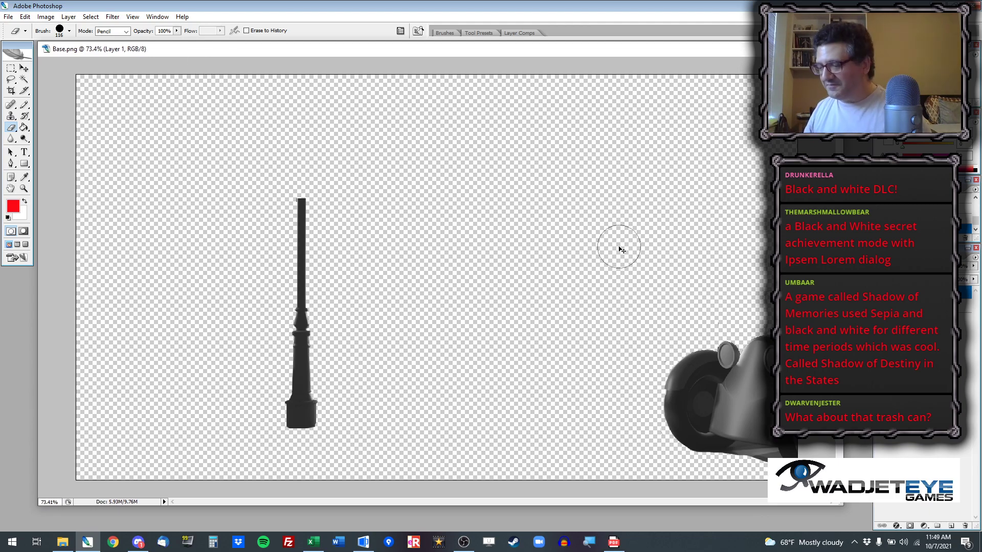
pyautogui.hotkey('ctrl', 'shift', 's')
pyautogui.click(385, 354)
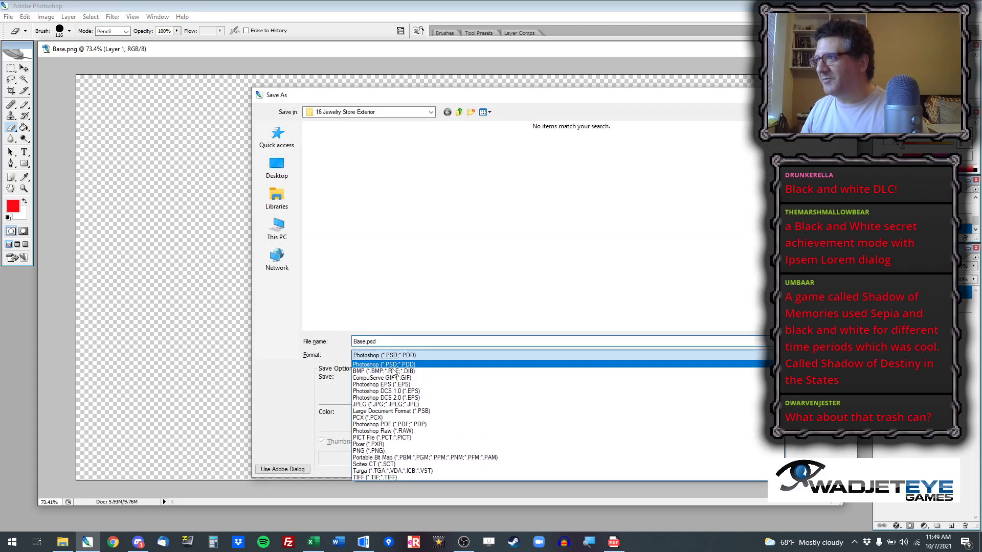
pyautogui.click(368, 450)
pyautogui.doubleClick(384, 156)
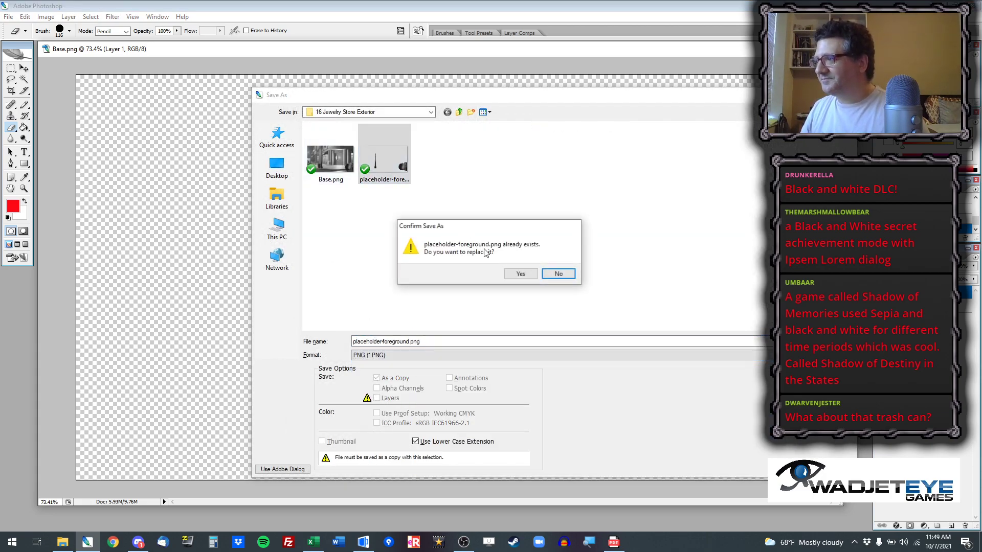
pyautogui.click(520, 274)
pyautogui.click(517, 262)
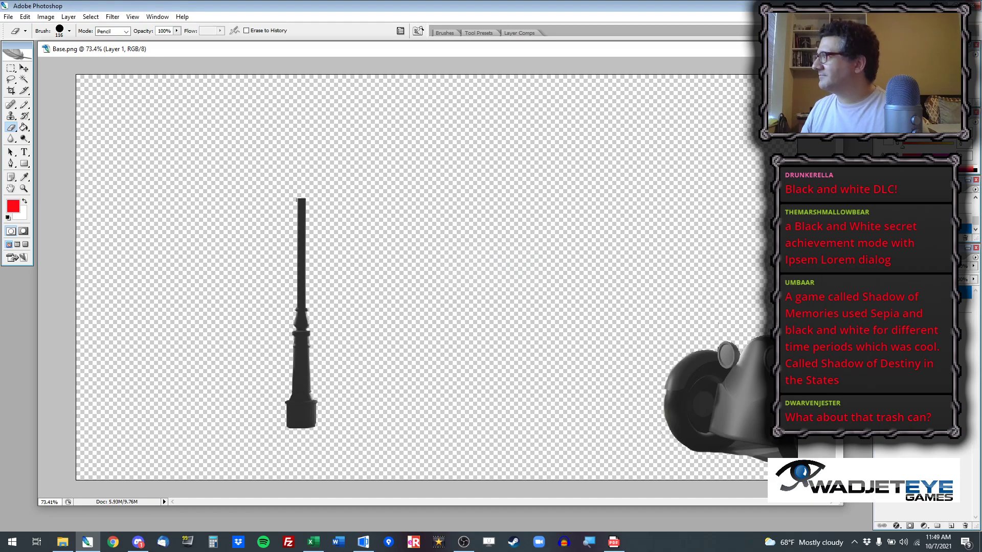
# Step: Switch to the AGS Editor and add an object named oForeground to Room 31
pyautogui.hotkey('alt', 'Tab')
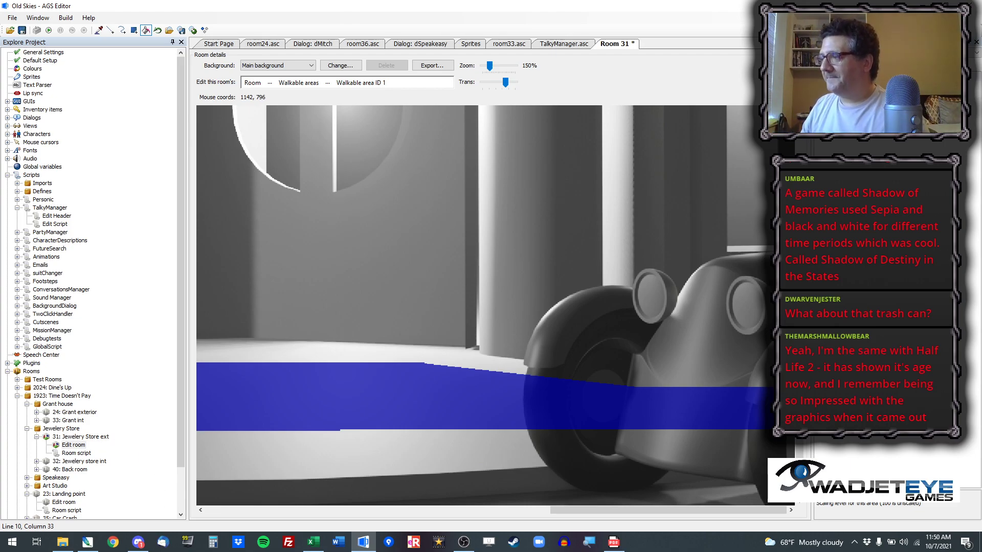
pyautogui.scroll(-2, 365, 326)
pyautogui.scroll(-1, 365, 325)
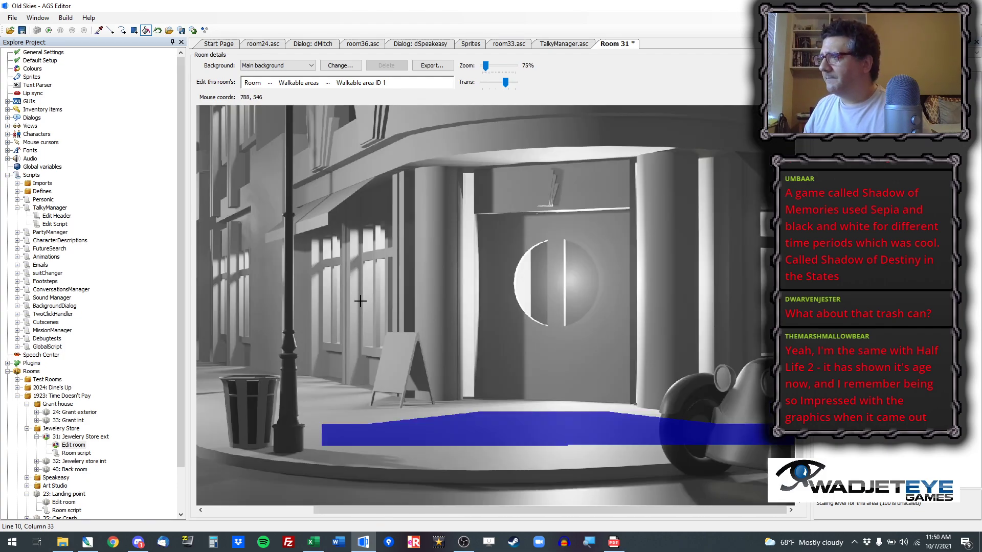
pyautogui.click(270, 83)
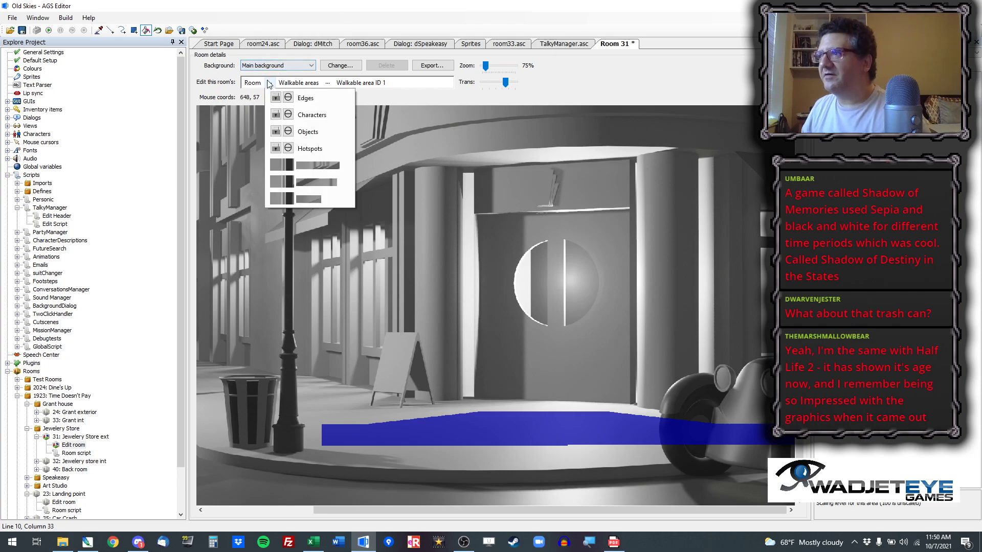
pyautogui.click(304, 132)
pyautogui.click(419, 194)
pyautogui.click(924, 154)
pyautogui.write('oForeground')
pyautogui.press('Return')
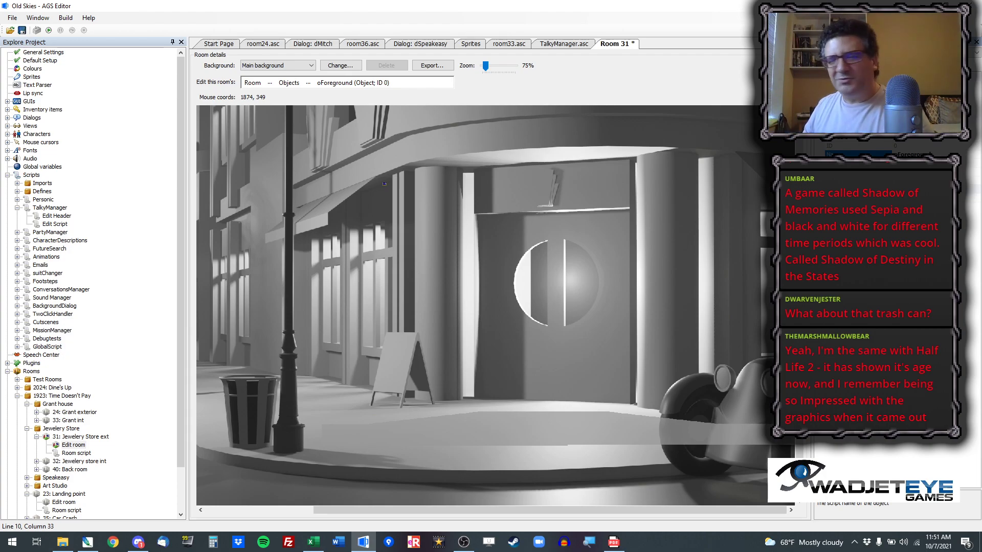
# Step: Open the sprite selection for oForeground and create a sprite folder named "Jewelry ex" under Time Doesn't Pay
pyautogui.click(920, 94)
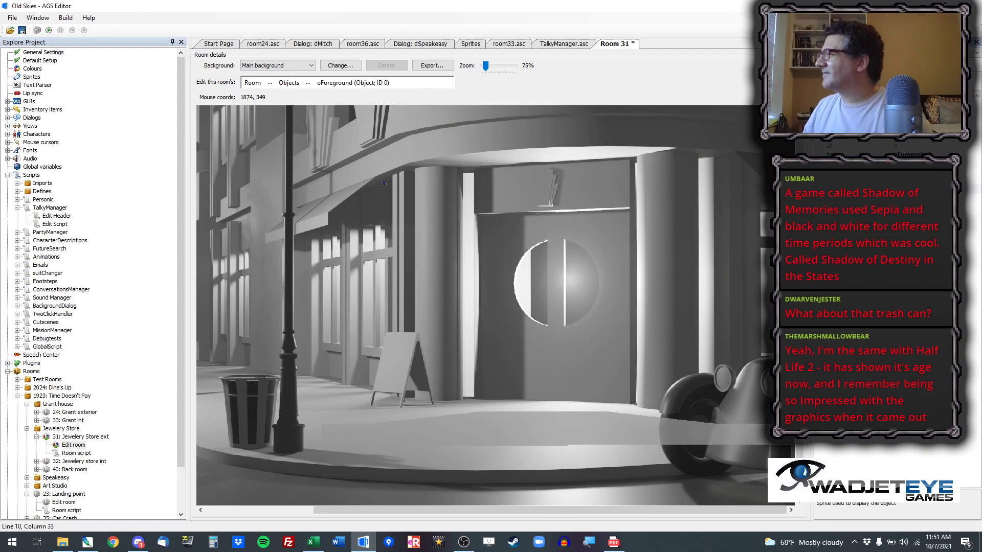
pyautogui.click(975, 98)
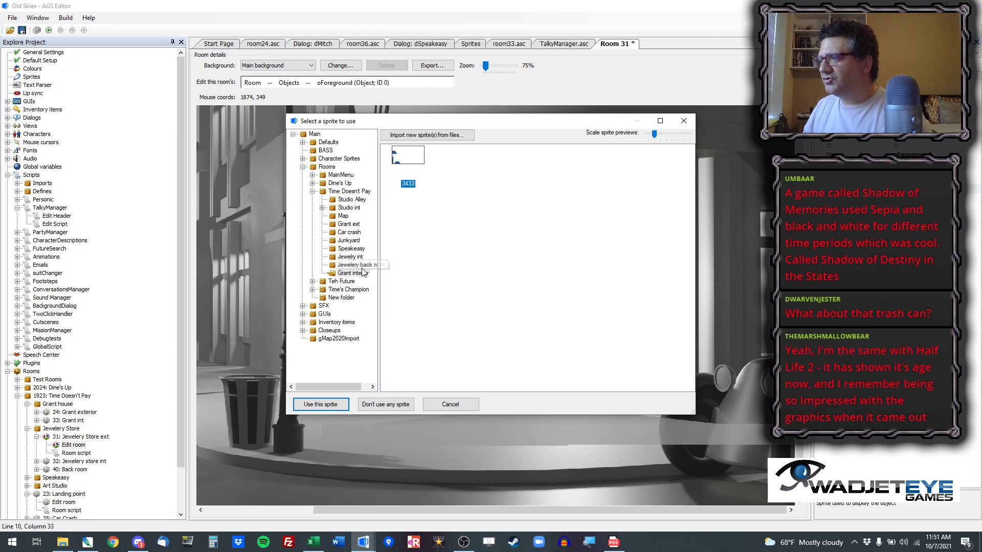
pyautogui.moveTo(379, 273); pyautogui.dragTo(392, 271)
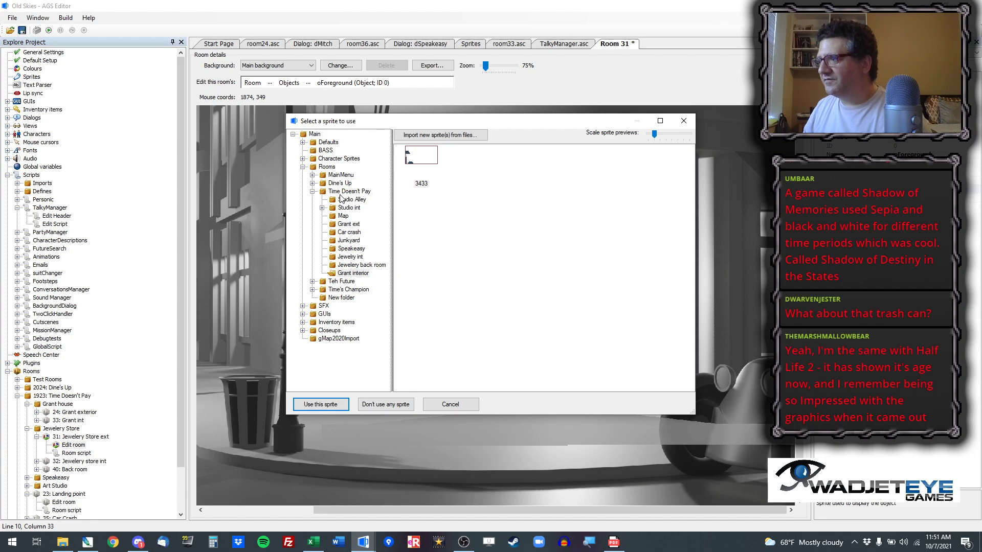
pyautogui.rightClick(342, 193)
pyautogui.click(361, 212)
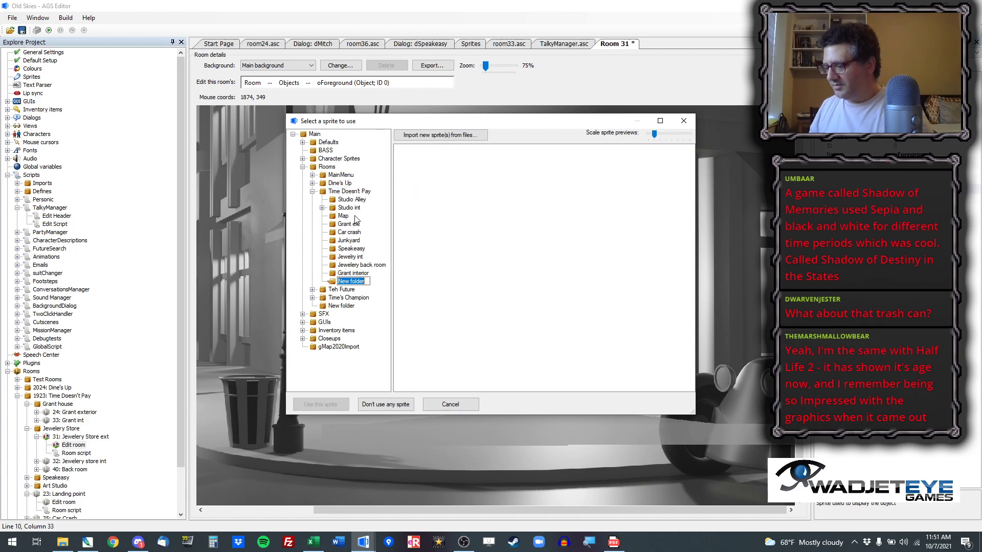
pyautogui.write('Jer')
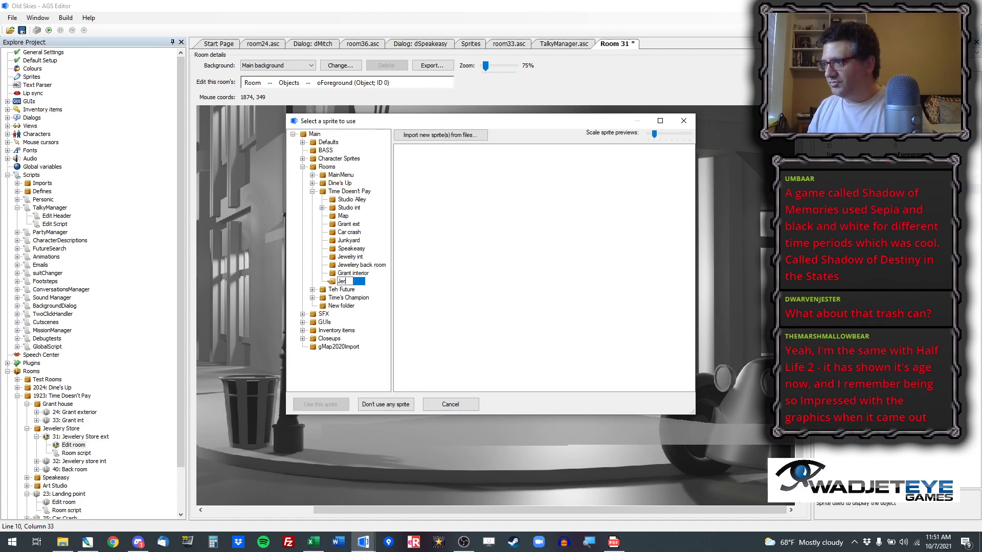
pyautogui.write('wel')
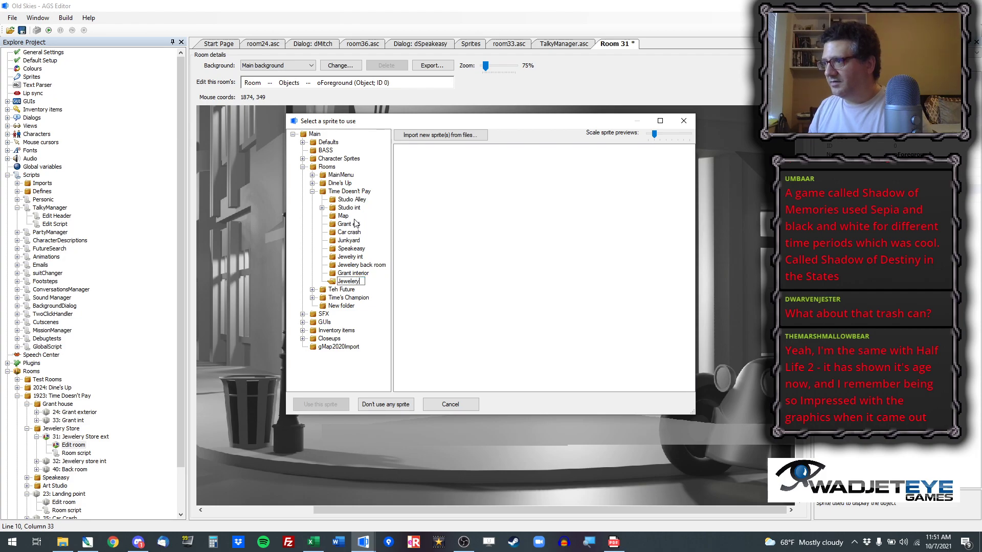
pyautogui.write('ry ex')
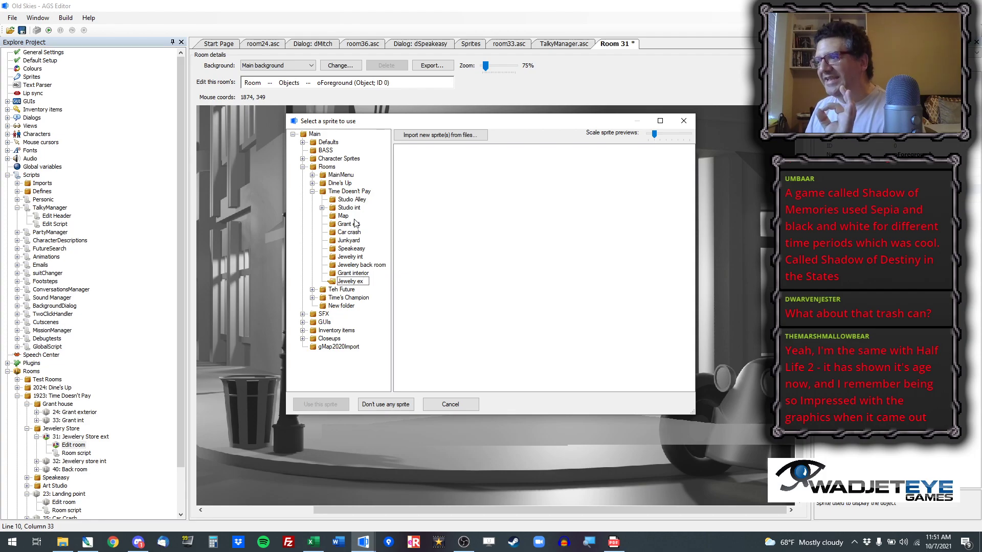
pyautogui.press('Return')
# Step: Import placeholder-foreground.png into the new sprite folder with its alpha channel and assign it to the oForeground object
pyautogui.rightClick(443, 231)
pyautogui.click(452, 234)
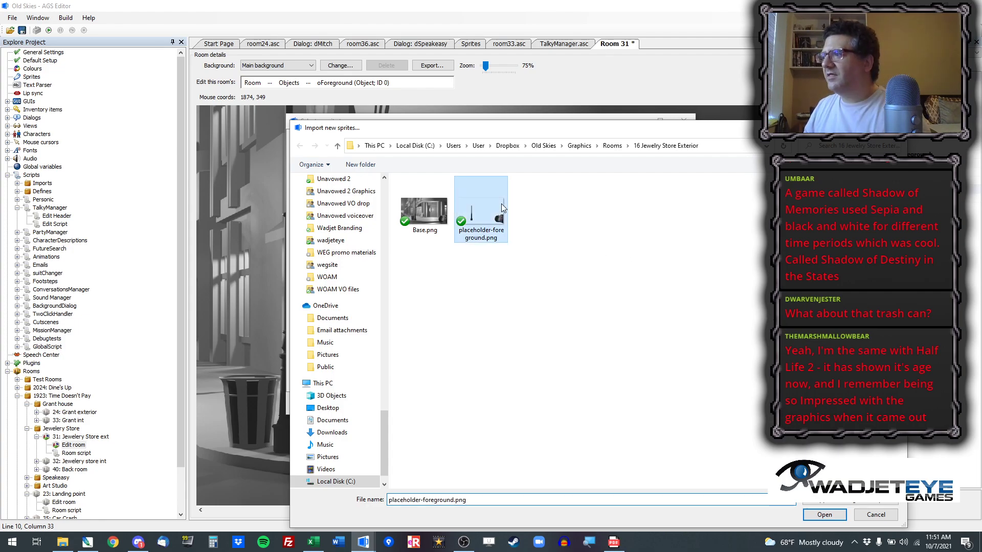
pyautogui.doubleClick(501, 204)
pyautogui.scroll(-5, 541, 301)
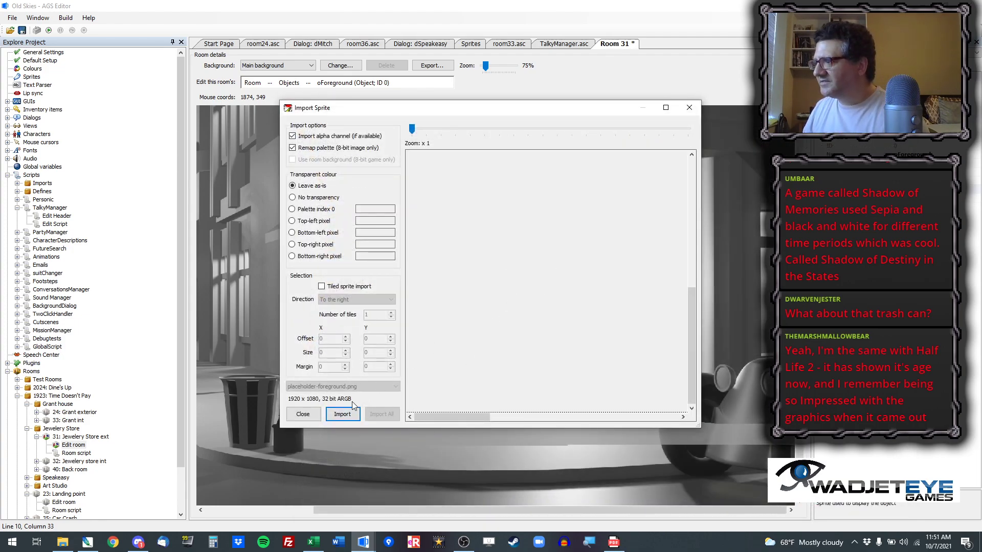
pyautogui.click(344, 414)
pyautogui.doubleClick(424, 159)
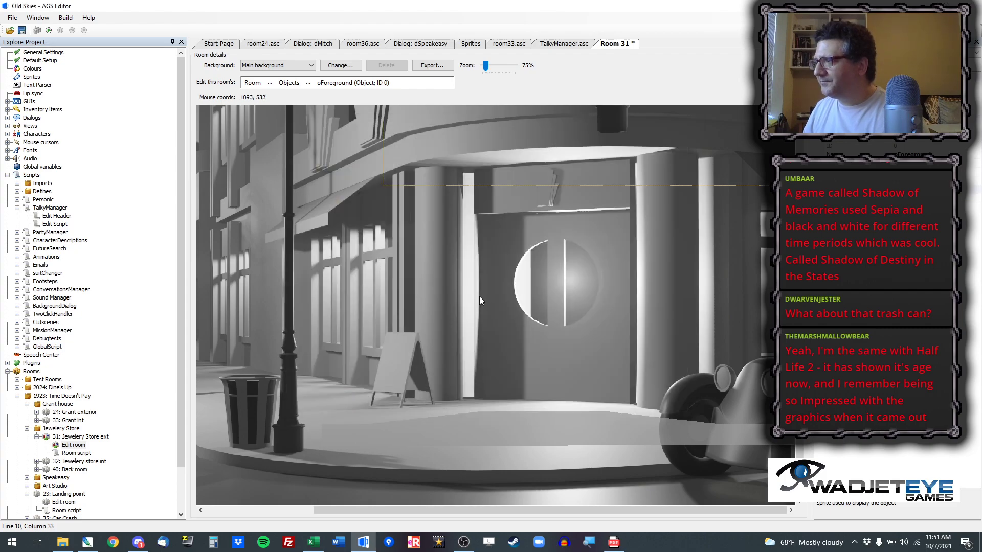
# Step: Set the oForeground object's start X and Y coordinates so its lamppost and car line up with the room background
pyautogui.click(902, 171)
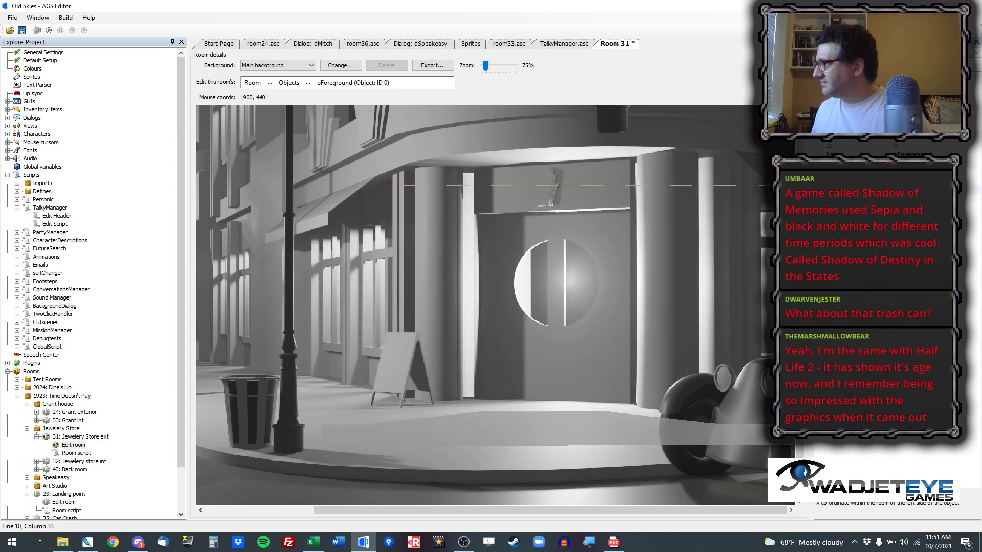
pyautogui.click(903, 180)
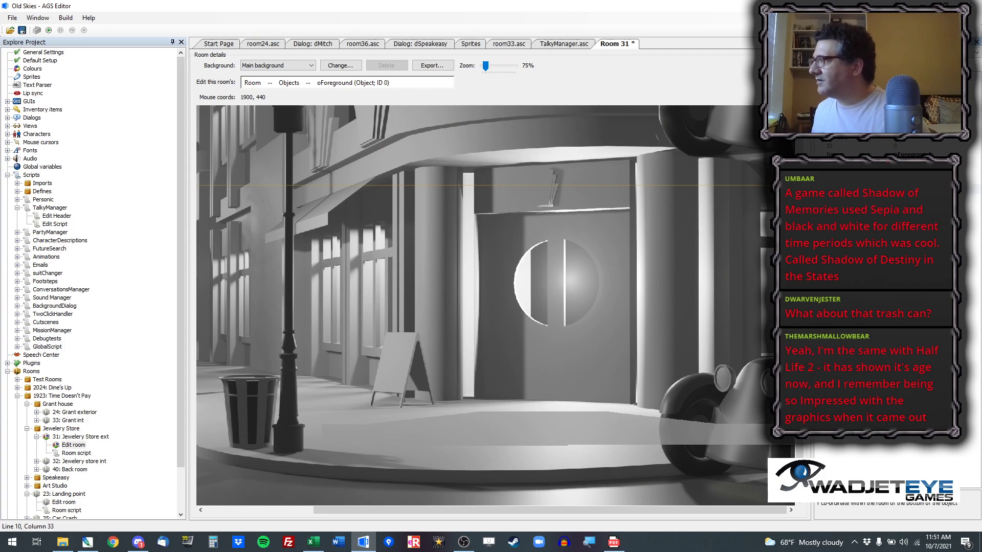
pyautogui.press('Return')
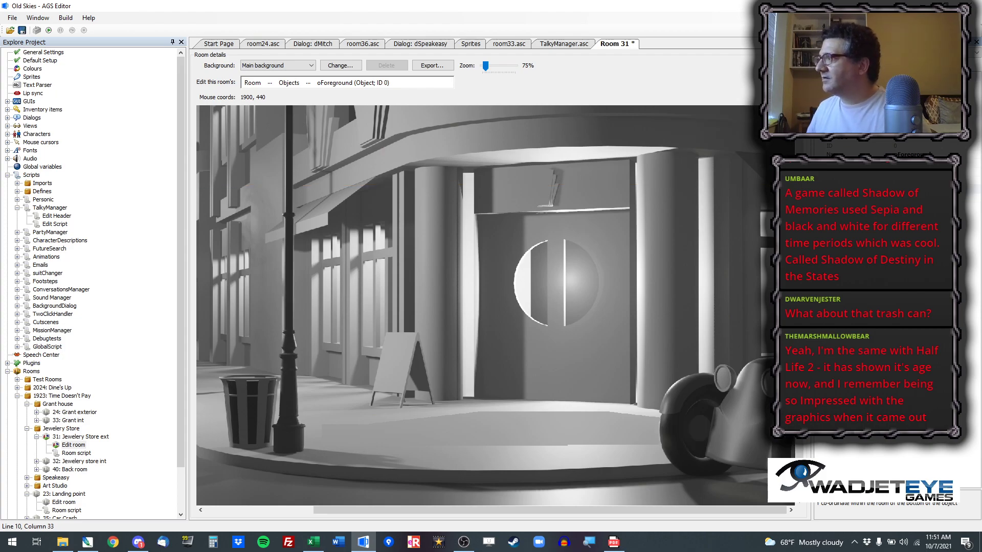
pyautogui.click(912, 139)
pyautogui.click(903, 171)
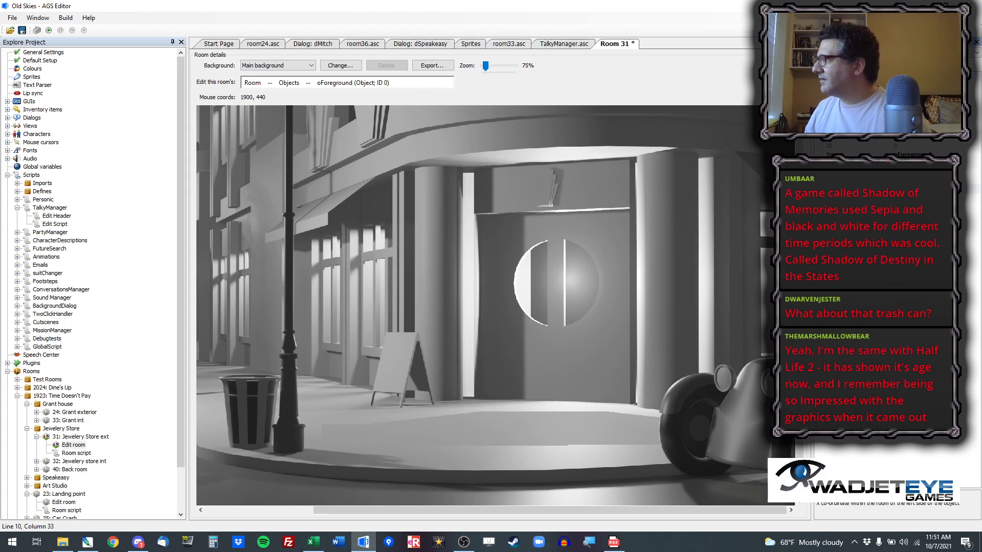
pyautogui.press('Return')
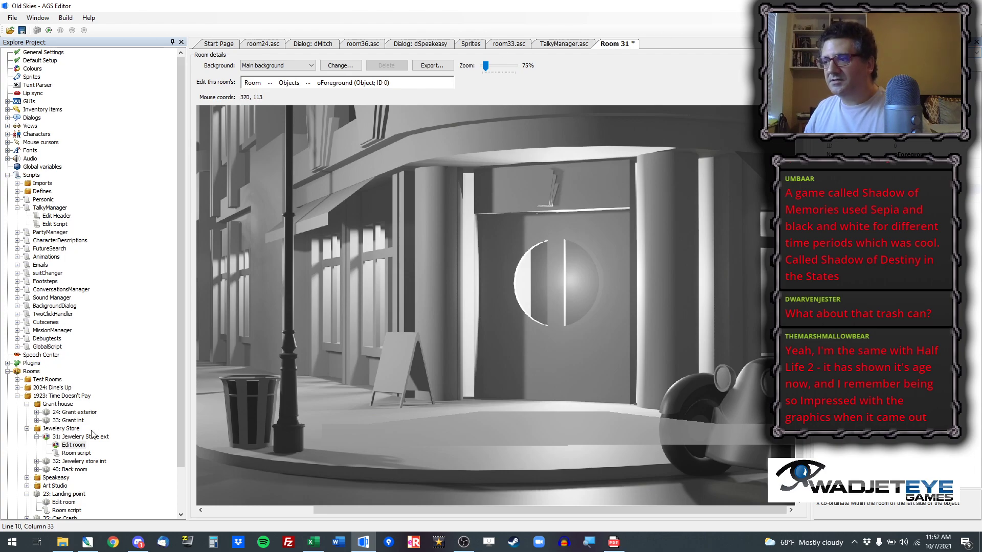
# Step: Open Room 31's script and add oForeground.SetPosition(0, 1080); as the first line of room_Load
pyautogui.doubleClick(77, 453)
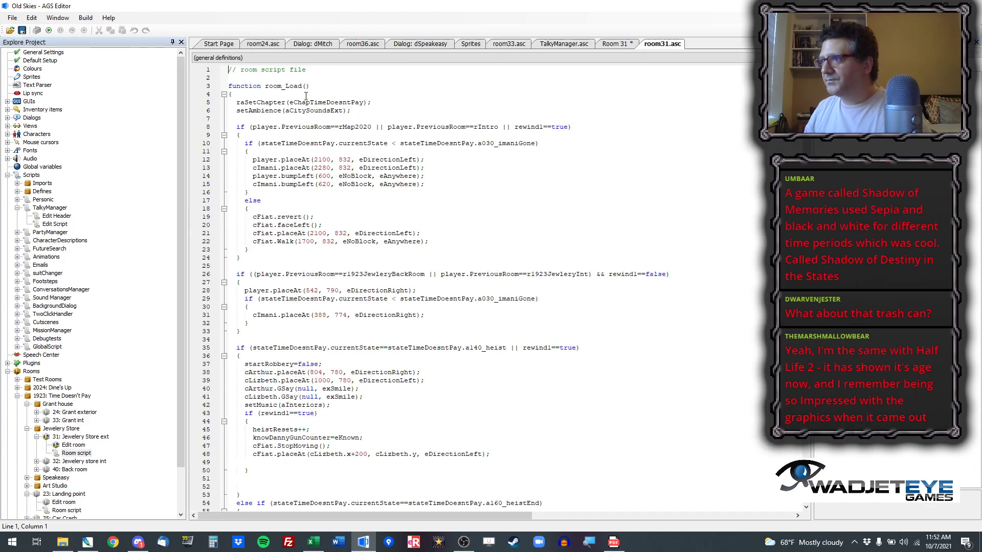
pyautogui.tripleClick(292, 99)
pyautogui.click(324, 96)
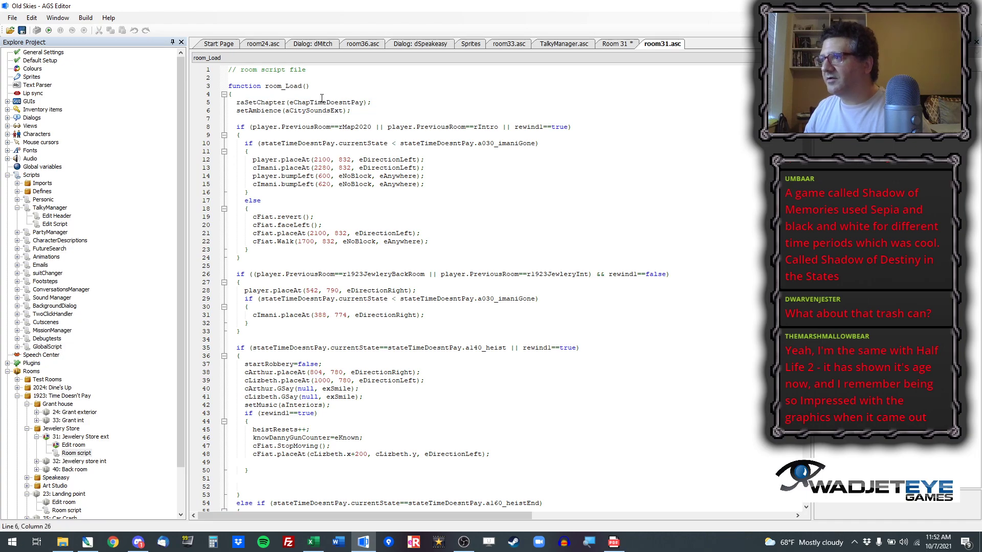
pyautogui.press('Return')
pyautogui.write('oForeground')
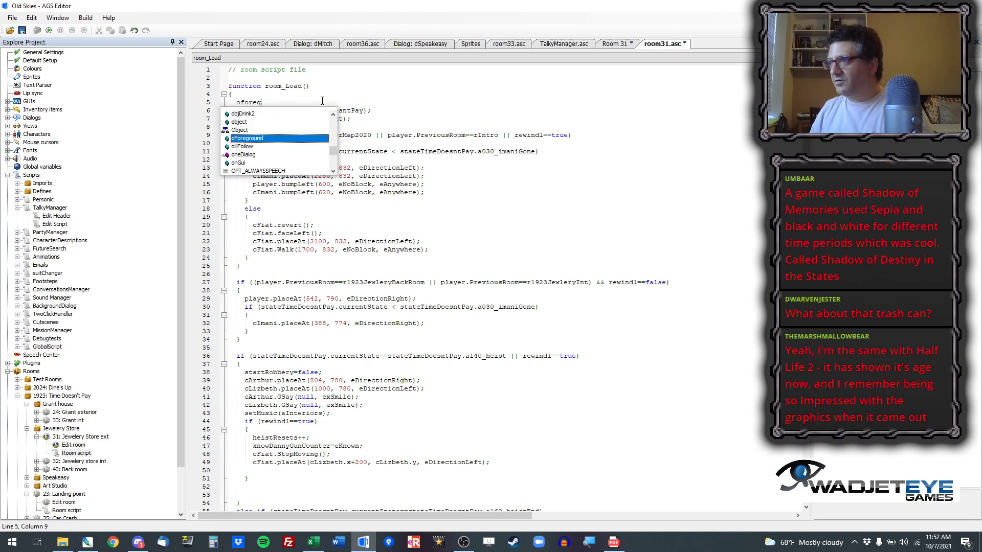
pyautogui.write('.SetPosition(')
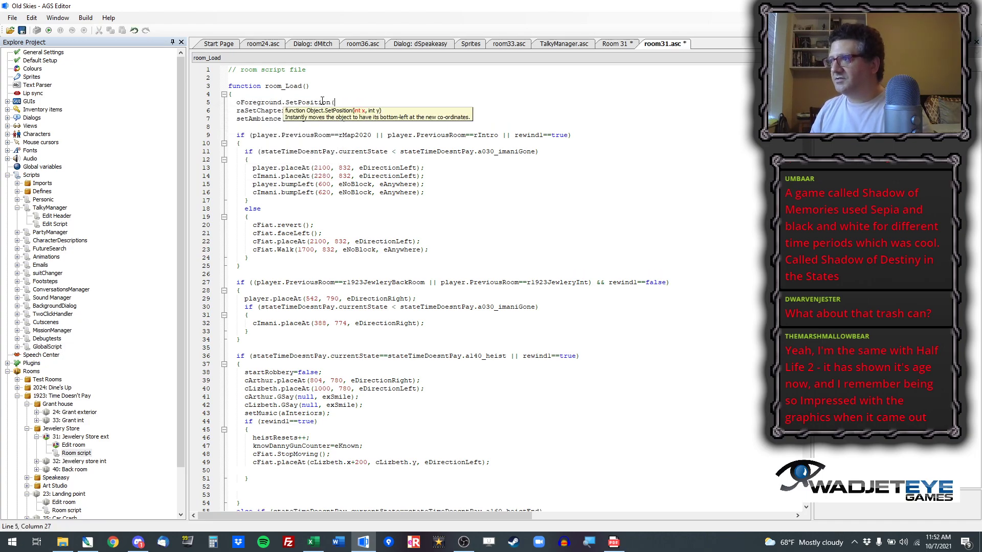
pyautogui.write('0, 1080);')
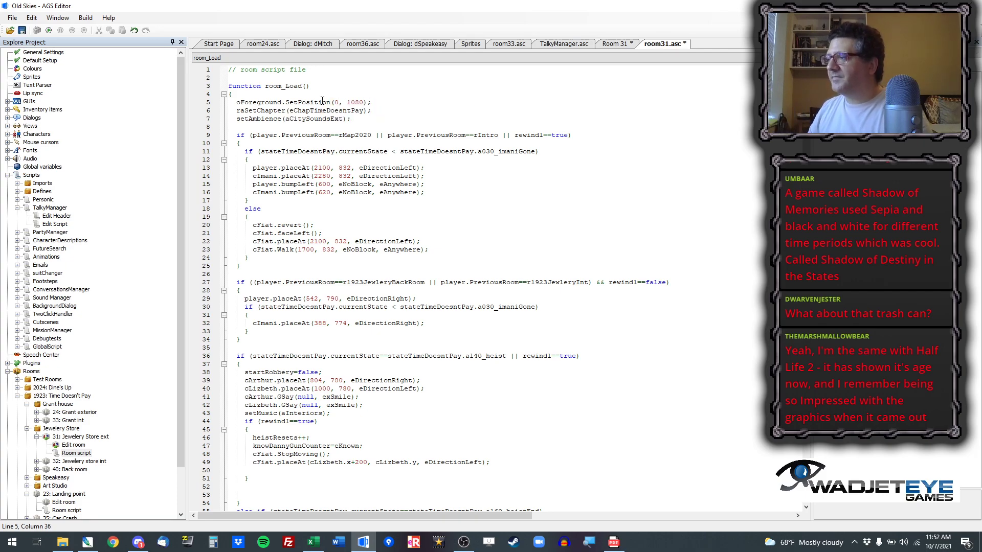
# Step: Check the walking height in the room view and set the y value to 885 in the first player.placeAt and cImani.placeAt calls
pyautogui.click(604, 45)
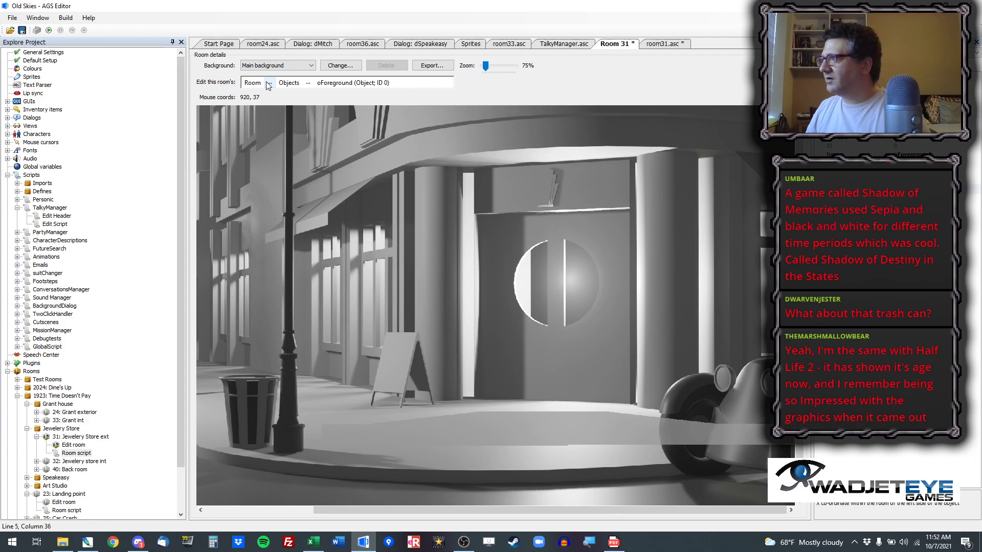
pyautogui.click(662, 44)
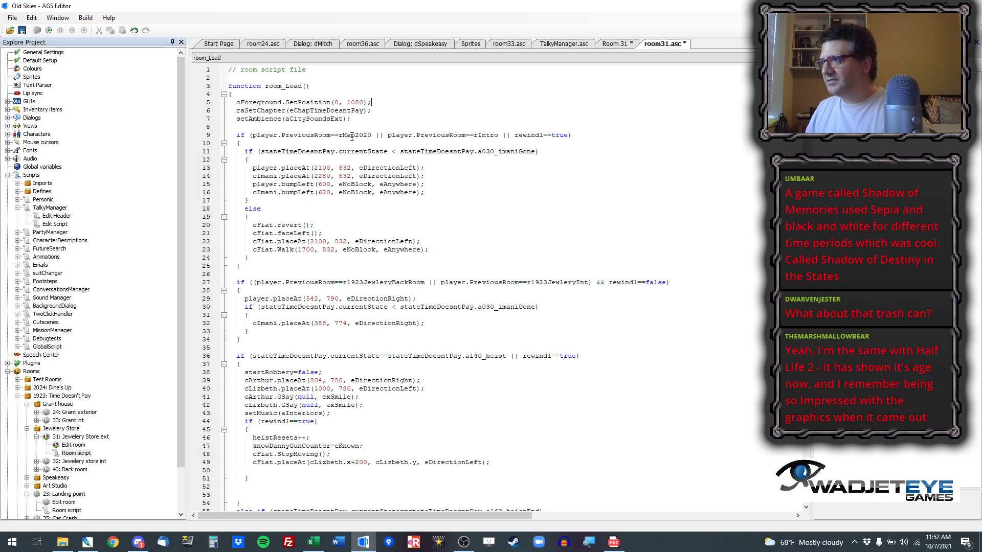
pyautogui.click(614, 44)
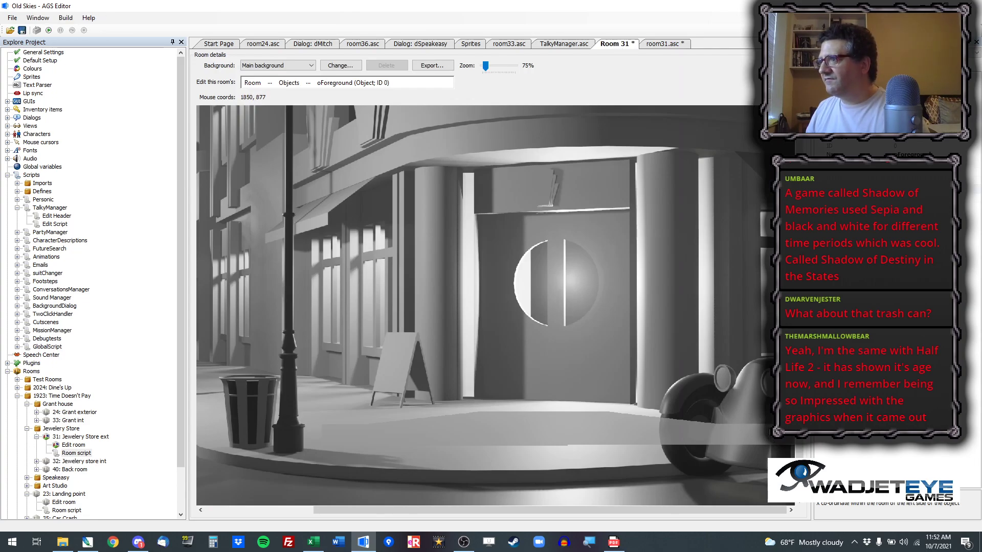
pyautogui.click(667, 43)
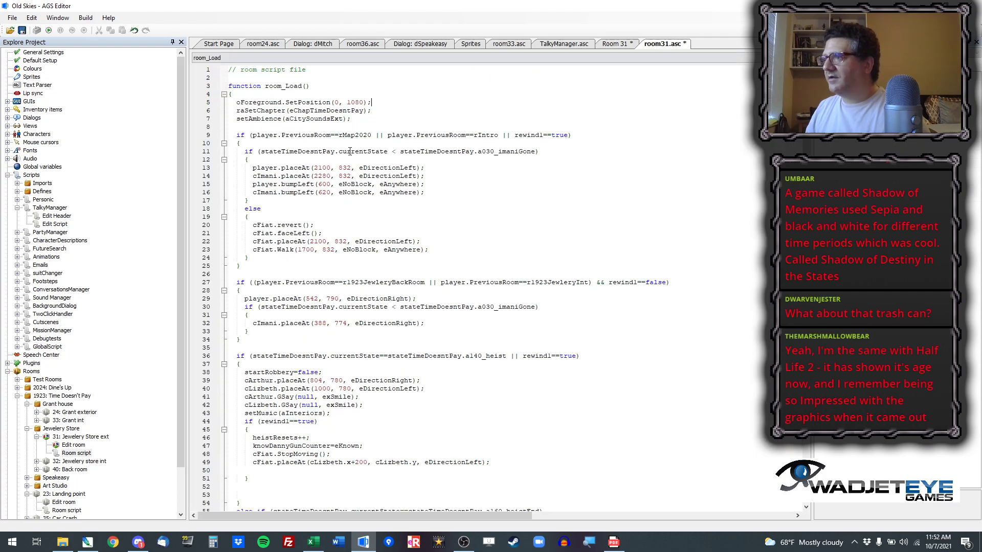
pyautogui.doubleClick(344, 169)
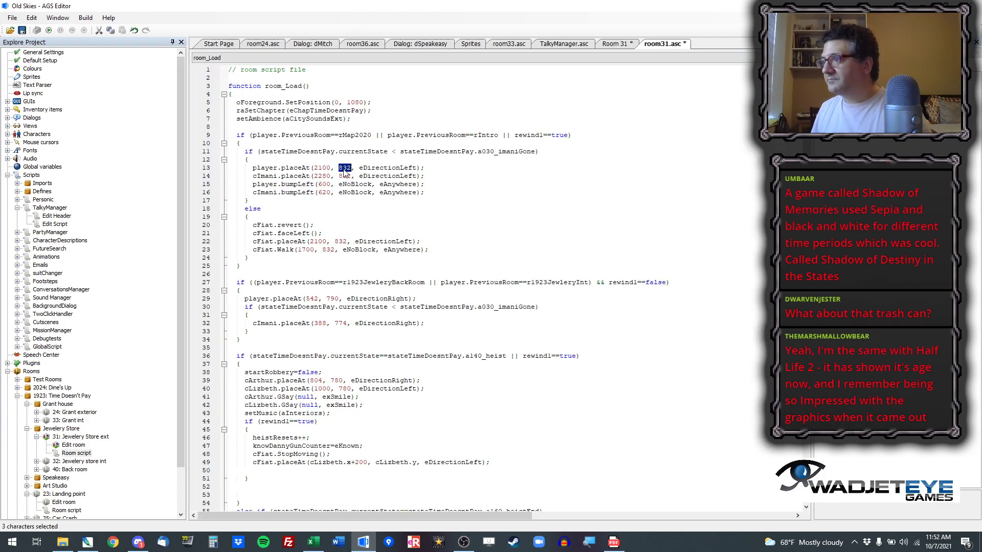
pyautogui.write('885')
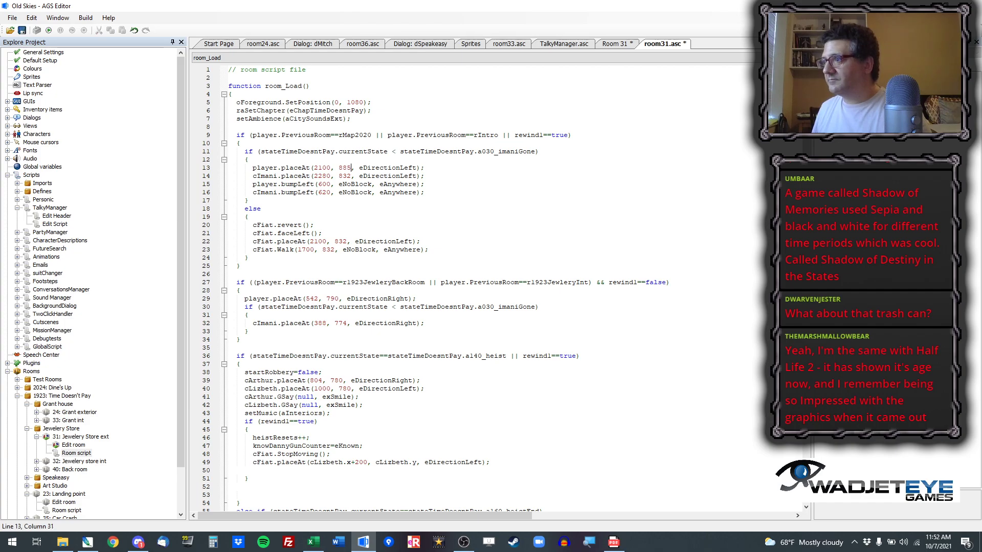
pyautogui.hotkey('shift', 'Left')
pyautogui.hotkey('shift', 'Left')
pyautogui.hotkey('shift', 'Left')
pyautogui.write('885')
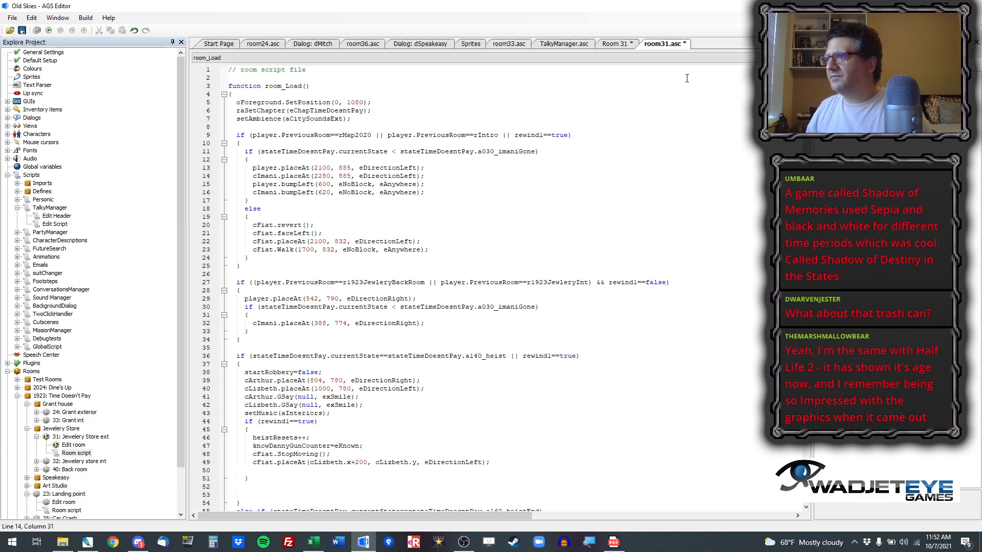
pyautogui.tripleClick(324, 187)
pyautogui.tripleClick(328, 193)
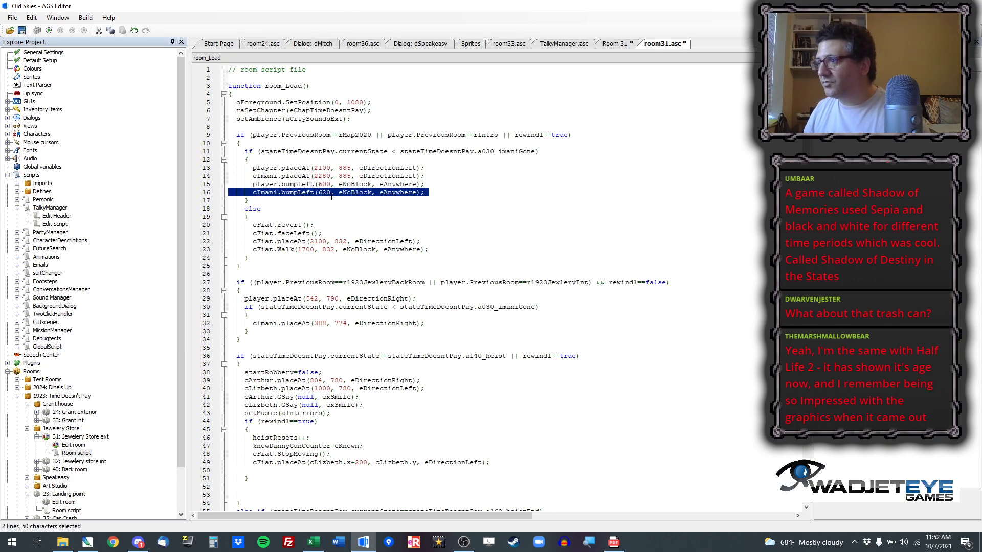
pyautogui.click(331, 195)
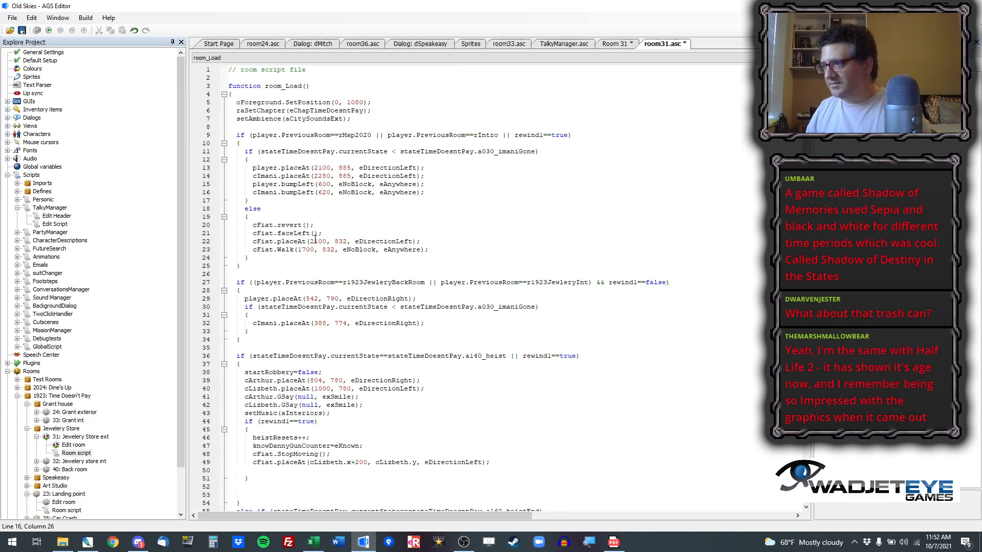
# Step: Set the y value to 885 in the else branch's cFiat.placeAt and cFiat.Walk calls
pyautogui.doubleClick(340, 241)
pyautogui.write('83')
pyautogui.write('5')
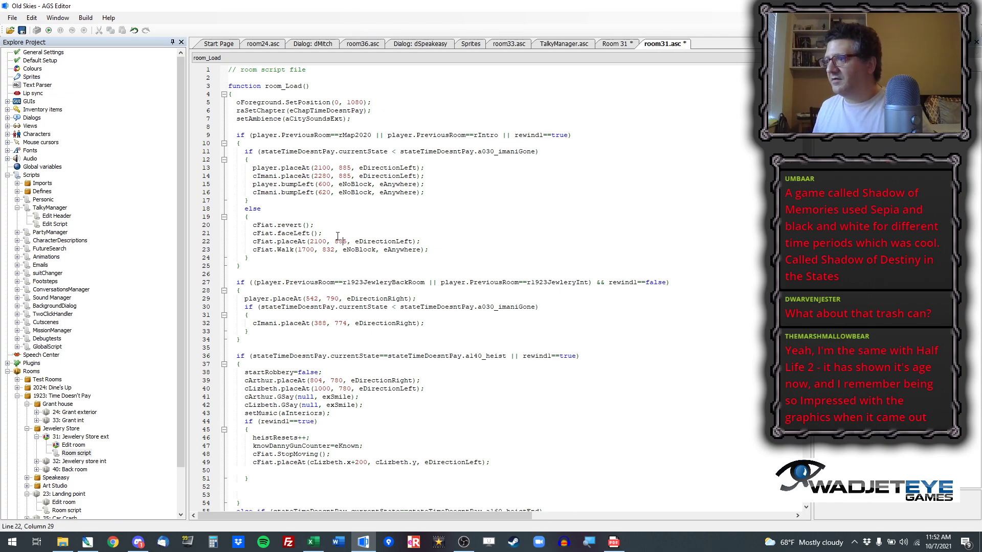
pyautogui.hotkey('ctrl', 'shift', 'Left')
pyautogui.write('885')
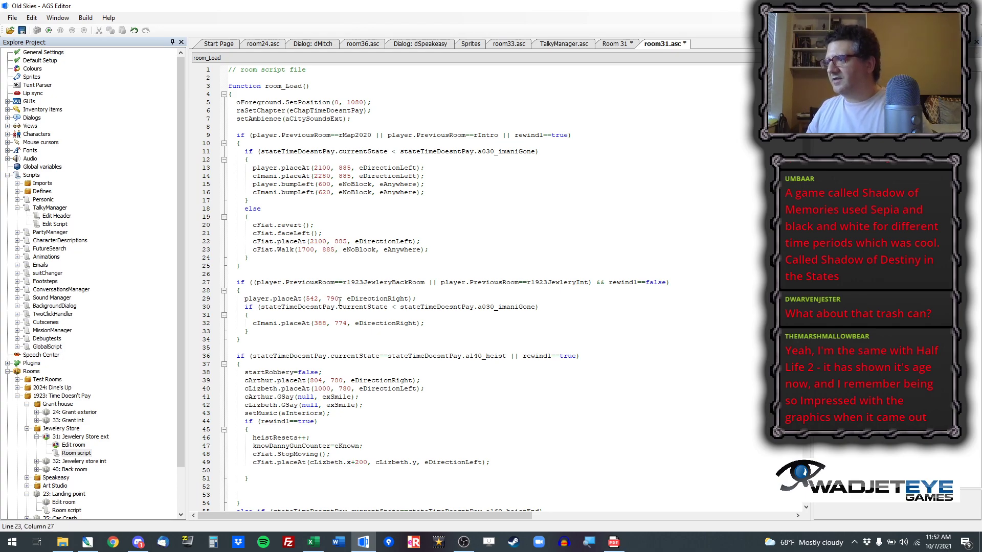
# Step: Try player.placeAt coordinates 1278, 842 in the branch for arriving from the jewelry back room or interior, and undo the change
pyautogui.click(624, 45)
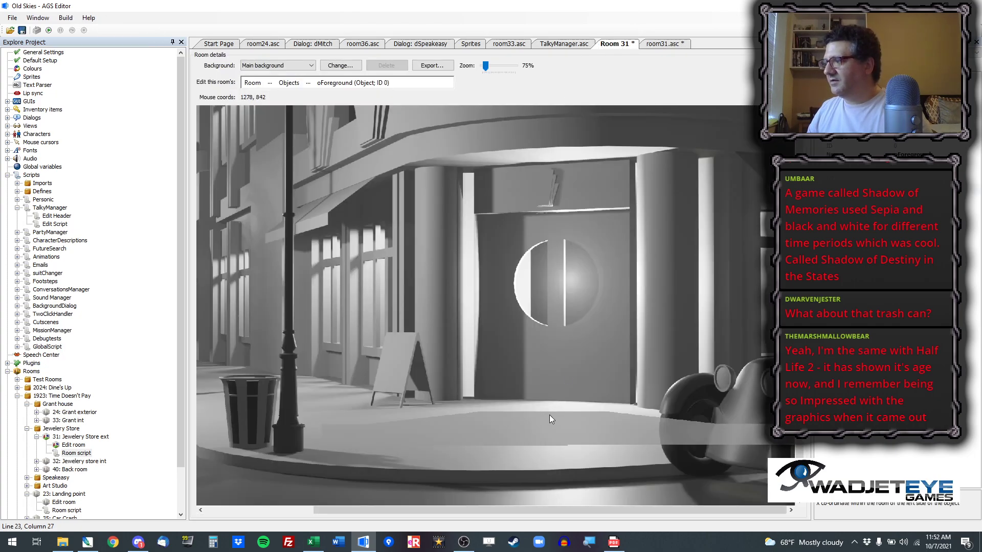
pyautogui.click(663, 44)
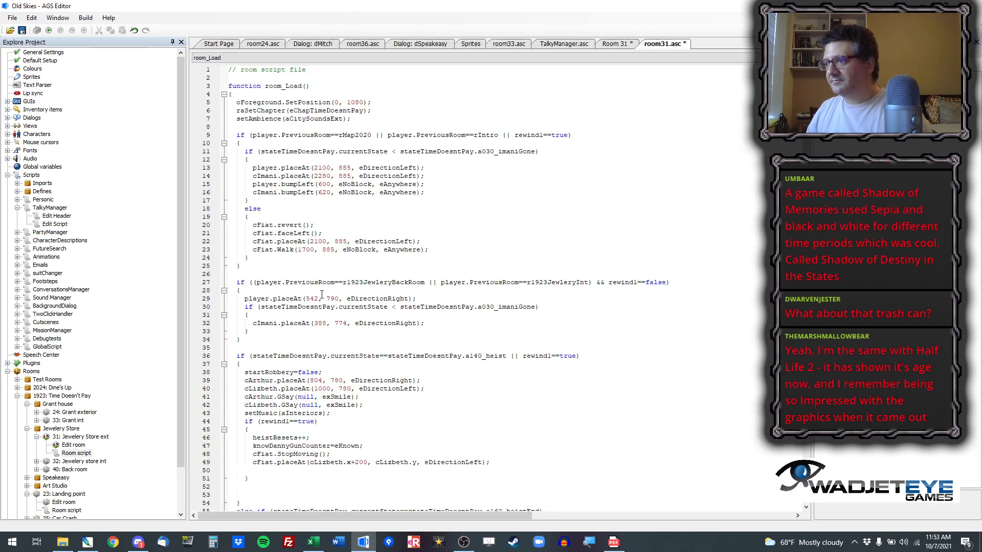
pyautogui.moveTo(306, 298); pyautogui.dragTo(339, 299)
pyautogui.write('1278, 842')
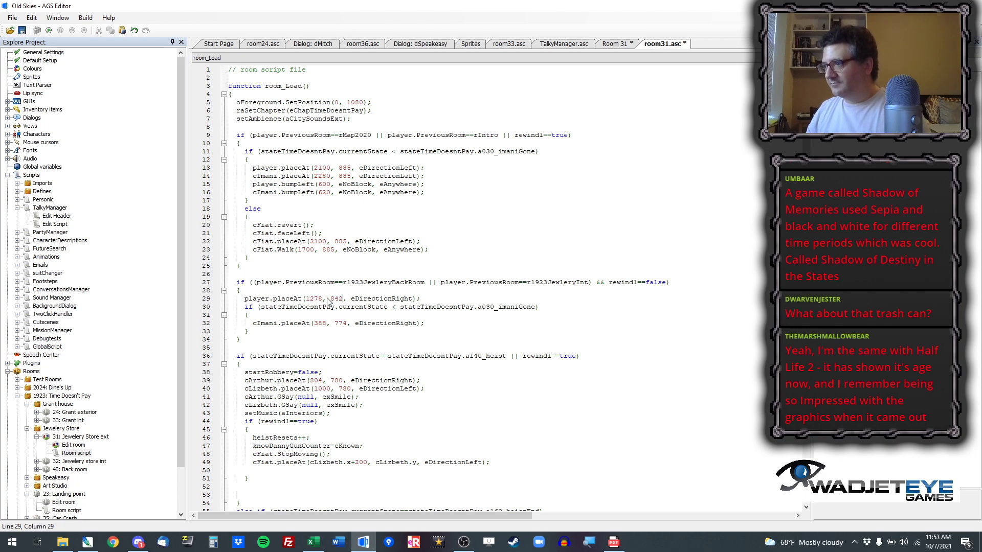
pyautogui.hotkey('ctrl', 'z')
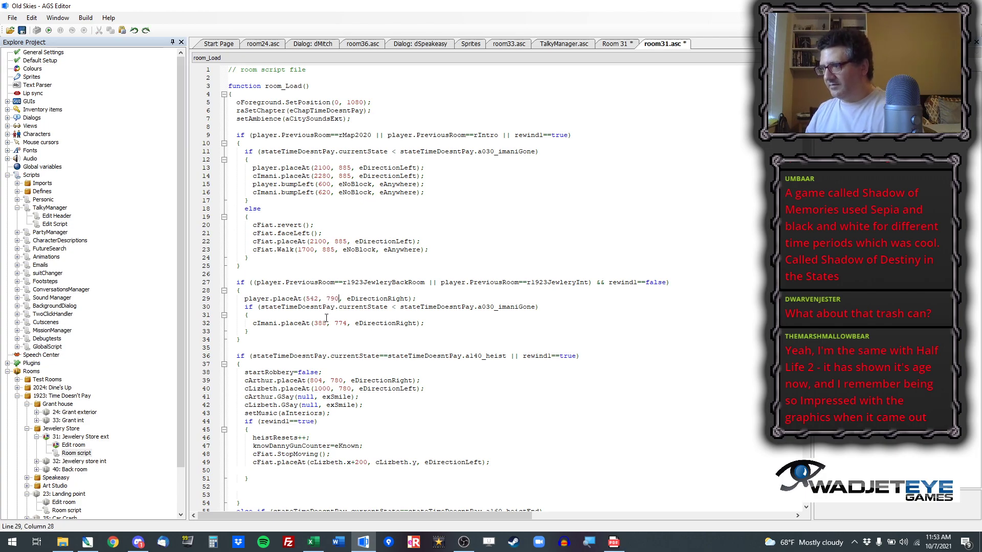
# Step: Redo the player.placeAt coordinates 1278, 842 and set the x value of cImani.placeAt below it to 1078
pyautogui.hotkey('ctrl', 'y')
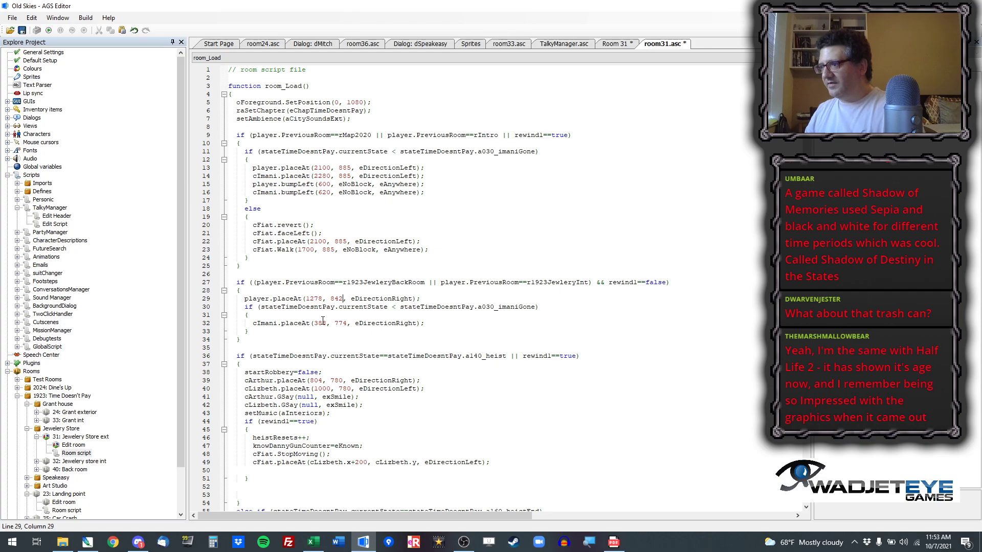
pyautogui.doubleClick(320, 323)
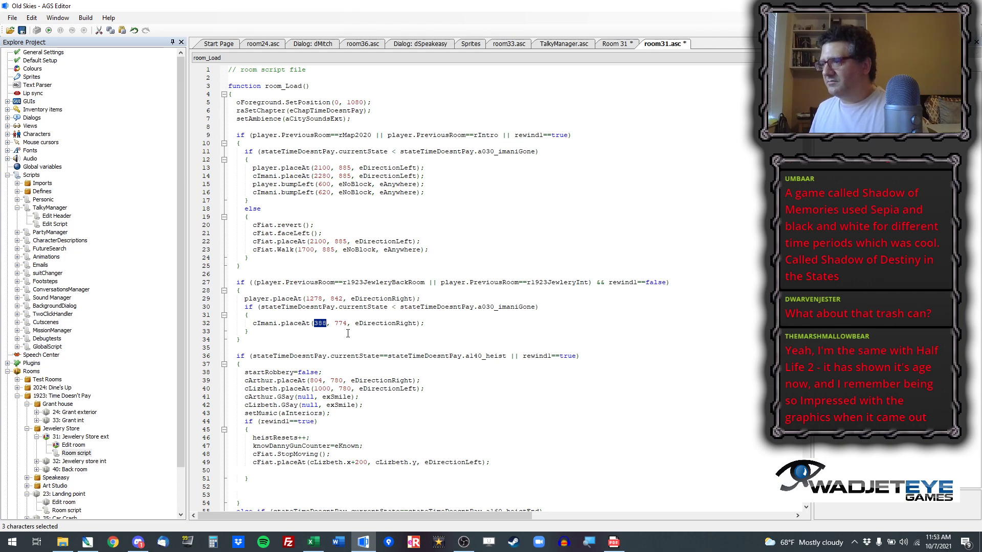
pyautogui.write('1078')
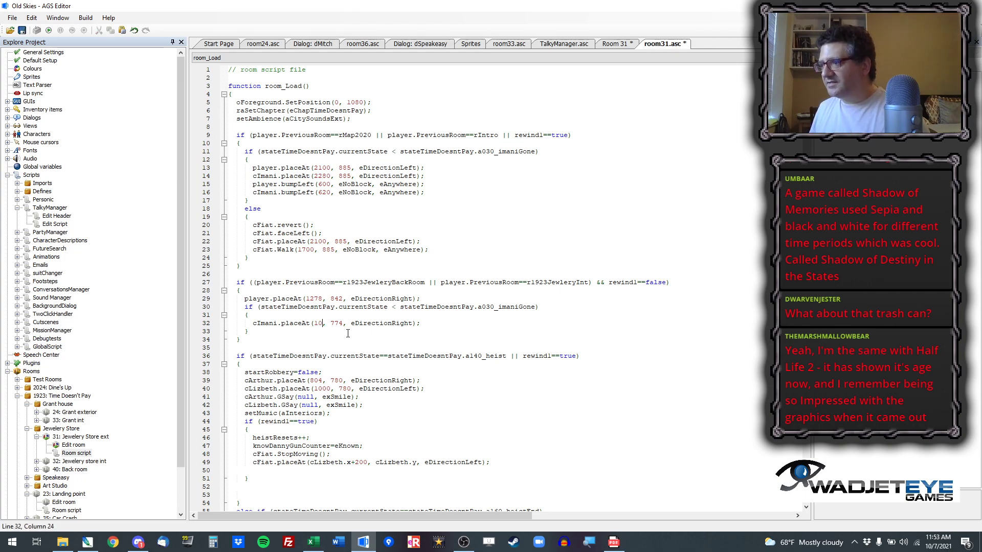
# Step: Undo the player.placeAt and cImani.placeAt edits to compare with the original coordinates, and redo them
pyautogui.hotkey('ctrl', 'z')
pyautogui.hotkey('ctrl', 'z')
pyautogui.hotkey('ctrl', 'z')
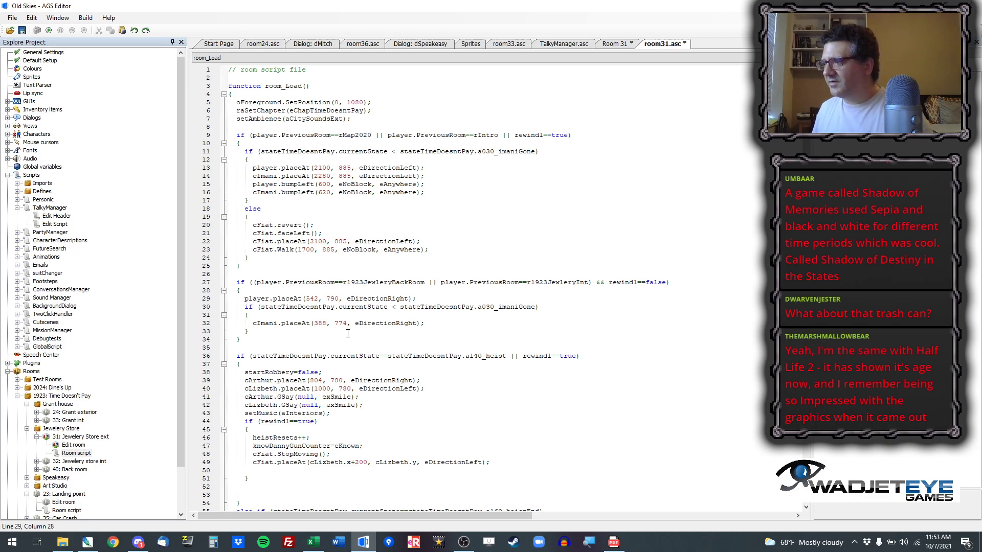
pyautogui.hotkey('ctrl', 'y')
pyautogui.hotkey('ctrl', 'y')
pyautogui.hotkey('ctrl', 'y')
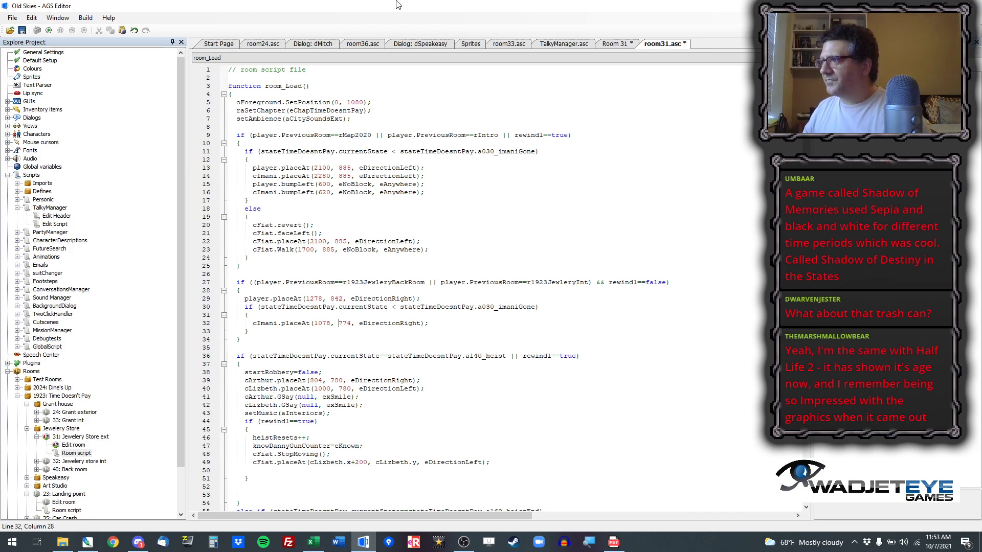
# Step: Check the floor height in the room view and set the y value of that cImani.placeAt to 838
pyautogui.click(616, 43)
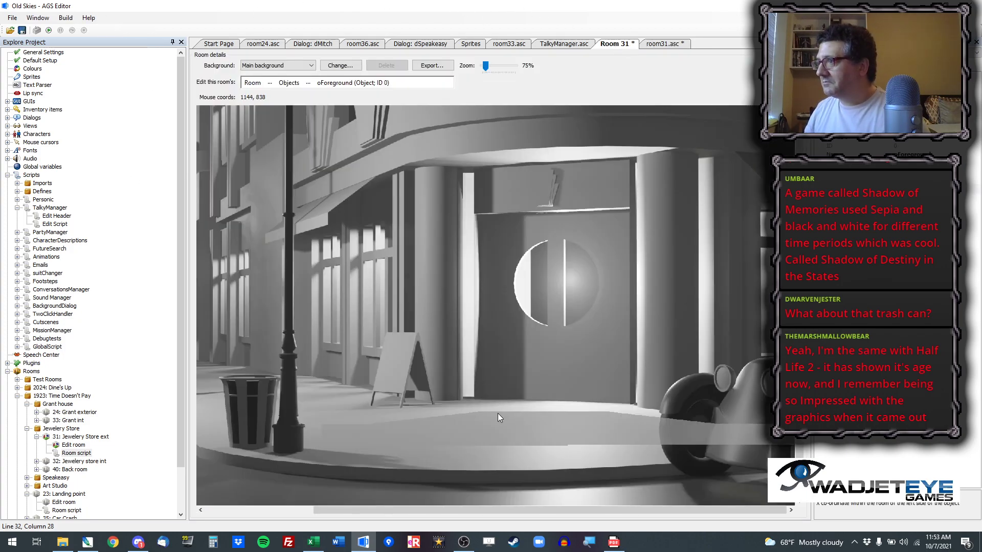
pyautogui.click(656, 45)
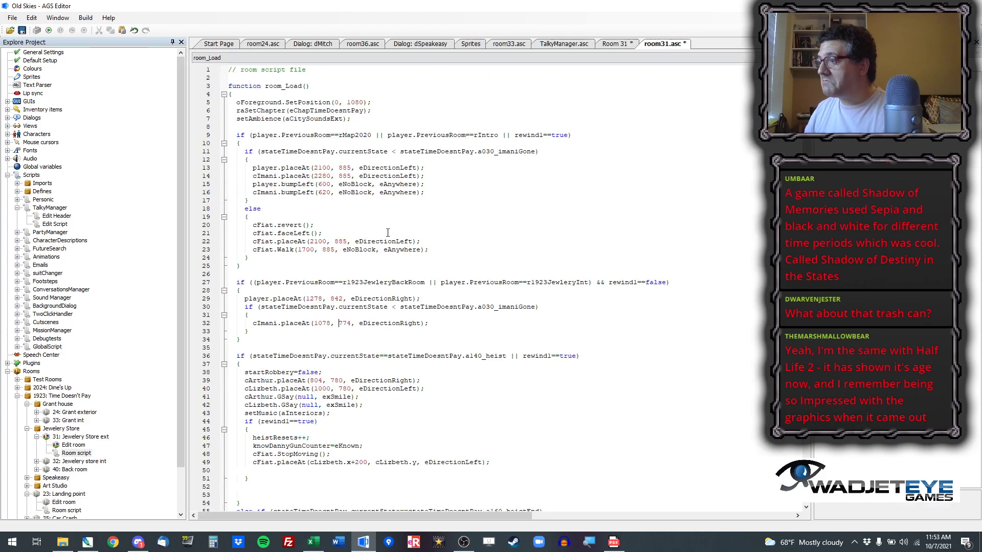
pyautogui.doubleClick(345, 323)
pyautogui.write('835')
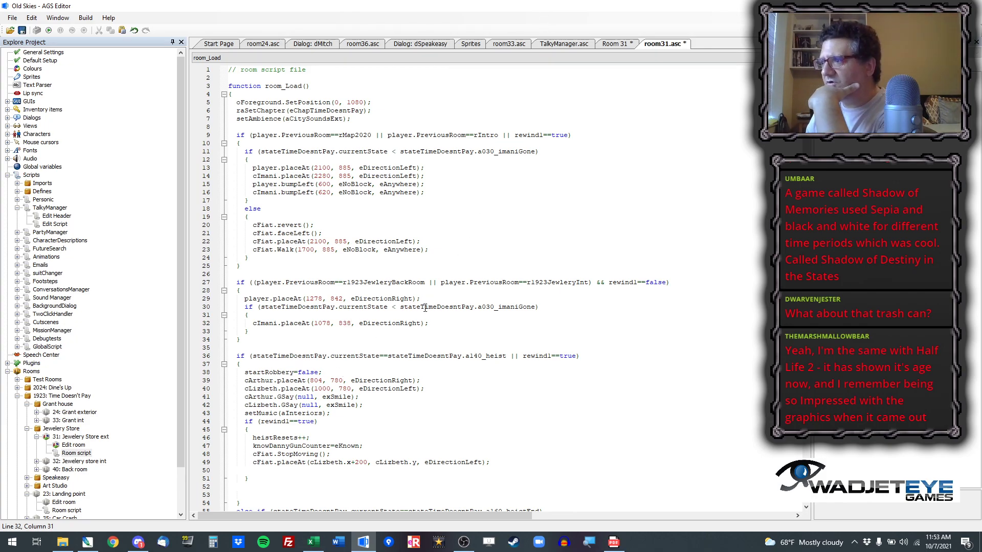
# Step: Copy the coordinates 706, 877 from the pavement beside the lamp post and use them for cArthur.placeAt in the a140_heist branch
pyautogui.click(617, 44)
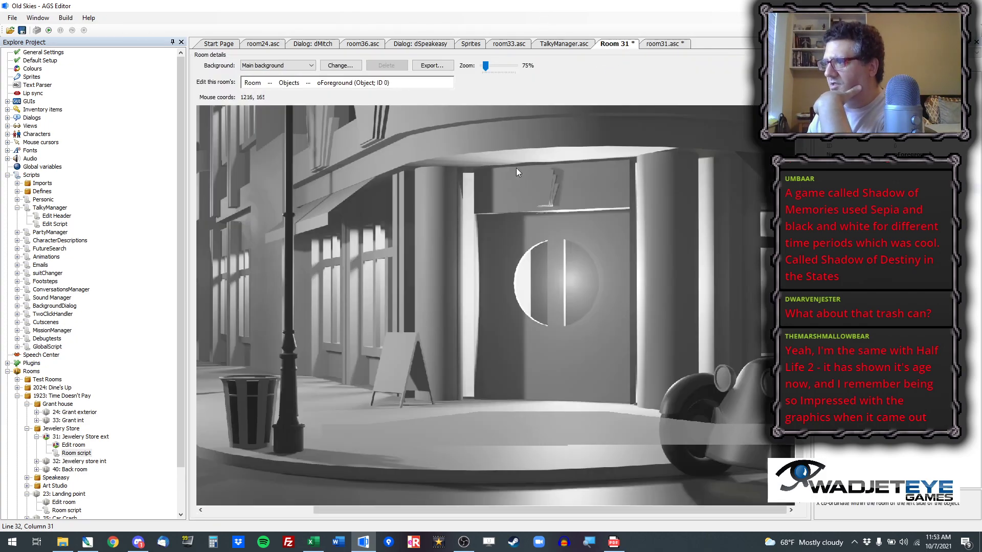
pyautogui.rightClick(330, 429)
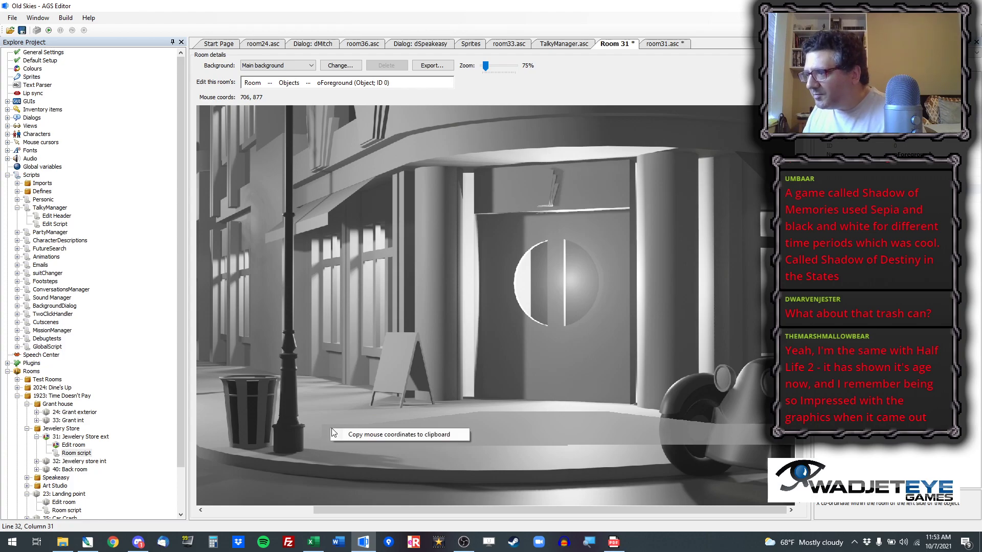
pyautogui.click(358, 435)
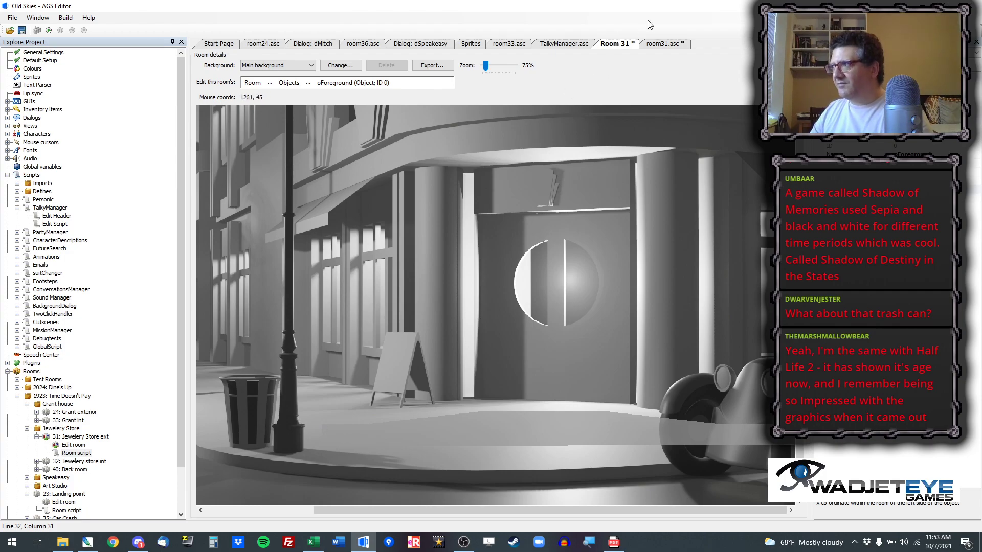
pyautogui.click(658, 44)
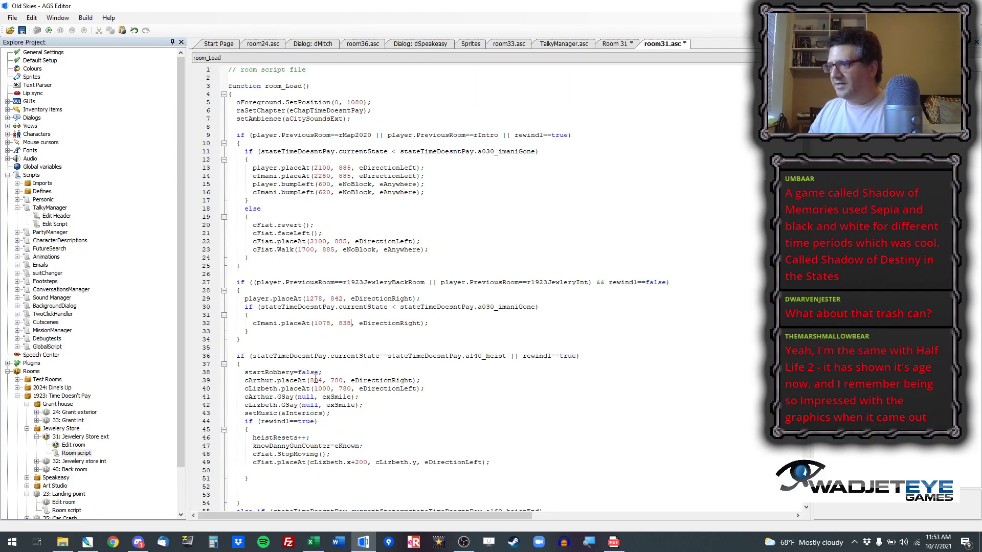
pyautogui.moveTo(311, 381); pyautogui.dragTo(343, 382)
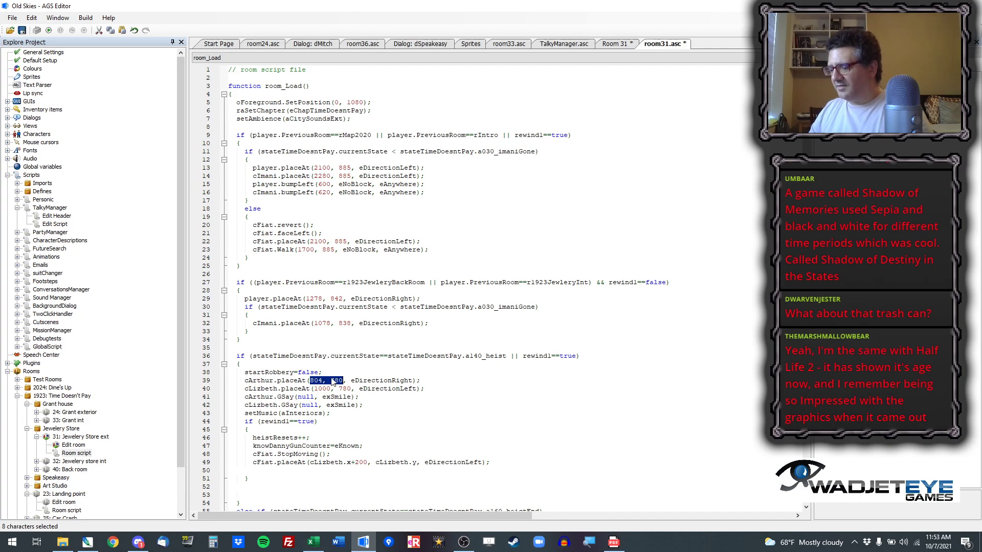
pyautogui.hotkey('ctrl', 'v')
pyautogui.hotkey('ctrl', 'z')
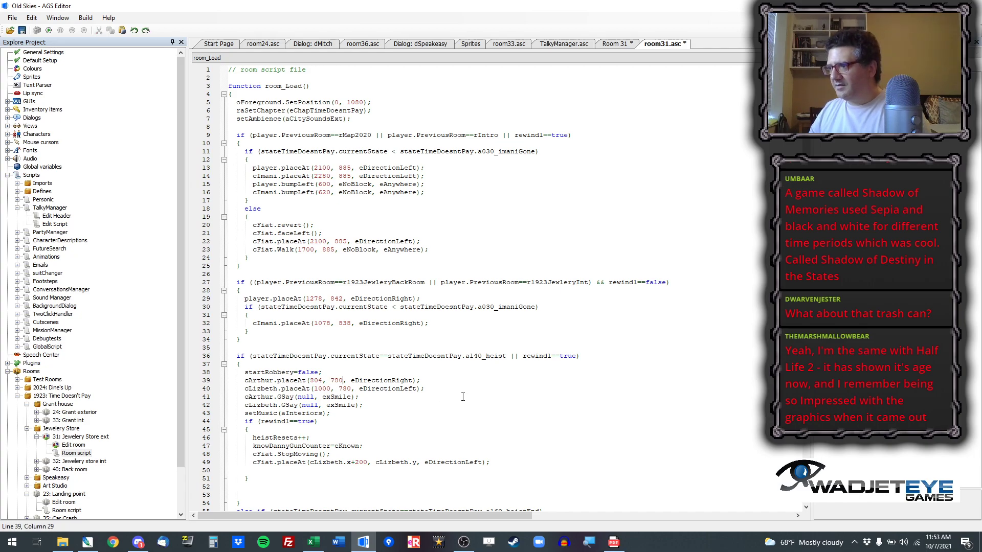
pyautogui.hotkey('ctrl', 'y')
# Step: Replace the cLizbeth.placeAt coordinates in the a140_heist branch with 706, 877
pyautogui.moveTo(314, 389); pyautogui.dragTo(351, 389)
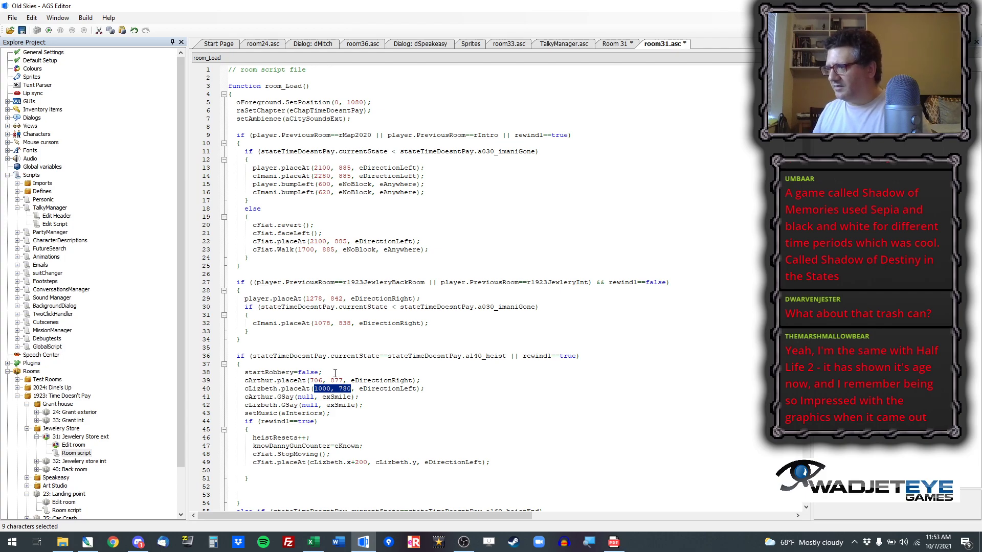
pyautogui.write('706, 877')
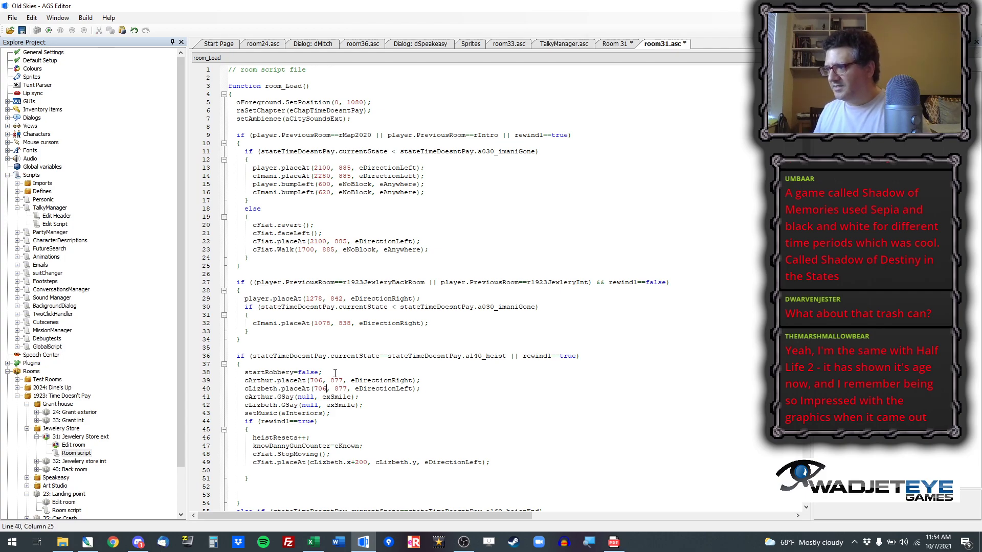
pyautogui.press('Right')
pyautogui.press('Right')
pyautogui.press('Right')
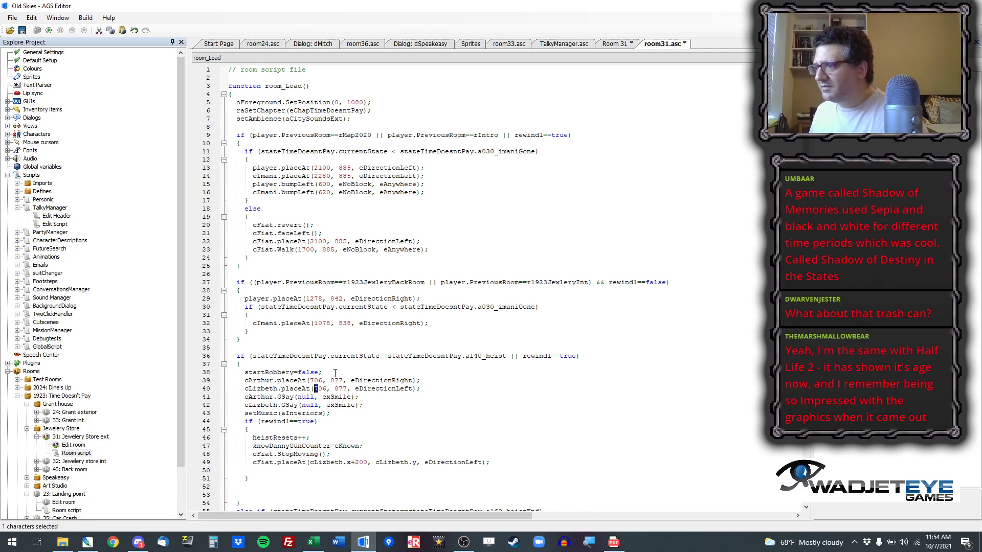
# Step: Undo the cArthur and cLizbeth placement edits to compare the original spacing between them, and redo the edits
pyautogui.hotkey('shift', 'Left')
pyautogui.hotkey('shift', 'Left')
pyautogui.hotkey('ctrl', 'z')
pyautogui.hotkey('ctrl', 'z')
pyautogui.hotkey('ctrl', 'z')
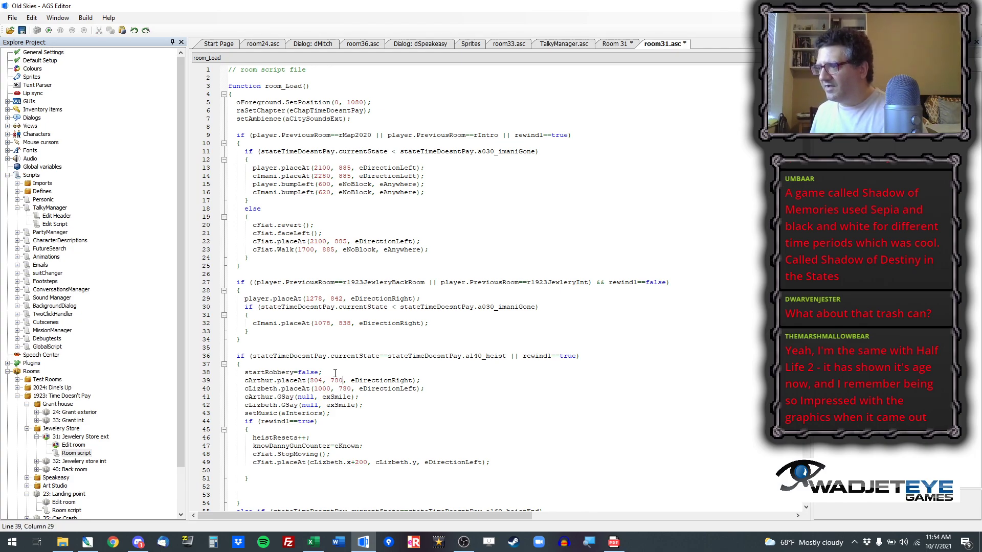
pyautogui.hotkey('ctrl', 'y')
pyautogui.hotkey('ctrl', 'y')
pyautogui.hotkey('ctrl', 'y')
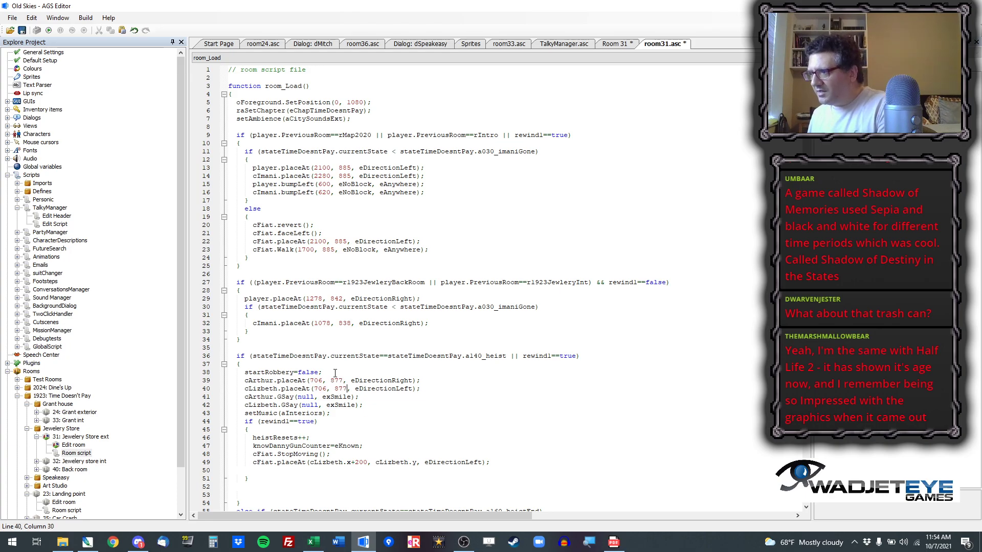
# Step: Set the x value of cLizbeth.placeAt in the a140_heist branch to 895
pyautogui.hotkey('shift', 'Left')
pyautogui.hotkey('shift', 'Left')
pyautogui.hotkey('shift', 'Left')
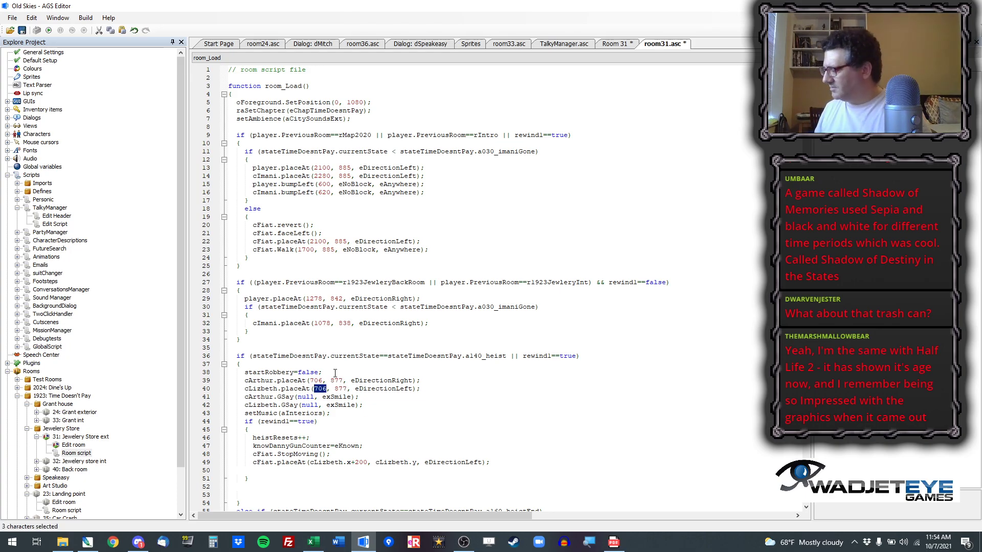
pyautogui.write('8')
pyautogui.press('BackSpace')
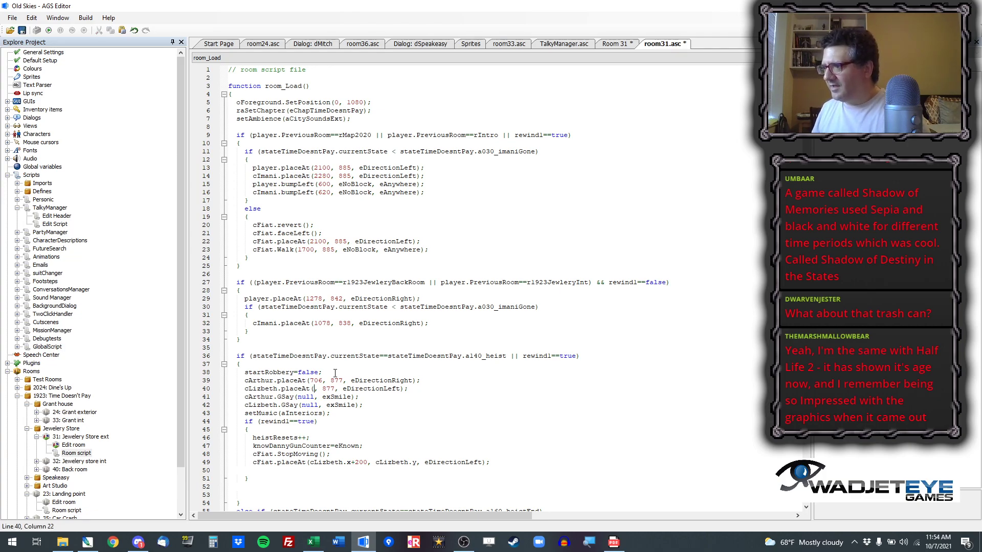
pyautogui.write('895')
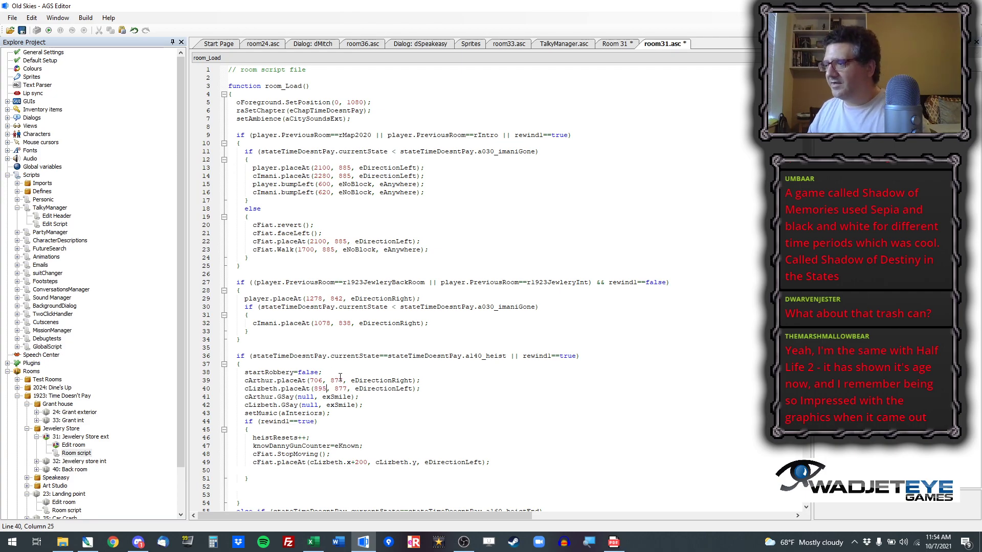
# Step: Undo the cLizbeth.placeAt changes to compare the original with the a160_heistEnd placements, and redo the changes
pyautogui.scroll(-5, 340, 377)
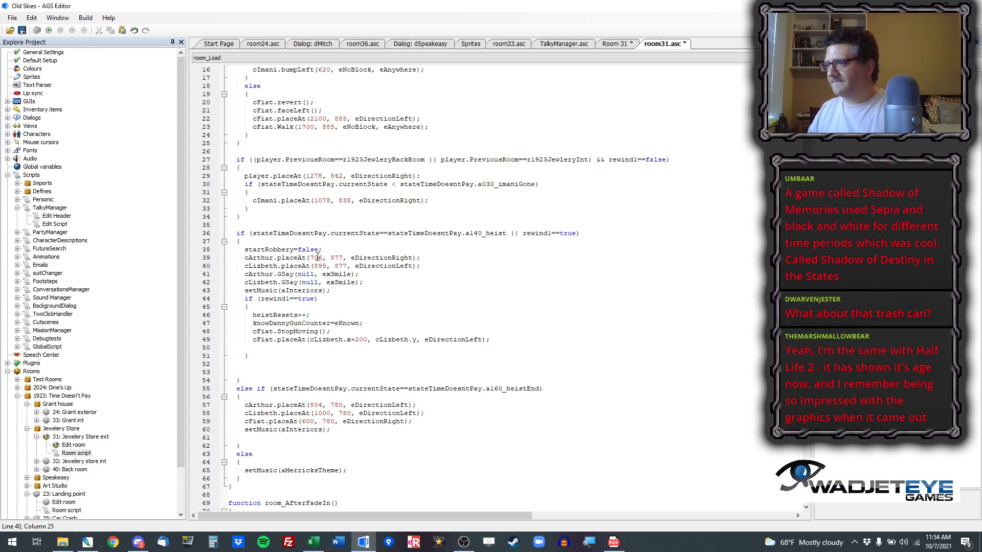
pyautogui.hotkey('ctrl', 'z')
pyautogui.hotkey('ctrl', 'z')
pyautogui.hotkey('ctrl', 'z')
pyautogui.hotkey('ctrl', 'z')
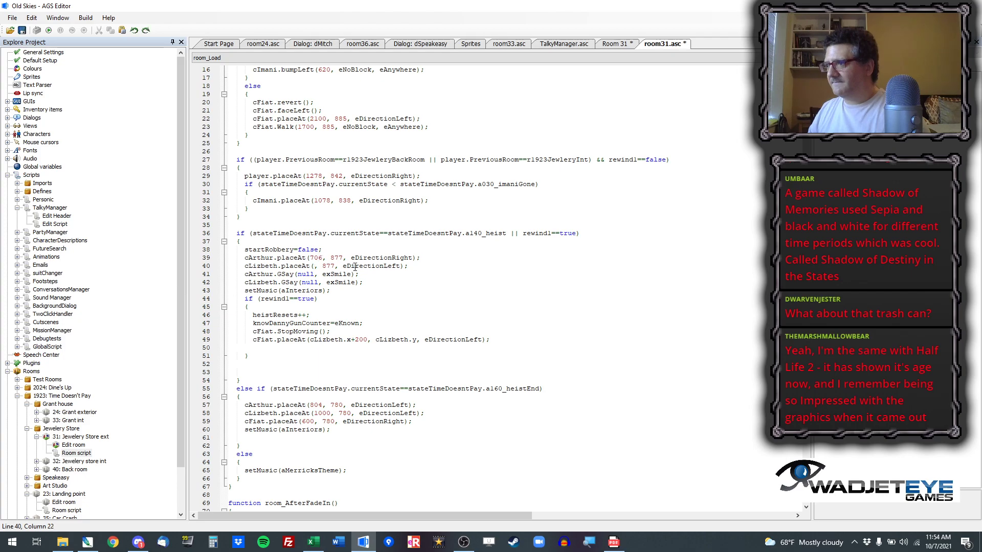
pyautogui.hotkey('ctrl', 'z')
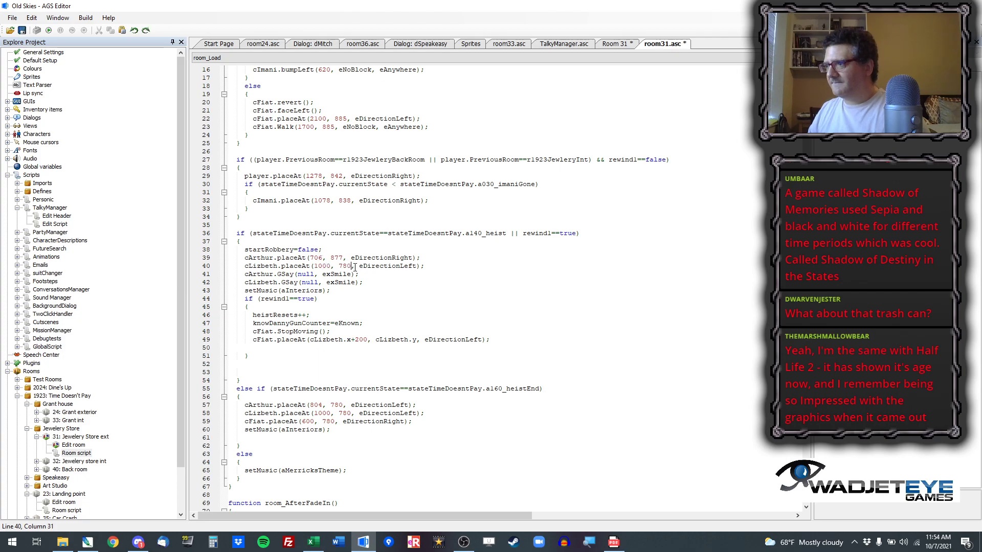
pyautogui.hotkey('ctrl', 'y')
pyautogui.hotkey('ctrl', 'y')
pyautogui.hotkey('ctrl', 'y')
pyautogui.hotkey('ctrl', 'y')
pyautogui.hotkey('ctrl', 'y')
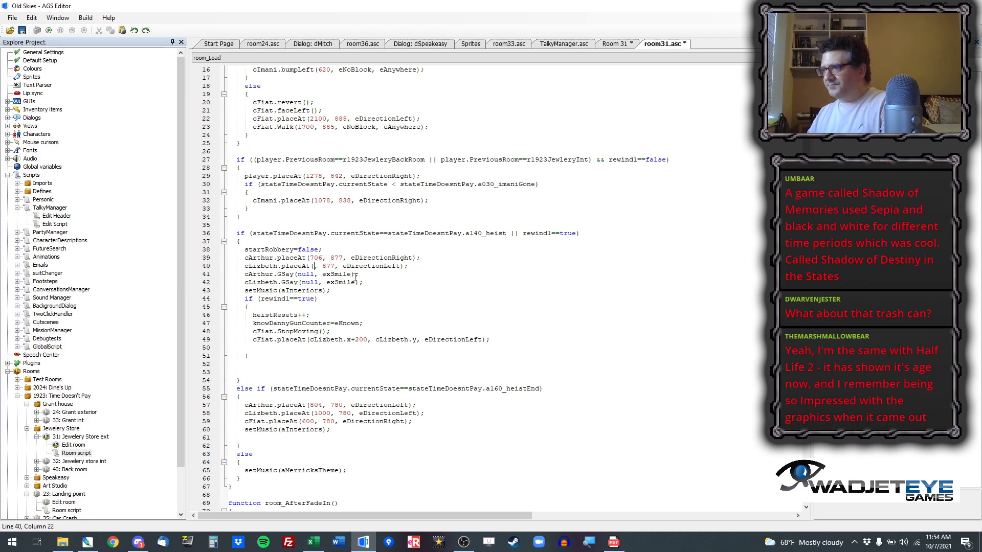
# Step: Copy the heist coordinates into the a160_heistEnd branch: 706, 877 for cArthur.placeAt and 895, 877 for cLizbeth.placeAt
pyautogui.moveTo(310, 258); pyautogui.dragTo(343, 258)
pyautogui.hotkey('ctrl', 'c')
pyautogui.moveTo(310, 406); pyautogui.dragTo(344, 406)
pyautogui.hotkey('ctrl', 'v')
pyautogui.moveTo(314, 266); pyautogui.dragTo(347, 266)
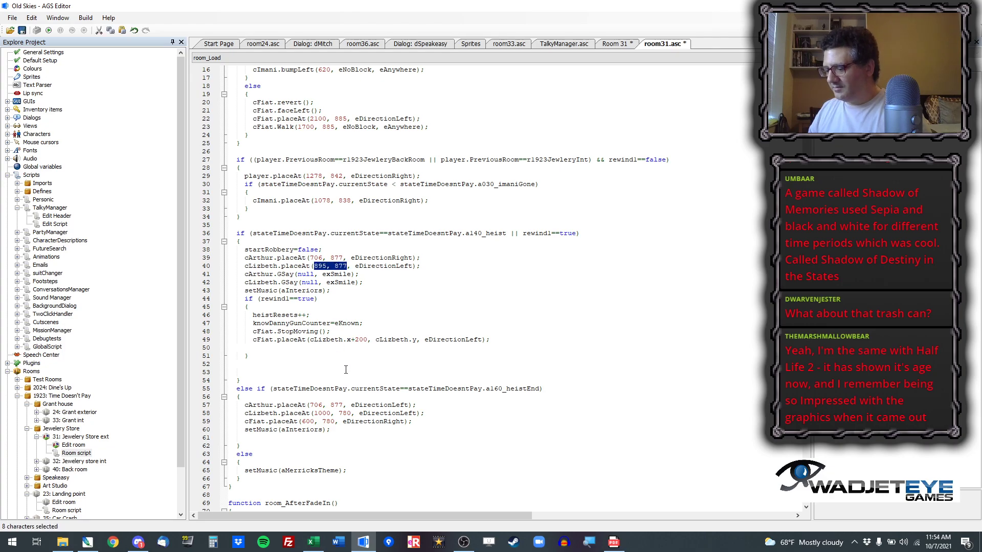
pyautogui.moveTo(314, 413); pyautogui.dragTo(351, 413)
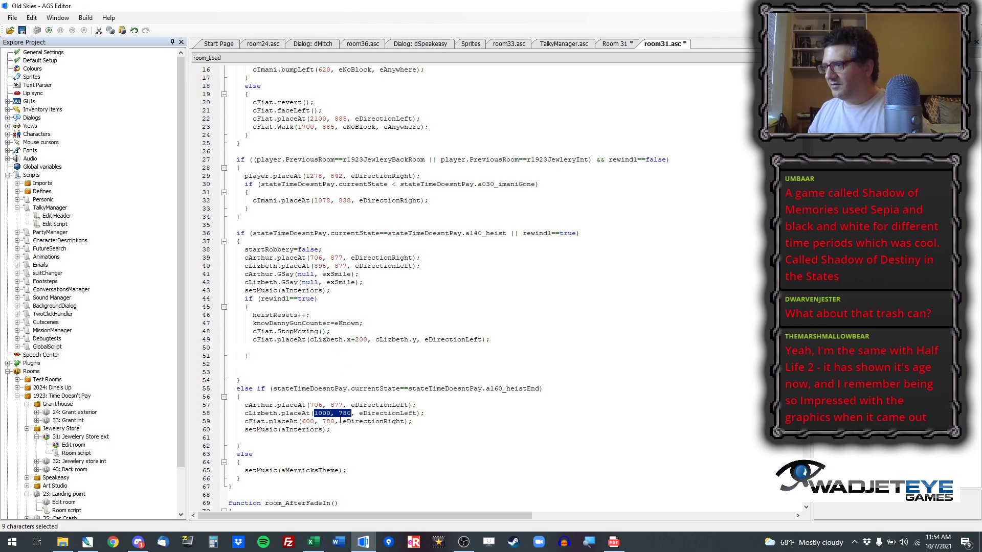
pyautogui.hotkey('ctrl', 'v')
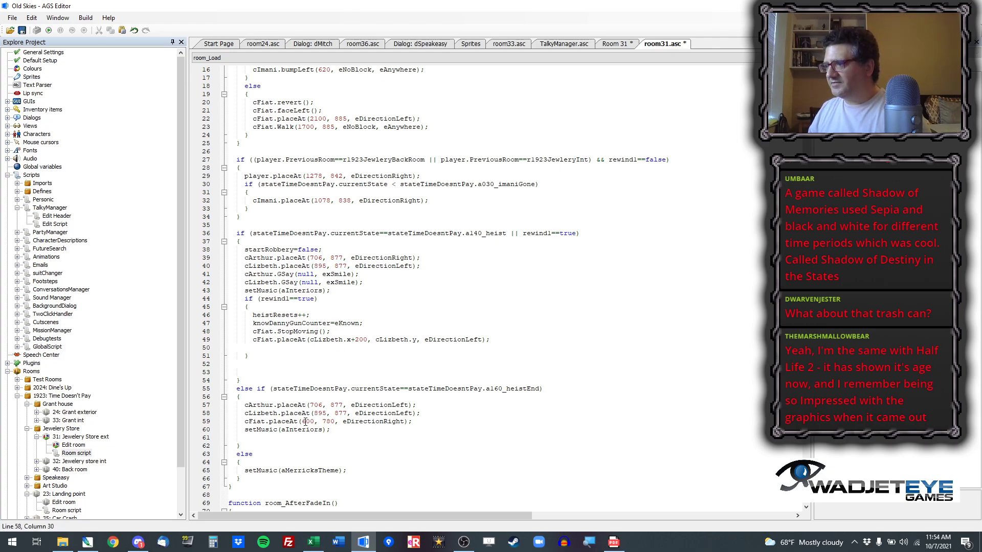
# Step: Set the x argument of cFiat.placeAt in the a160_heistEnd branch to cLizbeth.x+200
pyautogui.doubleClick(306, 422)
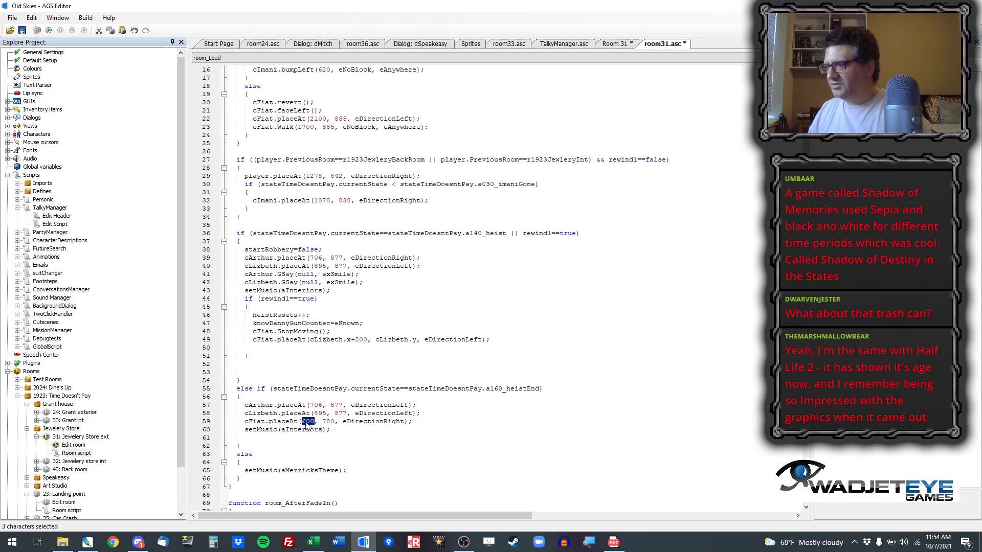
pyautogui.write('cfia')
pyautogui.press('BackSpace')
pyautogui.press('BackSpace')
pyautogui.press('BackSpace')
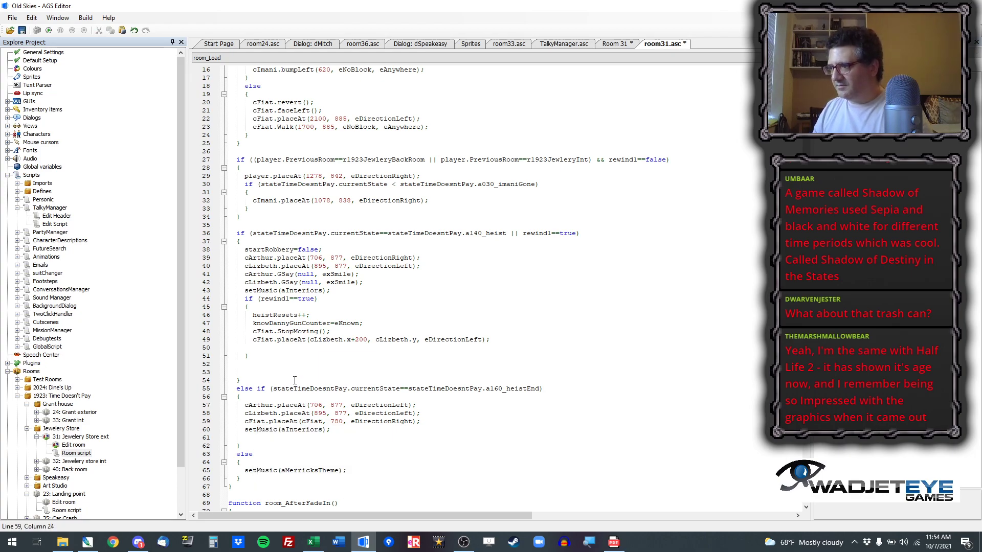
pyautogui.write('liz')
pyautogui.press('Return')
pyautogui.write('.')
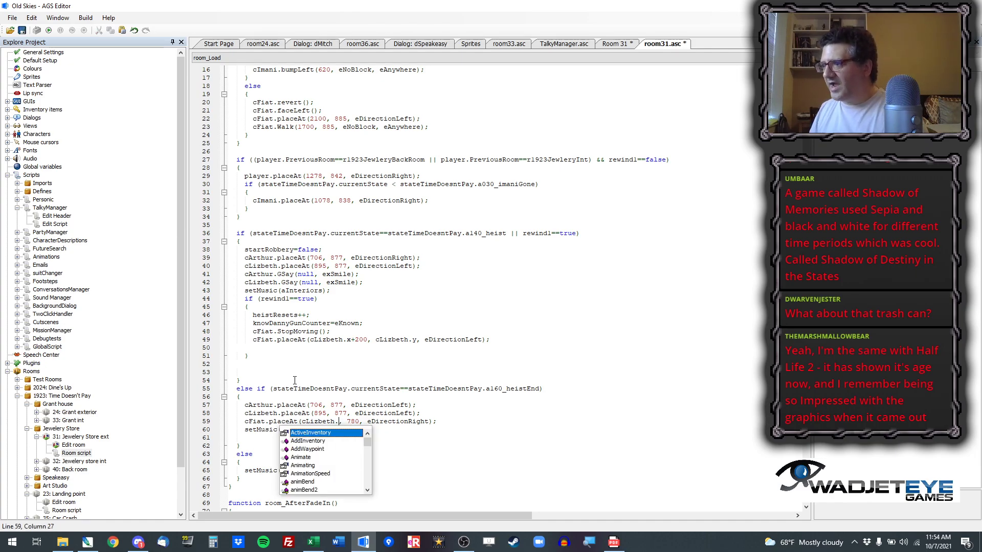
pyautogui.write('x+200')
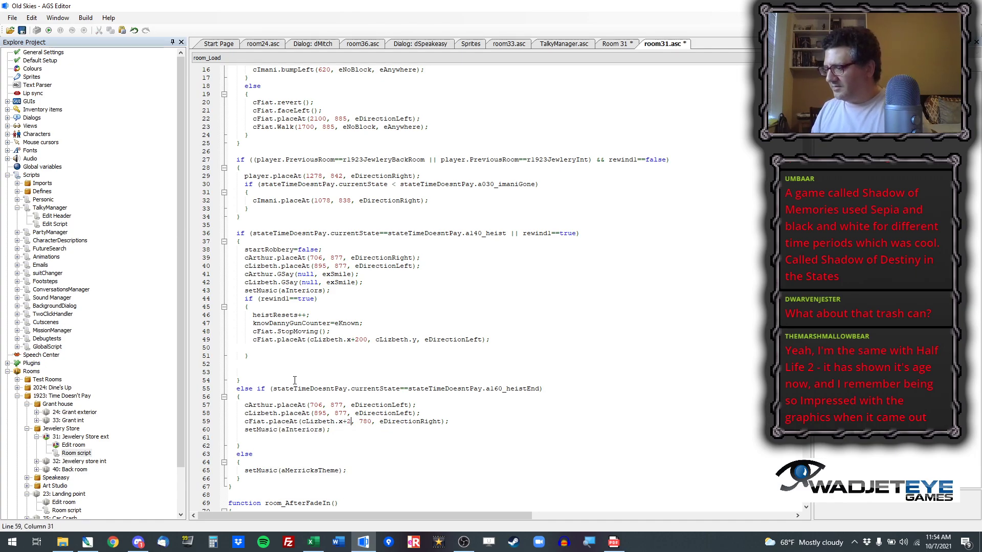
pyautogui.scroll(-9, 295, 380)
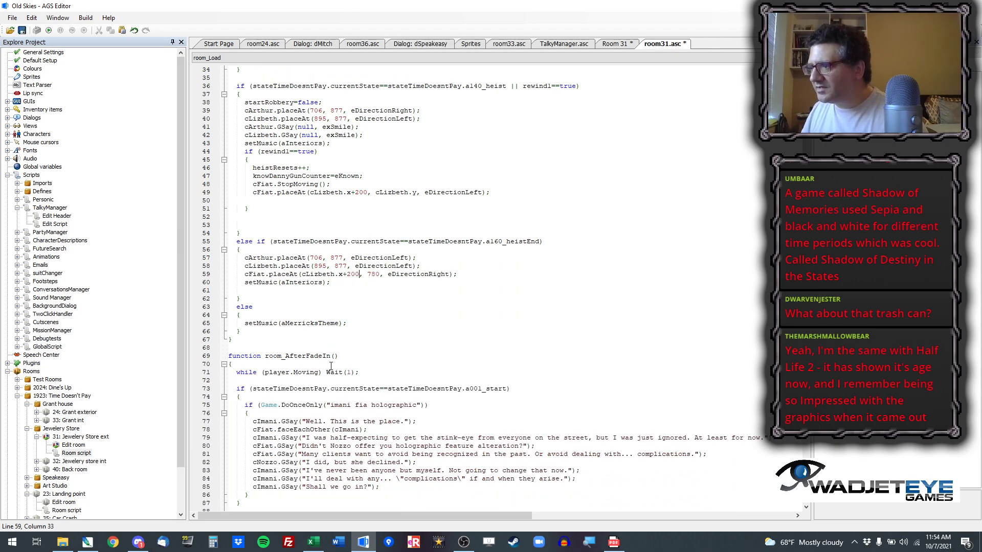
pyautogui.scroll(-2, 317, 361)
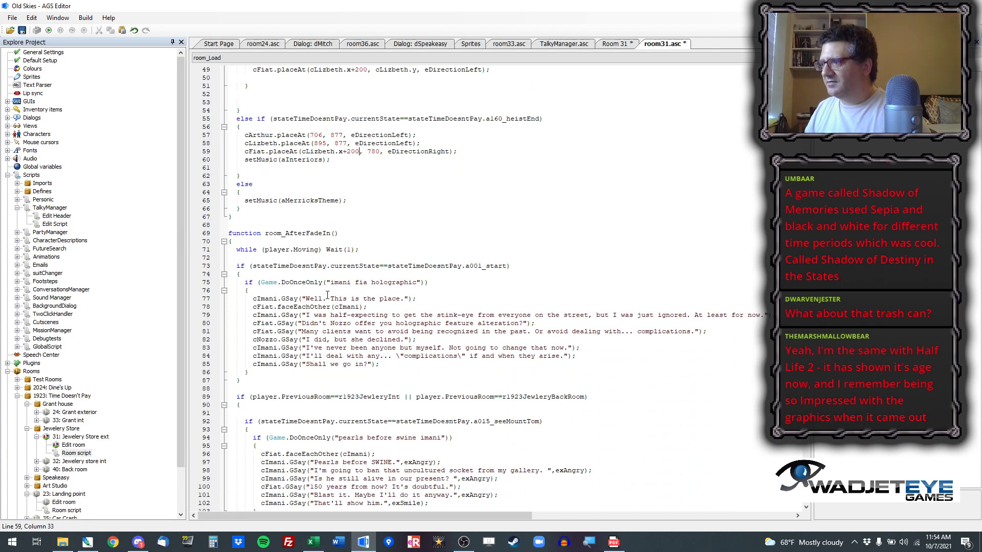
# Step: Look through the rest of the room31.asc script for hard-coded walk and placement coordinates that still belong to the old background
pyautogui.scroll(-5, 307, 315)
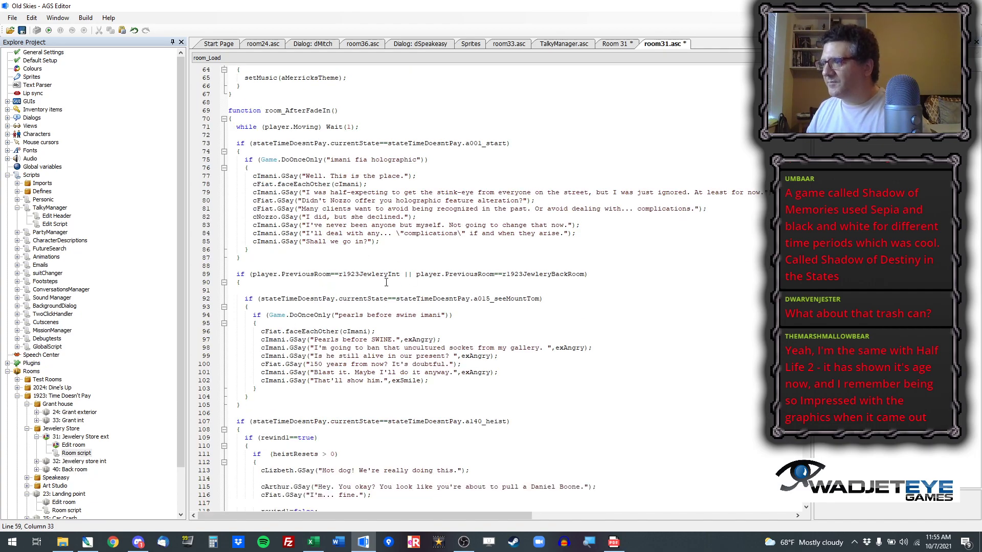
pyautogui.scroll(-4, 376, 307)
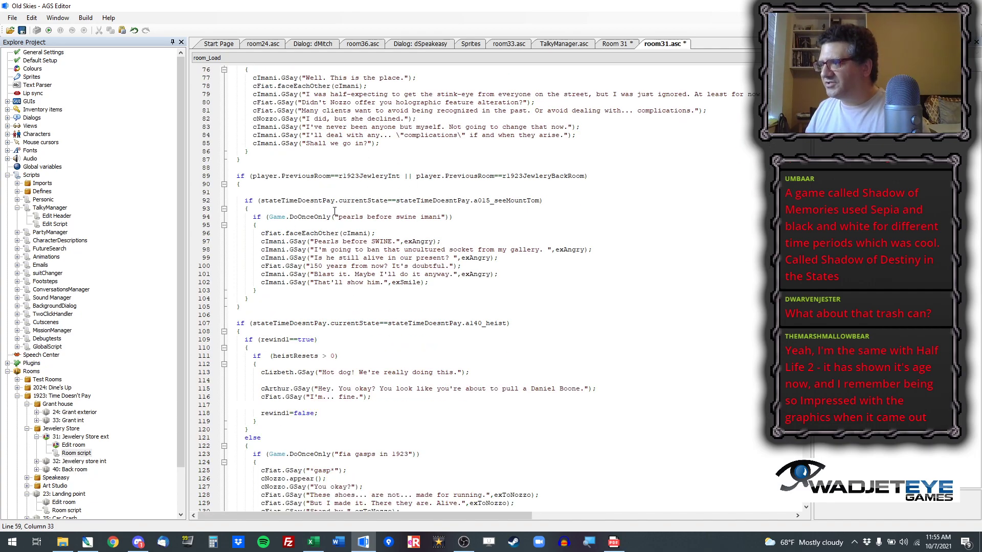
pyautogui.scroll(-12, 335, 250)
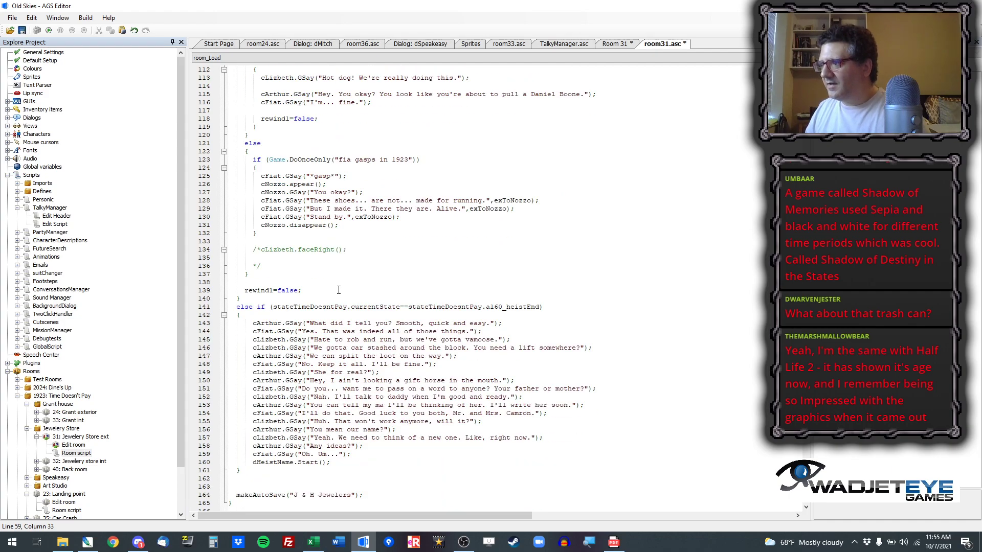
pyautogui.scroll(-3, 438, 374)
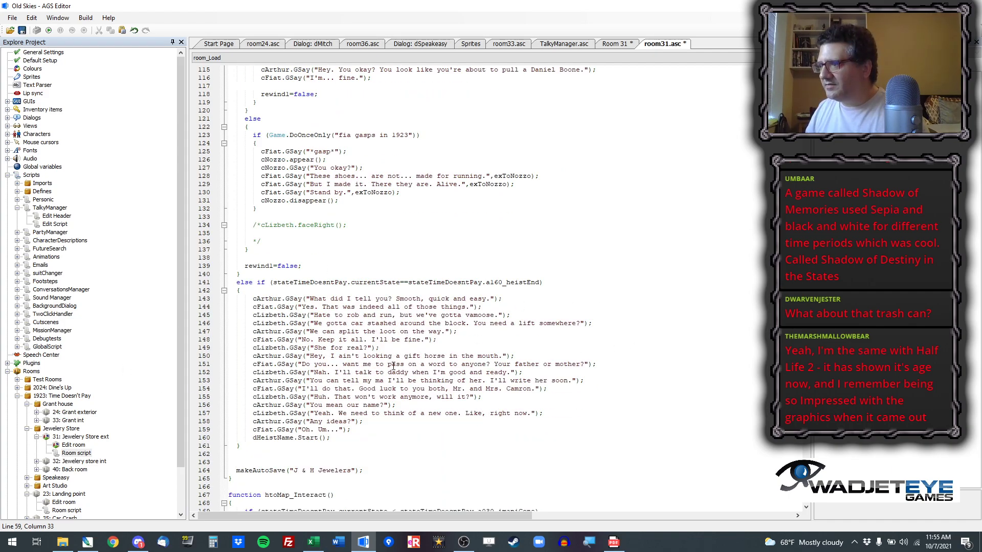
pyautogui.scroll(-6, 416, 261)
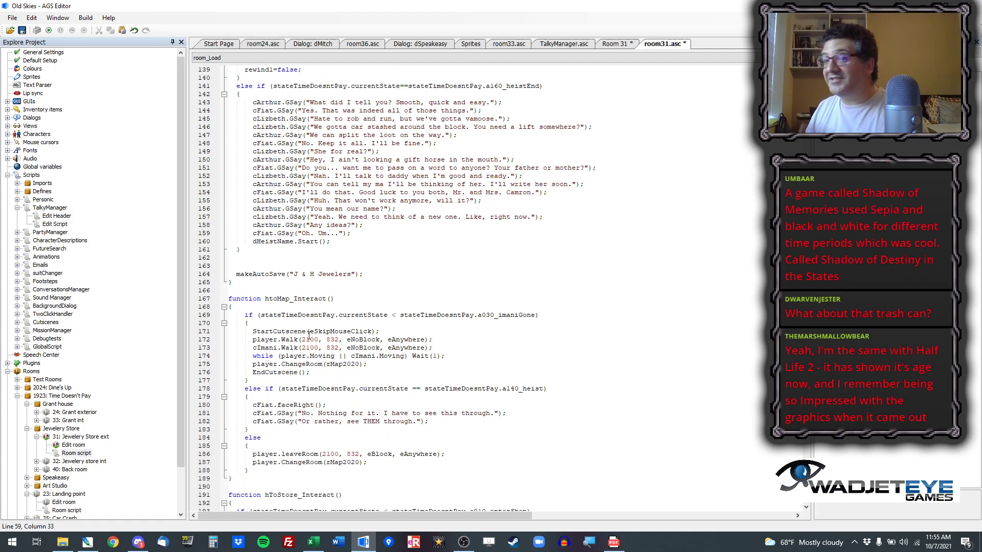
pyautogui.moveTo(308, 333)
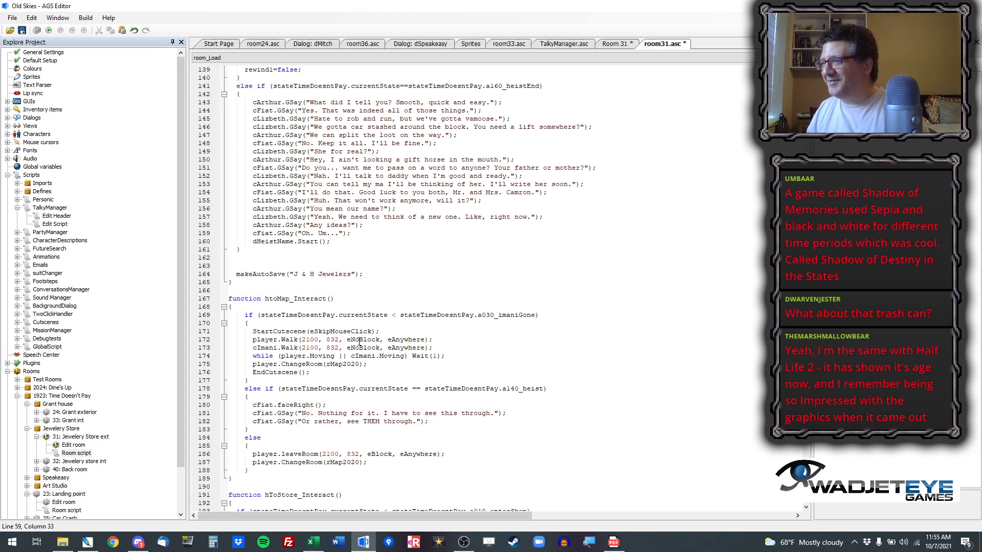
pyautogui.scroll(13, 337, 315)
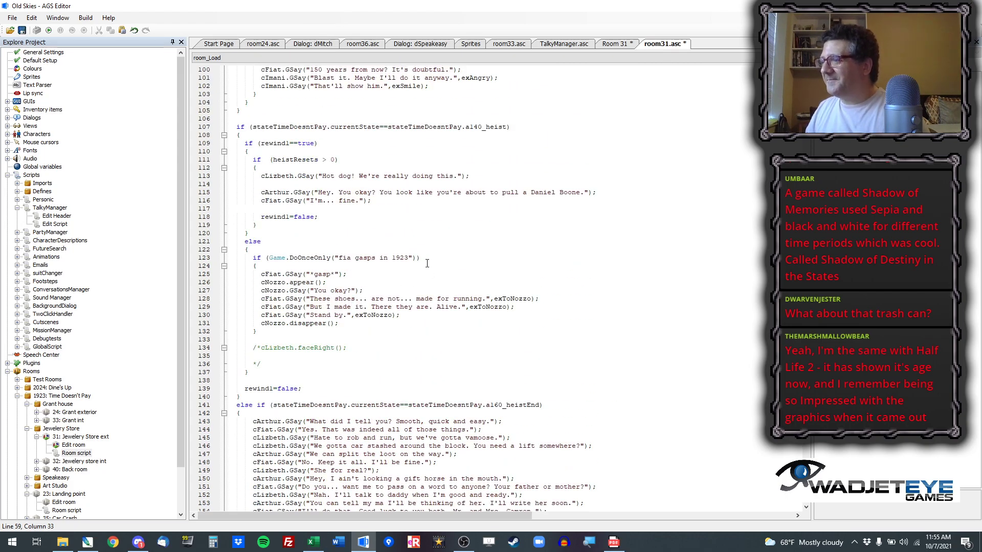
pyautogui.scroll(-10, 429, 259)
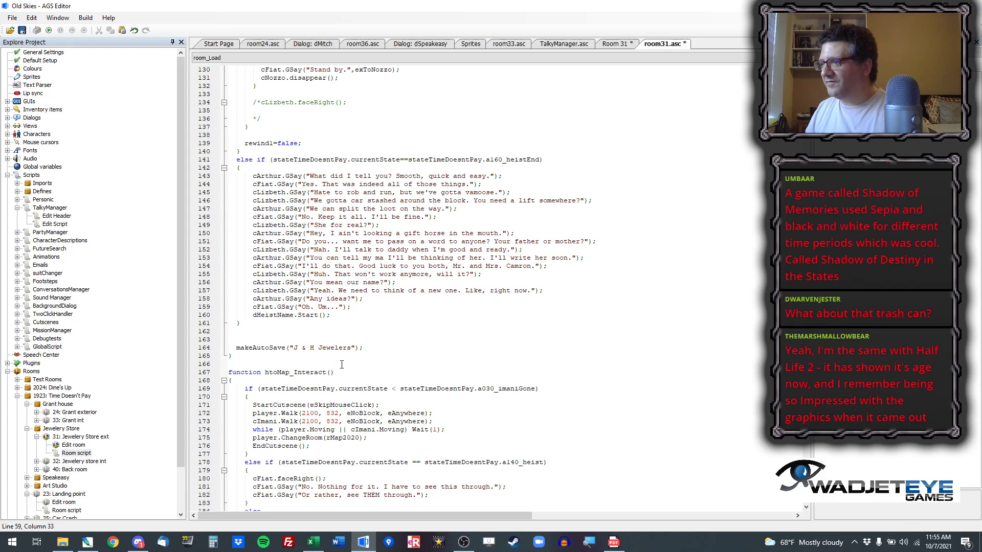
pyautogui.scroll(20, 434, 290)
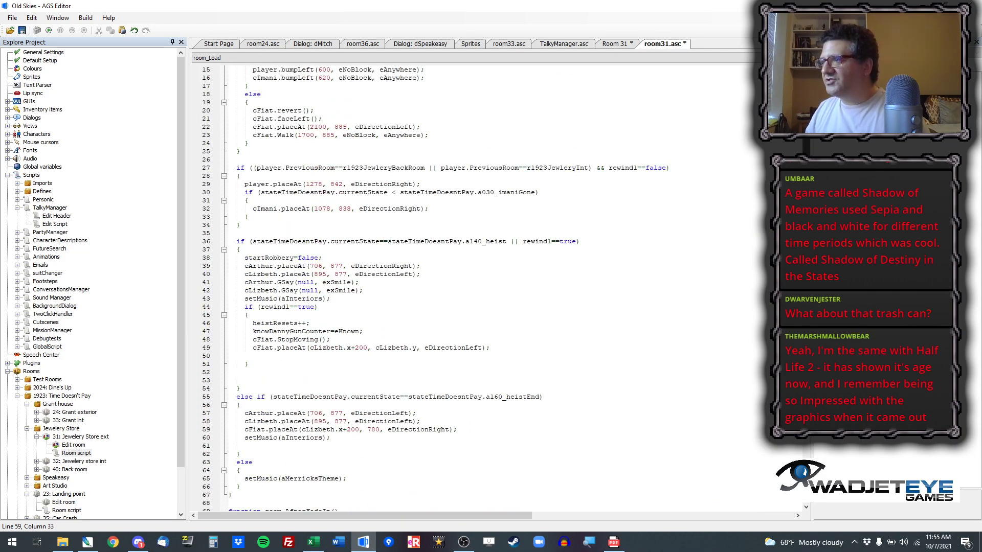
pyautogui.scroll(-20, 387, 286)
pyautogui.scroll(3, 386, 290)
pyautogui.scroll(-3, 387, 290)
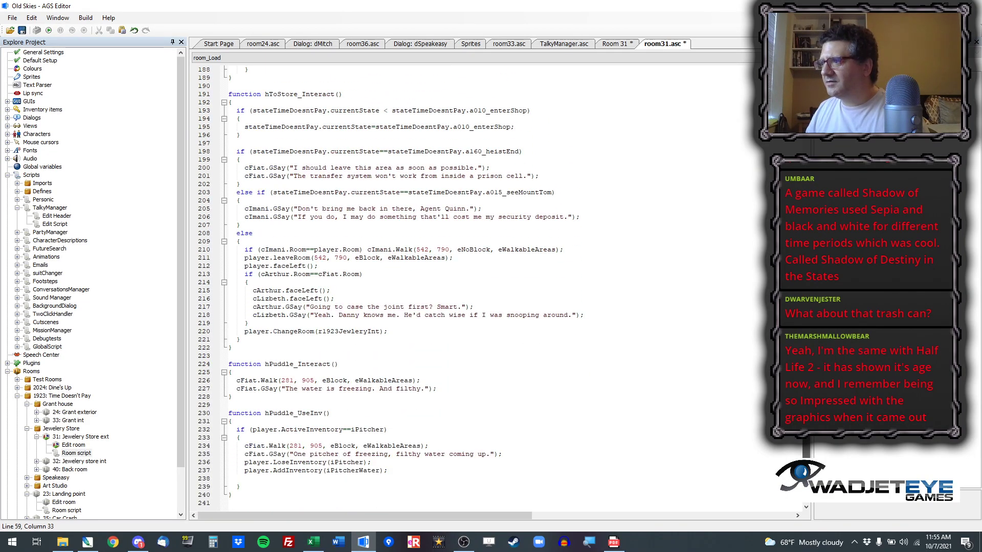
pyautogui.scroll(12, 344, 228)
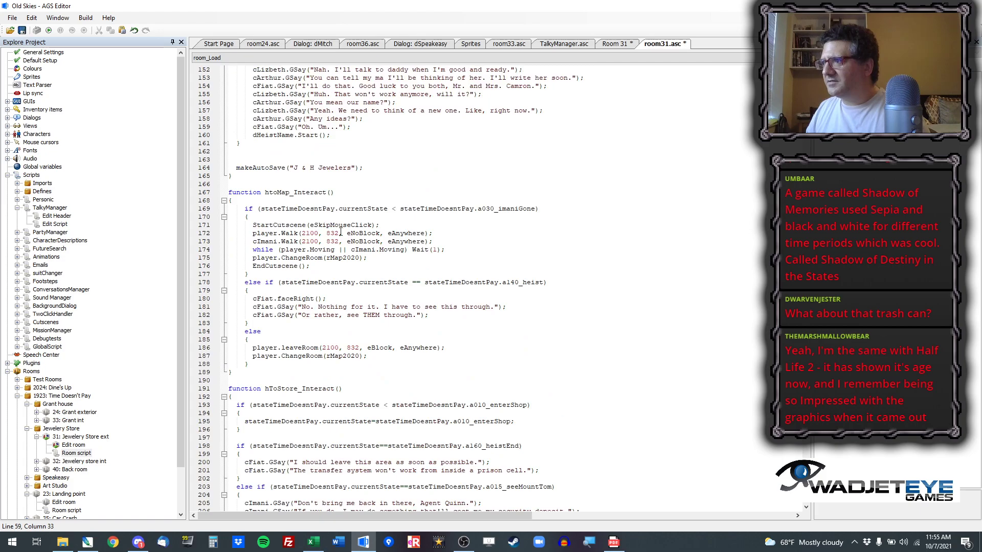
# Step: Set the y value of player.Walk and cImani.Walk in htoMap_Interact to 842
pyautogui.moveTo(331, 233); pyautogui.dragTo(335, 234)
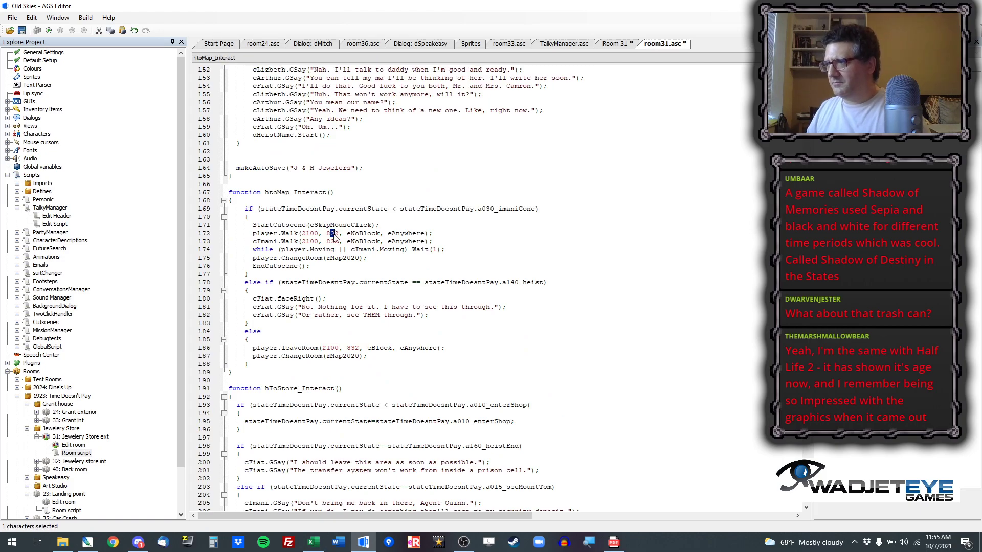
pyautogui.write('4')
pyautogui.press('Down')
pyautogui.hotkey('shift', 'Left')
pyautogui.write('4')
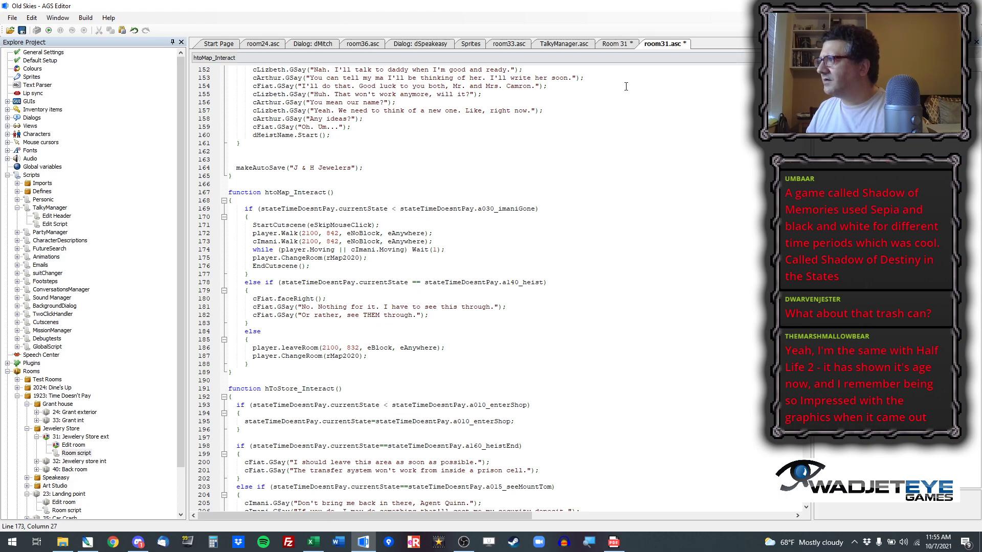
# Step: Check the Room 31 background and set the y value of player.Walk and cImani.Walk in htoMap_Interact to 888
pyautogui.click(621, 45)
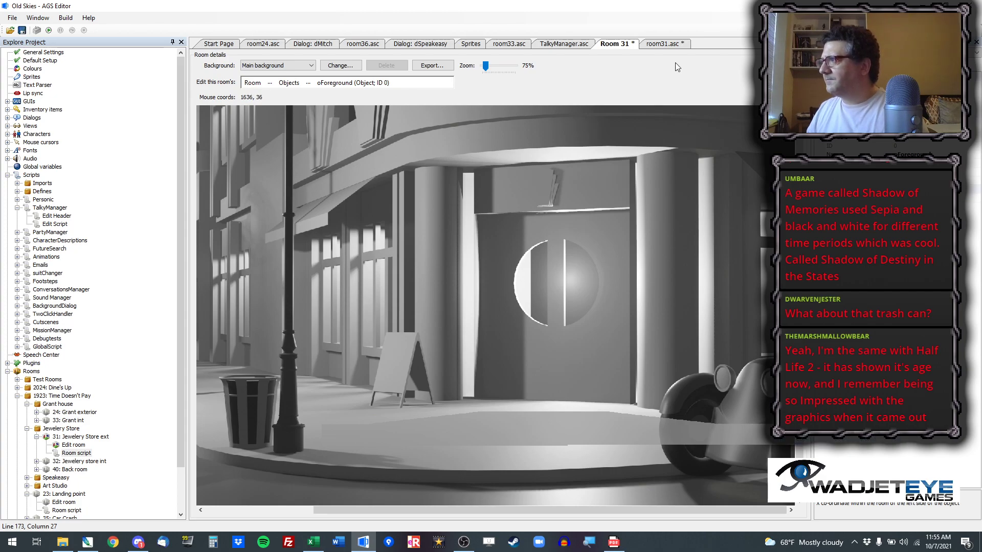
pyautogui.click(662, 45)
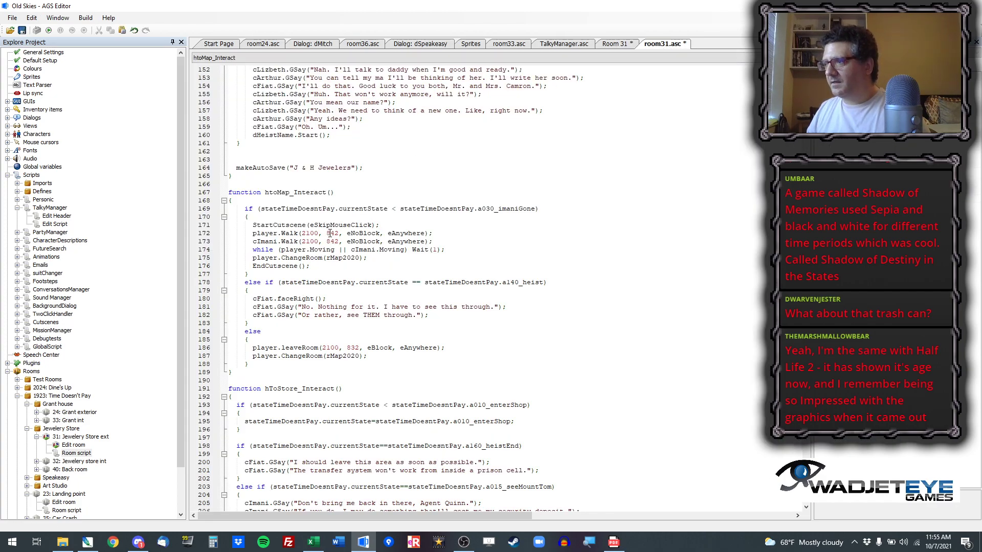
pyautogui.doubleClick(332, 233)
pyautogui.write('888')
pyautogui.doubleClick(331, 242)
pyautogui.write('888')
# Step: Set the y value of player.leaveRoom in the else branch of htoMap_Interact to 888
pyautogui.scroll(16, 394, 248)
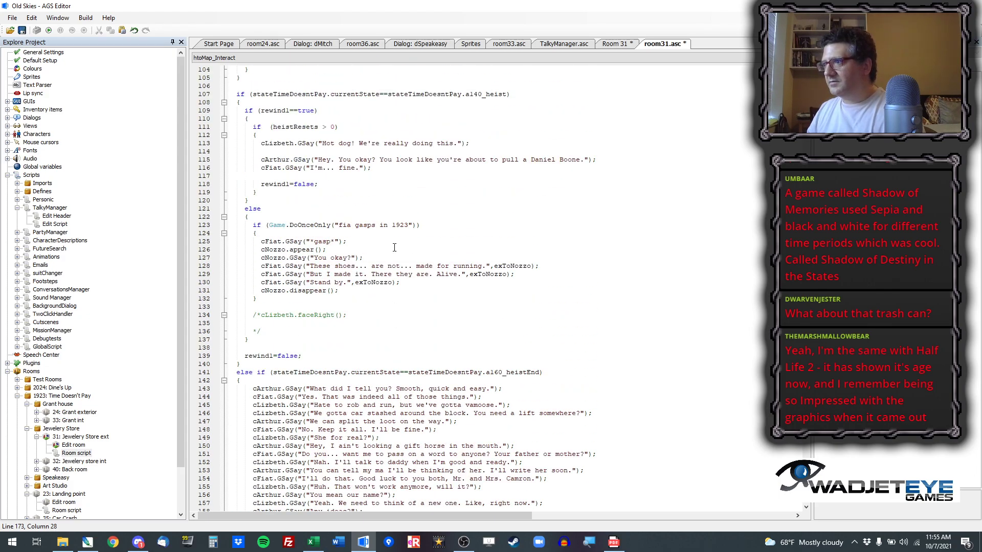
pyautogui.scroll(-17, 391, 247)
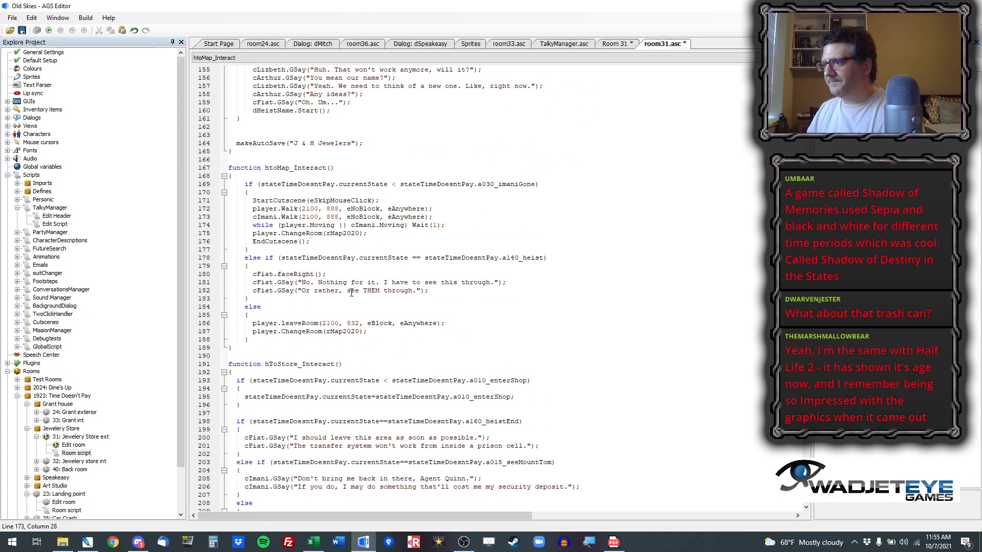
pyautogui.doubleClick(352, 323)
pyautogui.write('888')
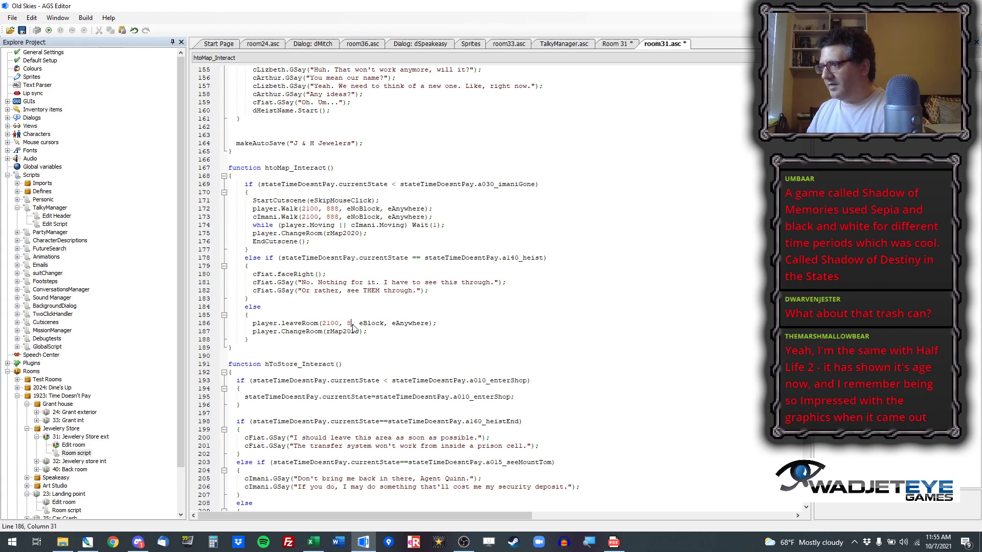
# Step: Using the doorway position in Room 31, set player.leaveRoom in hToStore_Interact to 1318, 842 and change the player.faceLeft call below it to faceUp
pyautogui.scroll(-6, 375, 312)
pyautogui.scroll(-5, 375, 312)
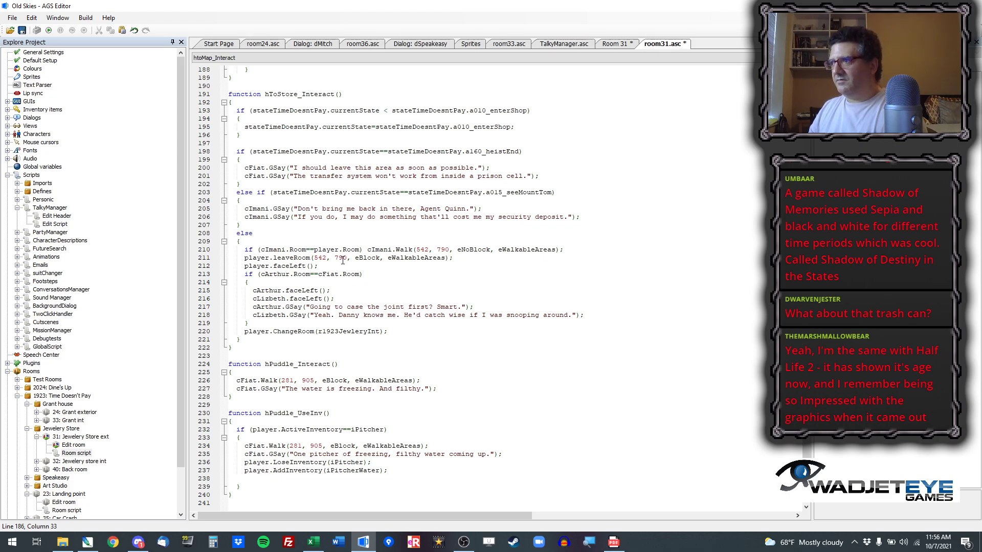
pyautogui.click(616, 44)
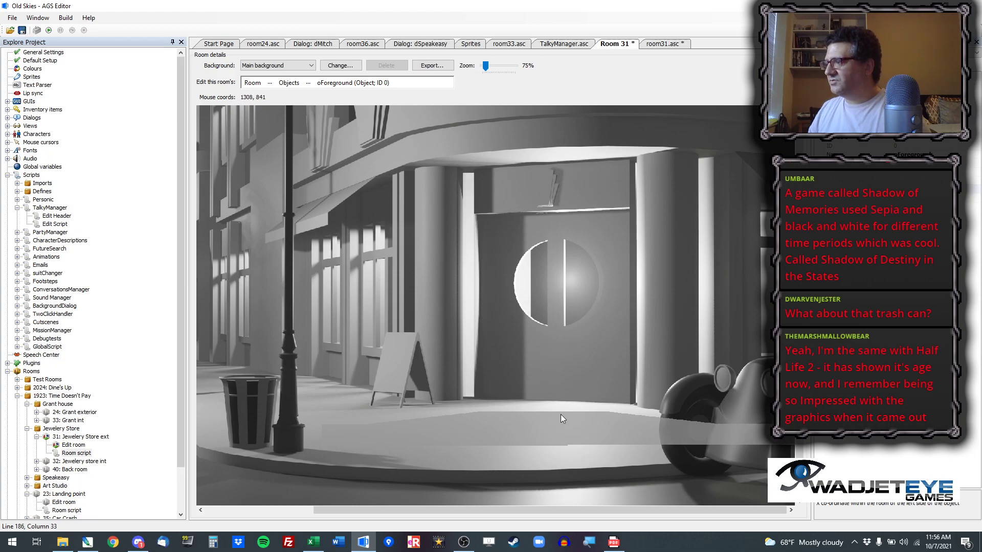
pyautogui.click(647, 45)
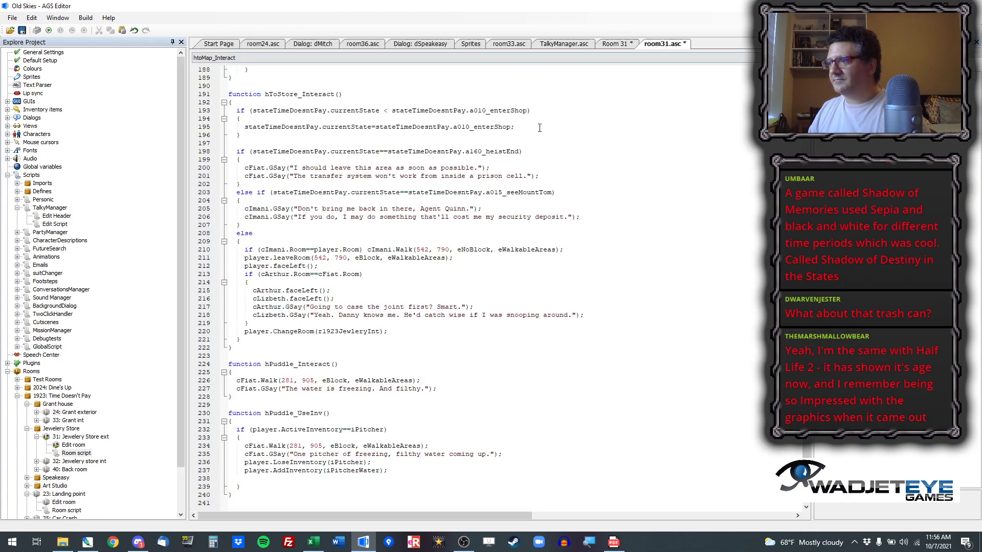
pyautogui.moveTo(314, 258); pyautogui.dragTo(347, 258)
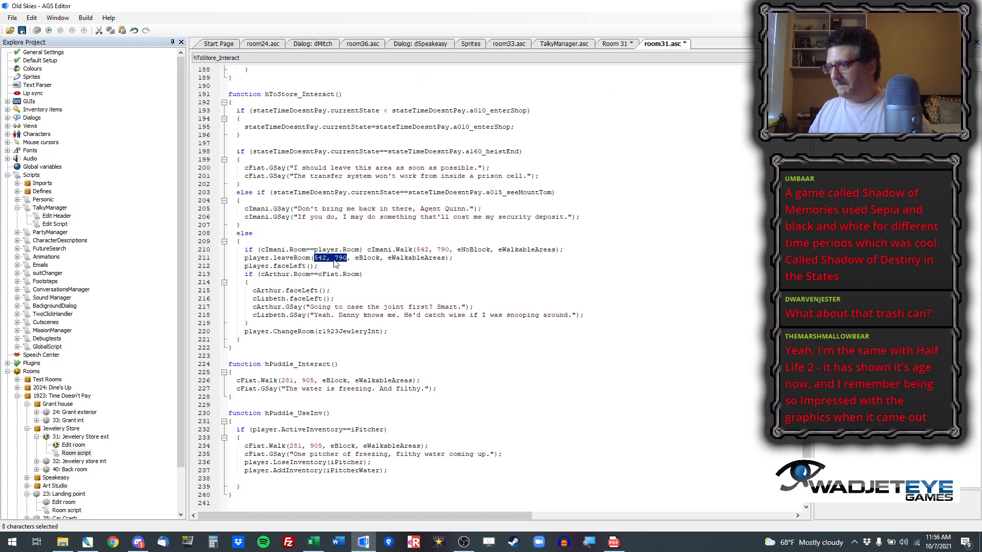
pyautogui.write('1318, 842')
pyautogui.doubleClick(287, 266)
pyautogui.write('faceU')
pyautogui.press('Return')
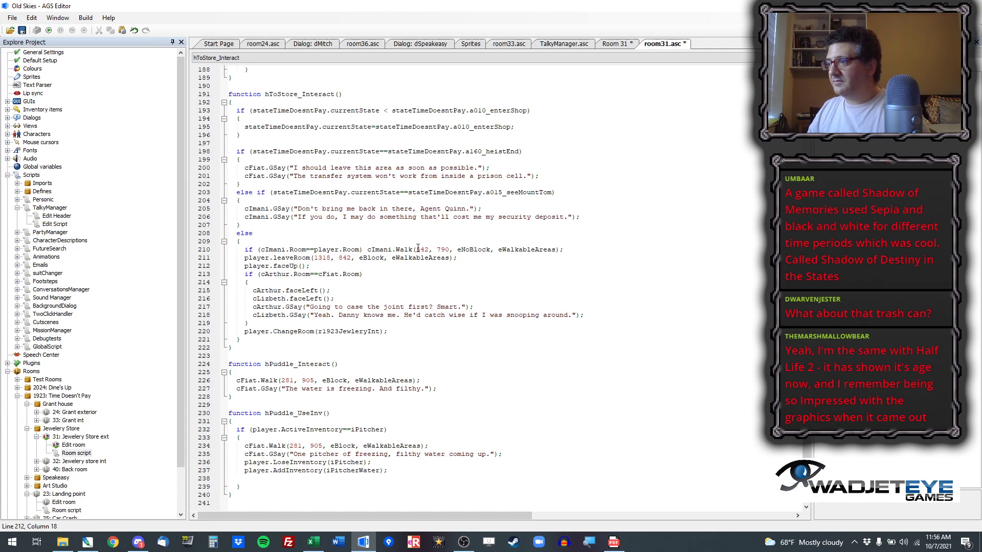
# Step: Set the cImani.Walk coordinates in hToStore_Interact to 1450, 842
pyautogui.moveTo(416, 250); pyautogui.dragTo(449, 249)
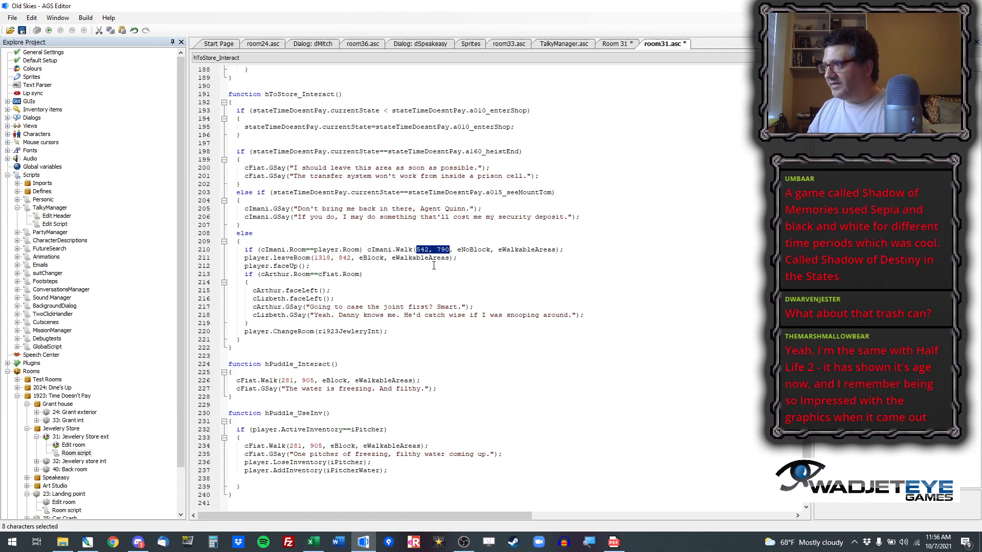
pyautogui.write('1318, 842')
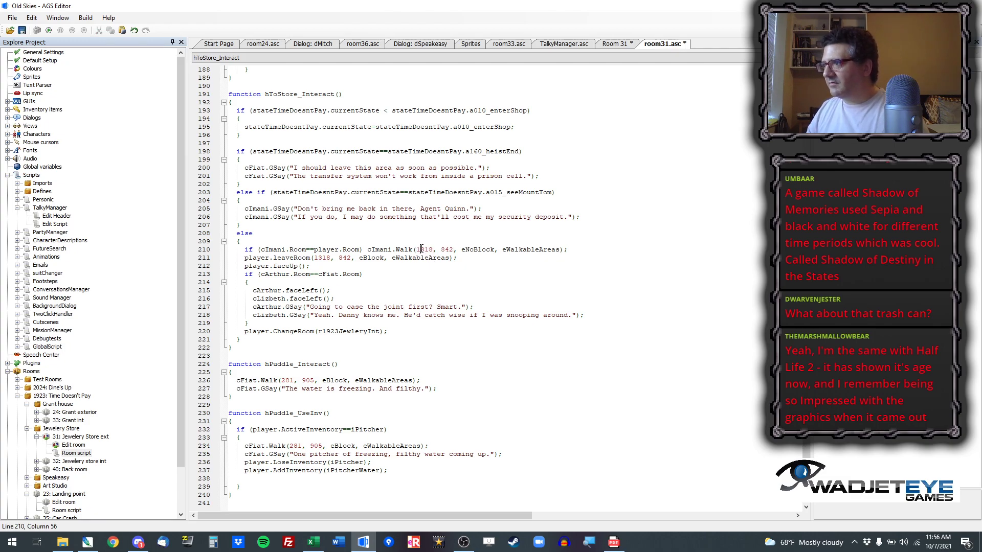
pyautogui.moveTo(422, 249); pyautogui.dragTo(430, 250)
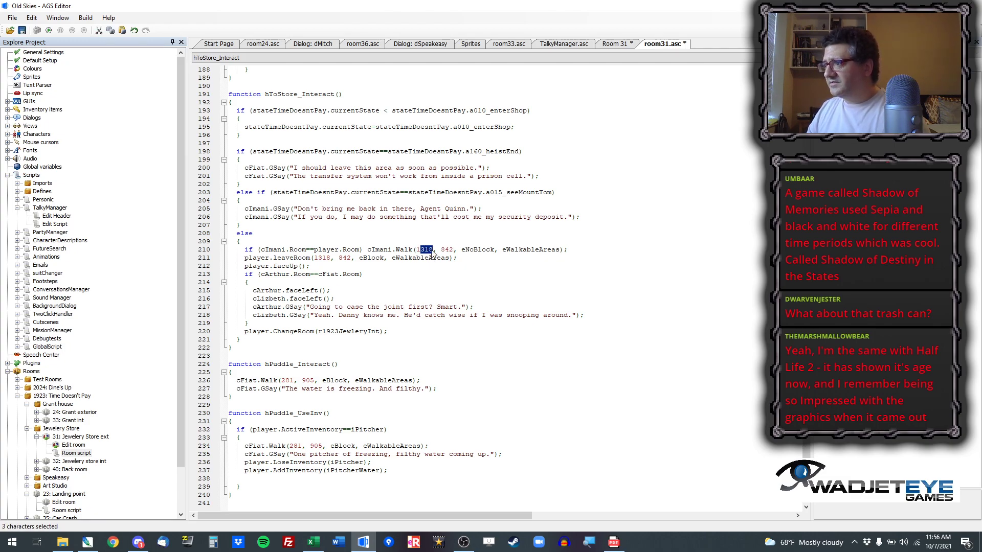
pyautogui.write('450')
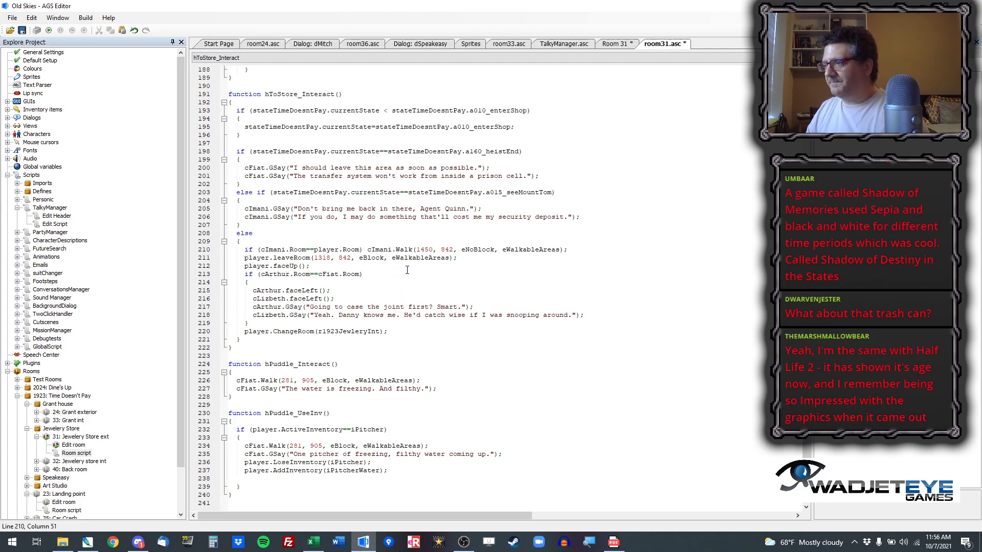
pyautogui.tripleClick(266, 364)
pyautogui.click(286, 380)
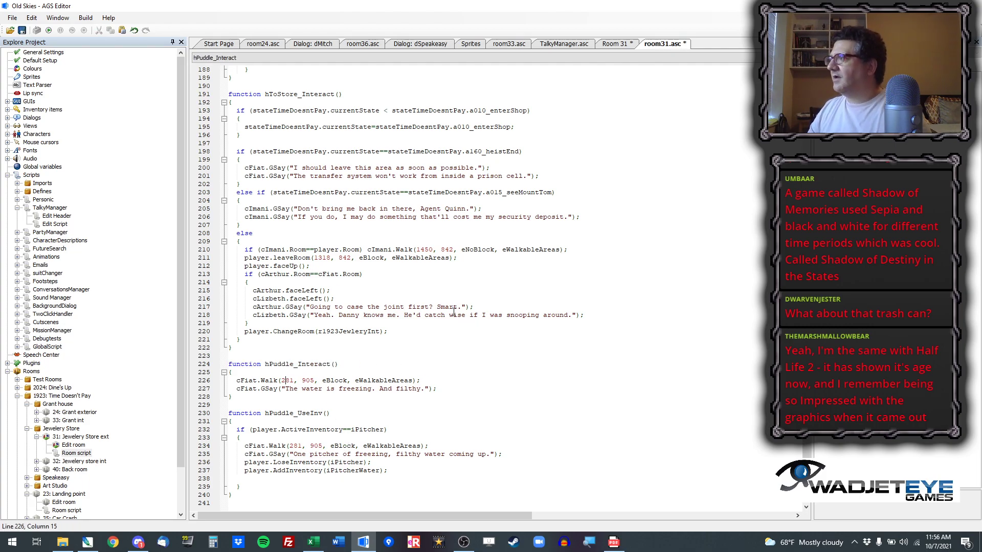
# Step: Run the game and teleport from the main menu to room 31, the jewelry store exterior
pyautogui.click(49, 32)
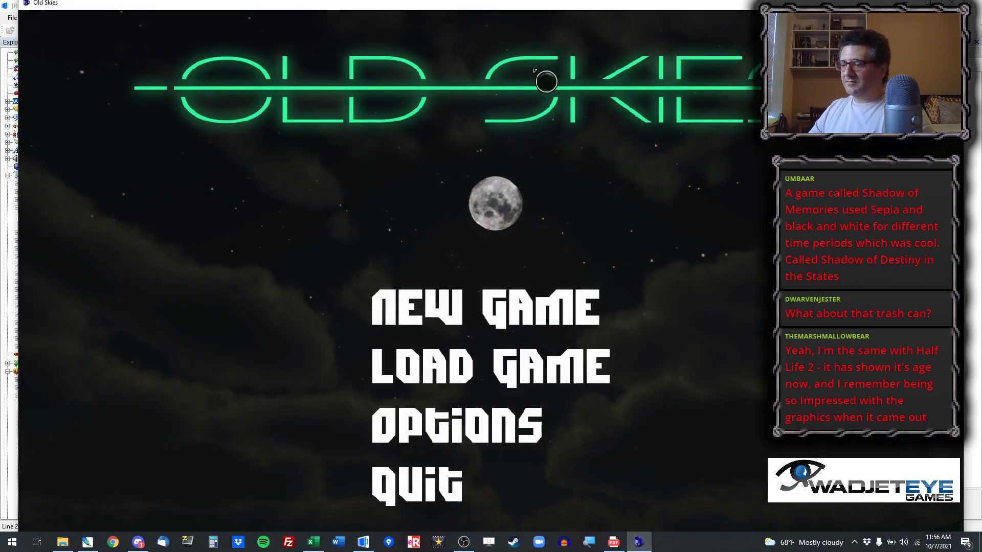
pyautogui.hotkey('ctrl', 'x')
pyautogui.write('30')
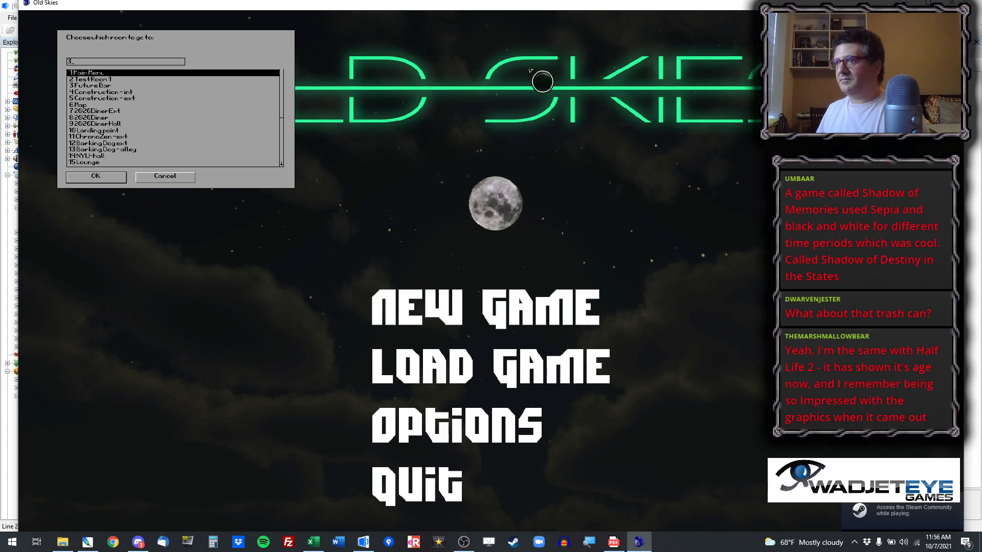
pyautogui.press('Return')
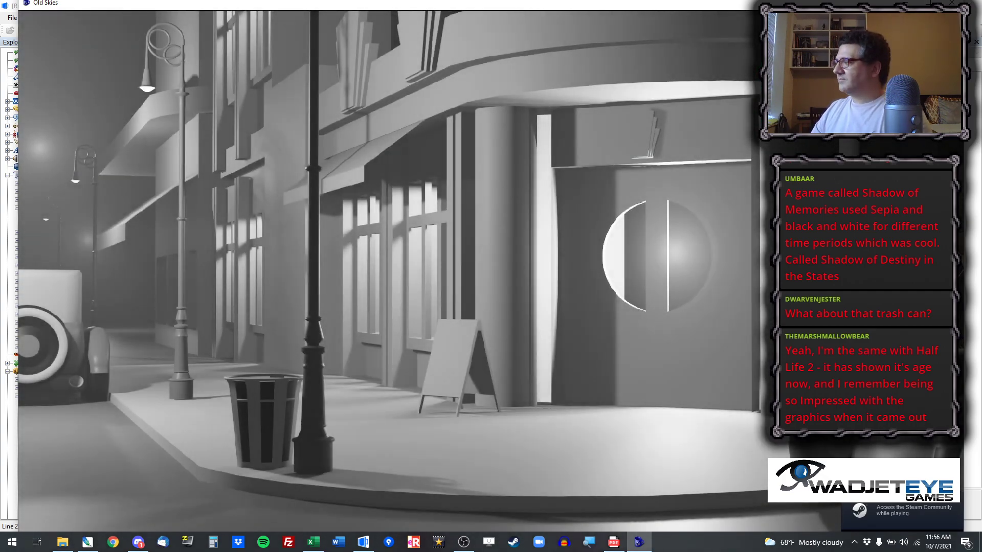
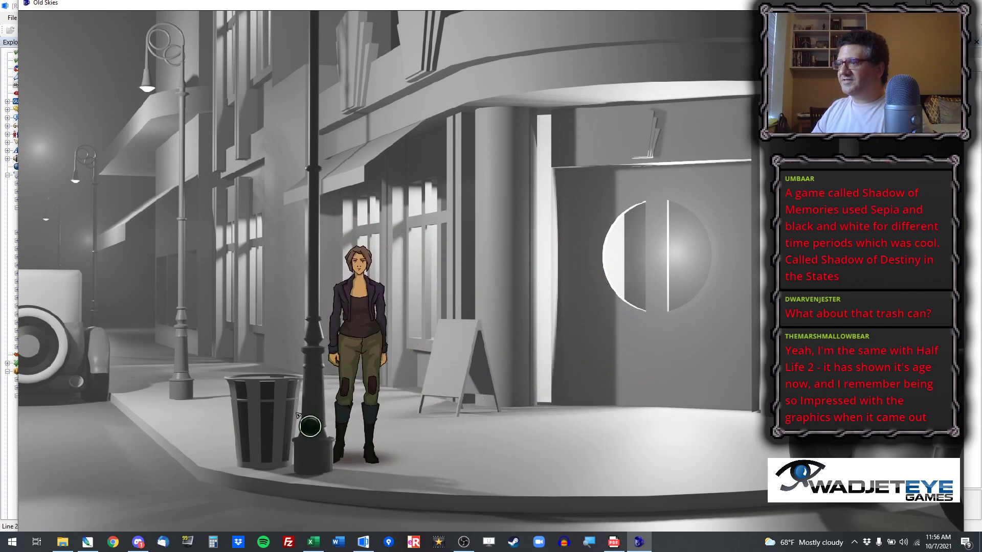
# Step: Walk the player character along the sidewalk from the lamp post past the store door to test movement in the new background
pyautogui.click(420, 453)
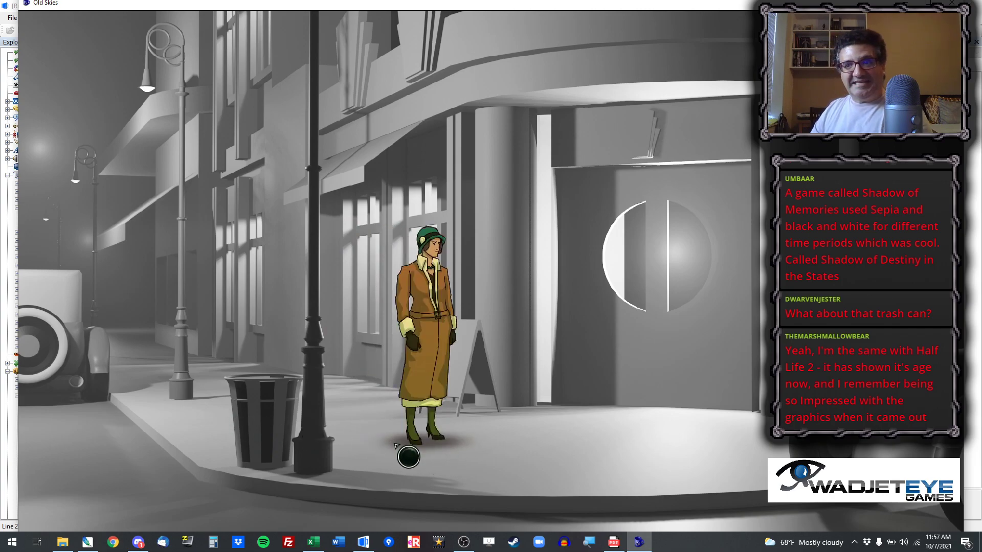
pyautogui.click(505, 454)
pyautogui.click(630, 455)
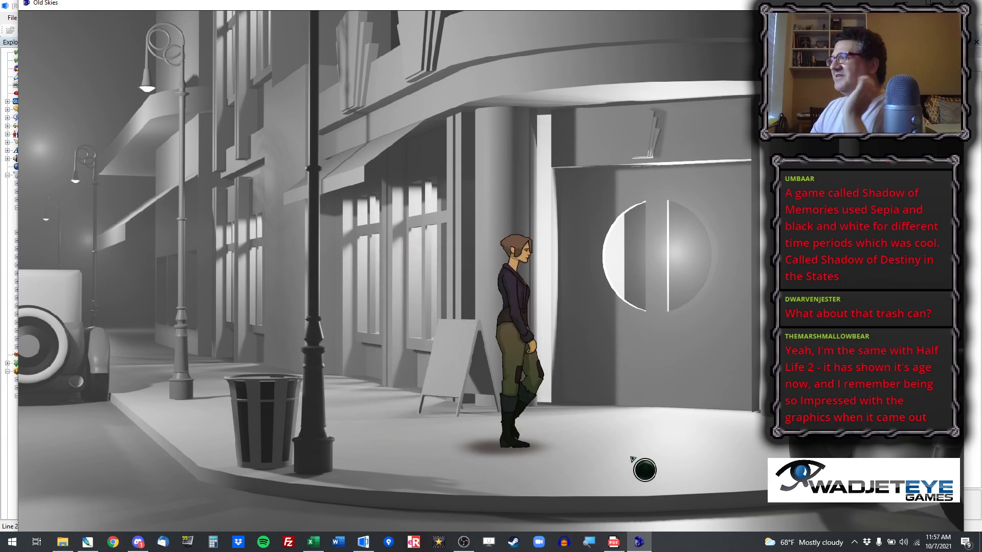
pyautogui.click(805, 457)
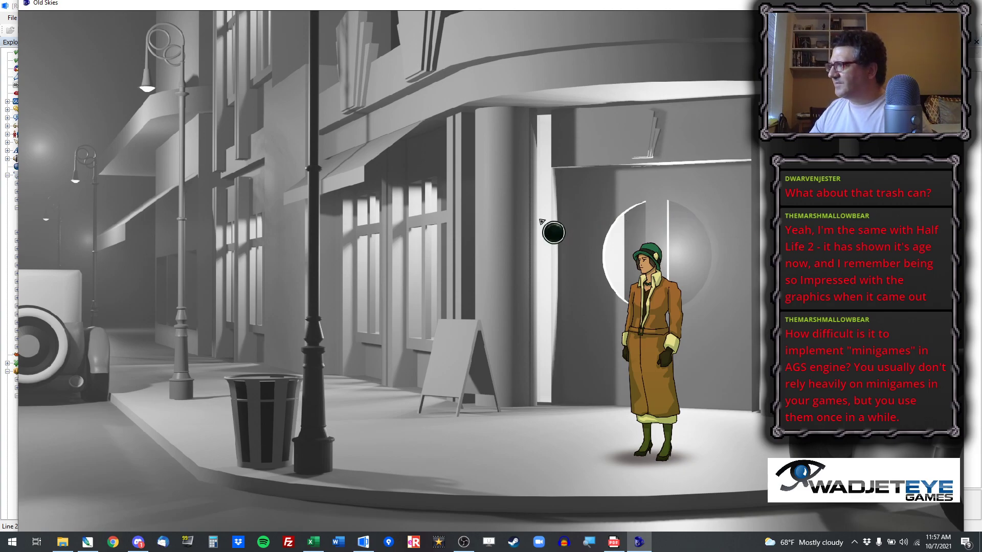
# Step: Close the running game and switch Room 31 to hotspot editing
pyautogui.hotkey('alt', 'x')
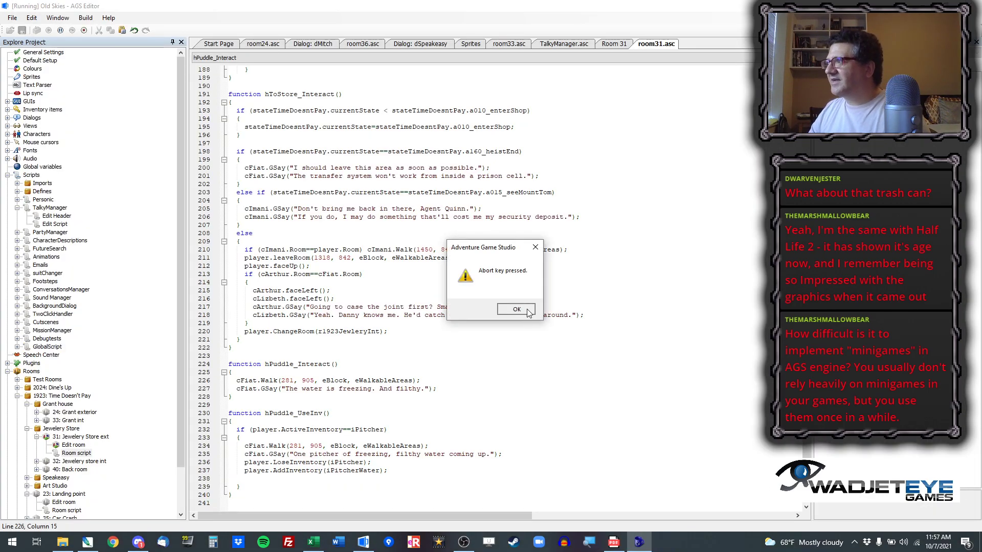
pyautogui.click(529, 311)
pyautogui.click(614, 45)
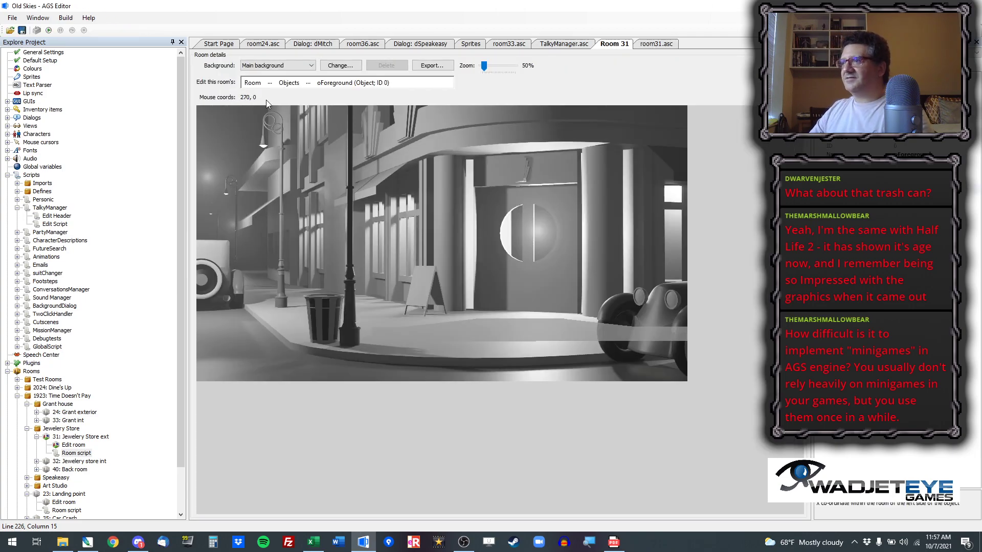
pyautogui.click(269, 82)
pyautogui.click(309, 148)
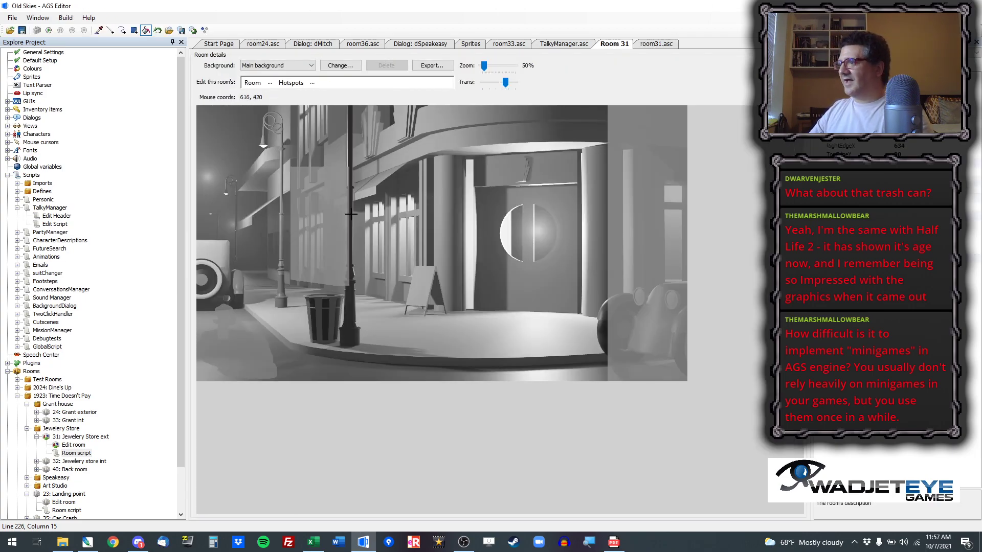
# Step: Redraw the hToStore hotspot as a rectangle over the store's double doors and erase its old area around the lamp post and windows
pyautogui.click(99, 31)
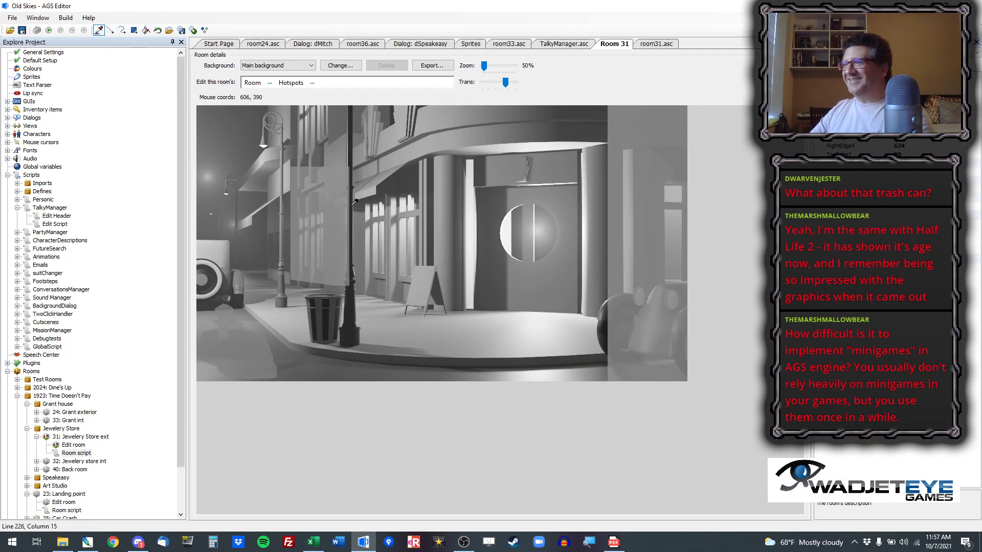
pyautogui.click(338, 204)
pyautogui.click(133, 31)
pyautogui.click(581, 182)
pyautogui.moveTo(580, 182); pyautogui.dragTo(471, 313)
pyautogui.moveTo(369, 147); pyautogui.dragTo(257, 316)
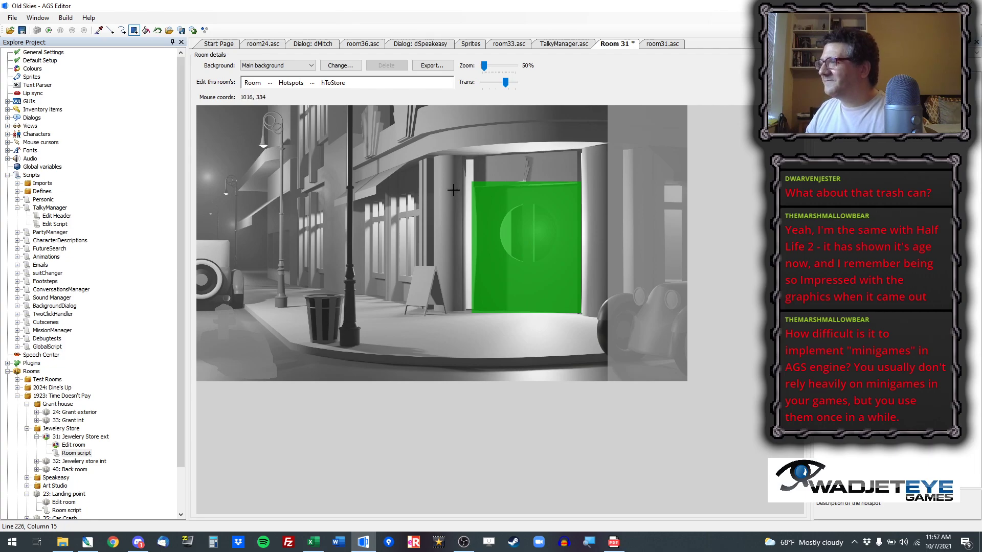
# Step: Trim the htoMap hotspot to a narrower full-height strip along the right edge of the room, clear of the column beside the door
pyautogui.click(98, 30)
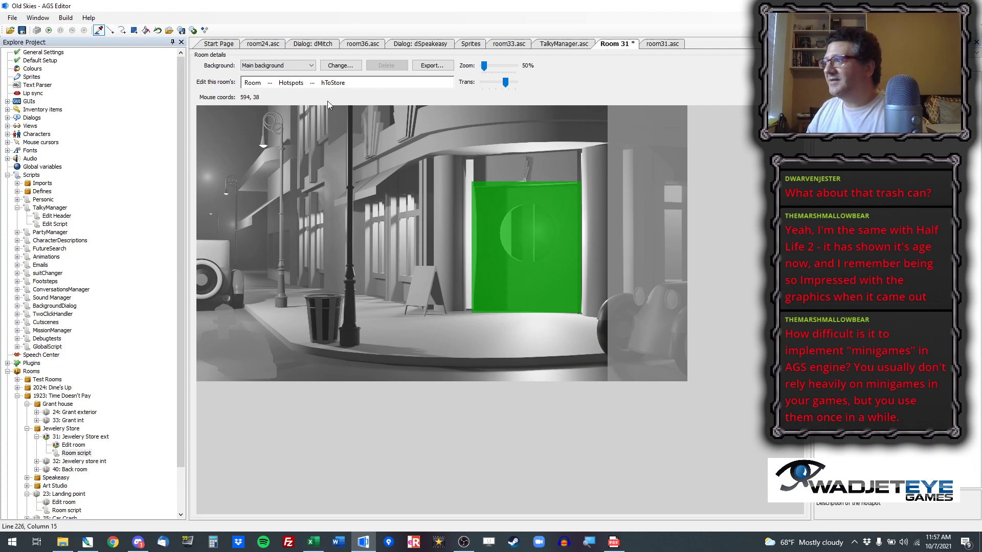
pyautogui.click(658, 184)
pyautogui.click(134, 30)
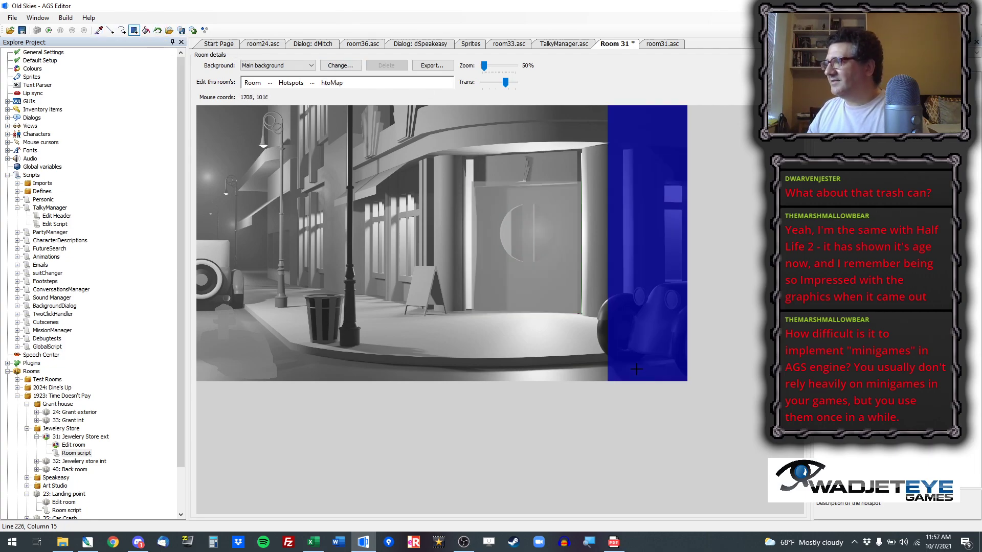
pyautogui.moveTo(647, 401); pyautogui.dragTo(614, 321)
pyautogui.moveTo(597, 218); pyautogui.dragTo(598, 68)
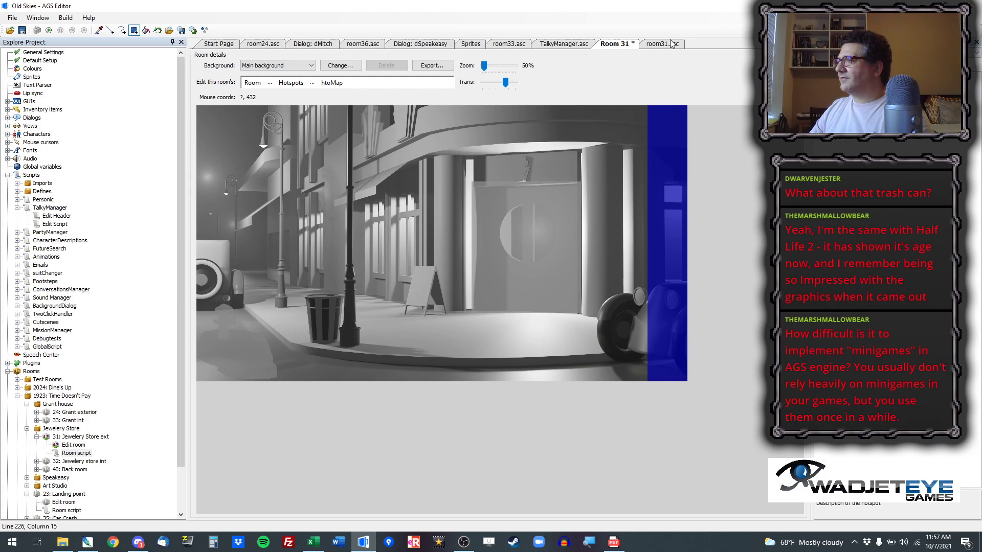
# Step: Run the game again and teleport from the main menu to the jewelry store exterior
pyautogui.click(47, 27)
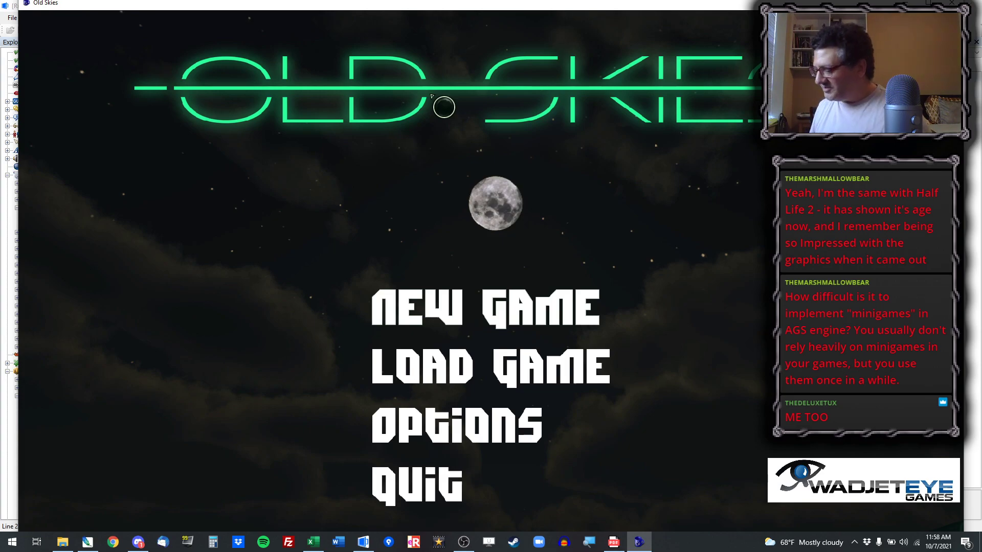
pyautogui.hotkey('ctrl', 'x')
pyautogui.press('Return')
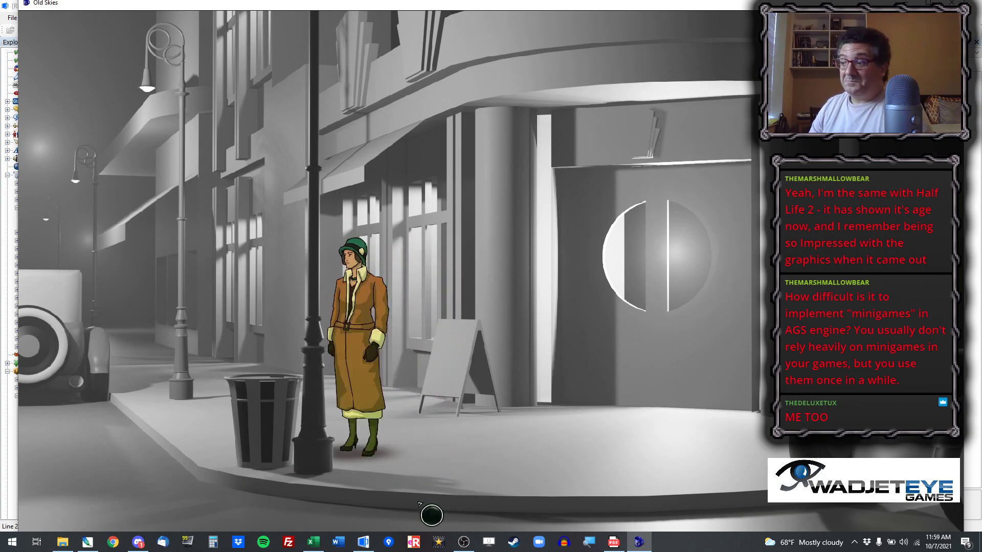
# Step: Walk the player character back and forth between the store door and the parked car to test the right part of the sidewalk
pyautogui.click(712, 476)
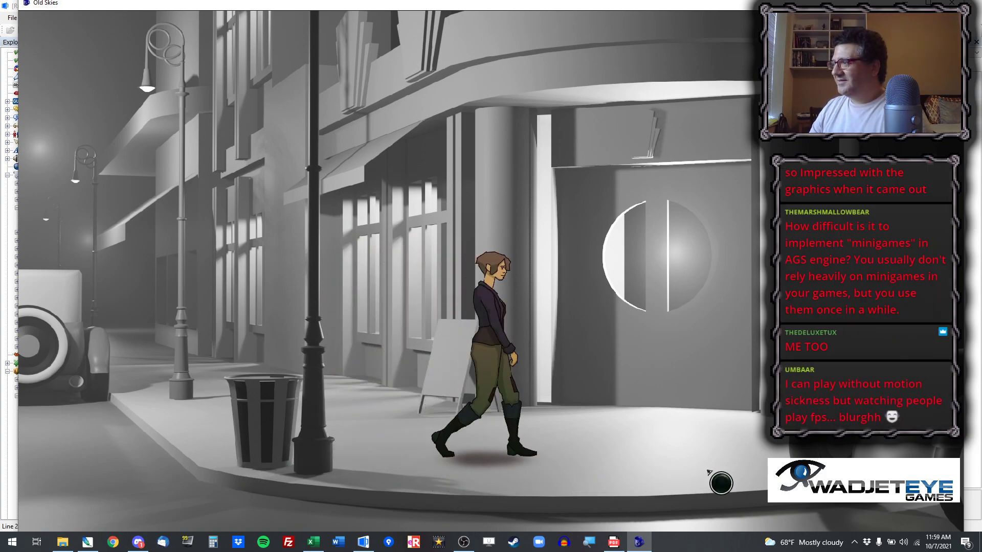
pyautogui.click(828, 443)
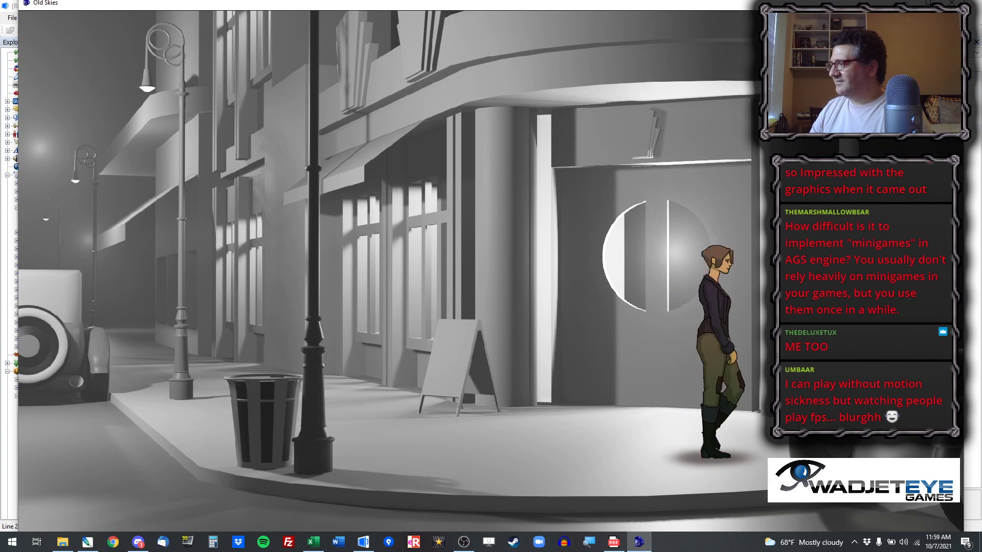
pyautogui.click(652, 460)
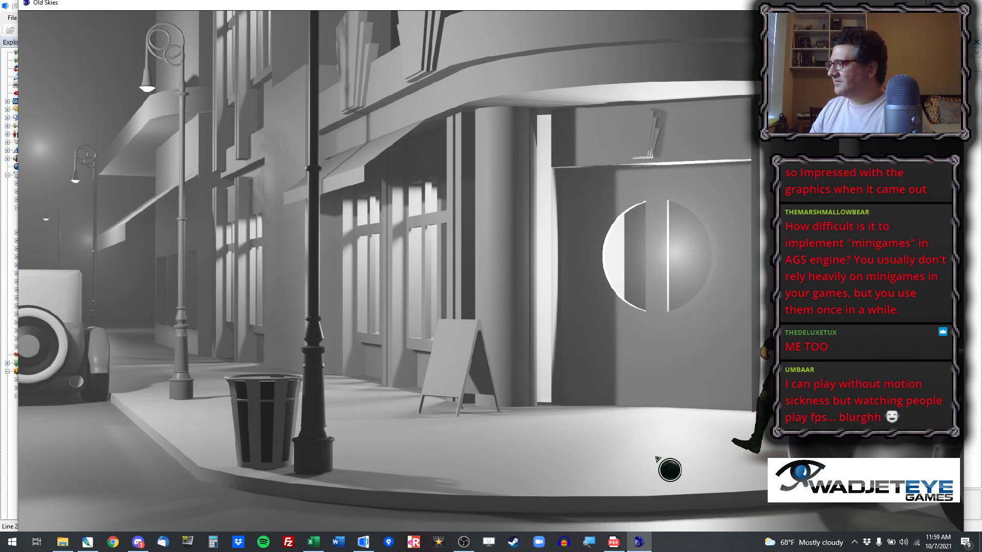
pyautogui.click(811, 447)
pyautogui.click(733, 472)
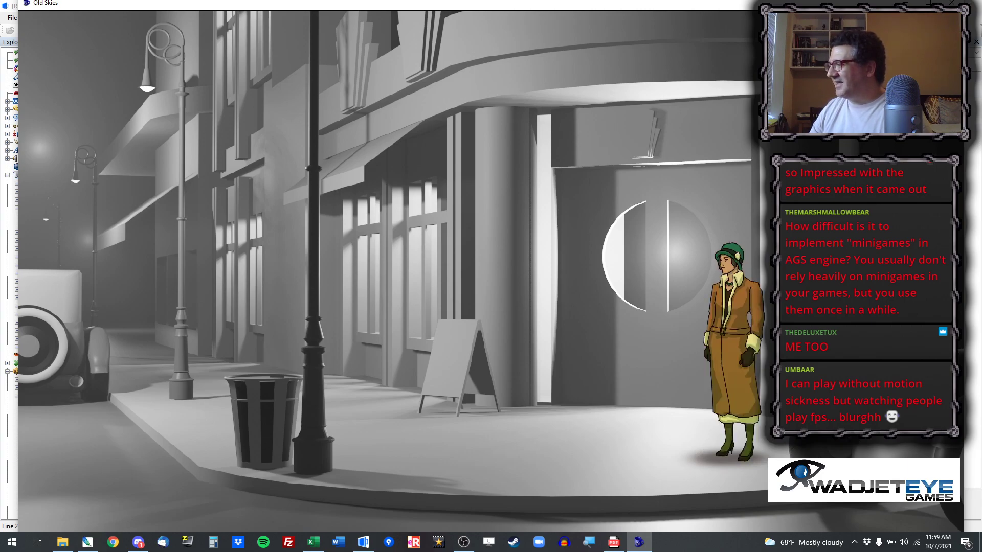
pyautogui.click(814, 446)
pyautogui.click(671, 452)
pyautogui.click(800, 452)
pyautogui.click(525, 465)
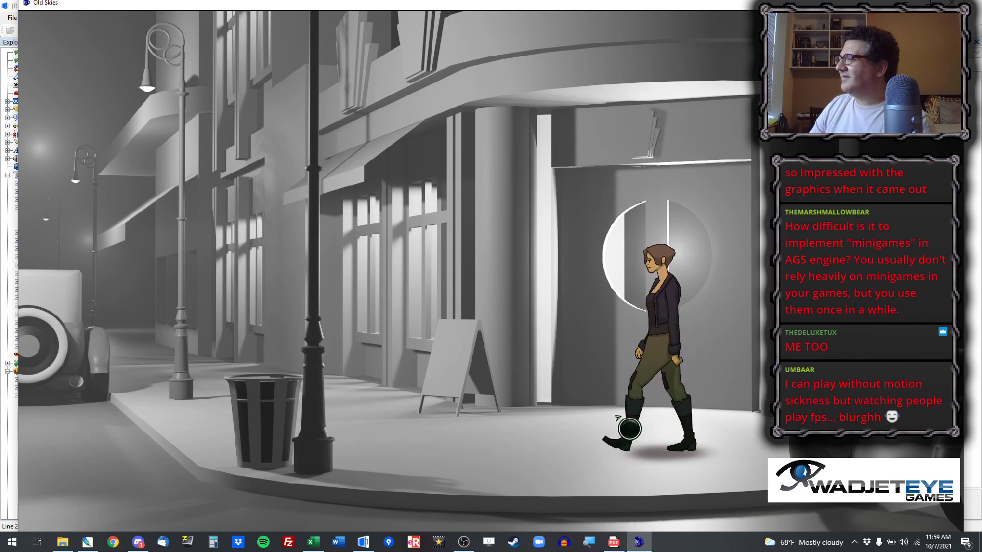
pyautogui.click(736, 473)
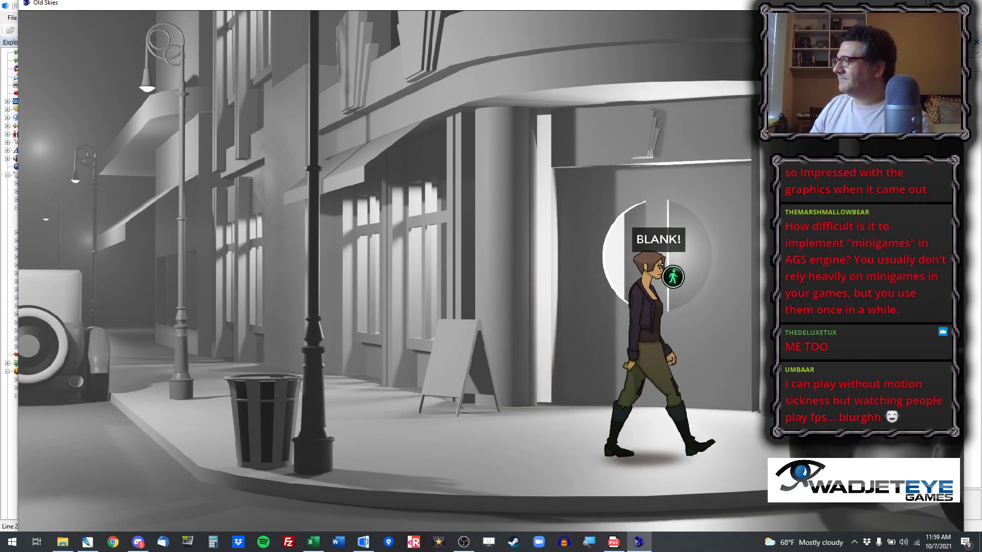
# Step: Test the store door by entering the shop and returning outside, and walk the player character along the sidewalk past the companion
pyautogui.click(672, 276)
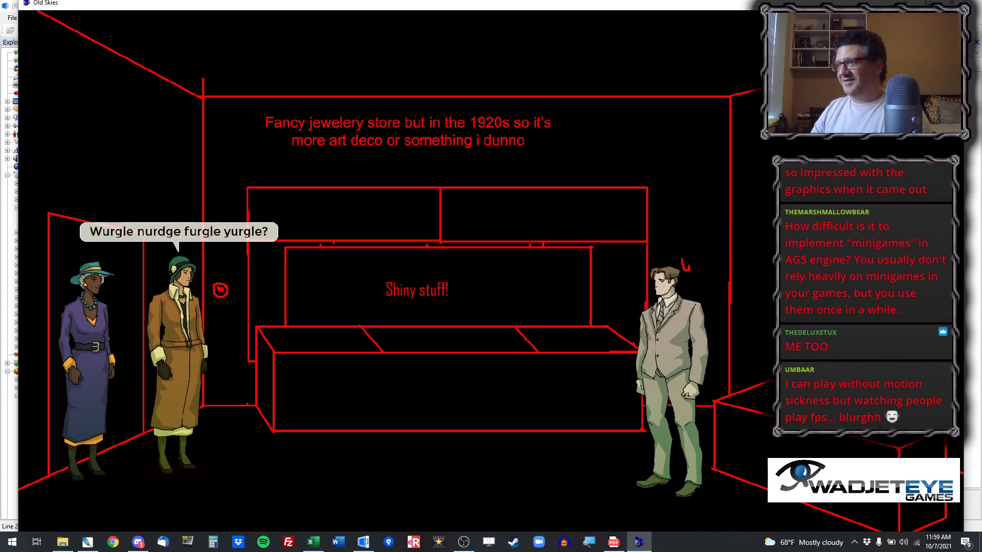
pyautogui.click(427, 507)
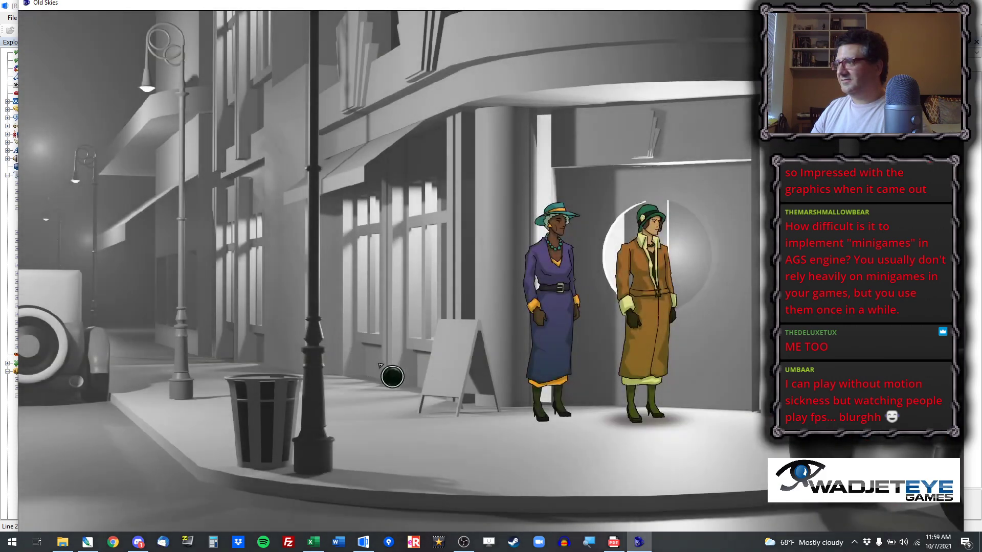
pyautogui.click(657, 479)
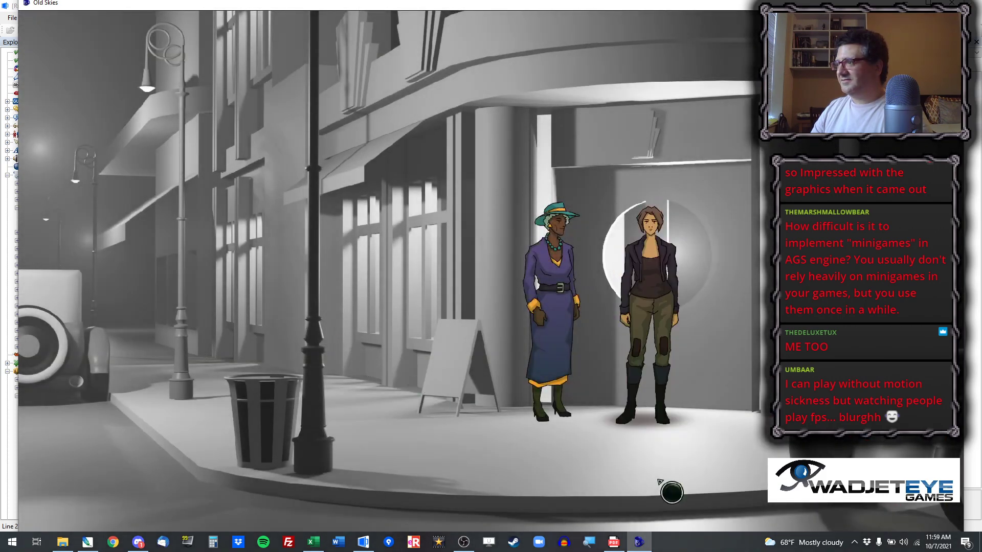
pyautogui.click(413, 449)
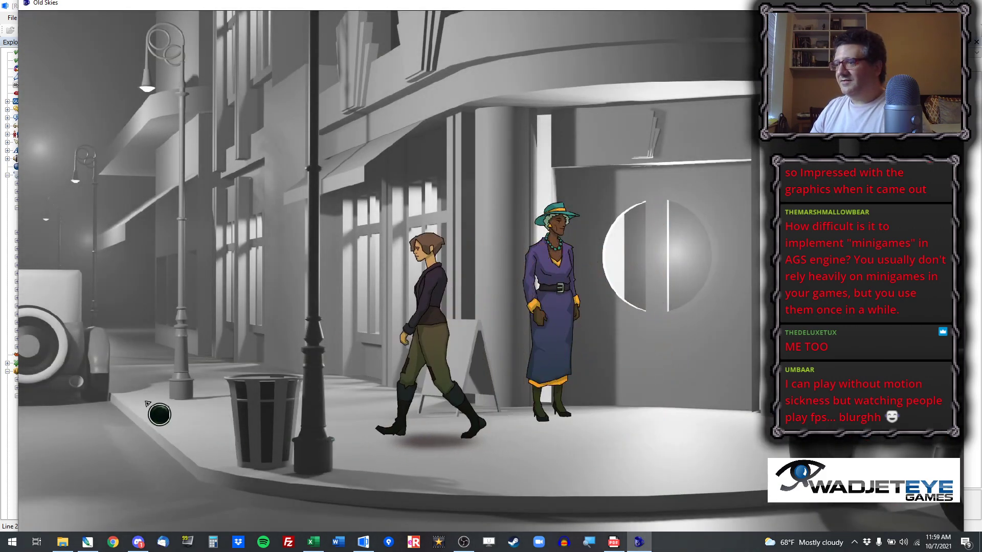
pyautogui.click(506, 481)
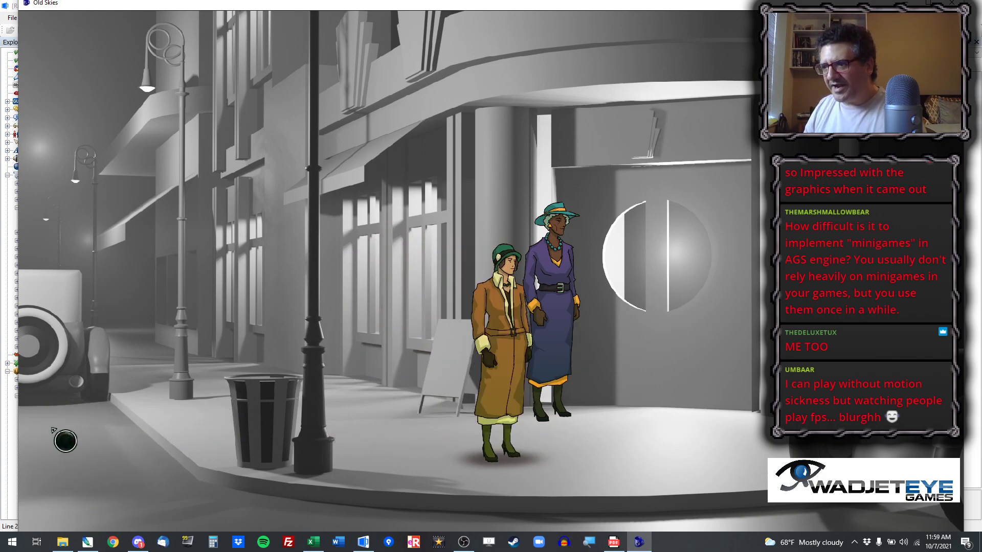
# Step: Close the running game, check Room 31's walkable areas, and return to hotspot editing
pyautogui.hotkey('alt', 'x')
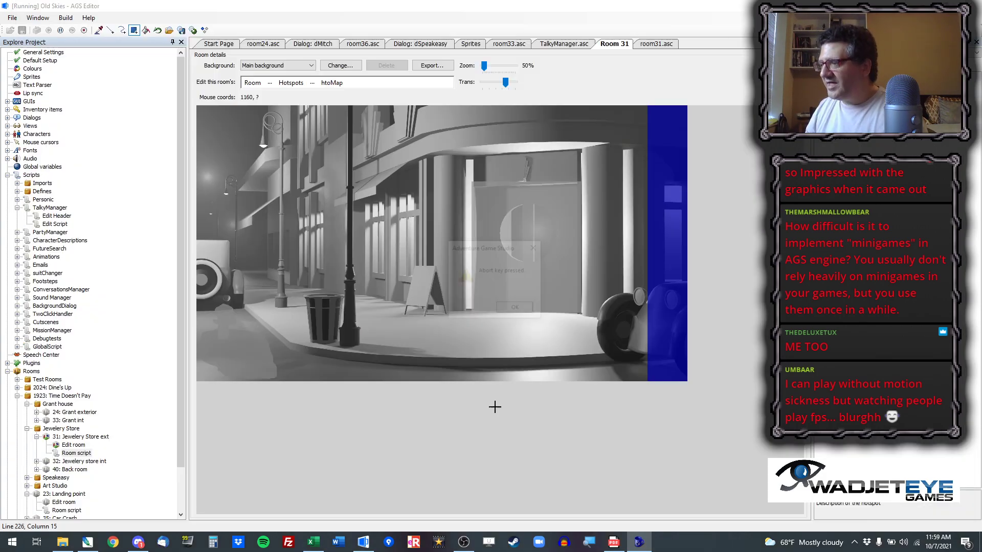
pyautogui.click(516, 308)
pyautogui.click(269, 83)
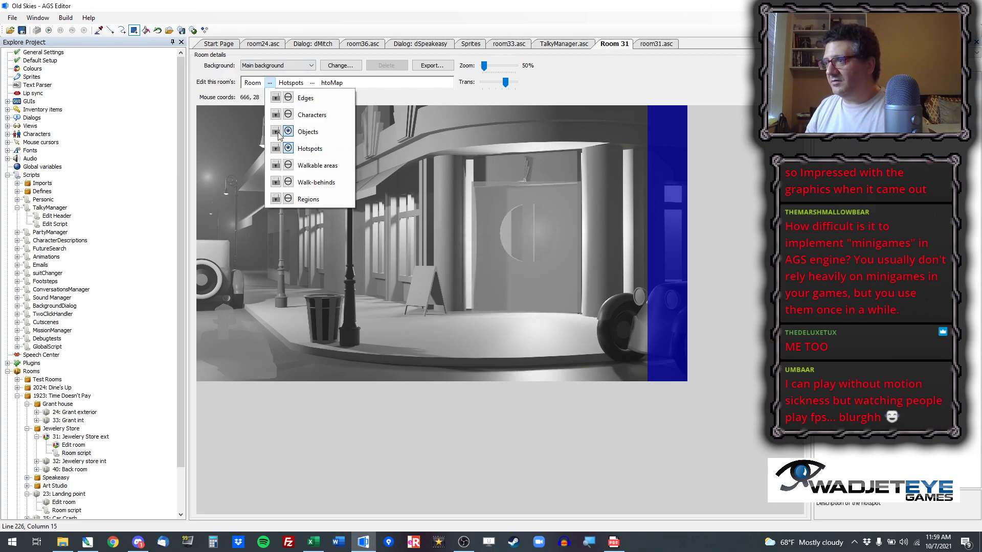
pyautogui.click(308, 167)
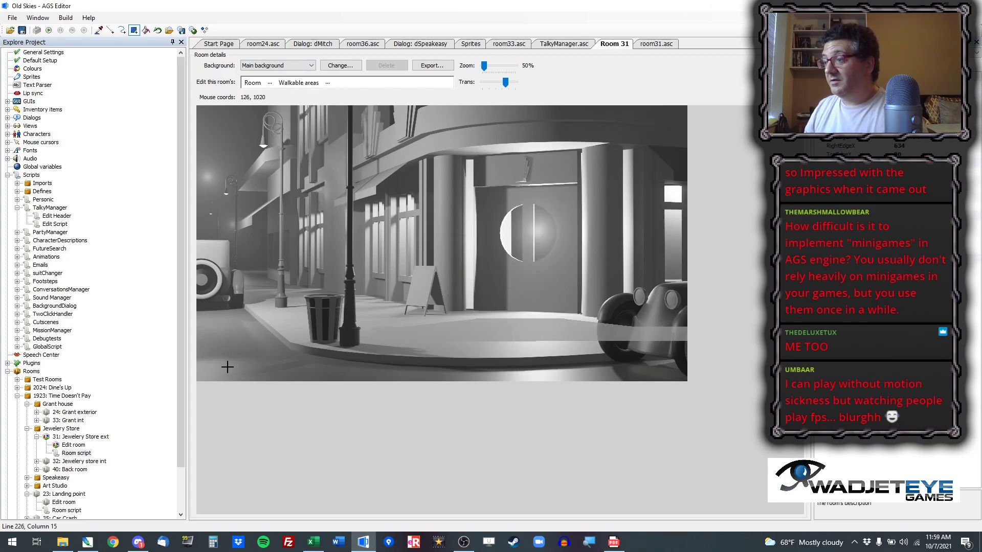
pyautogui.click(269, 83)
pyautogui.click(302, 150)
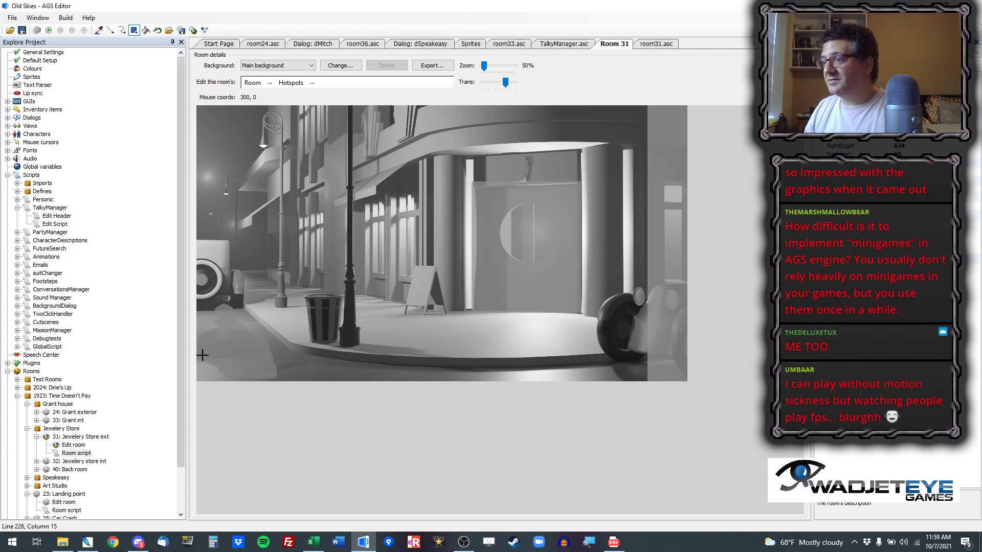
# Step: Inspect the hPuddle and hFireHydrant hotspots on the street near the parked car on the room's left side
pyautogui.click(98, 31)
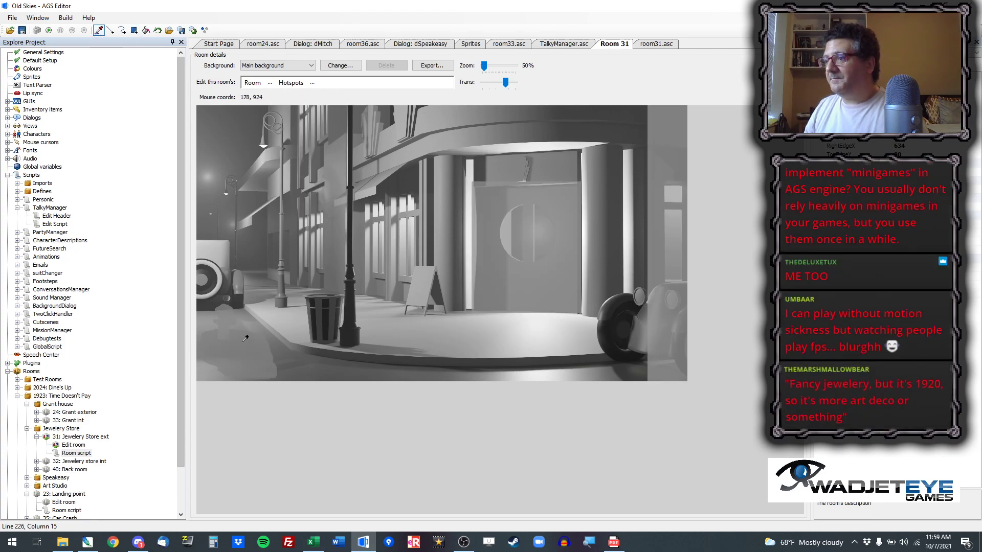
pyautogui.click(245, 340)
pyautogui.click(224, 323)
pyautogui.click(238, 342)
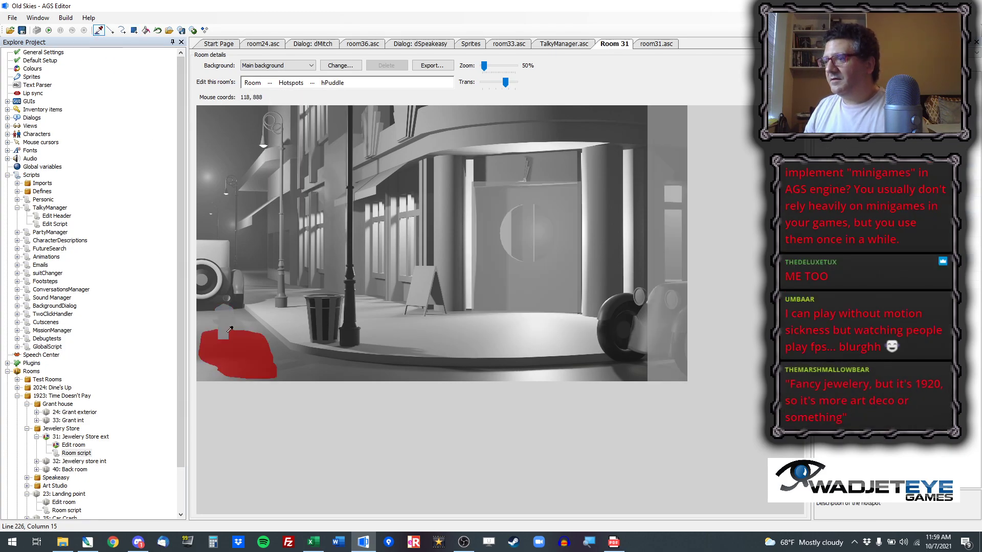
pyautogui.click(228, 331)
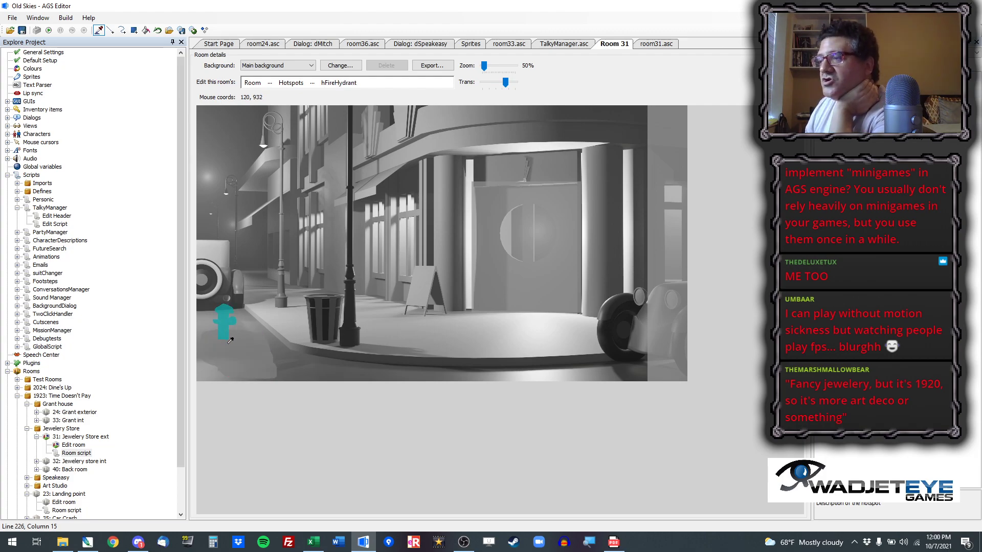
pyautogui.click(233, 350)
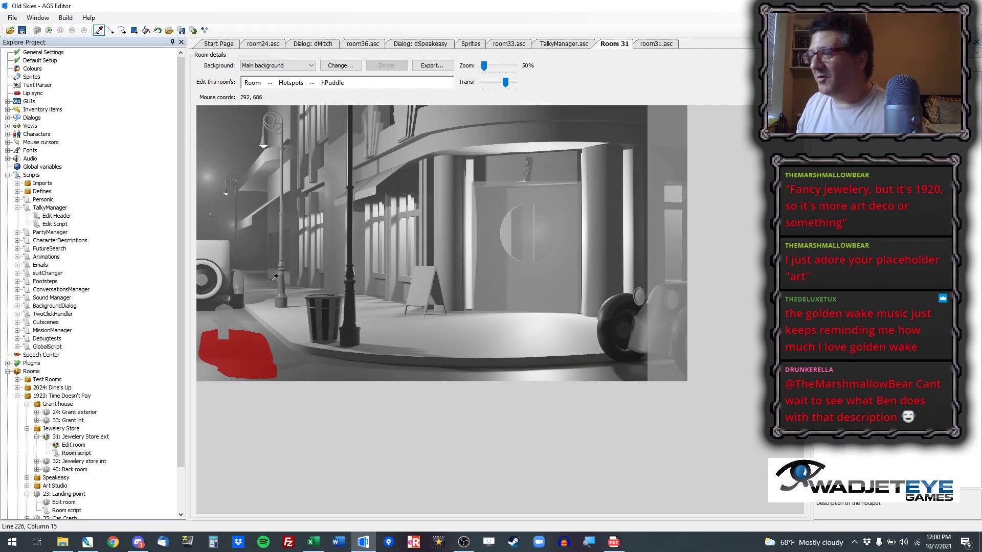
pyautogui.click(228, 332)
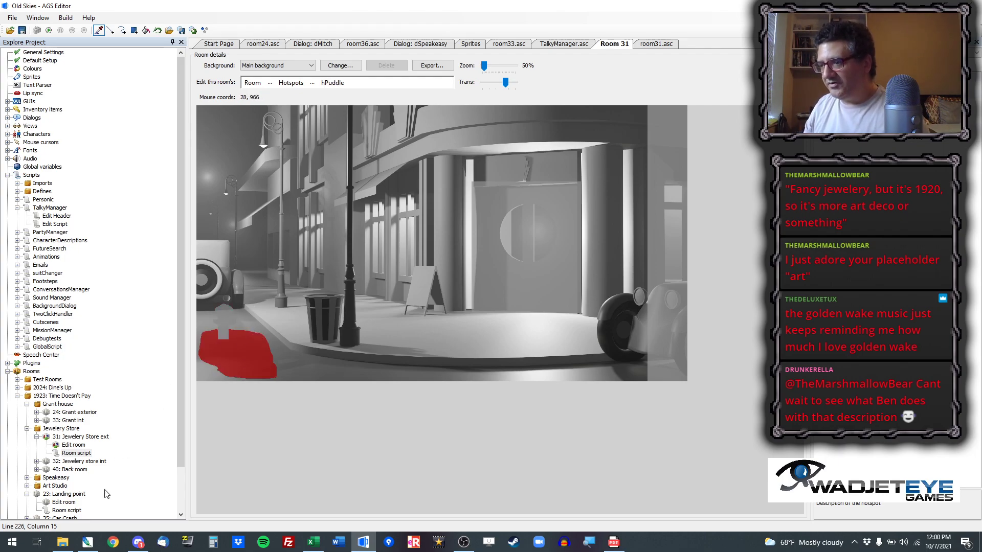
# Step: Switch to Photoshop and open Base.png from the 15 Car Crash room folder
pyautogui.click(88, 542)
pyautogui.hotkey('ctrl', 'o')
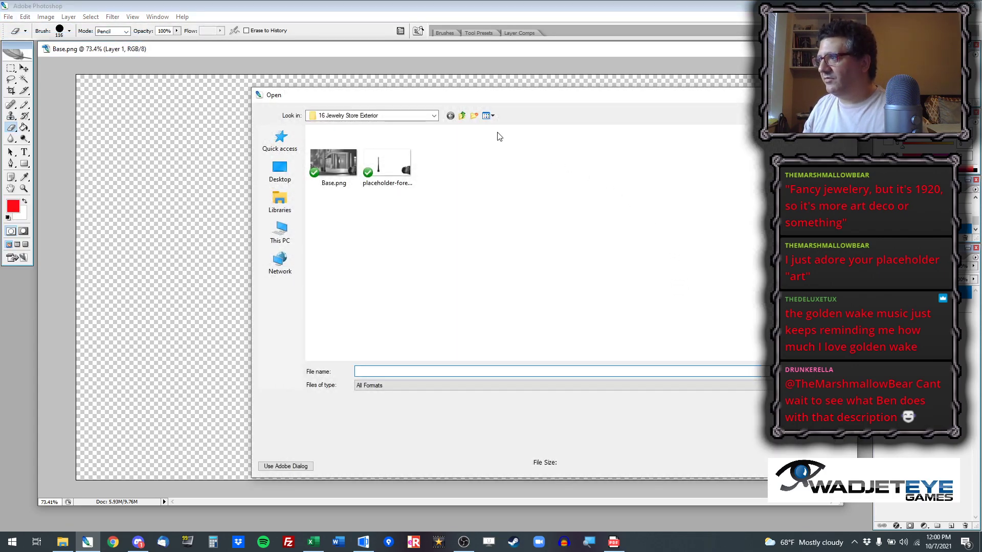
pyautogui.click(462, 115)
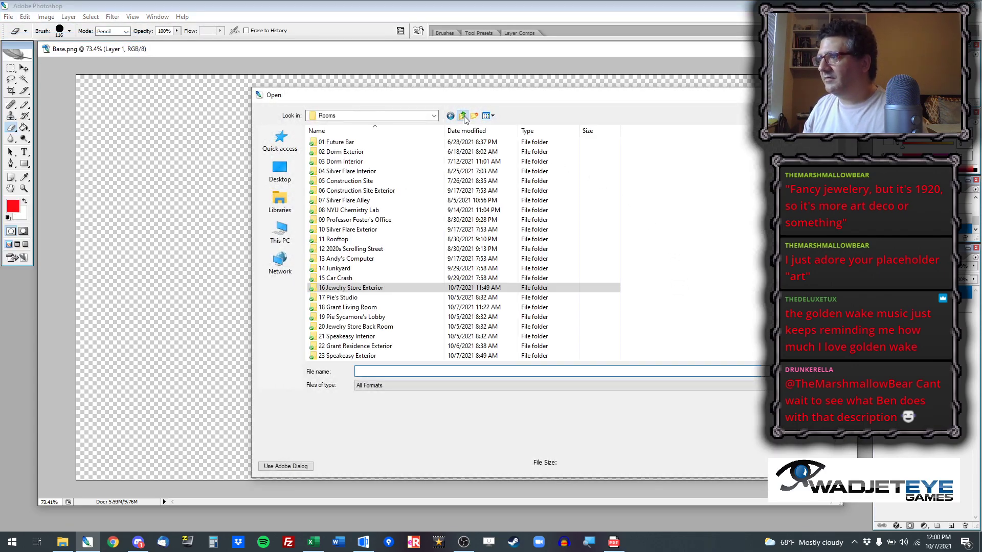
pyautogui.doubleClick(379, 277)
pyautogui.click(328, 174)
pyautogui.doubleClick(328, 174)
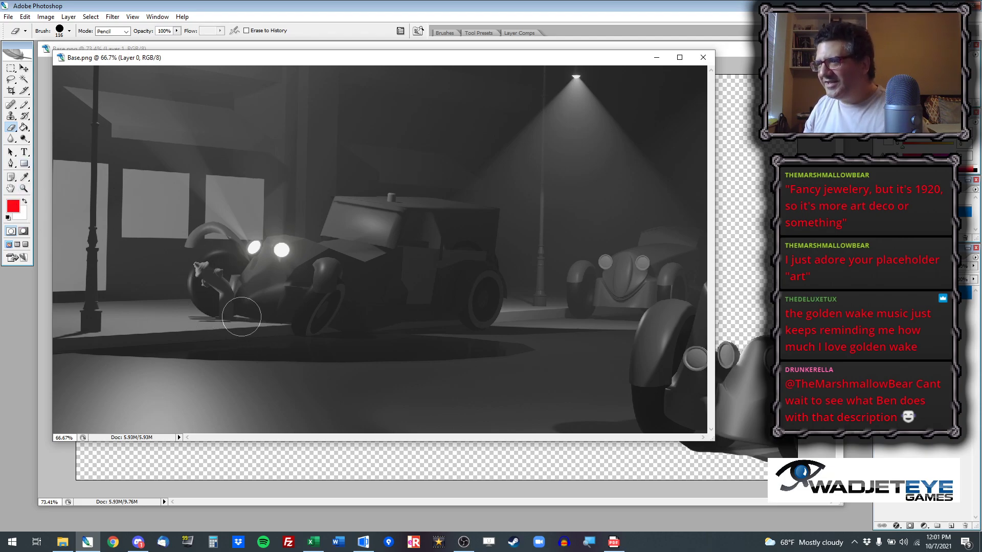
# Step: Set the foreground color to cyan 00ffe4 for painting on the street near the fire hydrant
pyautogui.click(23, 188)
pyautogui.click(255, 316)
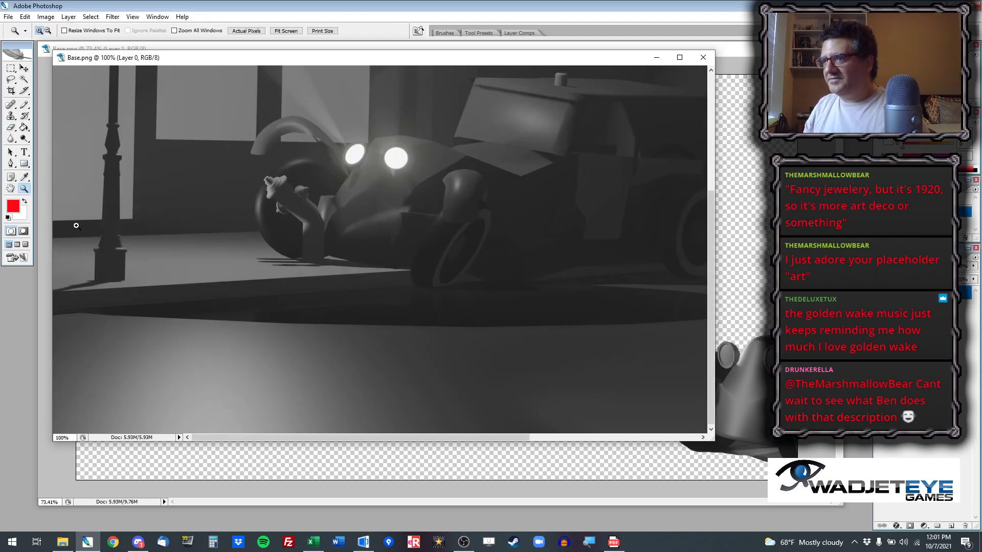
pyautogui.click(17, 210)
pyautogui.click(527, 437)
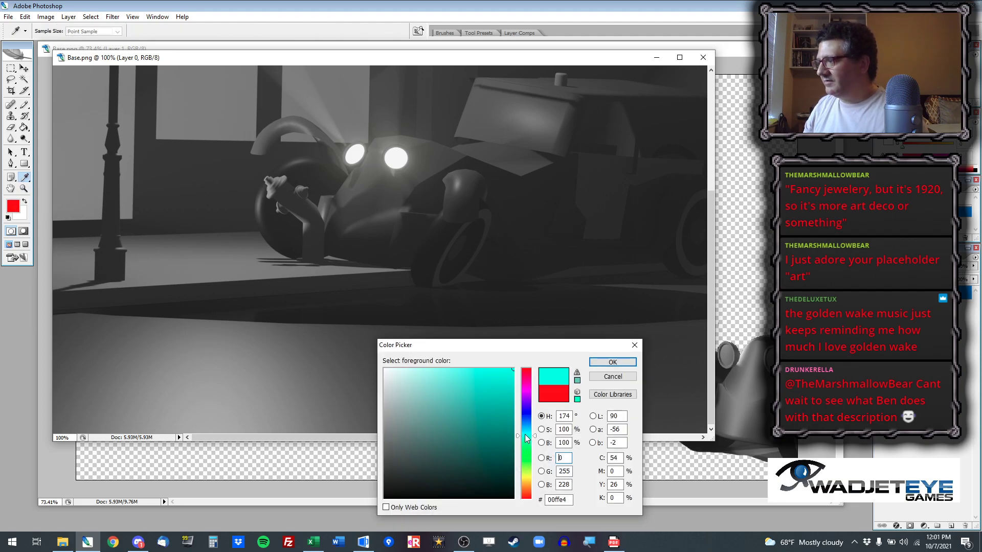
pyautogui.press('Return')
# Step: Paint a closed cyan puddle outline on the street directly below the fire hydrant and fill its interior
pyautogui.moveTo(24, 104)
pyautogui.mouseDown()
pyautogui.moveTo(60, 117)
pyautogui.moveTo(61, 104)
pyautogui.mouseUp()
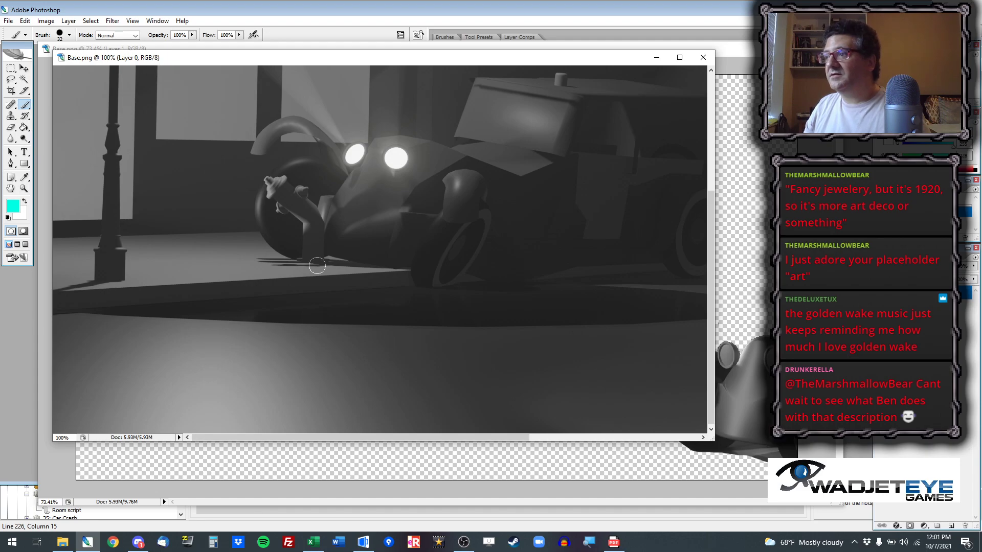
pyautogui.moveTo(298, 264)
pyautogui.mouseDown()
pyautogui.moveTo(270, 323)
pyautogui.moveTo(334, 331)
pyautogui.moveTo(360, 302)
pyautogui.moveTo(348, 278)
pyautogui.moveTo(299, 263)
pyautogui.mouseUp()
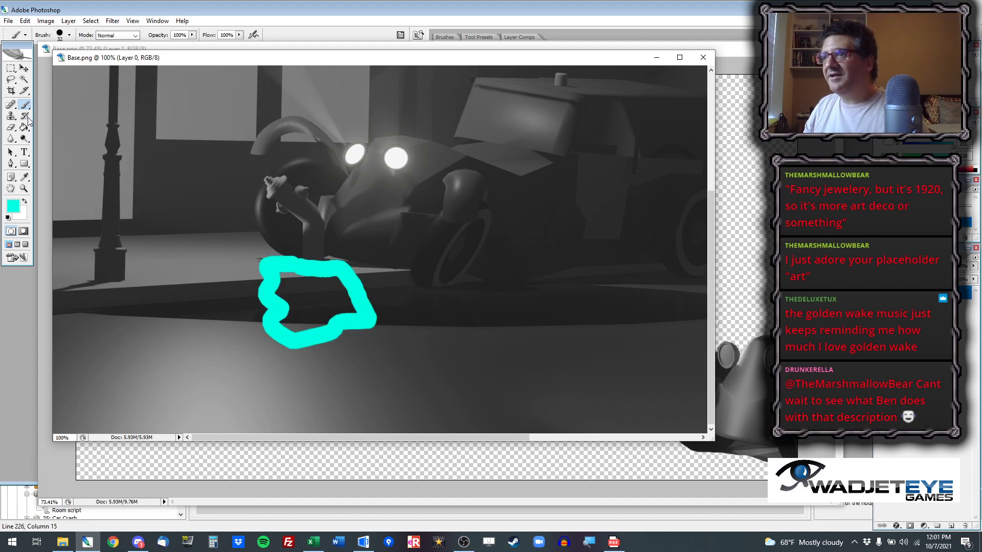
pyautogui.click(24, 126)
pyautogui.click(301, 293)
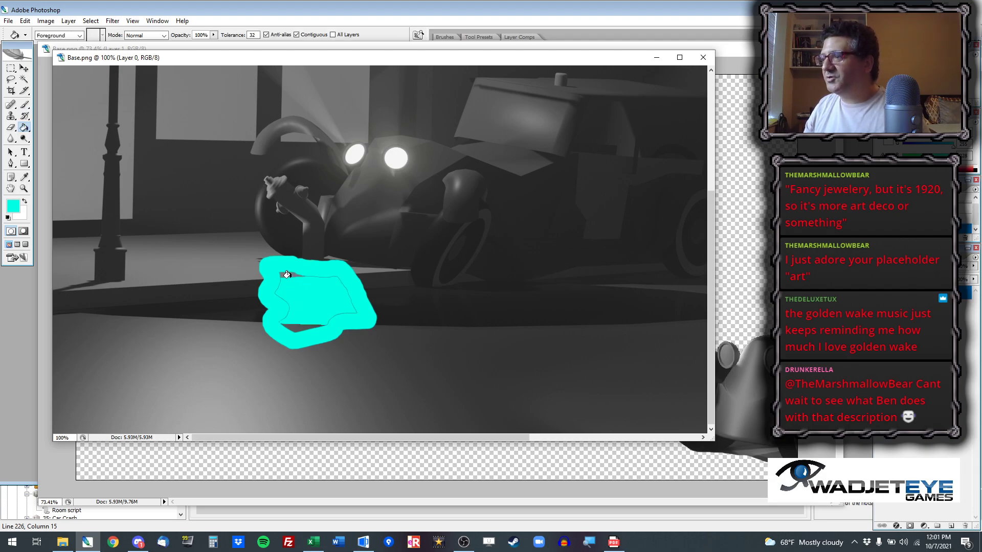
# Step: Cover the unfilled gaps inside the cyan puddle using the Pencil tool at 40 px
pyautogui.click(24, 104)
pyautogui.click(61, 115)
pyautogui.rightClick(283, 273)
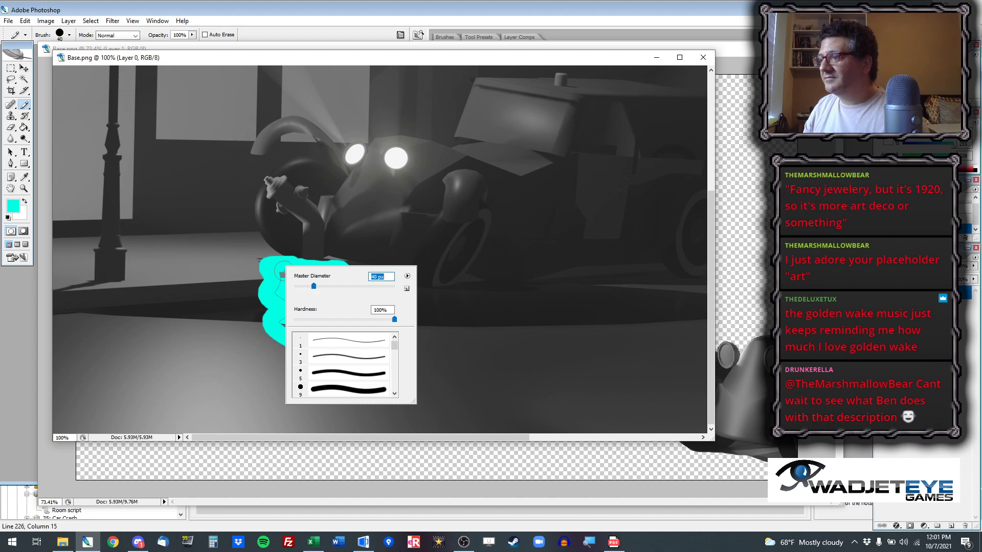
pyautogui.click(282, 276)
pyautogui.moveTo(282, 278)
pyautogui.mouseDown()
pyautogui.moveTo(288, 325)
pyautogui.moveTo(322, 328)
pyautogui.moveTo(346, 315)
pyautogui.moveTo(351, 300)
pyautogui.moveTo(337, 284)
pyautogui.moveTo(299, 278)
pyautogui.mouseUp()
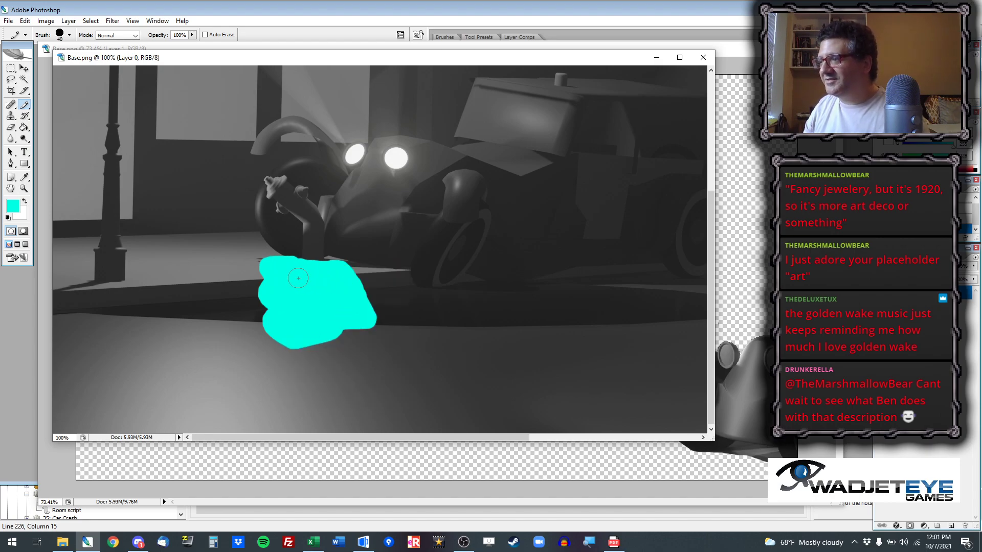
# Step: Save a PNG copy of the painted image in the 15 Car Crash folder, adding -wal to the name Base
pyautogui.scroll(-3, 353, 285)
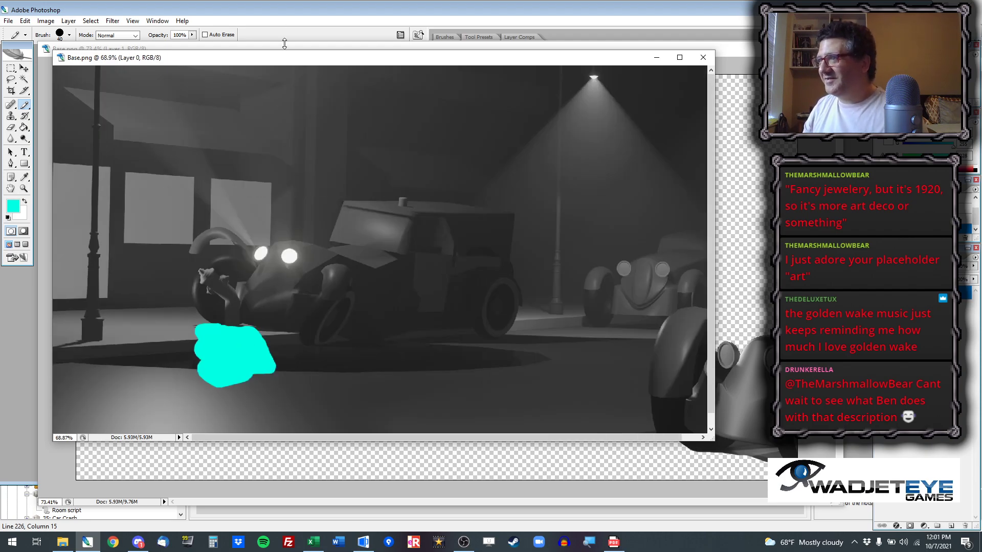
pyautogui.hotkey('ctrl', 'shift', 's')
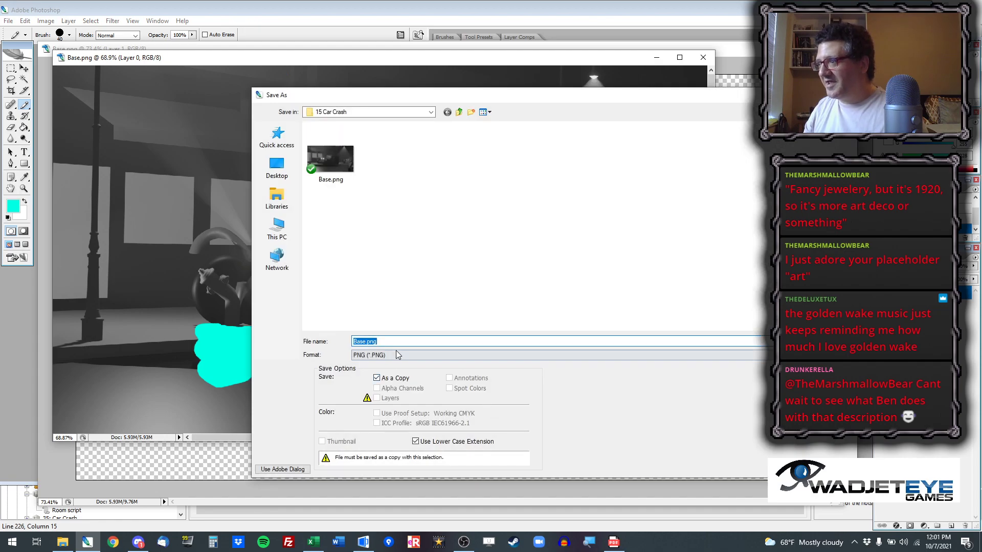
pyautogui.click(369, 341)
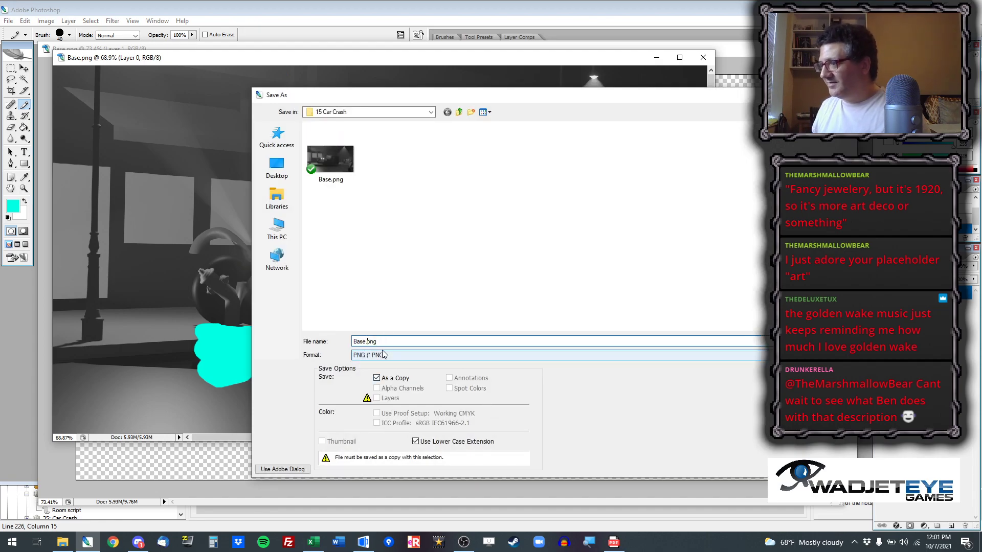
pyautogui.write('-wal')
pyautogui.press('Return')
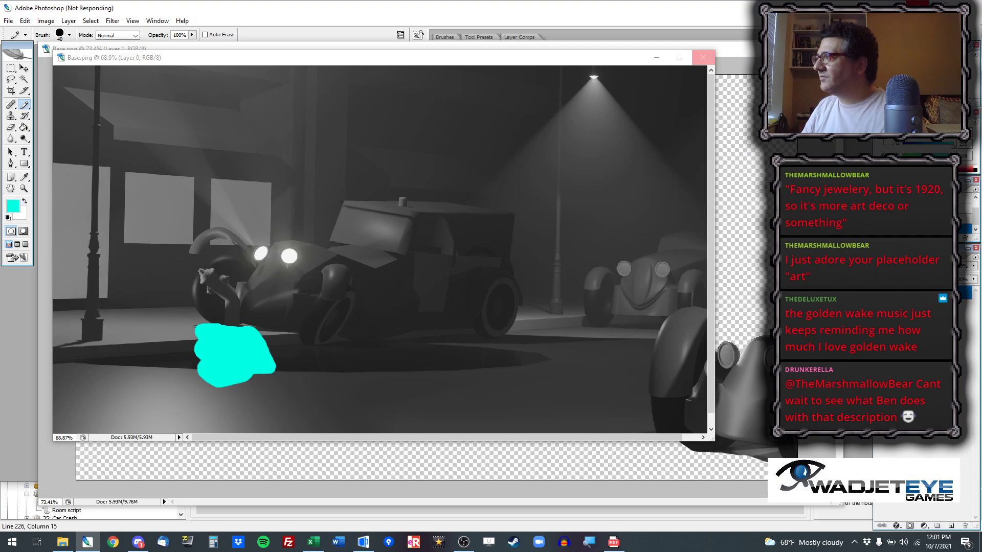
# Step: Switch to the AGS Editor and open room 35: Car Crash for editing, saving the changes to Room 31
pyautogui.click(917, 7)
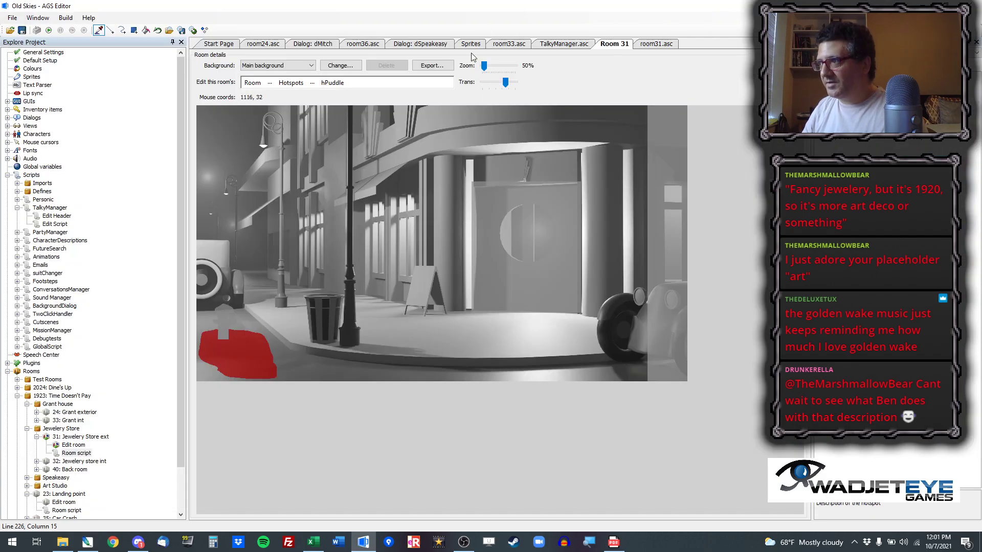
pyautogui.scroll(-2, 93, 410)
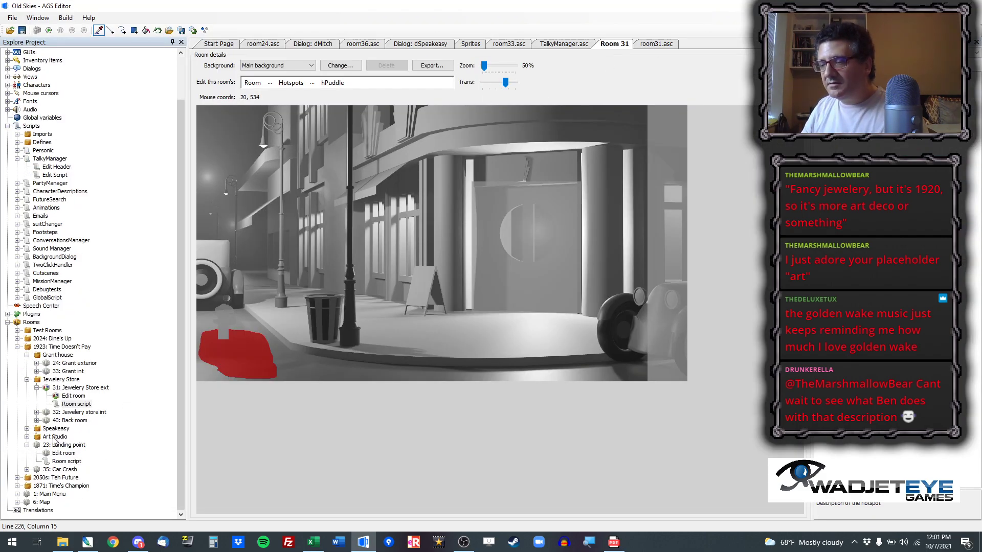
pyautogui.doubleClick(59, 470)
pyautogui.click(68, 479)
pyautogui.doubleClick(68, 478)
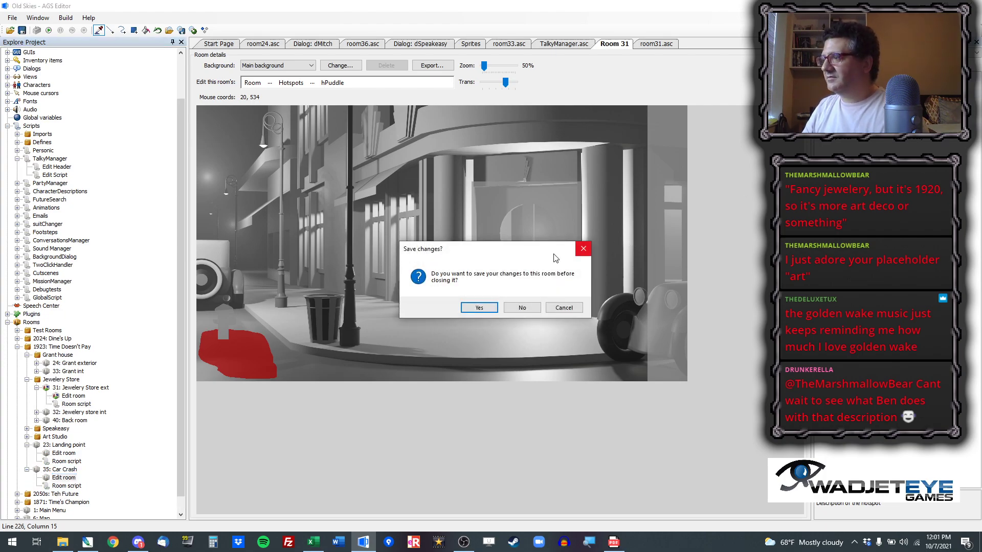
pyautogui.click(480, 309)
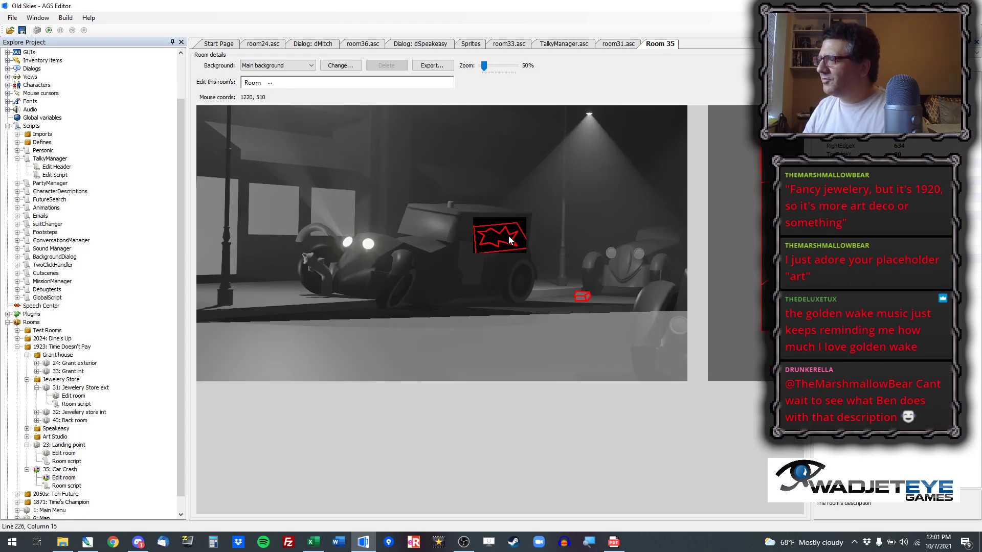
# Step: Replace Room 35's main background with the puddle version of the image from the 15 Car Crash folder
pyautogui.click(266, 84)
pyautogui.click(337, 70)
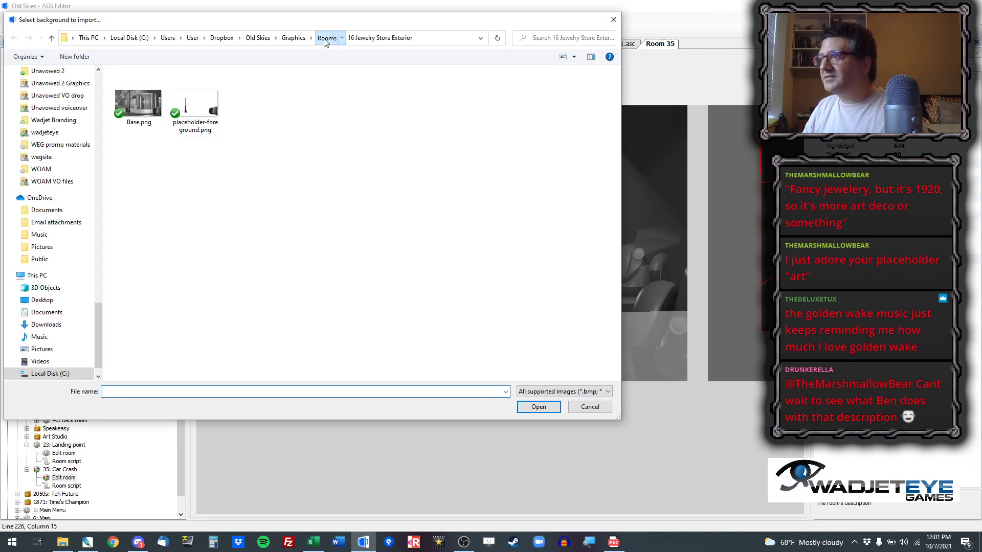
pyautogui.click(327, 37)
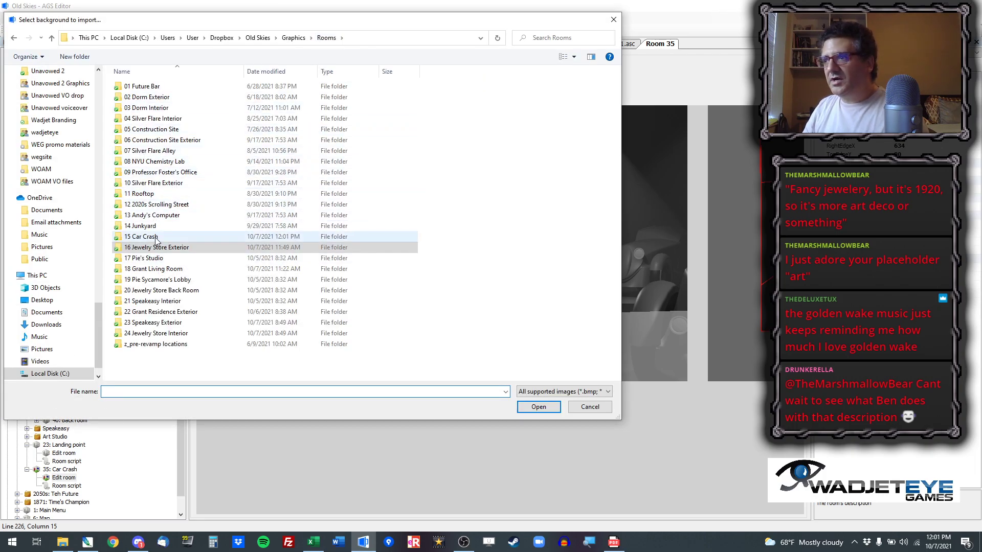
pyautogui.doubleClick(143, 236)
pyautogui.doubleClick(194, 105)
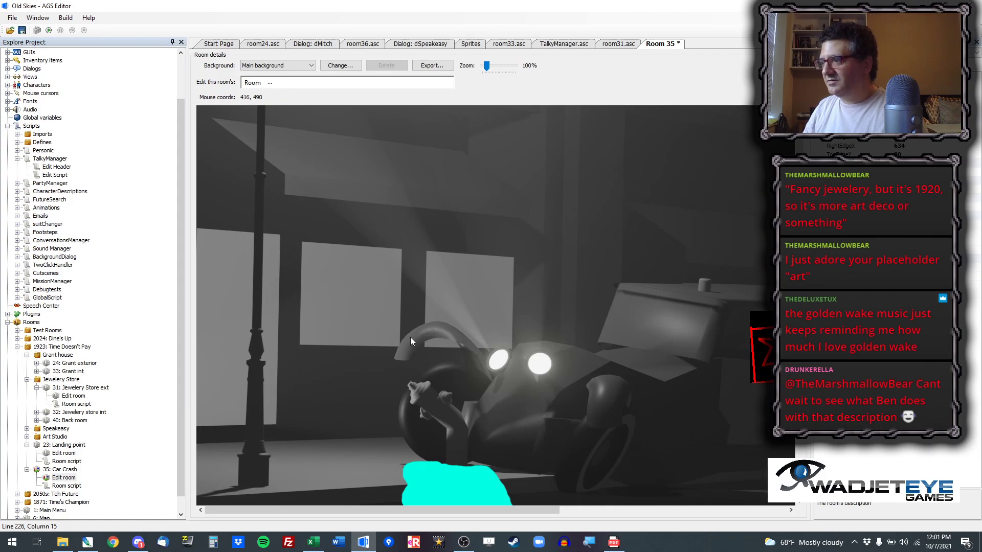
pyautogui.scroll(-1, 419, 300)
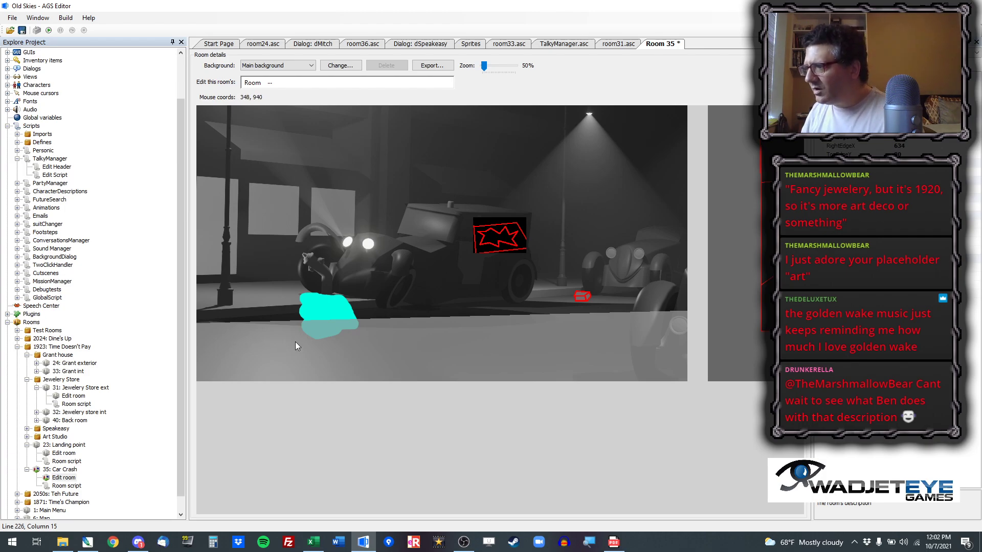
# Step: Switch to Room 35's hotspots and trace hHotspot5 freehand around the cyan puddle below the hydrant
pyautogui.click(270, 83)
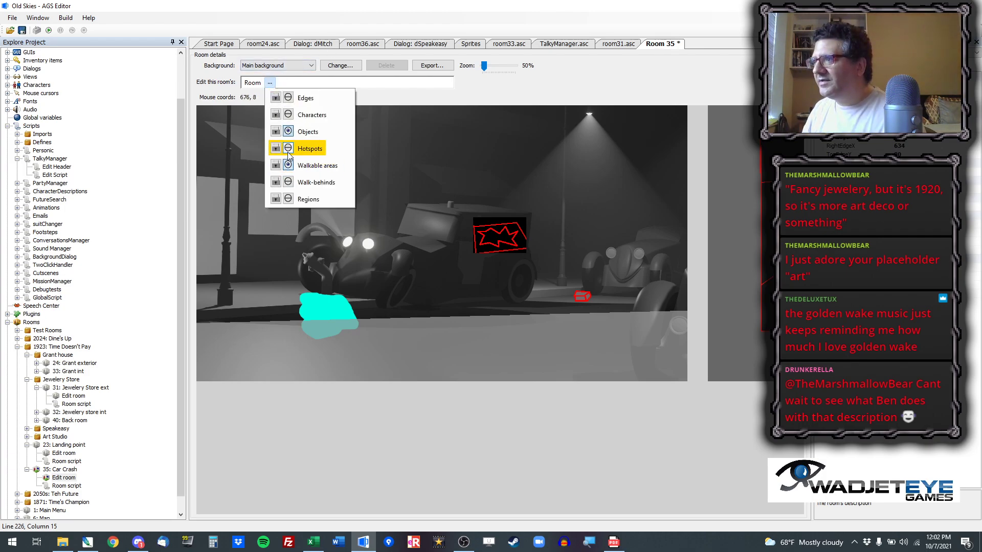
pyautogui.click(288, 165)
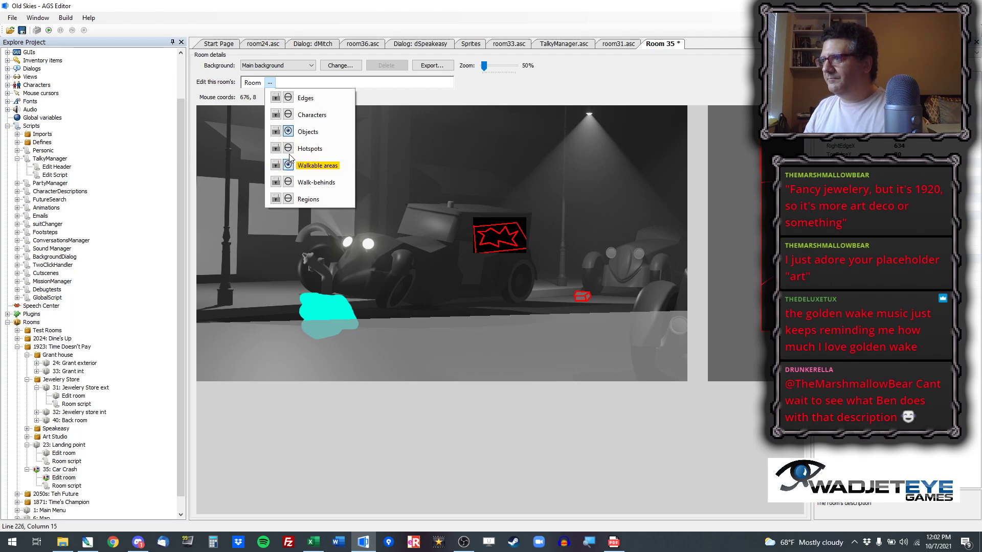
pyautogui.click(291, 148)
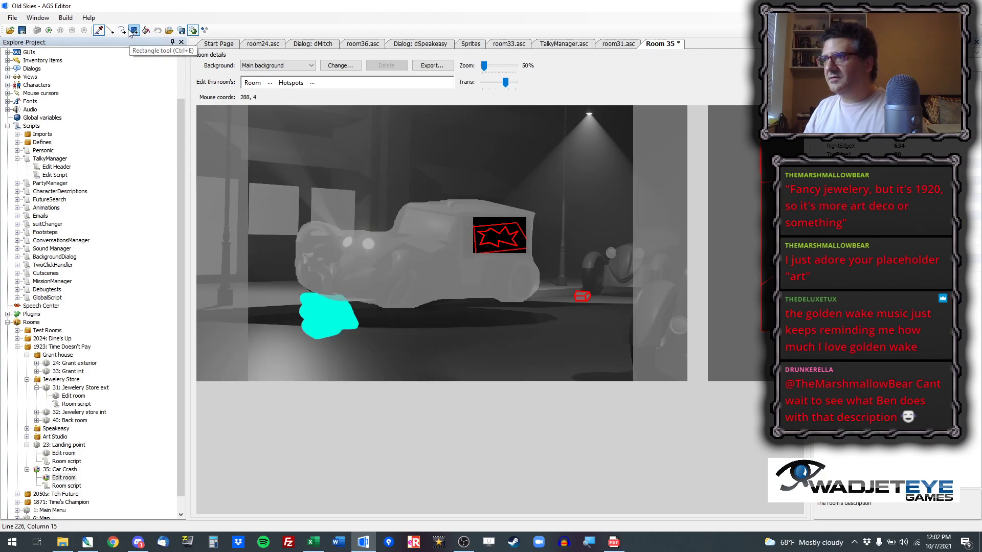
pyautogui.click(133, 34)
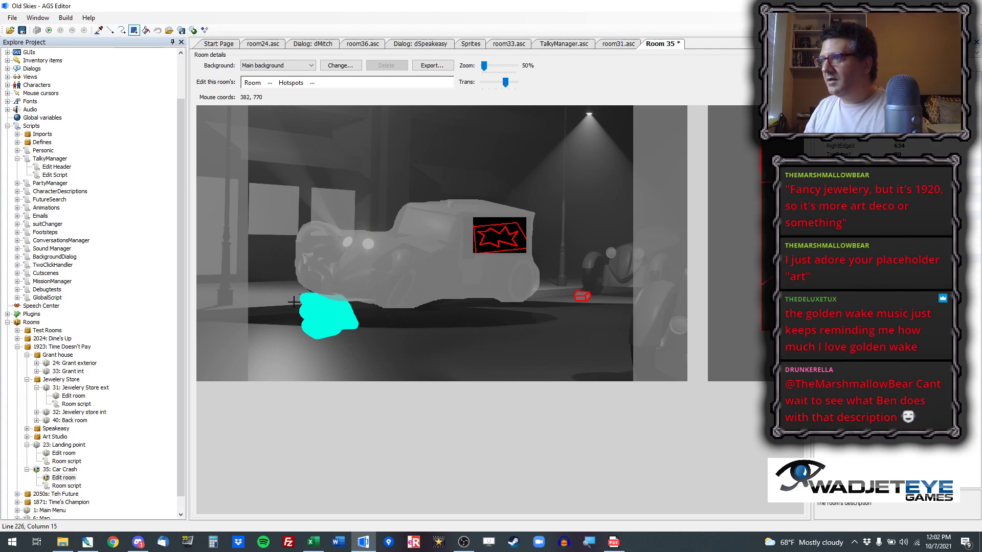
pyautogui.click(312, 83)
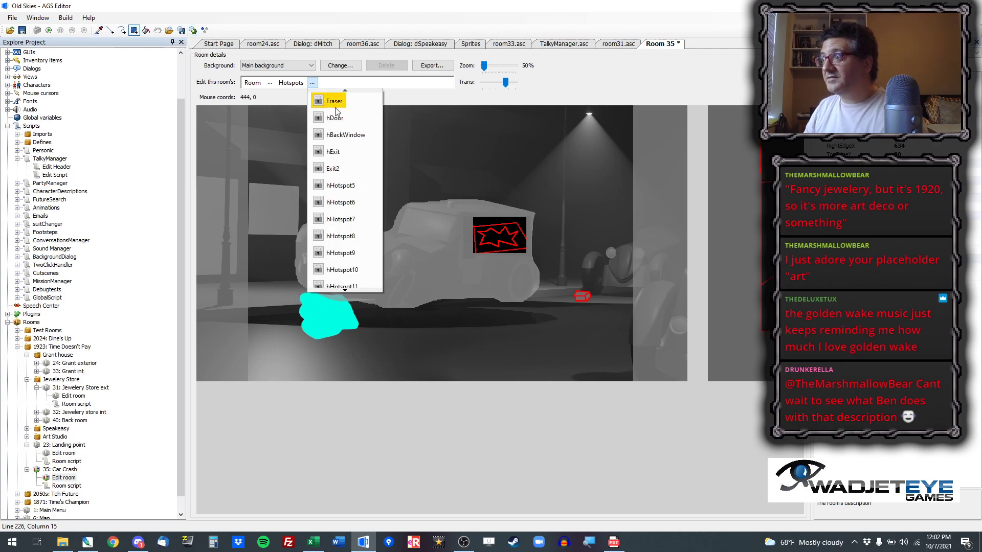
pyautogui.click(352, 191)
pyautogui.hotkey('ctrl', 'd')
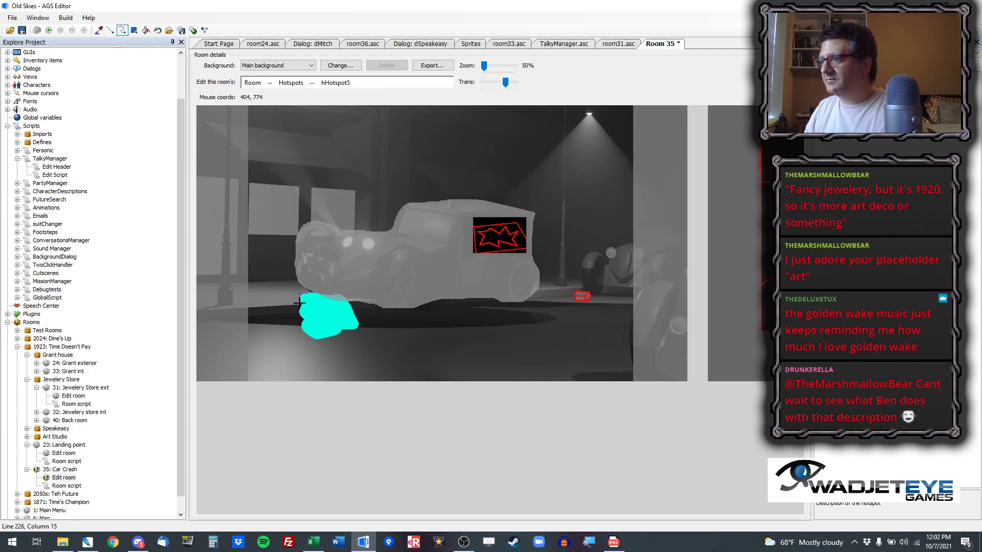
pyautogui.moveTo(298, 335)
pyautogui.mouseDown()
pyautogui.moveTo(335, 344)
pyautogui.moveTo(354, 332)
pyautogui.mouseUp()
# Step: Fill the traced puddle outline with hHotspot5
pyautogui.scroll(3, 361, 314)
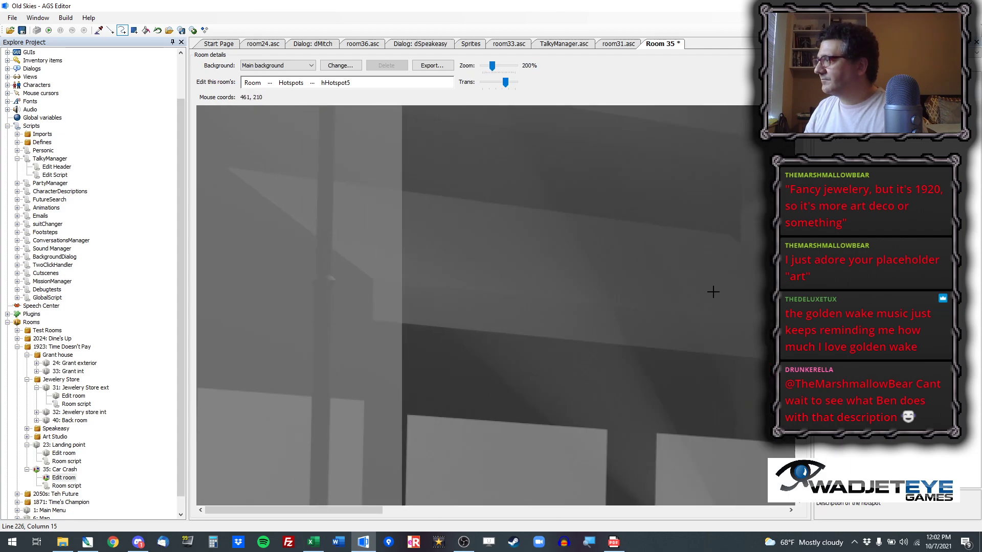
pyautogui.scroll(-10, 502, 461)
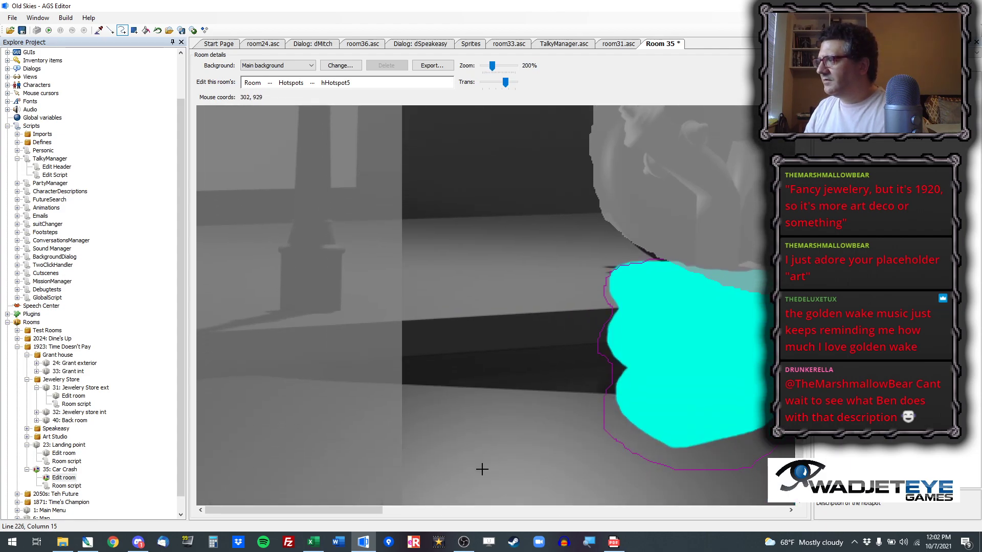
pyautogui.moveTo(353, 508); pyautogui.dragTo(477, 496)
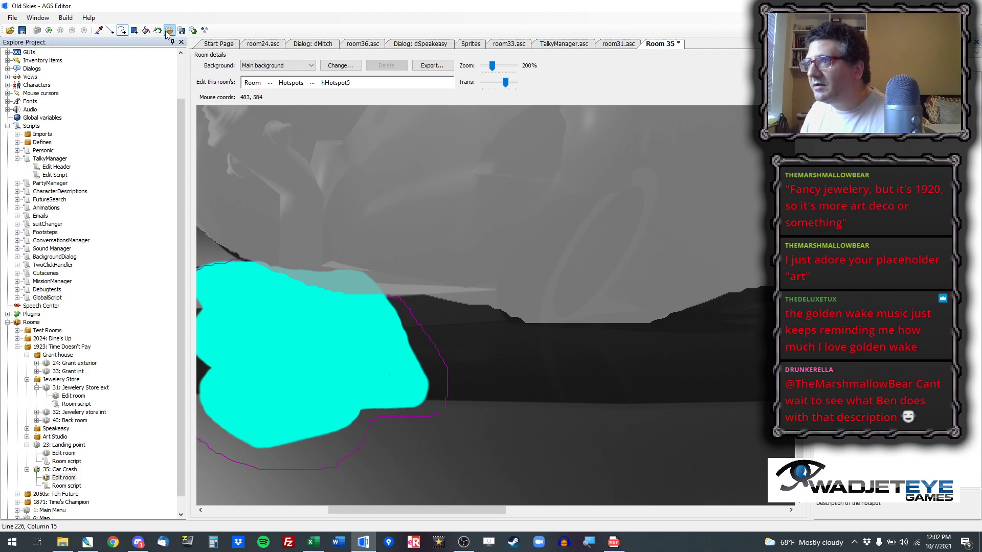
pyautogui.click(146, 30)
pyautogui.click(312, 344)
# Step: Extend hHotspot5 over the puddle's upper edge where it overlaps the car hotspot, and fill the added area
pyautogui.moveTo(485, 510); pyautogui.dragTo(444, 509)
pyautogui.click(122, 30)
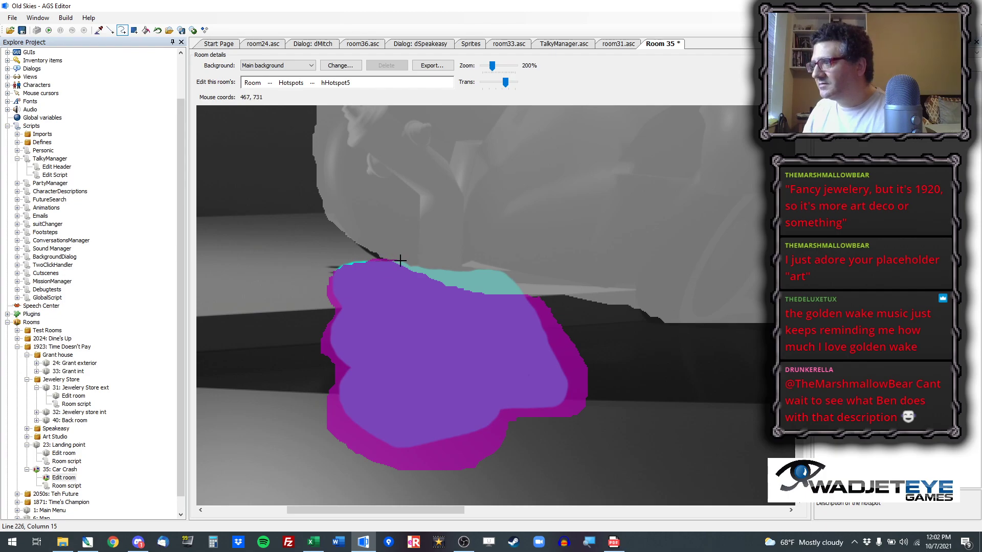
pyautogui.moveTo(435, 269)
pyautogui.mouseDown()
pyautogui.moveTo(473, 266)
pyautogui.moveTo(519, 281)
pyautogui.moveTo(545, 316)
pyautogui.mouseUp()
pyautogui.click(145, 31)
pyautogui.click(459, 277)
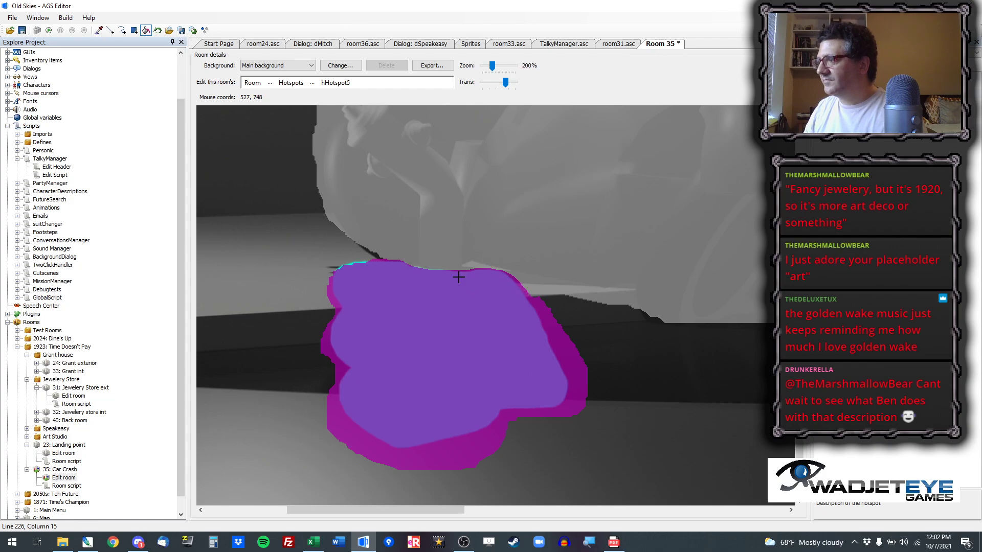
# Step: Rename the puddle hotspot to hPuddle and configure its popUpInteract property and interact event function
pyautogui.scroll(-2, 362, 271)
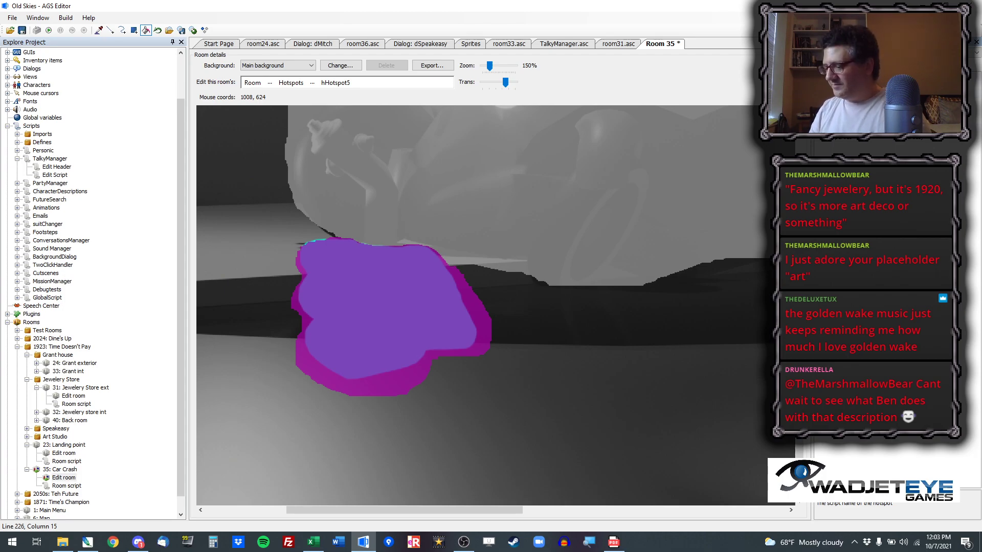
pyautogui.click(849, 86)
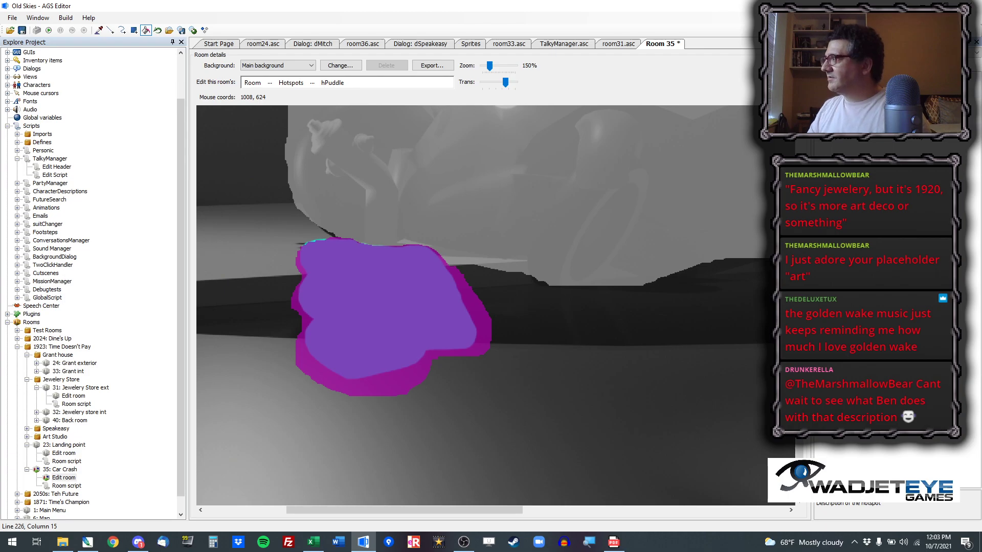
pyautogui.click(970, 140)
pyautogui.click(975, 140)
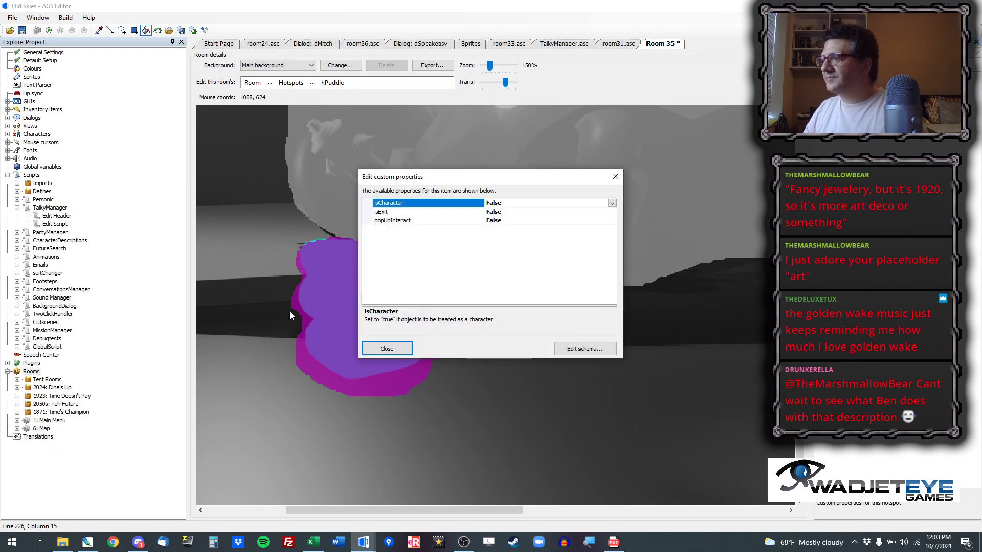
pyautogui.click(494, 220)
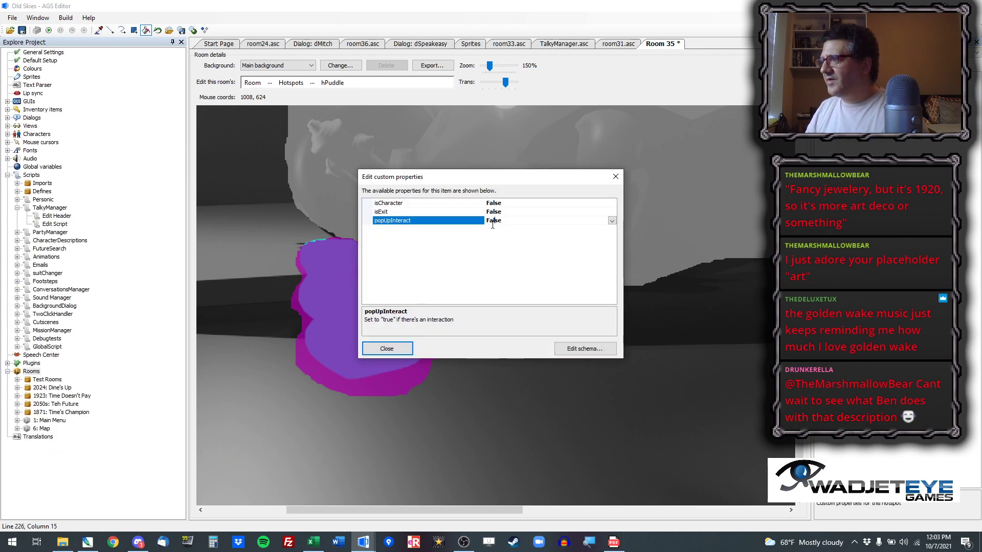
pyautogui.click(387, 348)
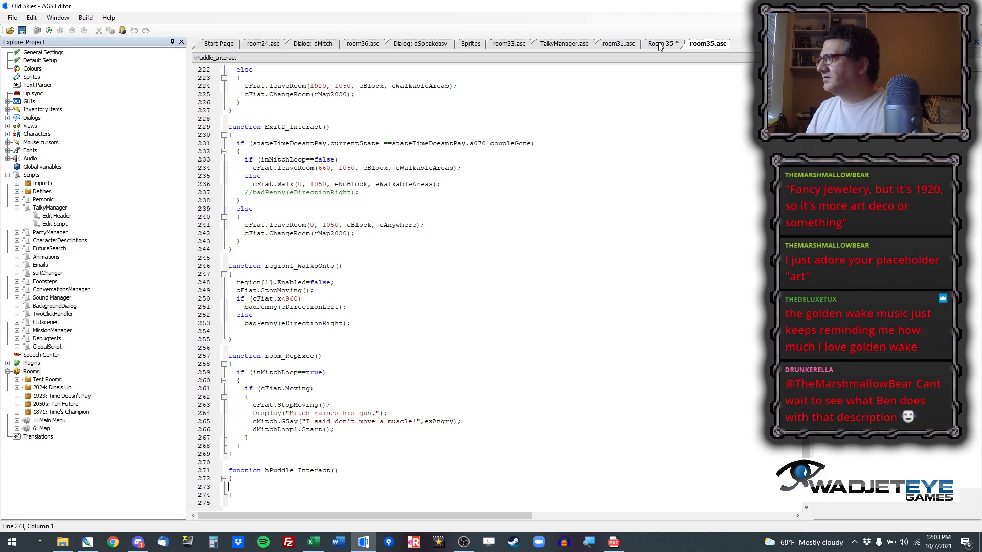
# Step: Create the hPuddle_UseInv event function for the hPuddle hotspot in Room 35
pyautogui.click(658, 43)
pyautogui.click(926, 147)
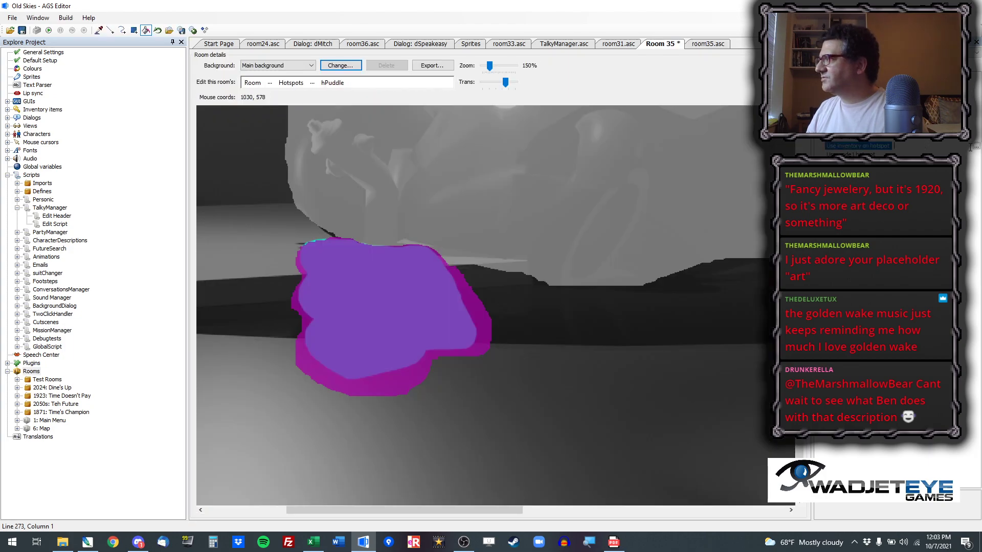
pyautogui.click(976, 147)
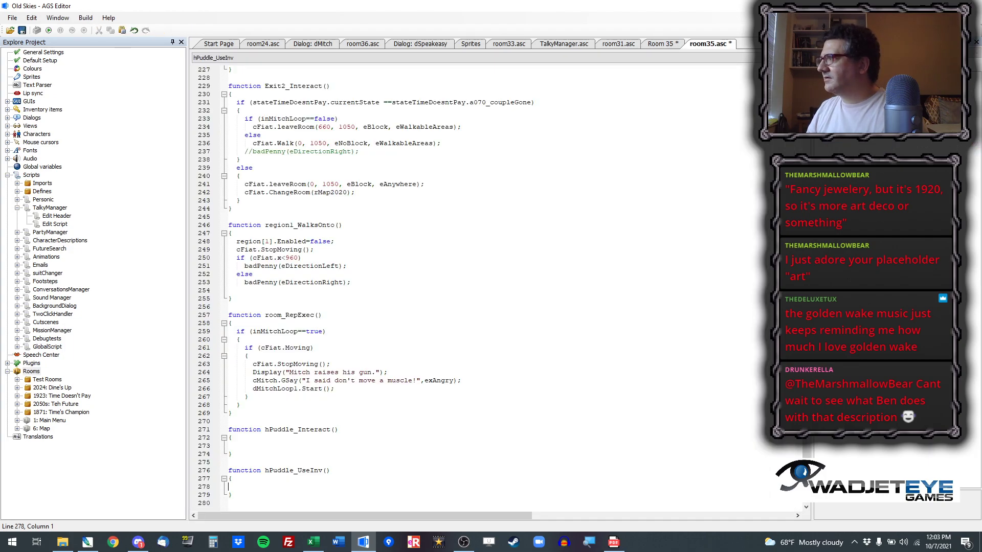
# Step: Copy the walk and "The water is freezing. And filthy." lines from room31.asc's hPuddle_Interact into the same function in room35.asc
pyautogui.click(611, 47)
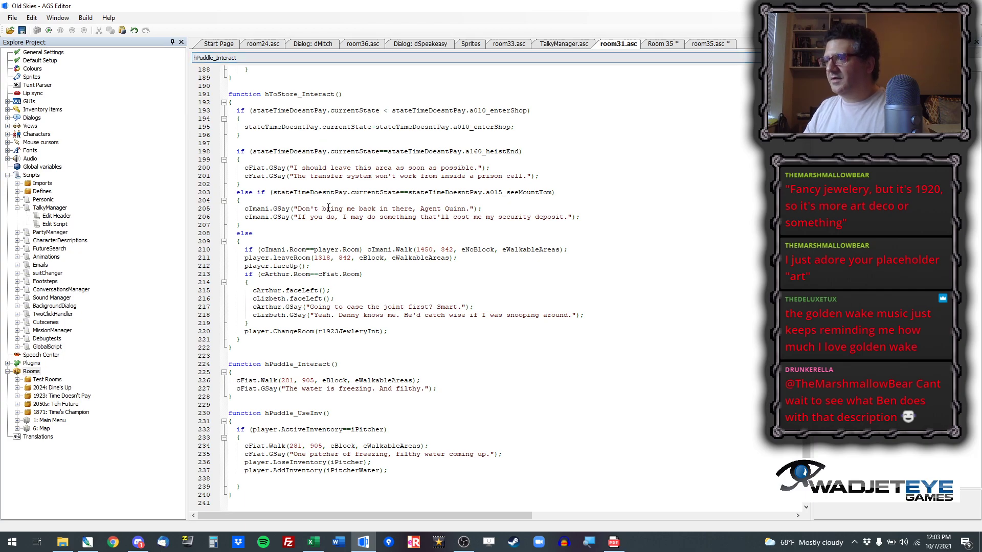
pyautogui.moveTo(453, 393); pyautogui.dragTo(191, 380)
pyautogui.hotkey('ctrl', 'c')
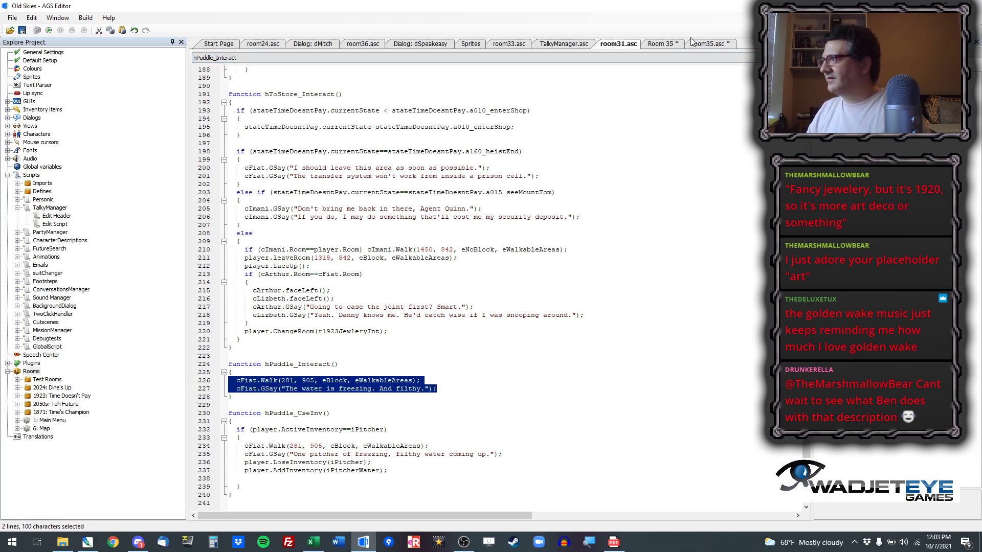
pyautogui.click(708, 44)
pyautogui.click(276, 445)
pyautogui.hotkey('ctrl', 'v')
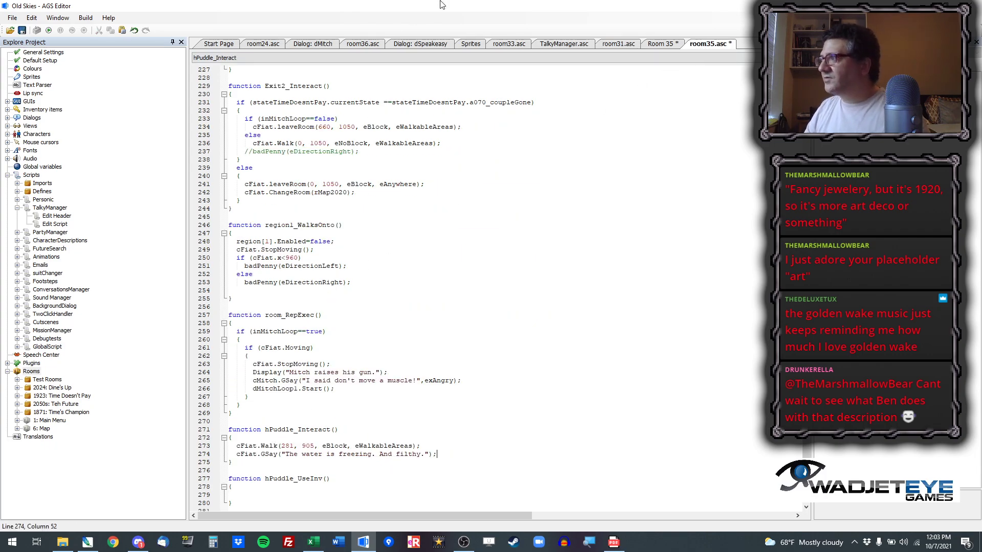
# Step: Find a spot on the walkable area beside Room 35's puddle and set the walk coordinates in hPuddle_Interact to 710, 860
pyautogui.click(661, 44)
pyautogui.click(269, 82)
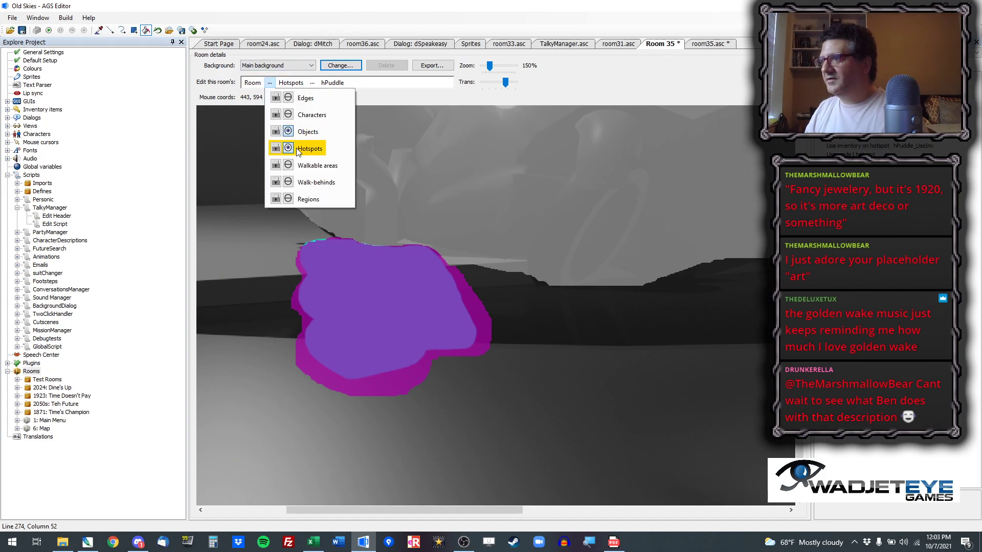
pyautogui.click(303, 164)
pyautogui.scroll(-1, 422, 201)
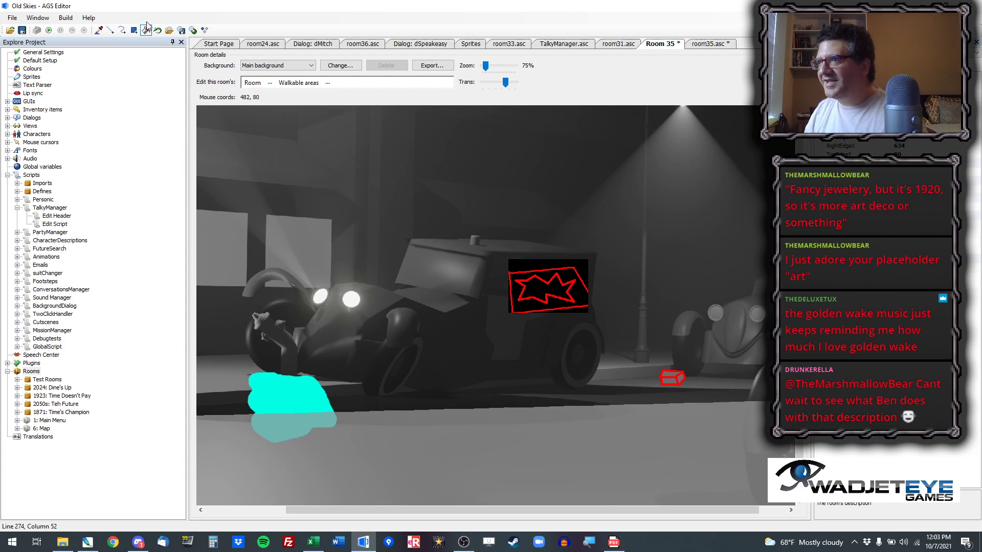
pyautogui.click(125, 32)
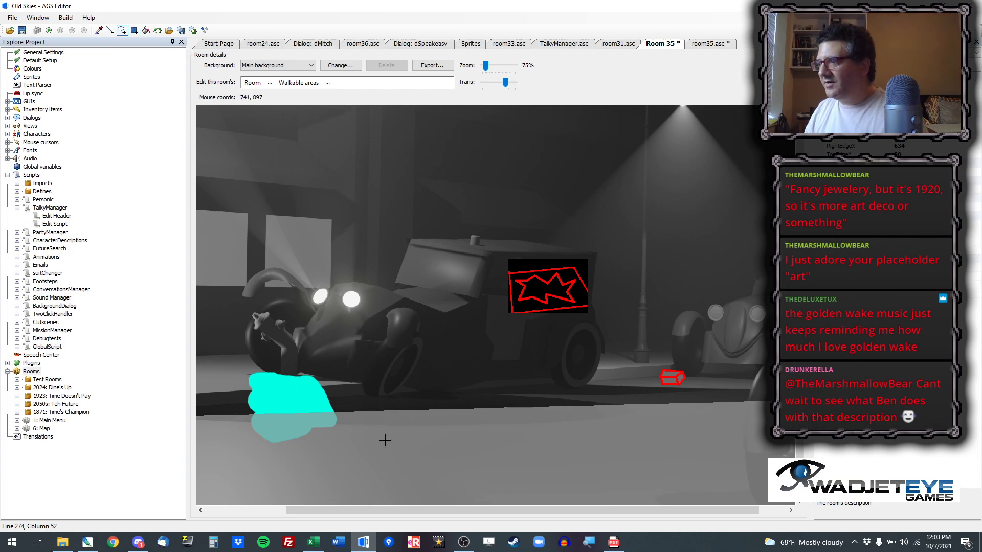
pyautogui.scroll(-1, 404, 434)
pyautogui.scroll(1, 318, 335)
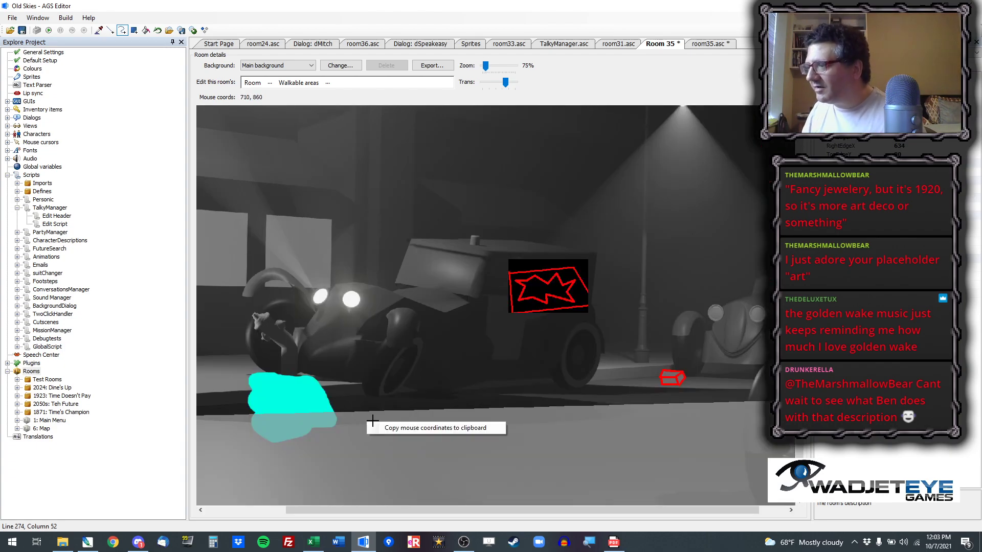
pyautogui.click(709, 44)
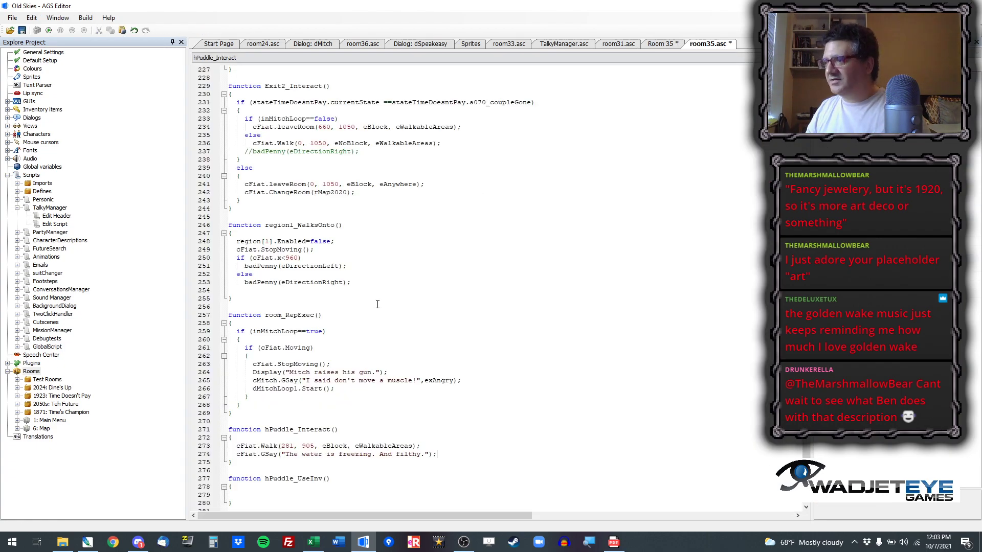
pyautogui.moveTo(281, 446); pyautogui.dragTo(318, 446)
pyautogui.write('710, 860')
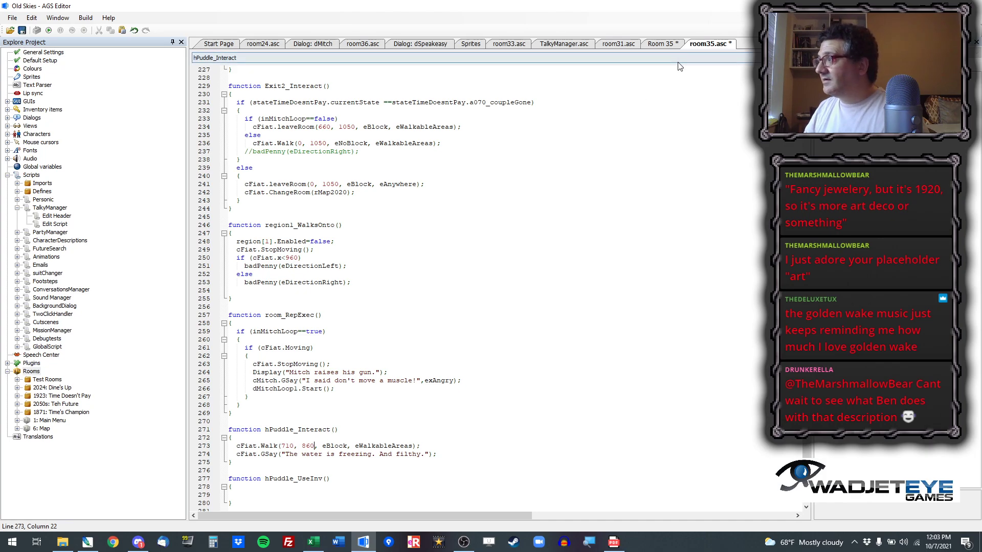
# Step: Copy the iPitcher condition block from room31.asc's hPuddle_UseInv into the same function in room35.asc
pyautogui.click(670, 44)
pyautogui.click(627, 45)
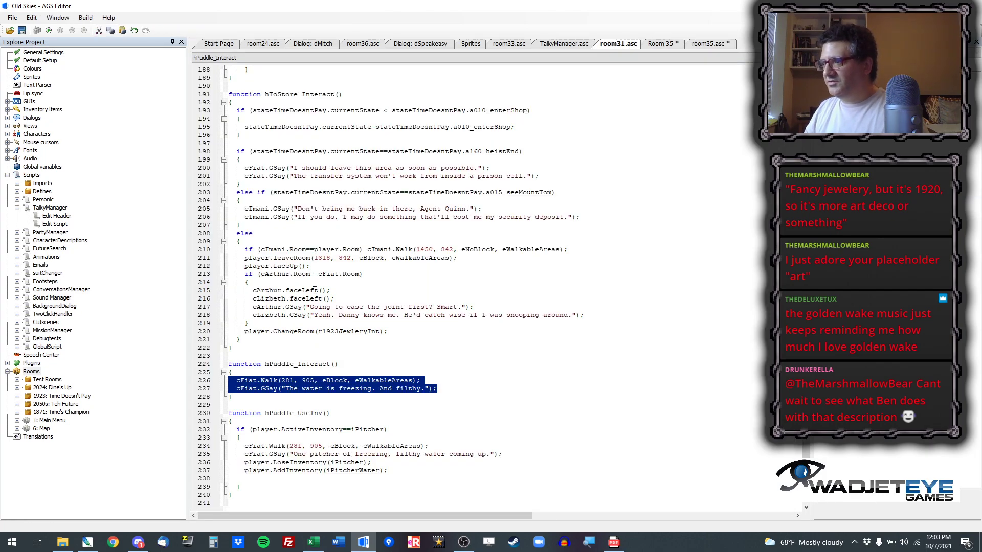
pyautogui.moveTo(249, 486); pyautogui.dragTo(223, 428)
pyautogui.hotkey('ctrl', 'c')
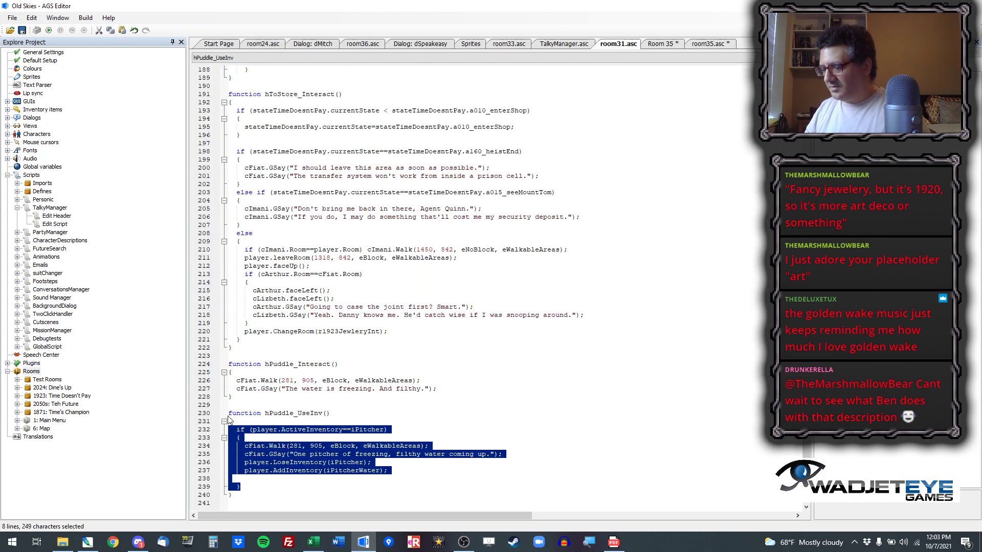
pyautogui.click(707, 44)
pyautogui.click(286, 494)
pyautogui.hotkey('ctrl', 'v')
# Step: Set the cFiat.Walk coordinates in room35.asc's hPuddle_UseInv to 710, 860
pyautogui.moveTo(280, 397); pyautogui.dragTo(314, 397)
pyautogui.hotkey('ctrl', 'c')
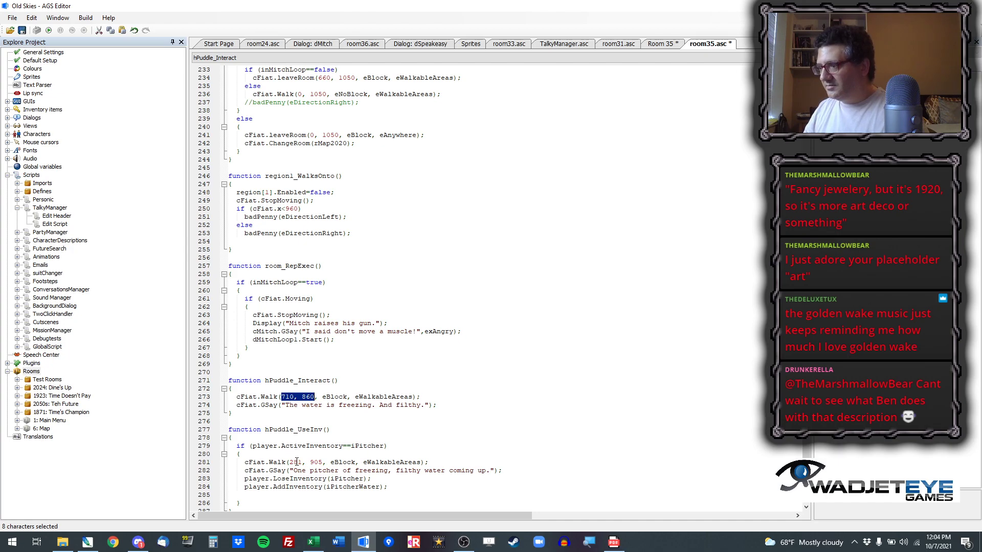
pyautogui.moveTo(289, 462); pyautogui.dragTo(324, 462)
pyautogui.hotkey('ctrl', 'v')
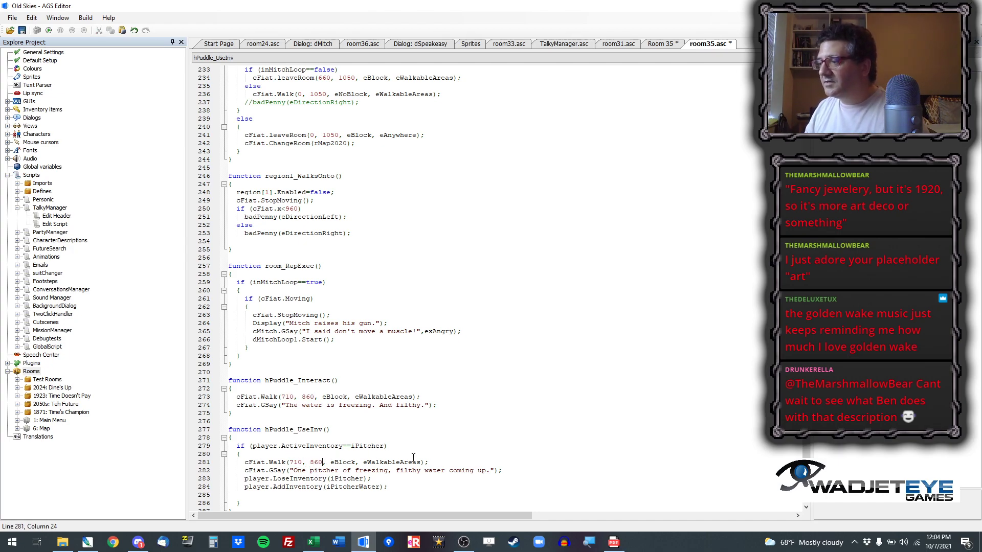
# Step: Add cFiat.faceLeft(); after the walk line in both hPuddle_UseInv and hPuddle_Interact in room35.asc
pyautogui.press('Return')
pyautogui.write('fa')
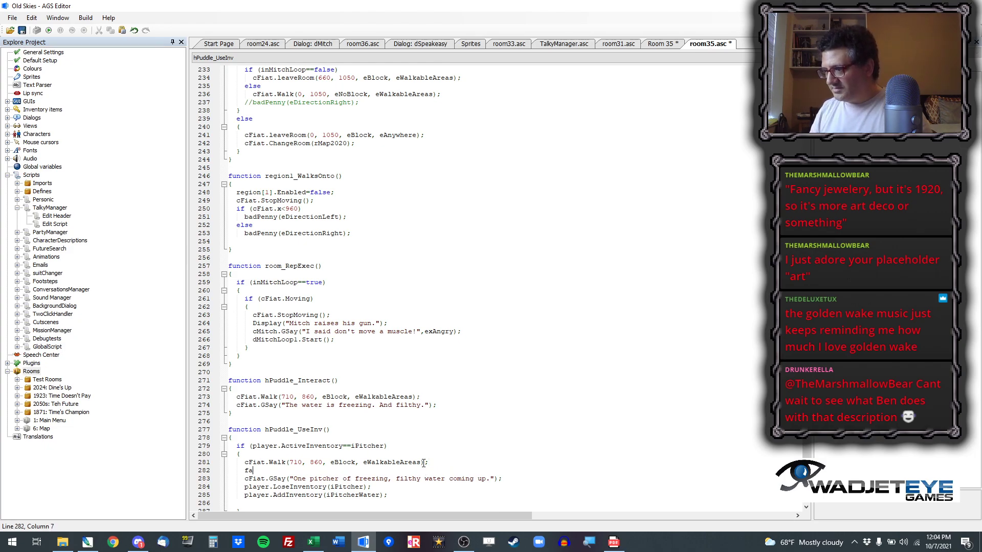
pyautogui.write('ceiat.faceLeft();')
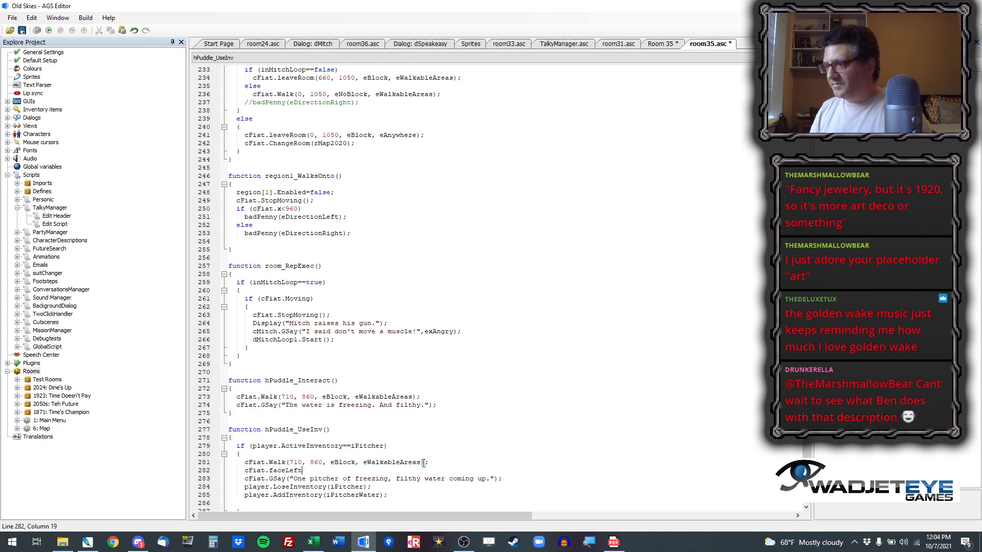
pyautogui.hotkey('shift', 'Home')
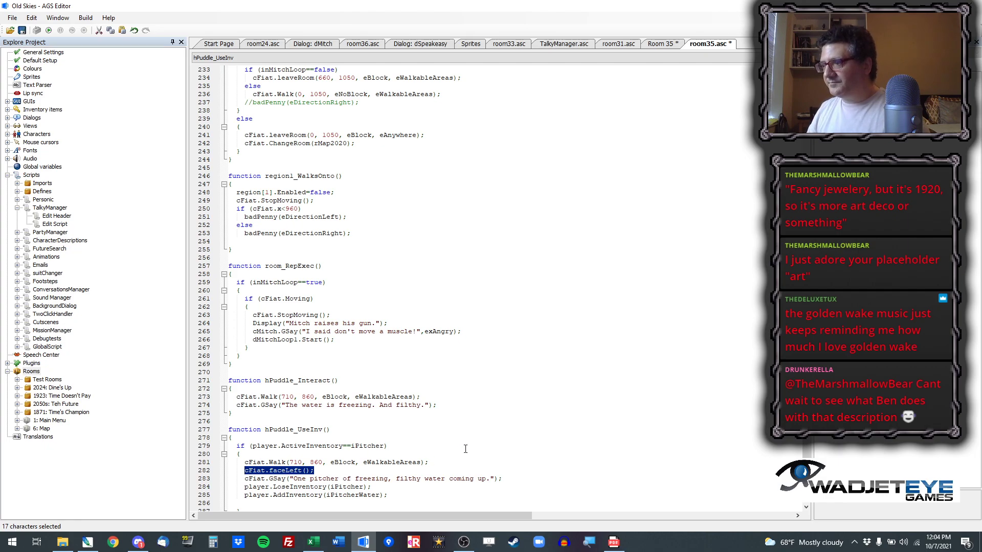
pyautogui.hotkey('ctrl', 'c')
pyautogui.click(452, 397)
pyautogui.press('Return')
pyautogui.hotkey('ctrl', 'v')
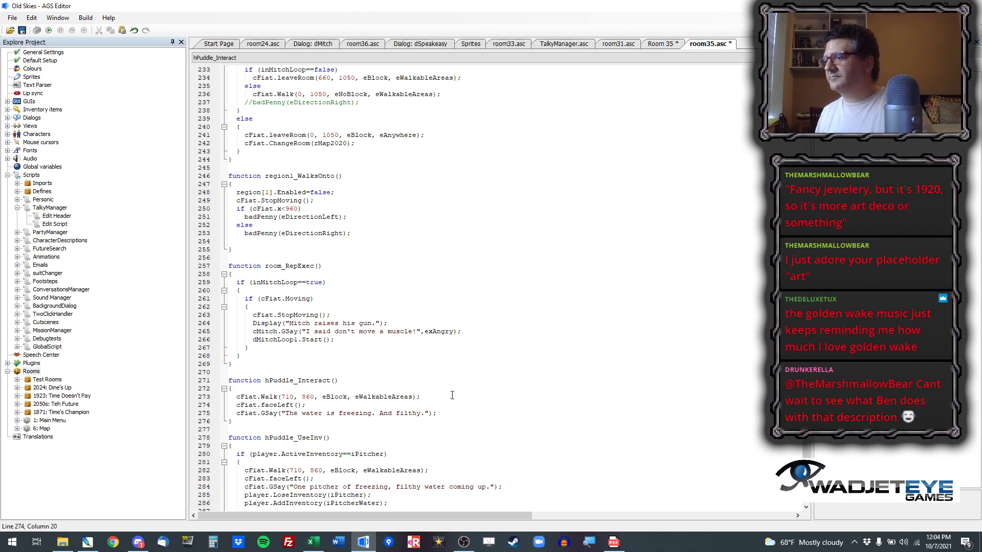
pyautogui.scroll(-2, 532, 340)
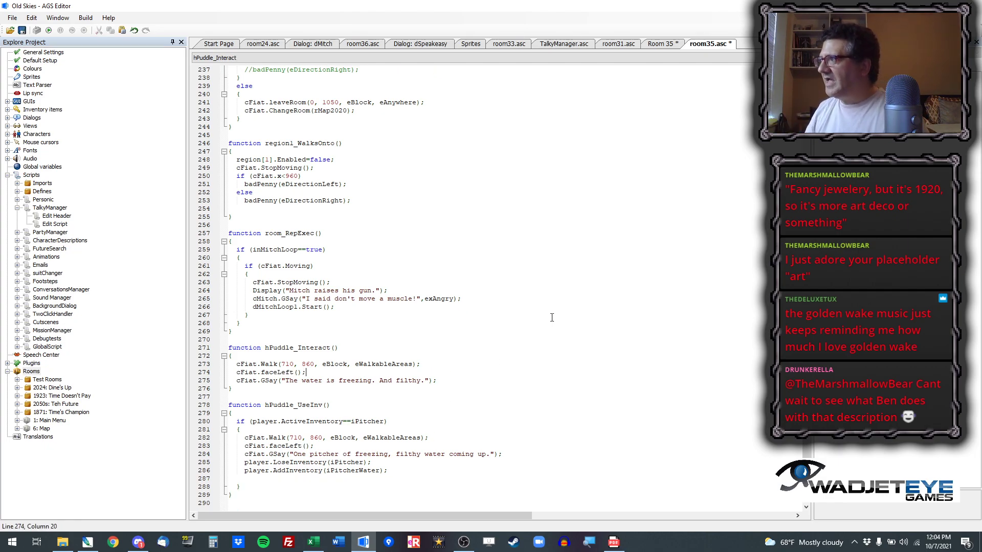
# Step: Open Room 31, Jewelery Store ext, from the 1923 rooms for editing, saving the changes to Room 35
pyautogui.click(661, 43)
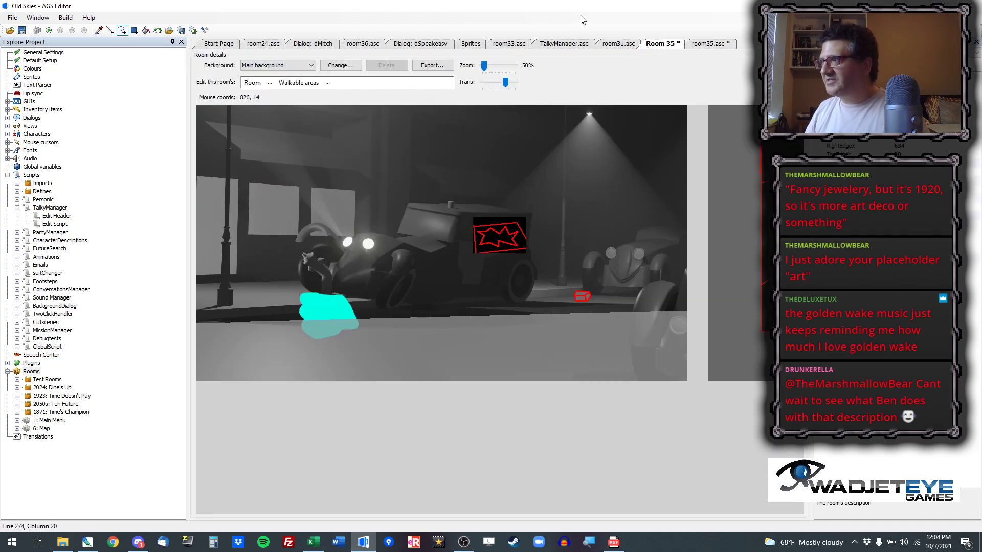
pyautogui.click(17, 396)
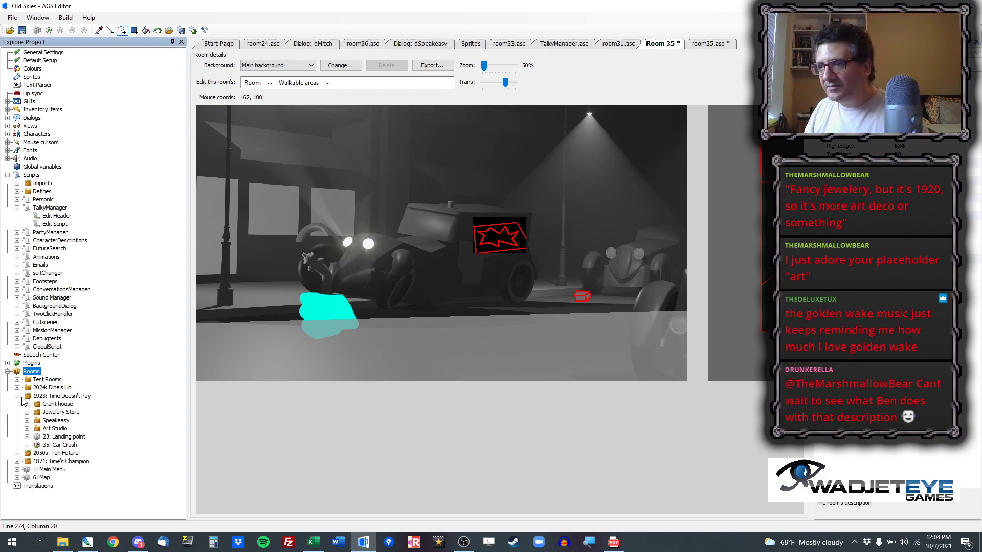
pyautogui.doubleClick(61, 412)
pyautogui.doubleClick(78, 421)
pyautogui.click(74, 428)
pyautogui.doubleClick(75, 431)
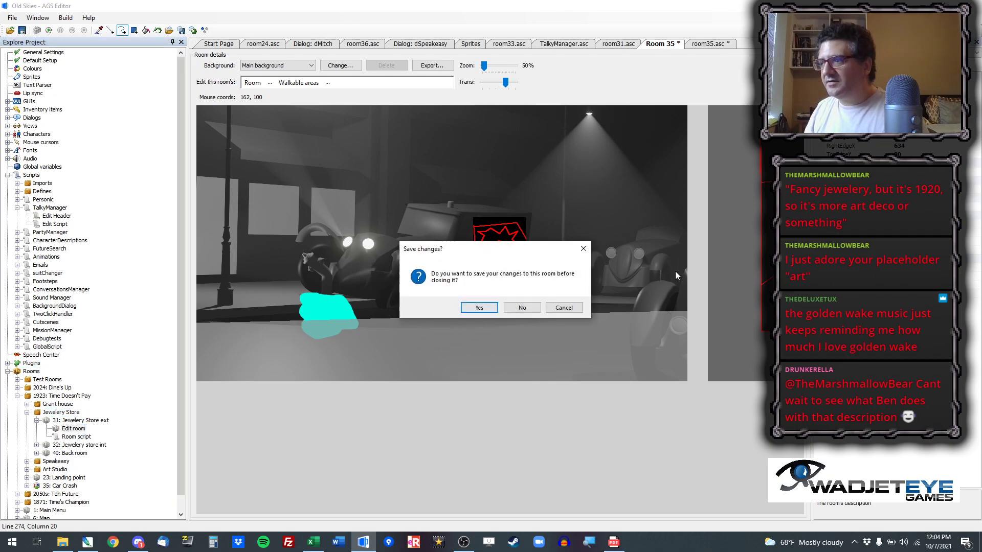
pyautogui.click(478, 307)
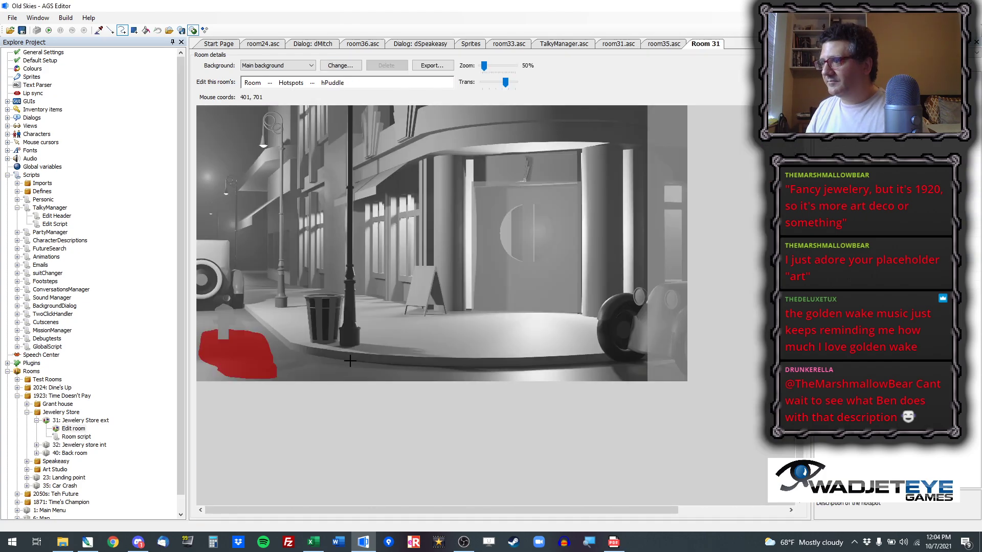
# Step: Erase the hPuddle hotspot area from Room 31's street corner and clear the hotspot's linked event functions
pyautogui.click(133, 31)
pyautogui.moveTo(306, 244)
pyautogui.mouseDown()
pyautogui.moveTo(134, 476)
pyautogui.moveTo(132, 464)
pyautogui.mouseUp()
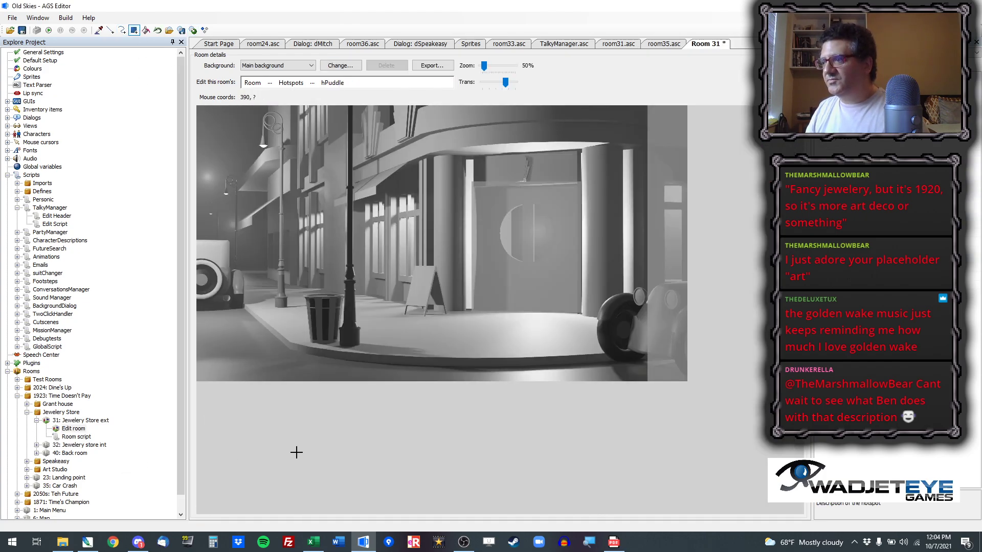
pyautogui.click(626, 46)
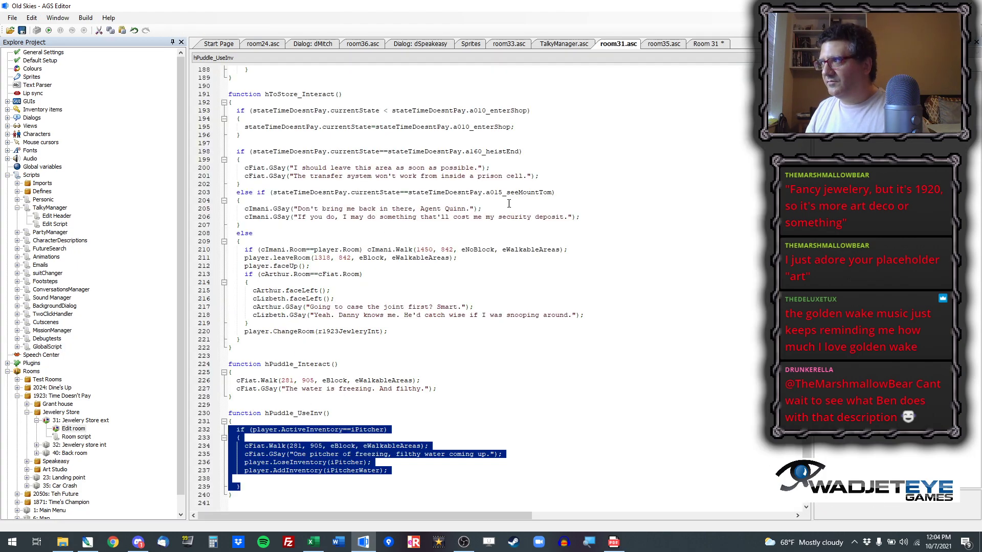
pyautogui.click(705, 44)
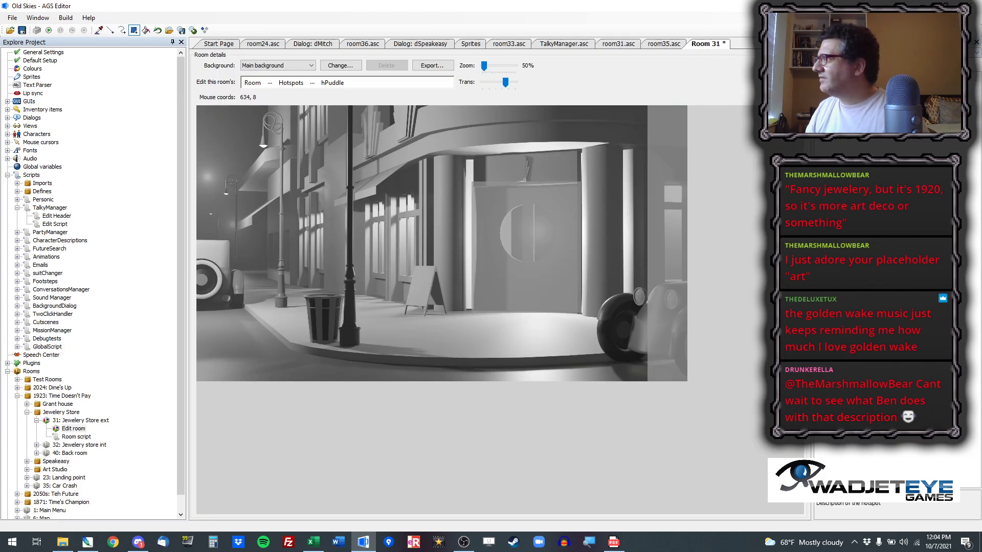
pyautogui.click(858, 65)
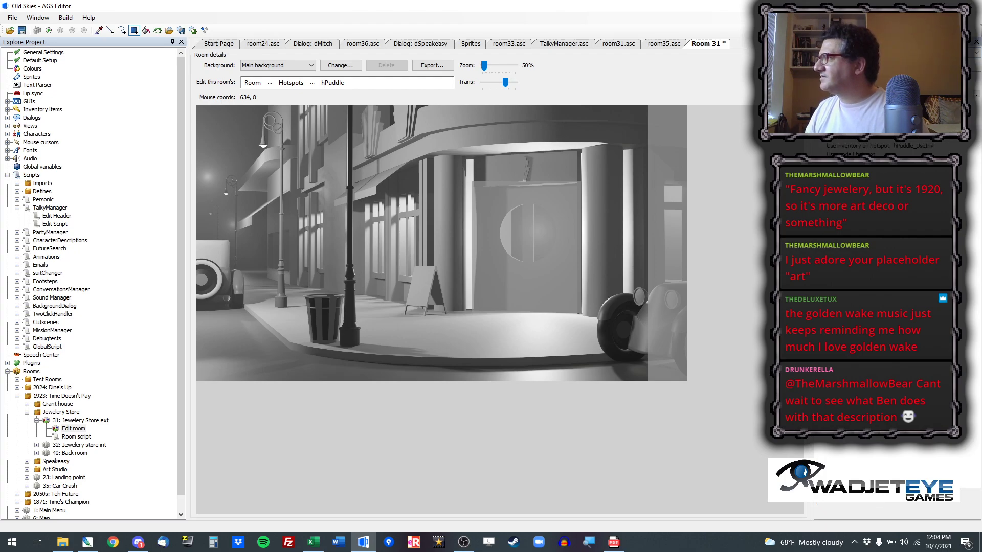
pyautogui.click(915, 146)
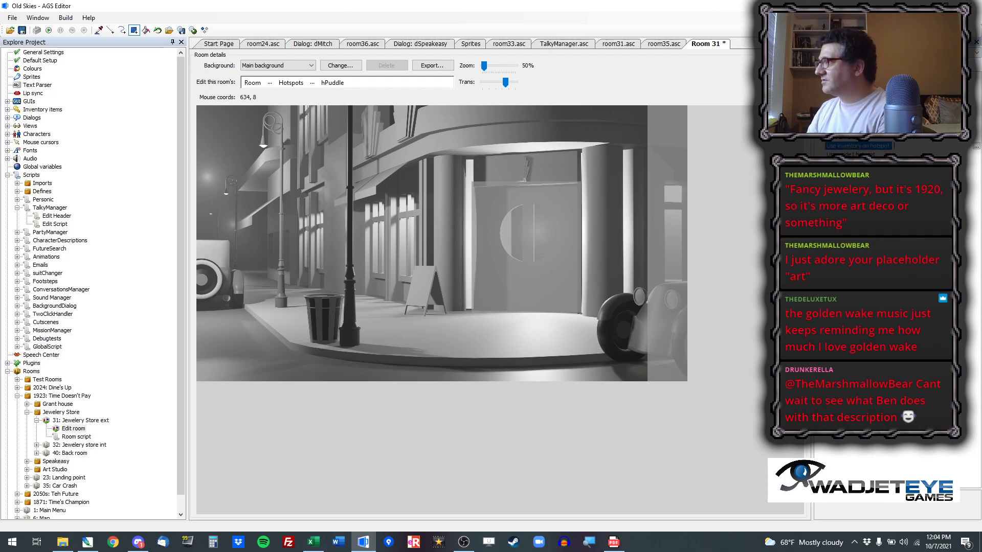
# Step: Select the hFireHydrant hotspot in Room 31 to check its event functions
pyautogui.click(921, 52)
pyautogui.scroll(3, 849, 148)
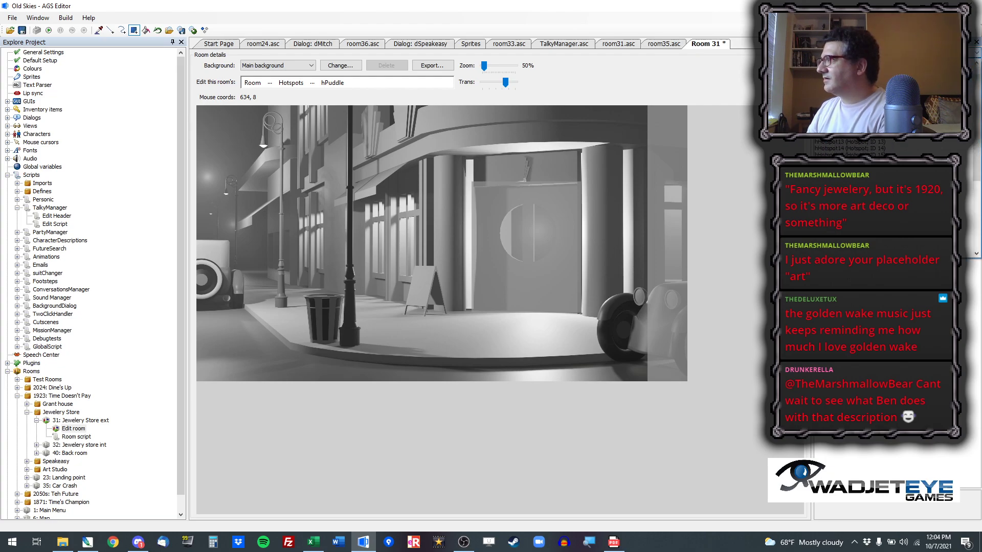
pyautogui.click(849, 148)
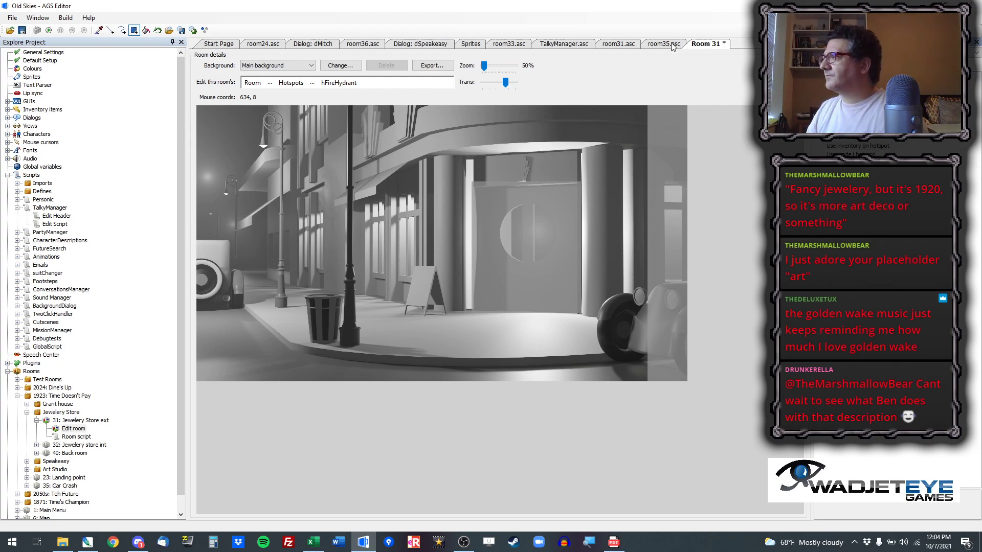
# Step: Delete the hPuddle_Interact and hPuddle_UseInv functions from room31.asc
pyautogui.click(614, 45)
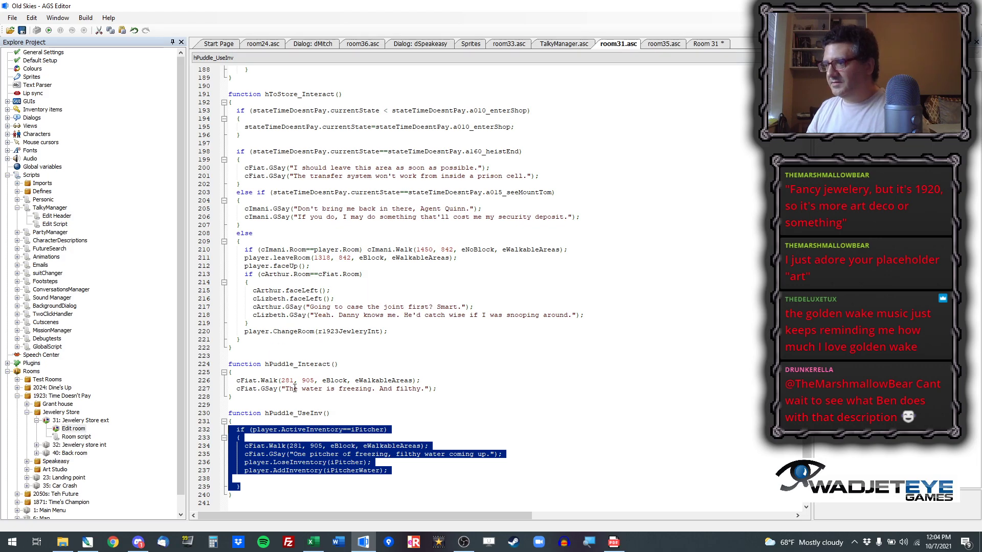
pyautogui.moveTo(240, 486); pyautogui.dragTo(217, 406)
pyautogui.moveTo(263, 501); pyautogui.dragTo(203, 365)
pyautogui.press('Delete')
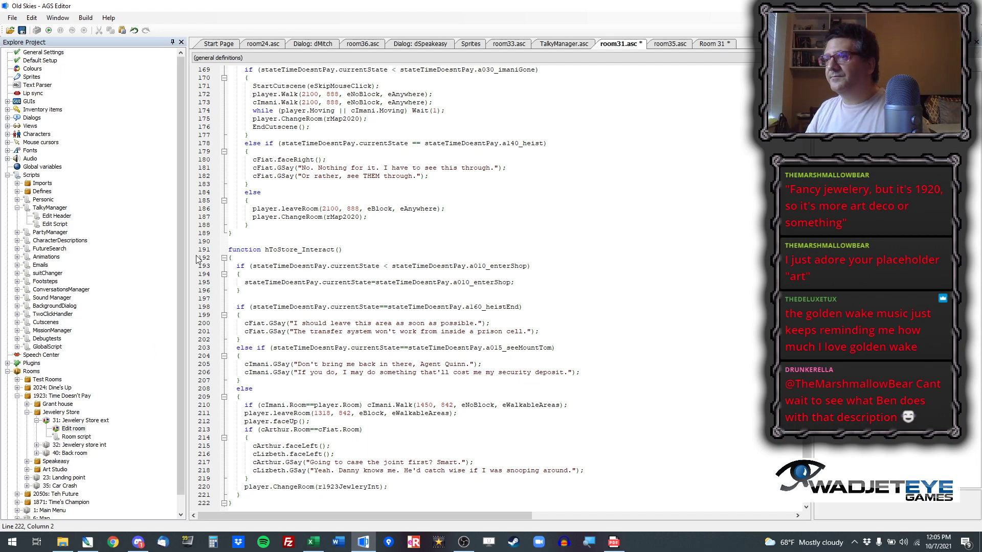
# Step: Save and test-run the game, and quit it from the title menu
pyautogui.click(54, 32)
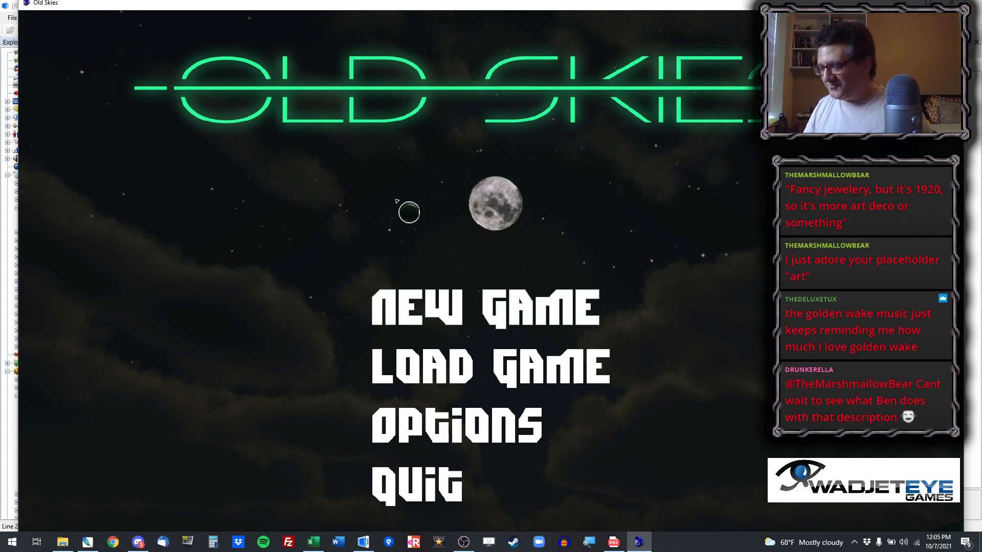
pyautogui.click(430, 478)
pyautogui.click(415, 308)
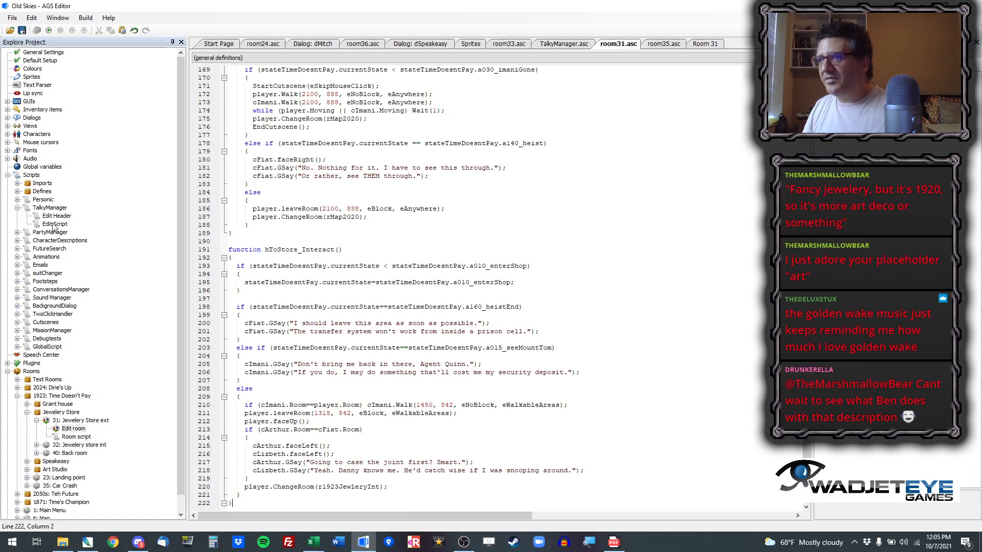
# Step: Change the inventory item added in room_Load of room35.asc to iPitcher
pyautogui.click(663, 44)
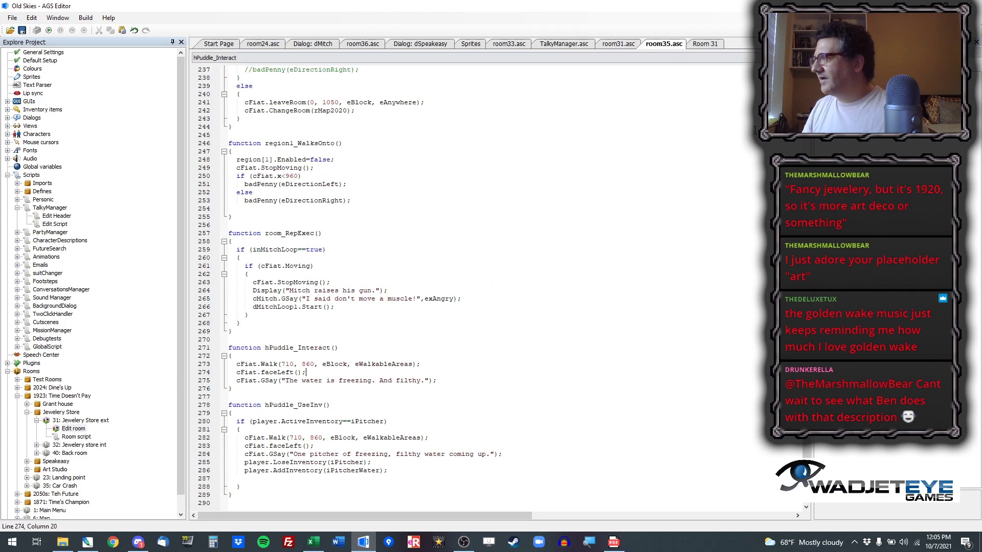
pyautogui.scroll(20, 460, 286)
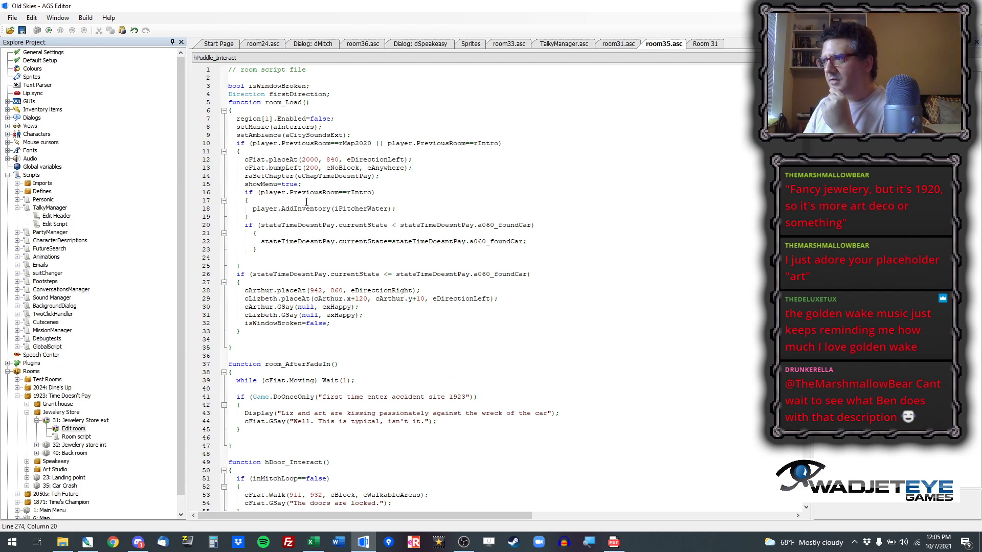
pyautogui.doubleClick(351, 210)
pyautogui.write('ipitcher')
pyautogui.press('Return')
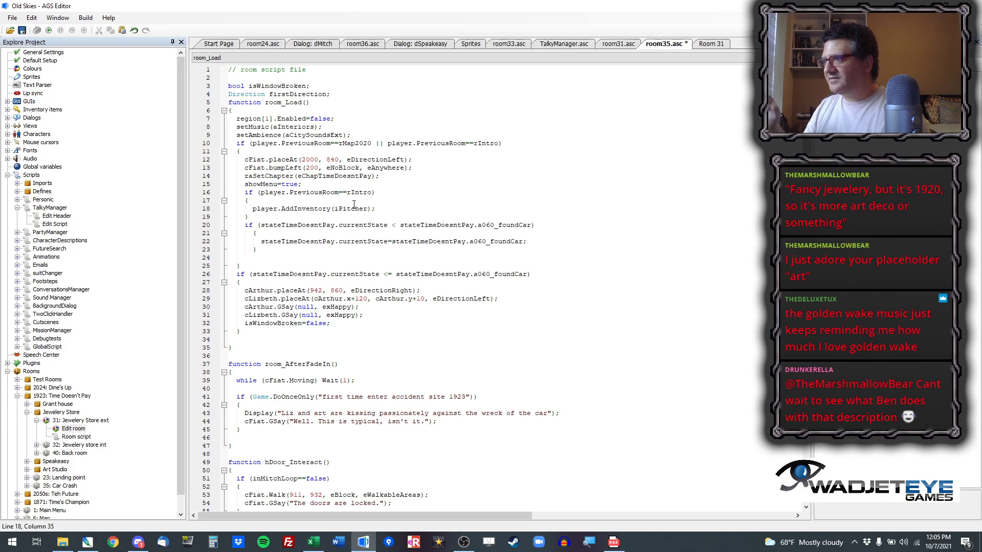
# Step: Save and test-run the game, jump to Room 35, and abort the run at the opening message
pyautogui.hotkey('ctrl', 's')
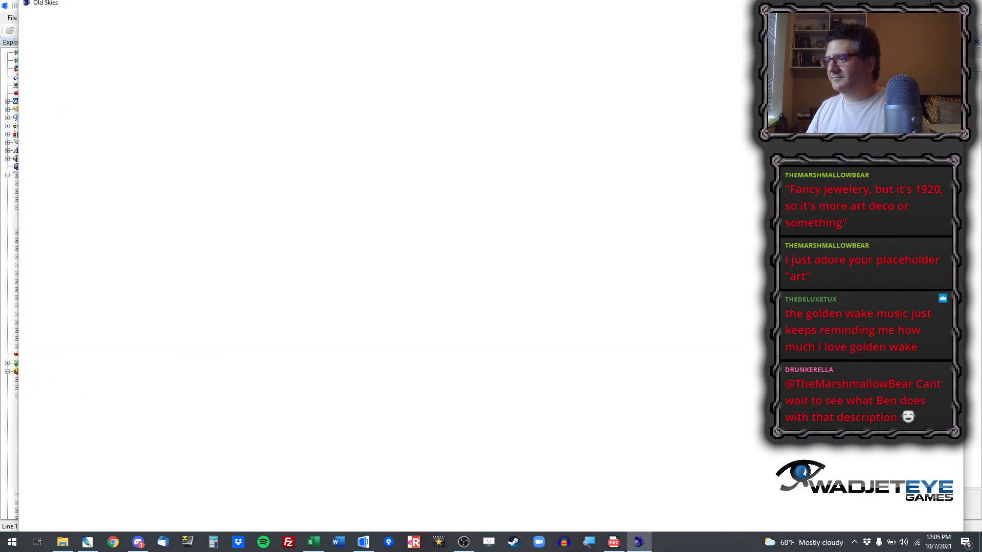
pyautogui.hotkey('ctrl', 'x')
pyautogui.write('155')
pyautogui.press('BackSpace')
pyautogui.press('BackSpace')
pyautogui.write('35')
pyautogui.press('Return')
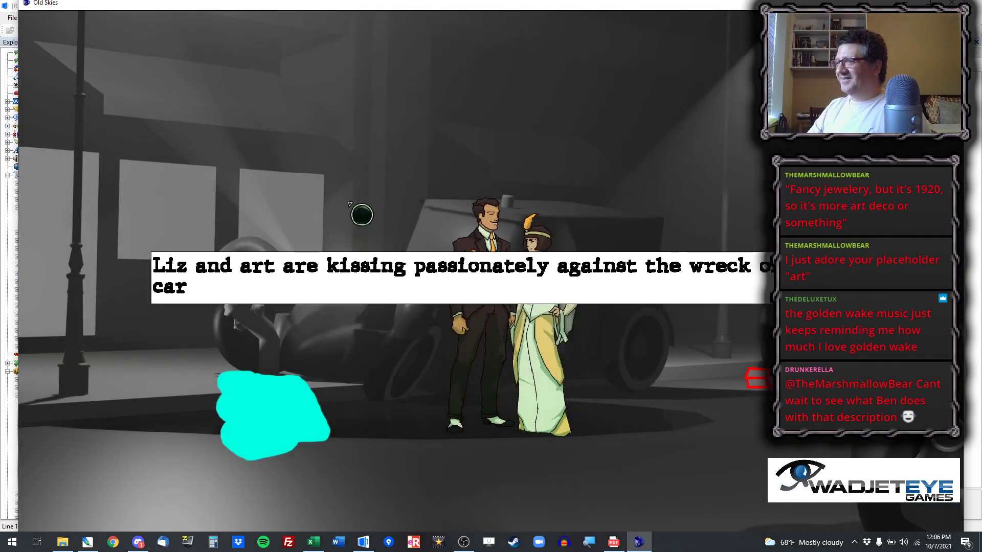
pyautogui.hotkey('alt', 'x')
pyautogui.click(522, 313)
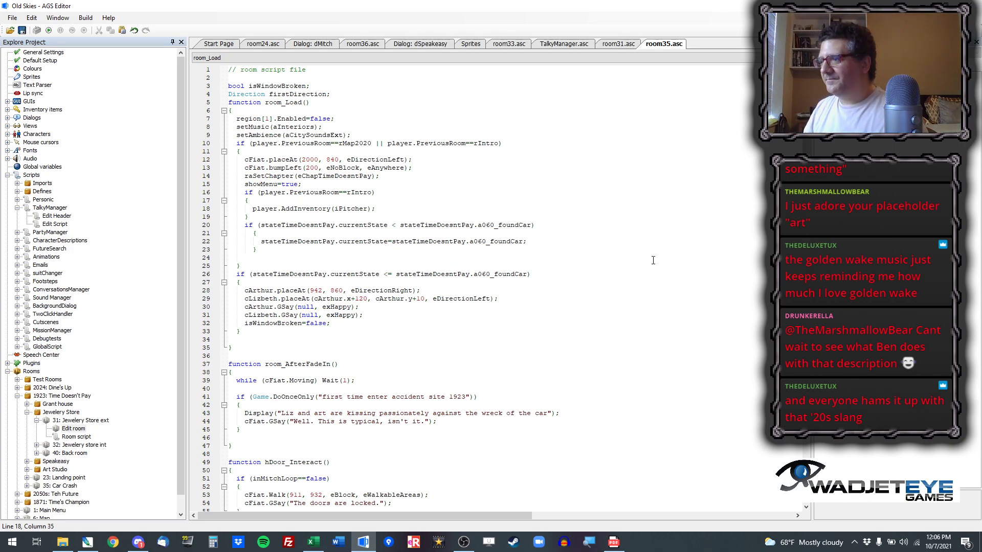
# Step: Check the hPuddle functions in room35.asc and change the item added in room_Load to iPitcherWater
pyautogui.scroll(-20, 460, 287)
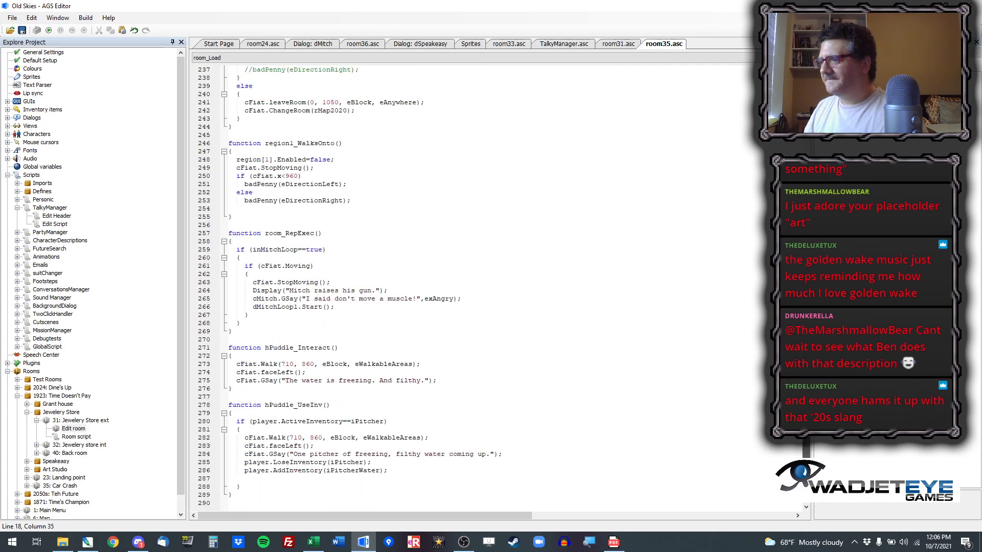
pyautogui.scroll(20, 460, 286)
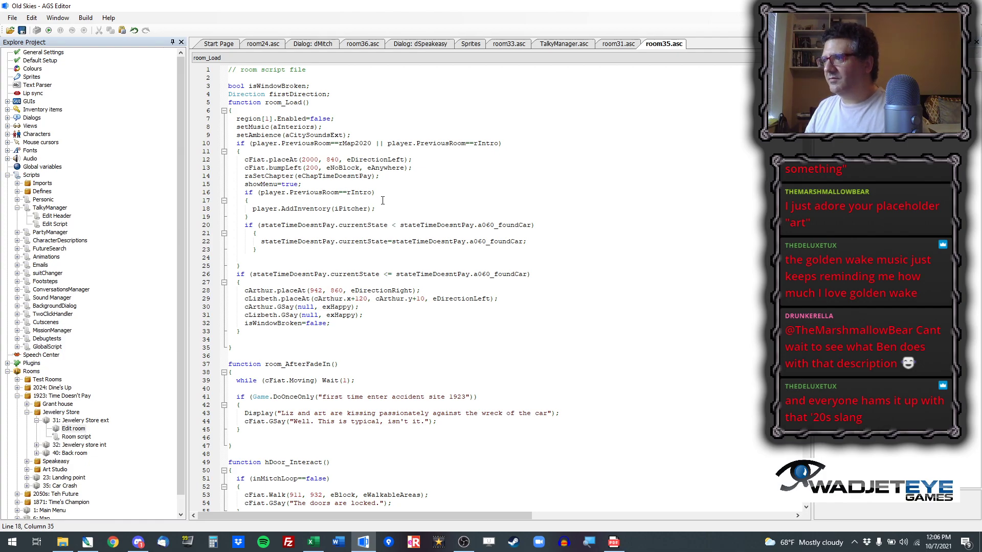
pyautogui.write('Water')
# Step: Test-run the game in the car crash room with the changed inventory item and abort the run
pyautogui.click(49, 30)
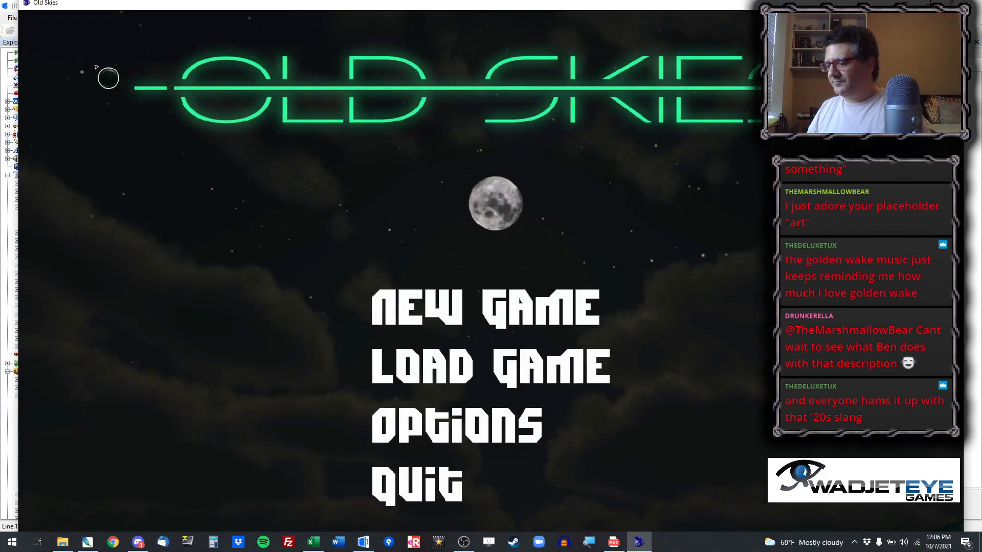
pyautogui.hotkey('ctrl', 'x')
pyautogui.press('Return')
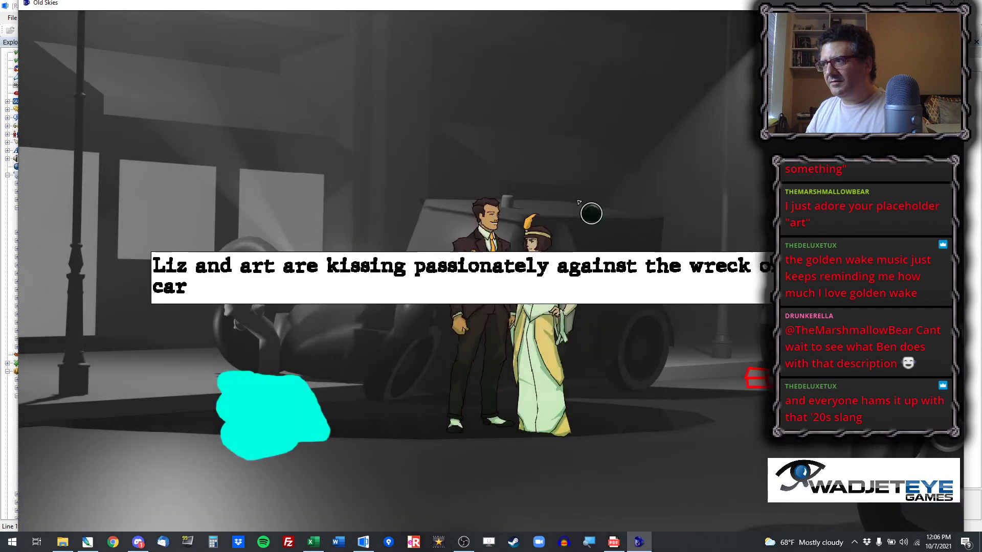
pyautogui.hotkey('alt', 'x')
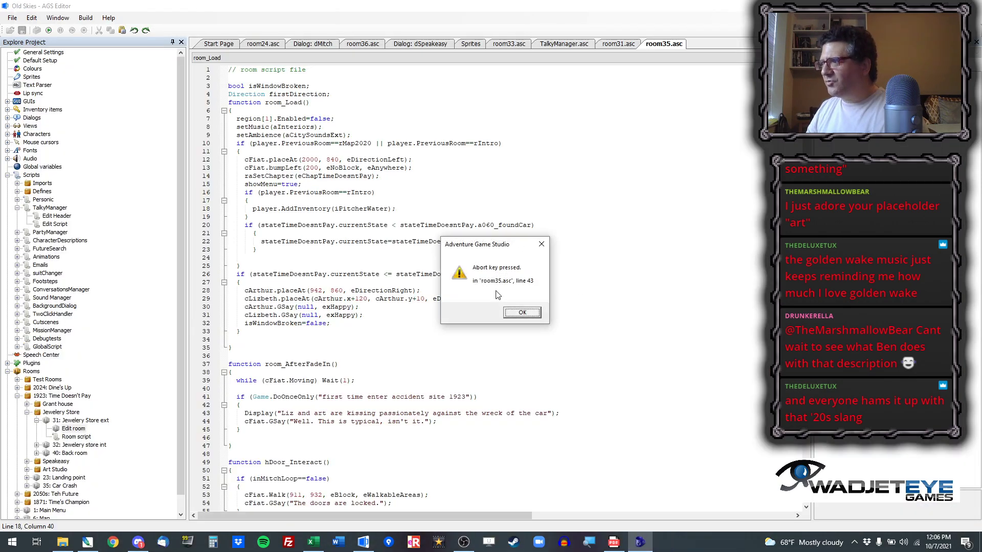
pyautogui.click(522, 313)
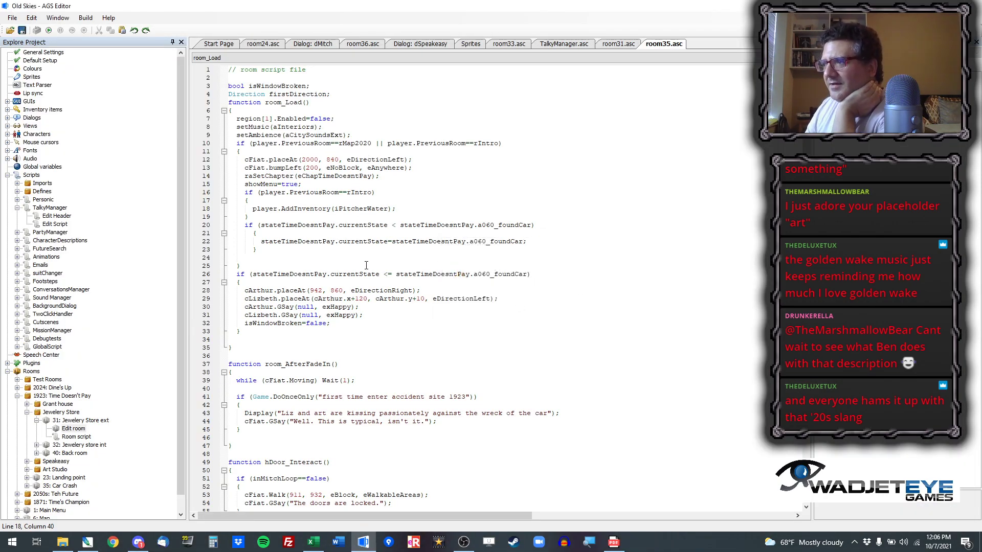
# Step: Review the Room 35 loading code and set the item given to the player in room_Load to iPitcher
pyautogui.scroll(-2, 311, 347)
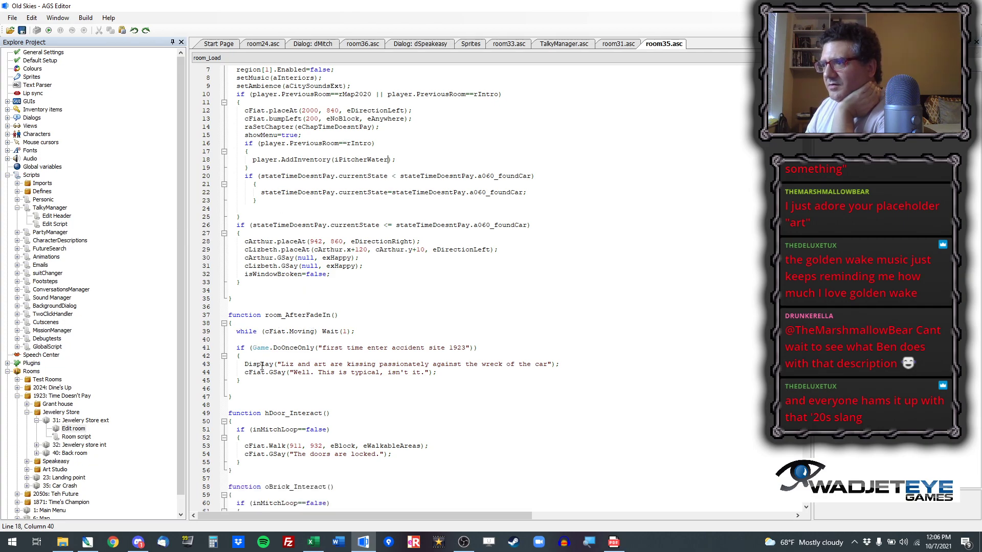
pyautogui.scroll(2, 295, 346)
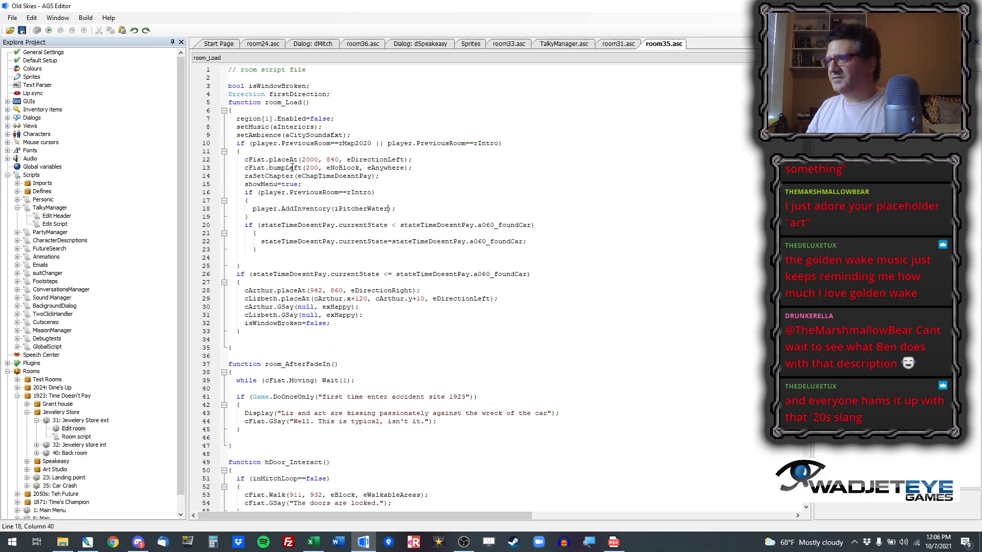
pyautogui.tripleClick(377, 167)
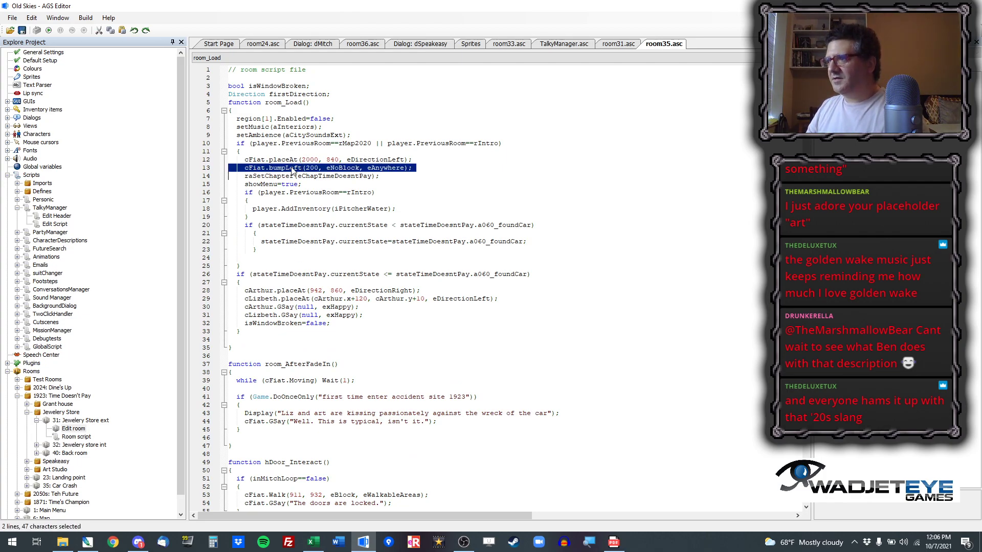
pyautogui.doubleClick(365, 208)
pyautogui.write('ipi')
pyautogui.press('Return')
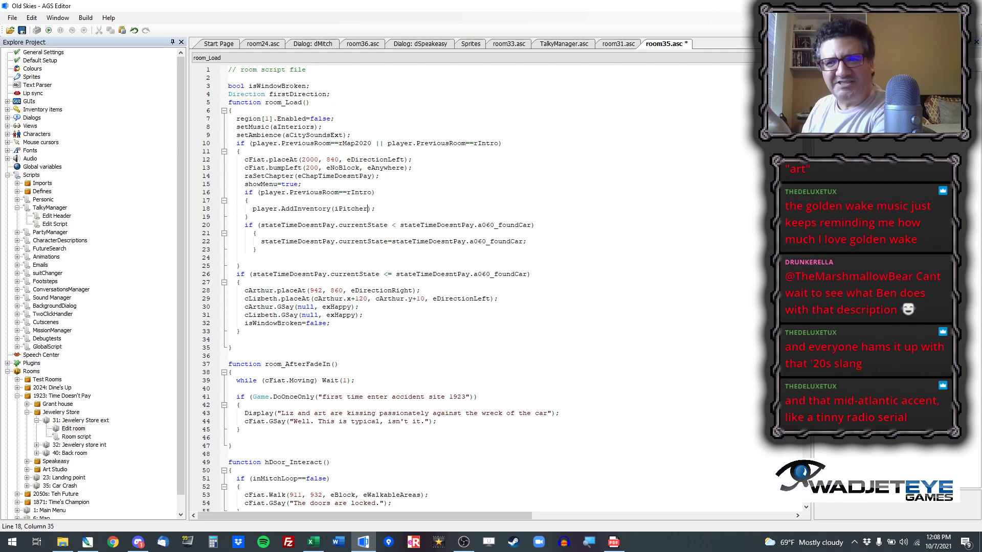
# Step: Check the definition of raSetChapter in Cutscenes.asc and reread the room_Load function in room35.asc
pyautogui.click(272, 257)
pyautogui.scroll(-2, 271, 273)
pyautogui.scroll(2, 317, 284)
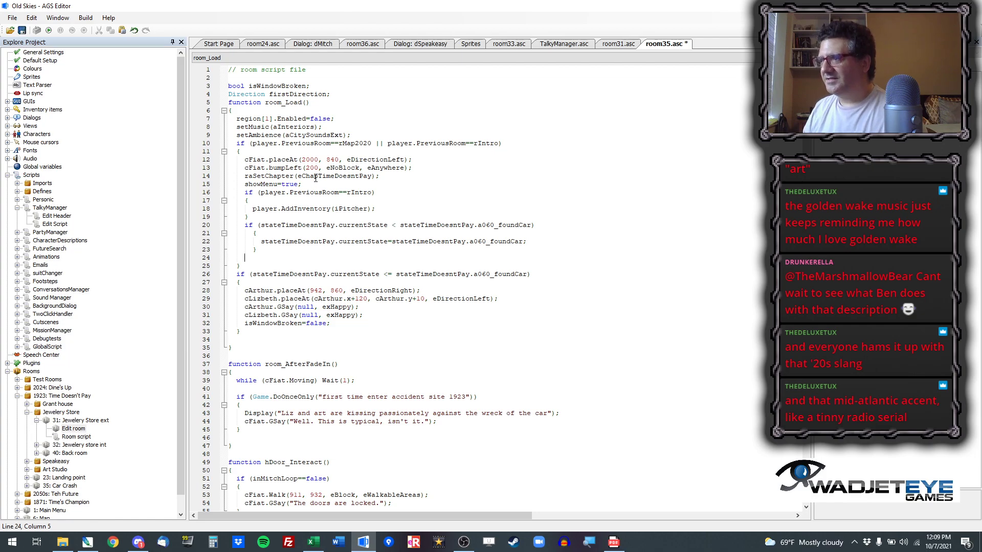
pyautogui.rightClick(271, 178)
pyautogui.click(287, 182)
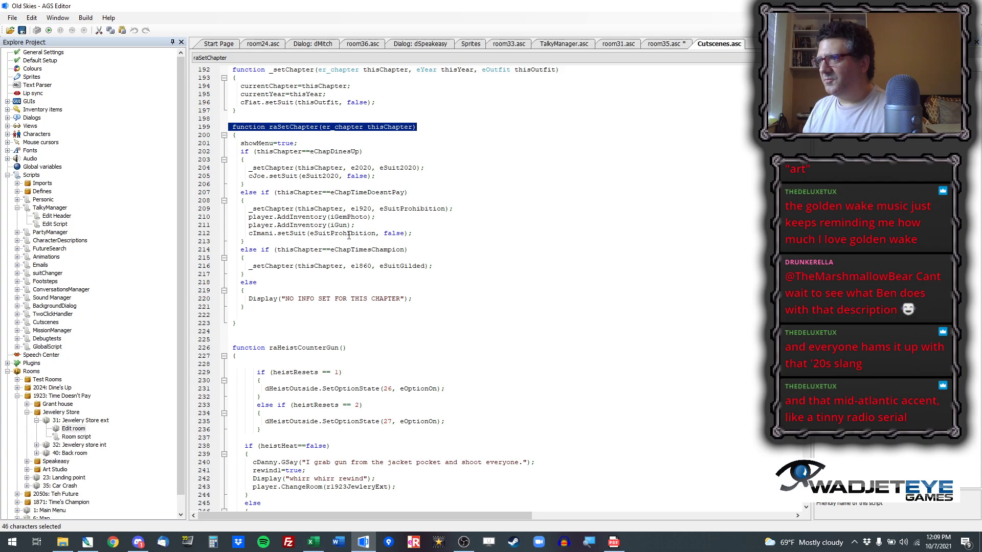
pyautogui.click(667, 45)
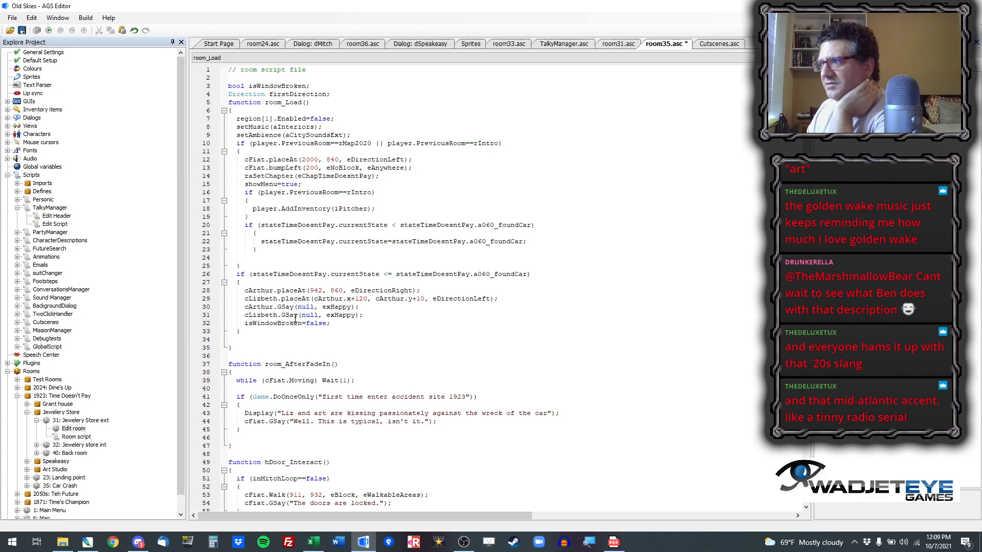
pyautogui.moveTo(304, 297)
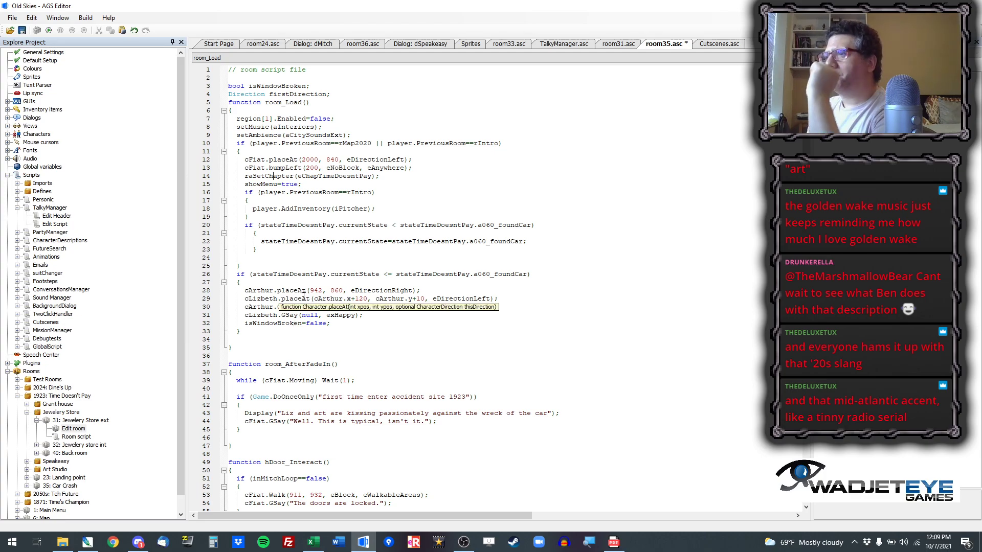
pyautogui.click(298, 208)
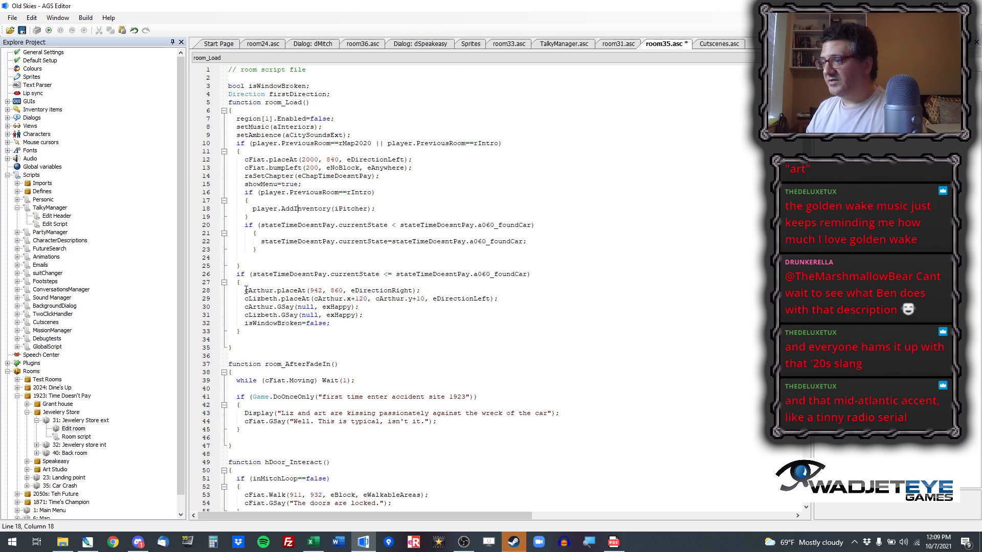
pyautogui.moveTo(260, 168); pyautogui.dragTo(392, 175)
pyautogui.click(392, 174)
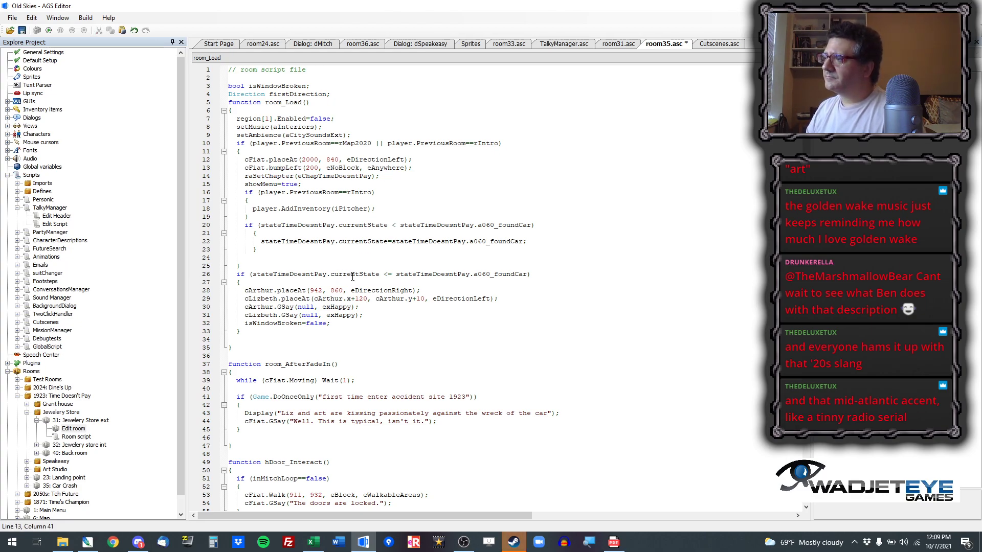
# Step: Comment out the cArthur and cLizbeth placeAt and GSay lines and isWindowBroken=false in room_Load of room35.asc
pyautogui.click(246, 289)
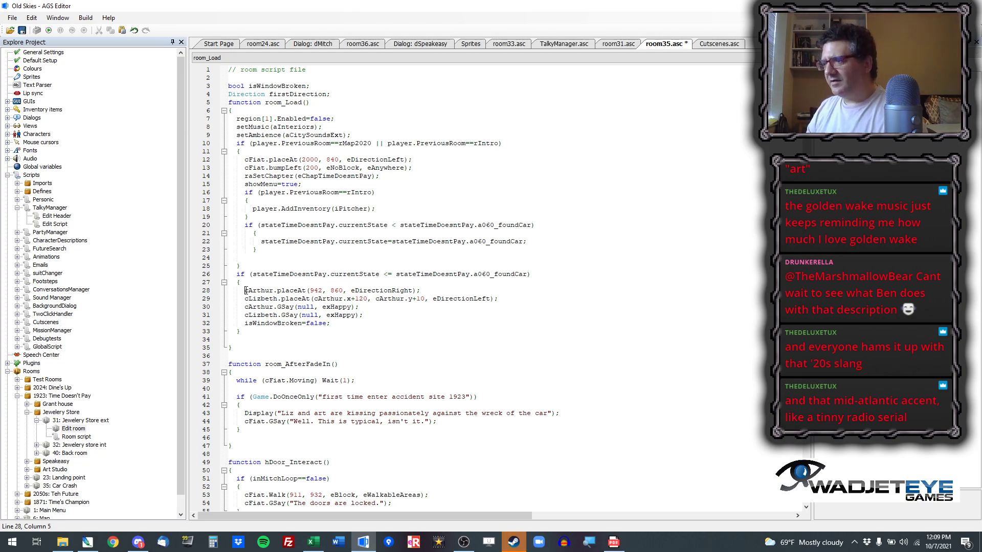
pyautogui.write('//')
pyautogui.press('Down')
pyautogui.press('Left')
pyautogui.press('Left')
pyautogui.write('//')
pyautogui.press('Down')
pyautogui.press('Left')
pyautogui.press('Left')
pyautogui.write('//')
pyautogui.press('Down')
pyautogui.press('Left')
pyautogui.press('Left')
pyautogui.write('//')
pyautogui.press('Down')
pyautogui.press('Left')
pyautogui.press('Left')
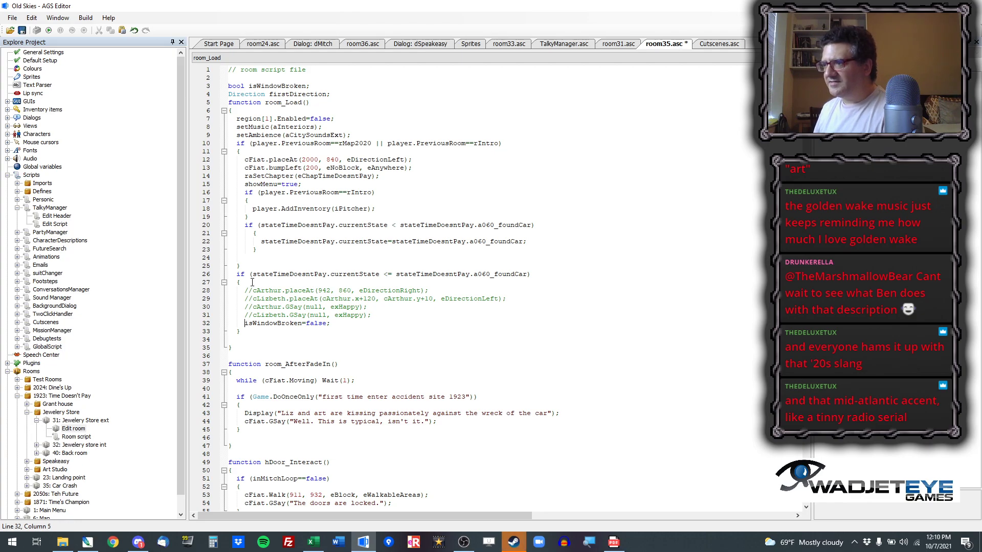
pyautogui.write('//')
# Step: Save and test-run the game in Room 35 with the character lines disabled, and abort the run
pyautogui.click(48, 31)
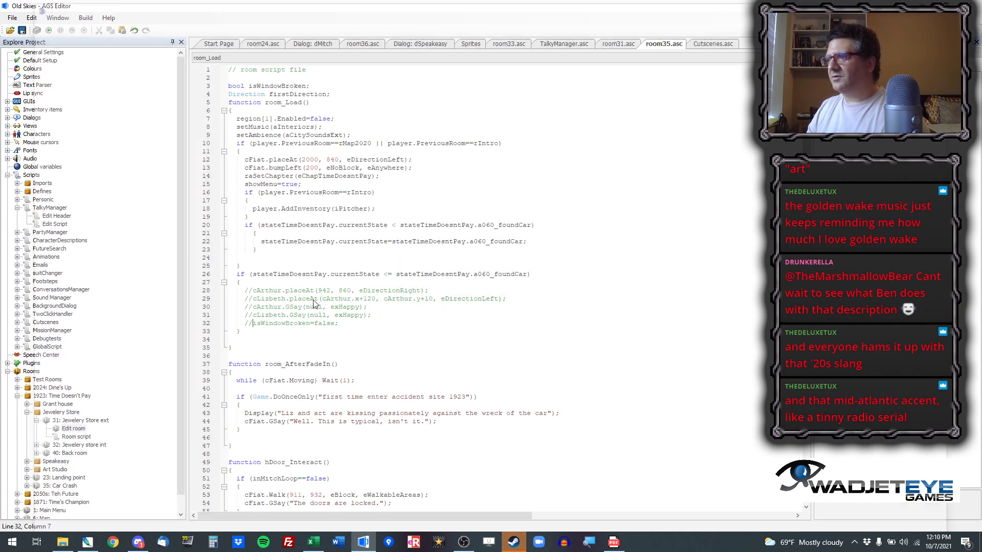
pyautogui.hotkey('ctrl', 'x')
pyautogui.write('35')
pyautogui.press('Return')
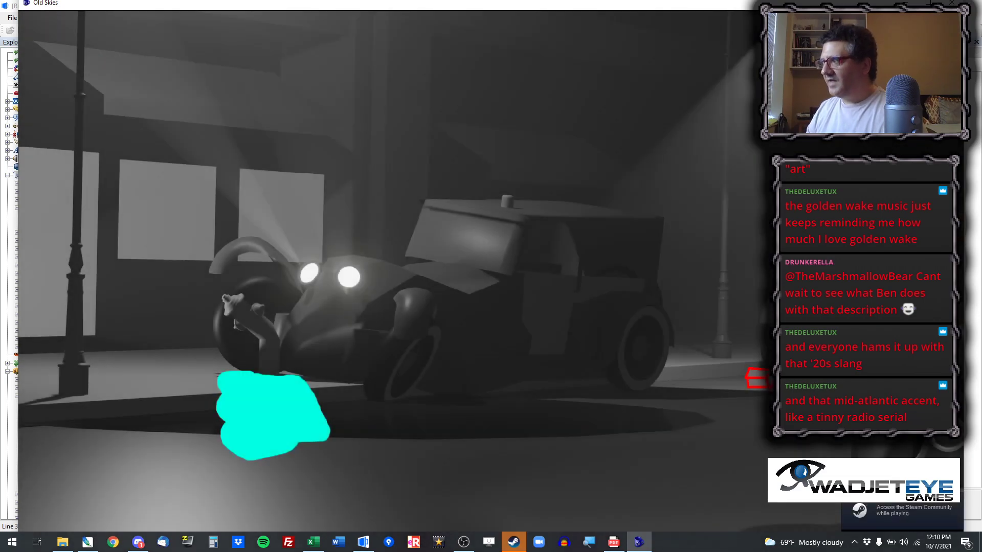
pyautogui.click(448, 295)
pyautogui.click(579, 374)
pyautogui.hotkey('alt', 'x')
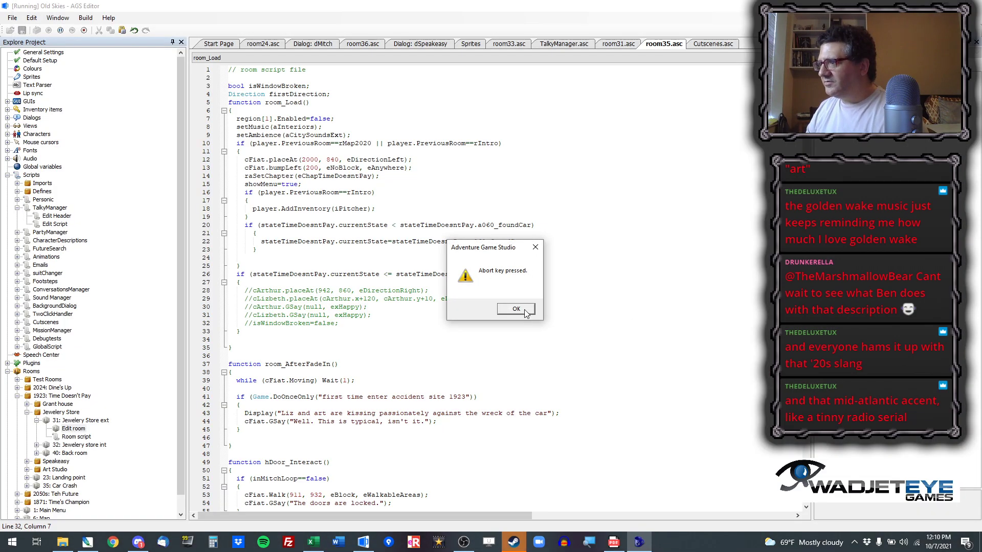
pyautogui.click(523, 309)
# Step: Uncomment the cArthur.placeAt line in room_Load of room35.asc
pyautogui.click(251, 290)
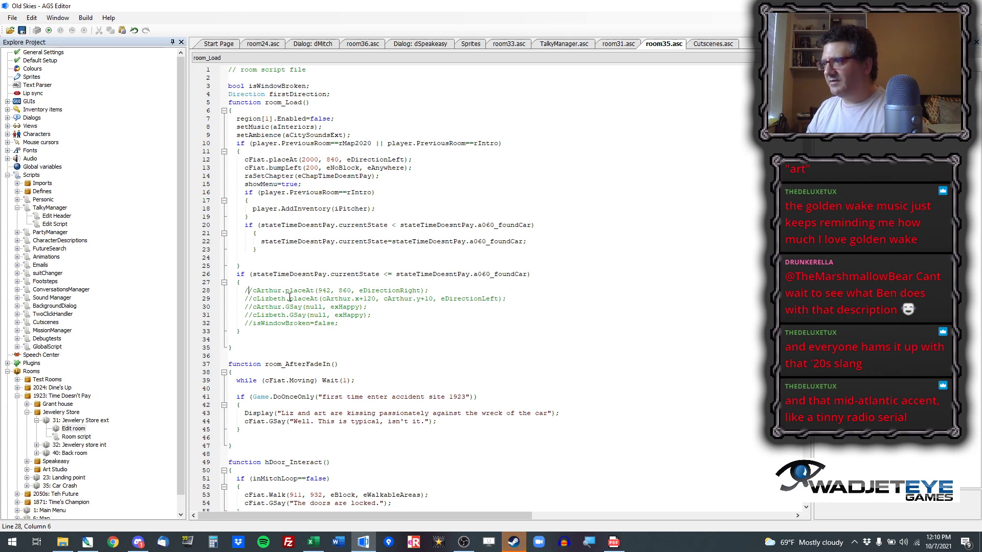
pyautogui.press('BackSpace')
pyautogui.press('BackSpace')
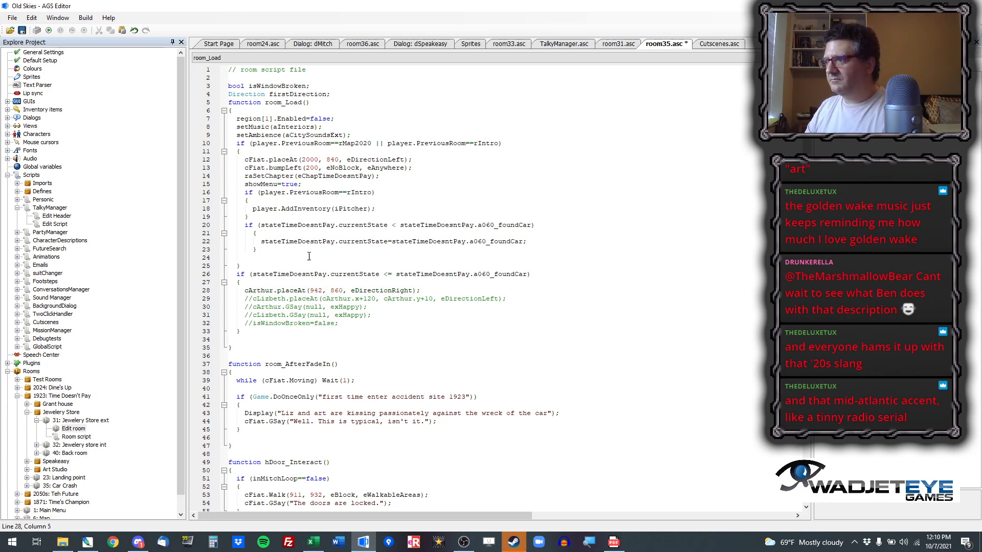
# Step: Test-run Room 35 with only cArthur placed, dismiss the opening message, and abort the run
pyautogui.click(49, 30)
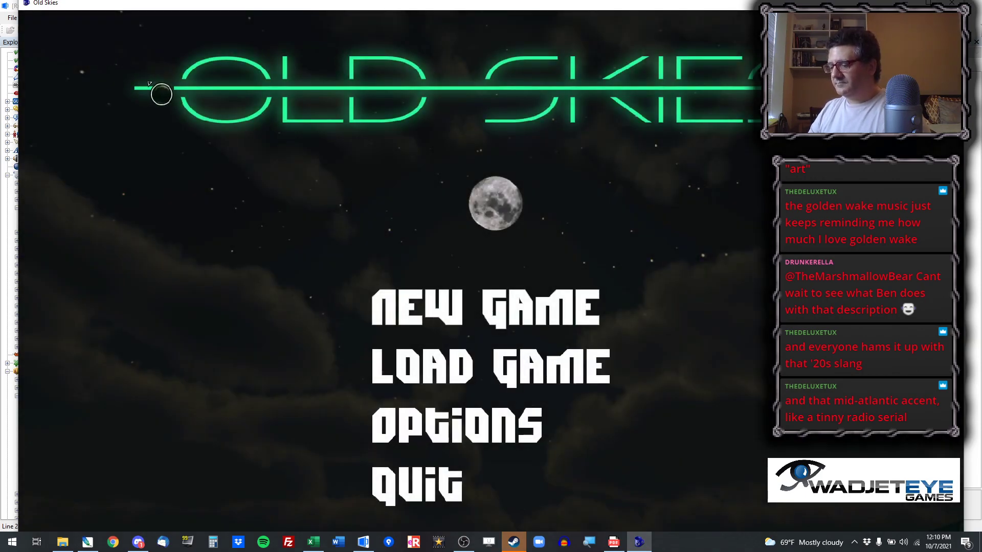
pyautogui.hotkey('ctrl', 'x')
pyautogui.write('3')
pyautogui.press('Return')
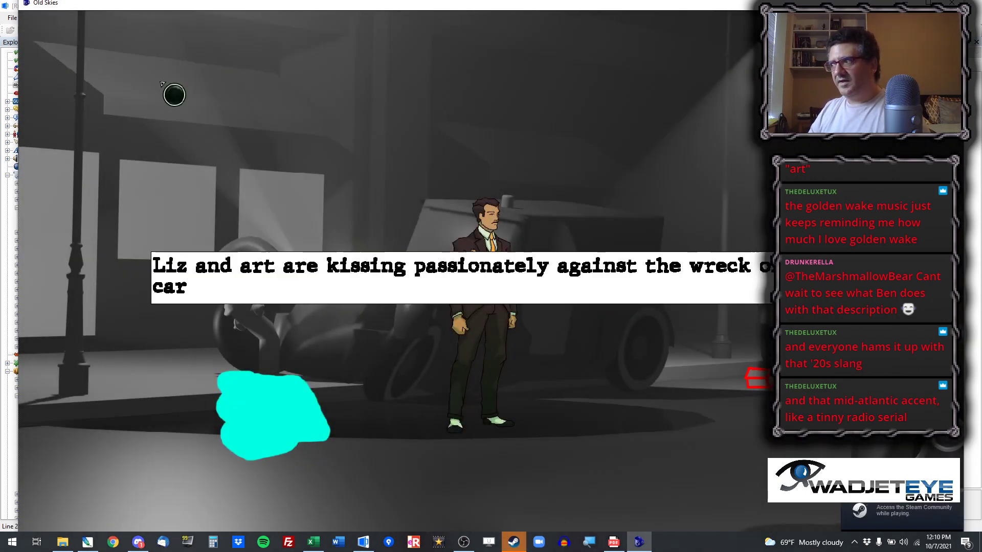
pyautogui.click(258, 123)
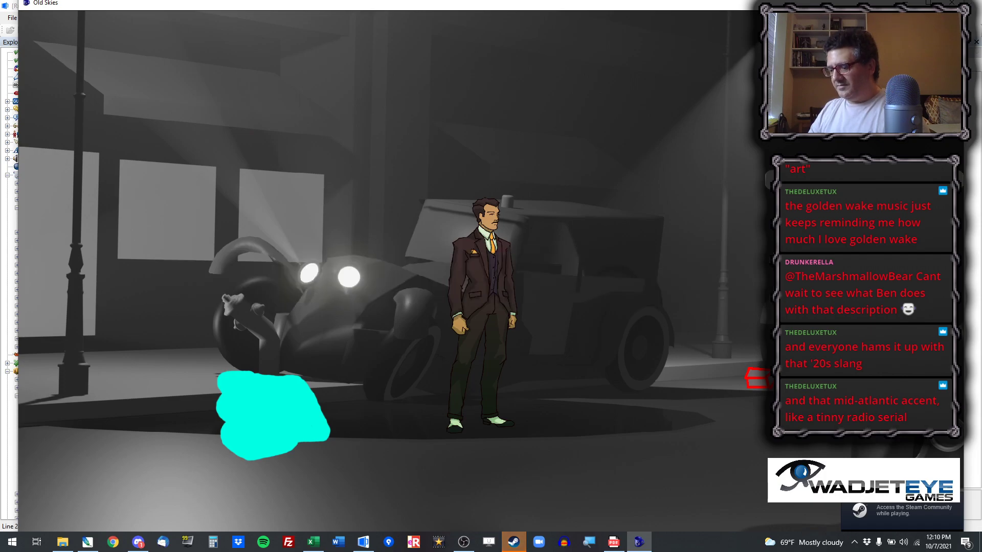
pyautogui.hotkey('alt', 'x')
pyautogui.click(543, 330)
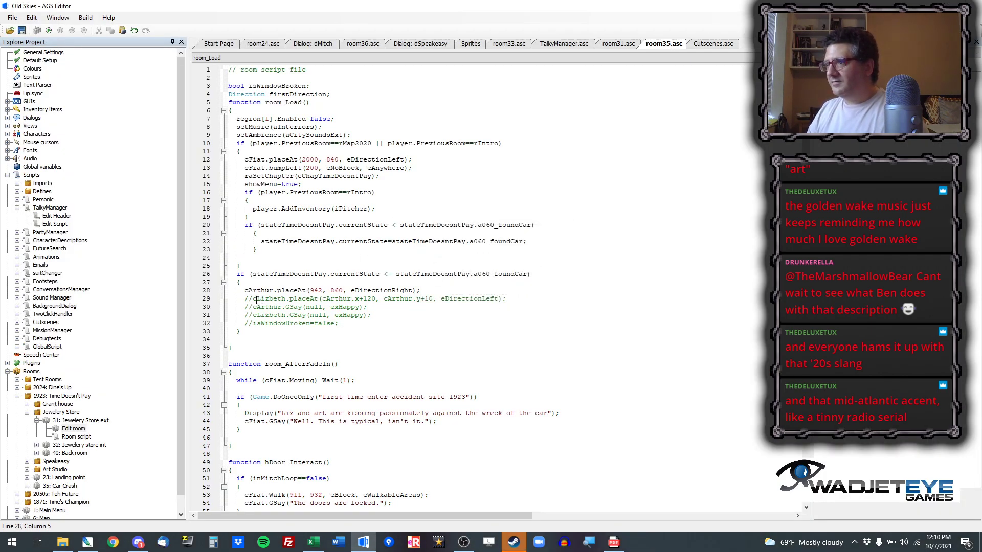
# Step: Uncomment the cLizbeth.placeAt line in room_Load, test-run Room 35 with both characters placed, and abort the run
pyautogui.press('BackSpace')
pyautogui.press('BackSpace')
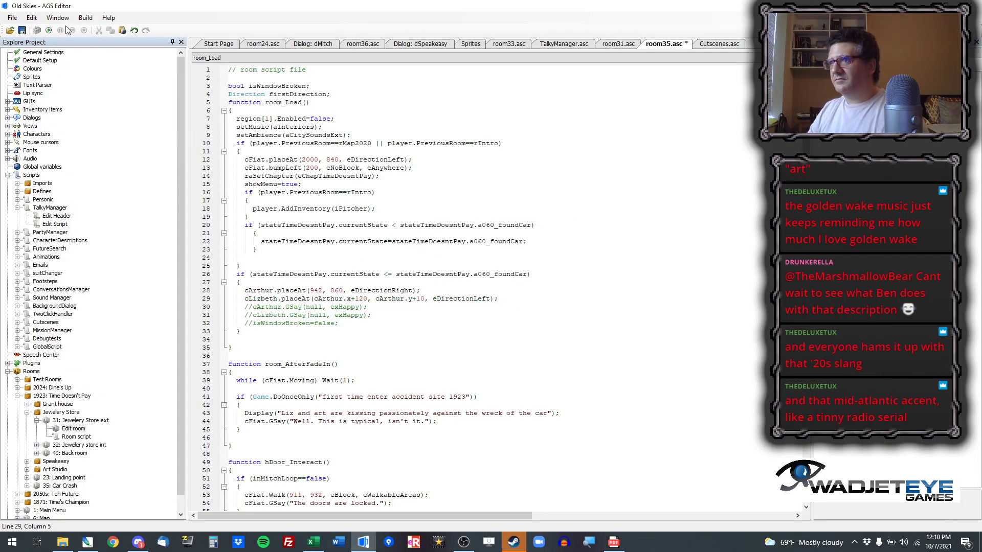
pyautogui.click(52, 31)
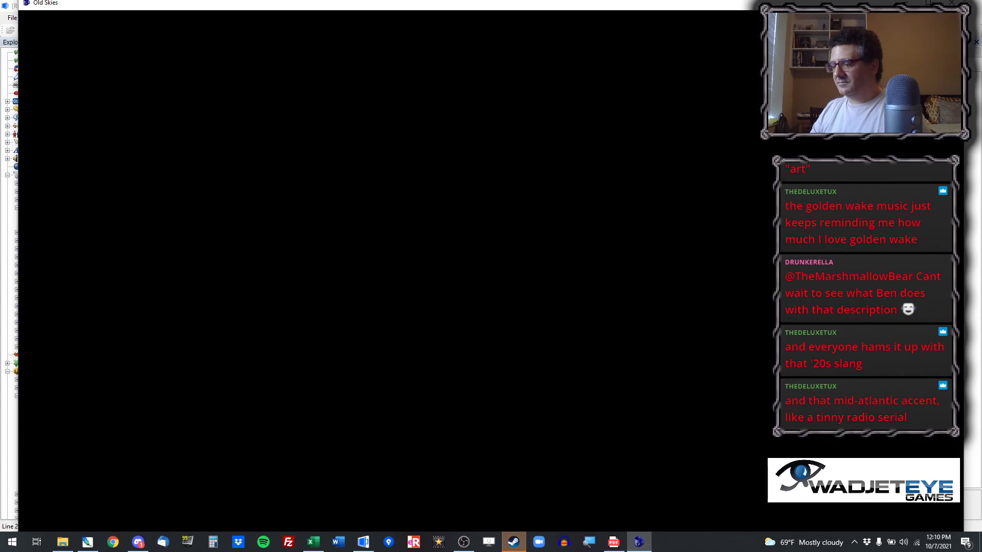
pyautogui.hotkey('ctrl', 'x')
pyautogui.write('35')
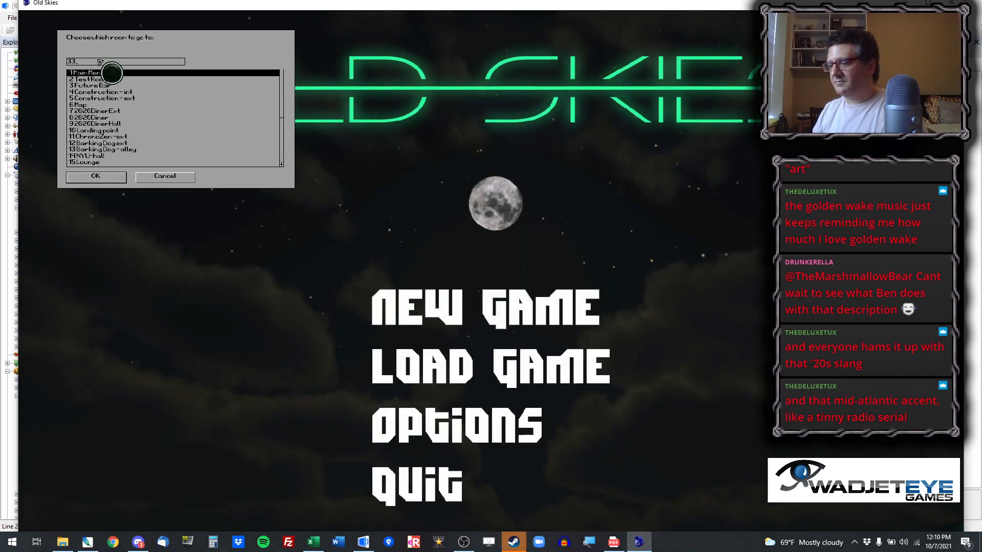
pyautogui.press('Return')
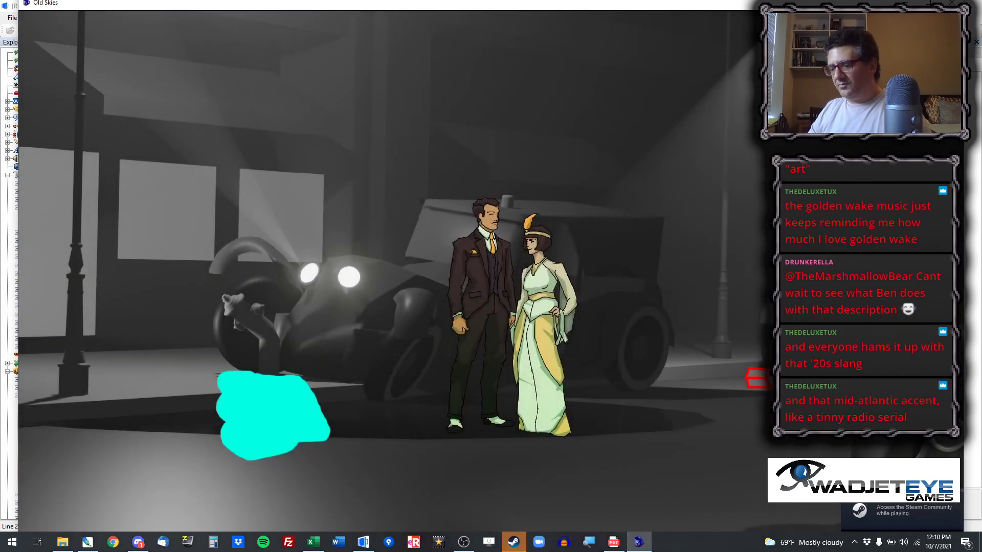
pyautogui.hotkey('alt', 'x')
pyautogui.click(524, 312)
# Step: Uncomment the cArthur.GSay line in room_Load, test-run Room 35 with it enabled, and abort the run
pyautogui.click(252, 307)
pyautogui.press('BackSpace')
pyautogui.press('BackSpace')
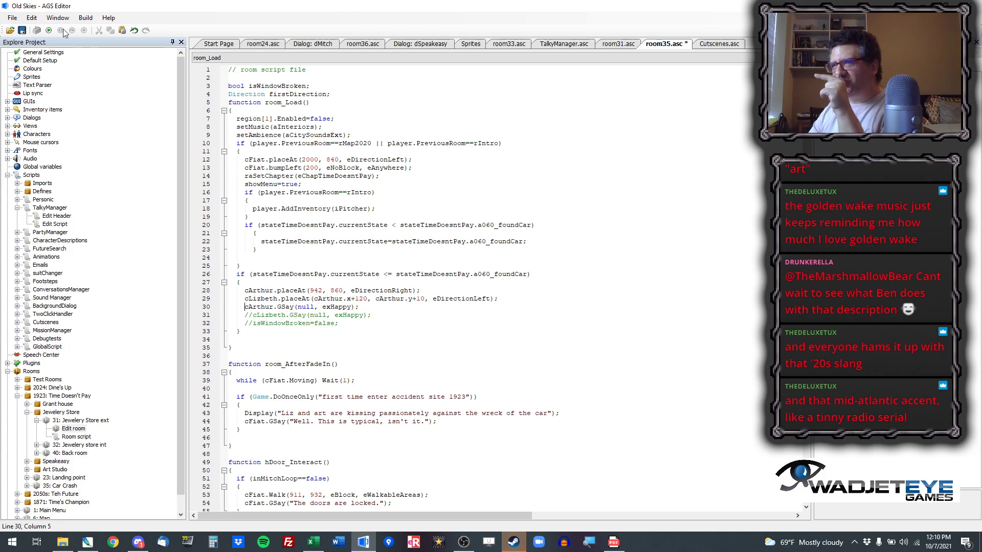
pyautogui.click(49, 31)
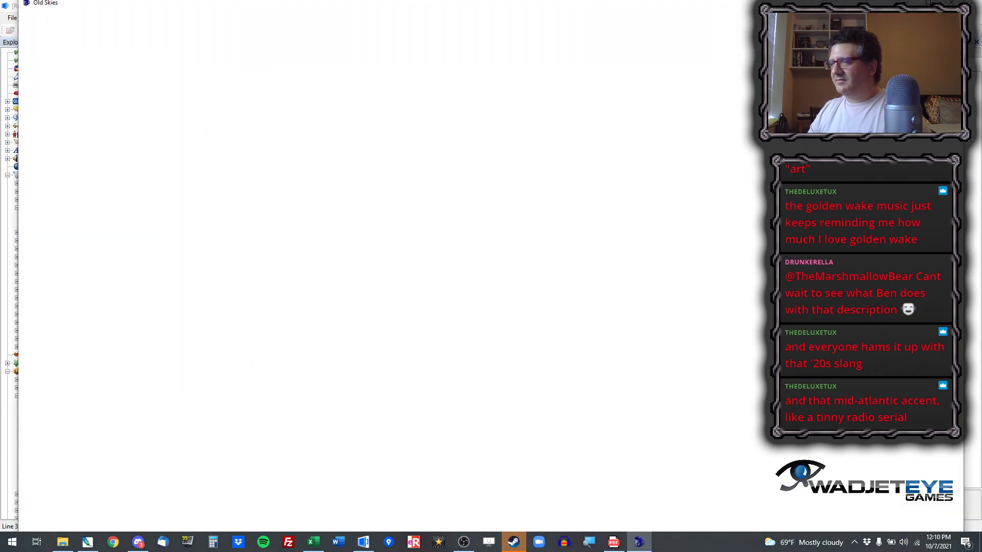
pyautogui.hotkey('ctrl', 'x')
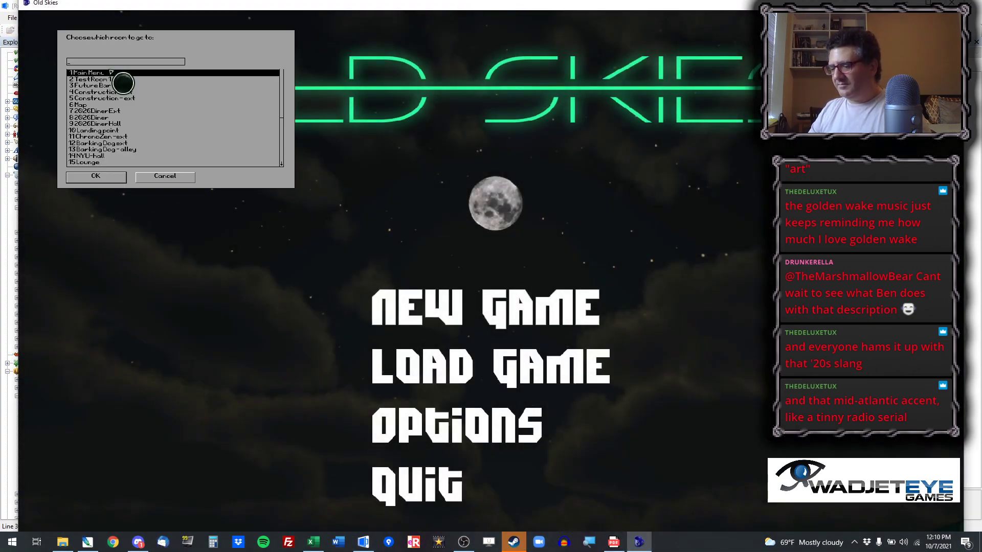
pyautogui.write('20')
pyautogui.press('Return')
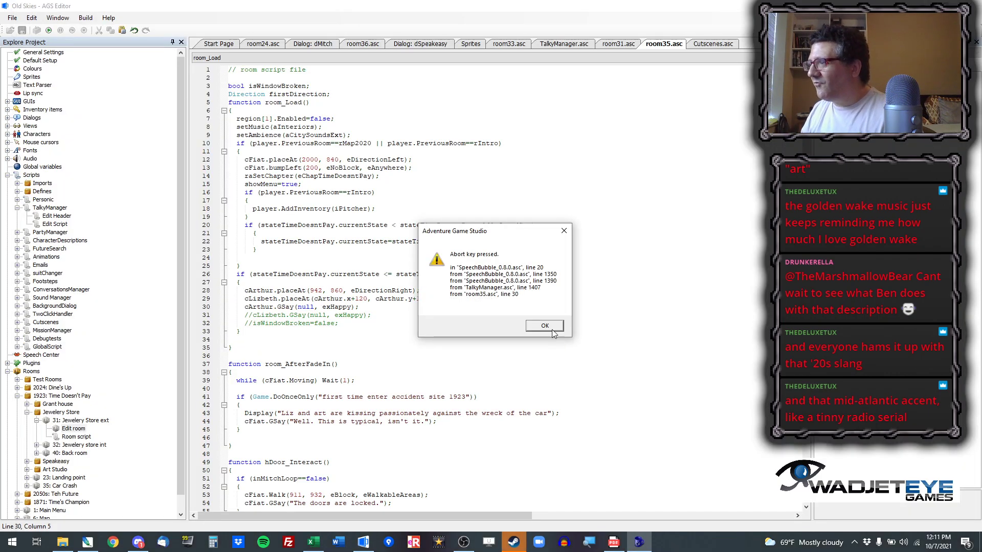
pyautogui.click(544, 332)
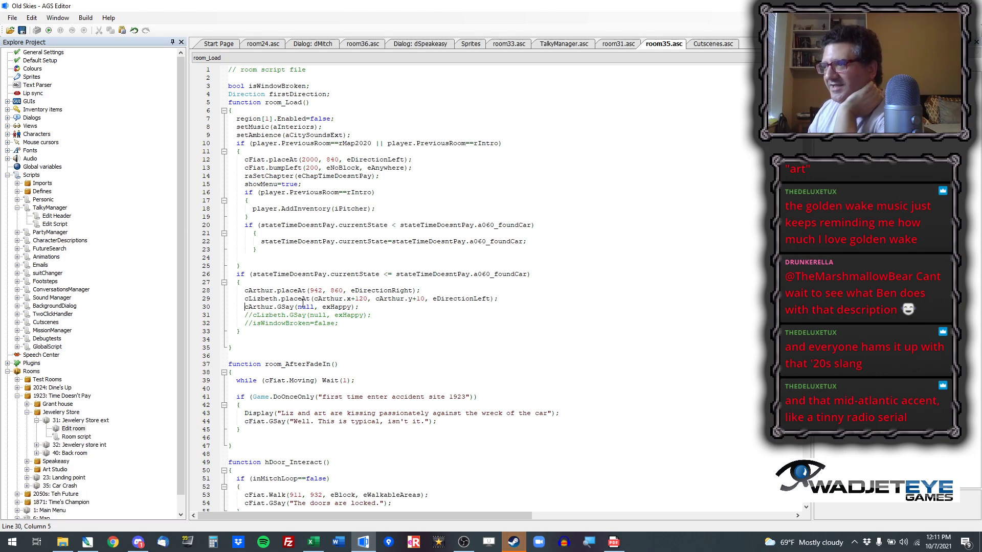
# Step: Try adding eGestureNone and eForwards arguments after exHappy in the cArthur.GSay call
pyautogui.moveTo(297, 307); pyautogui.dragTo(351, 307)
pyautogui.write('null, exHappy, ')
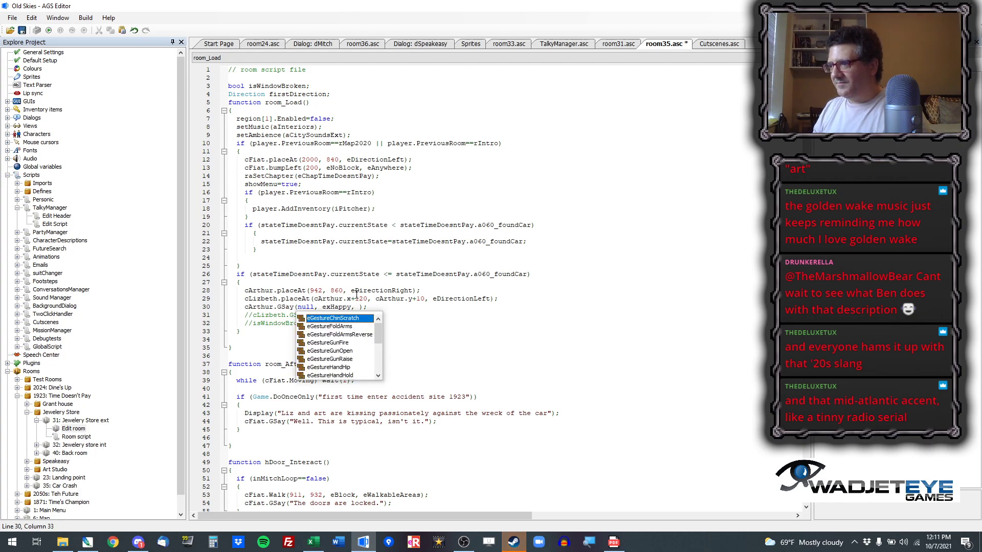
pyautogui.write('enon')
pyautogui.press('BackSpace')
pyautogui.press('BackSpace')
pyautogui.press('BackSpace')
pyautogui.write('gesto')
pyautogui.press('BackSpace')
pyautogui.write('urenone, ')
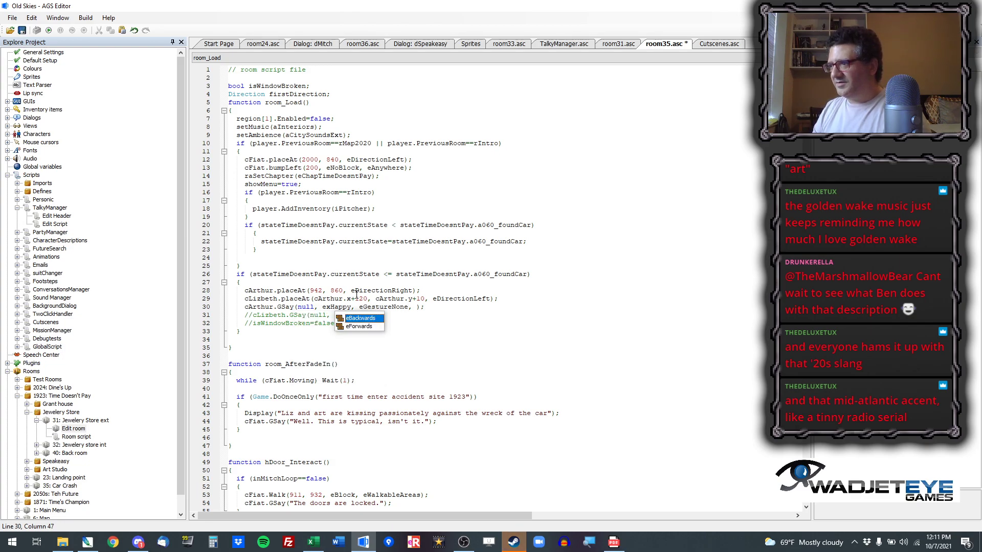
pyautogui.write('eForwards,')
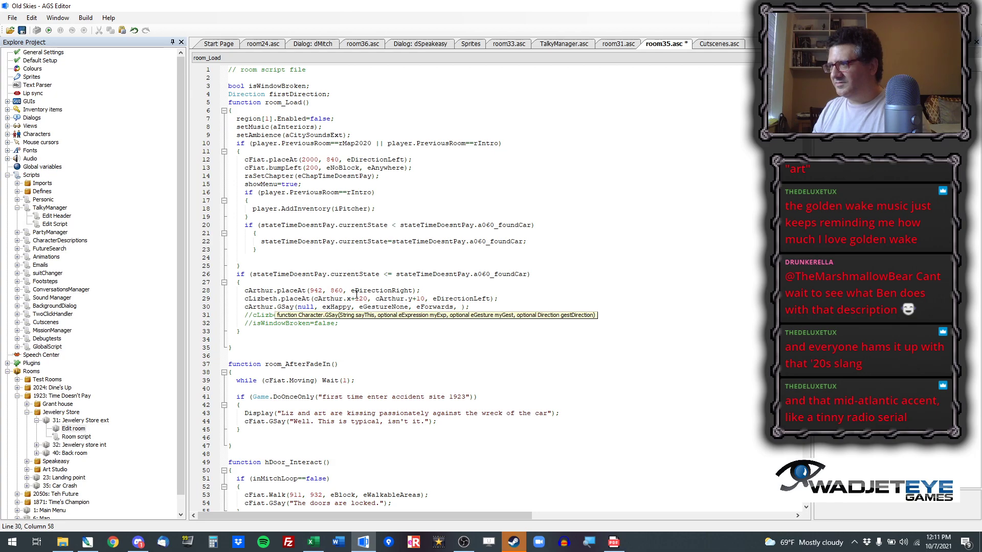
# Step: Remove the added gesture and direction arguments so the call reads cArthur.GSay(null, exHappy)
pyautogui.hotkey('ctrl', 'shift', 'Left')
pyautogui.hotkey('ctrl', 'shift', 'Left')
pyautogui.hotkey('ctrl', 'shift', 'Left')
pyautogui.hotkey('ctrl', 'shift', 'Left')
pyautogui.hotkey('ctrl', 'shift', 'Left')
pyautogui.hotkey('ctrl', 'shift', 'Left')
pyautogui.hotkey('ctrl', 'shift', 'Right')
pyautogui.press('Delete')
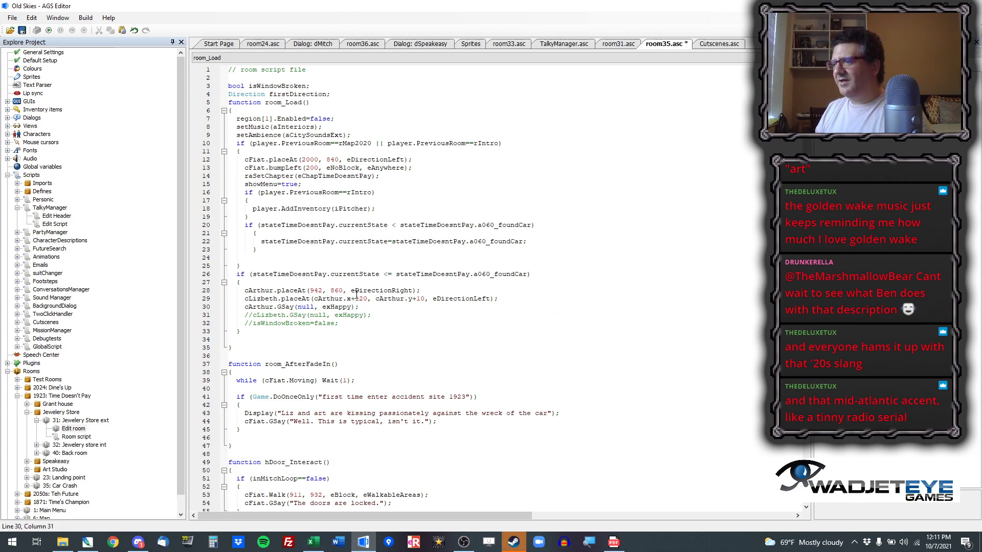
# Step: Uncomment the cLizbeth.GSay line and comment out the cArthur.GSay line in room_Load
pyautogui.press('Down')
pyautogui.press('Home')
pyautogui.press('Delete')
pyautogui.press('Delete')
pyautogui.press('Up')
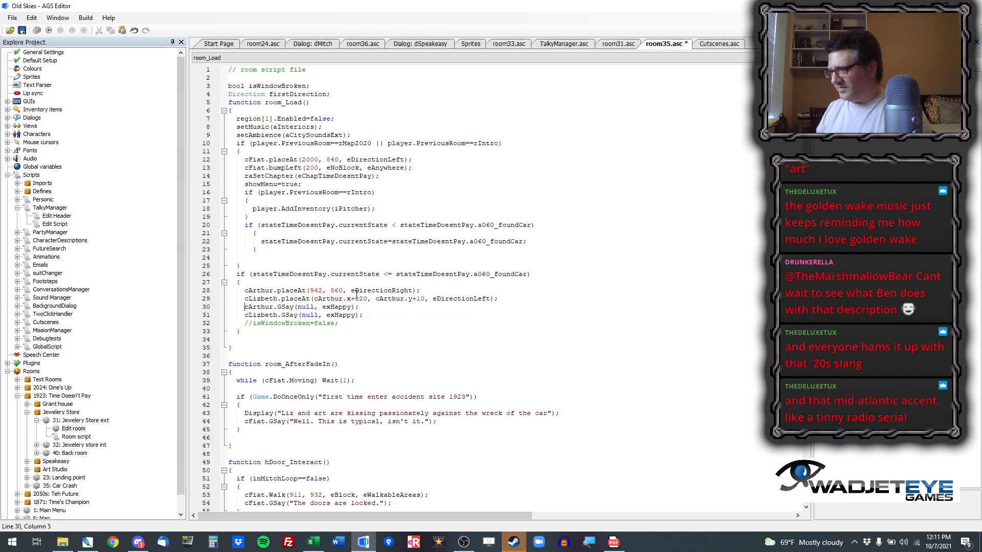
pyautogui.write('//')
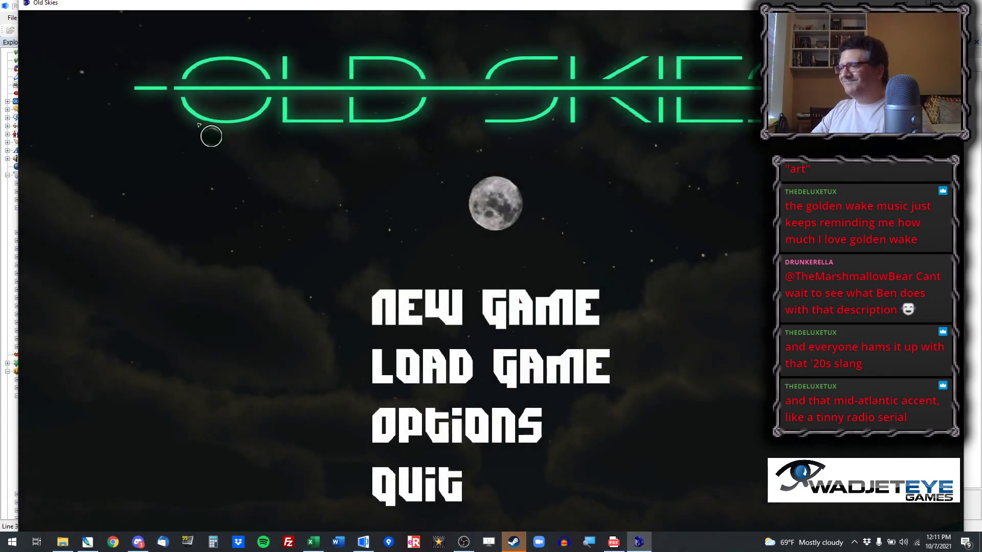
# Step: Abort the test run at the title screen and uncomment the cArthur.GSay line in room_Load
pyautogui.hotkey('alt', 'x')
pyautogui.click(515, 309)
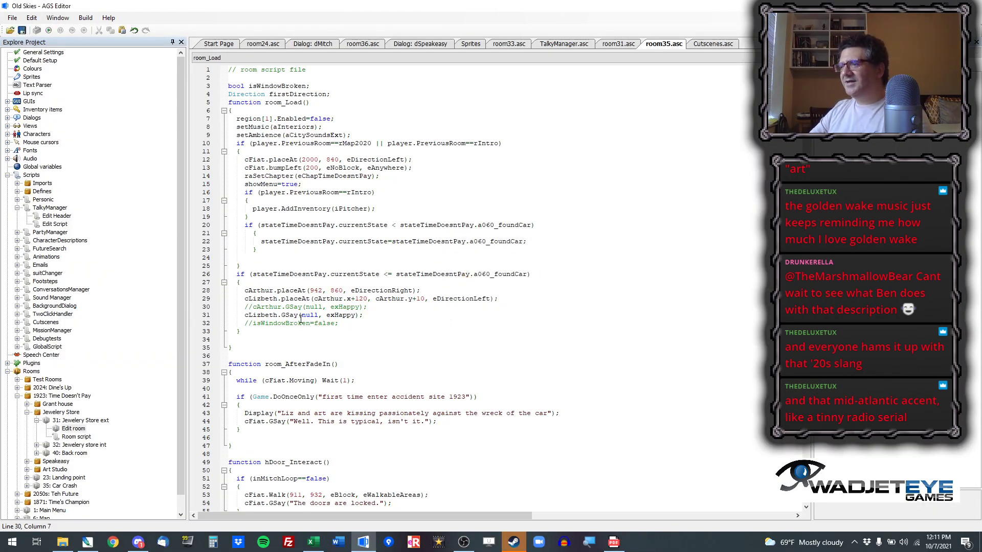
pyautogui.press('BackSpace')
pyautogui.press('BackSpace')
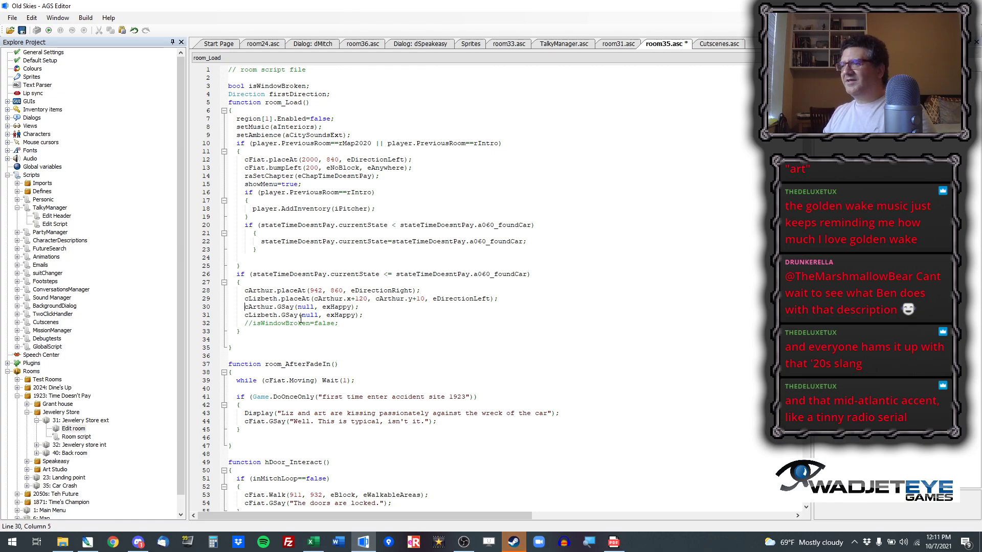
# Step: Move the cArthur and cLizbeth GSay lines from room_Load to the start of the DoOnceOnly block in room_AfterFadeIn
pyautogui.hotkey('shift', 'Down')
pyautogui.hotkey('shift', 'Down')
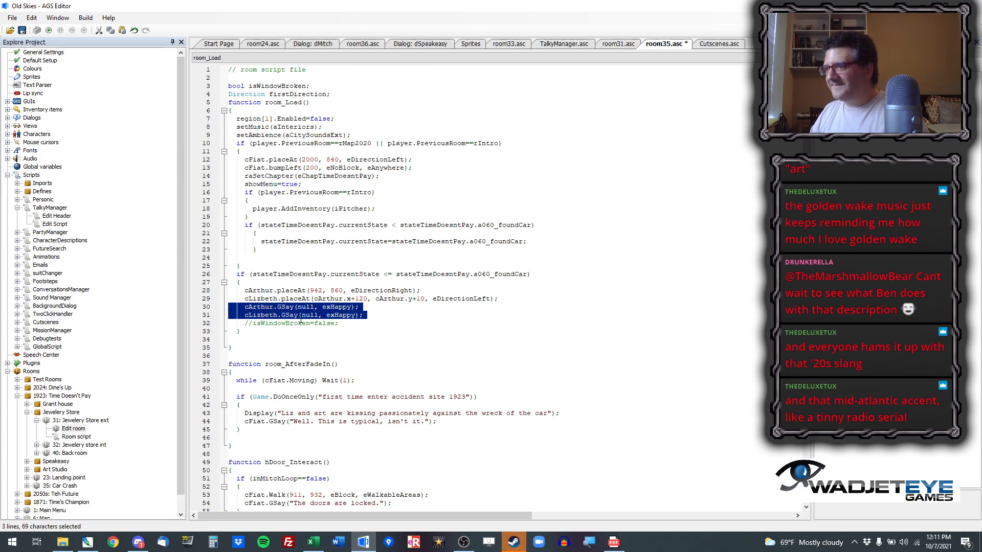
pyautogui.press('Delete')
pyautogui.click(287, 388)
pyautogui.press('Return')
pyautogui.hotkey('ctrl', 'v')
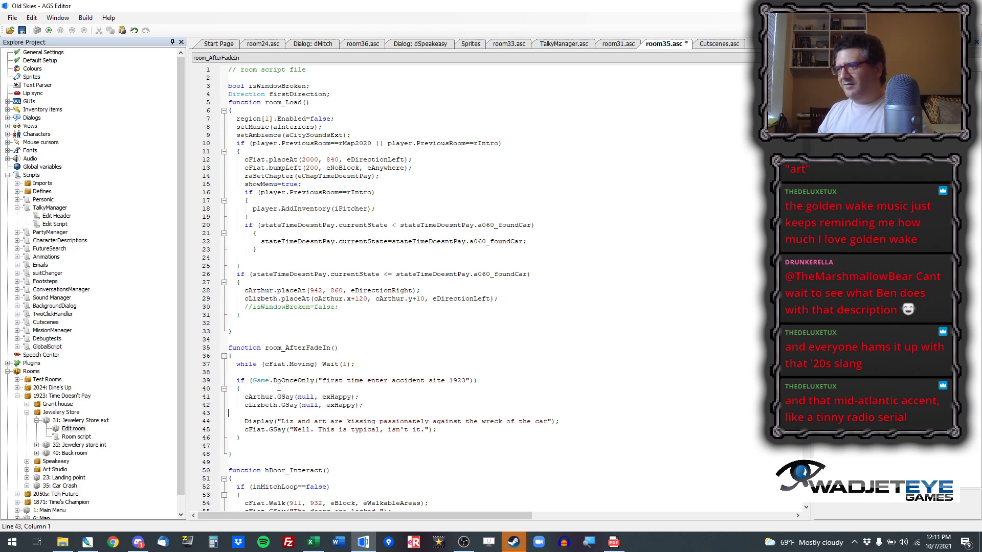
pyautogui.press('Delete')
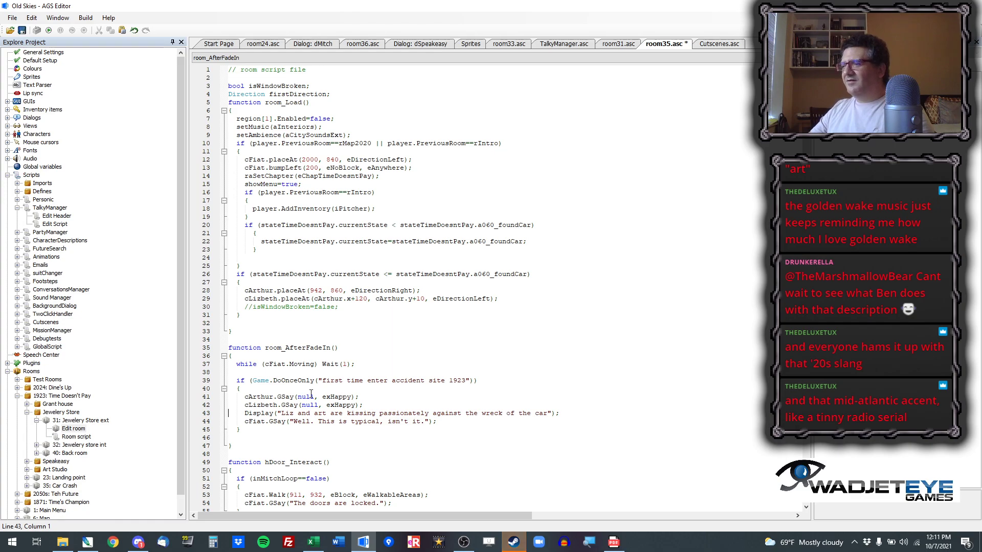
# Step: Comment out the cArthur.GSay and cLizbeth.GSay lines in room_AfterFadeIn
pyautogui.doubleClick(287, 405)
pyautogui.doubleClick(282, 398)
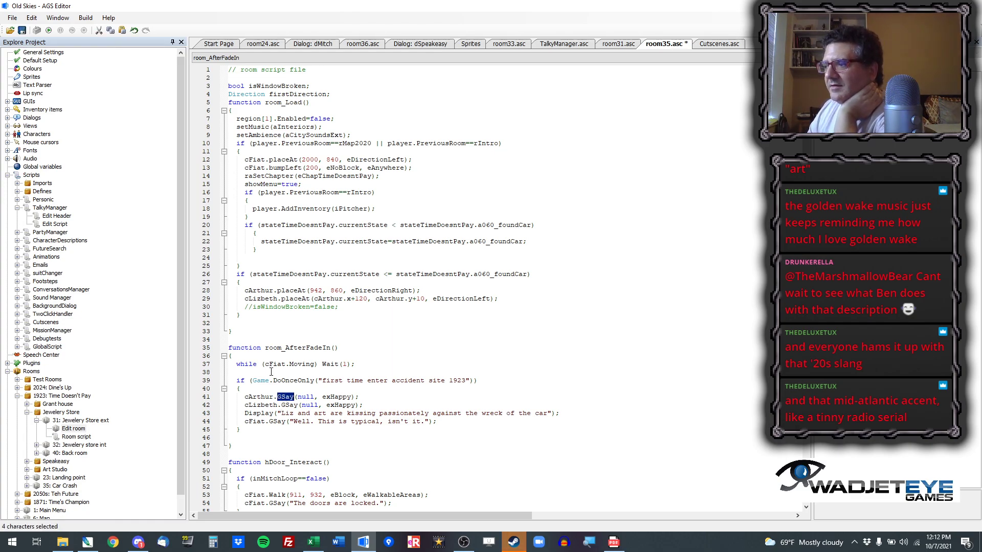
pyautogui.click(271, 372)
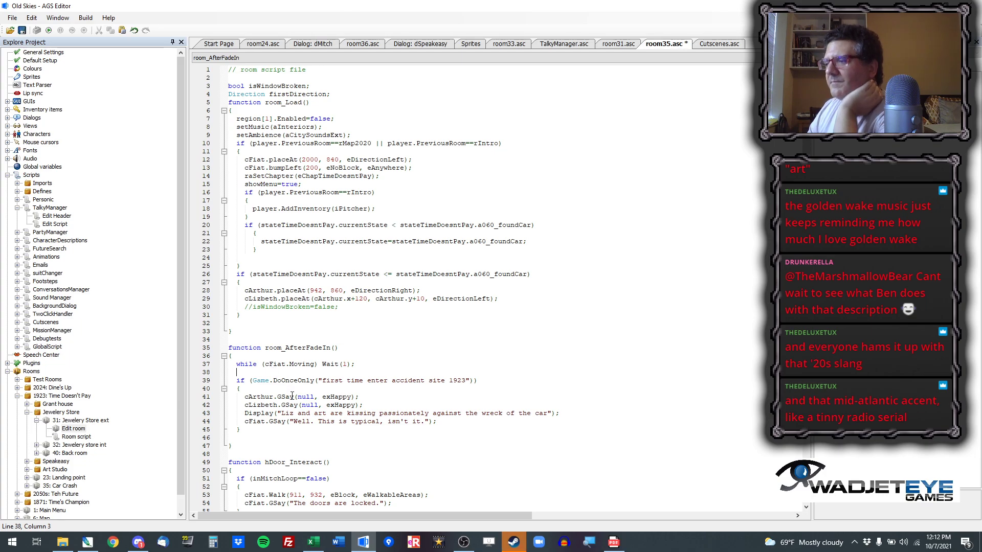
pyautogui.moveTo(292, 397)
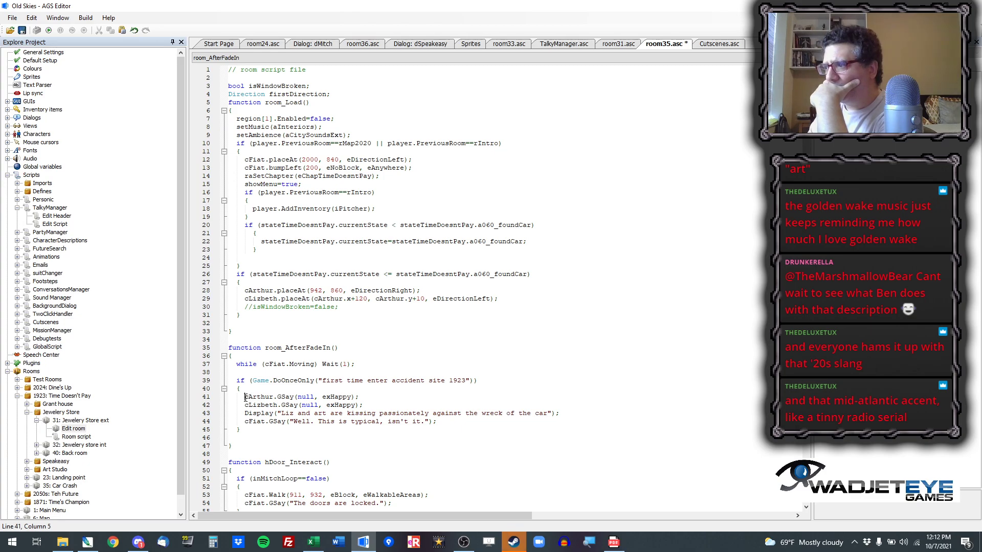
pyautogui.write('//')
pyautogui.press('Down')
pyautogui.press('Home')
pyautogui.write('//')
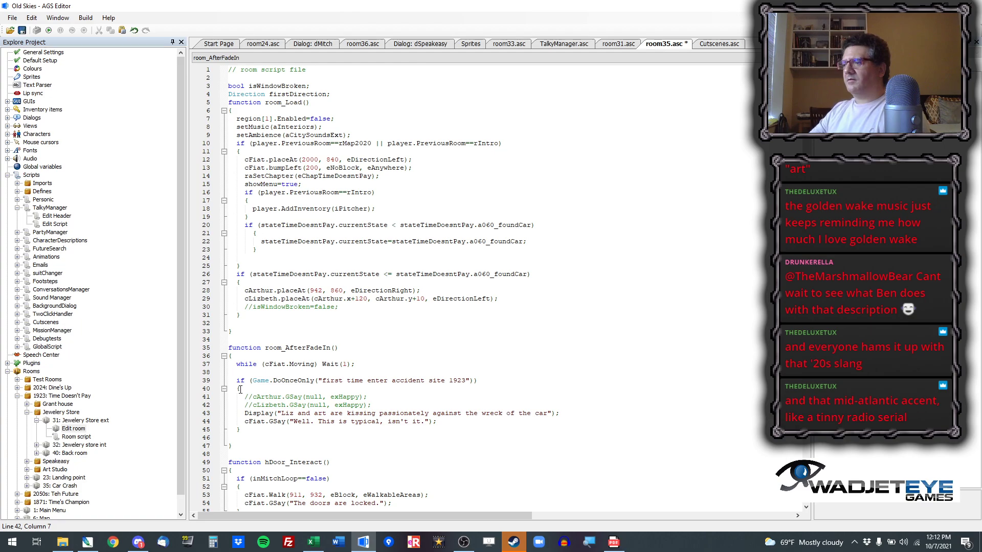
# Step: Test-run the game in Room 35 with both GSay lines disabled and dismiss the opening message
pyautogui.click(49, 31)
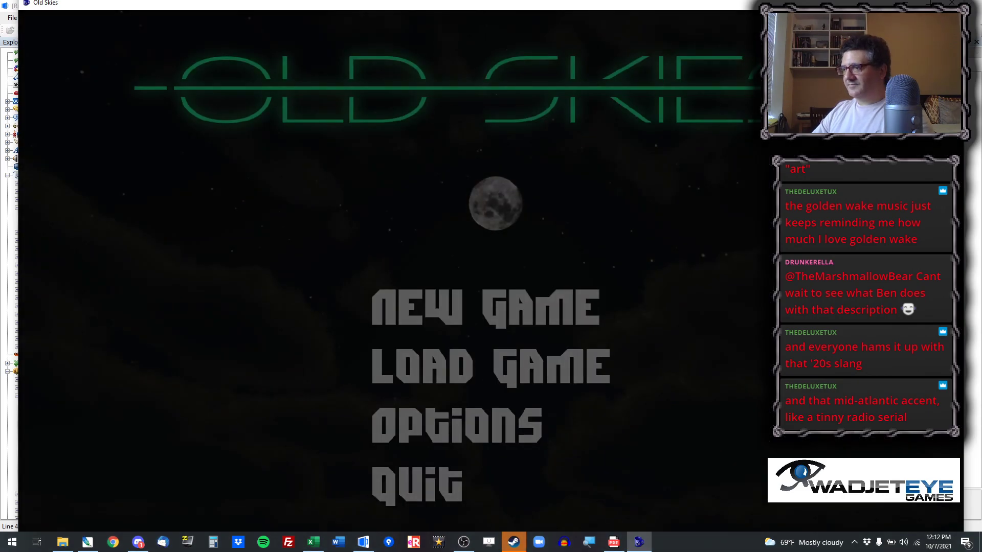
pyautogui.hotkey('ctrl', 'x')
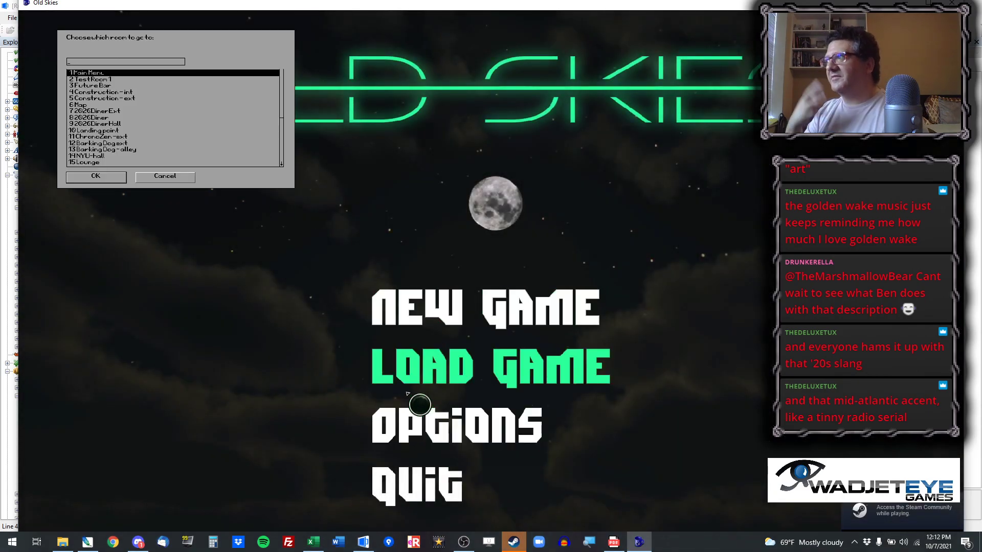
pyautogui.write('12')
pyautogui.press('Return')
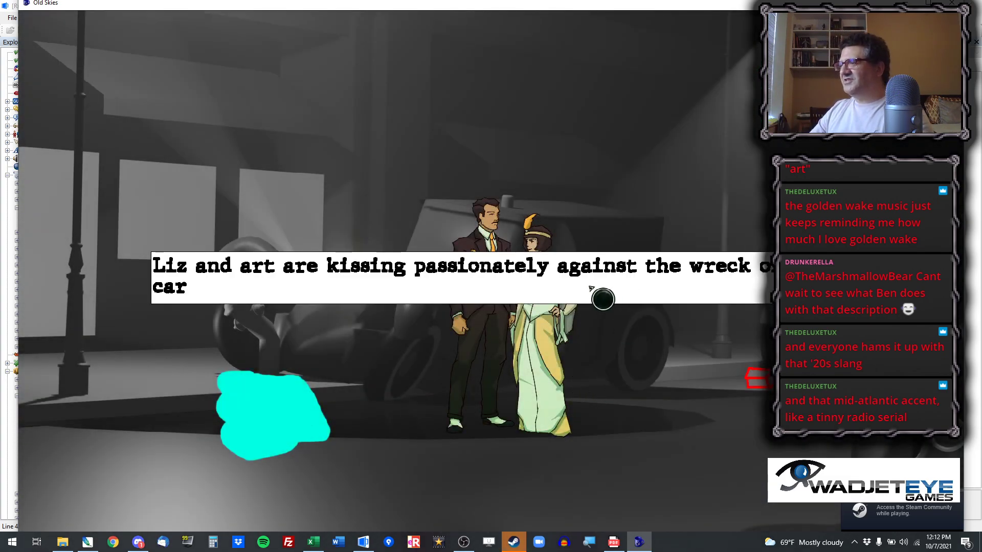
pyautogui.click(684, 466)
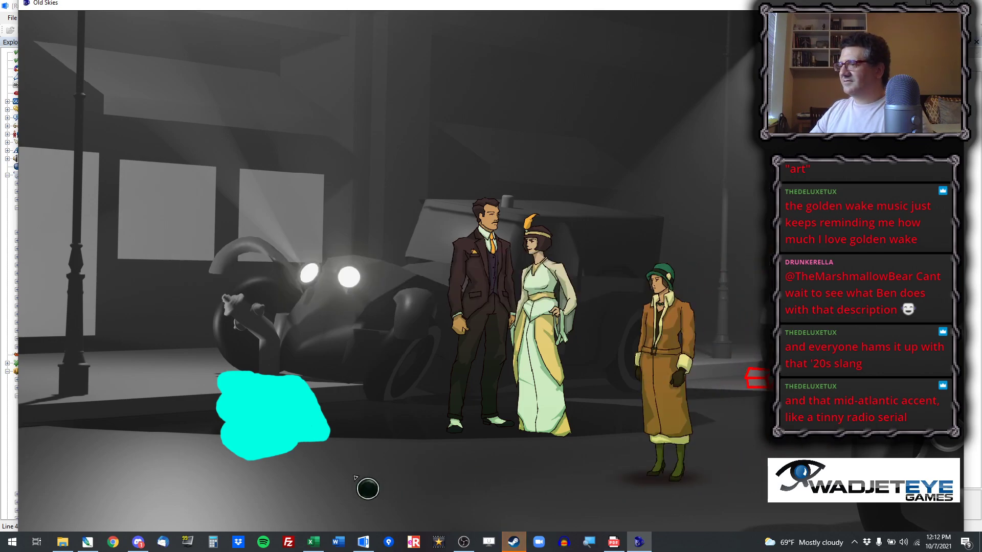
# Step: Walk the player back and forth in front of Art and Lizbeth, and interact with the BLANK! hotspot at the headlights
pyautogui.click(428, 500)
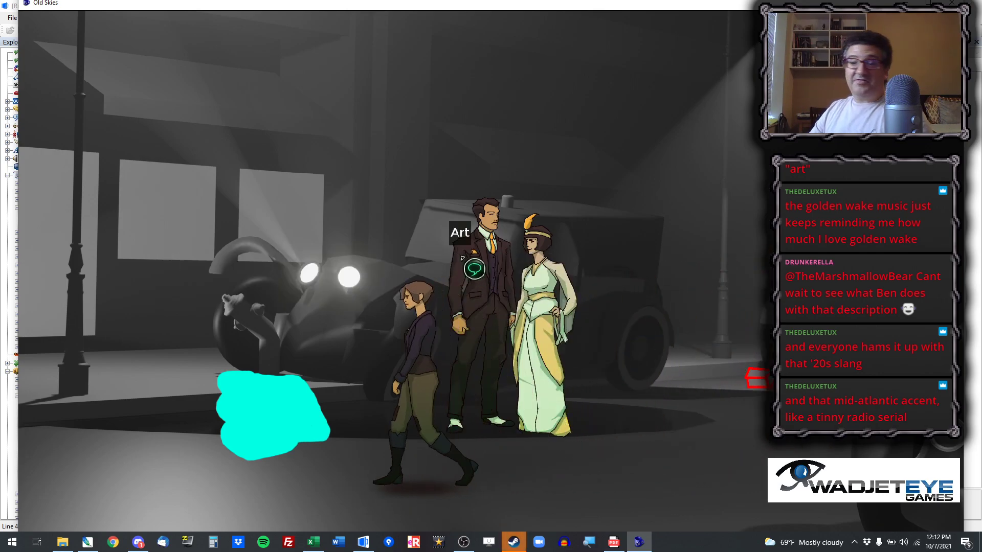
pyautogui.click(720, 467)
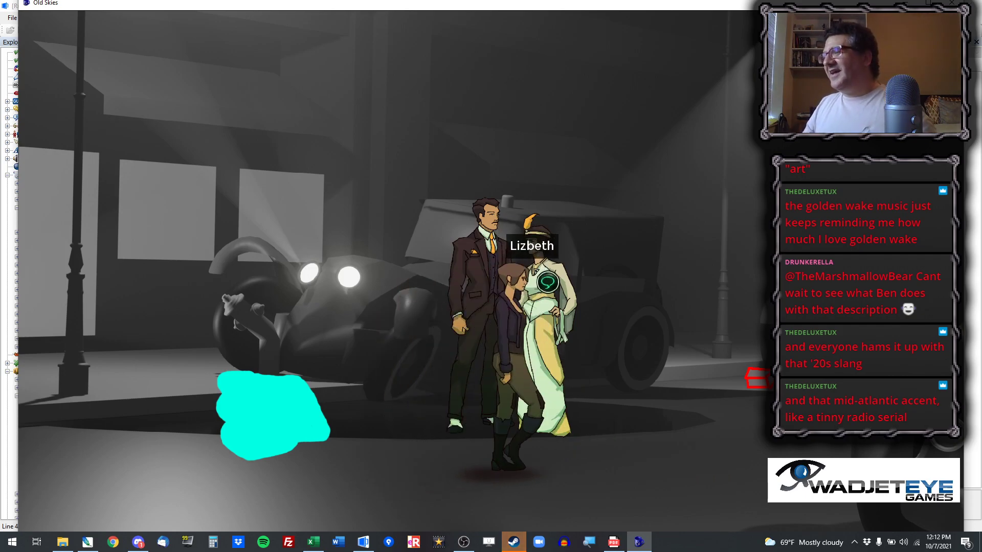
pyautogui.click(451, 498)
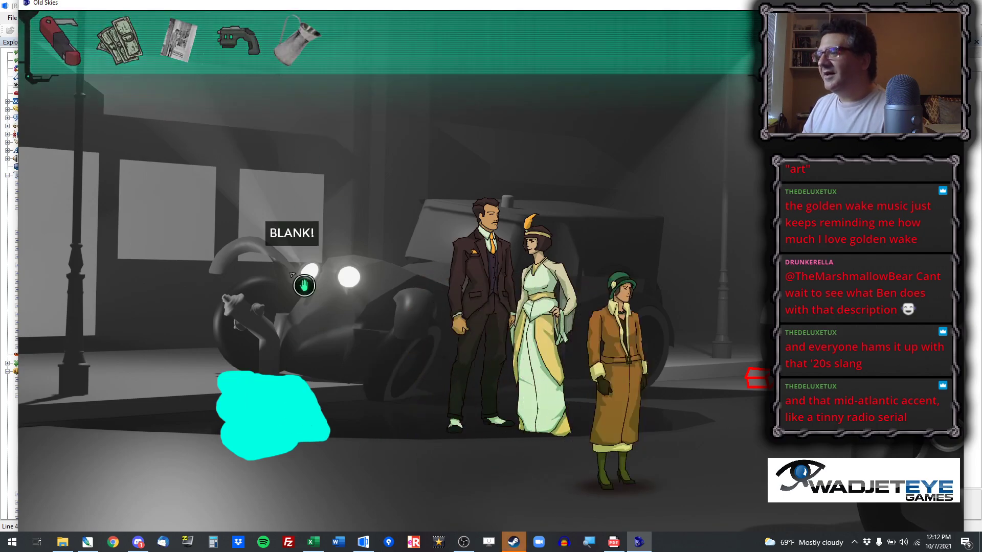
pyautogui.click(296, 260)
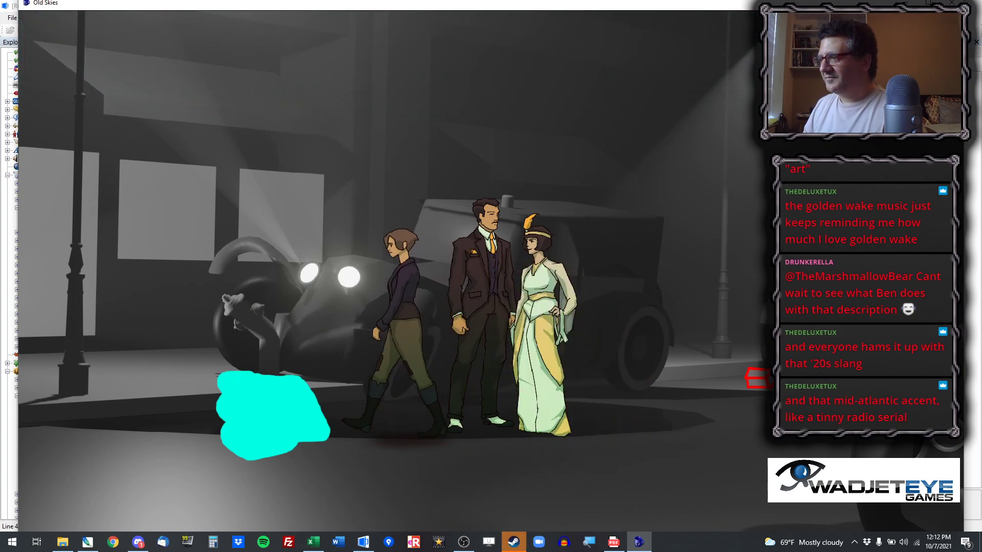
# Step: Interact with the cyan puddle and try the pitcher from the inventory around the wrecked car
pyautogui.click(302, 417)
pyautogui.moveTo(403, 33)
pyautogui.click(297, 40)
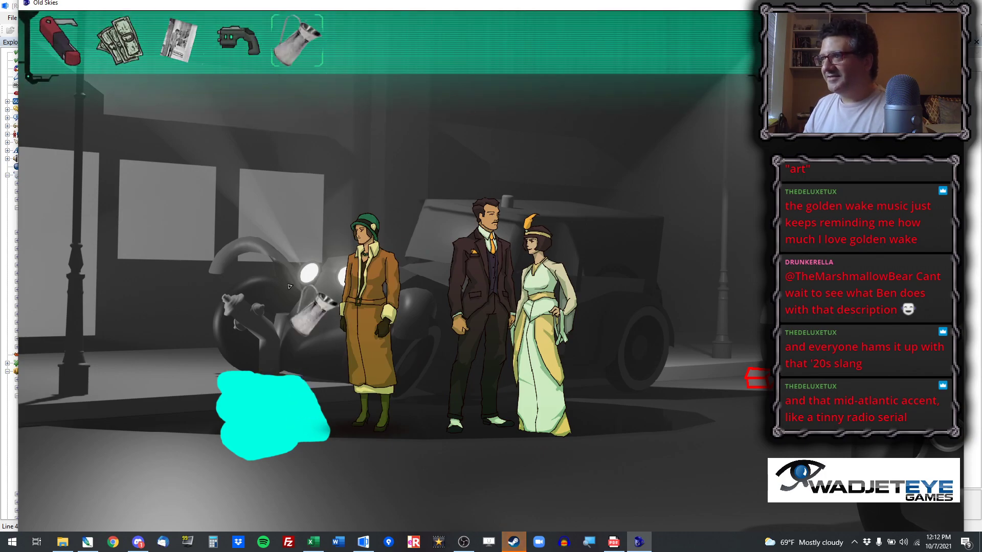
pyautogui.click(301, 231)
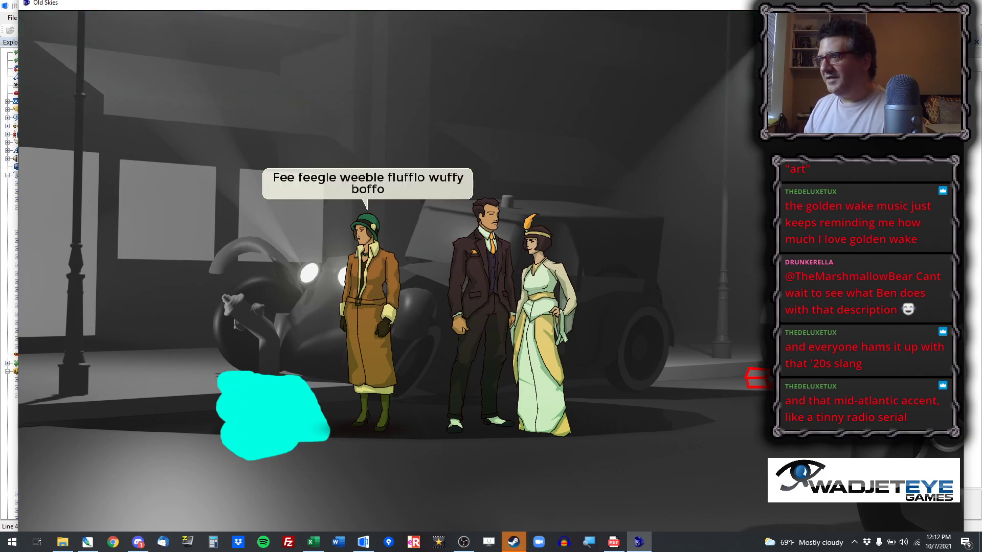
pyautogui.moveTo(311, 64)
pyautogui.click(298, 42)
pyautogui.click(422, 358)
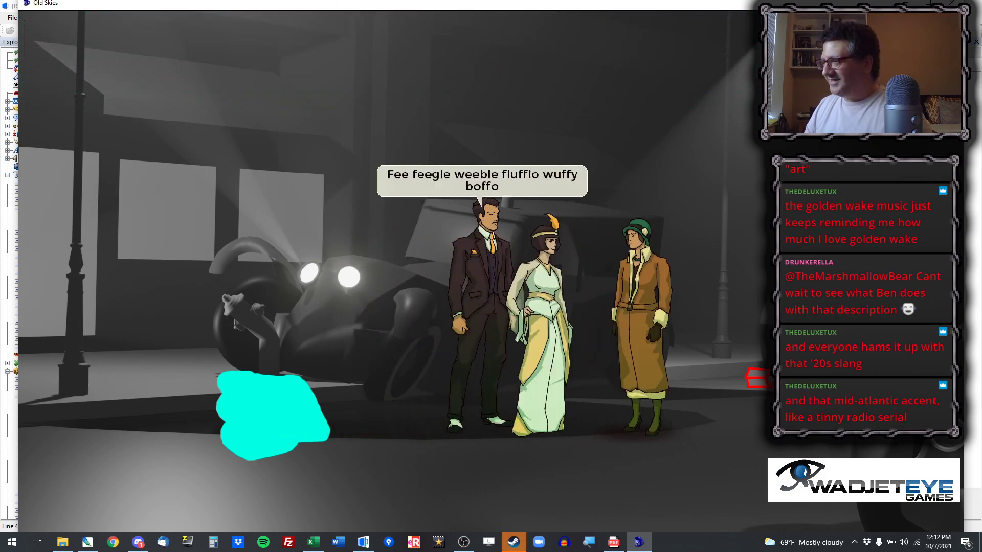
# Step: Quit the test run and return to the Room 35 script
pyautogui.hotkey('alt', 'x')
pyautogui.click(539, 331)
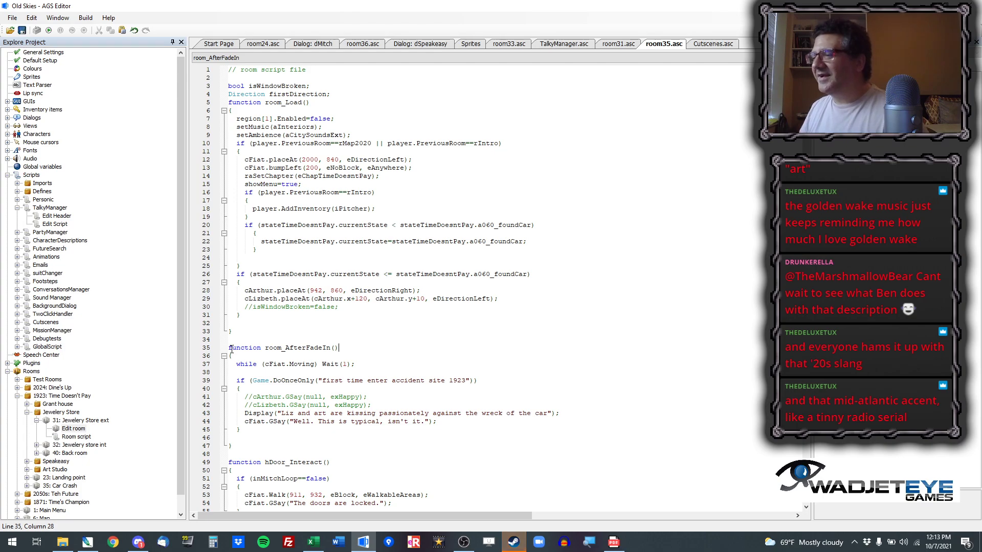
# Step: Uncomment the cArthur.GSay and cLizbeth.GSay lines in room_AfterFadeIn and check the Lizbeth call's arguments
pyautogui.click(246, 397)
pyautogui.press('Delete')
pyautogui.press('Delete')
pyautogui.press('Down')
pyautogui.press('Delete')
pyautogui.press('Delete')
pyautogui.hotkey('ctrl', 'Right')
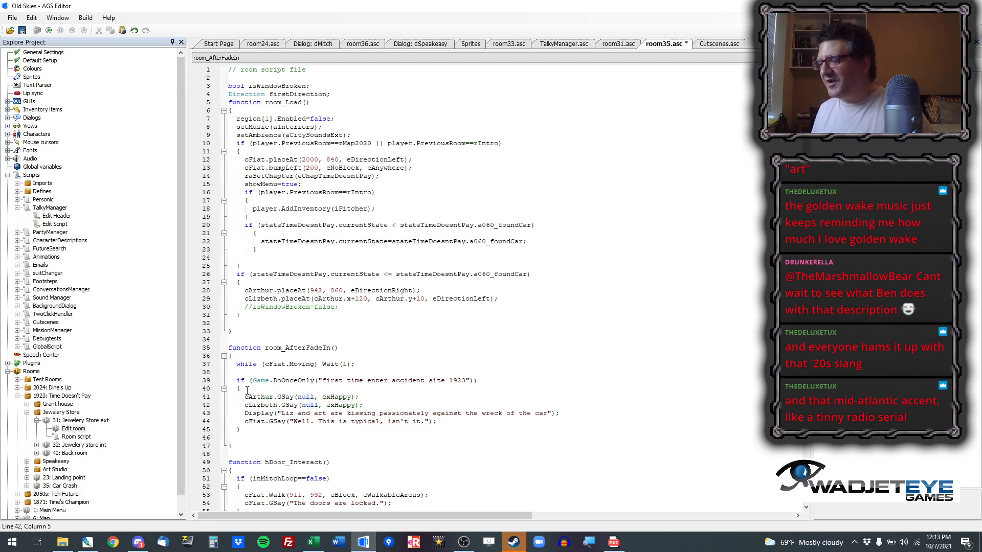
pyautogui.hotkey('ctrl', 'shift', 'Right')
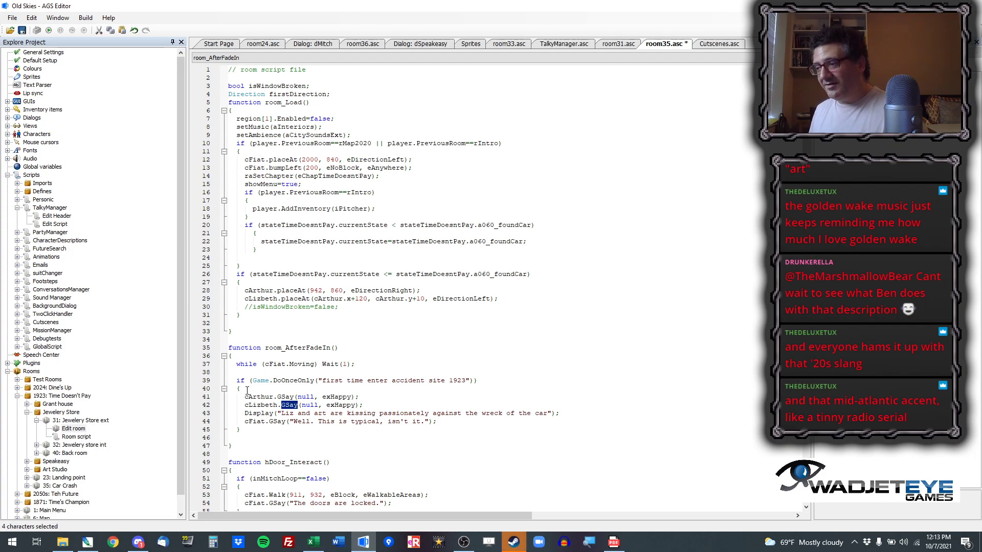
pyautogui.press('Right')
pyautogui.hotkey('ctrl', 'shift', 'Right')
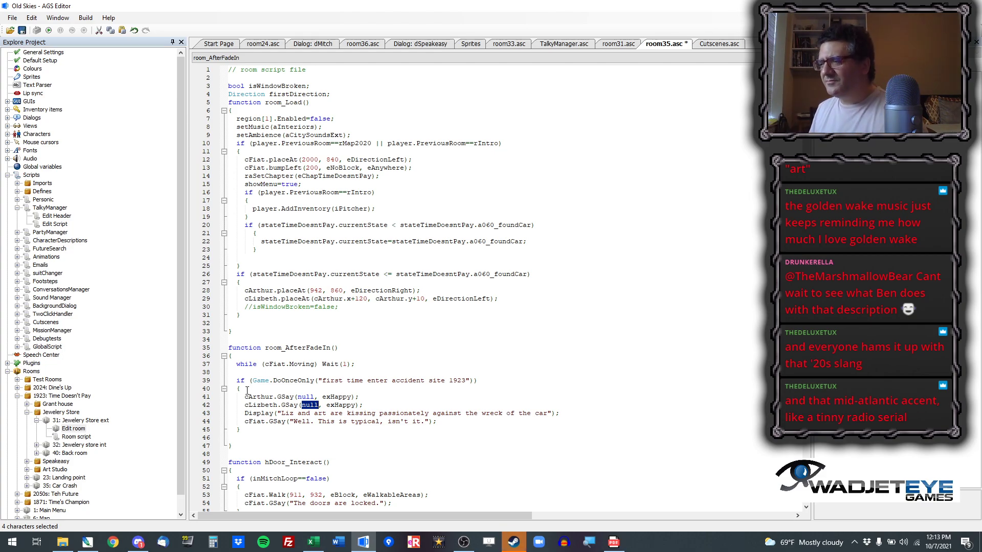
pyautogui.press('Left')
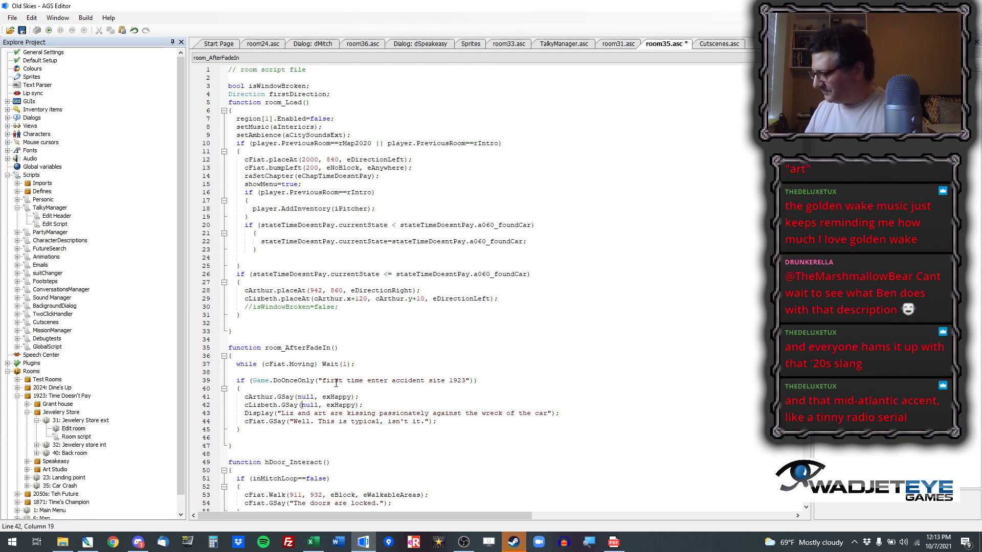
# Step: Comment out both GSay lines for Arthur and Lizbeth in room_AfterFadeIn again
pyautogui.write('//')
pyautogui.press('Up')
pyautogui.press('Home')
pyautogui.write('//')
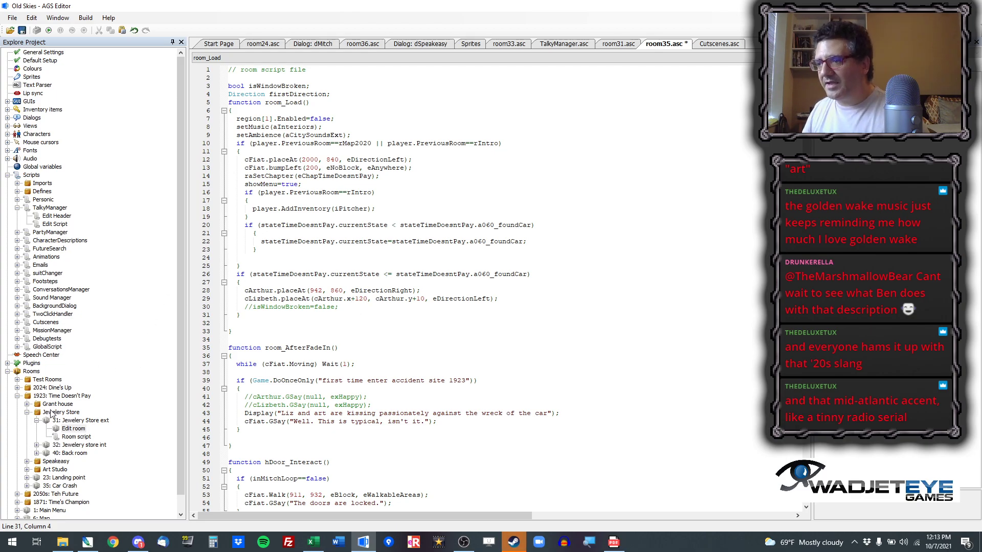
# Step: Open room 32, Jewelery store int, from the 1923 Jewelery Store folder in the room editor
pyautogui.click(28, 414)
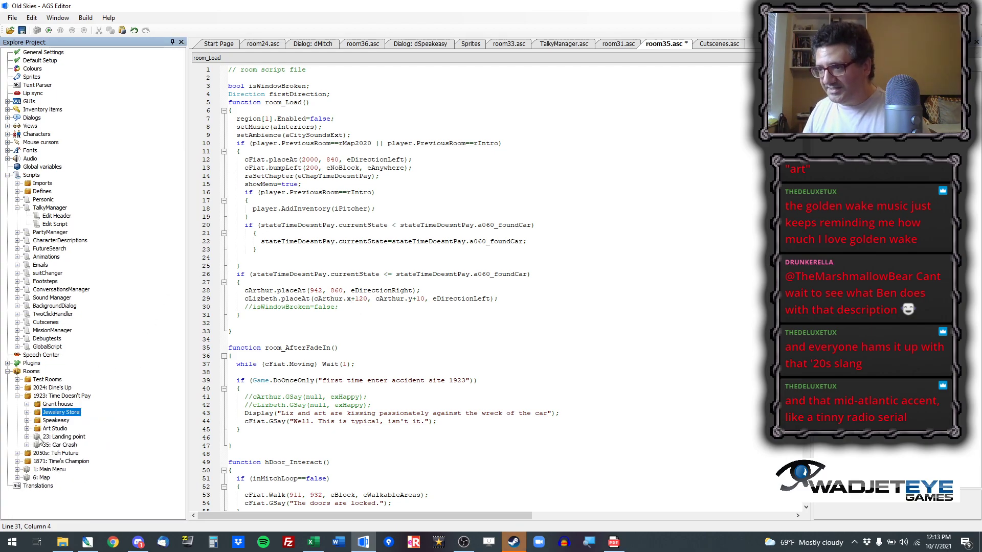
pyautogui.click(27, 413)
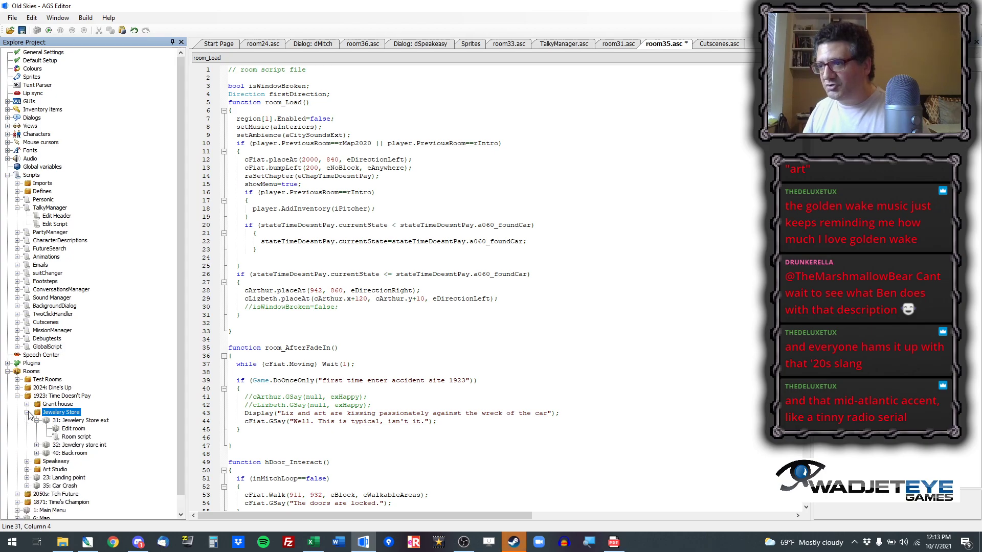
pyautogui.doubleClick(79, 445)
pyautogui.doubleClick(87, 453)
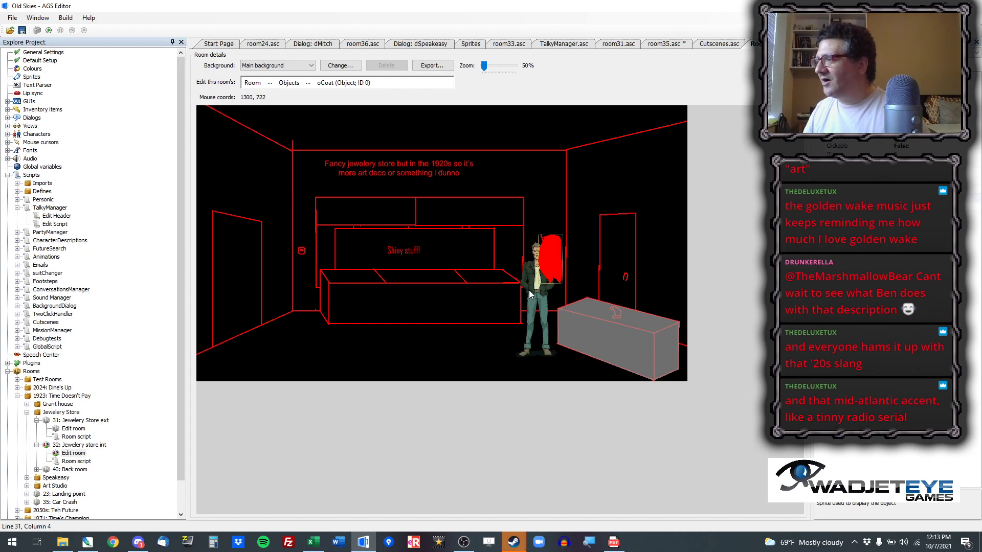
# Step: Switch the room to character editing and move cDanny from beside the red coat to the grey counter
pyautogui.click(270, 82)
pyautogui.click(306, 115)
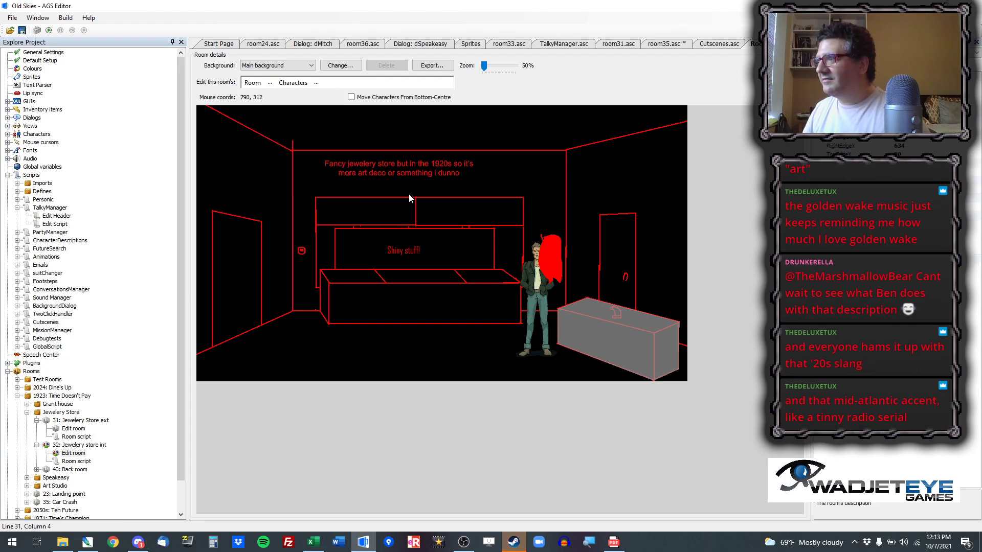
pyautogui.moveTo(530, 292); pyautogui.dragTo(581, 308)
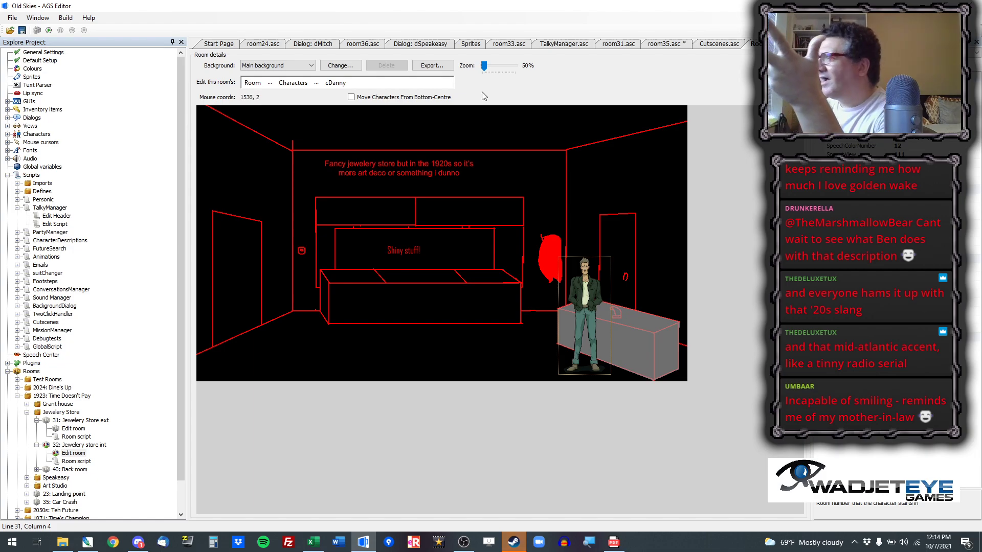
# Step: Expand the project's character views down to the chapter folders
pyautogui.click(8, 126)
pyautogui.click(17, 134)
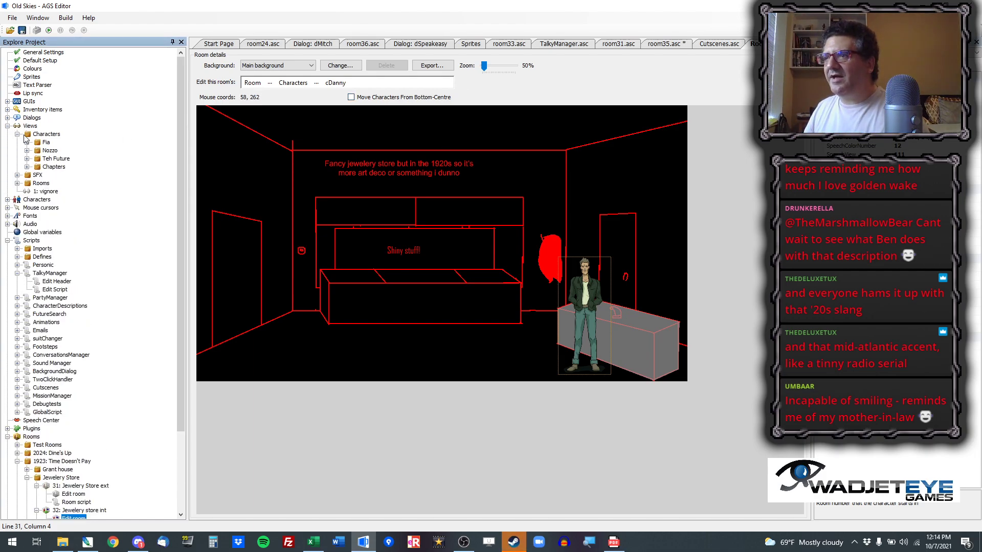
pyautogui.click(27, 167)
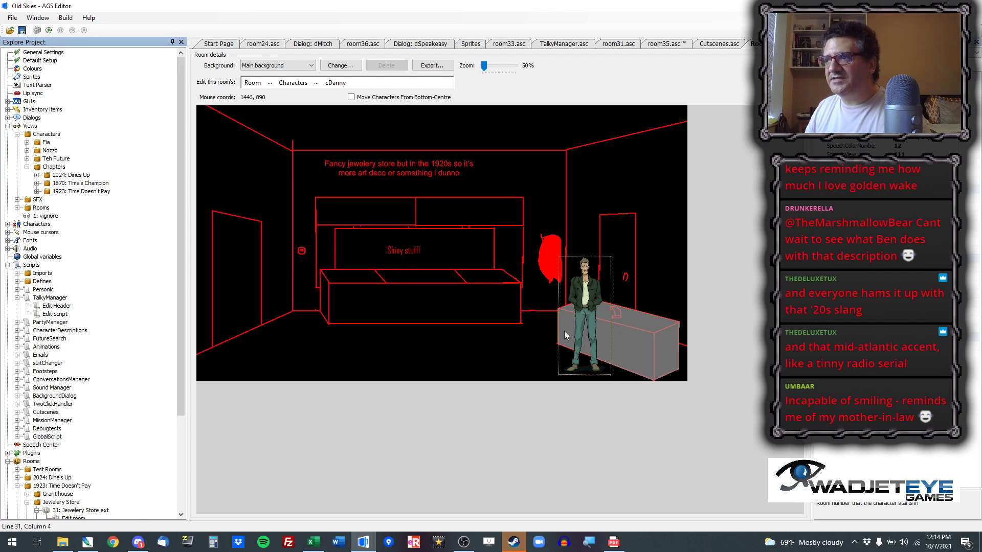
# Step: Open the vDannyJacket and vDannyNoJacket views from the 1923 chapter's Danny folder to check their animation frames
pyautogui.click(37, 192)
pyautogui.click(47, 207)
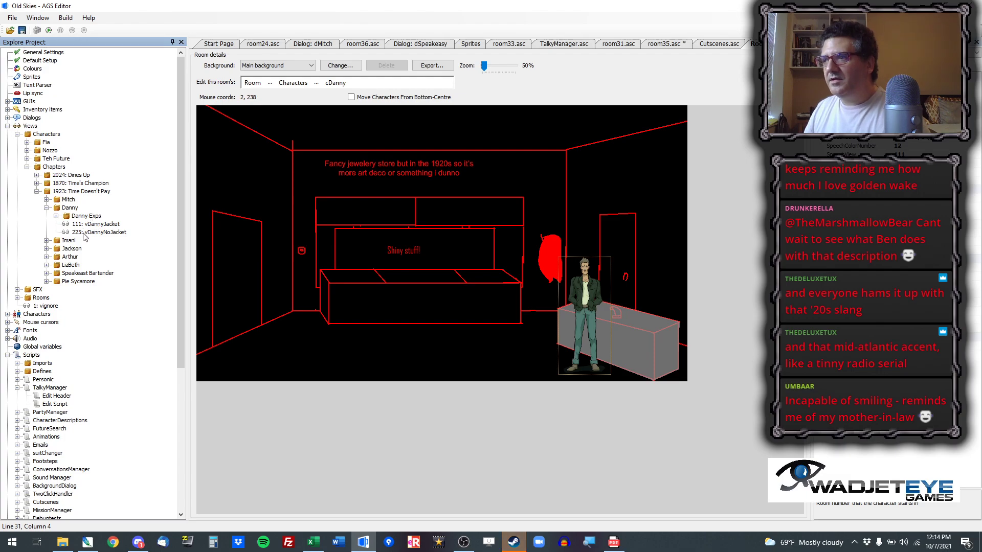
pyautogui.click(88, 226)
pyautogui.doubleClick(88, 228)
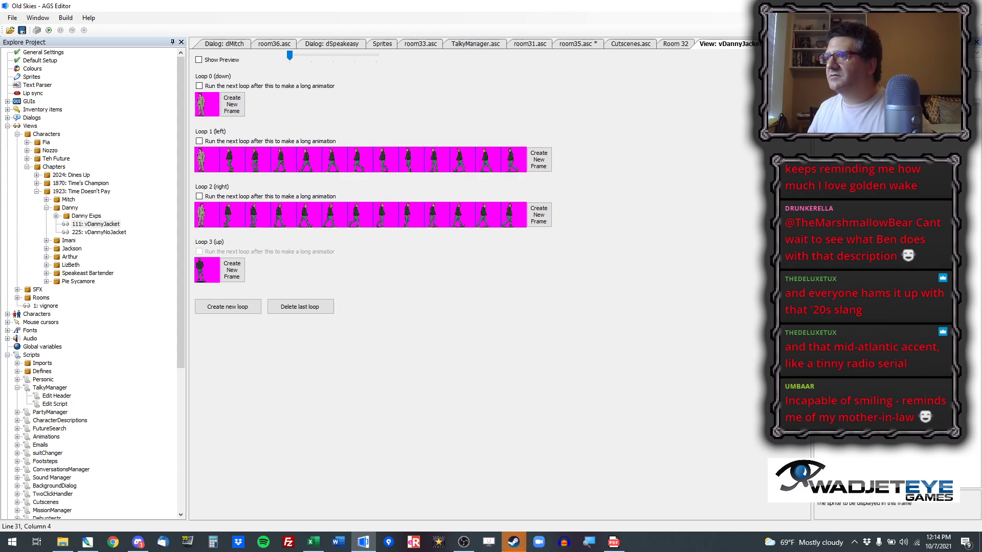
pyautogui.click(124, 231)
pyautogui.doubleClick(121, 232)
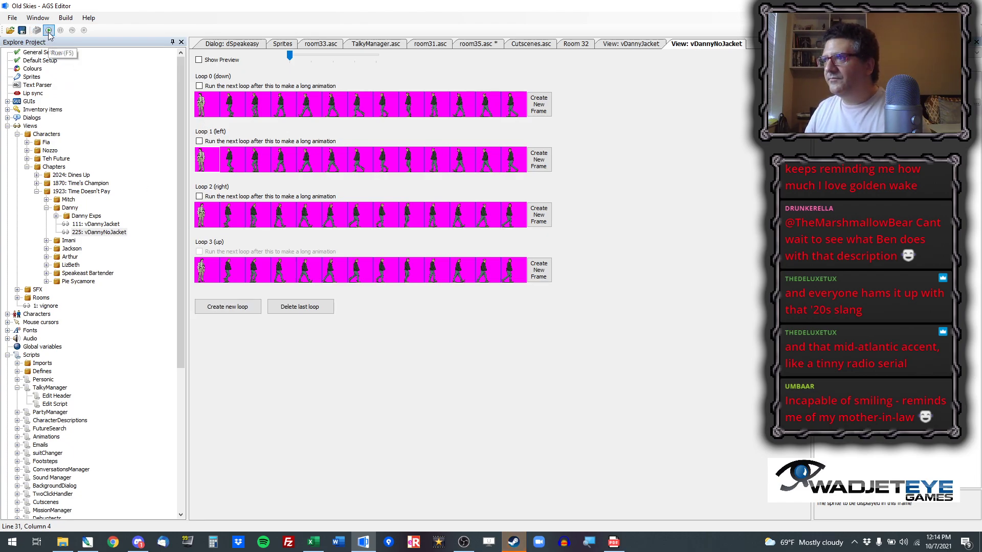
# Step: Return to Room 32 and move the cDanny character to about X 1476, Y 1040
pyautogui.click(576, 44)
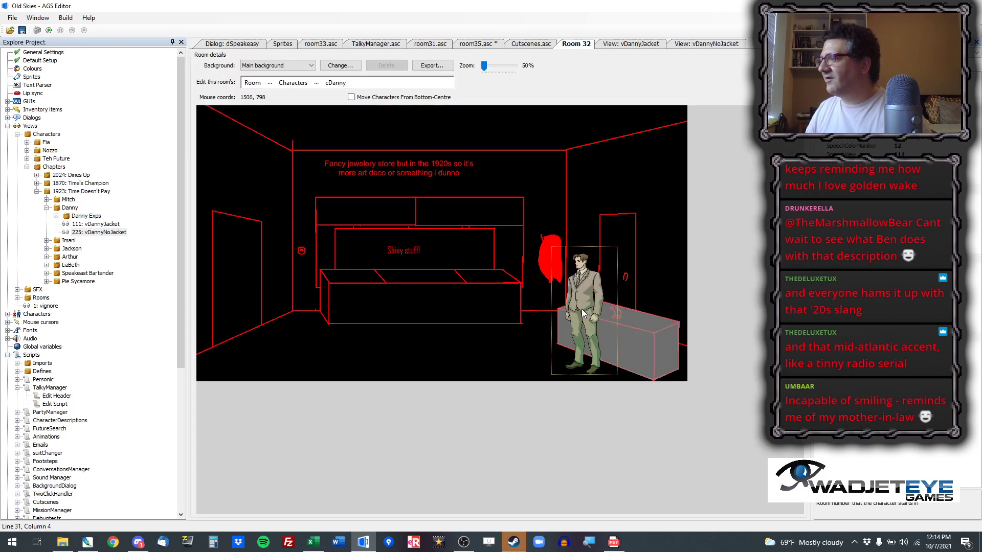
pyautogui.moveTo(569, 299); pyautogui.dragTo(560, 298)
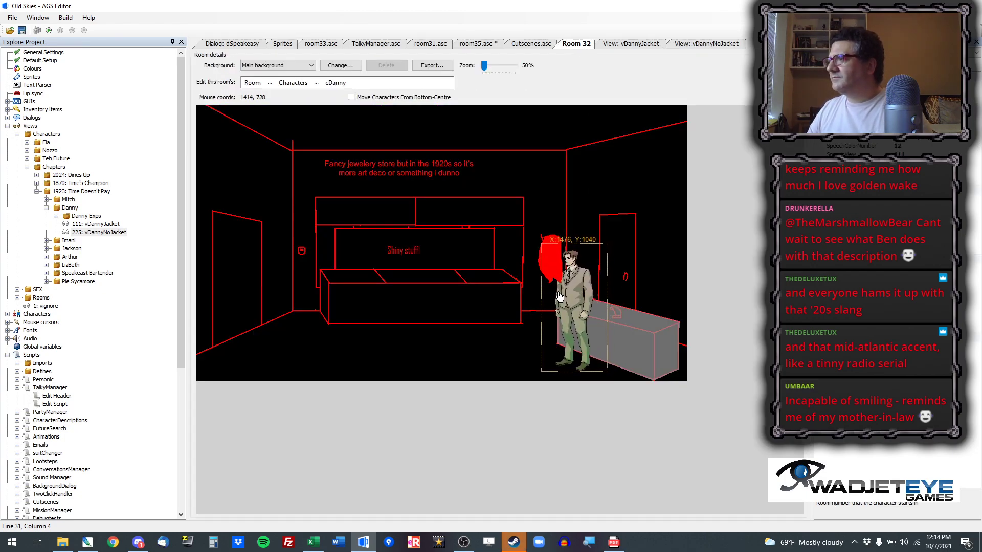
# Step: Replace Room 32's main background with the image from the 24 Jewelry Store Interior folder
pyautogui.click(348, 66)
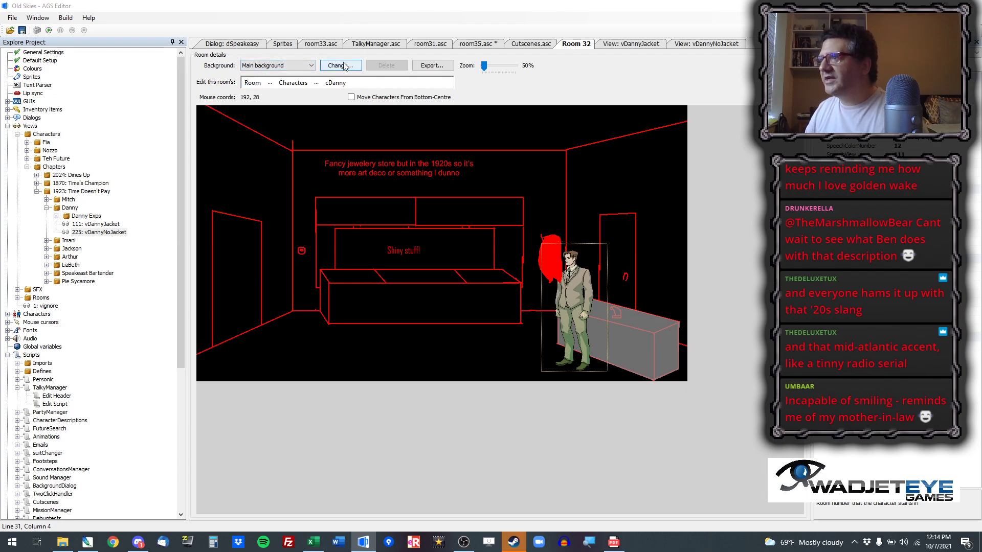
pyautogui.click(331, 40)
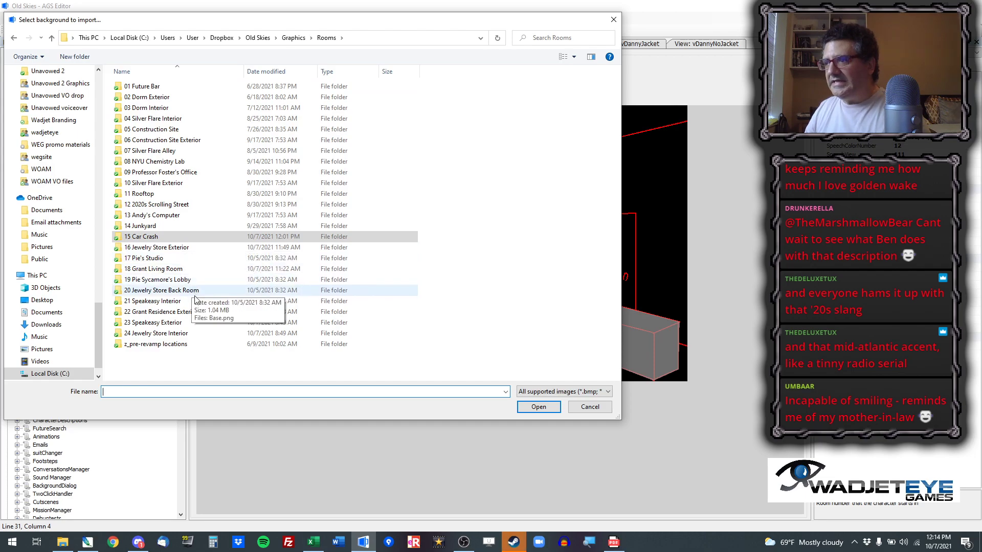
pyautogui.doubleClick(190, 333)
pyautogui.click(139, 111)
pyautogui.doubleClick(139, 111)
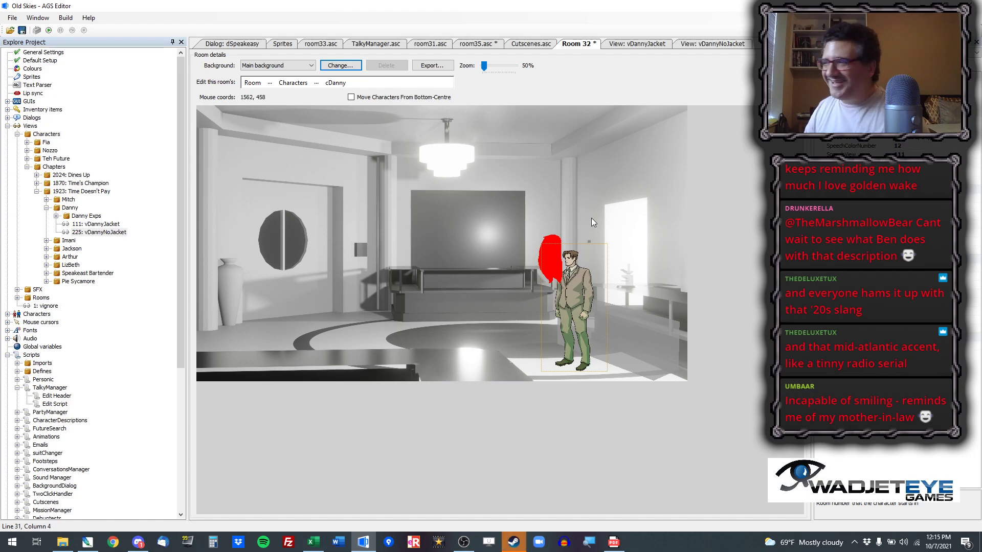
# Step: Examine the new jewelry store background up close, including how Danny fits beside the counters and doorway
pyautogui.scroll(1, 486, 280)
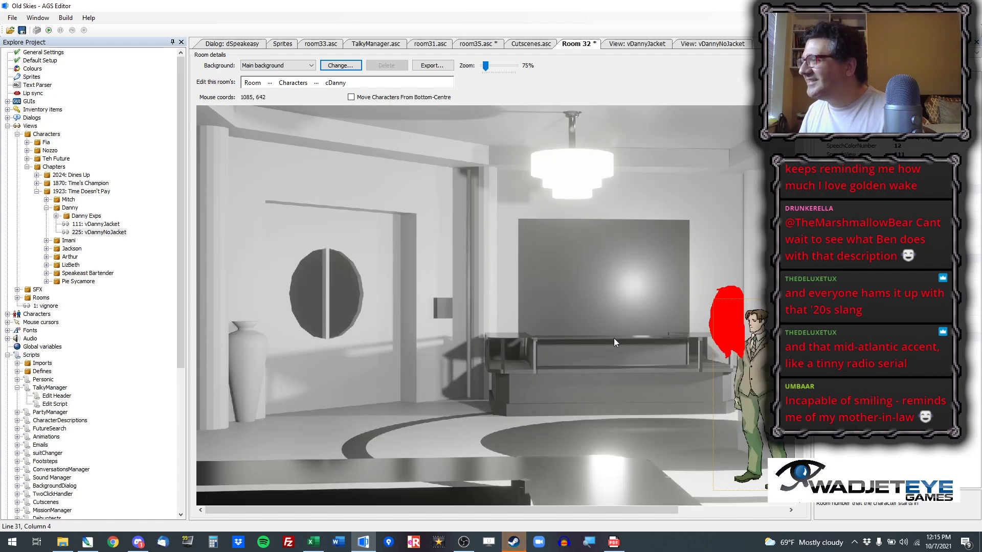
pyautogui.scroll(-1, 621, 340)
pyautogui.scroll(1, 620, 343)
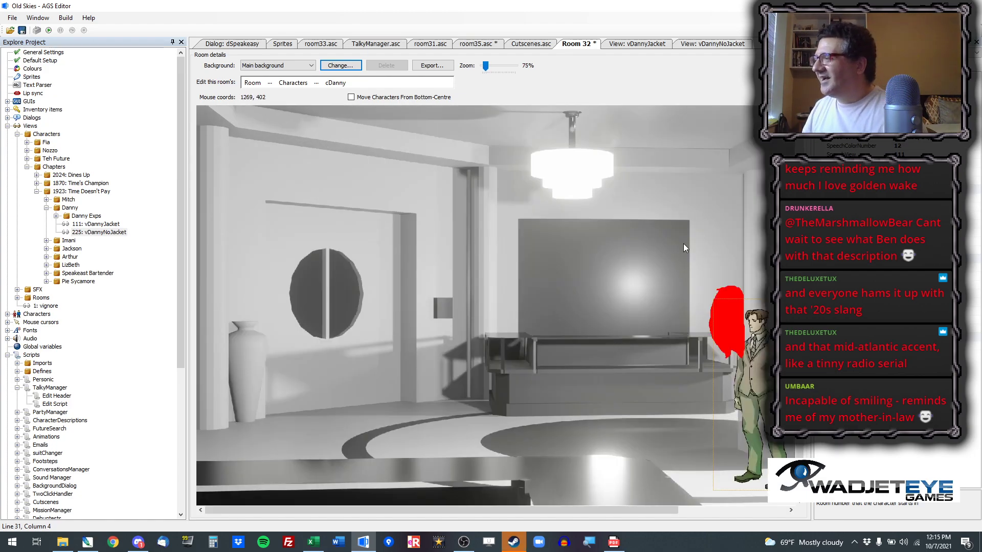
pyautogui.moveTo(491, 508); pyautogui.dragTo(581, 508)
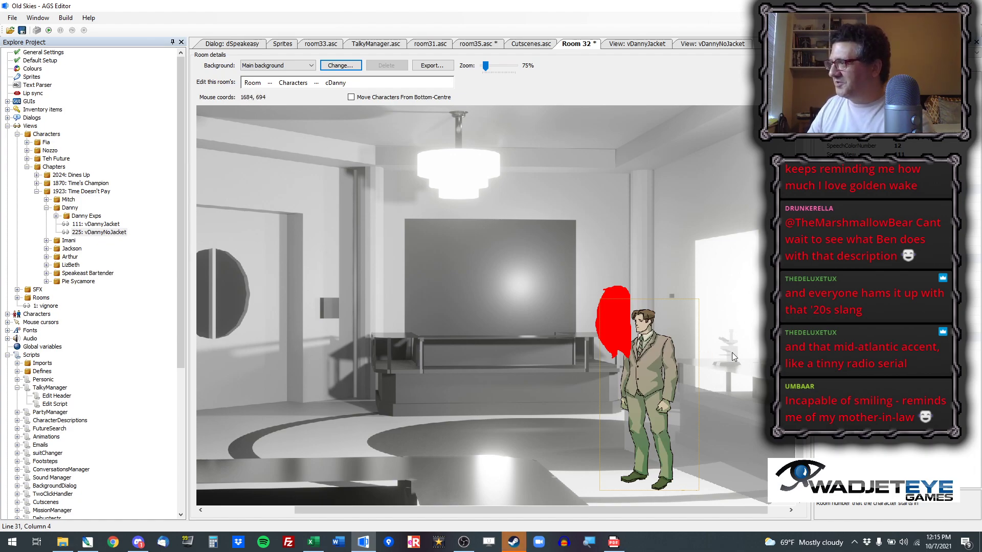
pyautogui.moveTo(551, 511); pyautogui.dragTo(569, 511)
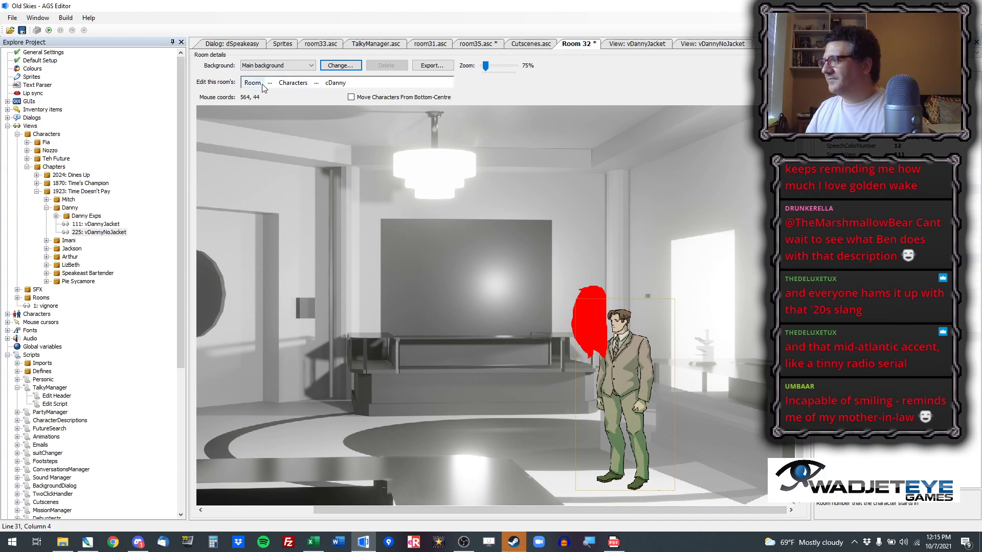
pyautogui.scroll(2, 711, 363)
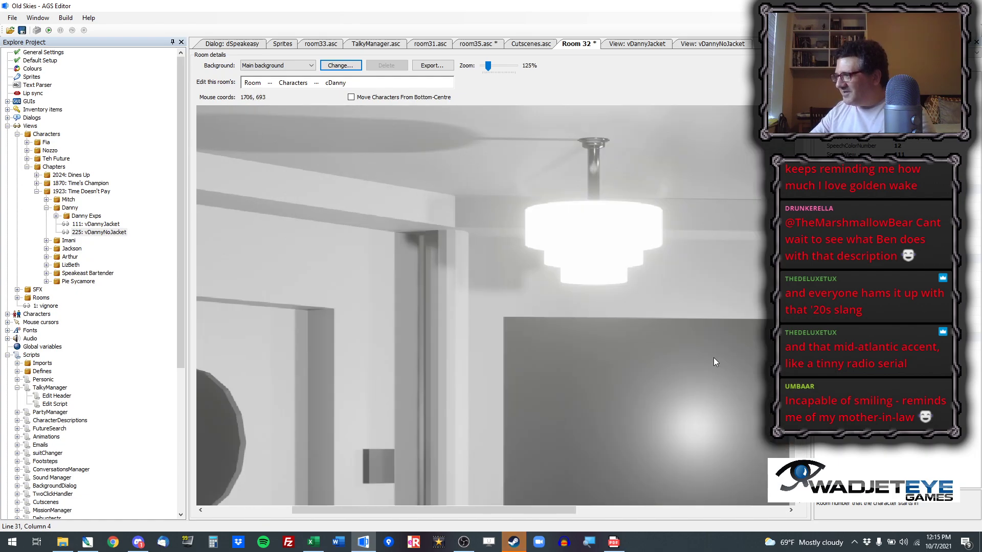
pyautogui.moveTo(468, 509); pyautogui.dragTo(734, 529)
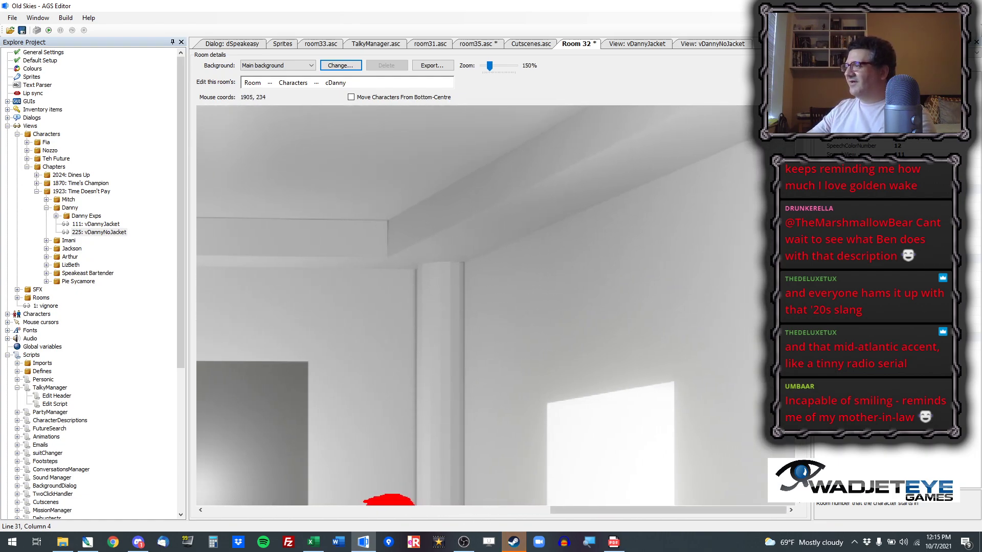
pyautogui.moveTo(799, 262); pyautogui.dragTo(799, 415)
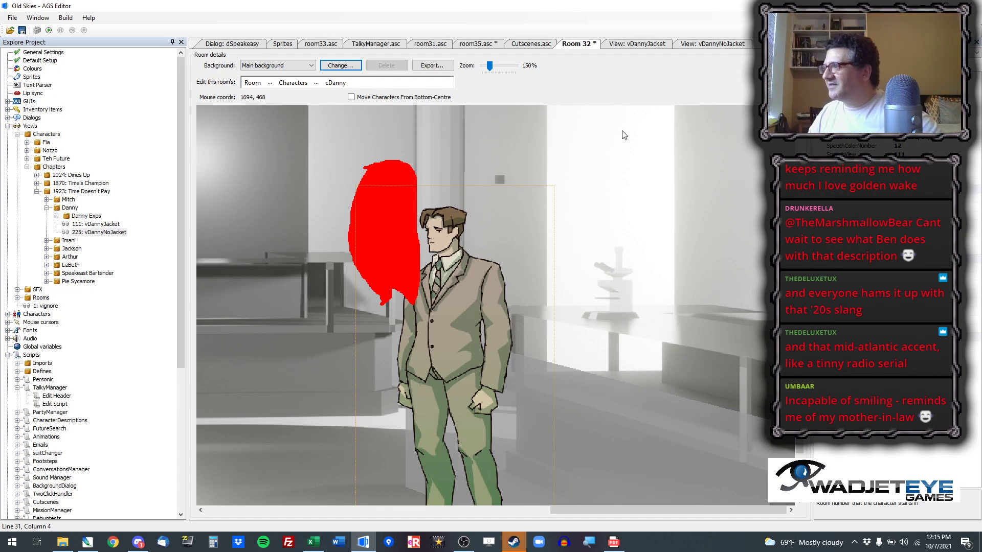
pyautogui.scroll(-3, 409, 153)
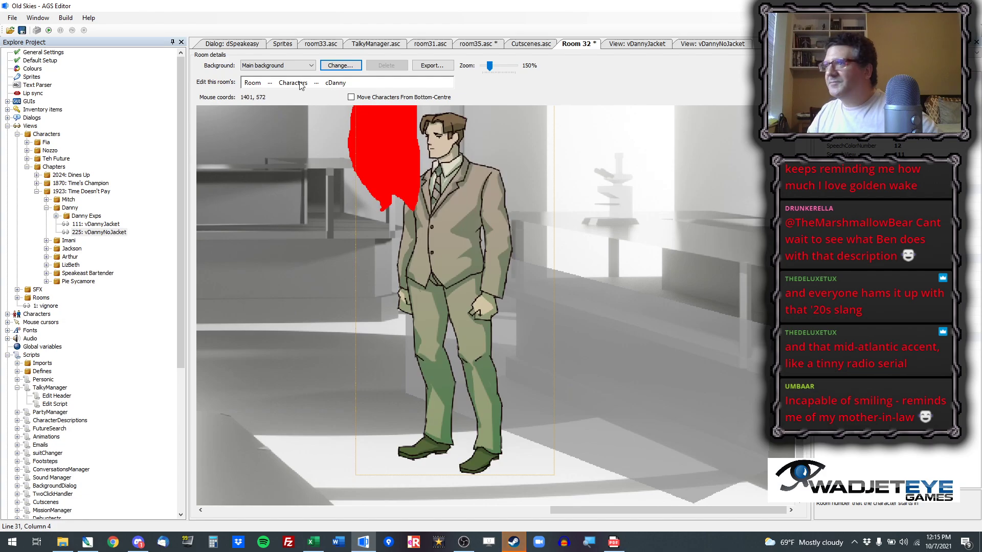
# Step: Switch Room 32 to walkable area editing and pick the existing walkable area ID 1 on the floor
pyautogui.click(269, 82)
pyautogui.click(304, 165)
pyautogui.scroll(-2, 348, 286)
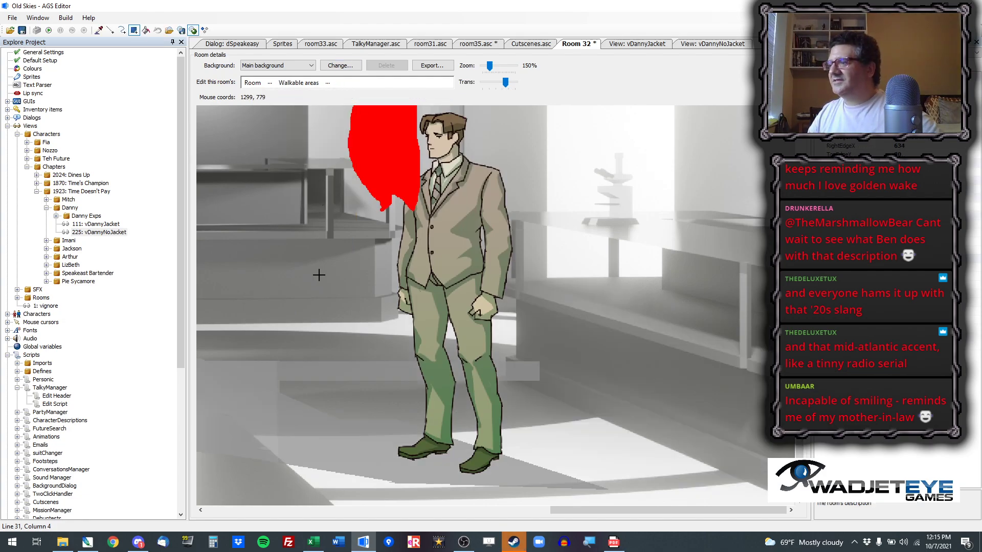
pyautogui.scroll(-1, 385, 304)
pyautogui.click(99, 31)
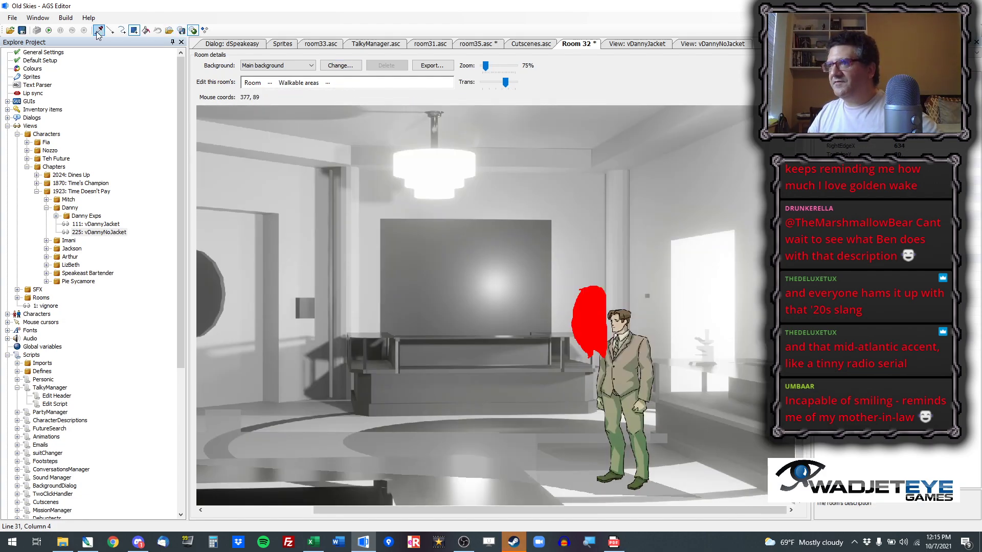
pyautogui.click(342, 444)
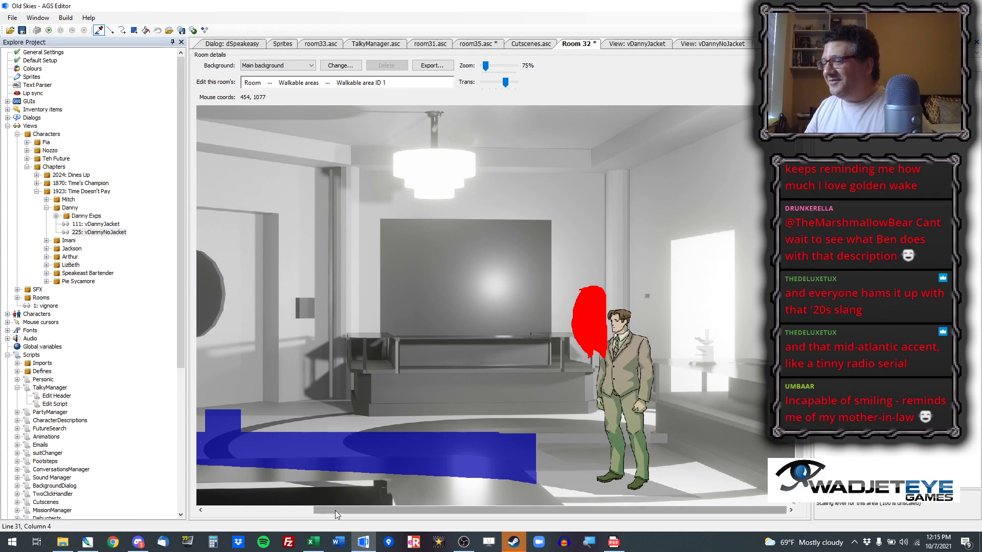
# Step: Erase the old walkable area 1 from the floor using the fill tool
pyautogui.moveTo(335, 510); pyautogui.dragTo(226, 509)
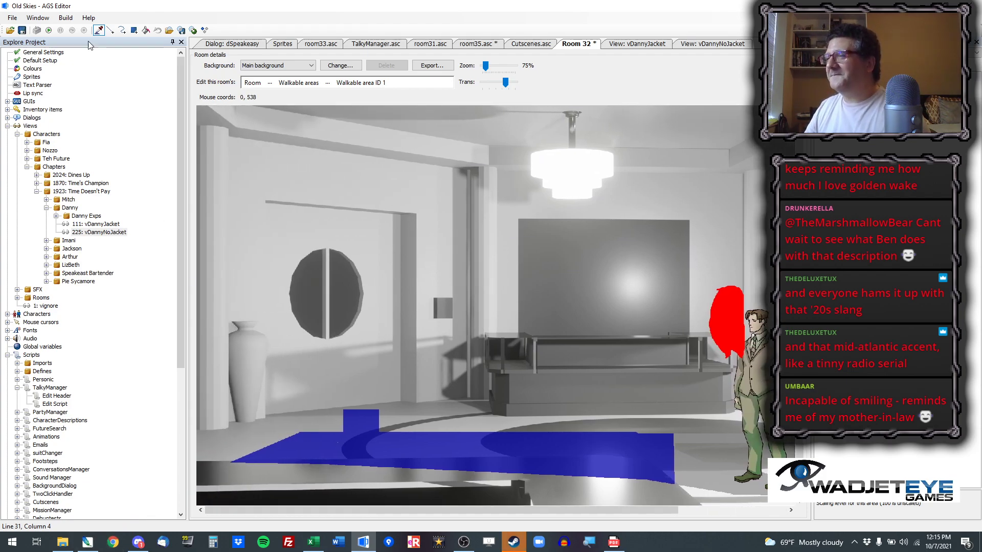
pyautogui.click(146, 30)
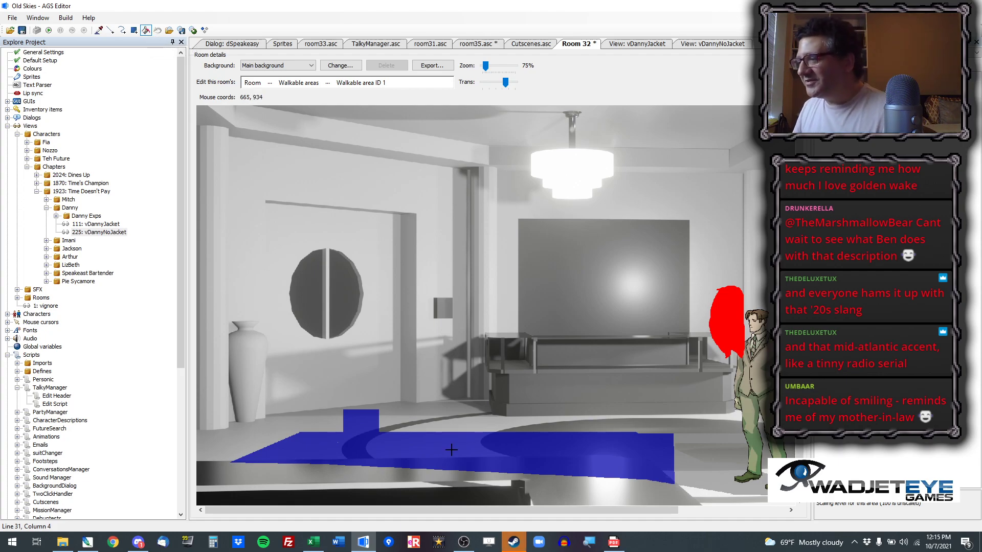
pyautogui.hotkey('ctrl', 'z')
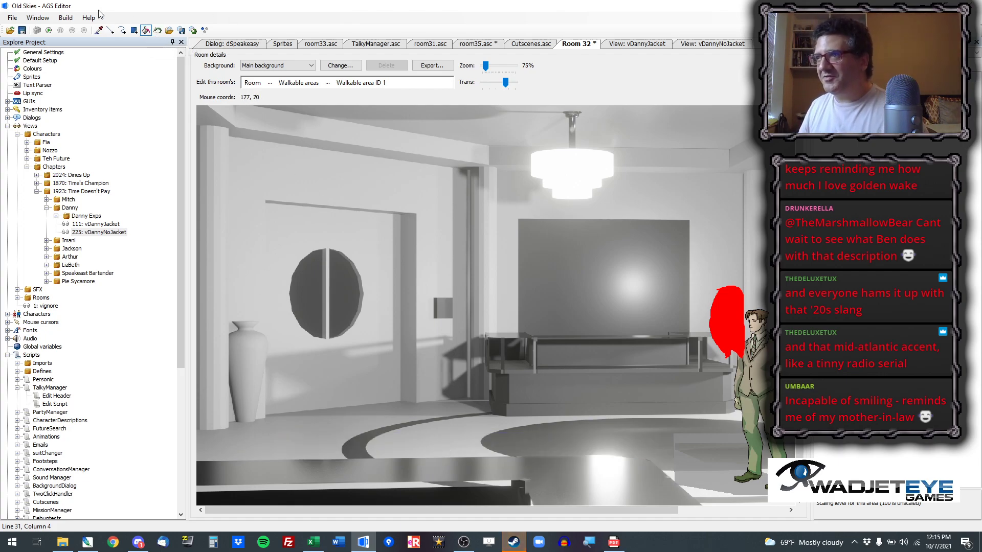
# Step: Draw the back boundary line of walkable area 1 from the room's left edge, past the door and along the floor before the display counter
pyautogui.click(110, 30)
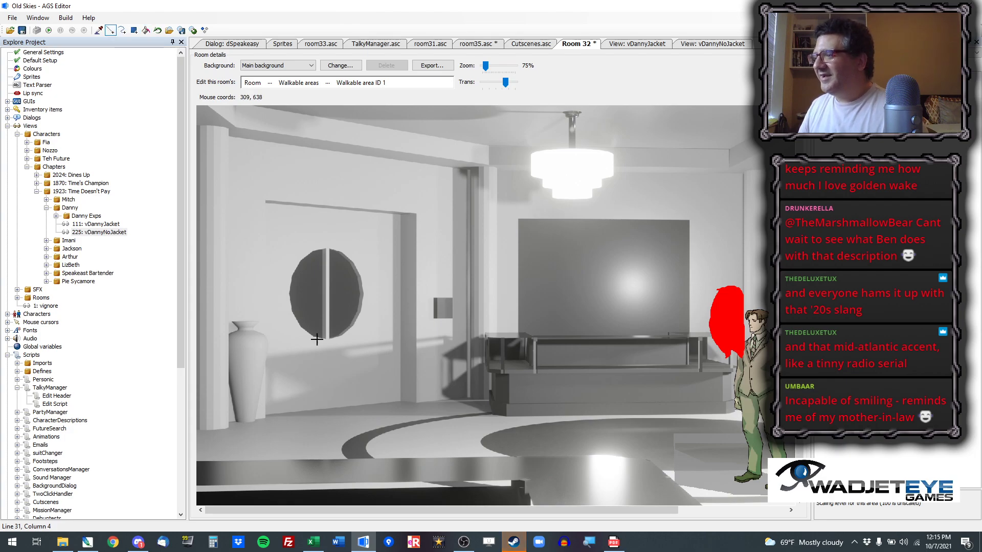
pyautogui.click(409, 417)
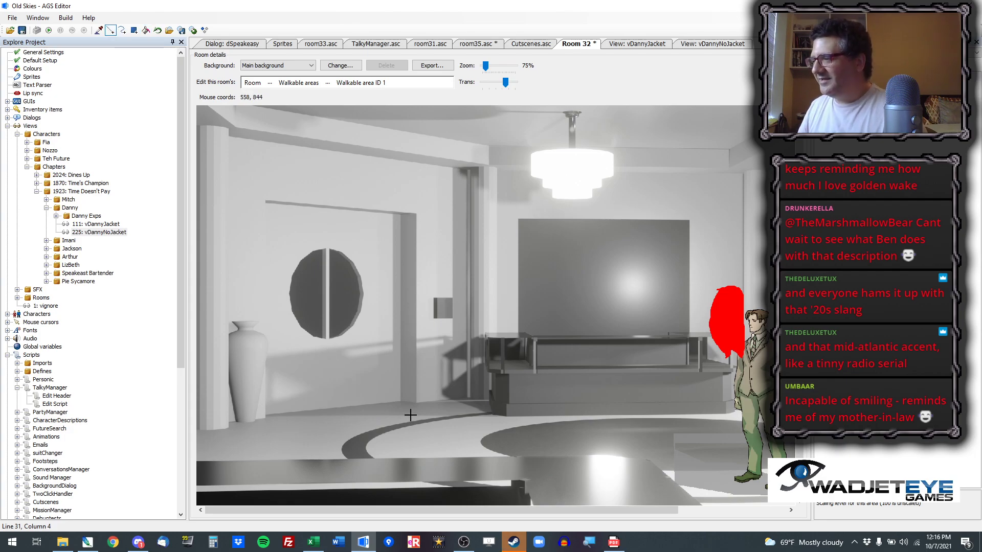
pyautogui.click(247, 439)
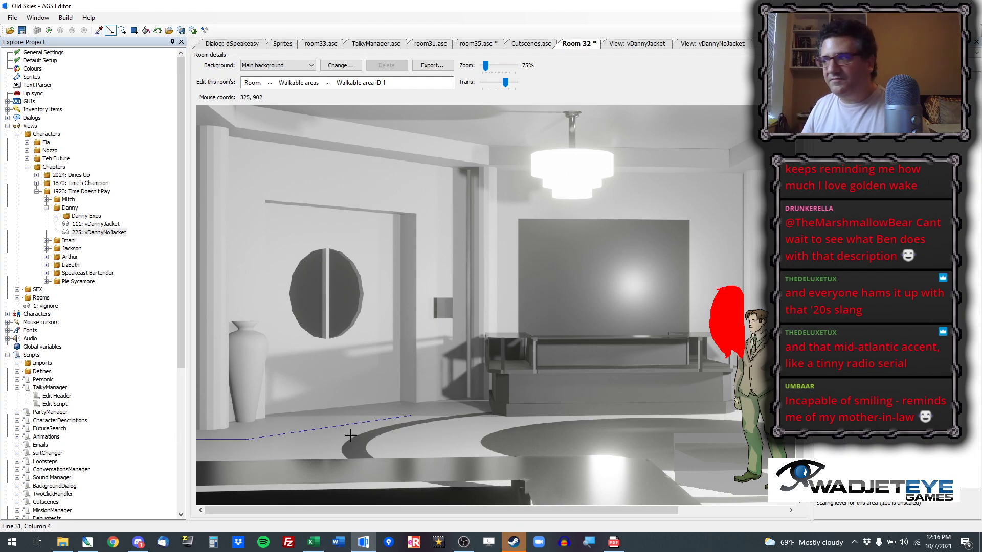
pyautogui.scroll(1, 529, 391)
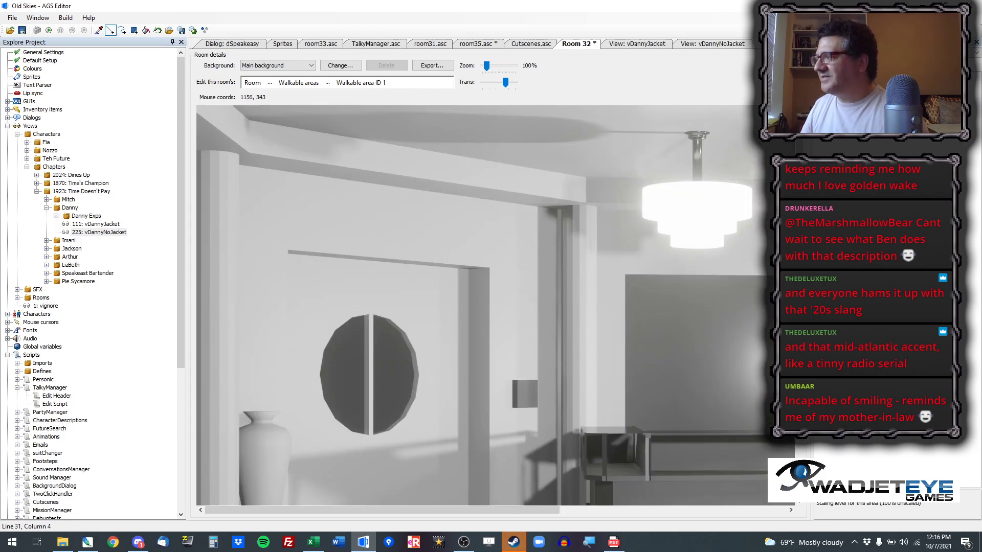
pyautogui.scroll(-3, 453, 443)
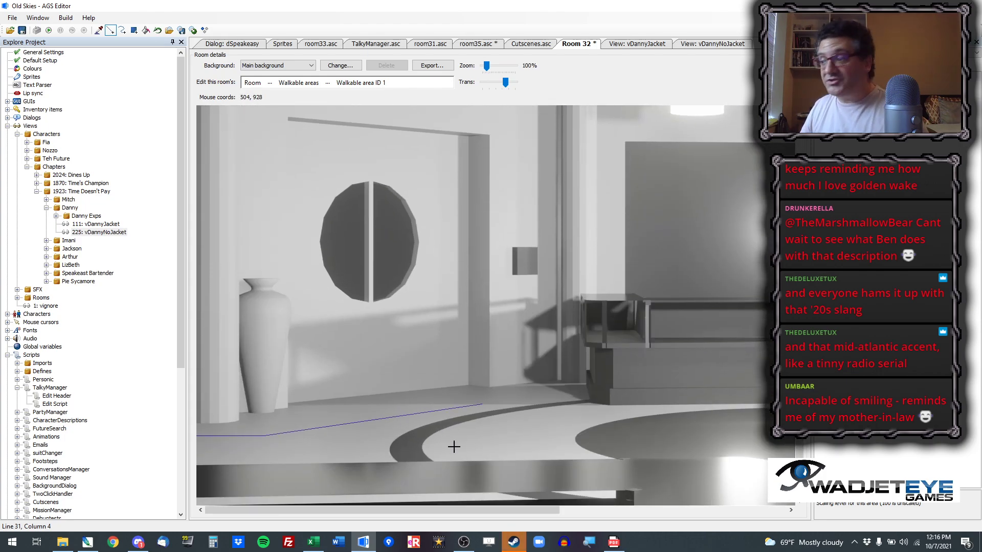
pyautogui.moveTo(451, 512); pyautogui.dragTo(501, 513)
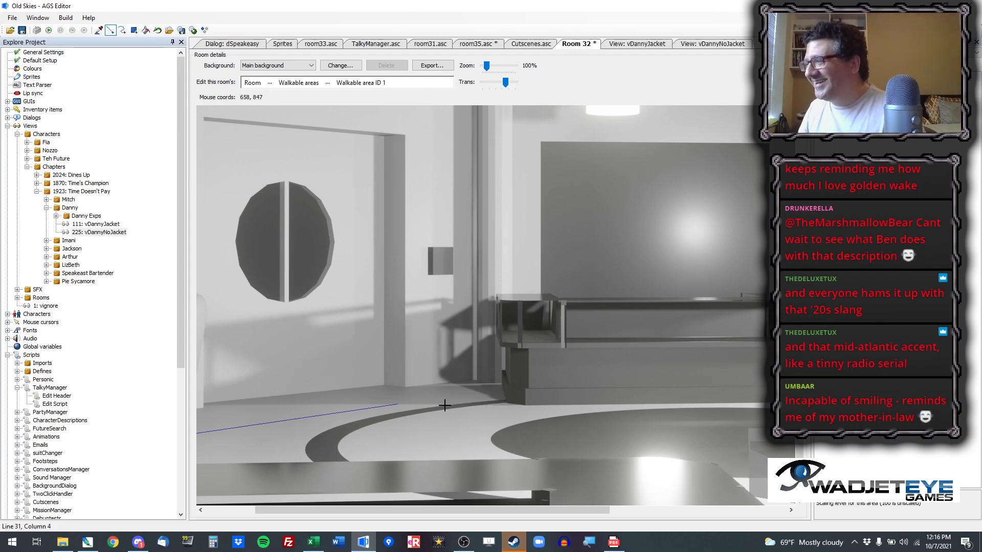
pyautogui.moveTo(396, 404); pyautogui.dragTo(788, 417)
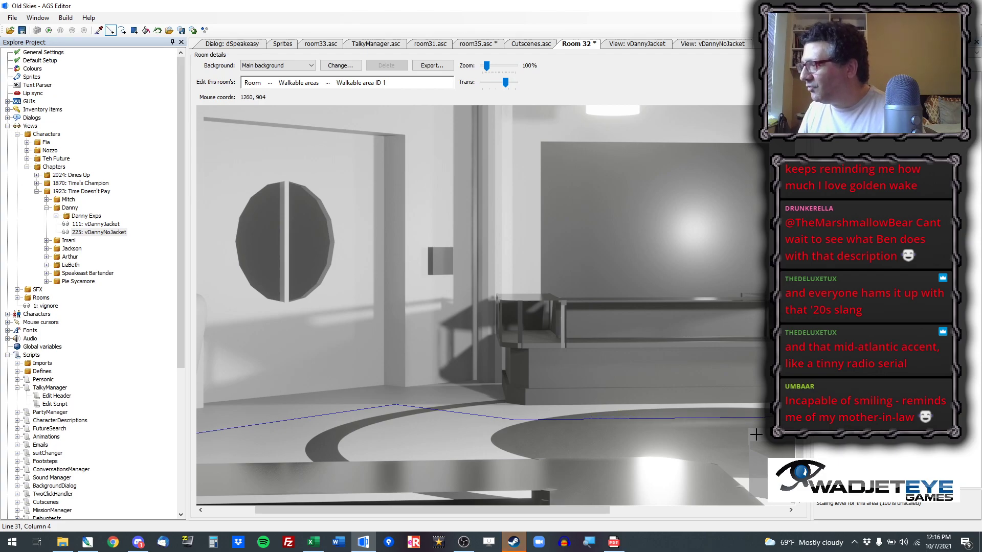
# Step: Pick the existing walkable area ID 2 on the floor around Danny's feet
pyautogui.moveTo(598, 510); pyautogui.dragTo(775, 509)
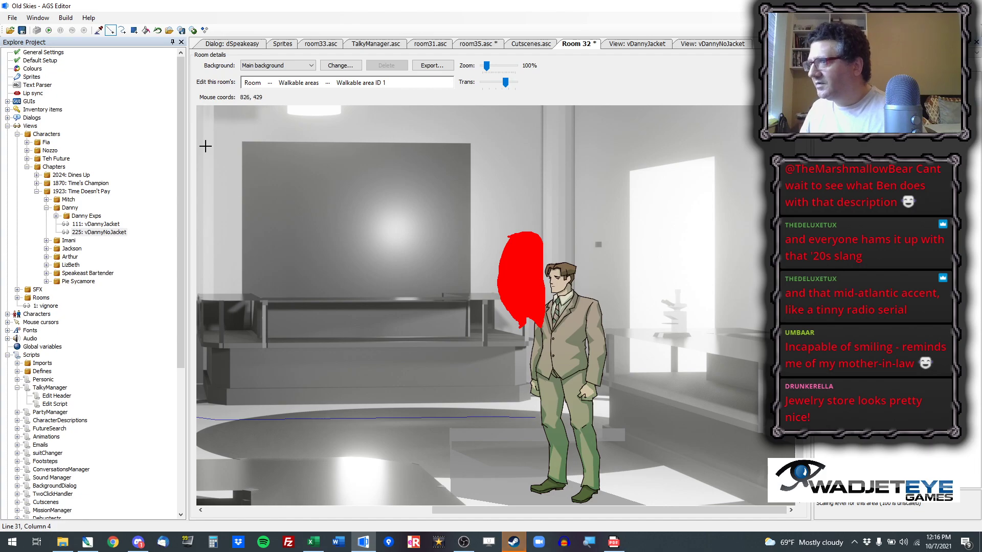
pyautogui.click(98, 30)
pyautogui.click(466, 464)
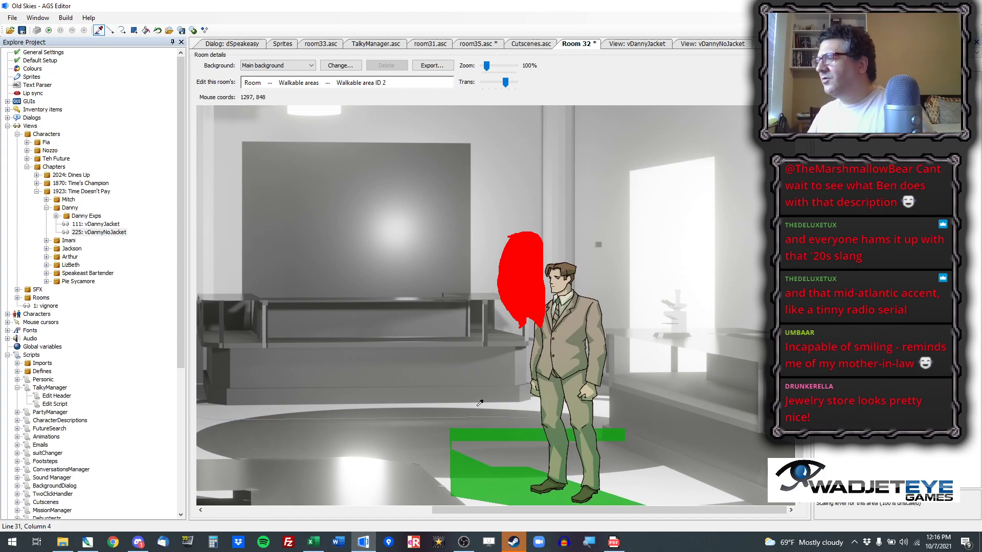
pyautogui.moveTo(475, 511); pyautogui.dragTo(543, 526)
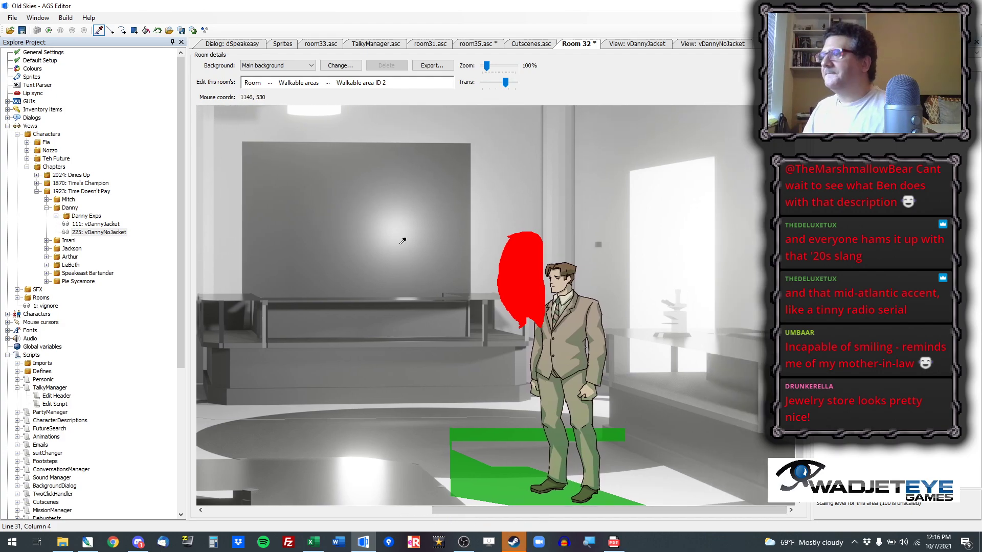
# Step: Hide the room's characters and objects, and erase the old walkable area 2 with the fill tool
pyautogui.click(270, 83)
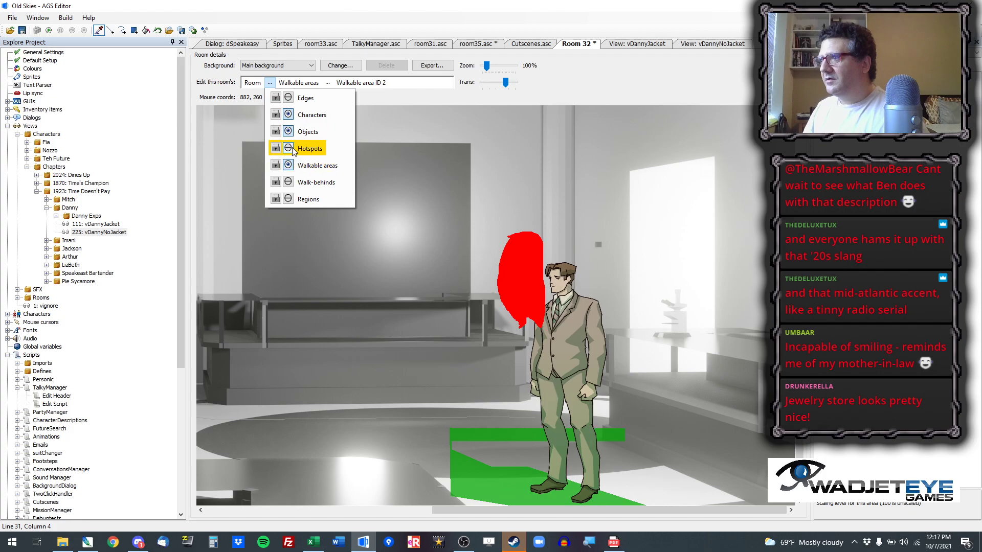
pyautogui.click(288, 148)
pyautogui.click(288, 115)
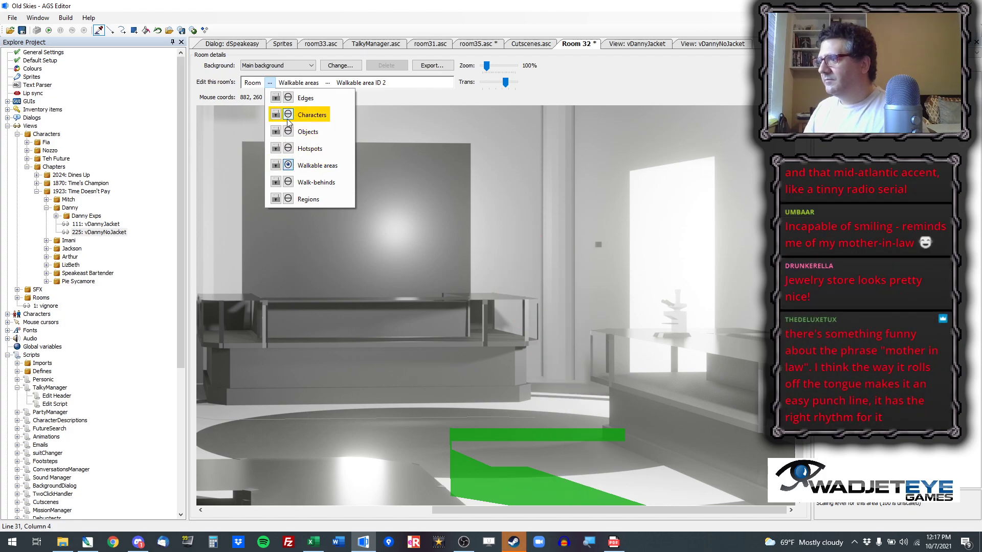
pyautogui.click(331, 5)
pyautogui.click(145, 30)
pyautogui.click(487, 432)
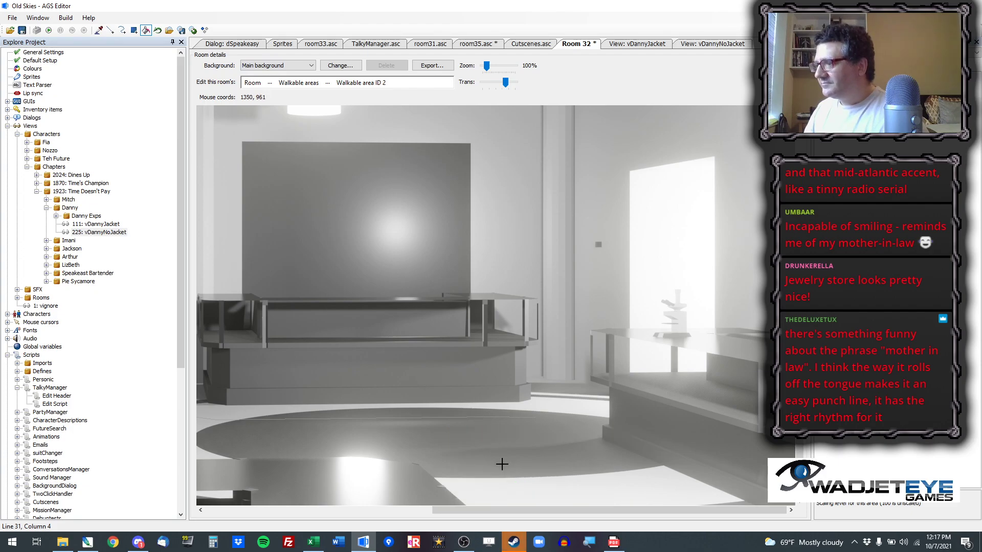
# Step: Pick walkable area ID 1 from its existing boundary line on the floor in front of the display counter
pyautogui.scroll(3, 478, 450)
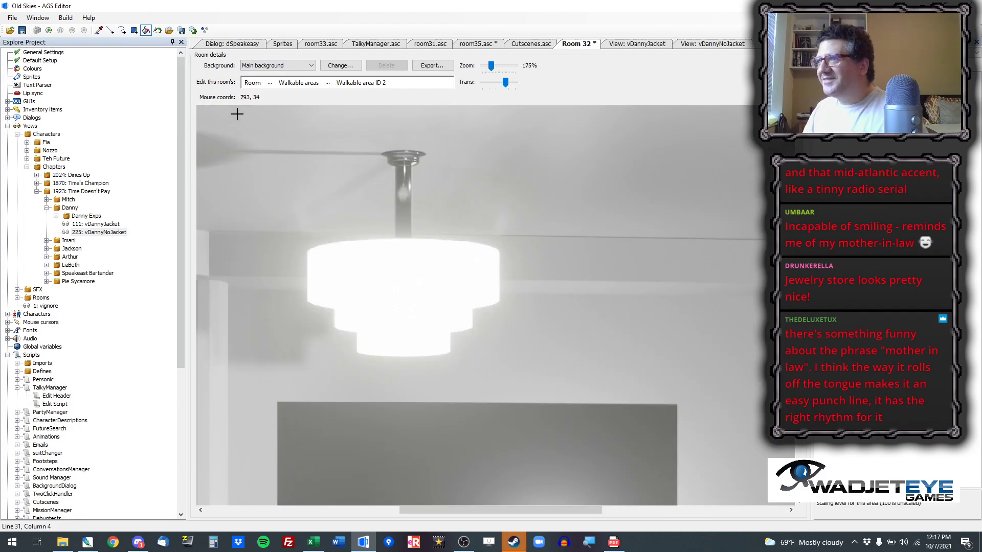
pyautogui.moveTo(800, 189); pyautogui.dragTo(800, 374)
pyautogui.click(98, 30)
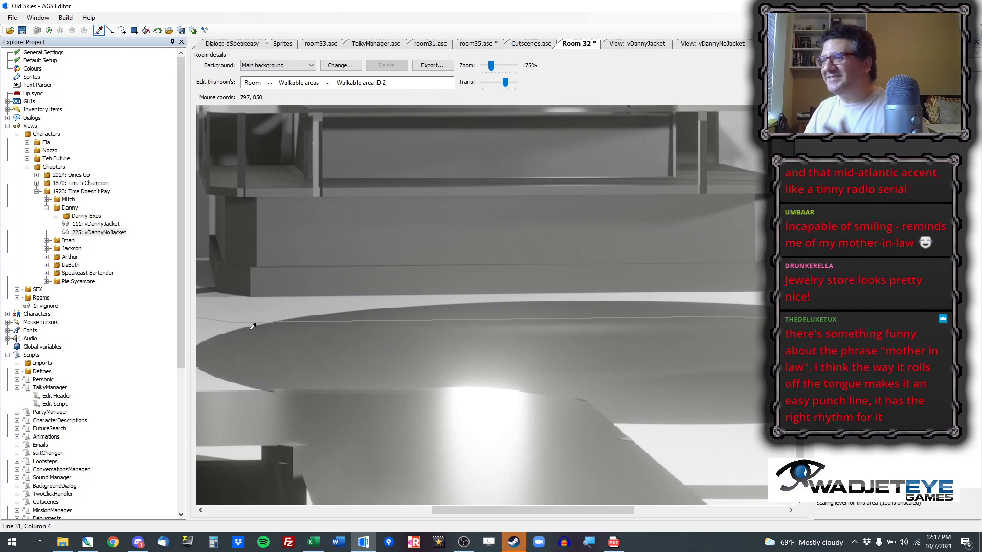
pyautogui.click(291, 318)
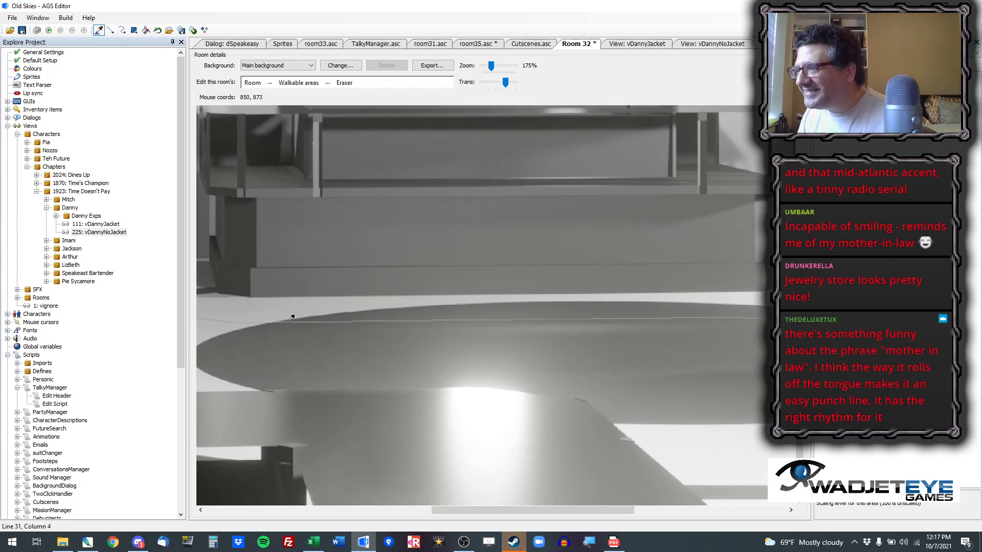
pyautogui.click(380, 318)
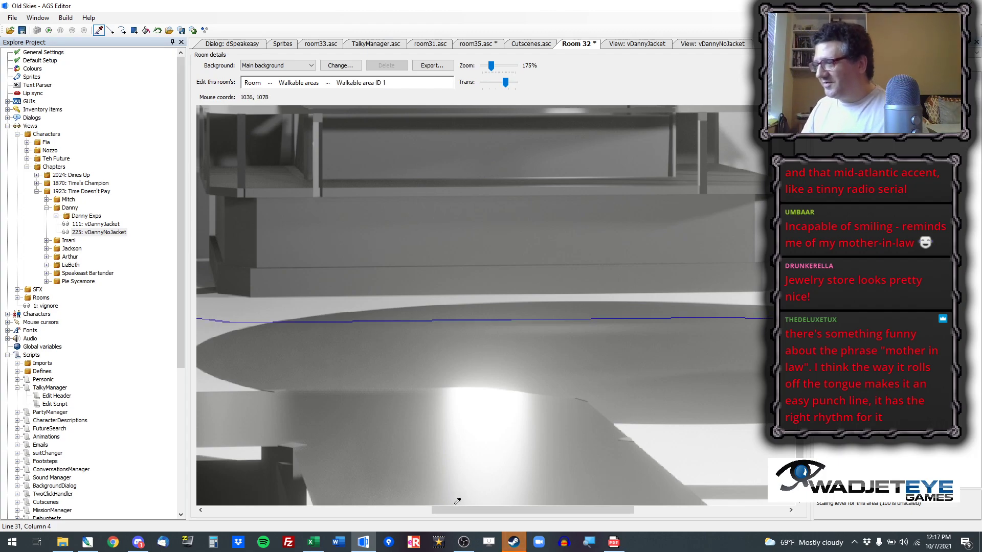
# Step: Draw walkable area 1's diagonal boundary from the back line down toward the foreground, plus a straight front line along the lower floor
pyautogui.moveTo(512, 509); pyautogui.dragTo(663, 508)
pyautogui.click(110, 30)
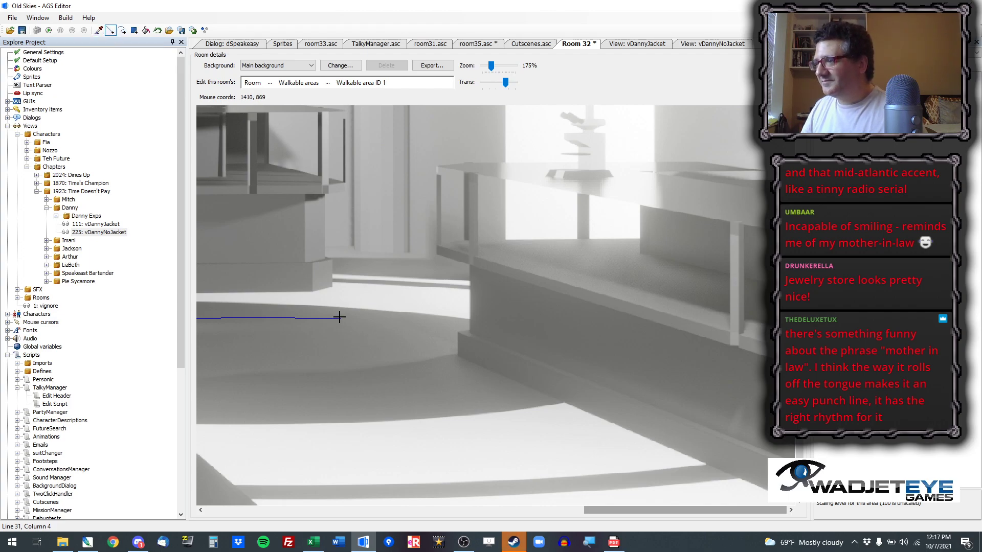
pyautogui.click(311, 318)
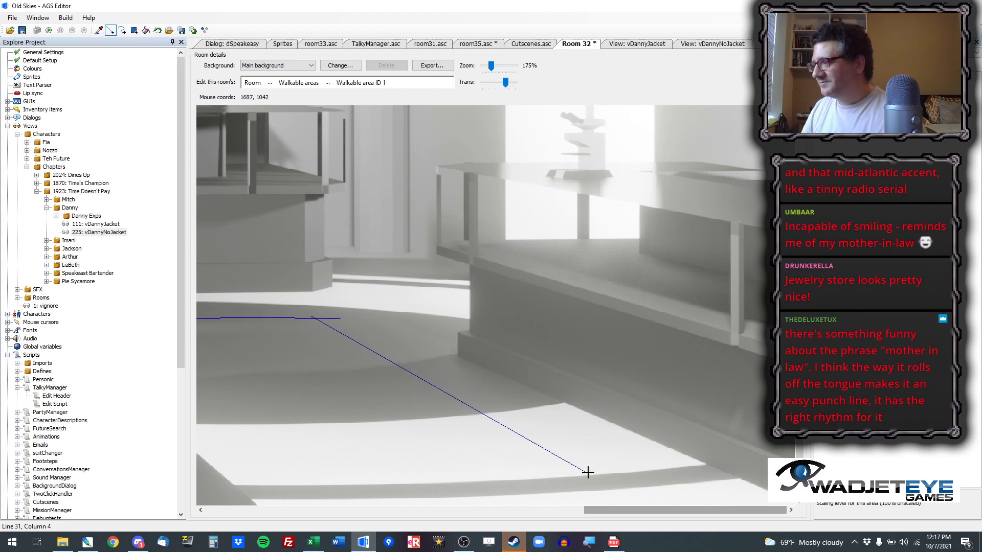
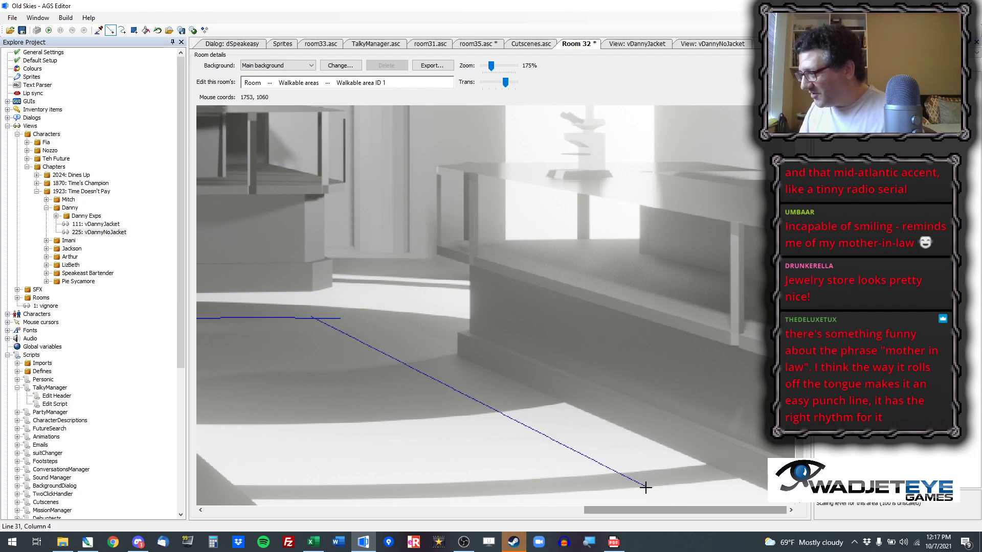
pyautogui.click(642, 485)
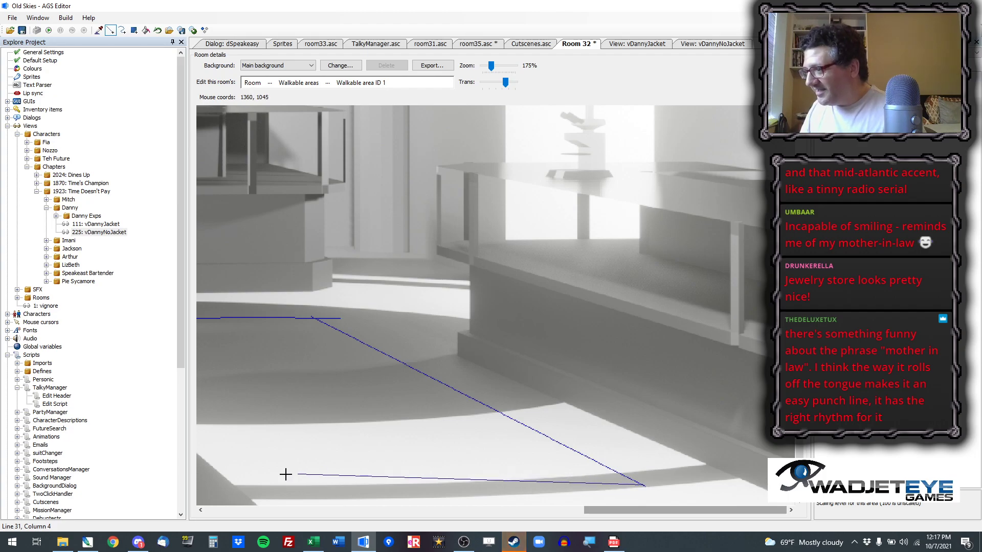
pyautogui.click(255, 485)
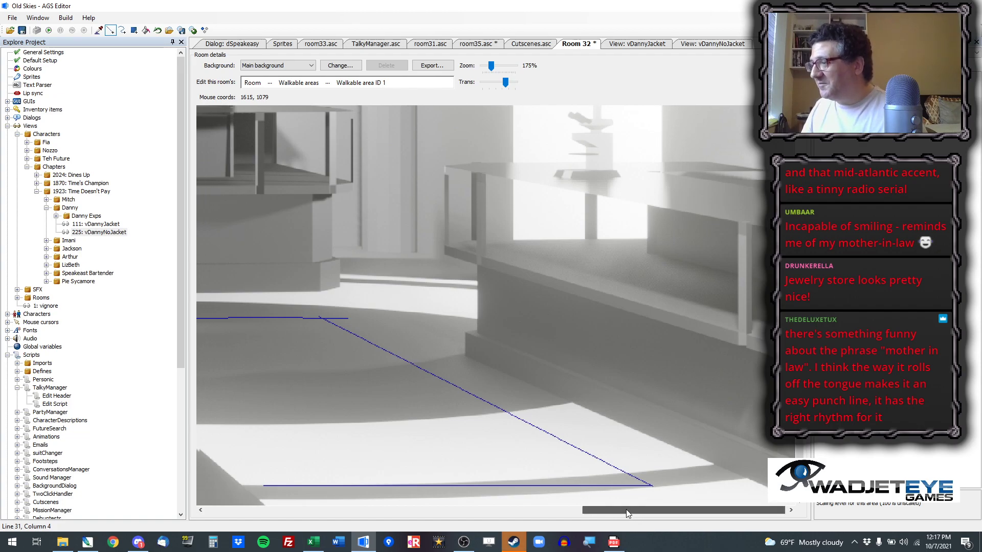
# Step: Extend walkable area 1's front boundary line across the foreground counter and angle it up toward the door side
pyautogui.moveTo(635, 511); pyautogui.dragTo(502, 515)
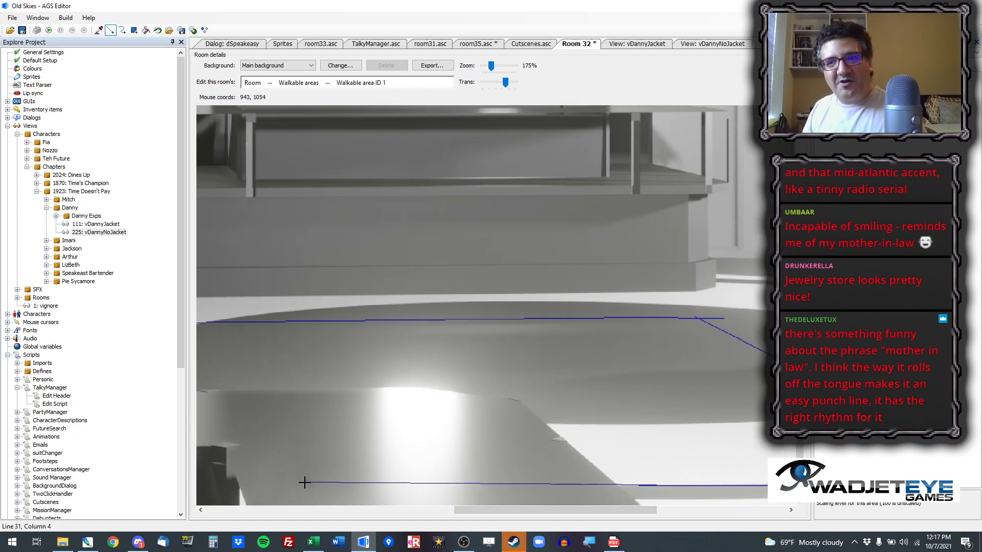
pyautogui.moveTo(305, 482); pyautogui.dragTo(294, 482)
pyautogui.moveTo(522, 511); pyautogui.dragTo(439, 505)
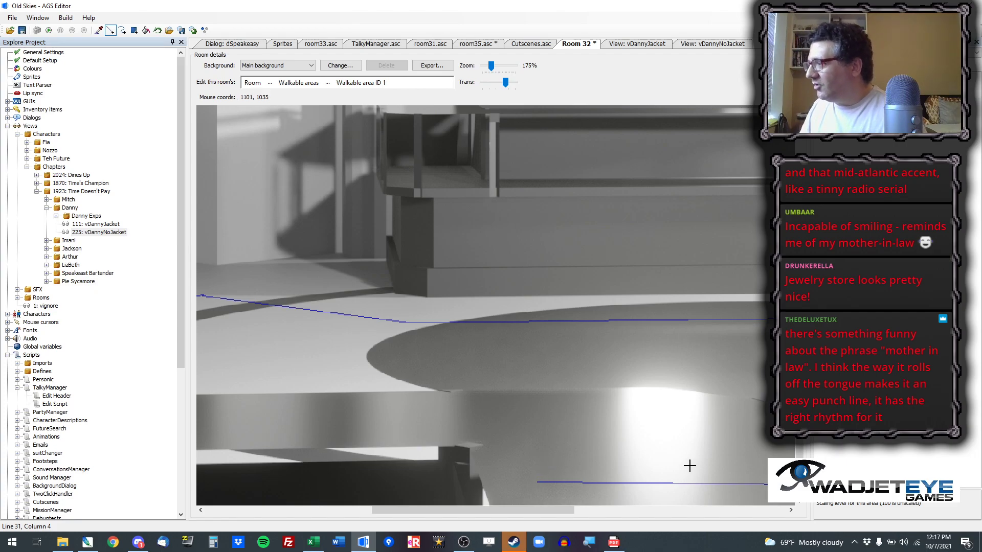
pyautogui.scroll(2, 716, 450)
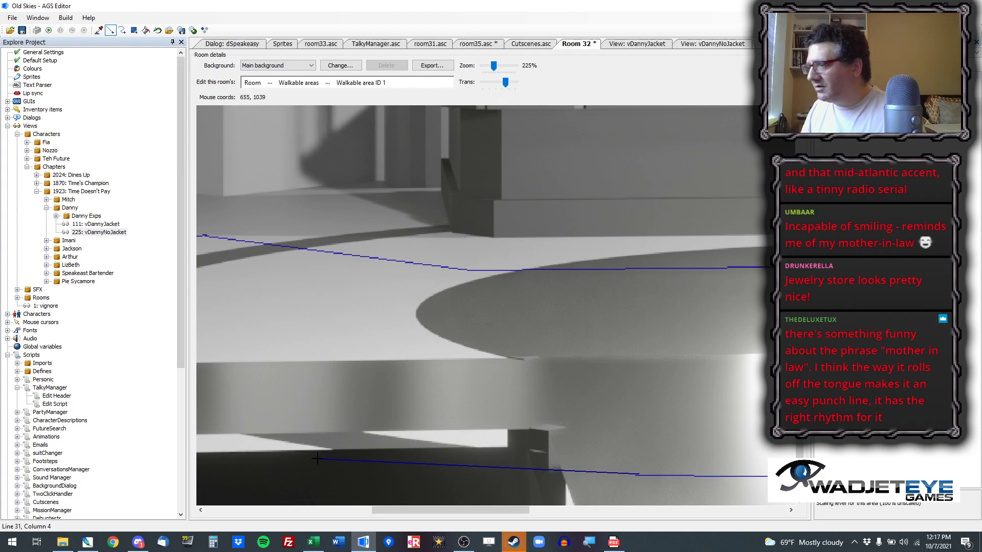
pyautogui.moveTo(651, 471)
pyautogui.mouseDown()
pyautogui.moveTo(680, 464)
pyautogui.moveTo(422, 375)
pyautogui.moveTo(383, 403)
pyautogui.mouseUp()
pyautogui.scroll(-2, 607, 393)
pyautogui.scroll(-3, 606, 392)
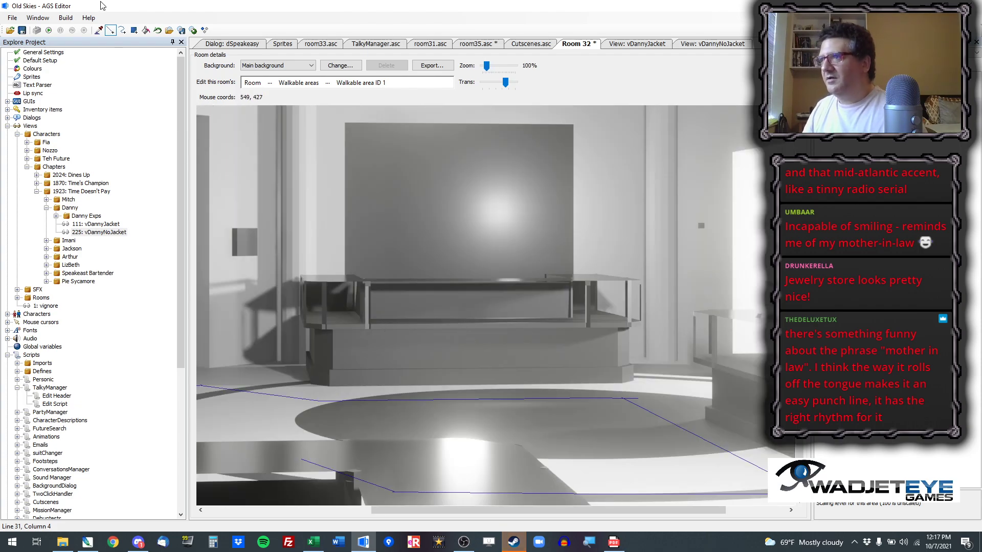
# Step: Try to cover the whole lower part of the room with a filled walkable area 1 rectangle
pyautogui.click(134, 31)
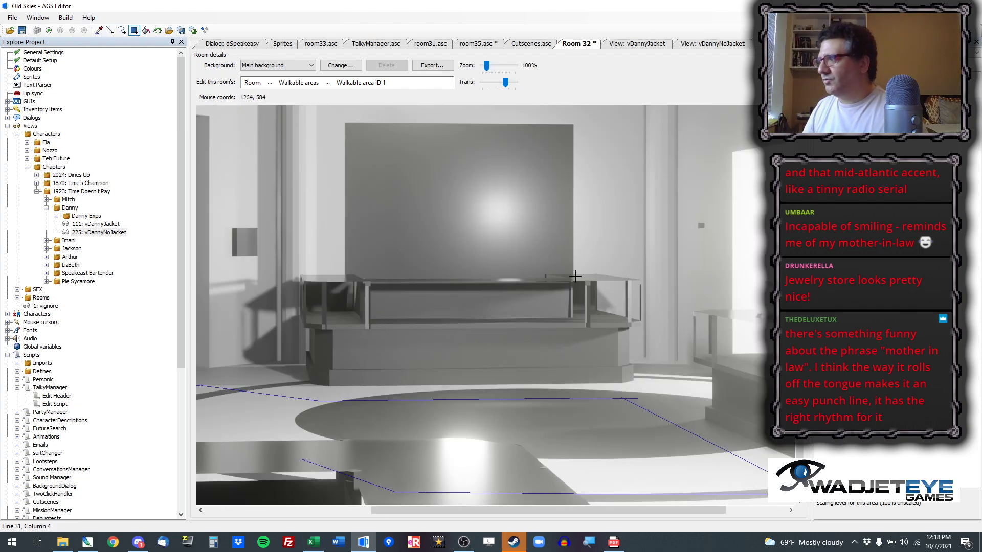
pyautogui.scroll(-2, 557, 325)
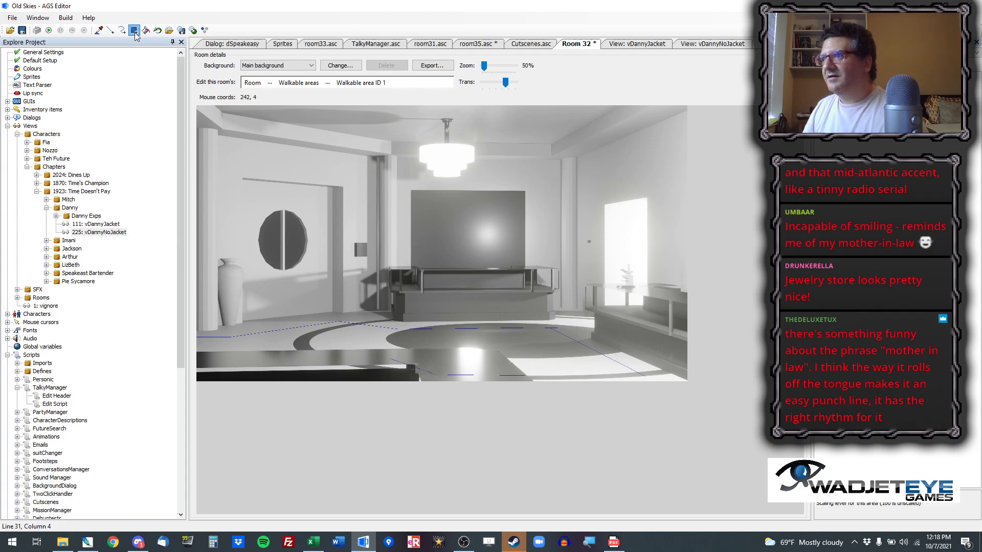
pyautogui.moveTo(689, 187); pyautogui.dragTo(195, 384)
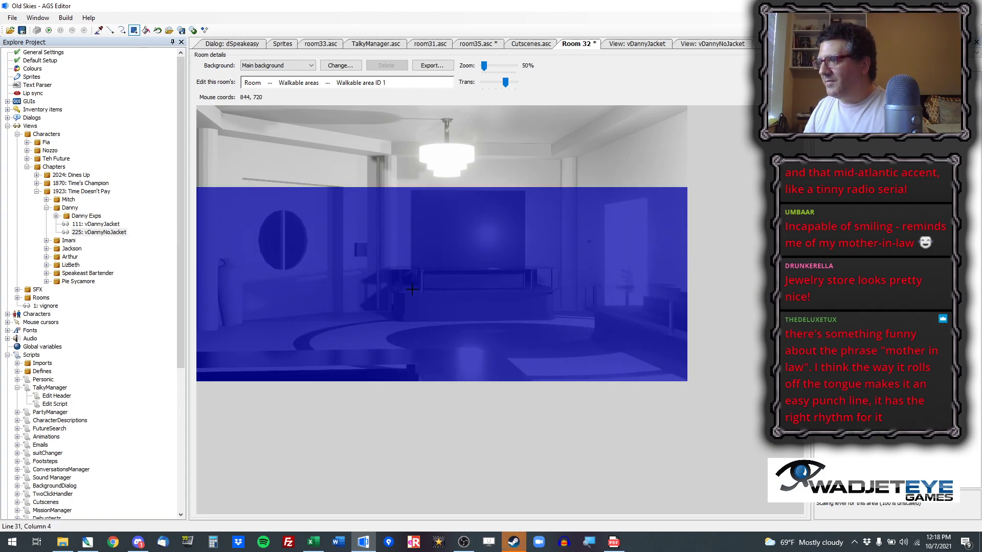
pyautogui.hotkey('ctrl', 'z')
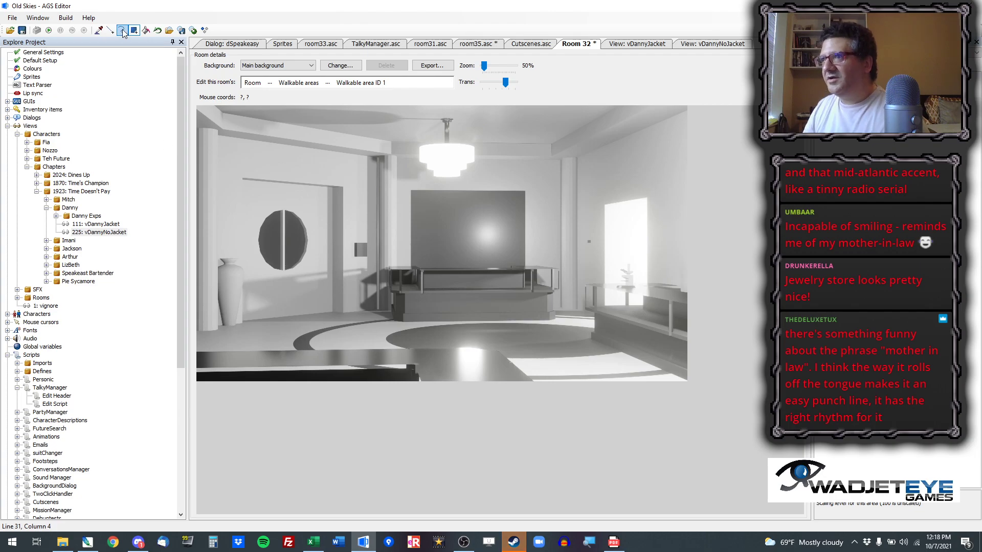
# Step: Draw walkable area 1 as overlapping filled rectangles stepping across the floor from the door side toward the foreground beside the side counter
pyautogui.moveTo(256, 333); pyautogui.dragTo(548, 361)
pyautogui.moveTo(566, 363)
pyautogui.mouseDown()
pyautogui.moveTo(592, 364)
pyautogui.moveTo(589, 374)
pyautogui.mouseUp()
pyautogui.moveTo(557, 346); pyautogui.dragTo(572, 362)
pyautogui.scroll(2, 607, 359)
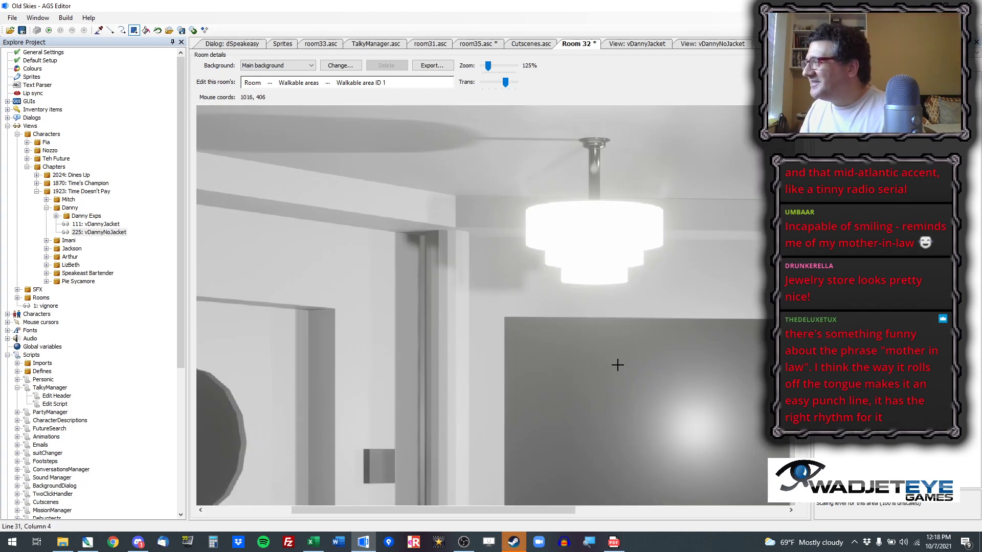
pyautogui.moveTo(800, 241); pyautogui.dragTo(799, 443)
pyautogui.moveTo(512, 511); pyautogui.dragTo(723, 512)
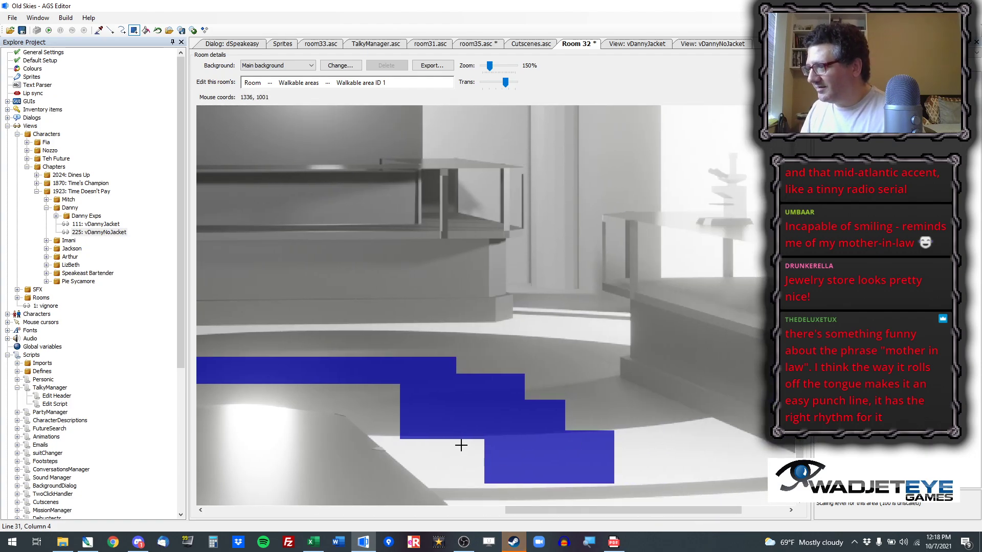
pyautogui.moveTo(463, 440)
pyautogui.mouseDown()
pyautogui.moveTo(624, 473)
pyautogui.moveTo(675, 500)
pyautogui.moveTo(589, 510)
pyautogui.mouseUp()
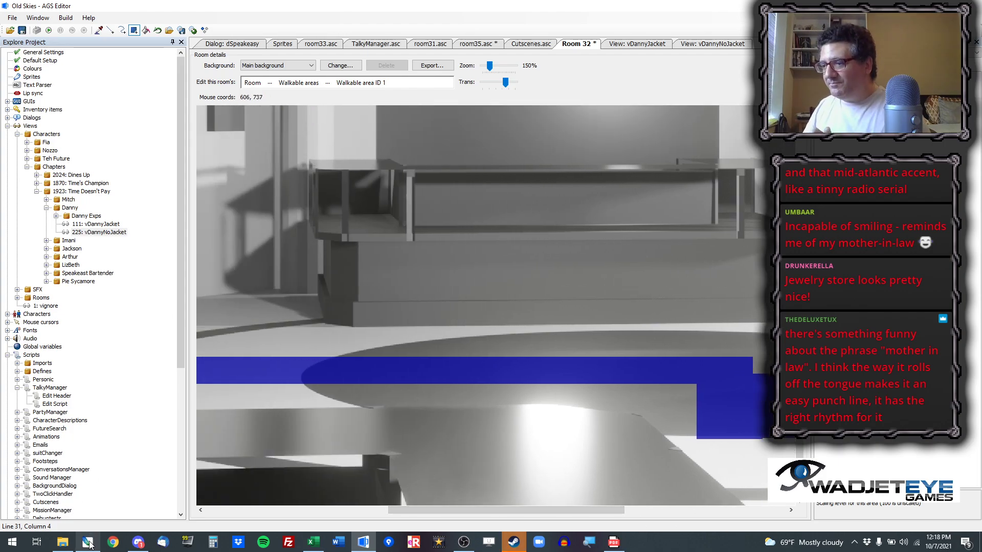
# Step: Switch to Photoshop and close the open images without saving their changes
pyautogui.click(87, 542)
pyautogui.click(703, 57)
pyautogui.press('n')
pyautogui.hotkey('ctrl', 'w')
pyautogui.press('n')
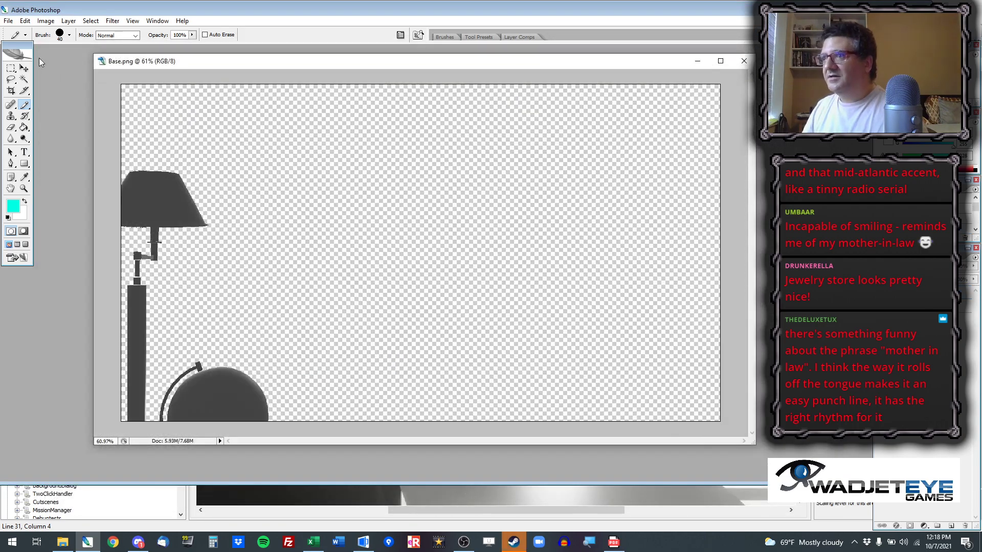
pyautogui.hotkey('ctrl', 'w')
pyautogui.press('n')
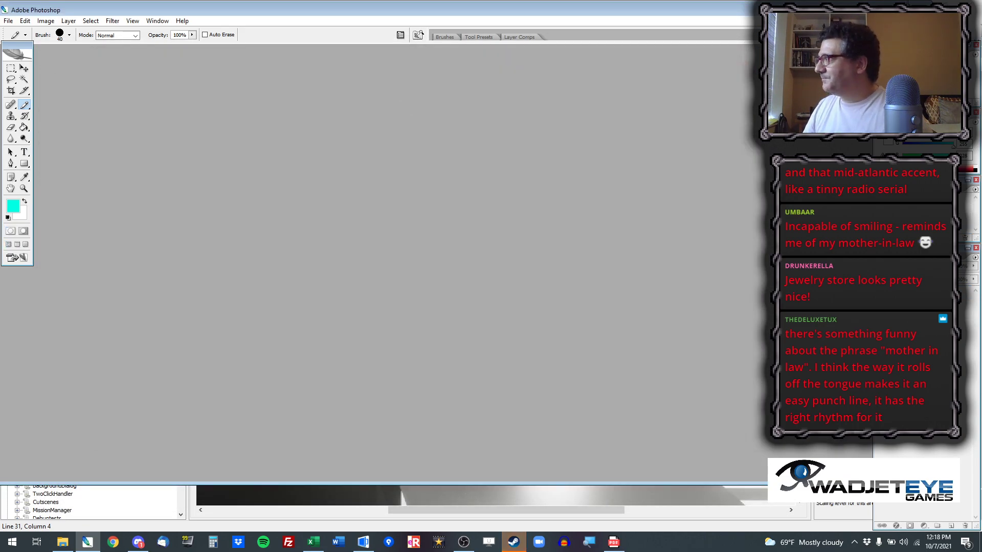
# Step: Open Base.png from the 24 Jewelry Store Interior folder and maximize its document window
pyautogui.click(946, 4)
pyautogui.hotkey('ctrl', 'o')
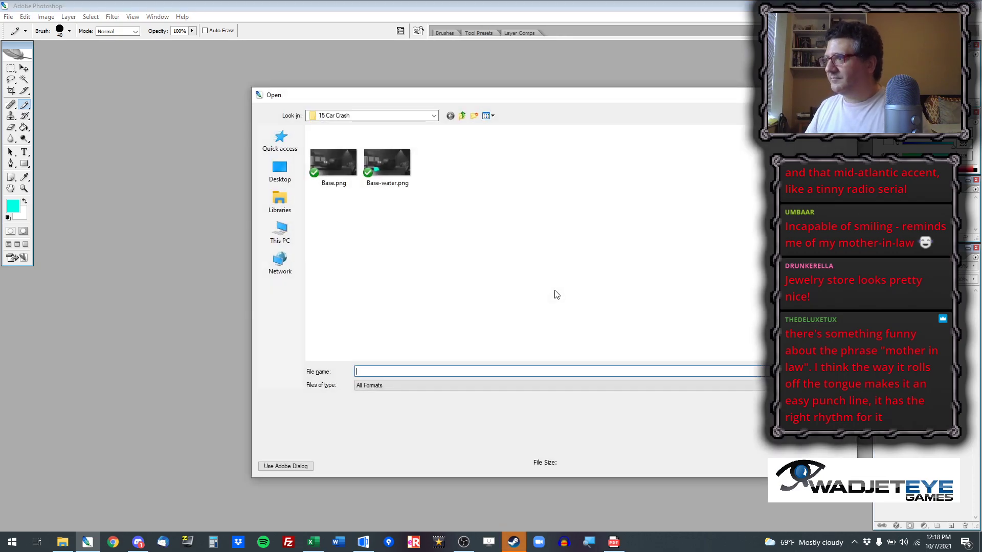
pyautogui.click(463, 116)
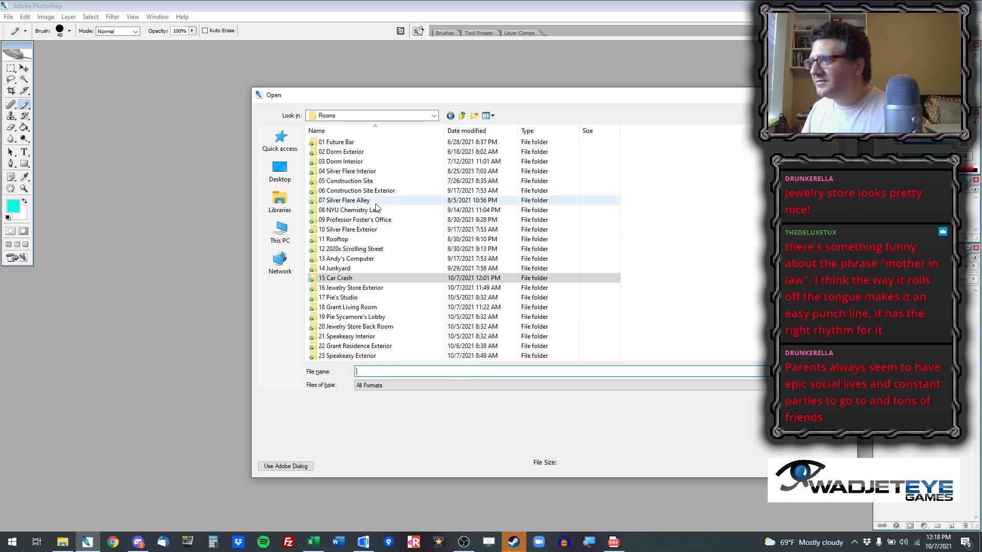
pyautogui.scroll(-1, 379, 299)
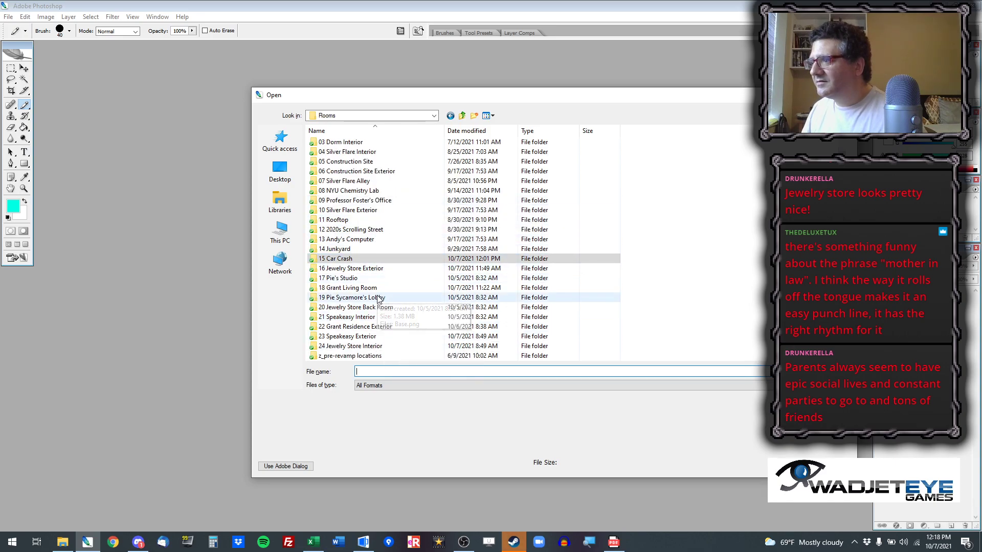
pyautogui.doubleClick(384, 341)
pyautogui.click(343, 184)
pyautogui.doubleClick(343, 184)
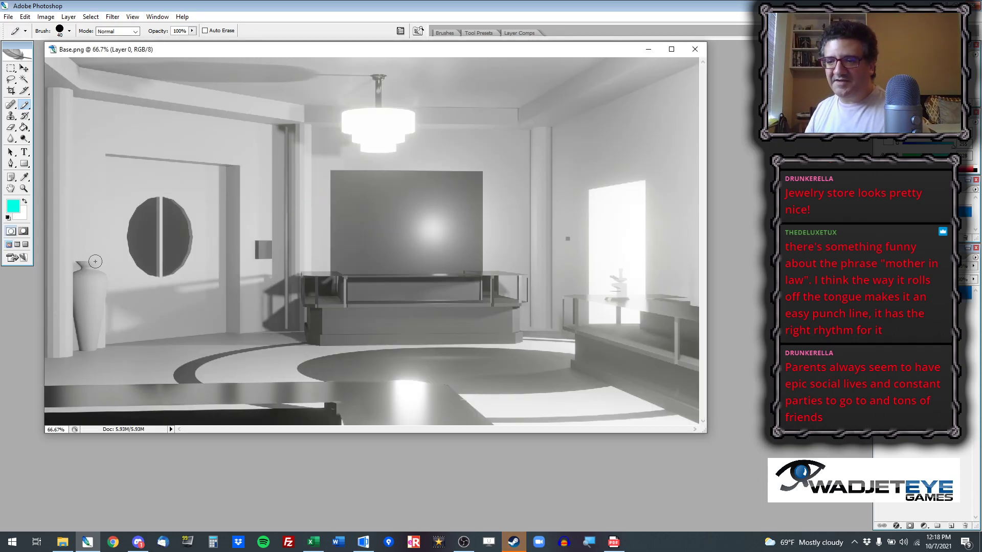
pyautogui.doubleClick(245, 54)
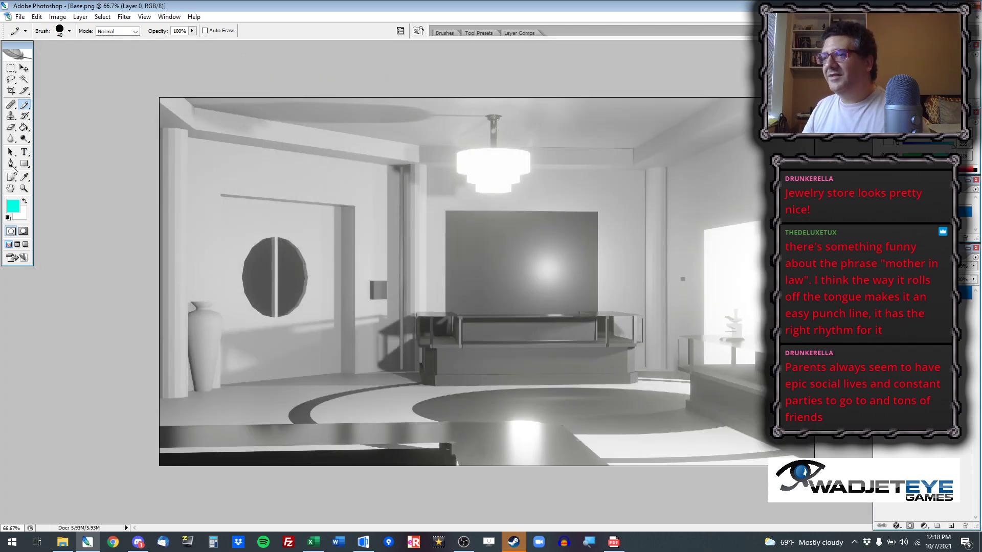
pyautogui.click(24, 188)
pyautogui.click(302, 348)
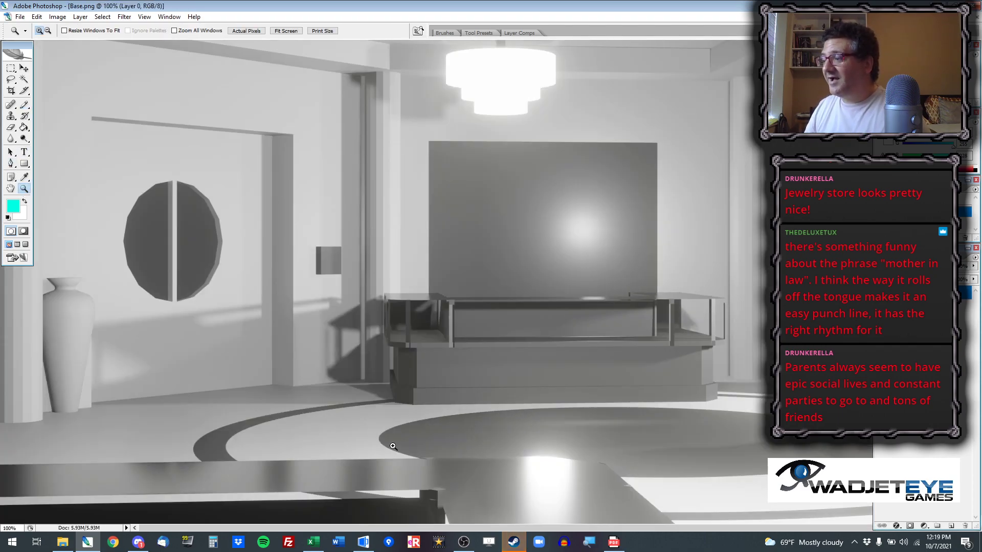
# Step: Try to select the foreground counter using the Magic Wand with a tolerance of 32
pyautogui.click(24, 78)
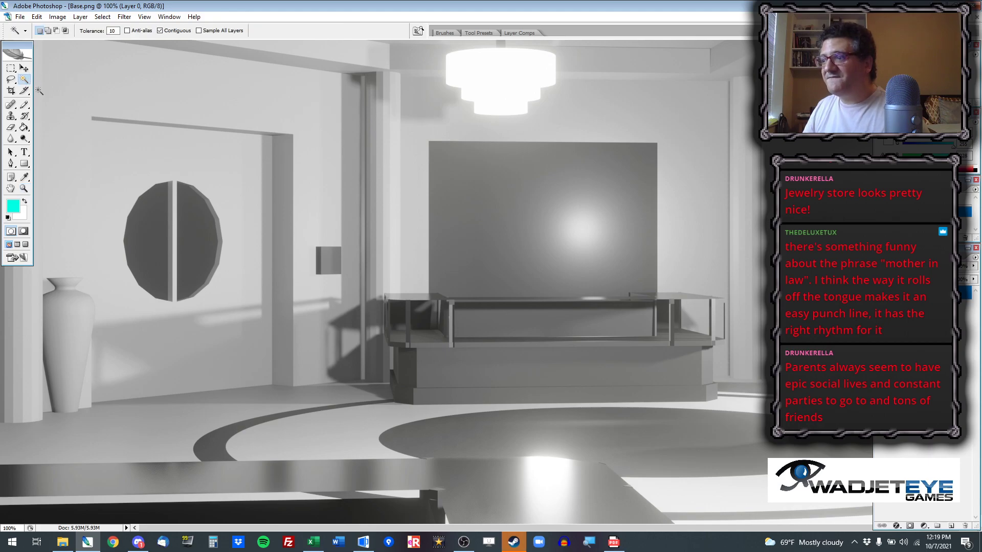
pyautogui.click(369, 472)
pyautogui.click(112, 30)
pyautogui.write('32')
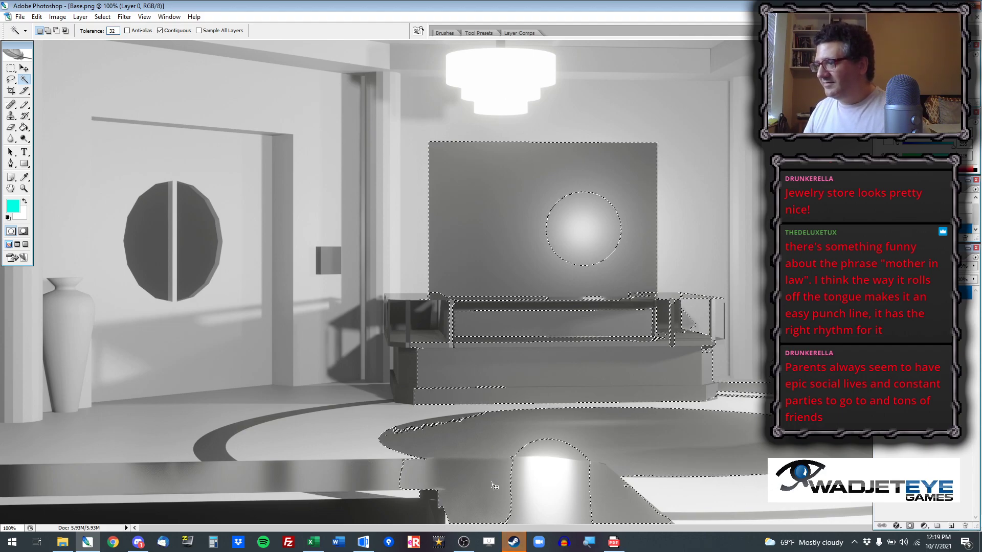
pyautogui.click(401, 463)
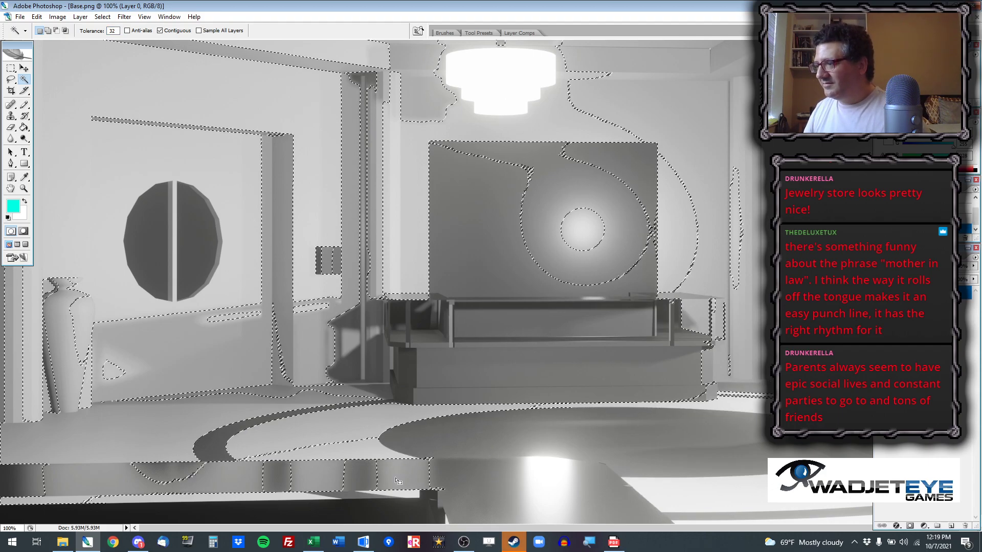
# Step: Set the Magic Wand tolerance to 10, try selecting the foreground counter again, and clear the selection with the marquee tool
pyautogui.click(112, 31)
pyautogui.write('10')
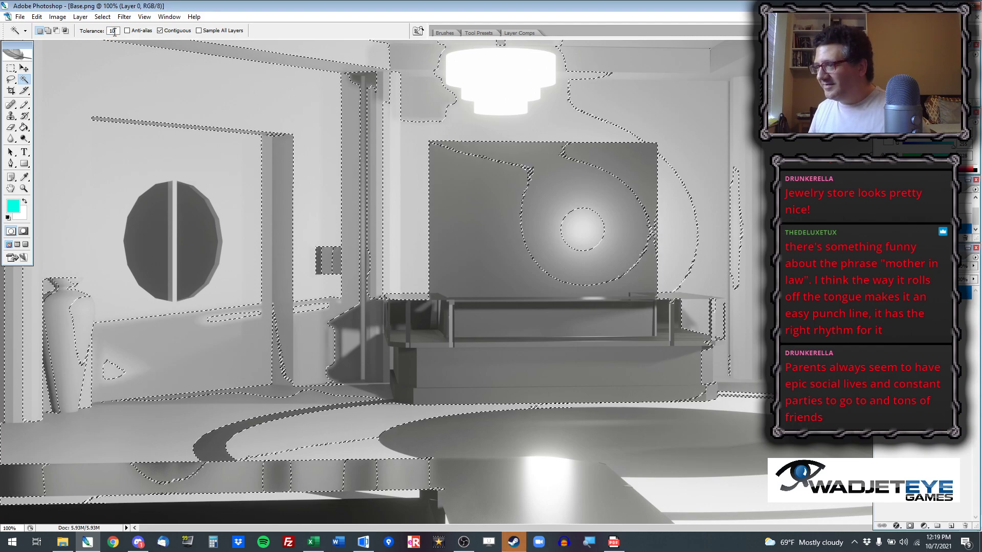
pyautogui.click(453, 473)
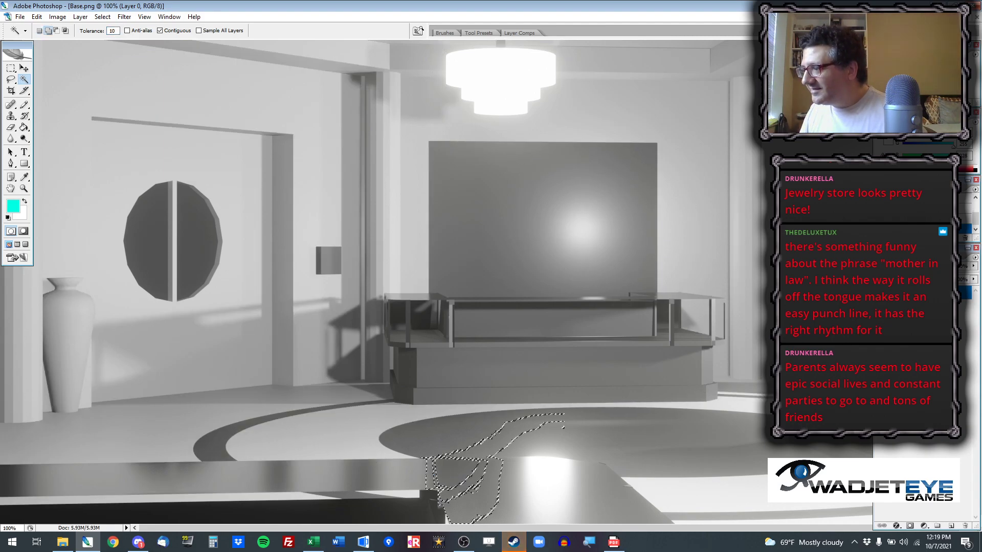
pyautogui.click(402, 475)
pyautogui.click(11, 68)
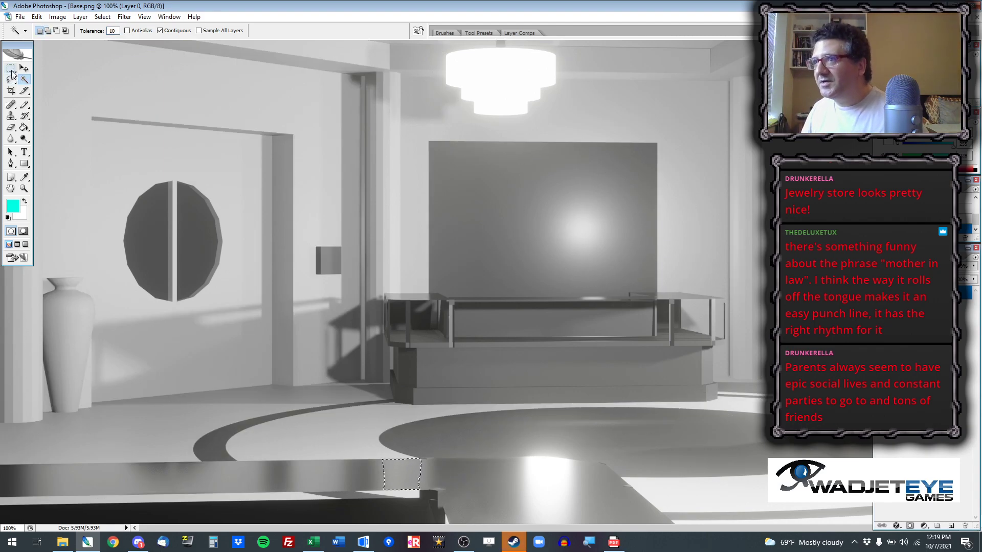
pyautogui.click(402, 305)
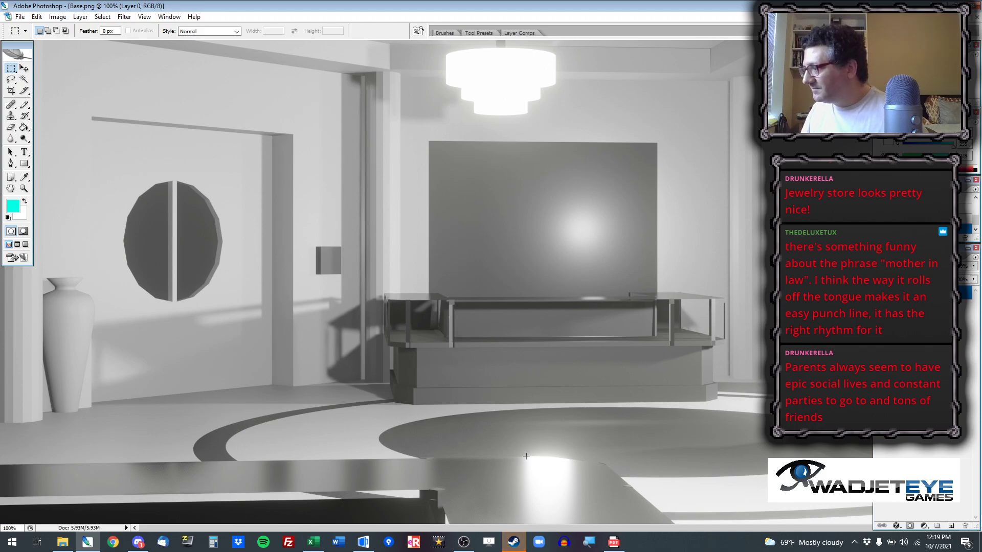
pyautogui.moveTo(154, 511); pyautogui.dragTo(93, 523)
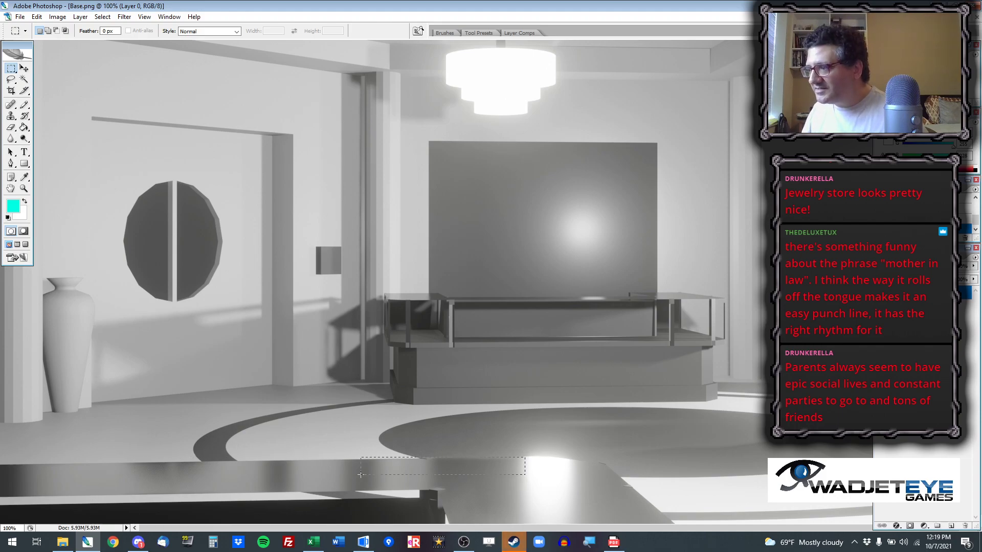
pyautogui.moveTo(169, 522); pyautogui.dragTo(0, 520)
pyautogui.hotkey('ctrl', 'd')
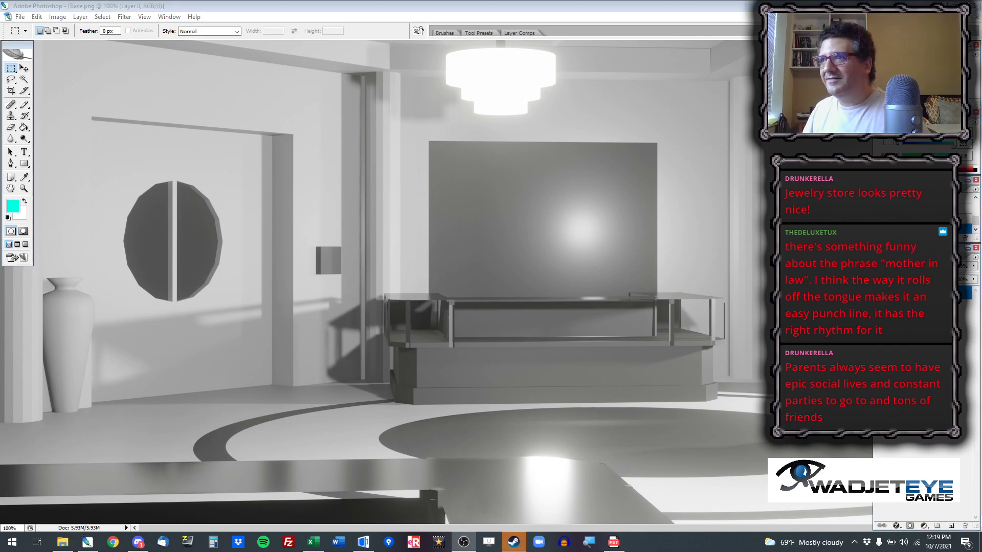
# Step: Select the foreground counter using the Magic Wand with a tolerance of 20, adding its missed areas with the rectangular marquee
pyautogui.click(25, 82)
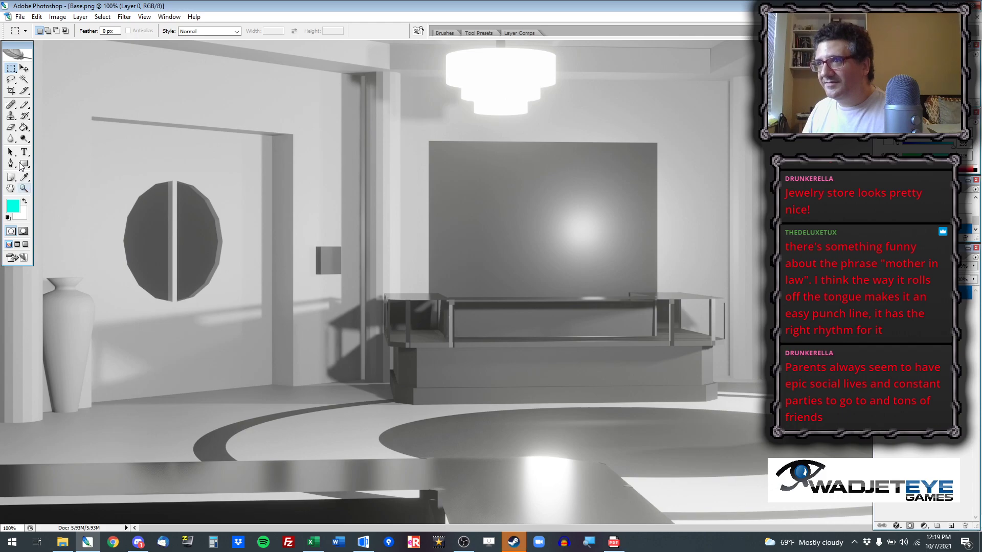
pyautogui.click(24, 80)
pyautogui.click(64, 484)
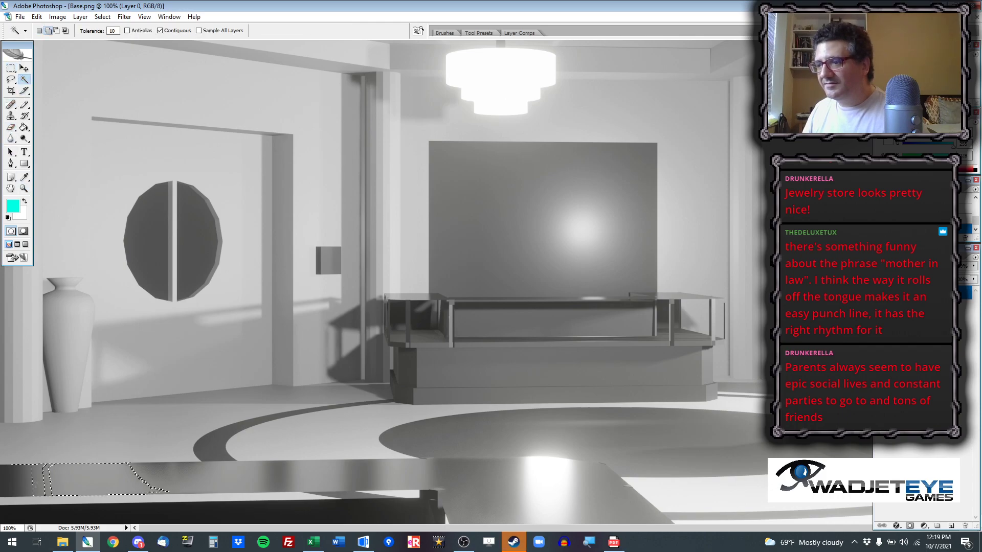
pyautogui.keyDown('shift'); pyautogui.click(20, 485); pyautogui.keyUp('shift')
pyautogui.press('Return')
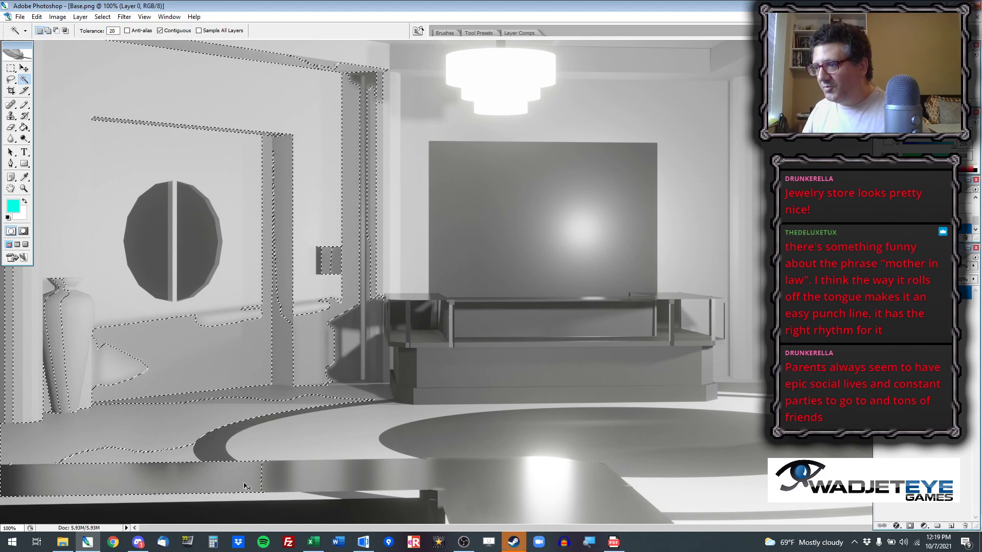
pyautogui.keyDown('shift'); pyautogui.click(302, 485); pyautogui.keyUp('shift')
pyautogui.keyDown('shift'); pyautogui.click(361, 476); pyautogui.keyUp('shift')
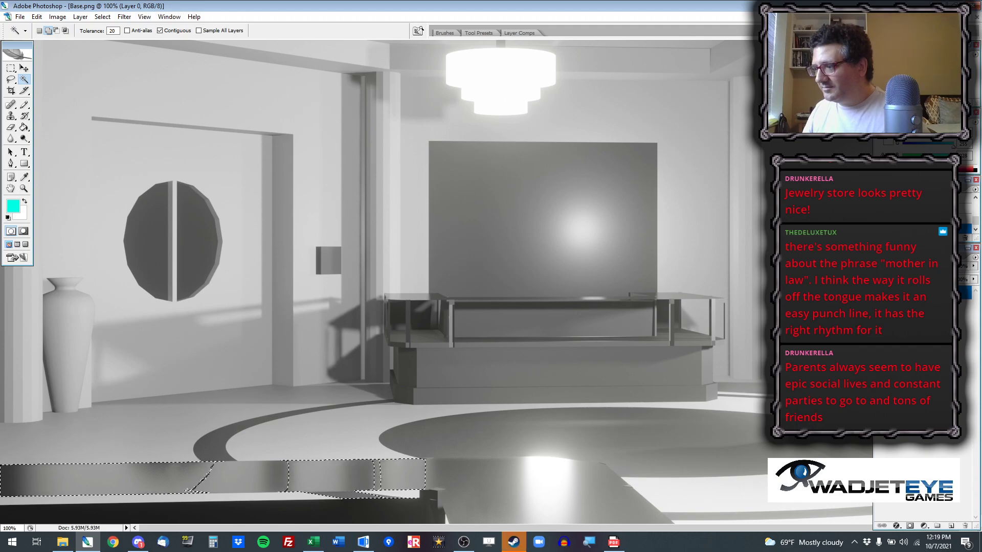
pyautogui.keyDown('shift'); pyautogui.click(541, 494); pyautogui.keyUp('shift')
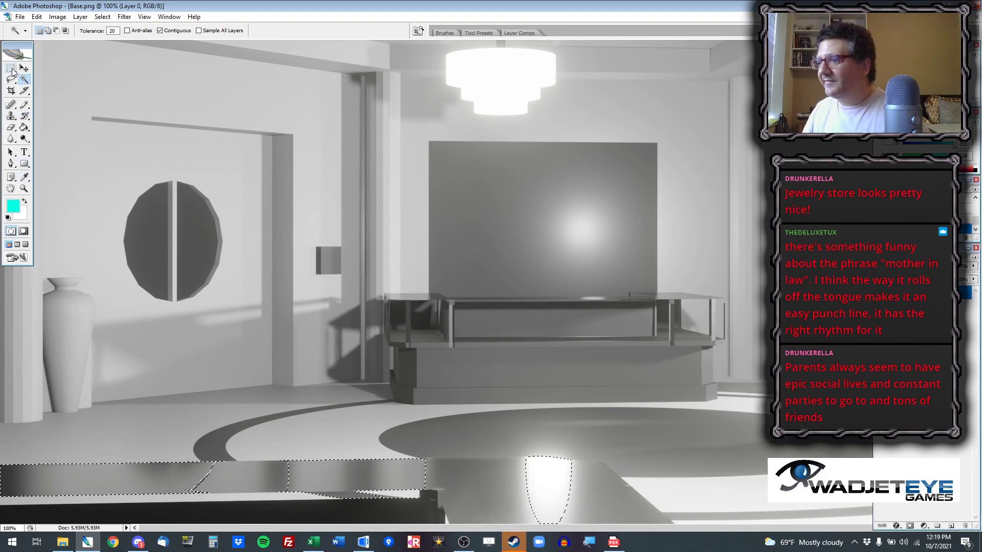
pyautogui.click(12, 69)
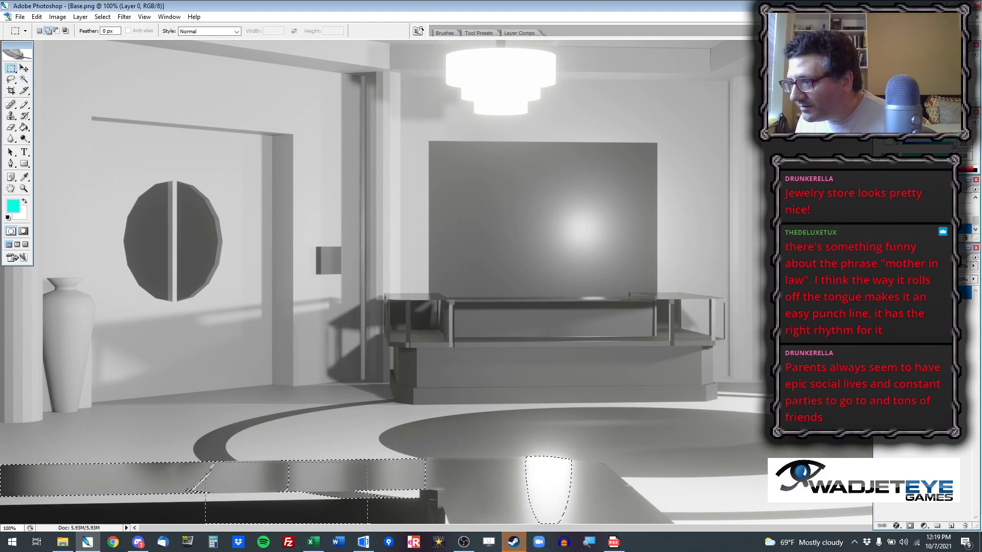
pyautogui.moveTo(490, 527); pyautogui.dragTo(587, 526)
# Step: Use the Lasso to add the counter's upper edge, right corner and slanted right side to the selection
pyautogui.scroll(4, 492, 467)
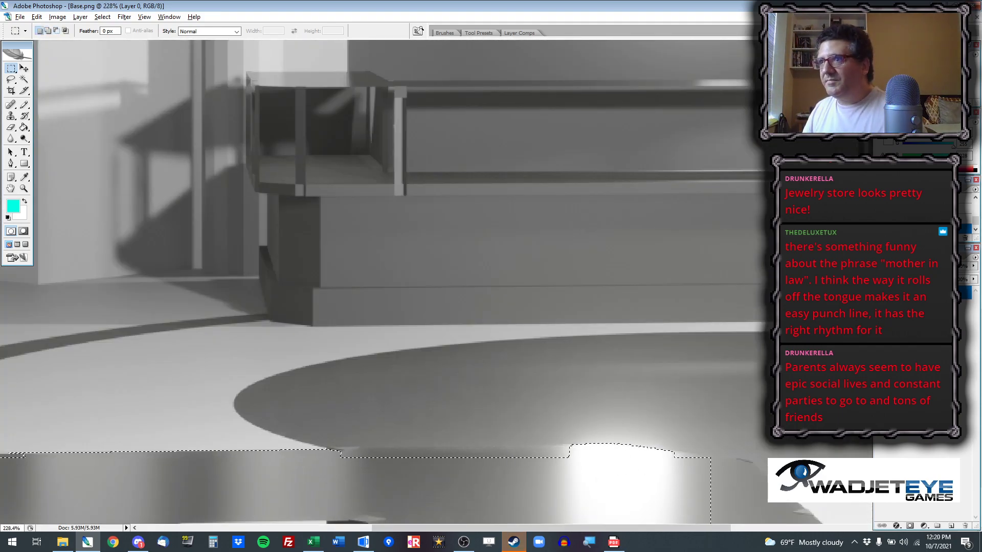
pyautogui.click(11, 79)
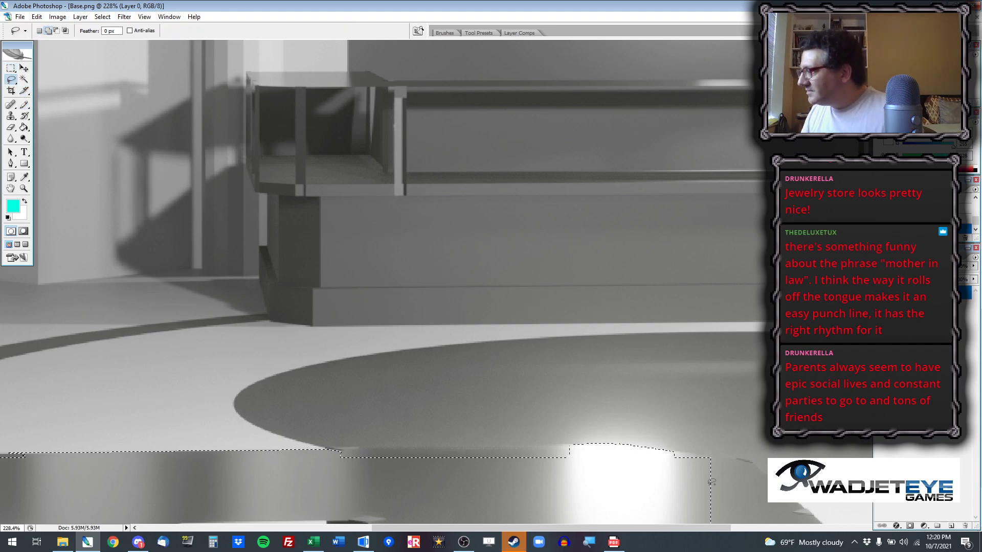
pyautogui.moveTo(730, 455); pyautogui.dragTo(759, 466)
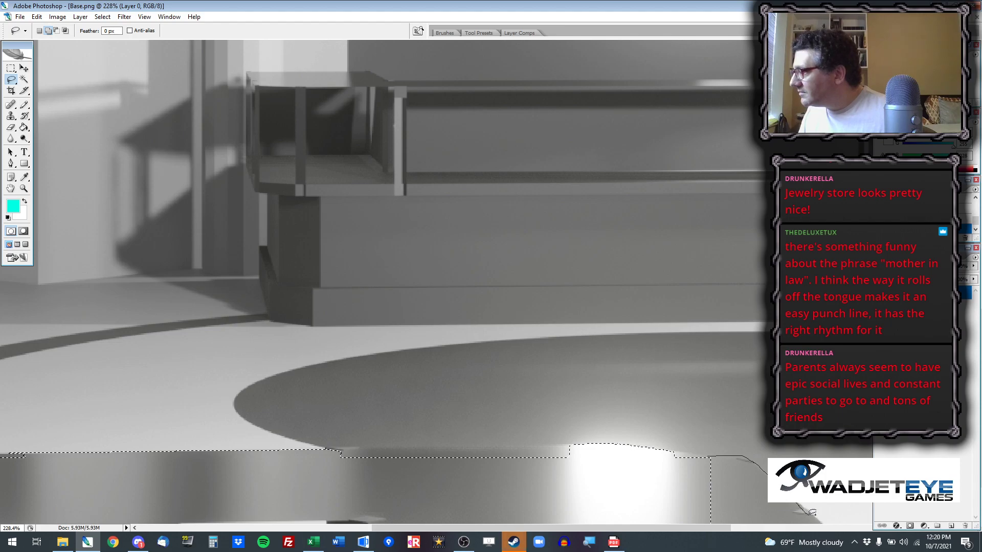
pyautogui.moveTo(827, 526)
pyautogui.mouseDown()
pyautogui.moveTo(663, 525)
pyautogui.moveTo(658, 487)
pyautogui.mouseUp()
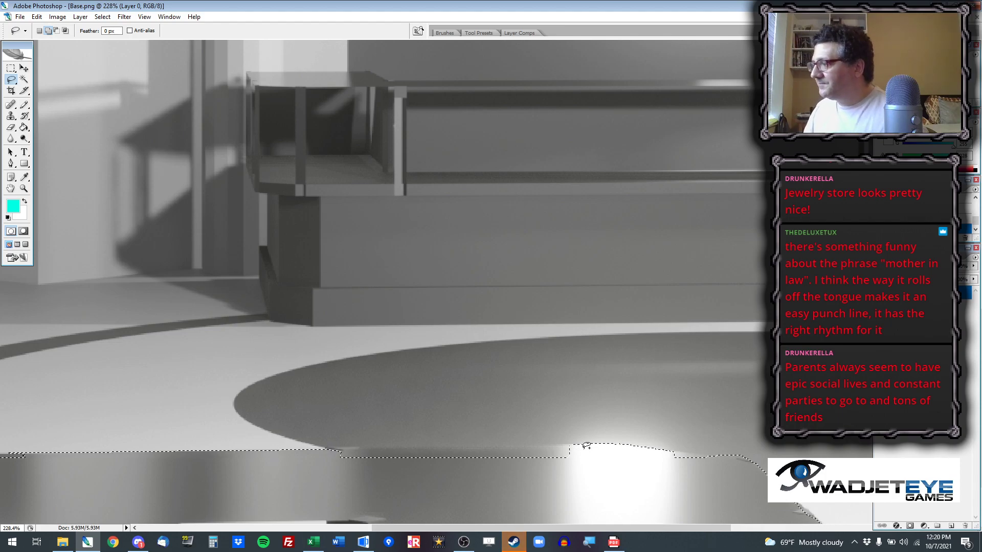
pyautogui.moveTo(562, 442); pyautogui.dragTo(435, 445)
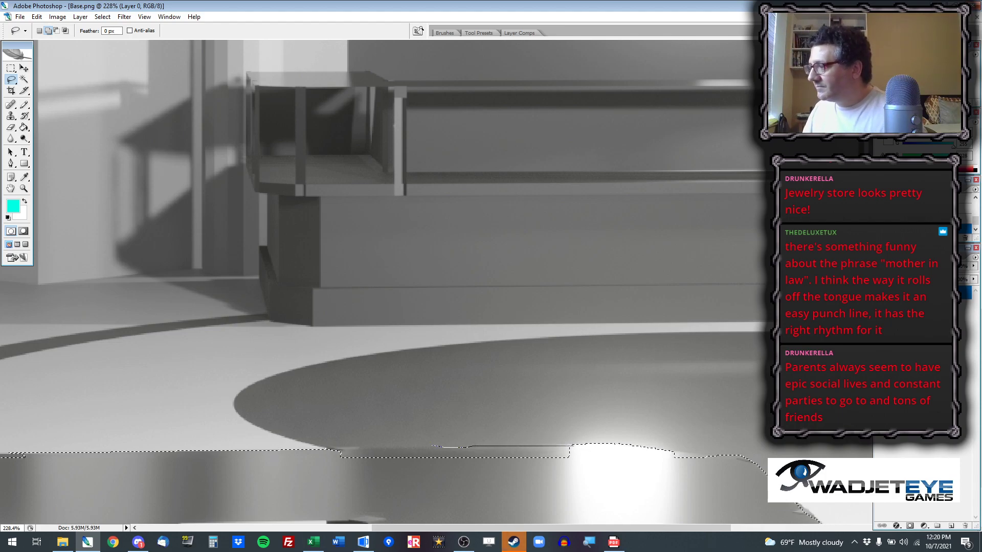
pyautogui.moveTo(355, 446)
pyautogui.mouseDown()
pyautogui.moveTo(471, 491)
pyautogui.moveTo(571, 456)
pyautogui.mouseUp()
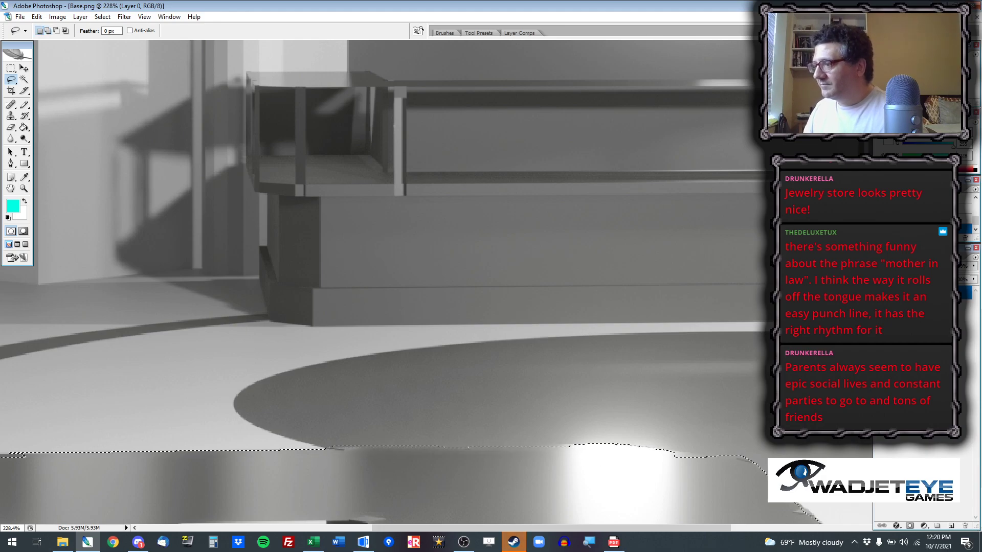
pyautogui.moveTo(595, 532); pyautogui.dragTo(362, 532)
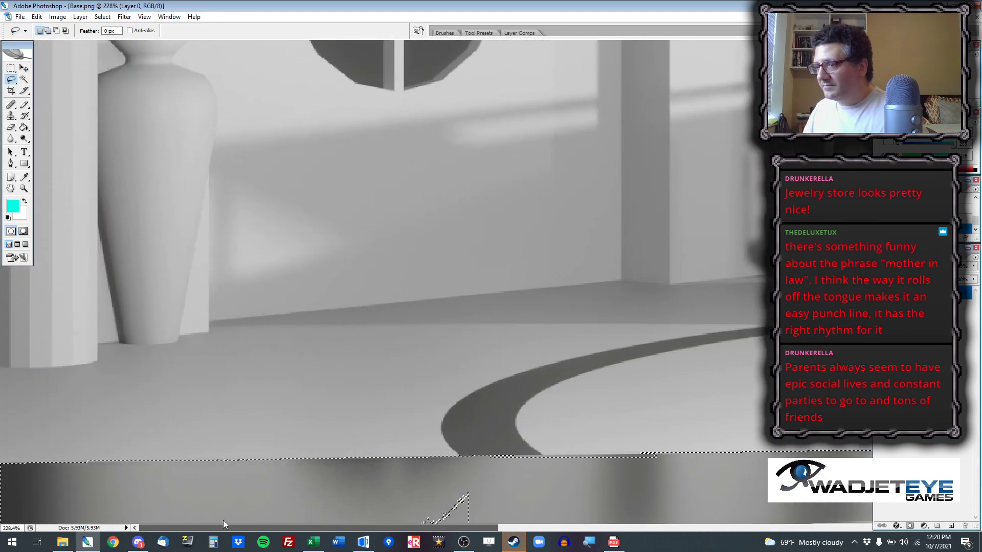
pyautogui.scroll(-6, 341, 374)
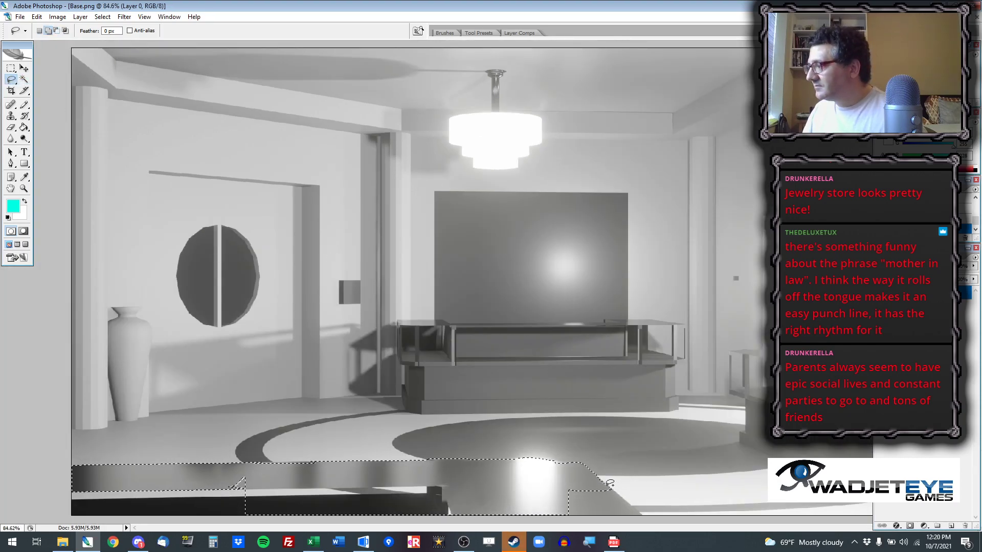
pyautogui.moveTo(632, 500); pyautogui.dragTo(645, 514)
pyautogui.moveTo(560, 528)
pyautogui.mouseDown()
pyautogui.moveTo(554, 490)
pyautogui.moveTo(600, 481)
pyautogui.mouseUp()
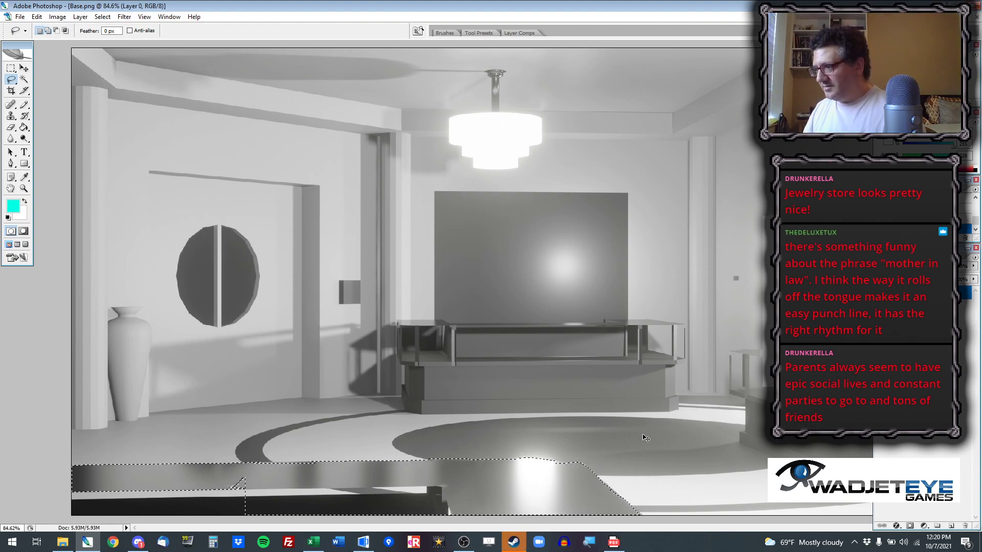
# Step: Add the unselected lower-left part of the counter with the rectangular marquee and copy the selected counter to a new layer
pyautogui.press('m')
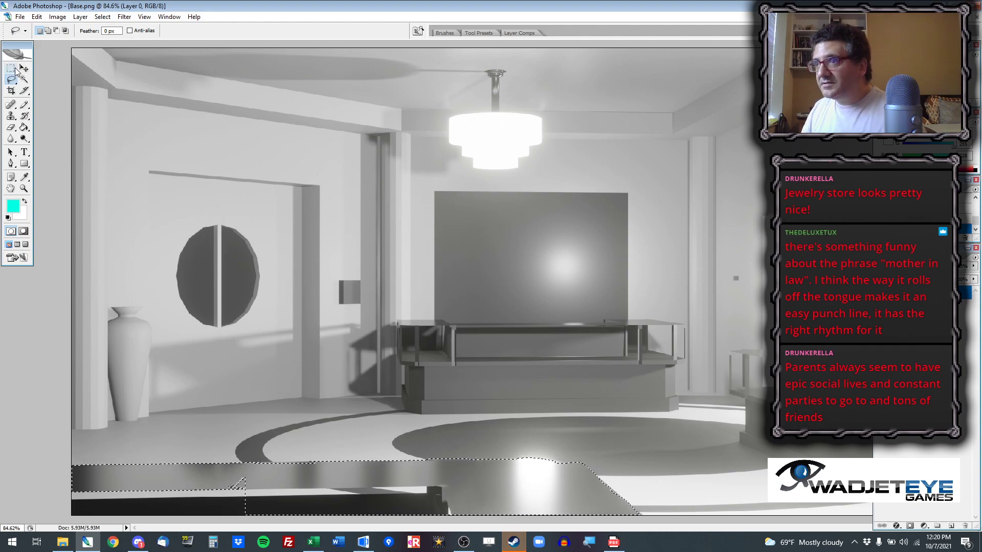
pyautogui.moveTo(322, 523); pyautogui.dragTo(67, 486)
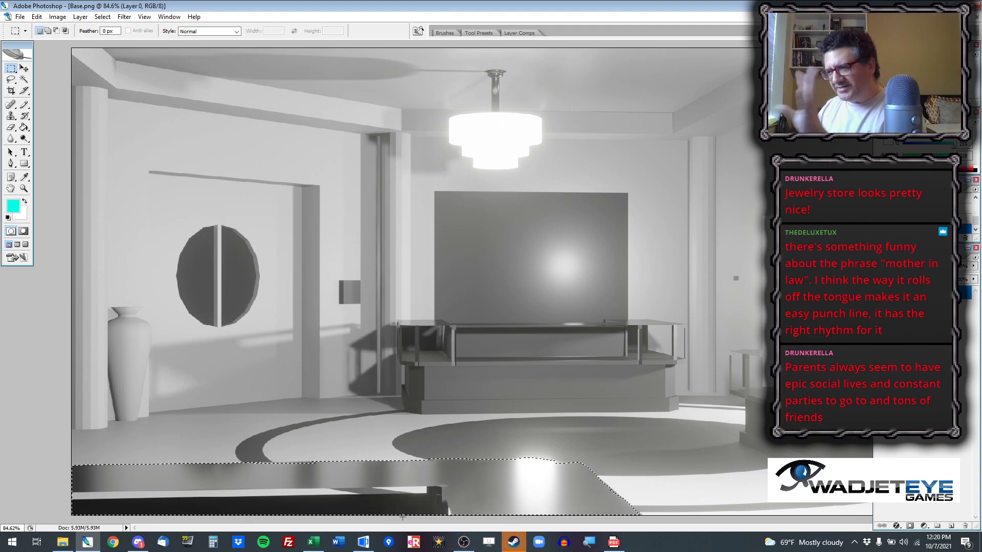
pyautogui.hotkey('ctrl', 'j')
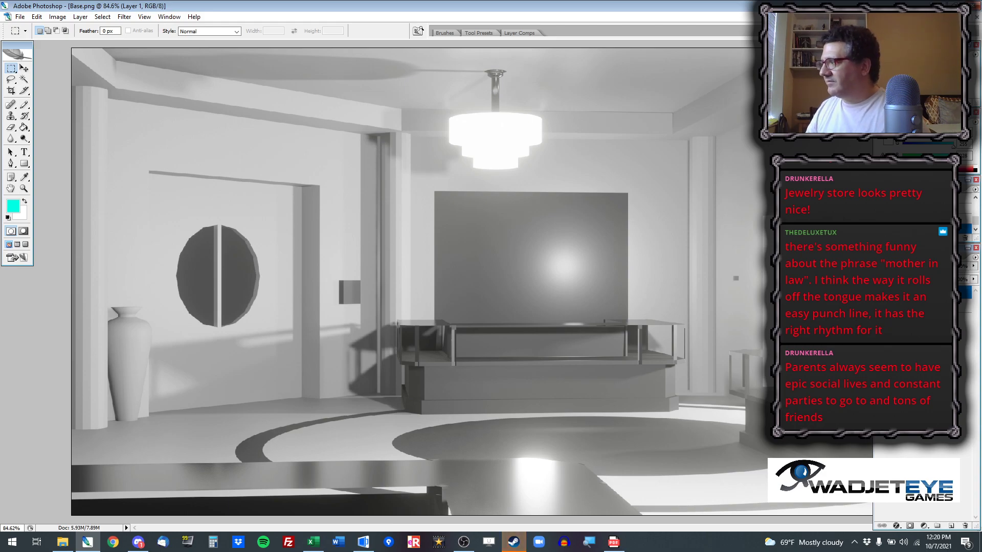
# Step: Try to select the bright window behind the right display case using the Magic Wand on the counter layer
pyautogui.press('z')
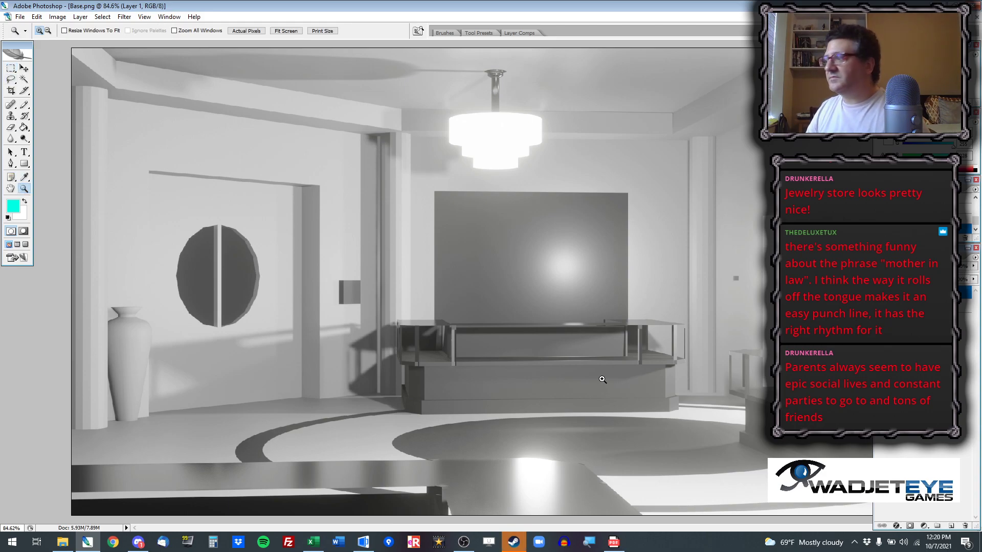
pyautogui.moveTo(724, 347); pyautogui.dragTo(962, 494)
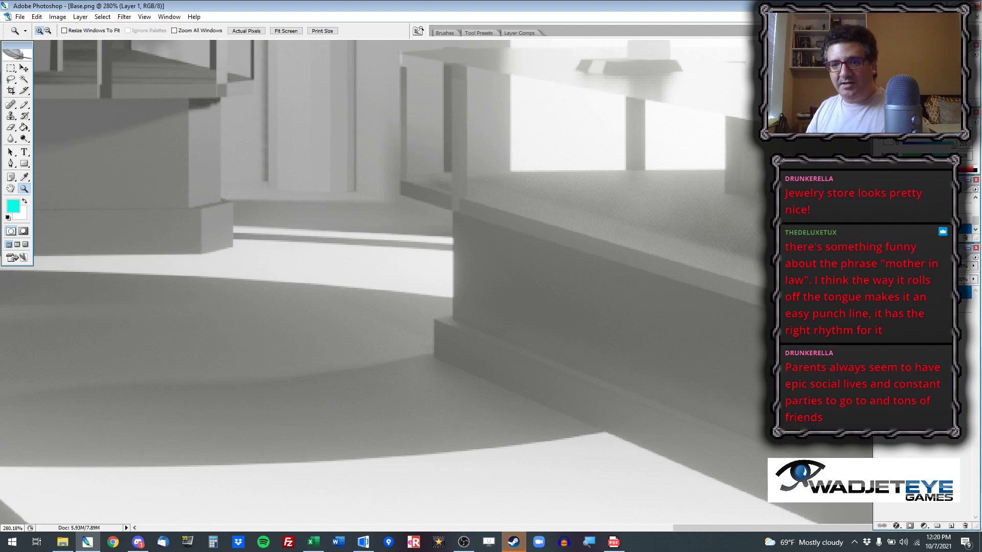
pyautogui.click(11, 68)
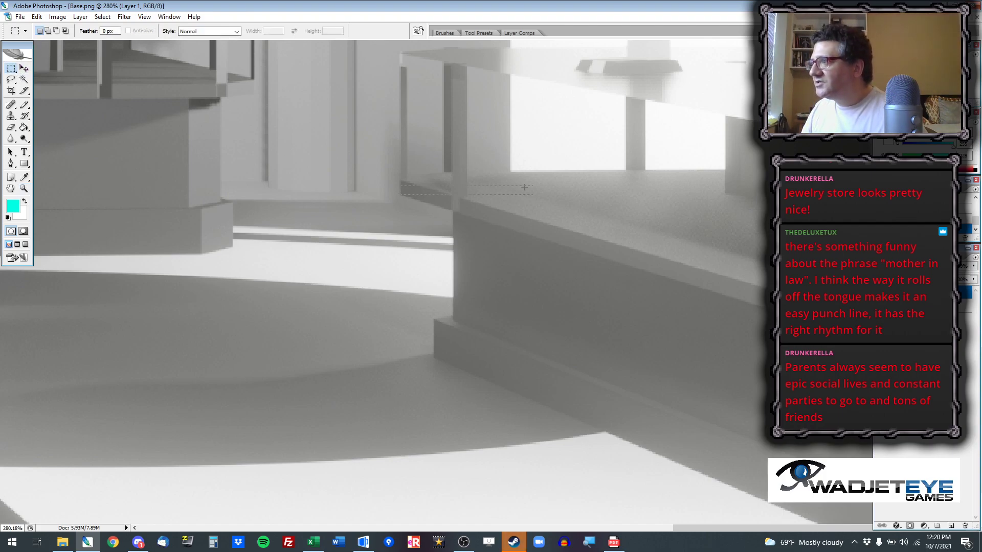
pyautogui.scroll(4, 596, 194)
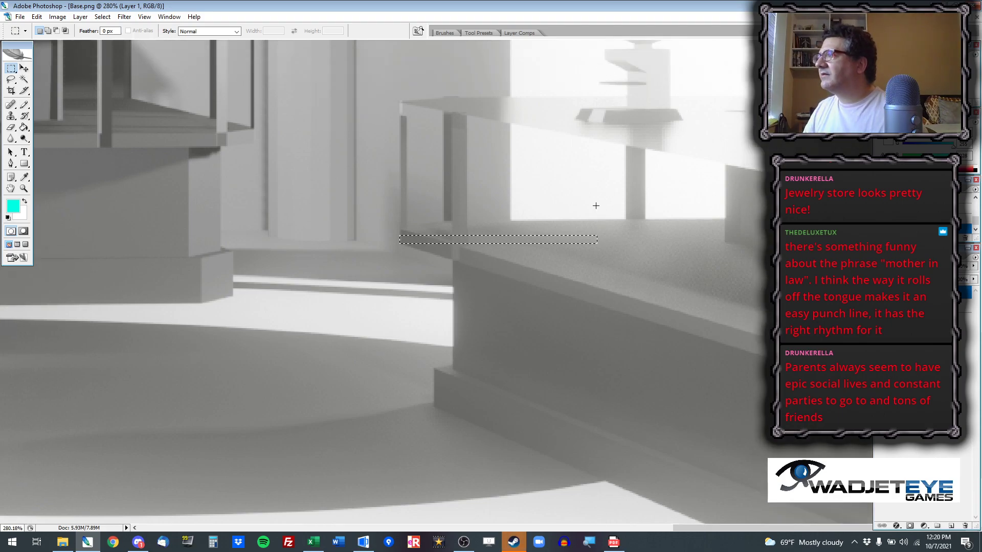
pyautogui.scroll(3, 599, 203)
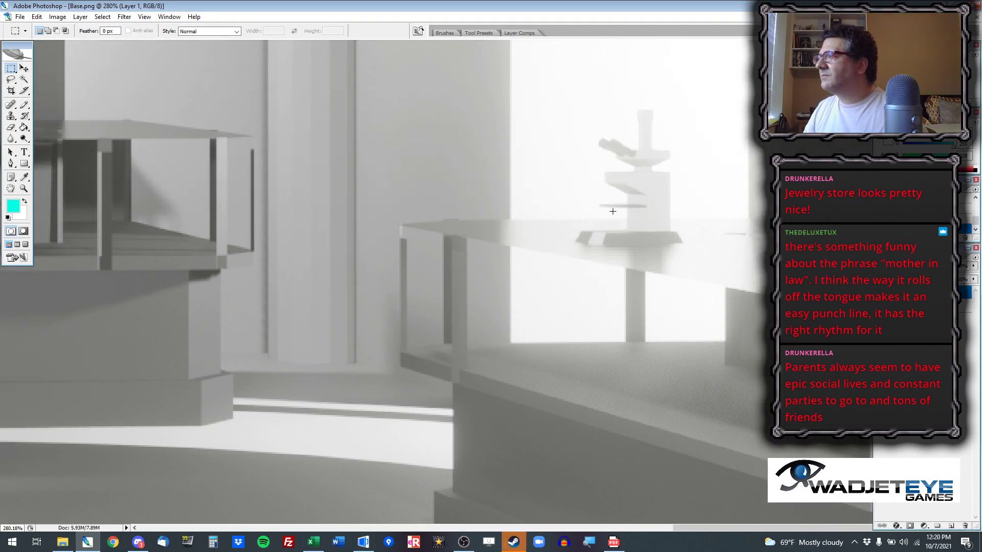
pyautogui.click(24, 79)
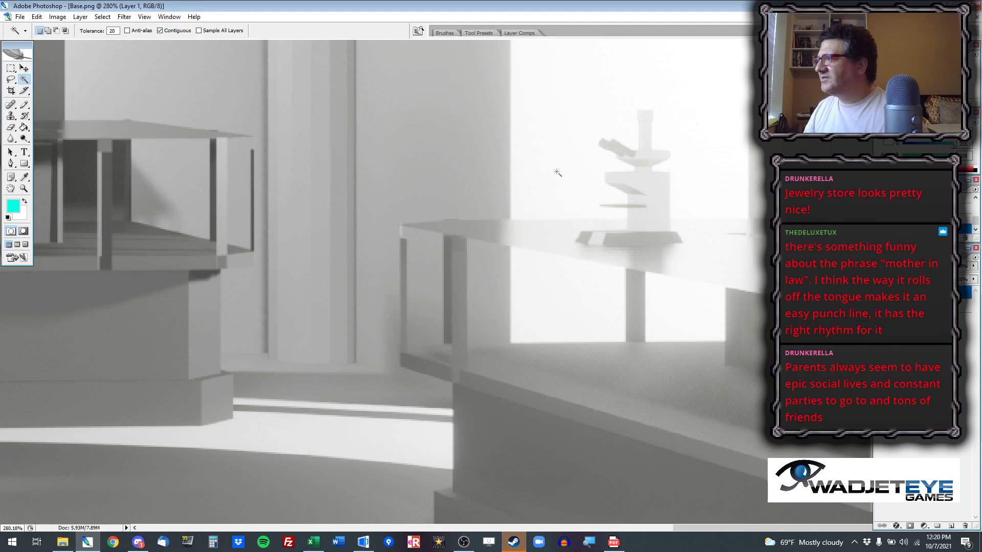
pyautogui.scroll(-2, 588, 165)
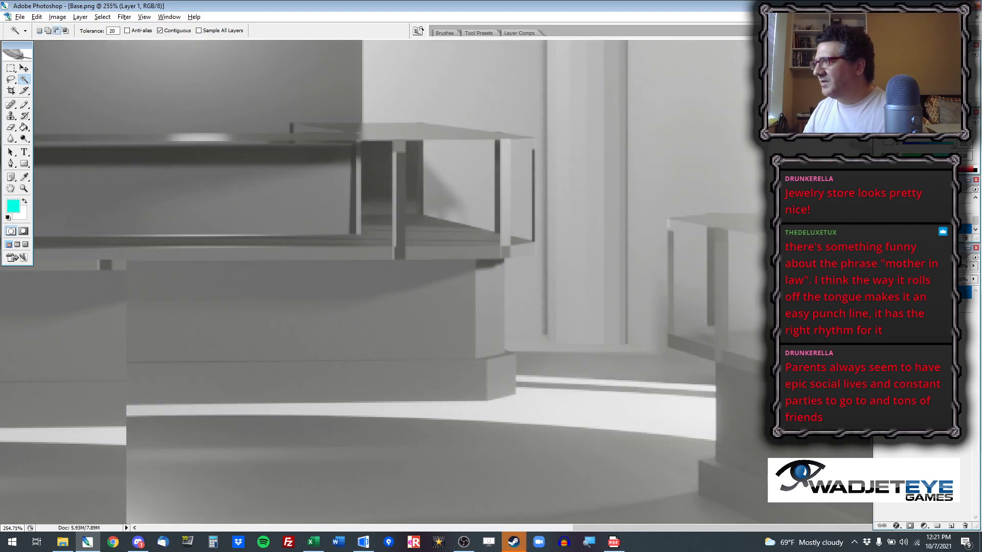
pyautogui.scroll(-1, 480, 235)
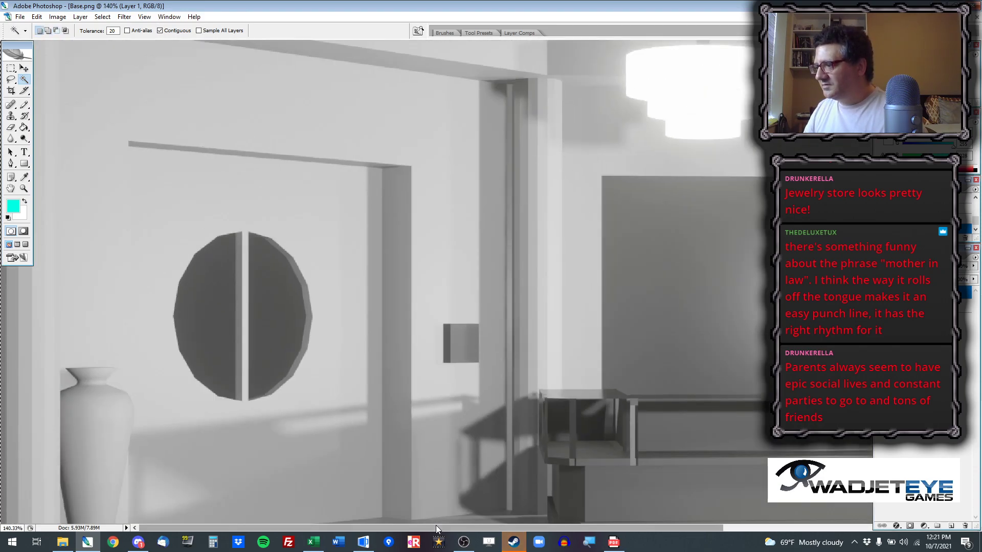
pyautogui.moveTo(435, 526); pyautogui.dragTo(704, 523)
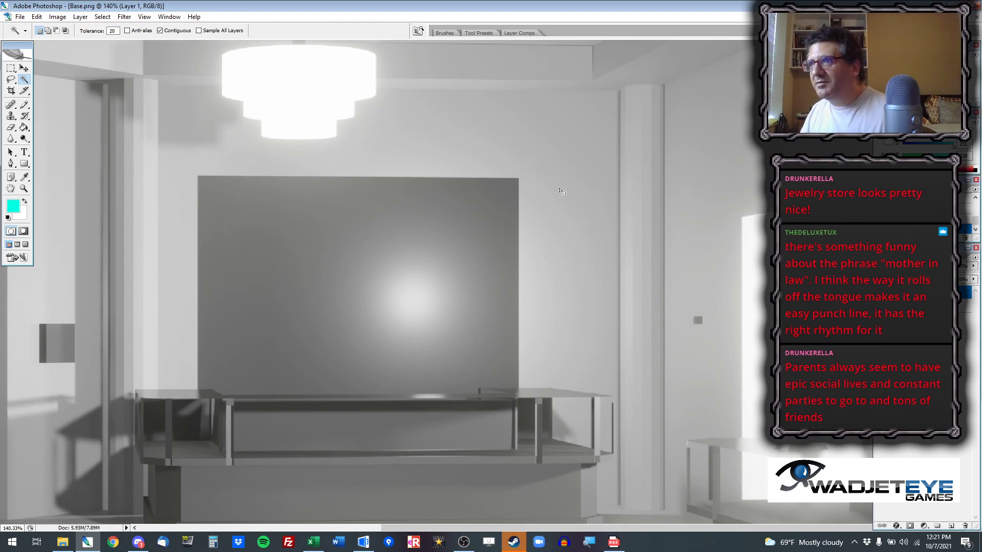
pyautogui.scroll(-2, 512, 177)
pyautogui.click(759, 237)
pyautogui.hotkey('ctrl', 'd')
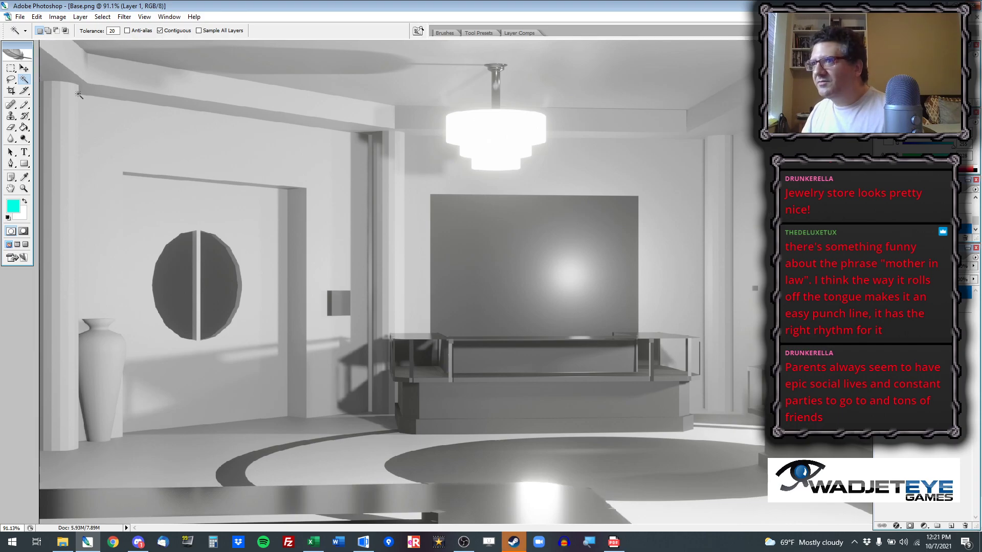
pyautogui.click(11, 68)
pyautogui.click(23, 79)
pyautogui.click(246, 153)
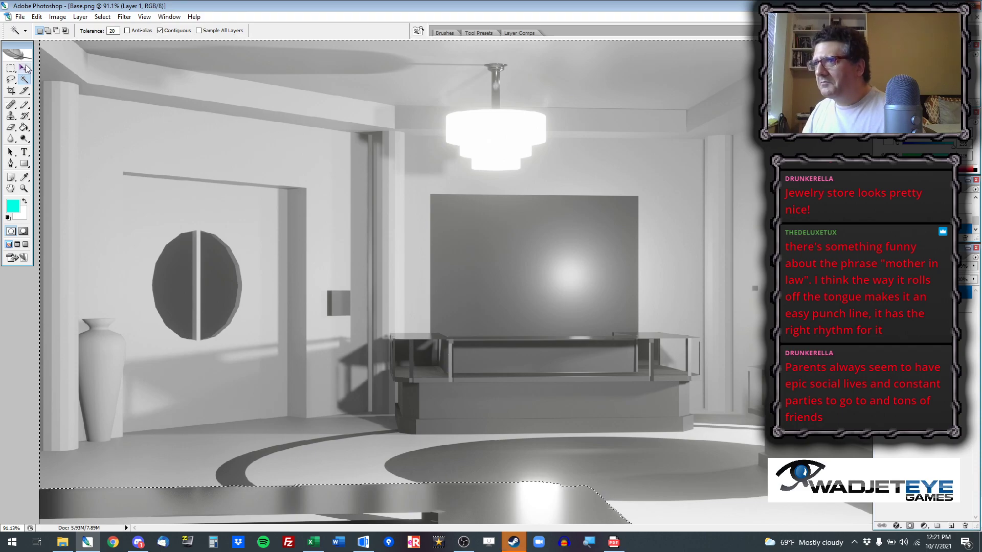
pyautogui.press('m')
pyautogui.click(696, 180)
# Step: On Layer 0, select the bright window area behind the right display case using the Magic Wand with tolerance 20 and delete it
pyautogui.click(926, 306)
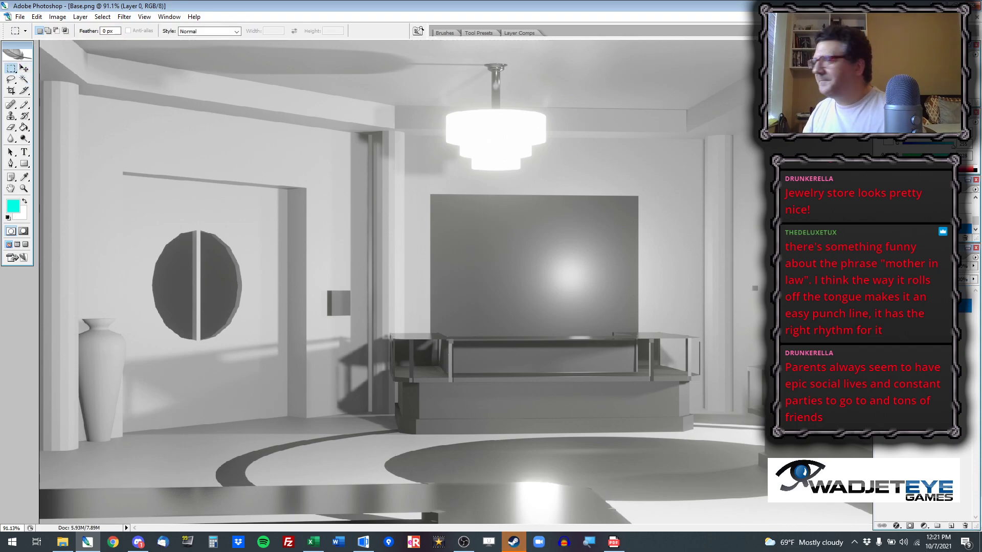
pyautogui.click(23, 80)
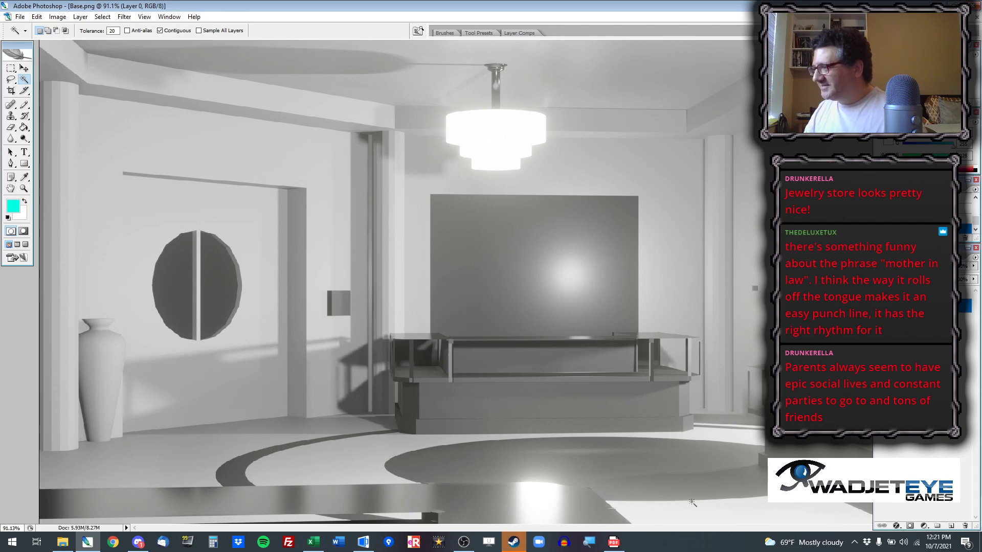
pyautogui.scroll(5, 634, 379)
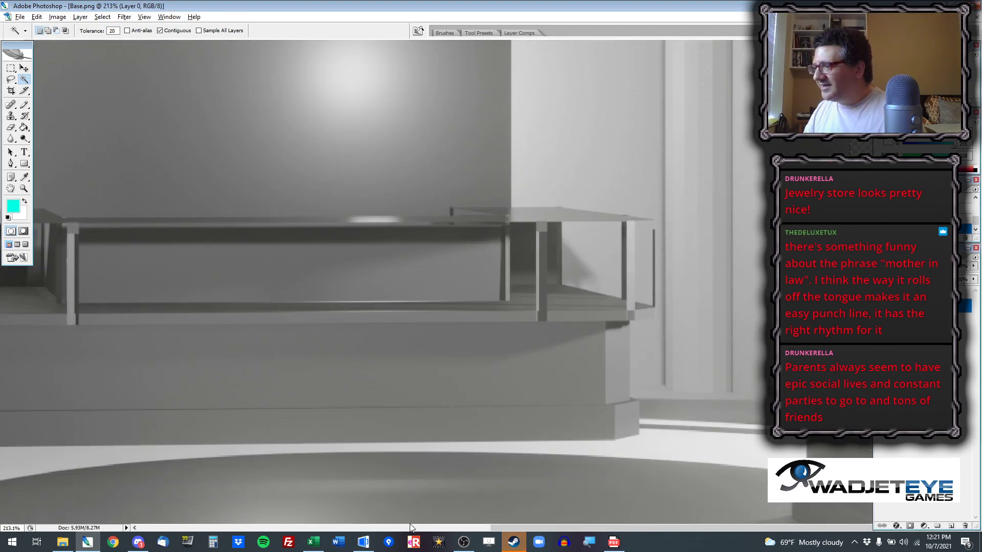
pyautogui.moveTo(523, 529); pyautogui.dragTo(697, 529)
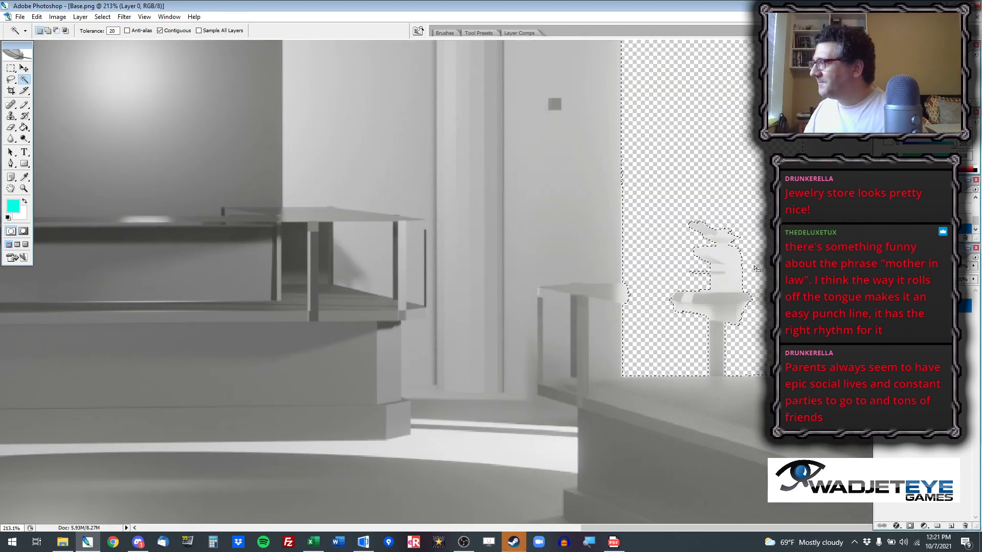
pyautogui.click(608, 334)
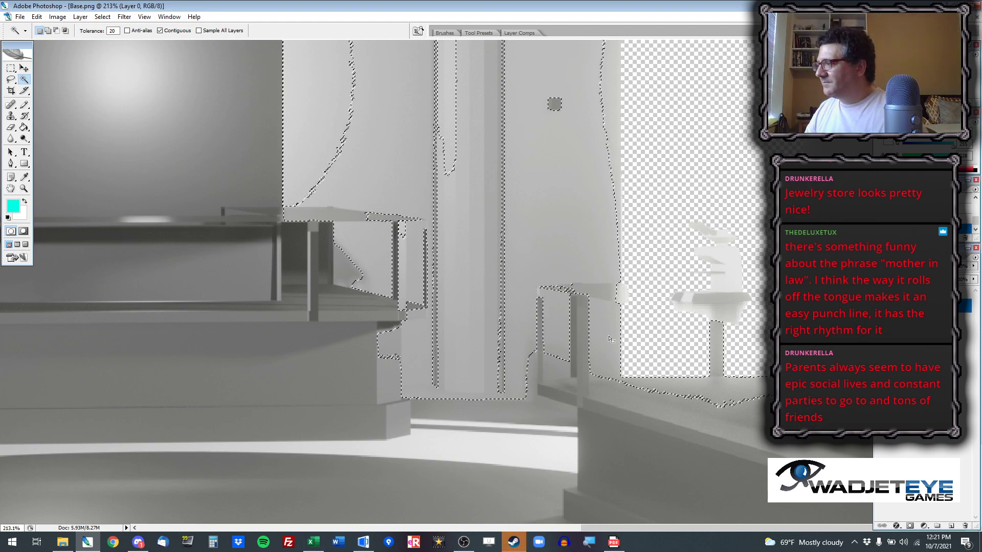
pyautogui.press('m')
pyautogui.hotkey('ctrl', 'd')
pyautogui.click(11, 127)
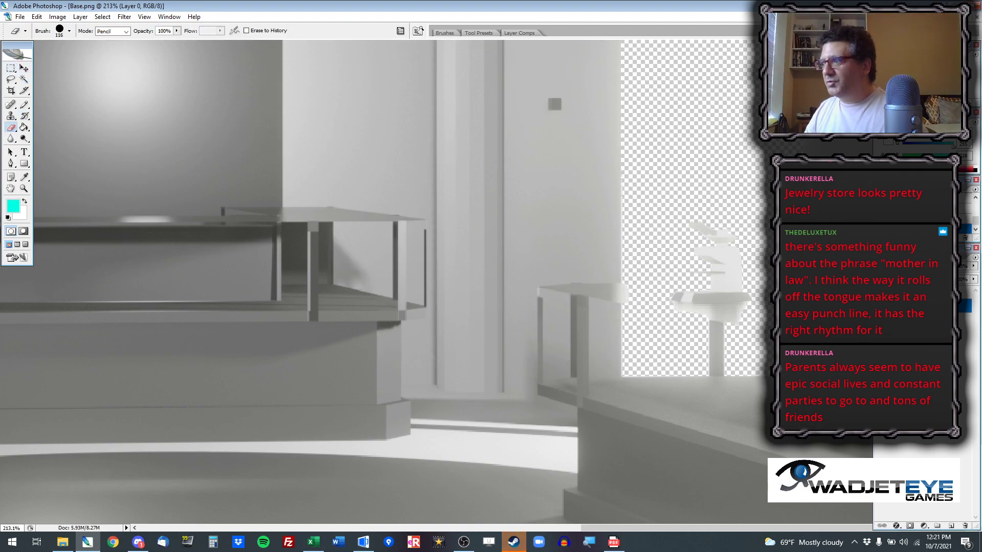
pyautogui.click(612, 314)
pyautogui.hotkey('ctrl', 'z')
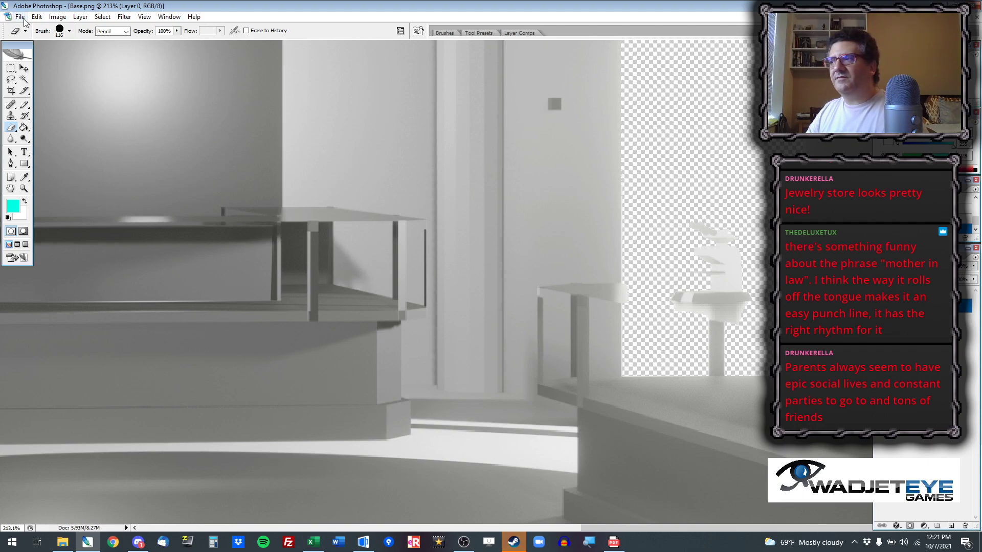
# Step: Revert Base.png to its last saved version
pyautogui.click(924, 292)
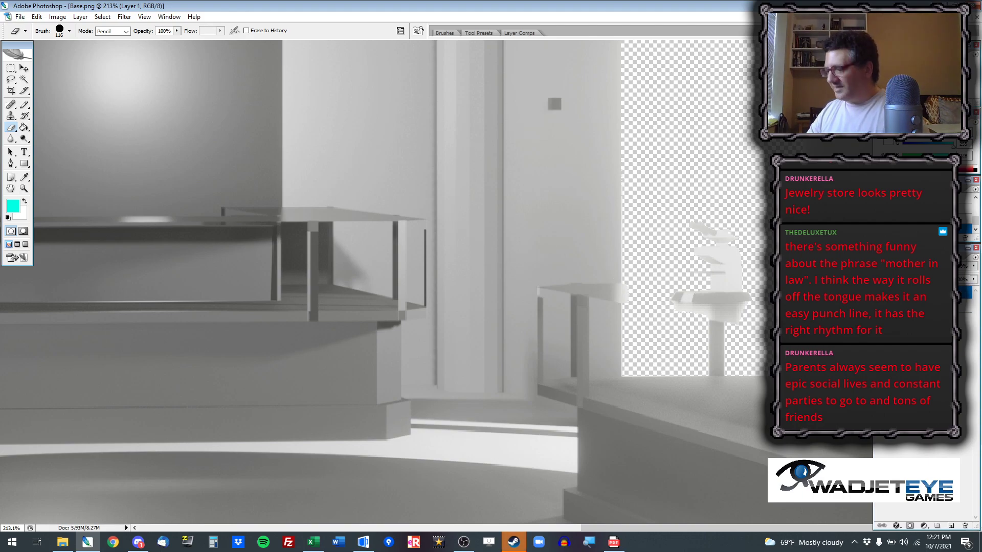
pyautogui.click(20, 16)
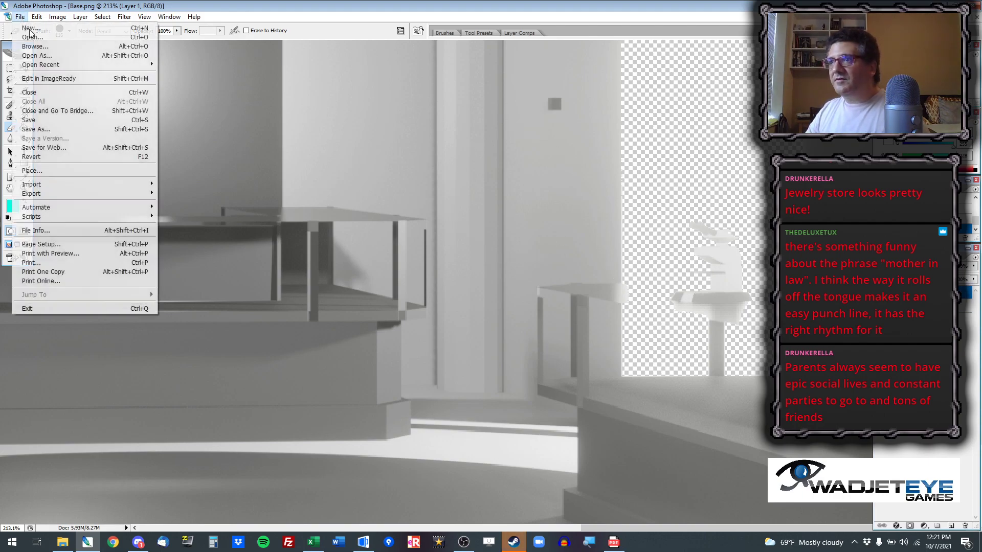
pyautogui.click(77, 158)
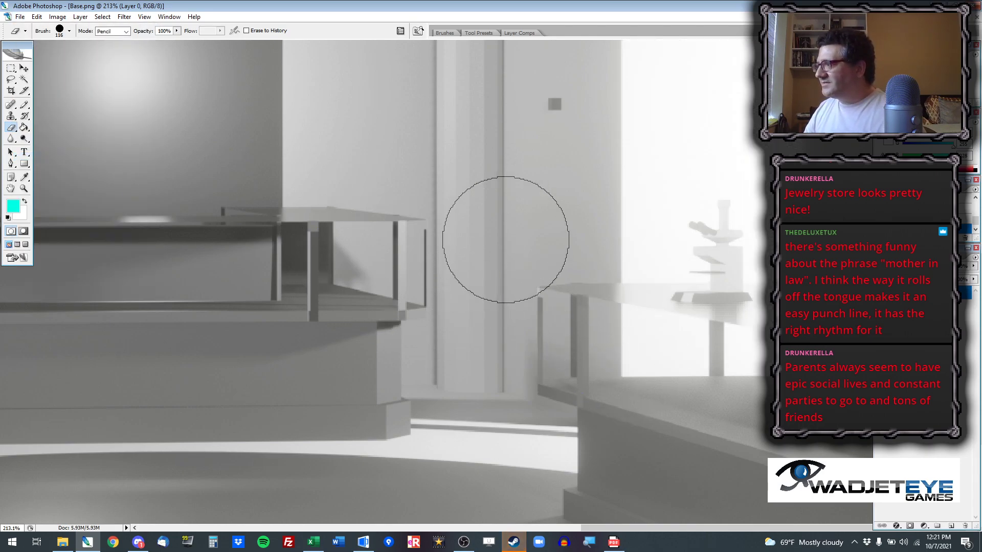
# Step: Paste the copied counter as a new layer and move it down over the original foreground counter
pyautogui.hotkey('ctrl', 'z')
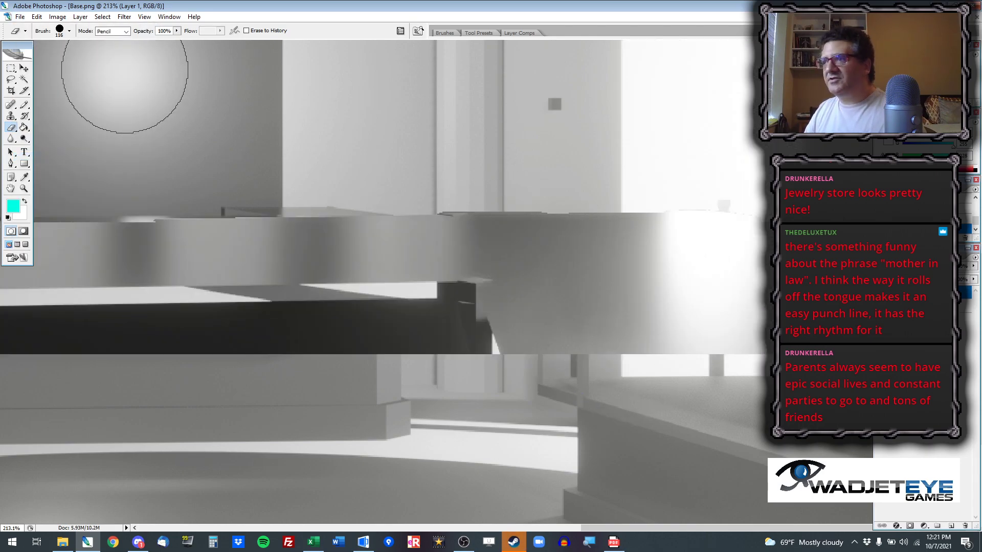
pyautogui.click(24, 68)
pyautogui.moveTo(603, 287); pyautogui.dragTo(302, 463)
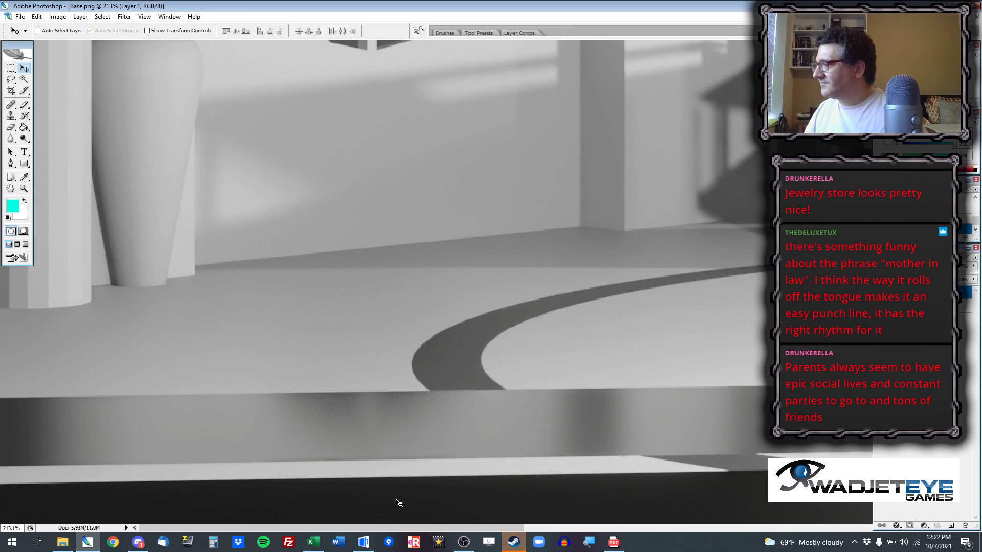
# Step: Select the glass section of the right display case with the rectangular marquee
pyautogui.moveTo(365, 532); pyautogui.dragTo(866, 533)
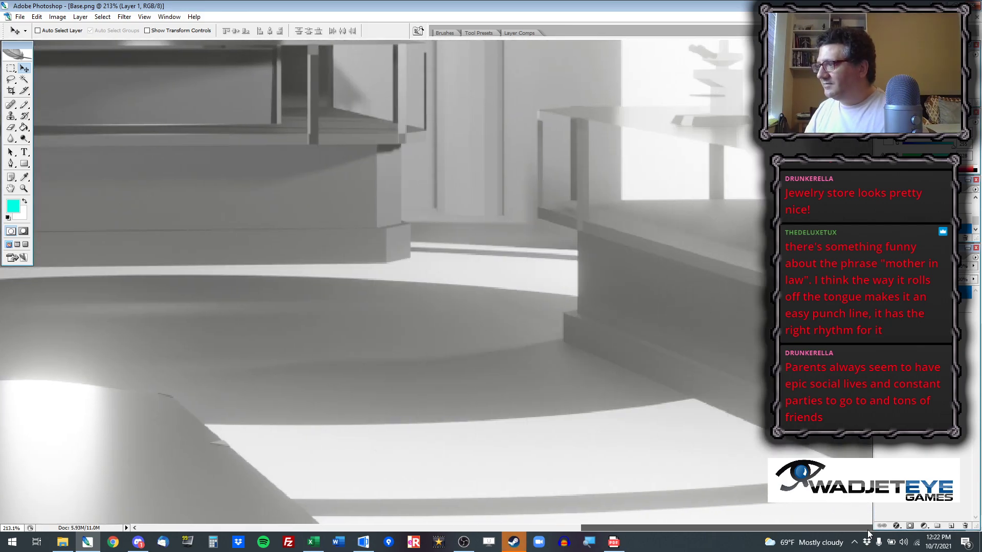
pyautogui.scroll(3, 670, 138)
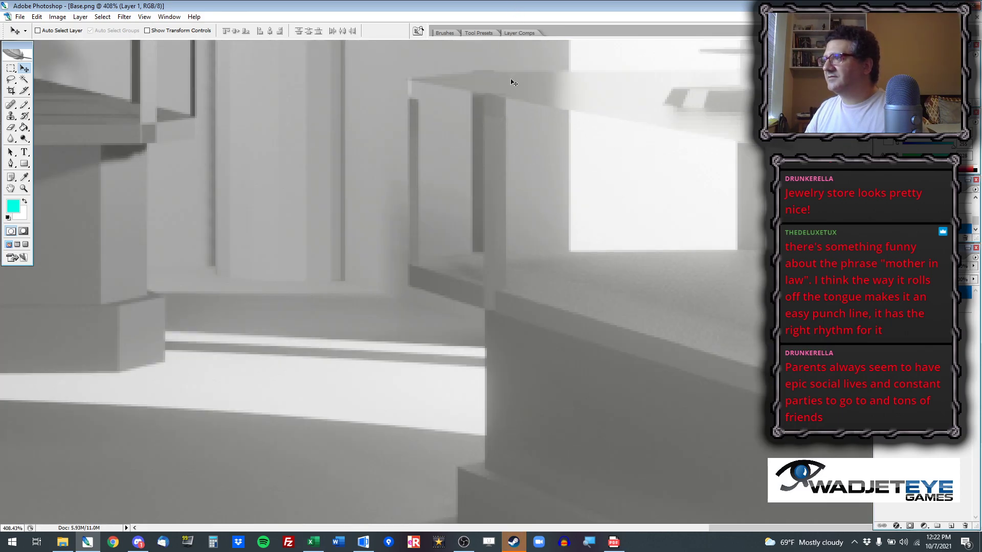
pyautogui.scroll(4, 514, 62)
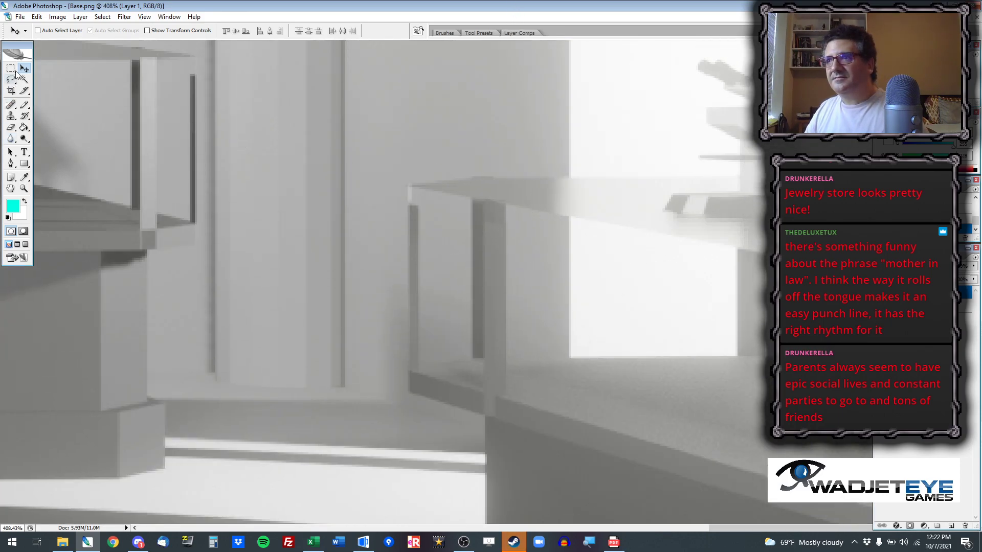
pyautogui.click(13, 71)
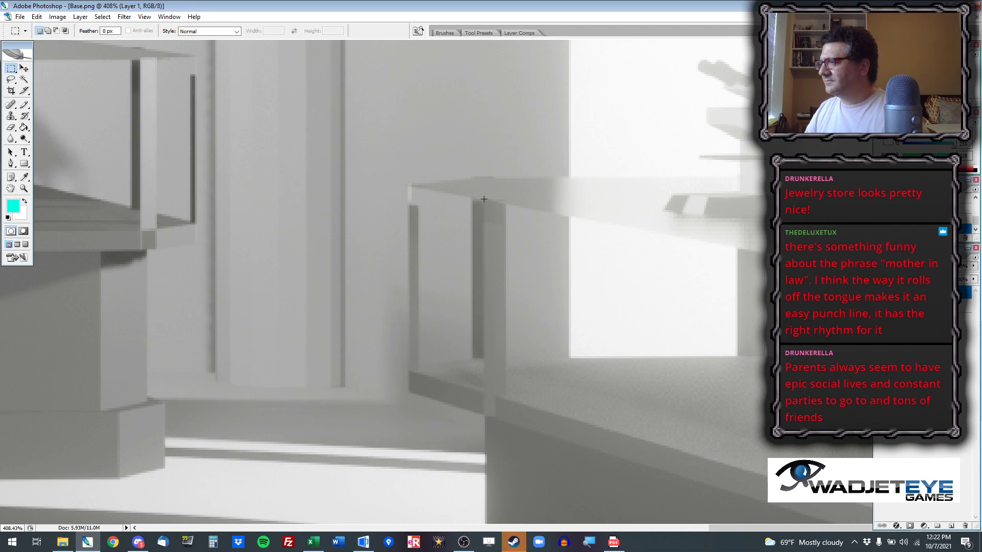
pyautogui.moveTo(409, 186); pyautogui.dragTo(532, 316)
pyautogui.moveTo(615, 390); pyautogui.dragTo(655, 392)
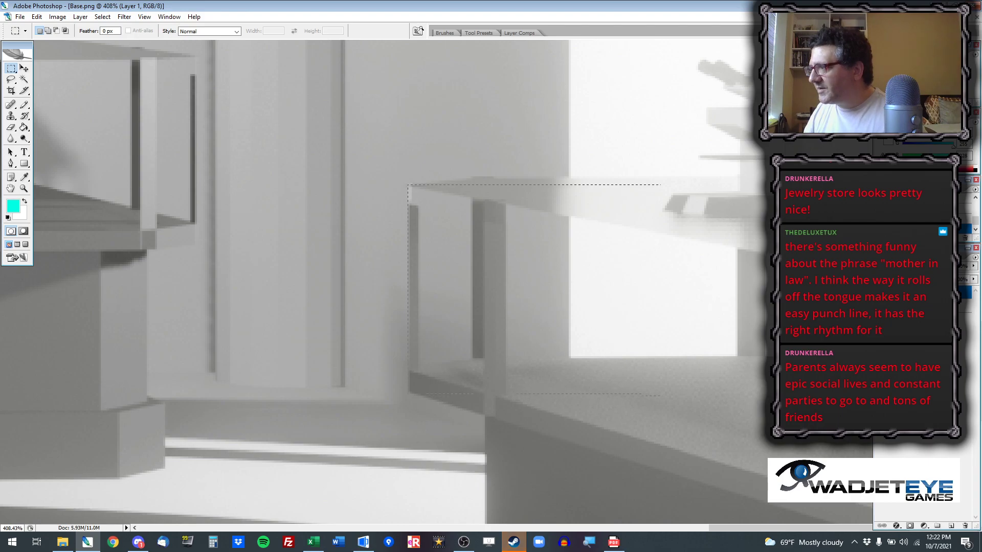
pyautogui.moveTo(813, 408); pyautogui.dragTo(819, 394)
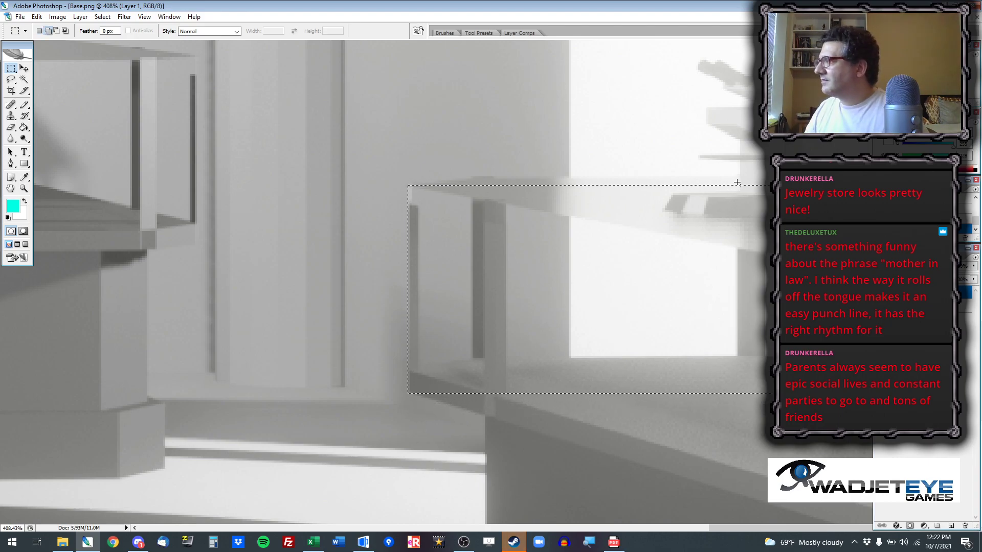
# Step: Add the ornament's central body and its flat arm above the display case to the selection with rectangular marquees
pyautogui.moveTo(740, 188); pyautogui.dragTo(761, 165)
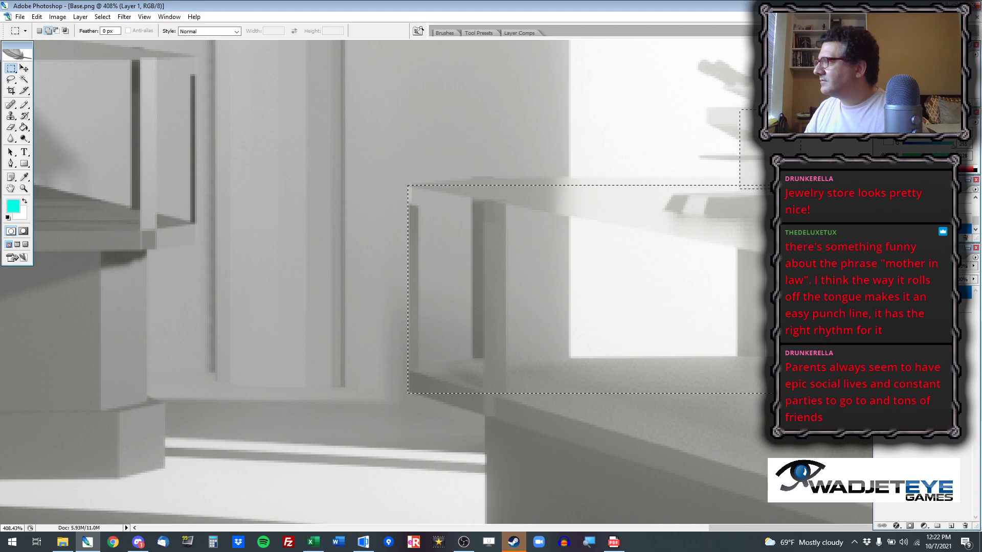
pyautogui.moveTo(800, 108); pyautogui.dragTo(799, 107)
pyautogui.moveTo(734, 119); pyautogui.dragTo(755, 124)
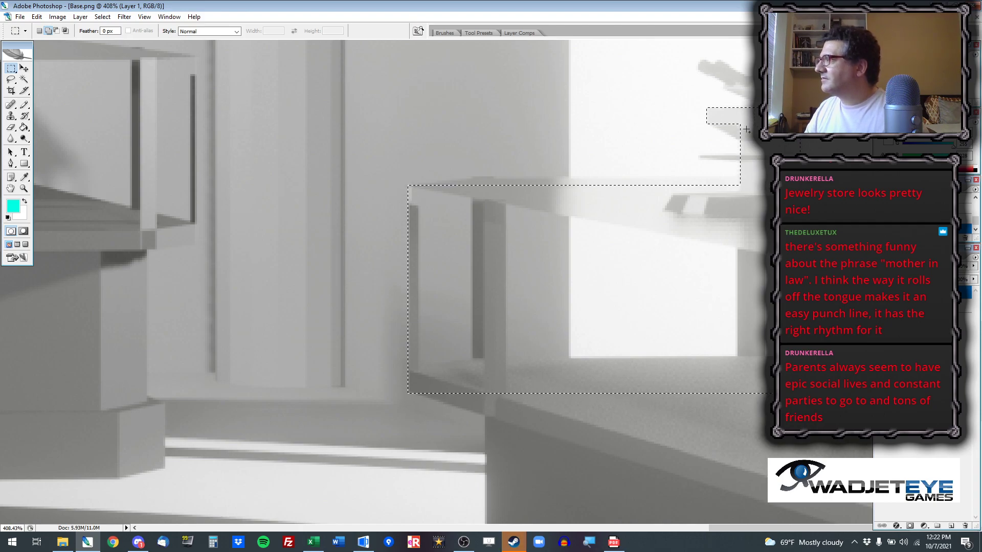
# Step: On Layer 0, add the ornament's remaining thin parts to the selection using the Magic Wand with tolerance 20
pyautogui.scroll(2, 755, 124)
pyautogui.click(23, 79)
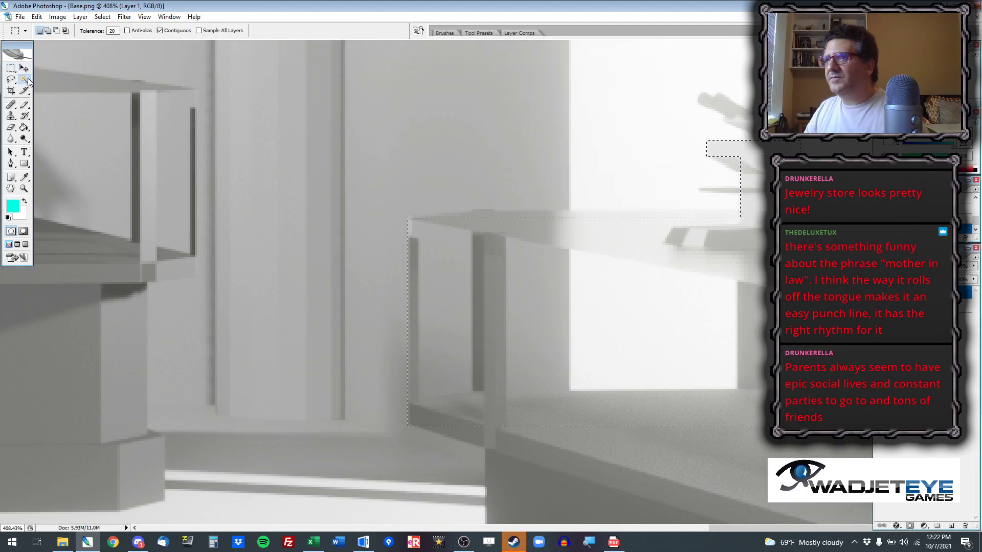
pyautogui.click(920, 306)
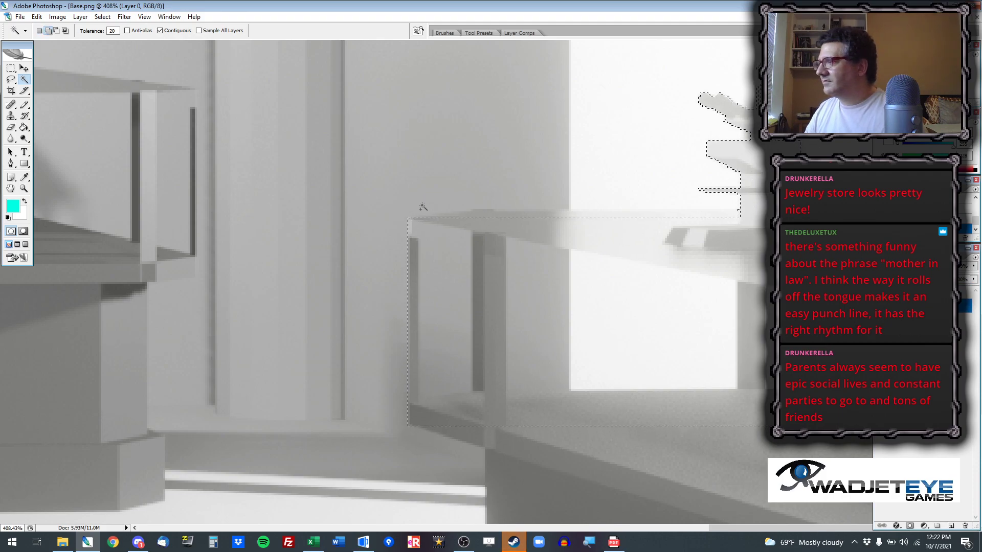
pyautogui.keyDown('shift'); pyautogui.click(491, 216); pyautogui.keyUp('shift')
pyautogui.hotkey('ctrl', 'z')
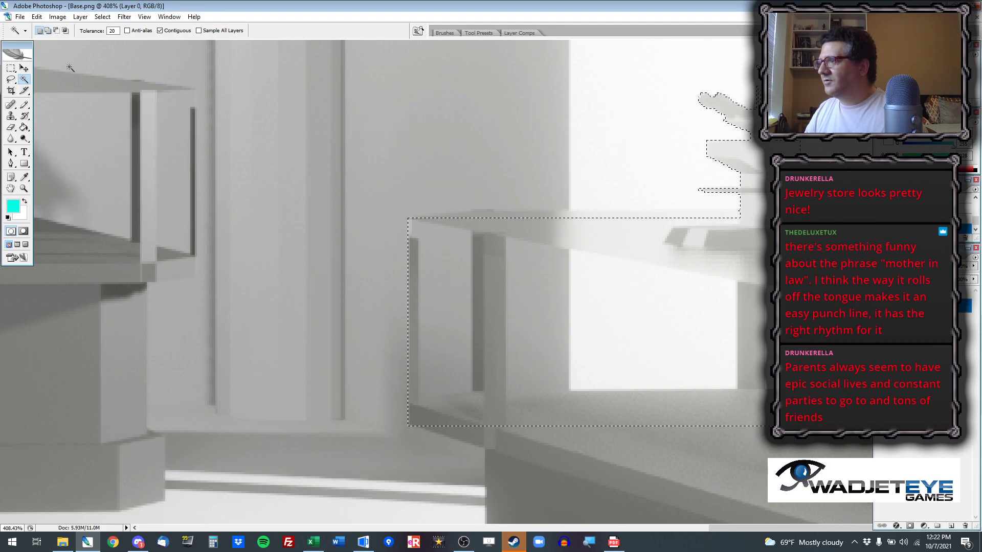
# Step: Use the Lasso to add the upper rim of the right display case to the selection
pyautogui.click(13, 80)
pyautogui.moveTo(484, 205); pyautogui.dragTo(534, 209)
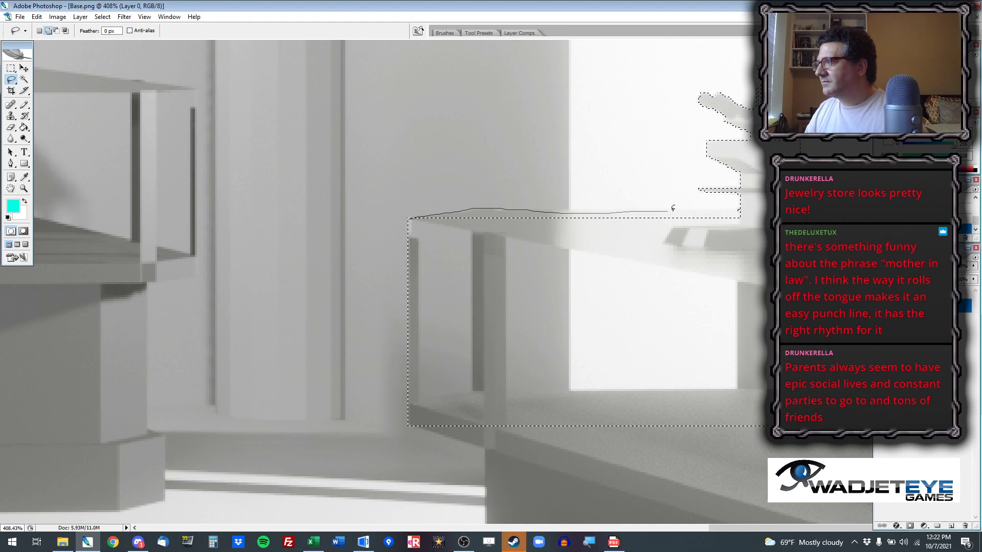
pyautogui.moveTo(762, 207)
pyautogui.mouseDown()
pyautogui.moveTo(798, 307)
pyautogui.moveTo(477, 326)
pyautogui.mouseUp()
pyautogui.moveTo(452, 254); pyautogui.dragTo(450, 261)
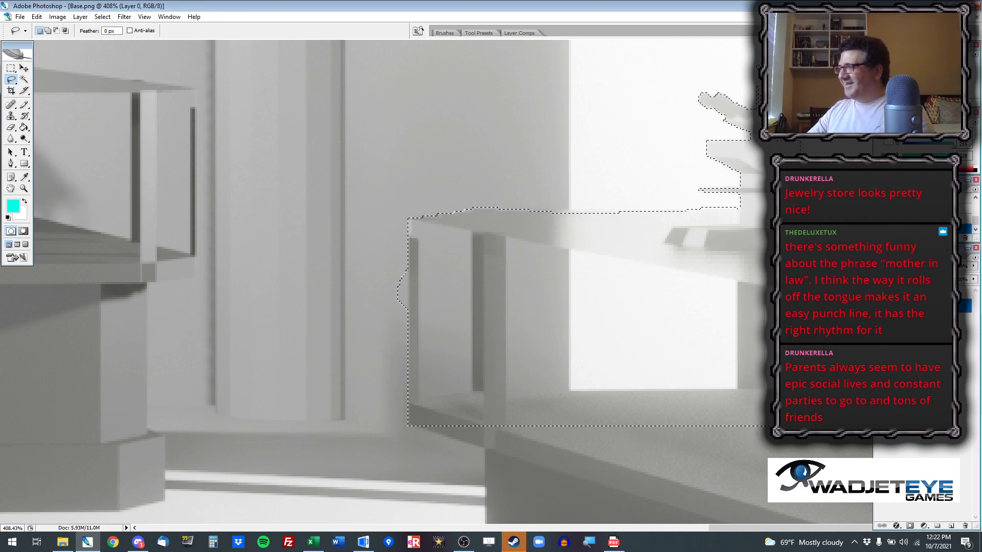
# Step: Add the dark front and plinth of the right display case's base to the selection using the Magic Wand
pyautogui.scroll(-8, 614, 324)
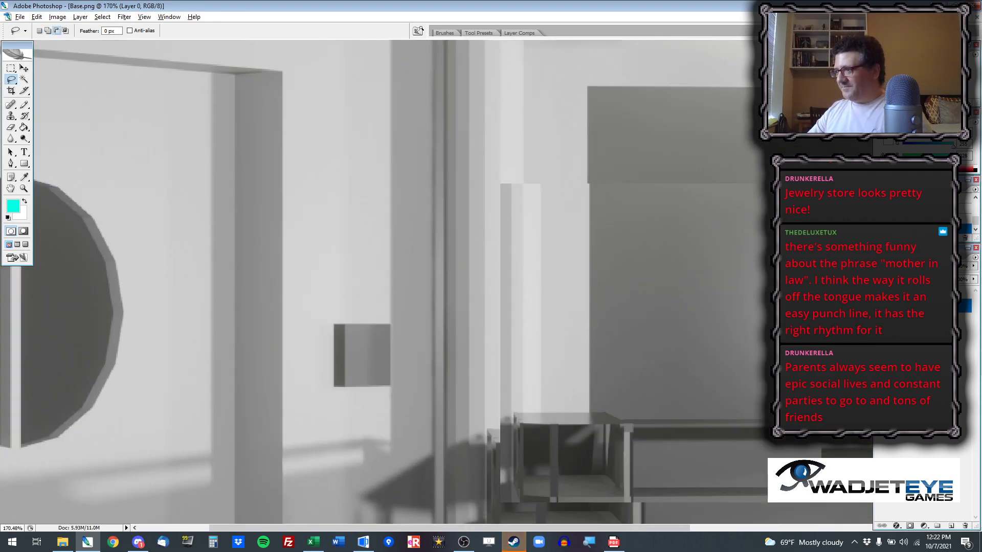
pyautogui.scroll(-3, 624, 367)
pyautogui.scroll(5, 716, 333)
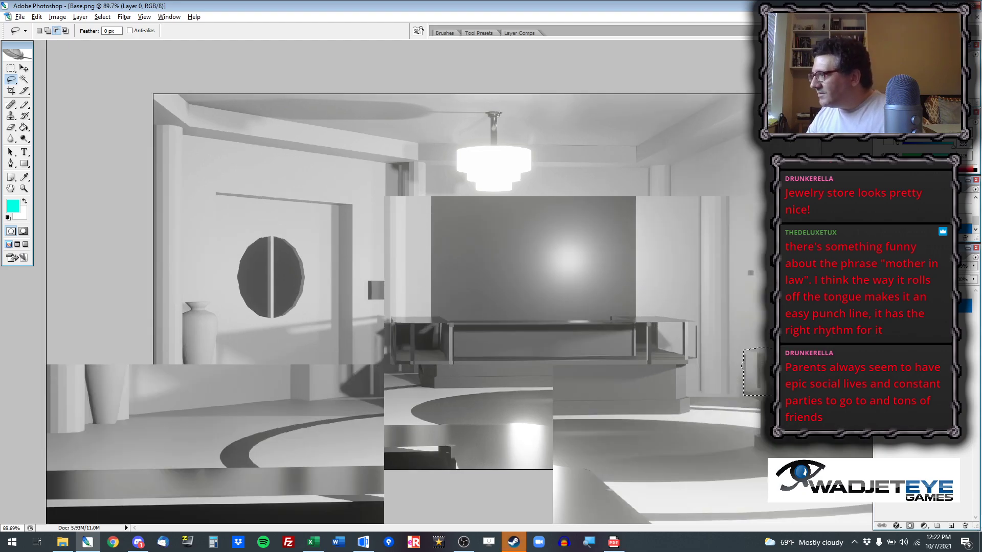
pyautogui.scroll(4, 366, 476)
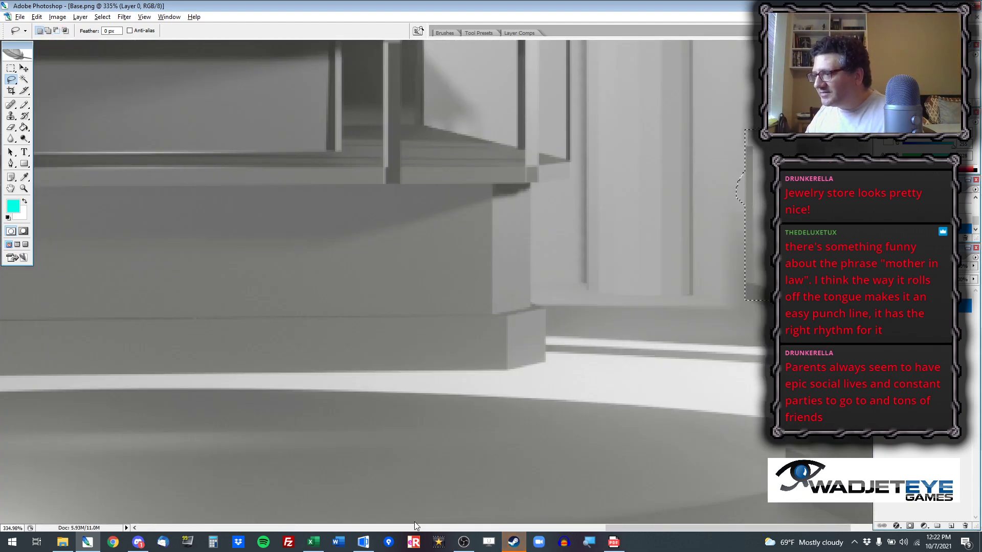
pyautogui.moveTo(618, 526); pyautogui.dragTo(733, 526)
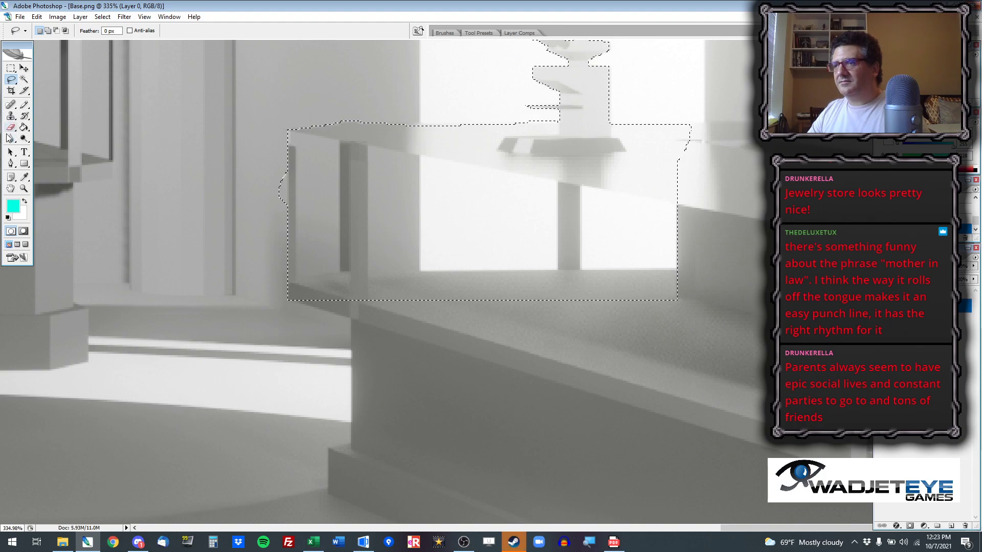
pyautogui.click(24, 79)
pyautogui.keyDown('shift'); pyautogui.click(429, 399); pyautogui.keyUp('shift')
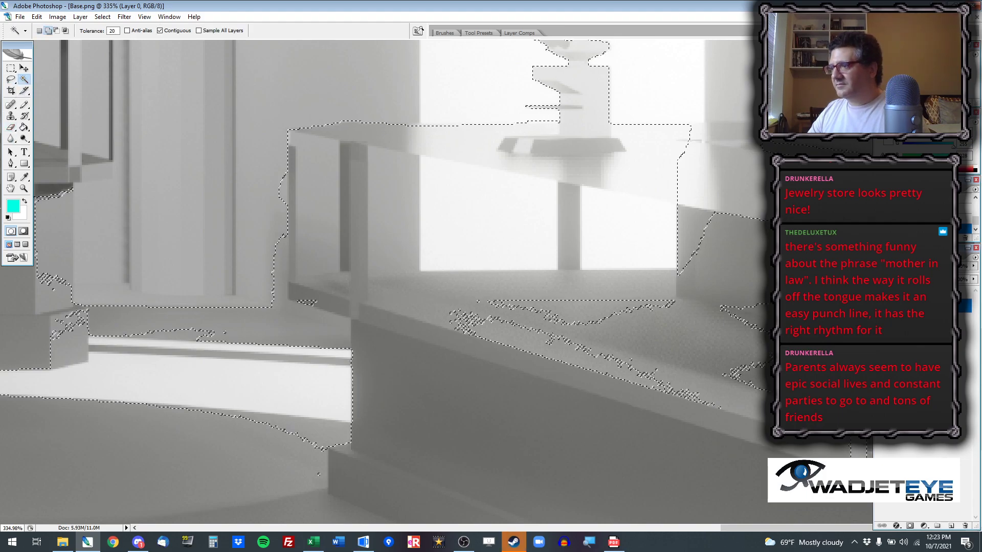
# Step: Fill the gaps along the base's front edge, plinth corner and lower glass rim using the rectangular marquee and Lasso
pyautogui.click(11, 68)
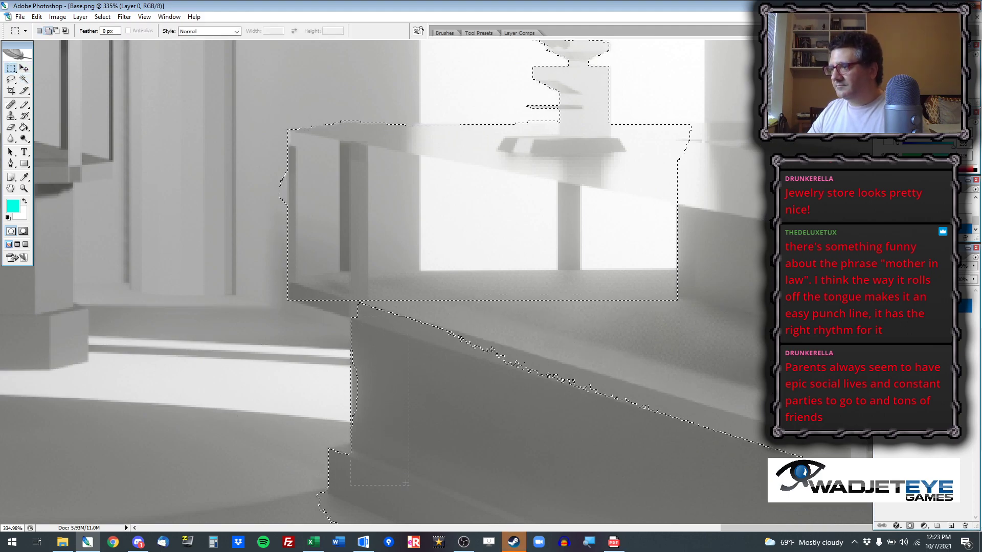
pyautogui.press('l')
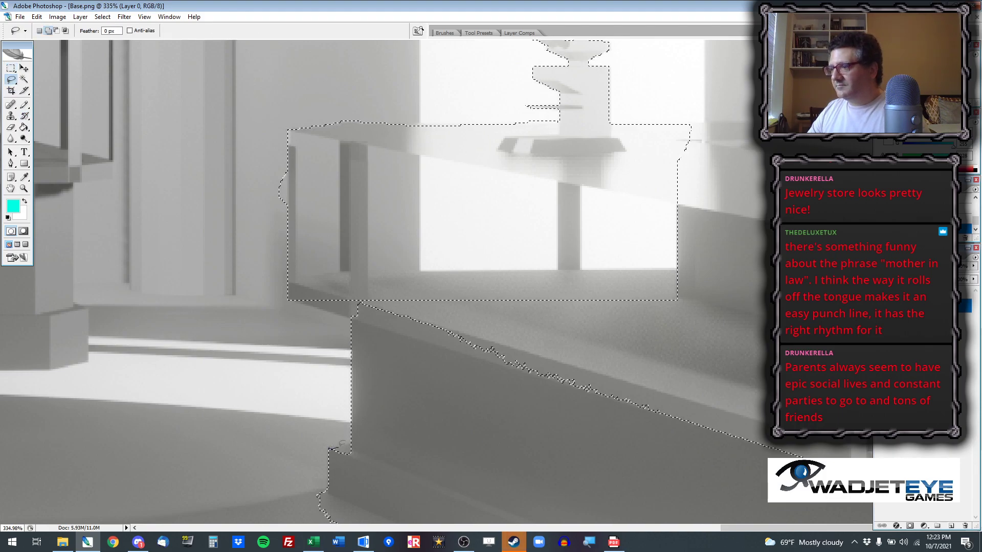
pyautogui.moveTo(367, 436); pyautogui.dragTo(365, 438)
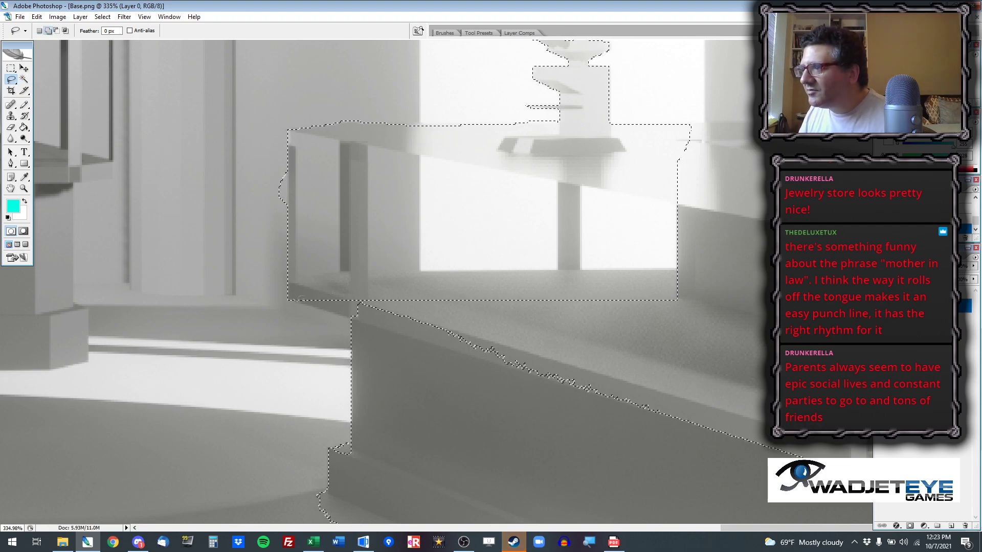
pyautogui.moveTo(418, 314)
pyautogui.mouseDown()
pyautogui.moveTo(329, 257)
pyautogui.moveTo(310, 267)
pyautogui.mouseUp()
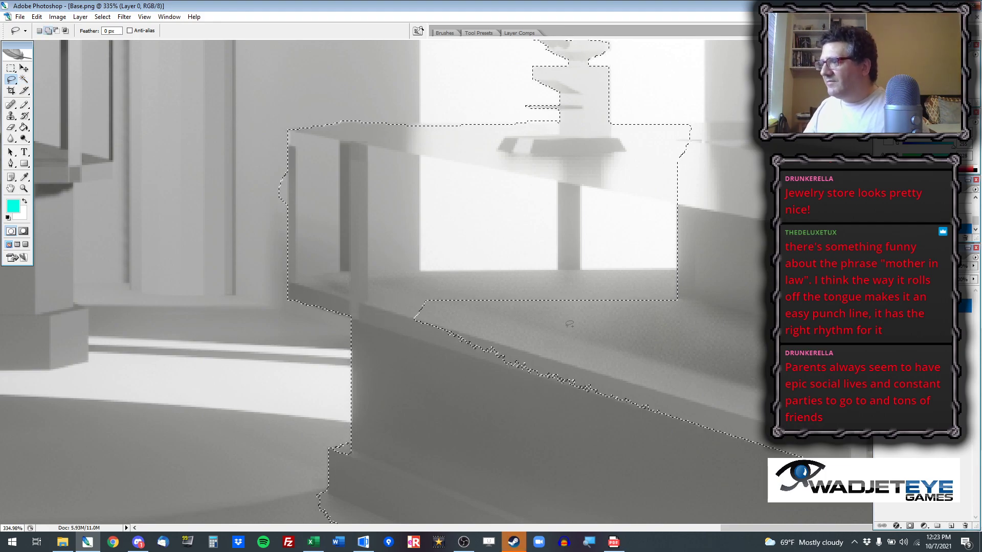
# Step: Add the unselected tabletop area of the right display case to the selection with the rectangular marquee
pyautogui.scroll(-3, 310, 267)
pyautogui.scroll(-1, 311, 268)
pyautogui.moveTo(435, 528); pyautogui.dragTo(636, 527)
pyautogui.scroll(-7, 694, 503)
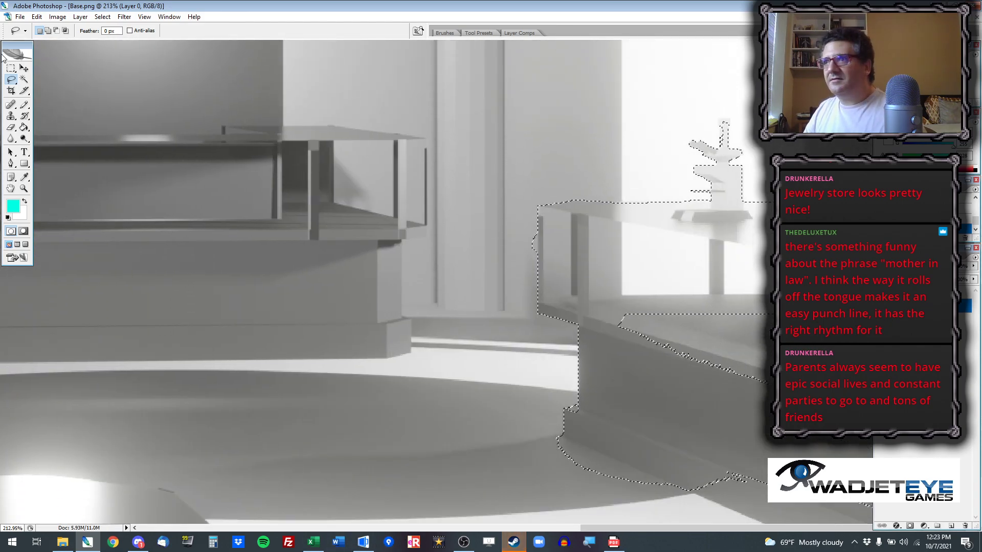
pyautogui.click(11, 68)
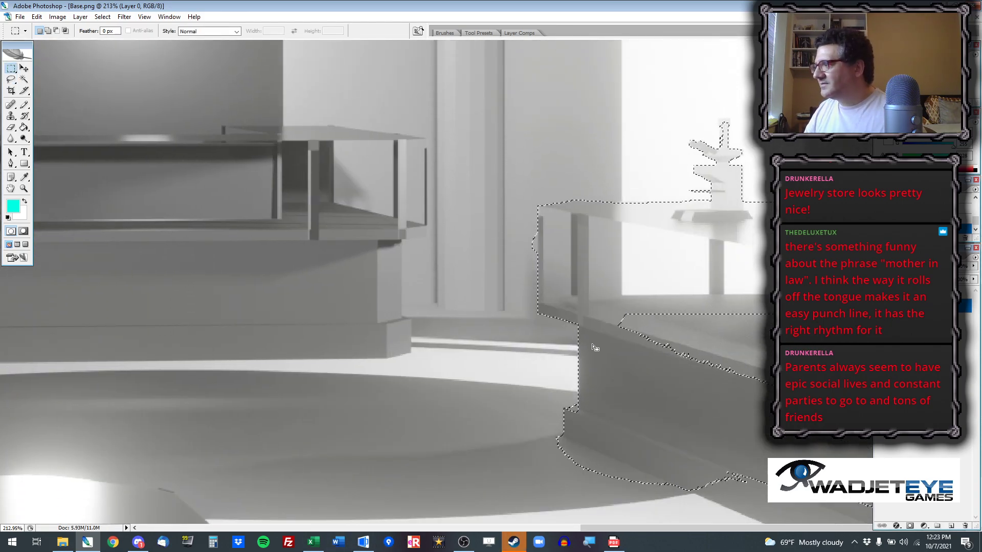
pyautogui.moveTo(617, 270); pyautogui.dragTo(981, 419)
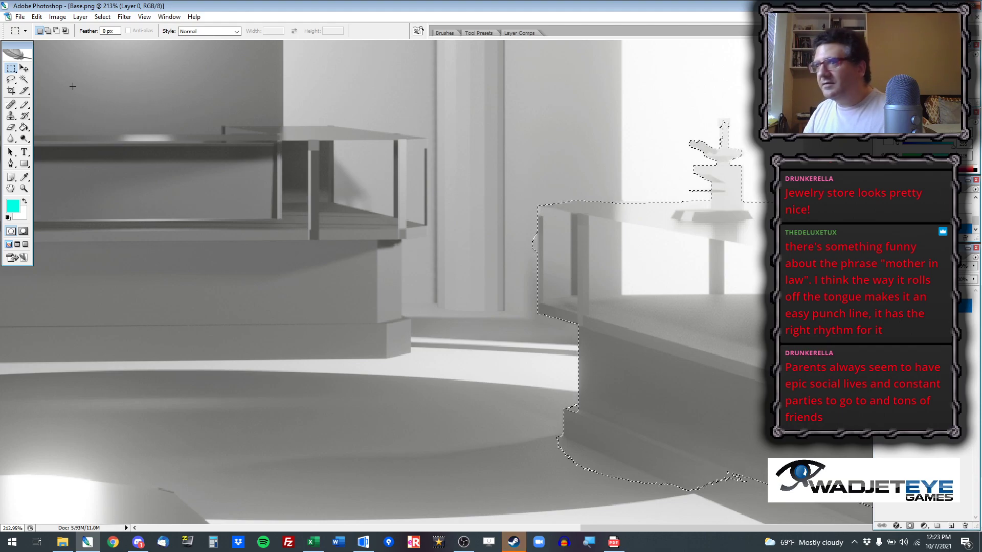
# Step: Copy the selected right display case and its ornament to a new layer
pyautogui.click(25, 80)
pyautogui.keyDown('shift'); pyautogui.click(532, 450); pyautogui.keyUp('shift')
pyautogui.click(708, 356)
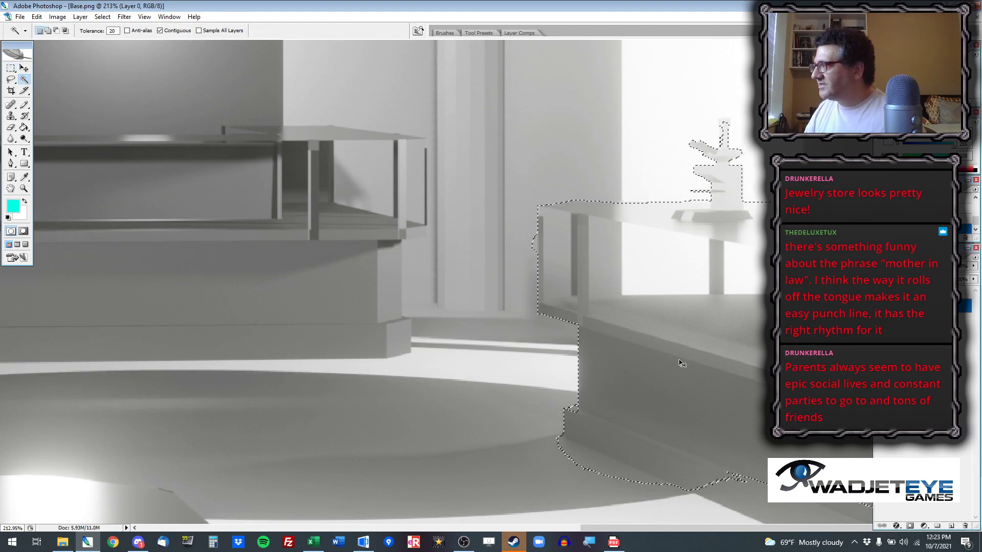
pyautogui.hotkey('ctrl', 'j')
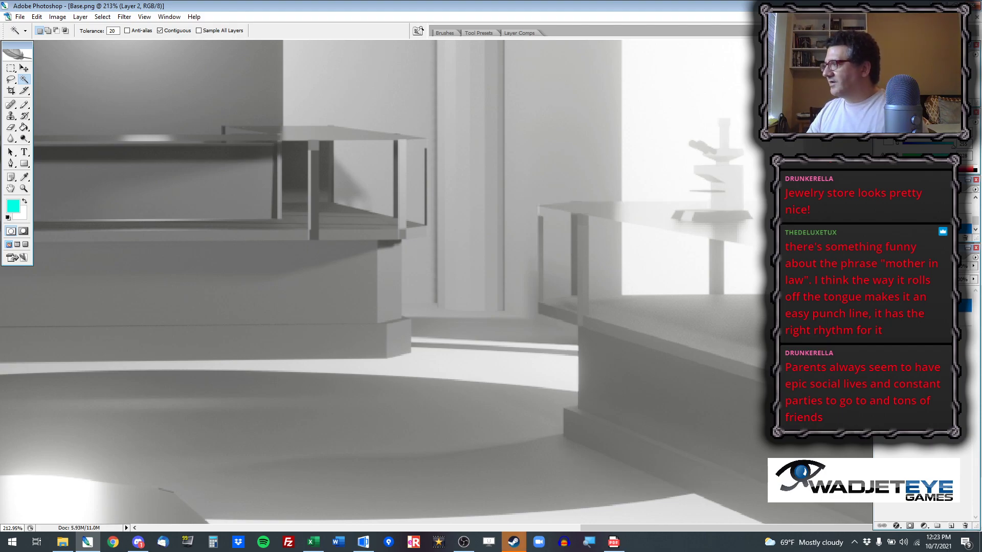
# Step: Hide the background layer and erase the stray fringes below the right display case's plinth and beside its glass with the Eraser
pyautogui.click(880, 319)
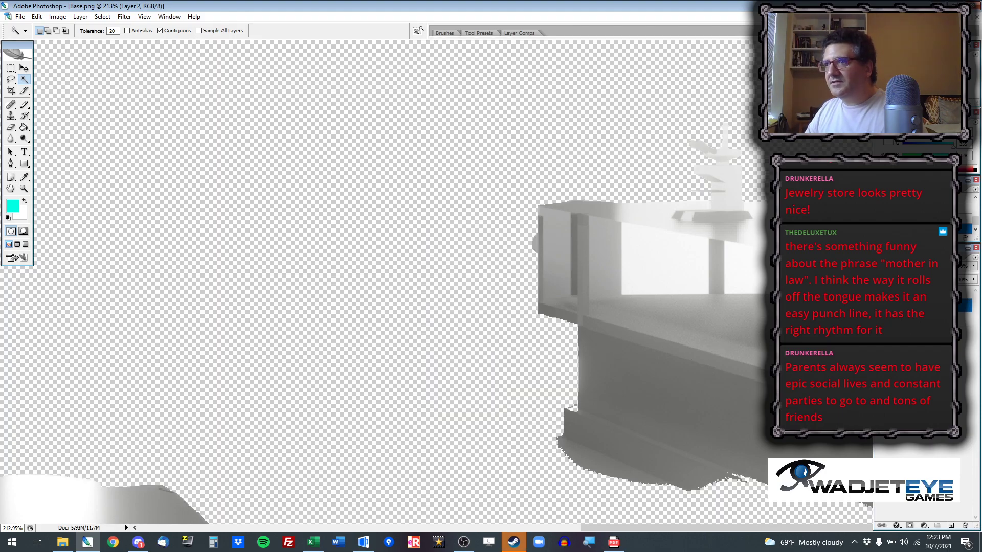
pyautogui.click(11, 127)
pyautogui.rightClick(375, 309)
pyautogui.click(408, 329)
pyautogui.click(549, 456)
pyautogui.click(549, 457)
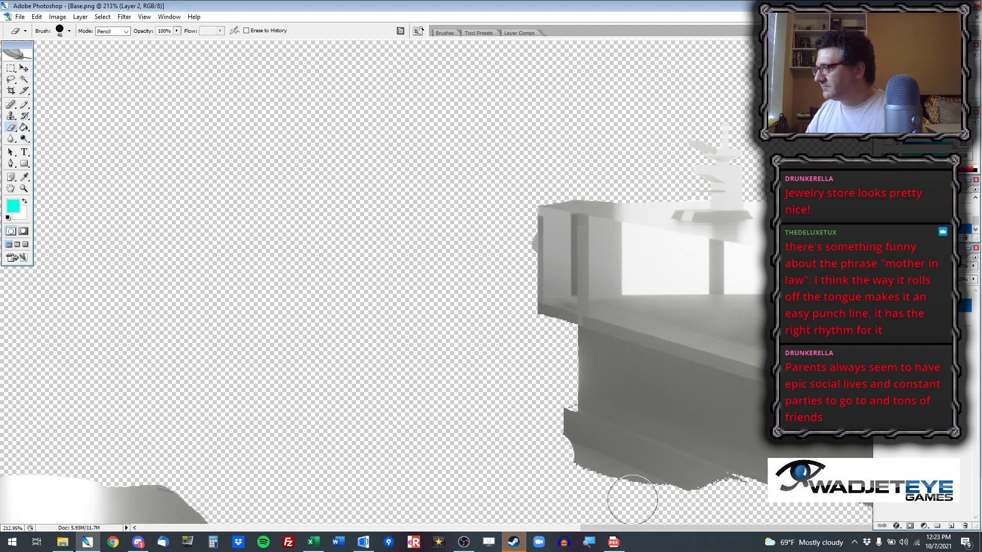
pyautogui.keyDown('shift'); pyautogui.click(634, 500); pyautogui.keyUp('shift')
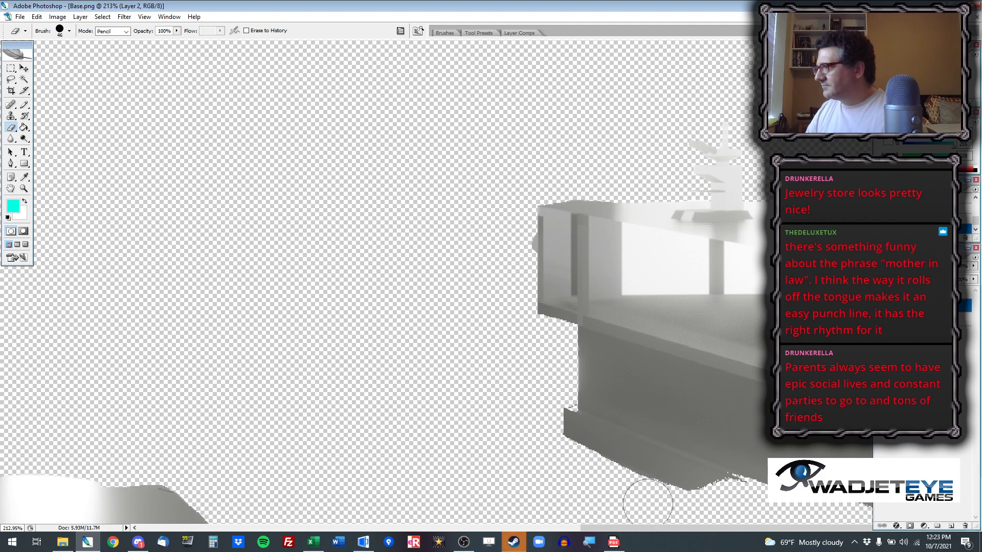
pyautogui.click(511, 251)
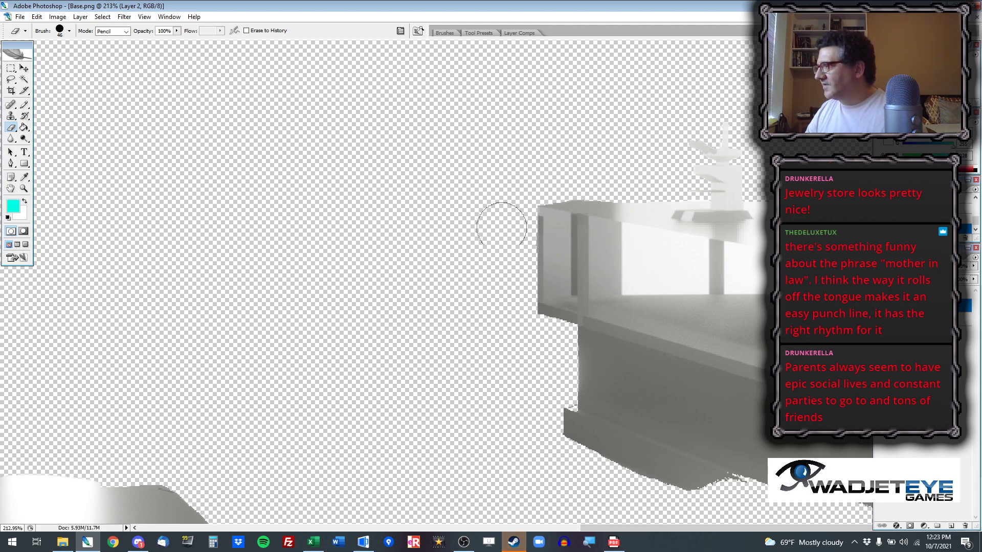
pyautogui.scroll(-3, 511, 298)
pyautogui.scroll(-3, 562, 335)
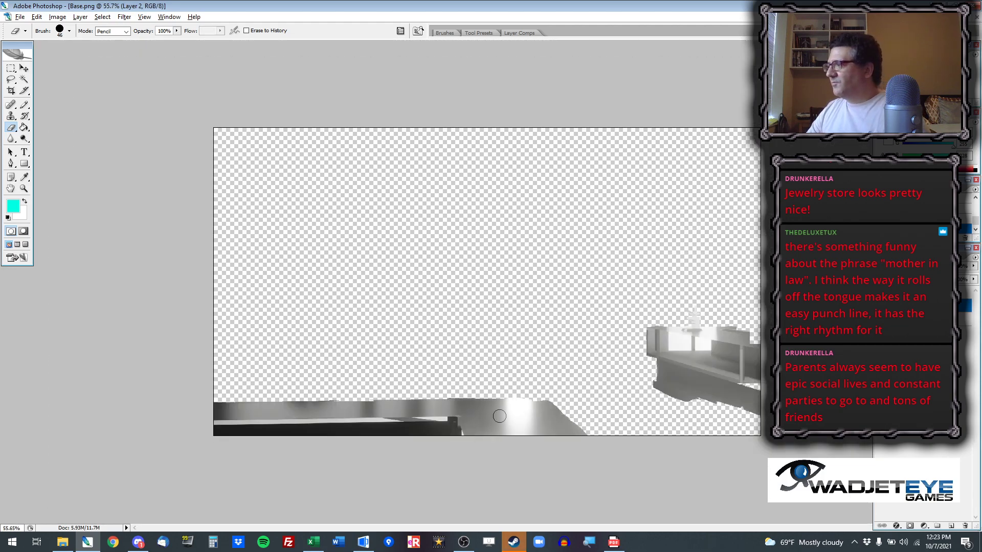
pyautogui.scroll(3, 665, 350)
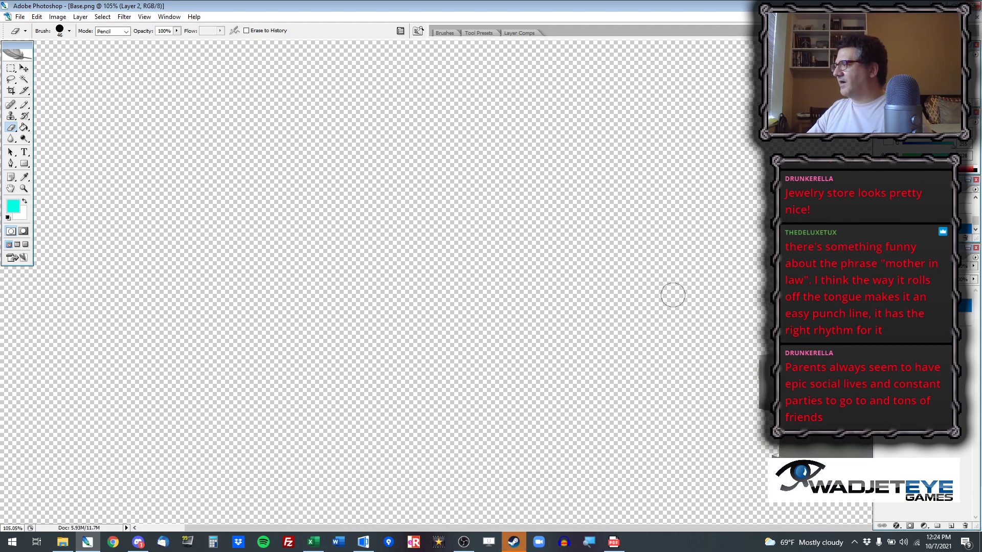
pyautogui.scroll(-3, 455, 272)
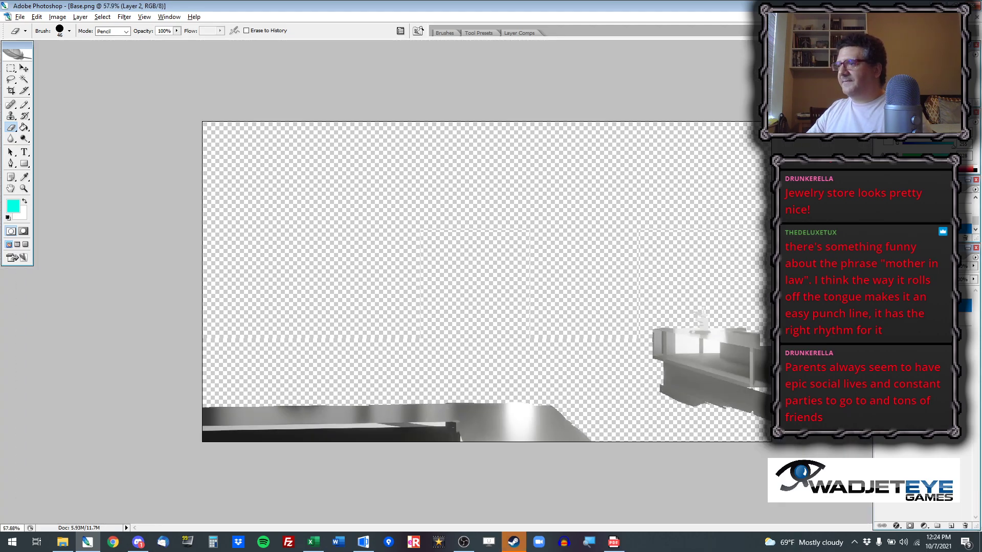
pyautogui.scroll(1, 455, 272)
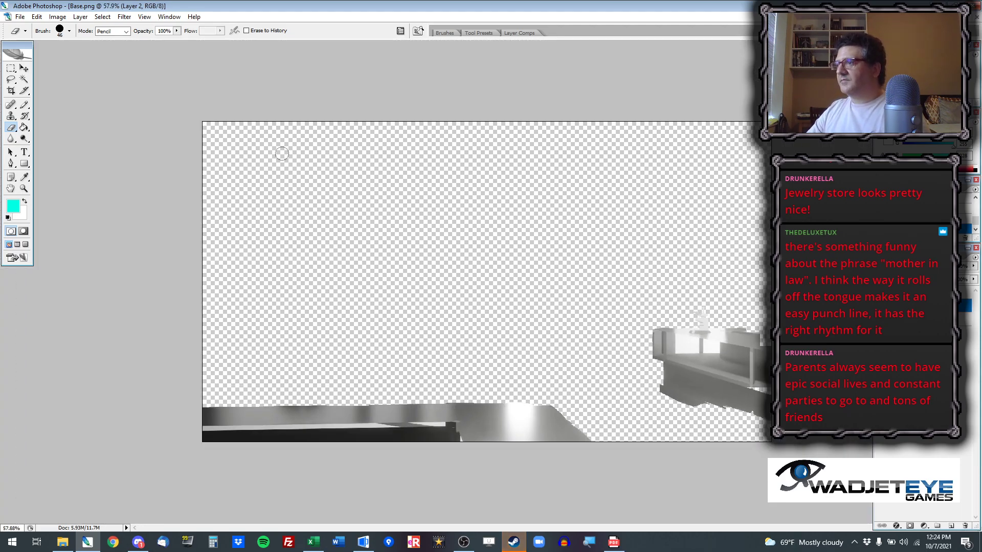
pyautogui.doubleClick(286, 5)
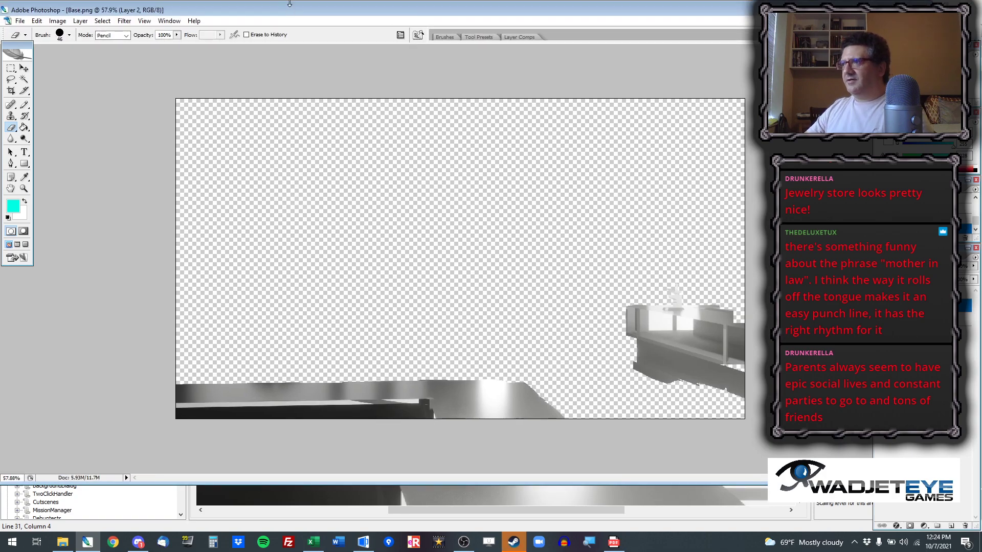
pyautogui.doubleClick(294, 10)
# Step: Save the cut-out layers as a PNG copy named placeholder-foreground in the 24 Jewelry Store Interior folder
pyautogui.hotkey('ctrl', 'shift', 's')
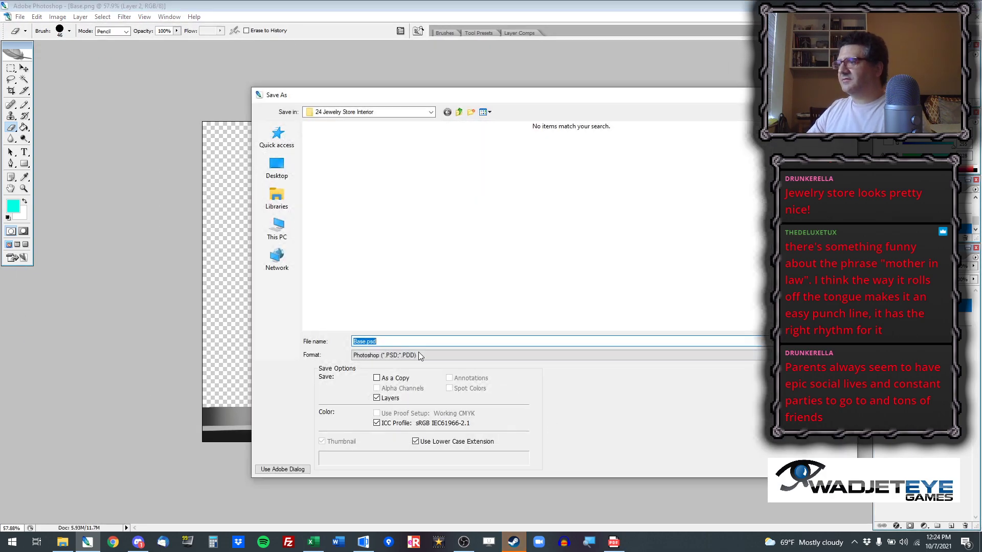
pyautogui.click(379, 355)
pyautogui.click(389, 454)
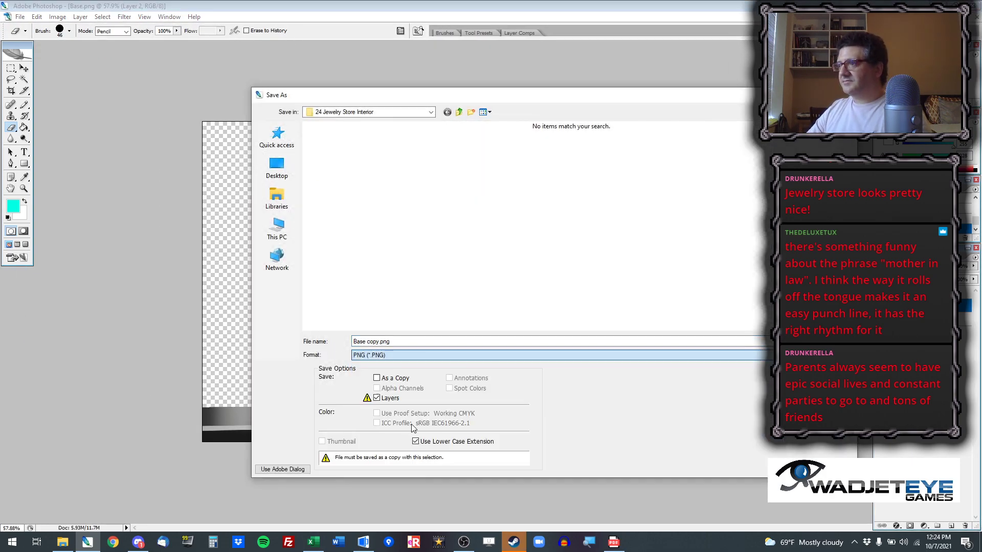
pyautogui.click(432, 340)
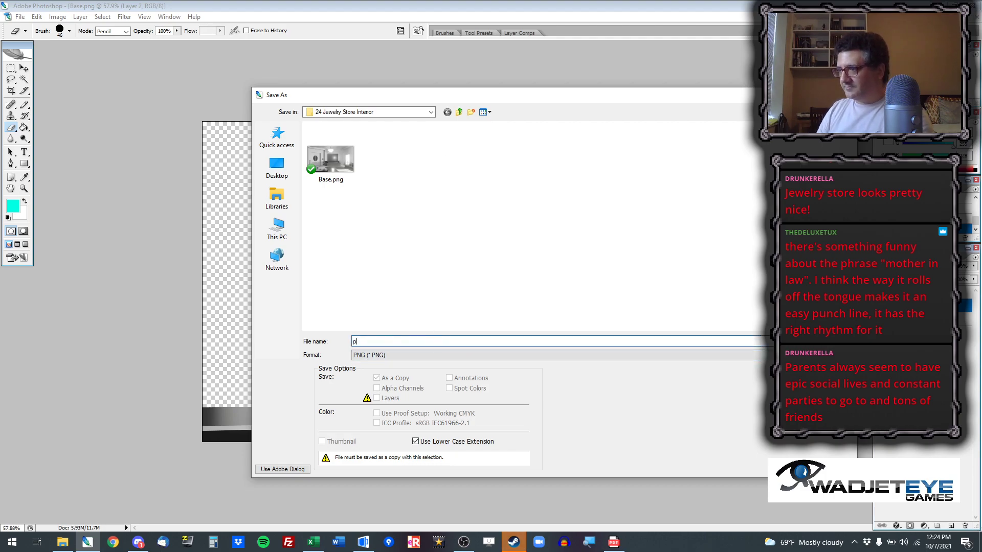
pyautogui.write('placeholder-')
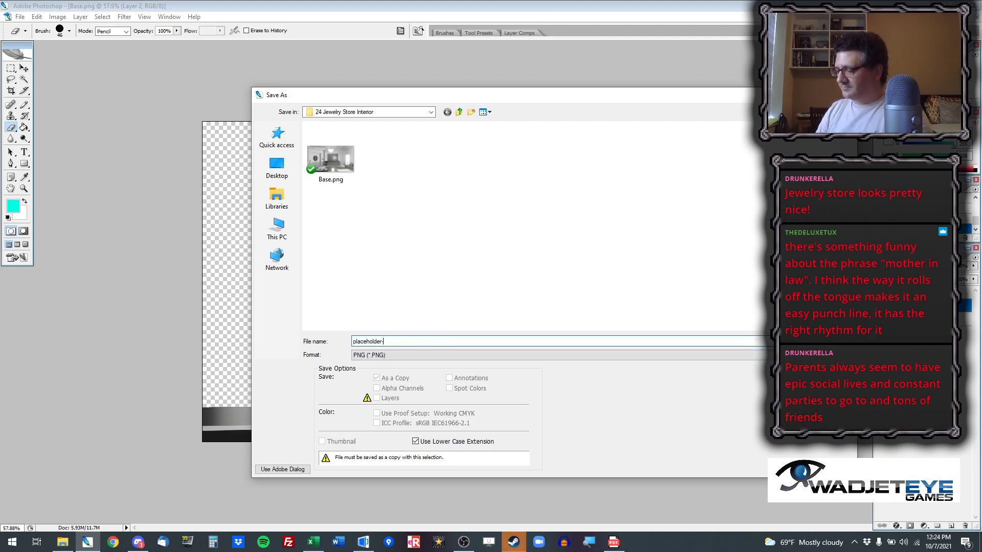
pyautogui.write('foregr')
pyautogui.press('Return')
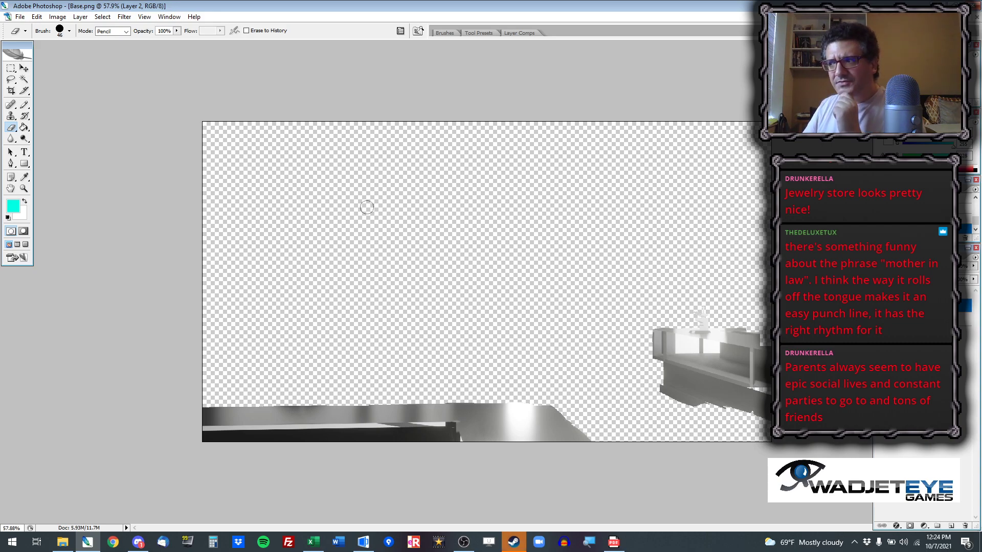
# Step: Switch to the AGS Editor and add a new object to Room 32
pyautogui.click(923, 5)
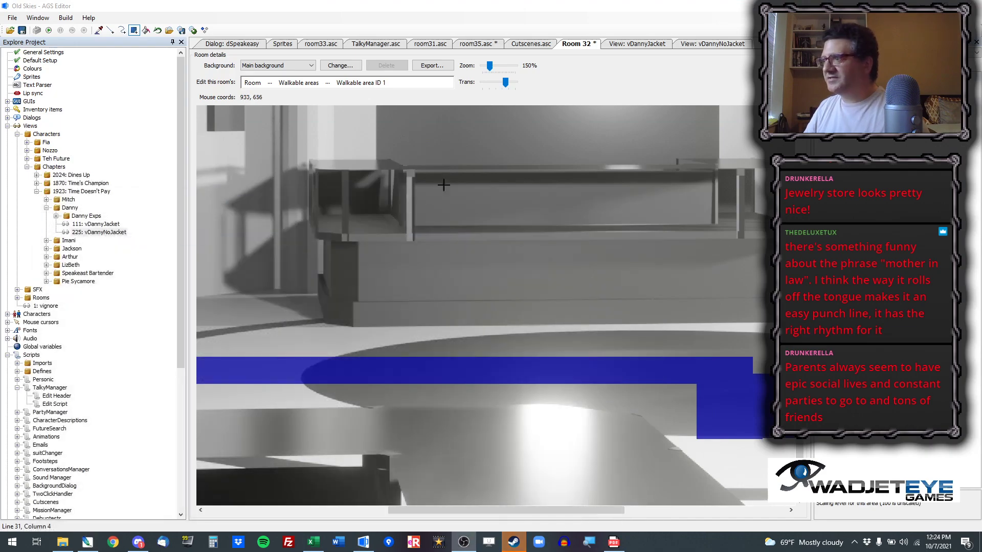
pyautogui.scroll(-3, 446, 211)
pyautogui.scroll(2, 446, 216)
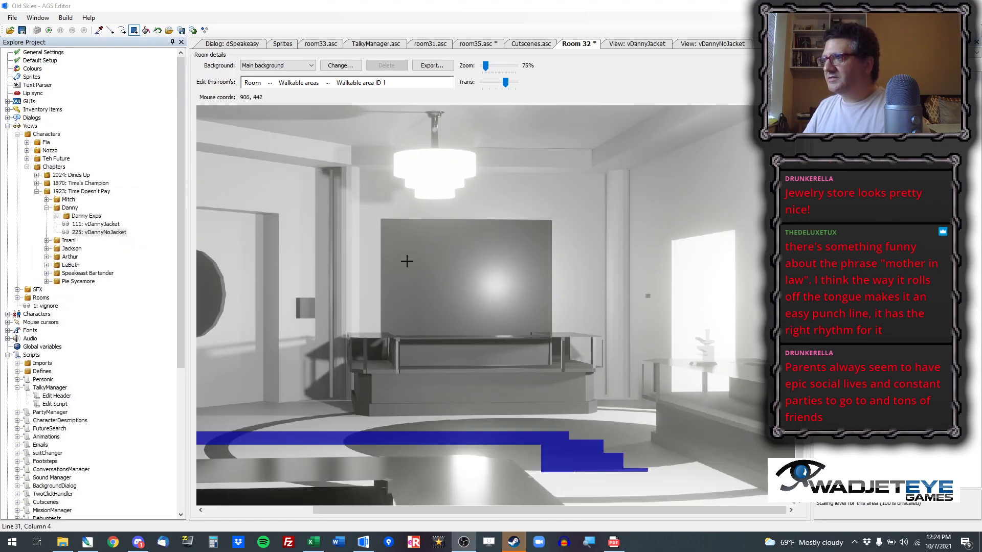
pyautogui.click(270, 82)
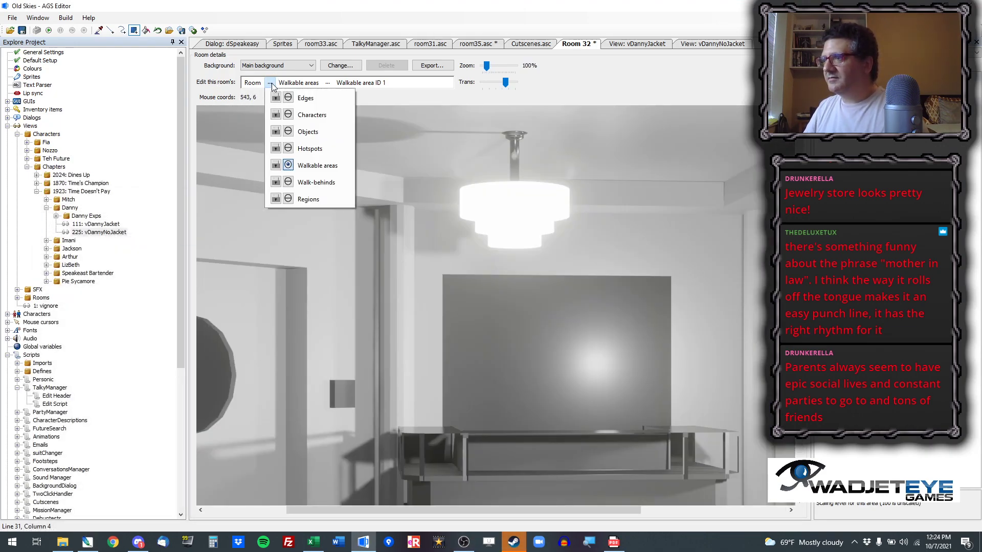
pyautogui.click(294, 132)
pyautogui.rightClick(452, 236)
pyautogui.click(487, 243)
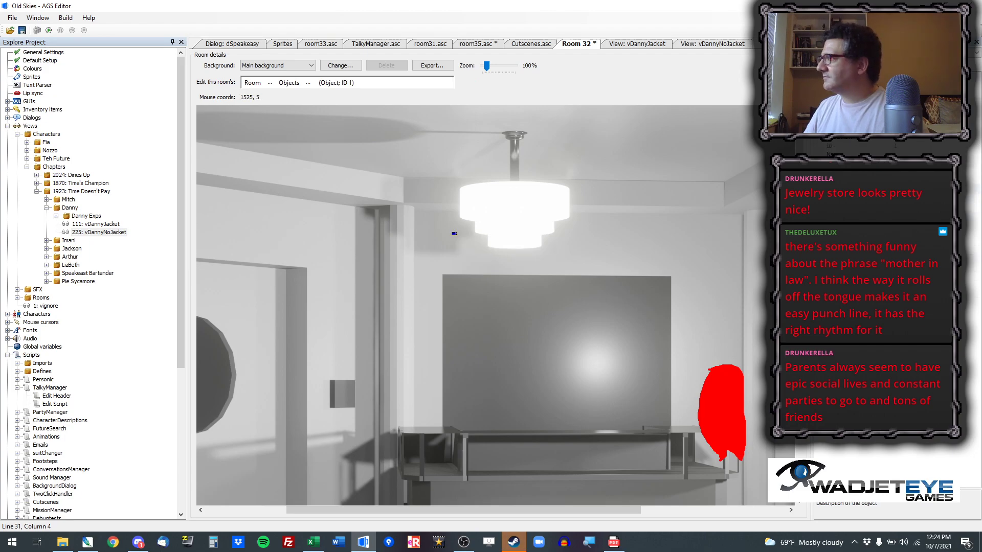
# Step: Import placeholder-foreground.png as a sprite into the Jewelry int folder and assign it to the new object
pyautogui.click(921, 94)
pyautogui.click(976, 94)
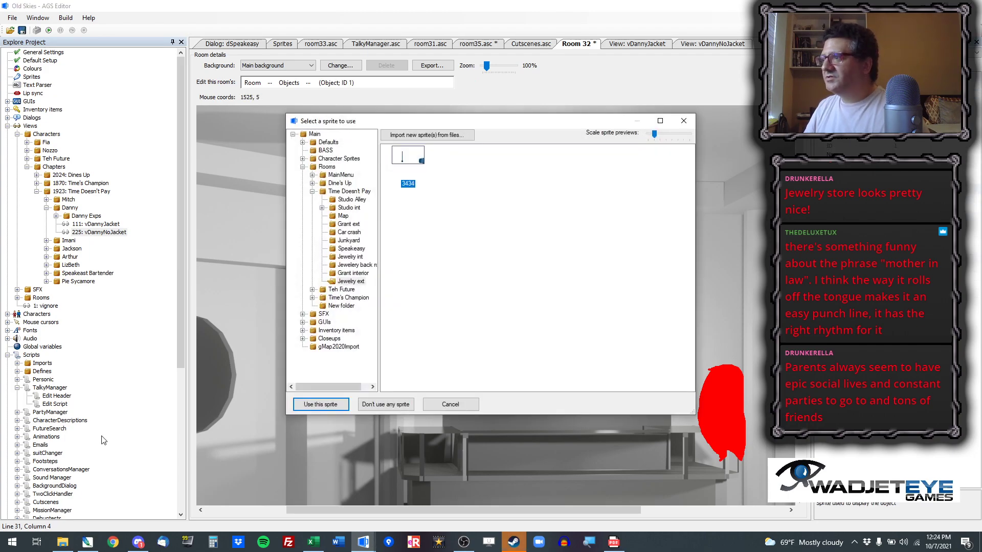
pyautogui.click(351, 257)
pyautogui.rightClick(439, 252)
pyautogui.click(449, 259)
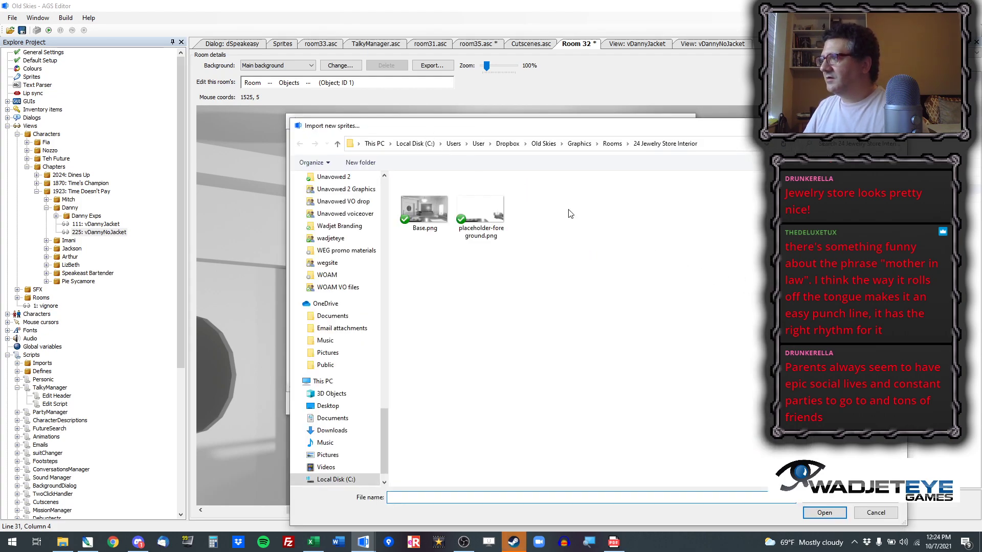
pyautogui.doubleClick(489, 205)
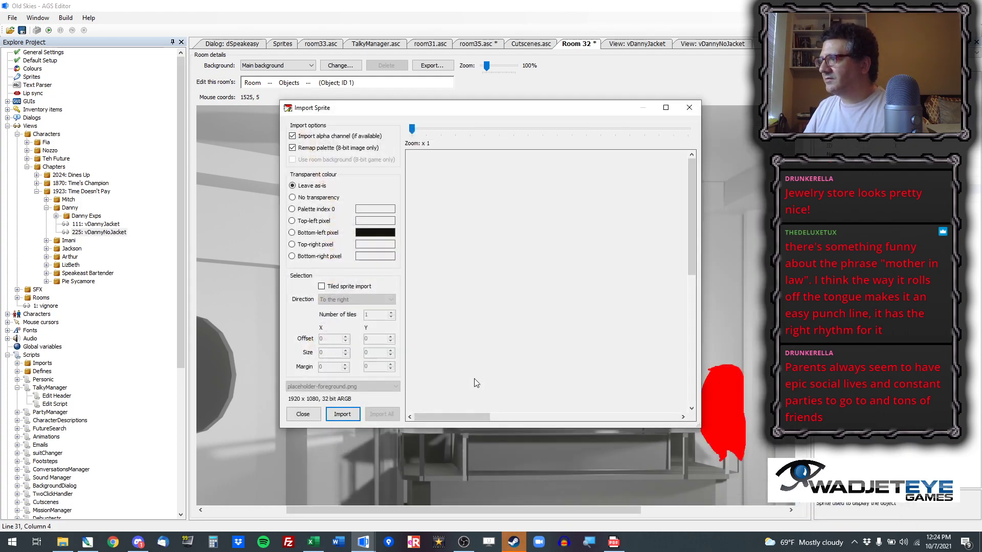
pyautogui.click(339, 412)
pyautogui.doubleClick(572, 159)
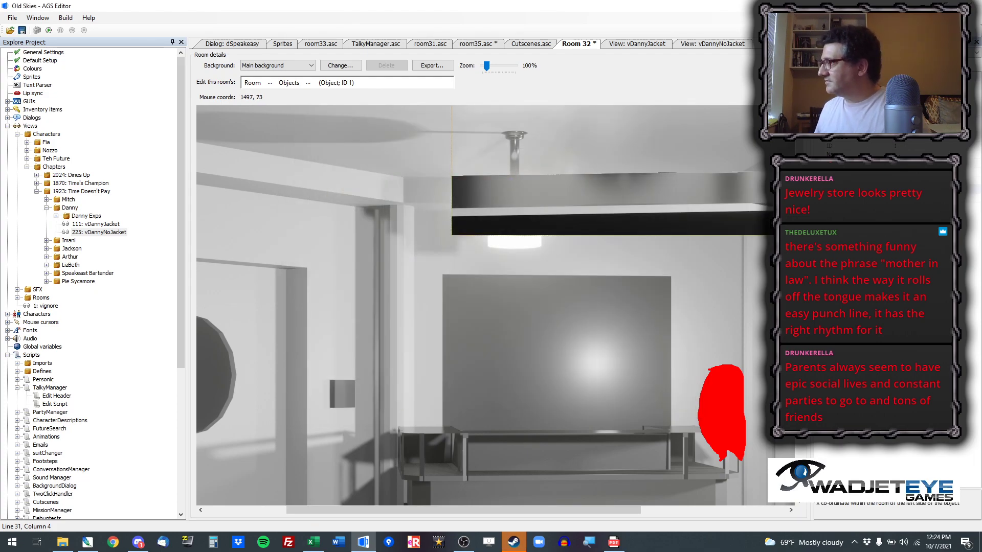
# Step: Place the foreground object beyond the room's right edge and name it oForeground
pyautogui.press('Return')
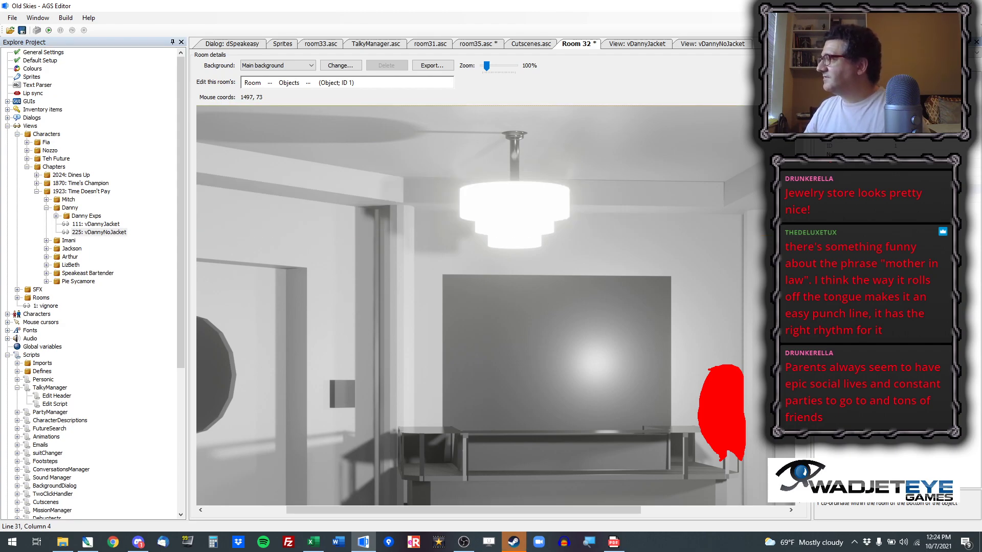
pyautogui.click(910, 139)
pyautogui.click(909, 154)
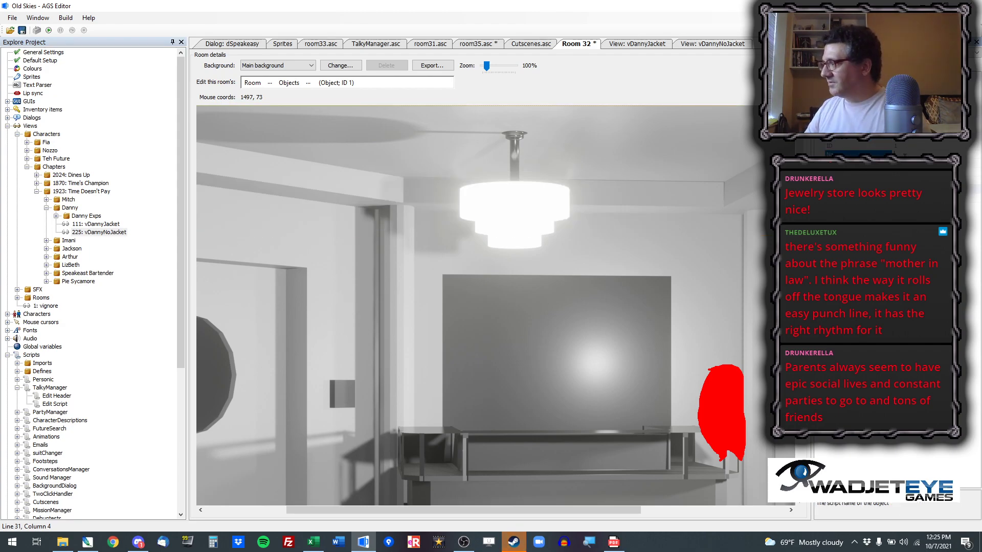
pyautogui.write('oFore')
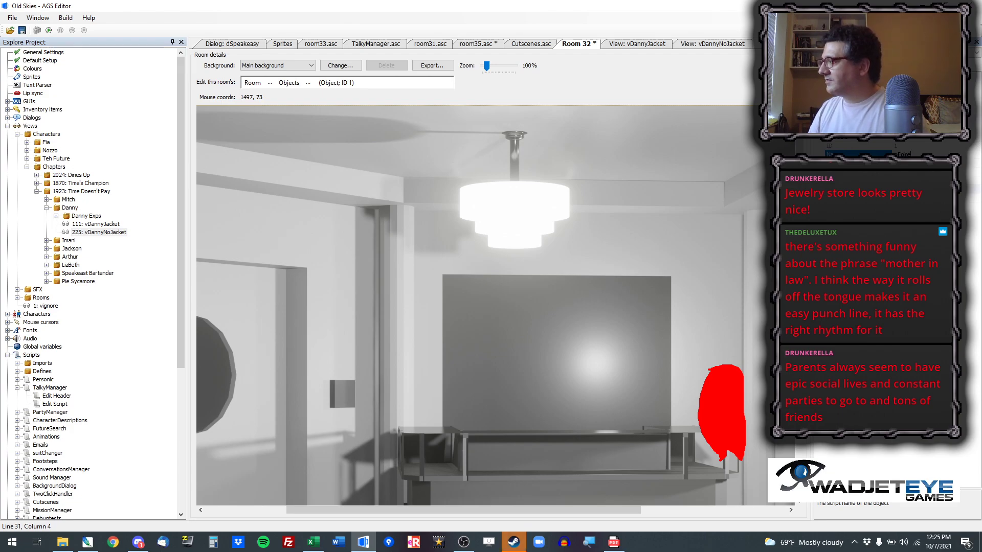
pyautogui.write('ground')
pyautogui.press('Return')
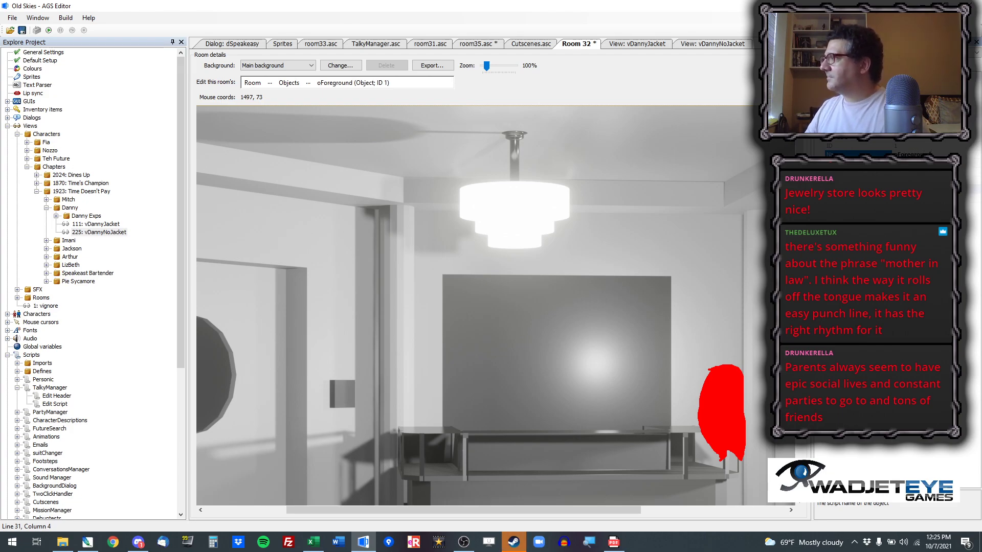
pyautogui.click(909, 163)
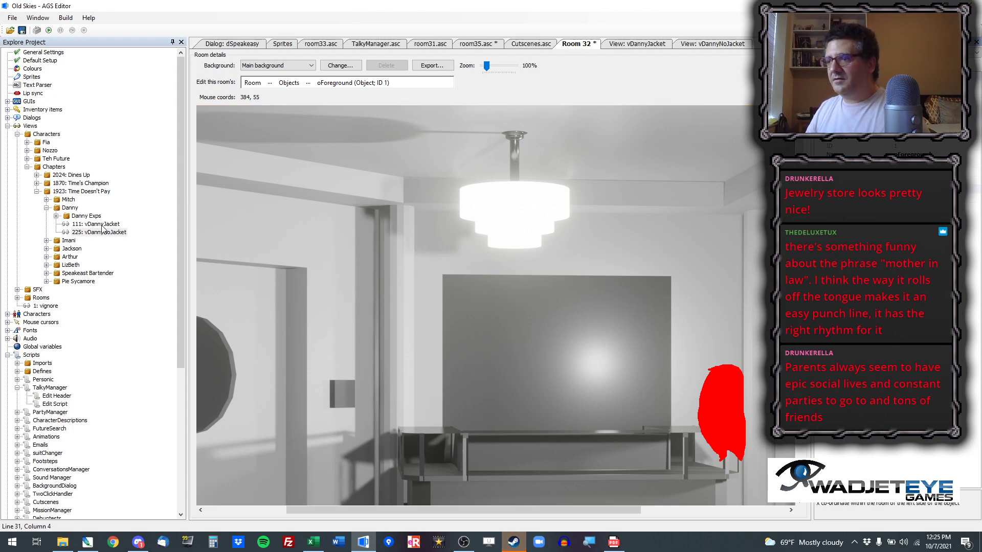
# Step: Add oForeground.SetPosition(0, 1080); to room_Load in the room script of room 32, before the player.PreviousRoom check
pyautogui.scroll(-6, 91, 357)
pyautogui.scroll(-3, 91, 356)
pyautogui.doubleClick(77, 428)
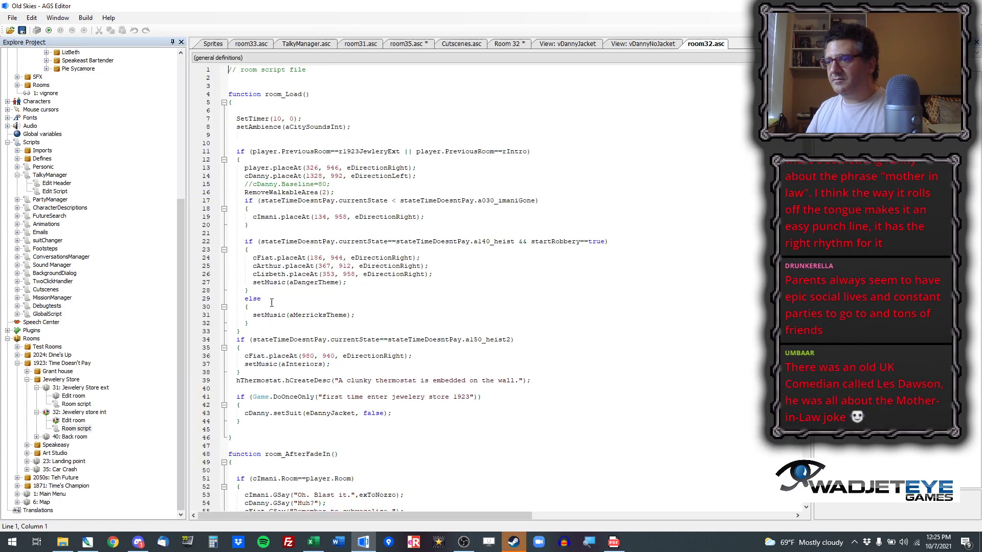
pyautogui.click(298, 142)
pyautogui.write('o')
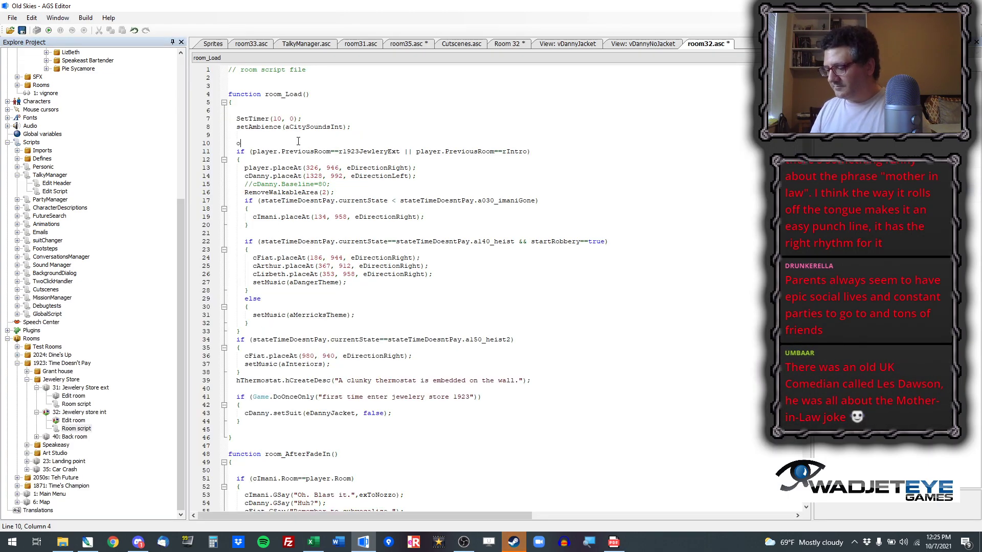
pyautogui.write('Foreground.SetPosition(0, 1080);')
pyautogui.press('Return')
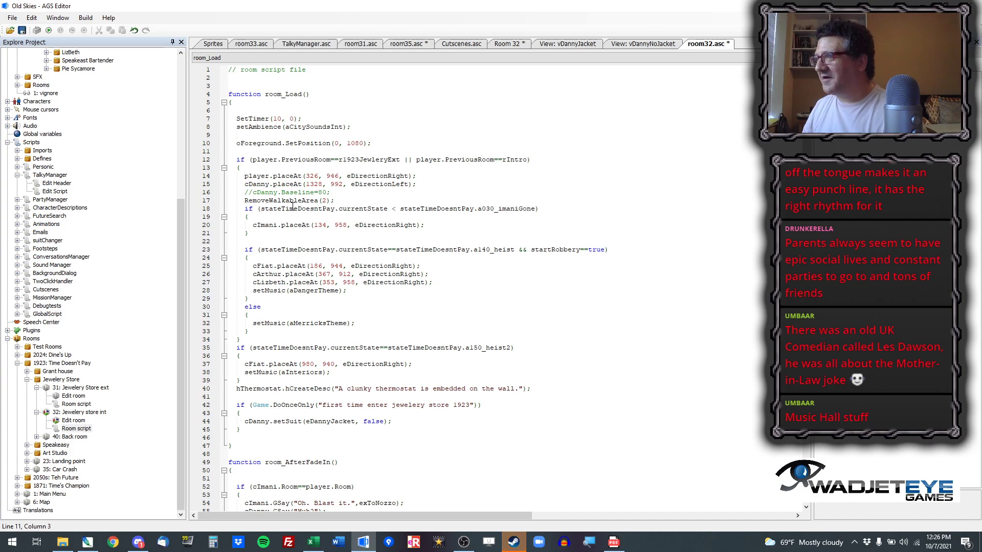
# Step: Return to Room 32, display its walkable areas and pick walkable area 1 as the area to draw
pyautogui.click(509, 43)
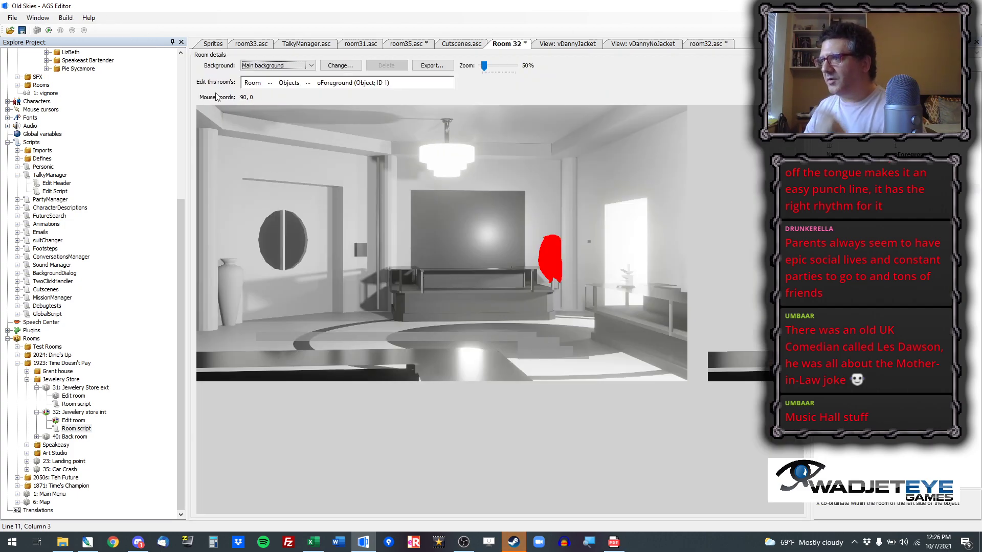
pyautogui.click(269, 82)
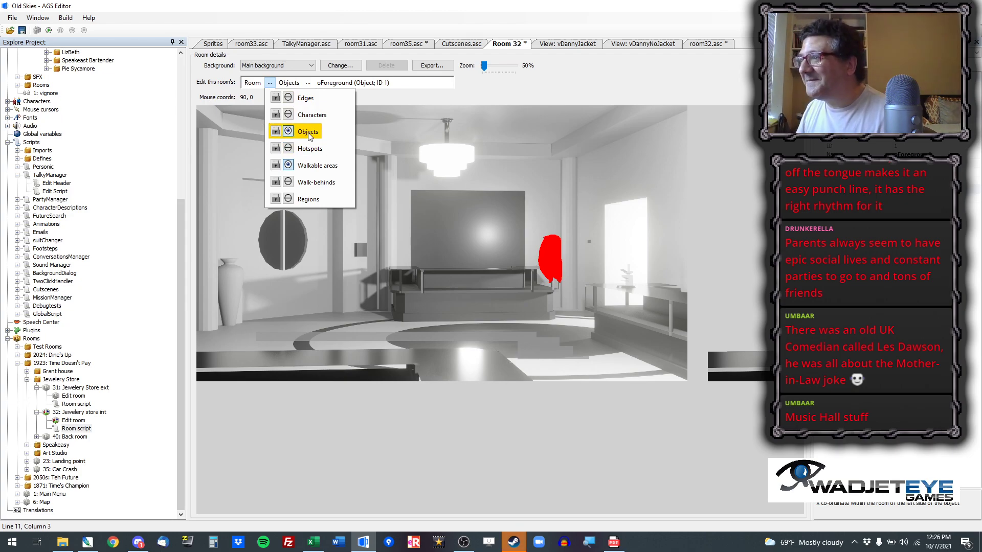
pyautogui.click(324, 168)
pyautogui.click(99, 30)
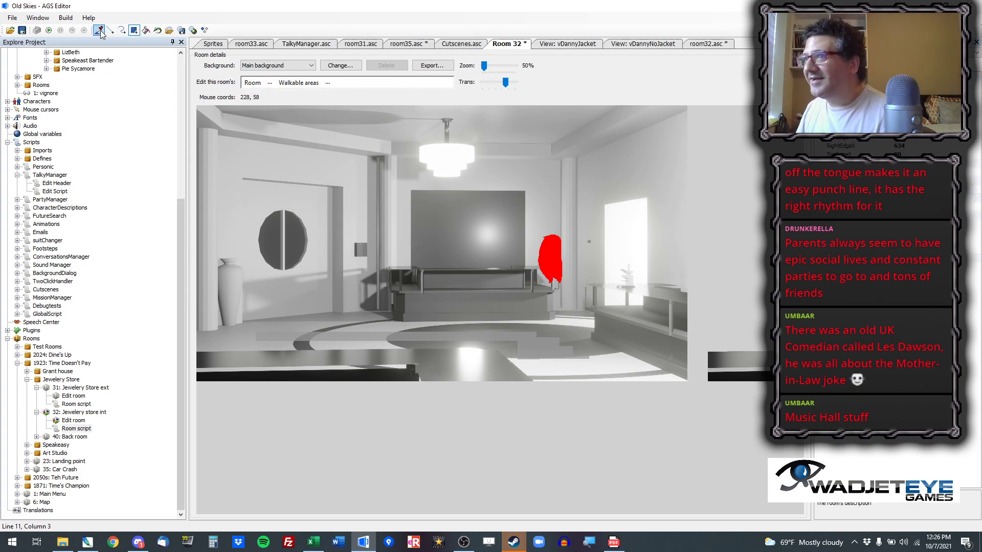
pyautogui.click(511, 342)
# Step: Extend walkable area 1 with rectangles up the floor below the round window, stopping short of the back counter
pyautogui.scroll(3, 512, 341)
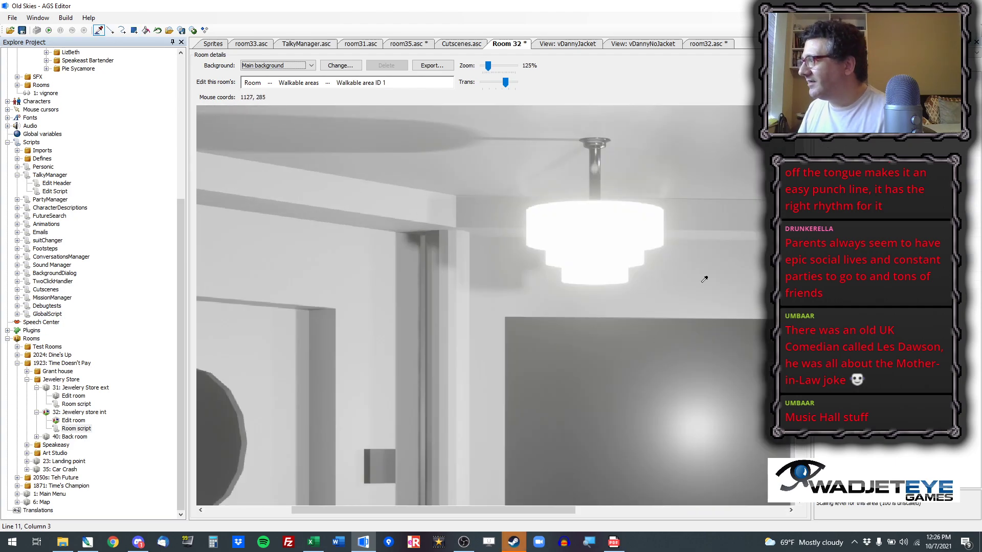
pyautogui.moveTo(799, 256); pyautogui.dragTo(802, 448)
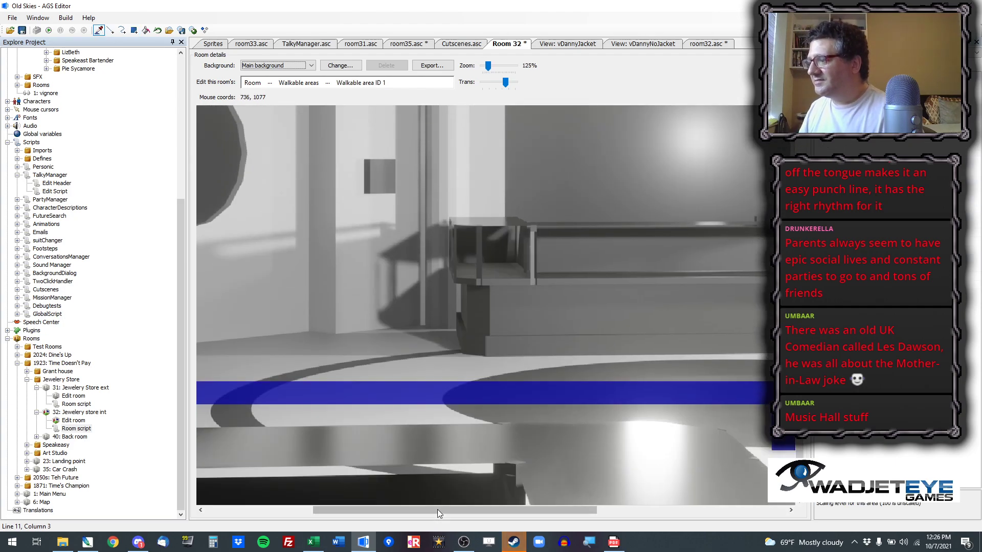
pyautogui.moveTo(437, 509); pyautogui.dragTo(310, 494)
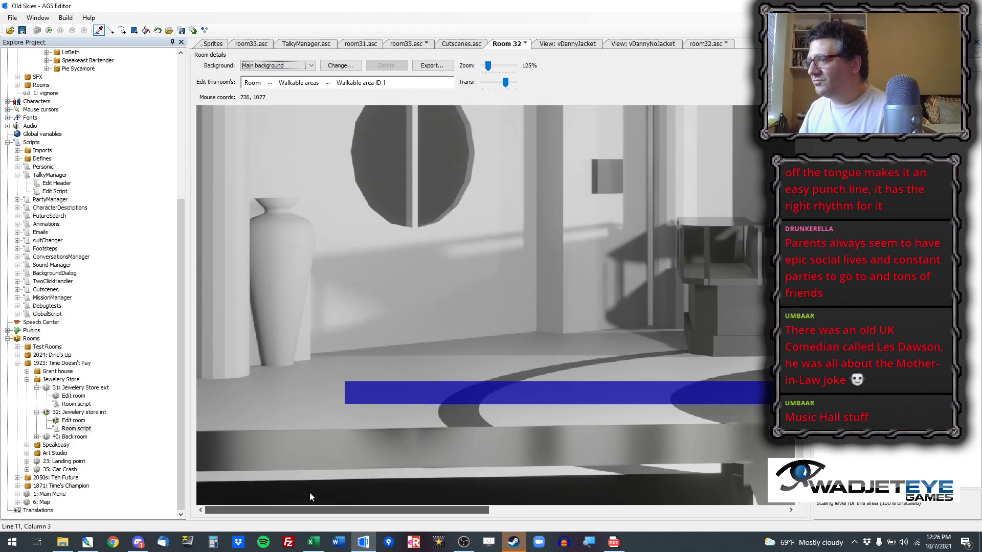
pyautogui.click(110, 30)
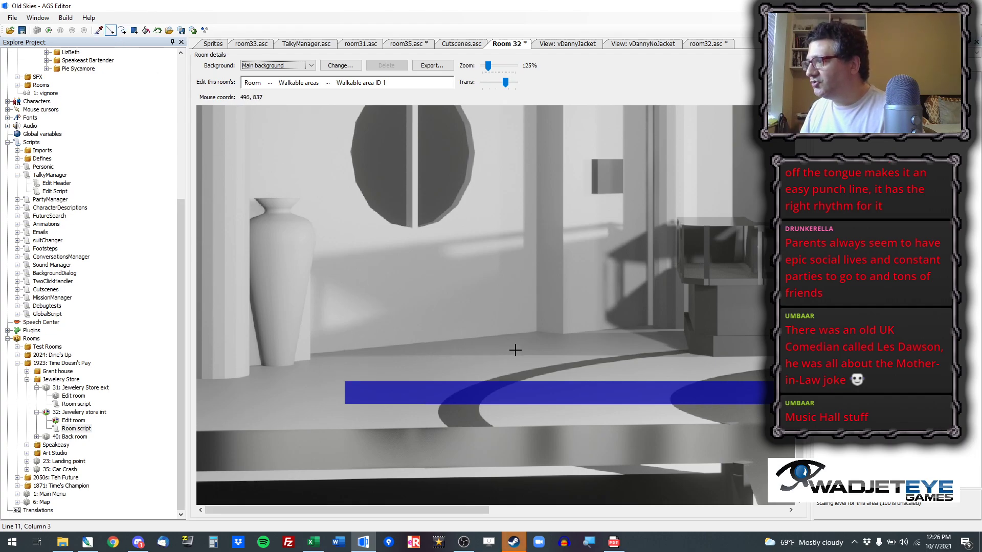
pyautogui.click(133, 30)
pyautogui.moveTo(363, 385)
pyautogui.mouseDown()
pyautogui.moveTo(443, 362)
pyautogui.moveTo(489, 358)
pyautogui.moveTo(485, 365)
pyautogui.moveTo(477, 350)
pyautogui.mouseUp()
pyautogui.hotkey('ctrl', 'z')
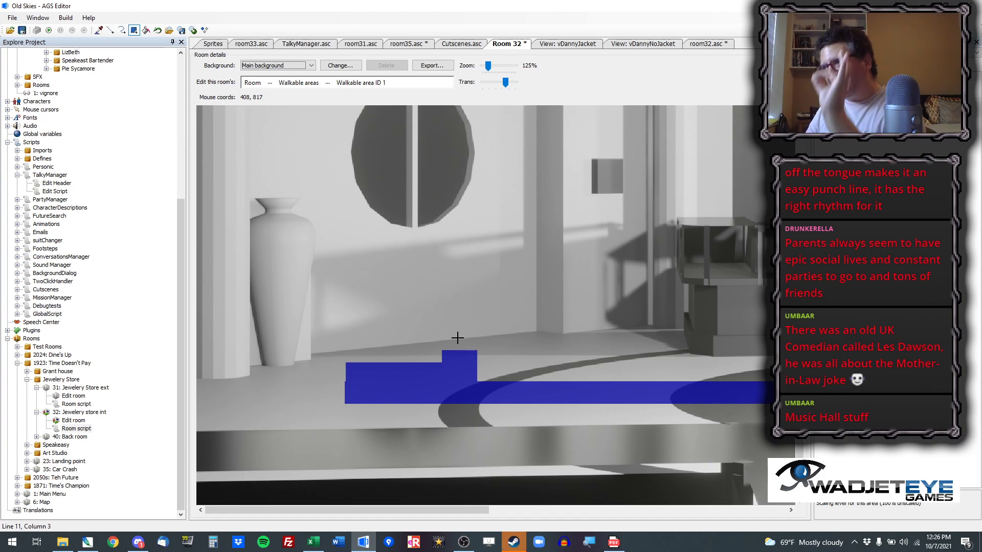
pyautogui.moveTo(477, 385); pyautogui.dragTo(618, 346)
pyautogui.moveTo(390, 511); pyautogui.dragTo(453, 511)
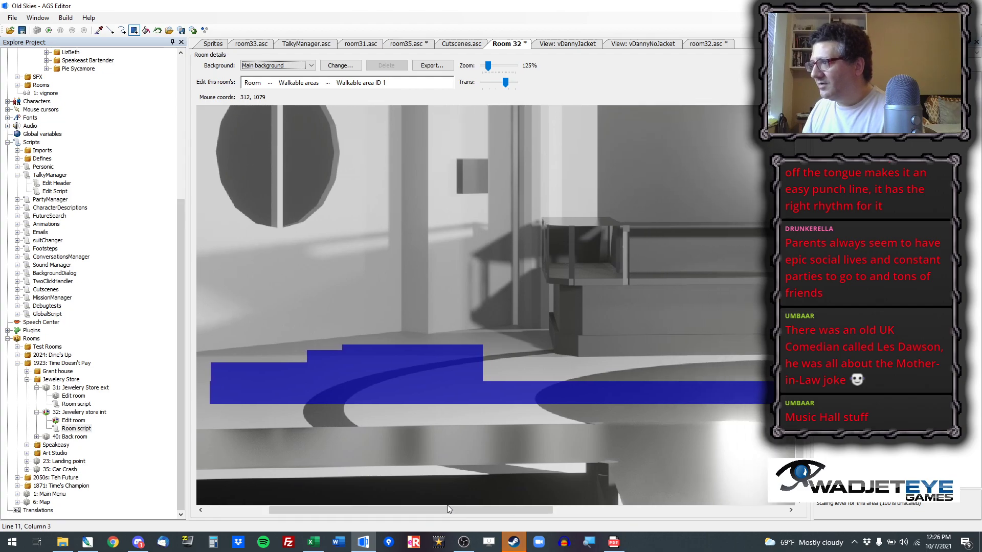
pyautogui.moveTo(465, 346); pyautogui.dragTo(498, 389)
# Step: Slope the upper-left edge of walkable area 1 along the wall base with a line and fill the gap
pyautogui.click(110, 30)
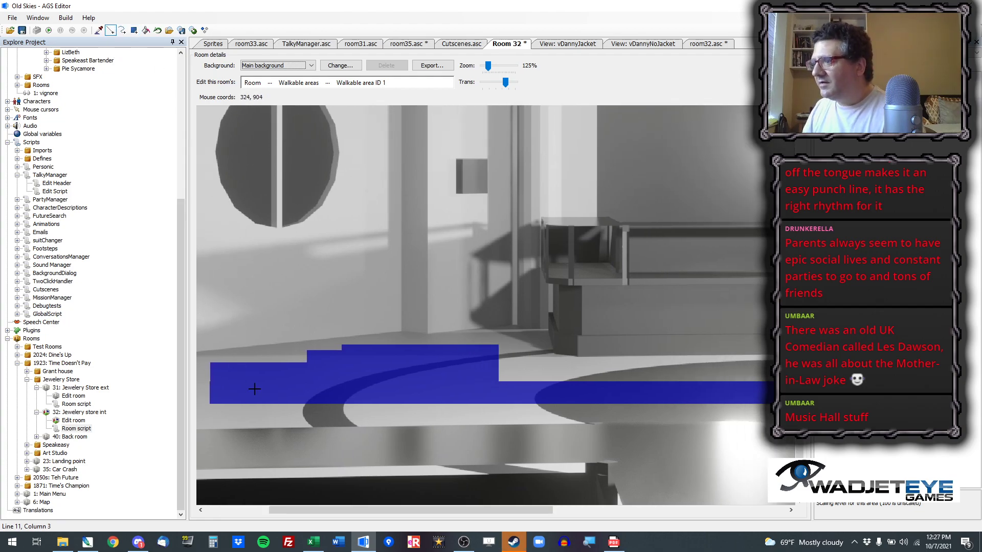
pyautogui.moveTo(210, 362); pyautogui.dragTo(342, 345)
pyautogui.click(146, 29)
pyautogui.click(330, 353)
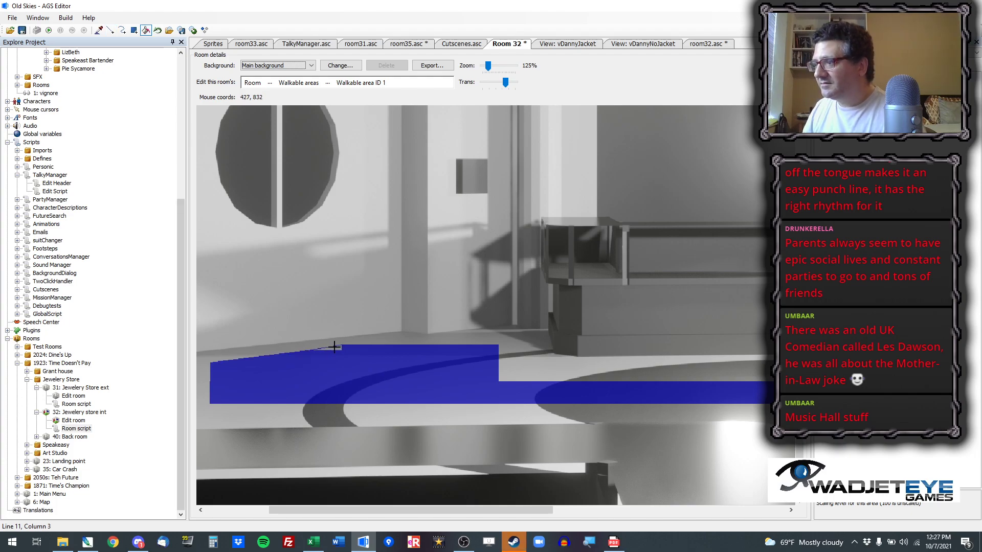
# Step: Draw a diagonal edge from the raised section's right corner down to the strip before the counter and fill it
pyautogui.scroll(10, 377, 359)
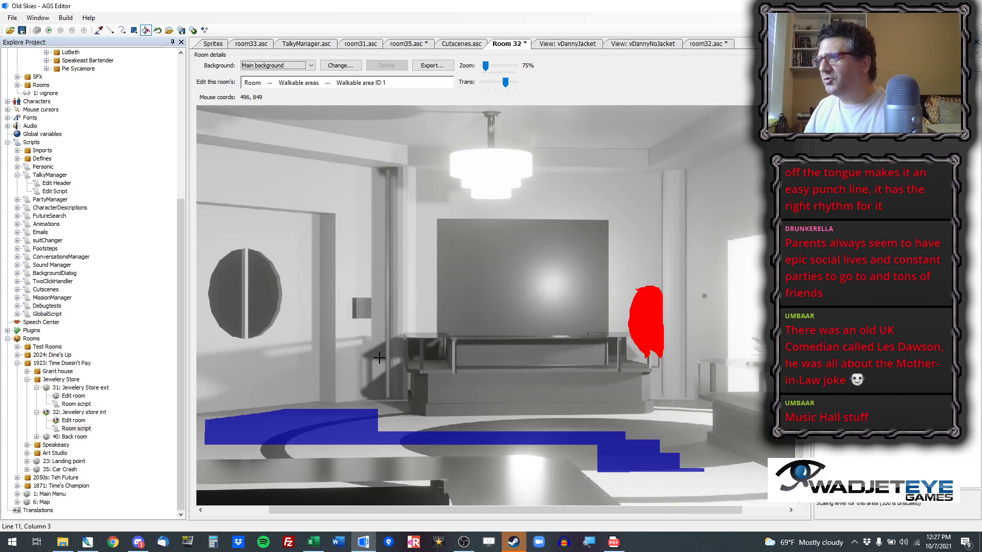
pyautogui.scroll(-10, 416, 514)
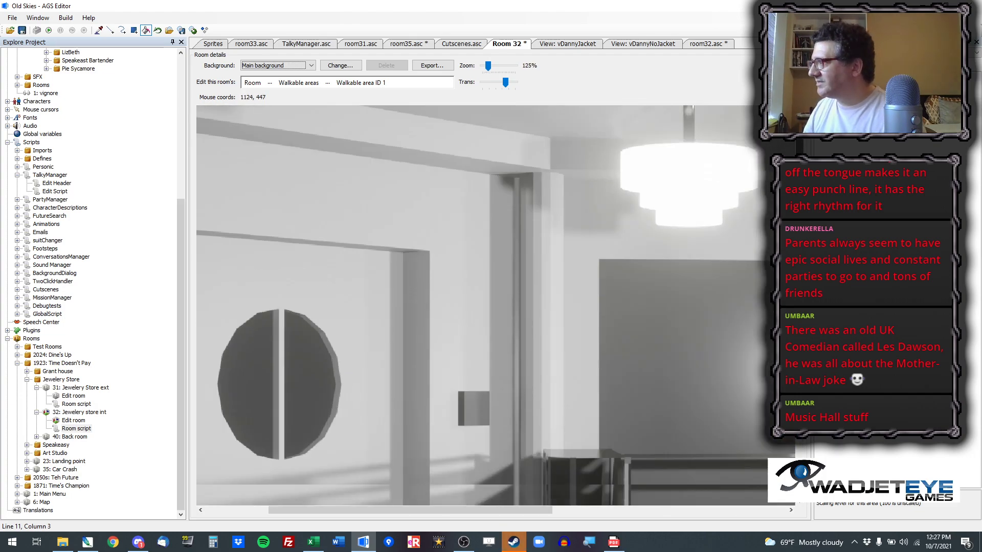
pyautogui.moveTo(415, 514); pyautogui.dragTo(486, 513)
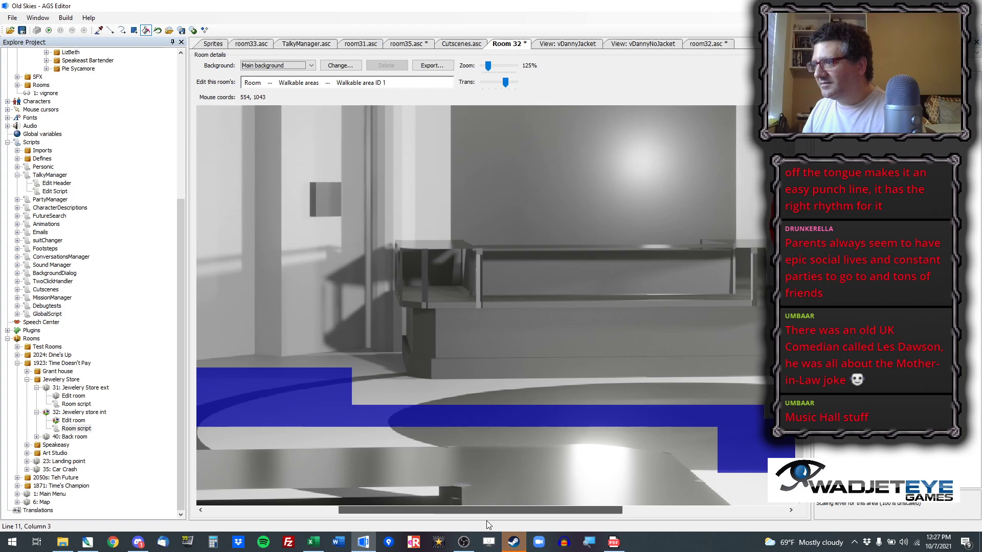
pyautogui.click(110, 30)
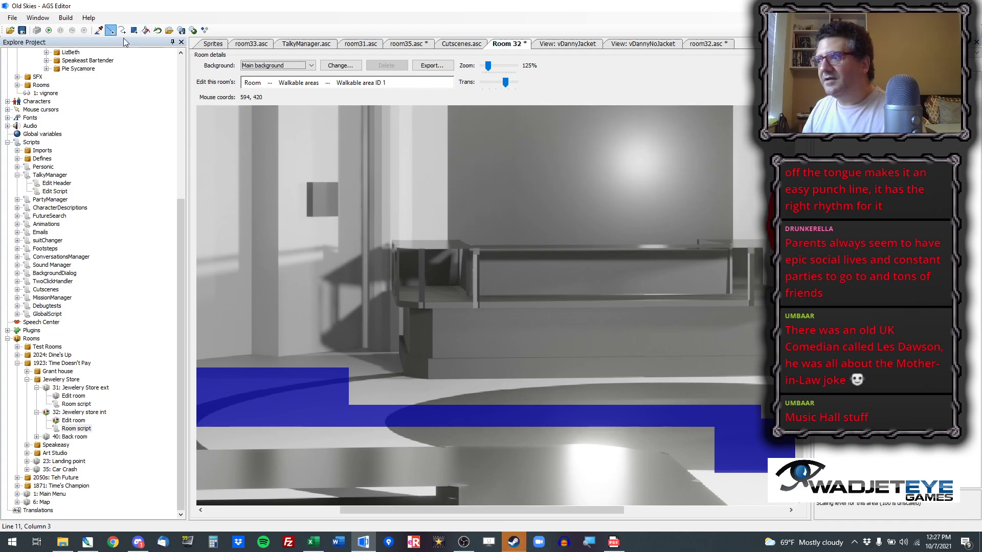
pyautogui.click(348, 368)
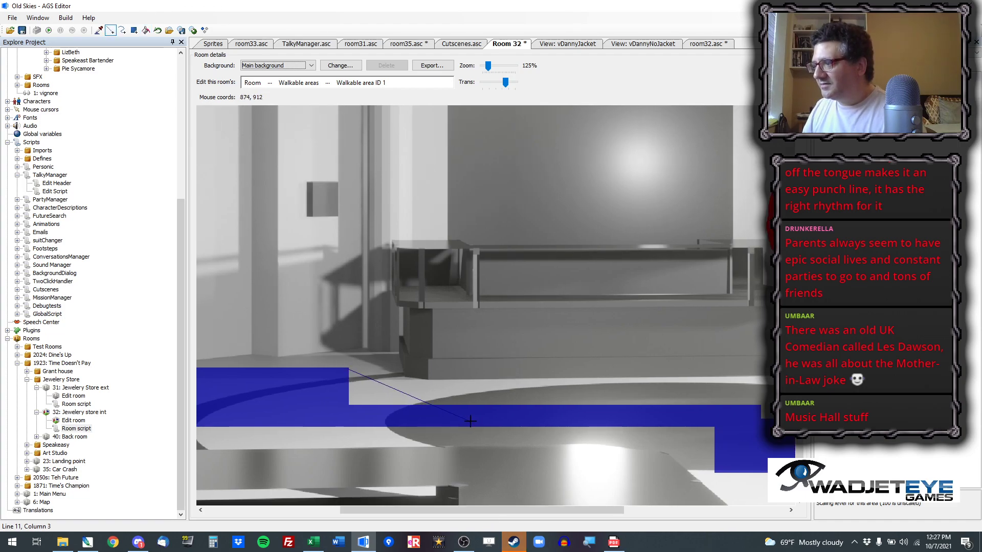
pyautogui.click(146, 30)
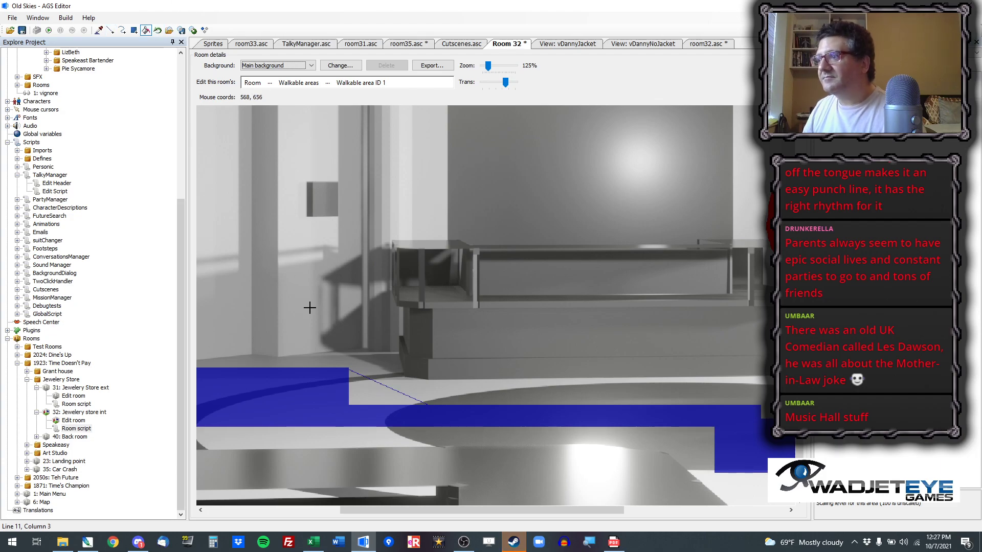
pyautogui.click(359, 389)
# Step: Outline a front extension of walkable area 1 across the foreground ledge to its left edge and fill it
pyautogui.click(134, 31)
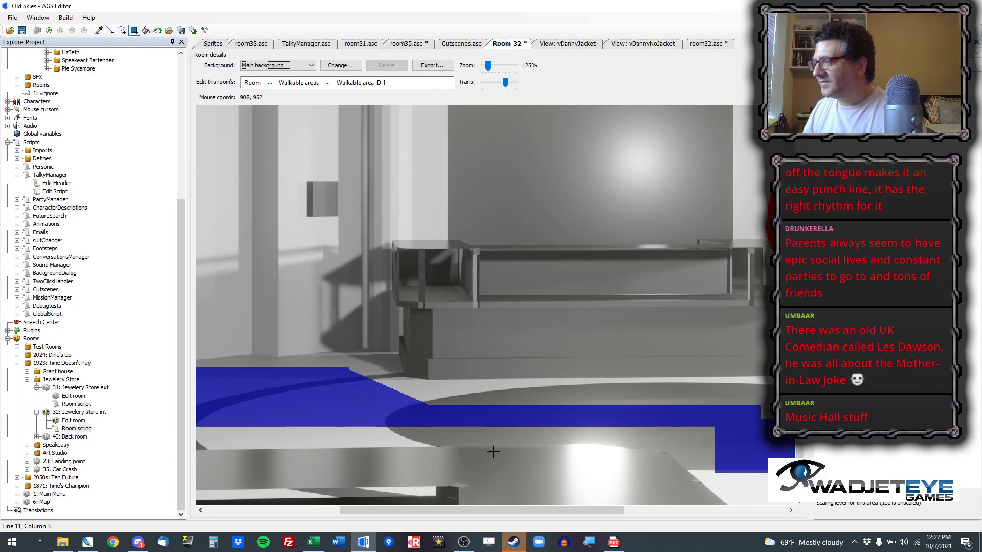
pyautogui.moveTo(466, 510); pyautogui.dragTo(588, 497)
pyautogui.click(110, 30)
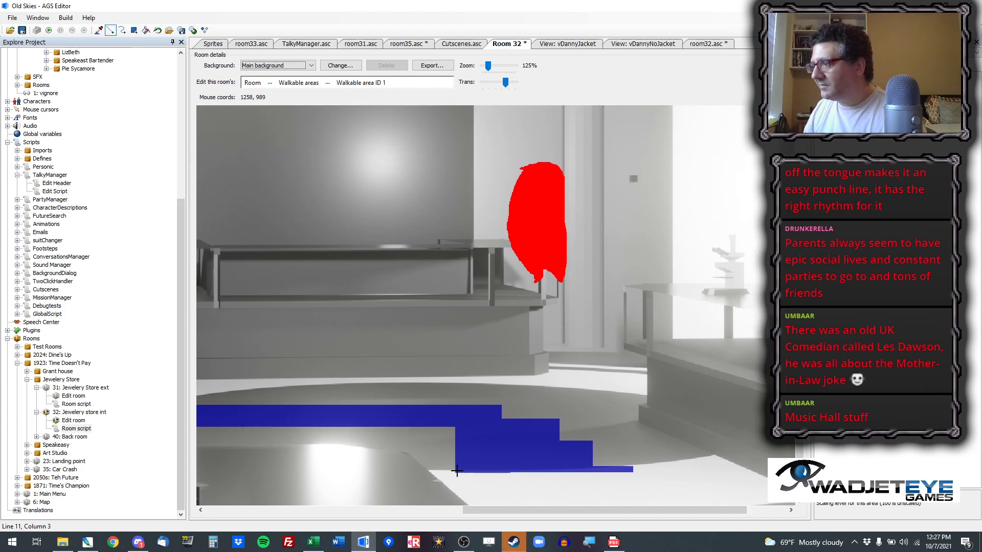
pyautogui.moveTo(455, 471); pyautogui.dragTo(184, 427)
pyautogui.moveTo(518, 509); pyautogui.dragTo(394, 507)
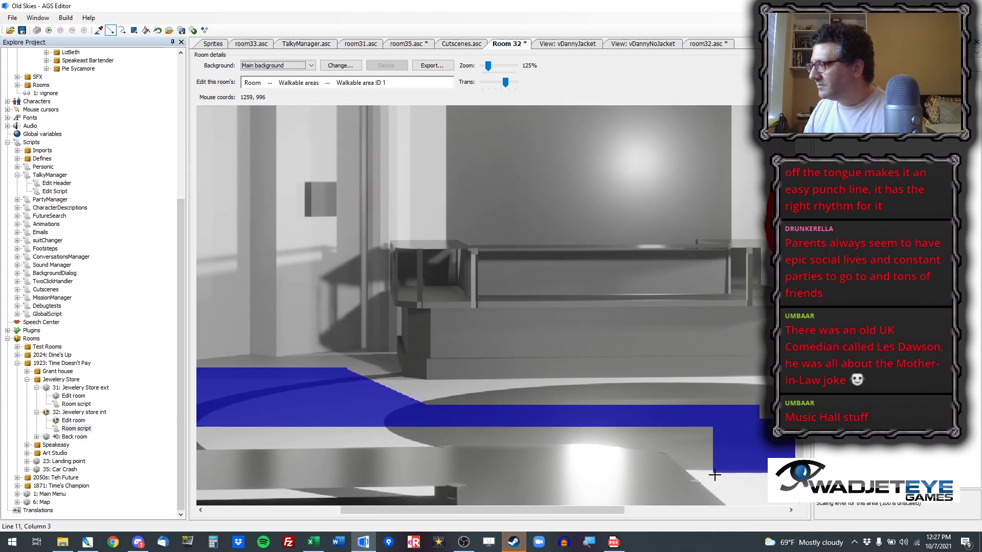
pyautogui.moveTo(714, 472); pyautogui.dragTo(272, 469)
pyautogui.moveTo(358, 508); pyautogui.dragTo(235, 490)
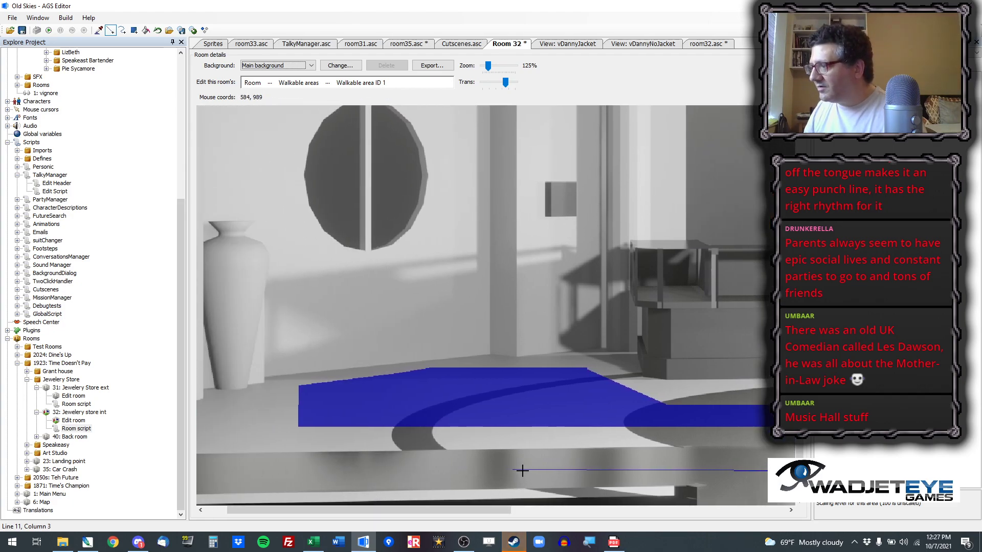
pyautogui.moveTo(517, 470); pyautogui.dragTo(297, 409)
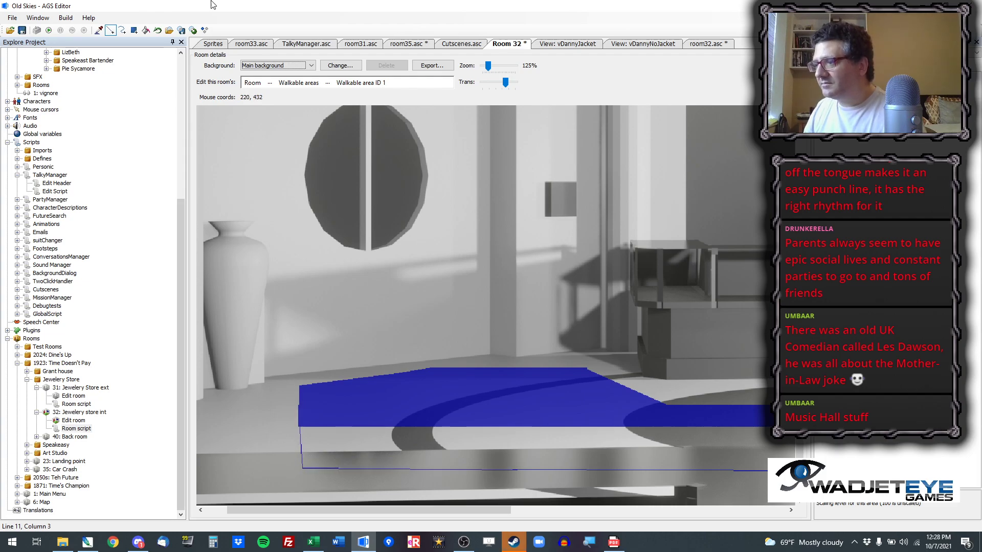
pyautogui.click(146, 30)
pyautogui.click(438, 441)
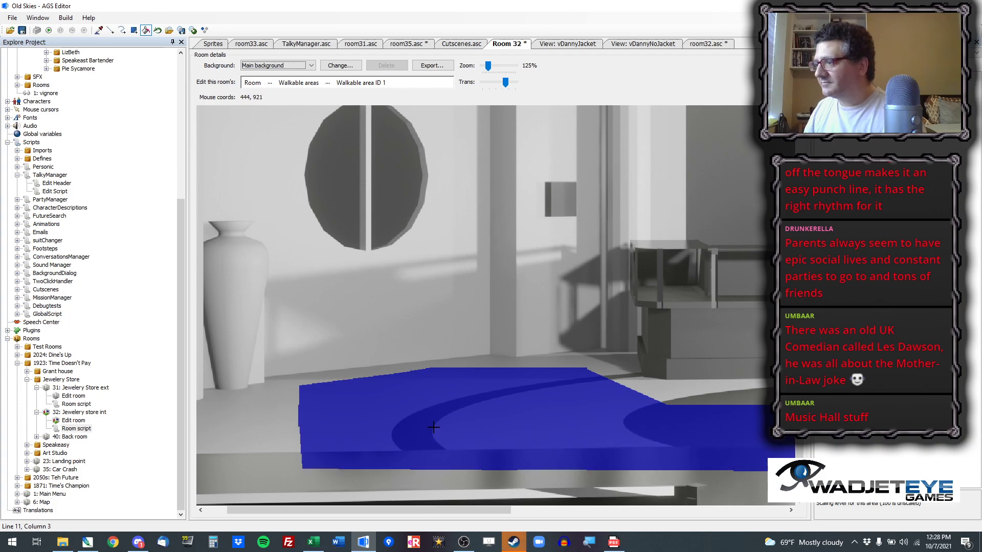
# Step: Widen walkable area 1 at its left end with a narrow full-height rectangle
pyautogui.moveTo(381, 508); pyautogui.dragTo(395, 511)
pyautogui.click(134, 30)
pyautogui.moveTo(276, 386); pyautogui.dragTo(259, 469)
pyautogui.moveTo(319, 514); pyautogui.dragTo(564, 515)
pyautogui.click(110, 31)
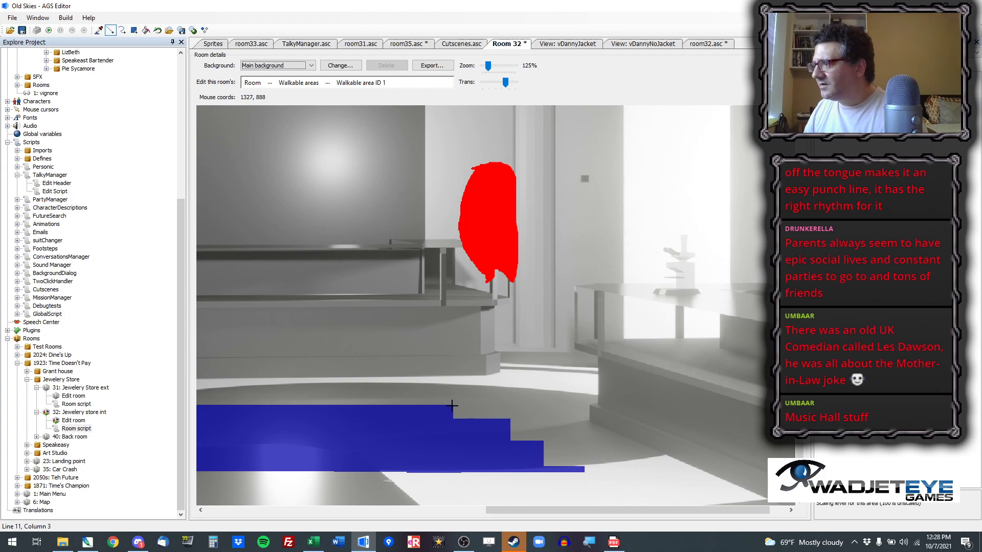
pyautogui.click(510, 418)
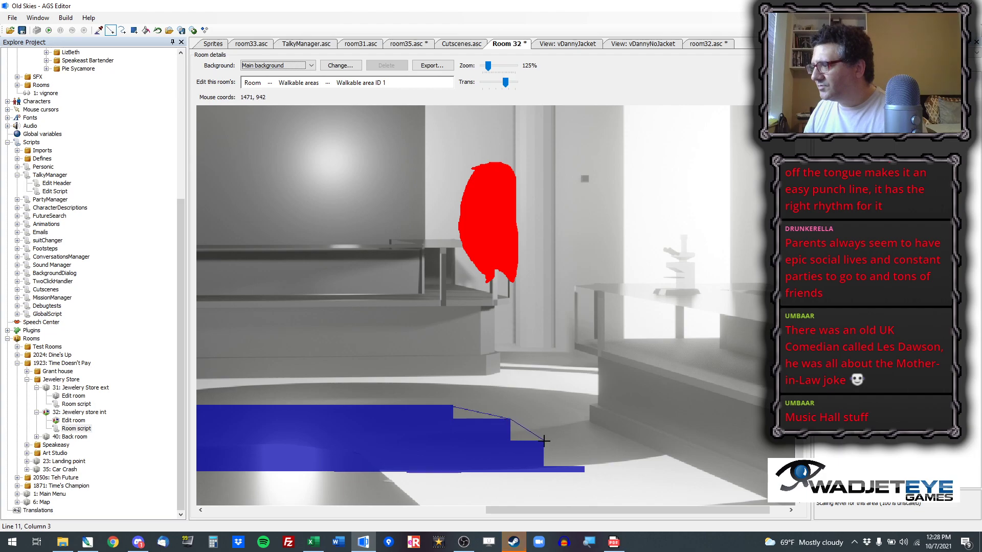
pyautogui.click(544, 441)
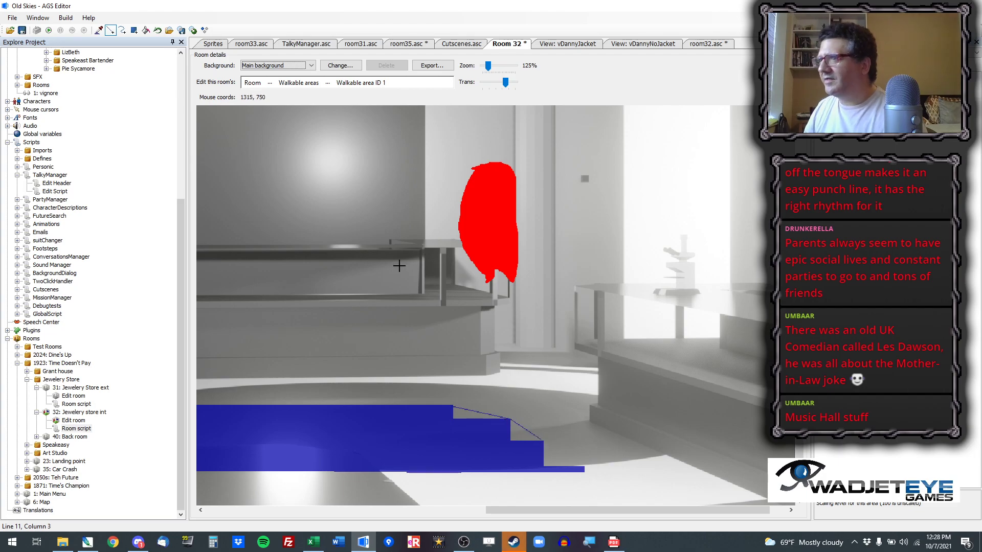
# Step: Erase the stepped right end of walkable area 1, leaving a straight vertical edge
pyautogui.click(134, 29)
pyautogui.moveTo(452, 396); pyautogui.dragTo(603, 478)
pyautogui.click(110, 30)
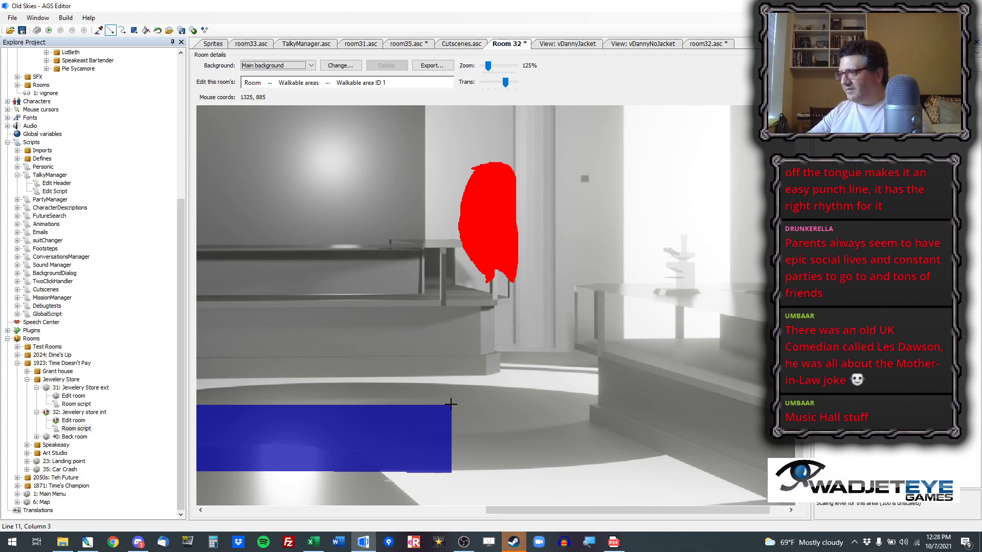
# Step: Display the room's characters and move cDanny up and to the right, onto the floor beside the side counter
pyautogui.click(270, 83)
pyautogui.click(299, 110)
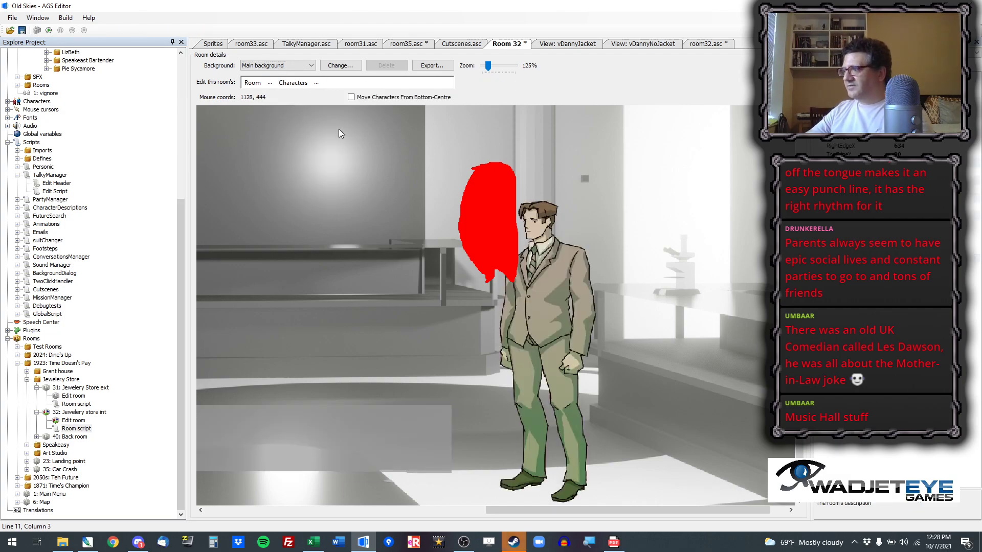
pyautogui.moveTo(563, 317); pyautogui.dragTo(607, 291)
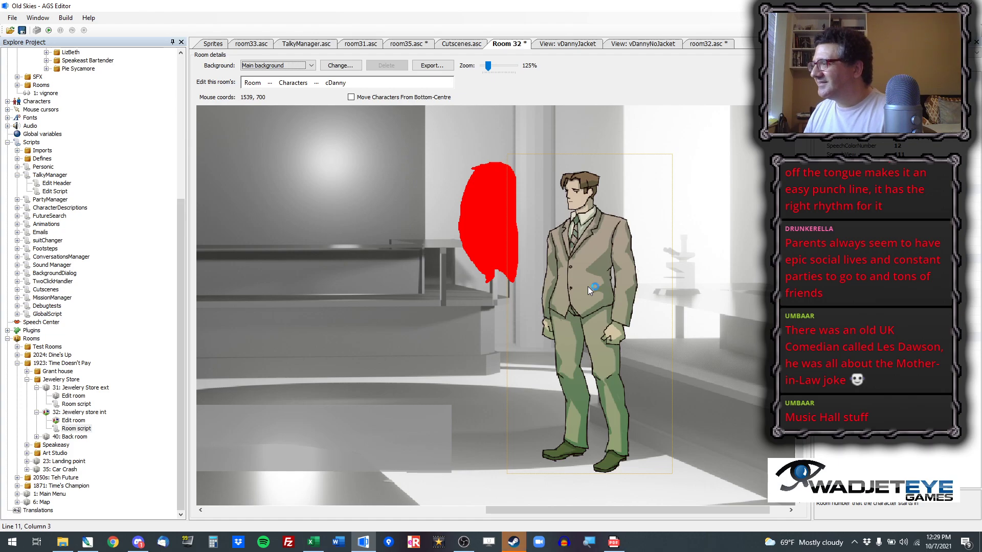
pyautogui.moveTo(588, 289); pyautogui.dragTo(593, 285)
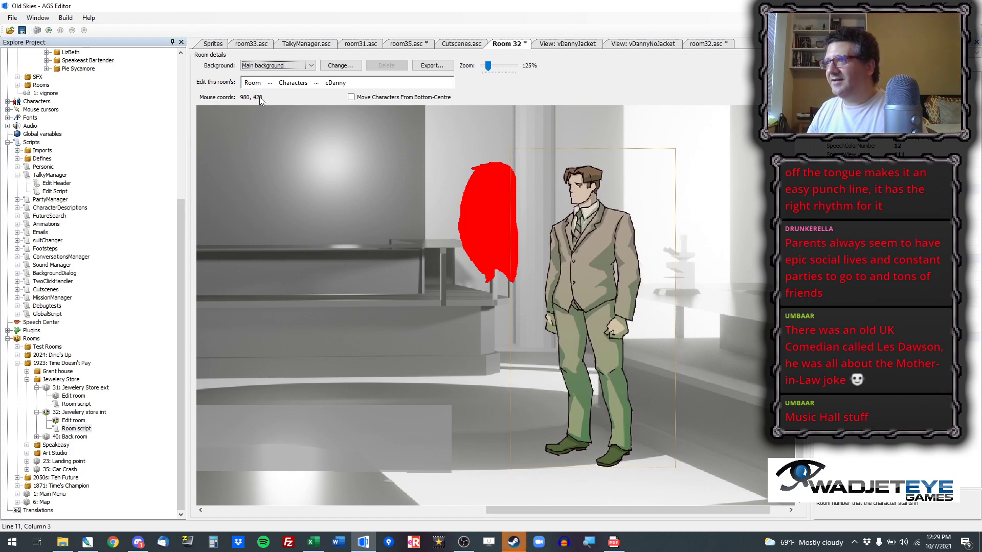
# Step: Return to walkable area 1 and trim its right end back further to the left
pyautogui.click(269, 84)
pyautogui.click(310, 165)
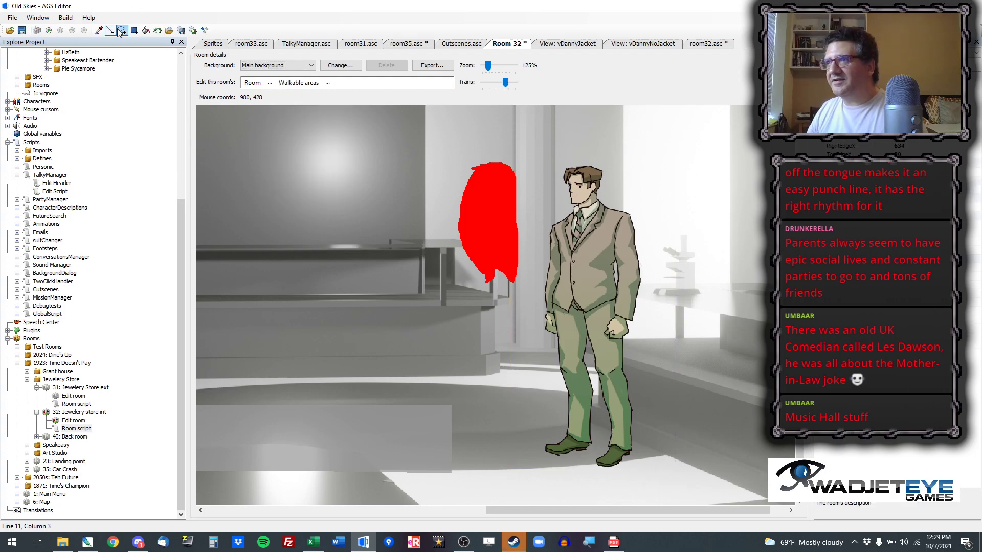
pyautogui.click(377, 439)
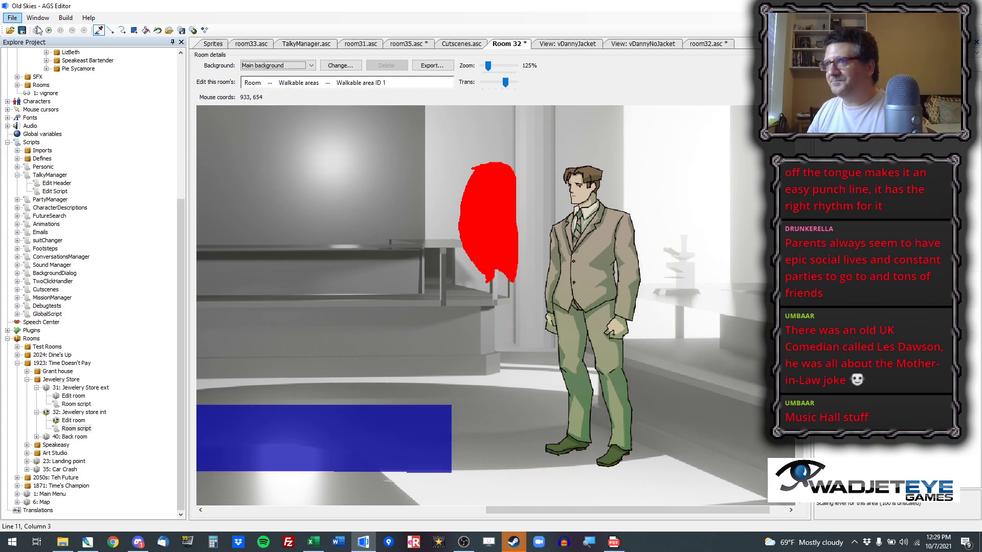
pyautogui.click(134, 30)
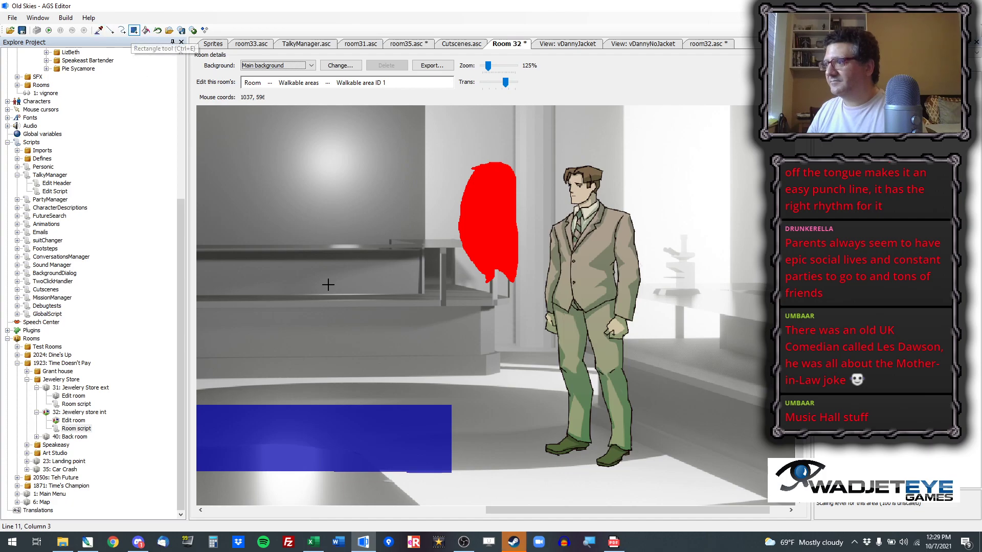
pyautogui.moveTo(471, 389)
pyautogui.mouseDown()
pyautogui.moveTo(447, 420)
pyautogui.moveTo(331, 490)
pyautogui.mouseUp()
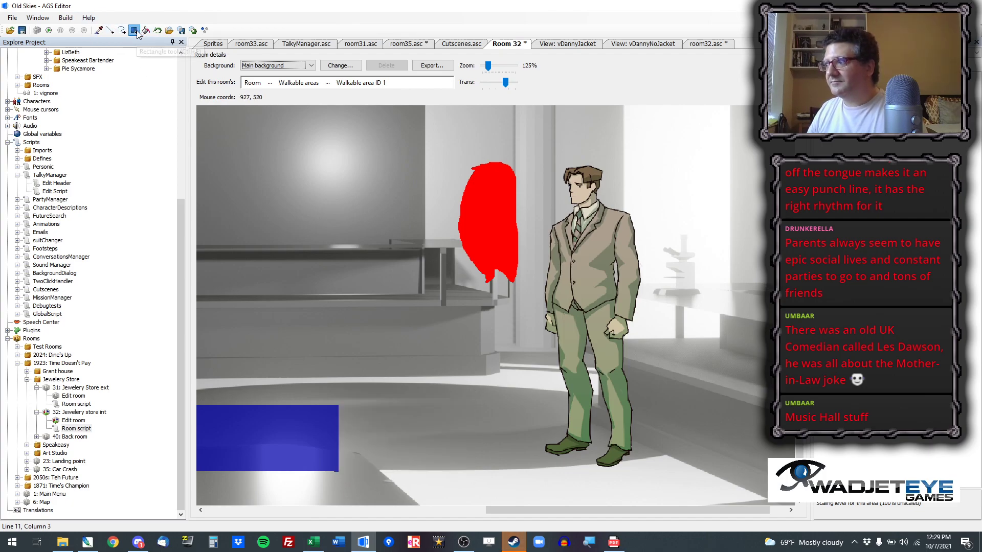
# Step: Extend walkable area 1 to the right with a low rectangle and fill a diagonal slope joining it to the upper edge
pyautogui.moveTo(333, 470); pyautogui.dragTo(489, 451)
pyautogui.click(110, 29)
pyautogui.moveTo(336, 405); pyautogui.dragTo(489, 452)
pyautogui.click(146, 29)
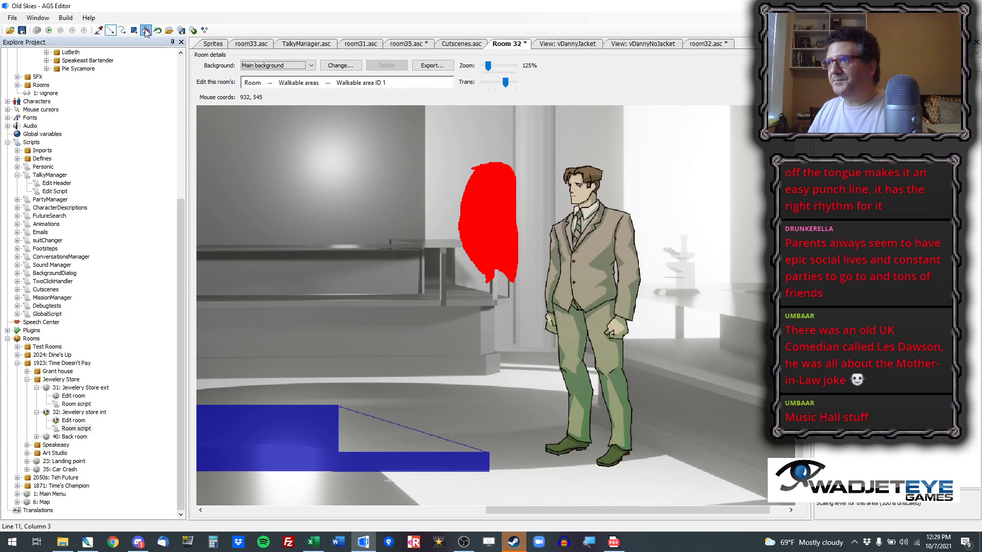
pyautogui.click(350, 440)
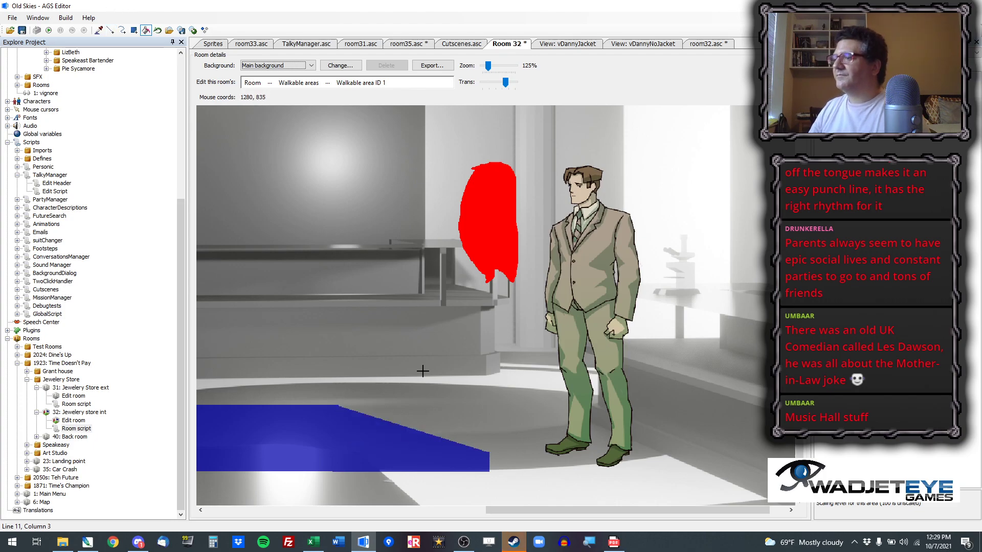
# Step: Trim the slanted upper-left edge of walkable area 1 with an erasing diagonal line and clear the strip above it
pyautogui.scroll(-3, 349, 440)
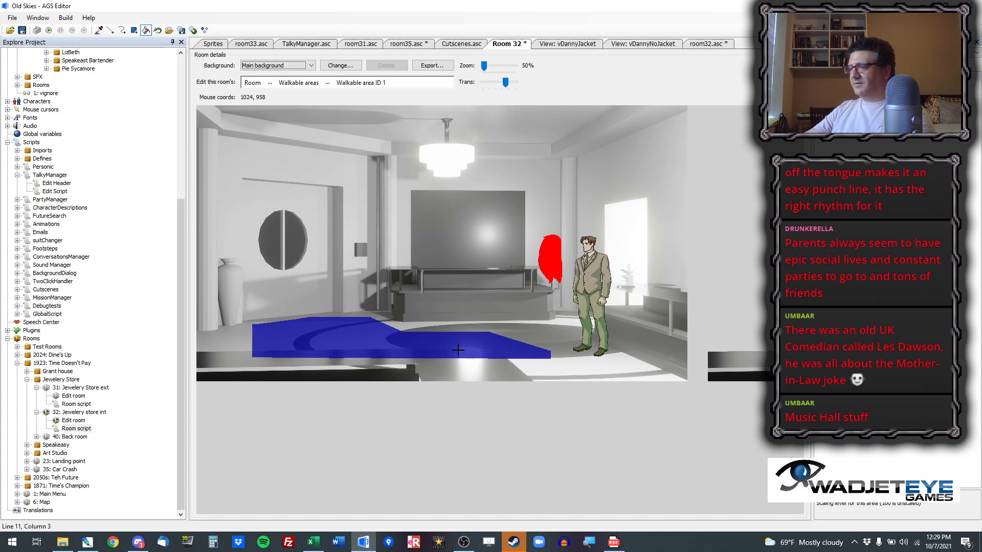
pyautogui.scroll(6, 464, 358)
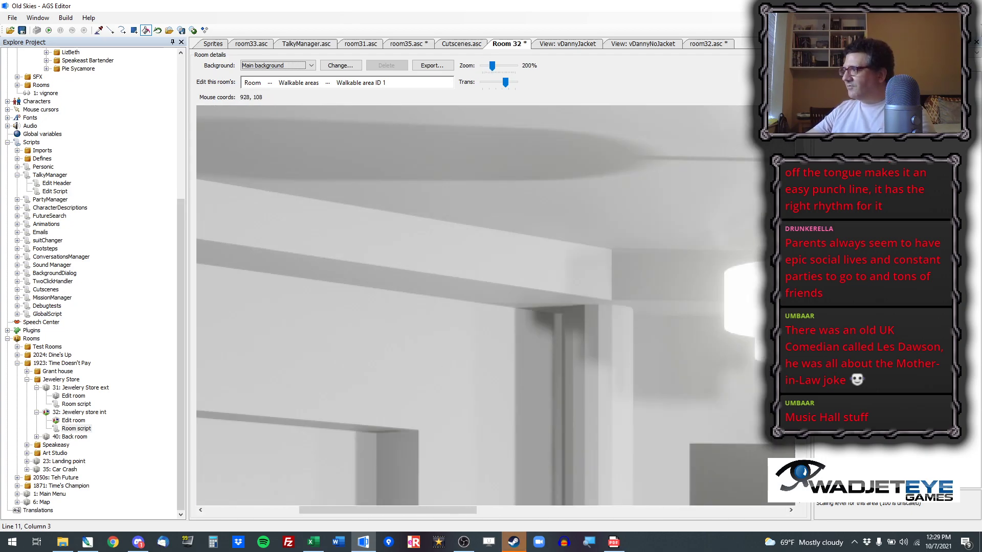
pyautogui.moveTo(800, 205); pyautogui.dragTo(799, 409)
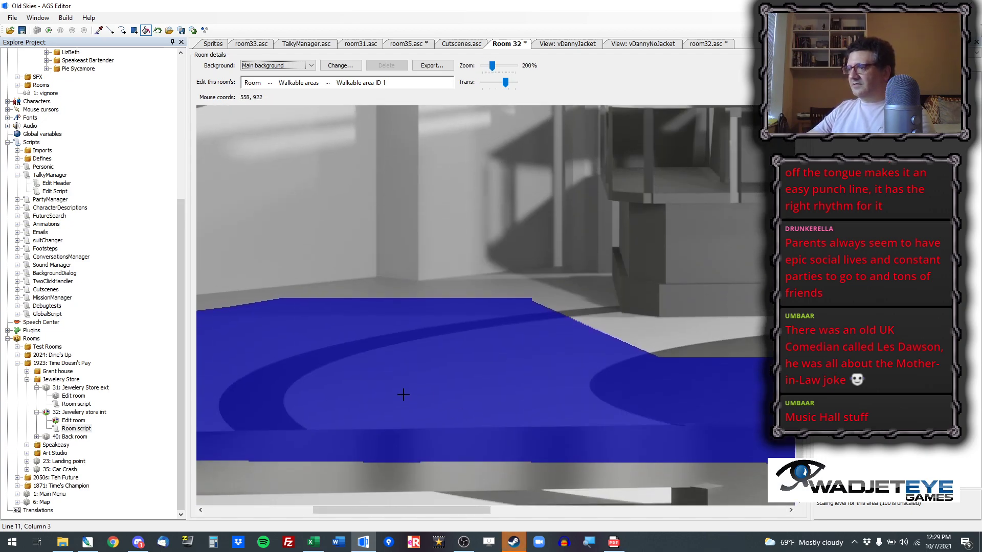
pyautogui.scroll(1, 401, 395)
pyautogui.moveTo(453, 510); pyautogui.dragTo(373, 511)
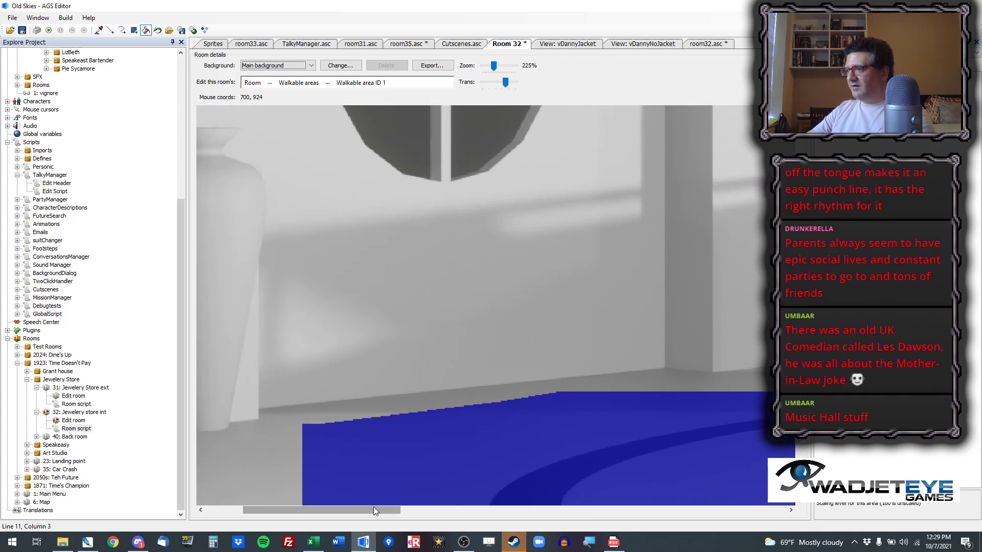
pyautogui.click(110, 30)
pyautogui.moveTo(294, 440); pyautogui.dragTo(685, 380)
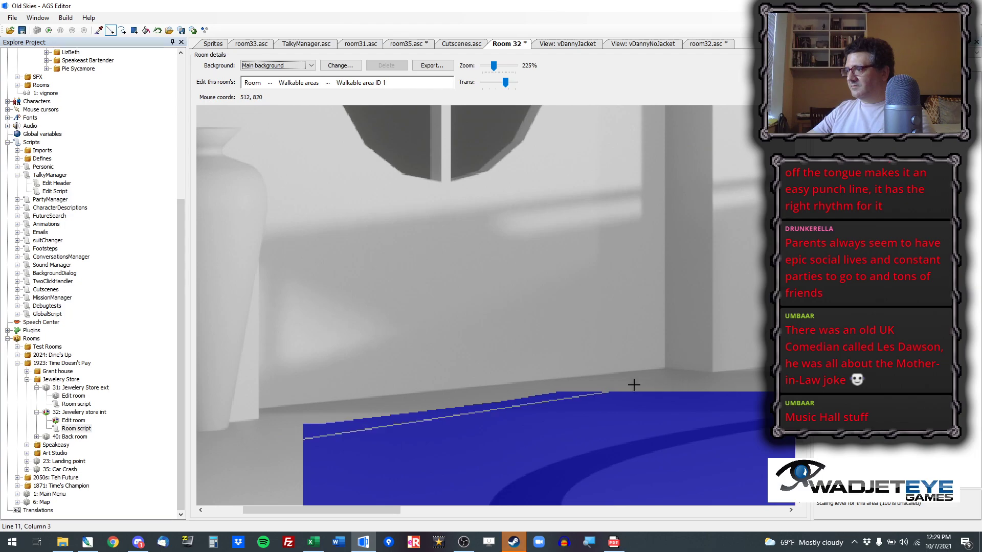
pyautogui.moveTo(360, 510); pyautogui.dragTo(435, 513)
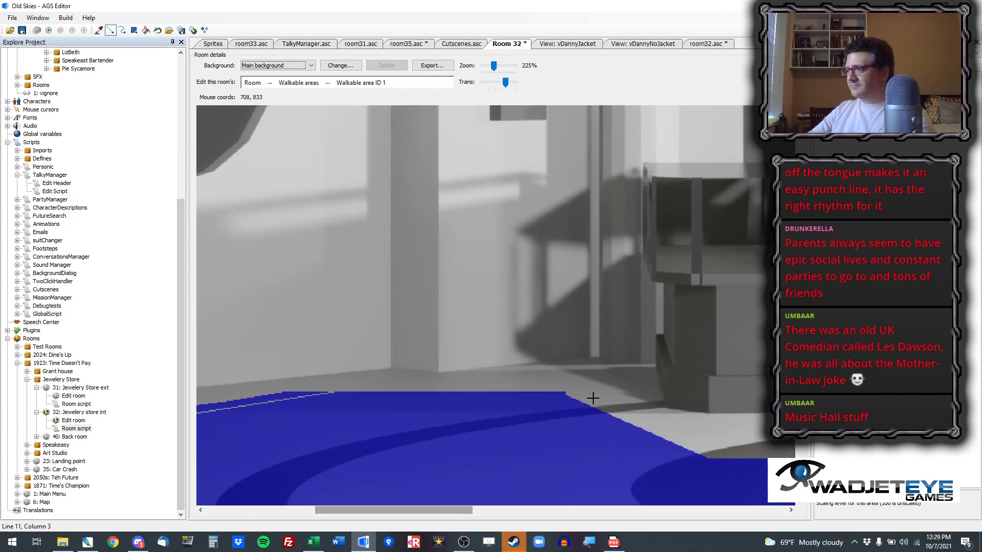
pyautogui.click(146, 31)
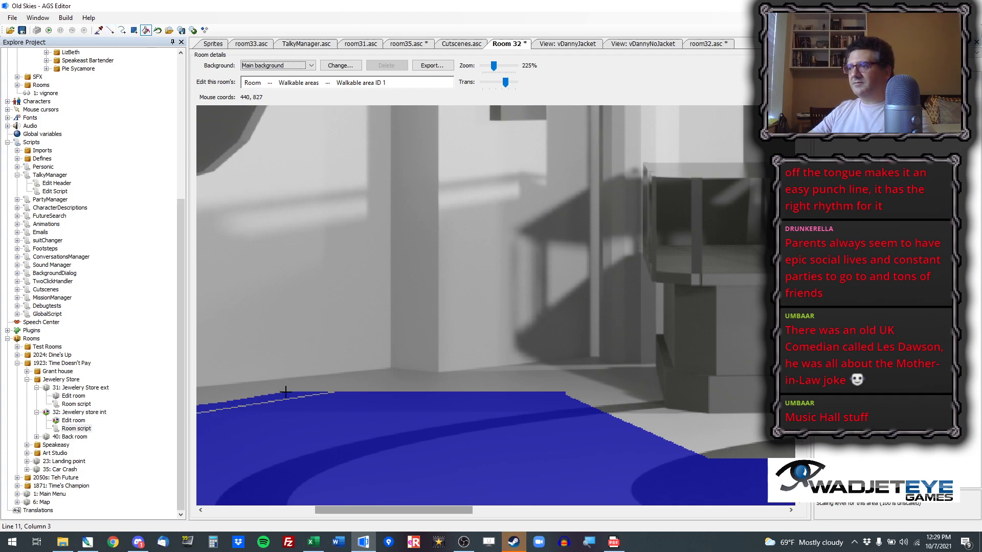
pyautogui.moveTo(383, 510); pyautogui.dragTo(317, 512)
pyautogui.scroll(-4, 386, 412)
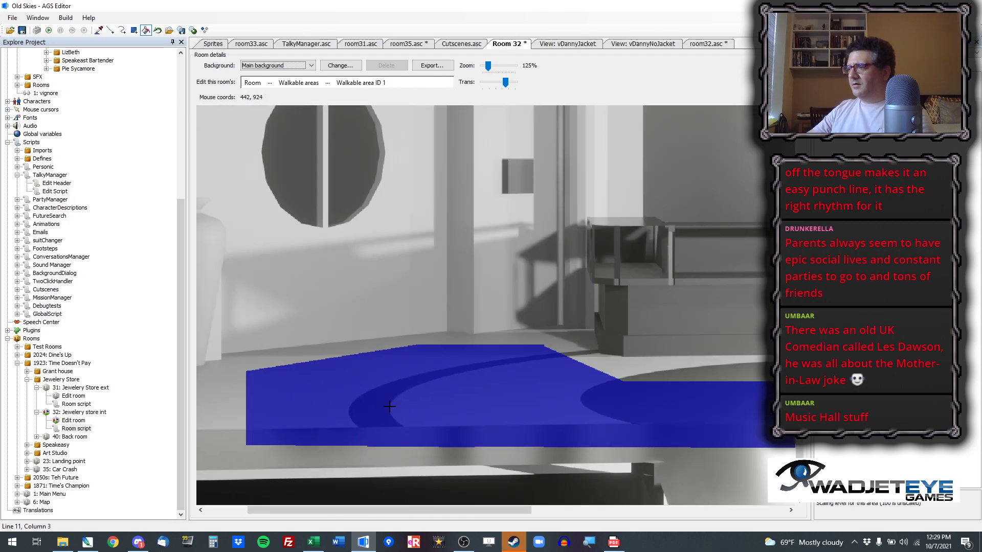
pyautogui.scroll(-2, 418, 395)
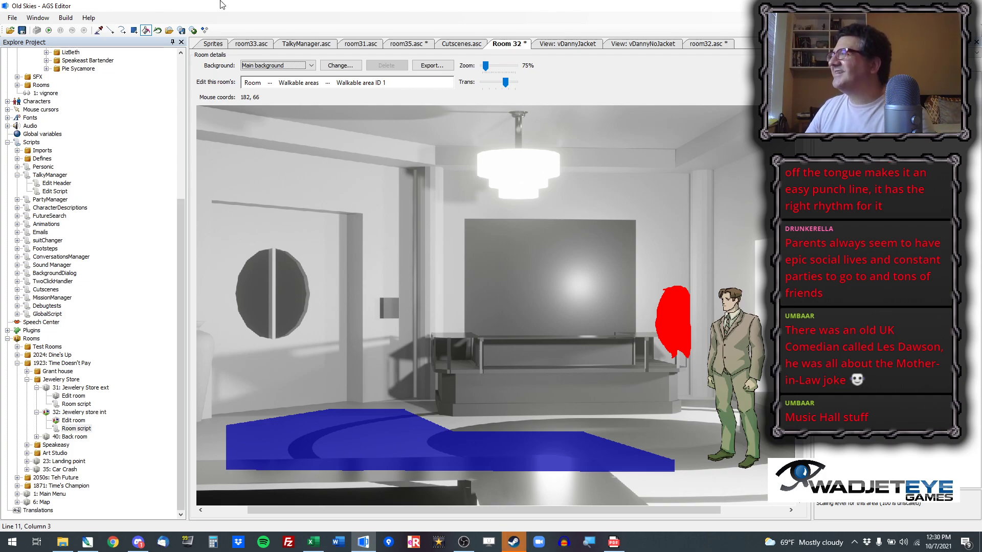
# Step: Look up cDanny's position in Room 32 and set the cDanny.placeAt coordinates in the room32 script to 1547, 985
pyautogui.click(705, 44)
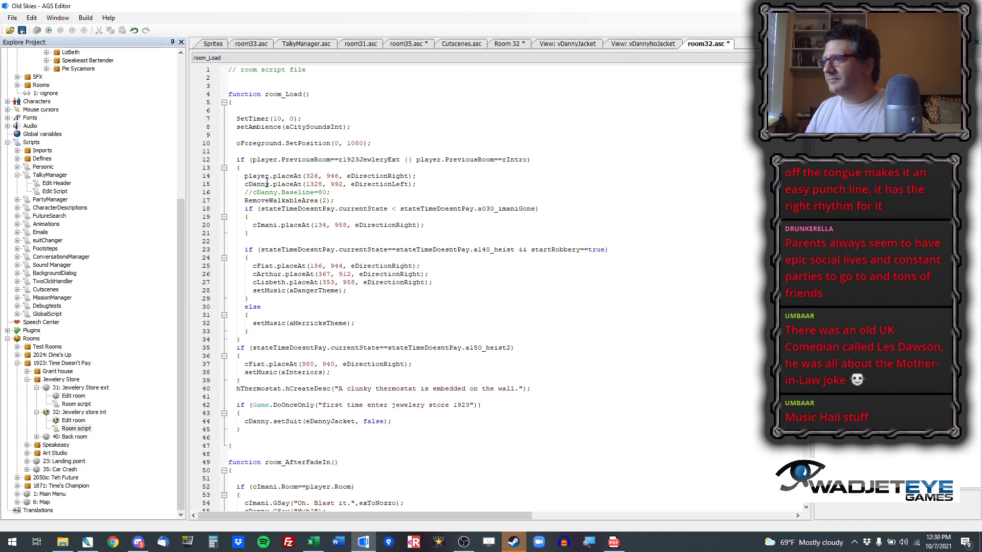
pyautogui.doubleClick(258, 186)
pyautogui.click(275, 186)
pyautogui.click(511, 44)
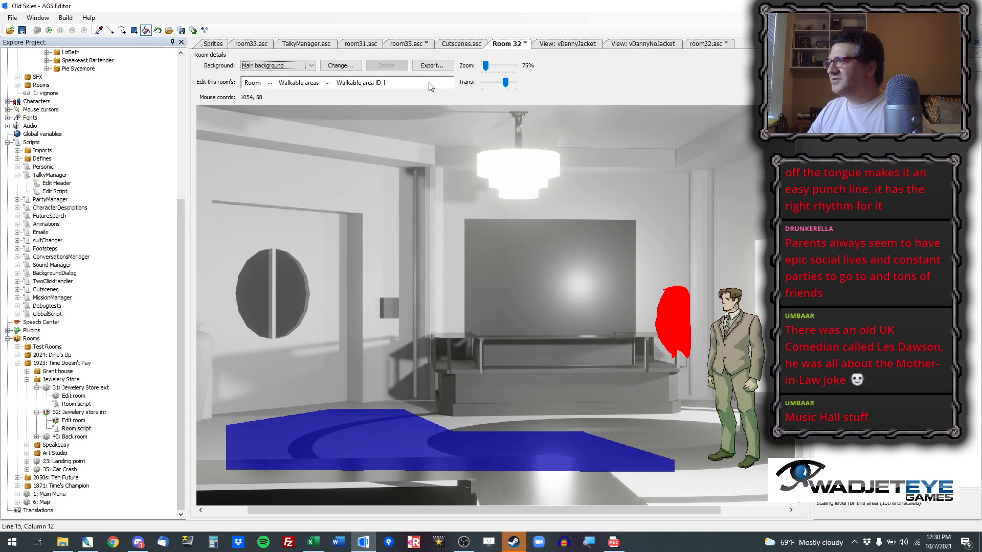
pyautogui.click(271, 84)
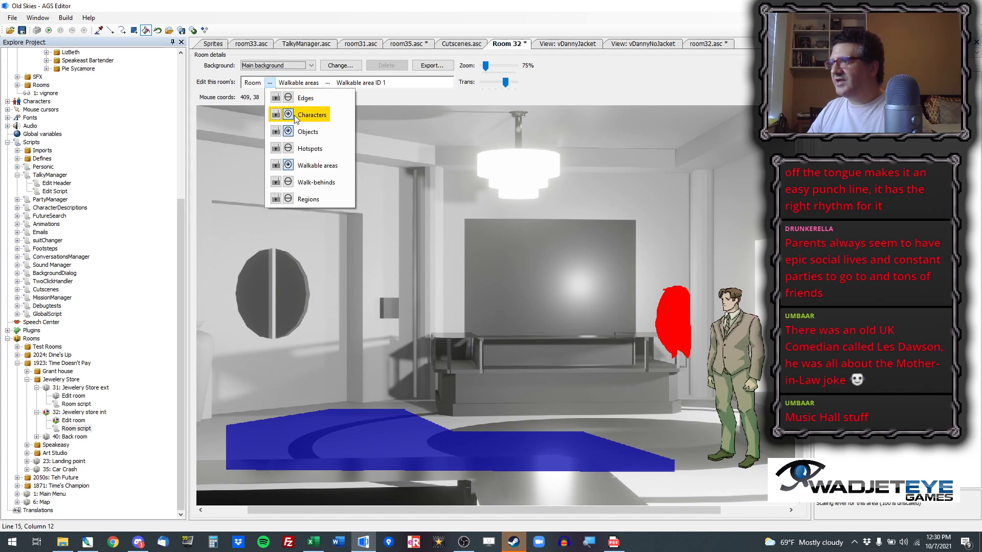
pyautogui.click(293, 103)
pyautogui.click(735, 357)
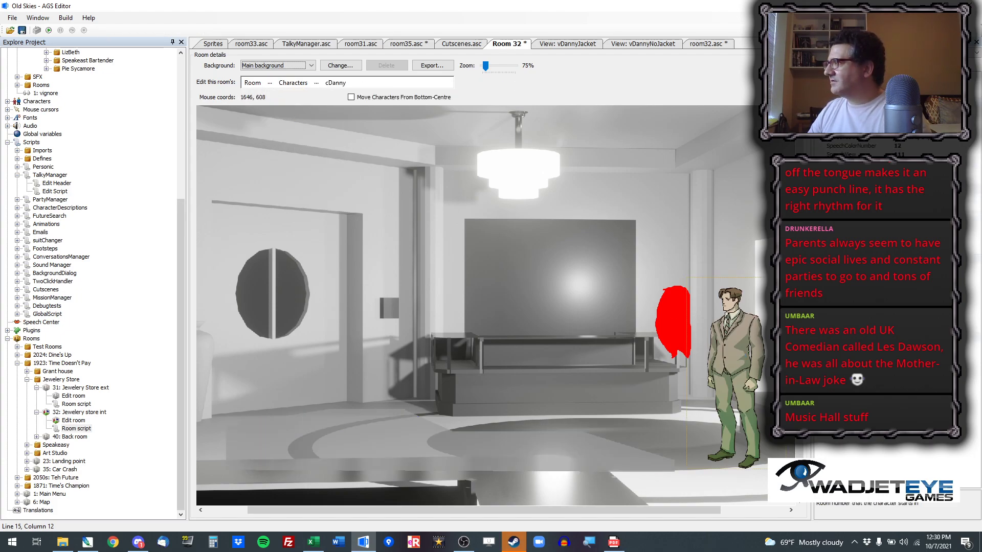
pyautogui.click(865, 256)
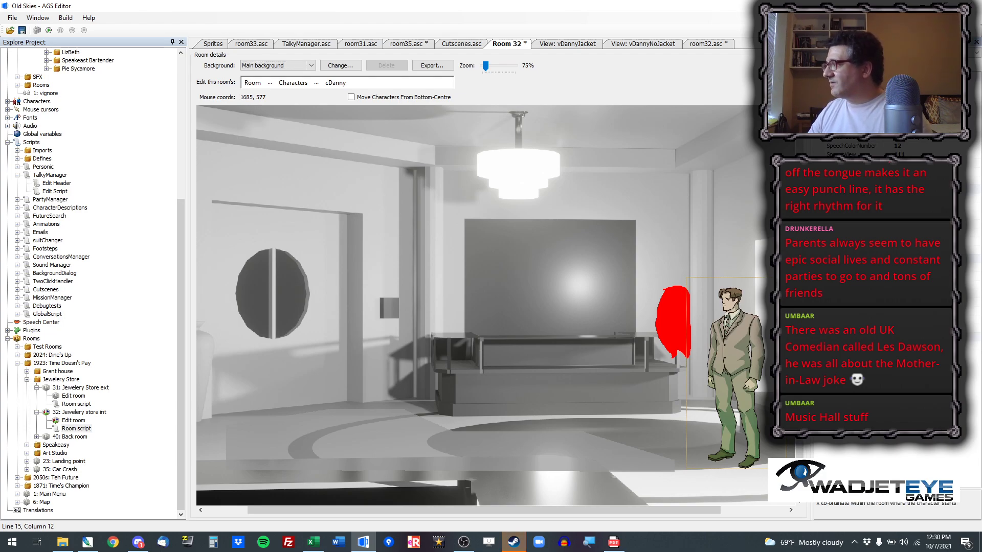
pyautogui.click(705, 46)
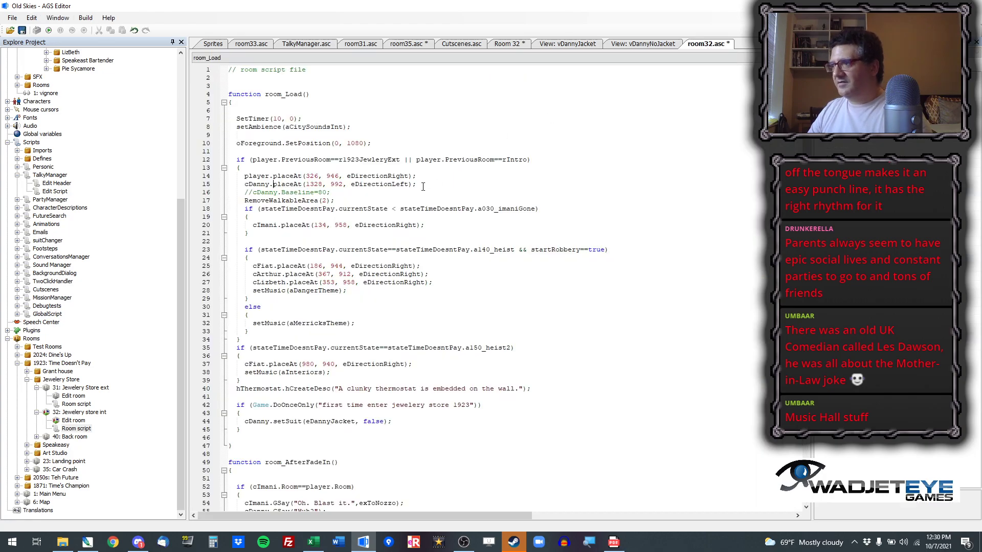
pyautogui.doubleClick(336, 184)
pyautogui.write('985')
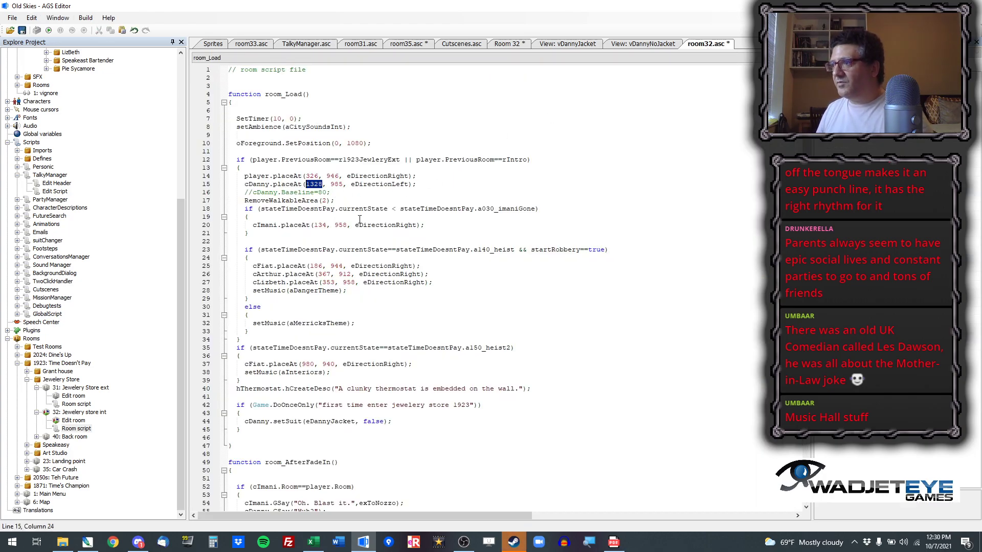
# Step: Return to walkable area 1, try to trim its upper-left edge further along a diagonal line, and undo the last fill
pyautogui.click(508, 45)
pyautogui.click(270, 83)
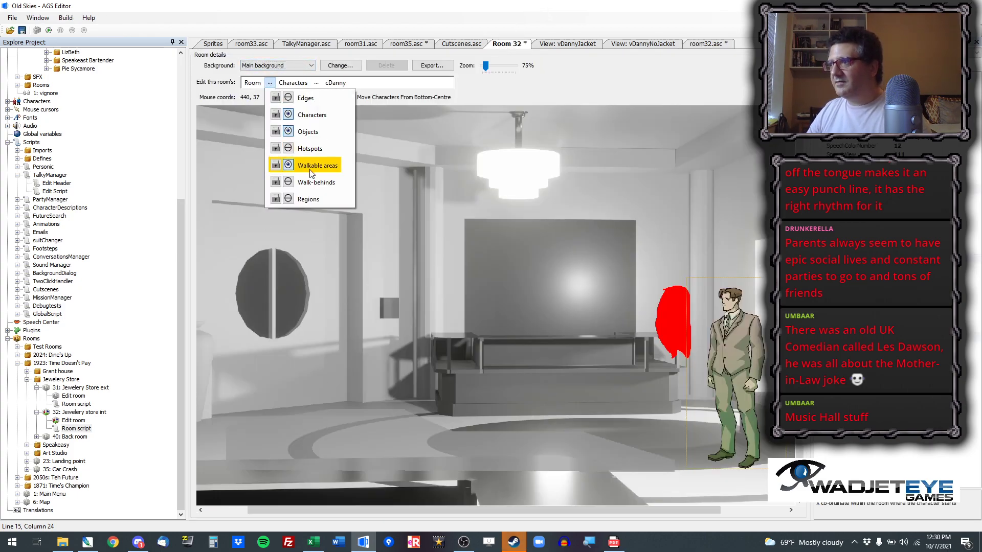
pyautogui.click(307, 162)
pyautogui.click(99, 29)
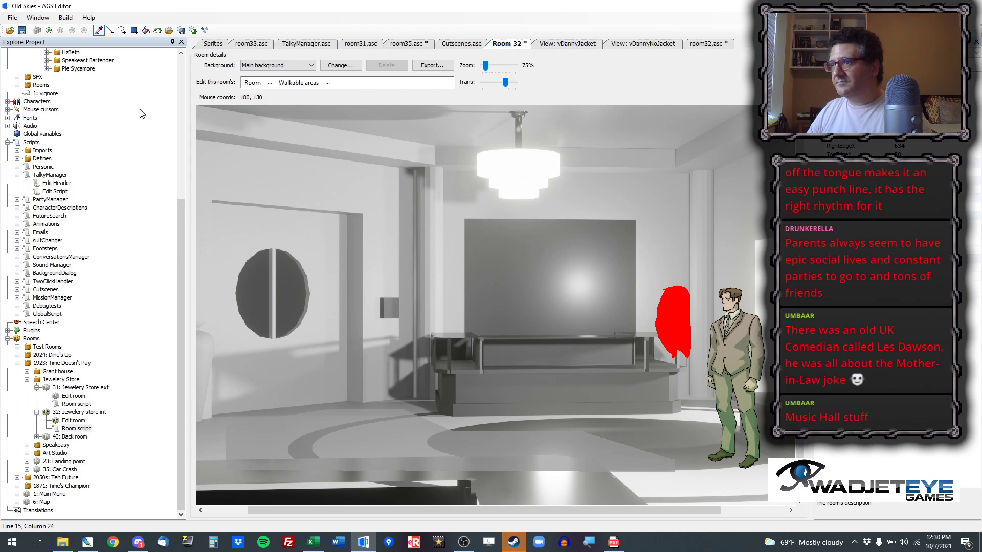
pyautogui.click(306, 428)
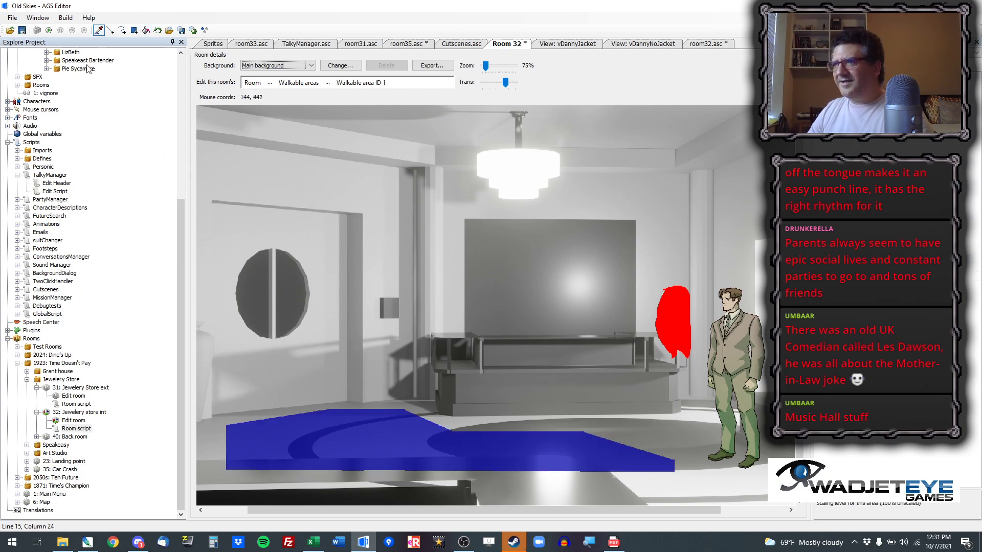
pyautogui.click(110, 29)
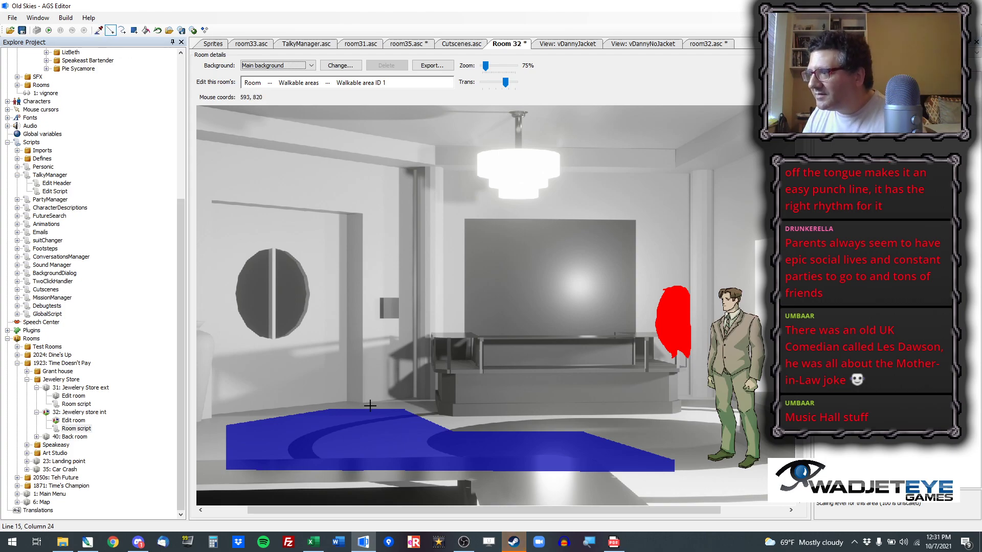
pyautogui.moveTo(374, 406); pyautogui.dragTo(183, 436)
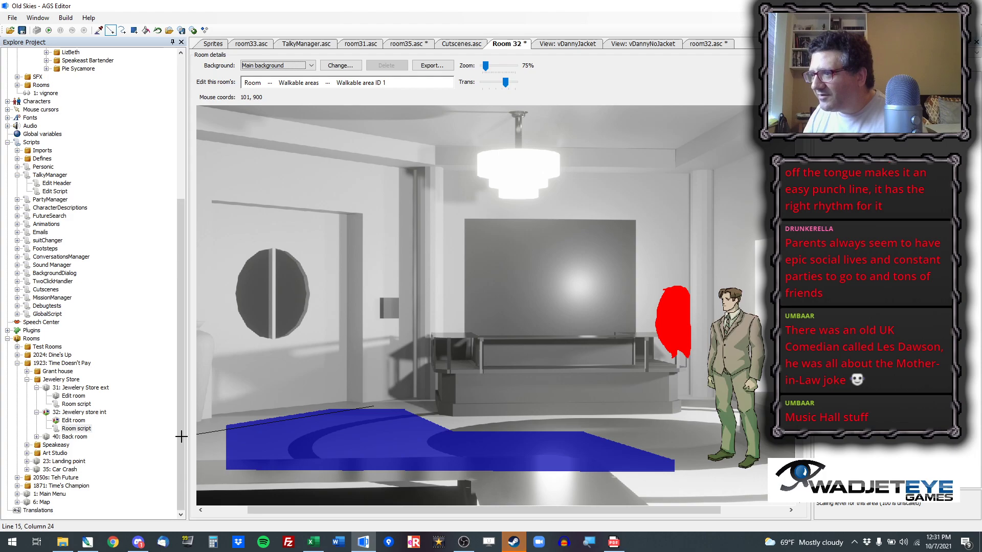
pyautogui.moveTo(182, 436); pyautogui.dragTo(192, 439)
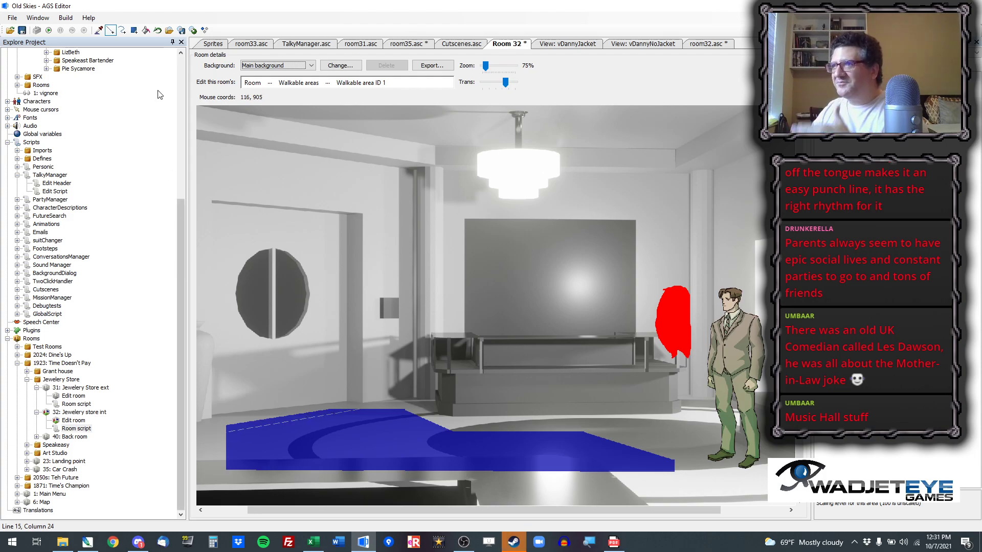
pyautogui.click(146, 30)
pyautogui.click(285, 418)
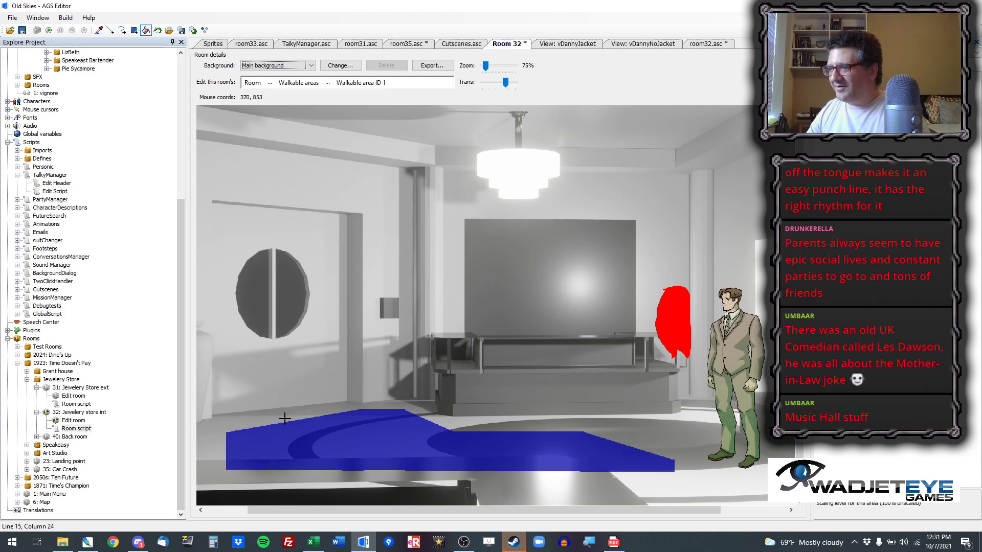
pyautogui.hotkey('ctrl', 'z')
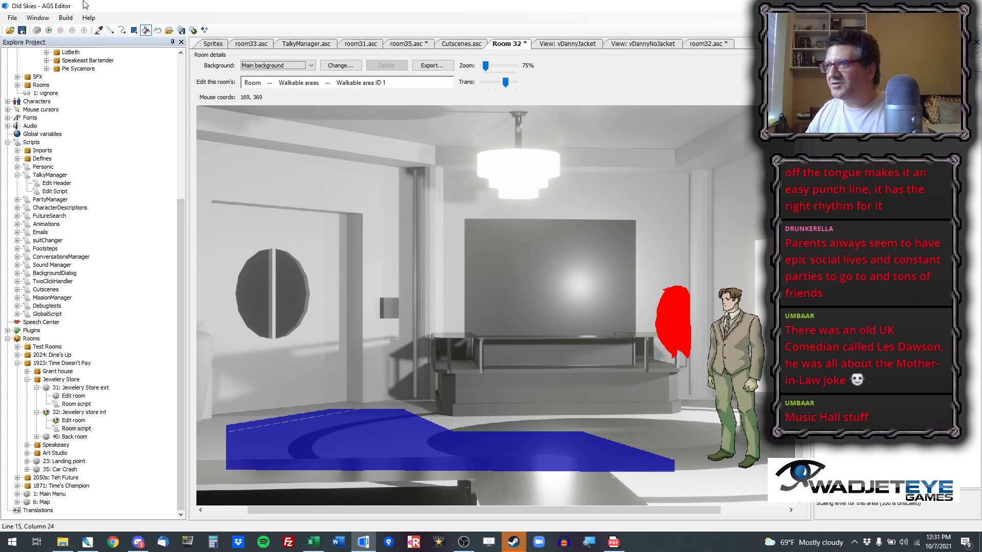
# Step: Paint over the erased diagonal line inside walkable area 1 with filled rectangles
pyautogui.click(110, 30)
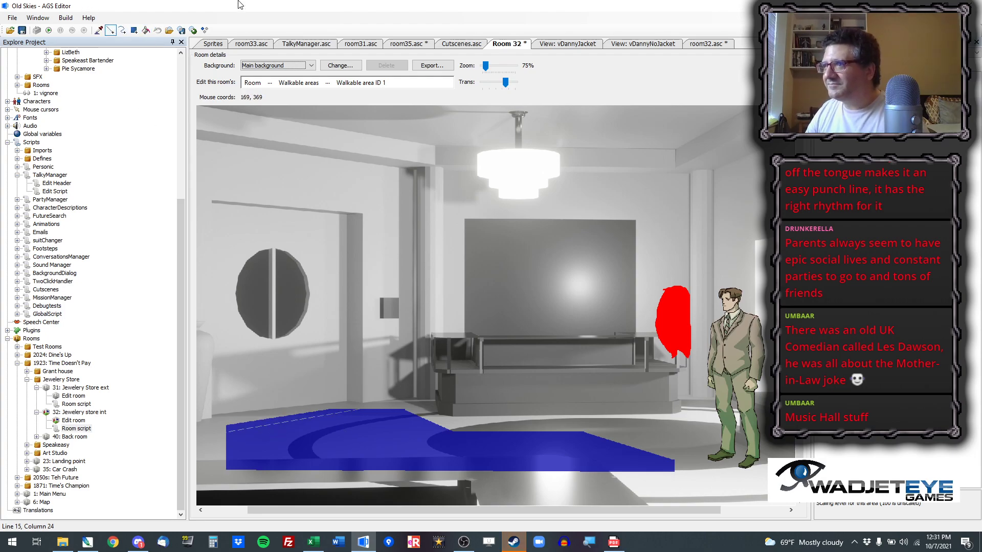
pyautogui.scroll(5, 349, 390)
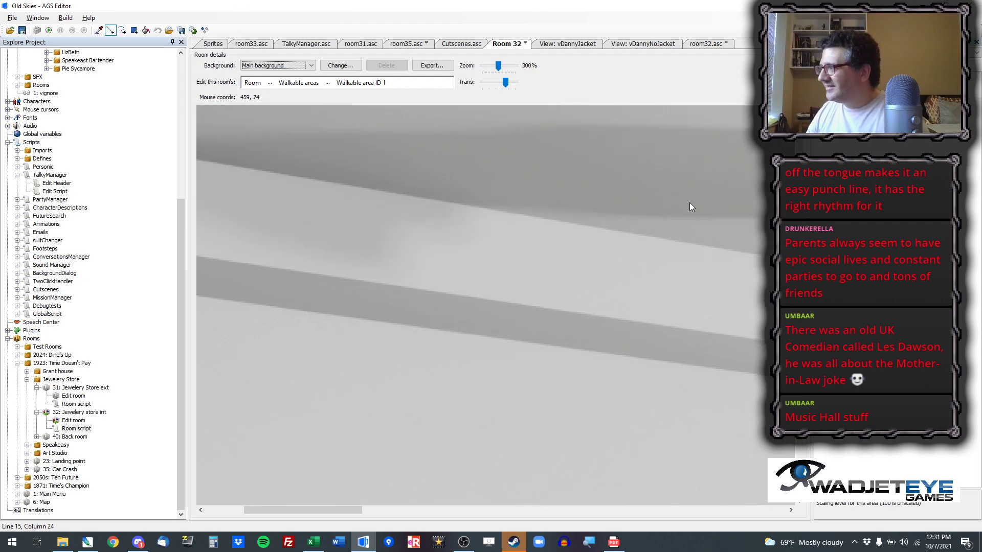
pyautogui.moveTo(800, 160); pyautogui.dragTo(799, 409)
pyautogui.click(134, 30)
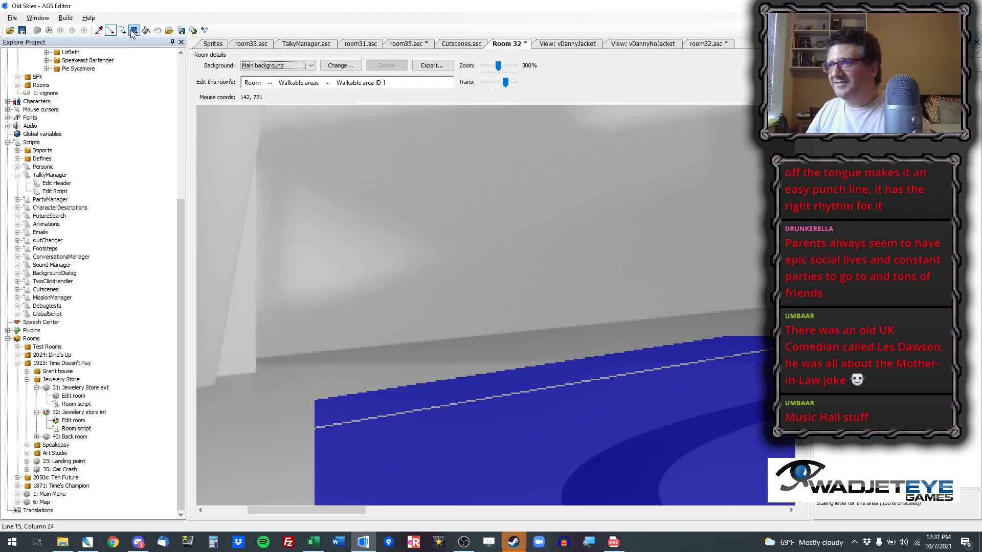
pyautogui.moveTo(314, 434); pyautogui.dragTo(684, 393)
pyautogui.moveTo(390, 403); pyautogui.dragTo(482, 438)
pyautogui.moveTo(482, 392); pyautogui.dragTo(603, 425)
pyautogui.moveTo(529, 386); pyautogui.dragTo(612, 402)
pyautogui.moveTo(562, 376); pyautogui.dragTo(644, 398)
pyautogui.moveTo(351, 510); pyautogui.dragTo(430, 509)
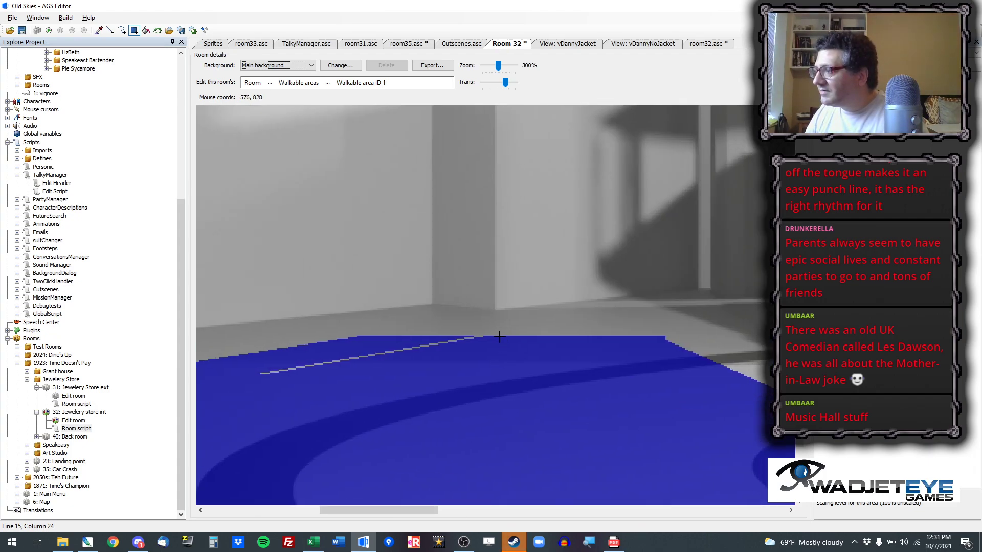
pyautogui.moveTo(495, 336); pyautogui.dragTo(400, 368)
pyautogui.moveTo(358, 382); pyautogui.dragTo(356, 382)
pyautogui.moveTo(265, 363); pyautogui.dragTo(320, 413)
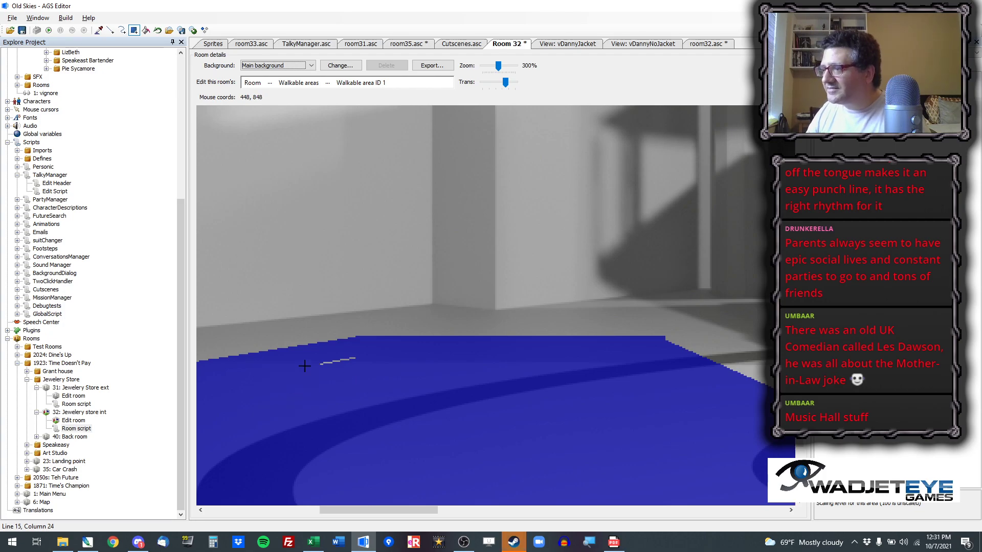
pyautogui.moveTo(315, 353); pyautogui.dragTo(389, 395)
# Step: Find a spot on walkable area 1 near the door and set the player.placeAt coordinates in the room32 script to 485, 844
pyautogui.scroll(-1, 439, 356)
pyautogui.scroll(-4, 439, 356)
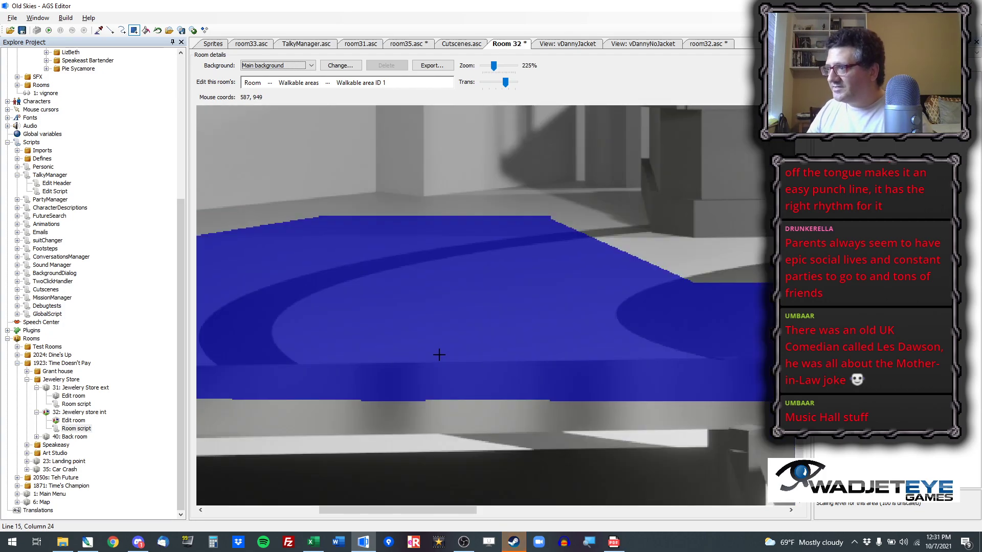
pyautogui.moveTo(460, 517); pyautogui.dragTo(399, 511)
pyautogui.scroll(1, 537, 329)
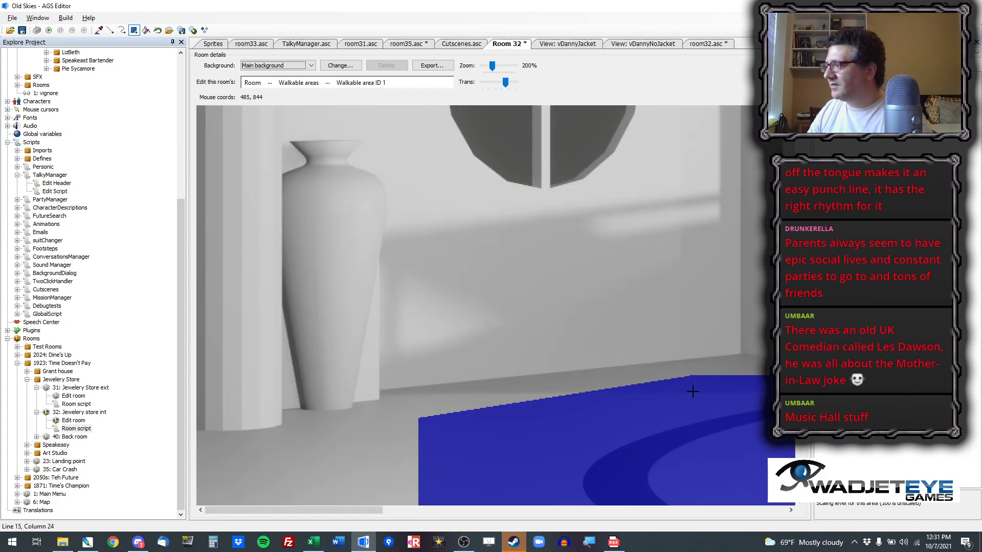
pyautogui.click(717, 45)
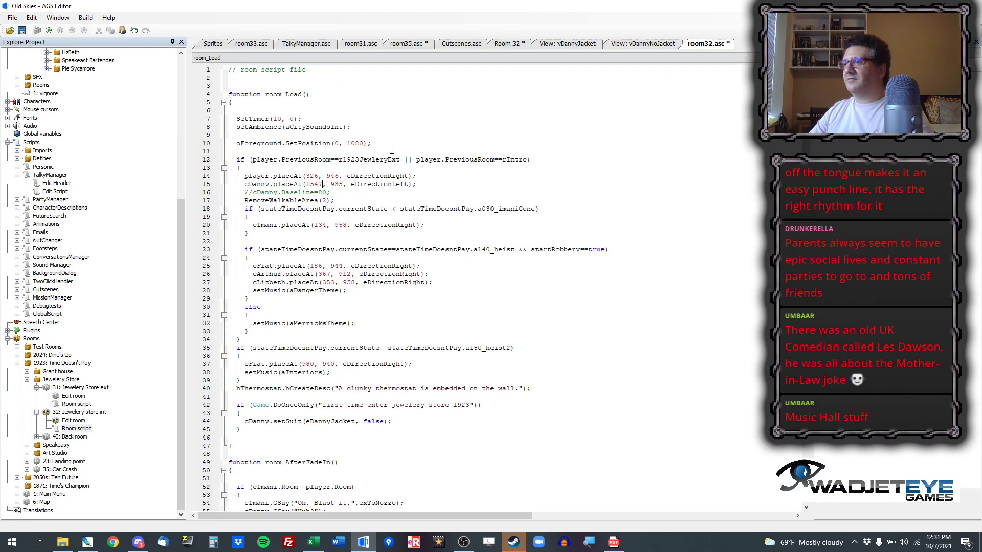
pyautogui.moveTo(306, 176); pyautogui.dragTo(333, 179)
pyautogui.write('485, 844')
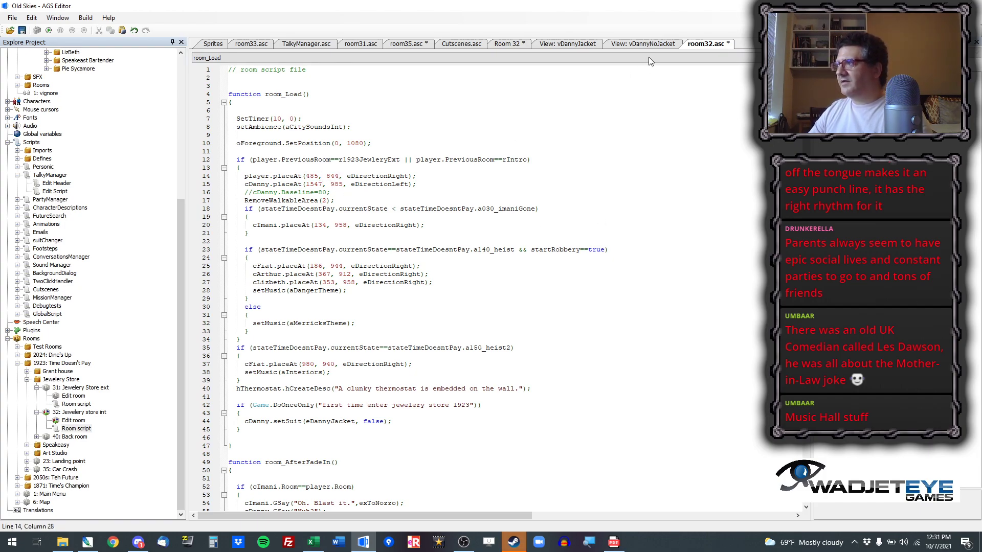
# Step: Set the cImani.placeAt coordinates in the room32 script to 354, 855, using the spot picked in Room 32
pyautogui.click(510, 44)
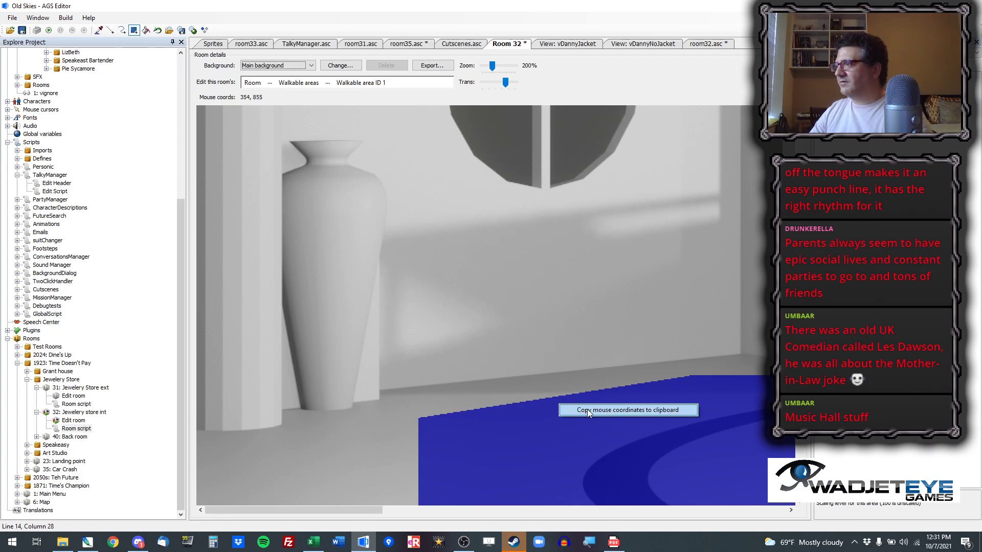
pyautogui.click(698, 45)
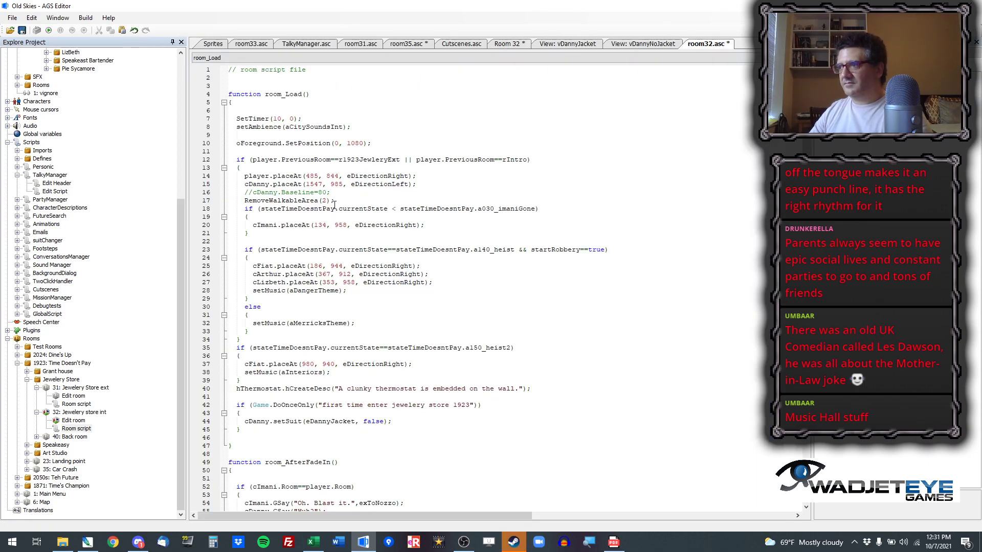
pyautogui.moveTo(314, 226); pyautogui.dragTo(347, 227)
pyautogui.write('354, 955')
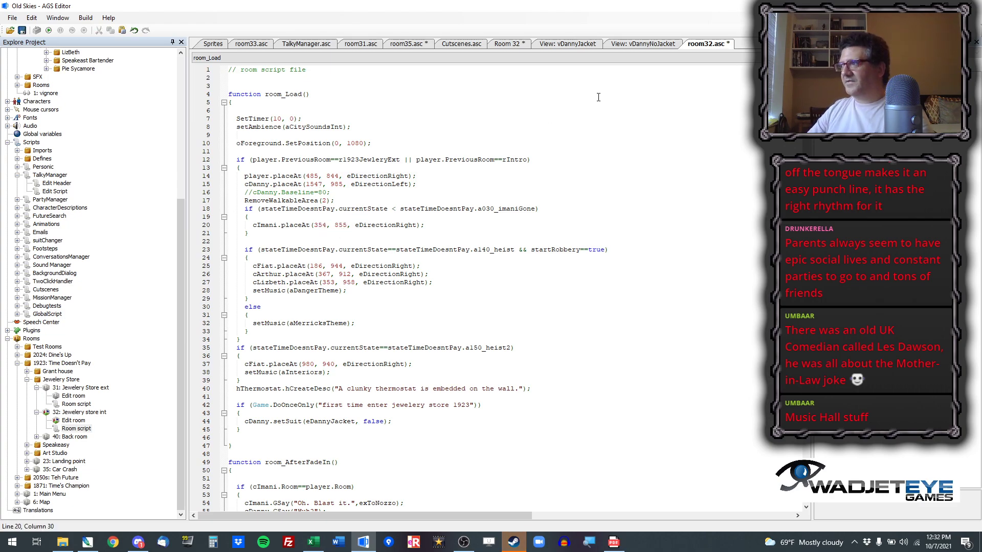
# Step: Copy a spot near the western end of walkable area 1 and set the cFiat.placeAt coordinates in the a140_heist block to 309, 901
pyautogui.click(516, 45)
pyautogui.scroll(-4, 583, 378)
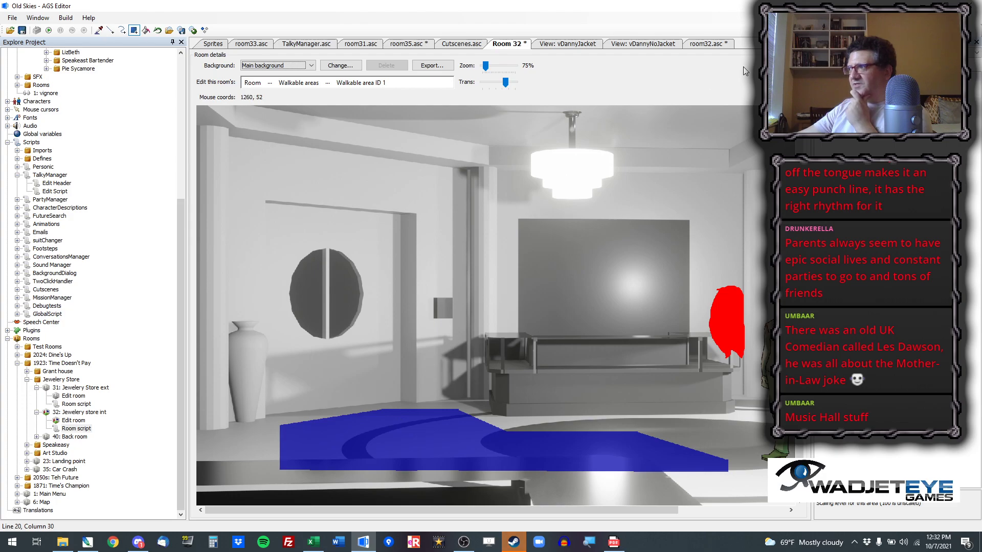
pyautogui.click(715, 45)
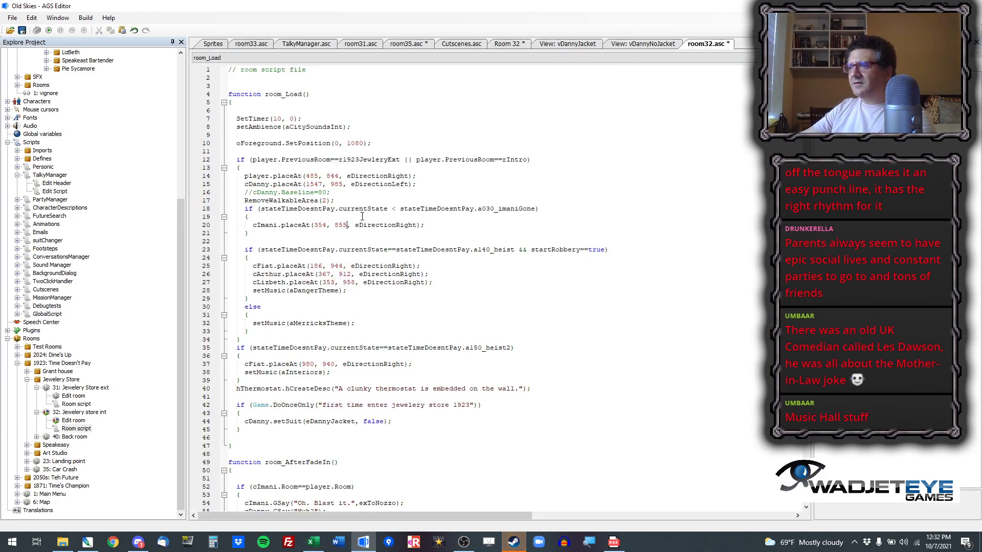
pyautogui.click(349, 223)
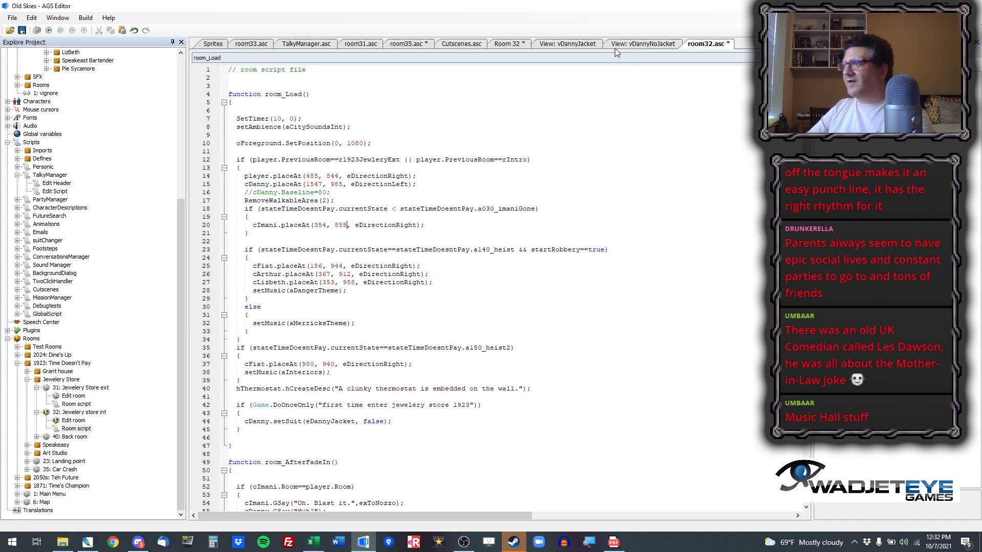
pyautogui.click(520, 45)
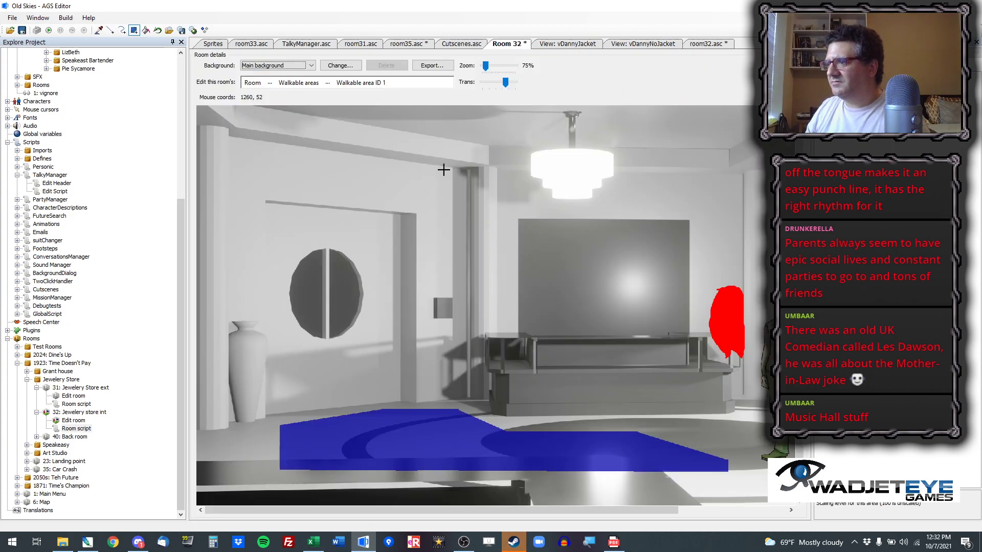
pyautogui.rightClick(325, 433)
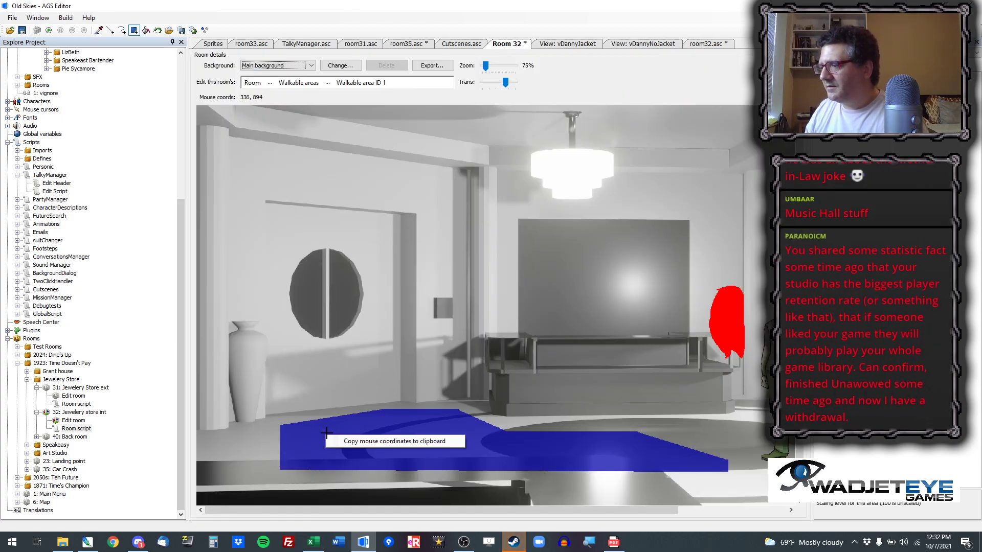
pyautogui.click(340, 441)
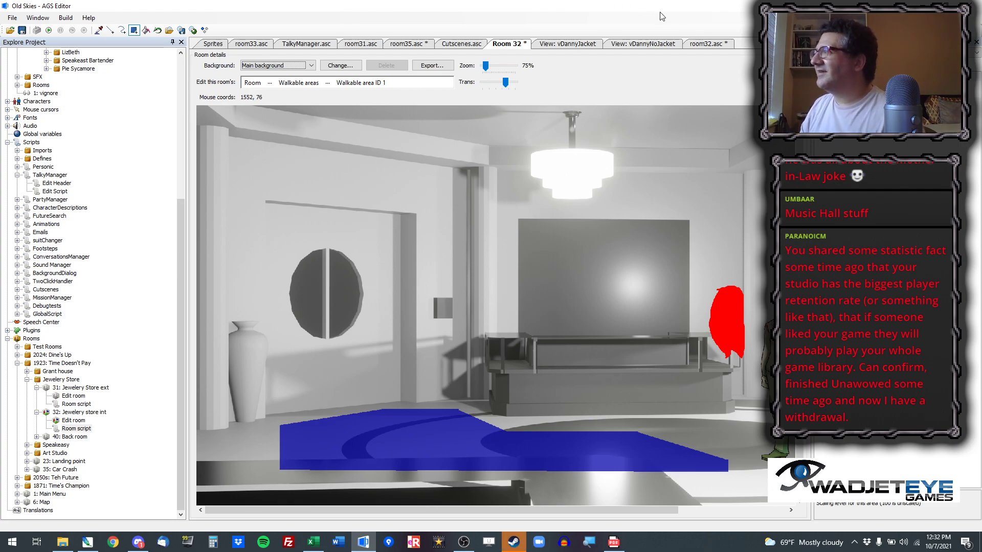
pyautogui.click(706, 44)
pyautogui.moveTo(310, 266); pyautogui.dragTo(343, 267)
pyautogui.hotkey('ctrl', 'v')
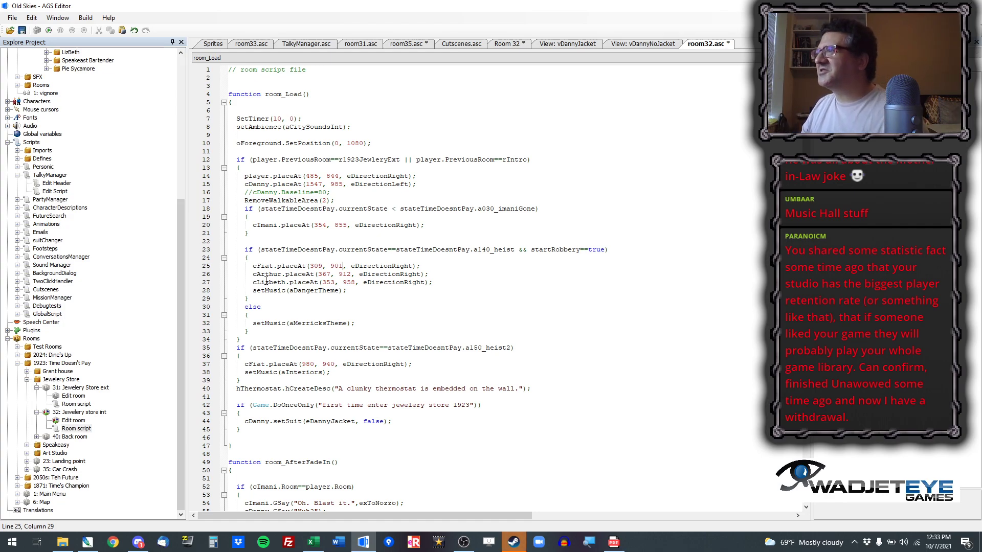
# Step: Undo the cFiat and cImani coordinate edits and redo them to compare the old and new positions
pyautogui.click(515, 47)
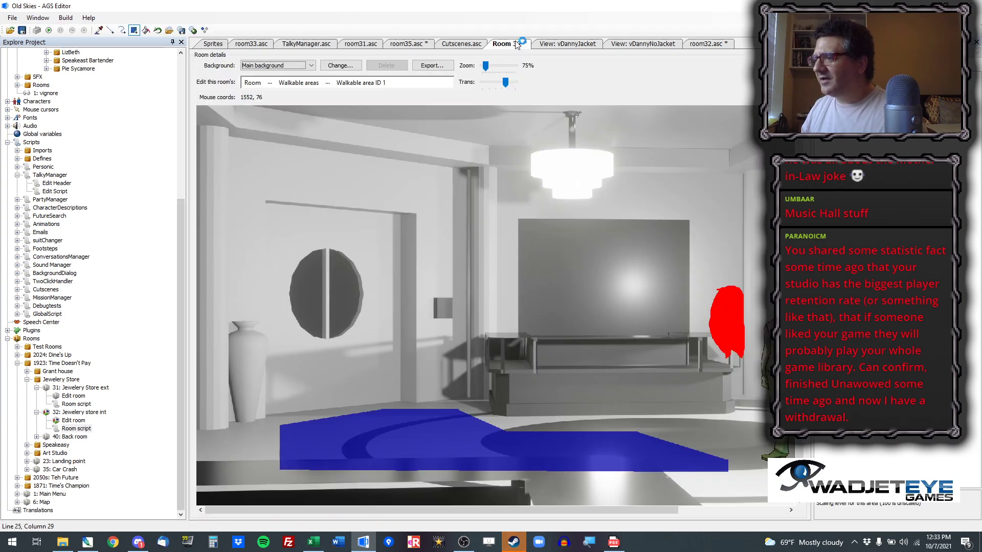
pyautogui.click(704, 44)
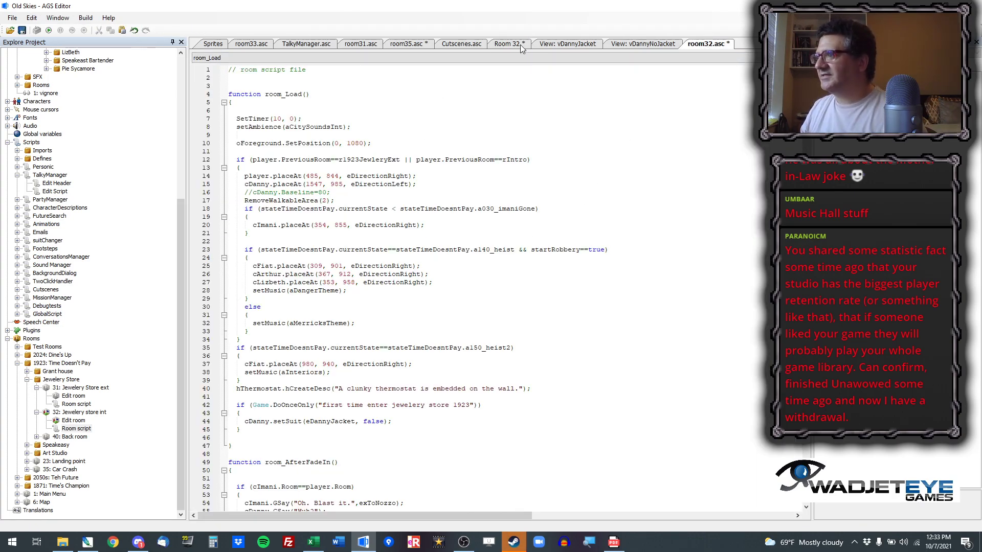
pyautogui.hotkey('ctrl', 'z')
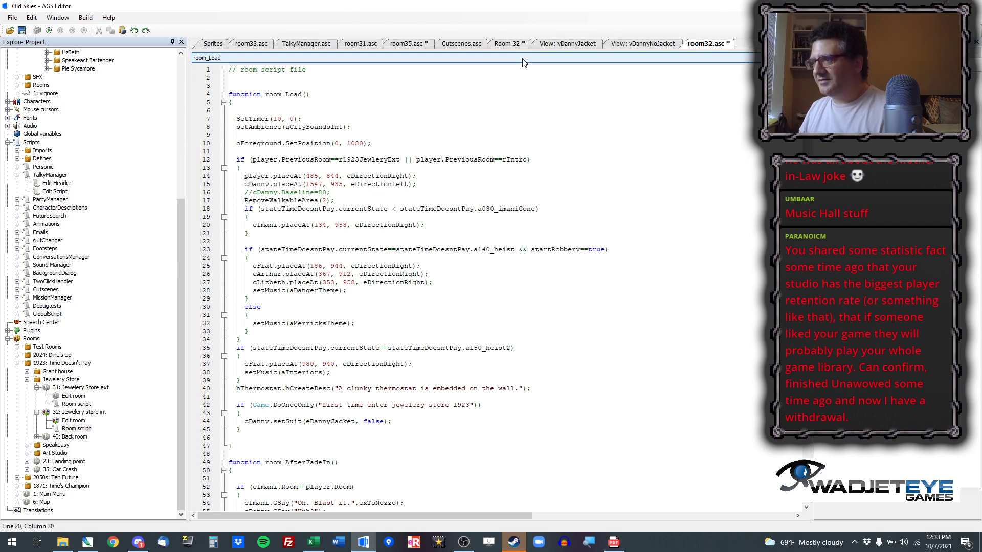
pyautogui.hotkey('ctrl', 'z')
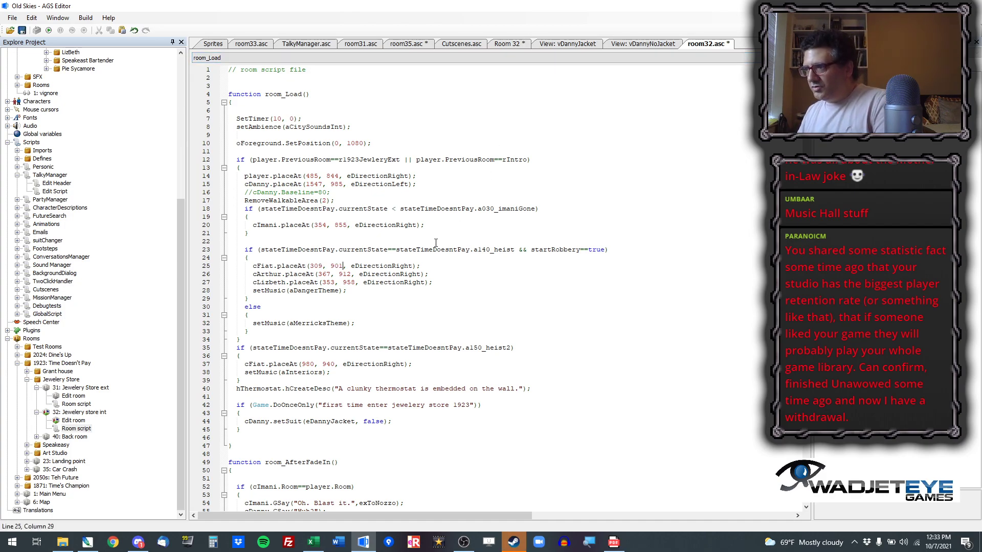
pyautogui.hotkey('ctrl', 'z')
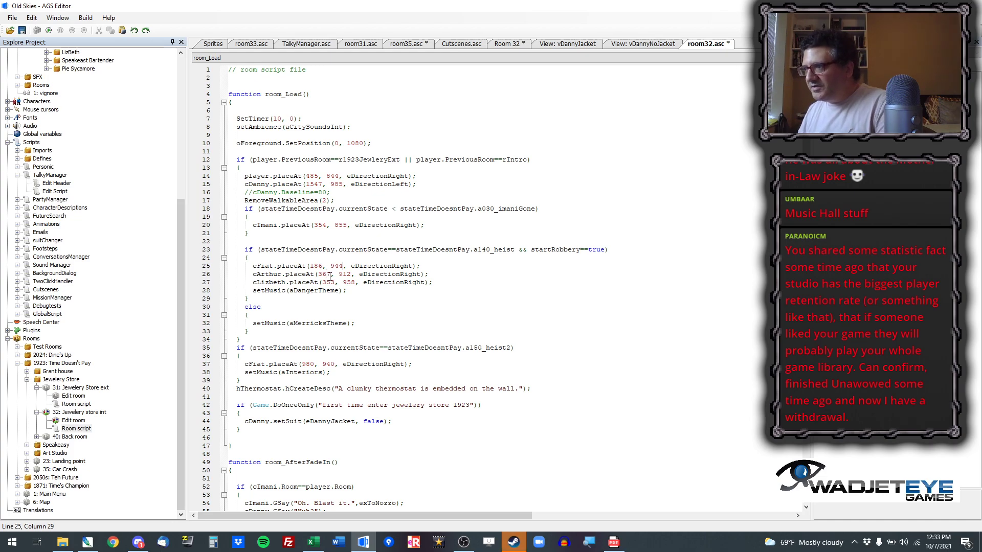
pyautogui.hotkey('ctrl', 'y')
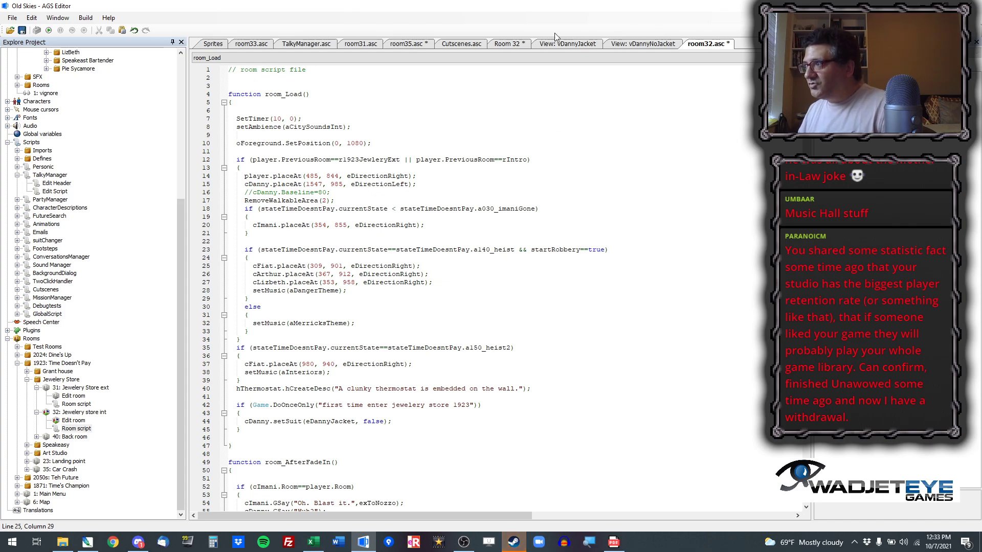
# Step: Set the cArthur.placeAt coordinates in the a140_heist block to 450, 934
pyautogui.click(516, 45)
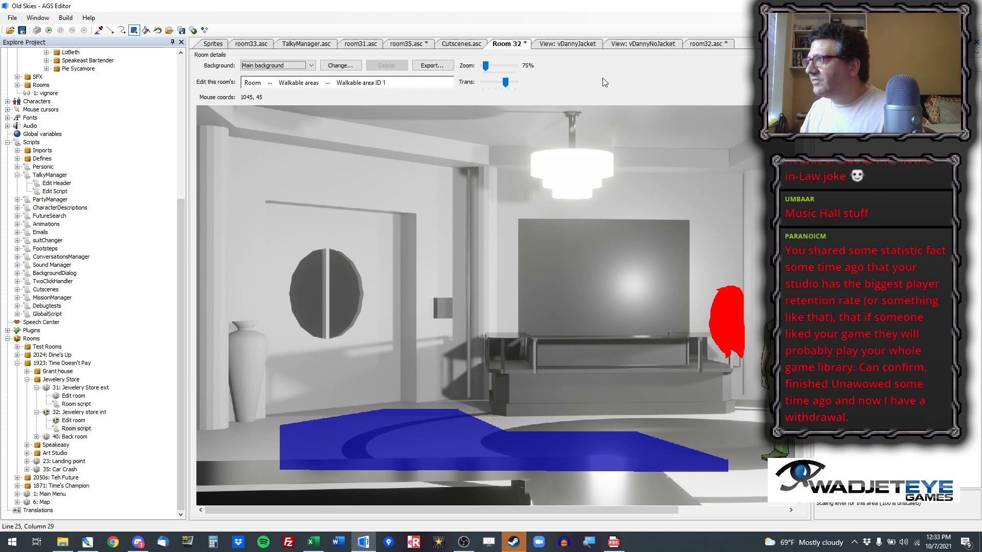
pyautogui.click(708, 45)
pyautogui.doubleClick(345, 275)
pyautogui.write('934')
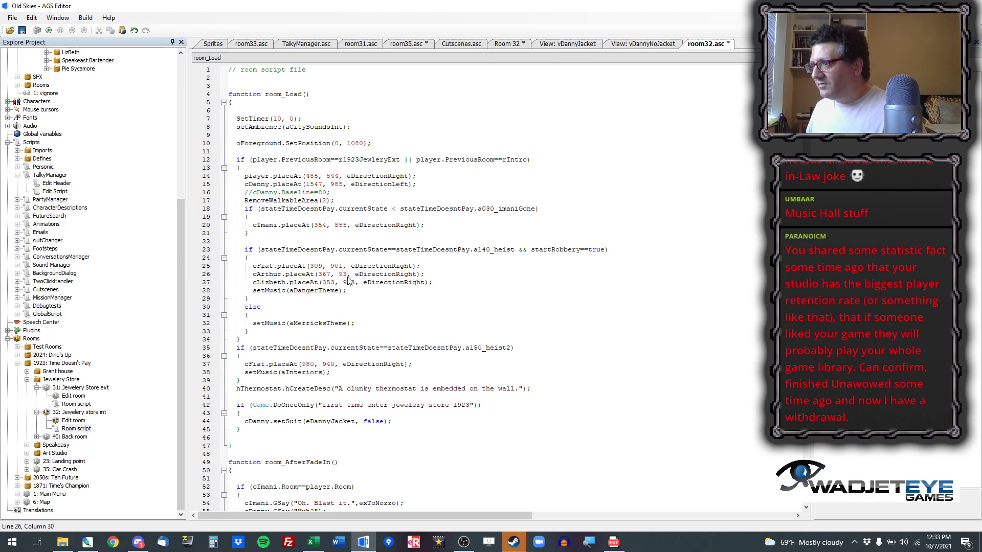
pyautogui.hotkey('ctrl', 'shift', 'Left')
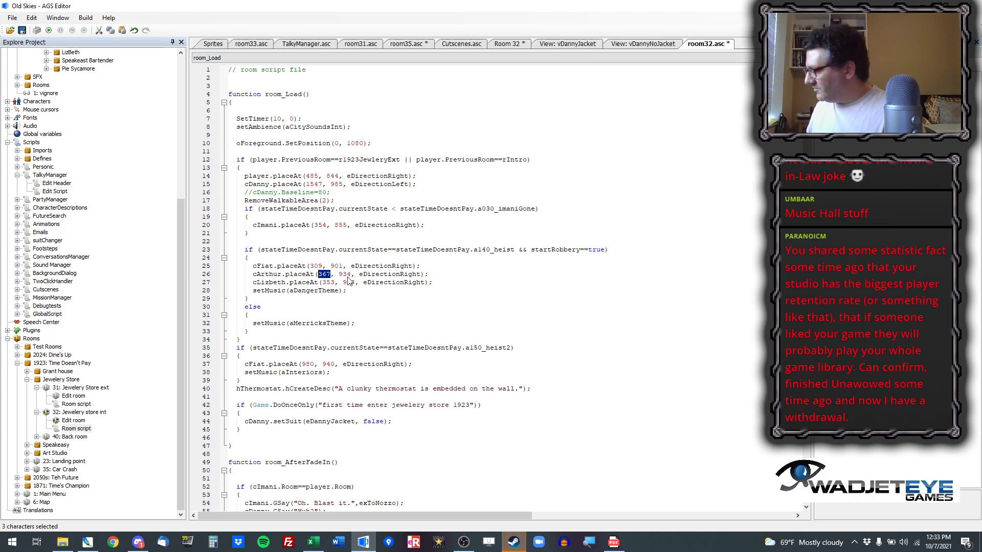
pyautogui.write('450')
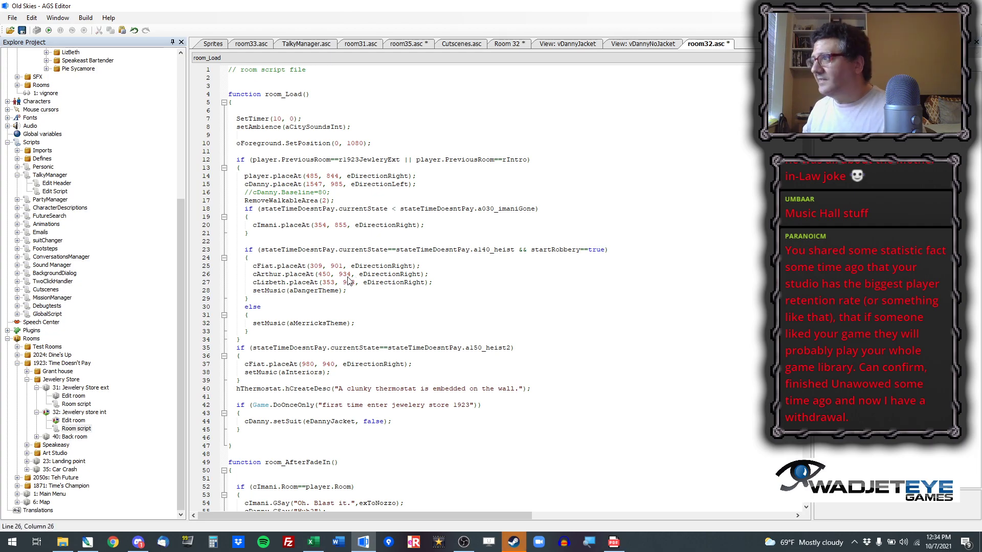
pyautogui.hotkey('ctrl', 'z')
pyautogui.hotkey('ctrl', 'z')
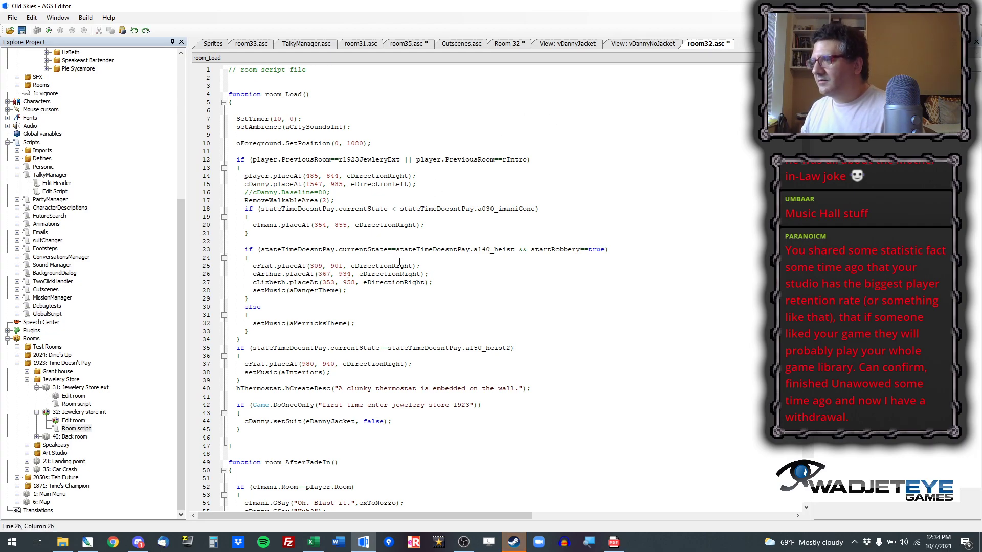
pyautogui.hotkey('ctrl', 'y')
pyautogui.hotkey('ctrl', 'y')
# Step: Set the x coordinate of cLizbeth.placeAt in the a140_heist block to 420
pyautogui.doubleClick(328, 283)
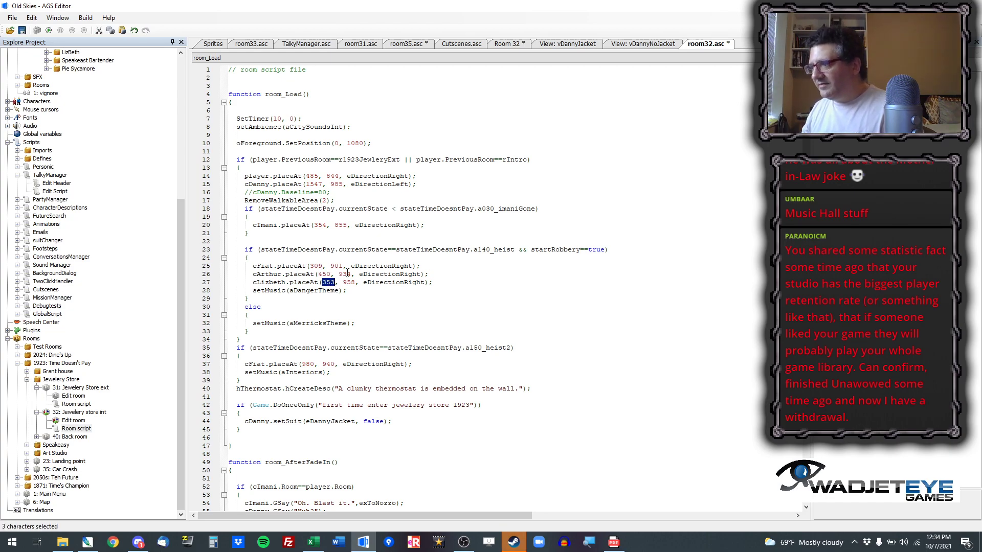
pyautogui.write('420')
pyautogui.hotkey('ctrl', 'z')
pyautogui.hotkey('ctrl', 'z')
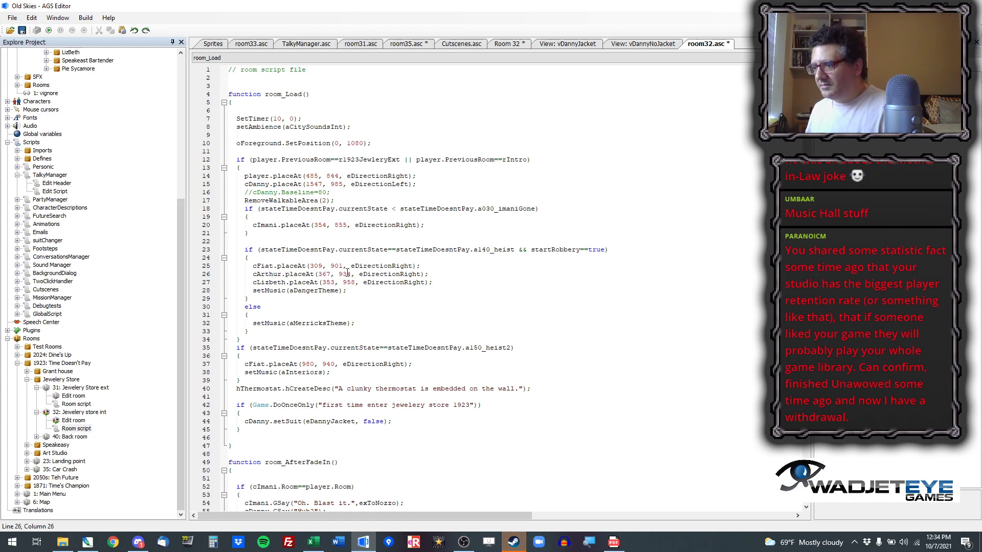
pyautogui.hotkey('ctrl', 'y')
pyautogui.hotkey('ctrl', 'y')
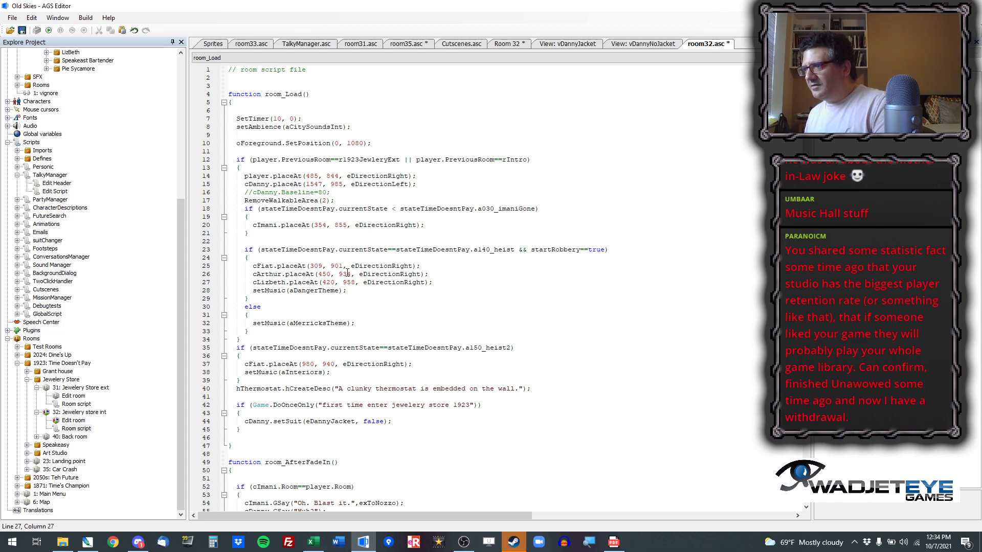
# Step: Undo the cLizbeth and cArthur coordinate edits and redo them to compare the old and new spacing
pyautogui.hotkey('ctrl', 'z')
pyautogui.hotkey('ctrl', 'z')
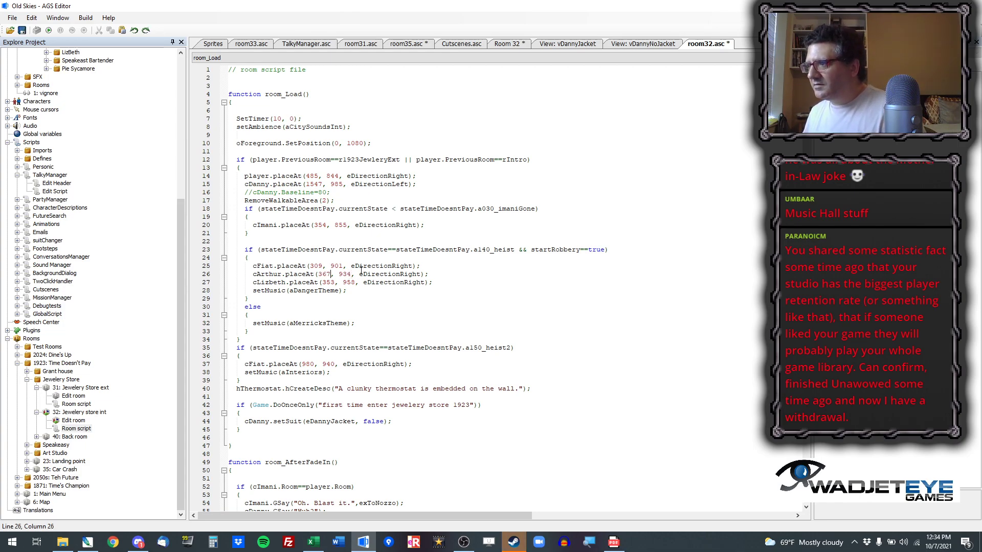
pyautogui.hotkey('ctrl', 'y')
pyautogui.hotkey('ctrl', 'z')
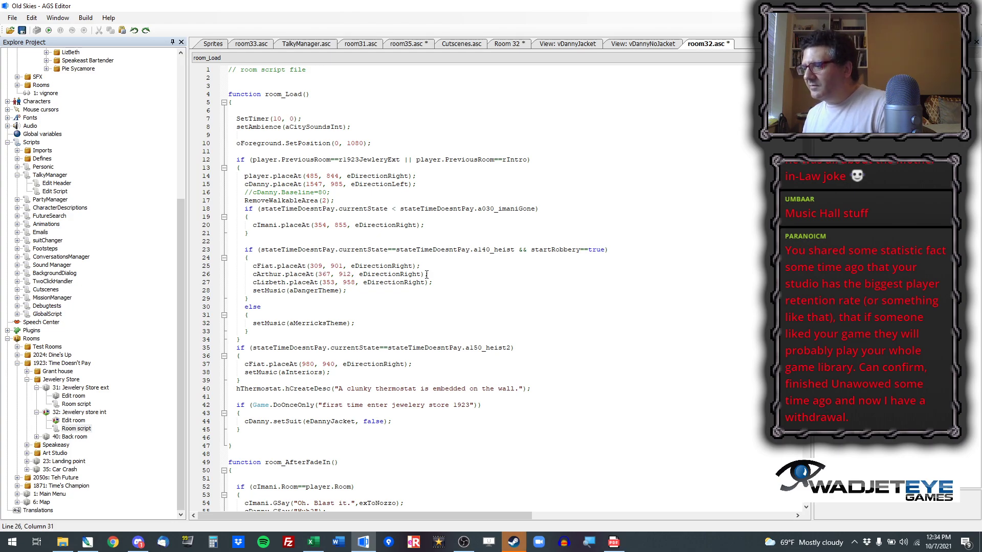
pyautogui.hotkey('ctrl', 'y')
pyautogui.hotkey('ctrl', 'y')
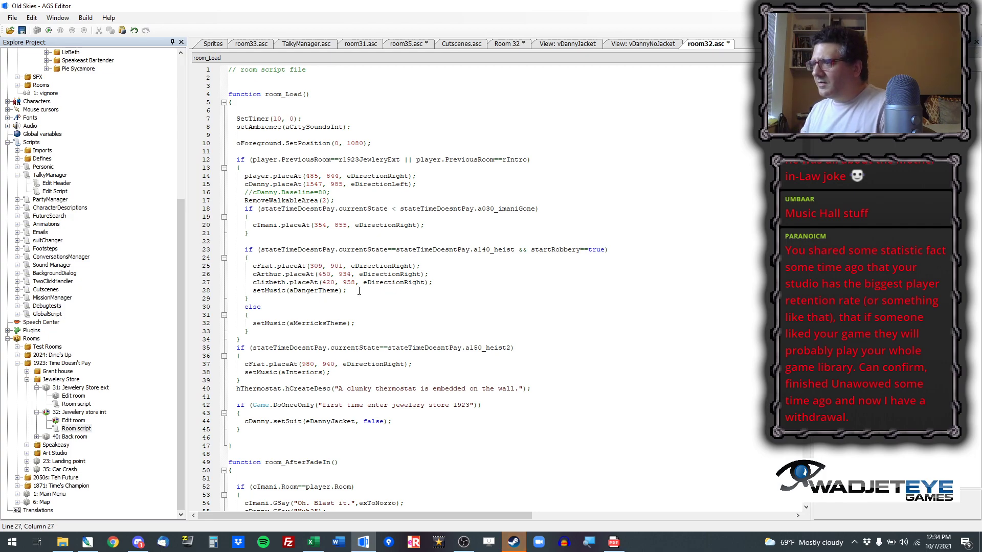
# Step: Set the y coordinate of cLizbeth.placeAt to 968 and check it against the Room 32 layout
pyautogui.press('BackSpace')
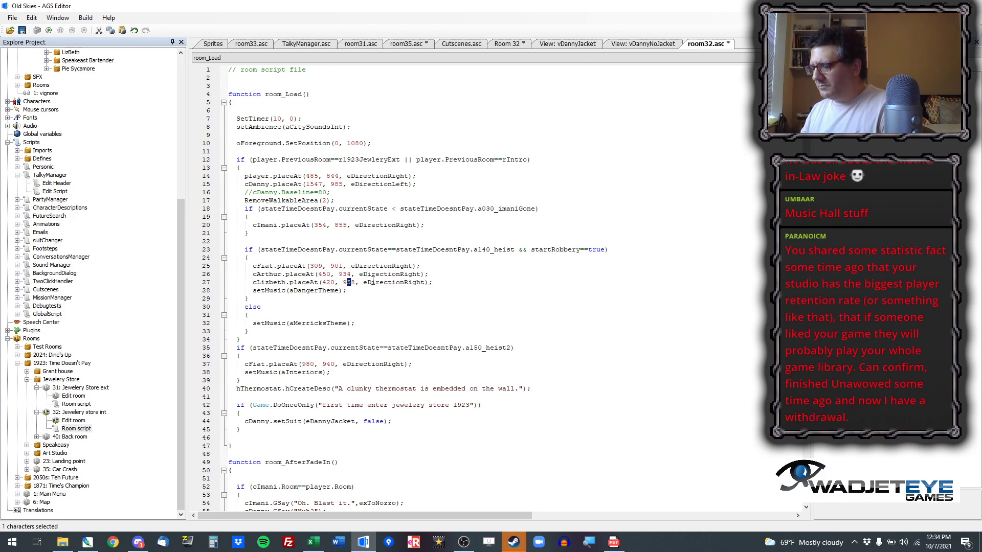
pyautogui.write('6')
pyautogui.click(502, 45)
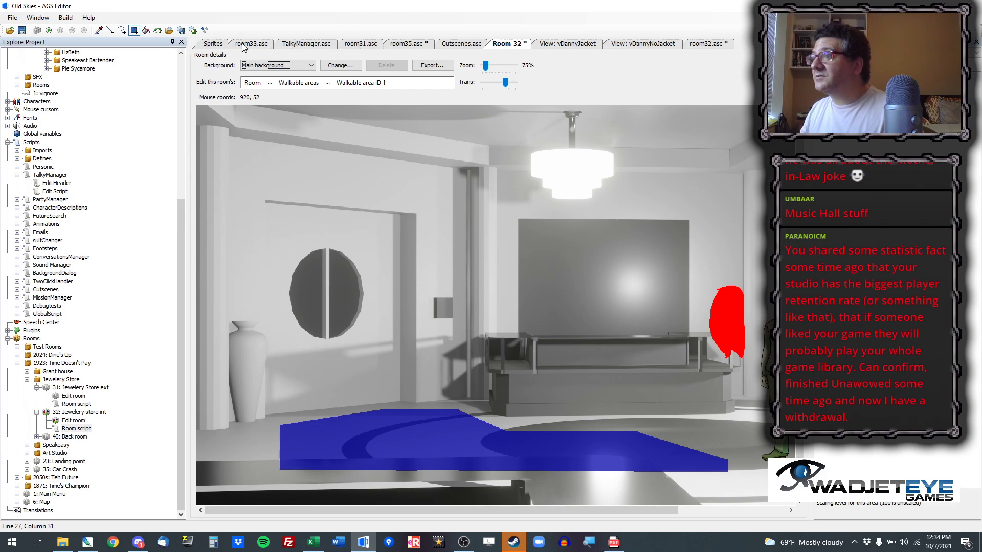
pyautogui.click(706, 44)
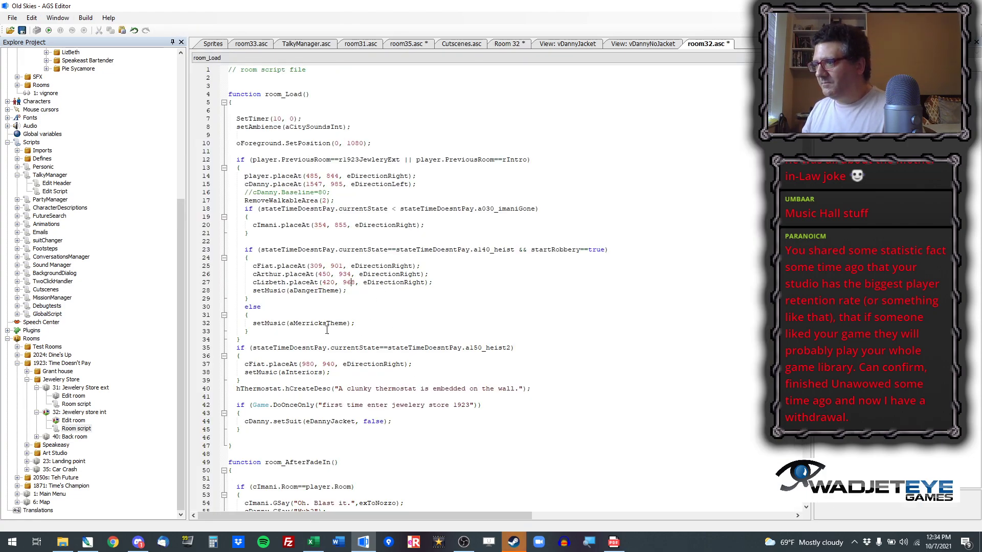
# Step: Copy a spot midway along walkable area 1 and set the cFiat.placeAt coordinates in the a150_heist2 block to 862, 929
pyautogui.scroll(-1, 330, 343)
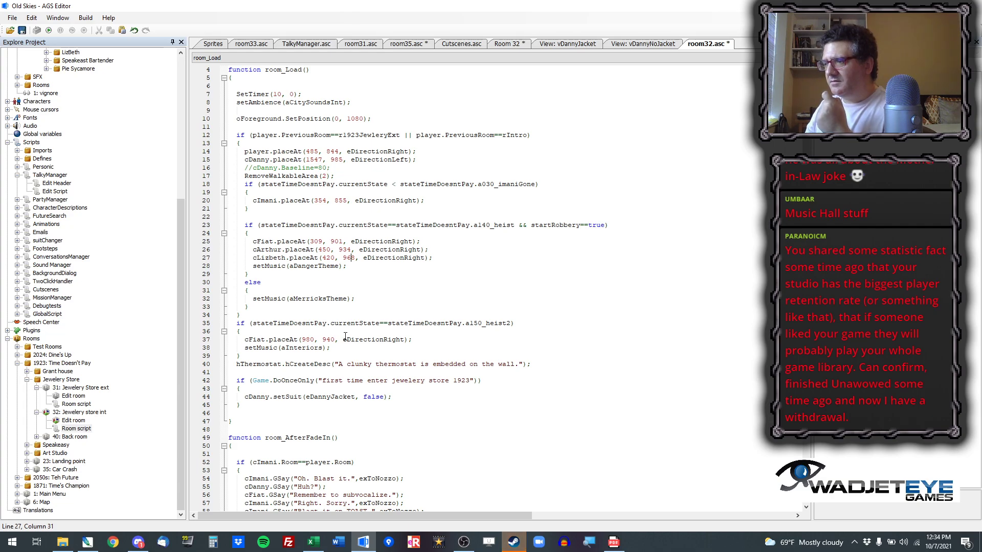
pyautogui.click(513, 44)
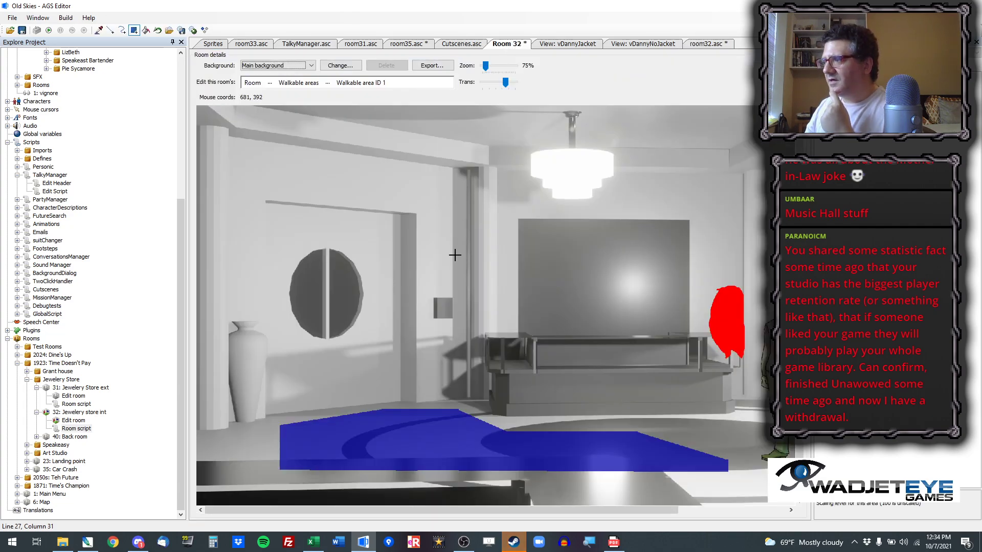
pyautogui.rightClick(526, 448)
pyautogui.click(544, 455)
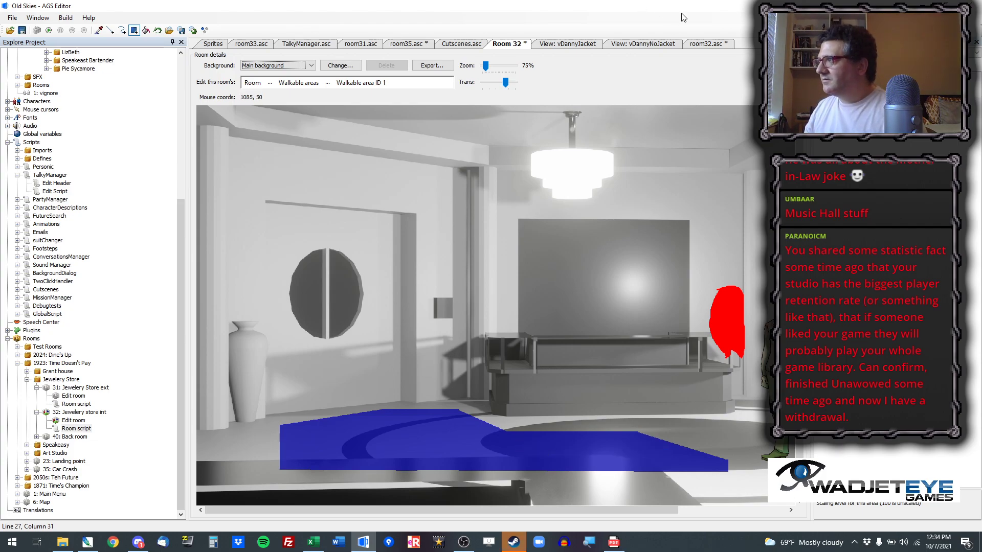
pyautogui.click(711, 44)
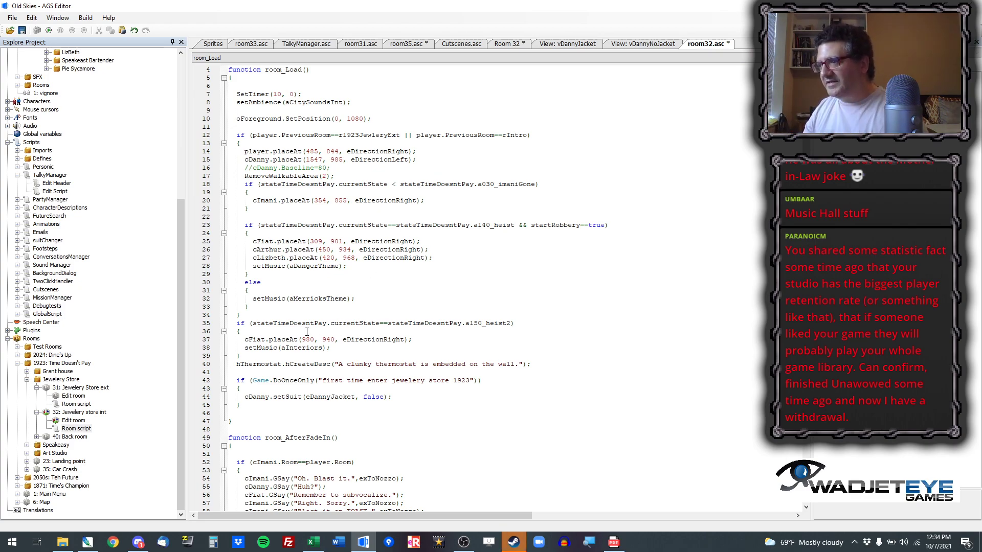
pyautogui.moveTo(302, 339); pyautogui.dragTo(335, 340)
pyautogui.hotkey('ctrl', 'v')
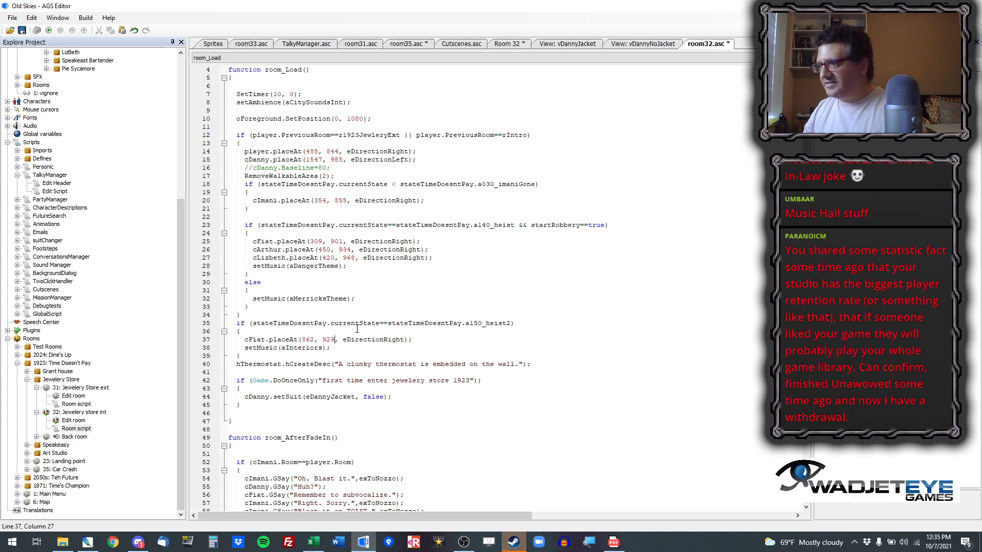
# Step: Review the character walk coordinates in room_AfterFadeIn, hExit_Interact and hCounter_Interact of the Room 32 script
pyautogui.scroll(-8, 328, 316)
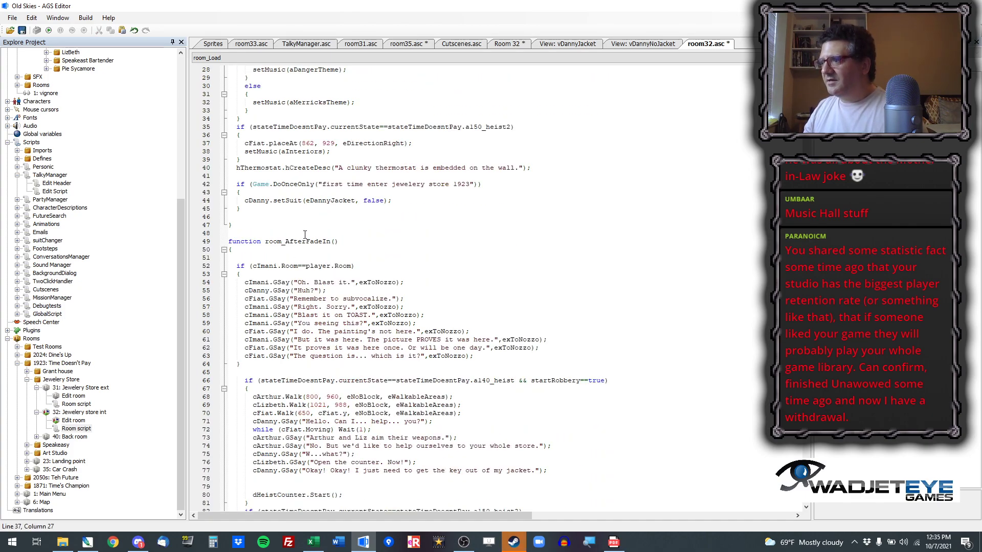
pyautogui.scroll(-4, 319, 331)
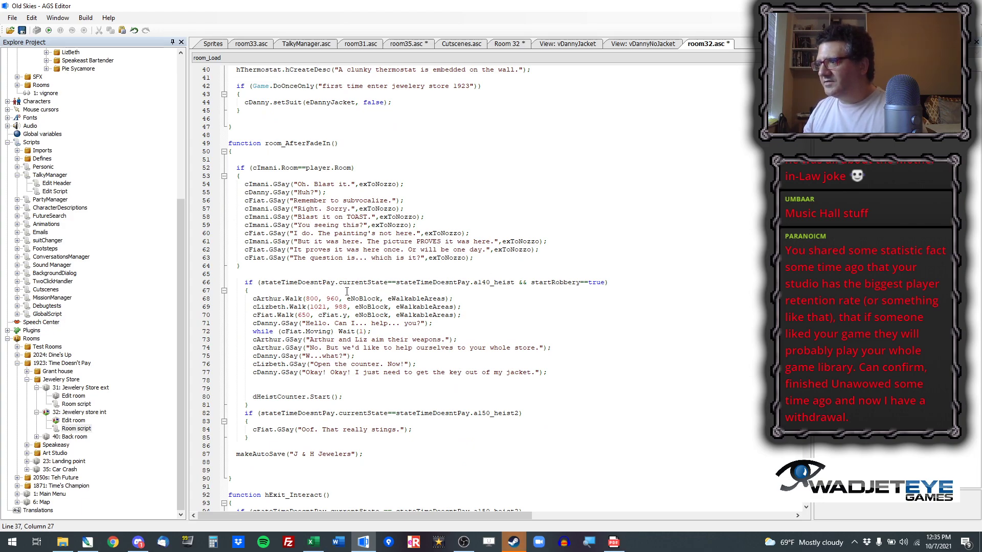
pyautogui.scroll(-1, 350, 291)
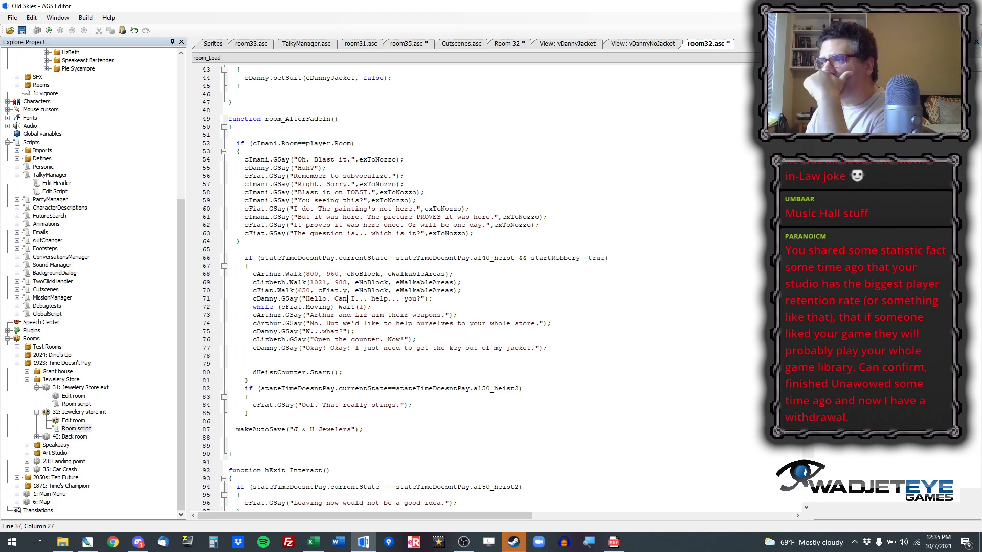
pyautogui.scroll(-8, 348, 300)
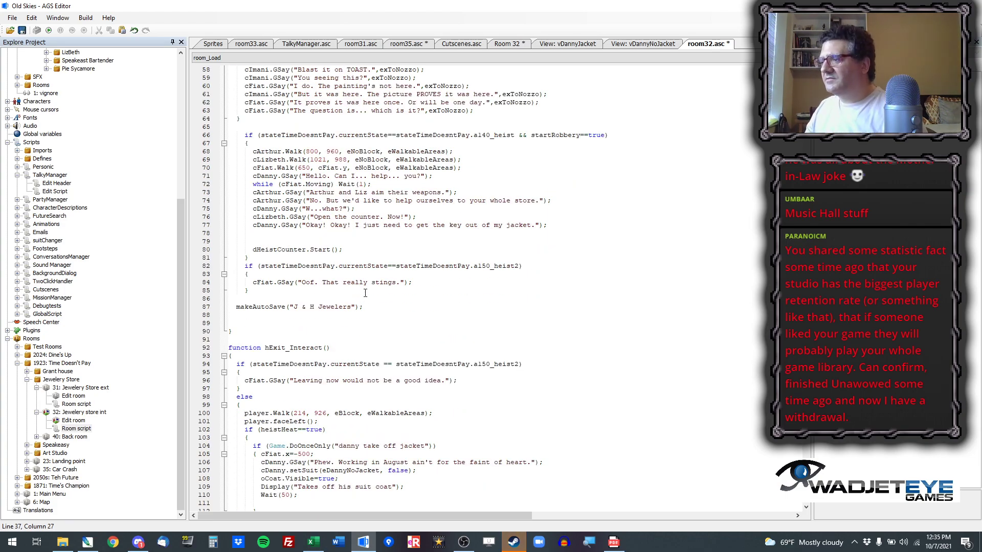
pyautogui.scroll(-5, 362, 305)
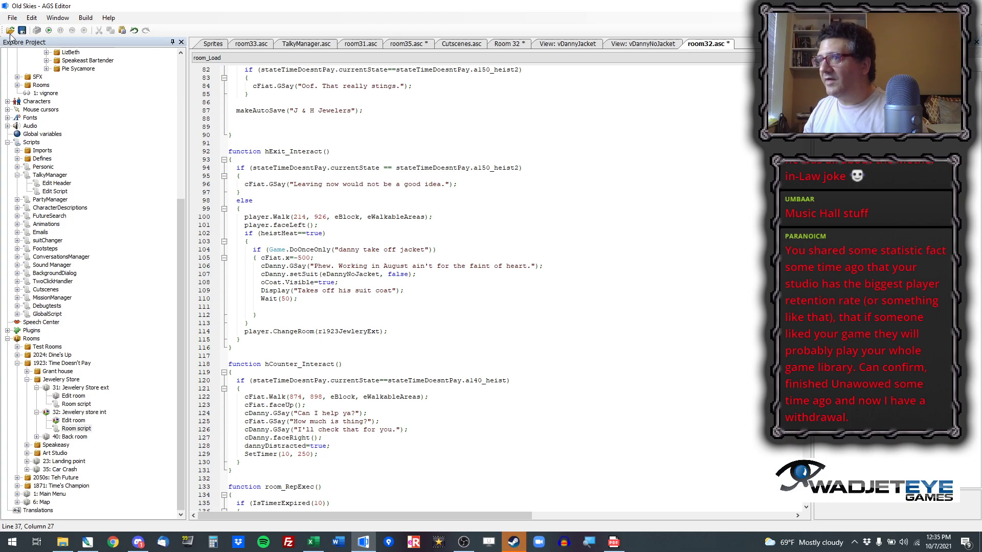
# Step: Run the game, jump to the jewelry store exterior with the debug room chooser, and maximize the game window
pyautogui.click(49, 31)
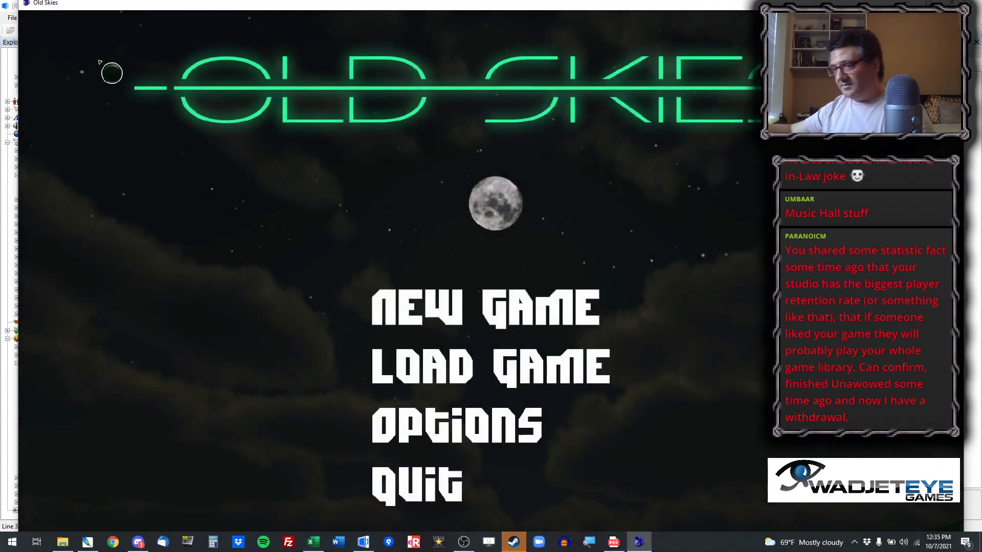
pyautogui.moveTo(147, 7); pyautogui.dragTo(136, 40)
pyautogui.hotkey('ctrl', 'x')
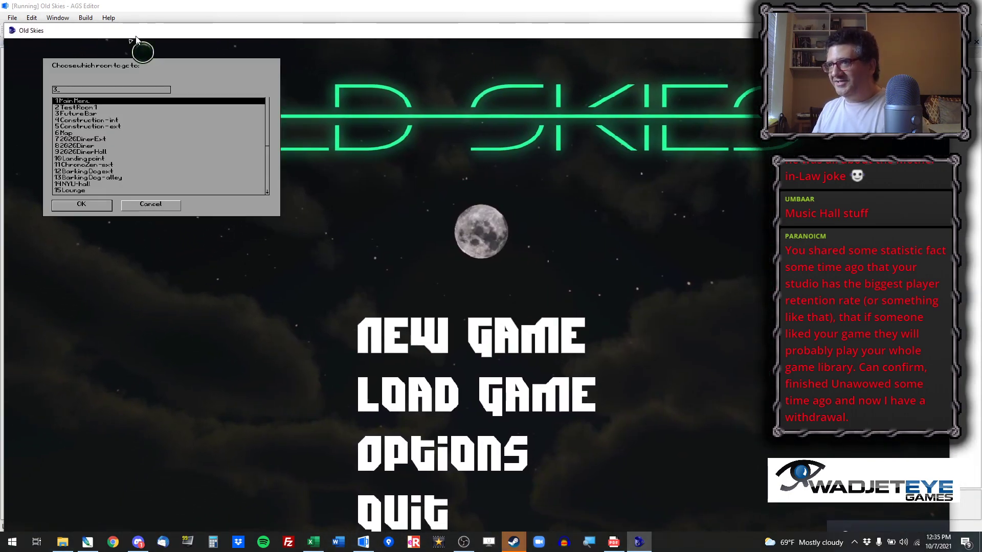
pyautogui.moveTo(146, 36); pyautogui.dragTo(187, 194)
pyautogui.press('Return')
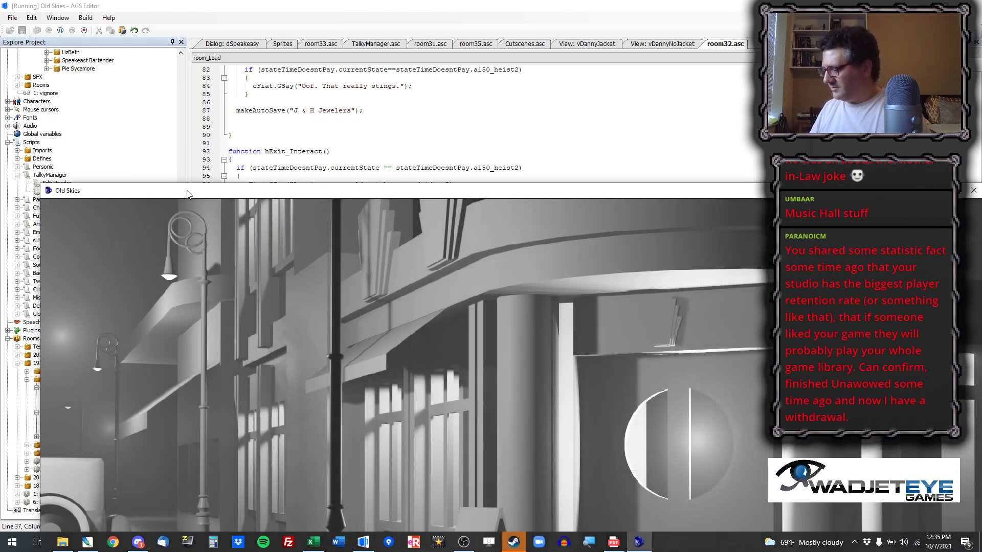
pyautogui.moveTo(188, 194); pyautogui.dragTo(174, 8)
pyautogui.doubleClick(174, 8)
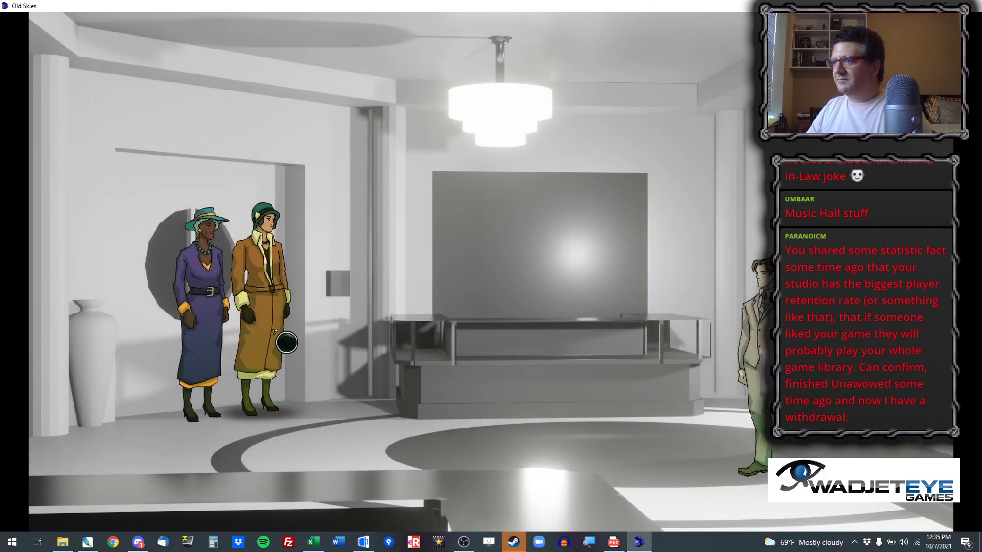
# Step: Walk the player around the store floor and up to the foreground counter to test the walkable area
pyautogui.click(456, 465)
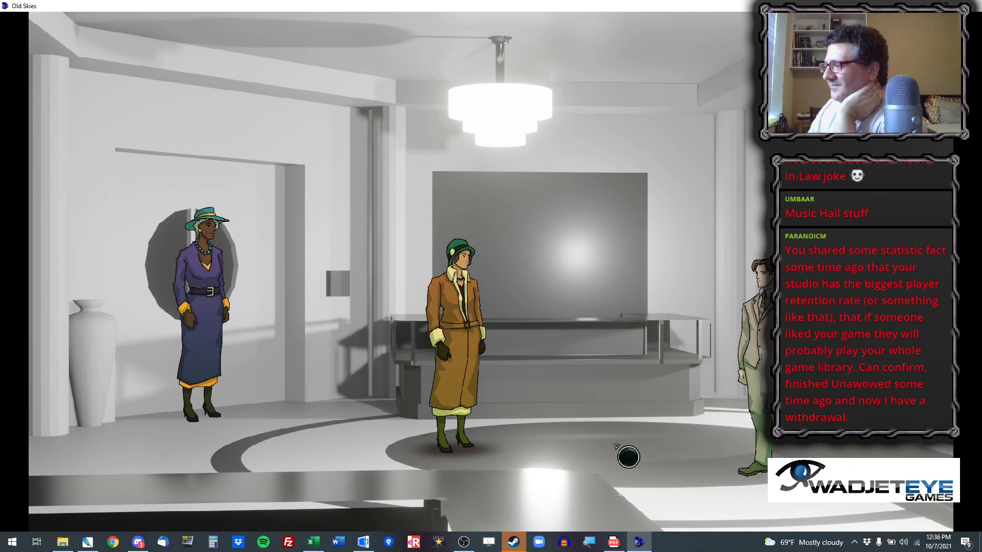
pyautogui.click(616, 447)
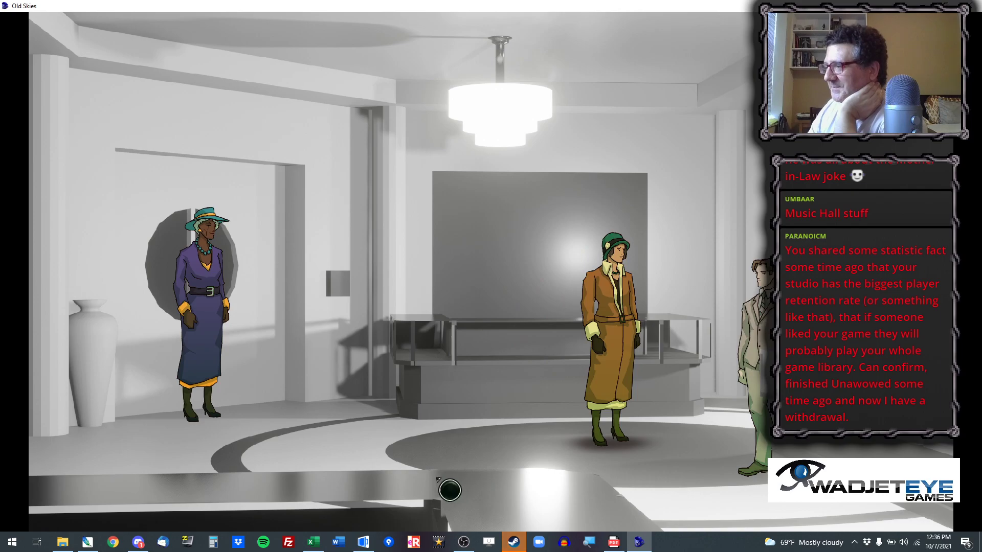
pyautogui.click(319, 436)
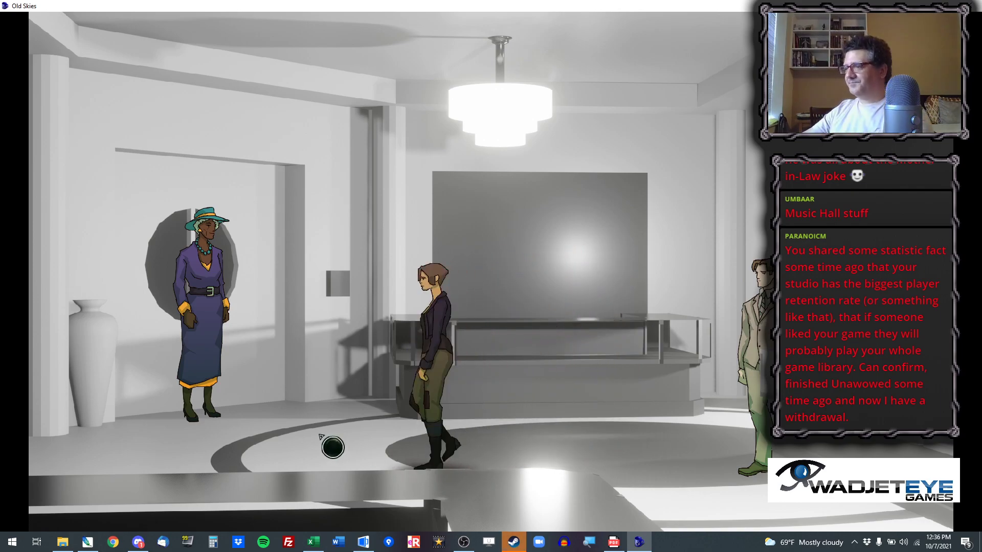
pyautogui.click(538, 442)
pyautogui.click(282, 506)
pyautogui.click(352, 515)
pyautogui.click(167, 504)
pyautogui.click(545, 508)
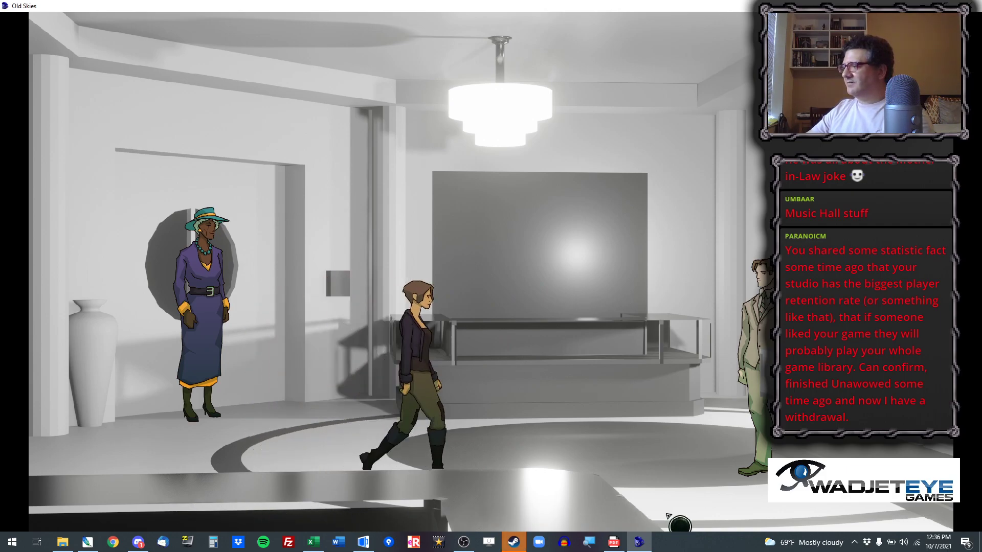
pyautogui.click(499, 451)
# Step: Talk to the shopkeeper and end the conversation with "Thanks for your time."
pyautogui.click(752, 355)
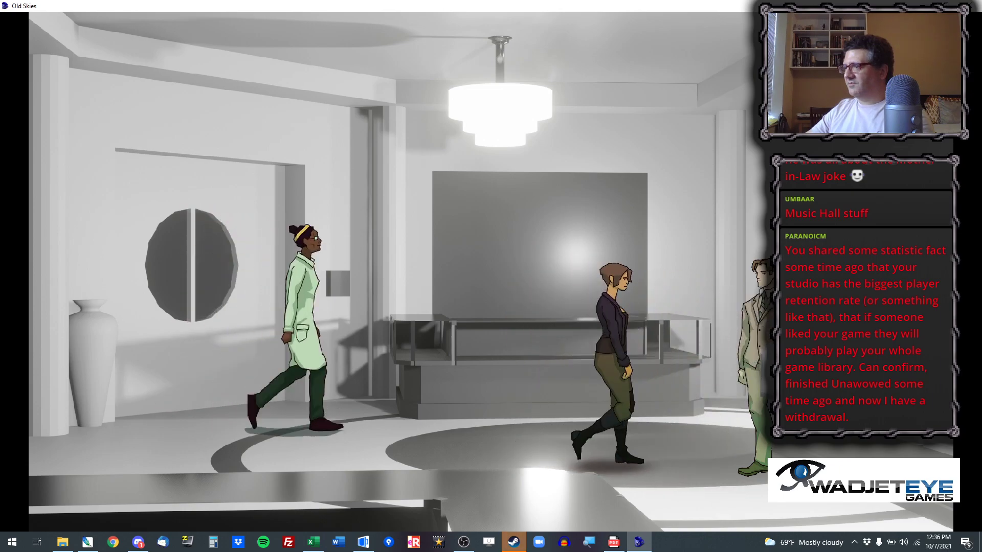
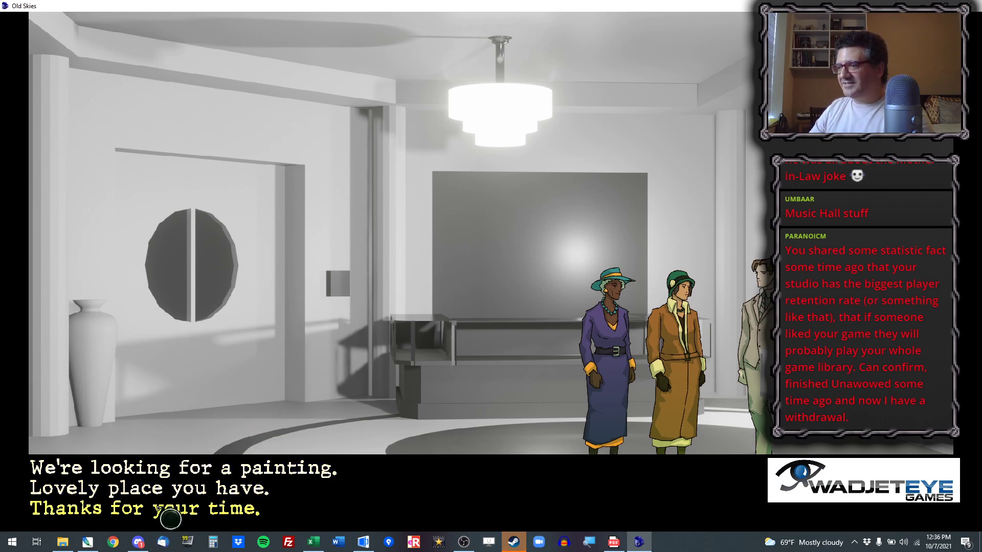
pyautogui.click(159, 510)
pyautogui.click(250, 387)
pyautogui.click(250, 387)
# Step: Test walking between the entrance and the foreground counter, and quit the game
pyautogui.click(349, 430)
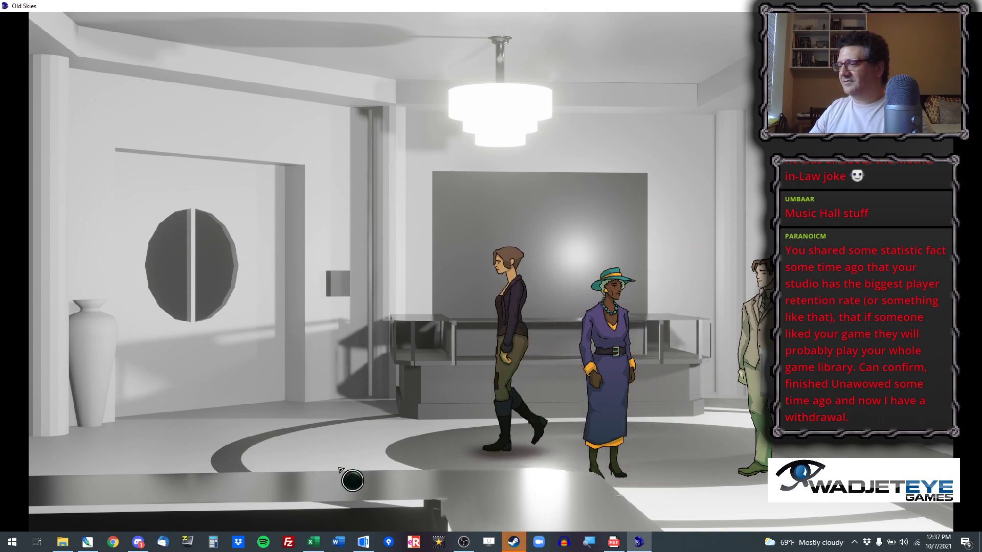
pyautogui.click(203, 483)
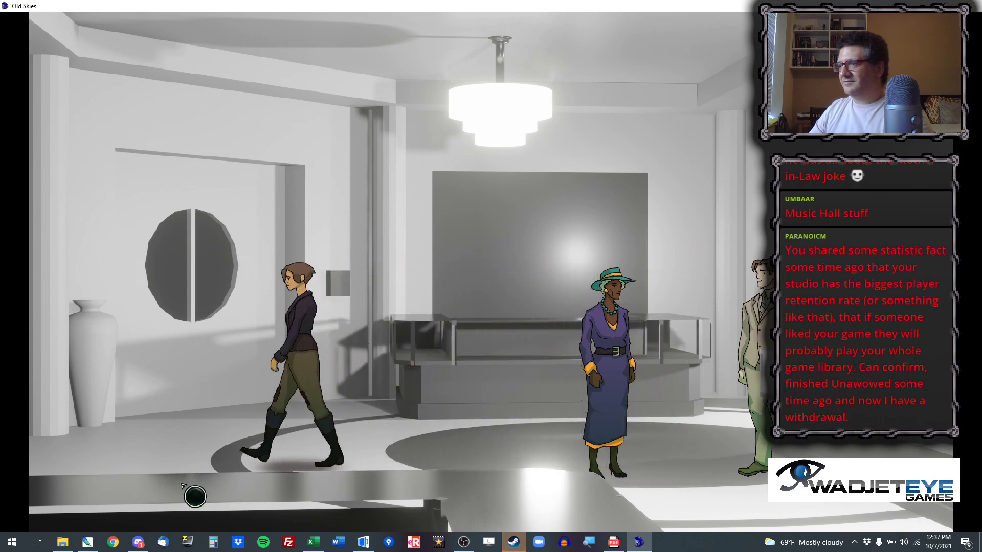
pyautogui.click(354, 464)
pyautogui.click(493, 464)
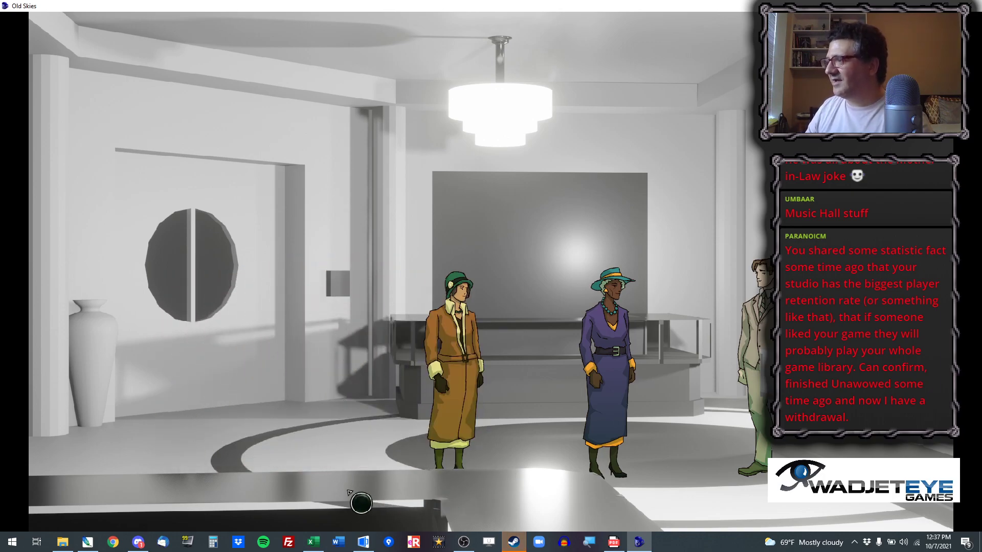
pyautogui.click(321, 493)
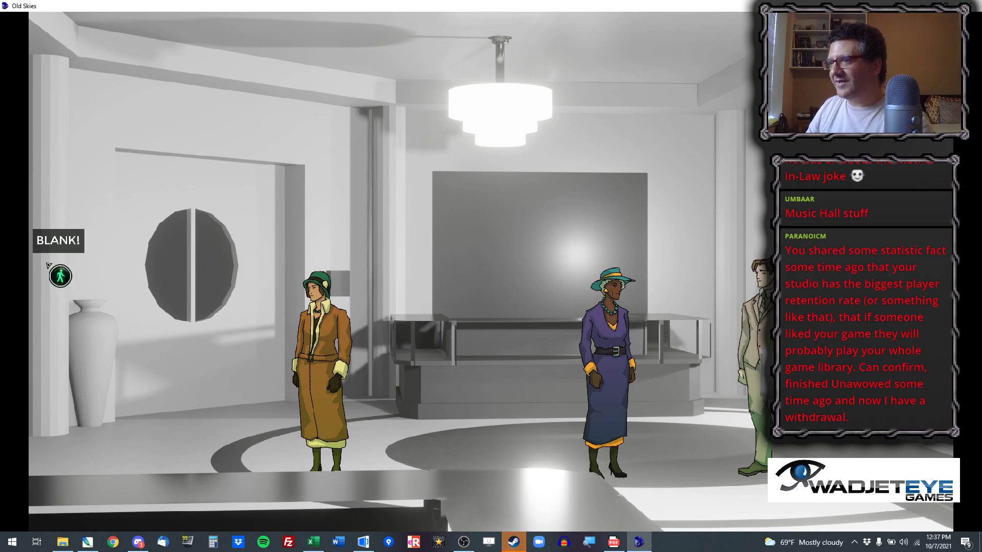
pyautogui.click(499, 470)
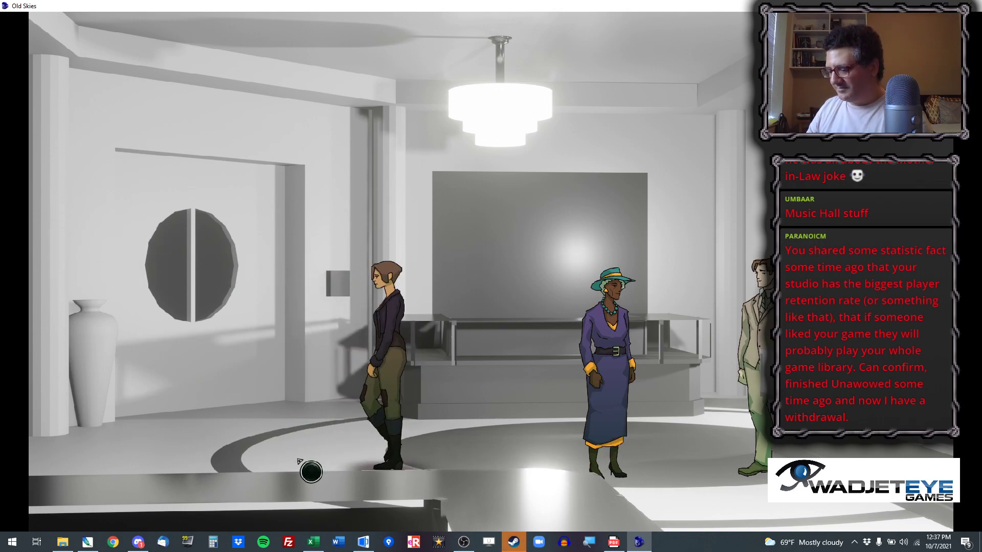
pyautogui.hotkey('alt', 'x')
pyautogui.click(521, 307)
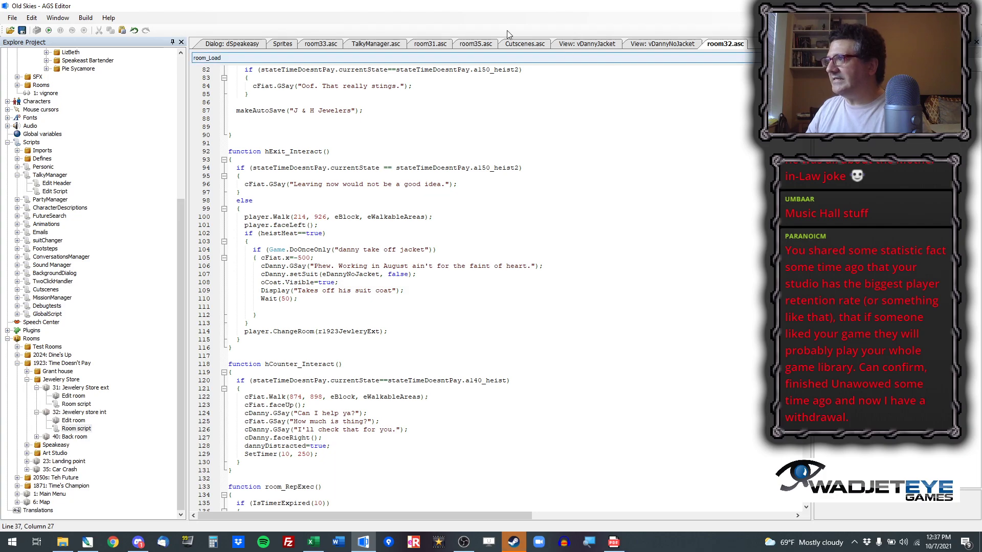
# Step: Open Room 32 for editing, show its hotspots, and select the hExit hotspot for rectangle drawing
pyautogui.doubleClick(74, 421)
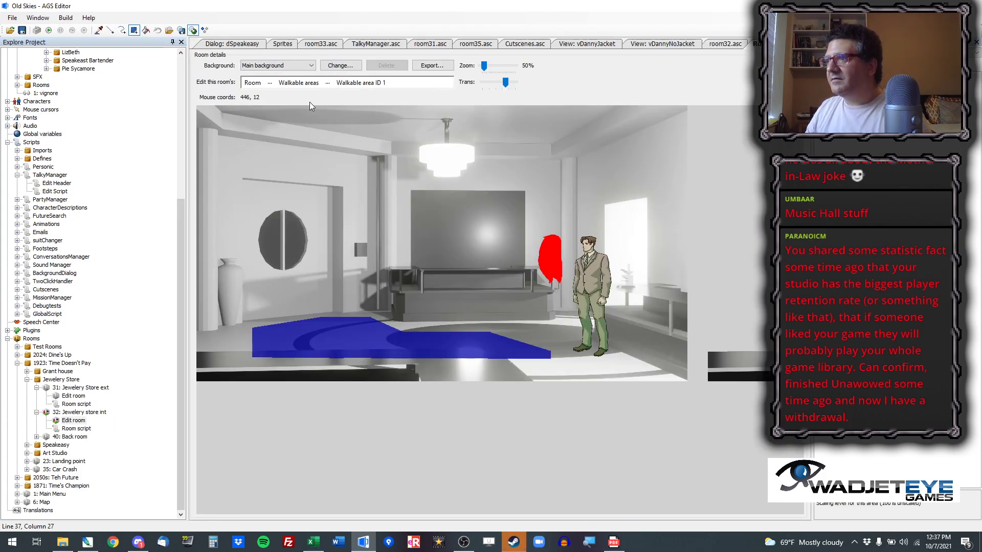
pyautogui.click(270, 83)
pyautogui.click(296, 149)
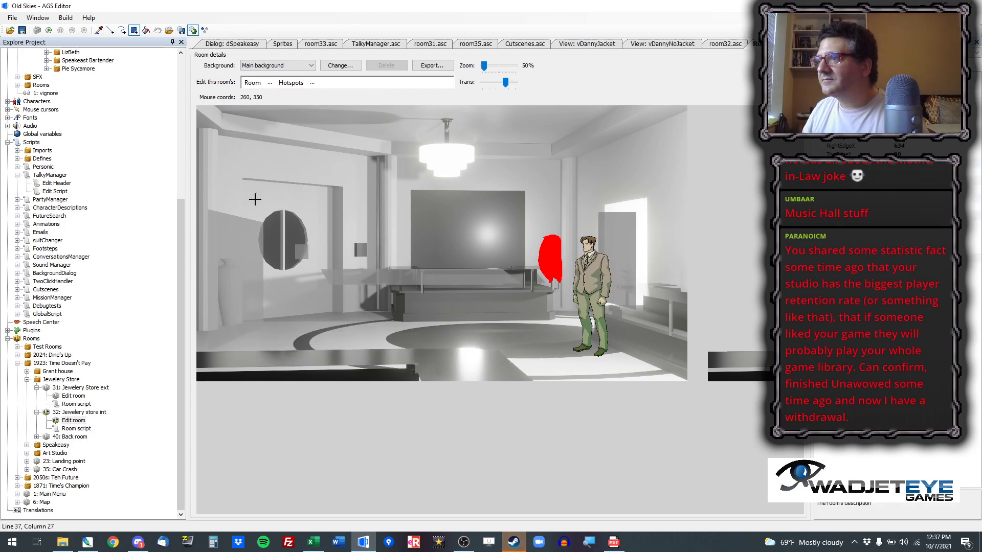
pyautogui.click(99, 29)
pyautogui.click(244, 245)
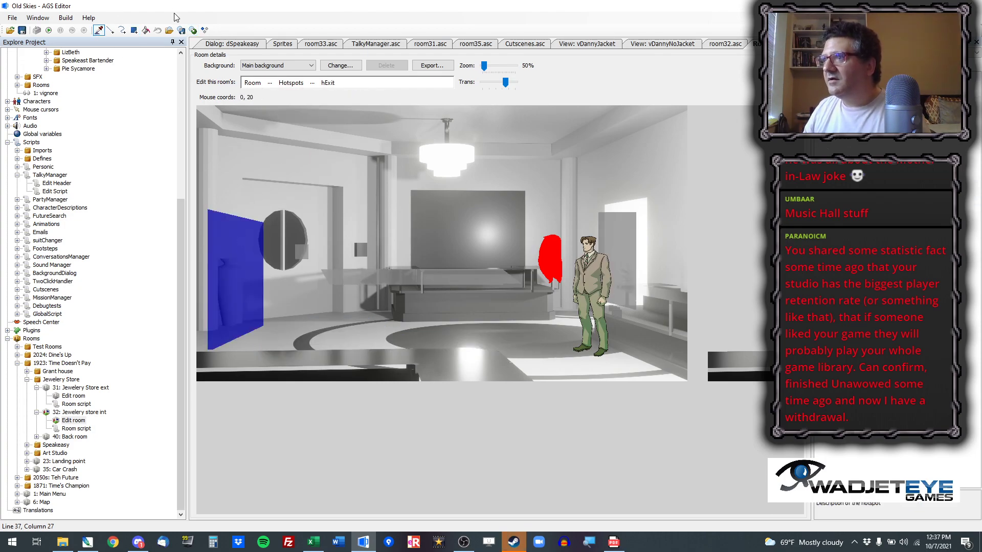
pyautogui.click(135, 30)
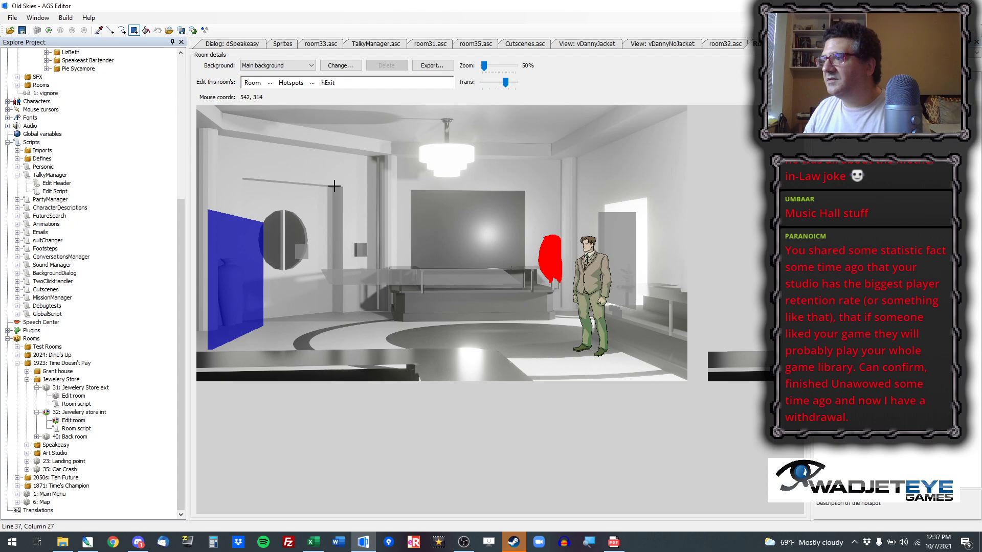
# Step: Pick the hThermostat hotspot and draw a rectangle over the thermostat on the wall beside the door
pyautogui.click(98, 30)
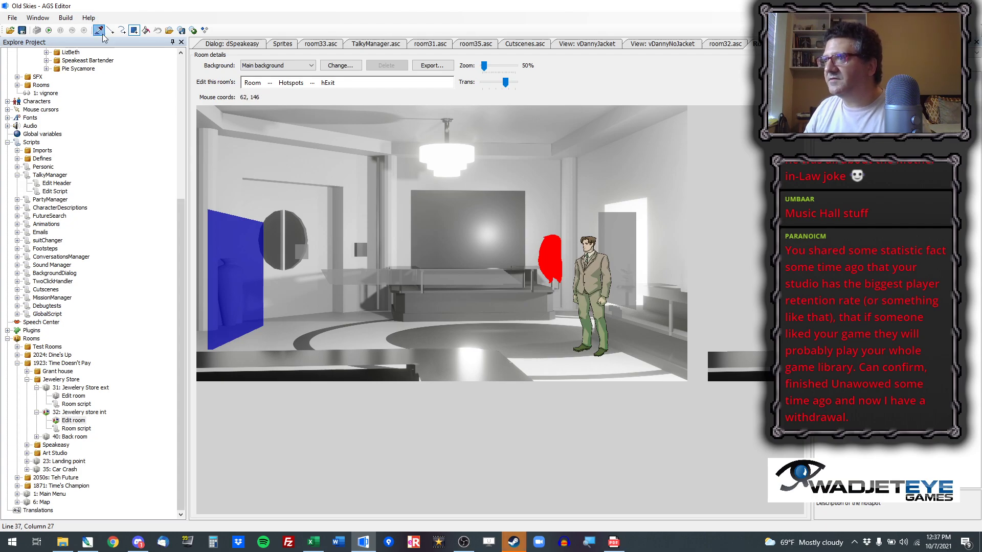
pyautogui.click(307, 251)
pyautogui.click(134, 32)
pyautogui.moveTo(354, 243); pyautogui.dragTo(371, 259)
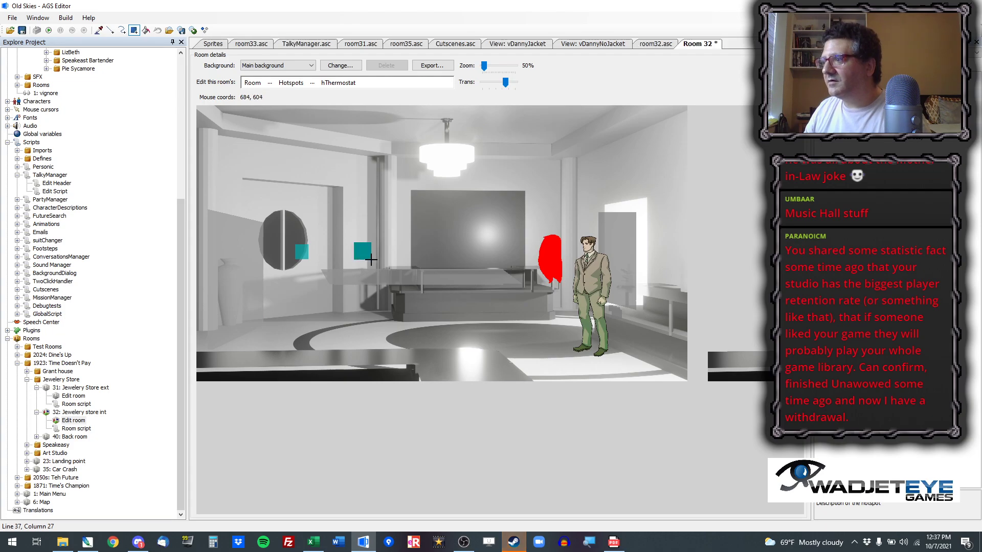
# Step: Erase the old thermostat hotspot on the door's round window and the outdated hotspot area over the display counter
pyautogui.moveTo(317, 236); pyautogui.dragTo(292, 279)
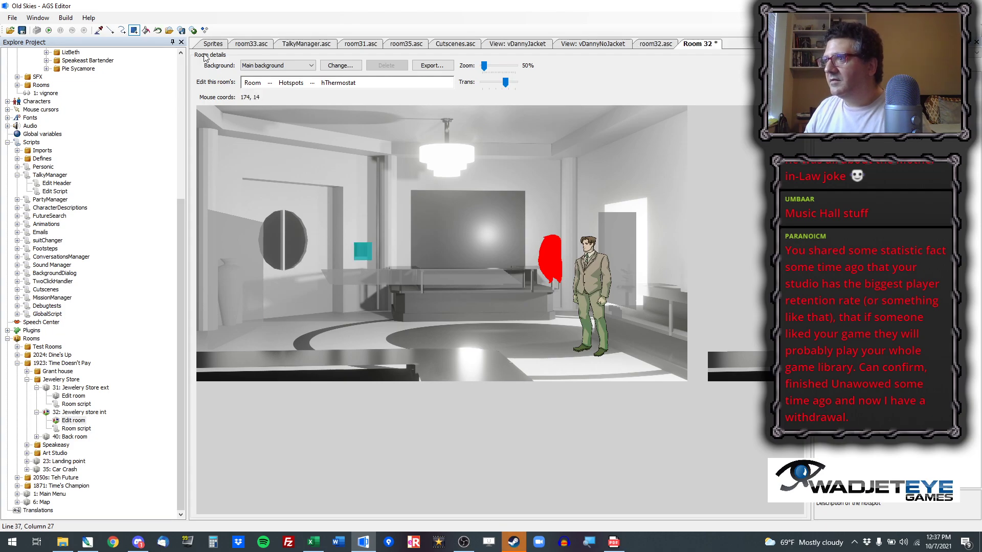
pyautogui.click(146, 32)
pyautogui.rightClick(396, 278)
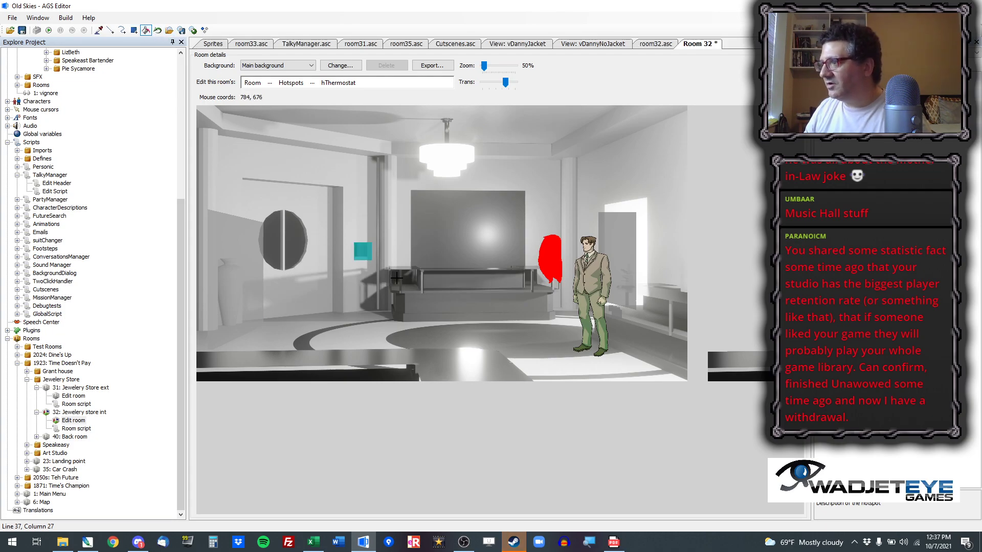
# Step: Pick the hExit hotspot and cover the new entrance door with a rectangle
pyautogui.click(100, 33)
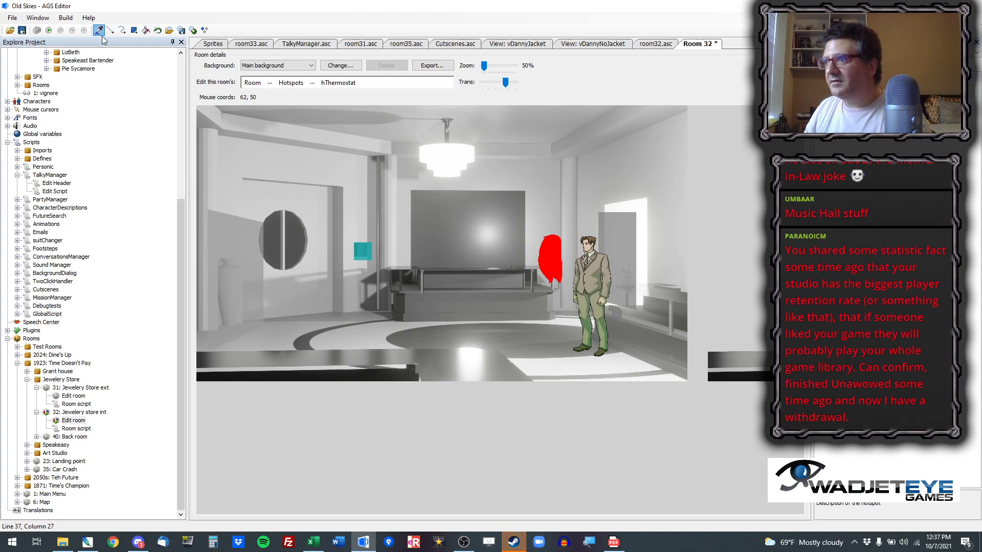
pyautogui.click(229, 222)
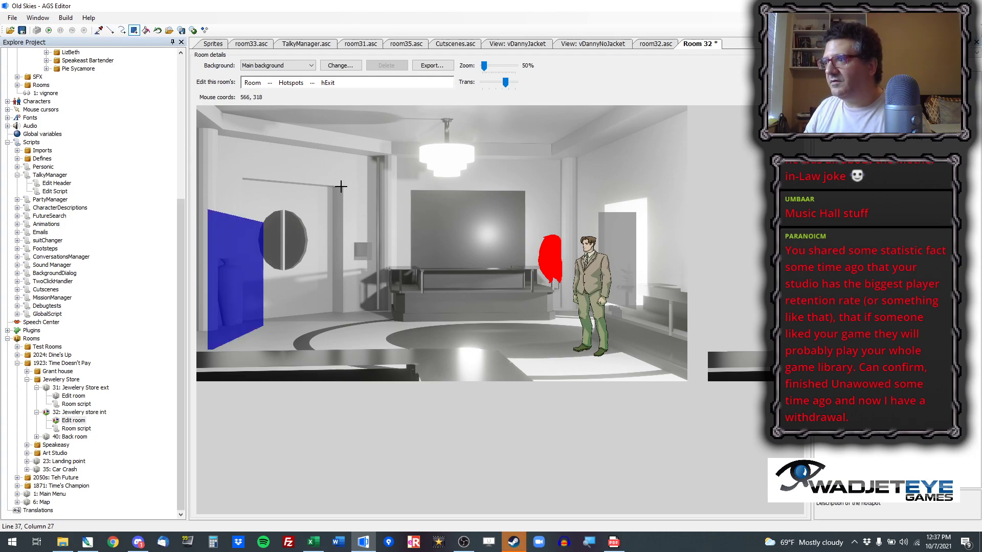
pyautogui.moveTo(237, 173); pyautogui.dragTo(353, 327)
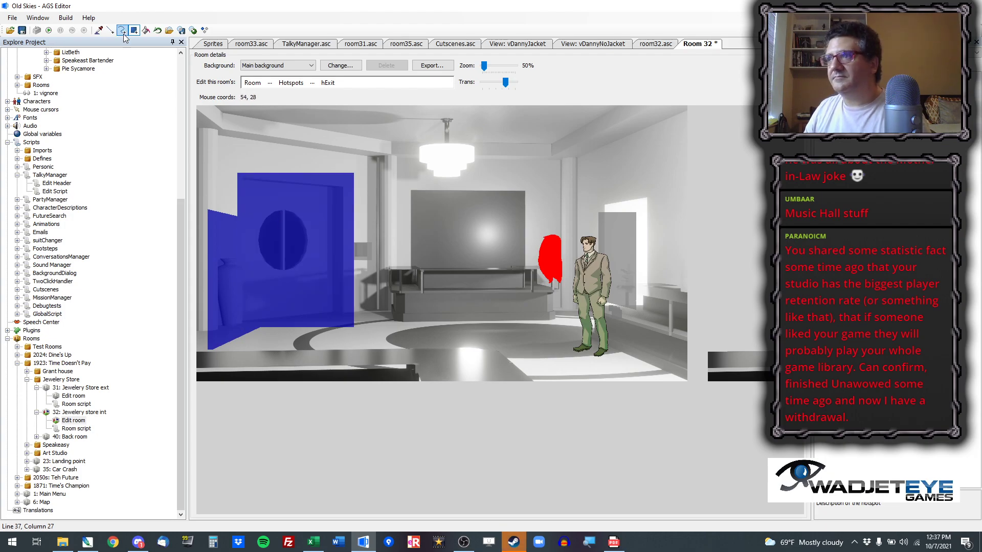
# Step: Cut straight lines through the hExit hotspot along the door's left, bottom, right and top edges
pyautogui.click(110, 30)
pyautogui.moveTo(238, 169); pyautogui.dragTo(239, 351)
pyautogui.moveTo(364, 302)
pyautogui.mouseDown()
pyautogui.moveTo(220, 338)
pyautogui.moveTo(380, 303)
pyautogui.moveTo(206, 334)
pyautogui.moveTo(191, 326)
pyautogui.mouseUp()
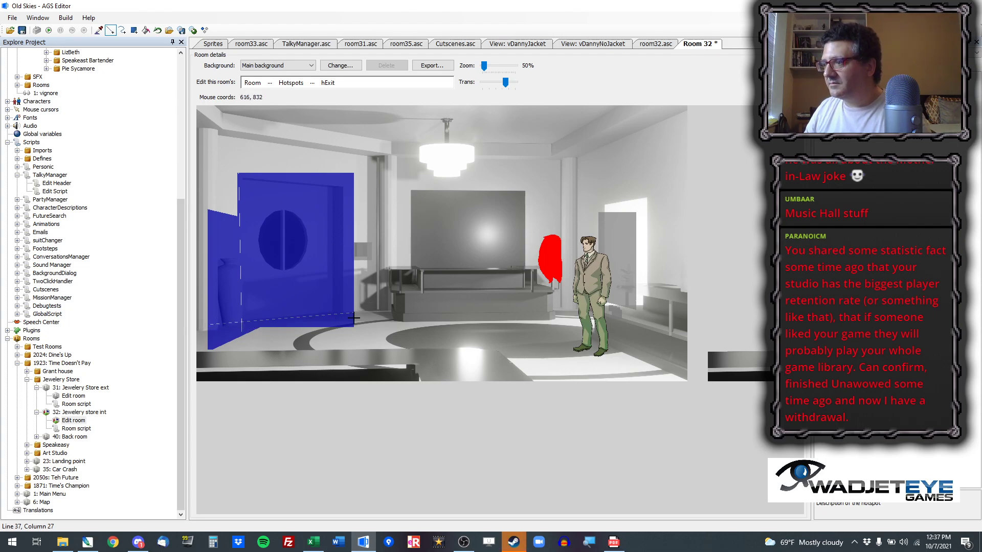
pyautogui.moveTo(346, 337); pyautogui.dragTo(345, 139)
pyautogui.moveTo(366, 187); pyautogui.dragTo(187, 172)
# Step: Erase the leftover hExit hotspot areas outside the cut lines so the hotspot covers only the entrance door
pyautogui.click(146, 30)
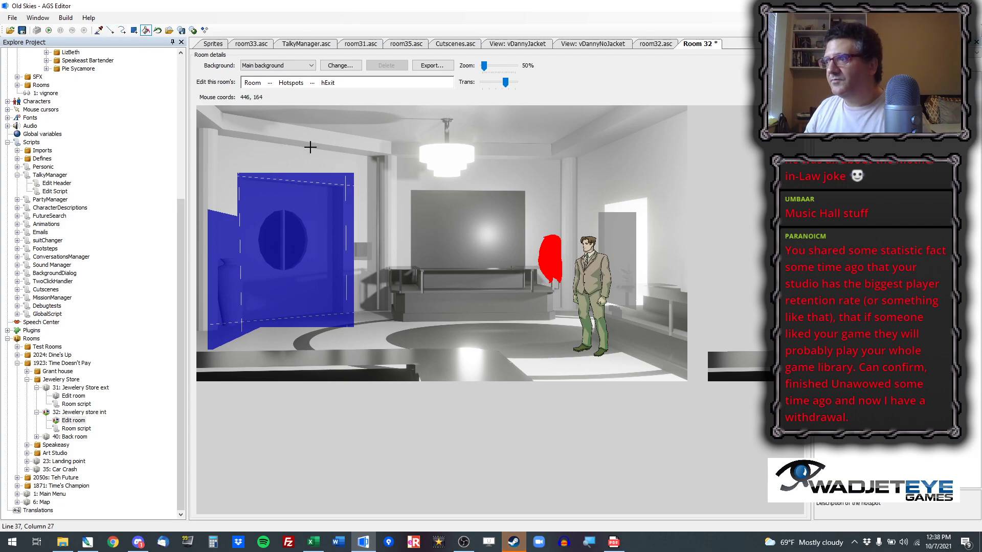
pyautogui.click(319, 179)
pyautogui.click(349, 225)
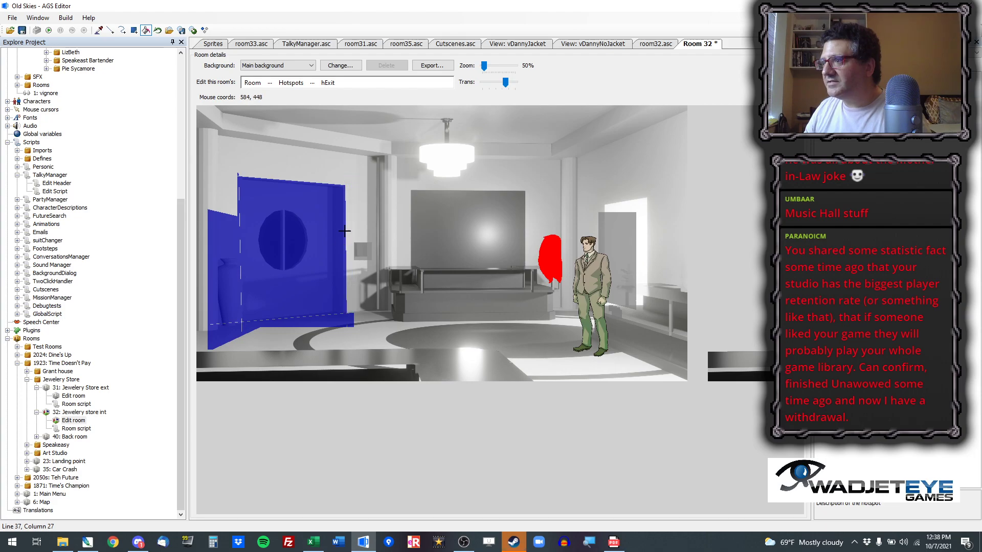
pyautogui.click(274, 325)
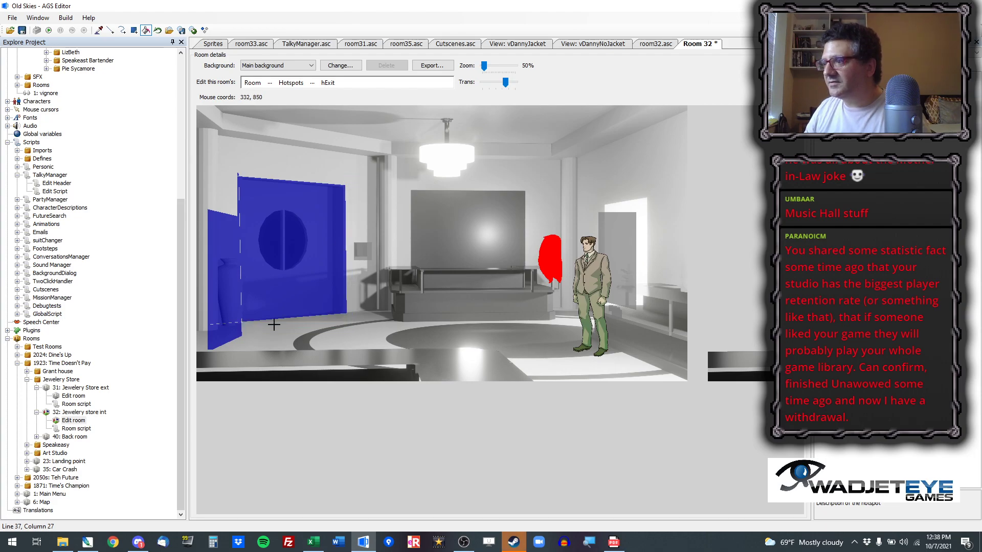
pyautogui.click(237, 330)
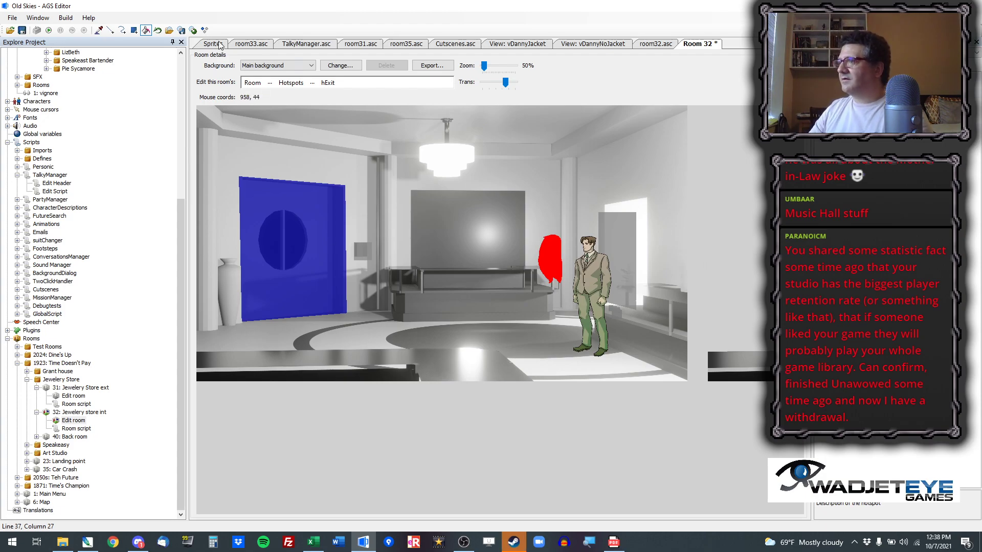
# Step: Pick the hBackDoor hotspot and cover the new back door with a rectangle
pyautogui.click(98, 30)
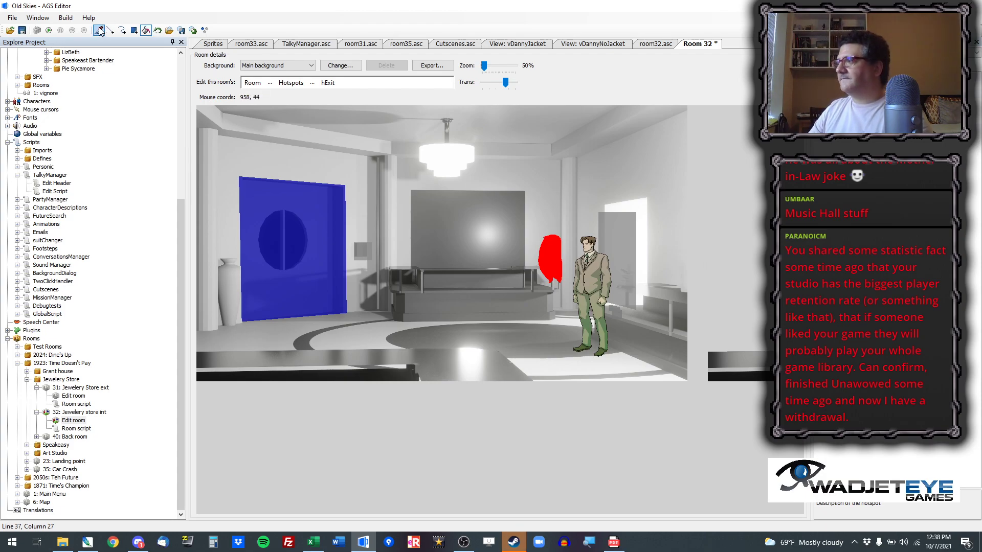
pyautogui.click(616, 248)
pyautogui.scroll(3, 679, 287)
pyautogui.moveTo(473, 508); pyautogui.dragTo(746, 495)
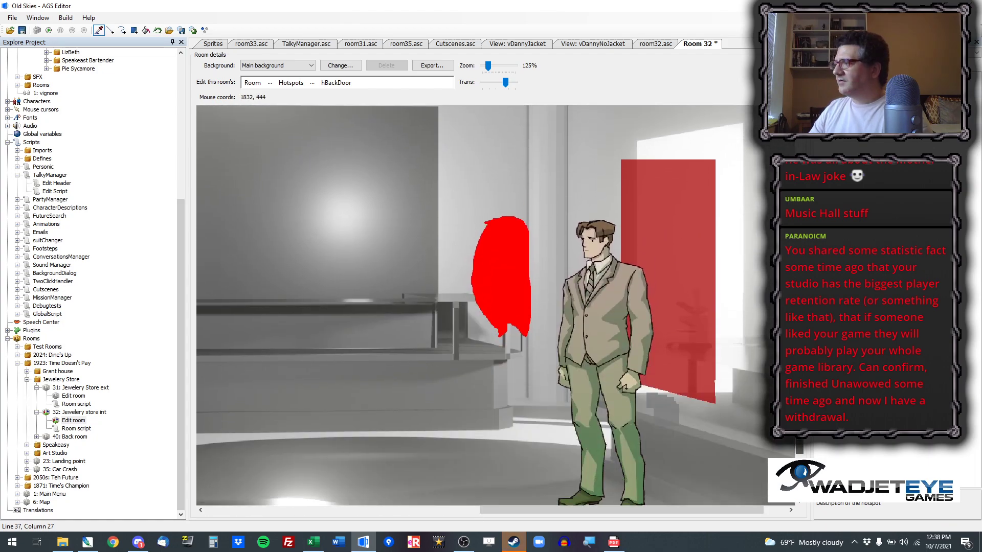
pyautogui.moveTo(799, 378); pyautogui.dragTo(799, 377)
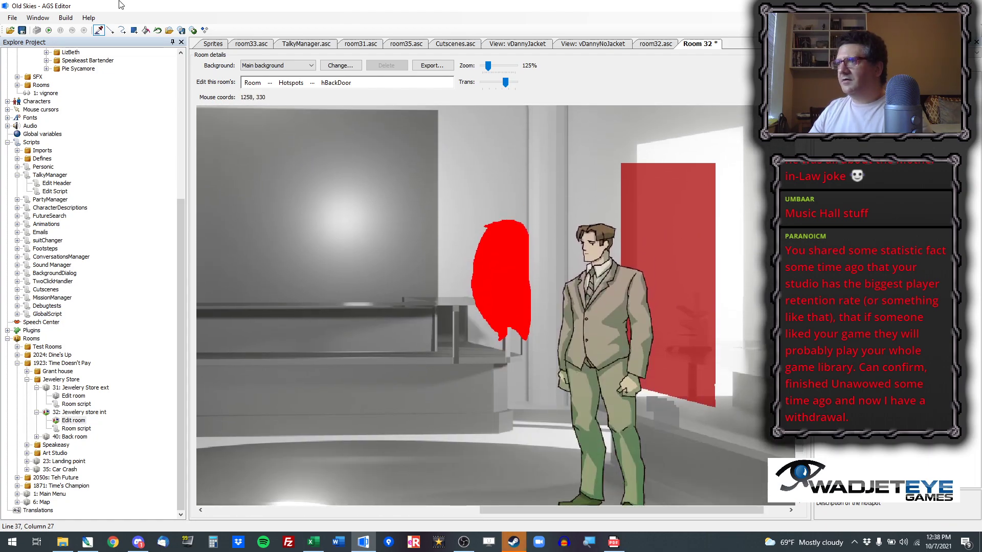
pyautogui.click(135, 29)
pyautogui.moveTo(754, 120); pyautogui.dragTo(615, 438)
# Step: Hide the characters and cut straight lines through the hBackDoor hotspot along the door's top, left and bottom edges
pyautogui.click(270, 83)
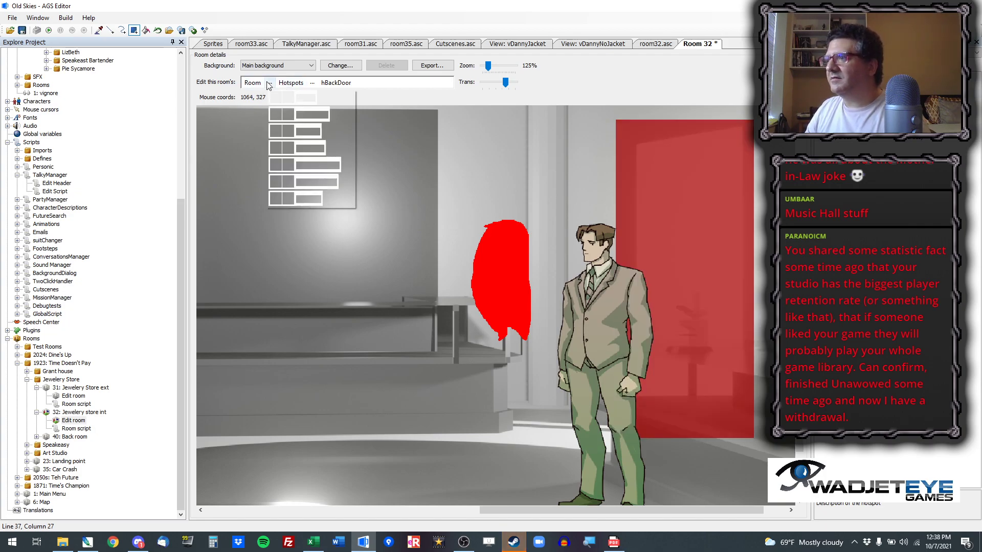
pyautogui.click(288, 115)
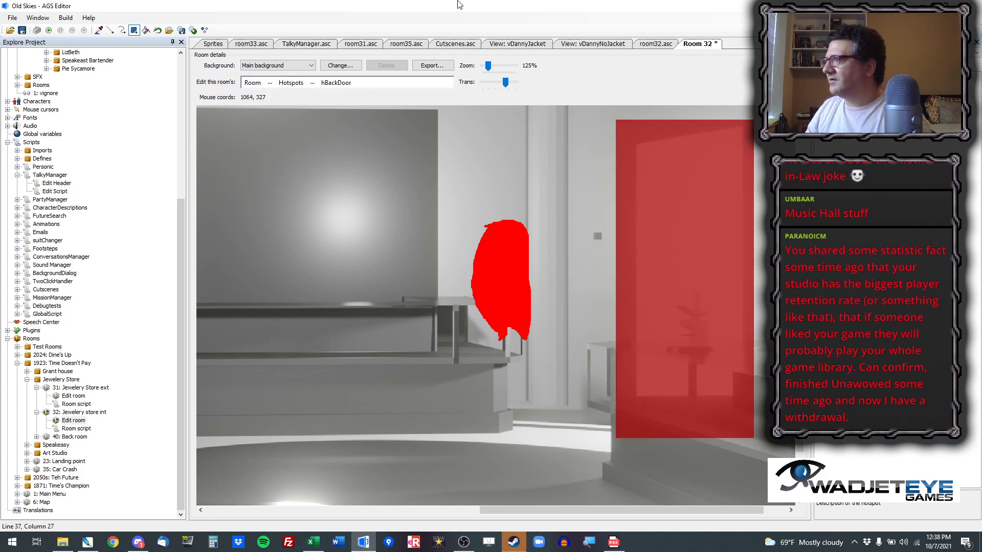
pyautogui.click(110, 30)
pyautogui.moveTo(754, 117); pyautogui.dragTo(591, 150)
pyautogui.moveTo(630, 110); pyautogui.dragTo(634, 456)
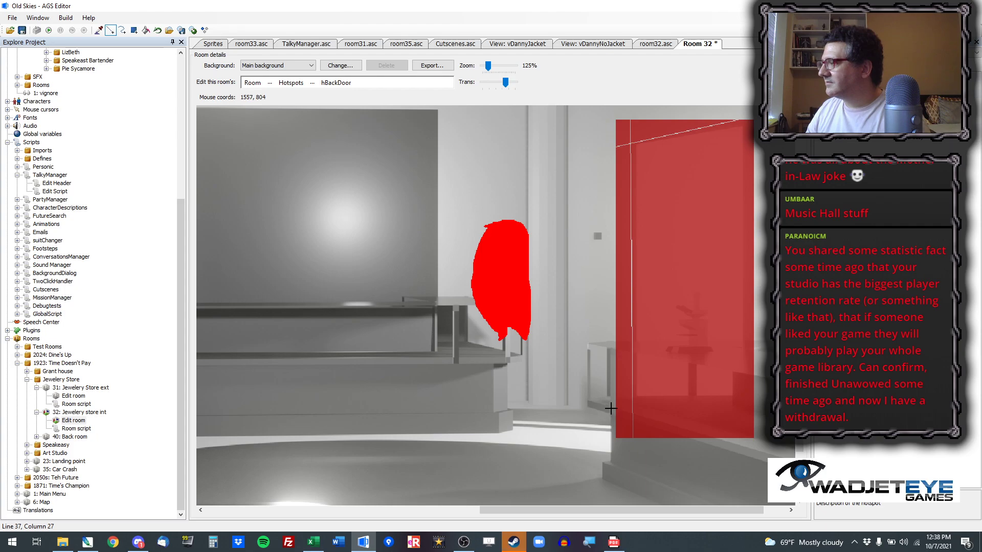
pyautogui.moveTo(594, 399); pyautogui.dragTo(733, 452)
# Step: Erase the leftover hBackDoor hotspot pieces above, beside and below the back door, including those over the counter
pyautogui.click(146, 31)
pyautogui.rightClick(644, 134)
pyautogui.rightClick(623, 135)
pyautogui.rightClick(626, 167)
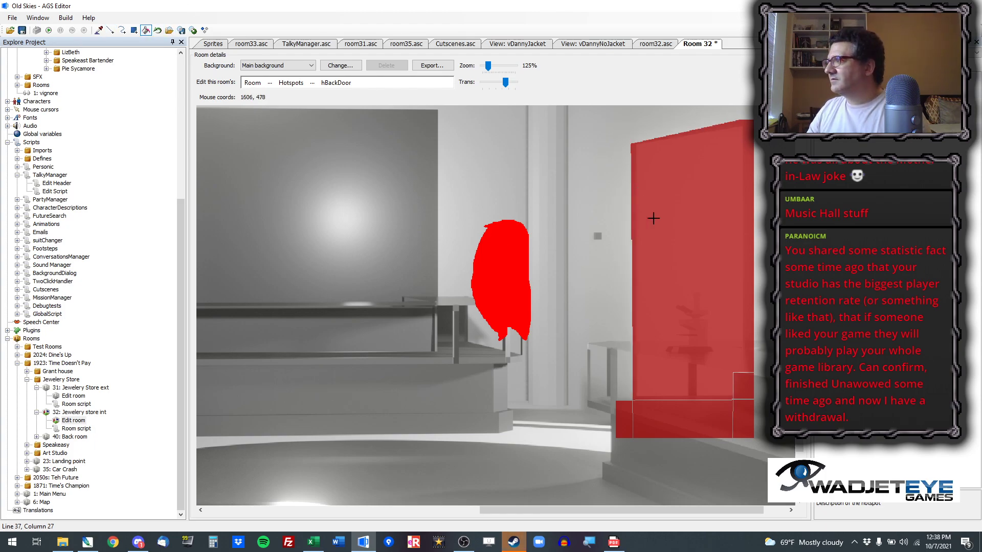
pyautogui.rightClick(749, 390)
pyautogui.rightClick(749, 410)
pyautogui.rightClick(665, 423)
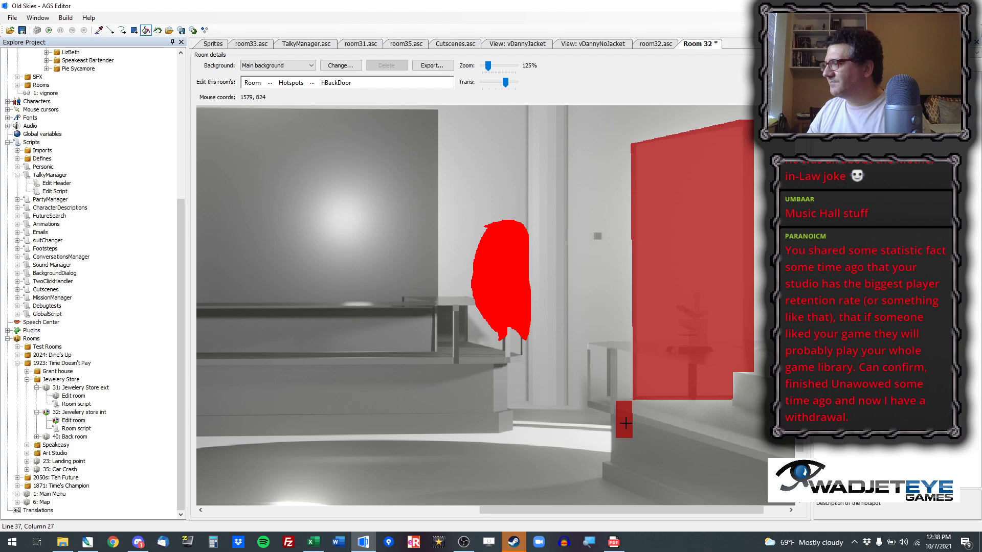
pyautogui.rightClick(625, 423)
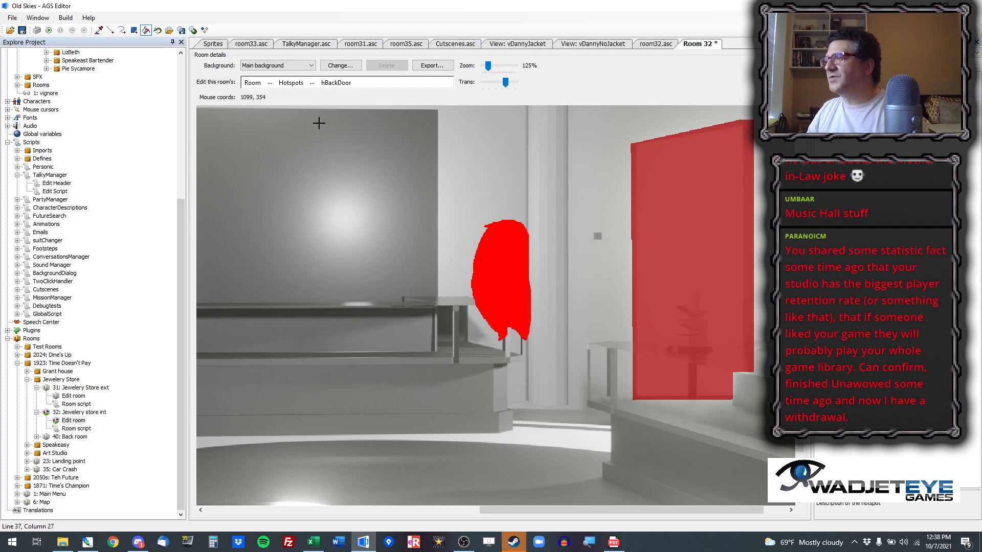
pyautogui.click(270, 84)
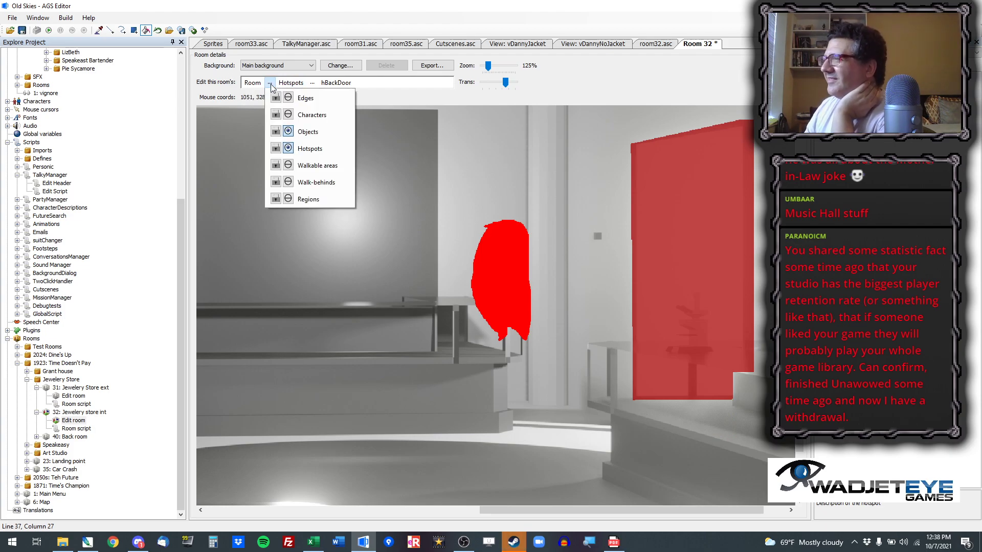
pyautogui.click(283, 14)
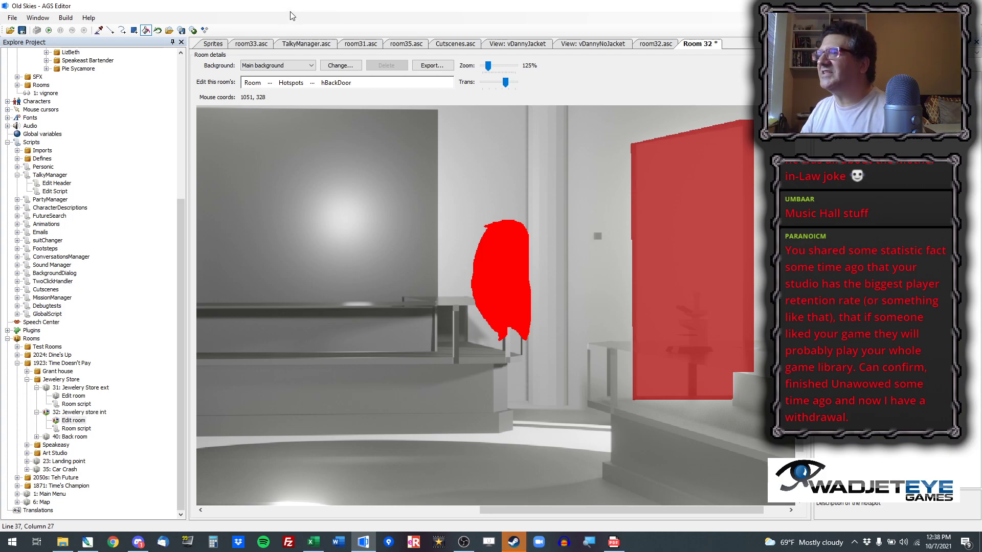
pyautogui.click(269, 84)
pyautogui.click(314, 4)
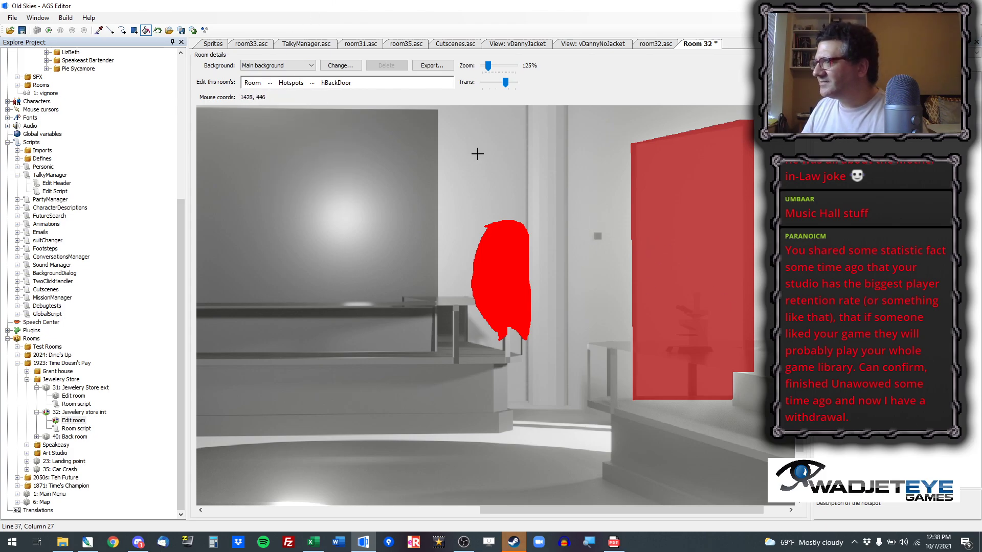
# Step: Switch to editing objects and move the oCoat object onto the wall just left of the back door
pyautogui.click(269, 83)
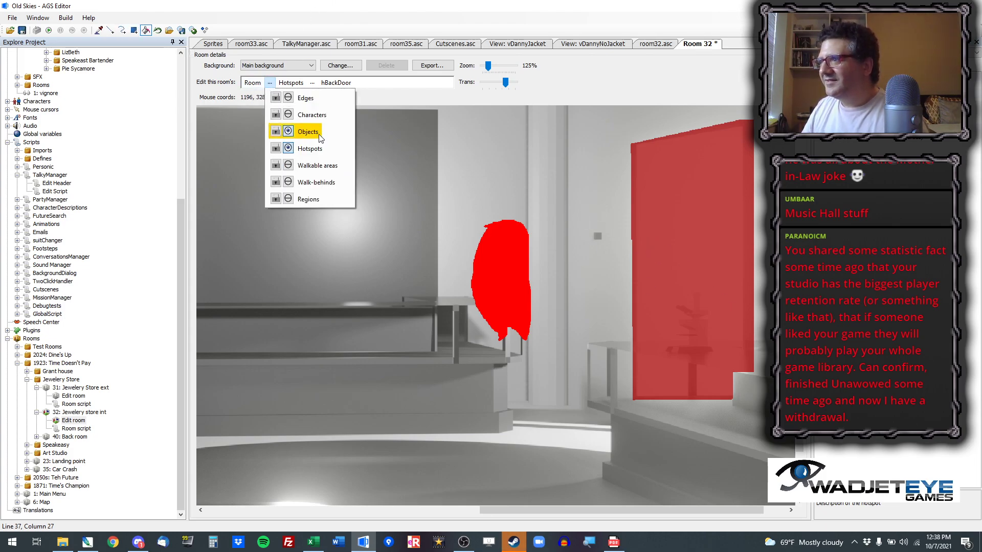
pyautogui.click(295, 133)
pyautogui.moveTo(481, 259); pyautogui.dragTo(555, 257)
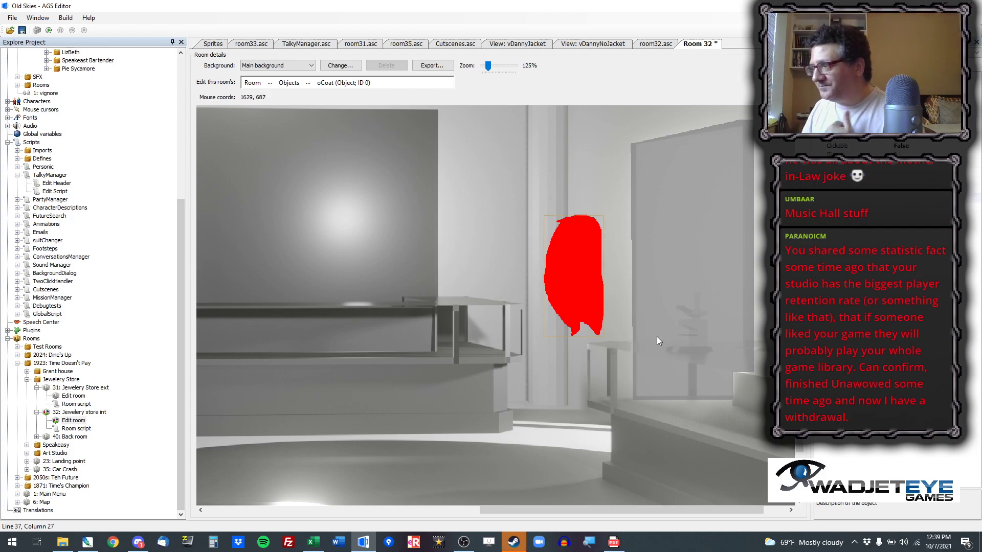
# Step: Return to editing hotspots, pick hMicroscope and draw a rectangle over the microscope on the counter before the back door
pyautogui.click(273, 84)
pyautogui.click(335, 153)
pyautogui.click(271, 82)
pyautogui.click(297, 148)
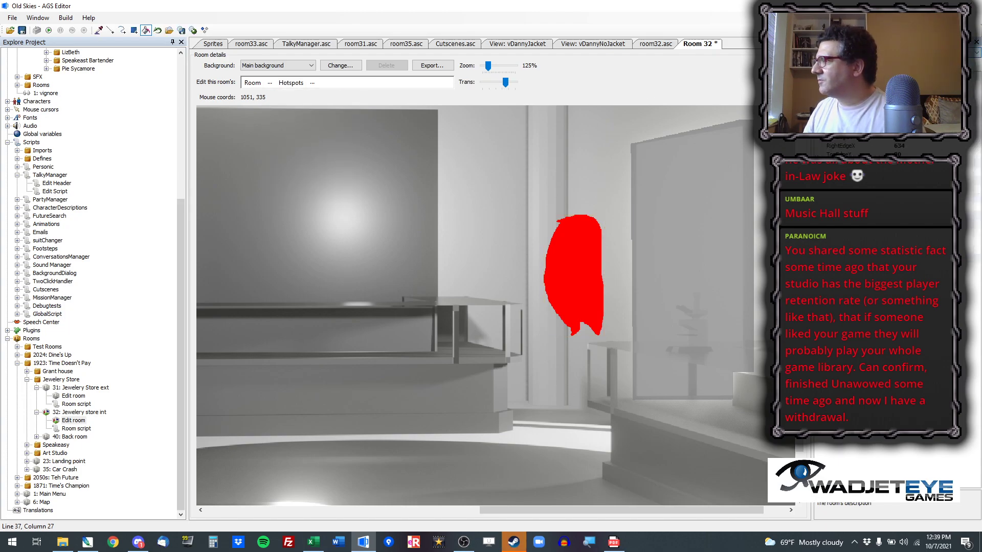
pyautogui.moveTo(554, 510); pyautogui.dragTo(576, 510)
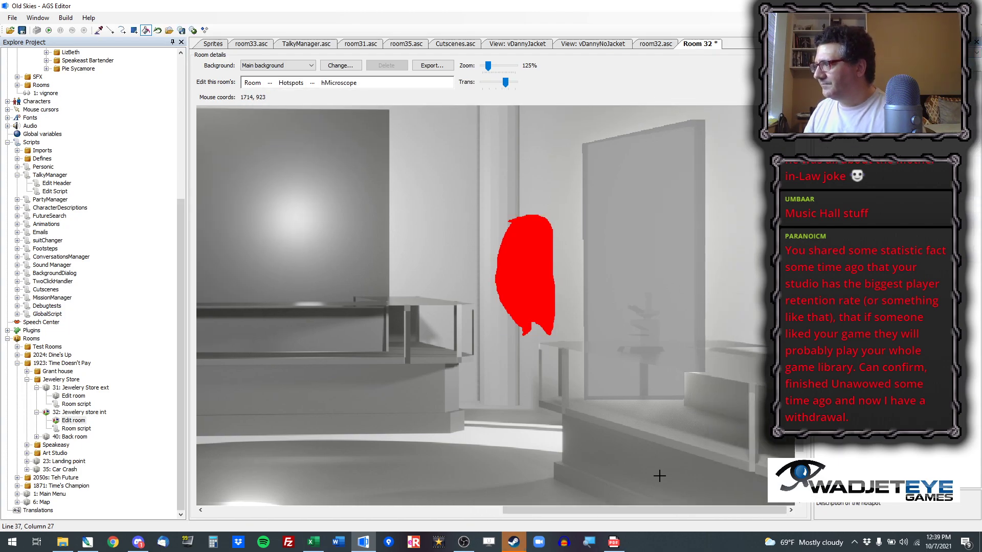
pyautogui.click(133, 30)
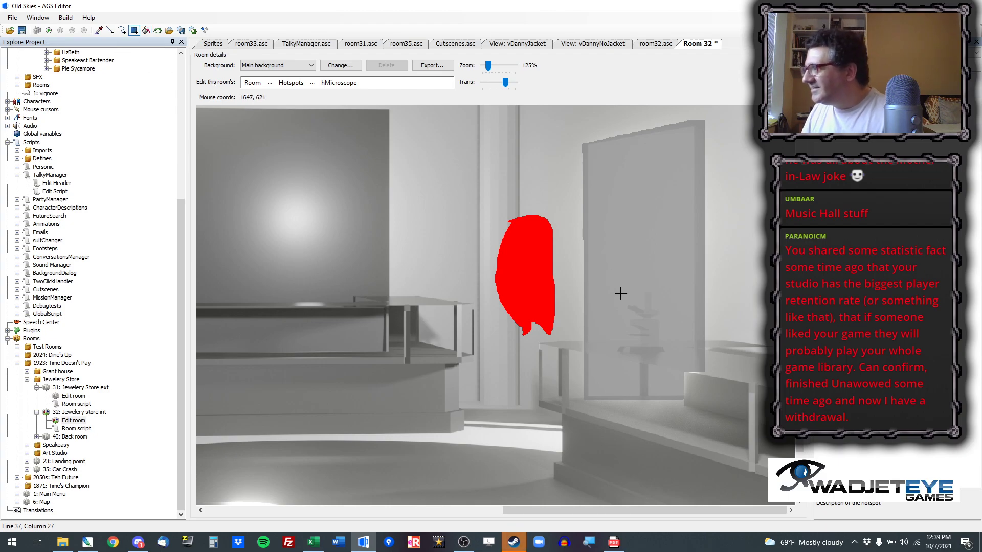
pyautogui.moveTo(616, 291); pyautogui.dragTo(670, 361)
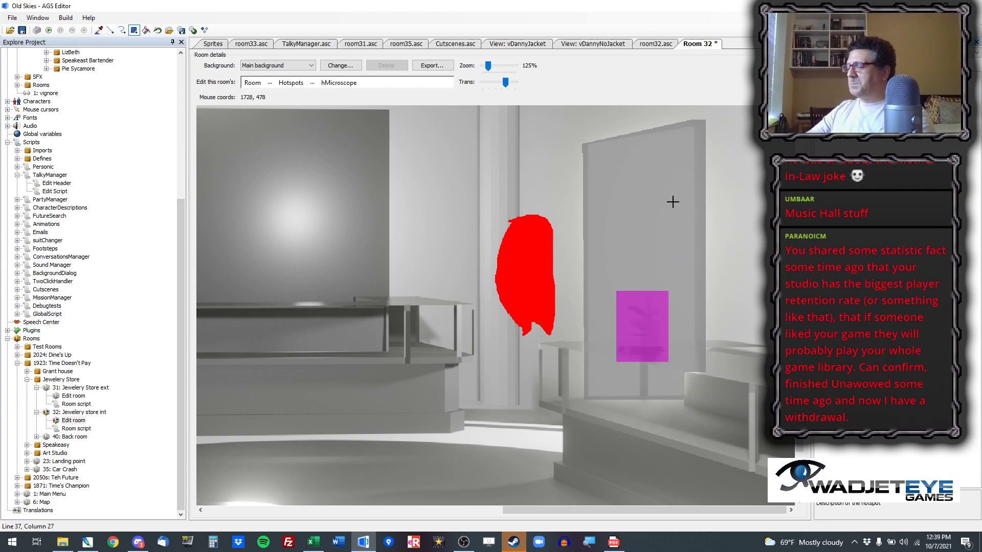
# Step: Switch to Photoshop and cut the right-hand display counter out of Layer 2 in Base.png with a rectangular selection
pyautogui.moveTo(524, 510); pyautogui.dragTo(122, 483)
pyautogui.scroll(-2, 326, 288)
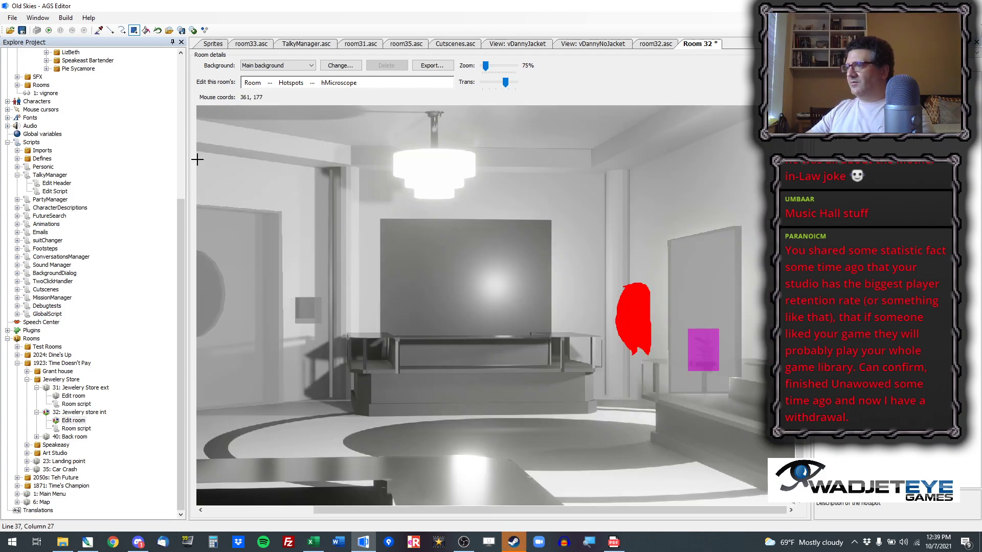
pyautogui.click(86, 543)
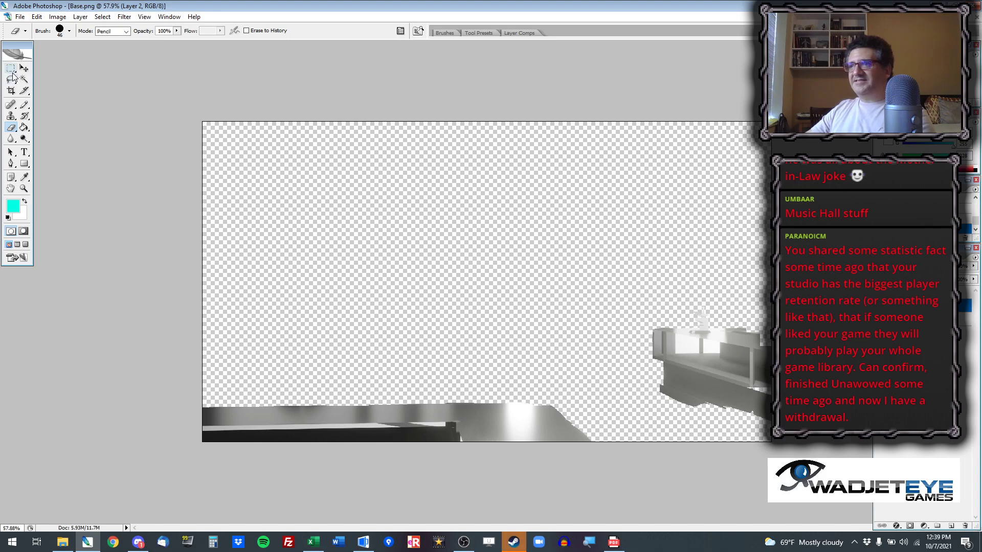
pyautogui.click(11, 68)
pyautogui.moveTo(668, 430); pyautogui.dragTo(648, 443)
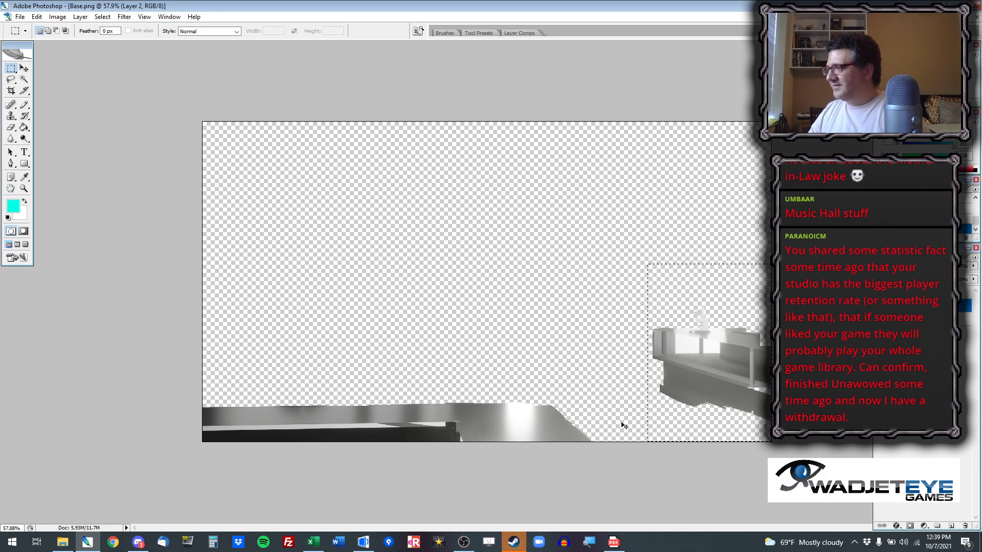
pyautogui.hotkey('ctrl', 'x')
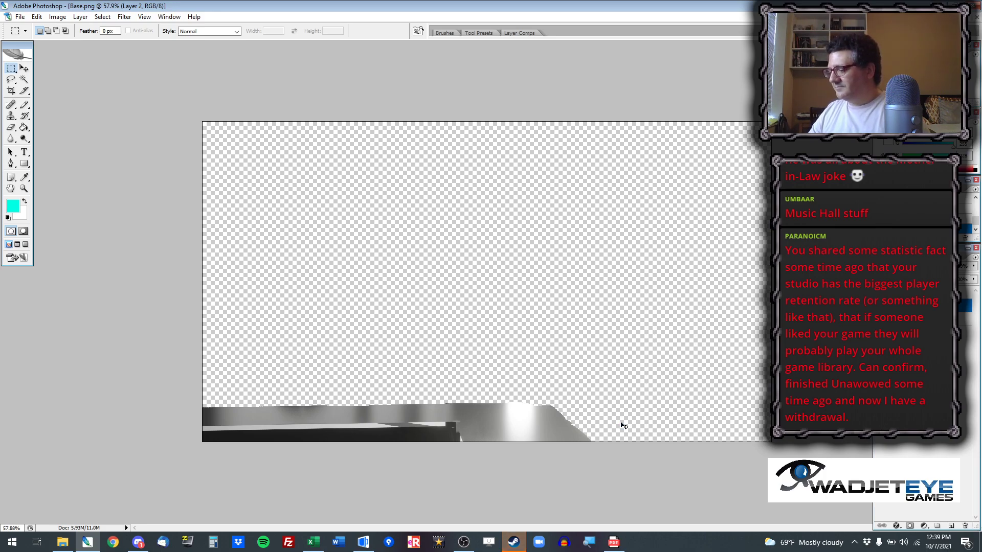
# Step: Paste the cut counter into a new document and hide the white background layer
pyautogui.hotkey('ctrl', 'n')
pyautogui.press('Return')
pyautogui.hotkey('ctrl', 'v')
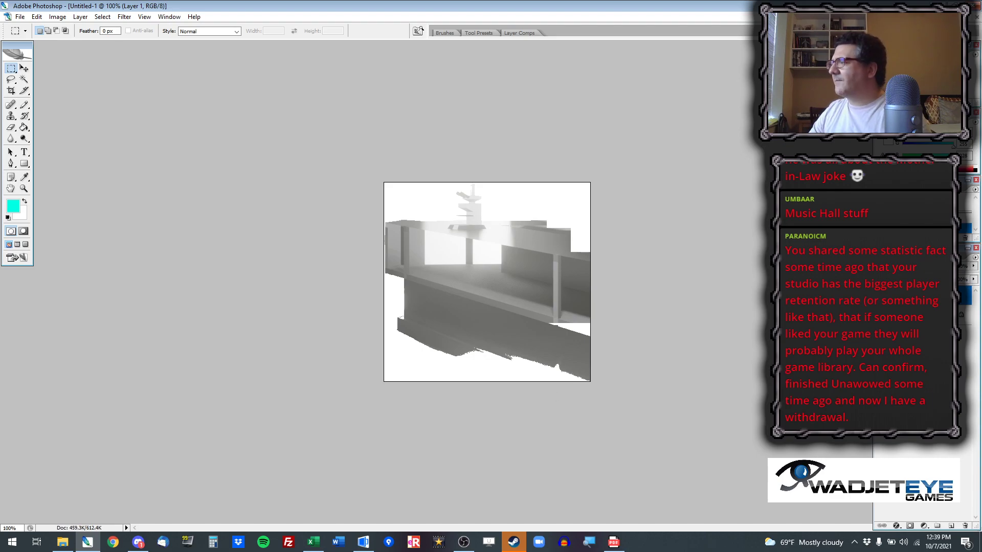
pyautogui.click(879, 315)
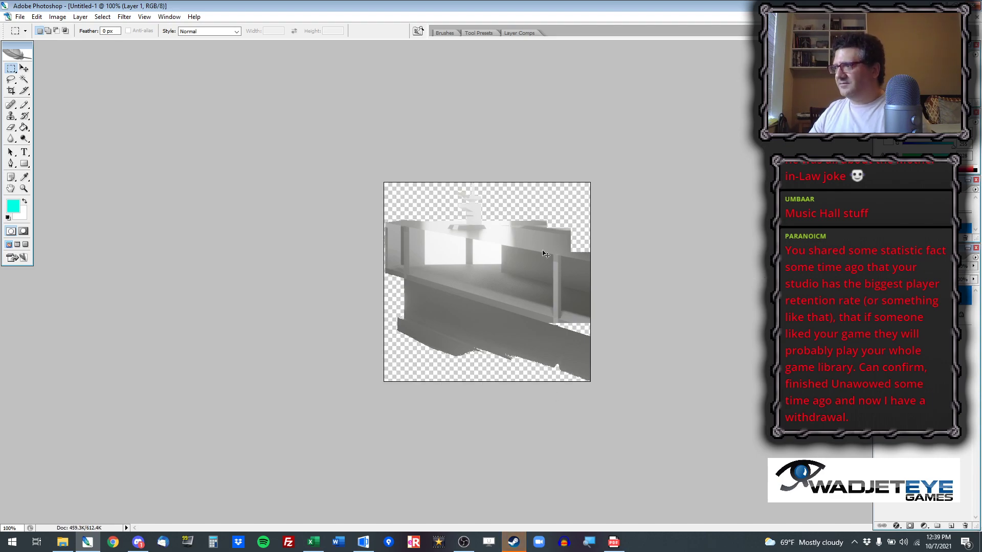
# Step: Save the counter cutout as a PNG named placeholder-counter in the 24 Jewelry Store Interior folder and close its document
pyautogui.hotkey('ctrl', 'shift', 's')
pyautogui.click(415, 355)
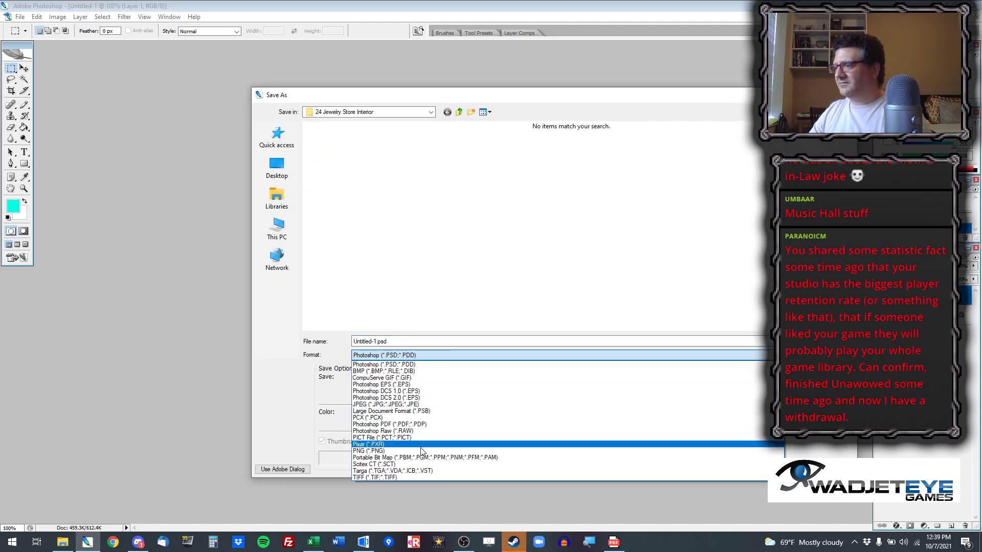
pyautogui.click(368, 451)
pyautogui.click(394, 341)
pyautogui.write('f')
pyautogui.write('counter')
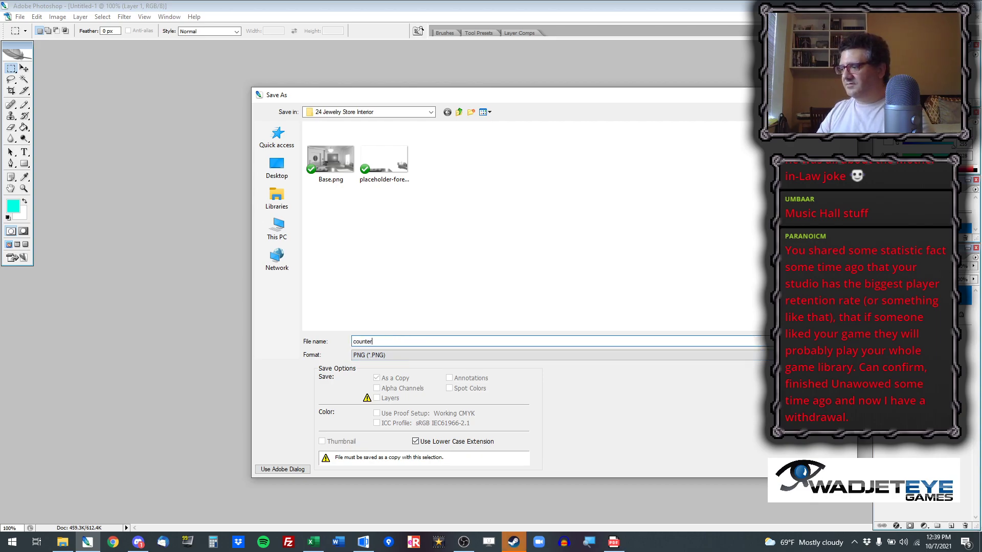
pyautogui.write('placeholder-')
pyautogui.press('Return')
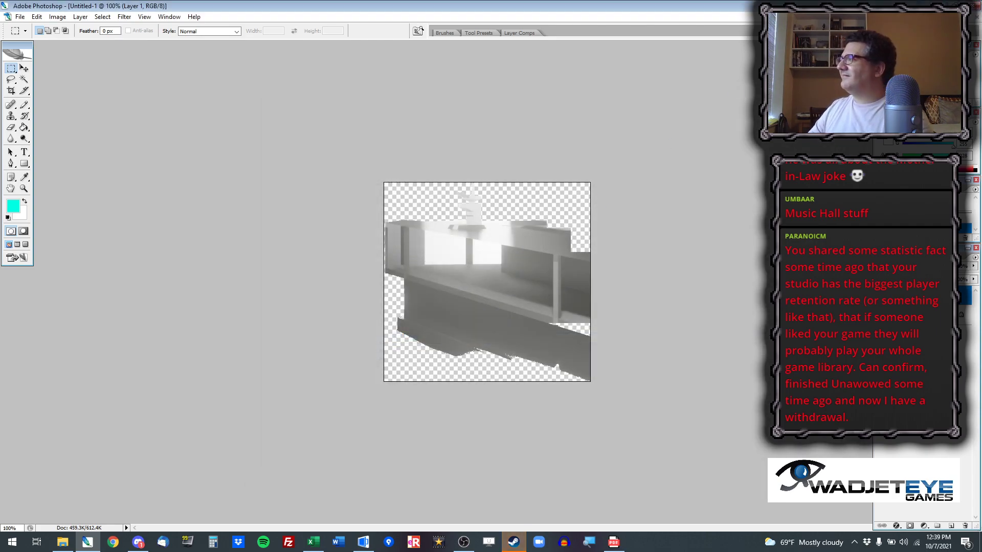
pyautogui.click(968, 17)
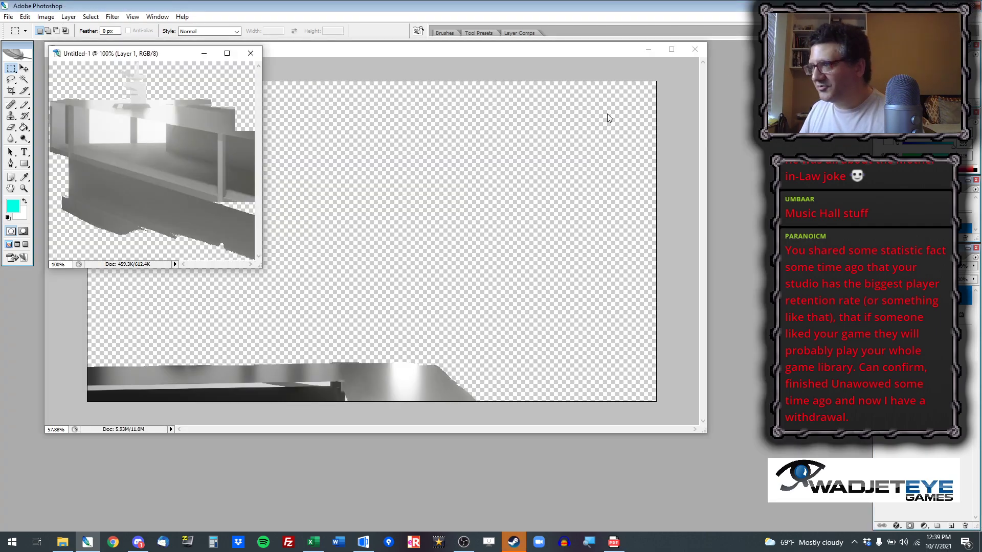
pyautogui.click(250, 54)
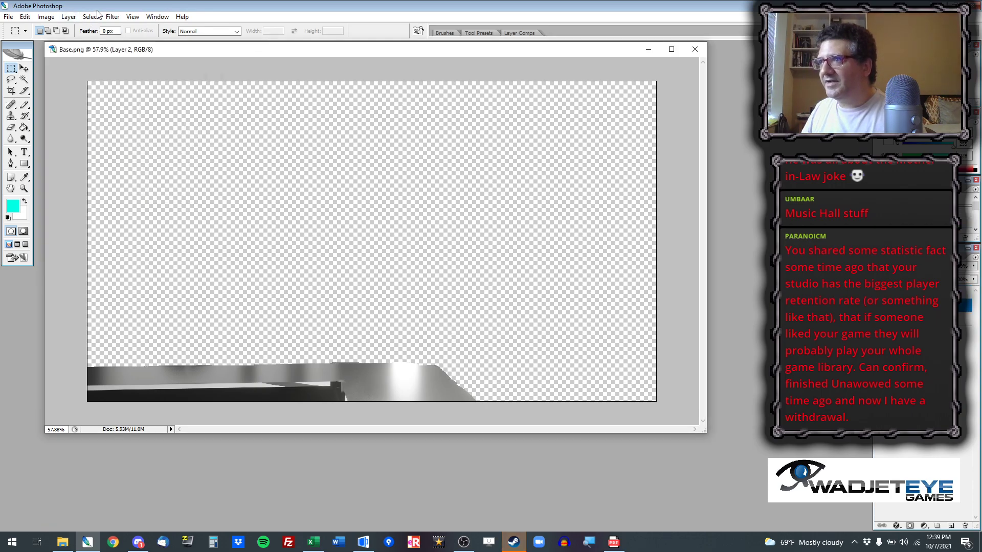
# Step: Try to trim transparent pixels away from only the bottom edge of the foreground counter image
pyautogui.click(52, 20)
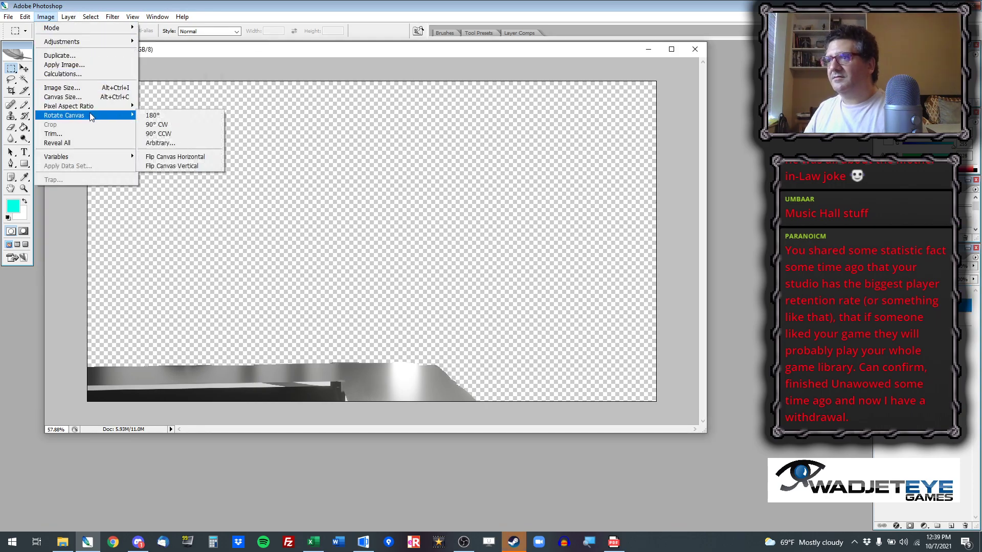
pyautogui.click(91, 134)
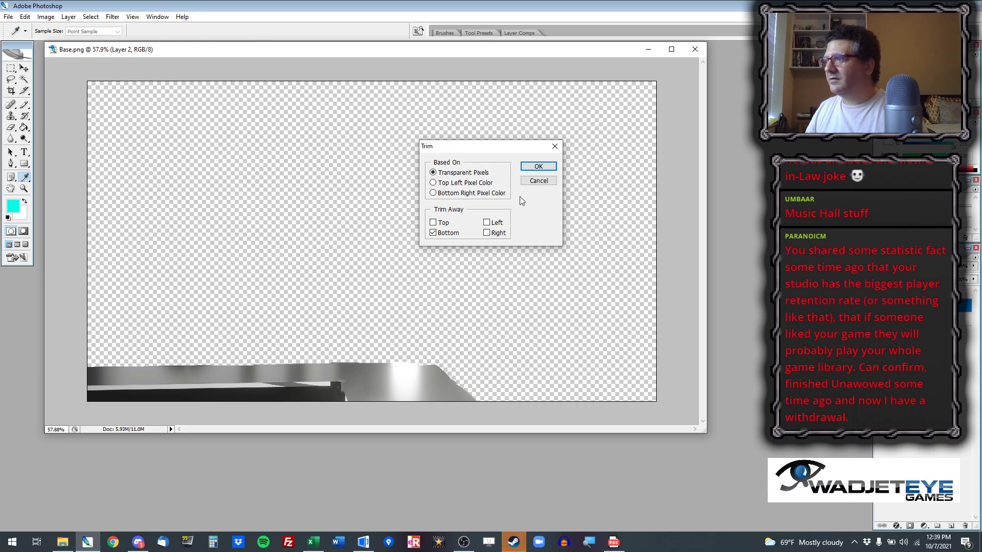
pyautogui.click(538, 167)
pyautogui.press('m')
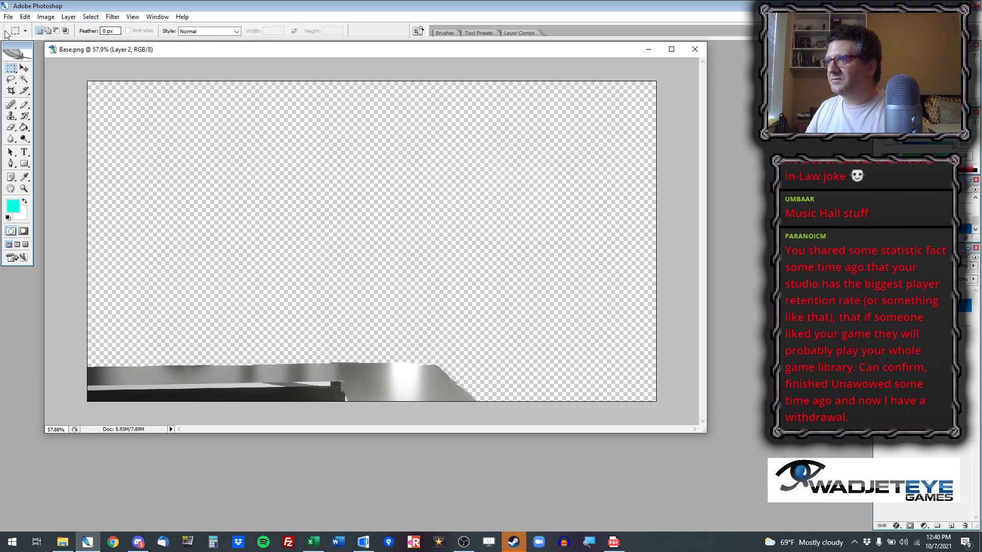
# Step: Trim the transparent pixels away from the top, bottom, left and right of the foreground counter image
pyautogui.press('i')
pyautogui.click(45, 16)
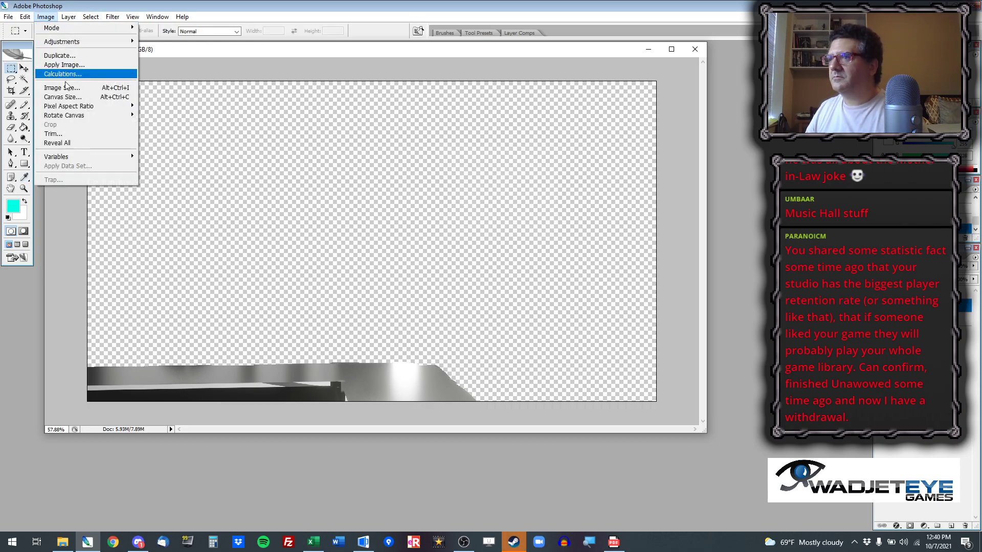
pyautogui.click(84, 134)
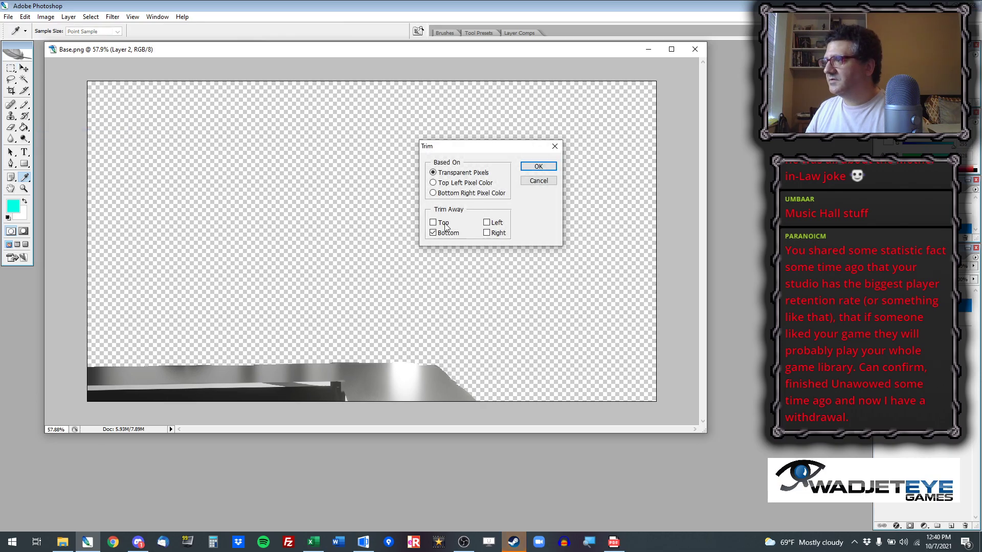
pyautogui.click(485, 223)
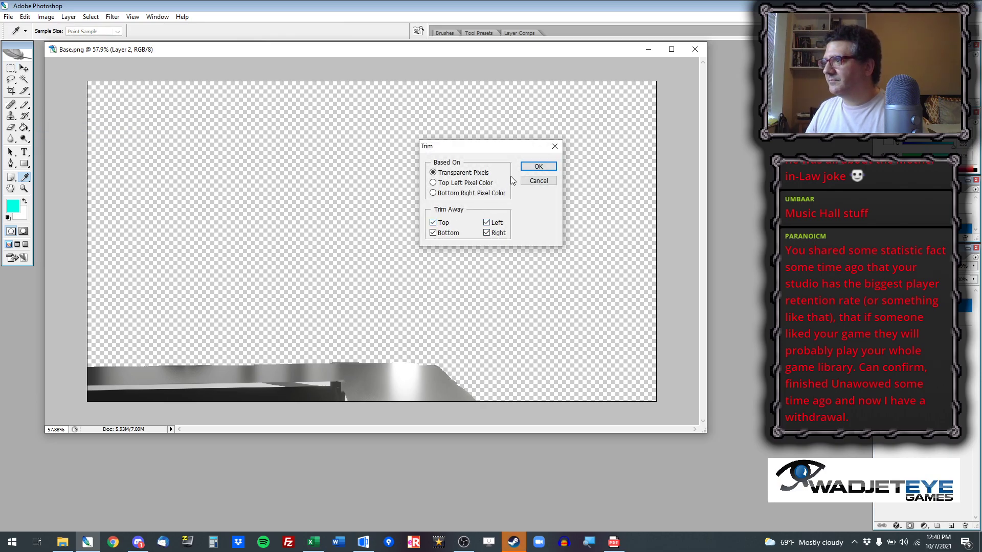
pyautogui.click(537, 166)
pyautogui.press('m')
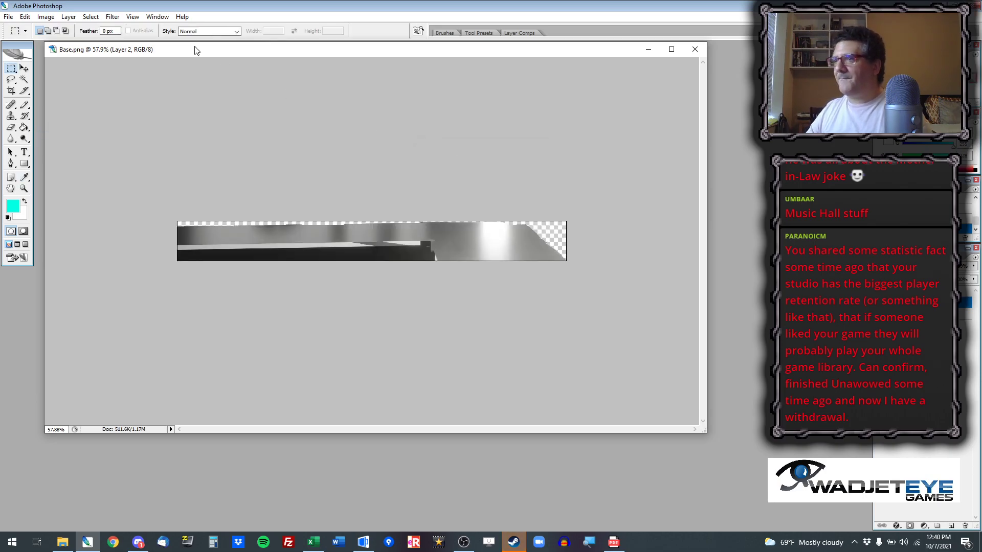
# Step: Save the trimmed foreground as a PNG in the 24 Jewelry Store Interior folder, replacing placeholder-foreground.png
pyautogui.hotkey('ctrl', 's')
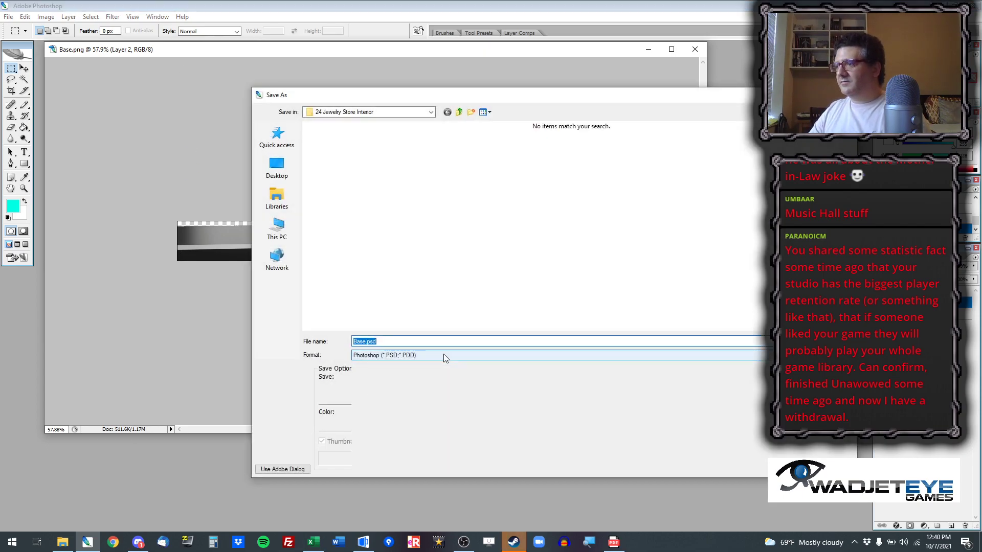
pyautogui.click(443, 358)
pyautogui.click(394, 452)
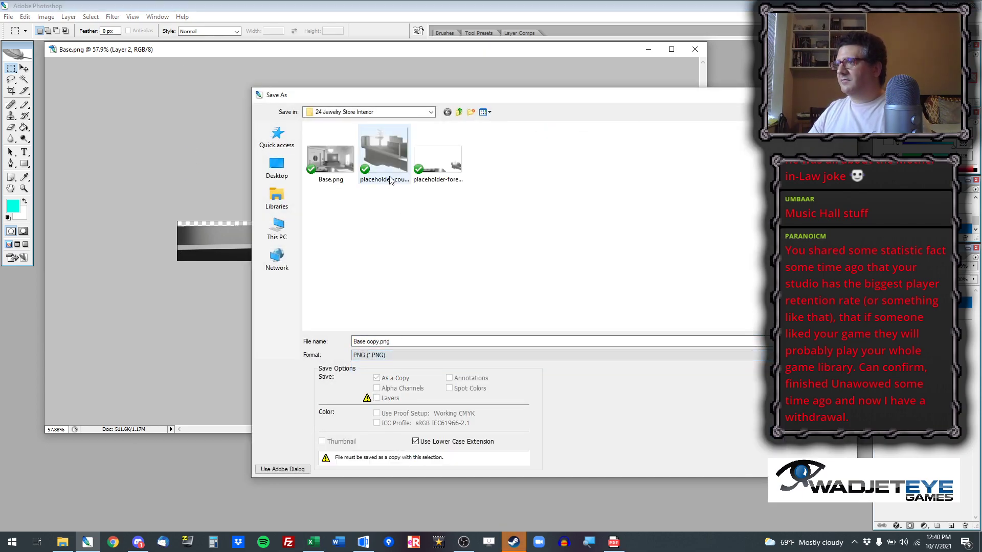
pyautogui.doubleClick(431, 166)
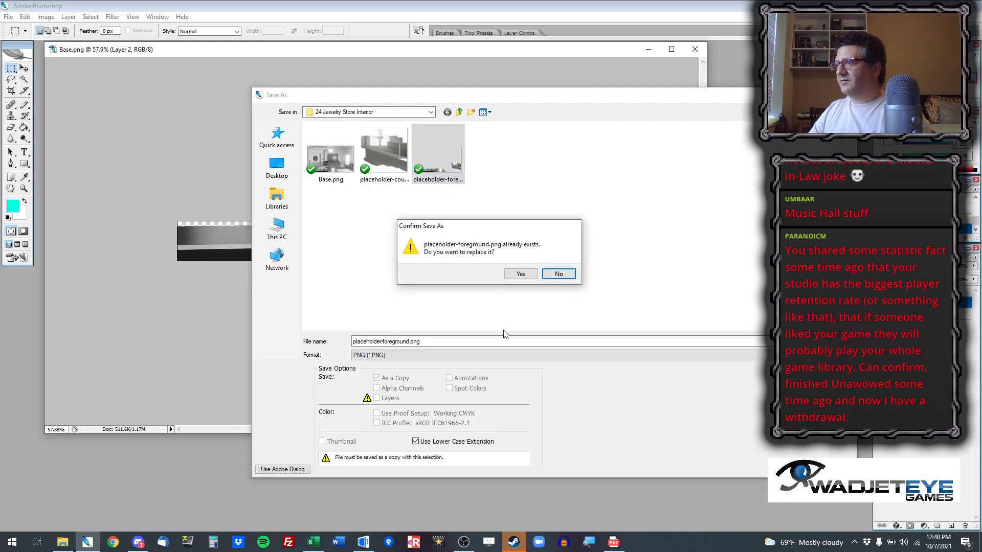
pyautogui.click(518, 272)
pyautogui.click(520, 261)
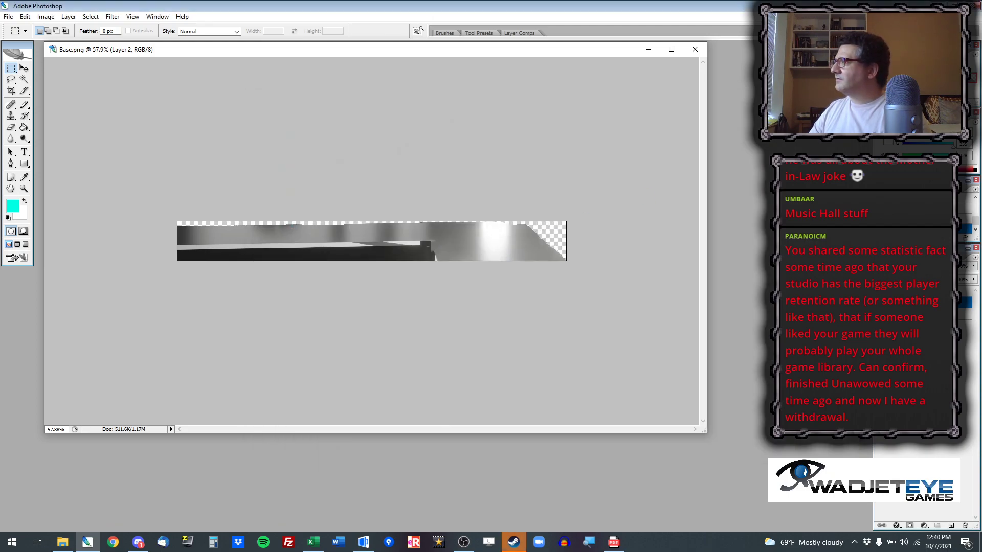
# Step: Switch to AGS Editor, open the Jewelry int folder of the project's sprites and bring up the options for sprite 3435
pyautogui.hotkey('alt', 'Tab')
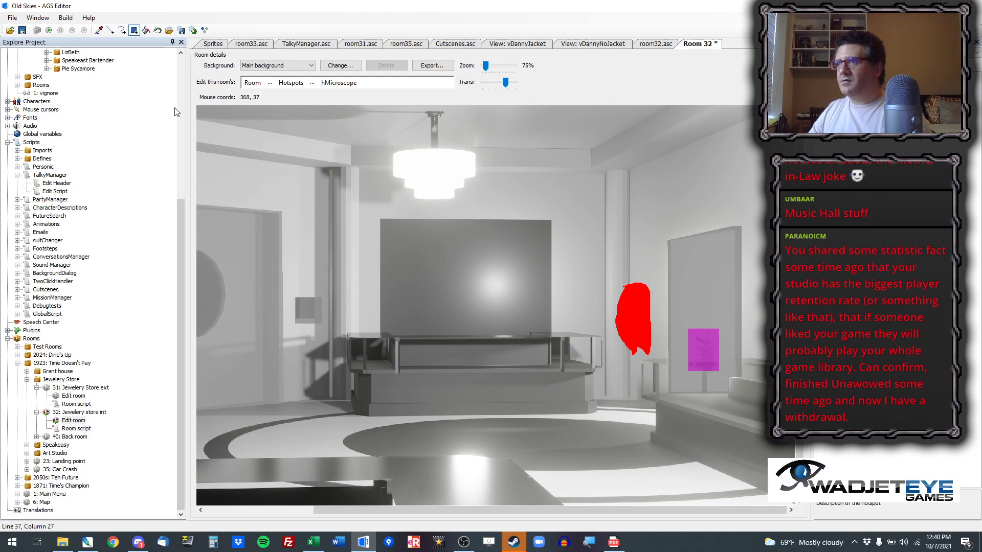
pyautogui.scroll(9, 182, 107)
pyautogui.doubleClick(31, 77)
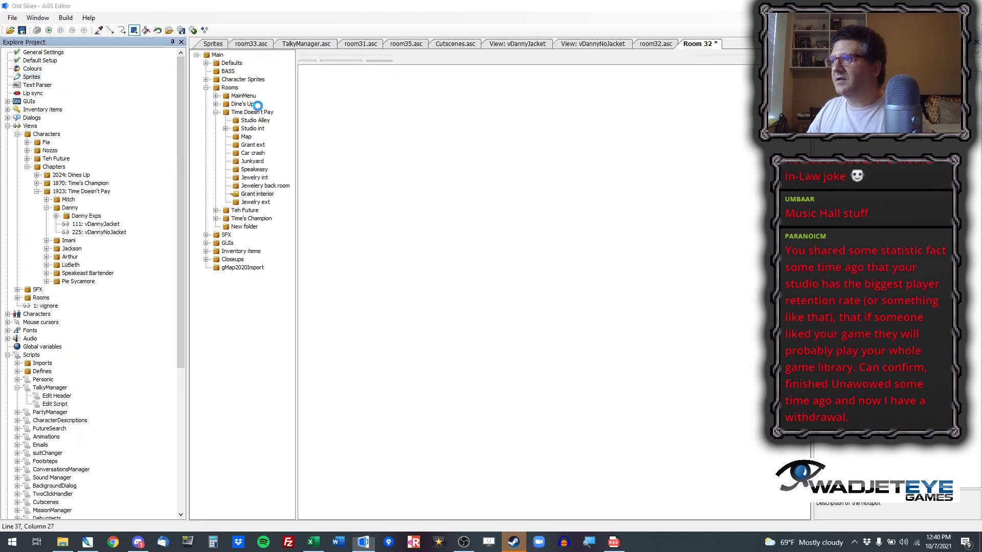
pyautogui.rightClick(333, 83)
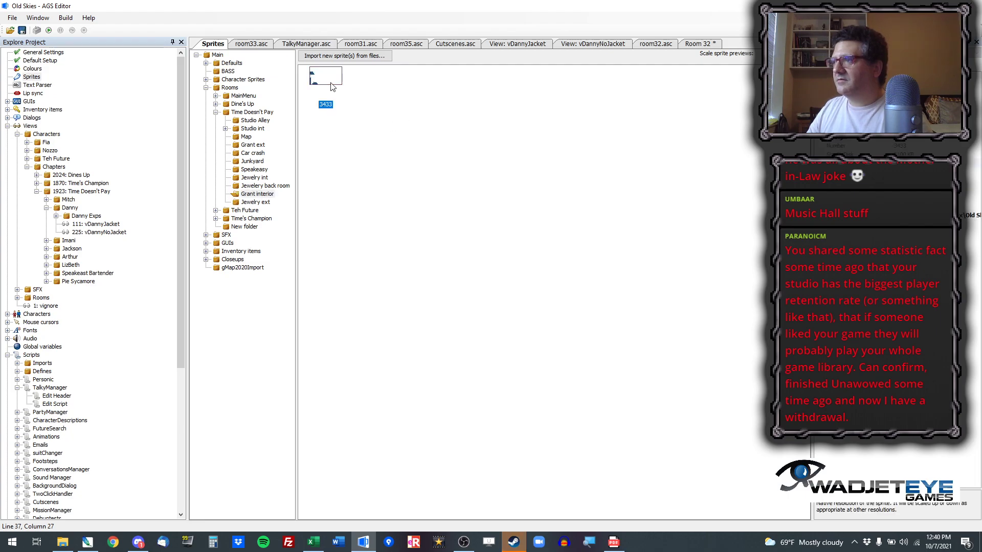
pyautogui.click(599, 115)
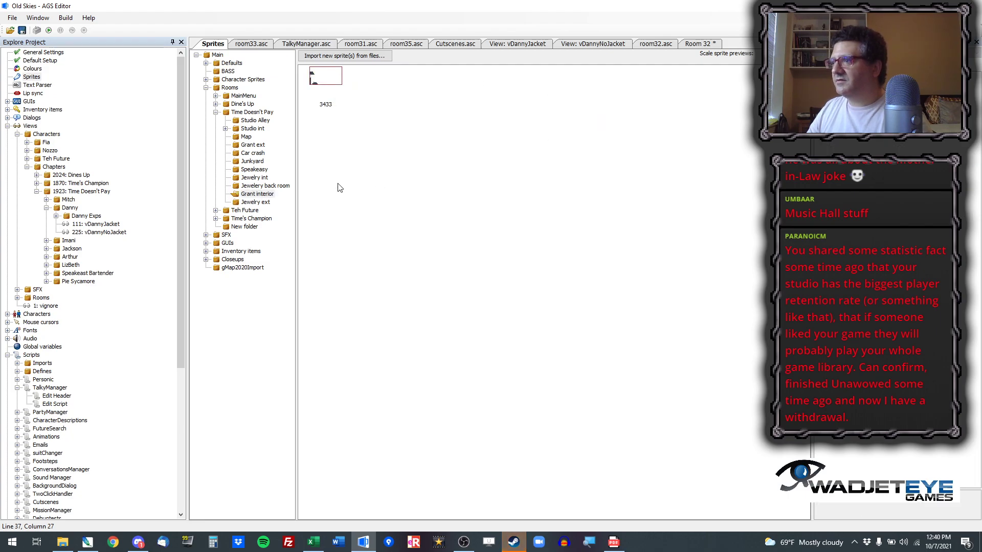
pyautogui.click(263, 180)
pyautogui.rightClick(500, 83)
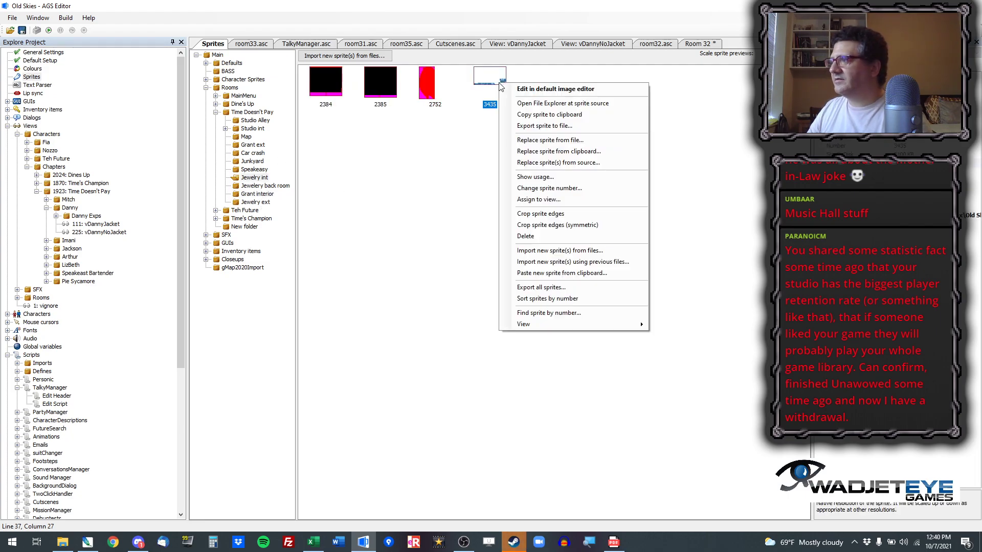
# Step: Crop the empty edges of sprite 3435 and import the display counter image as a new sprite in the Jewelry int folder
pyautogui.click(555, 152)
pyautogui.rightClick(556, 99)
pyautogui.click(574, 108)
pyautogui.doubleClick(195, 98)
pyautogui.click(352, 414)
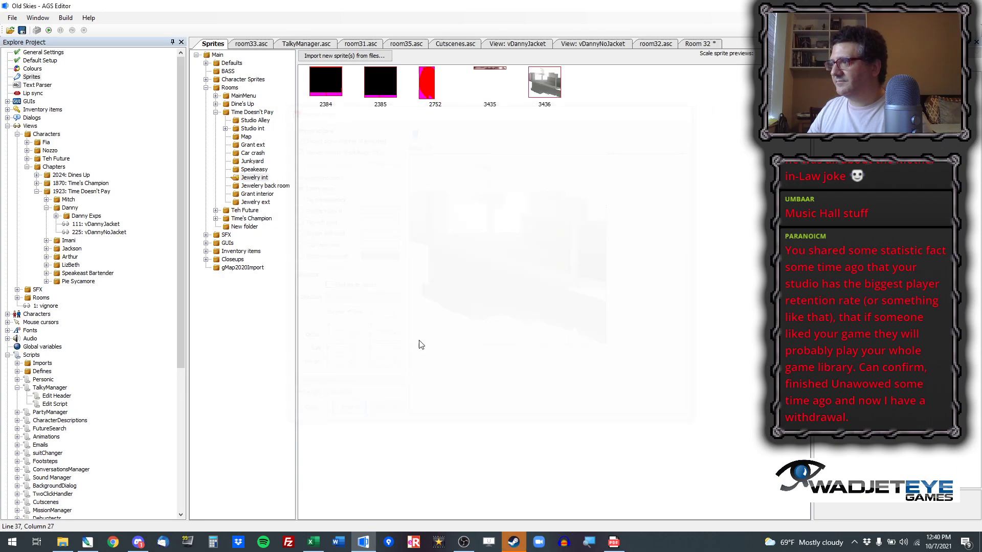
# Step: In room 32, position the oForeground object along the room's lower left edge, and move it out beyond the room's right edge
pyautogui.click(704, 45)
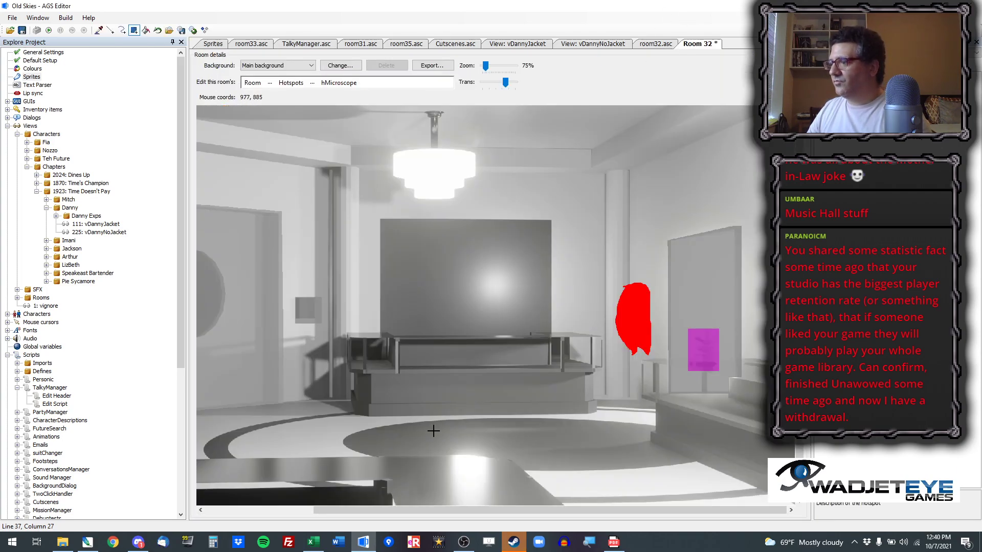
pyautogui.click(270, 83)
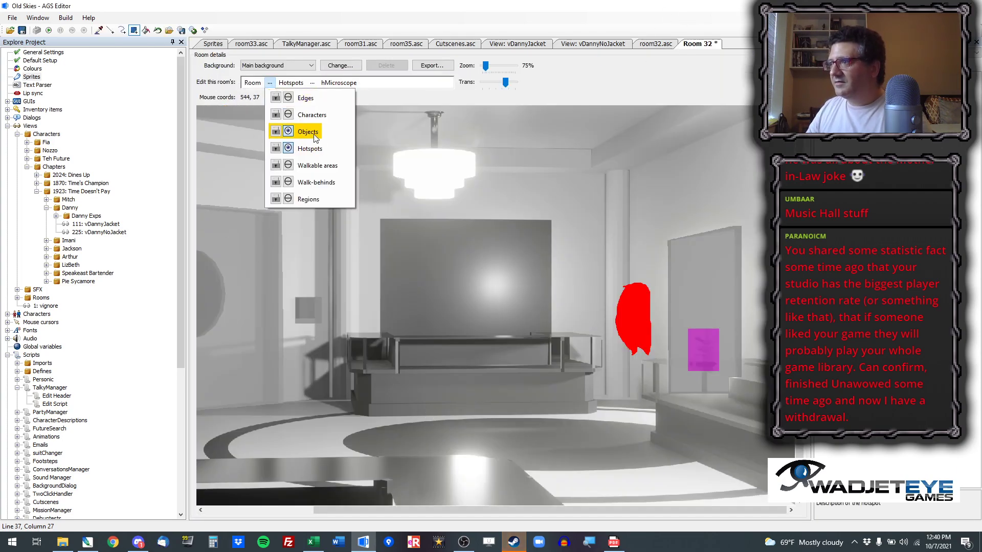
pyautogui.click(302, 131)
pyautogui.scroll(-1, 449, 269)
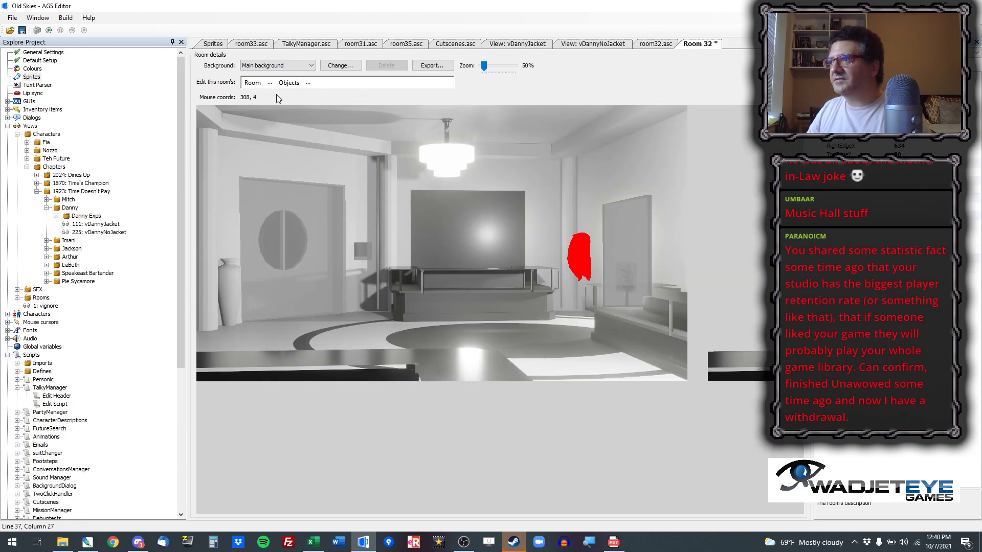
pyautogui.click(308, 83)
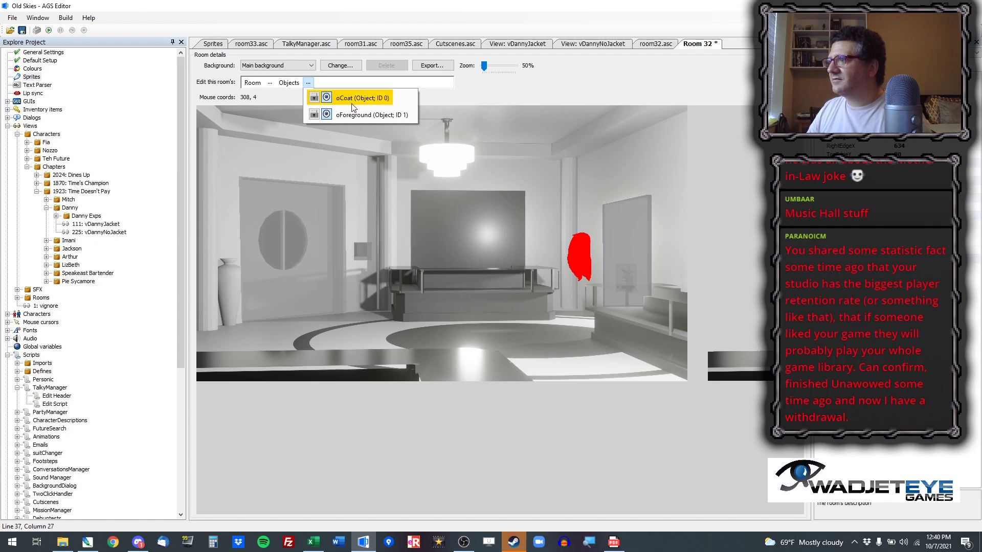
pyautogui.click(366, 111)
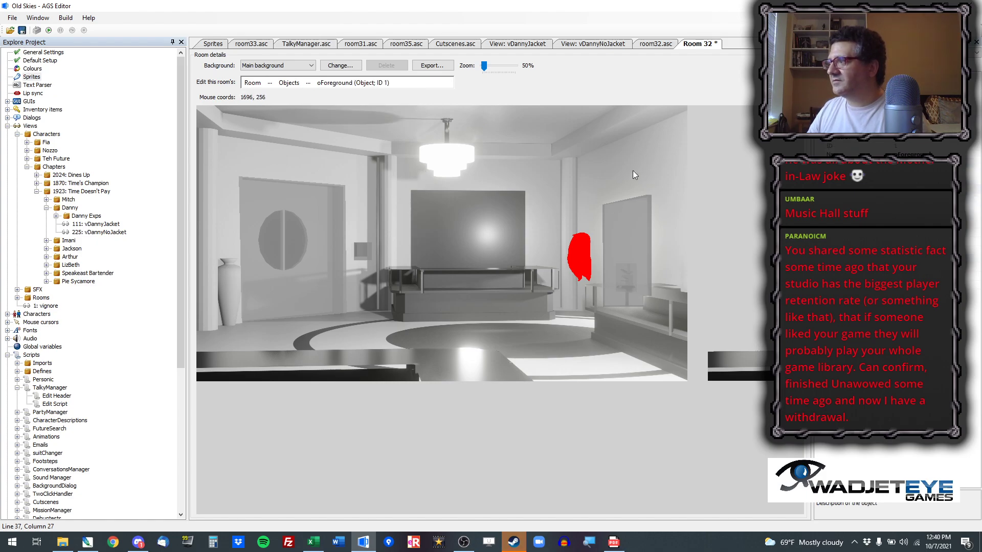
pyautogui.click(903, 163)
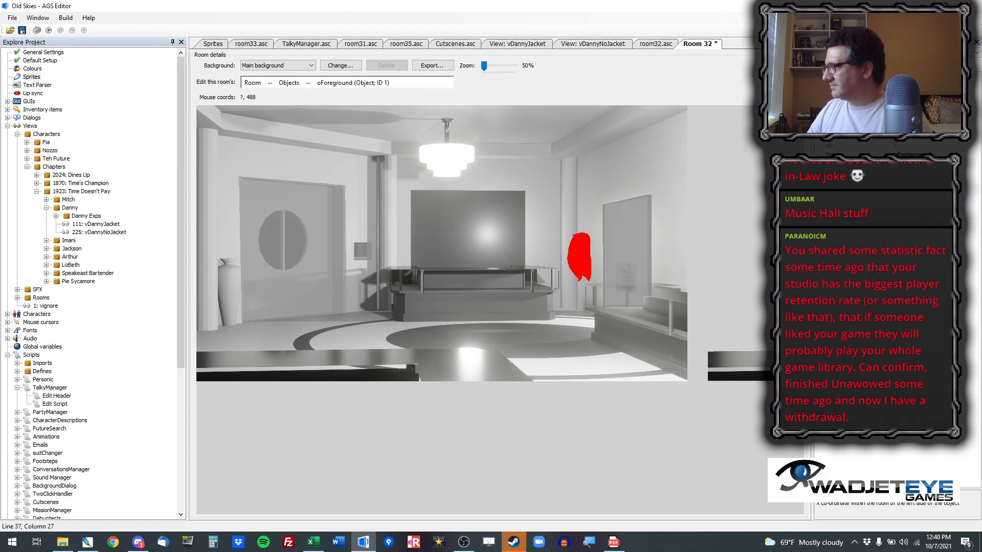
pyautogui.press('Return')
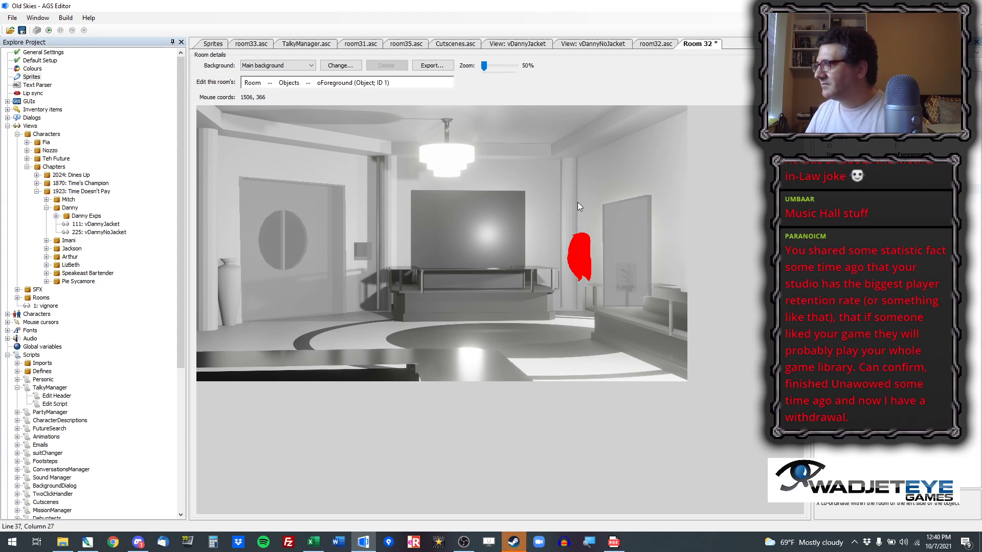
pyautogui.moveTo(453, 369)
pyautogui.mouseDown()
pyautogui.moveTo(455, 199)
pyautogui.moveTo(450, 379)
pyautogui.mouseUp()
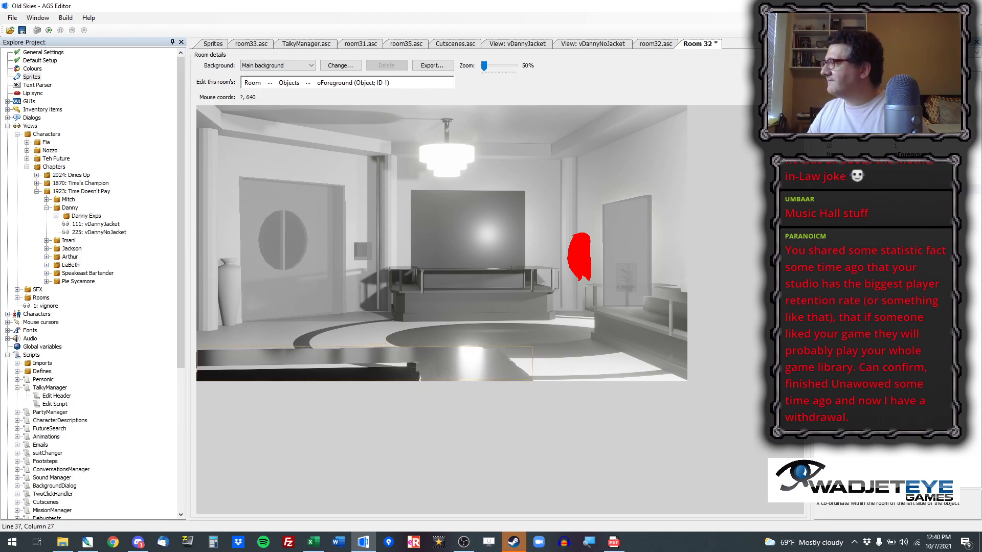
pyautogui.press('Tab')
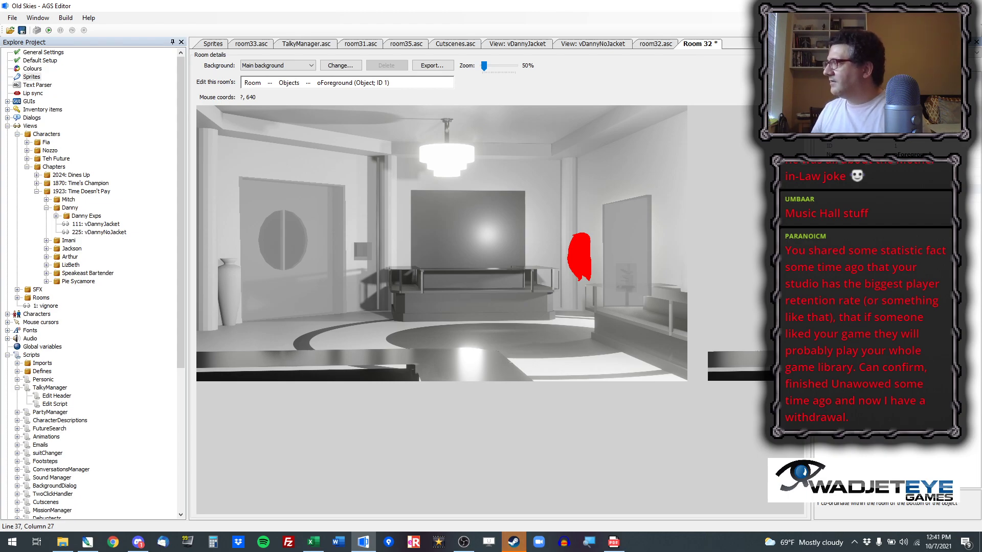
# Step: Create a new object in room 32, assign it sprite 3436, and place it over the counter at the room's right side
pyautogui.click(537, 247)
pyautogui.click(915, 94)
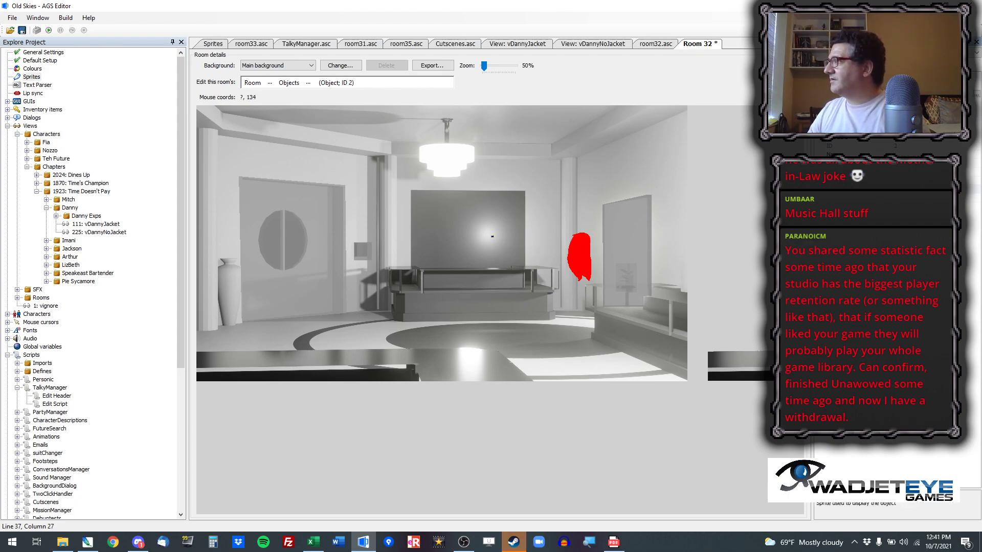
pyautogui.click(977, 95)
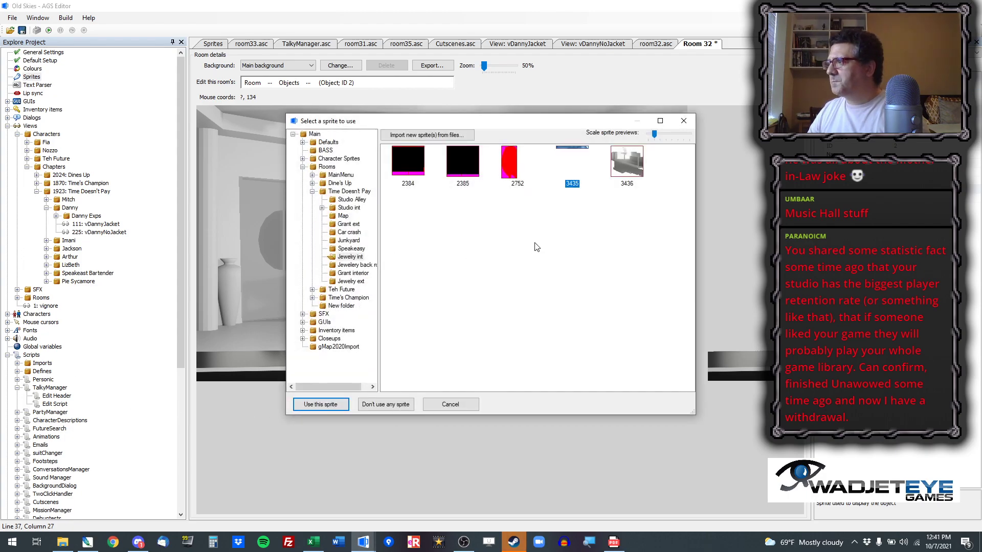
pyautogui.doubleClick(633, 155)
pyautogui.moveTo(509, 190); pyautogui.dragTo(616, 312)
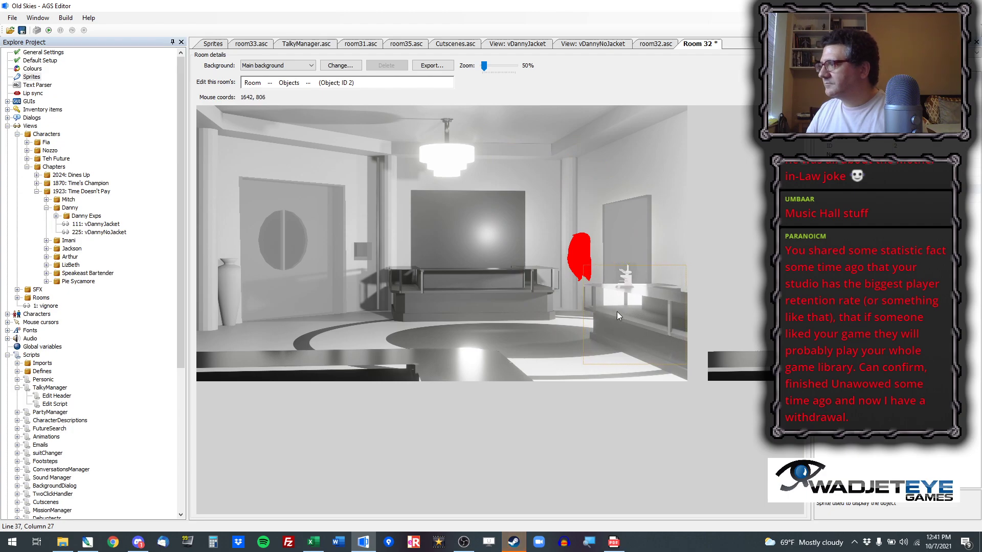
# Step: Fine-tune the new object's position until it lines up exactly with the counter in the background
pyautogui.scroll(3, 616, 311)
pyautogui.scroll(1, 762, 225)
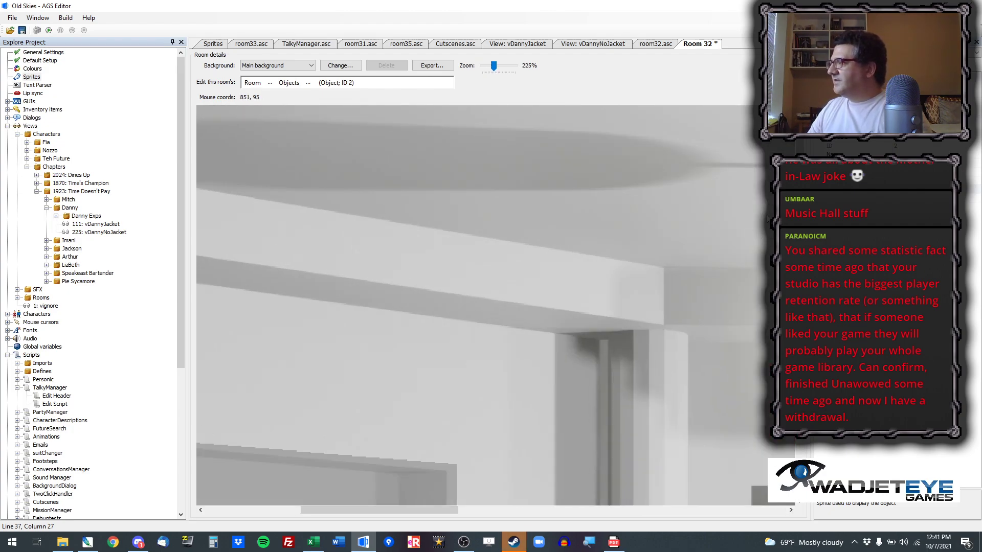
pyautogui.moveTo(799, 187); pyautogui.dragTo(800, 466)
pyautogui.moveTo(422, 509); pyautogui.dragTo(739, 508)
pyautogui.scroll(1, 673, 327)
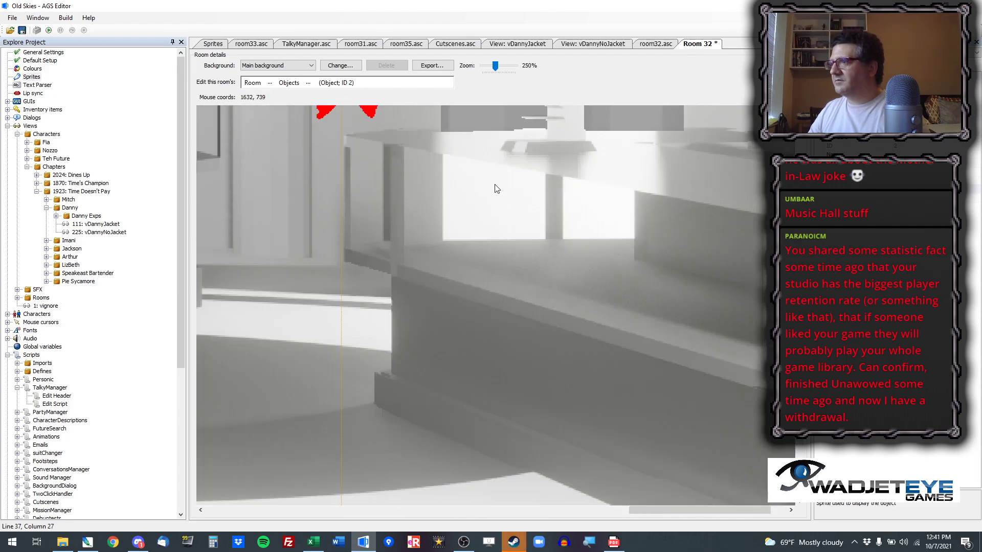
pyautogui.moveTo(471, 257)
pyautogui.mouseDown()
pyautogui.moveTo(508, 256)
pyautogui.moveTo(478, 258)
pyautogui.mouseUp()
pyautogui.press('Left')
pyautogui.press('Up')
# Step: Try moving the counter object out of the room through its X coordinate, and restore its aligned position
pyautogui.click(902, 196)
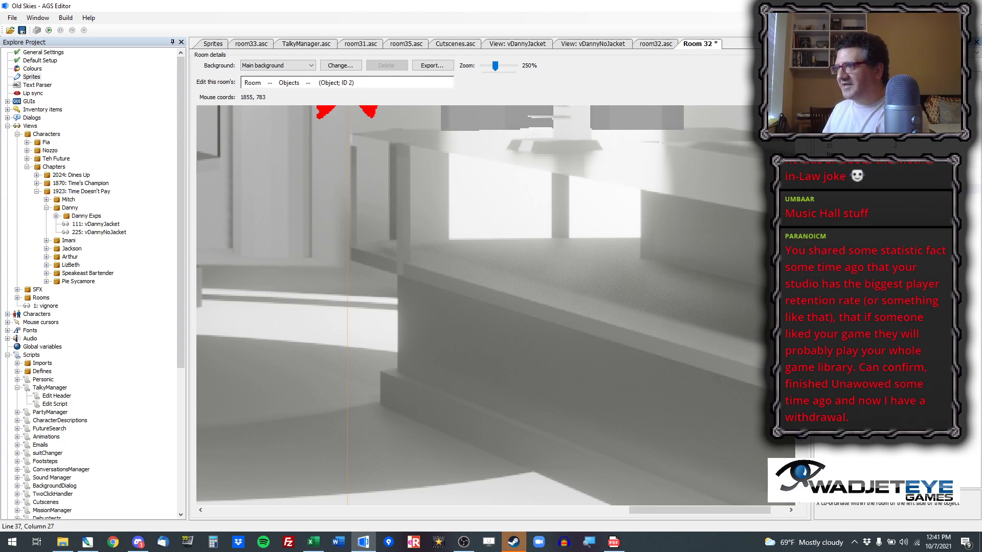
pyautogui.press('Return')
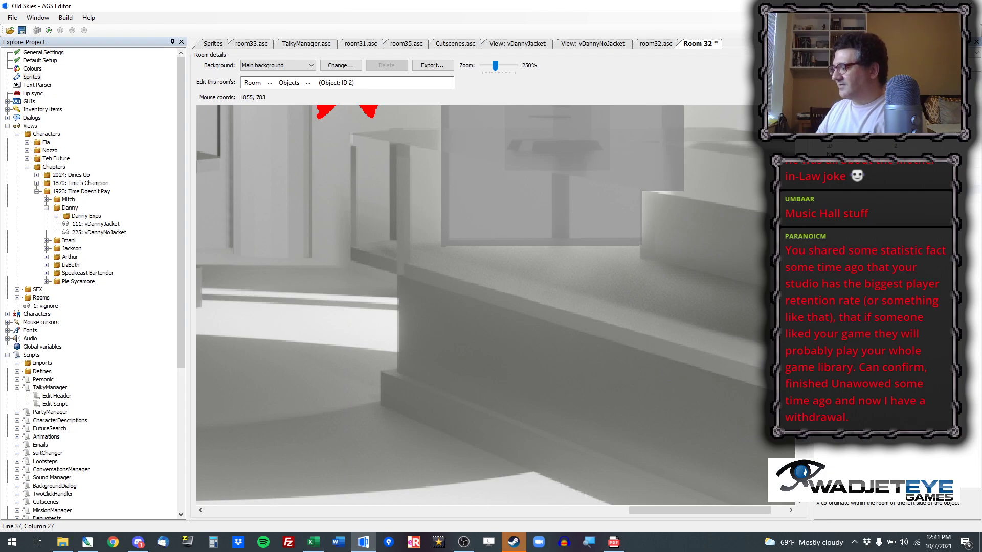
pyautogui.press('Return')
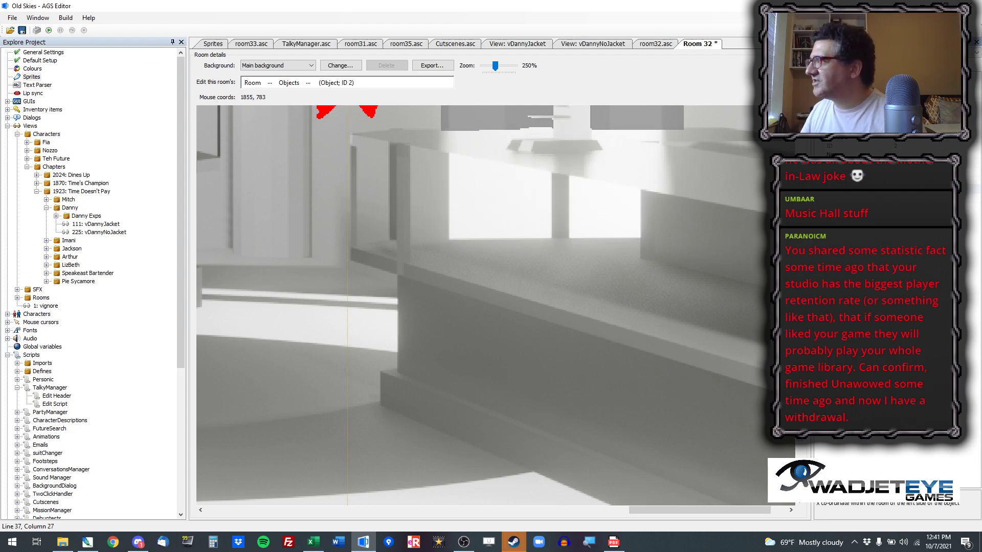
# Step: Name the counter object oForegroundCounter and set its Clickable property to False
pyautogui.click(859, 154)
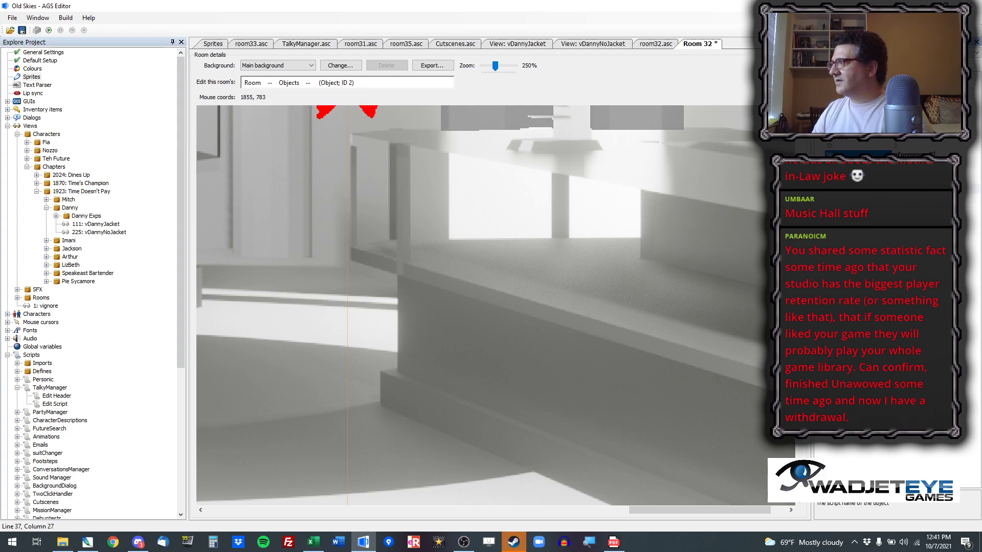
pyautogui.click(909, 143)
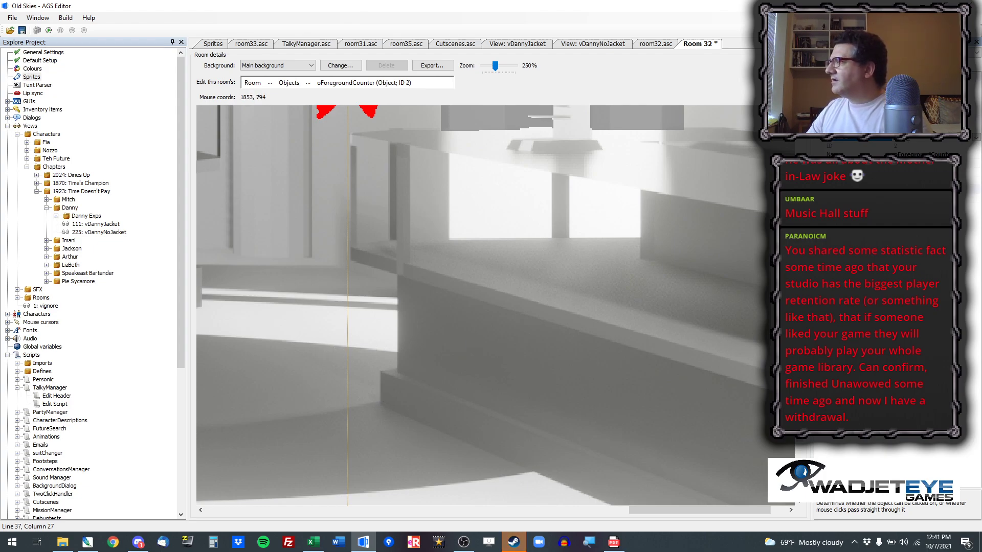
pyautogui.doubleClick(861, 130)
pyautogui.click(861, 130)
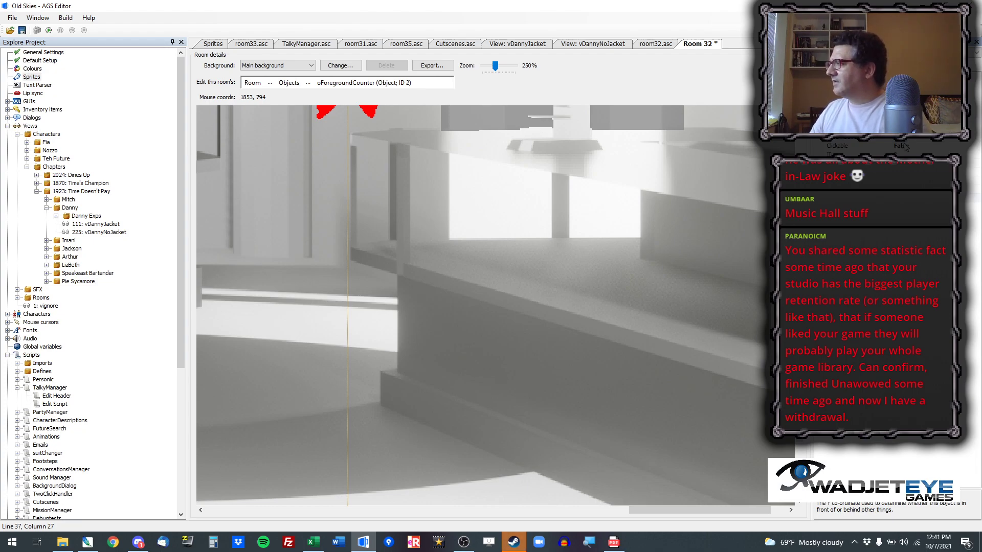
# Step: Change oForegroundCounter's X coordinate so the object sits outside the visible room
pyautogui.click(901, 179)
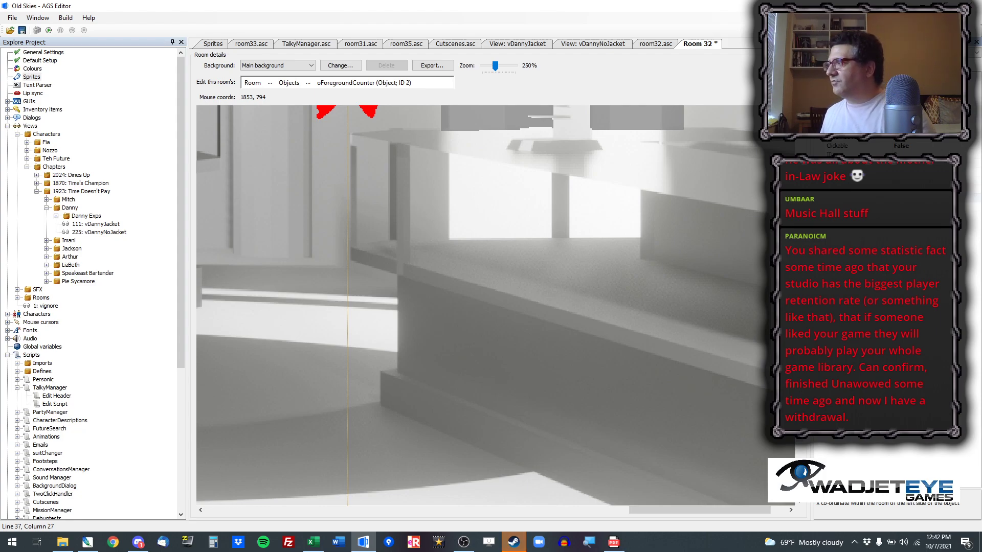
pyautogui.press('Return')
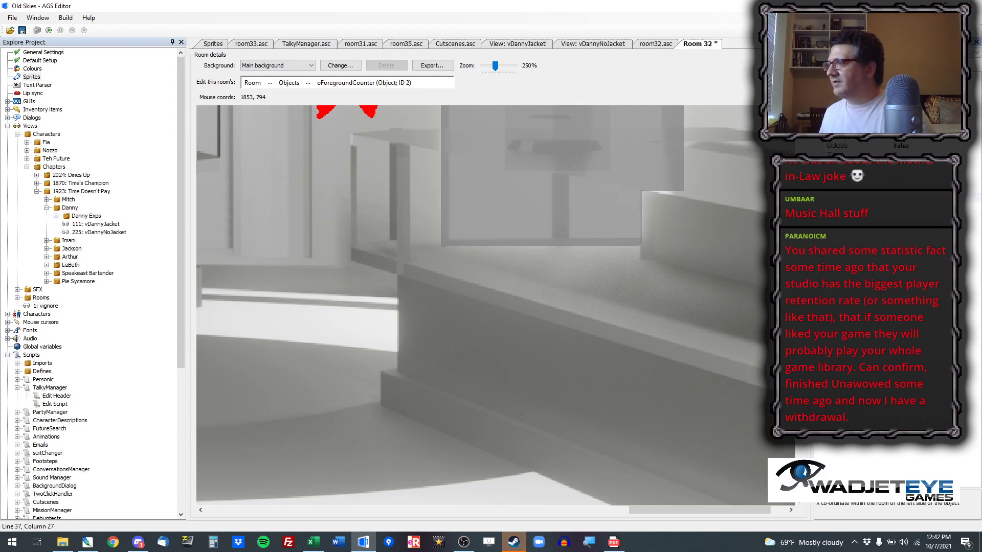
# Step: In room32.asc, add the line oForegroundCounter.X=1517; to room_Load, directly below the oForeground.SetPosition call
pyautogui.click(656, 44)
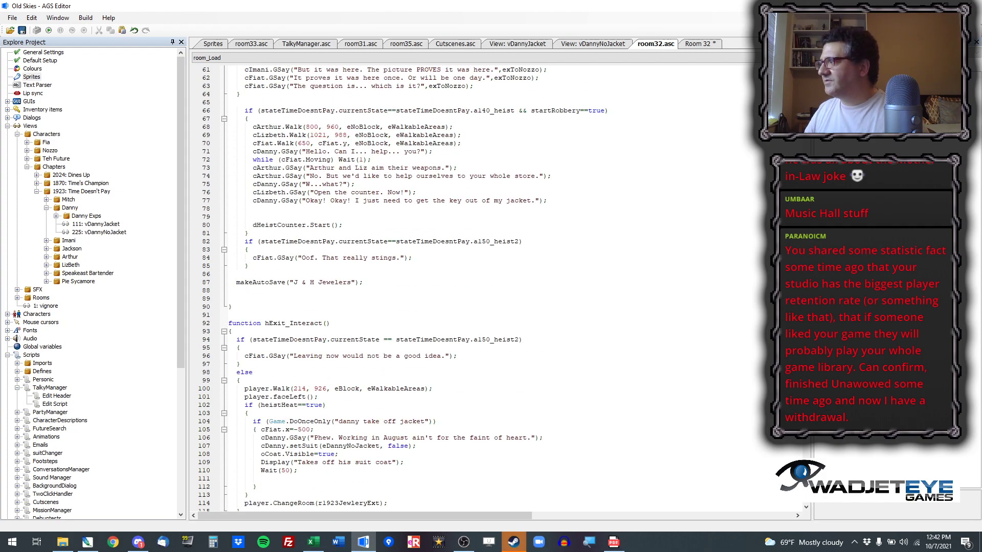
pyautogui.scroll(20, 348, 141)
pyautogui.click(376, 144)
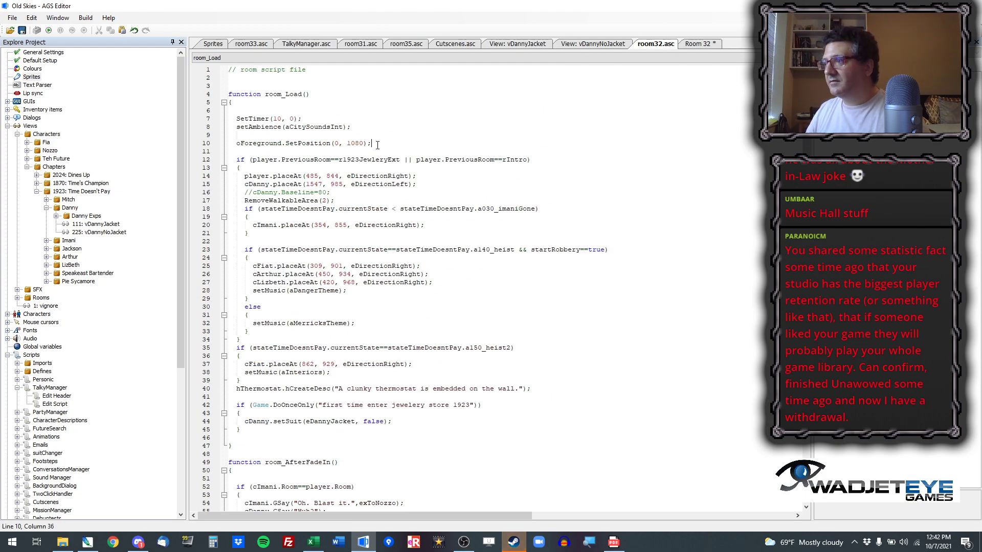
pyautogui.press('Return')
pyautogui.write('oforecoun')
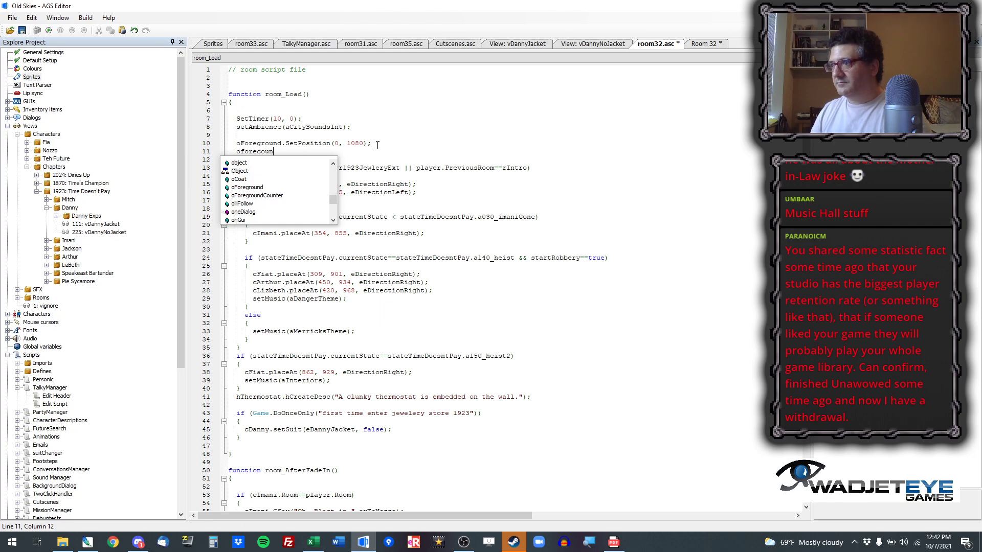
pyautogui.press('BackSpace')
pyautogui.press('BackSpace')
pyautogui.press('BackSpace')
pyautogui.press('BackSpace')
pyautogui.press('Down')
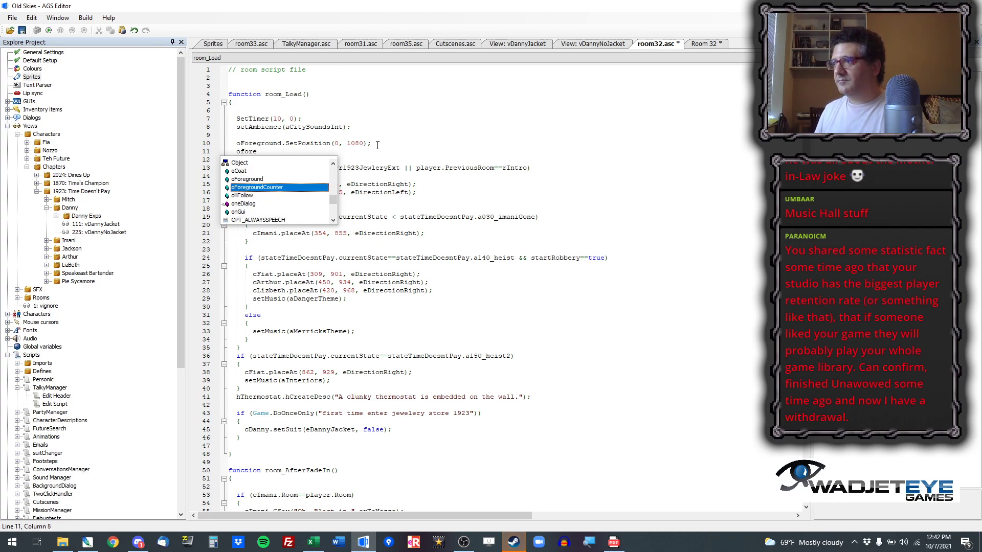
pyautogui.press('Return')
pyautogui.write('.X=1517;')
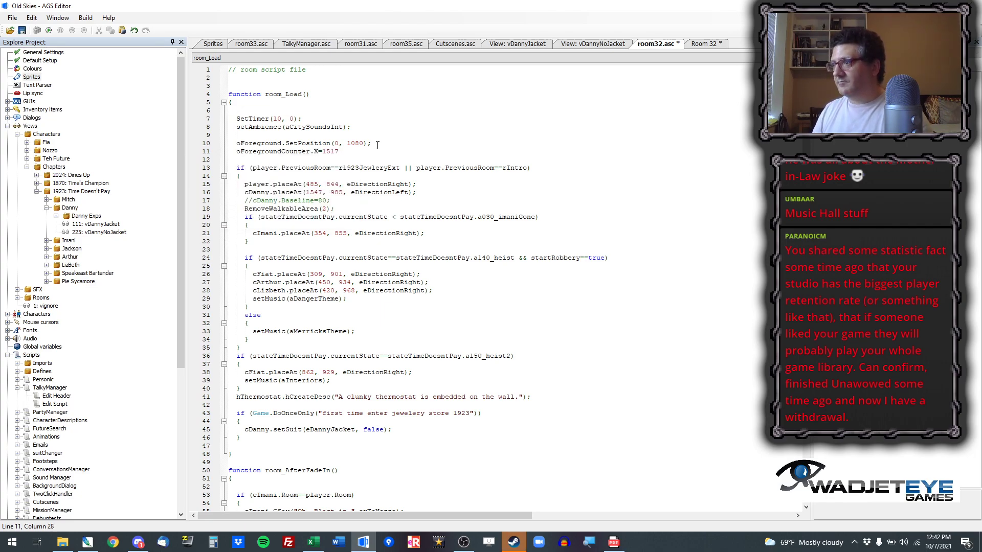
# Step: Review room 32, test-run the game, jump to room 32 through the room chooser, and close the game
pyautogui.click(703, 44)
pyautogui.scroll(-3, 542, 289)
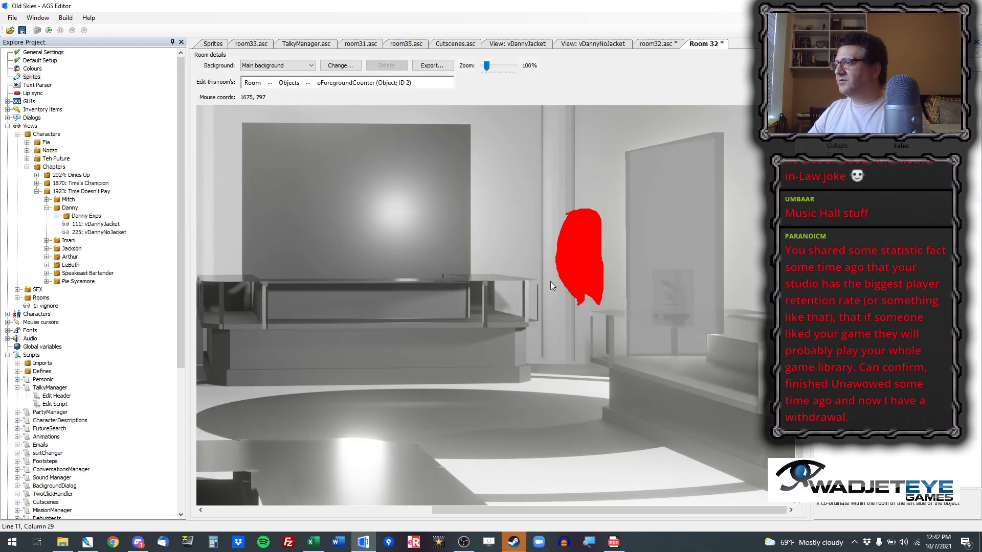
pyautogui.scroll(-1, 550, 340)
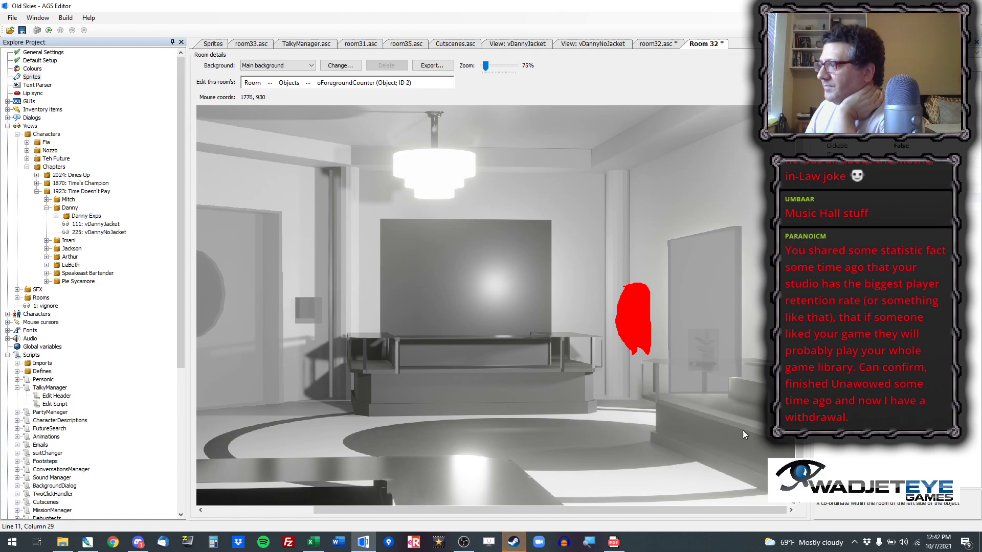
pyautogui.click(48, 30)
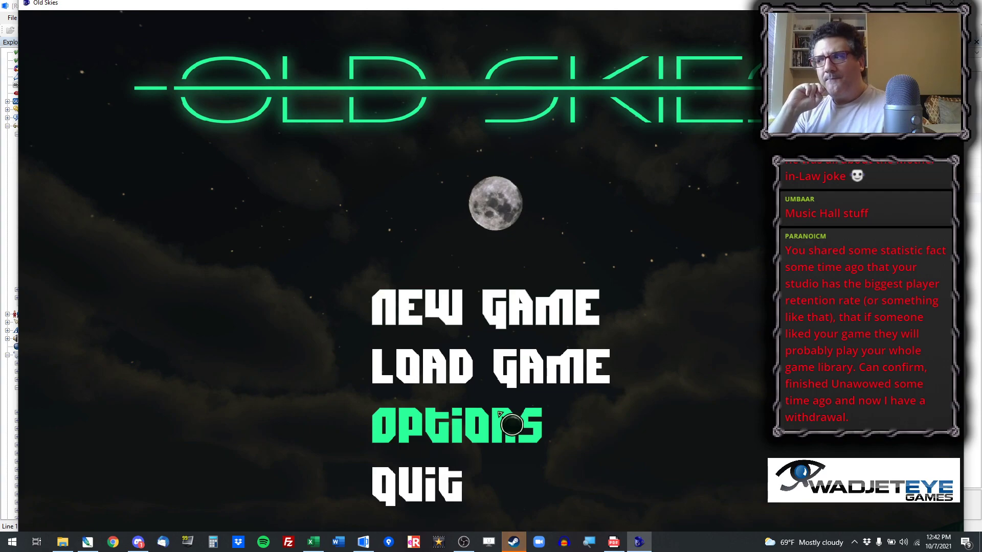
pyautogui.hotkey('ctrl', 'x')
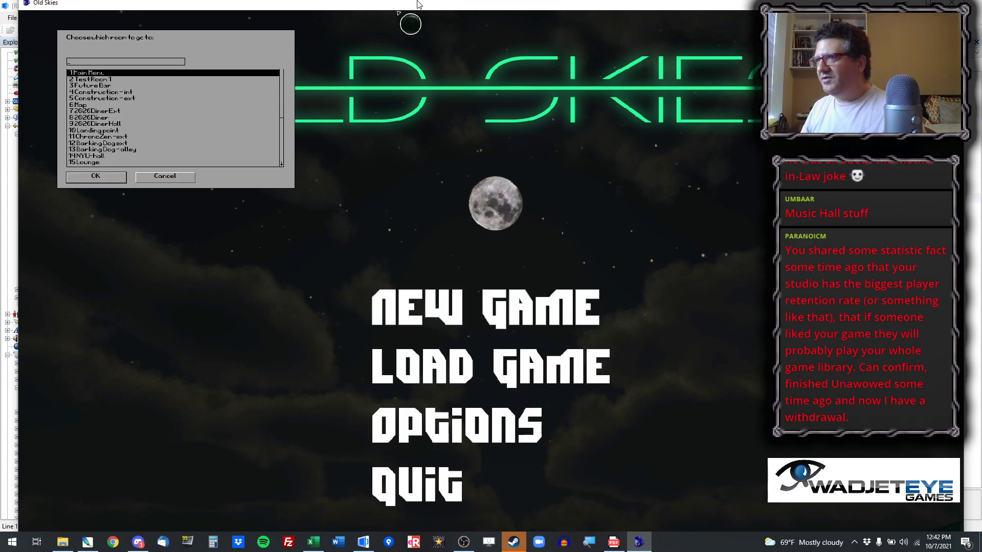
pyautogui.moveTo(425, 4); pyautogui.dragTo(449, 12)
pyautogui.write('32')
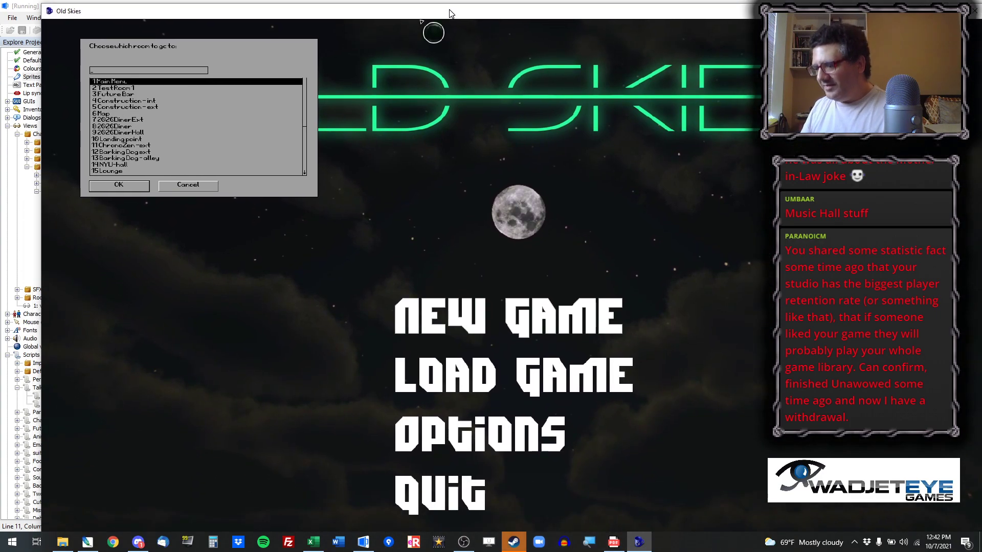
pyautogui.press('Return')
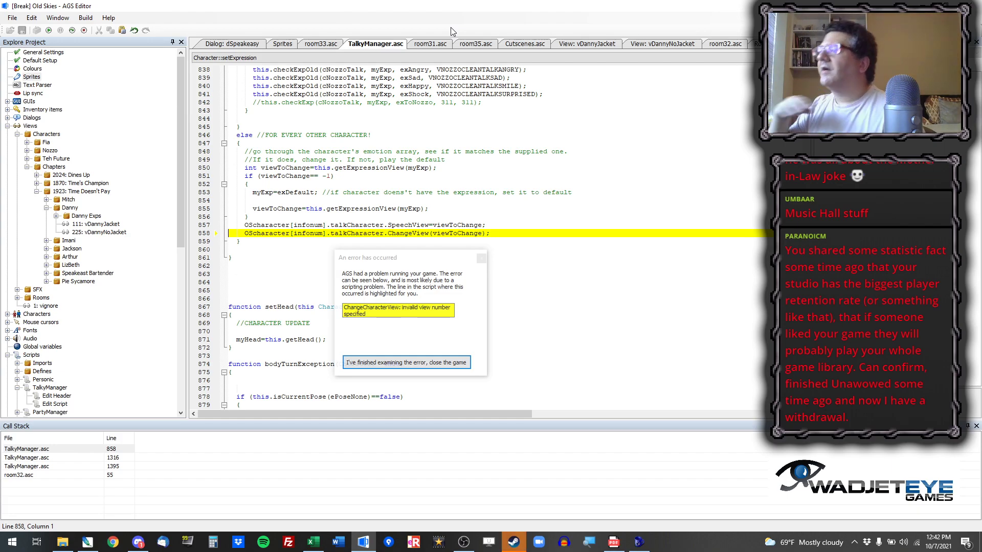
pyautogui.click(429, 363)
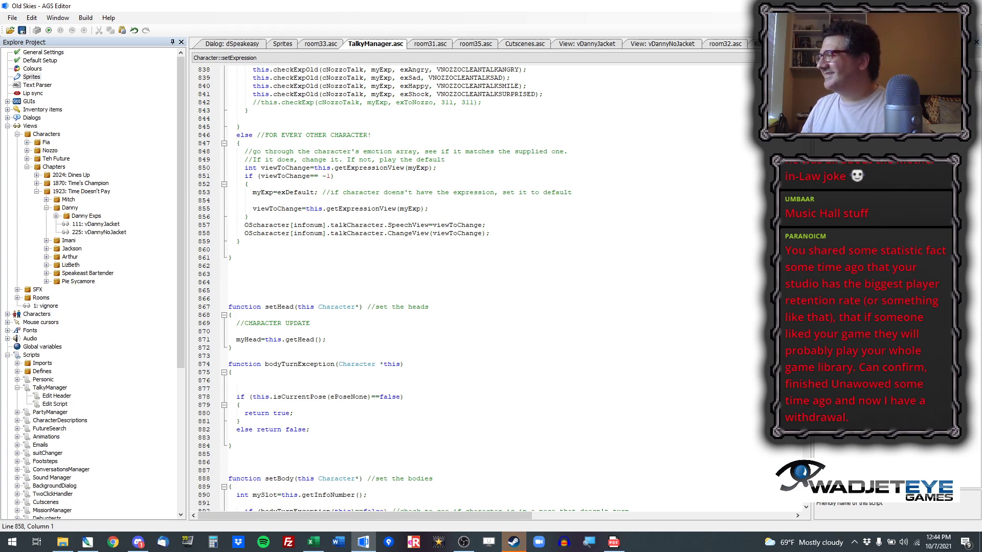
# Step: Examine the opening comments and character struct at the start of TalkyManager.asc
pyautogui.hotkey('ctrl', 'Home')
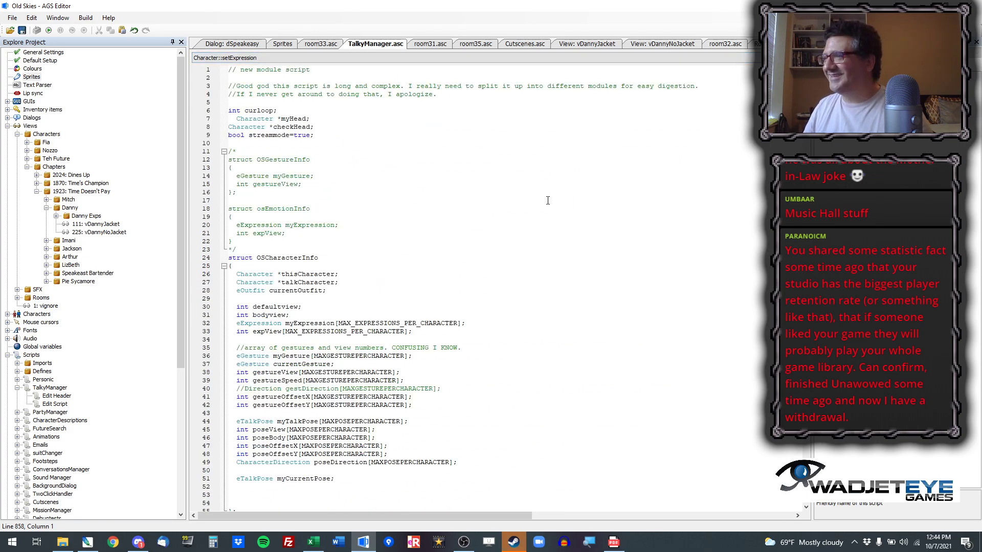
pyautogui.scroll(-6, 508, 197)
pyautogui.scroll(6, 508, 196)
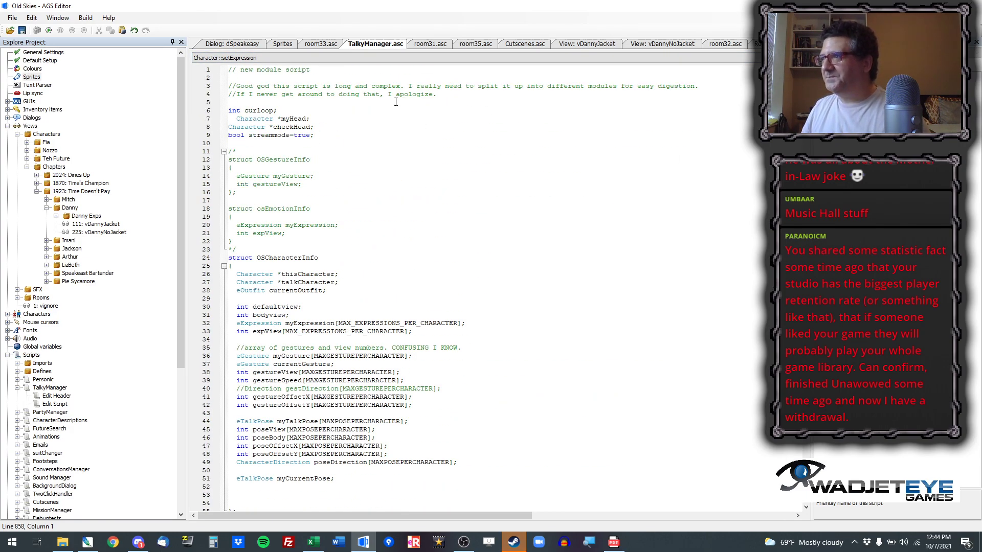
# Step: In room32.asc, nest an empty if (player.PreviousRoom==rIntro) block with braces directly above the player.placeAt line of room_Load
pyautogui.click(741, 45)
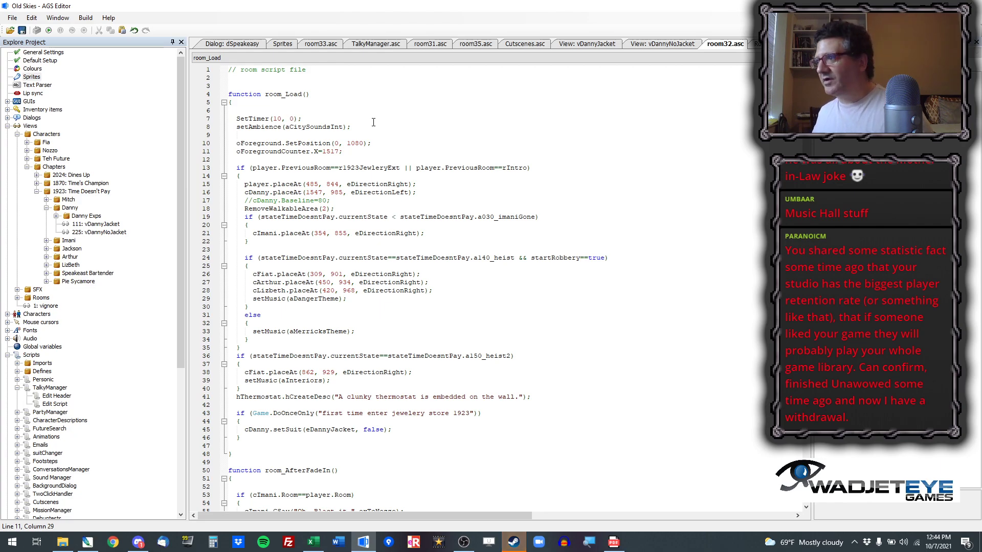
pyautogui.press('Return')
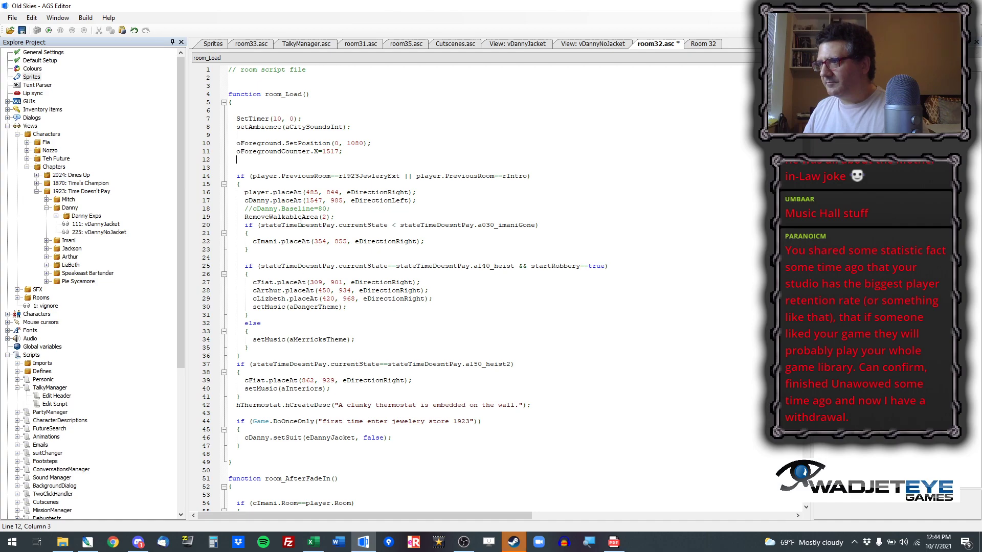
pyautogui.press('Return')
pyautogui.write('if 9')
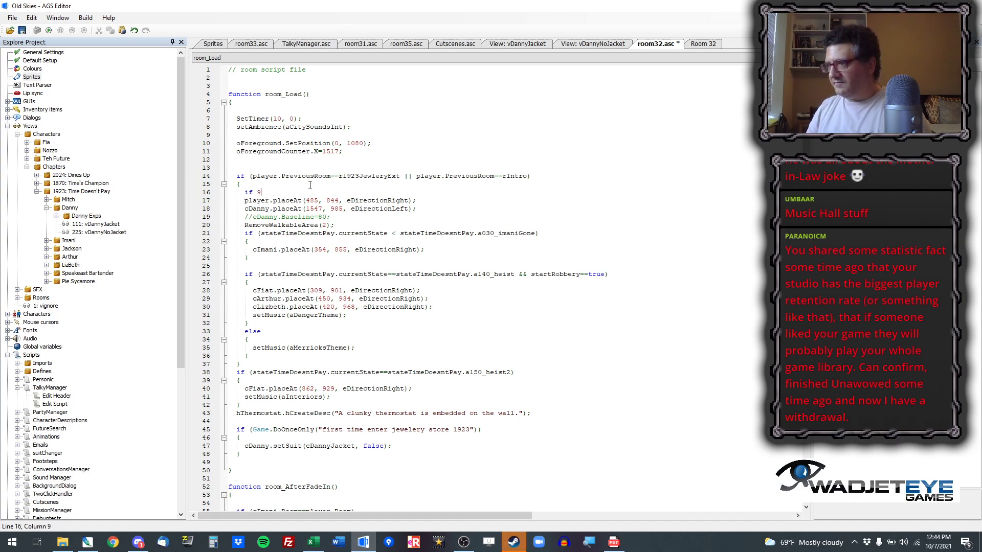
pyautogui.press('BackSpace')
pyautogui.write('(player.')
pyautogui.write('PreviousRoom==rIntro)')
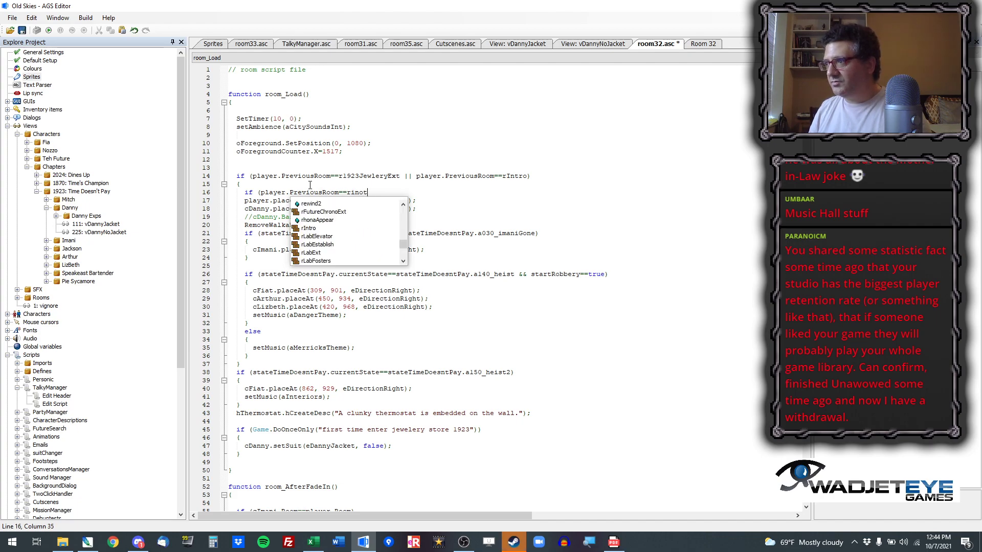
pyautogui.press('Return')
pyautogui.write('{')
pyautogui.press('Return')
pyautogui.press('Return')
pyautogui.write('}')
pyautogui.press('Up')
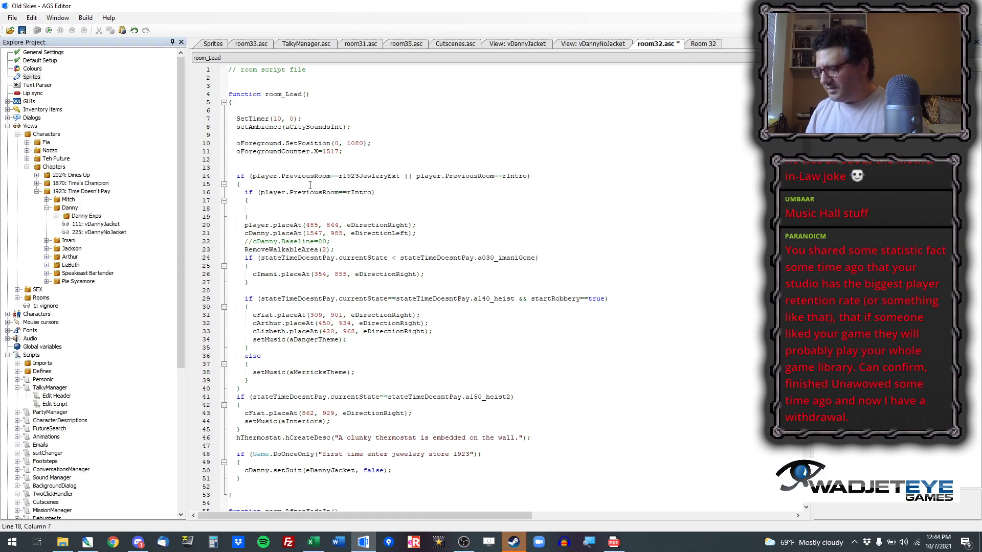
# Step: Inside the new rIntro block, add the call raSetChapter(eChapTimeDoesntPay);
pyautogui.write('raSetChapter(')
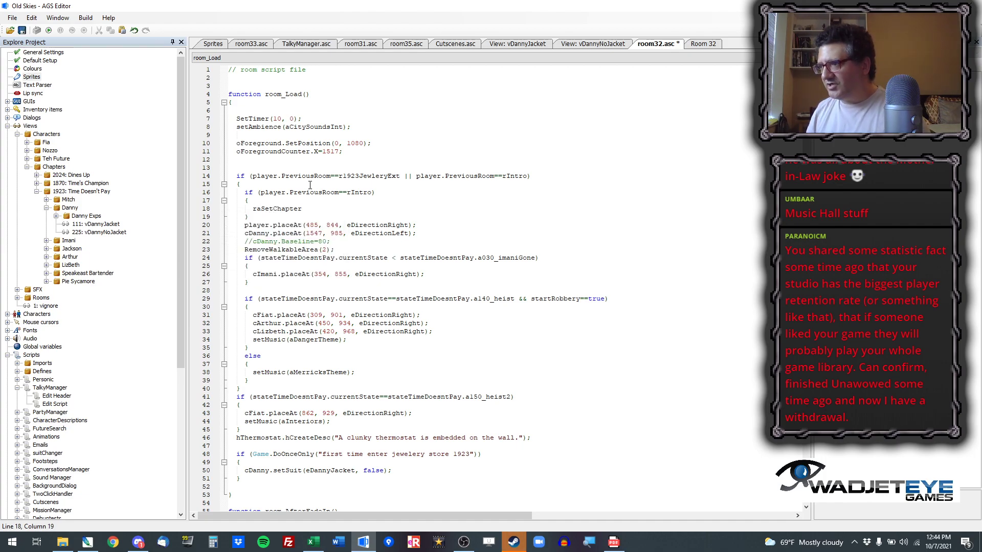
pyautogui.press('Down')
pyautogui.press('Down')
pyautogui.press('Down')
pyautogui.press('Down')
pyautogui.press('Down')
pyautogui.press('Down')
pyautogui.press('Down')
pyautogui.press('Down')
pyautogui.press('Down')
pyautogui.press('Down')
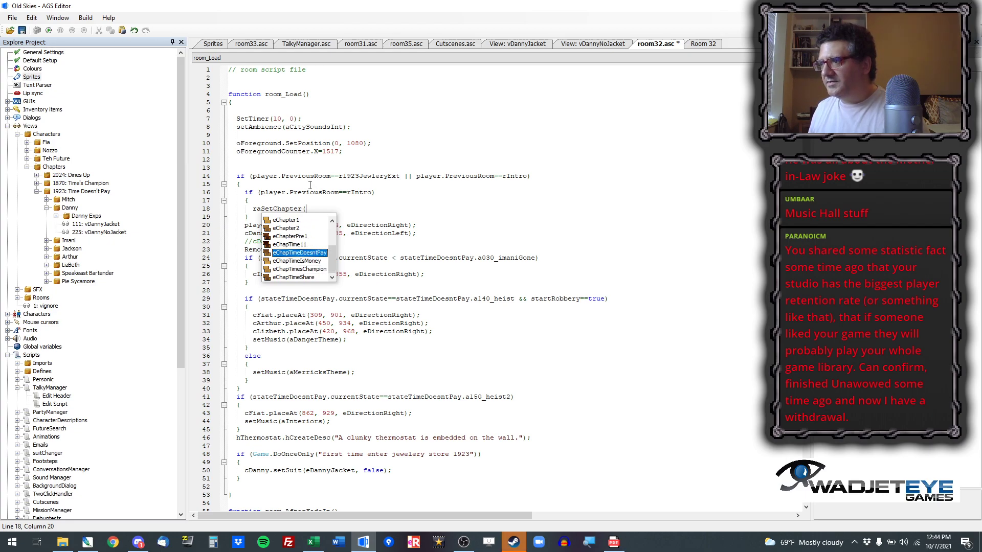
pyautogui.press('Return')
pyautogui.write(');')
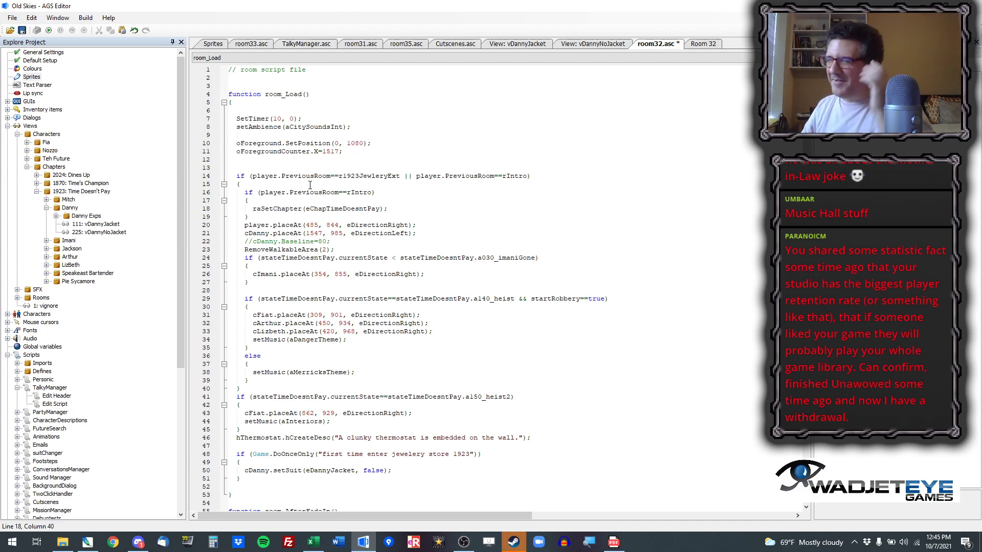
# Step: Test-run the game and jump to the jewelry store room through the room chooser
pyautogui.click(49, 30)
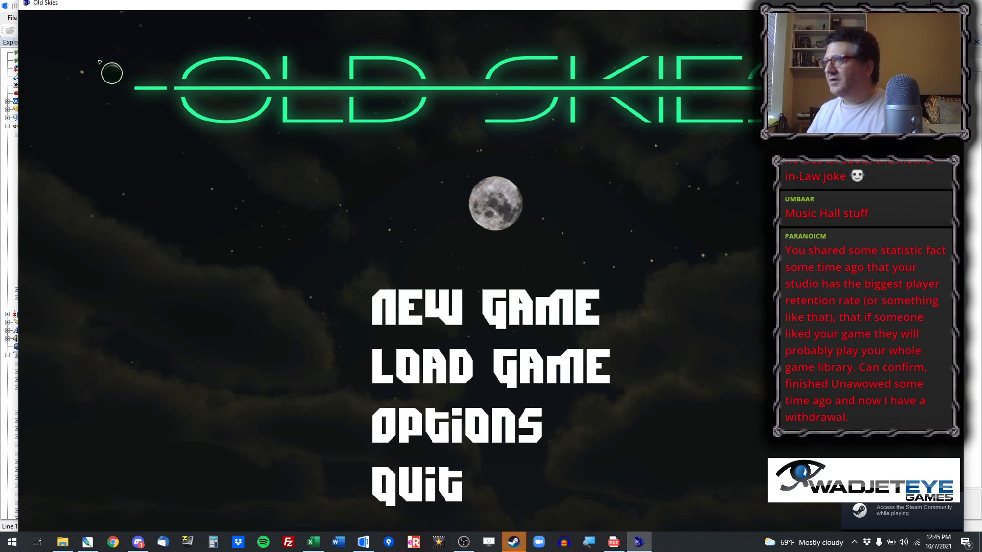
pyautogui.moveTo(116, 4)
pyautogui.mouseDown()
pyautogui.moveTo(149, 135)
pyautogui.moveTo(105, 10)
pyautogui.moveTo(118, 11)
pyautogui.mouseUp()
pyautogui.hotkey('ctrl', 'x')
pyautogui.write('162')
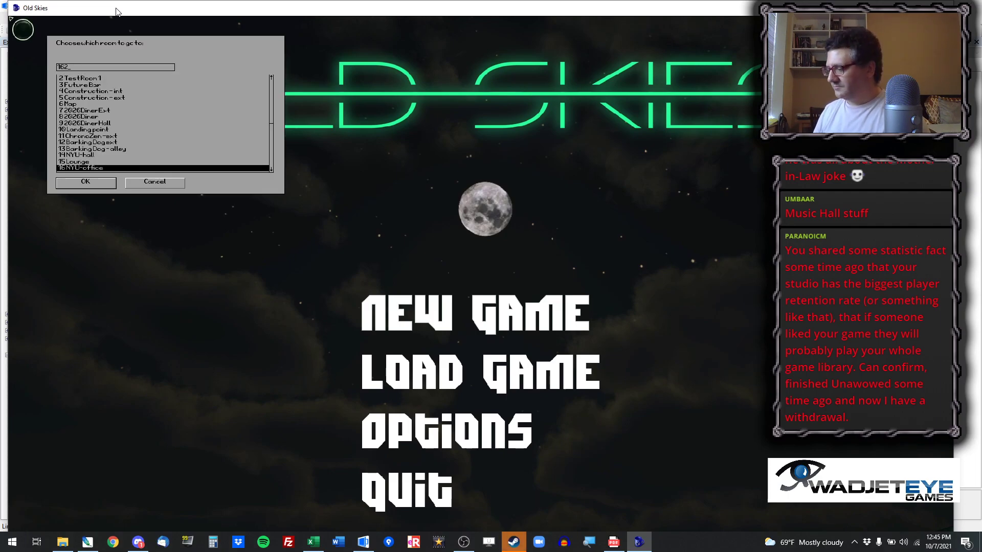
pyautogui.press('Return')
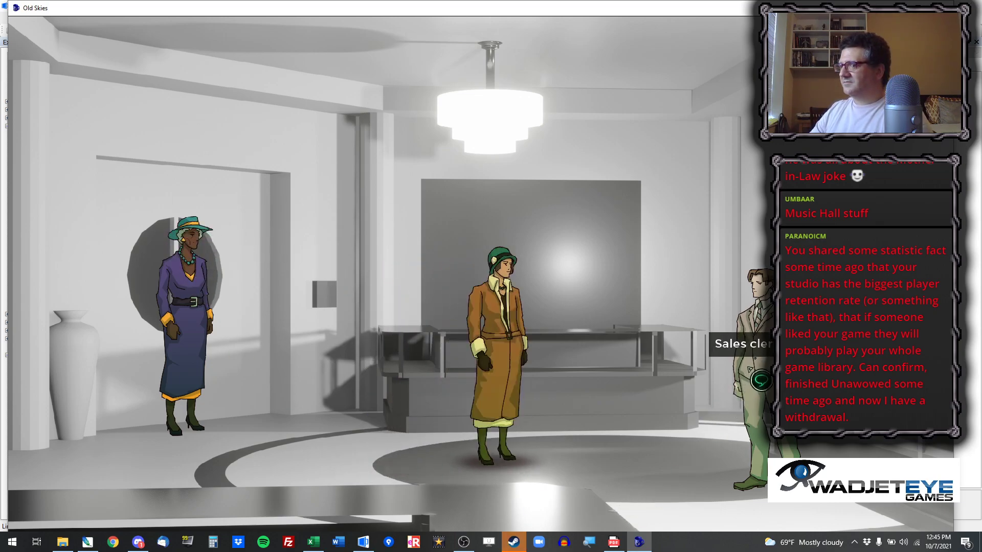
# Step: Talk to the sales clerk and end the conversation with "Thanks for your time."
pyautogui.click(742, 368)
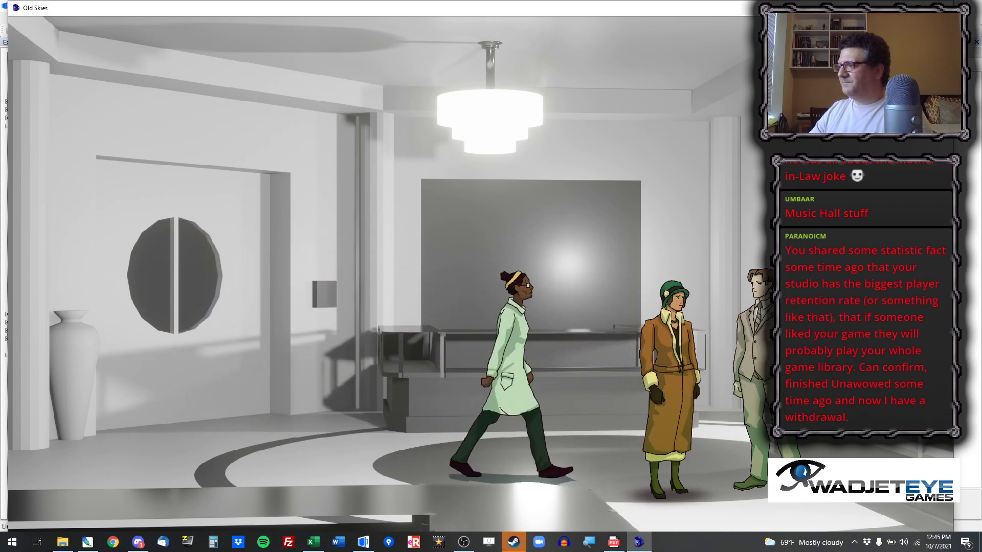
pyautogui.click(199, 481)
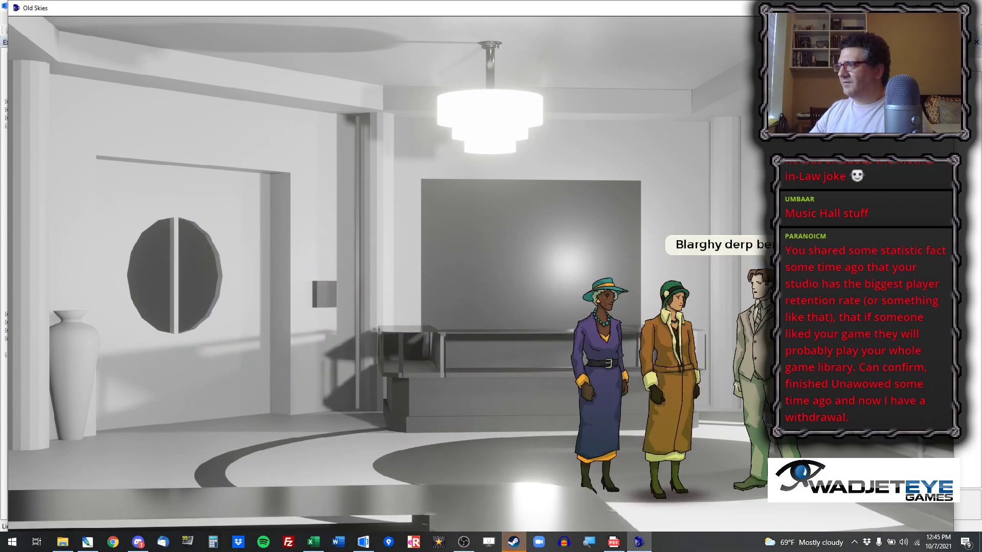
pyautogui.click(193, 480)
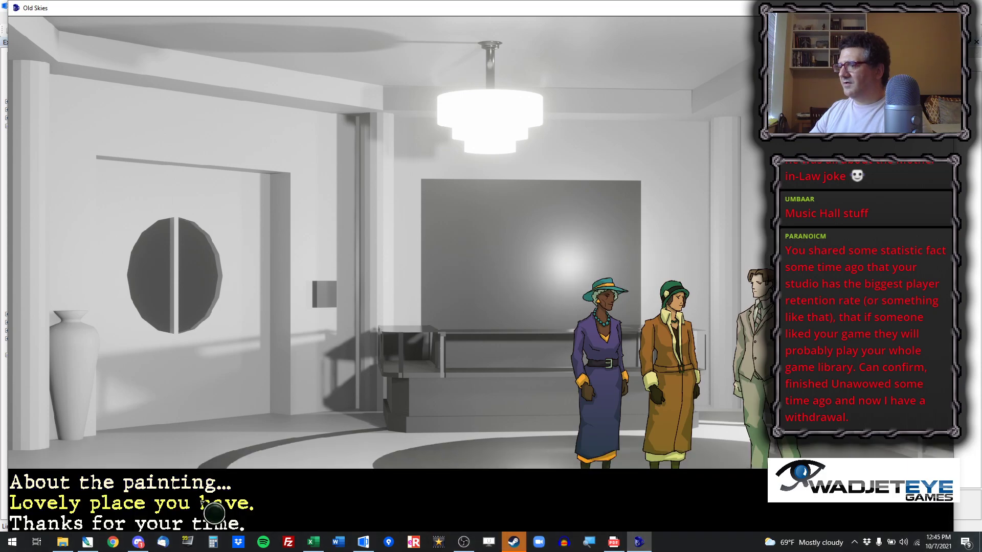
pyautogui.click(217, 524)
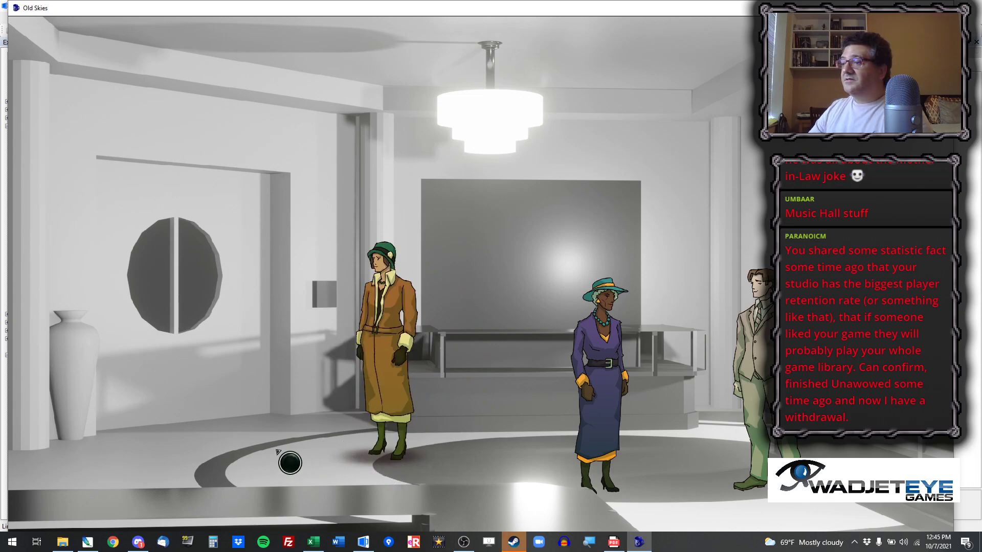
# Step: Examine the thermostat on the store wall and walk the player along the foreground counter to test the overlay
pyautogui.rightClick(329, 294)
pyautogui.click(454, 491)
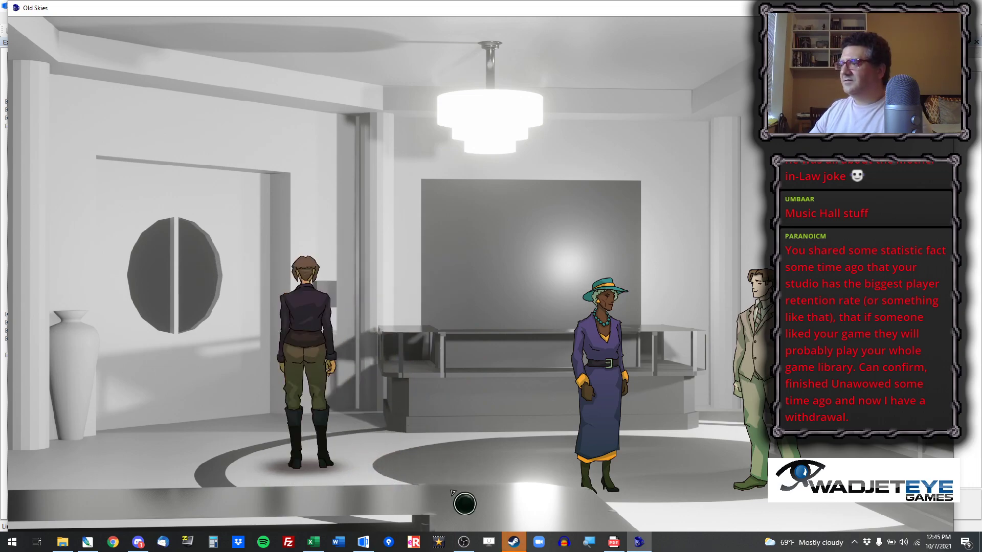
pyautogui.click(490, 492)
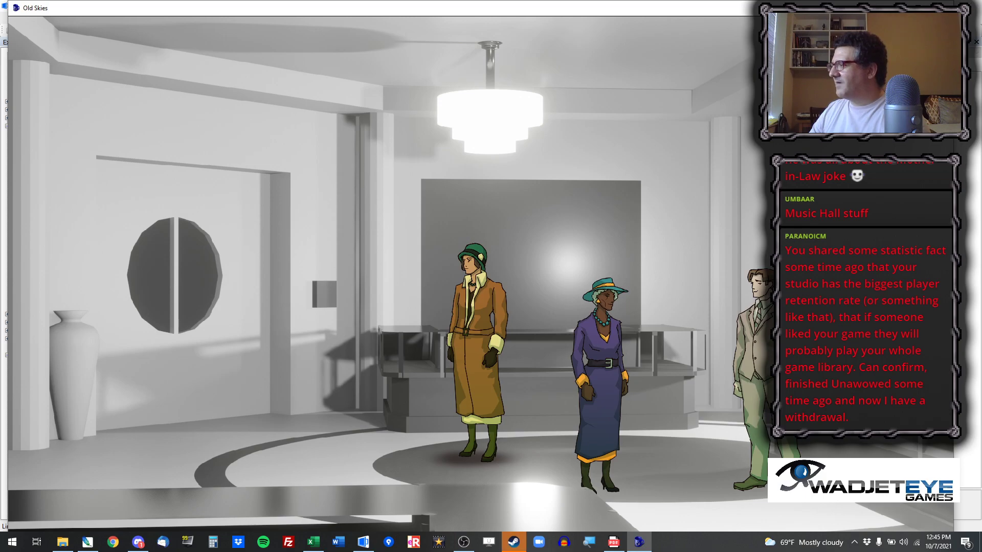
pyautogui.click(263, 502)
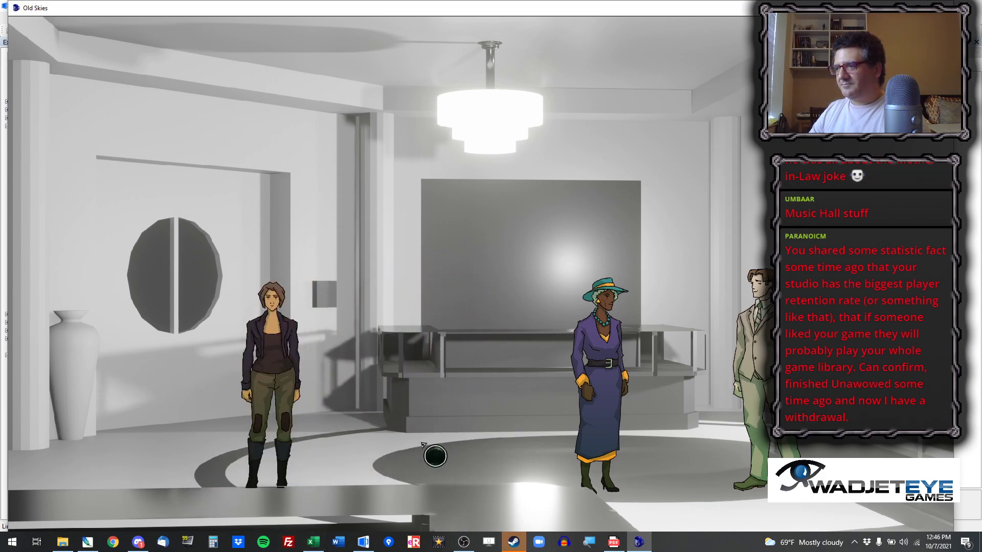
pyautogui.click(381, 499)
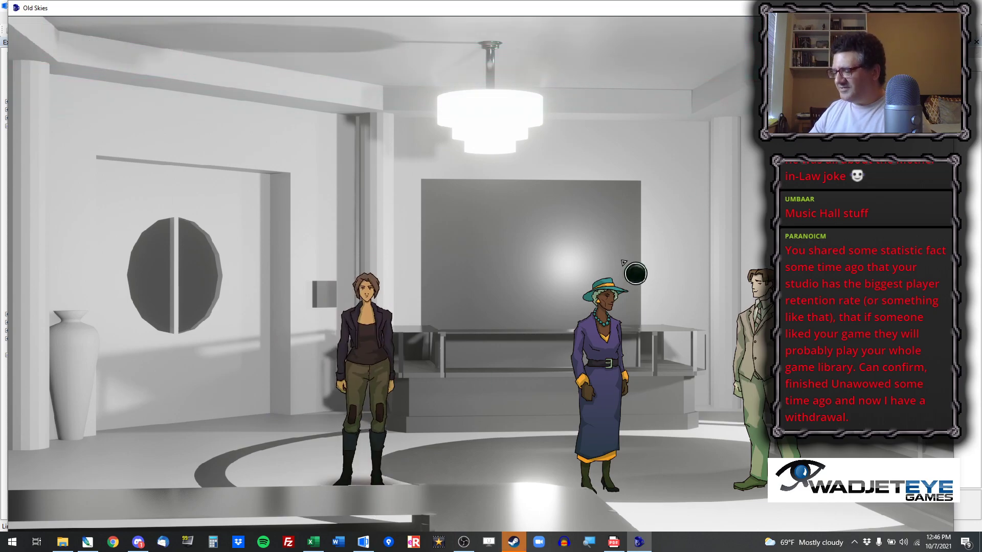
pyautogui.press('F9')
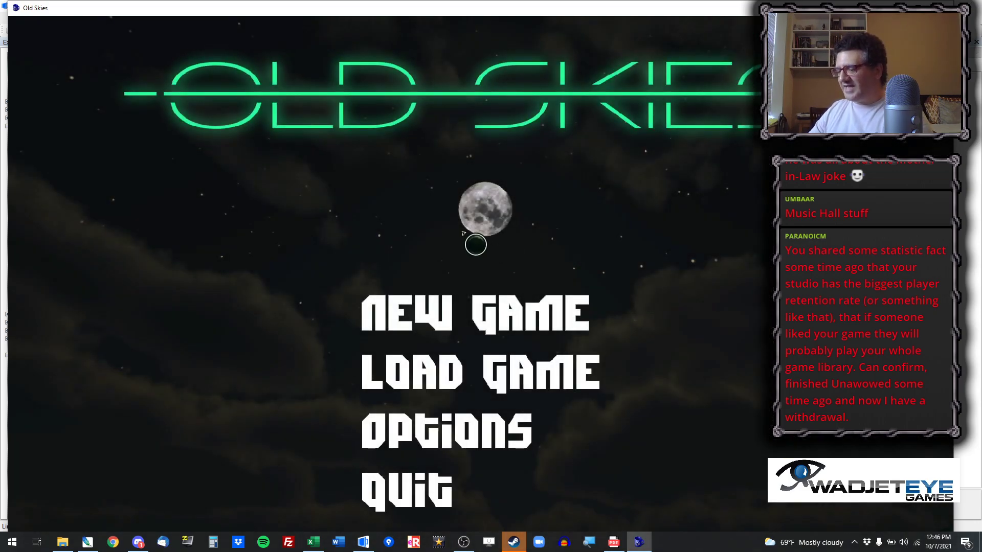
pyautogui.press('d')
pyautogui.click(124, 153)
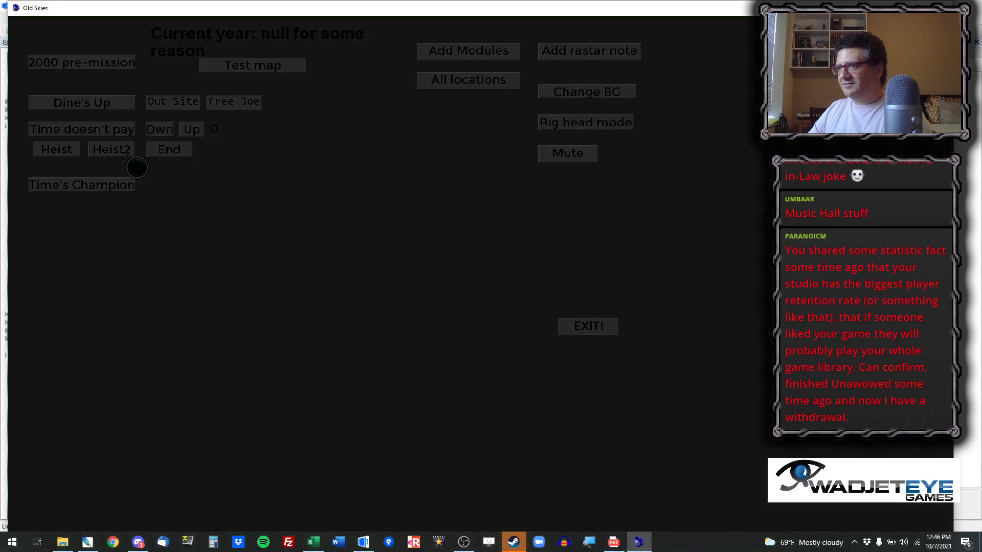
pyautogui.hotkey('alt', 'x')
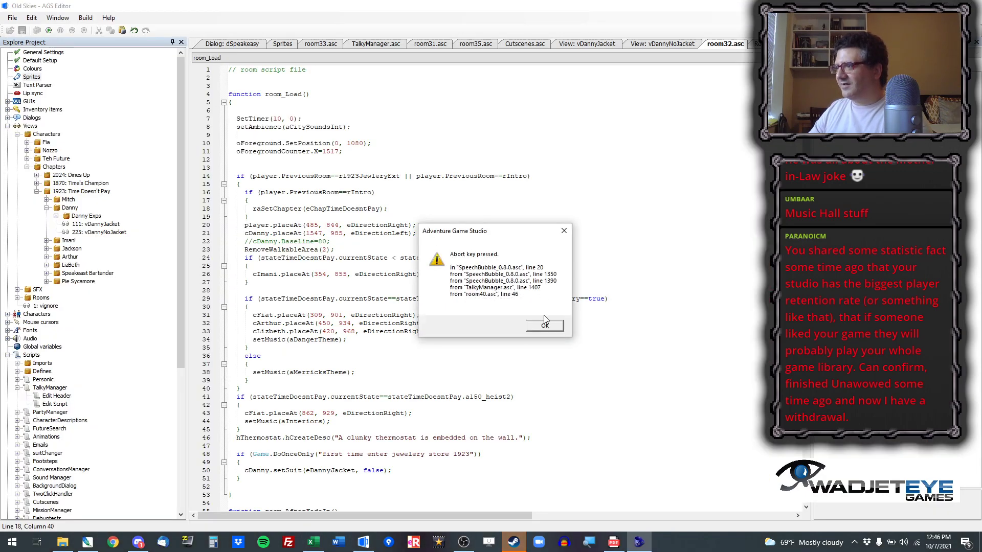
pyautogui.click(551, 321)
# Step: Test-run the game again and start the Heist scene of Time doesn't pay from the debug screen
pyautogui.click(49, 30)
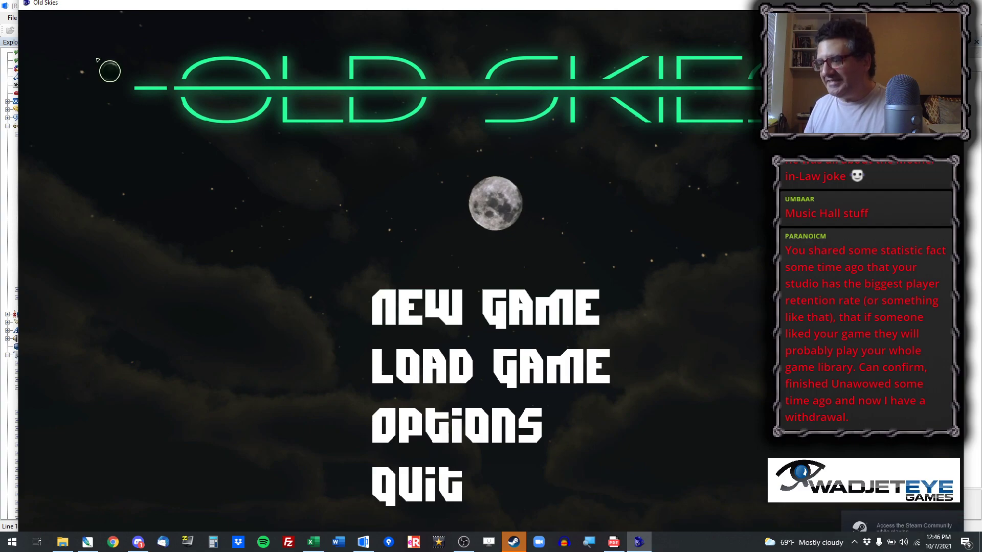
pyautogui.hotkey('ctrl', 'd')
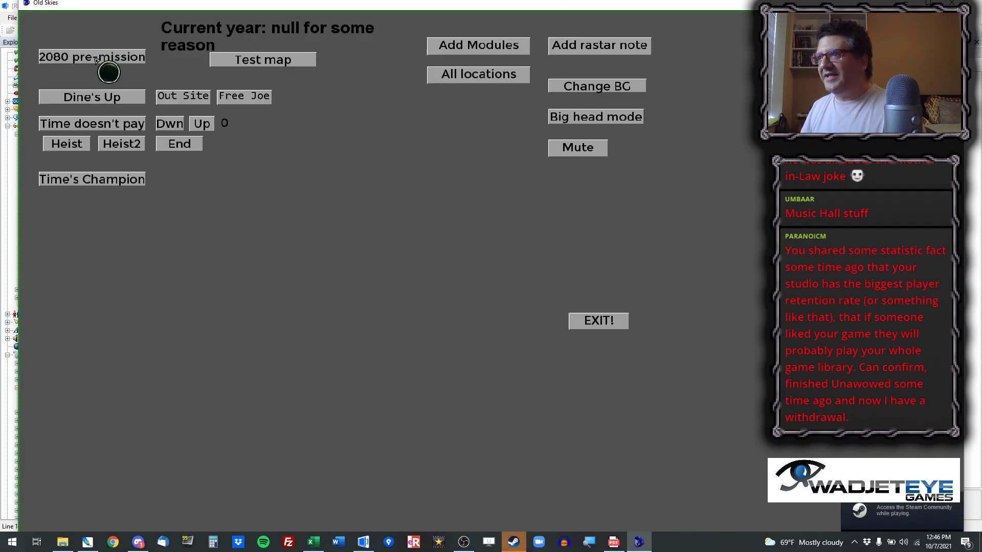
pyautogui.click(80, 145)
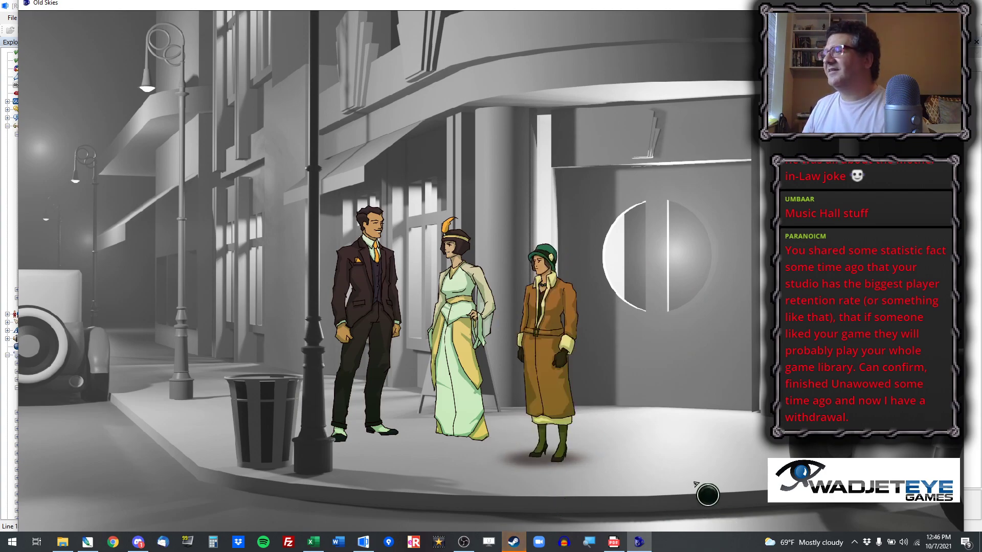
# Step: Walk the player character back and forth on the pavement outside the jewelry store
pyautogui.click(525, 469)
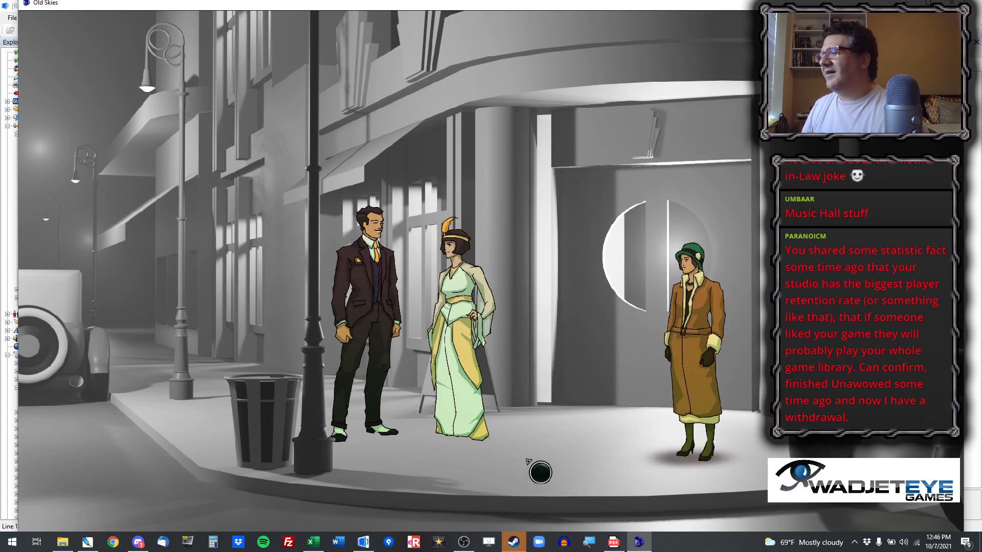
pyautogui.click(644, 465)
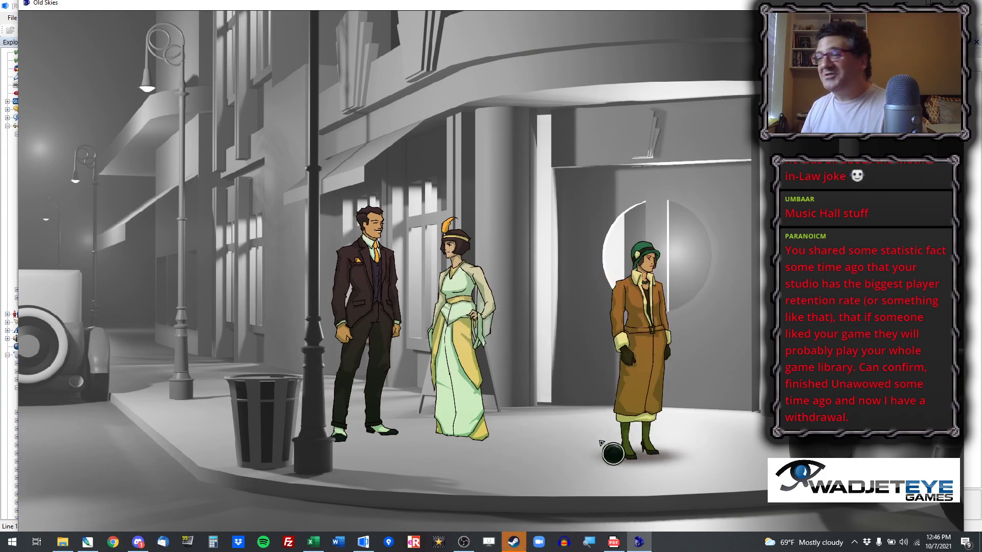
pyautogui.click(689, 464)
pyautogui.click(628, 471)
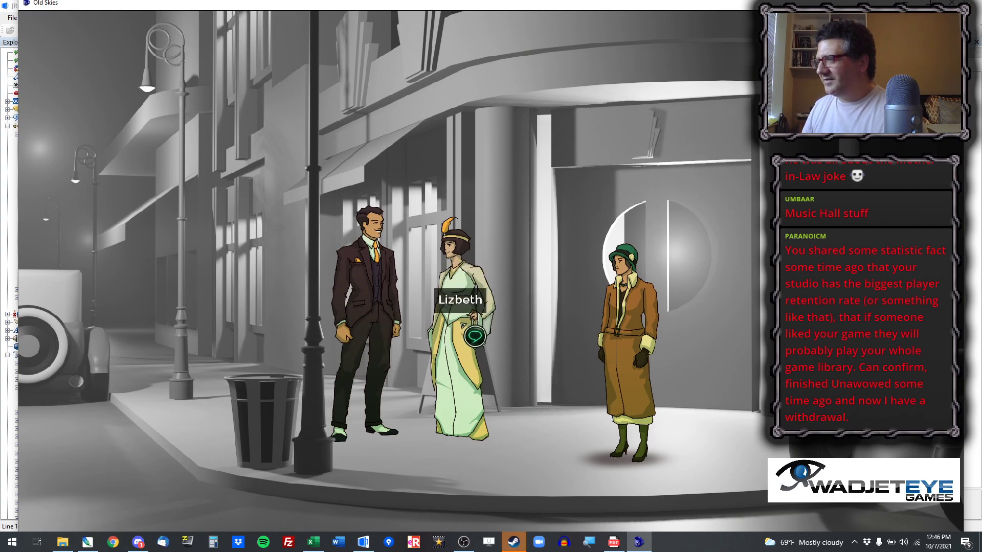
# Step: Talk to Lizbeth outside the jewelry store and advance the opening lines and dialog choices
pyautogui.click(463, 325)
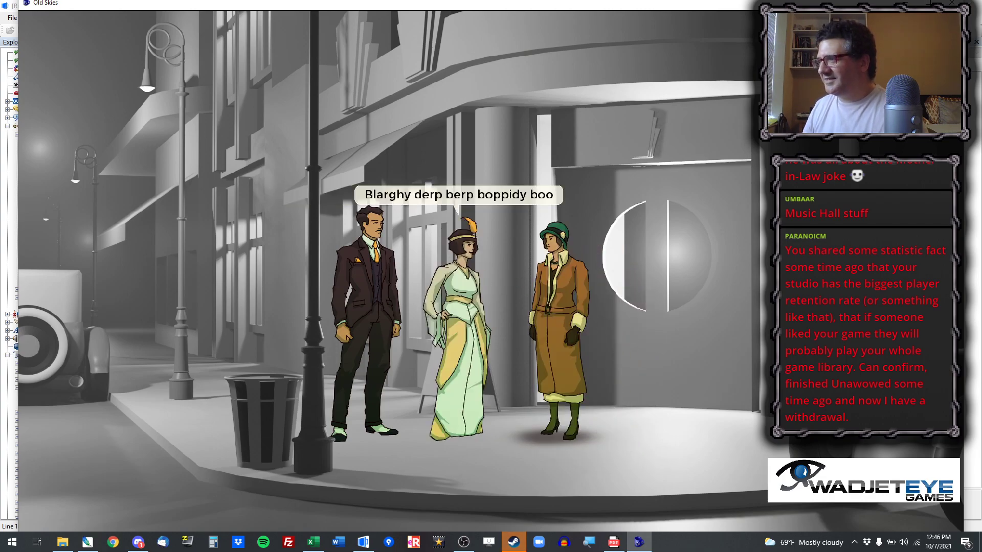
pyautogui.click(269, 500)
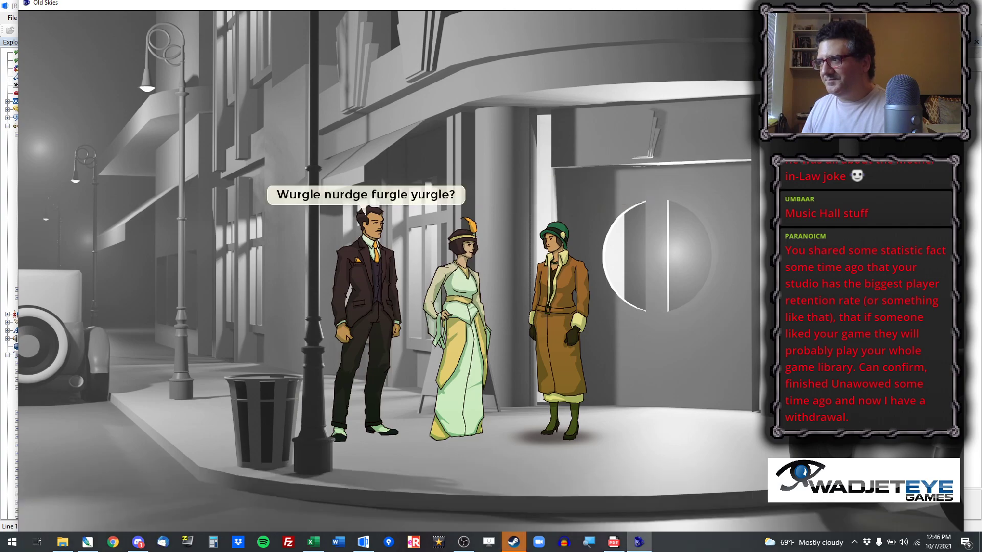
pyautogui.click(235, 495)
pyautogui.click(231, 512)
pyautogui.click(236, 504)
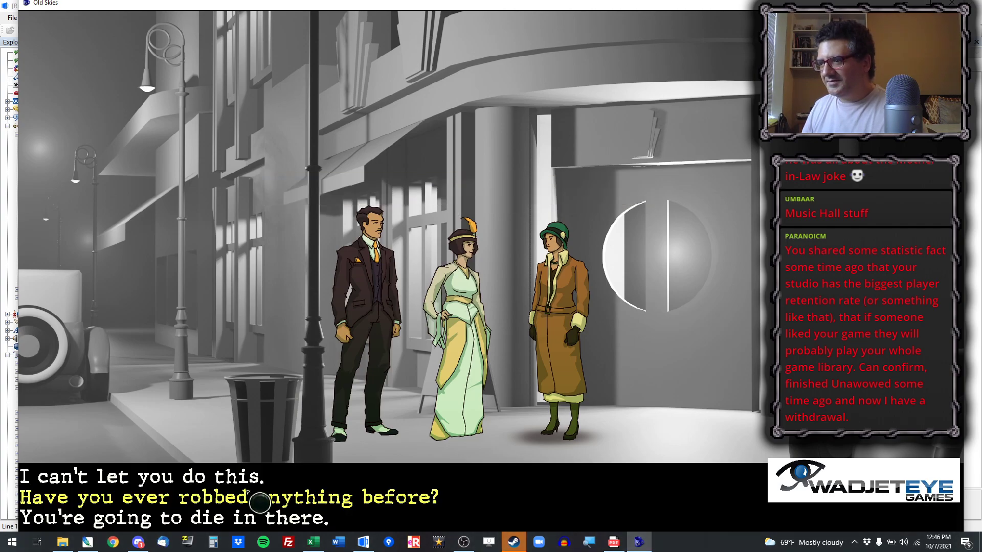
pyautogui.click(273, 496)
pyautogui.click(260, 503)
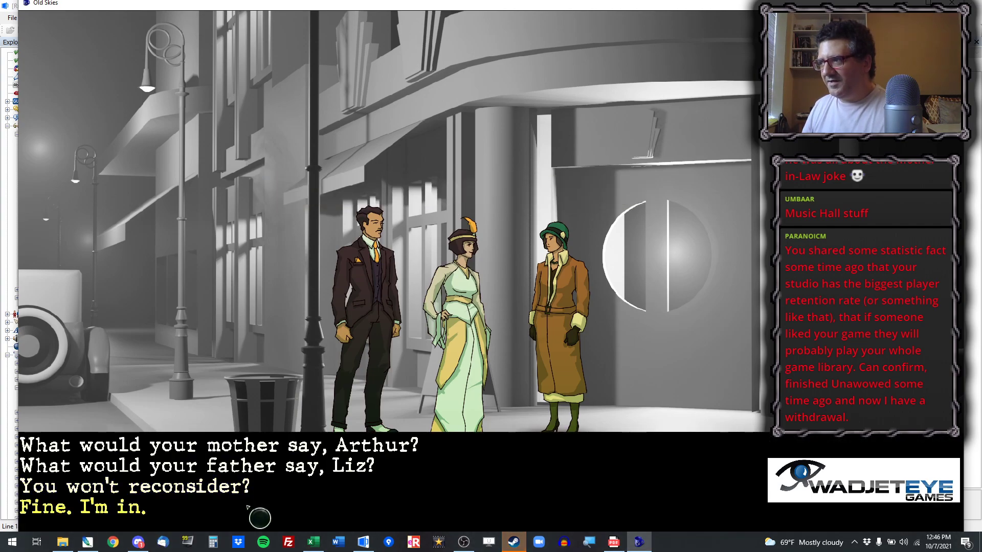
# Step: Agree to the heist with "Fine. I'm in." and leave the conversation with "Let's take a moment."
pyautogui.click(259, 517)
pyautogui.click(245, 494)
pyautogui.click(245, 491)
pyautogui.click(245, 488)
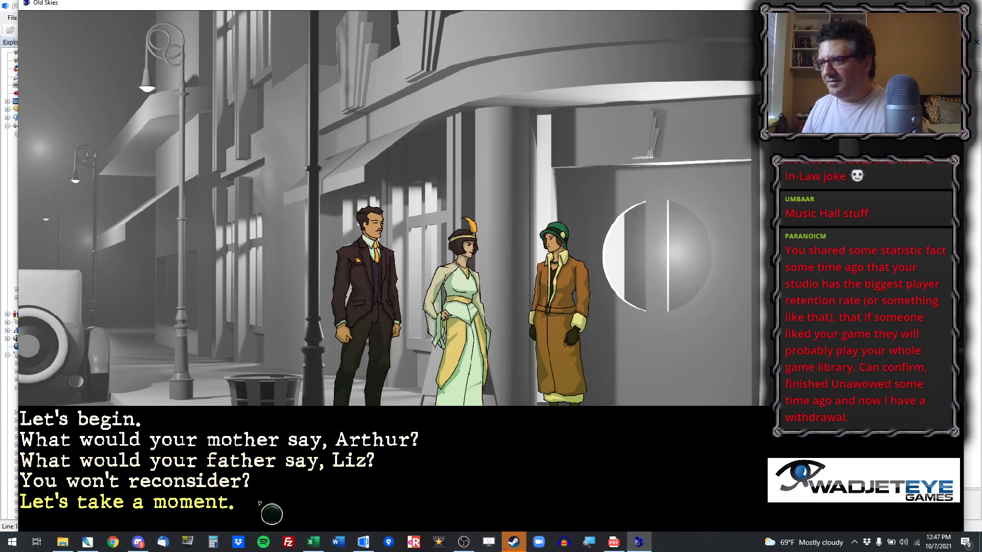
pyautogui.click(285, 504)
pyautogui.click(361, 209)
pyautogui.click(686, 413)
# Step: Open the in-game menu and return to the street scene
pyautogui.click(935, 32)
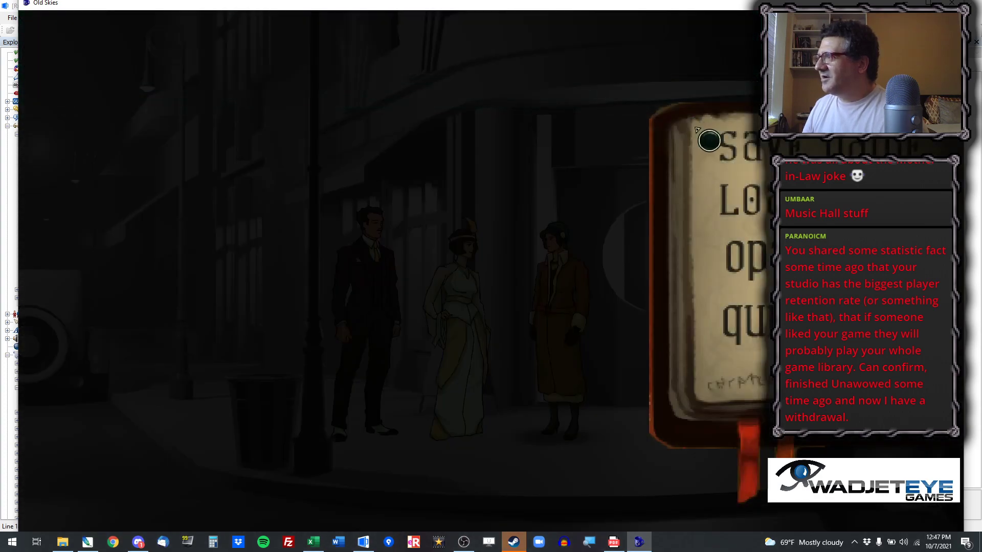
pyautogui.click(708, 141)
pyautogui.click(489, 484)
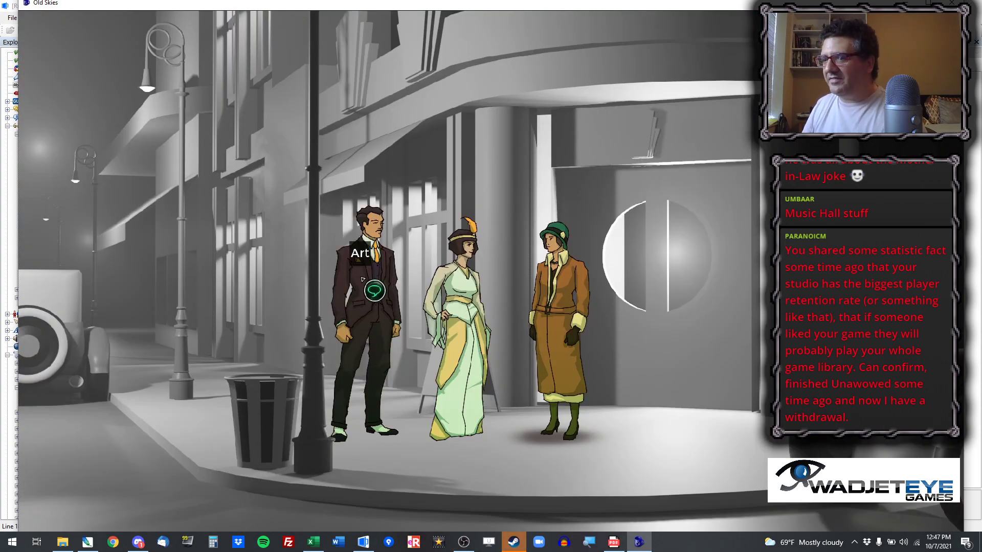
# Step: Talk to Arthur, start the robbery with "Let's begin." and answer the choice inside the store with "Hold it!"
pyautogui.click(377, 286)
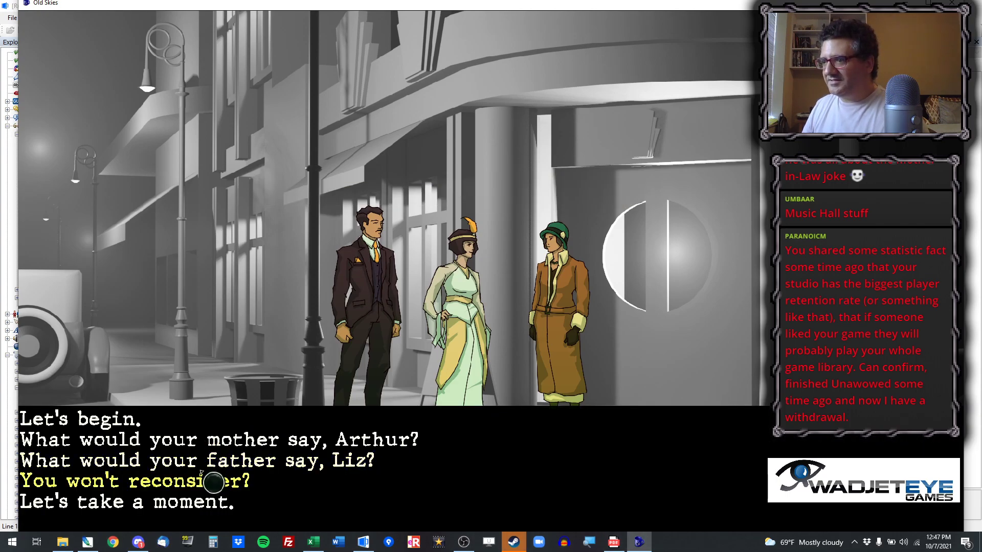
pyautogui.click(196, 421)
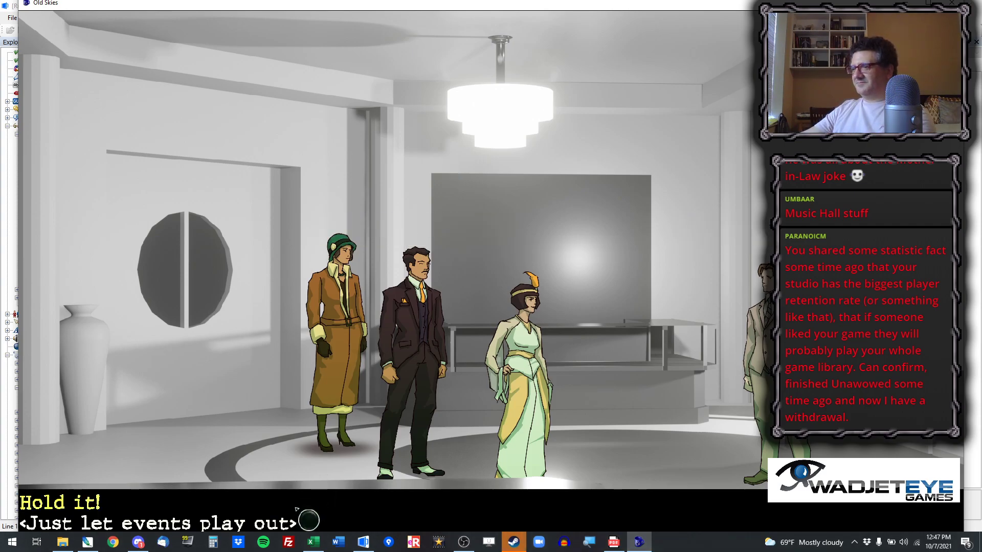
pyautogui.click(306, 521)
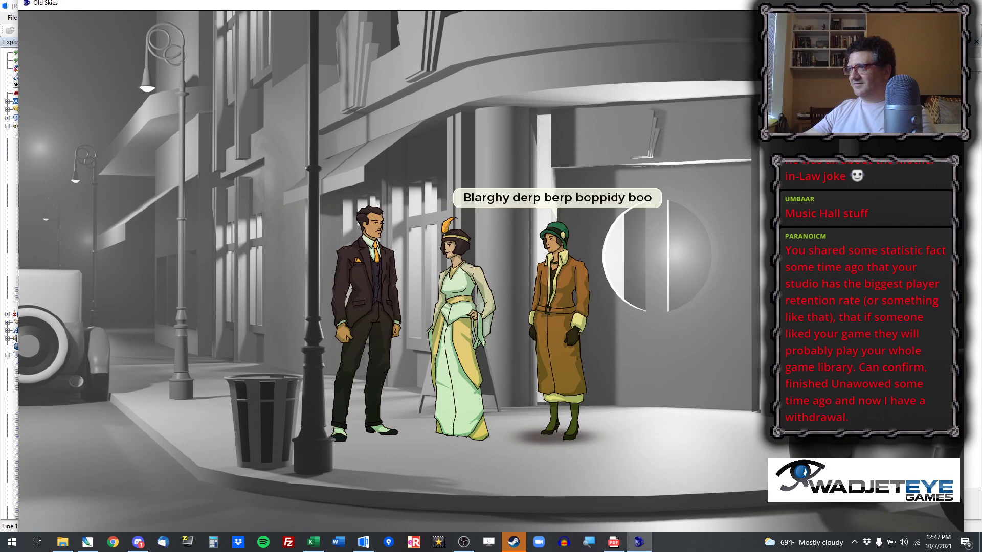
# Step: Walk the player character along the pavement and quit the test run back to the editor
pyautogui.click(643, 482)
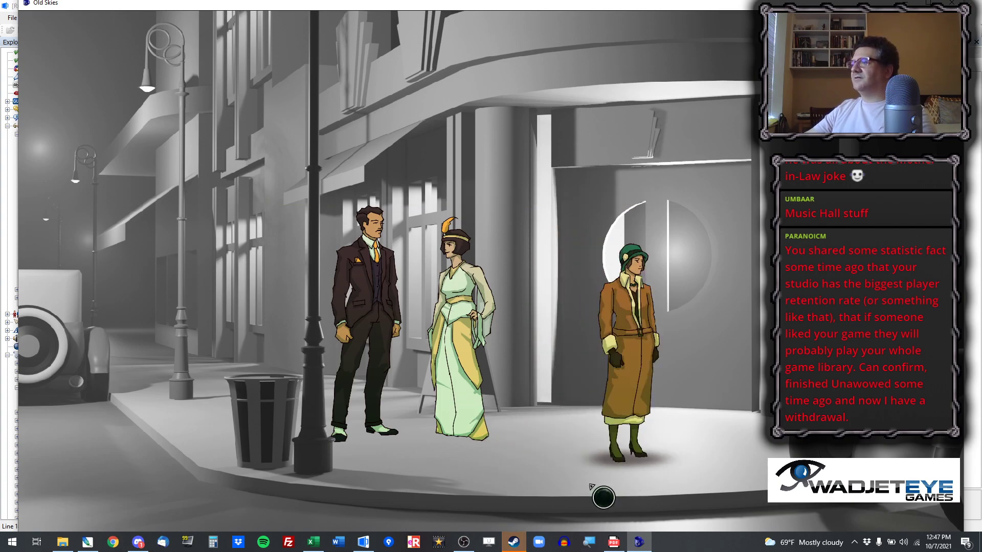
pyautogui.hotkey('alt', 'x')
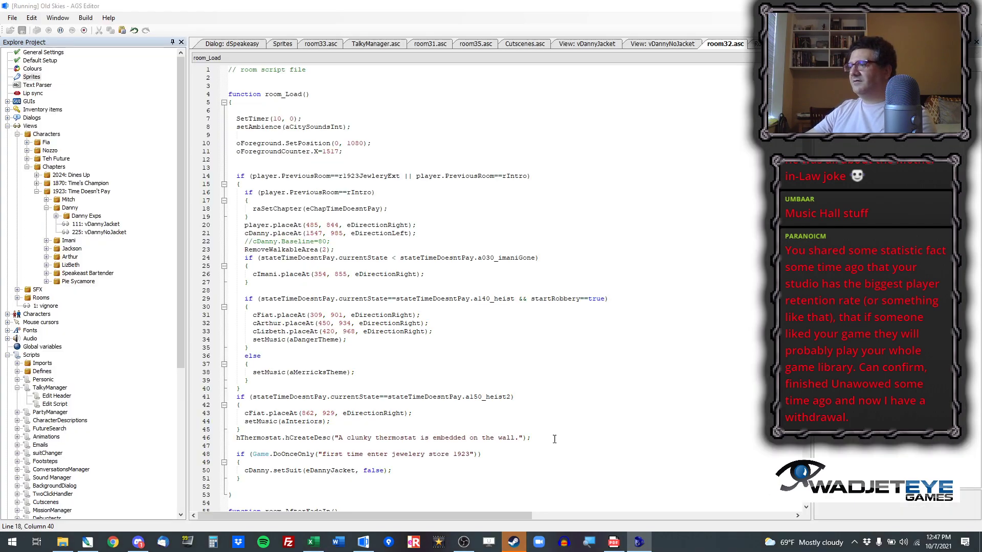
pyautogui.click(516, 308)
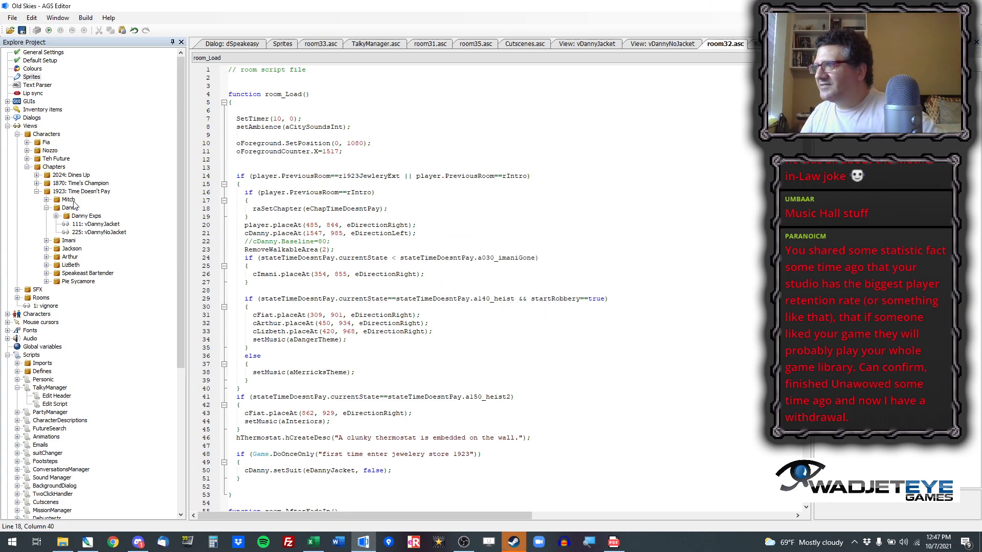
# Step: Open the room script of room 31, the jewelry store exterior, from the 1923: Time Doesn't Pay rooms
pyautogui.scroll(-9, 56, 416)
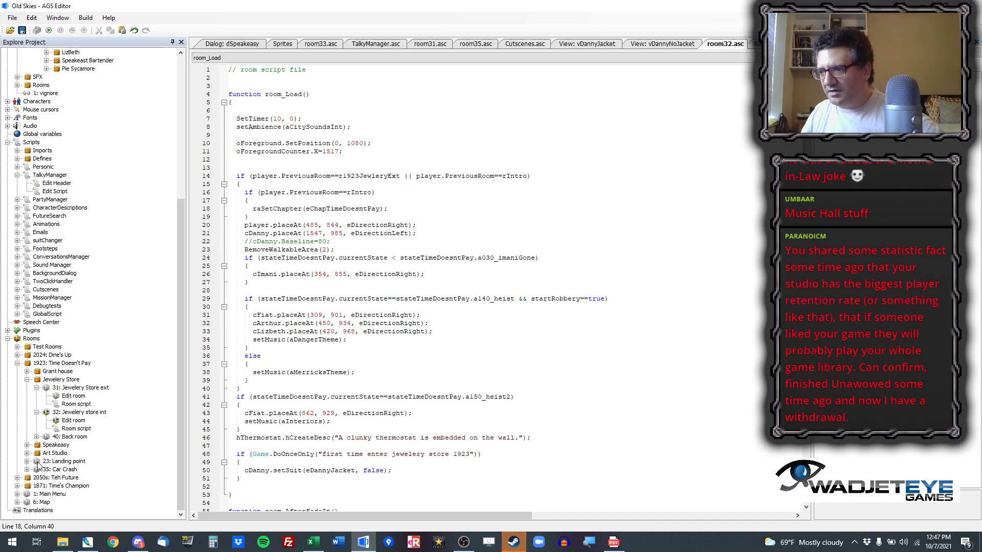
pyautogui.doubleClick(29, 380)
pyautogui.click(29, 438)
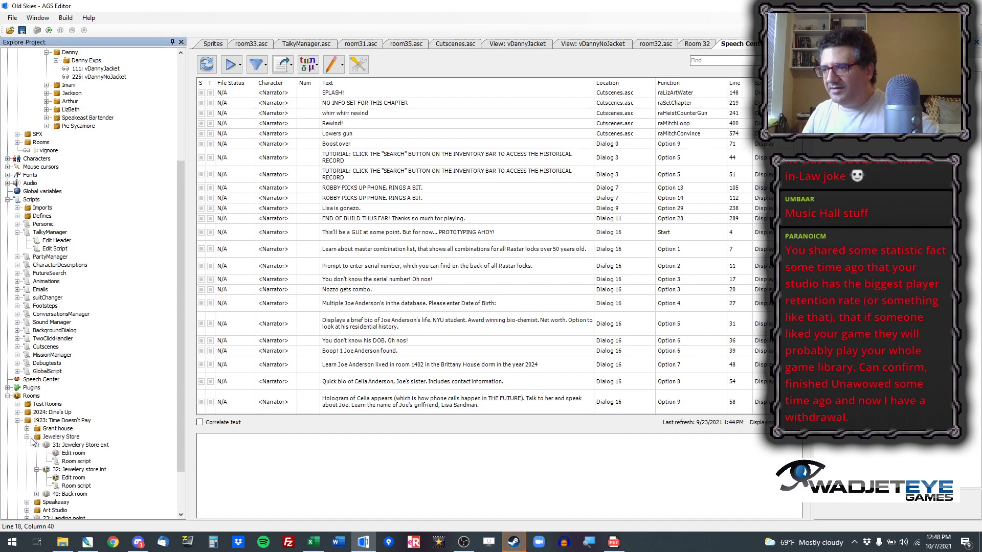
pyautogui.doubleClick(76, 461)
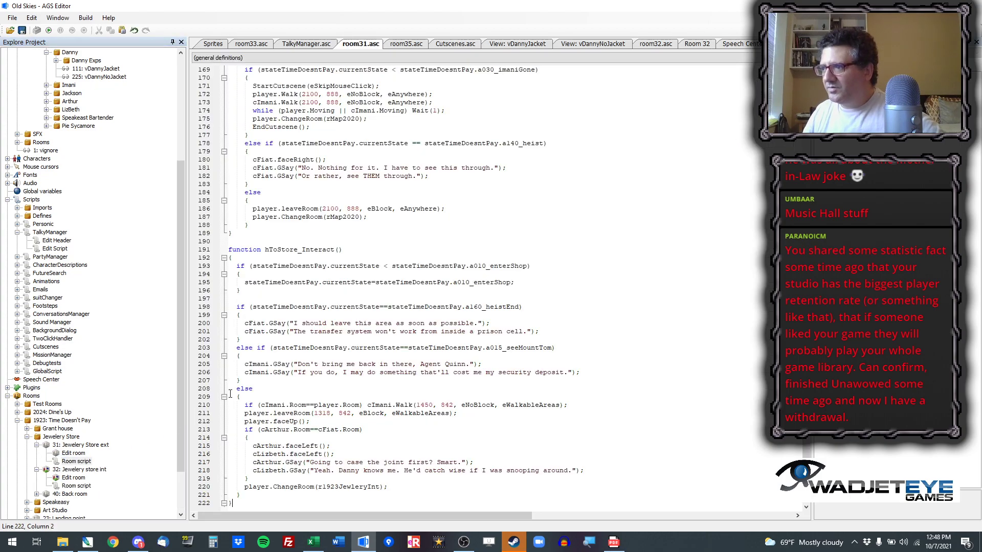
# Step: Go to the definition of GSay in the TalkyManager script and examine its null check and SayBubble code
pyautogui.rightClick(279, 322)
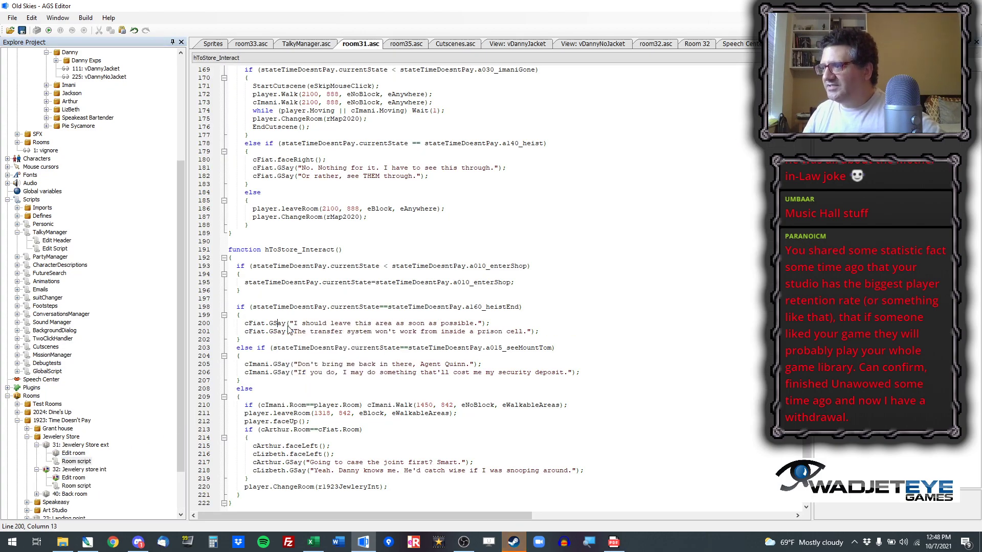
pyautogui.click(292, 326)
pyautogui.scroll(-4, 292, 335)
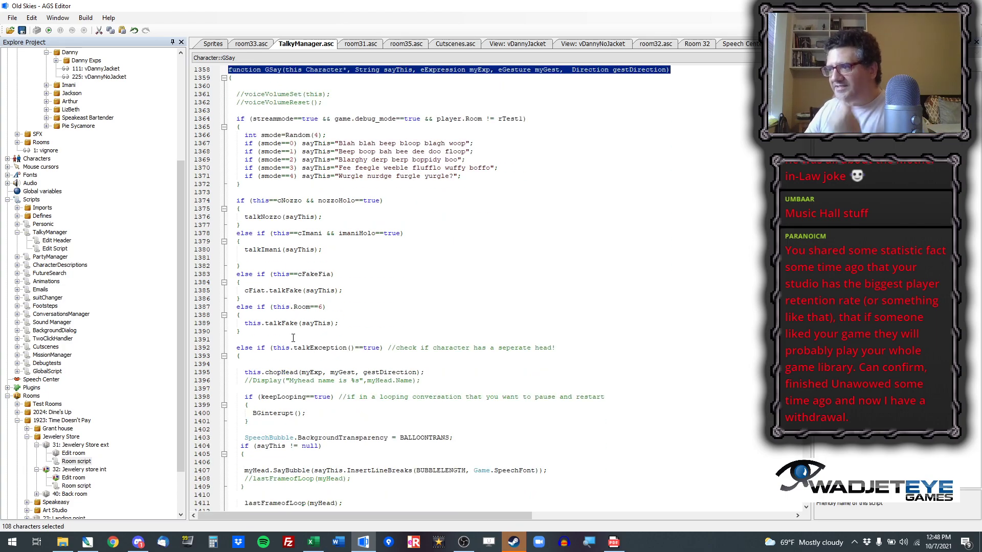
pyautogui.scroll(-9, 292, 341)
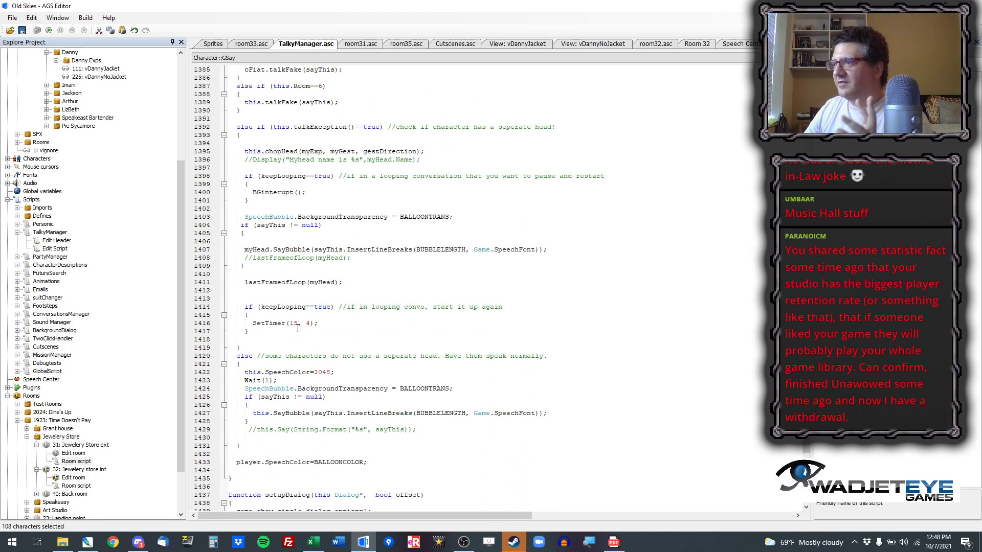
pyautogui.tripleClick(300, 226)
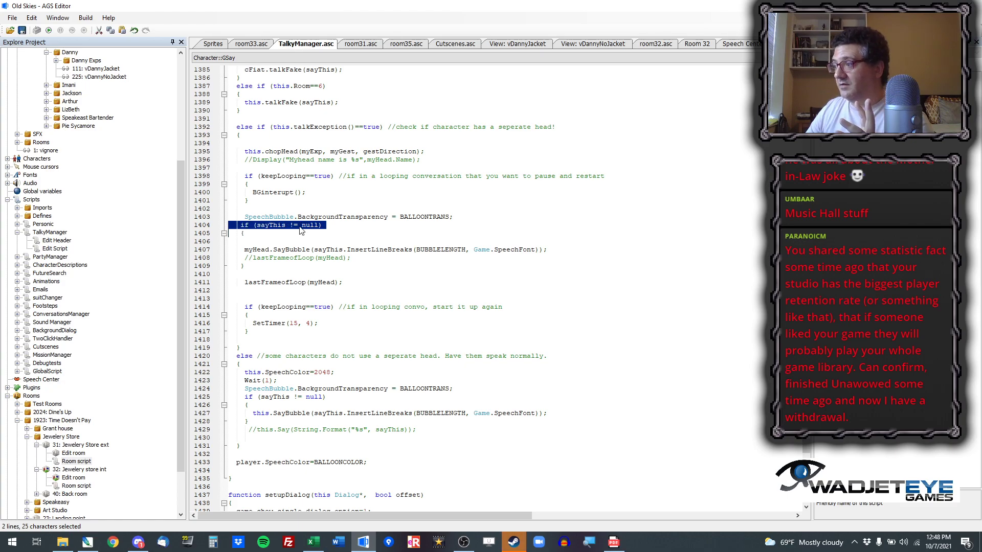
pyautogui.click(302, 250)
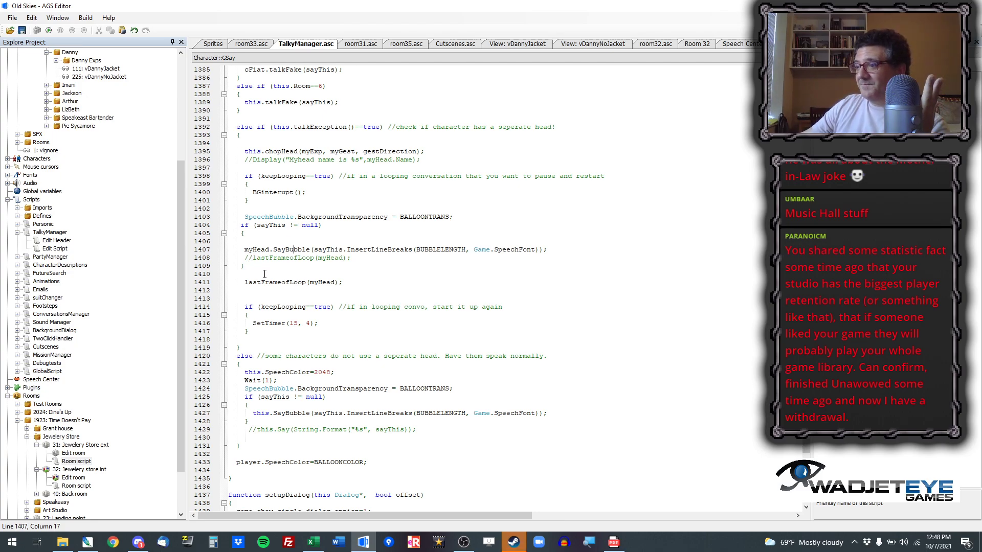
pyautogui.scroll(-3, 251, 265)
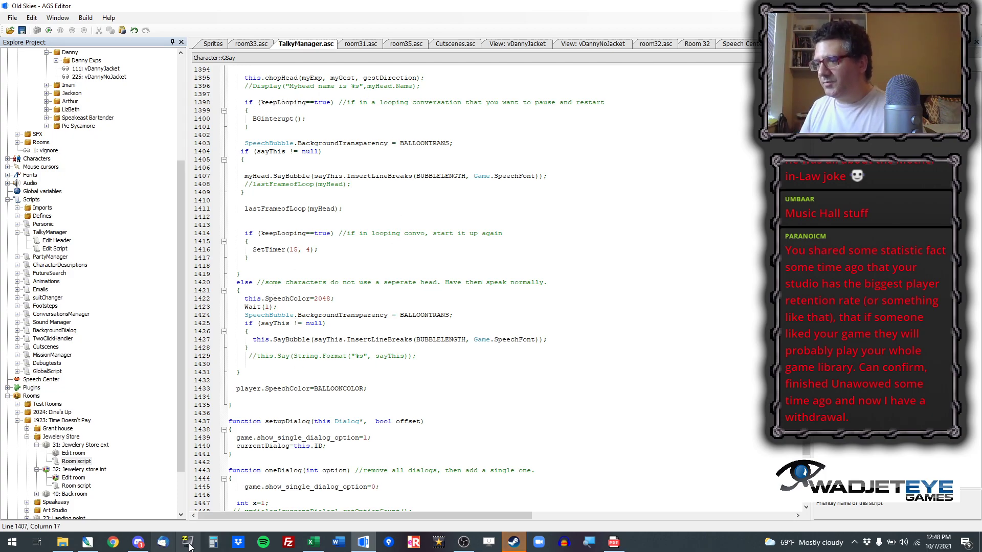
pyautogui.moveTo(365, 543)
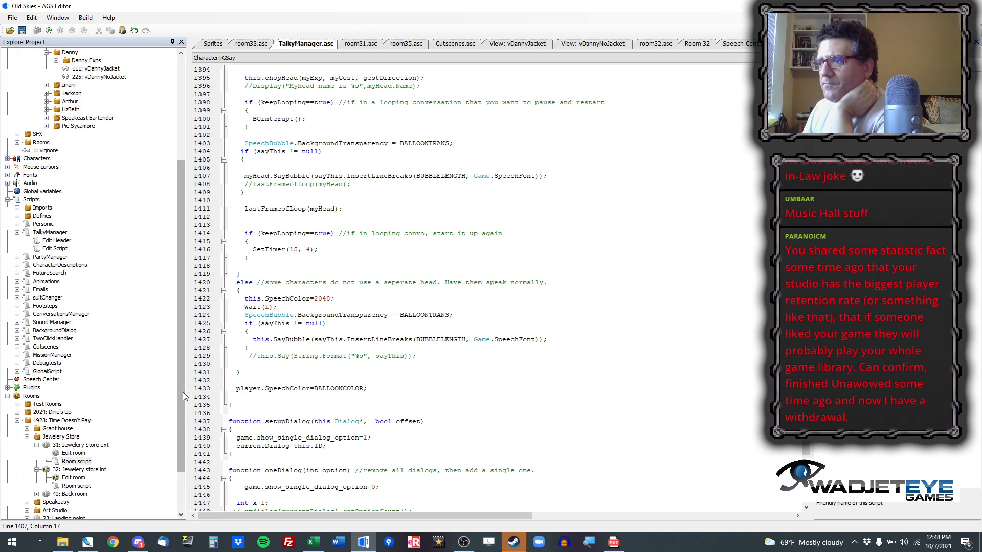
# Step: View room 32, the jewelry store interior, and read its room script from room_Load down to room_RepExec
pyautogui.doubleClick(77, 479)
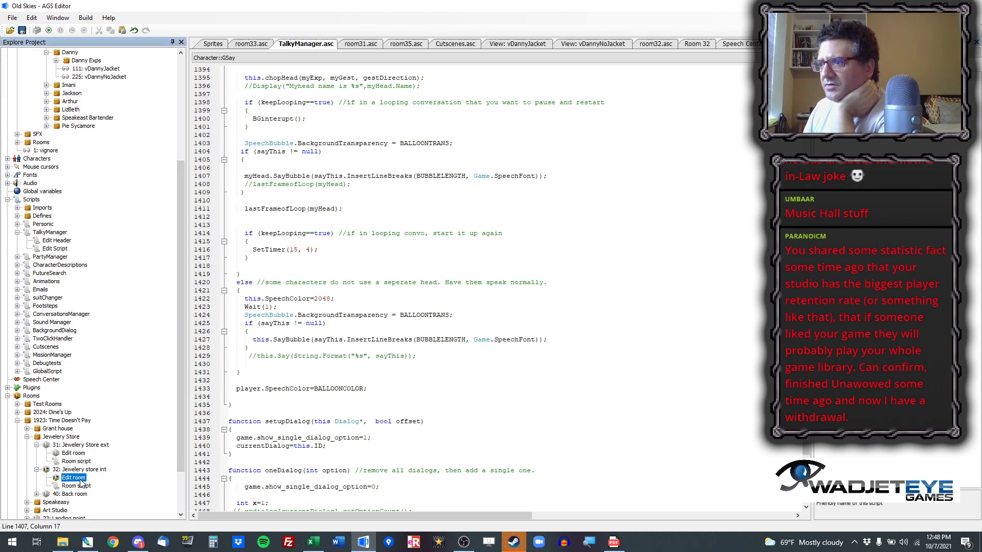
pyautogui.scroll(-1, 551, 391)
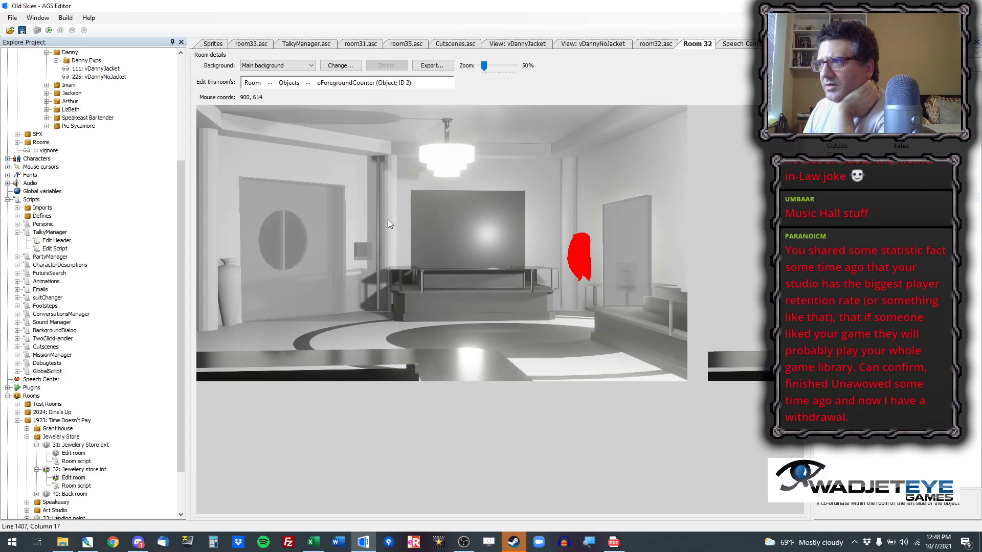
pyautogui.doubleClick(85, 487)
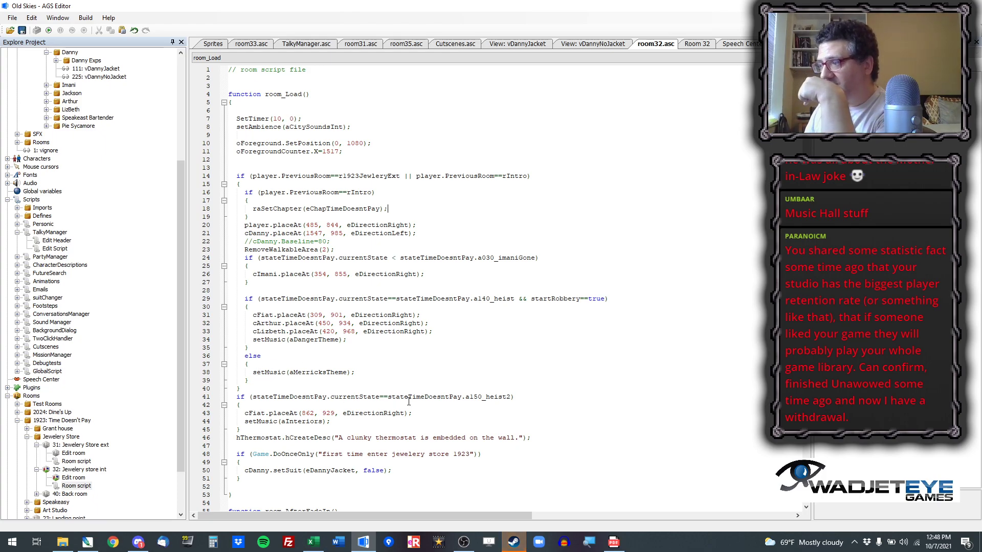
pyautogui.scroll(-13, 453, 407)
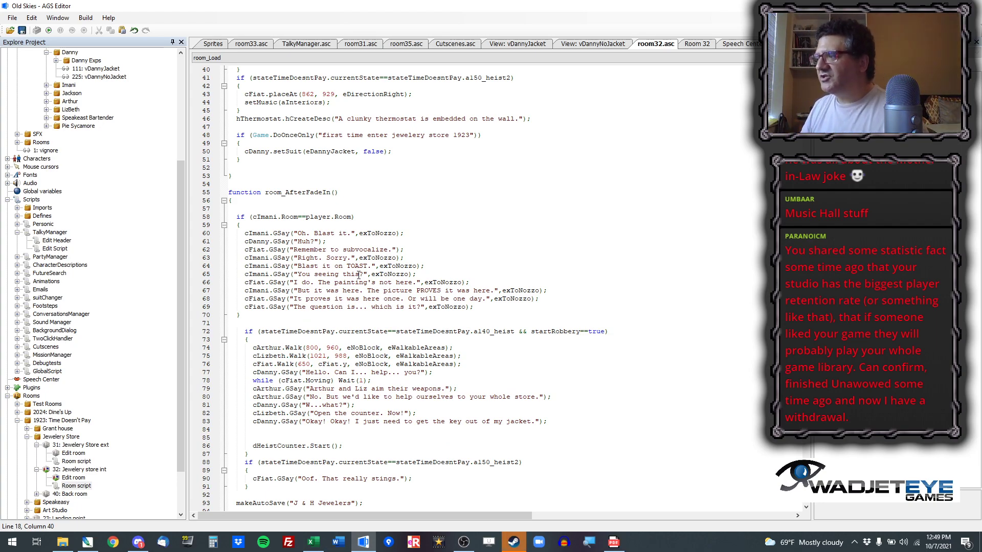
pyautogui.scroll(-14, 429, 346)
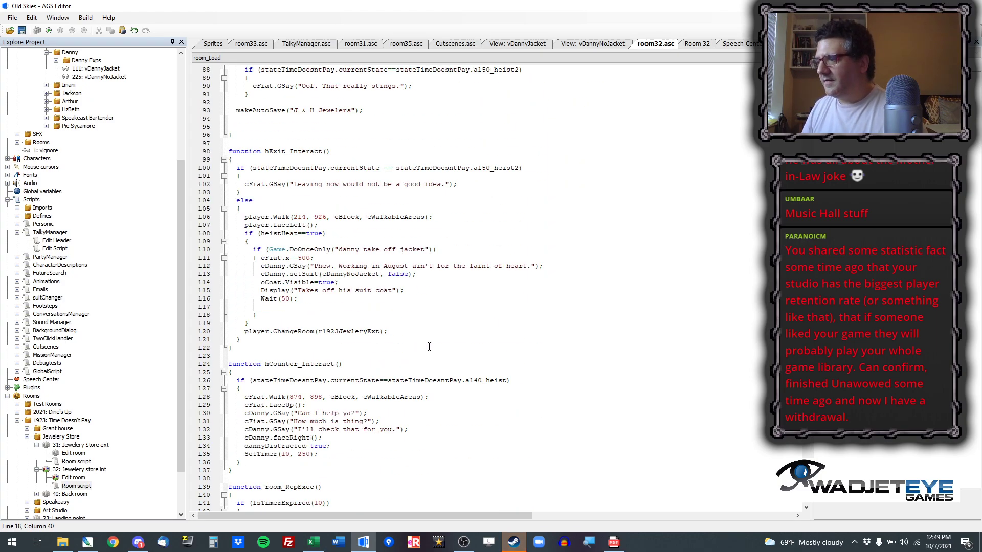
pyautogui.scroll(-5, 429, 346)
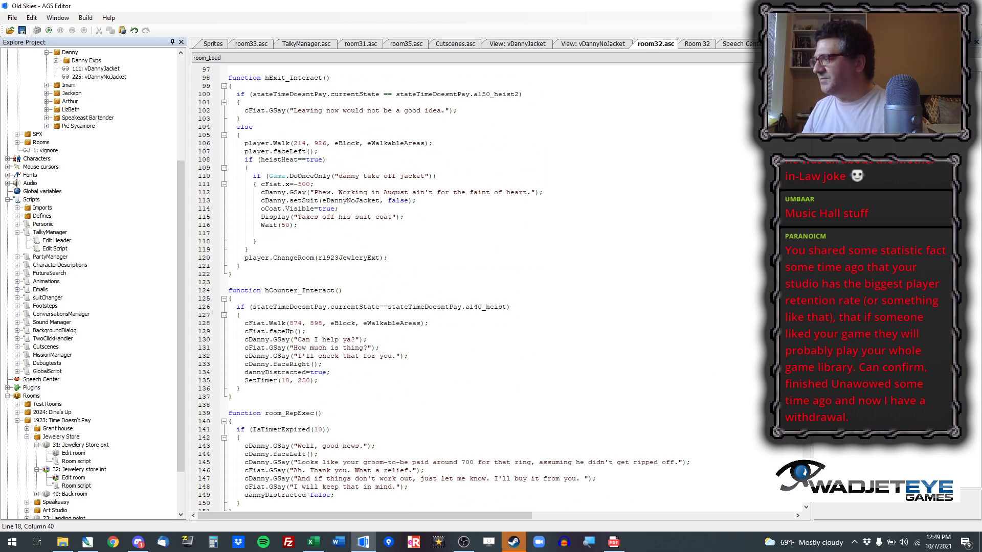
# Step: Open room 40, the jewelry store's back room, for editing
pyautogui.click(27, 437)
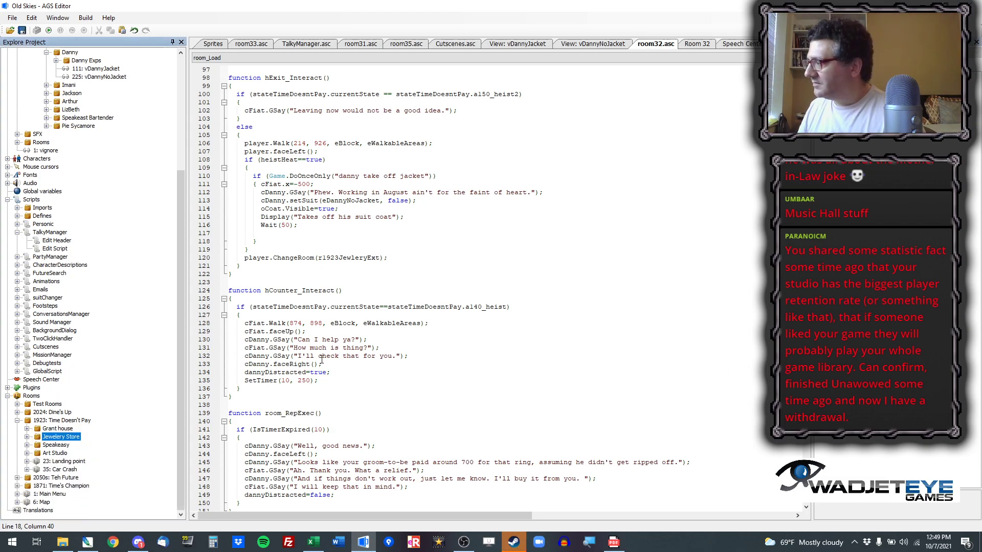
pyautogui.doubleClick(60, 438)
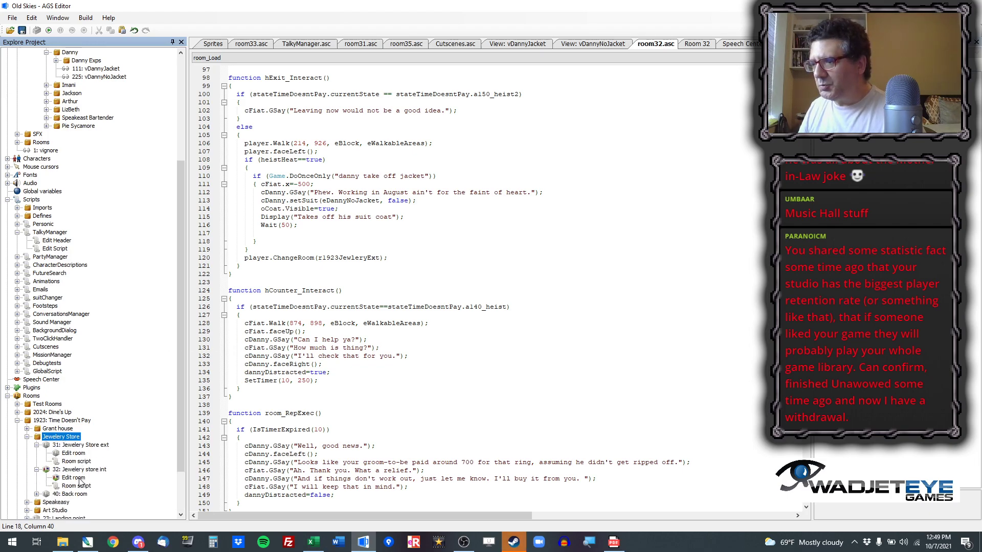
pyautogui.scroll(-1, 78, 481)
pyautogui.click(76, 470)
pyautogui.doubleClick(74, 477)
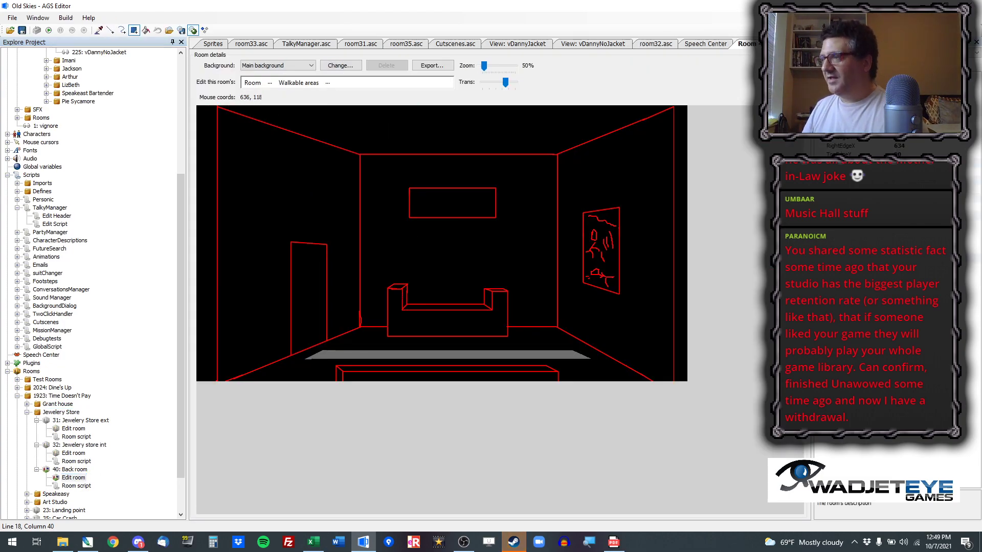
# Step: Replace the back room's main background with the image from the "20 Jewelry Store Back Room" folder
pyautogui.click(341, 66)
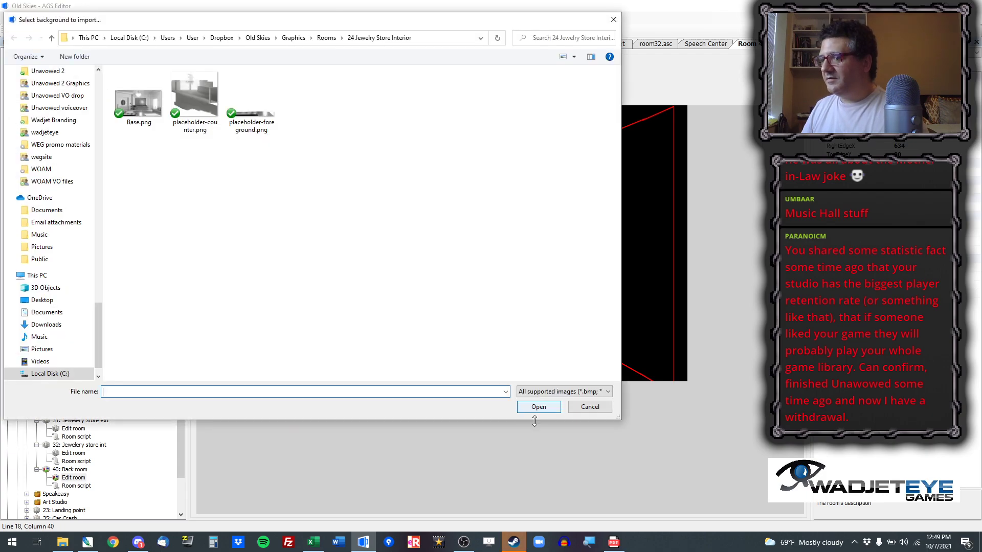
pyautogui.click(326, 38)
pyautogui.doubleClick(160, 290)
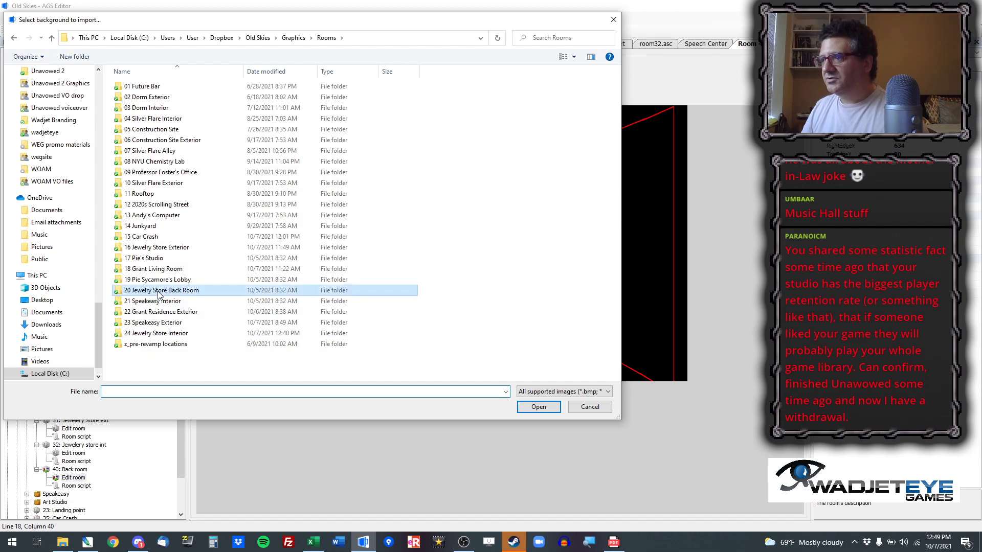
pyautogui.click(137, 124)
pyautogui.doubleClick(137, 124)
pyautogui.scroll(2, 558, 331)
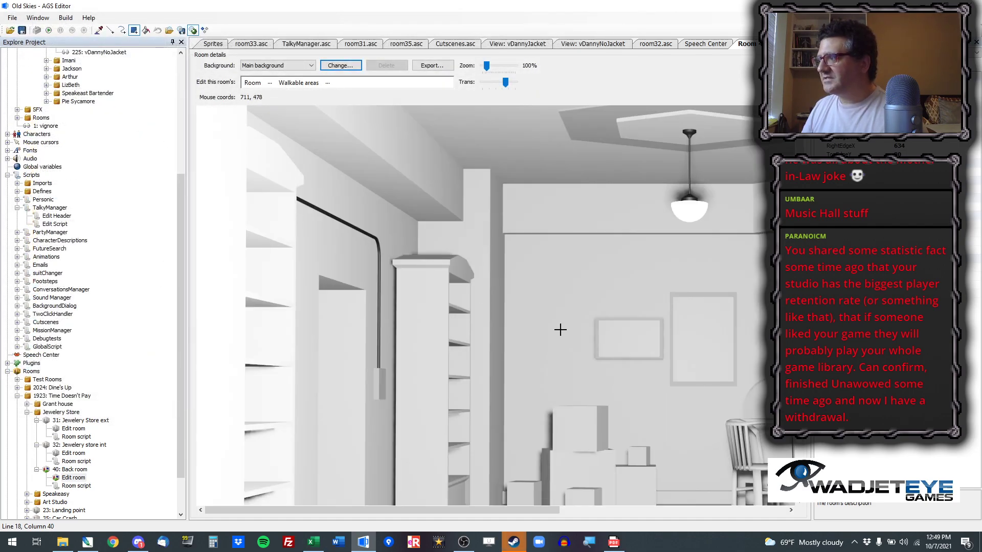
# Step: Erase the existing walkable area ID 1 strip from the foreground of the back room
pyautogui.scroll(-2, 558, 328)
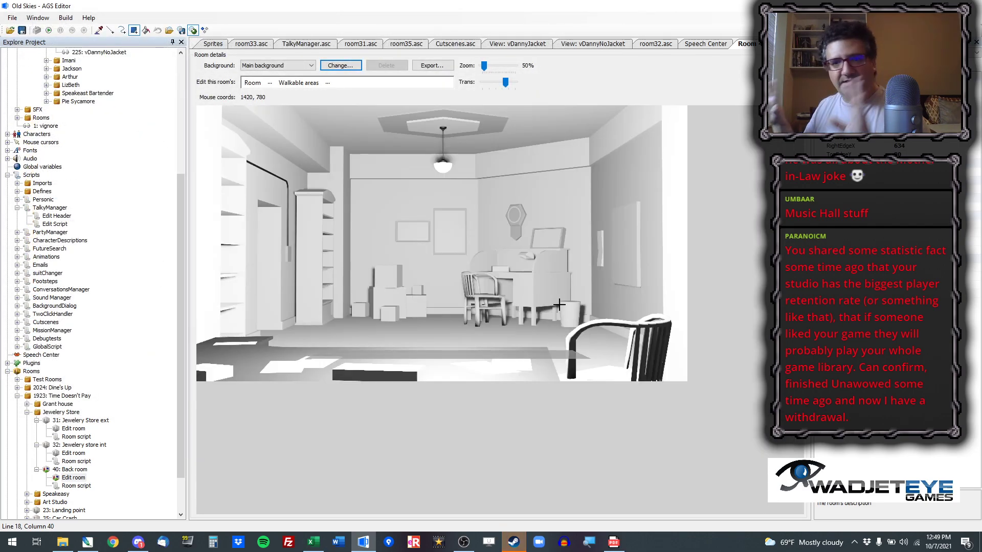
pyautogui.scroll(1, 547, 307)
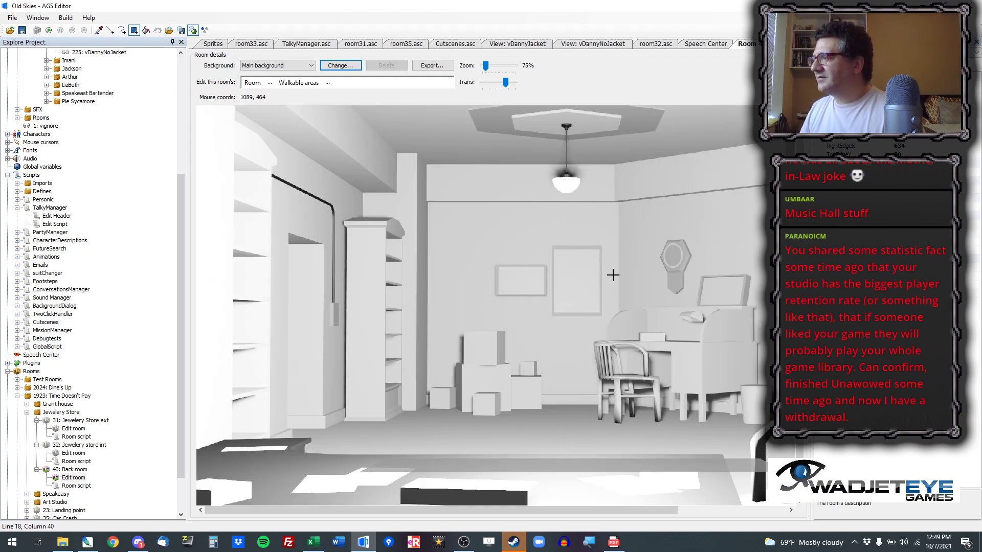
pyautogui.moveTo(336, 511); pyautogui.dragTo(432, 512)
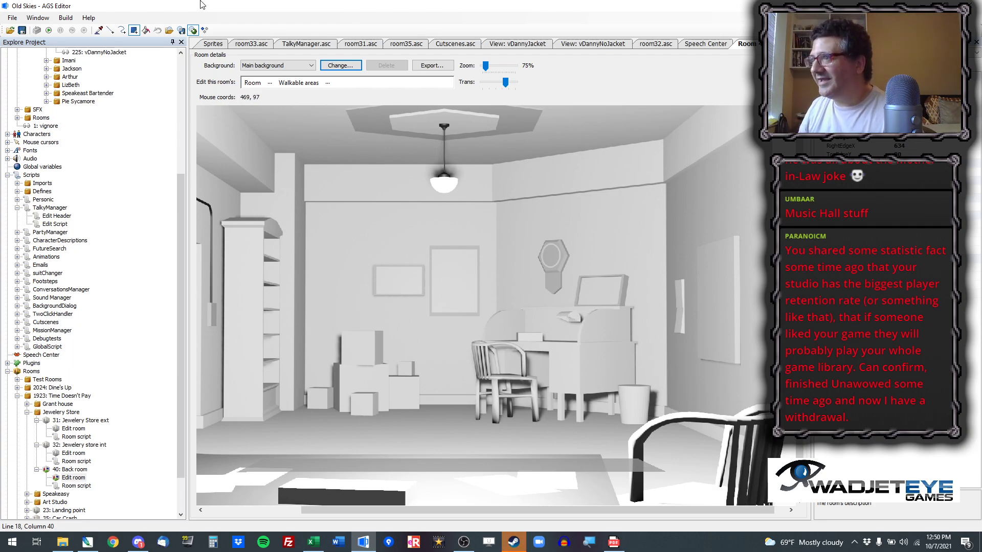
pyautogui.click(98, 30)
pyautogui.click(342, 462)
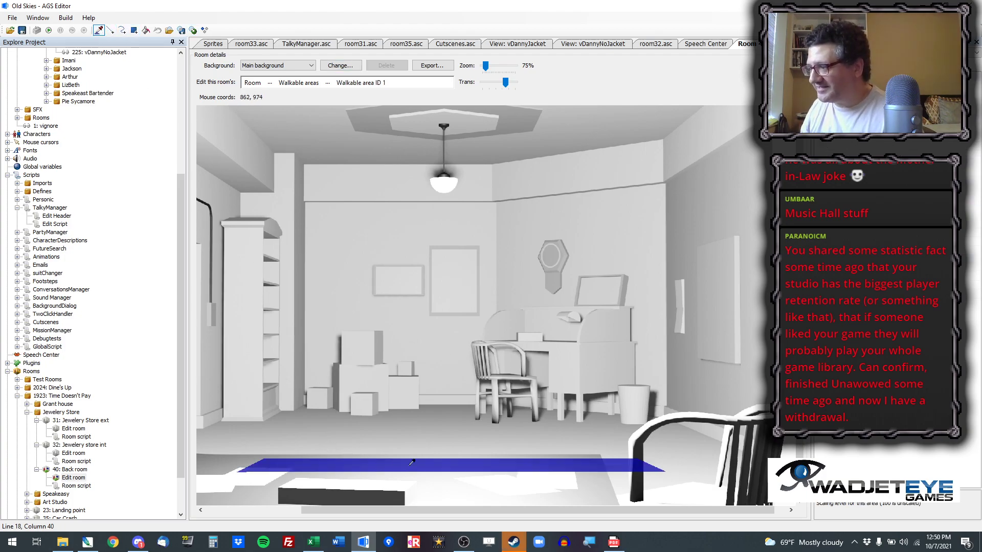
pyautogui.moveTo(511, 512); pyautogui.dragTo(358, 515)
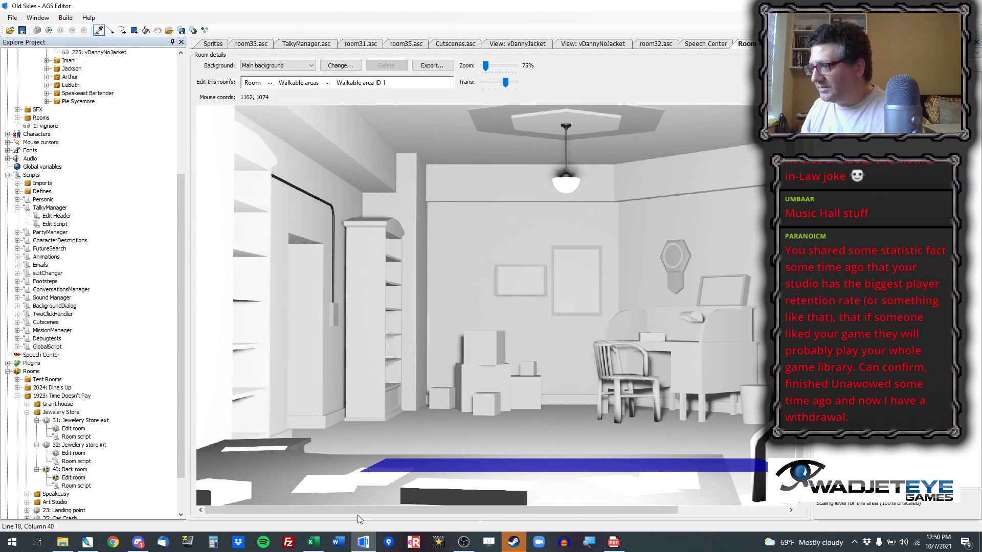
pyautogui.click(146, 30)
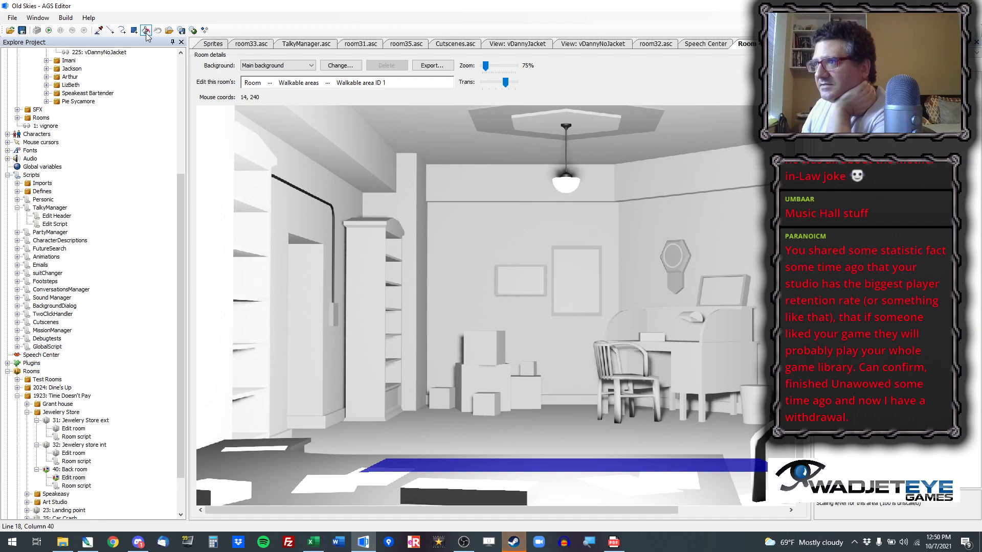
pyautogui.click(439, 462)
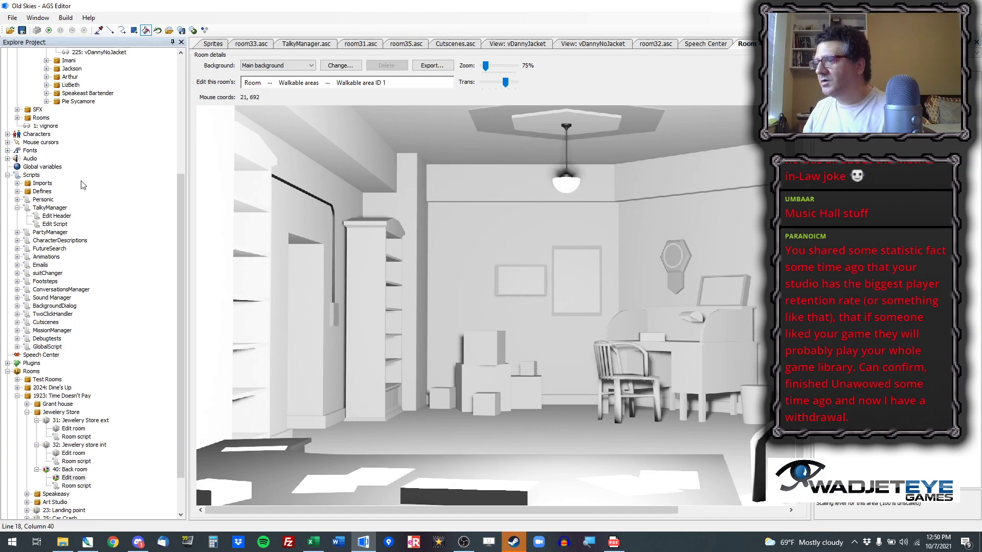
# Step: Draw a narrow rectangular strip of walkable area ID 1 across the floor just behind the foreground table
pyautogui.click(110, 30)
pyautogui.click(134, 30)
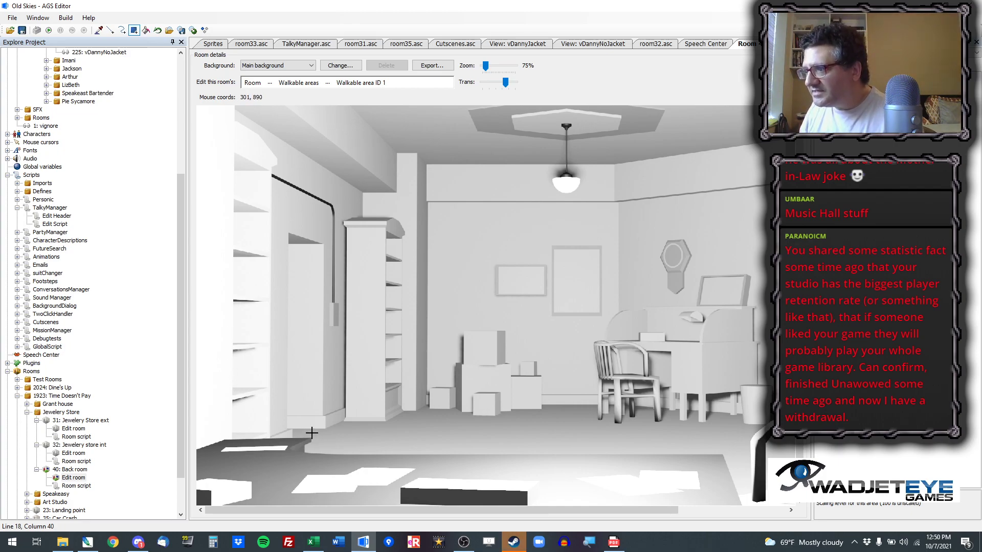
pyautogui.moveTo(311, 431)
pyautogui.mouseDown()
pyautogui.moveTo(508, 465)
pyautogui.moveTo(772, 463)
pyautogui.moveTo(773, 436)
pyautogui.moveTo(669, 440)
pyautogui.moveTo(722, 435)
pyautogui.moveTo(740, 444)
pyautogui.mouseUp()
pyautogui.moveTo(416, 514); pyautogui.dragTo(547, 510)
pyautogui.moveTo(580, 419); pyautogui.dragTo(660, 468)
# Step: Extend the walkable strip toward the foreground chair with a slightly lower rectangle, and fill the gap under a sloping edge line
pyautogui.click(110, 30)
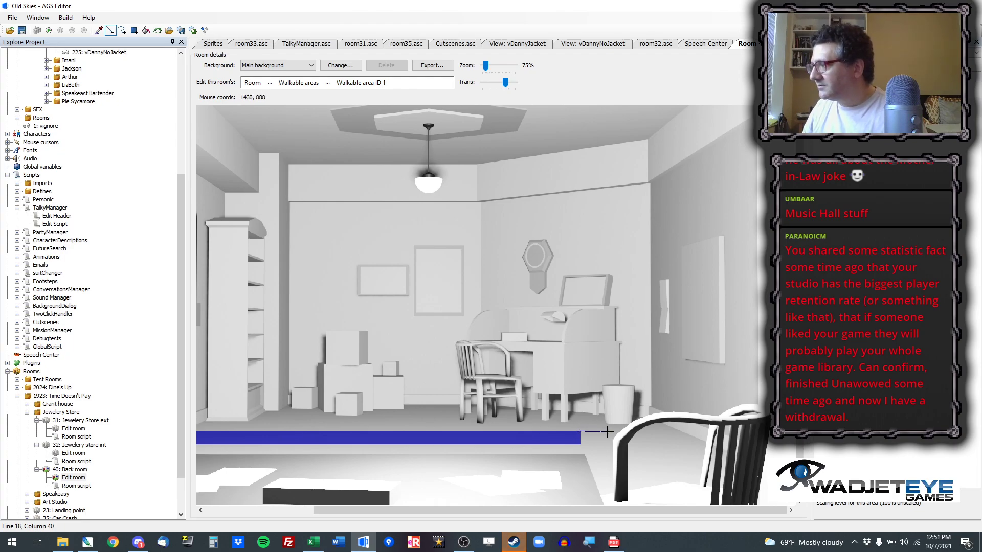
pyautogui.click(133, 30)
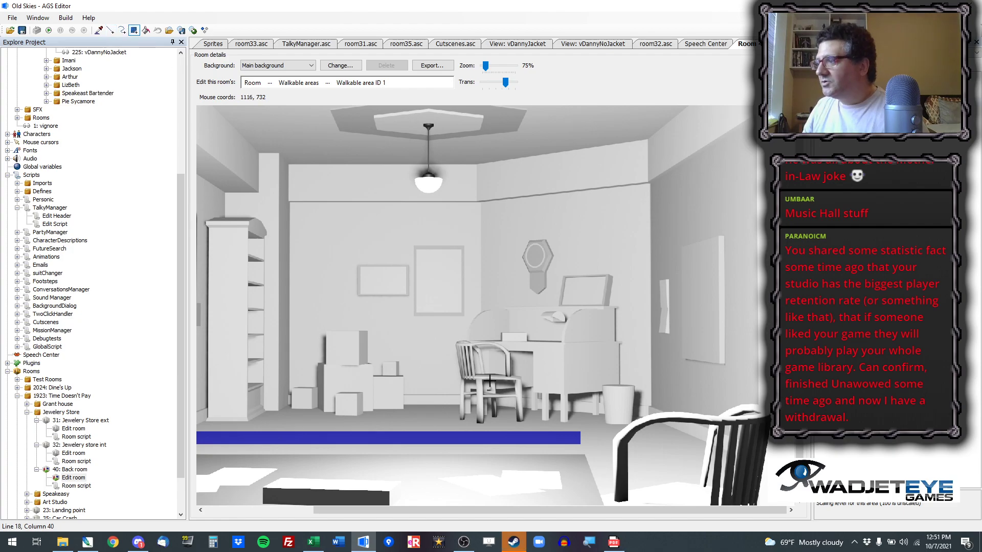
pyautogui.moveTo(572, 436); pyautogui.dragTo(654, 444)
pyautogui.click(111, 30)
pyautogui.moveTo(578, 432); pyautogui.dragTo(651, 436)
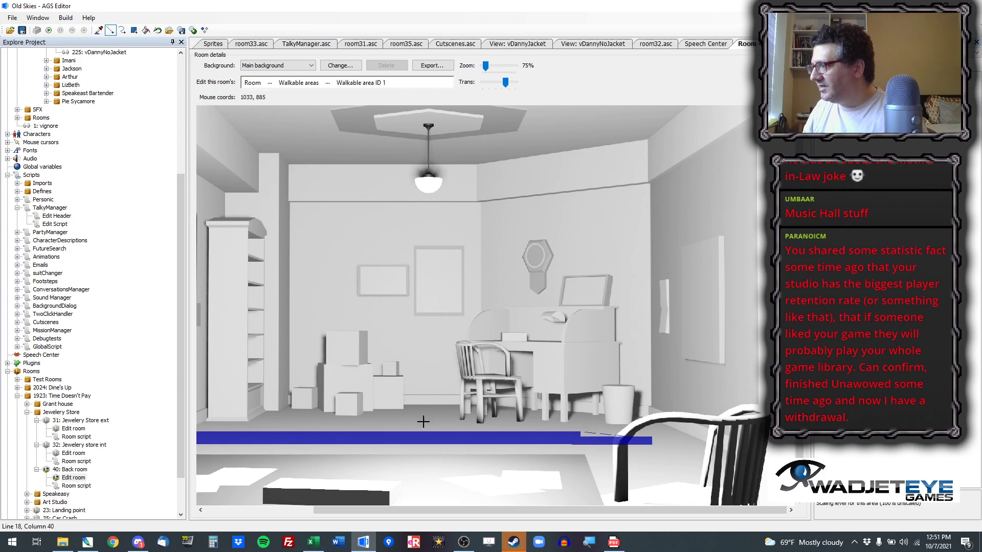
pyautogui.click(145, 31)
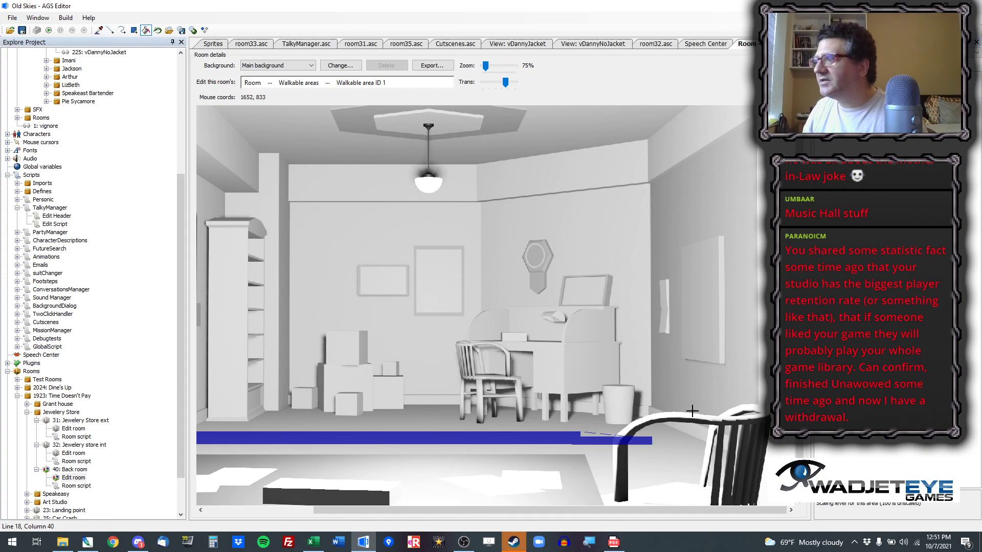
pyautogui.click(586, 435)
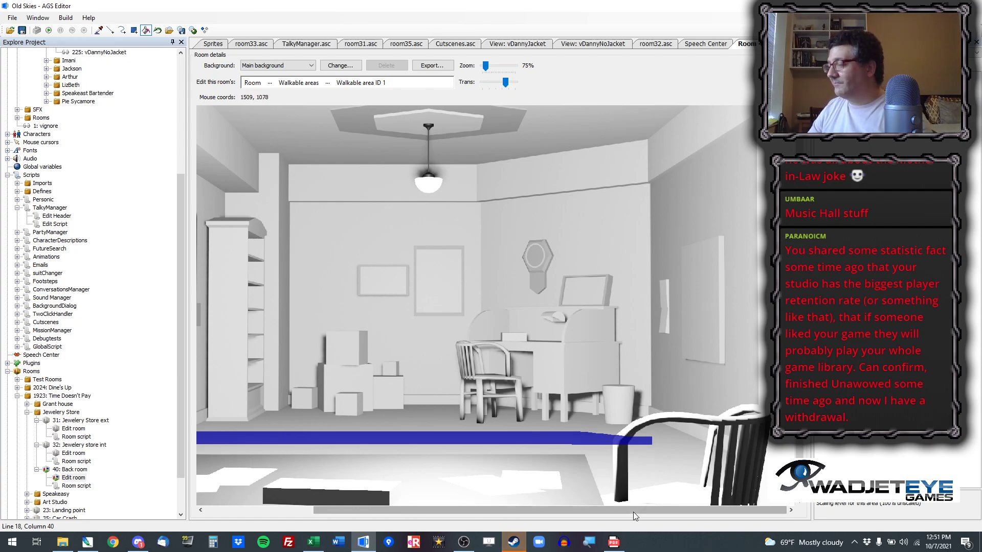
pyautogui.moveTo(617, 510); pyautogui.dragTo(428, 511)
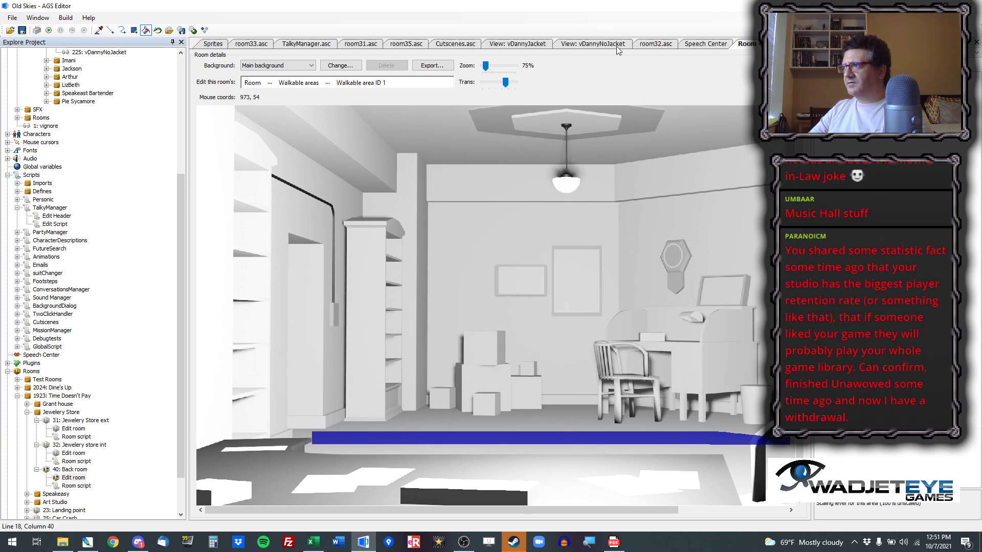
# Step: In room 40's script, set cFiat's heist2 placeAt position to 325, 898 using coordinates copied from the new walkable area
pyautogui.scroll(-2, 110, 399)
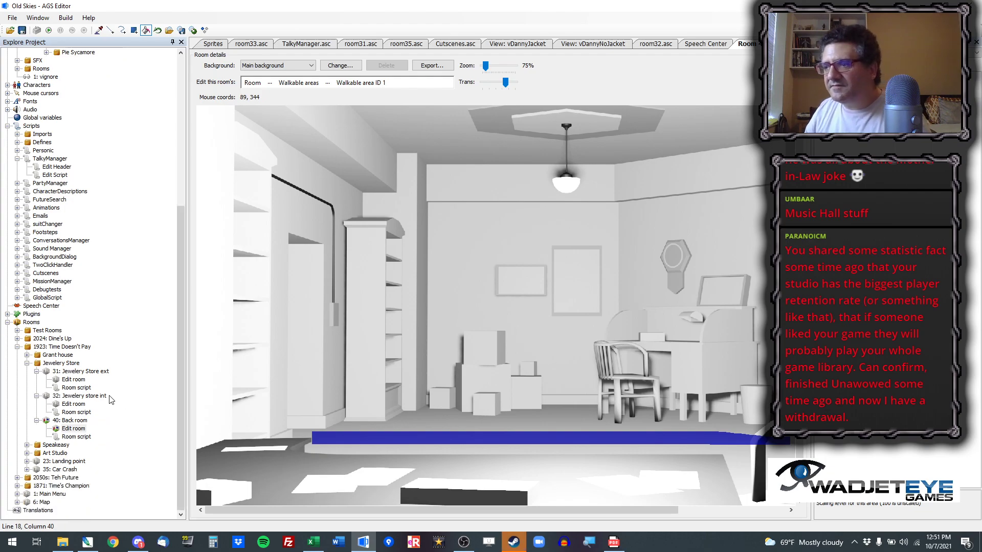
pyautogui.doubleClick(71, 437)
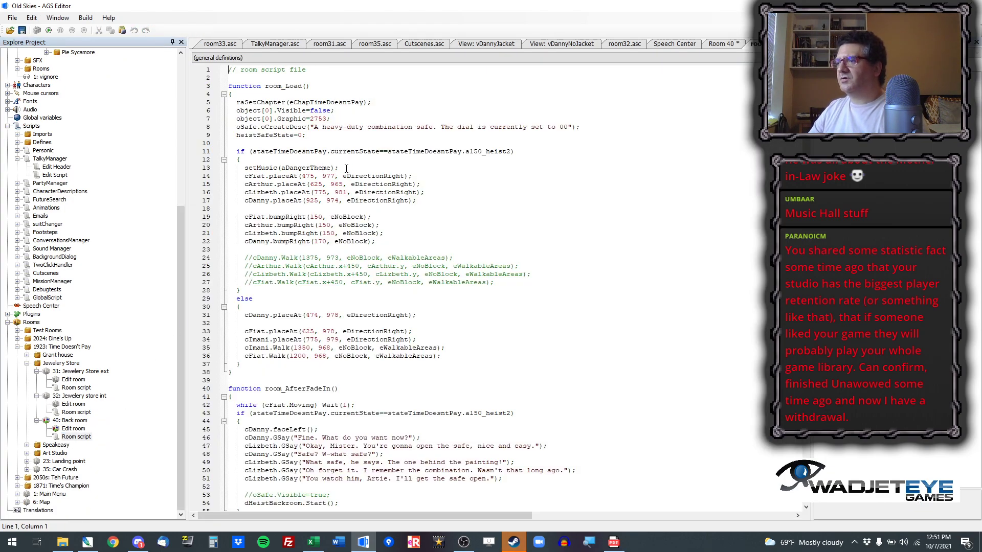
pyautogui.doubleClick(328, 175)
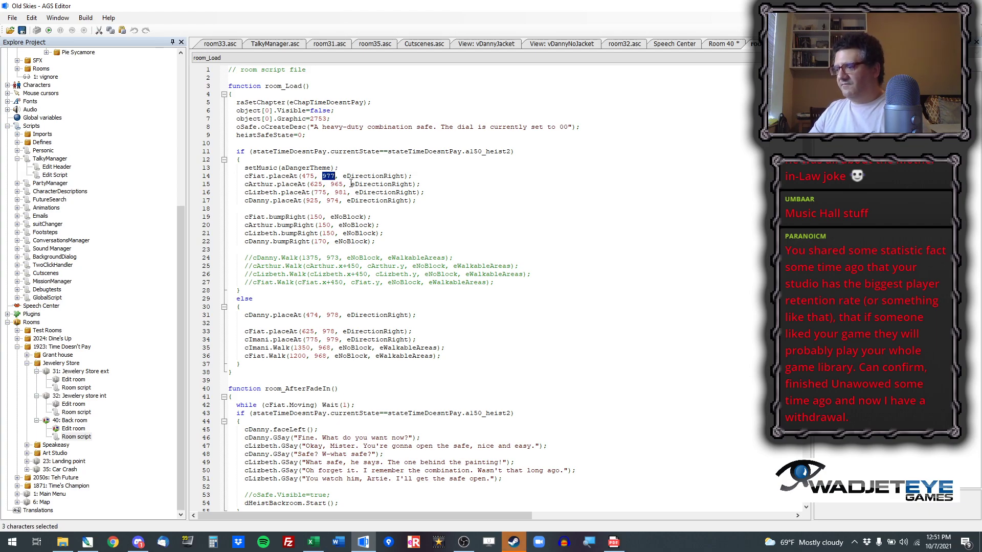
pyautogui.click(736, 44)
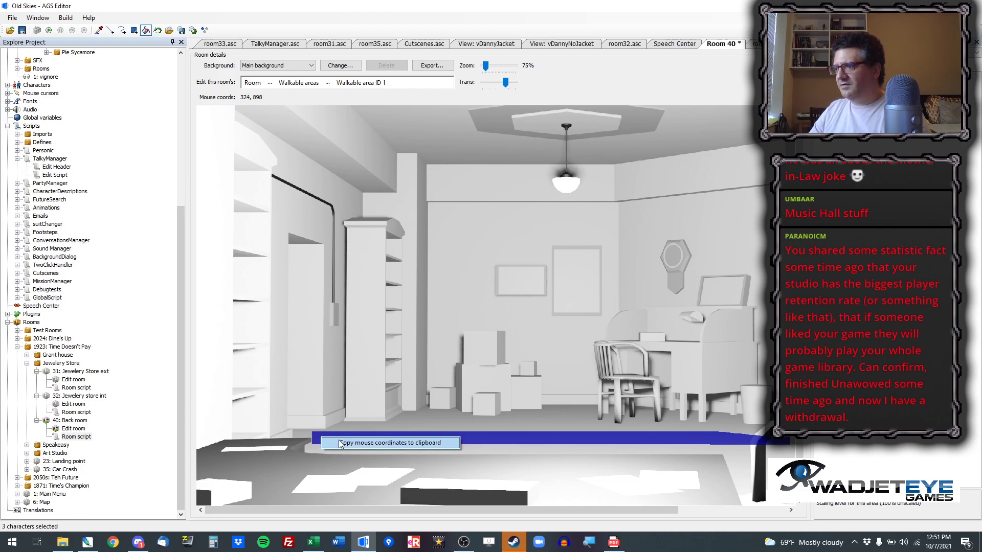
pyautogui.click(758, 44)
pyautogui.moveTo(302, 176); pyautogui.dragTo(335, 177)
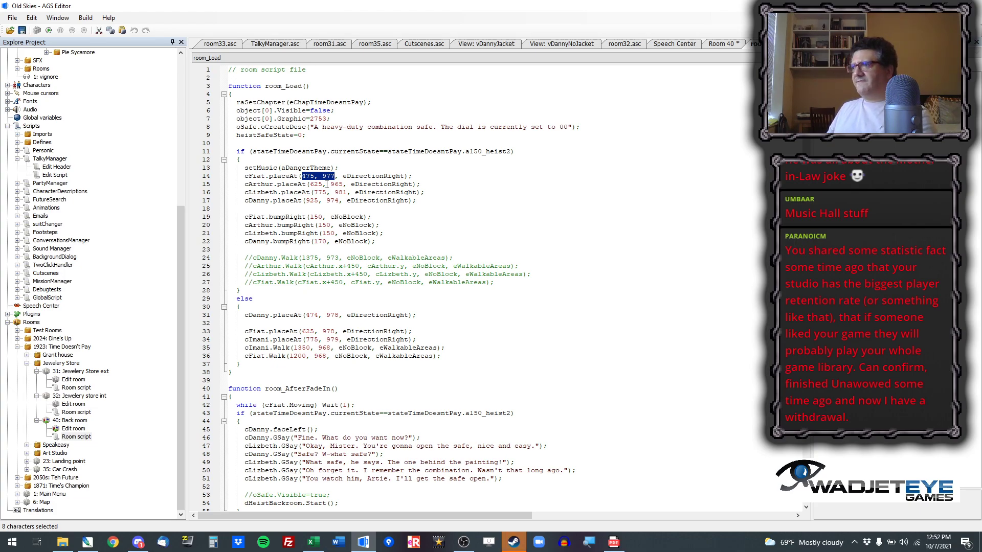
pyautogui.write('320, 898')
pyautogui.moveTo(310, 176); pyautogui.dragTo(314, 176)
pyautogui.write('5')
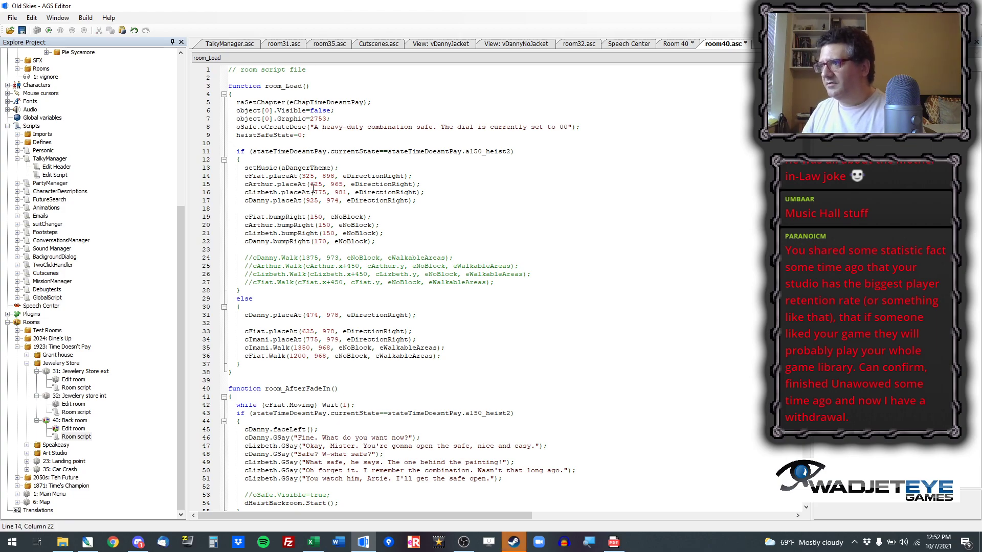
# Step: Set cArthur's placeAt x coordinate to 475, stepping back through the edits and reapplying them to check the original spacing
pyautogui.doubleClick(318, 184)
pyautogui.write('475')
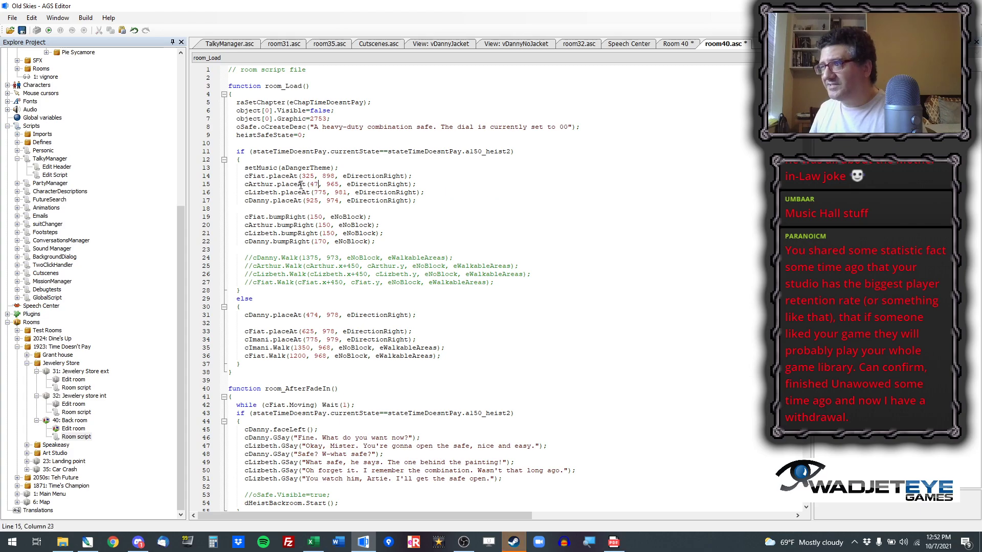
pyautogui.hotkey('ctrl', 'z')
pyautogui.hotkey('ctrl', 'z')
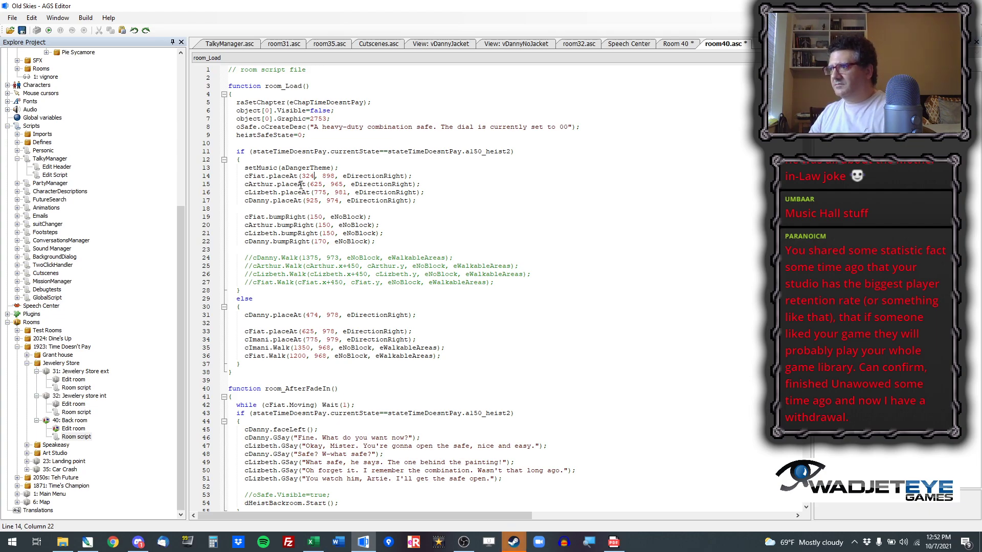
pyautogui.hotkey('ctrl', 'z')
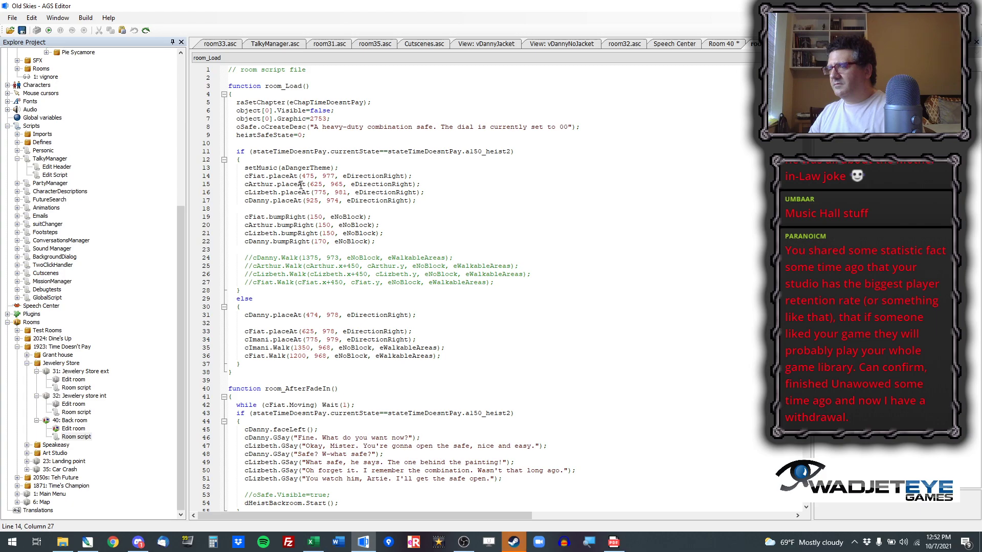
pyautogui.hotkey('ctrl', 'y')
pyautogui.hotkey('ctrl', 'y')
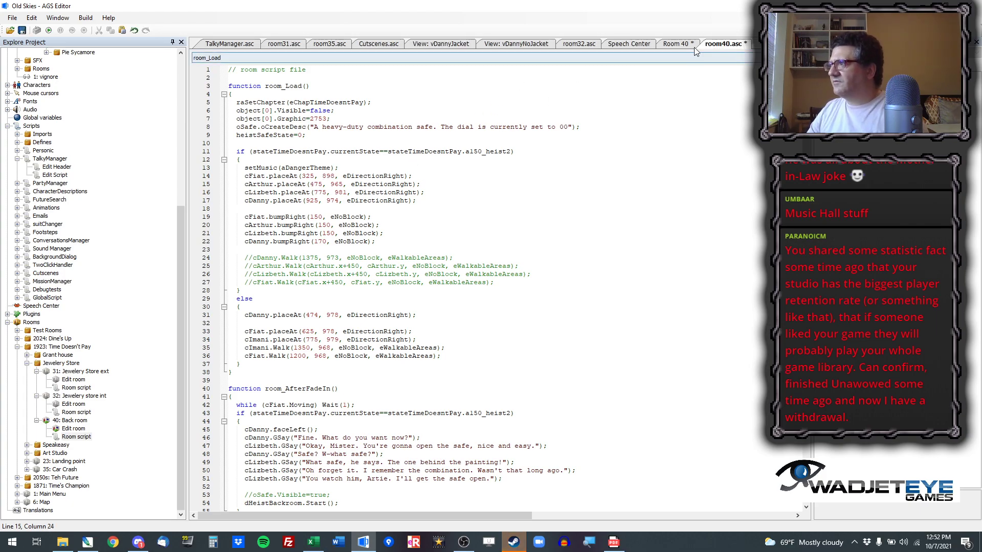
# Step: Check the strip's coordinates in the room view and set cFiat's heist2 placeAt y coordinate to 918
pyautogui.click(675, 43)
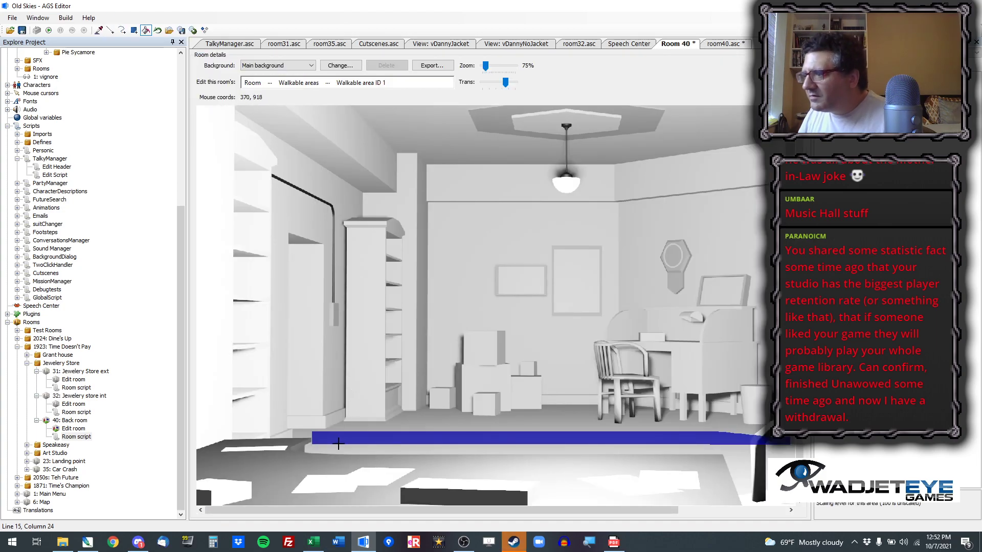
pyautogui.click(712, 44)
pyautogui.doubleClick(328, 175)
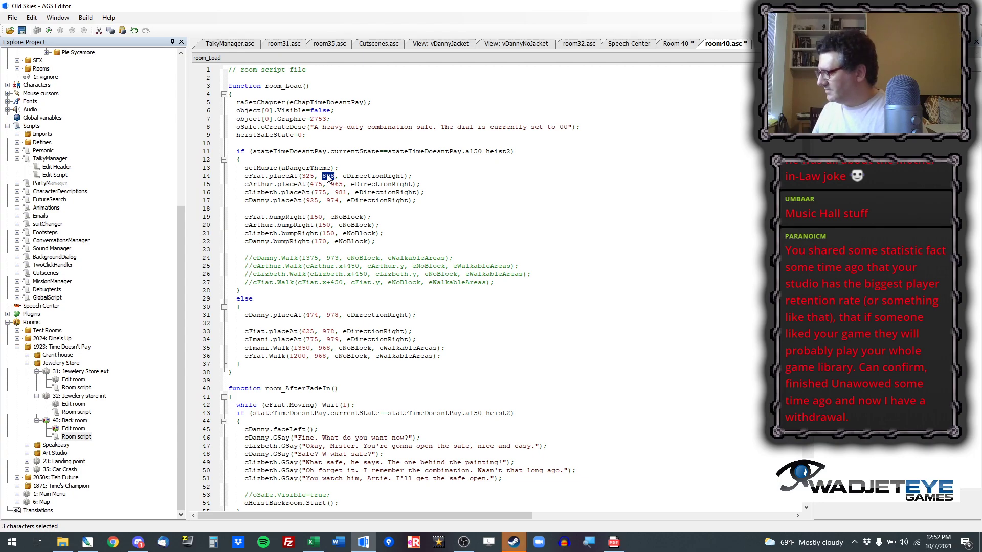
pyautogui.write('968')
pyautogui.press('Right')
pyautogui.press('Right')
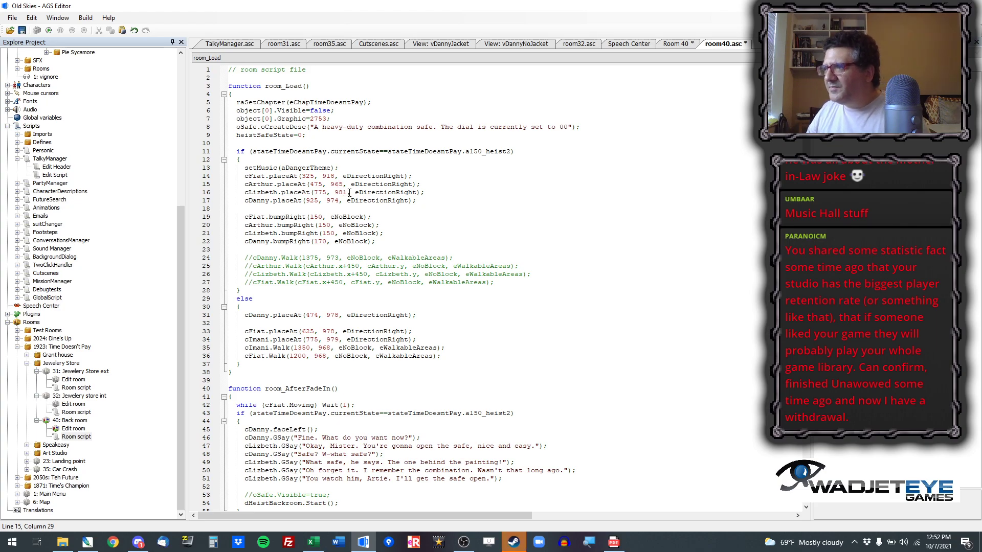
# Step: Undo and redo the edits to compare the original y offsets, and set cArthur's placeAt y coordinate to 906
pyautogui.hotkey('ctrl', 'z')
pyautogui.hotkey('ctrl', 'z')
pyautogui.hotkey('ctrl', 'z')
pyautogui.hotkey('ctrl', 'z')
pyautogui.hotkey('ctrl', 'z')
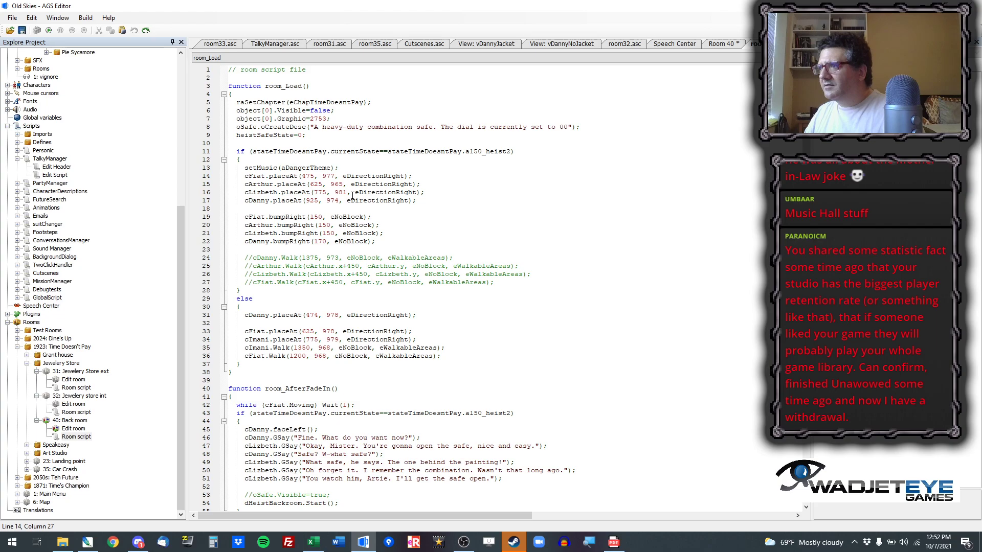
pyautogui.hotkey('ctrl', 'y')
pyautogui.hotkey('ctrl', 'y')
pyautogui.hotkey('ctrl', 'y')
pyautogui.hotkey('ctrl', 'y')
pyautogui.hotkey('ctrl', 'y')
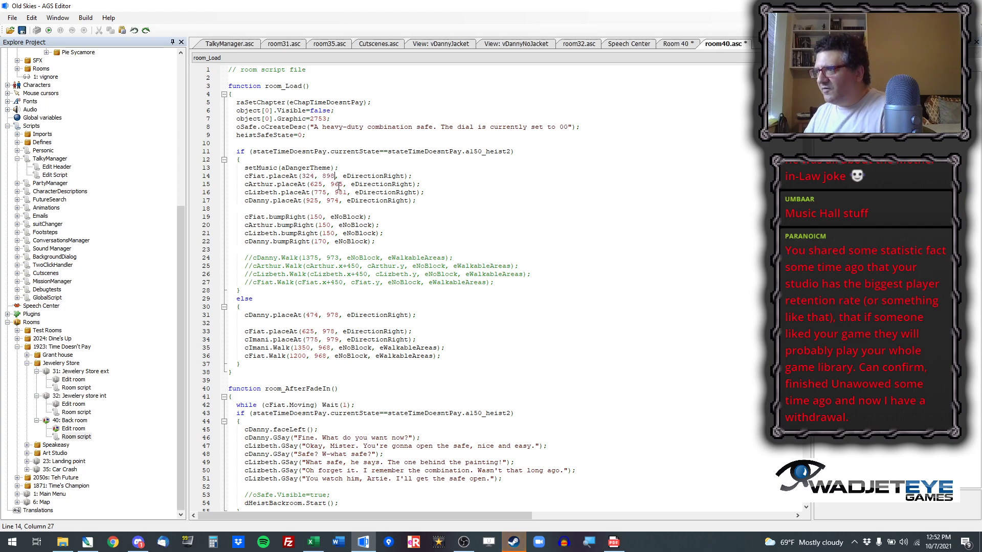
pyautogui.moveTo(343, 184); pyautogui.dragTo(335, 185)
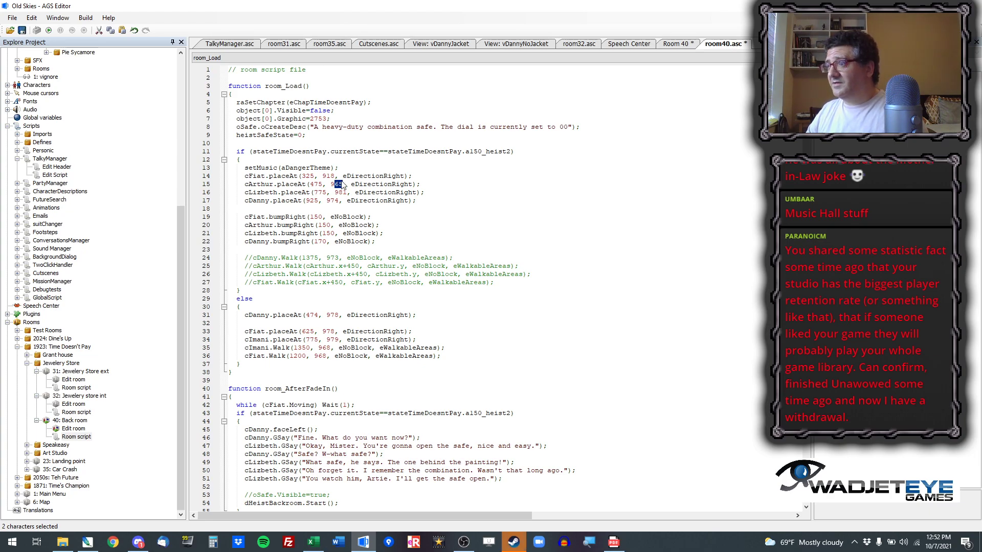
pyautogui.write('06')
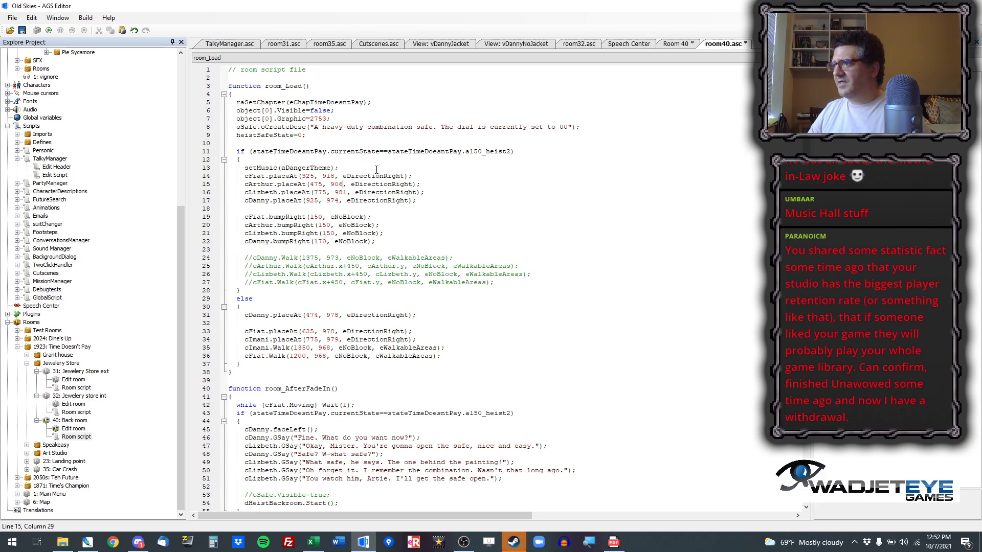
# Step: Recheck the original positions with undo and redo, and set cLizbeth's placeAt x coordinate to 625
pyautogui.hotkey('ctrl', 'z')
pyautogui.hotkey('ctrl', 'z')
pyautogui.hotkey('ctrl', 'z')
pyautogui.hotkey('ctrl', 'z')
pyautogui.hotkey('ctrl', 'z')
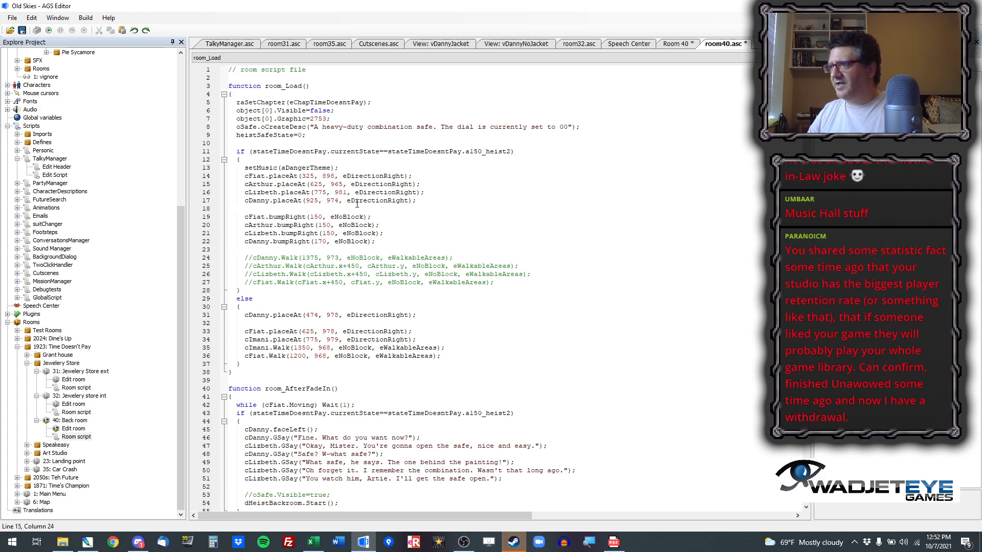
pyautogui.hotkey('ctrl', 'y')
pyautogui.hotkey('ctrl', 'y')
pyautogui.hotkey('ctrl', 'y')
pyautogui.hotkey('ctrl', 'y')
pyautogui.hotkey('ctrl', 'y')
pyautogui.doubleClick(320, 193)
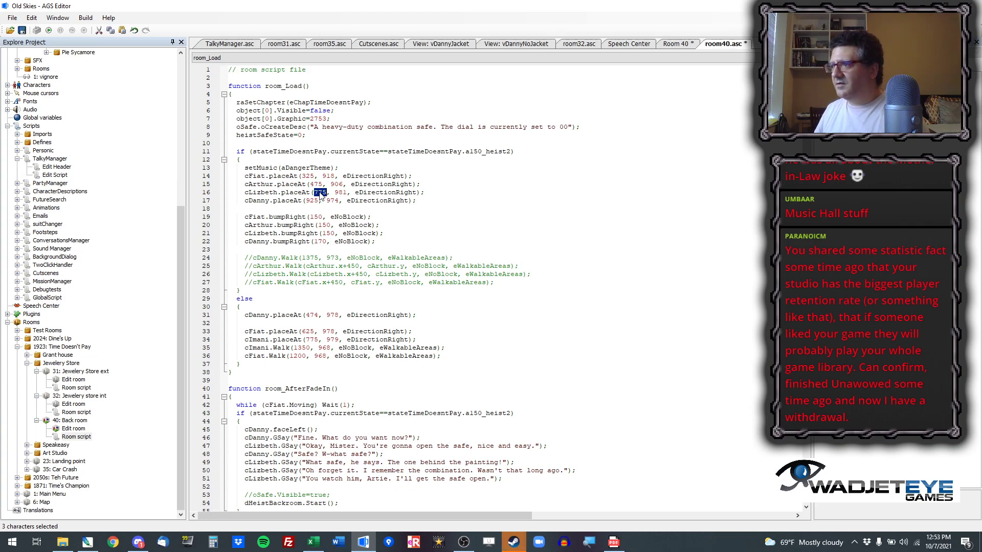
pyautogui.write('625')
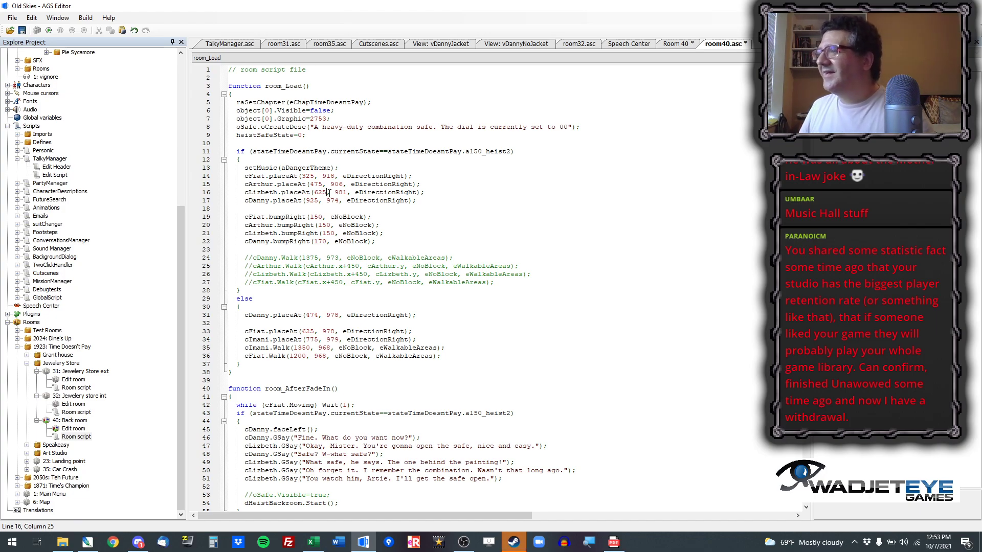
# Step: Step back through the placeAt edits and reapply them to compare the characters' original positions
pyautogui.hotkey('ctrl', 'z')
pyautogui.hotkey('ctrl', 'z')
pyautogui.hotkey('ctrl', 'z')
pyautogui.hotkey('ctrl', 'z')
pyautogui.hotkey('ctrl', 'z')
pyautogui.hotkey('ctrl', 'z')
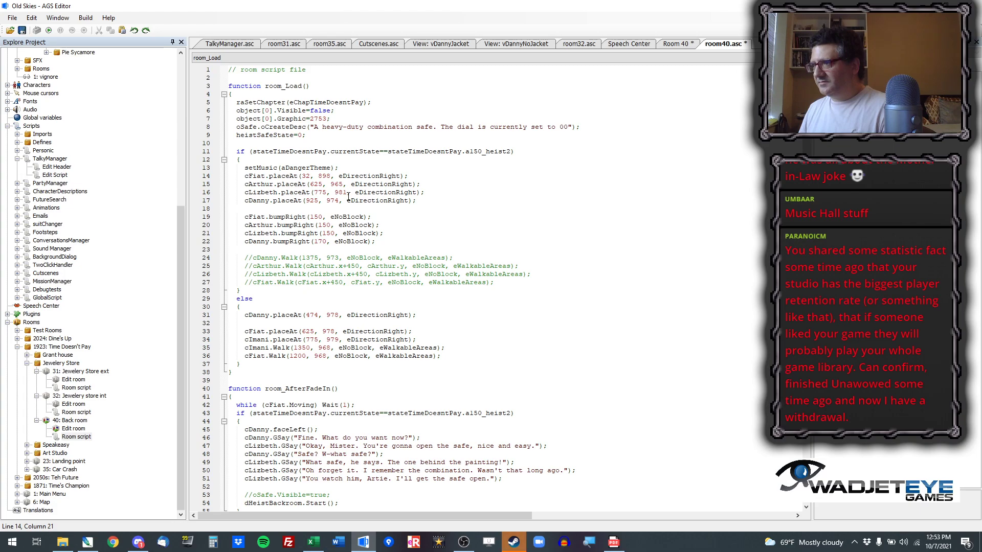
pyautogui.hotkey('ctrl', 'y')
pyautogui.hotkey('ctrl', 'y')
pyautogui.hotkey('ctrl', 'y')
pyautogui.hotkey('ctrl', 'y')
pyautogui.hotkey('ctrl', 'y')
pyautogui.hotkey('ctrl', 'y')
pyautogui.hotkey('ctrl', 'y')
pyautogui.hotkey('ctrl', 'y')
pyautogui.hotkey('ctrl', 'y')
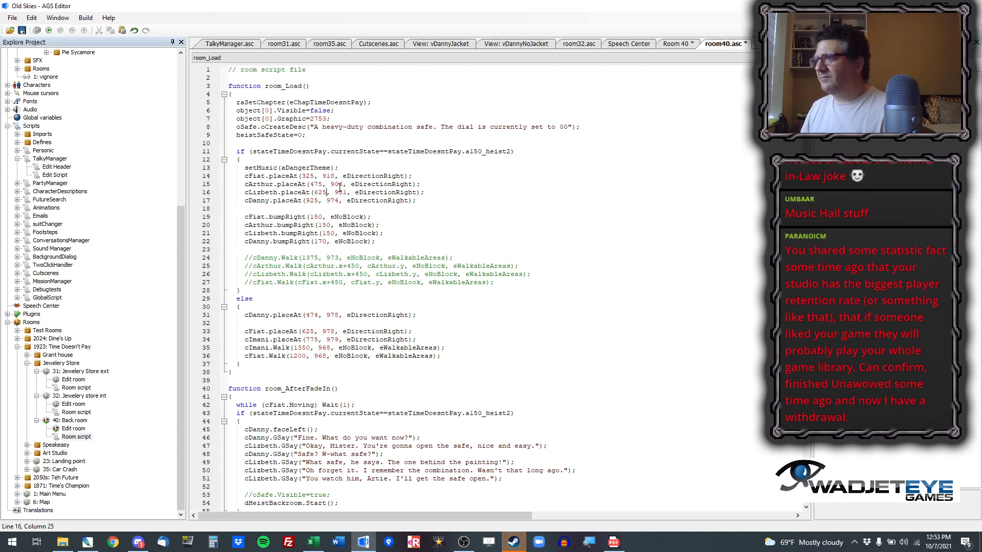
# Step: Try 922 as cLizbeth's placeAt y coordinate, check the walkable strip in the room view, and set the coordinate to 919
pyautogui.moveTo(339, 193); pyautogui.dragTo(347, 193)
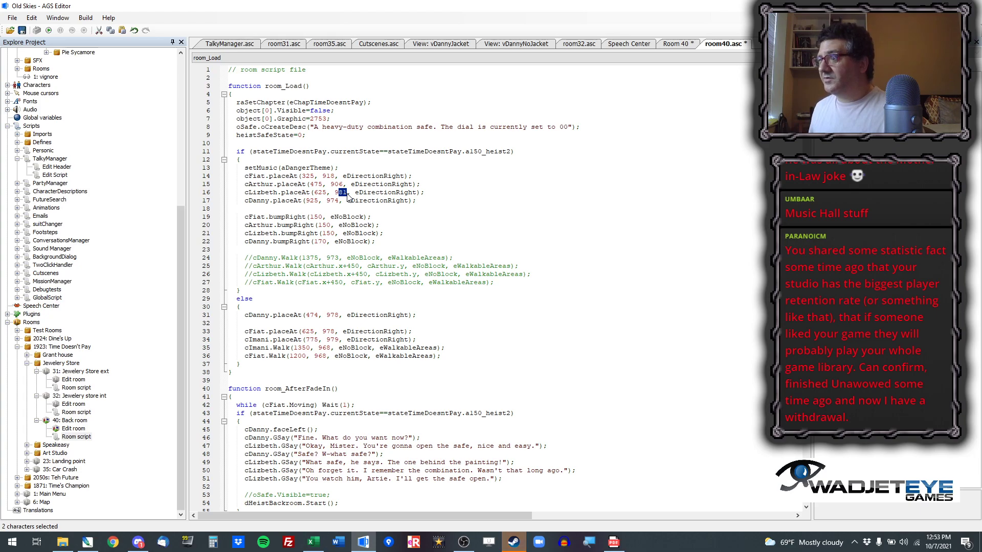
pyautogui.write('22')
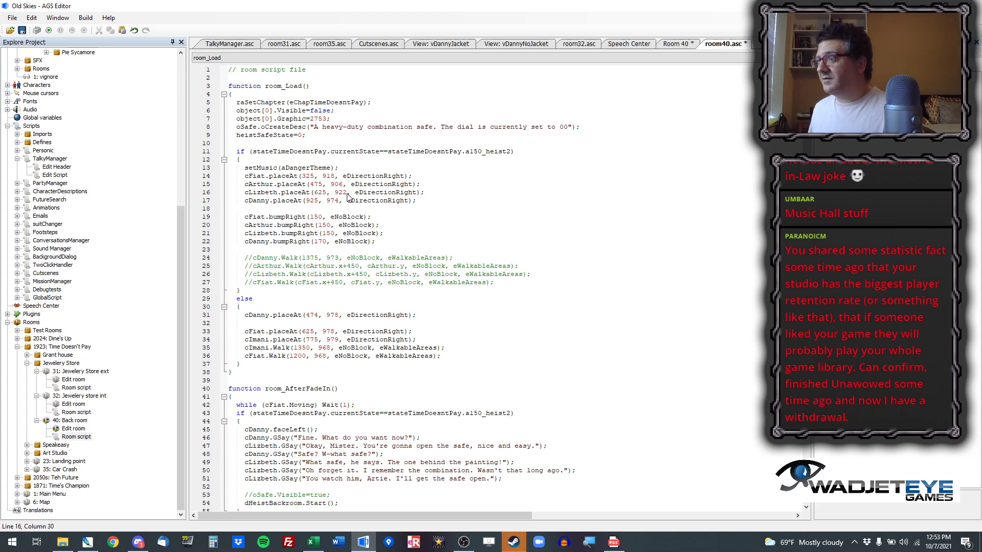
pyautogui.click(674, 46)
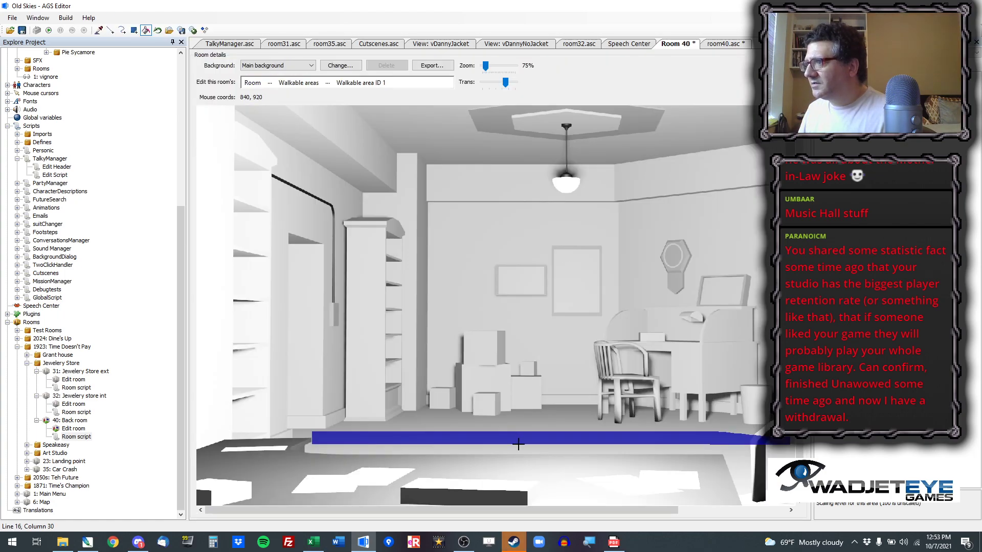
pyautogui.click(714, 45)
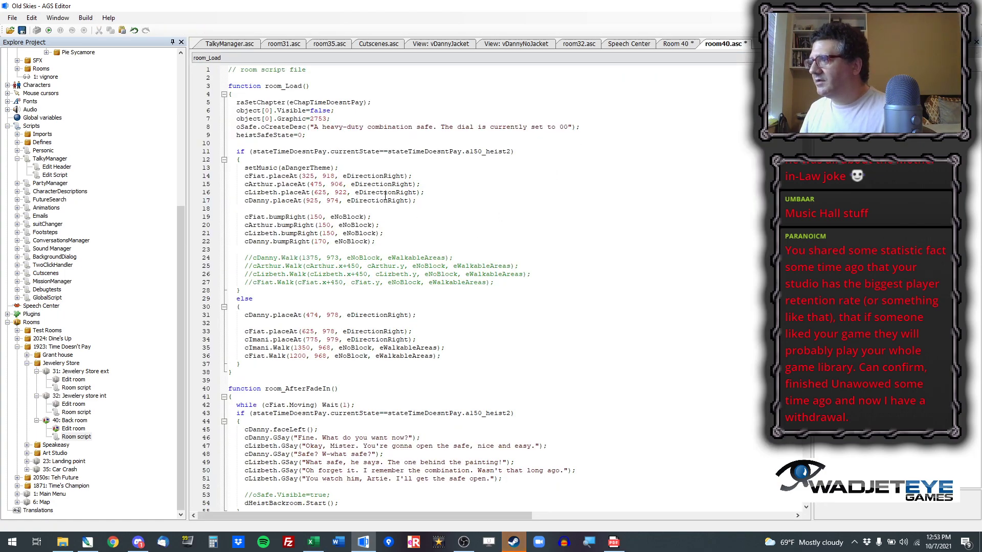
pyautogui.click(343, 192)
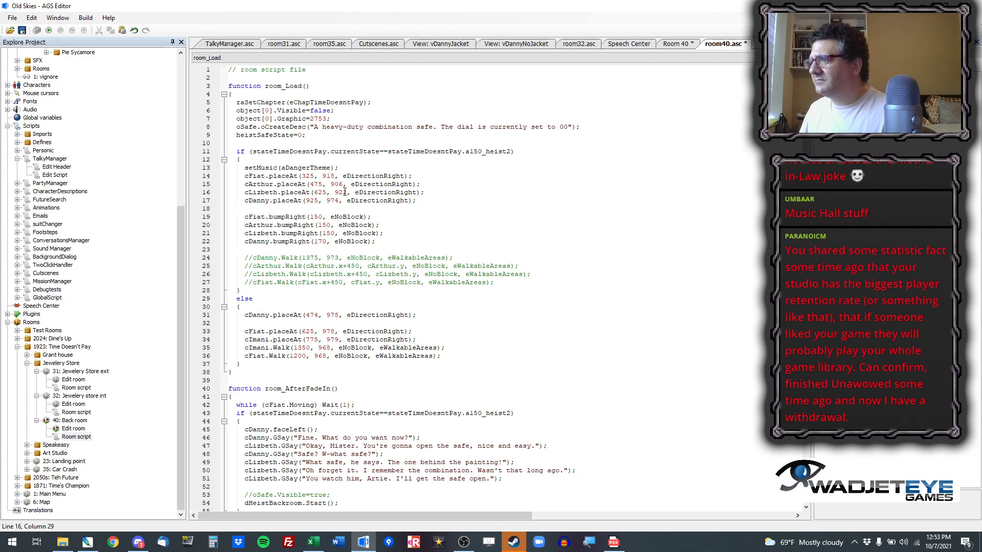
pyautogui.press('BackSpace')
pyautogui.press('BackSpace')
pyautogui.write('19')
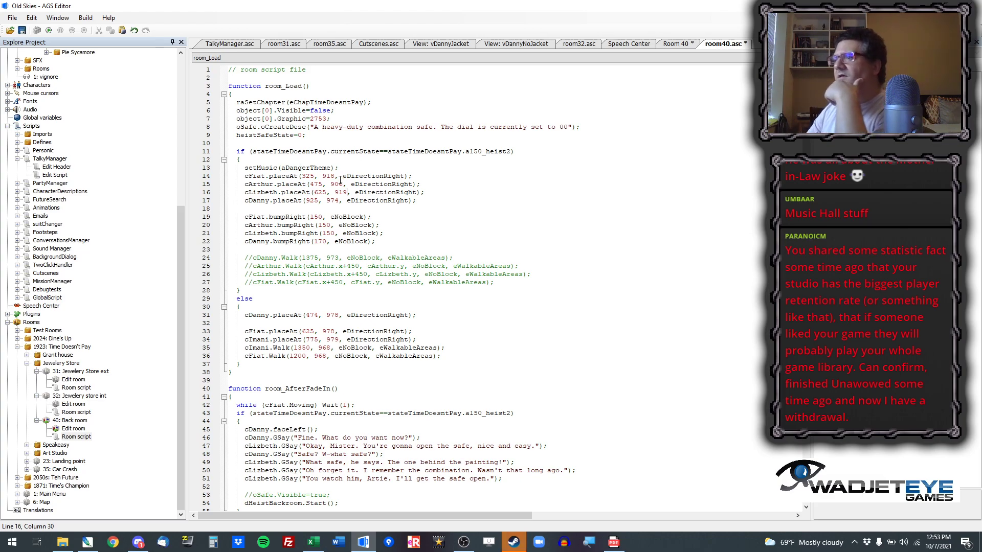
# Step: Try cLizbeth's placeAt coordinates at 775, 981 to compare against the original spacing
pyautogui.press('BackSpace')
pyautogui.press('BackSpace')
pyautogui.press('BackSpace')
pyautogui.write('981')
pyautogui.press('Left')
pyautogui.press('Left')
pyautogui.press('Left')
pyautogui.press('Left')
pyautogui.press('Left')
pyautogui.press('BackSpace')
pyautogui.press('BackSpace')
pyautogui.press('BackSpace')
pyautogui.write('775')
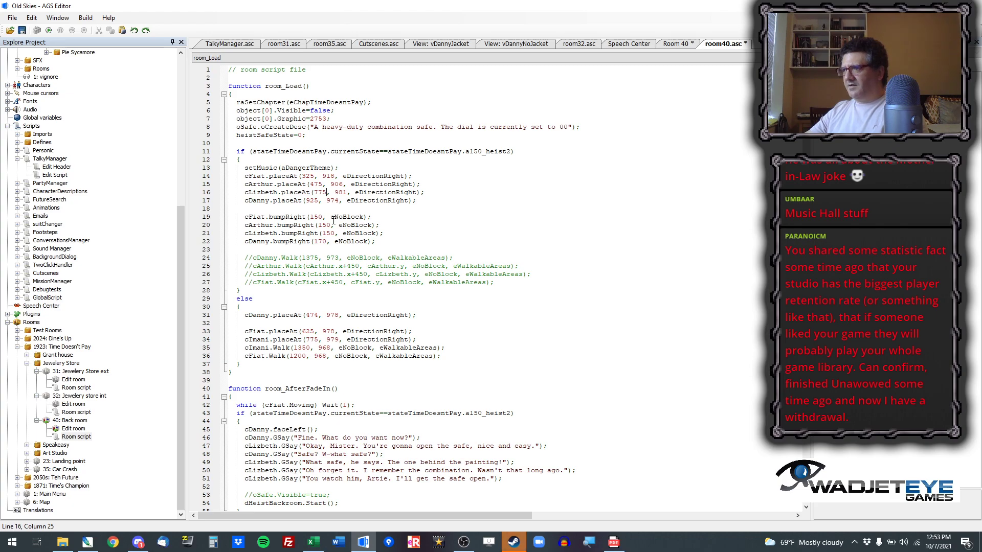
# Step: Undo the trial coordinates on cLizbeth's placeAt line and re-enter 919 as the y coordinate
pyautogui.hotkey('ctrl', 'z')
pyautogui.hotkey('ctrl', 'z')
pyautogui.hotkey('ctrl', 'z')
pyautogui.hotkey('ctrl', 'z')
pyautogui.hotkey('ctrl', 'z')
pyautogui.write('19')
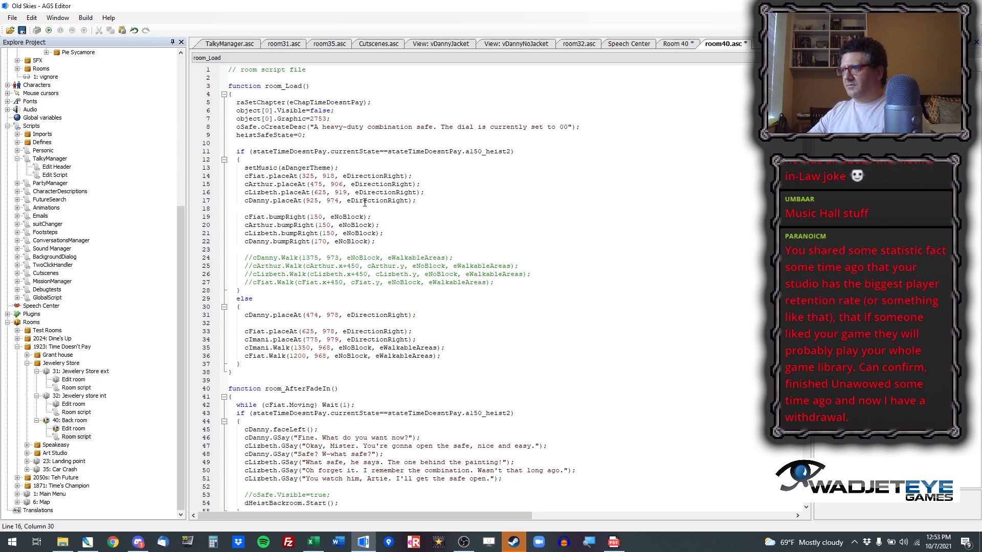
# Step: Set cDanny's heist2 placeAt coordinates to 775, 917, checking the walkable strip in the room view
pyautogui.doubleClick(312, 201)
pyautogui.write('775')
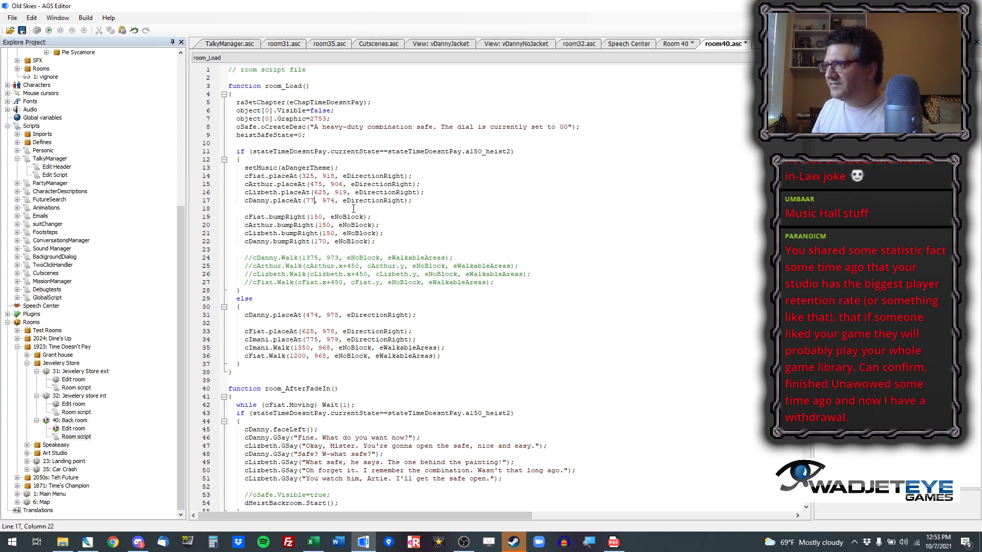
pyautogui.press('Right')
pyautogui.press('Right')
pyautogui.press('Right')
pyautogui.press('Right')
pyautogui.press('Right')
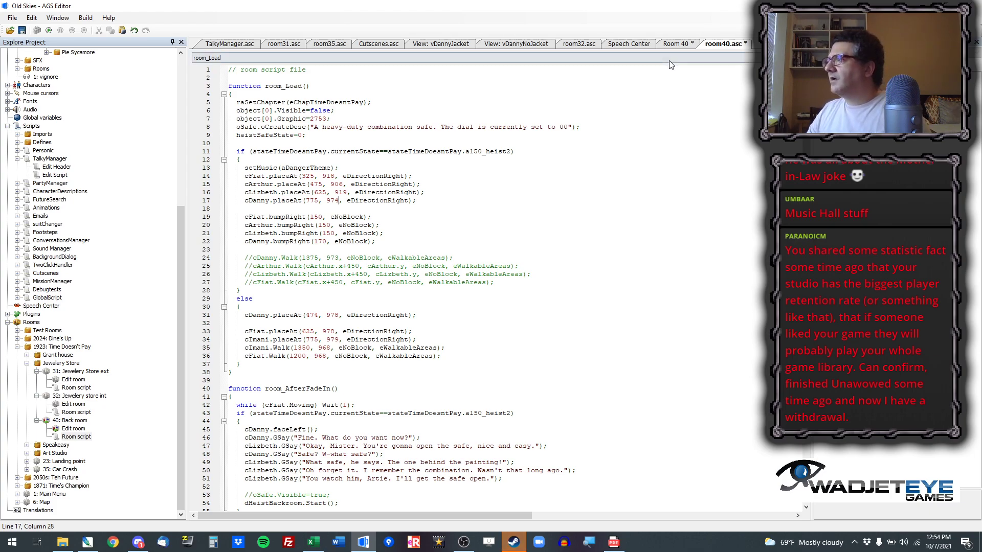
pyautogui.click(675, 44)
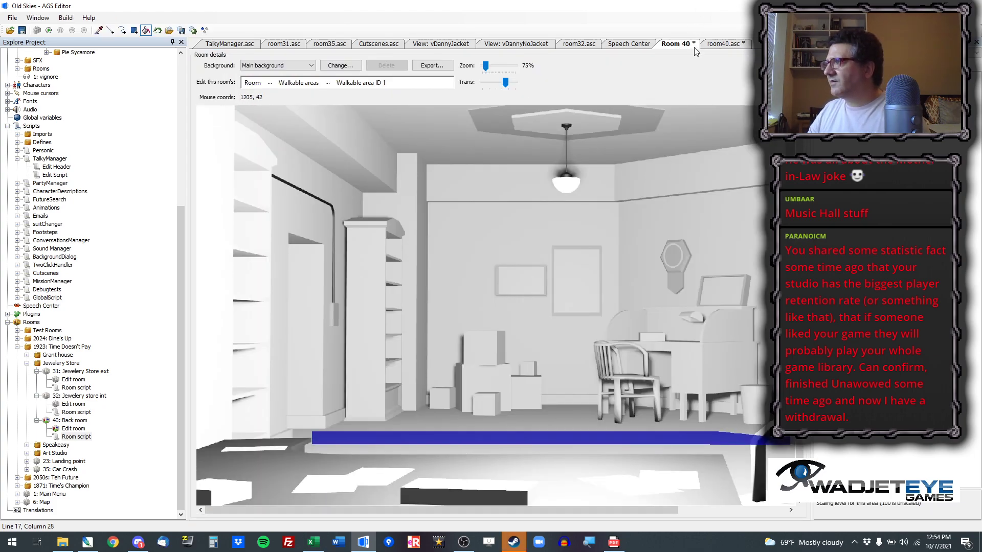
pyautogui.click(724, 44)
pyautogui.moveTo(331, 201); pyautogui.dragTo(340, 201)
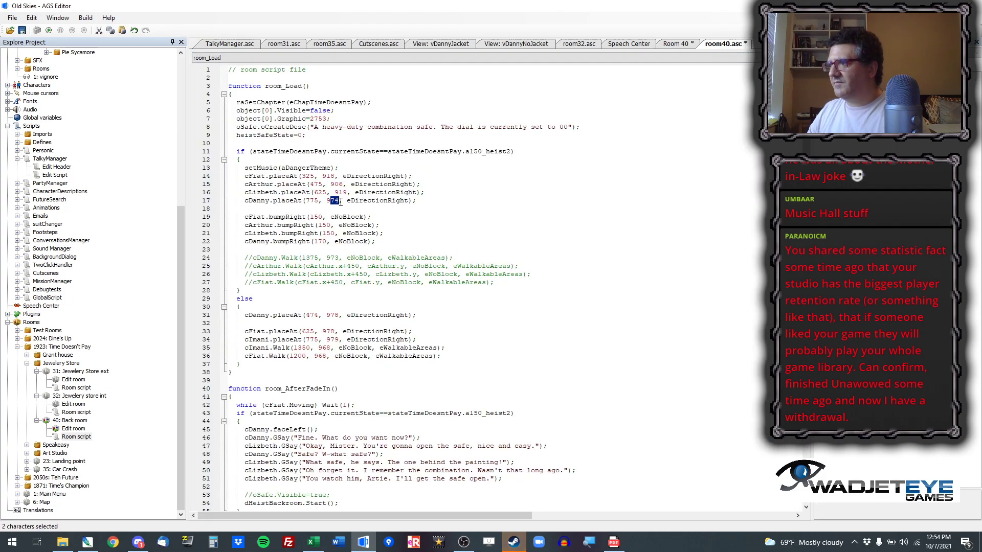
pyautogui.write('17')
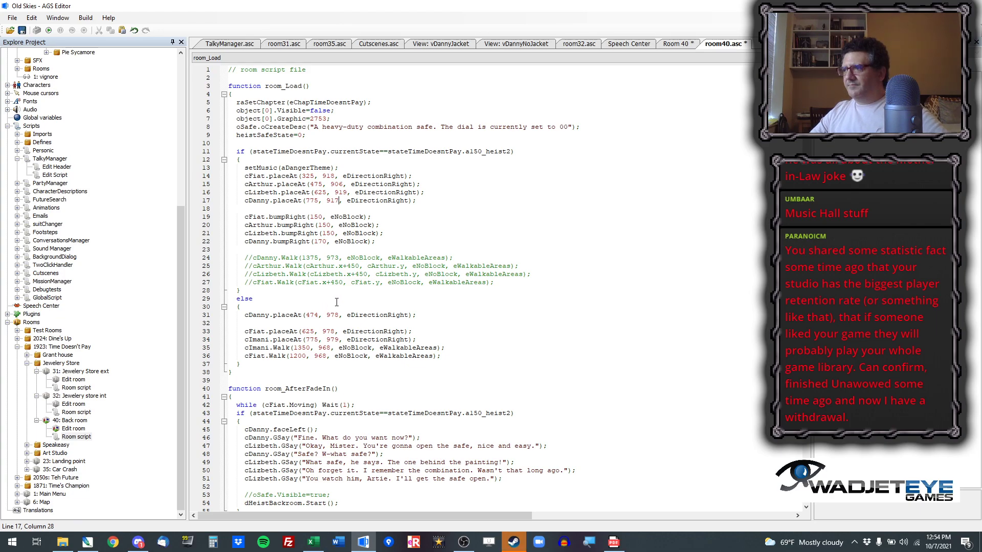
# Step: Copy a point near the walkable strip's left end and set cDanny's placeAt in the else branch to 340, 902
pyautogui.click(678, 44)
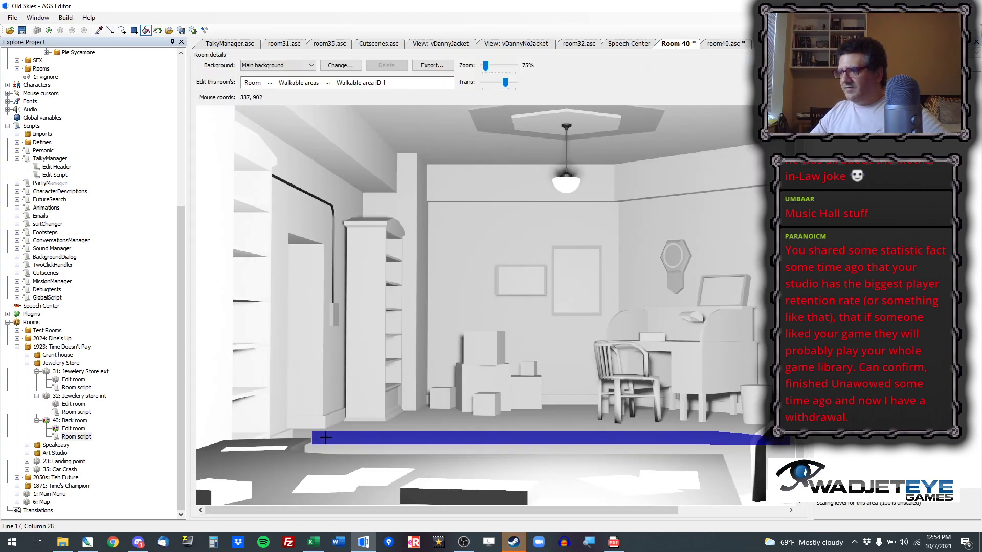
pyautogui.rightClick(325, 438)
pyautogui.click(358, 444)
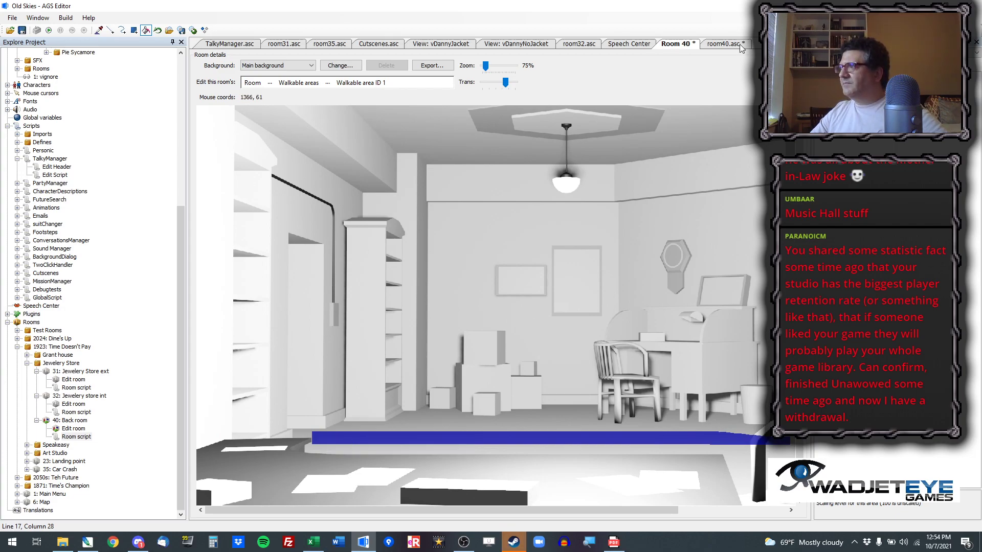
pyautogui.click(724, 44)
pyautogui.moveTo(306, 315); pyautogui.dragTo(338, 315)
pyautogui.write('340, 902')
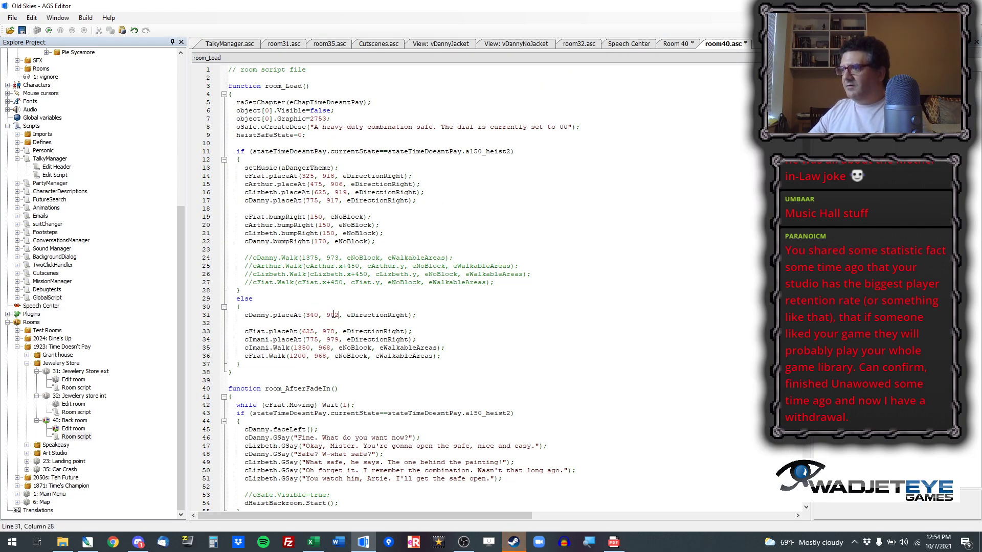
# Step: Pick a point on the strip and set cFiat's else-branch placeAt to 600, 896, undoing and redoing to compare the original spacing
pyautogui.click(682, 46)
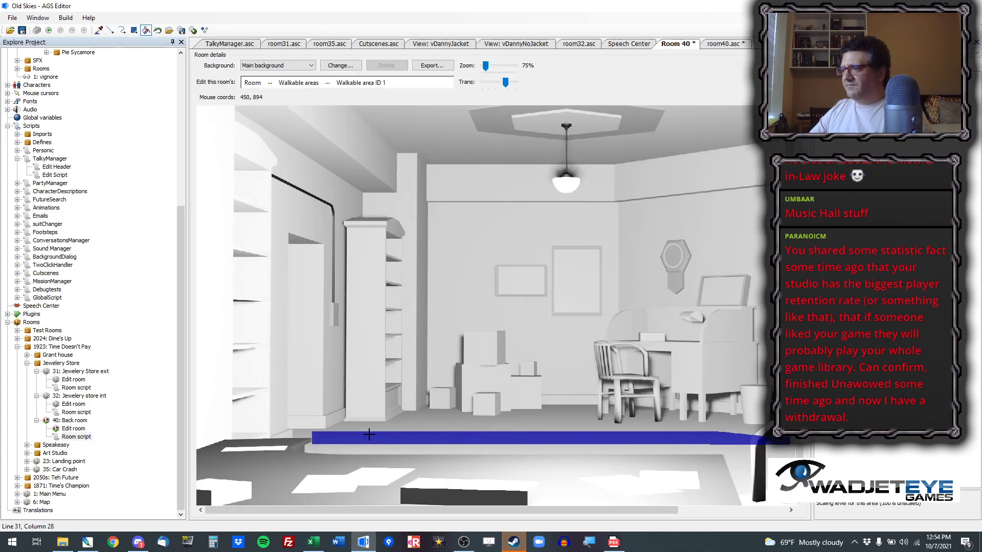
pyautogui.rightClick(393, 436)
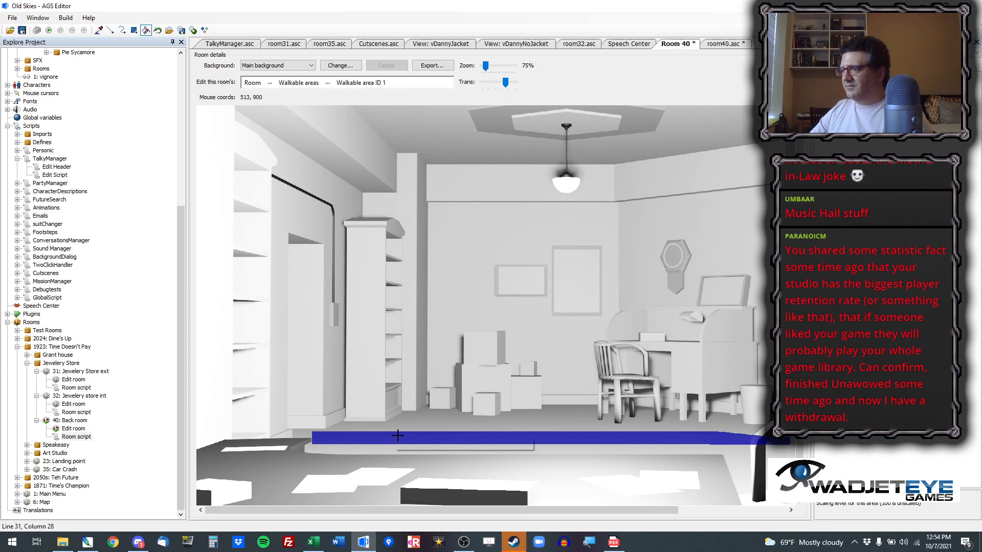
pyautogui.click(453, 442)
pyautogui.click(726, 44)
pyautogui.moveTo(301, 331); pyautogui.dragTo(335, 331)
pyautogui.hotkey('ctrl', 'v')
pyautogui.click(316, 331)
pyautogui.hotkey('ctrl', 'z')
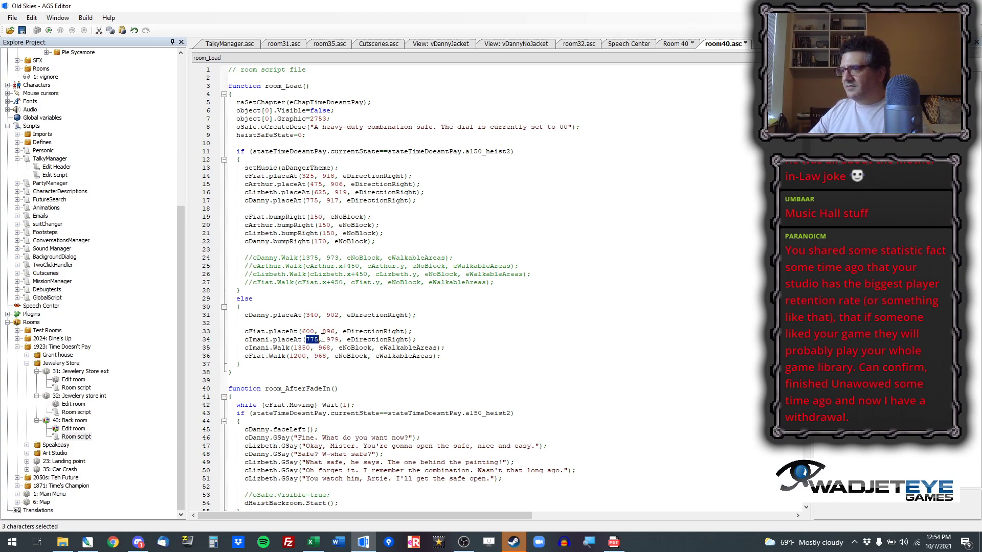
pyautogui.click(334, 331)
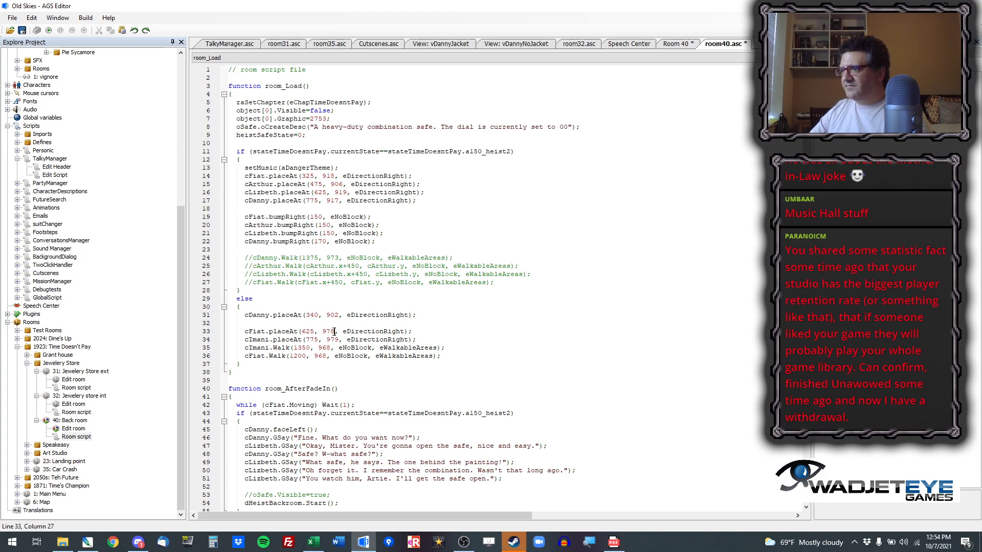
pyautogui.hotkey('ctrl', 'y')
pyautogui.click(315, 331)
# Step: Set cImani's placeAt coordinates in the else branch to 750, 896
pyautogui.doubleClick(312, 339)
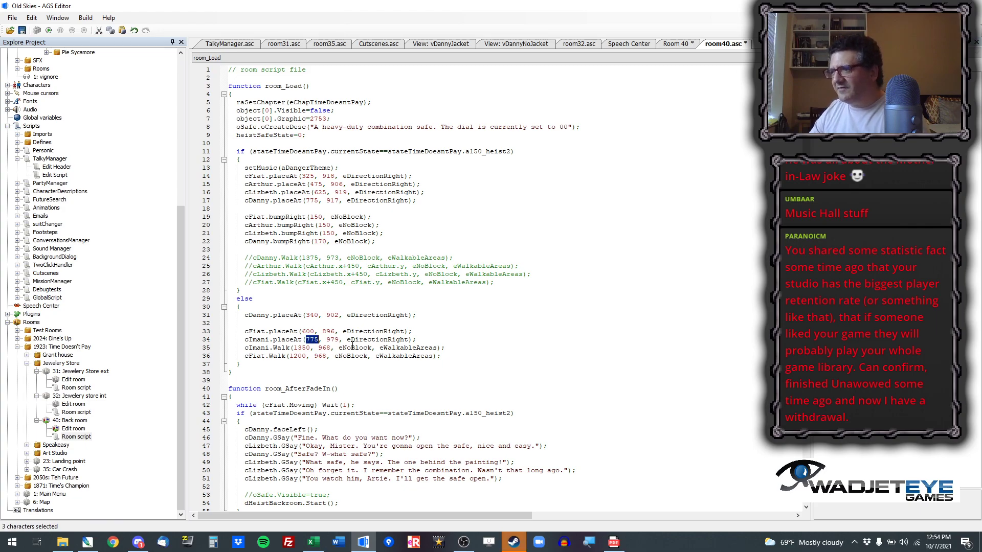
pyautogui.write('750')
pyautogui.hotkey('ctrl', 'shift', 'Right')
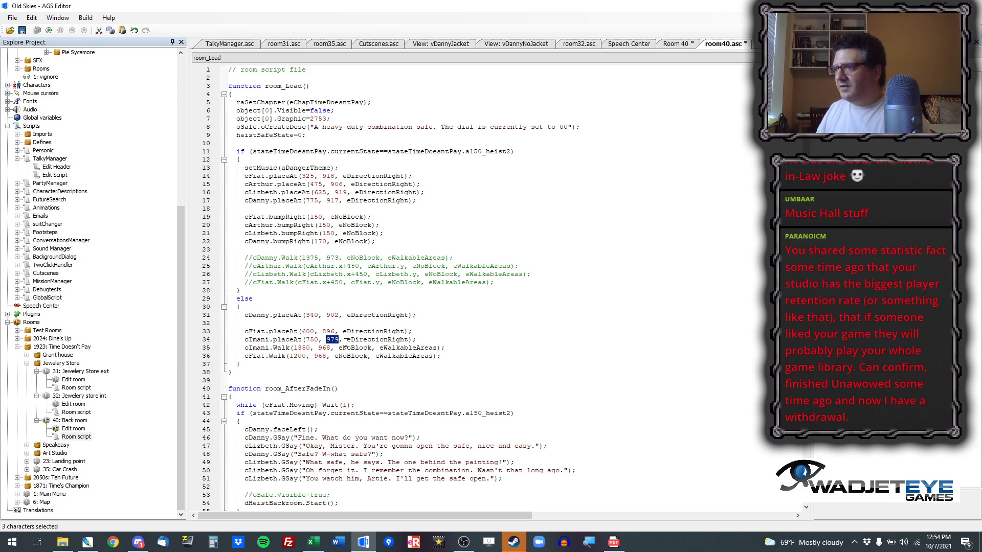
pyautogui.write('896')
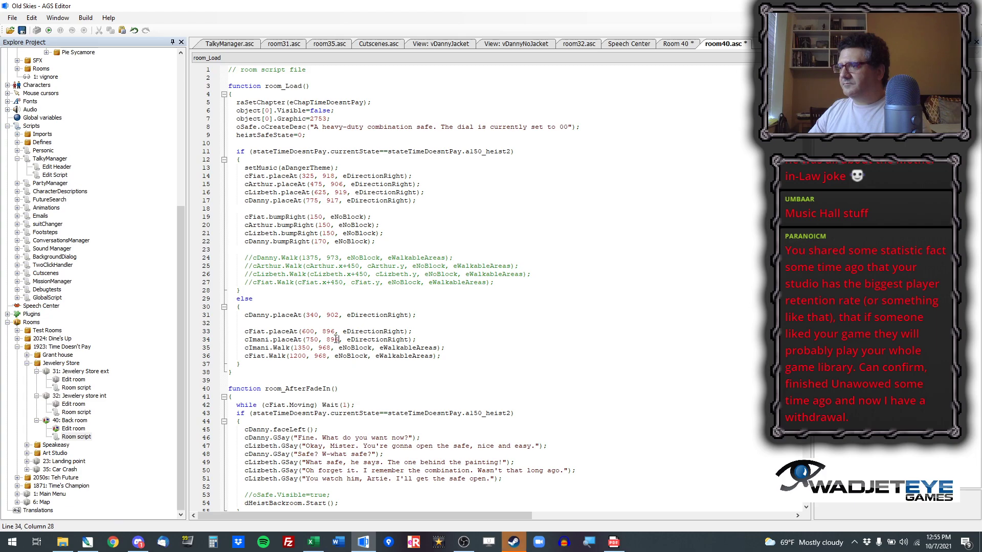
# Step: Set the y coordinates of the cImani and cFiat Walk calls to 896, undoing and redoing to compare the original values
pyautogui.doubleClick(325, 348)
pyautogui.write('896')
pyautogui.doubleClick(323, 354)
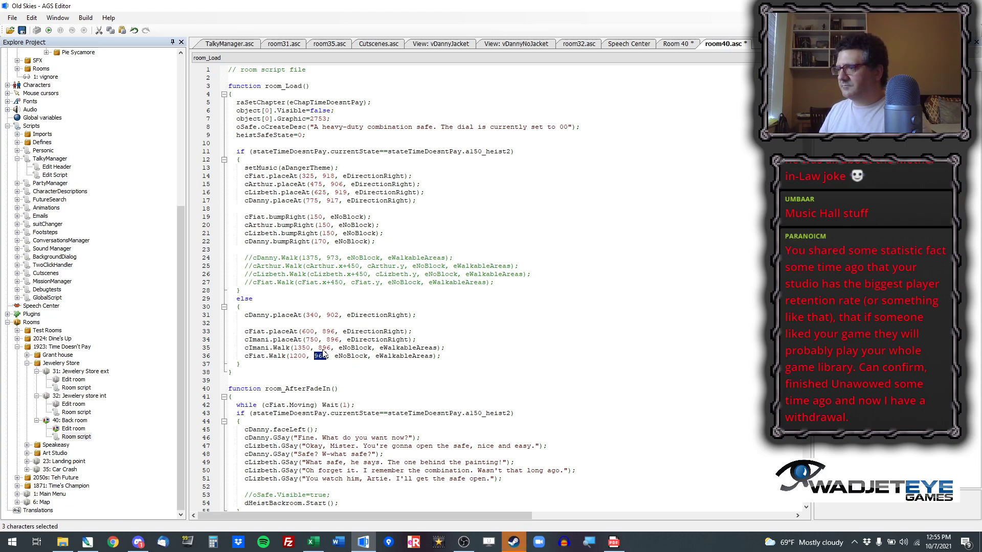
pyautogui.write('896')
pyautogui.hotkey('ctrl', 'z')
pyautogui.hotkey('ctrl', 'z')
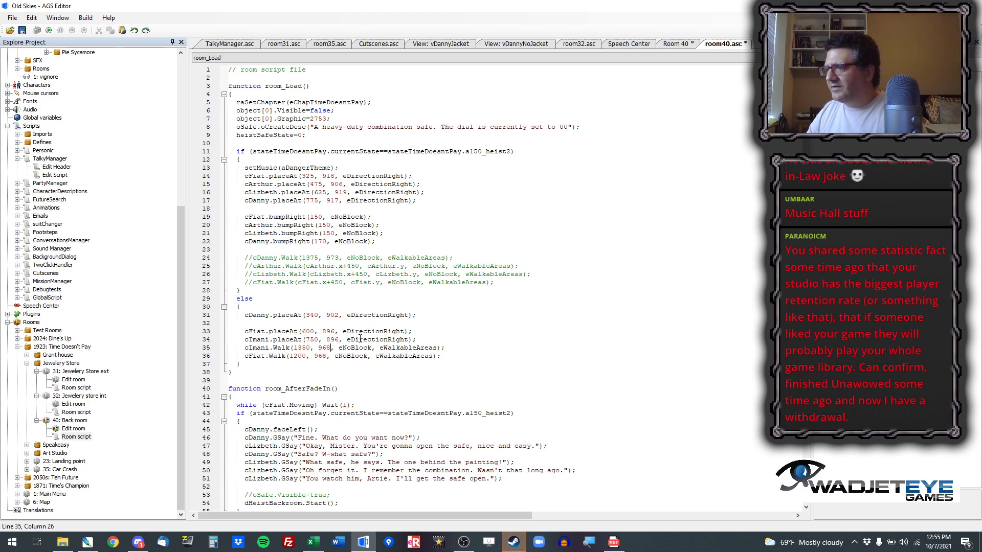
pyautogui.hotkey('ctrl', 'y')
pyautogui.hotkey('ctrl', 'y')
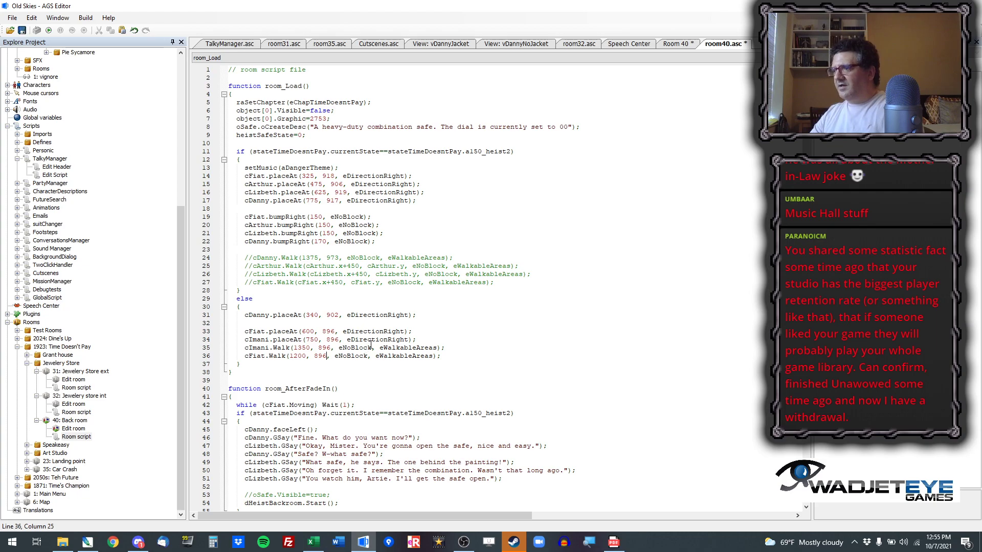
# Step: Copy the coordinates near the walkable strip's right end and set cImani's Walk destination to 1517, 910
pyautogui.click(676, 45)
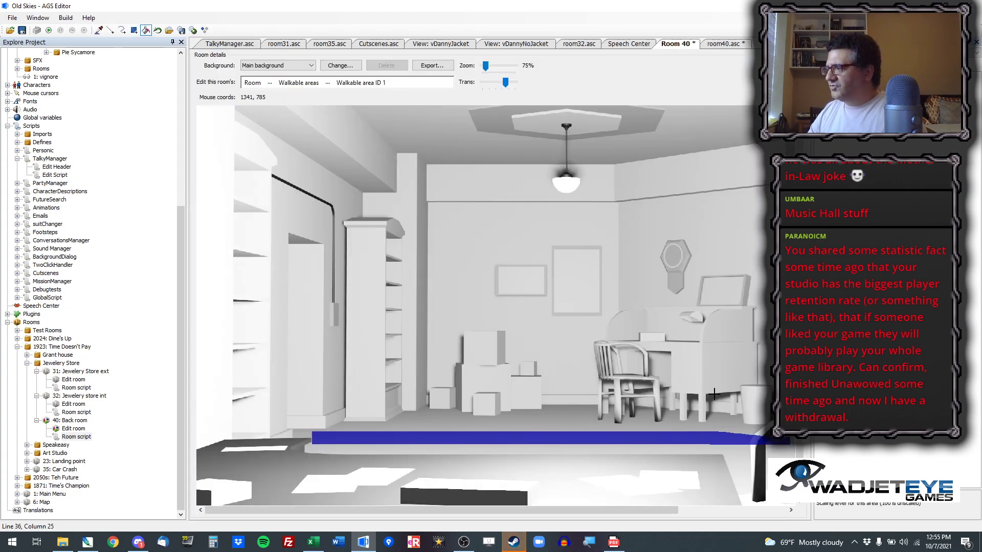
pyautogui.moveTo(553, 511); pyautogui.dragTo(662, 511)
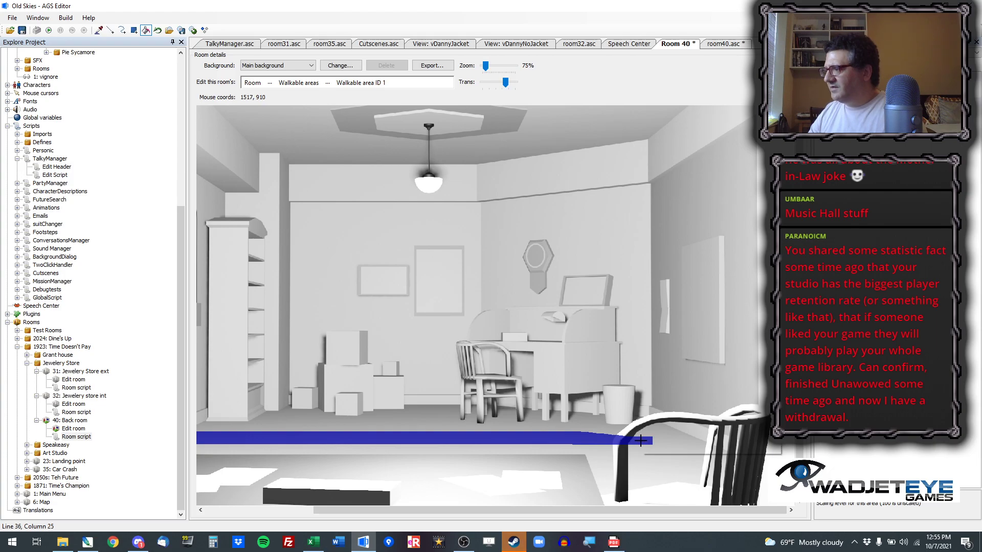
pyautogui.click(723, 44)
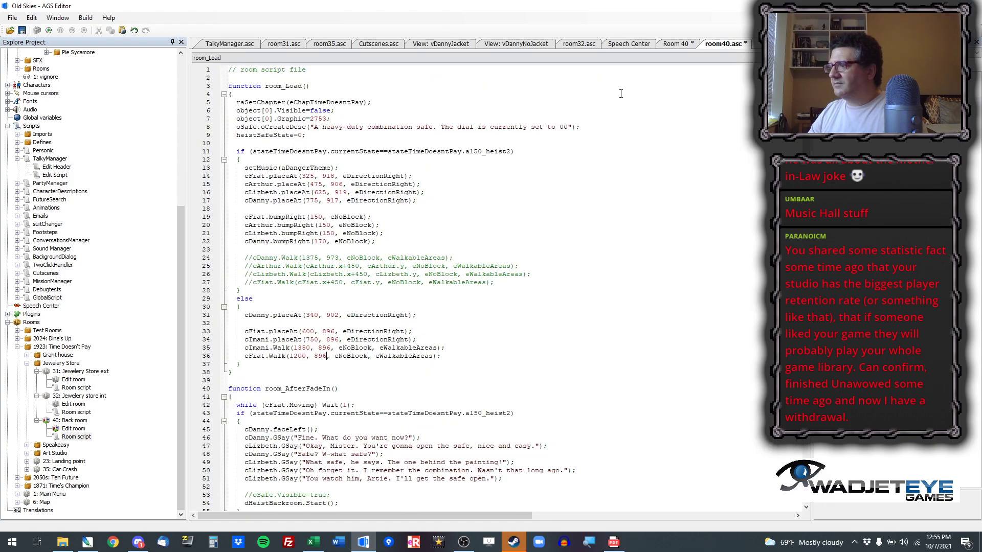
pyautogui.moveTo(294, 348); pyautogui.dragTo(314, 348)
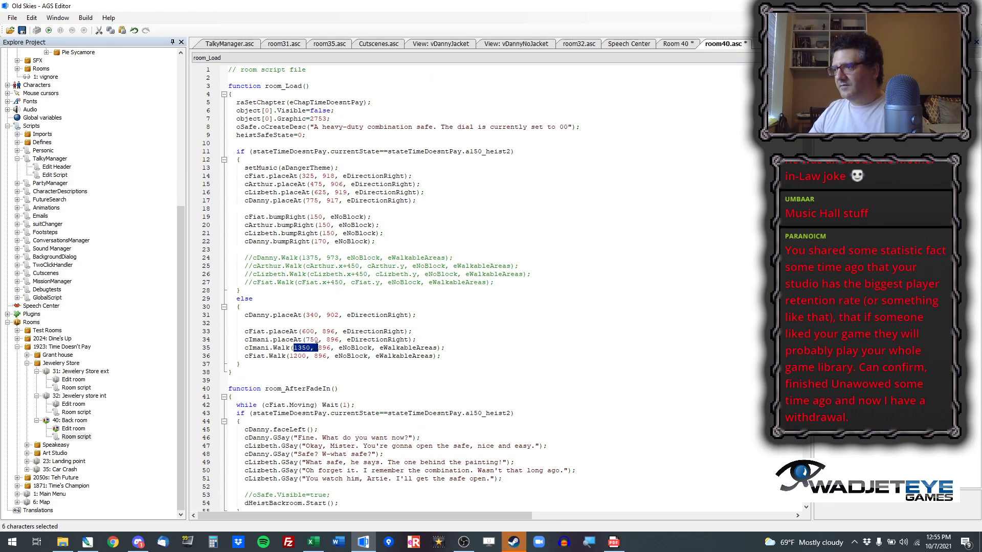
pyautogui.click(330, 348)
# Step: Copy the coordinates of a point near the walkable strip's right end and set cFiat's Walk destination to 1386, 897
pyautogui.click(676, 44)
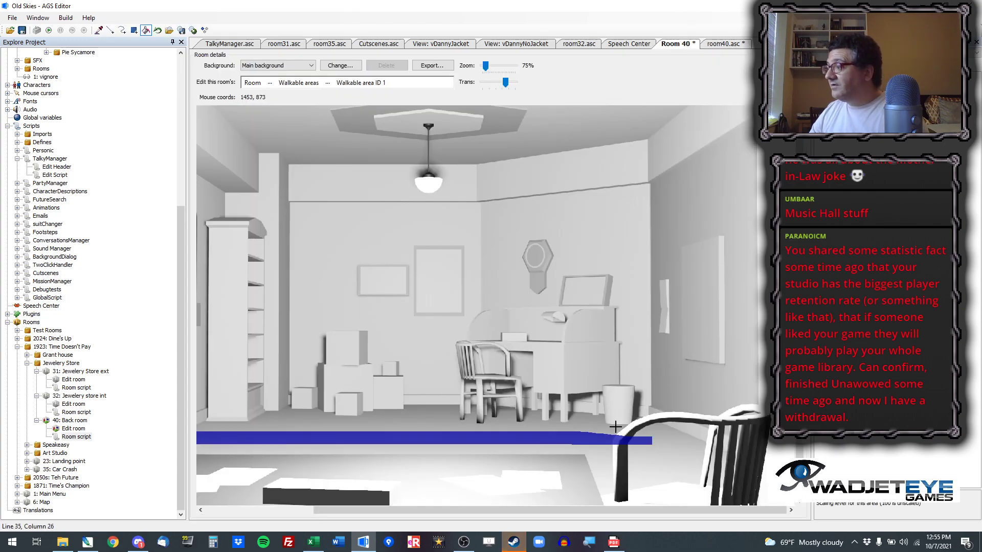
pyautogui.rightClick(591, 436)
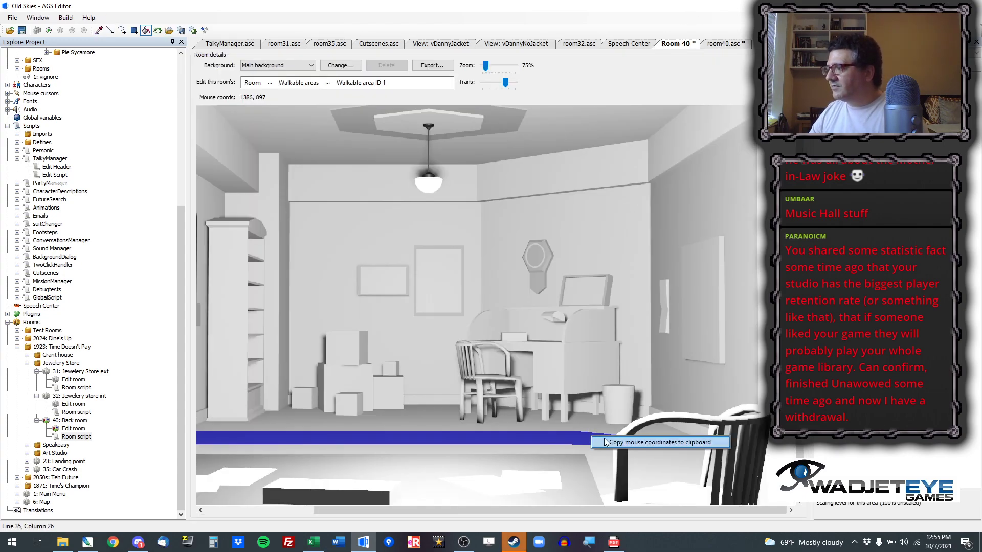
pyautogui.click(621, 443)
pyautogui.click(724, 44)
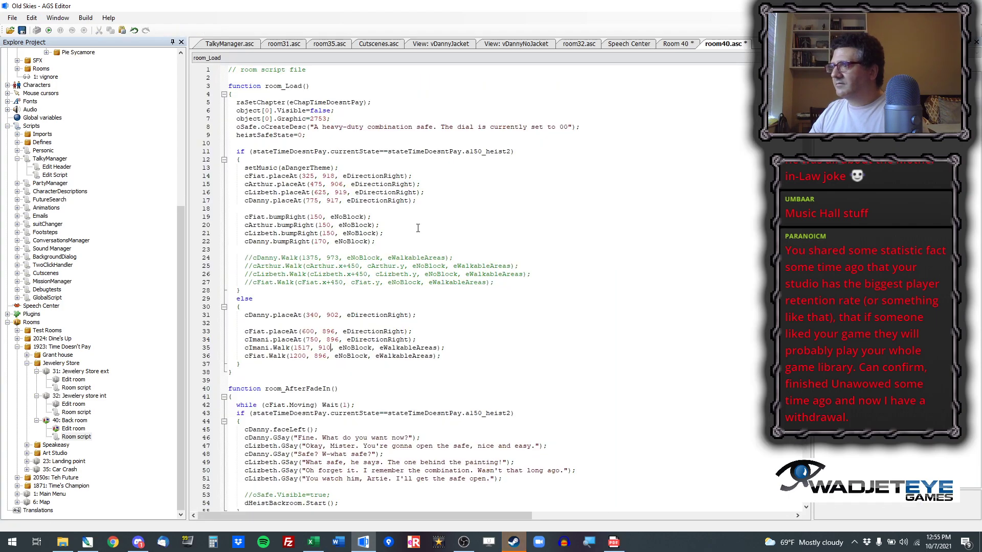
pyautogui.click(301, 356)
pyautogui.moveTo(290, 357); pyautogui.dragTo(313, 357)
pyautogui.hotkey('ctrl', 'v')
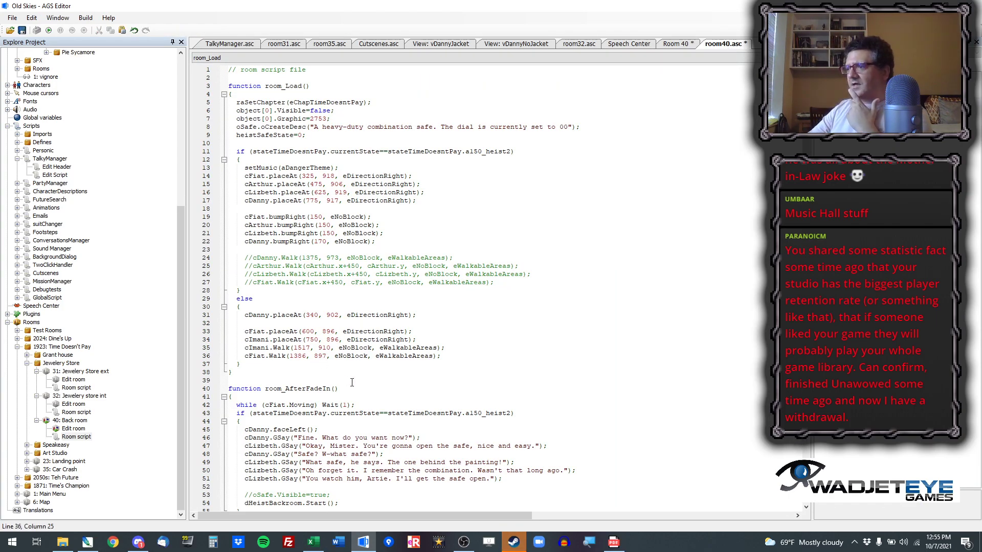
# Step: Review the rest of the back room script, then test-run the game, jump to room 40 and end the run
pyautogui.scroll(-2, 357, 372)
pyautogui.scroll(-3, 357, 372)
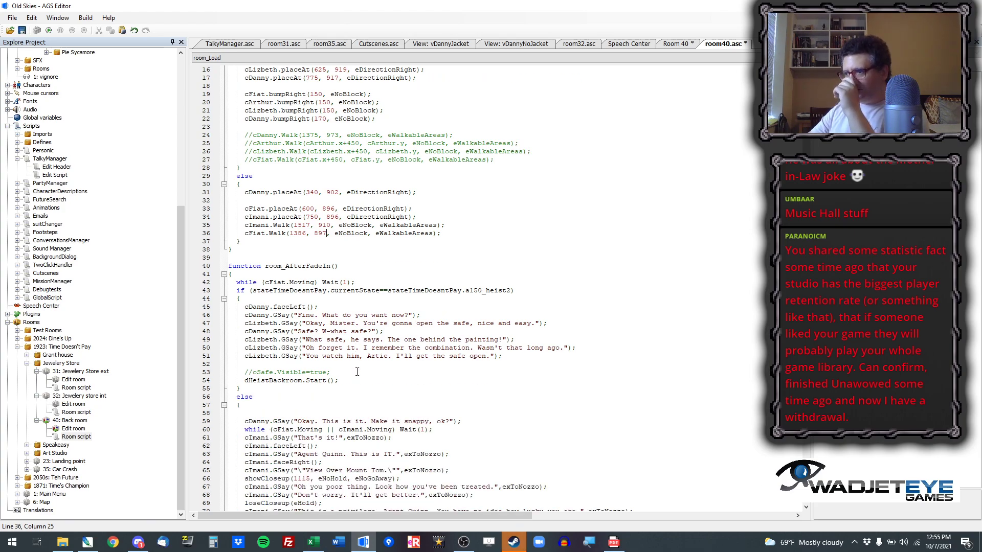
pyautogui.scroll(-16, 357, 372)
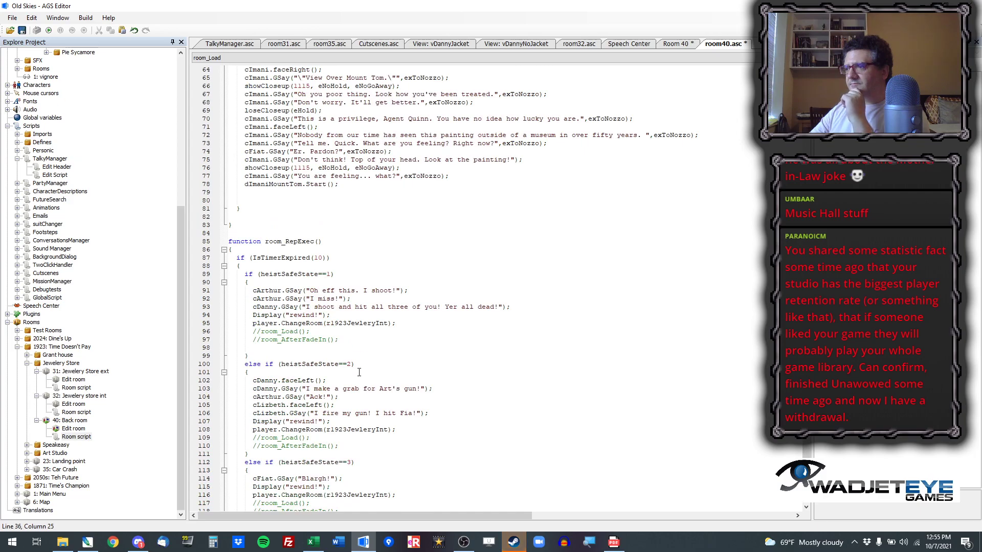
pyautogui.scroll(-3, 359, 371)
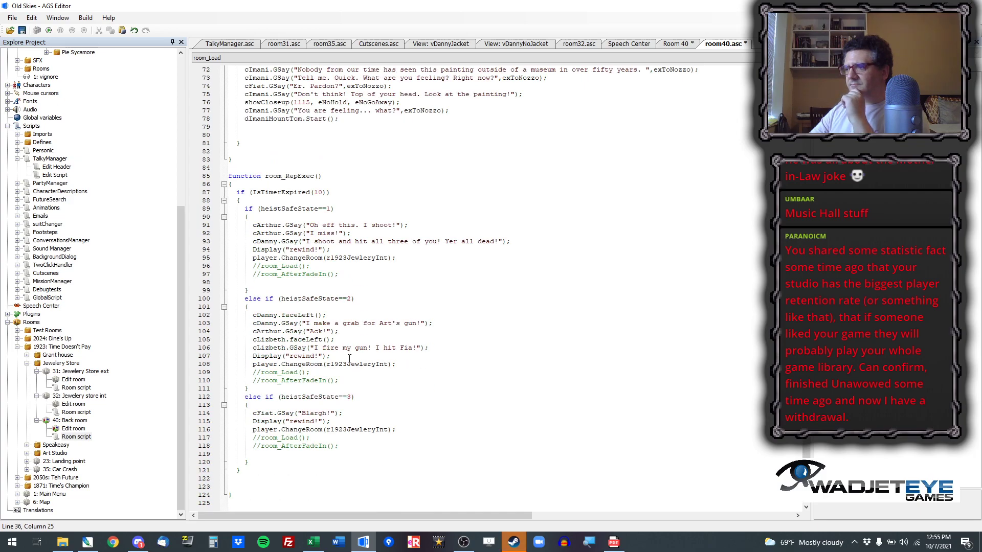
pyautogui.click(49, 30)
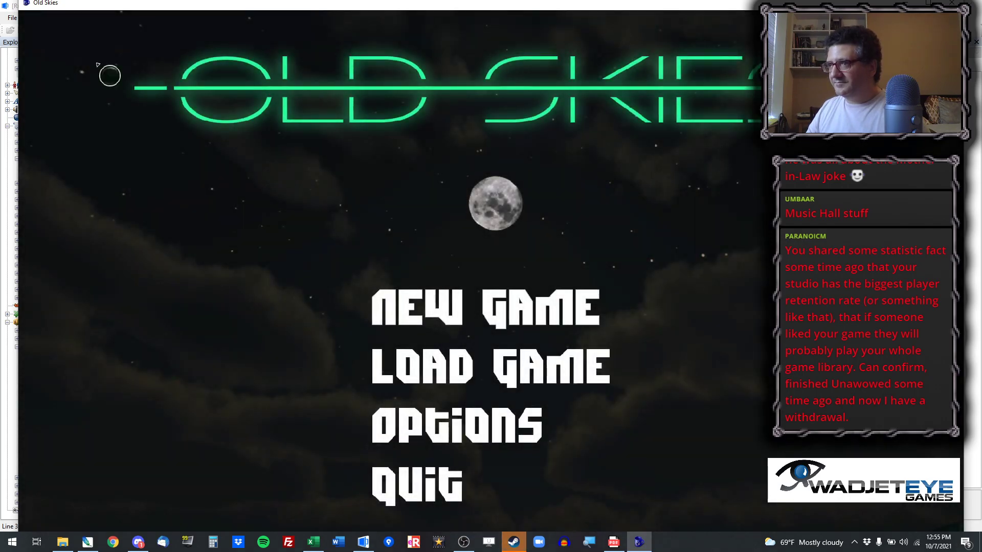
pyautogui.hotkey('ctrl', 'x')
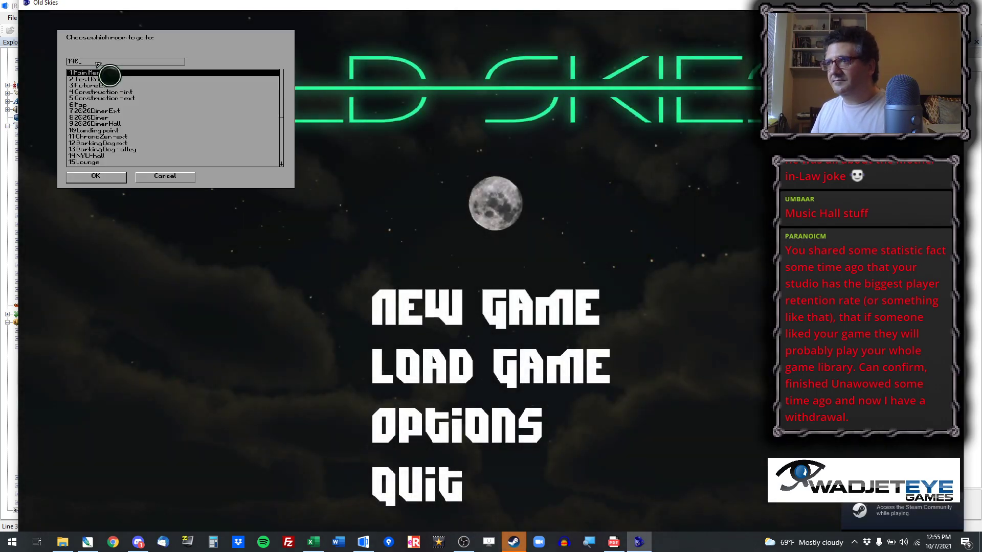
pyautogui.press('Return')
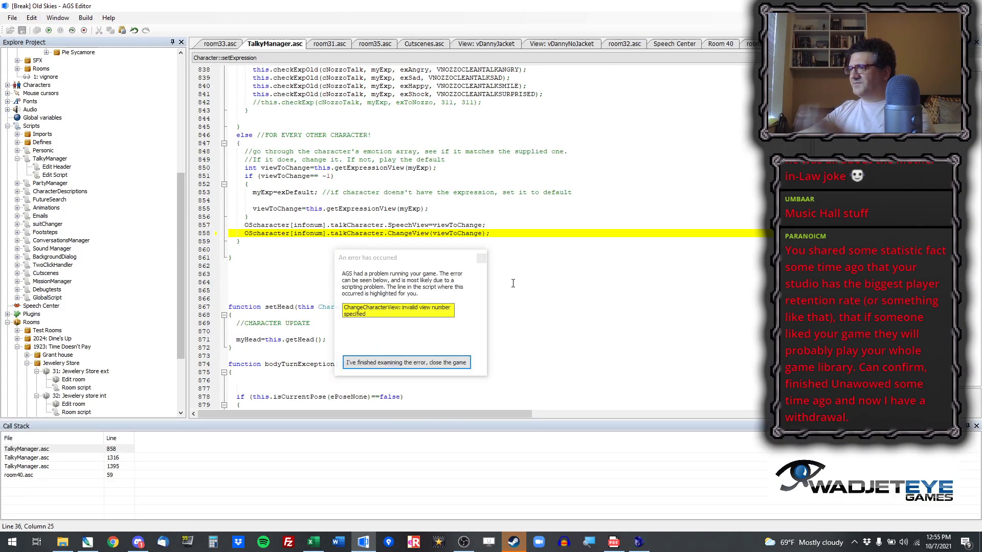
pyautogui.press('Return')
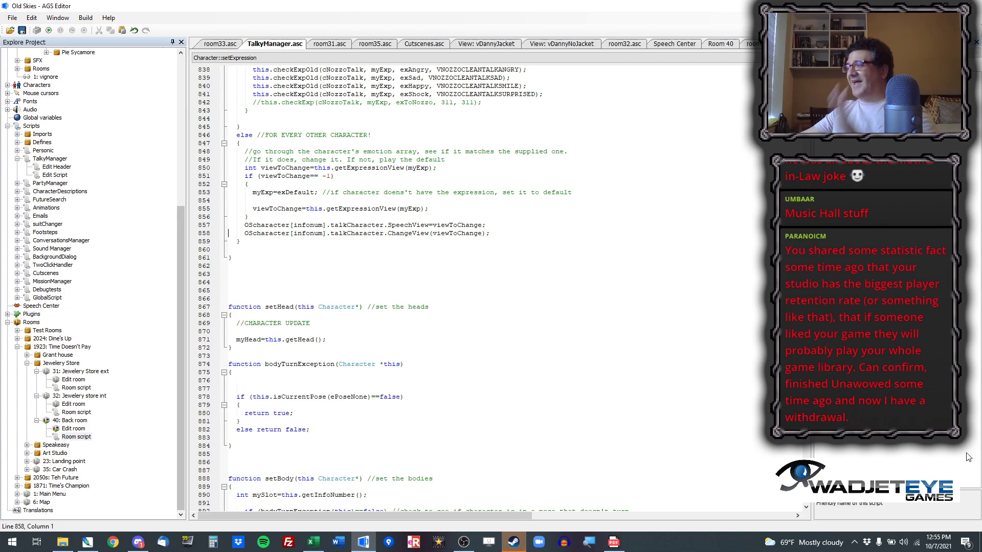
# Step: Examine the character suit definitions in TalkyManager.asc and the room_Load function in the back room script
pyautogui.moveTo(806, 255); pyautogui.dragTo(806, 208)
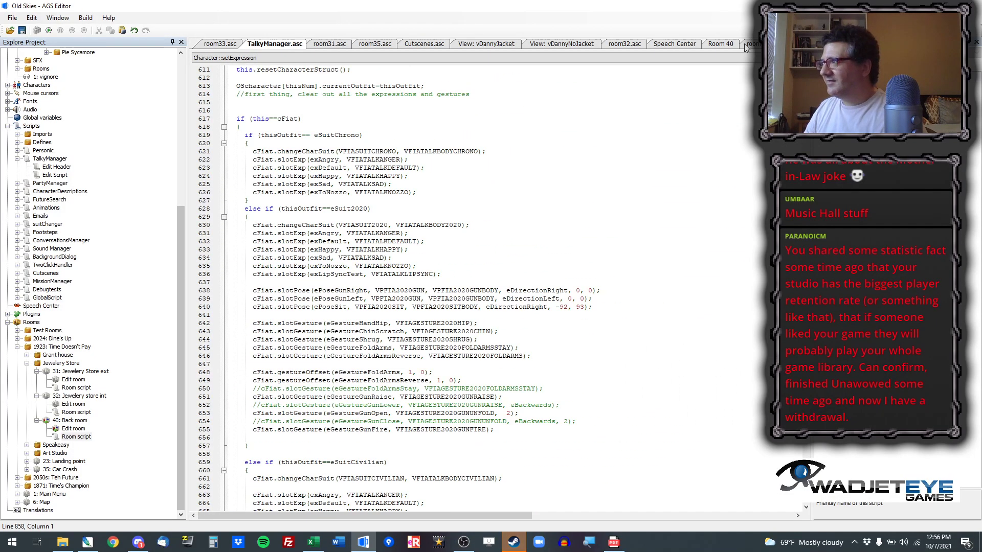
pyautogui.click(752, 44)
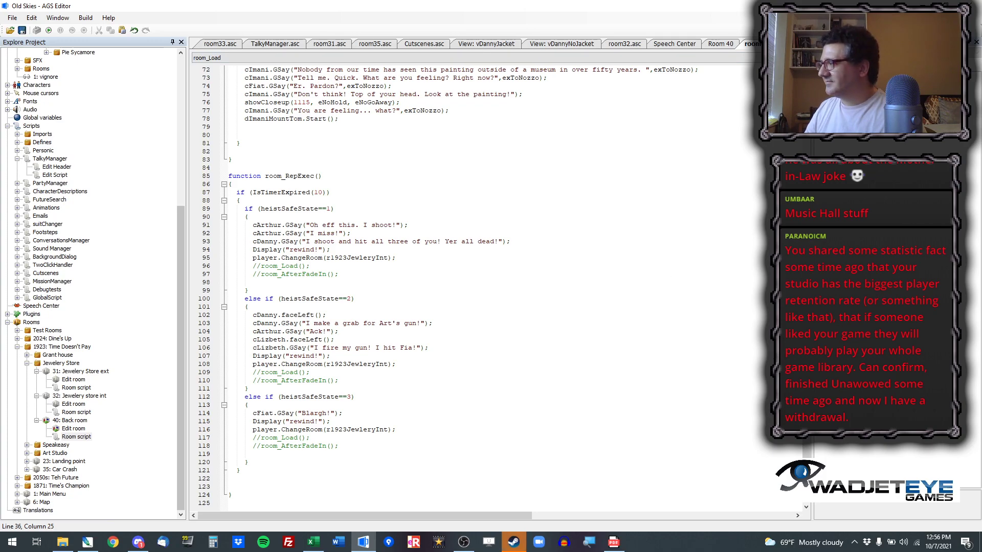
pyautogui.moveTo(806, 358); pyautogui.dragTo(806, 138)
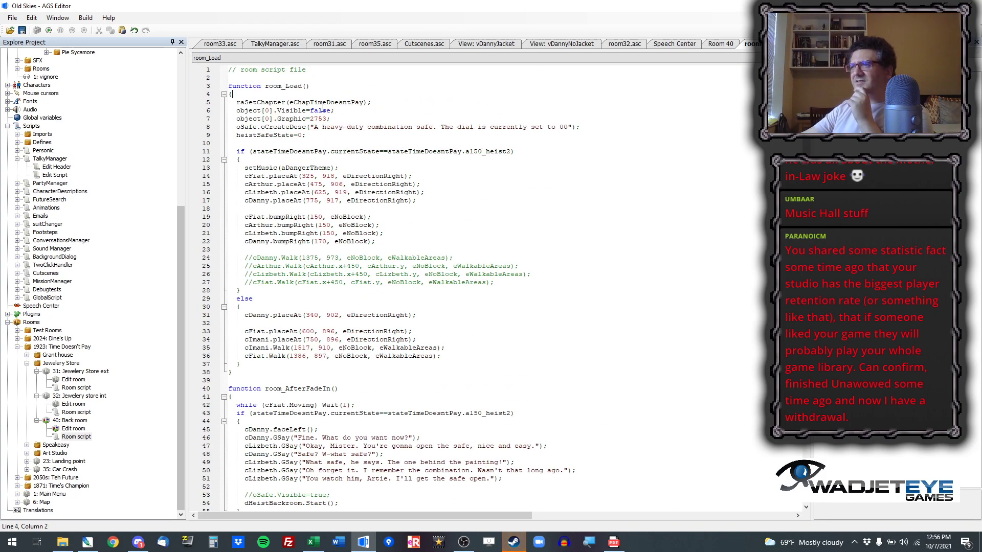
# Step: Test-run the game again in room 40, trace the break to its room40.asc line through the call stack, and end the run
pyautogui.click(50, 31)
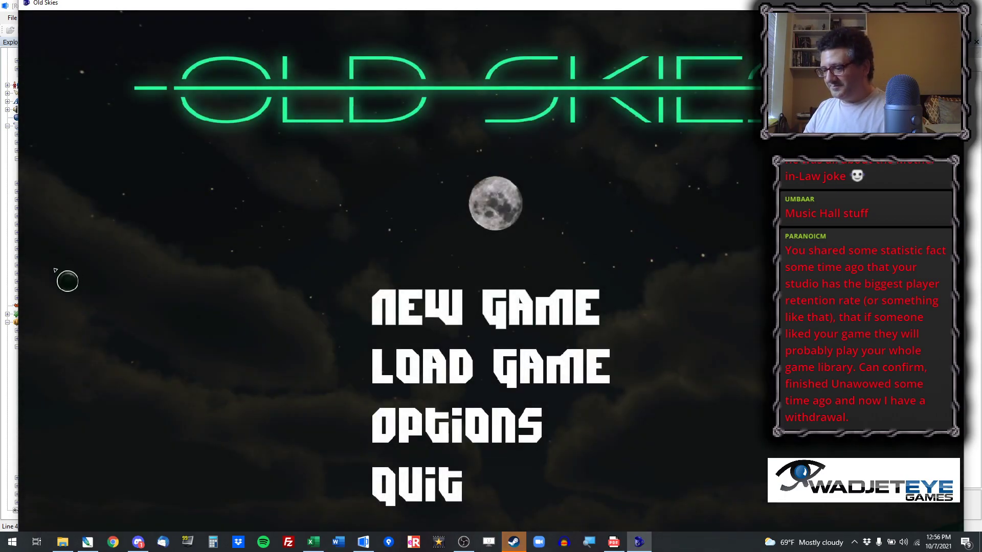
pyautogui.moveTo(154, 4); pyautogui.dragTo(135, 17)
pyautogui.hotkey('ctrl', 'x')
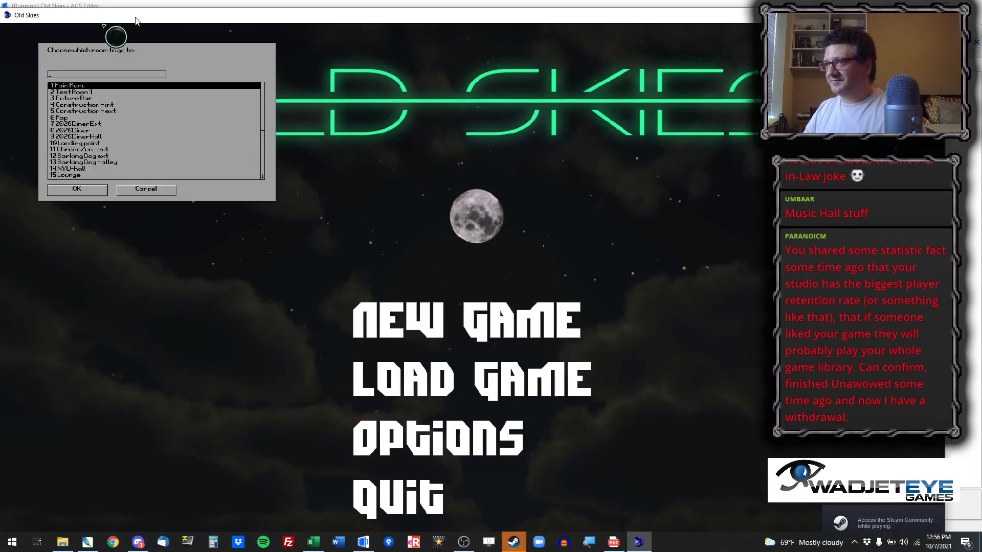
pyautogui.write('26')
pyautogui.press('Return')
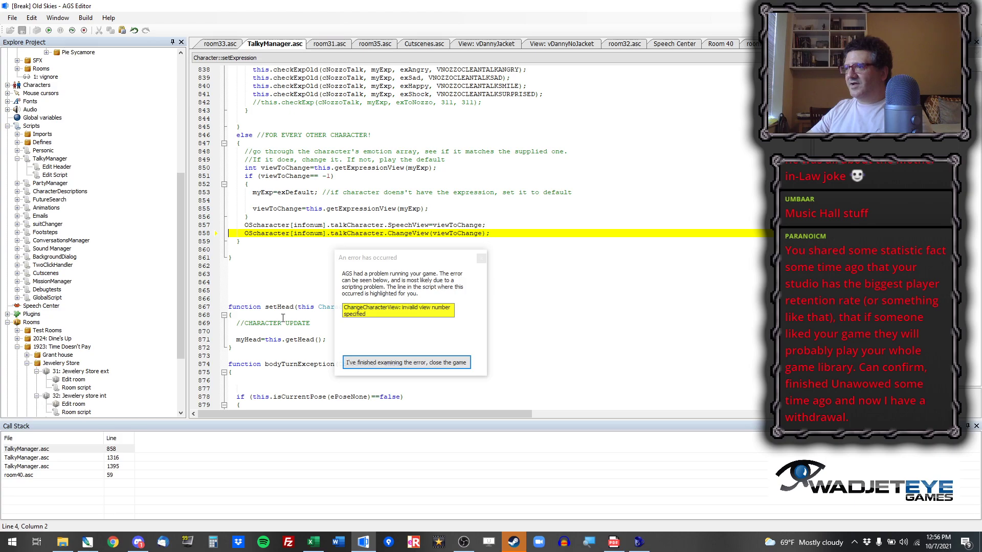
pyautogui.doubleClick(113, 476)
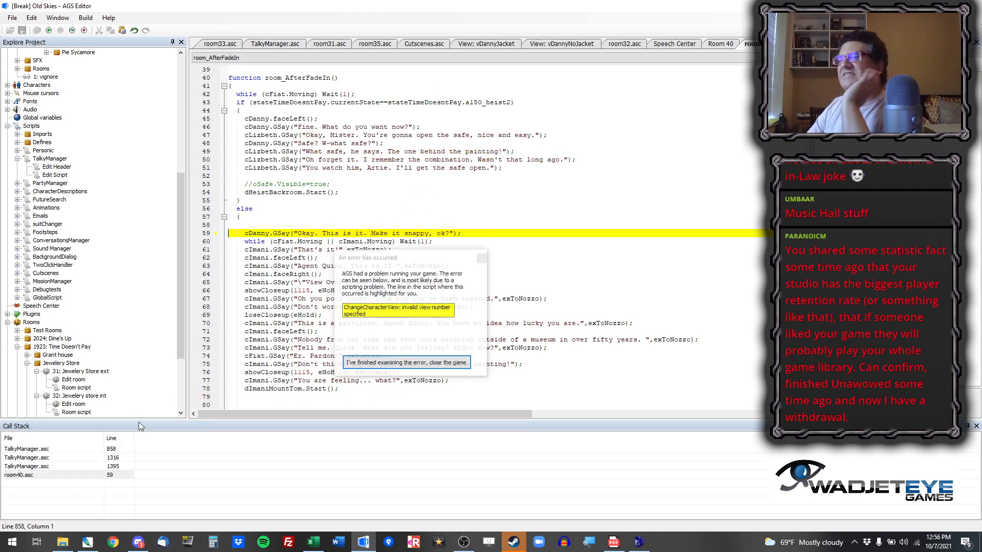
pyautogui.click(482, 259)
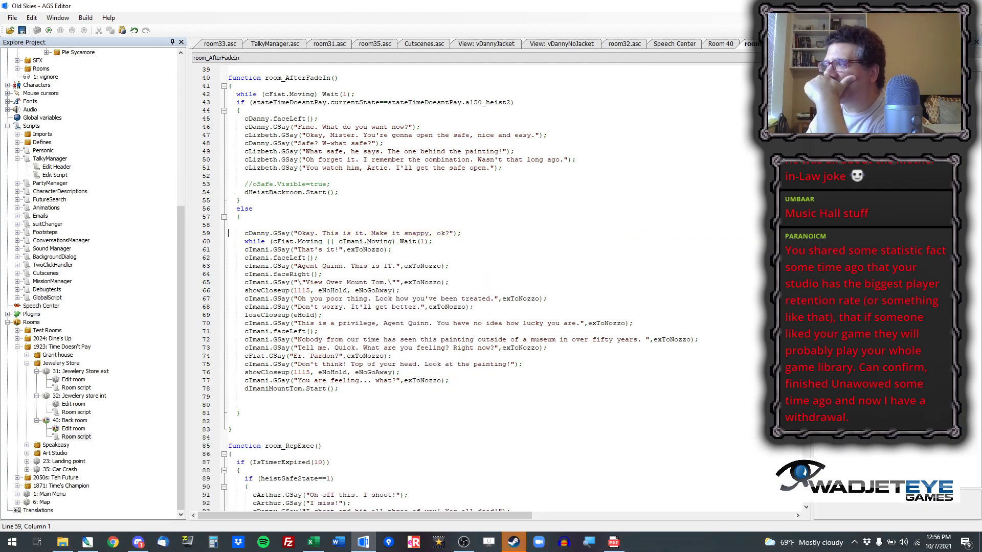
# Step: Go to the definition of the raSetChapter function called in the back room's room_Load
pyautogui.scroll(13, 460, 287)
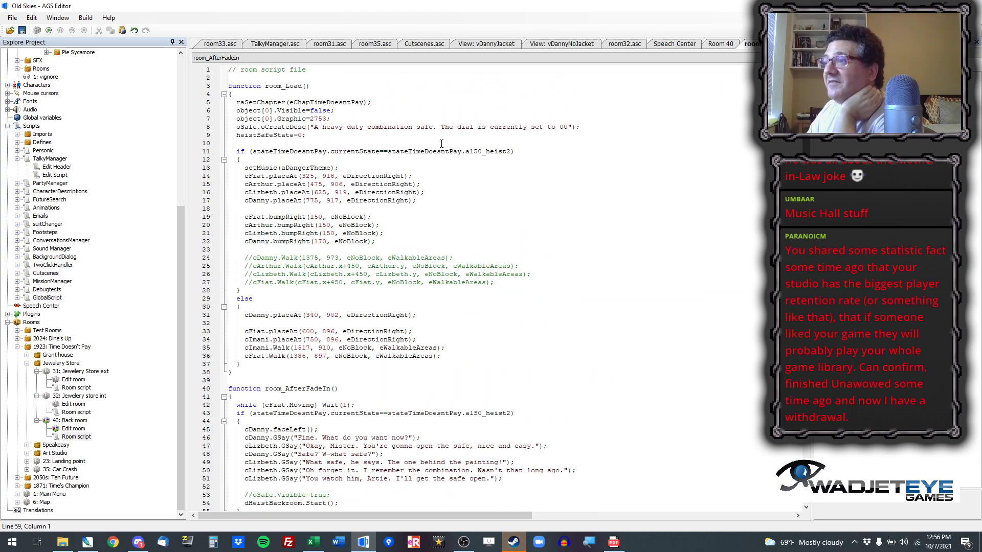
pyautogui.rightClick(269, 102)
pyautogui.click(278, 157)
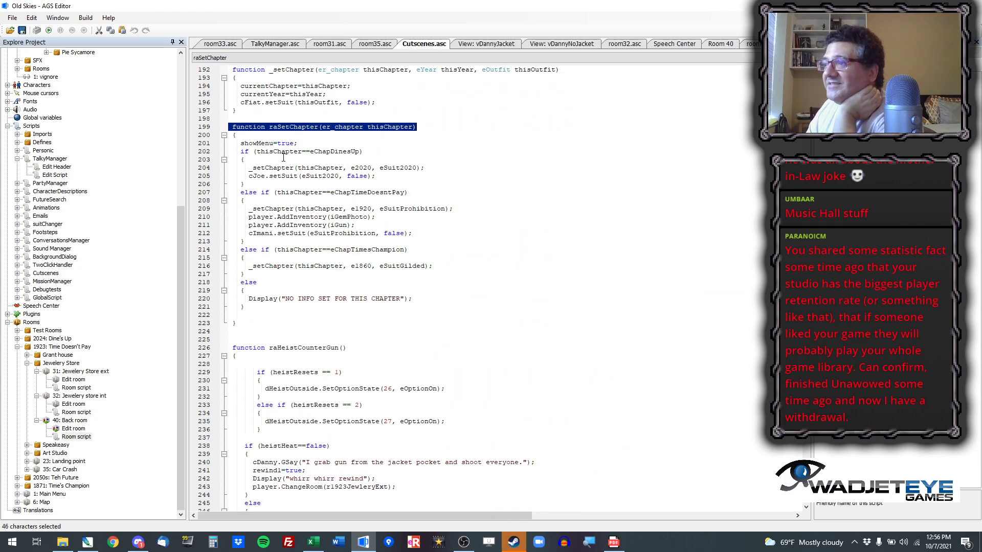
# Step: Add cDanny.setSuit(eDannyJacket, false); after the cImani.setSuit line in raSetChapter's eChapTimeDoesntPay branch
pyautogui.click(419, 236)
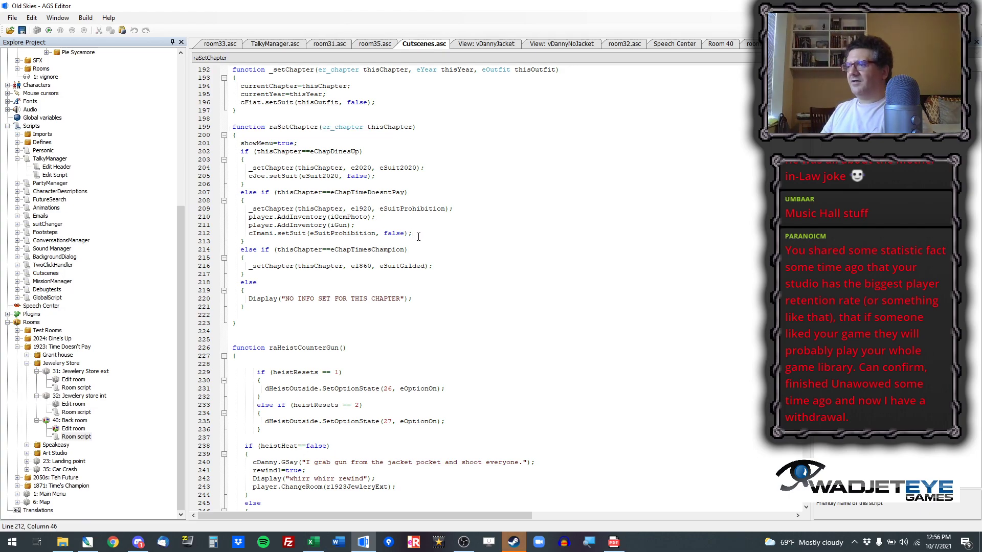
pyautogui.write('++')
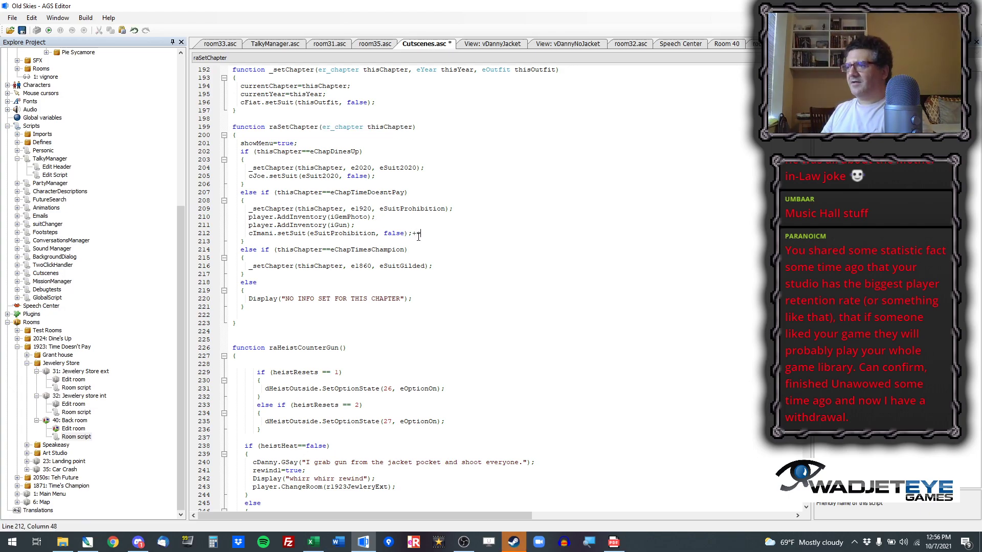
pyautogui.press('Return')
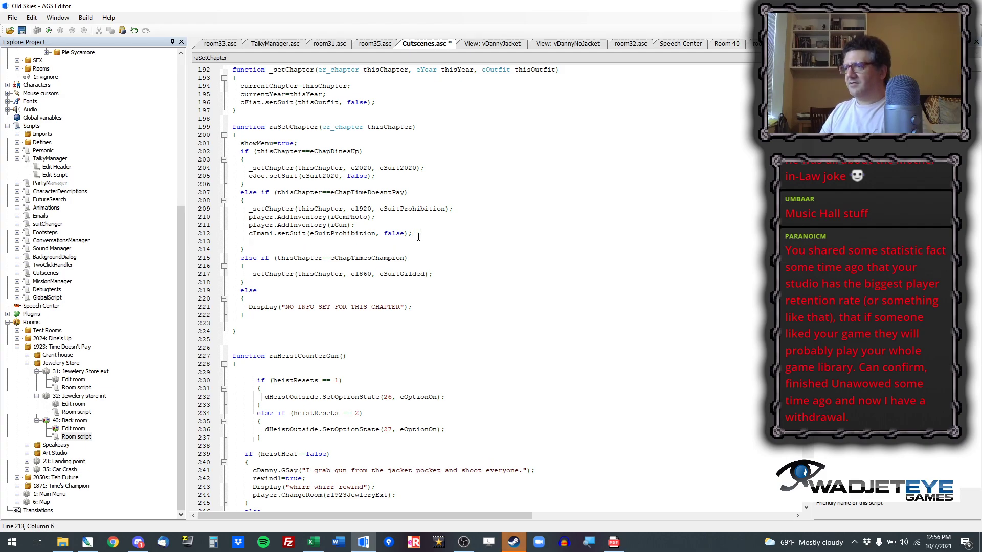
pyautogui.write('cDanny.setSuit(esuitjac')
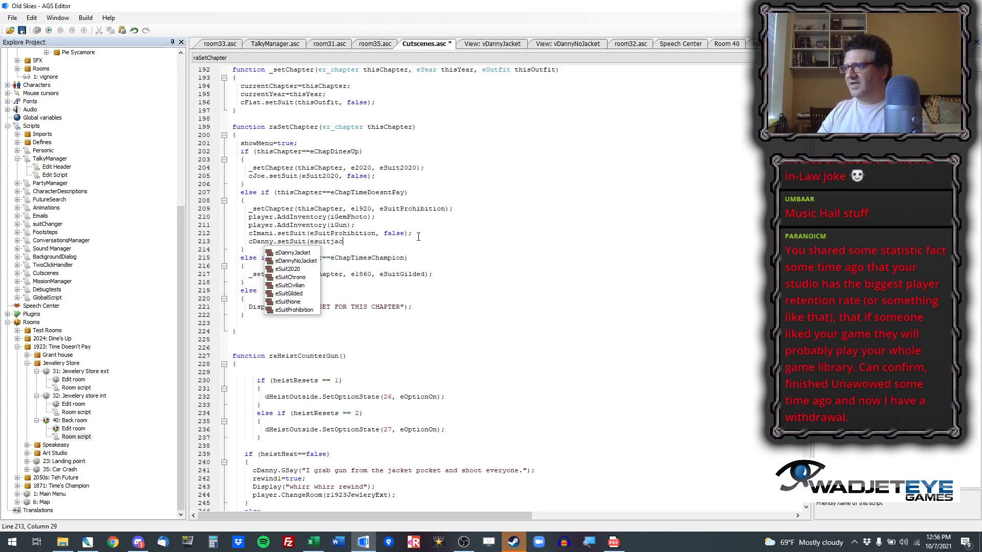
pyautogui.press('Escape')
pyautogui.press('BackSpace')
pyautogui.press('BackSpace')
pyautogui.press('BackSpace')
pyautogui.press('BackSpace')
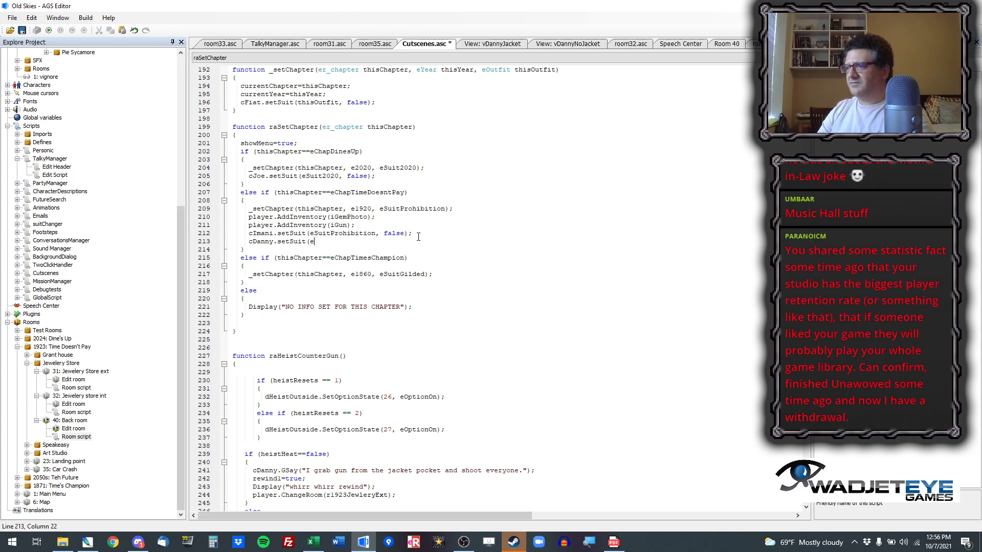
pyautogui.write('DannyJacket, false);')
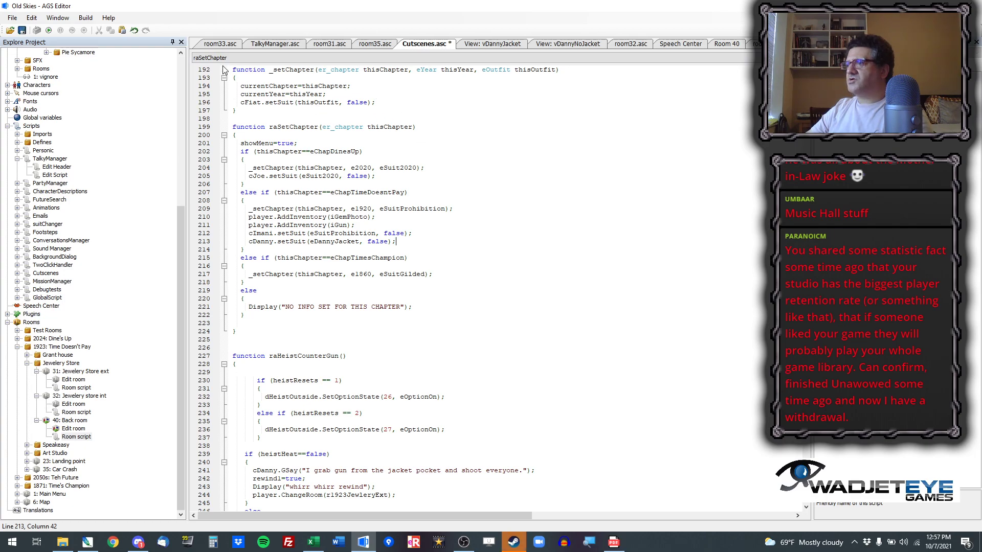
# Step: Test-run the back room scene, choose the "Fine. I feel" reply, advance the dialogue to check the characters' positions, and quit the game
pyautogui.click(49, 31)
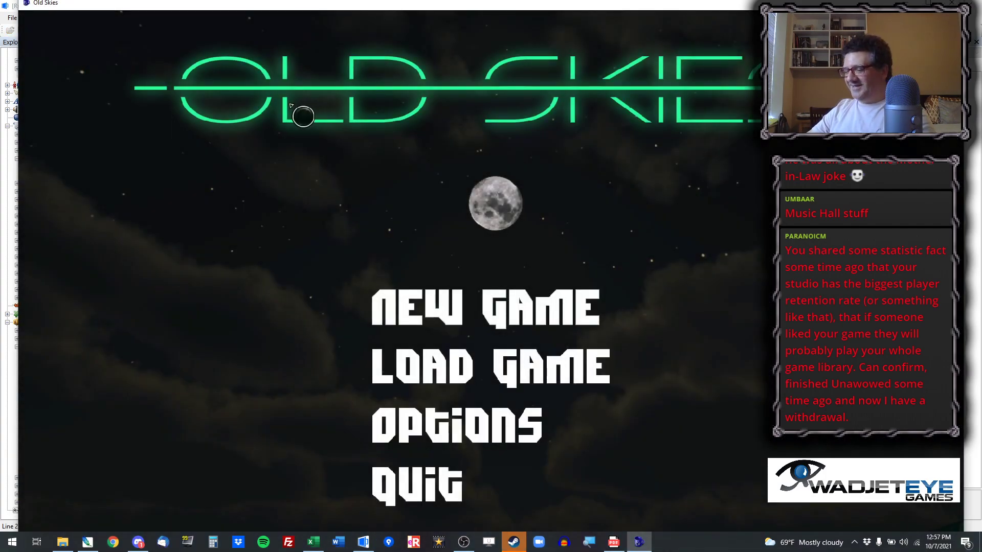
pyautogui.moveTo(282, 5); pyautogui.dragTo(253, 19)
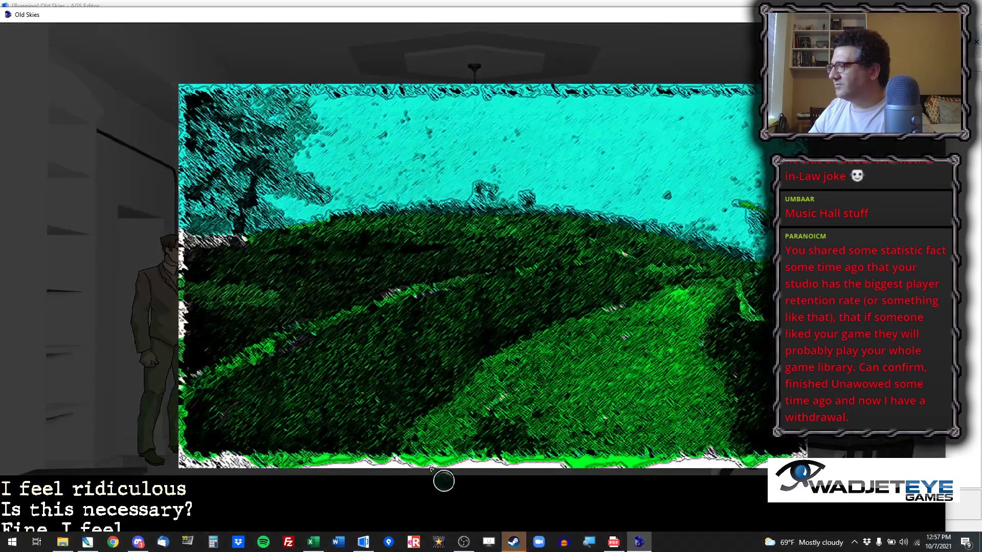
pyautogui.click(208, 524)
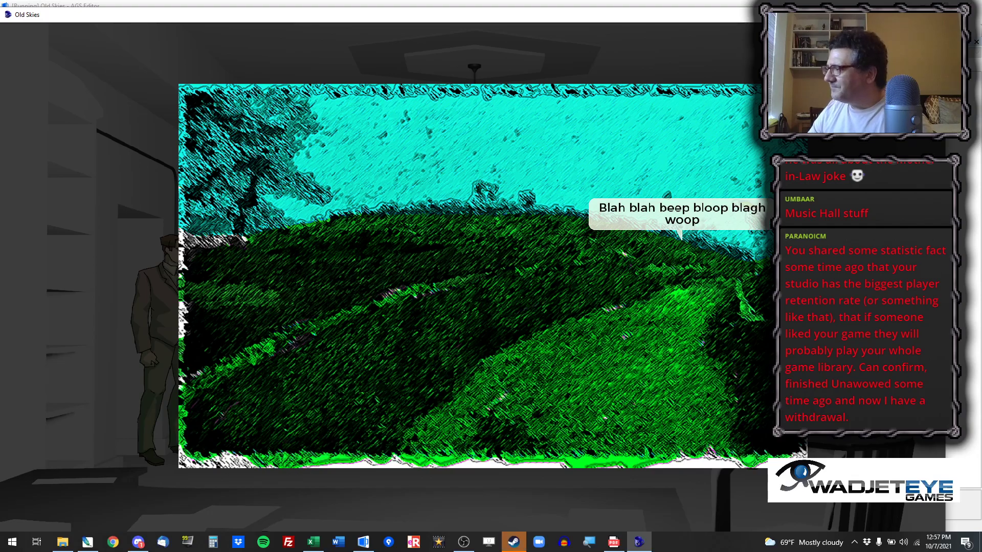
pyautogui.click(386, 492)
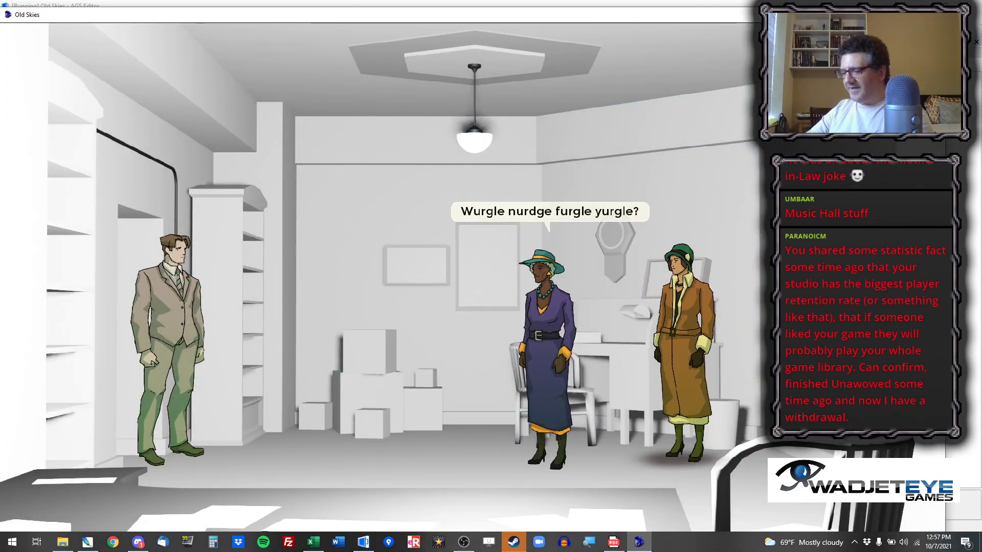
pyautogui.hotkey('alt', 'x')
pyautogui.click(530, 325)
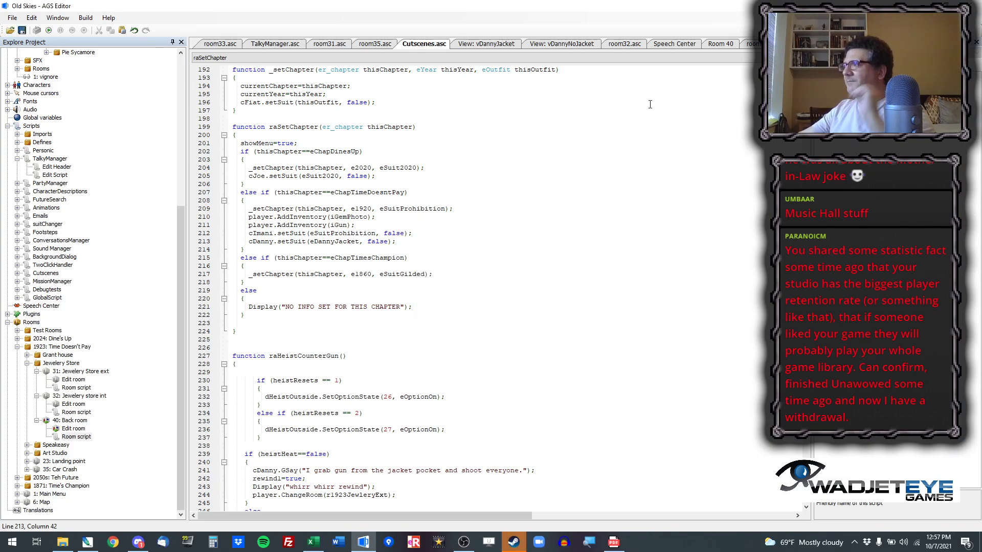
# Step: Trim the upper strip off the back room's walkable area 1 along a straight horizontal line across the floor
pyautogui.click(720, 43)
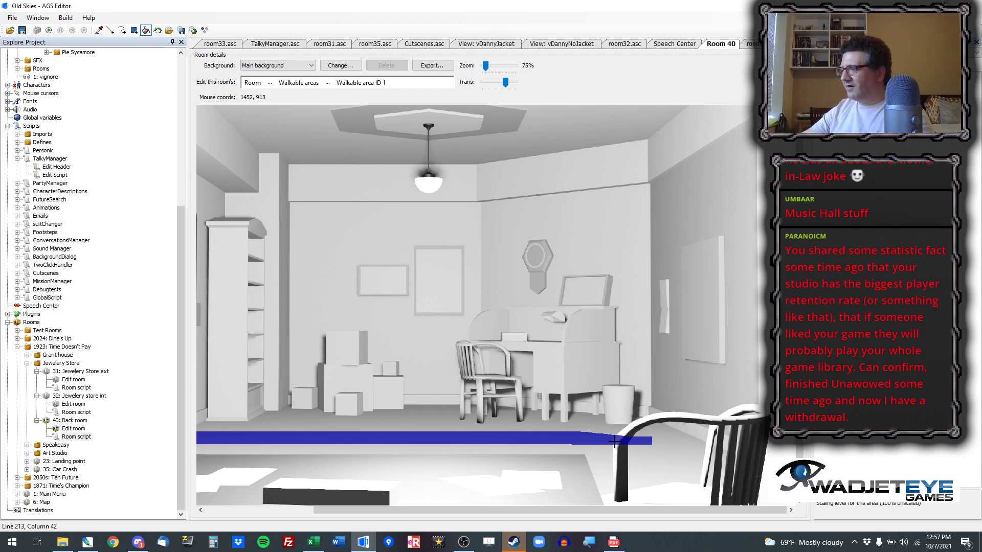
pyautogui.moveTo(509, 512); pyautogui.dragTo(370, 511)
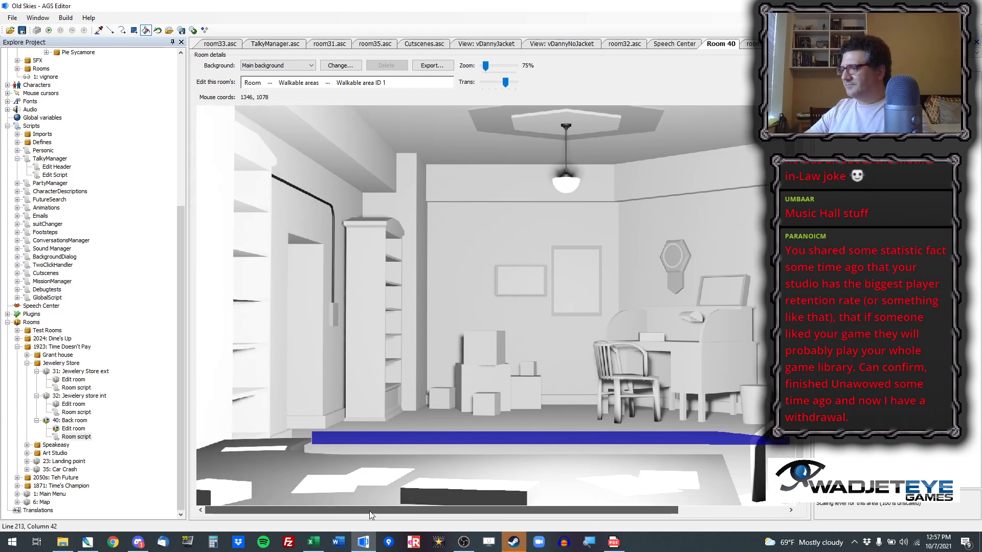
pyautogui.click(109, 30)
pyautogui.moveTo(305, 437); pyautogui.dragTo(878, 441)
pyautogui.click(147, 31)
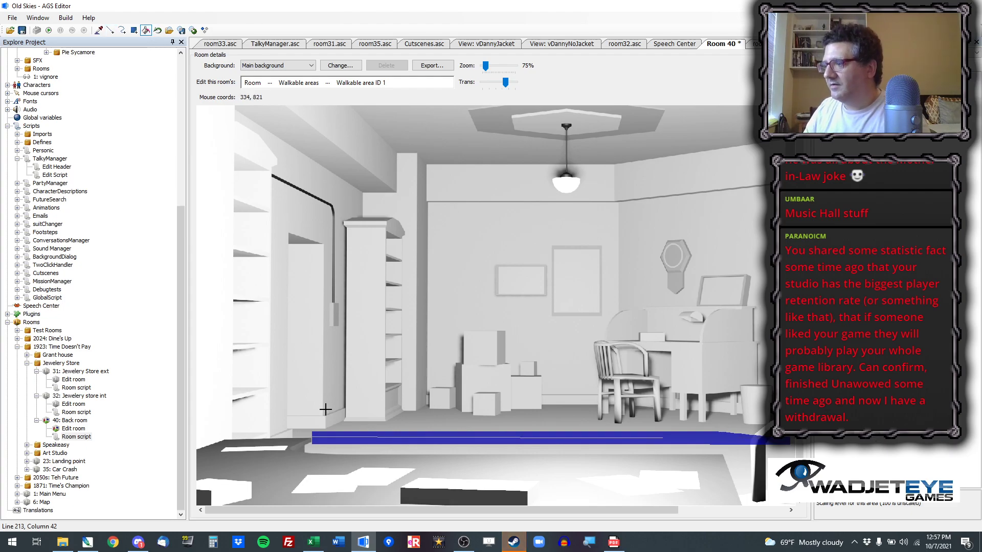
pyautogui.click(339, 436)
# Step: Extend walkable area 1 downward with a full-width rectangle and cut its end near the foreground chair to a slant
pyautogui.click(134, 31)
pyautogui.moveTo(313, 439); pyautogui.dragTo(791, 458)
pyautogui.moveTo(580, 510); pyautogui.dragTo(690, 508)
pyautogui.click(110, 30)
pyautogui.moveTo(651, 438)
pyautogui.mouseDown()
pyautogui.moveTo(698, 457)
pyautogui.moveTo(560, 458)
pyautogui.mouseUp()
pyautogui.click(145, 29)
pyautogui.click(656, 457)
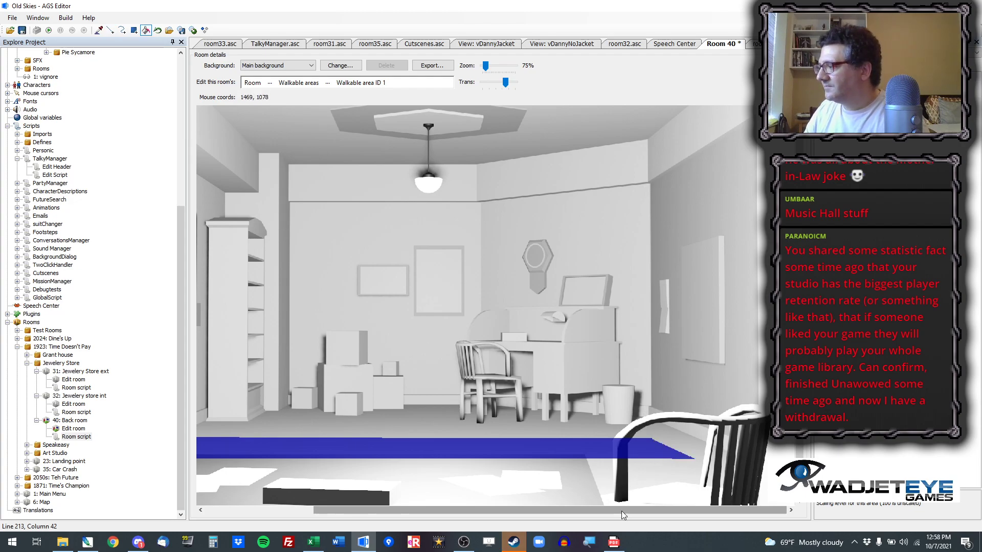
# Step: Copy a floor coordinate near the back room's doorway and set cDanny.placeAt in the else branch to 322, 926
pyautogui.moveTo(621, 511); pyautogui.dragTo(483, 509)
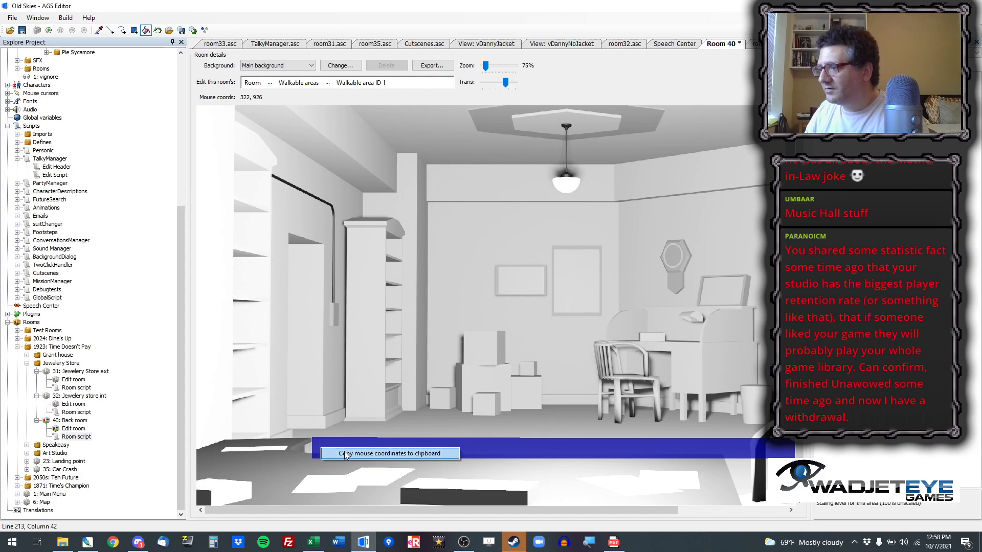
pyautogui.click(755, 45)
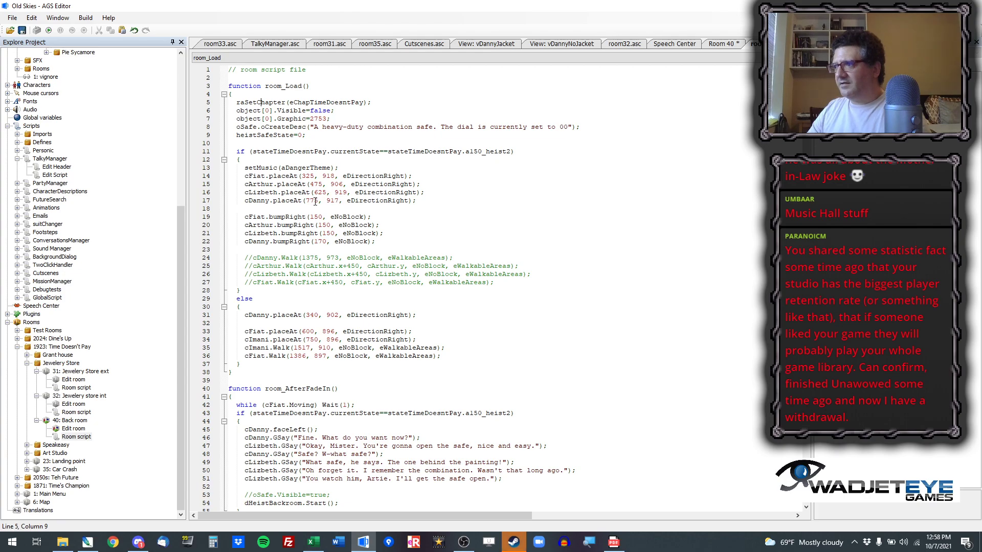
pyautogui.moveTo(315, 201); pyautogui.dragTo(328, 205)
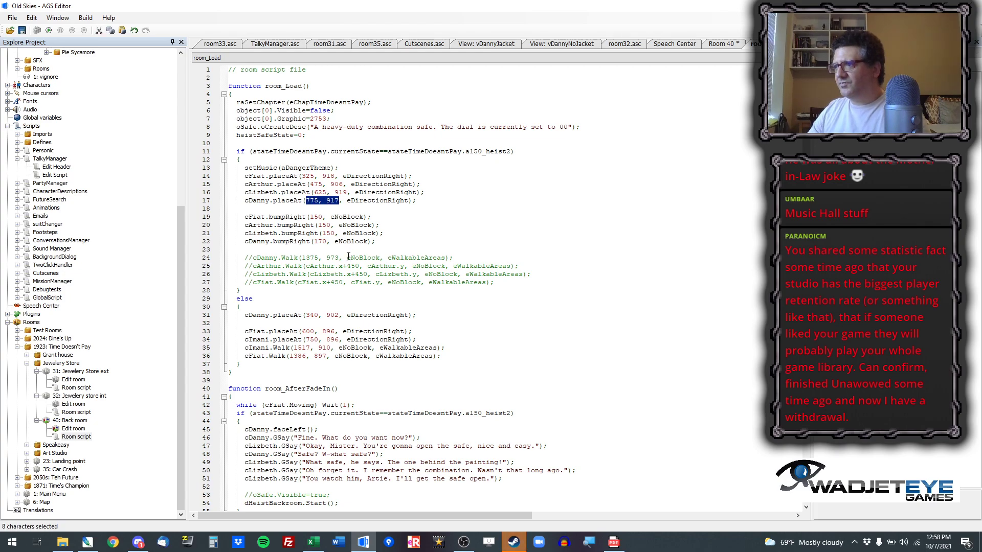
pyautogui.moveTo(305, 315); pyautogui.dragTo(339, 315)
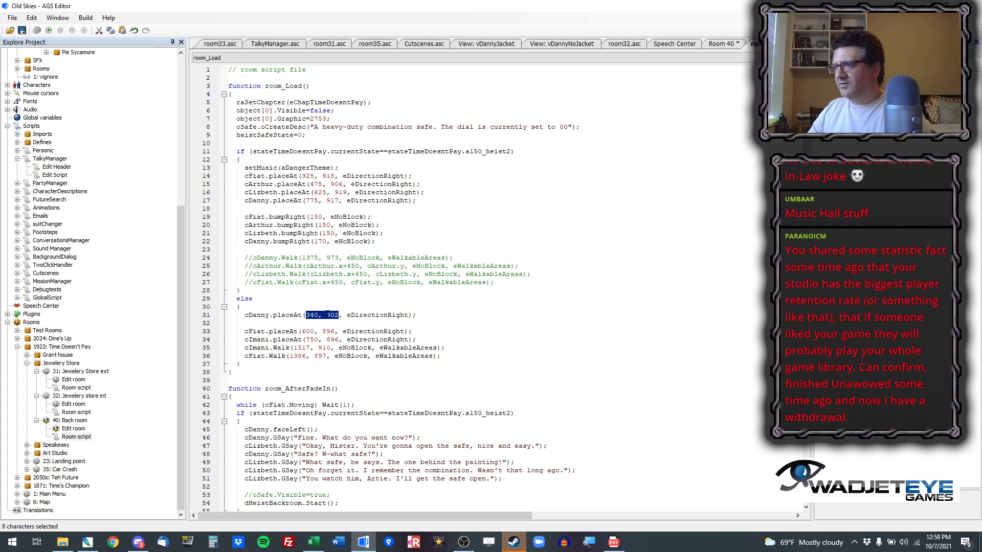
pyautogui.write('322, 926')
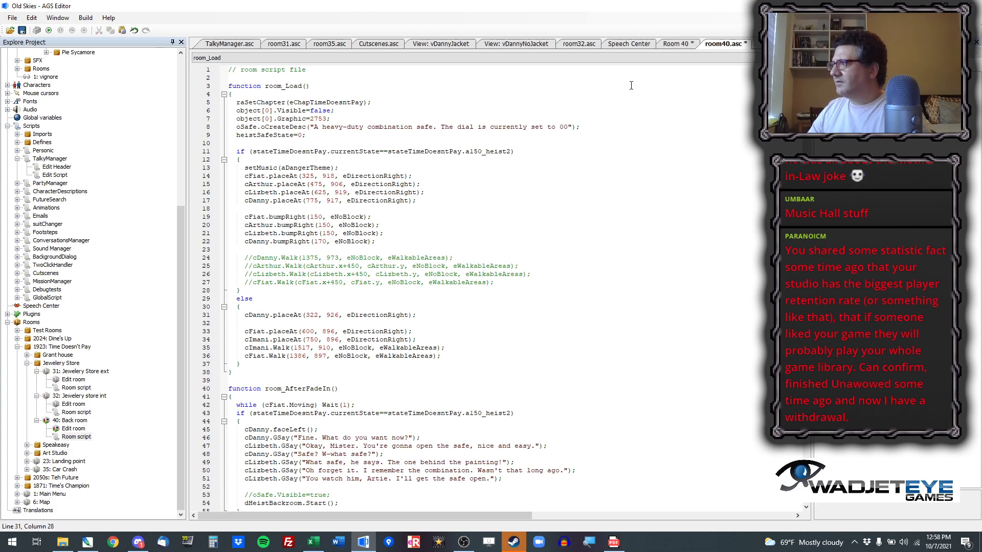
# Step: Check the new walkable area's height in Room 40 and set the y value of the else branch's cFiat.placeAt and cImani.placeAt to 948
pyautogui.click(675, 44)
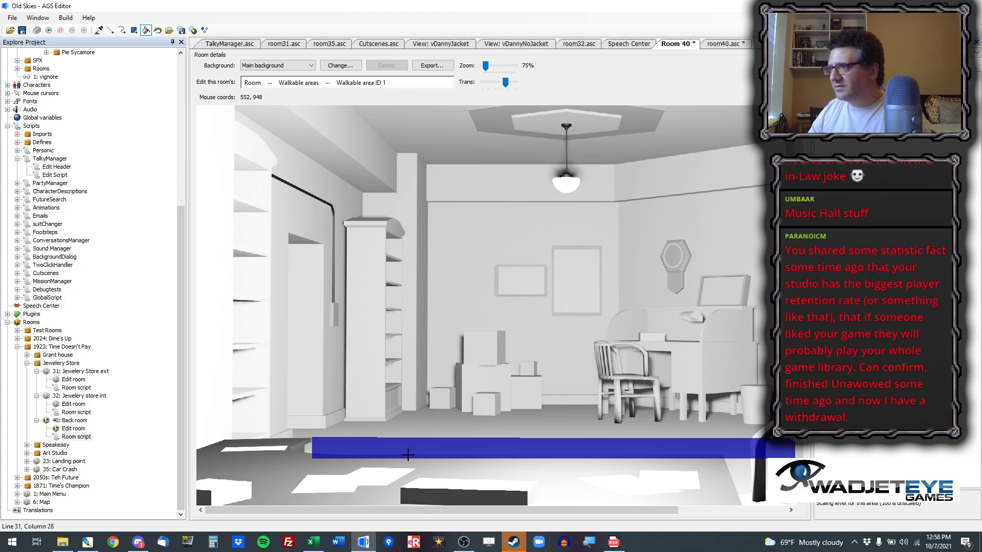
pyautogui.click(726, 44)
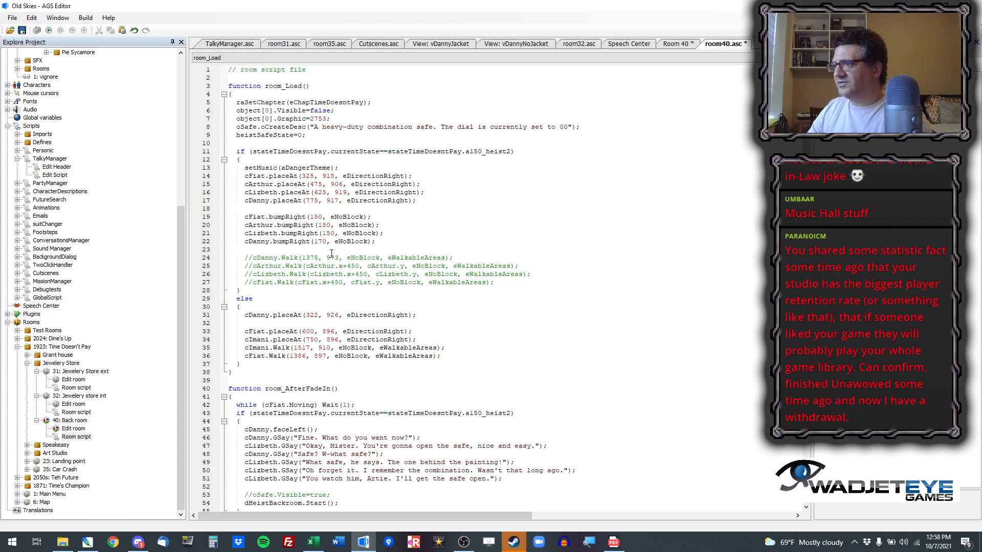
pyautogui.click(331, 332)
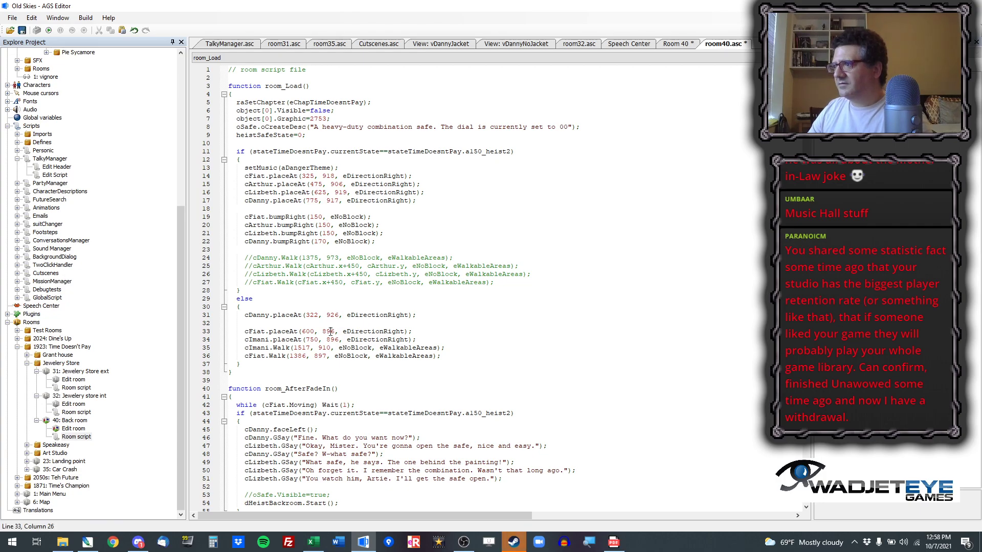
pyautogui.doubleClick(331, 332)
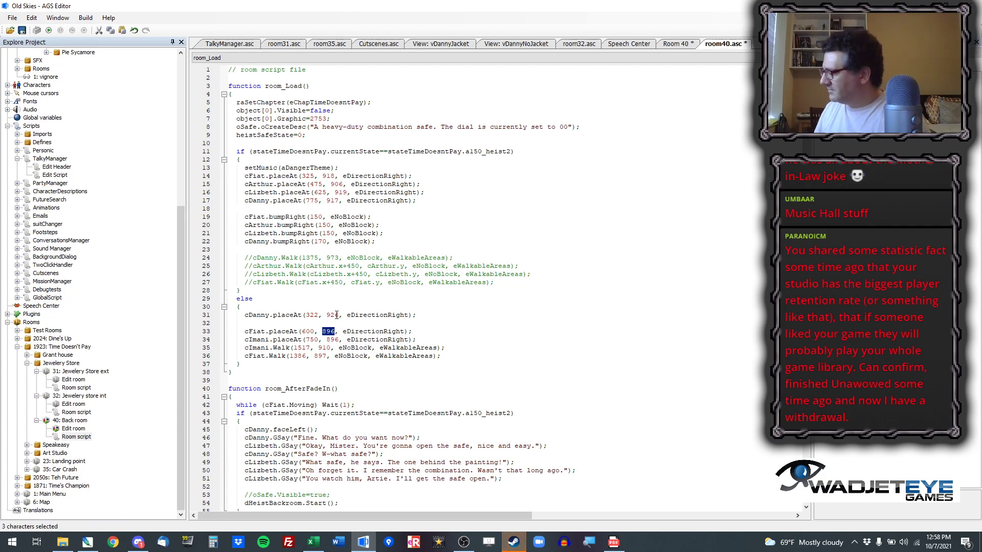
pyautogui.write('948')
pyautogui.hotkey('shift', 'Left')
pyautogui.hotkey('shift', 'Left')
pyautogui.hotkey('ctrl', 'c')
pyautogui.press('Down')
pyautogui.press('Right')
pyautogui.hotkey('shift', 'Right')
pyautogui.hotkey('shift', 'Right')
pyautogui.hotkey('shift', 'Right')
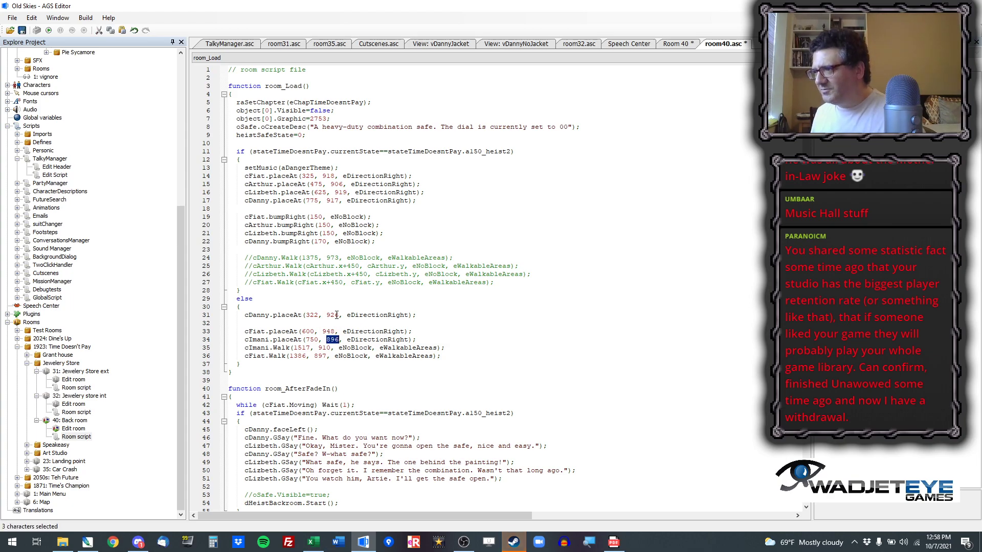
pyautogui.hotkey('ctrl', 'v')
# Step: Set the y value of the cImani.Walk and cFiat.Walk calls in the else branch to 948
pyautogui.hotkey('ctrl', 'Down')
pyautogui.press('Down')
pyautogui.press('Left')
pyautogui.press('Left')
pyautogui.hotkey('shift', 'Right')
pyautogui.hotkey('shift', 'Right')
pyautogui.hotkey('shift', 'Right')
pyautogui.hotkey('ctrl', 'v')
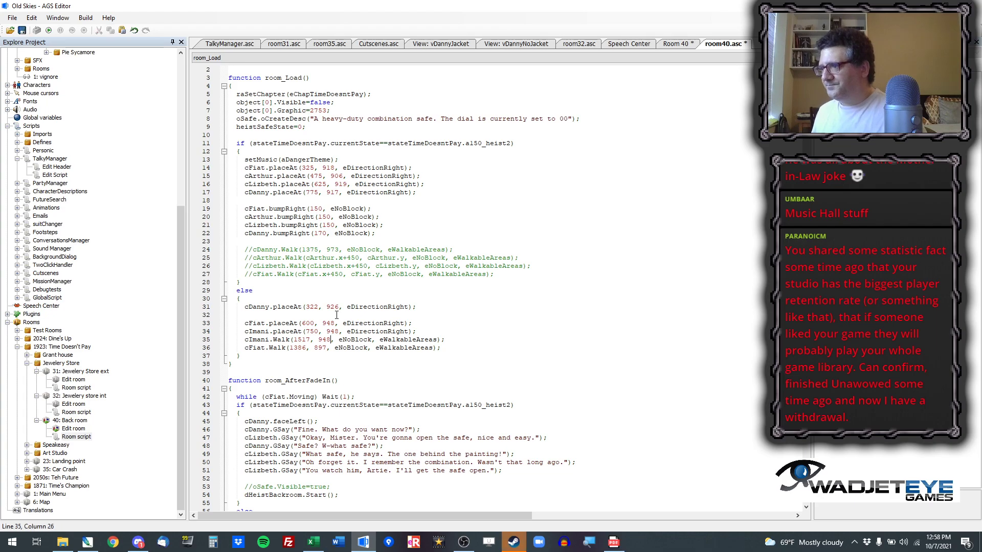
pyautogui.hotkey('shift', 'Left')
pyautogui.hotkey('shift', 'Left')
pyautogui.hotkey('shift', 'Left')
pyautogui.hotkey('ctrl', 'v')
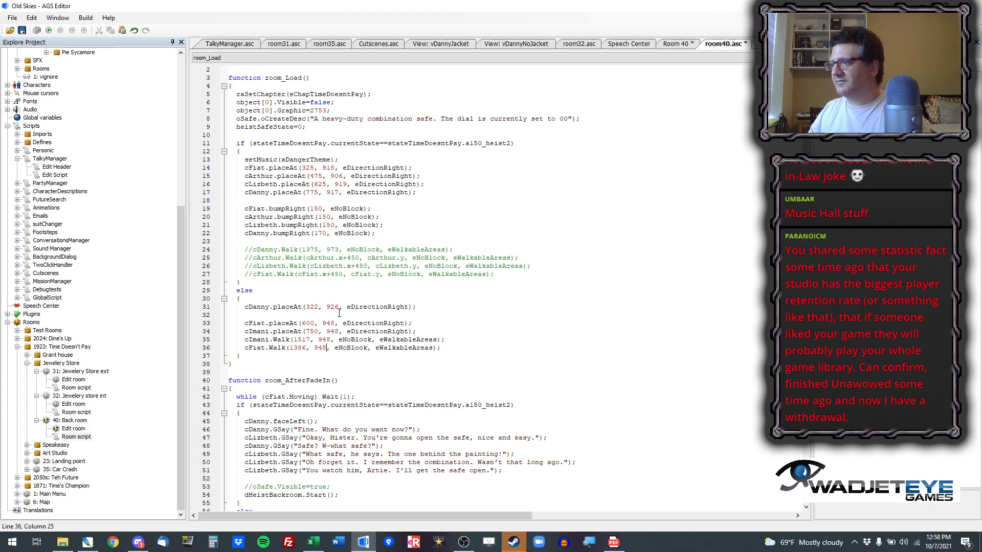
# Step: Test-run the game, teleport to the back room to check the characters' positions, then abort the run and dismiss the message
pyautogui.click(49, 30)
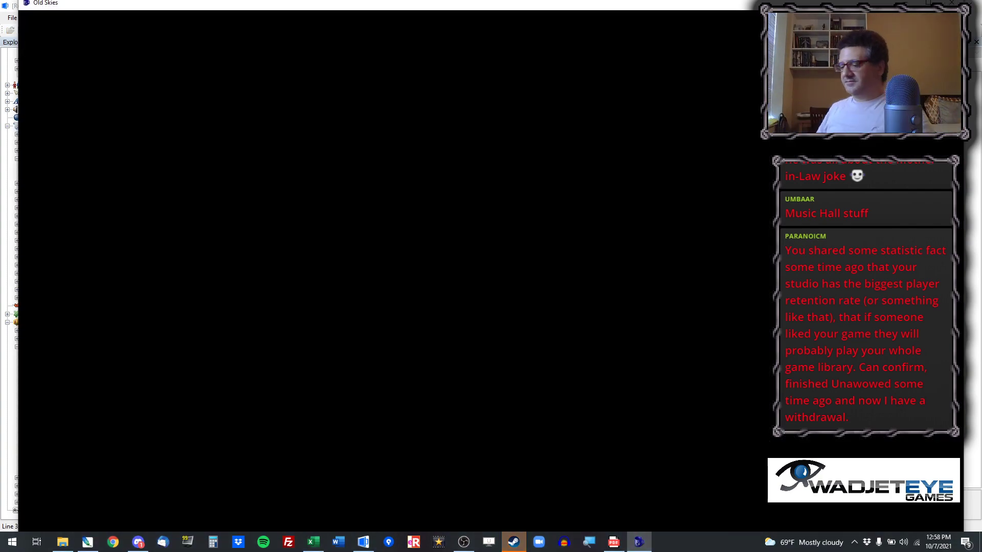
pyautogui.hotkey('ctrl', 'x')
pyautogui.write('12')
pyautogui.press('Return')
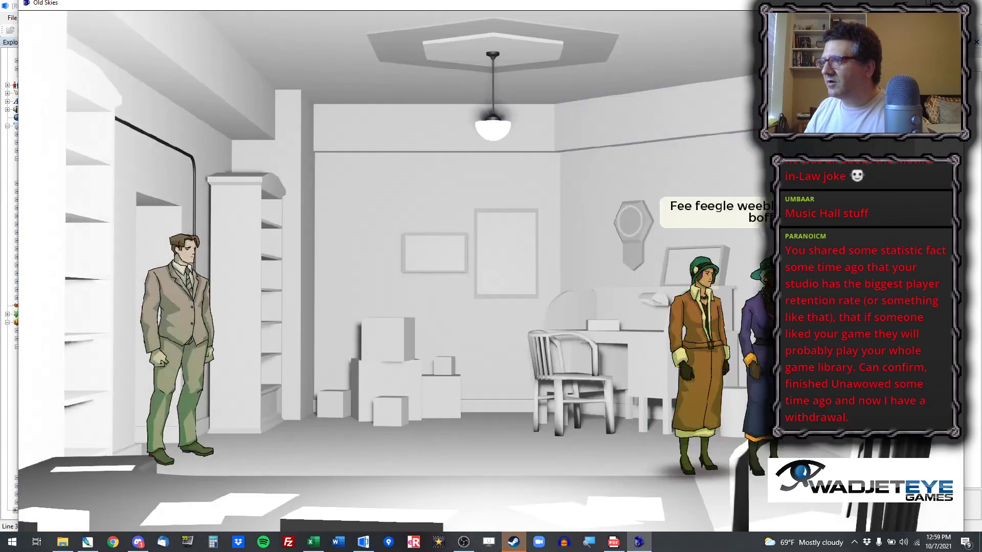
pyautogui.hotkey('alt', 'x')
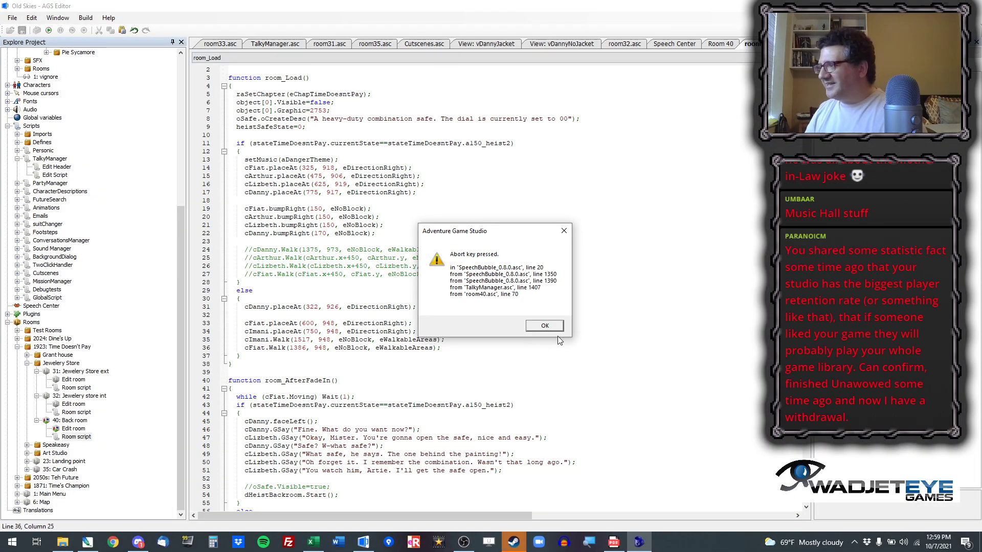
pyautogui.click(555, 329)
# Step: Test-run the Heist2 debug scene, choose "Danny should open the safe", watch the scene play out, and abort the game
pyautogui.click(48, 31)
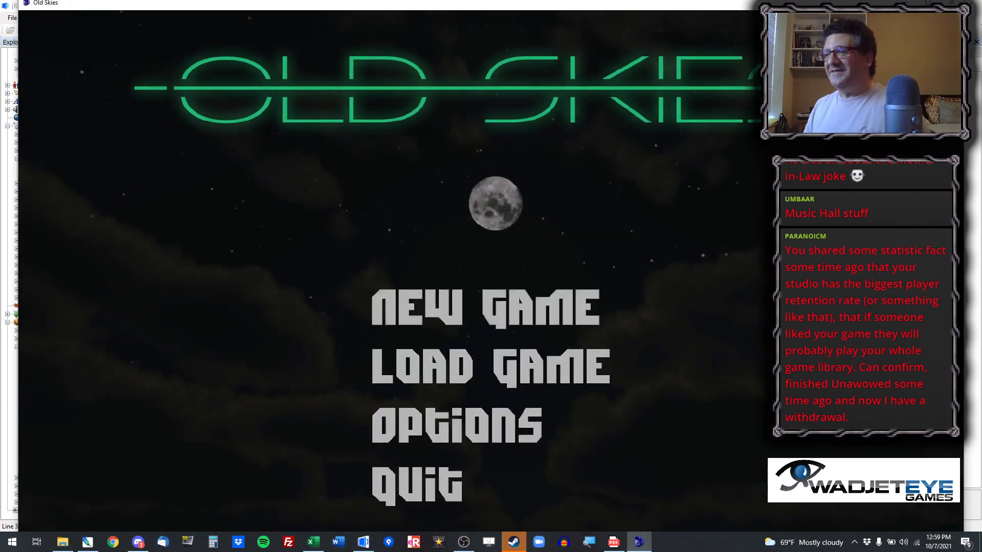
pyautogui.press('d')
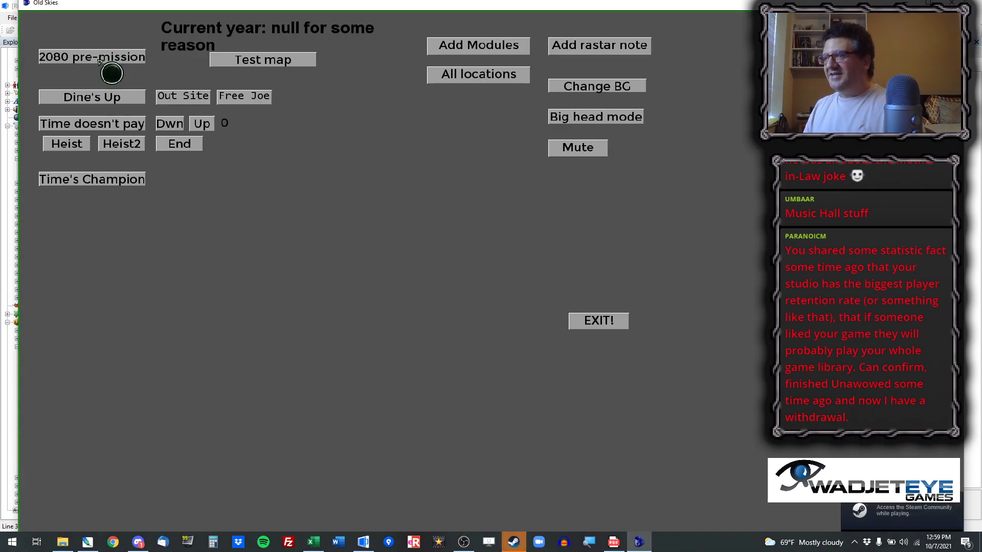
pyautogui.click(137, 146)
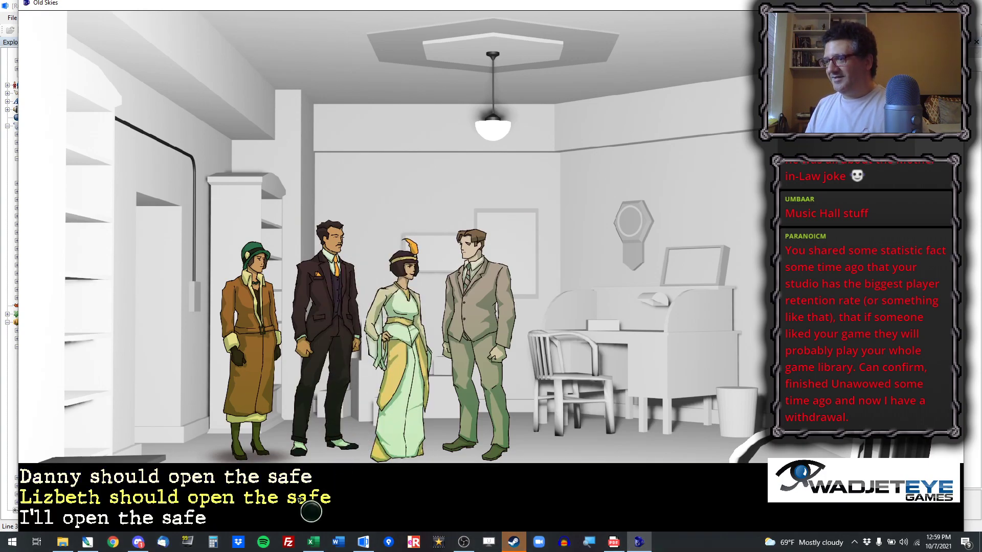
pyautogui.click(297, 481)
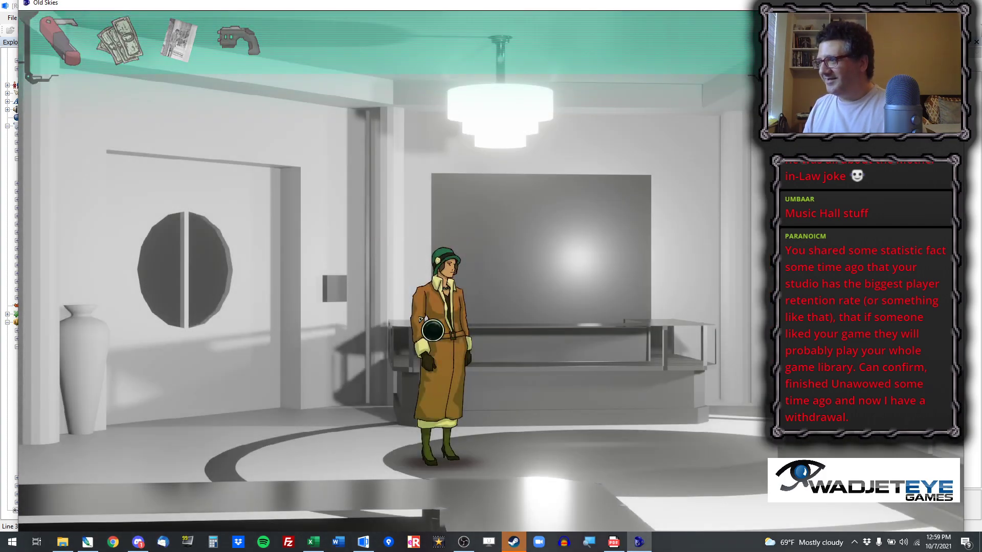
pyautogui.hotkey('alt', 'x')
pyautogui.click(521, 307)
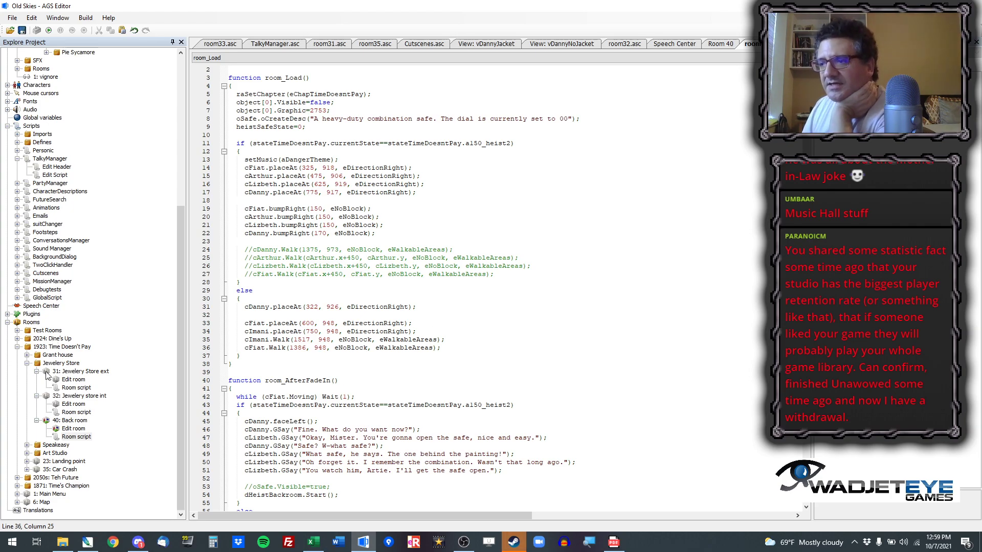
# Step: Collapse the Jewelery Store room folder and open room 36, Speakeasy ext, for editing
pyautogui.click(26, 364)
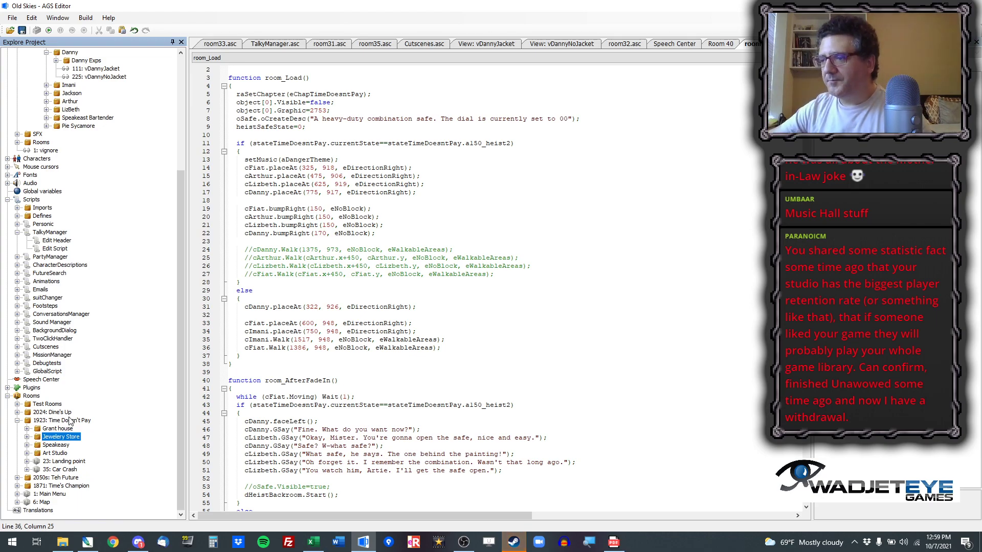
pyautogui.click(26, 445)
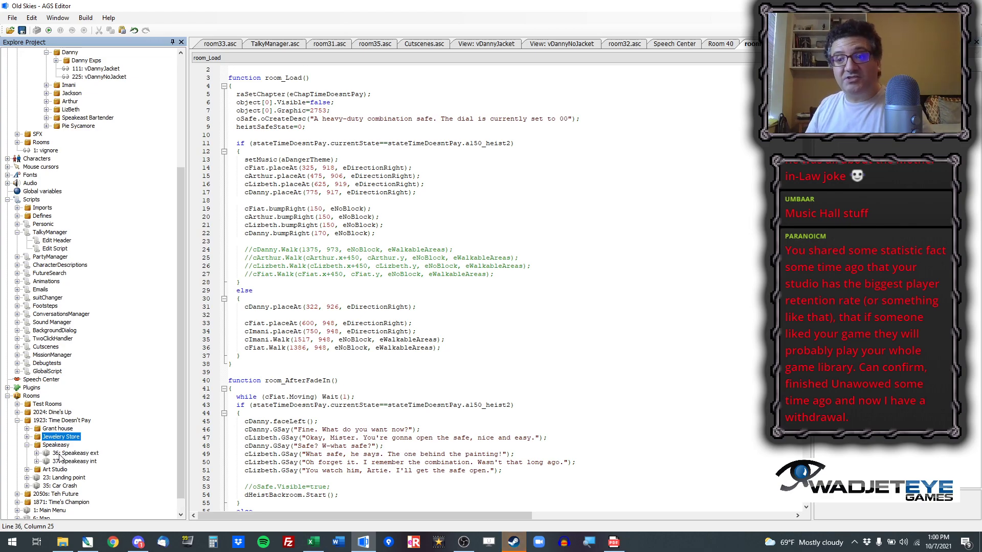
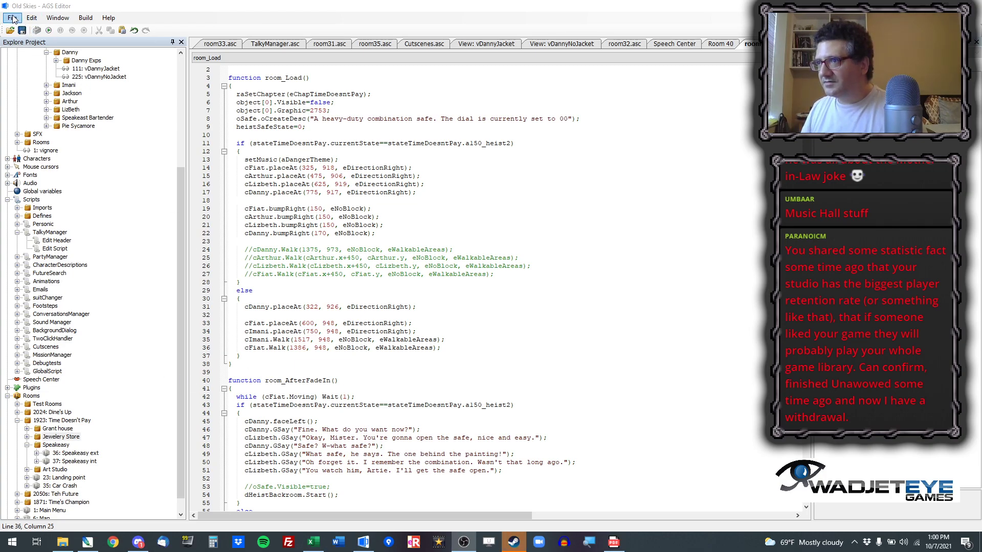
pyautogui.doubleClick(77, 453)
pyautogui.doubleClick(73, 461)
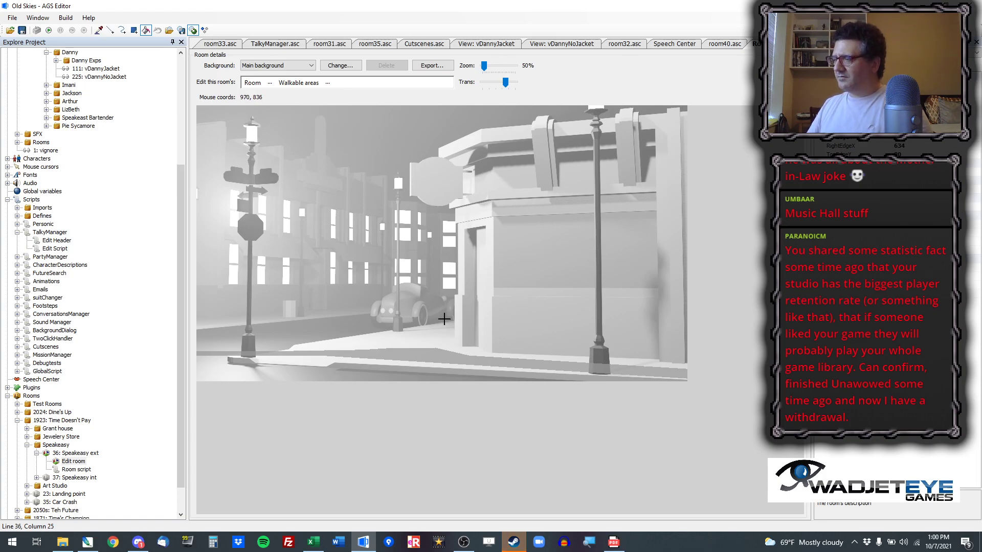
# Step: Replace the speakeasy exterior's main background with Base.png from the 23 Speakeasy Exterior folder
pyautogui.click(338, 66)
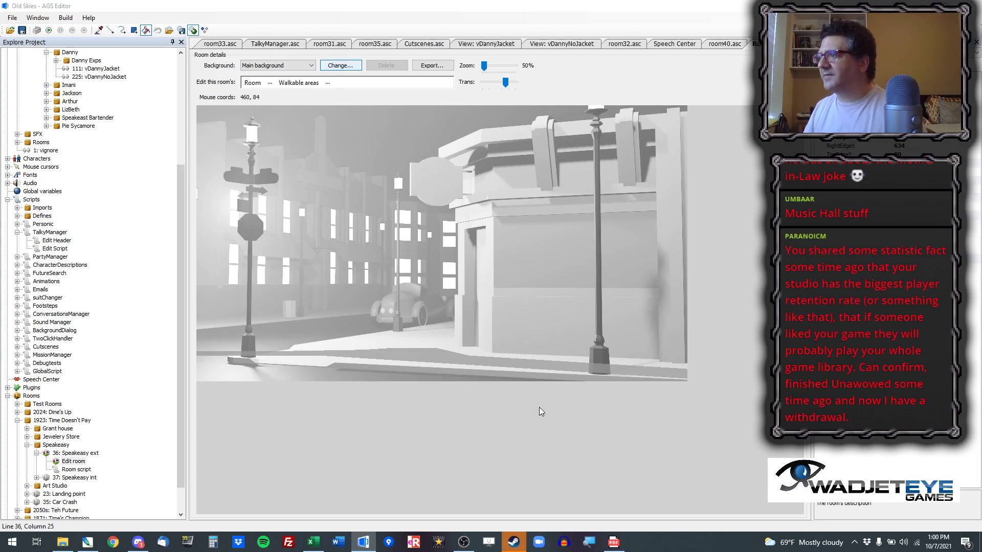
pyautogui.click(327, 37)
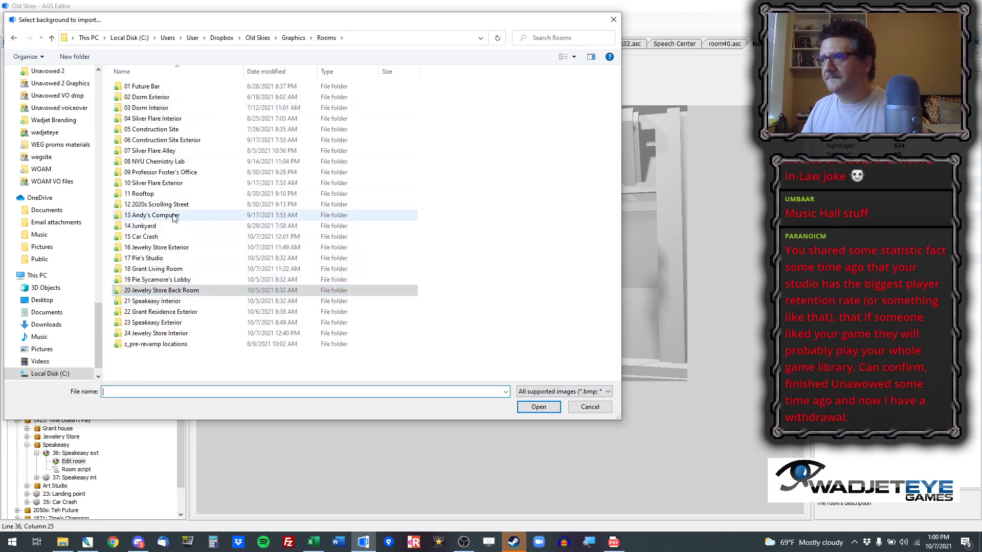
pyautogui.doubleClick(177, 325)
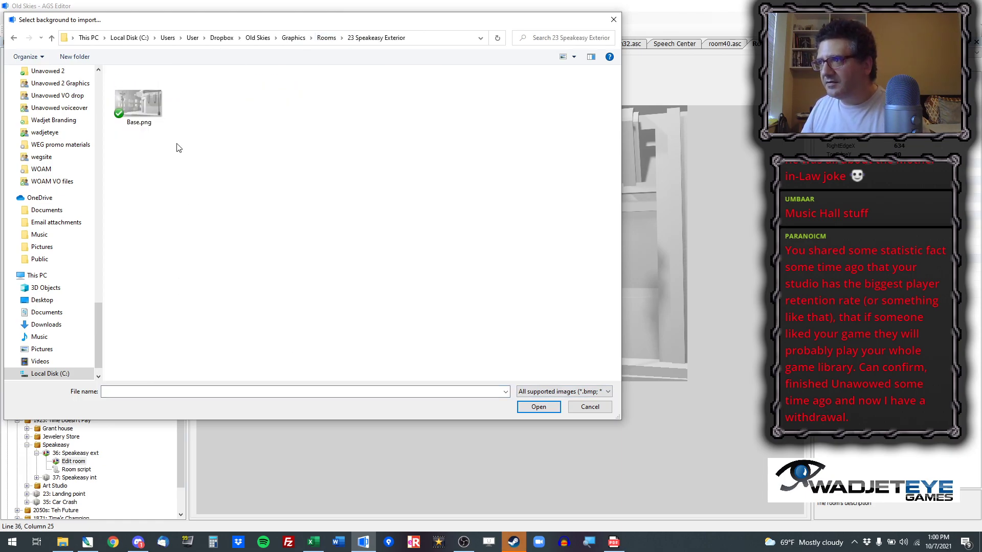
pyautogui.click(152, 106)
pyautogui.moveTo(185, 14); pyautogui.dragTo(709, 213)
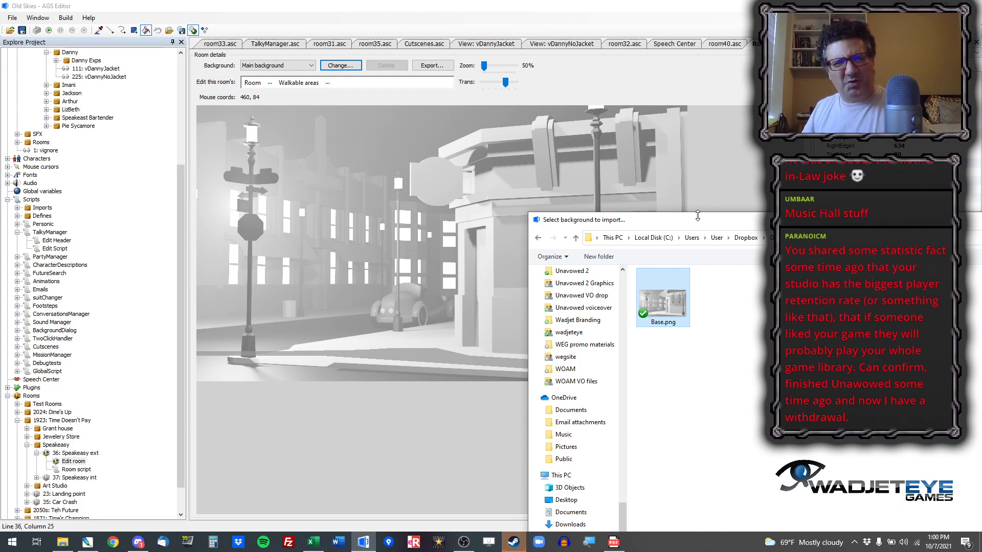
pyautogui.click(677, 281)
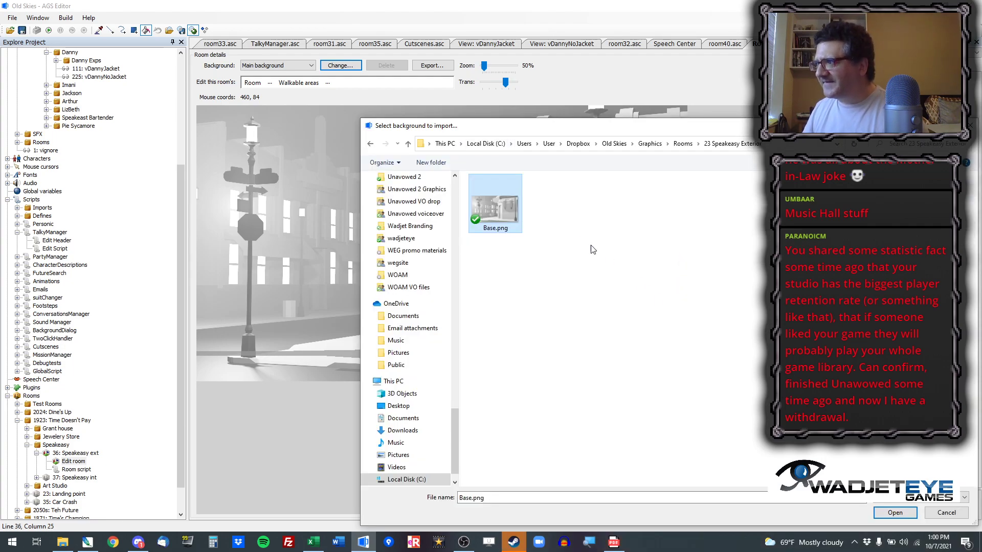
pyautogui.doubleClick(501, 204)
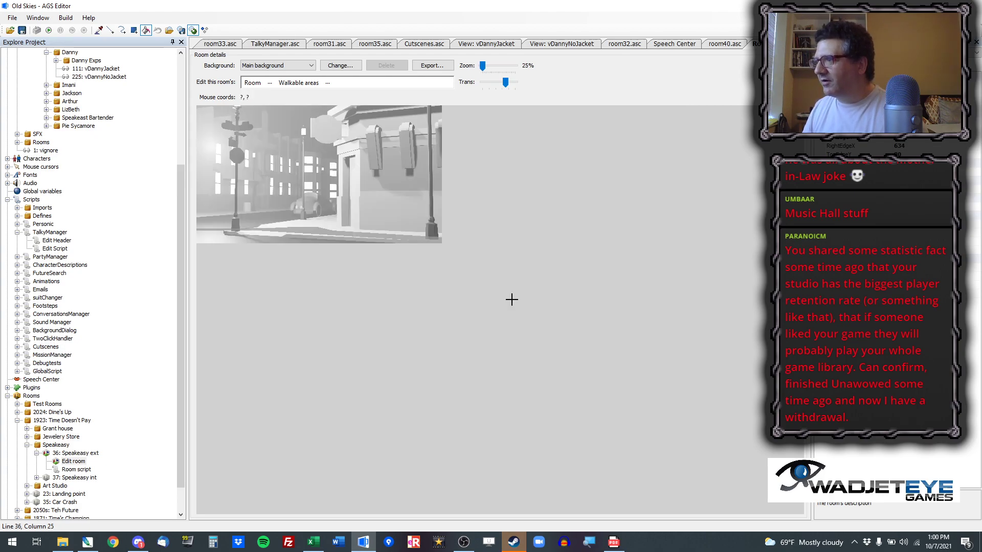
# Step: Test-run the game, teleport to the speakeasy exterior, walk the character around the street, then abort the run and dismiss the message
pyautogui.click(49, 31)
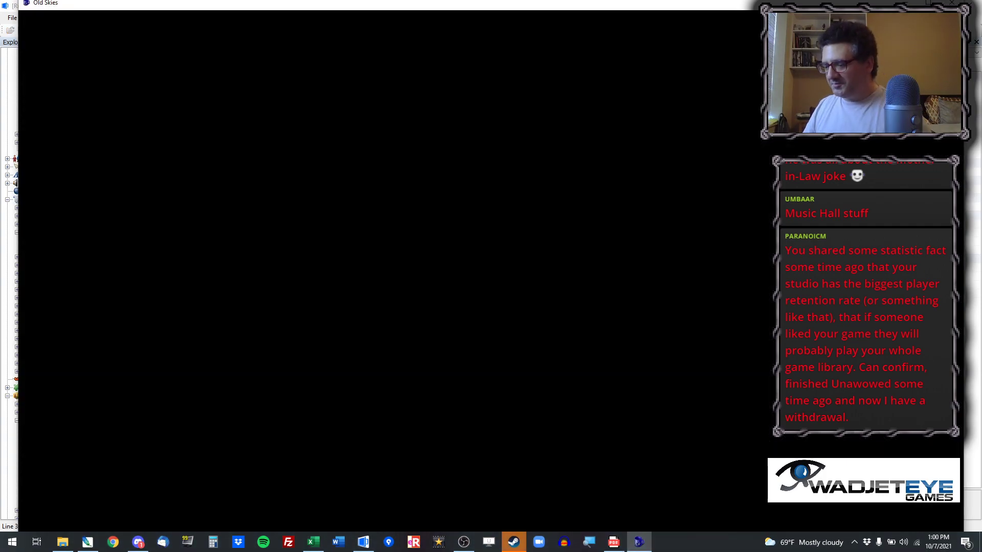
pyautogui.hotkey('ctrl', 'x')
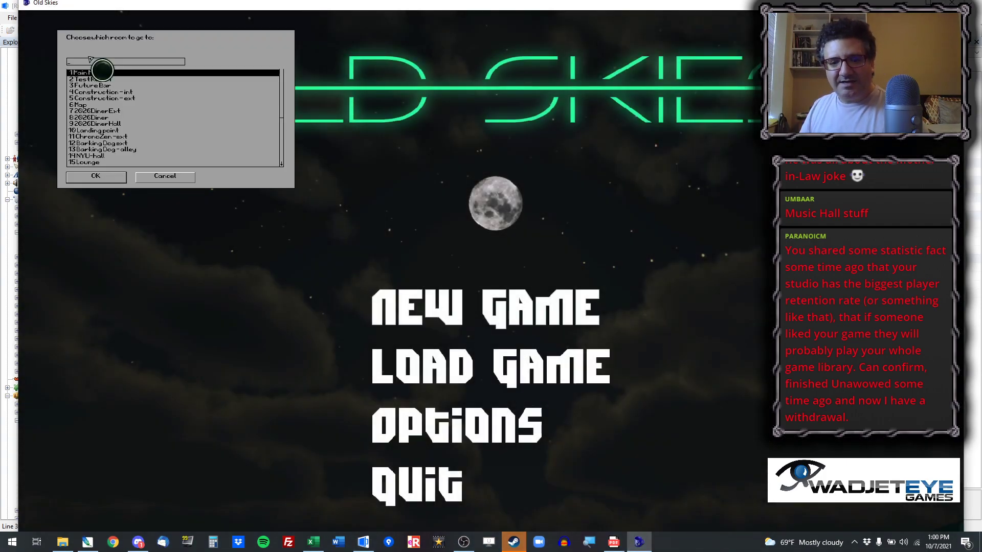
pyautogui.moveTo(380, 5); pyautogui.dragTo(349, 4)
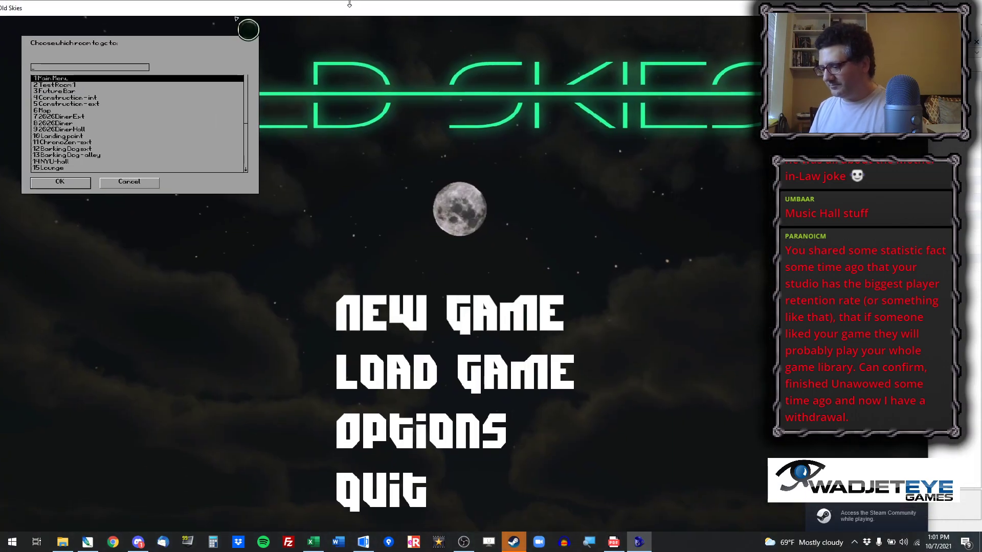
pyautogui.press('Return')
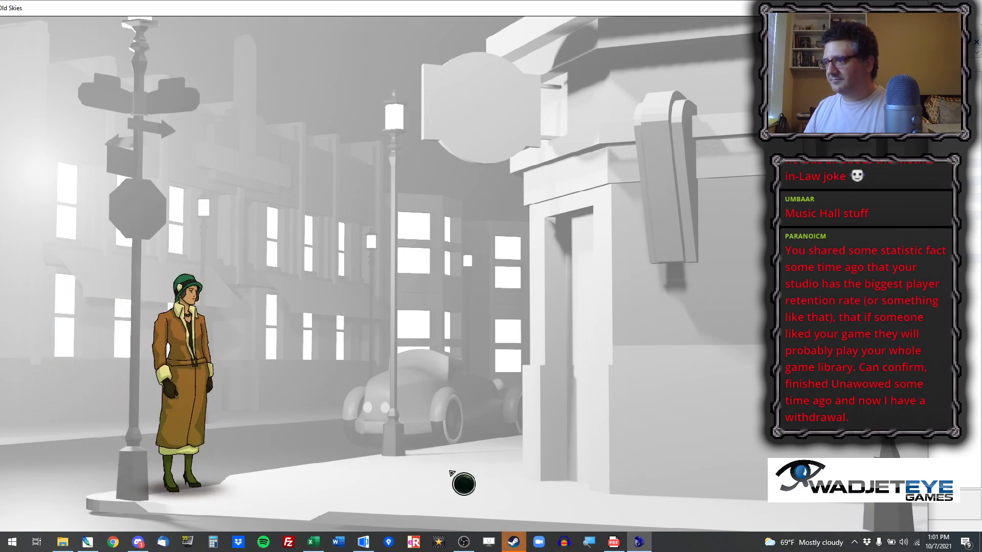
pyautogui.click(478, 488)
pyautogui.click(533, 507)
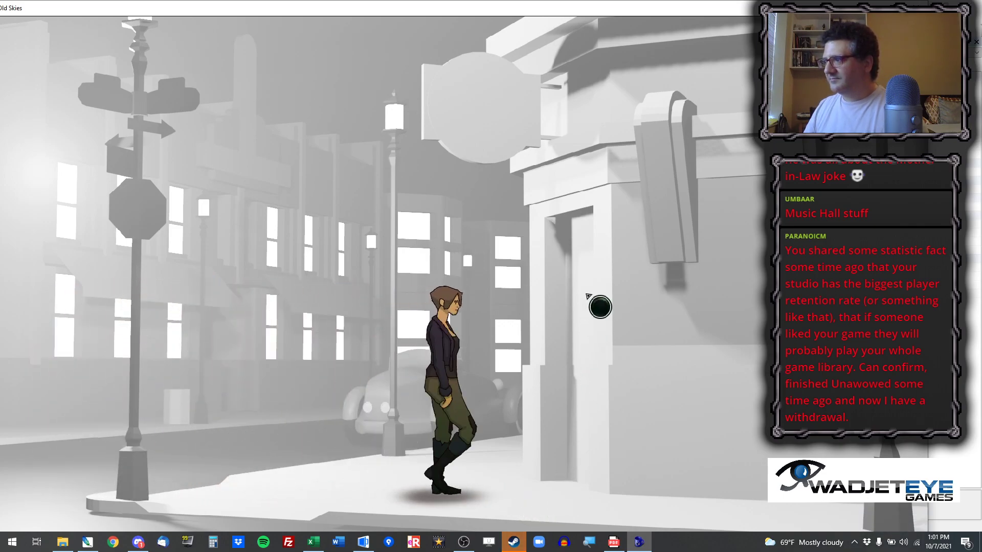
pyautogui.click(582, 415)
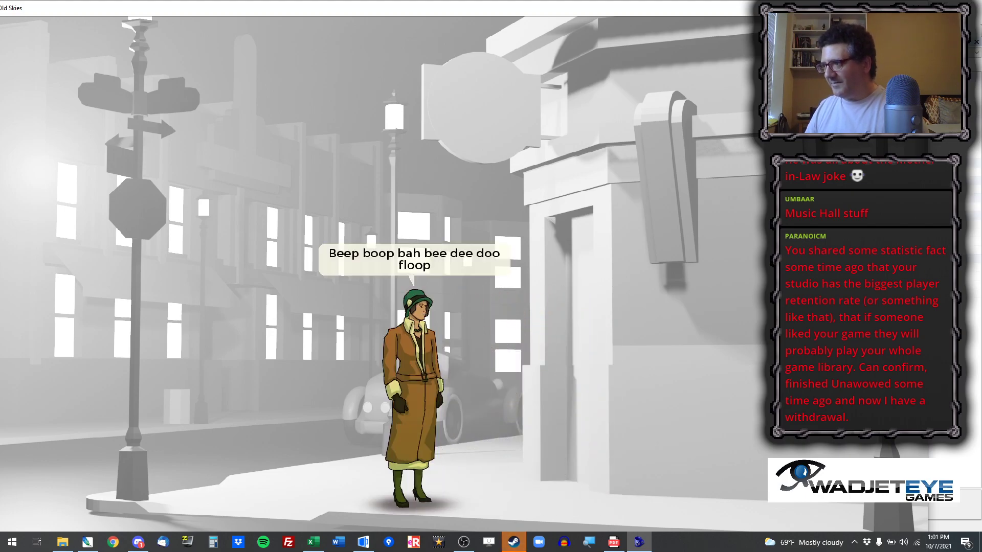
pyautogui.hotkey('alt', 'x')
pyautogui.click(545, 326)
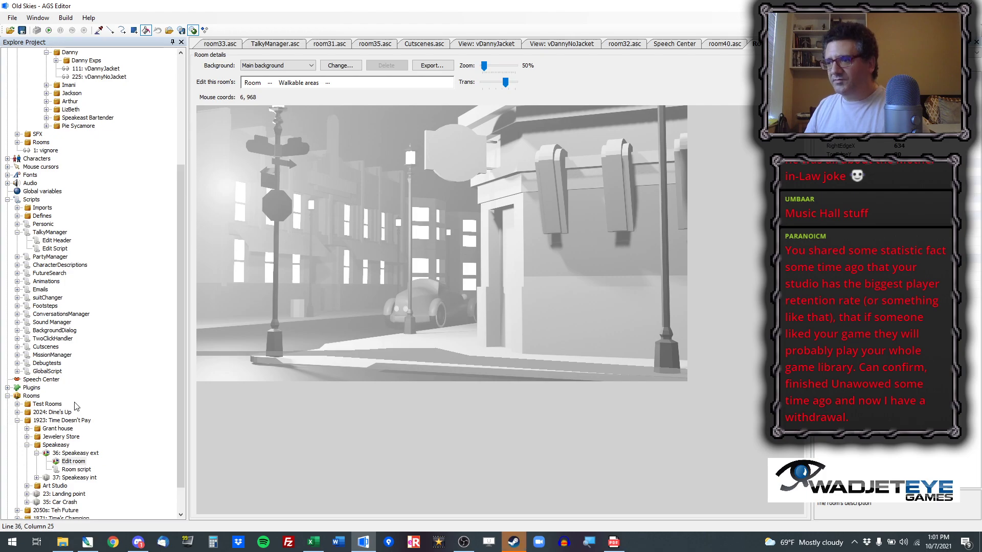
# Step: Expand room 37, Speakeasy int, and open it for editing
pyautogui.doubleClick(80, 480)
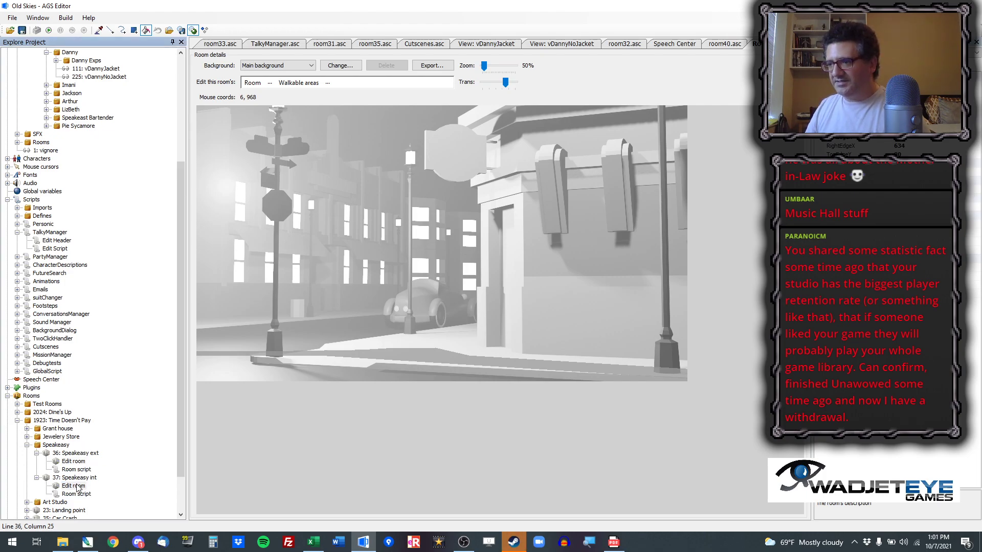
pyautogui.scroll(-2, 571, 358)
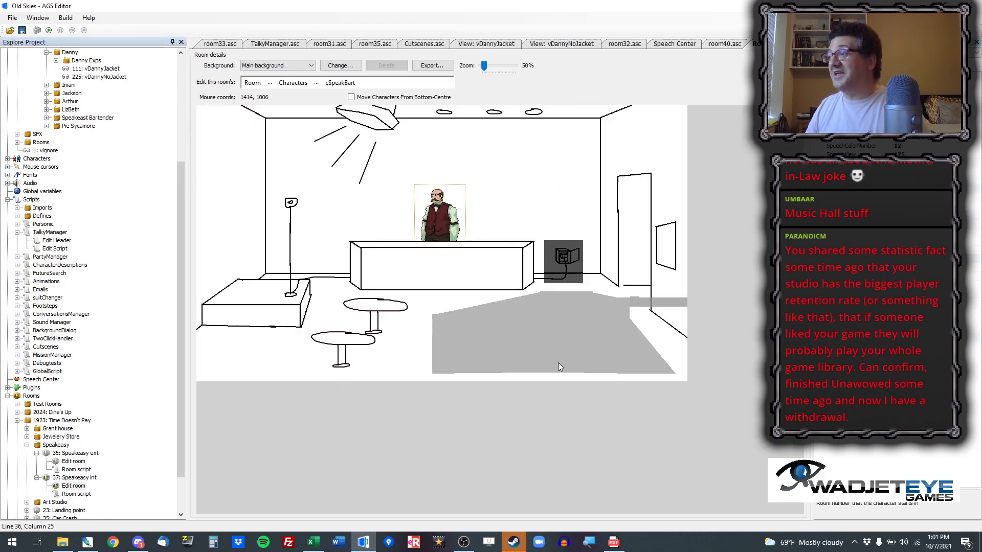
pyautogui.scroll(1, 552, 367)
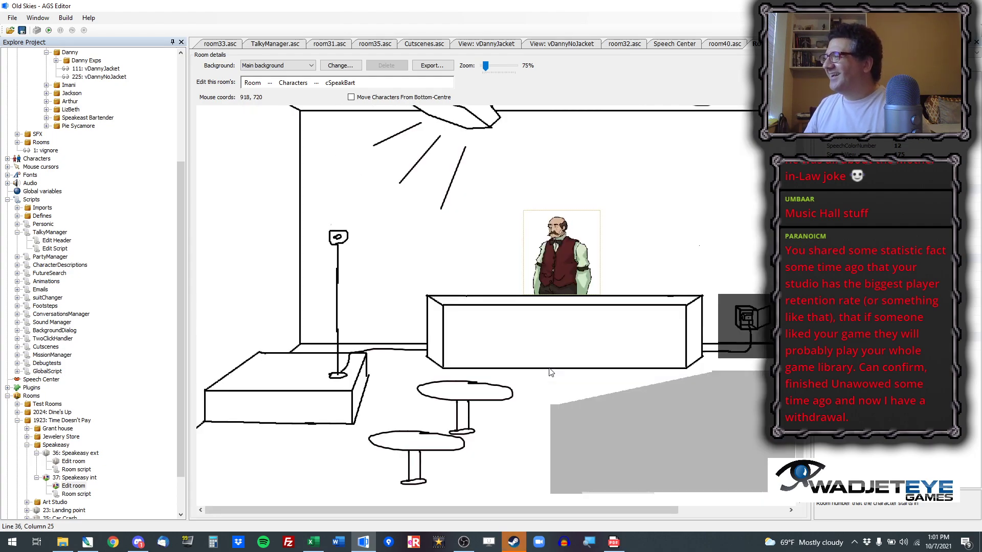
pyautogui.scroll(-1, 550, 372)
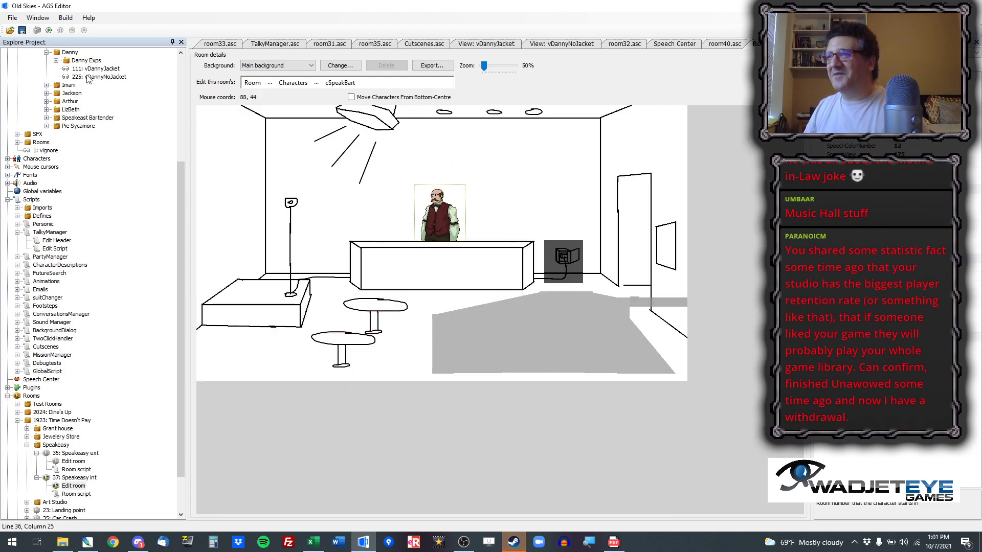
pyautogui.scroll(1, 374, 286)
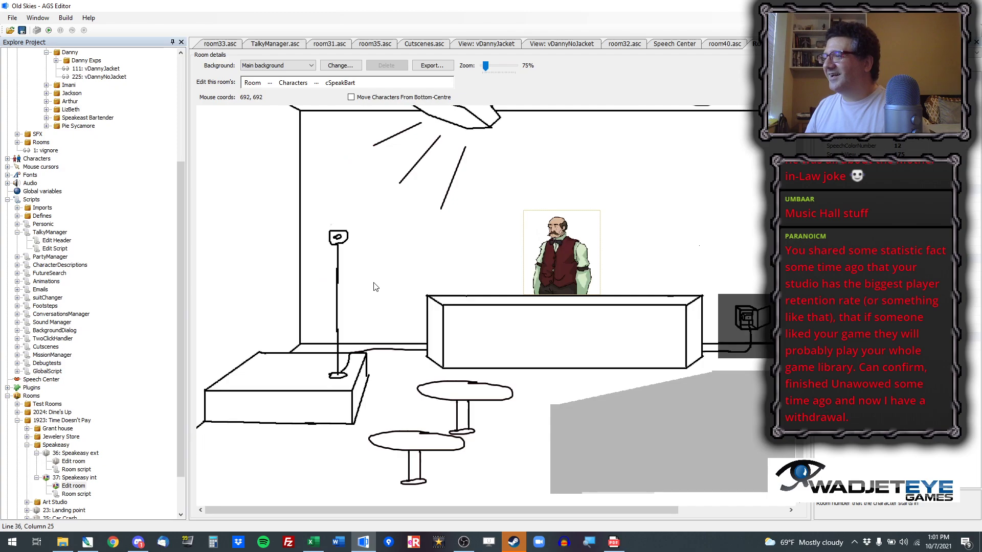
# Step: Replace the speakeasy interior's main background with Base.png from the 21 Speakeasy Interior folder
pyautogui.click(340, 66)
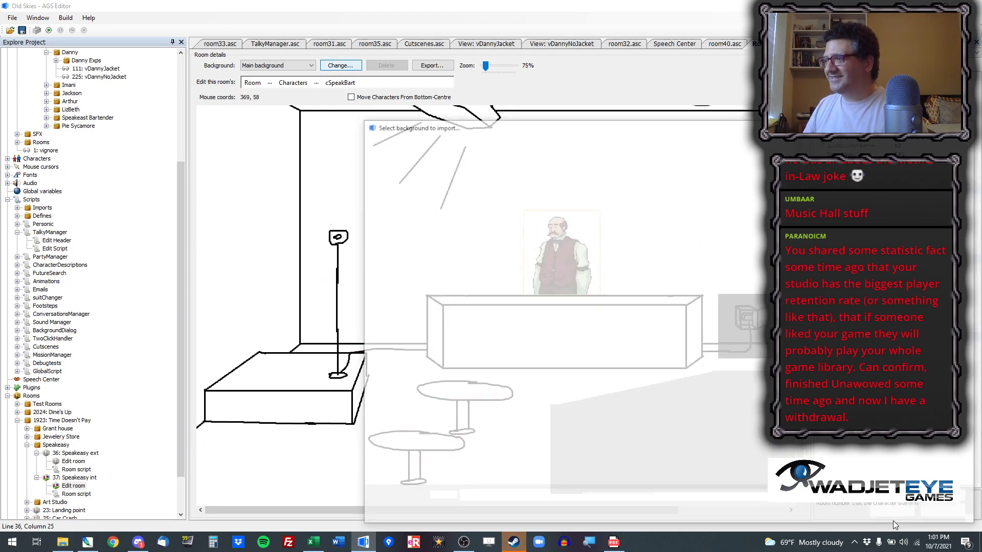
pyautogui.click(682, 144)
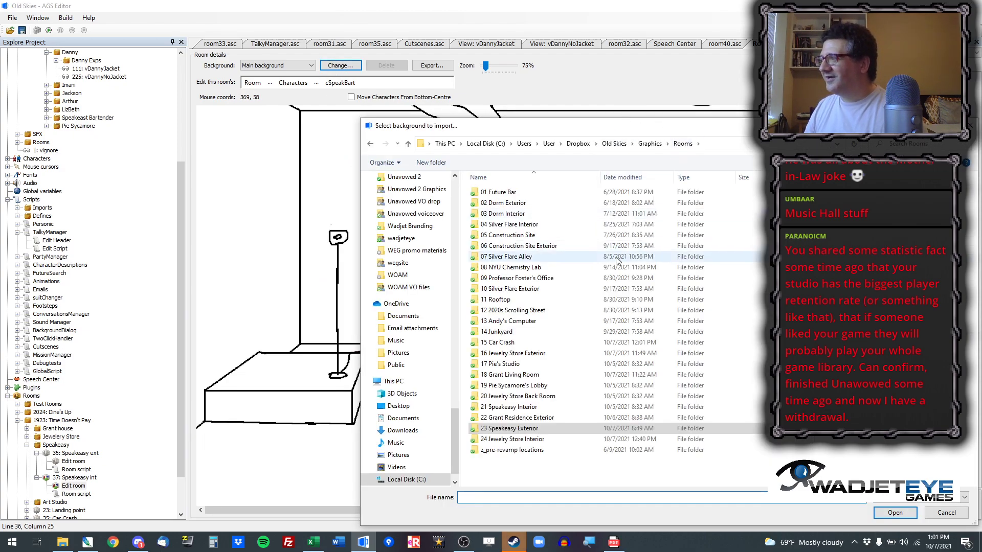
pyautogui.click(558, 407)
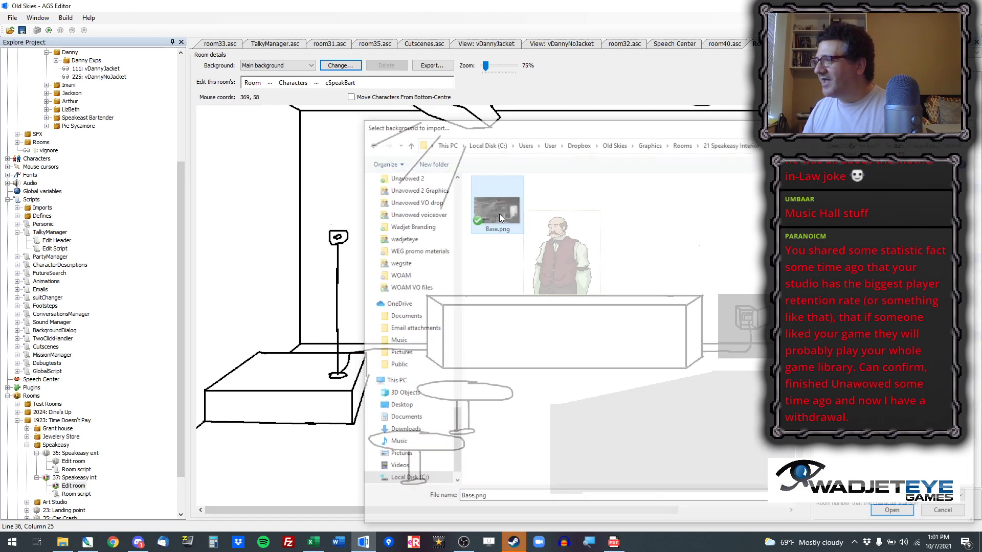
pyautogui.doubleClick(499, 214)
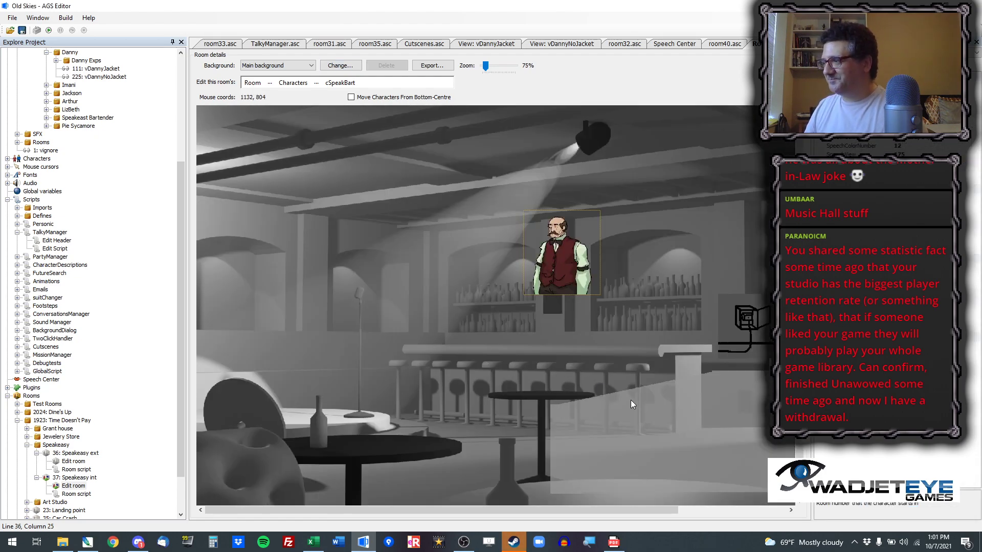
pyautogui.scroll(-1, 631, 400)
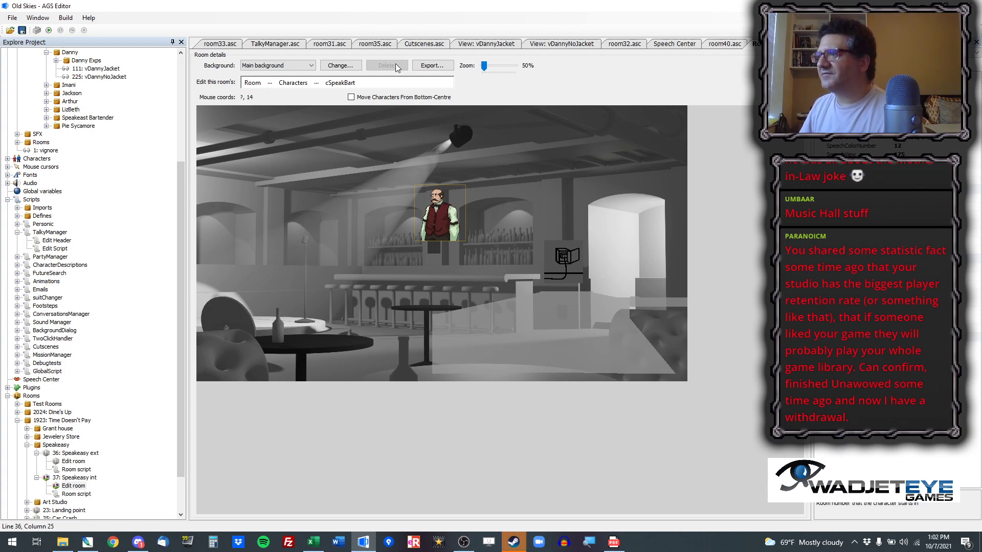
# Step: Compare the room's Background 1 with its main background, ending on the main background
pyautogui.click(293, 66)
pyautogui.click(295, 85)
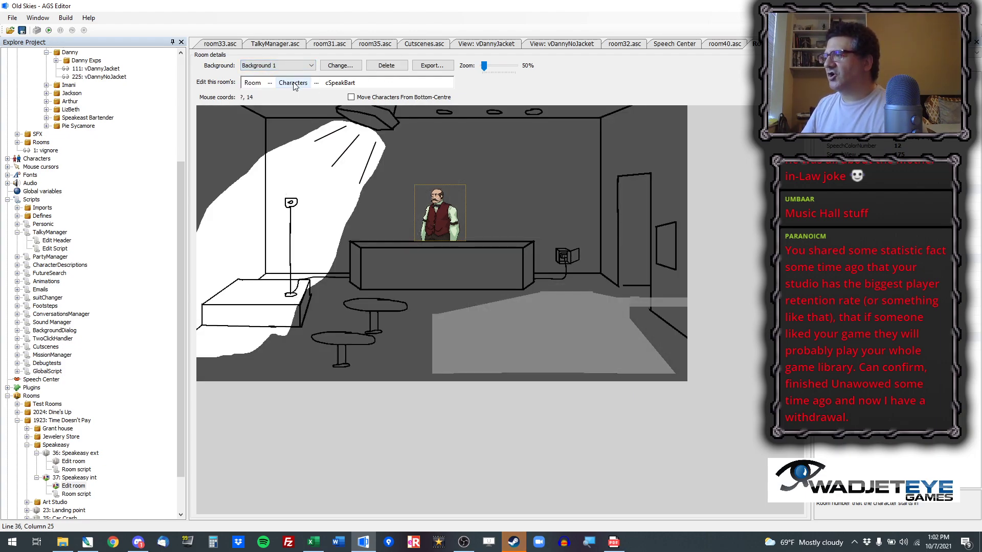
pyautogui.click(296, 66)
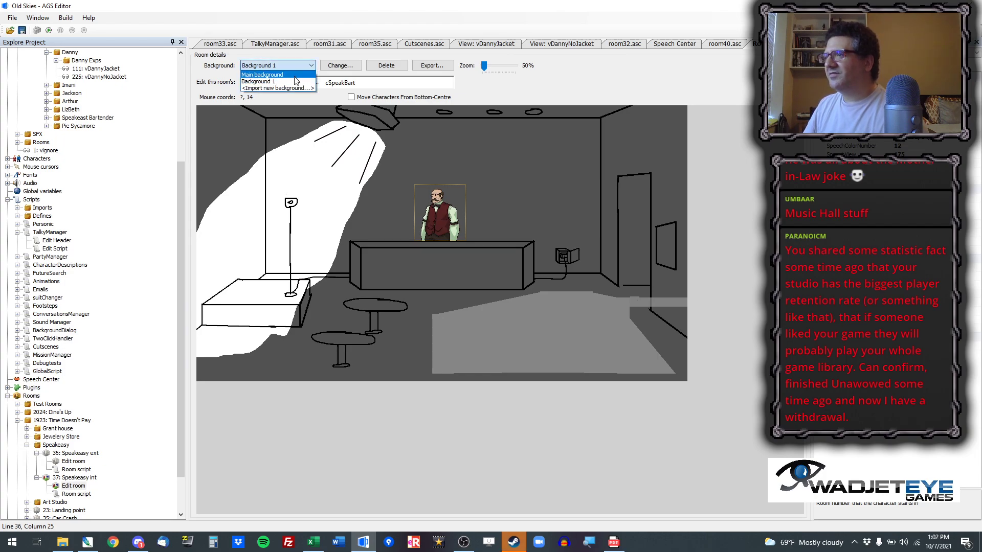
pyautogui.click(296, 82)
pyautogui.click(296, 66)
pyautogui.click(276, 74)
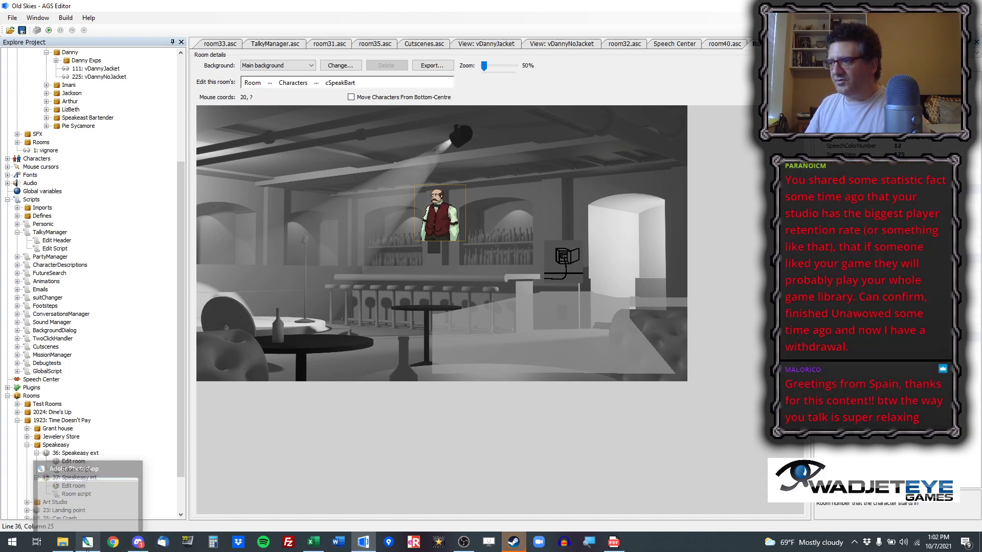
# Step: Switch to Photoshop and open Base.png from the 21 Speakeasy Interior folder
pyautogui.click(88, 491)
pyautogui.click(8, 17)
pyautogui.click(20, 39)
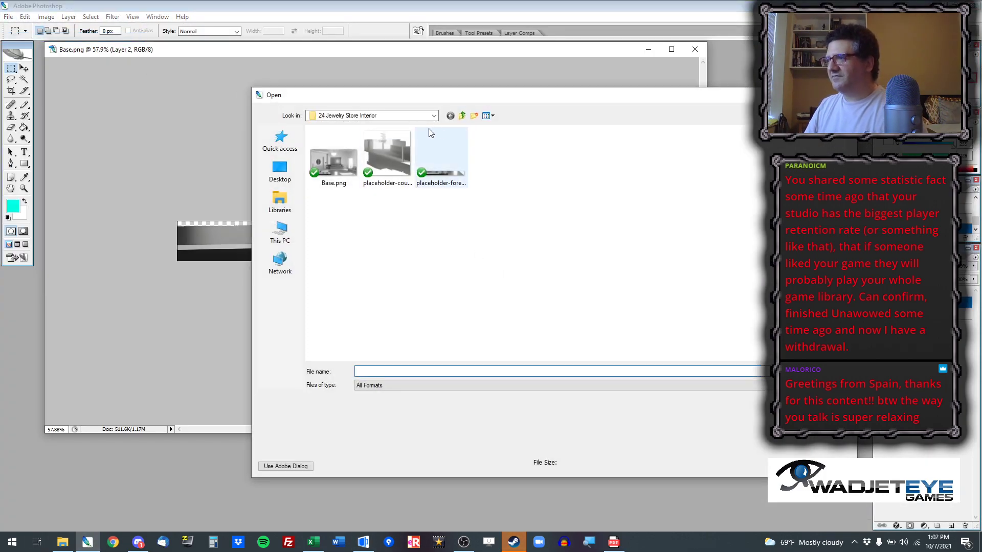
pyautogui.click(463, 116)
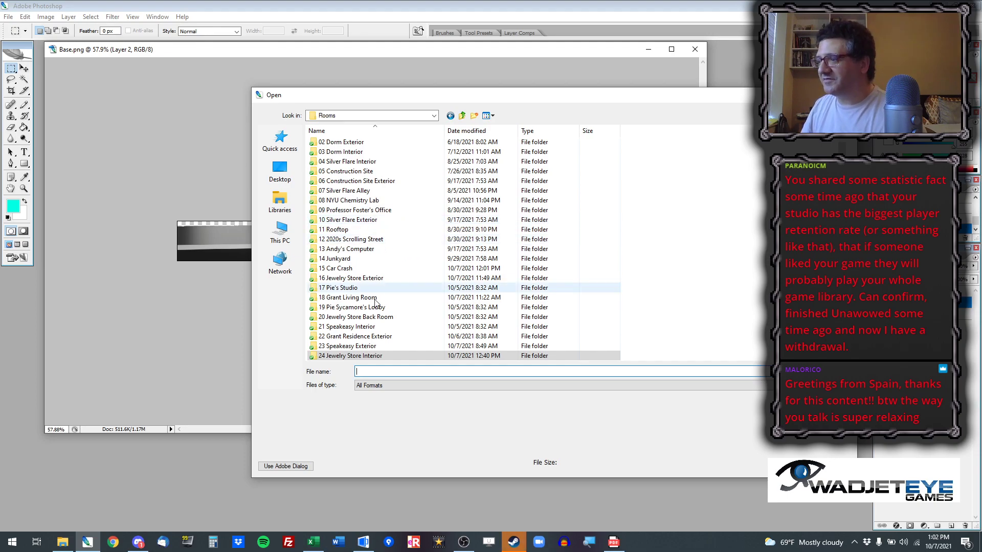
pyautogui.scroll(-1, 412, 334)
pyautogui.doubleClick(386, 317)
pyautogui.doubleClick(338, 165)
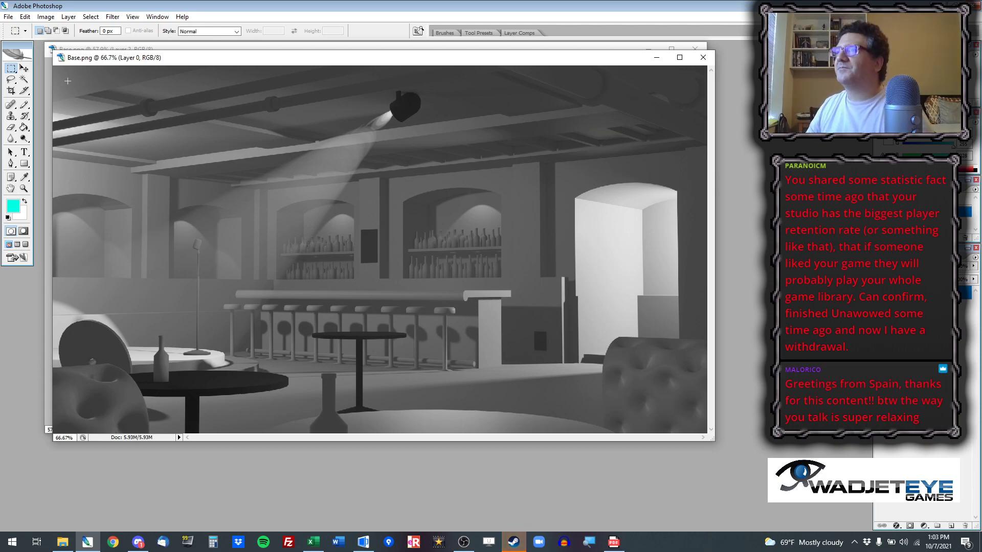
# Step: Brighten the speakeasy interior image with Brightness/Contrast set to brightness +70 and contrast +20
pyautogui.moveTo(108, 52); pyautogui.dragTo(127, 58)
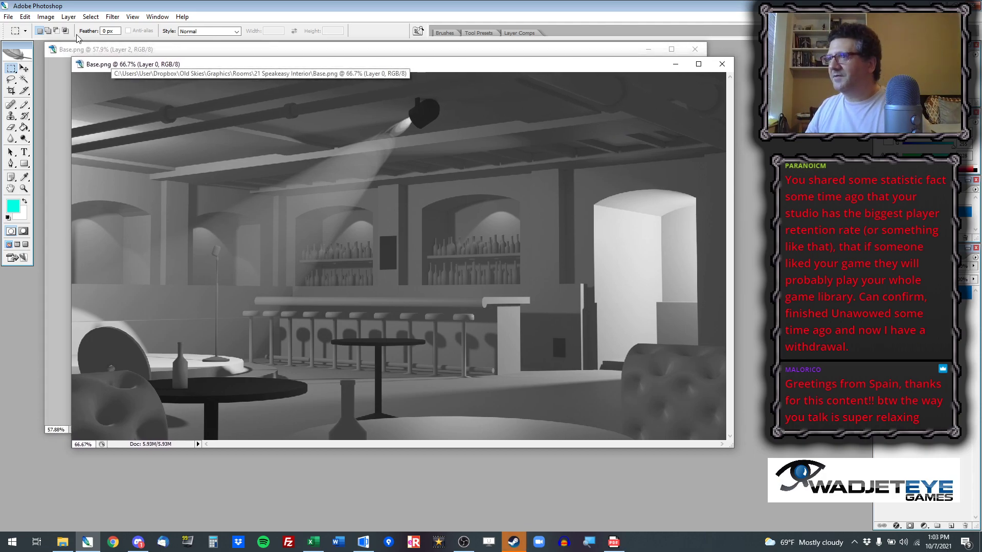
pyautogui.click(45, 17)
pyautogui.moveTo(82, 41)
pyautogui.click(168, 99)
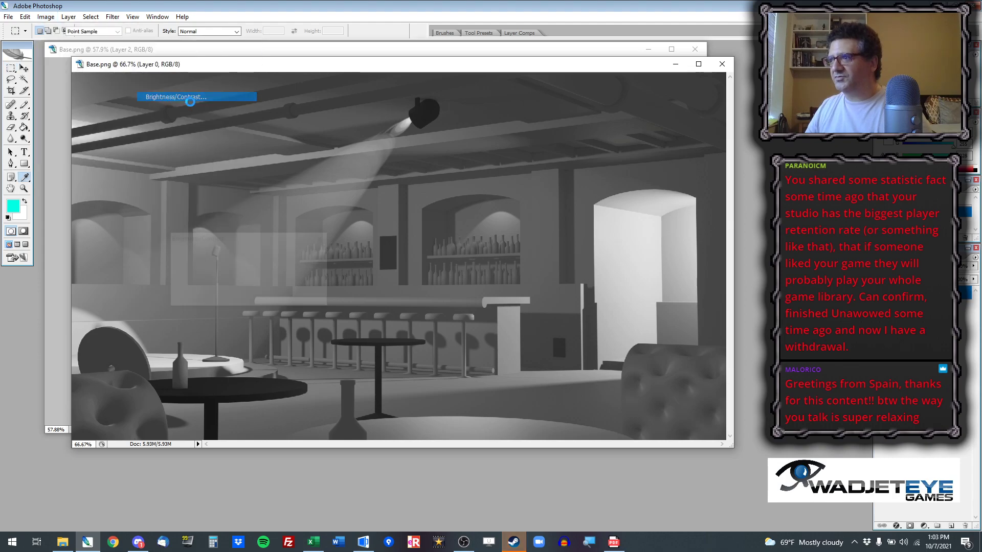
pyautogui.moveTo(227, 270); pyautogui.dragTo(265, 270)
pyautogui.moveTo(227, 298)
pyautogui.mouseDown()
pyautogui.moveTo(243, 302)
pyautogui.moveTo(229, 304)
pyautogui.moveTo(255, 275)
pyautogui.moveTo(247, 275)
pyautogui.moveTo(261, 276)
pyautogui.moveTo(236, 299)
pyautogui.mouseUp()
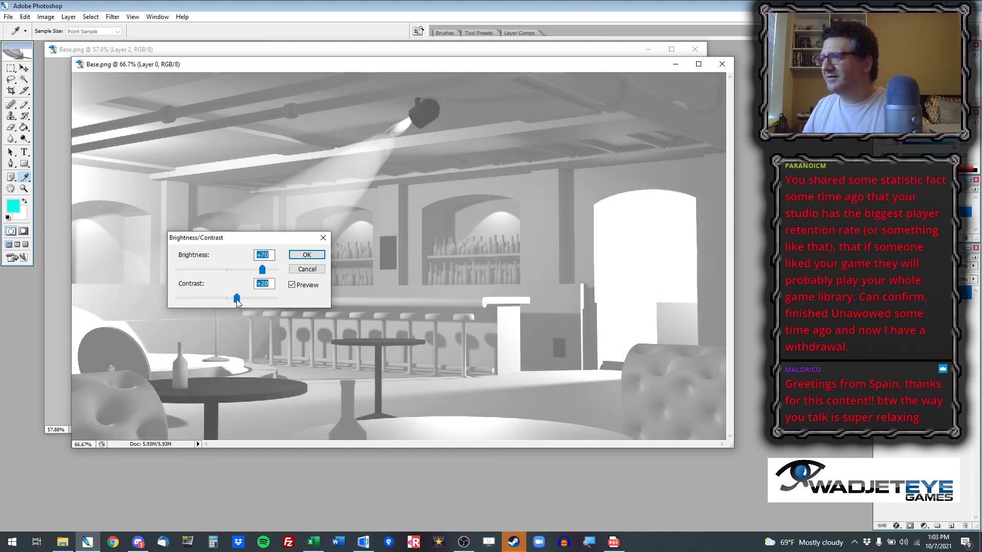
pyautogui.click(307, 255)
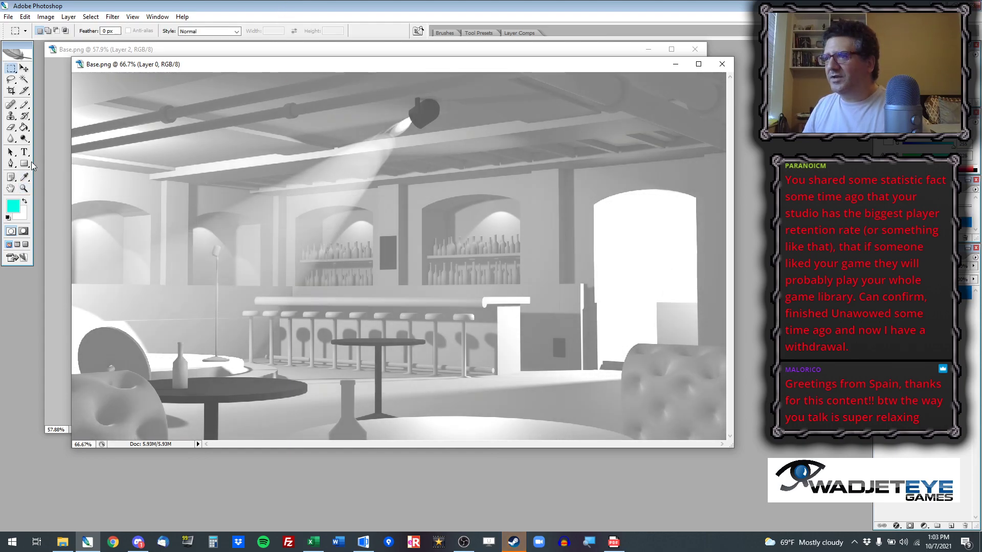
# Step: Add the turquoise text "LIGHTS ARE ON!!" over the ceiling area of the speakeasy image
pyautogui.click(24, 152)
pyautogui.click(182, 103)
pyautogui.write('LIG')
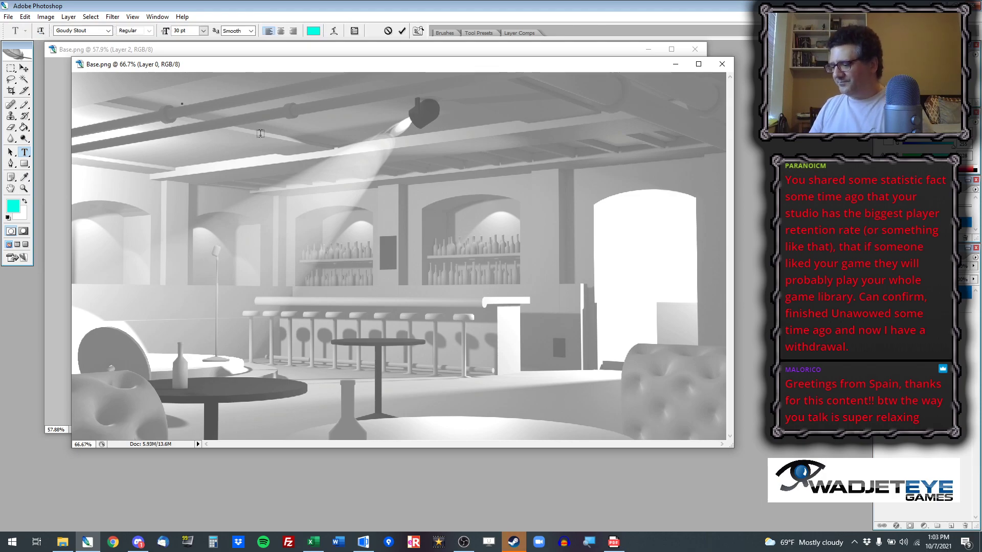
pyautogui.write('HTS ARE ON!!')
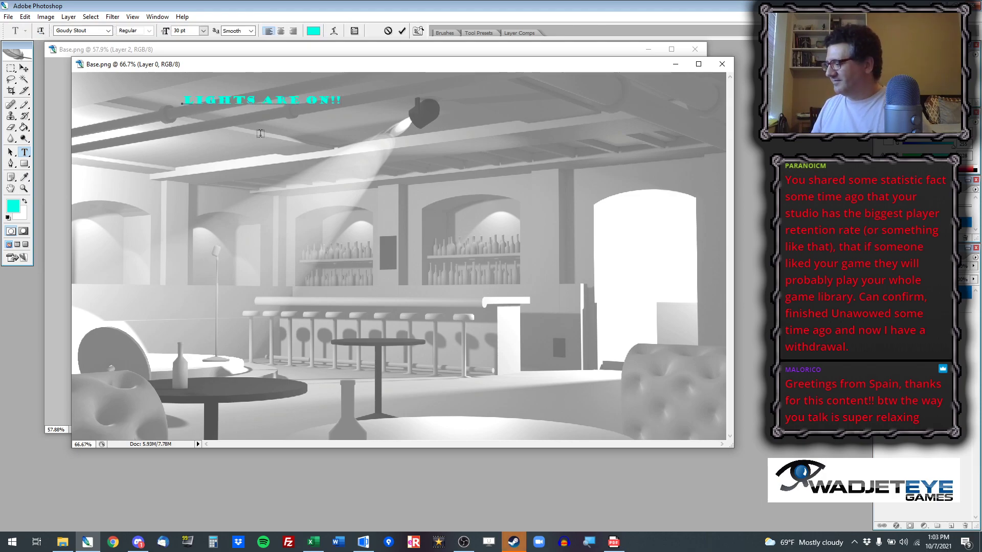
pyautogui.hotkey('ctrl', 'a')
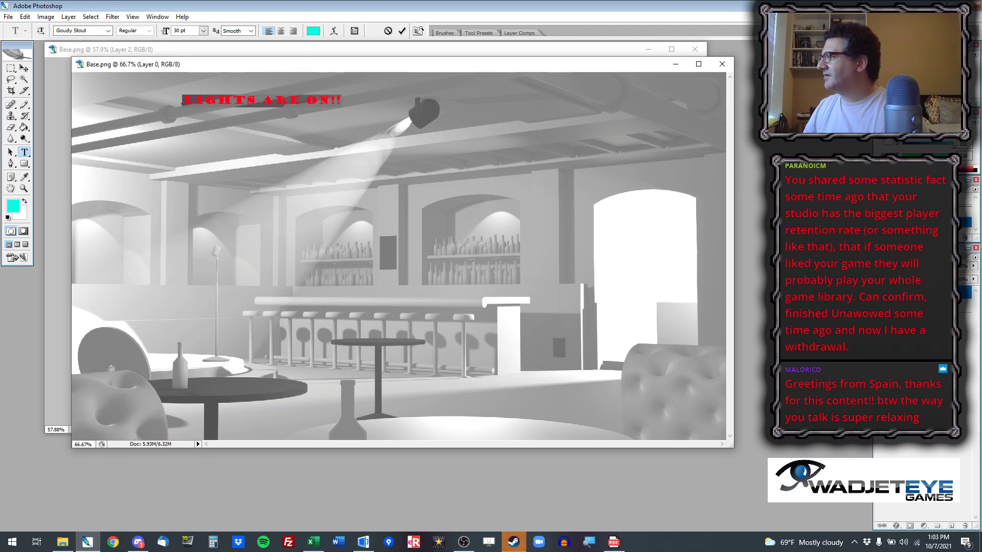
pyautogui.hotkey('ctrl', 'Return')
# Step: Give the "LIGHTS ARE ON!!" text layer a black 3 px outside stroke
pyautogui.rightClick(925, 292)
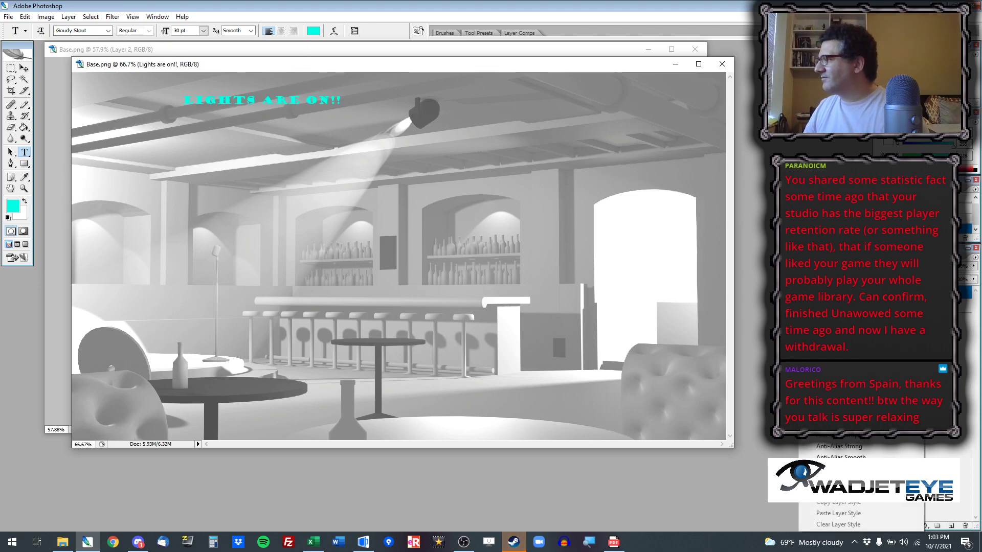
pyautogui.click(890, 241)
pyautogui.click(480, 353)
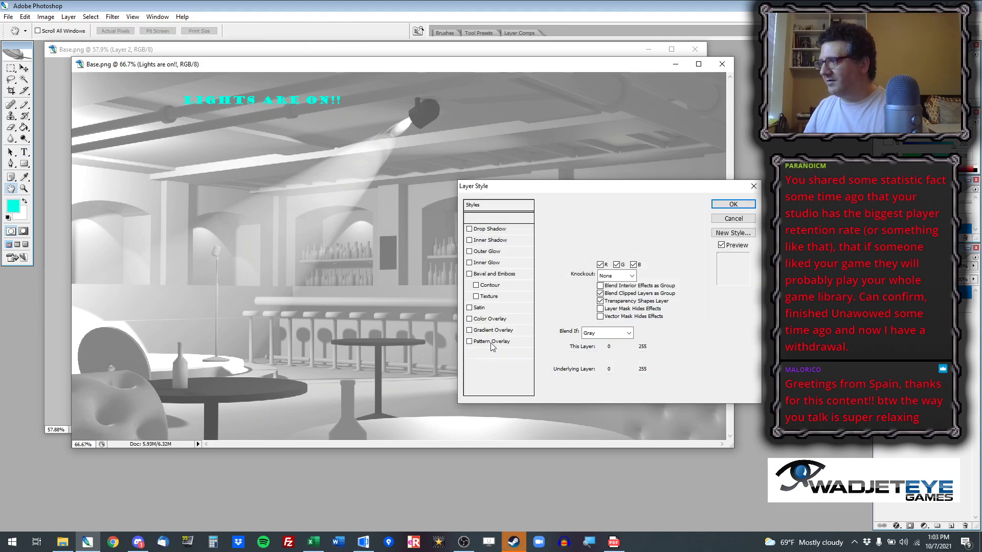
pyautogui.click(570, 289)
pyautogui.write('0')
pyautogui.click(621, 361)
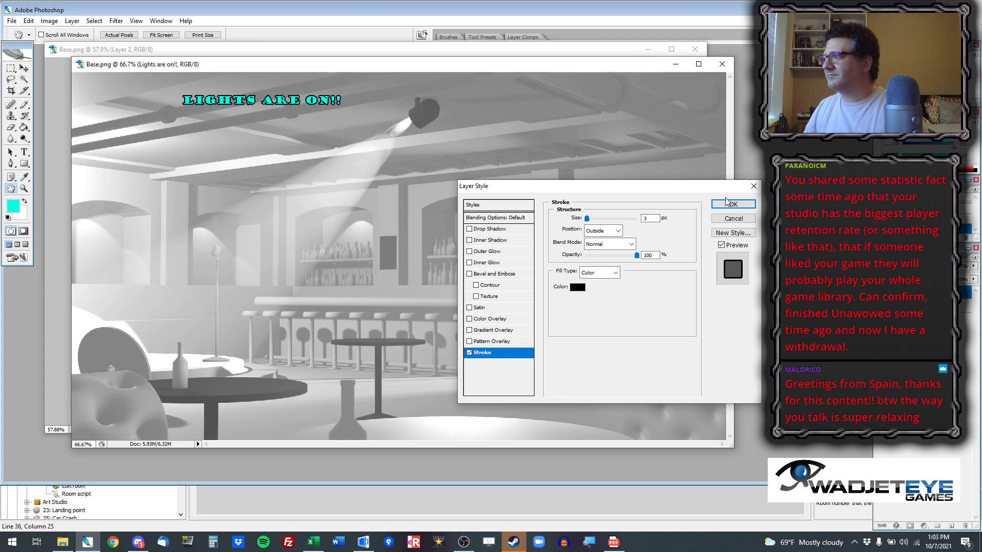
pyautogui.click(729, 204)
# Step: Move the "LIGHTS ARE ON!!" text across the ceiling to the area around the spotlight and right of it
pyautogui.click(23, 68)
pyautogui.moveTo(260, 107); pyautogui.dragTo(231, 132)
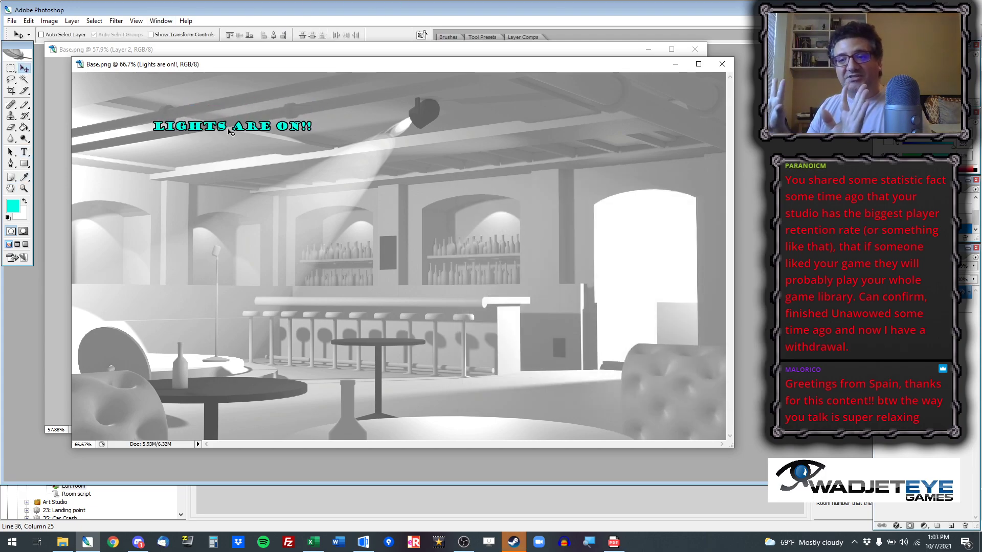
pyautogui.moveTo(225, 132); pyautogui.dragTo(481, 131)
# Step: Save the lights-on image as the PNG file base2.png in the 21 Speakeasy Interior folder
pyautogui.hotkey('ctrl', 'shift', 's')
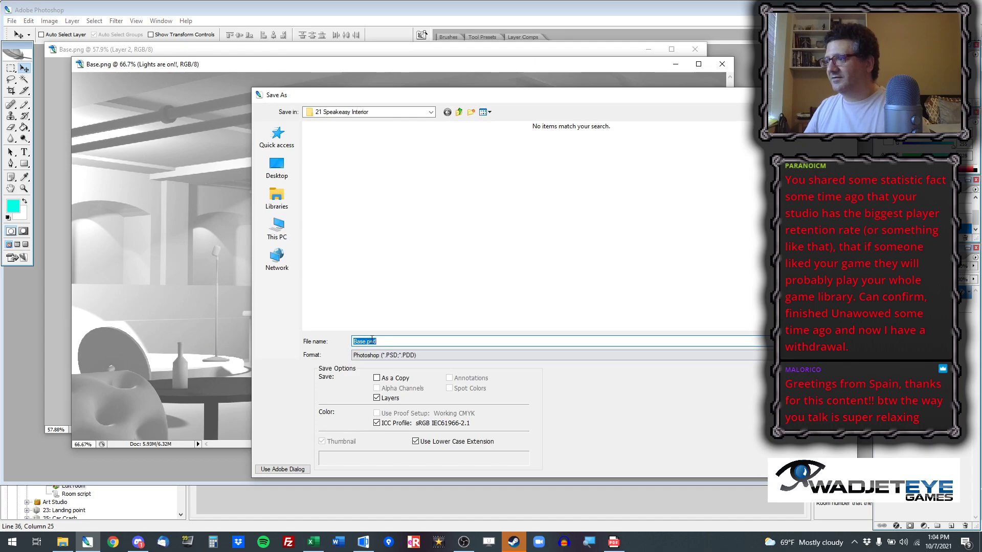
pyautogui.click(408, 355)
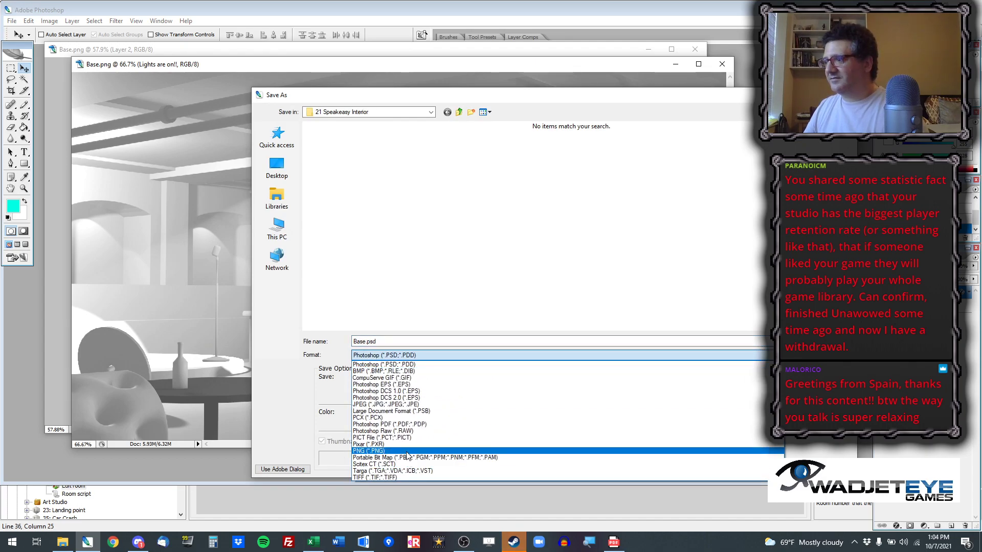
pyautogui.click(404, 450)
pyautogui.write('Base2')
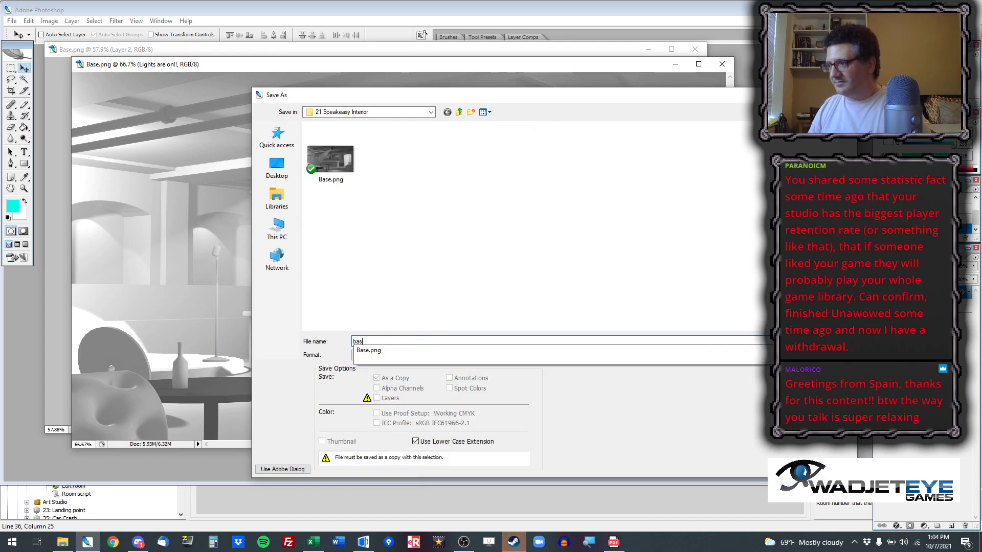
pyautogui.press('Return')
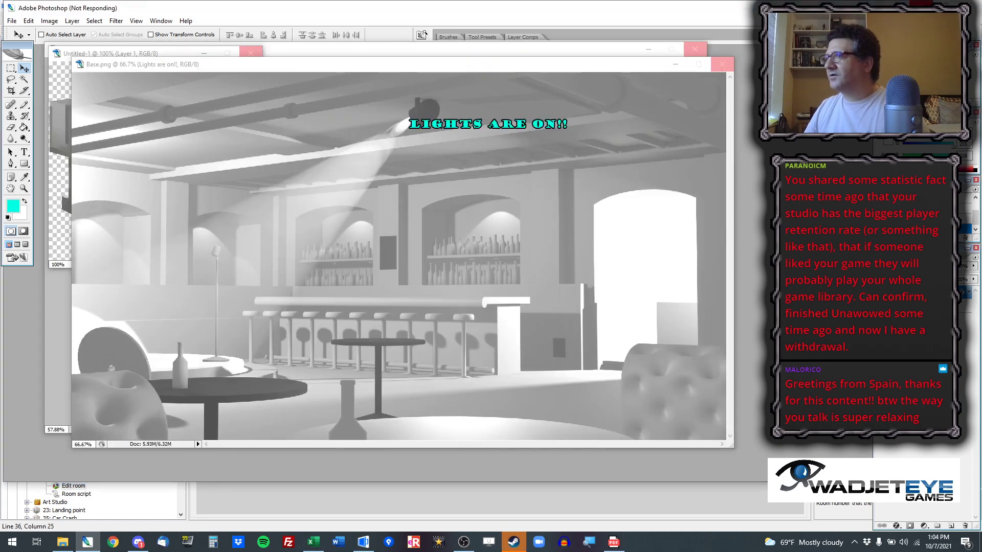
# Step: Switch to the AGS Editor and replace the Speakeasy int room's main background with base2.png
pyautogui.click(363, 543)
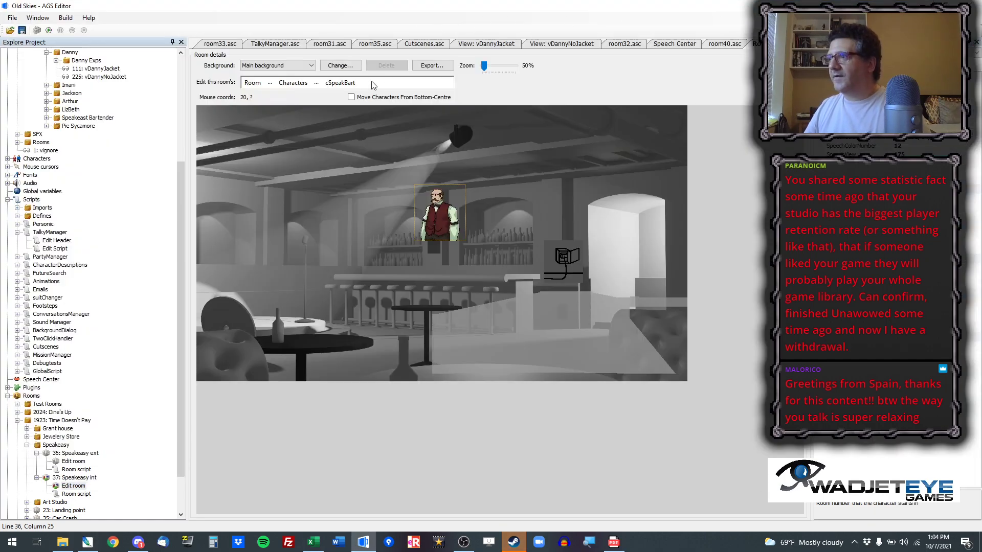
pyautogui.click(276, 66)
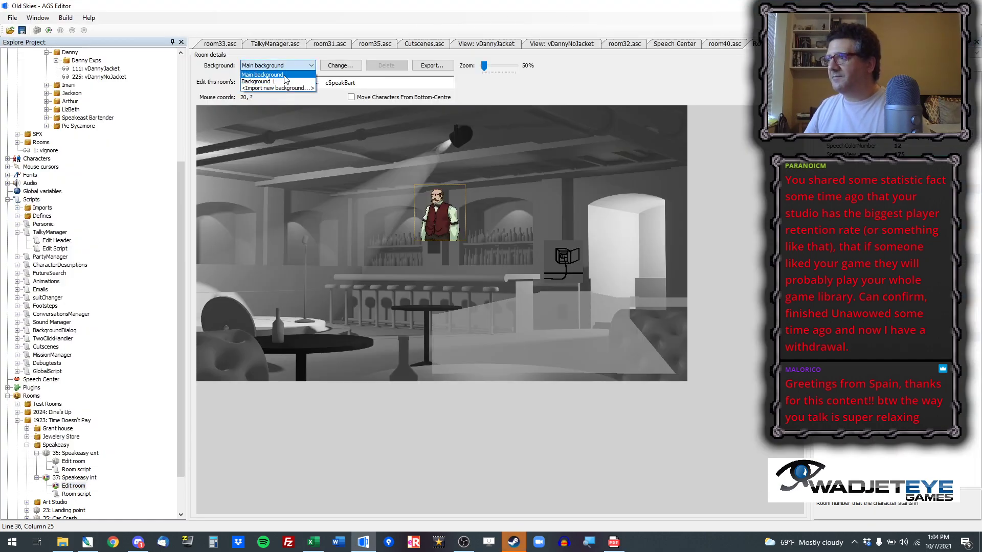
pyautogui.click(284, 75)
pyautogui.click(341, 66)
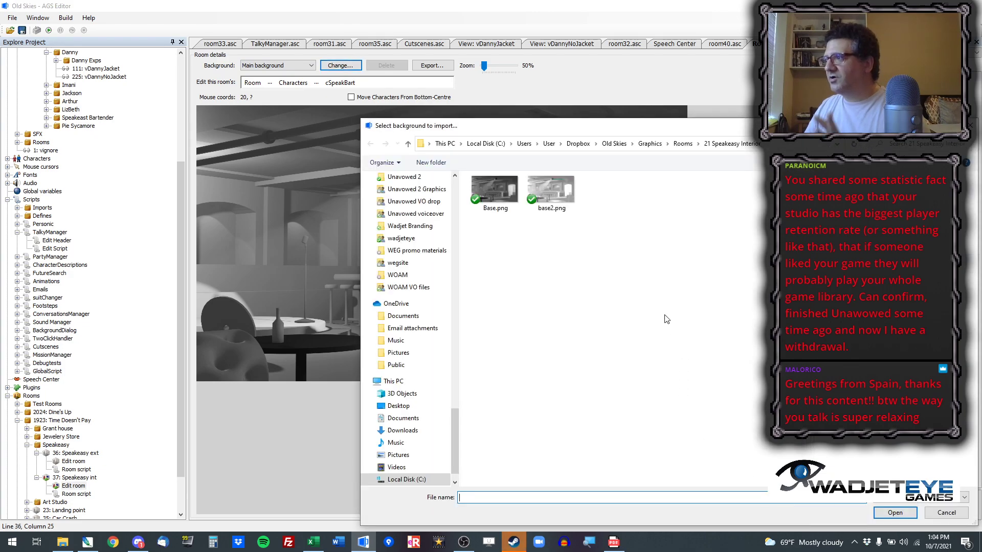
pyautogui.doubleClick(542, 197)
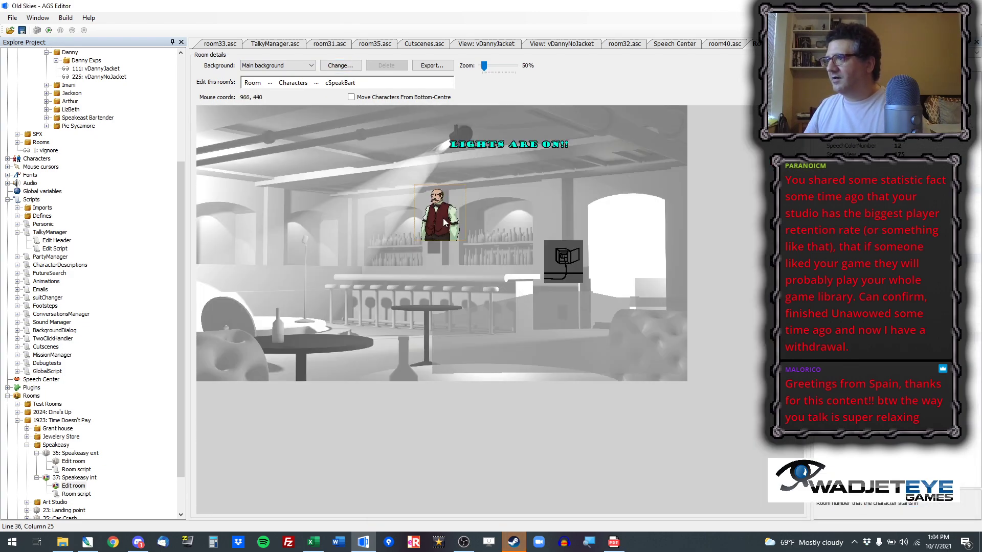
# Step: Replace the speakeasy interior's Background 1 with Base.png
pyautogui.click(260, 67)
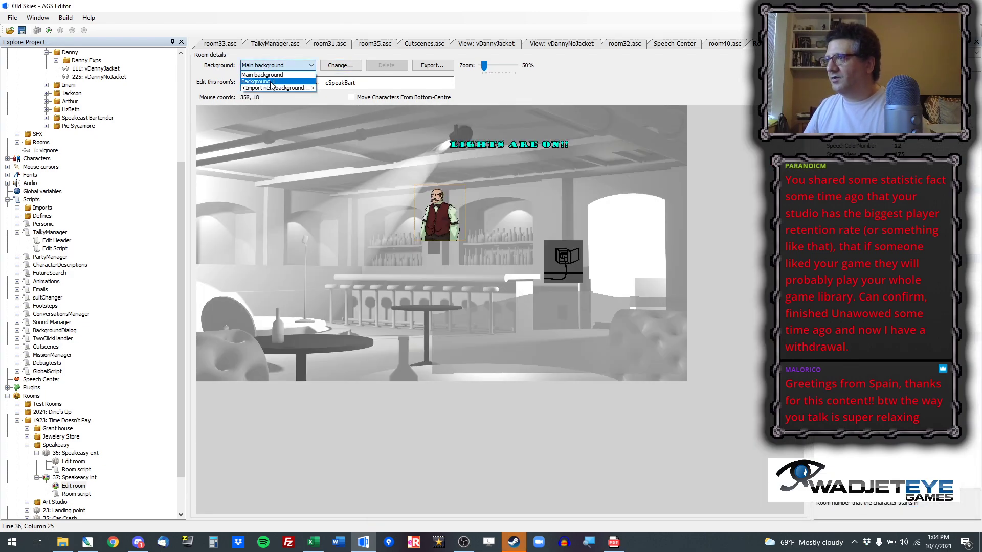
pyautogui.click(262, 83)
pyautogui.click(340, 65)
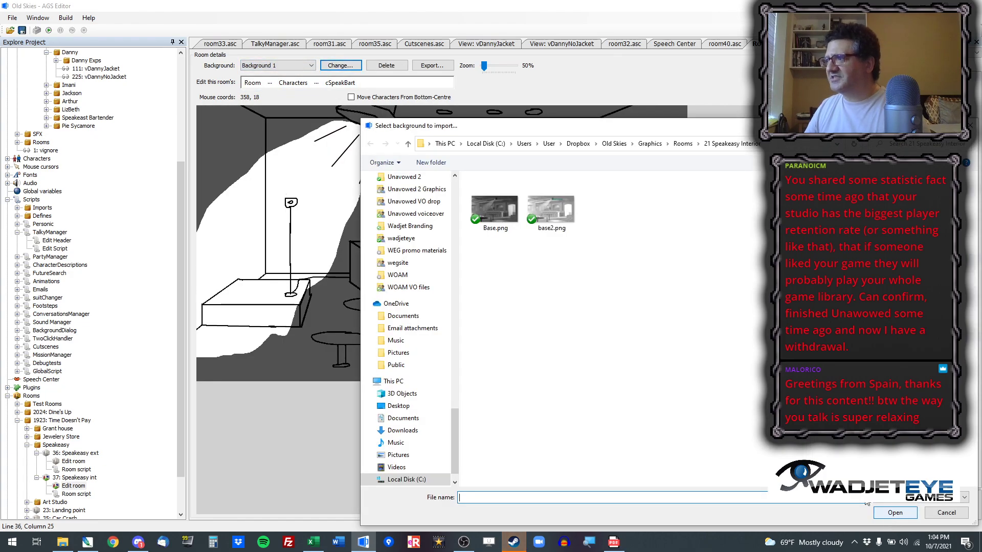
pyautogui.doubleClick(508, 223)
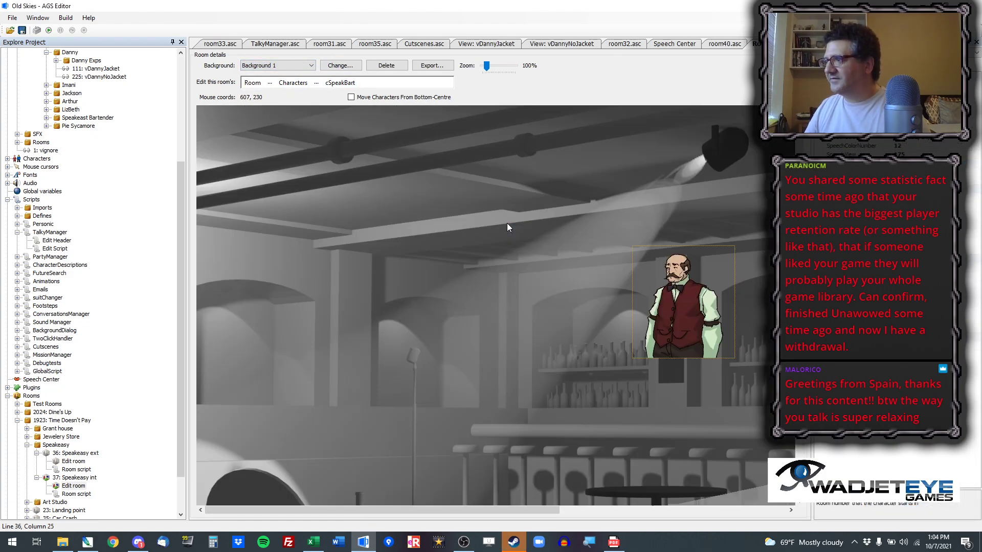
# Step: Move the cSpeakBart bartender down so he stands directly behind the bar counter
pyautogui.scroll(1, 506, 250)
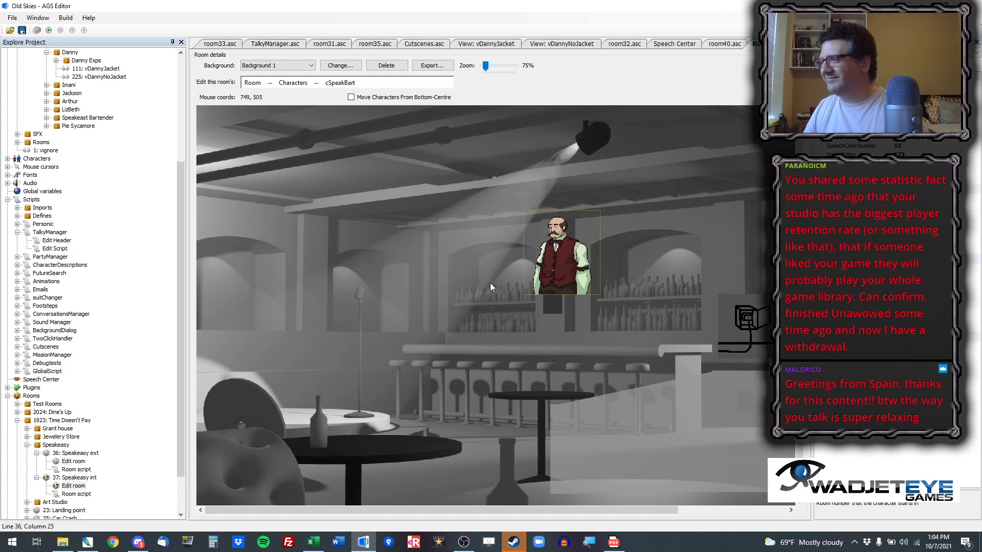
pyautogui.moveTo(569, 271); pyautogui.dragTo(574, 321)
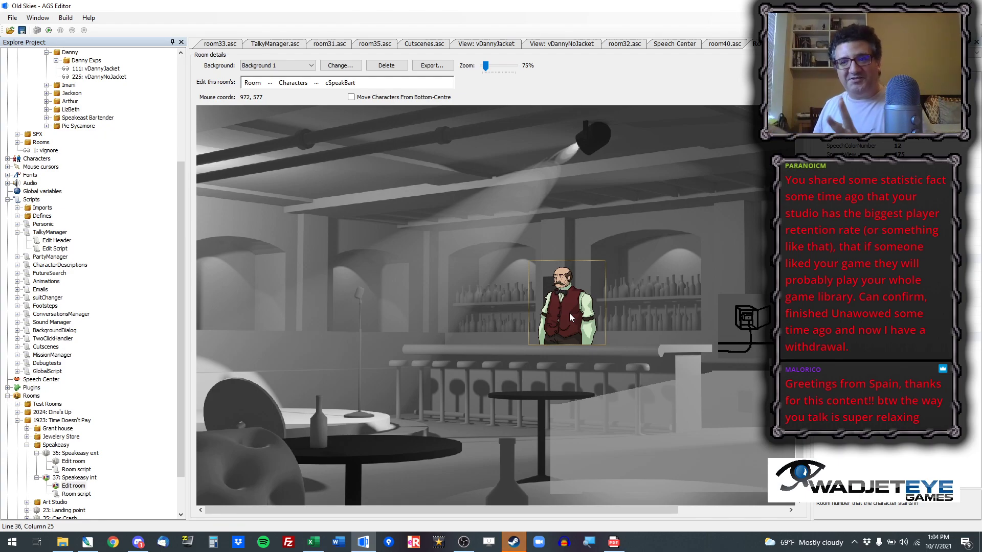
pyautogui.scroll(3, 571, 317)
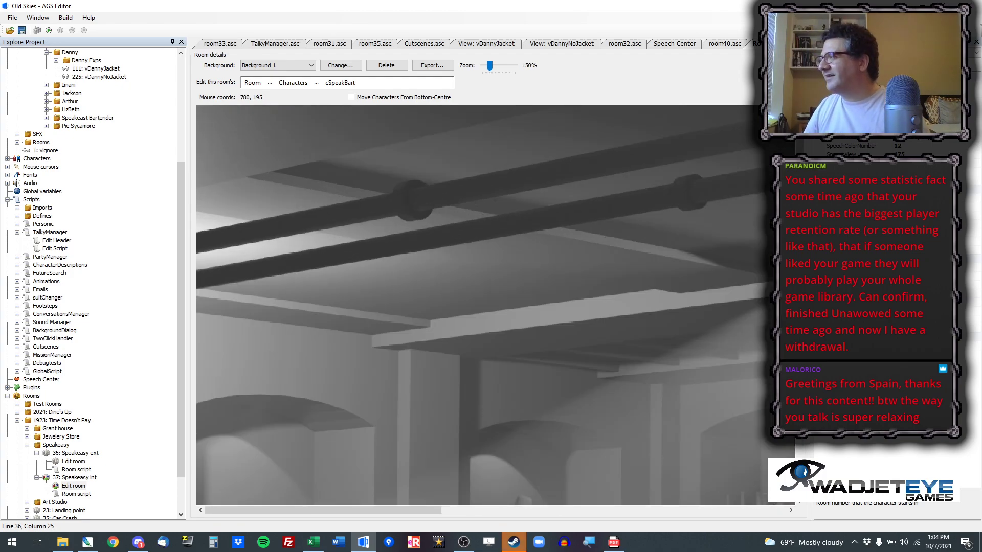
pyautogui.scroll(-5, 440, 498)
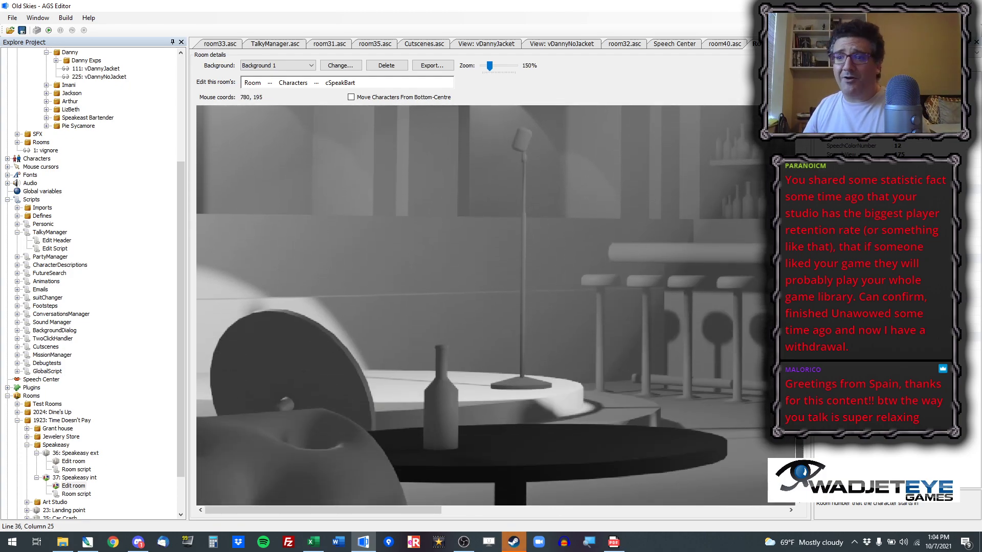
pyautogui.moveTo(437, 510); pyautogui.dragTo(550, 520)
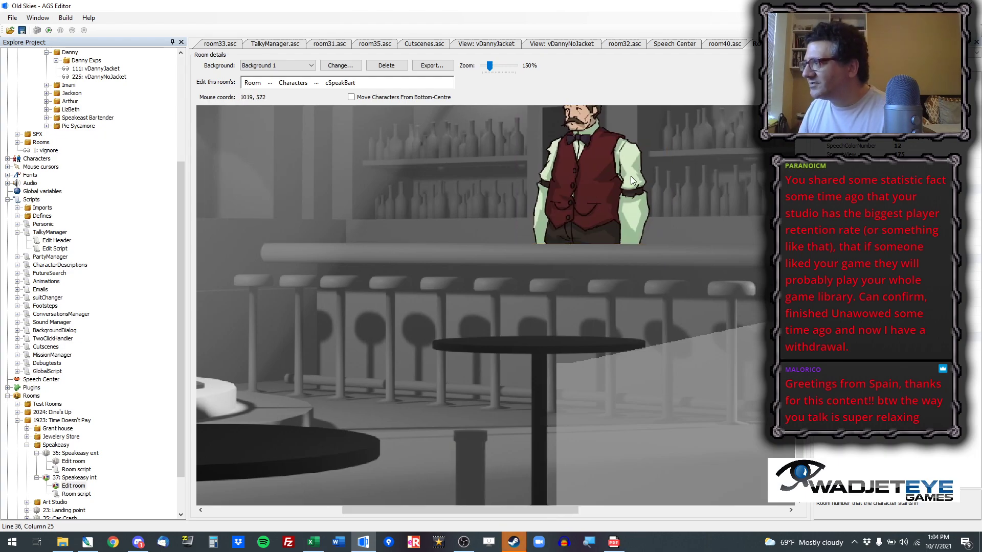
pyautogui.moveTo(616, 182); pyautogui.dragTo(617, 186)
pyautogui.scroll(1, 642, 165)
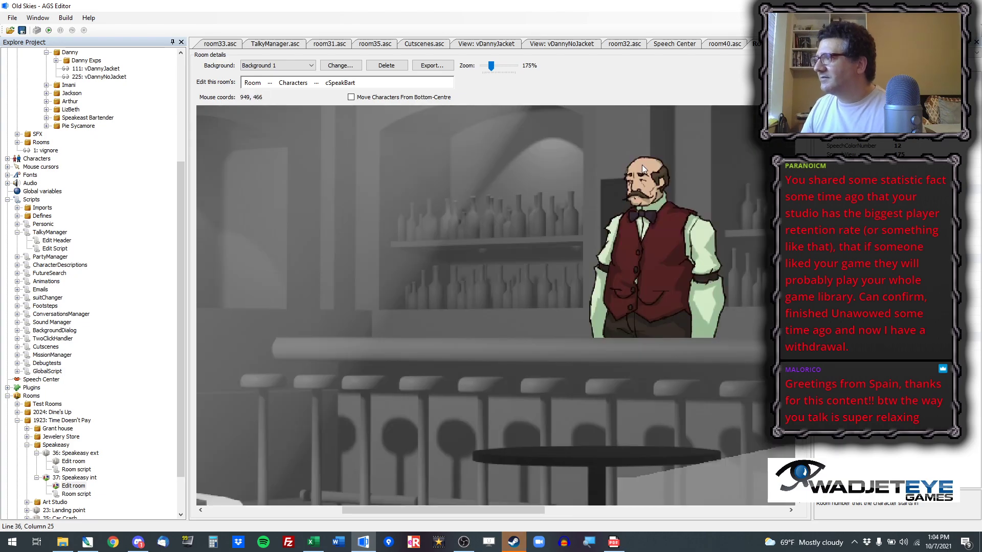
pyautogui.scroll(-3, 580, 226)
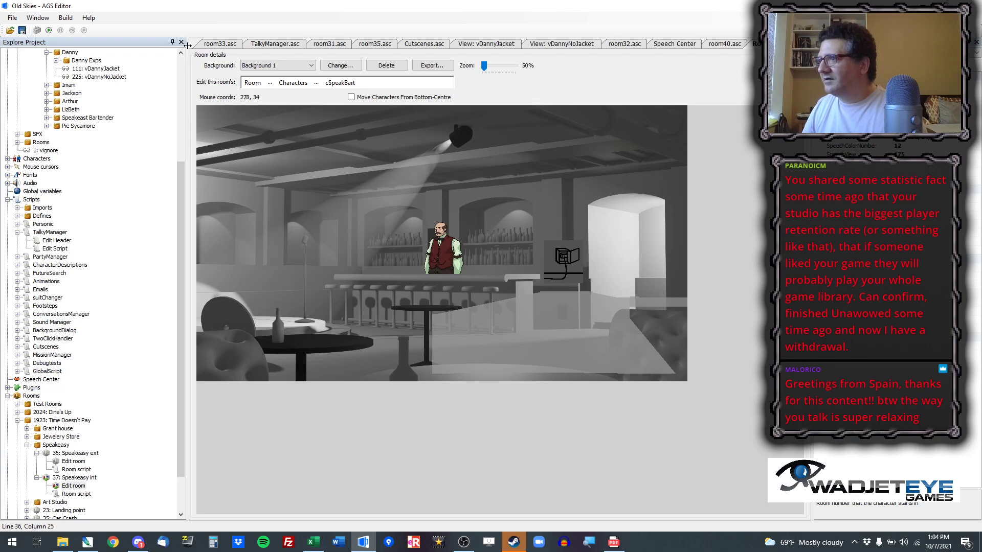
# Step: Extend the hExit hotspot with a rectangle covering the whole arched doorway
pyautogui.click(270, 83)
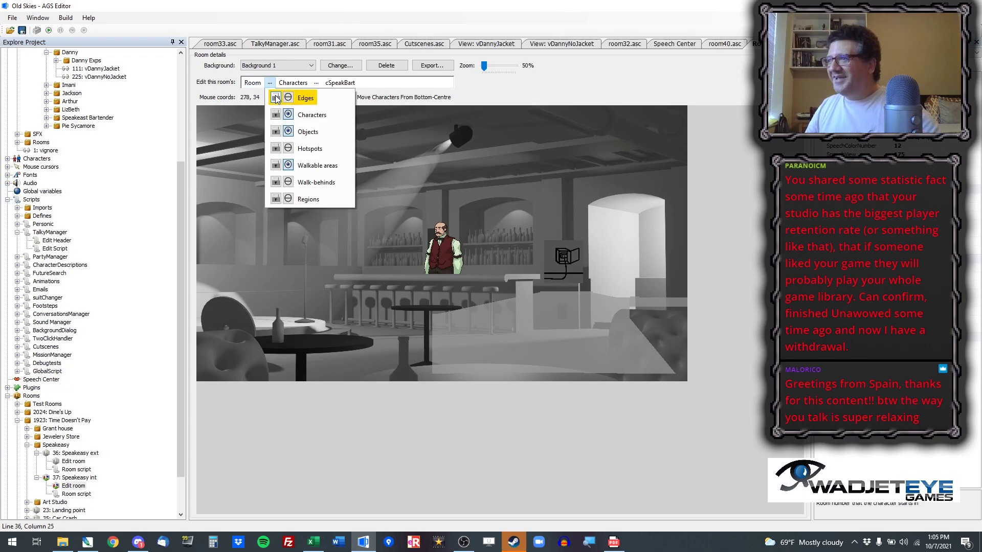
pyautogui.click(308, 148)
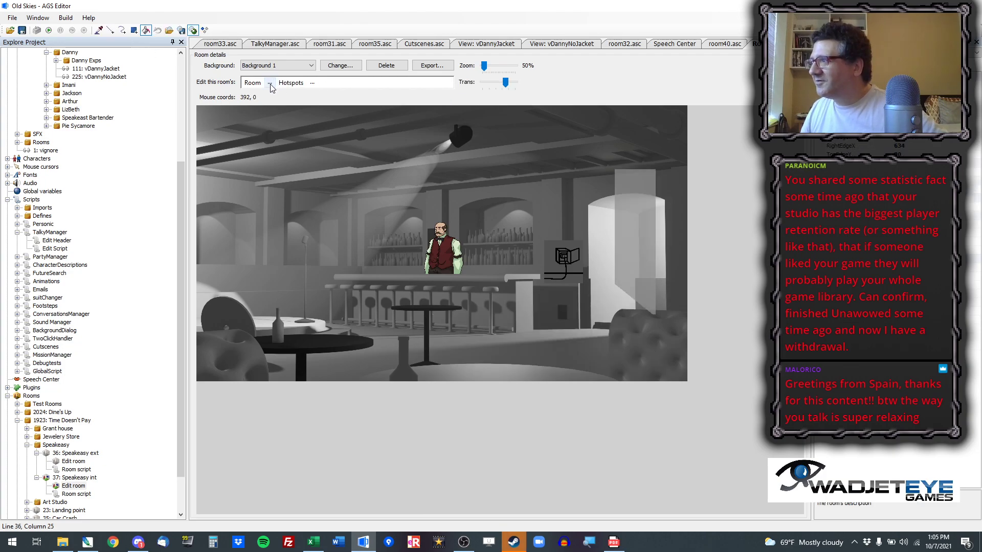
pyautogui.click(99, 30)
pyautogui.click(633, 213)
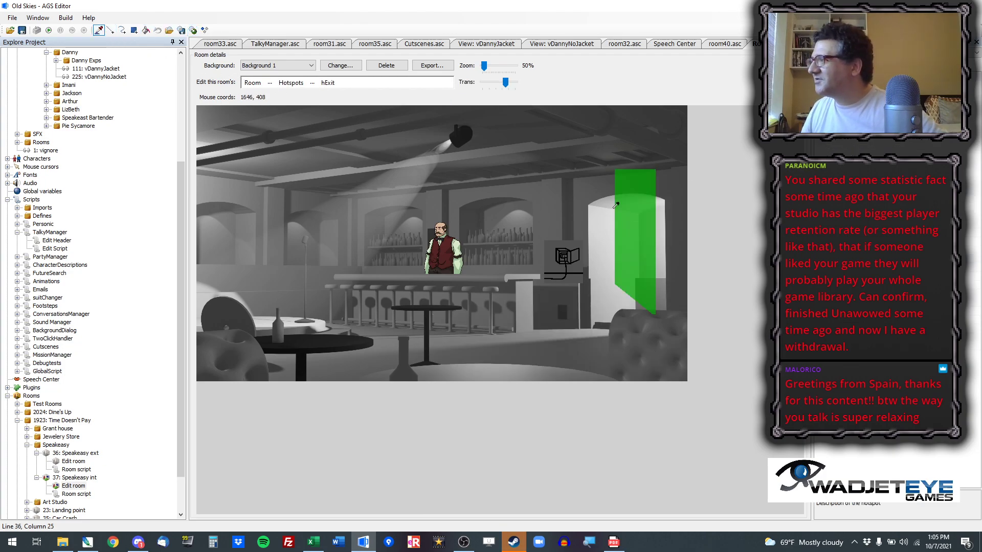
pyautogui.click(133, 30)
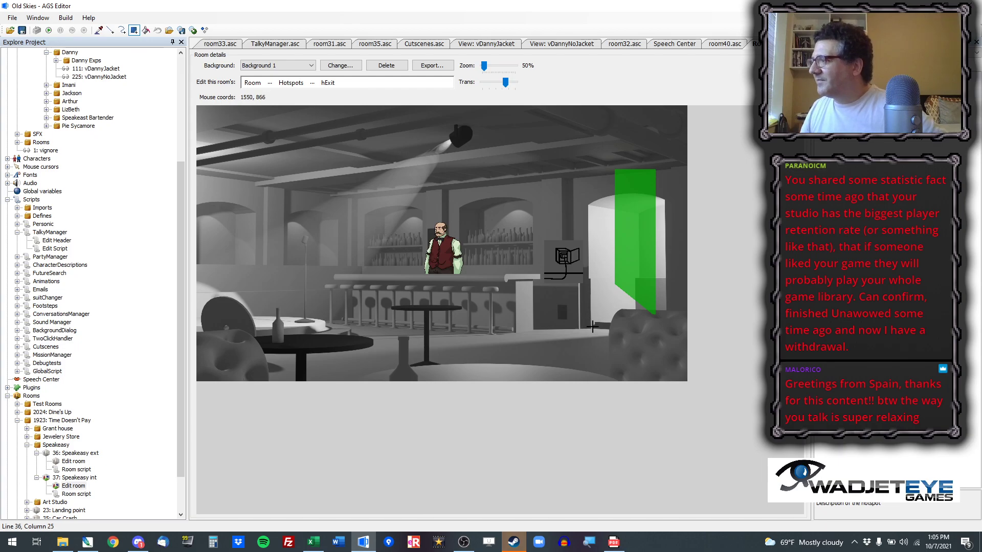
pyautogui.moveTo(587, 327); pyautogui.dragTo(678, 167)
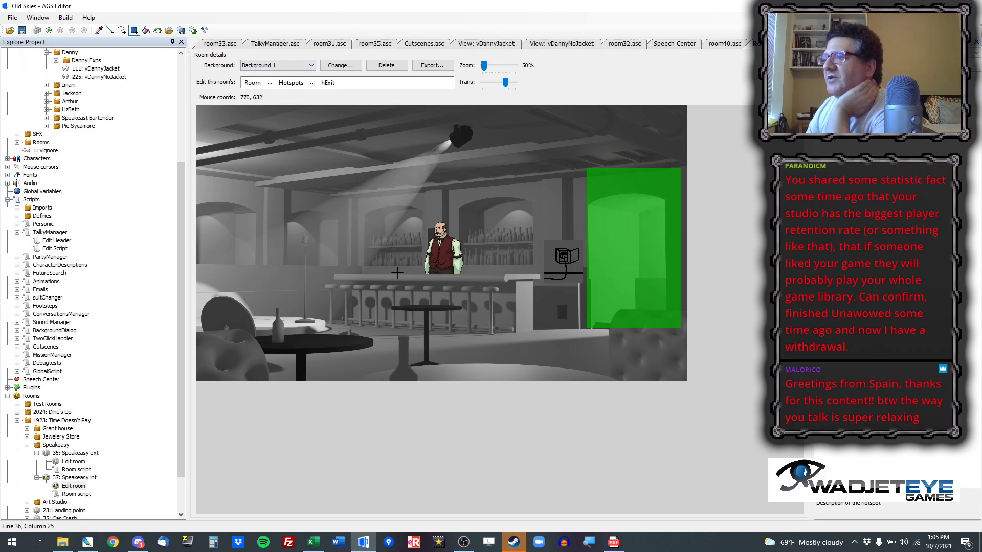
# Step: Trim the sides and top of the hExit hotspot to follow the arched doorway's outline
pyautogui.click(122, 30)
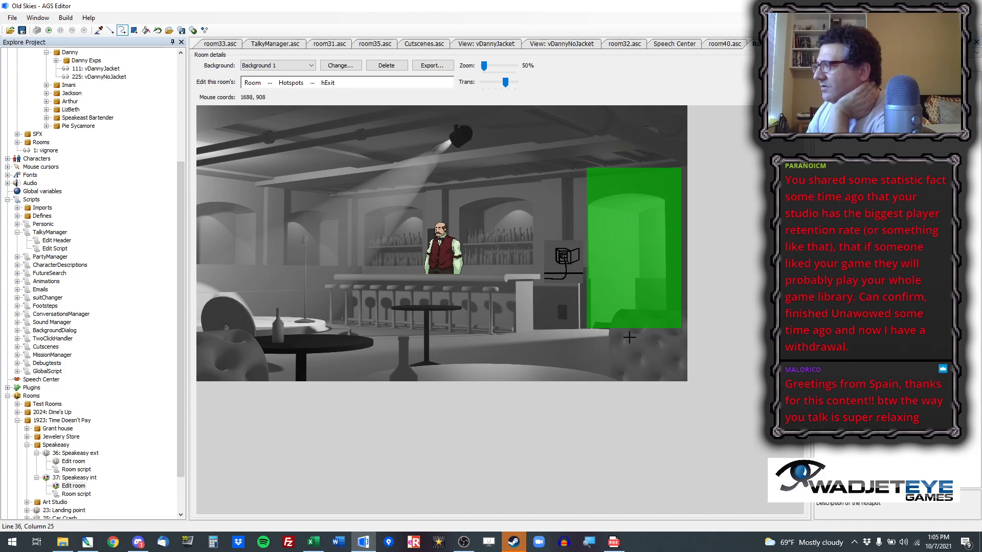
pyautogui.click(133, 30)
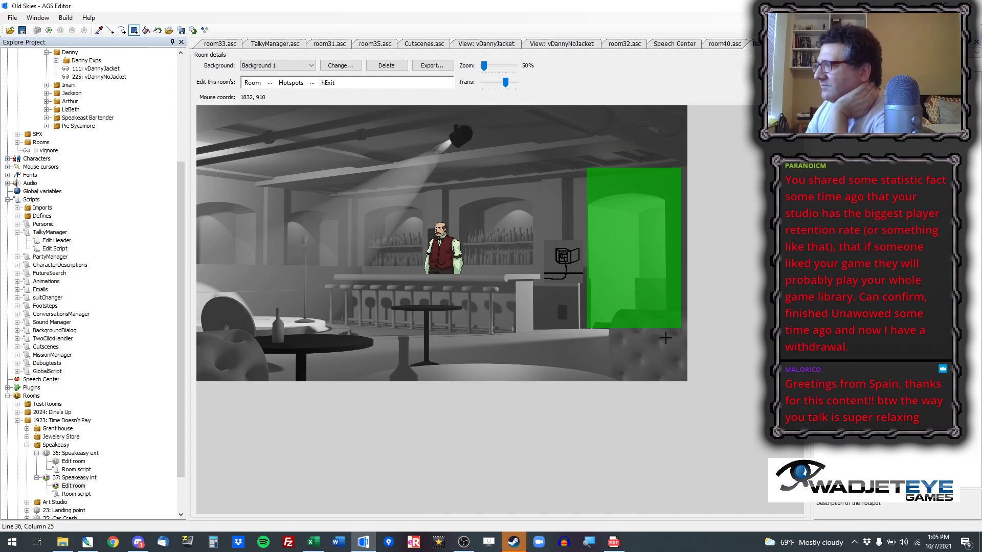
pyautogui.moveTo(670, 333); pyautogui.dragTo(757, 140)
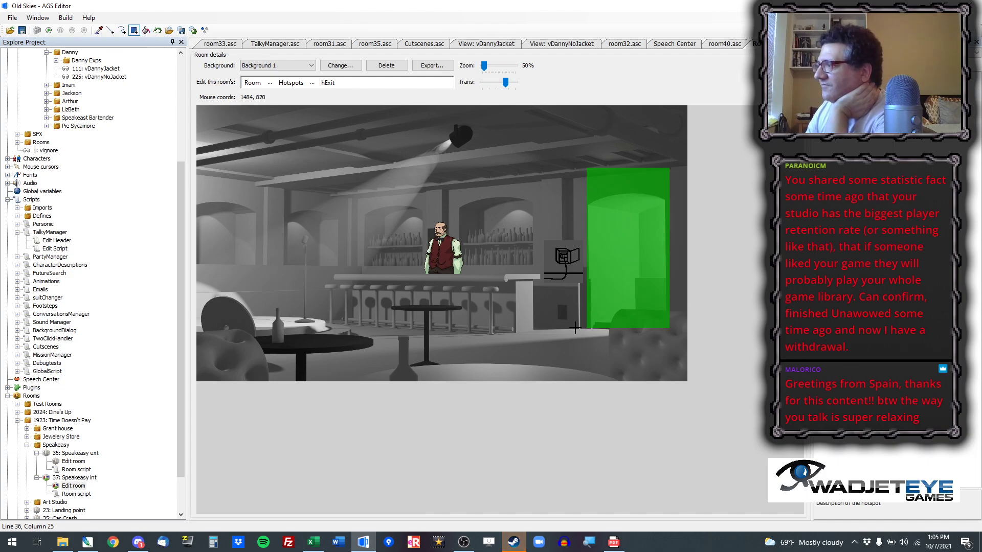
pyautogui.moveTo(588, 333)
pyautogui.mouseDown()
pyautogui.moveTo(570, 272)
pyautogui.moveTo(557, 124)
pyautogui.mouseUp()
pyautogui.click(122, 30)
pyautogui.moveTo(668, 196); pyautogui.dragTo(617, 189)
pyautogui.click(146, 30)
pyautogui.click(607, 191)
pyautogui.click(122, 30)
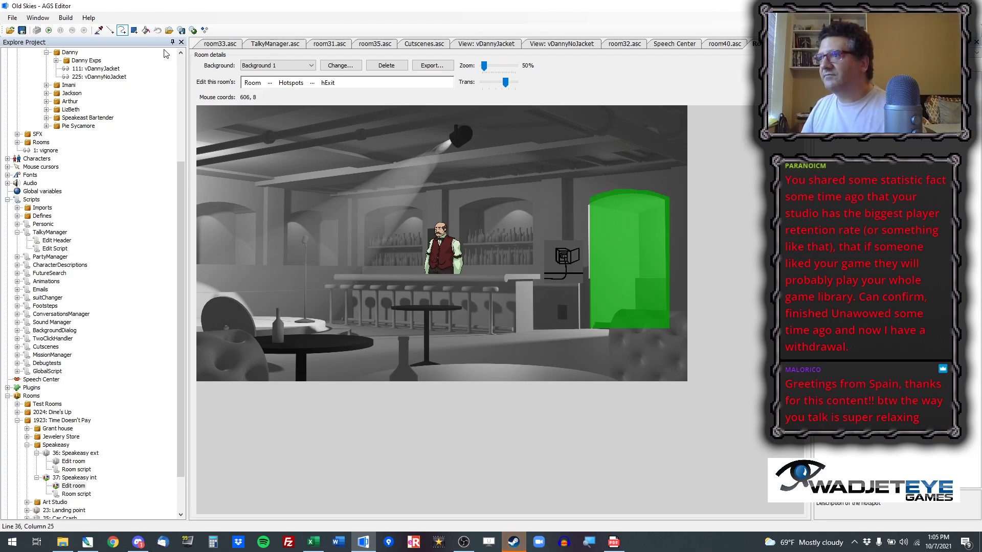
# Step: Switch to editing walkable areas and erase the old walkable area ID 1 from the floor
pyautogui.click(291, 82)
pyautogui.click(302, 168)
pyautogui.click(99, 30)
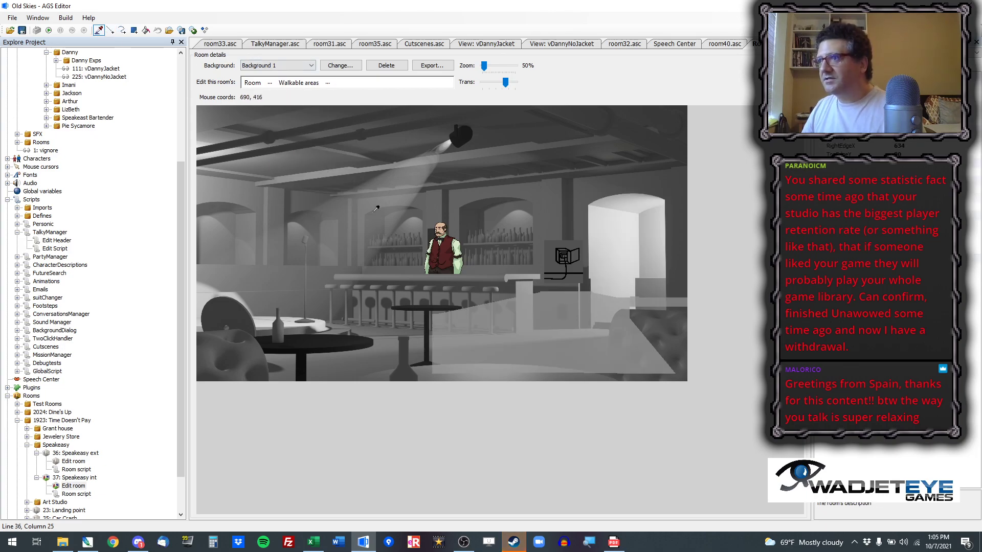
pyautogui.click(550, 329)
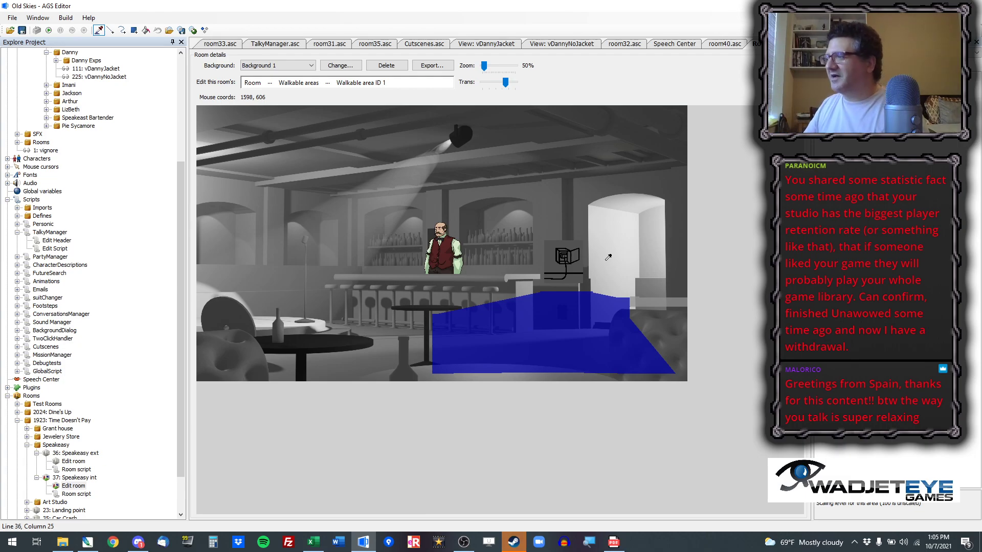
pyautogui.scroll(1, 614, 329)
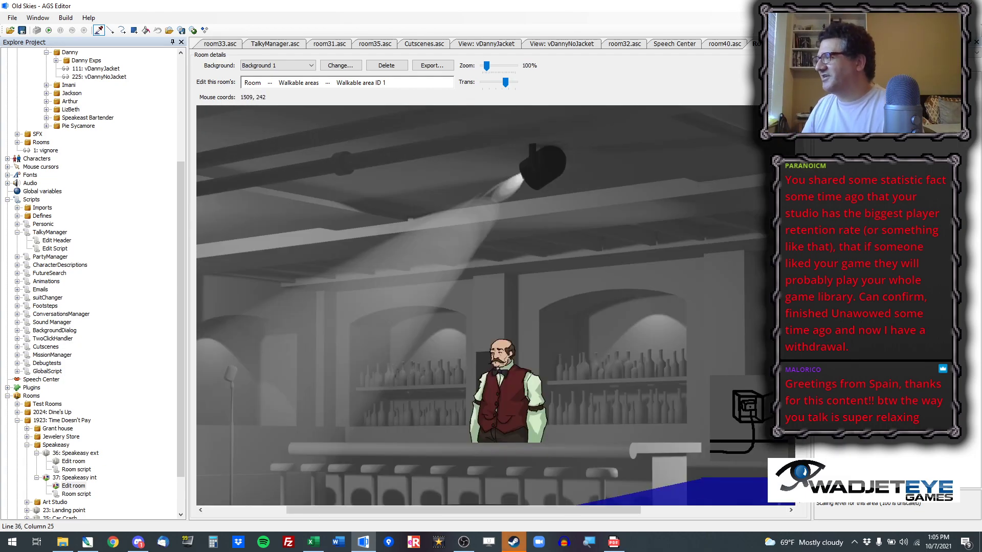
pyautogui.moveTo(799, 220); pyautogui.dragTo(799, 330)
pyautogui.moveTo(587, 509); pyautogui.dragTo(722, 501)
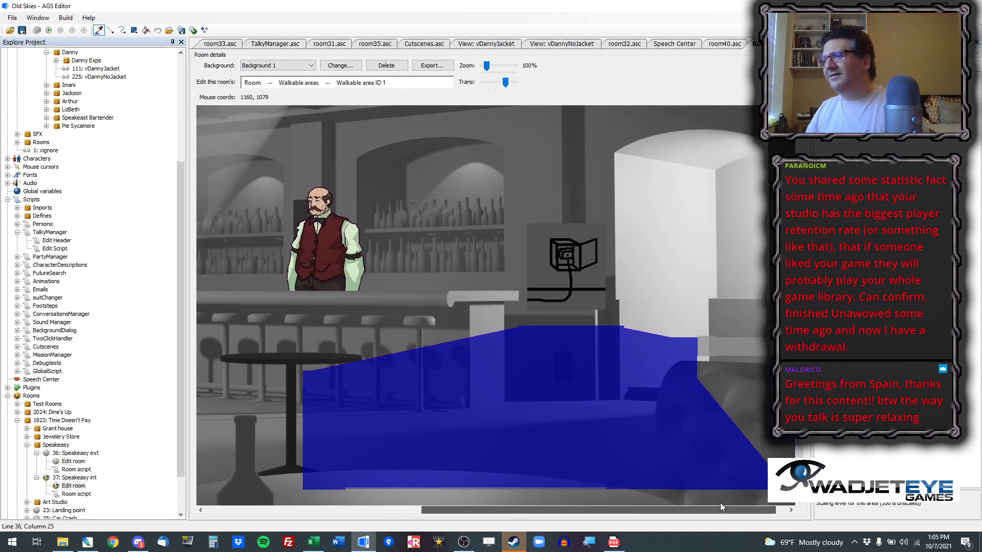
pyautogui.click(145, 30)
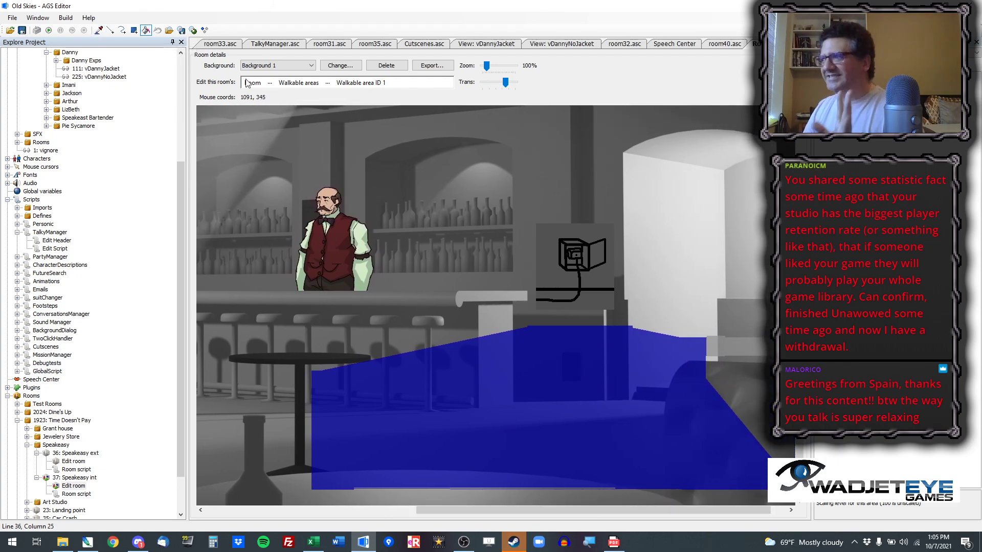
pyautogui.click(615, 409)
# Step: Draw walkable area ID 1 as a horizontal strip across the floor in front of the bar, undoing an extra rectangle near the armchair
pyautogui.click(100, 31)
pyautogui.click(756, 342)
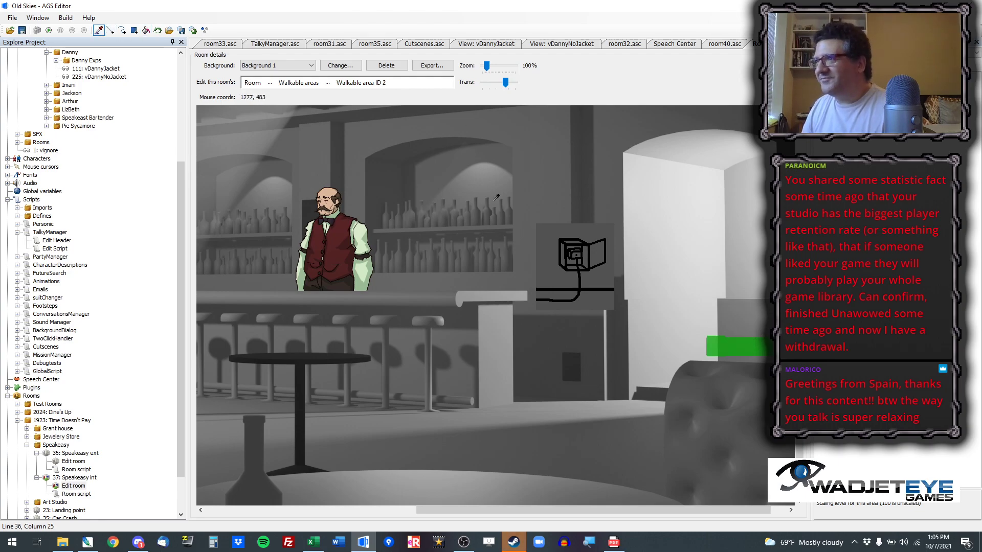
pyautogui.click(327, 82)
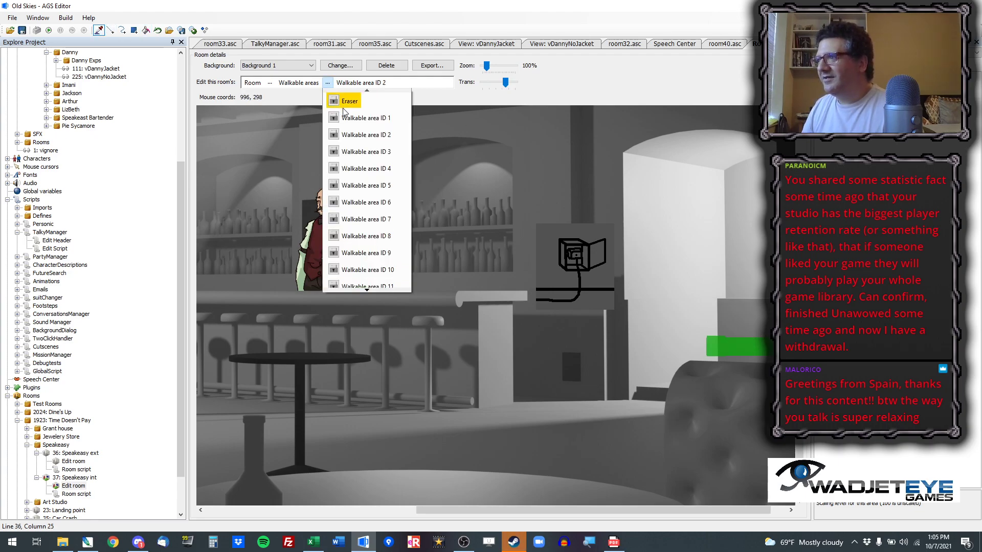
pyautogui.click(352, 113)
pyautogui.click(133, 30)
pyautogui.moveTo(336, 422); pyautogui.dragTo(793, 445)
pyautogui.moveTo(647, 424); pyautogui.dragTo(769, 396)
pyautogui.hotkey('ctrl', 'z')
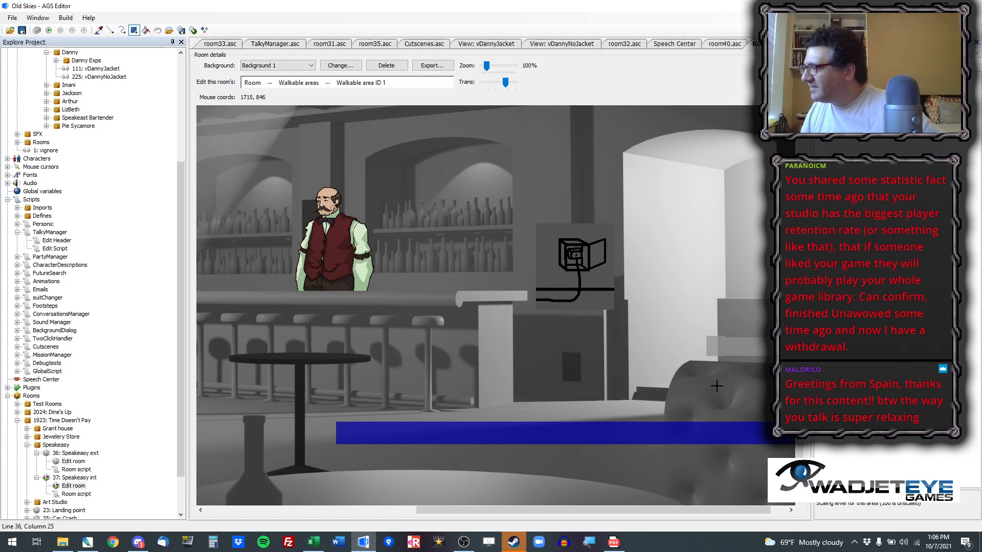
# Step: Extend walkable area ID 1 with a rectangle beside the armchair and a filled sloped section across it, undoing one misplaced fill
pyautogui.moveTo(676, 409); pyautogui.dragTo(594, 433)
pyautogui.click(110, 30)
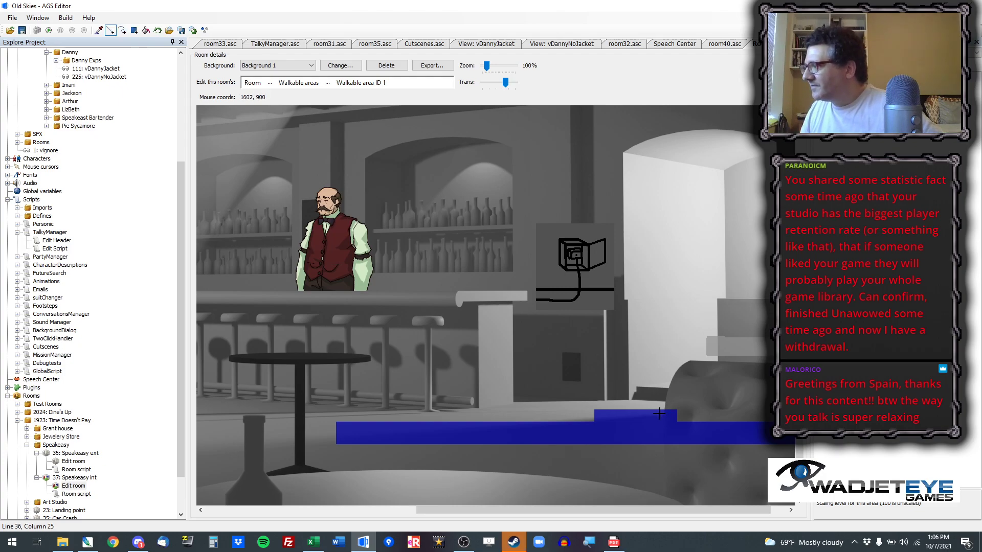
pyautogui.click(732, 377)
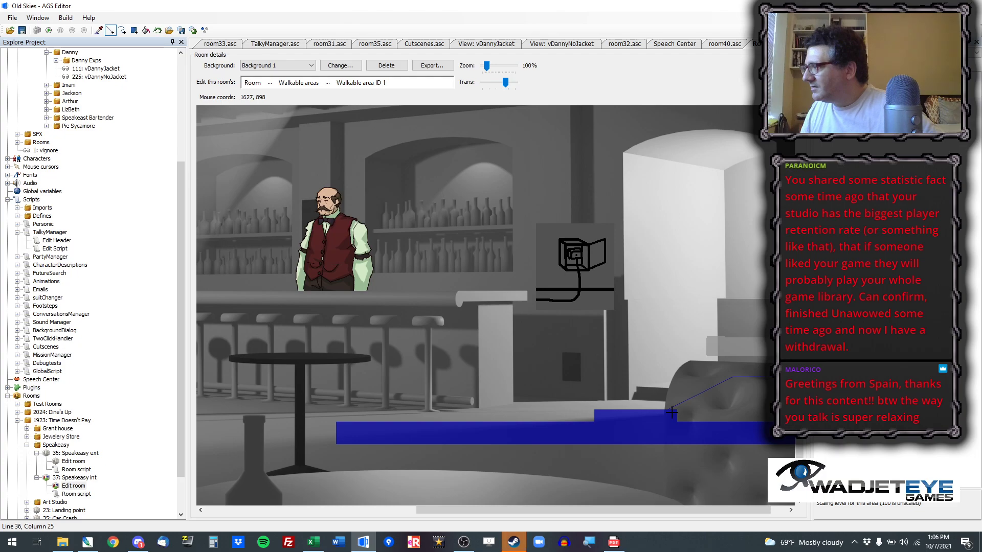
pyautogui.click(146, 30)
pyautogui.click(716, 410)
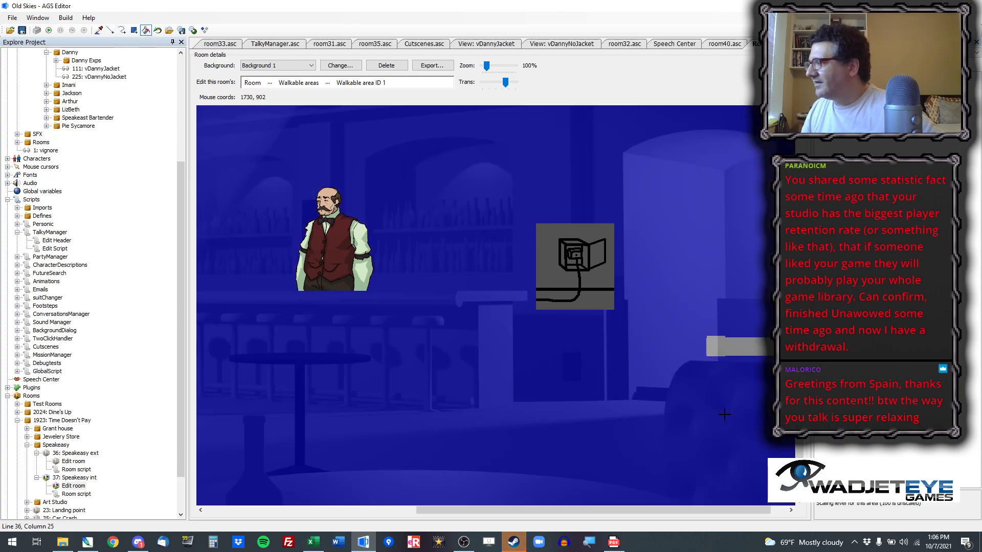
pyautogui.hotkey('ctrl', 'z')
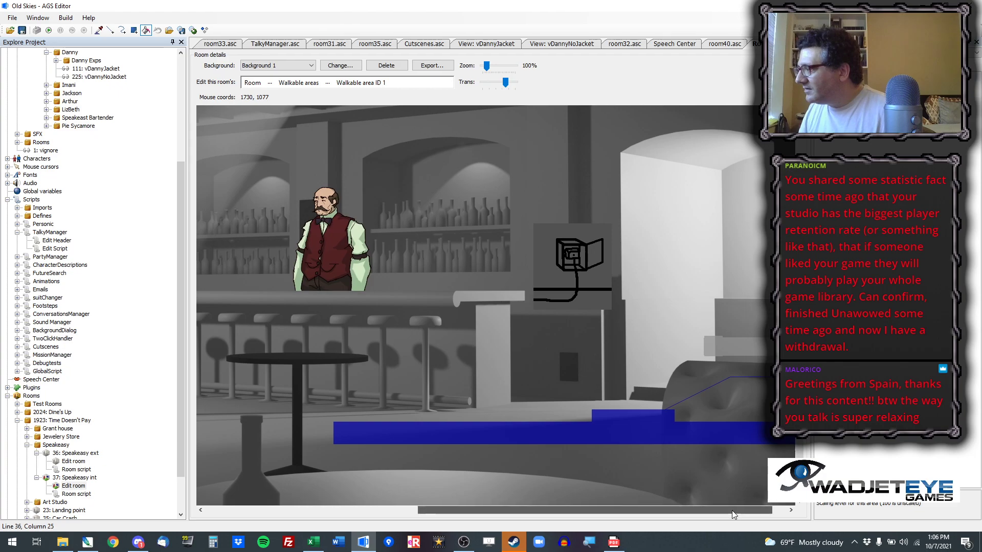
pyautogui.moveTo(816, 510); pyautogui.dragTo(773, 502)
pyautogui.click(134, 30)
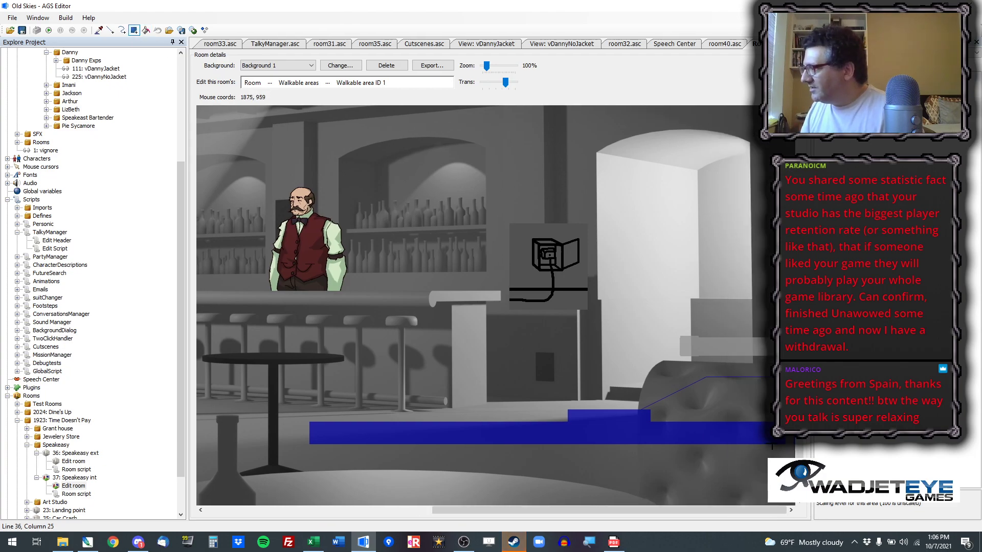
pyautogui.click(146, 30)
pyautogui.click(719, 390)
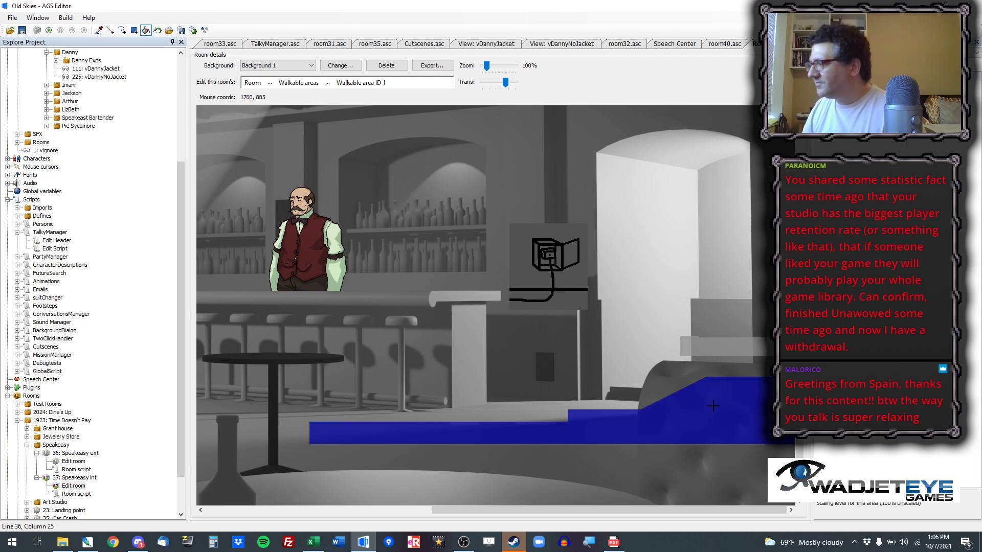
# Step: Slope the upper edge of walkable area ID 1 from the rectangle beside the armchair down toward the round table, filling the gap
pyautogui.click(110, 30)
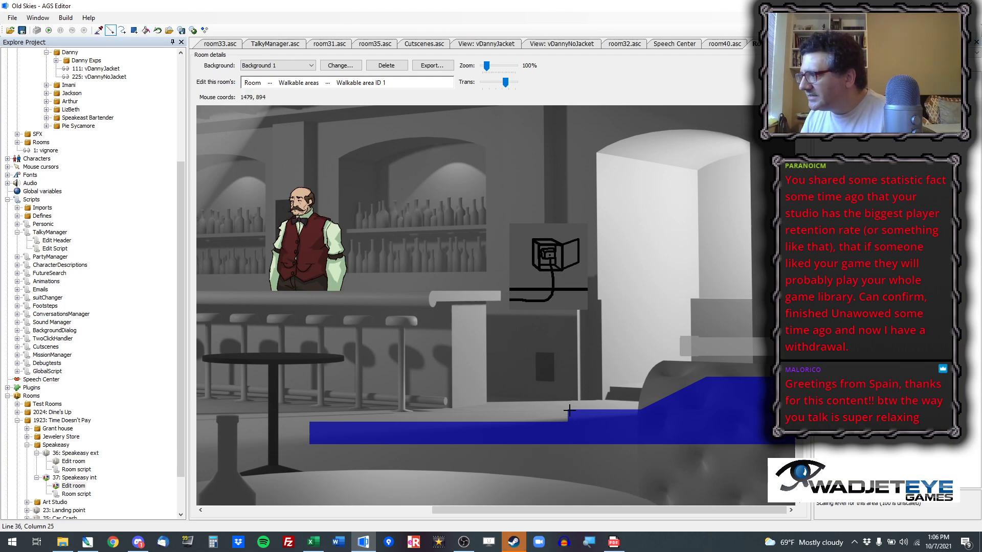
pyautogui.moveTo(568, 411); pyautogui.dragTo(322, 421)
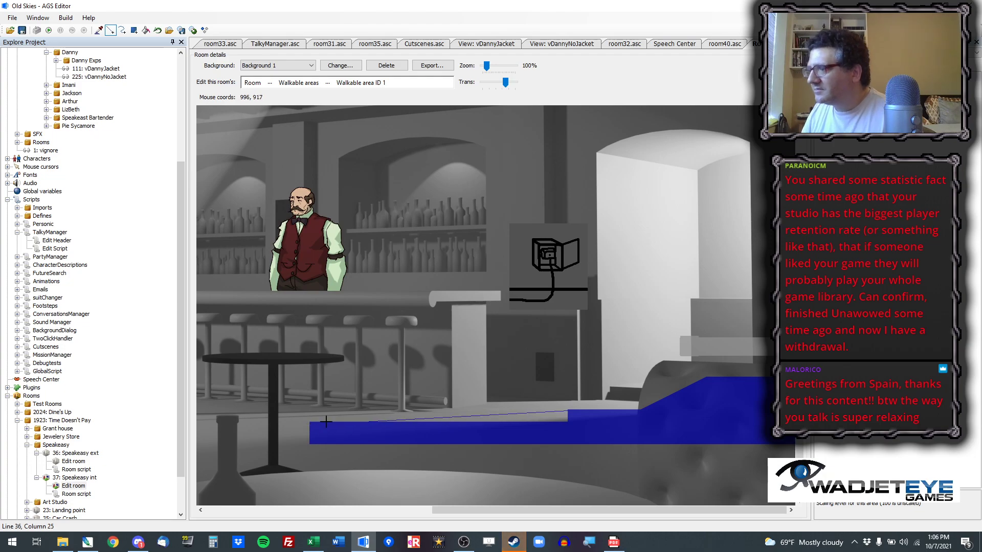
pyautogui.click(145, 30)
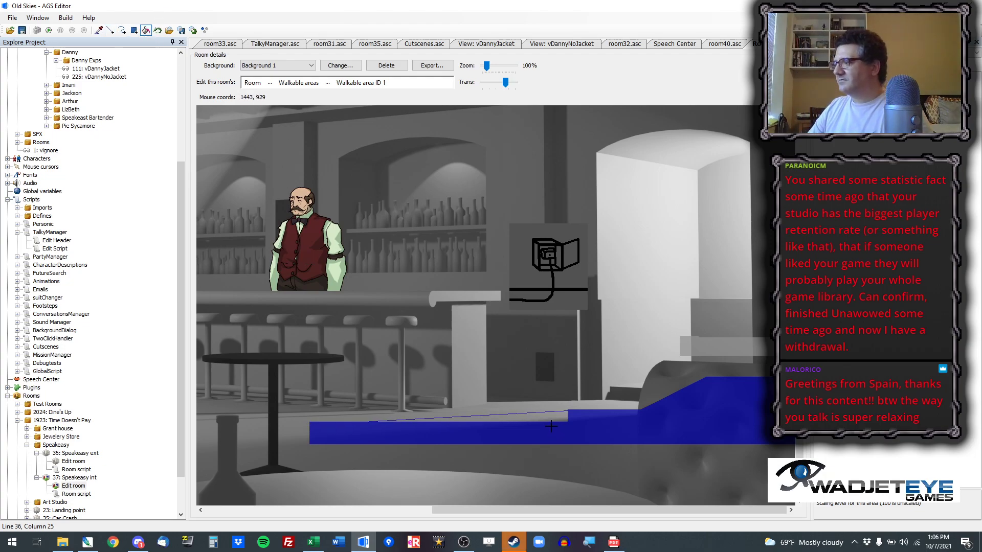
# Step: Extend walkable area ID 1 leftward past the table leg to just beyond the foreground bottle, matching the existing strip's height
pyautogui.moveTo(568, 511); pyautogui.dragTo(453, 513)
pyautogui.click(134, 30)
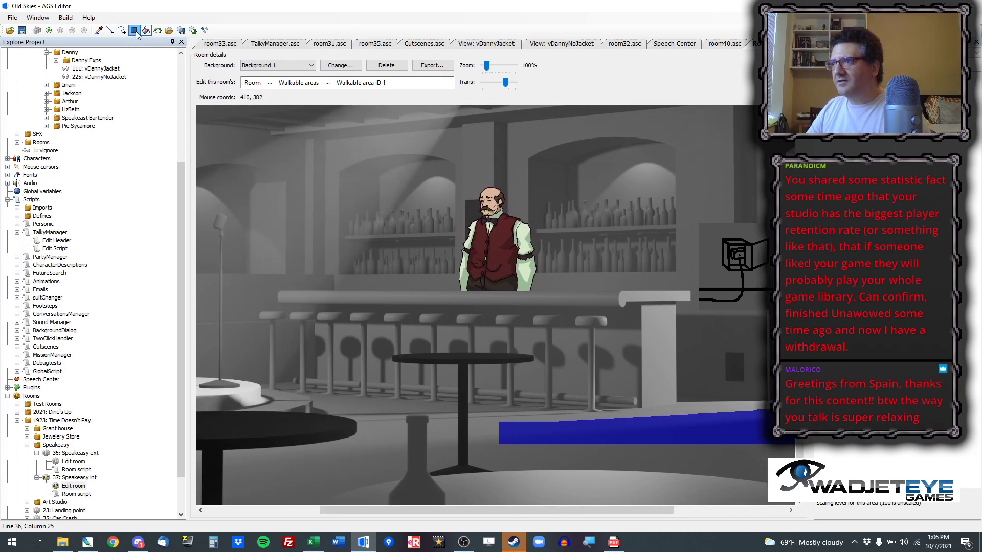
pyautogui.moveTo(500, 423)
pyautogui.mouseDown()
pyautogui.moveTo(338, 445)
pyautogui.moveTo(384, 439)
pyautogui.mouseUp()
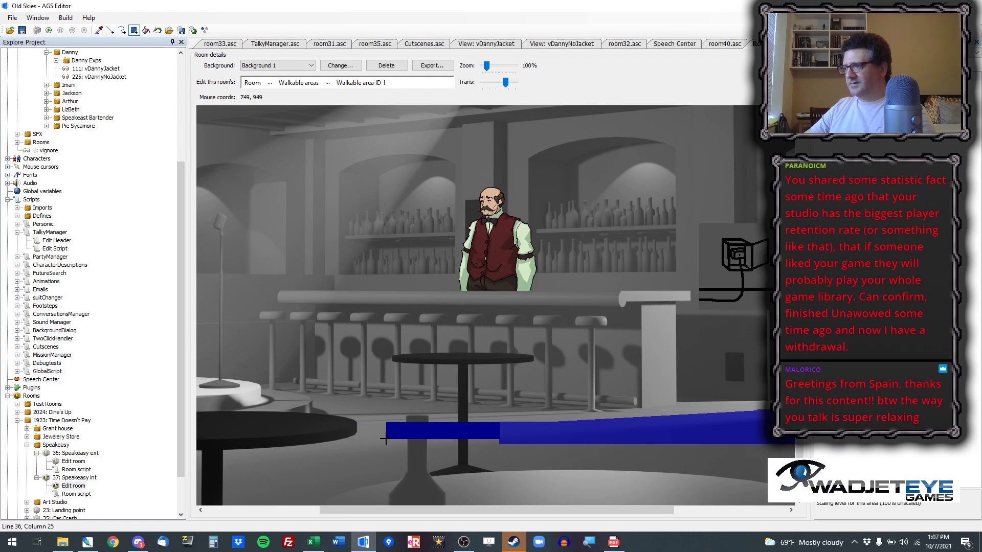
pyautogui.moveTo(384, 438); pyautogui.dragTo(392, 442)
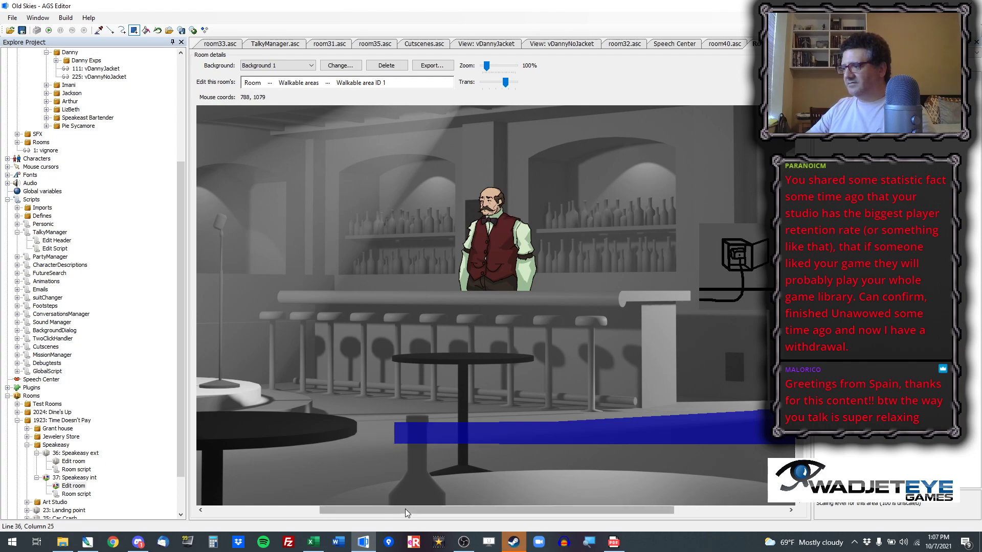
# Step: Switch to editing objects and move oBoxOpen down to the floor beside the end of the bar counter
pyautogui.moveTo(405, 510); pyautogui.dragTo(526, 511)
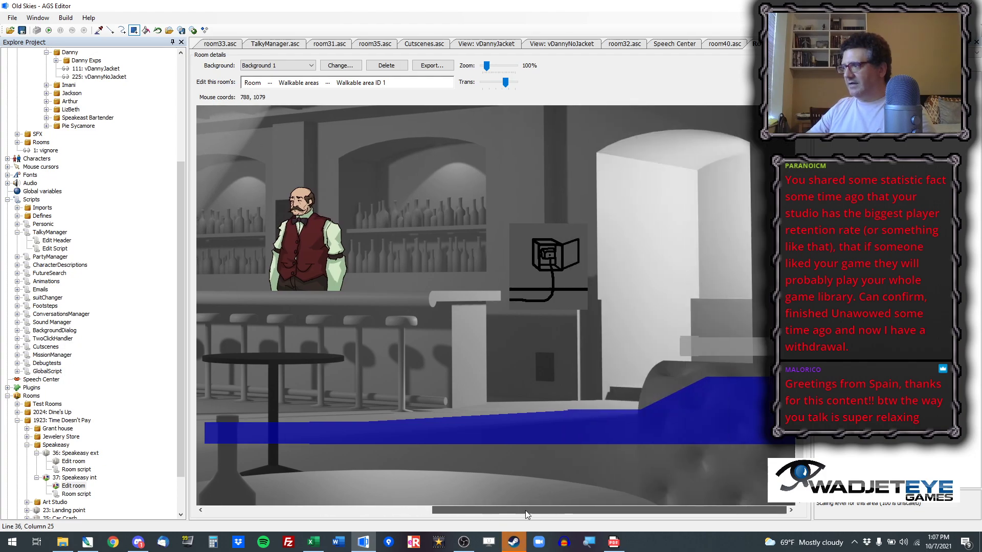
pyautogui.click(270, 83)
pyautogui.click(292, 128)
pyautogui.moveTo(547, 262); pyautogui.dragTo(538, 364)
pyautogui.rightClick(539, 363)
pyautogui.click(536, 3)
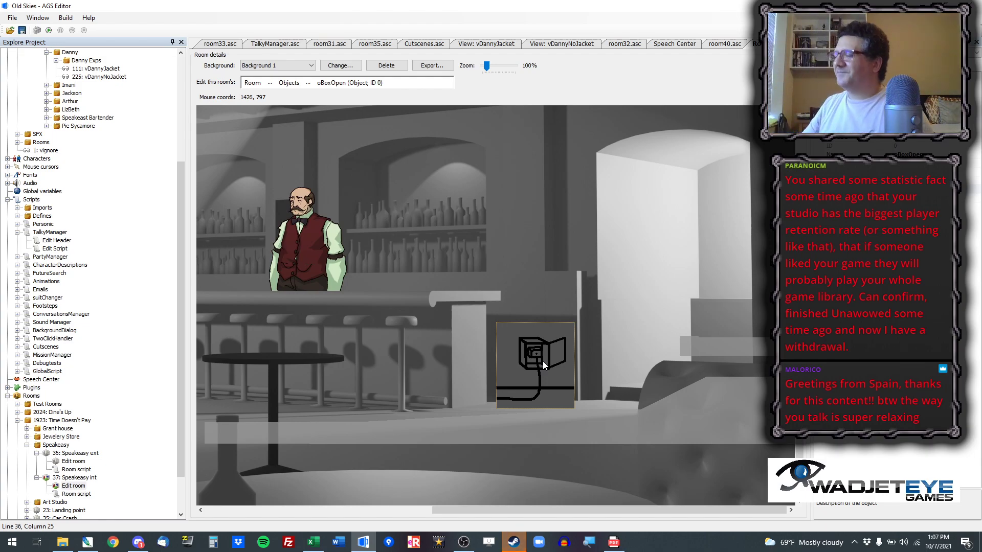
pyautogui.moveTo(543, 365); pyautogui.dragTo(545, 373)
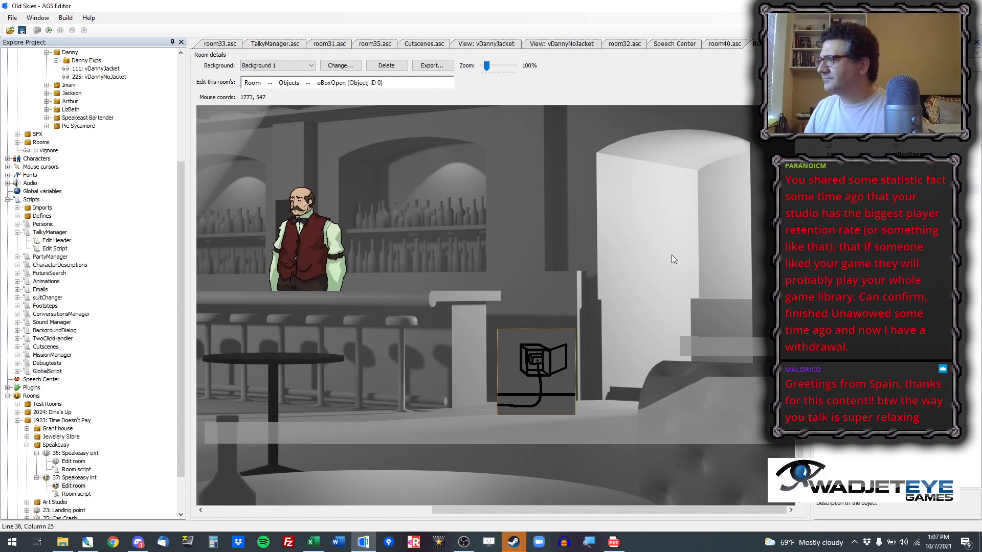
pyautogui.moveTo(525, 389)
pyautogui.mouseDown()
pyautogui.moveTo(245, 347)
pyautogui.moveTo(523, 383)
pyautogui.moveTo(524, 393)
pyautogui.mouseUp()
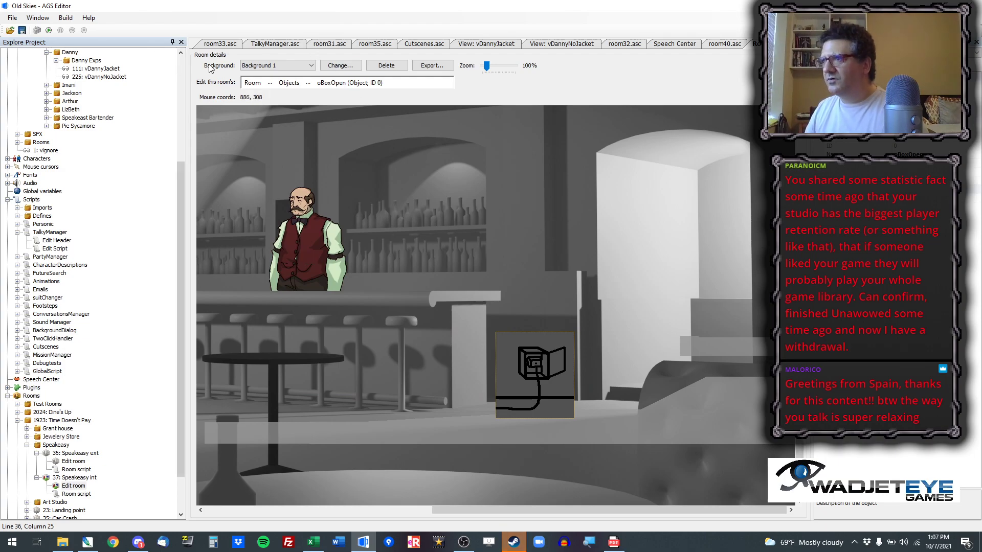
# Step: Switch to editing walk-behinds, select walk-behind area ID 1, and trim it back to the right edge of the arched doorway
pyautogui.click(270, 82)
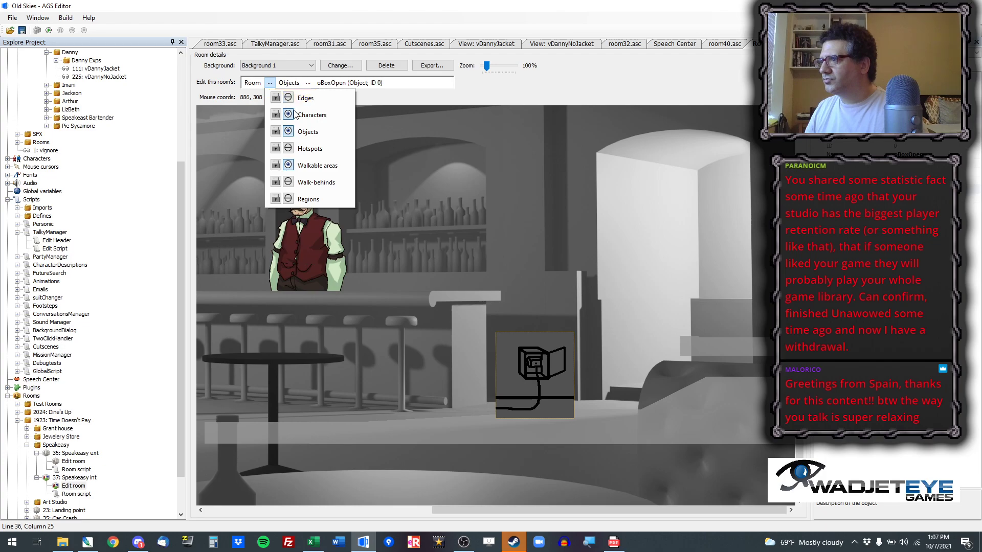
pyautogui.click(453, 2)
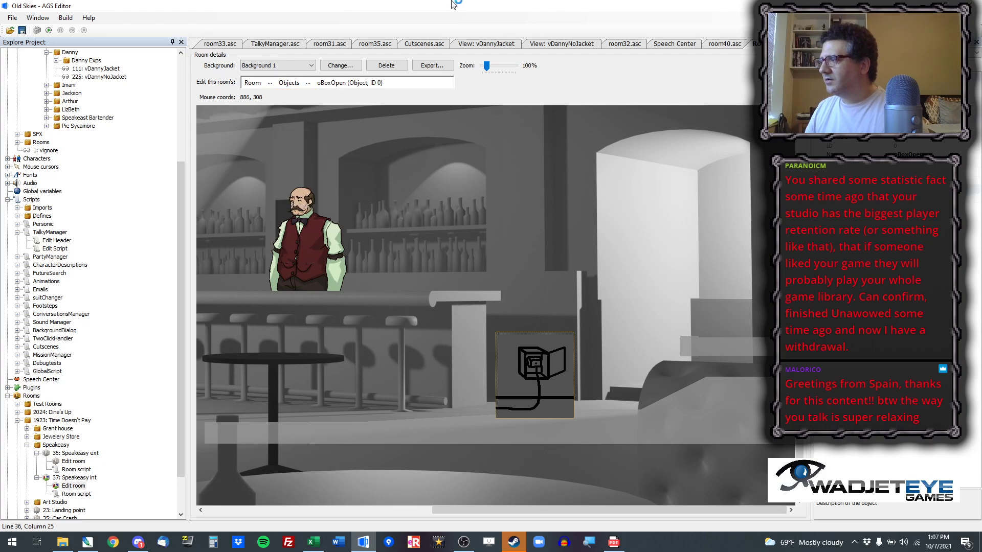
pyautogui.click(270, 83)
pyautogui.click(323, 183)
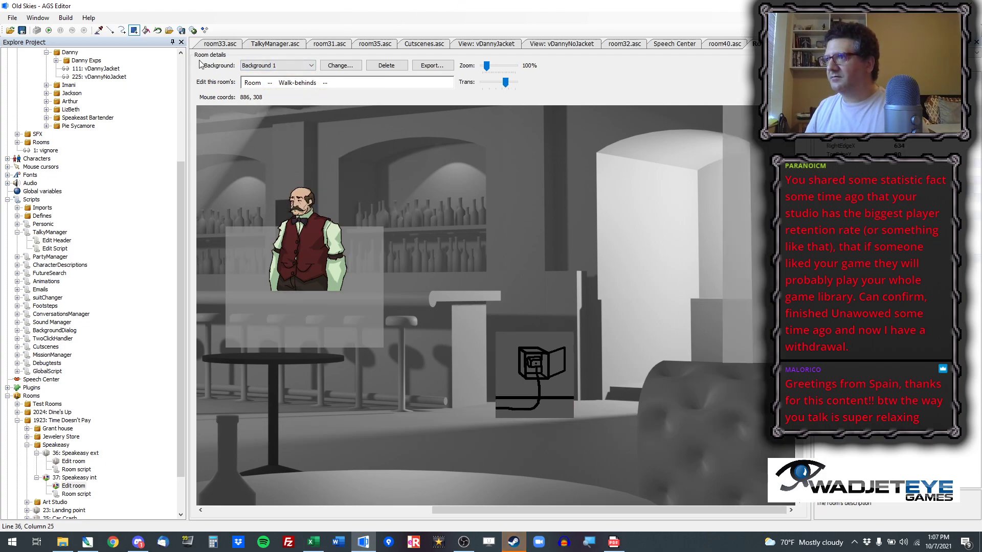
pyautogui.click(98, 30)
pyautogui.click(747, 323)
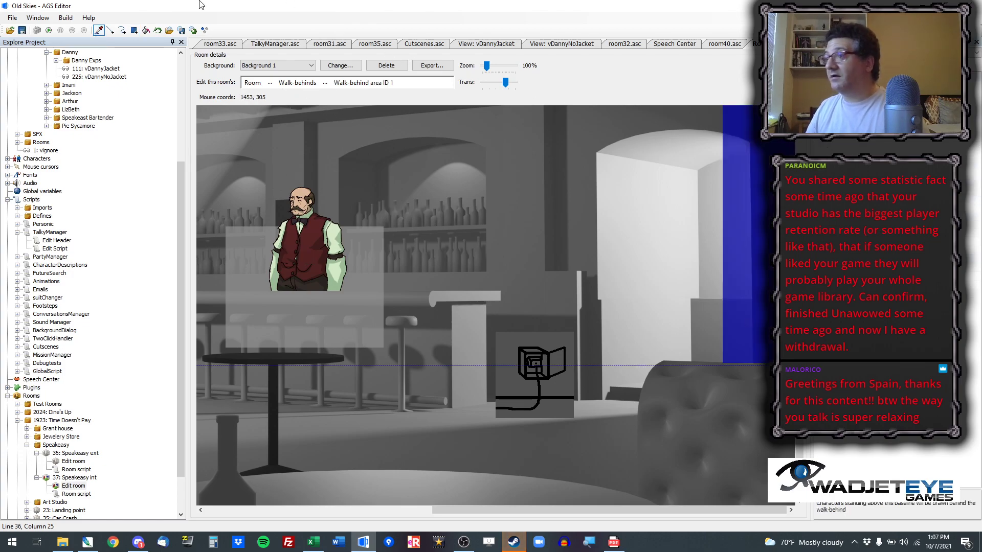
pyautogui.click(134, 30)
pyautogui.moveTo(752, 372)
pyautogui.mouseDown()
pyautogui.moveTo(712, 325)
pyautogui.moveTo(666, 95)
pyautogui.mouseUp()
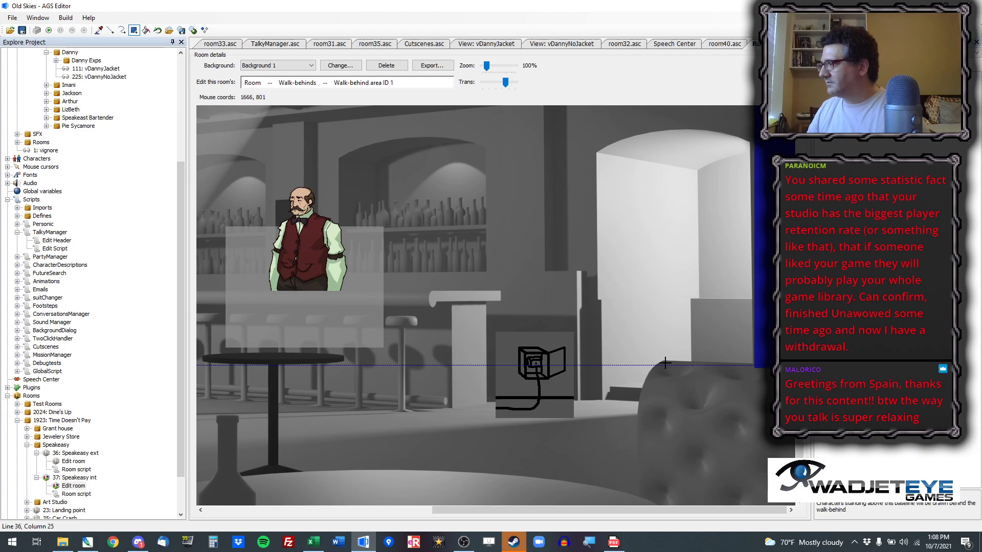
# Step: Outline the armchair's top and curved left side in walk-behind area ID 1, undoing an initial rectangle over the chair
pyautogui.moveTo(663, 361); pyautogui.dragTo(669, 383)
pyautogui.click(158, 30)
pyautogui.click(110, 30)
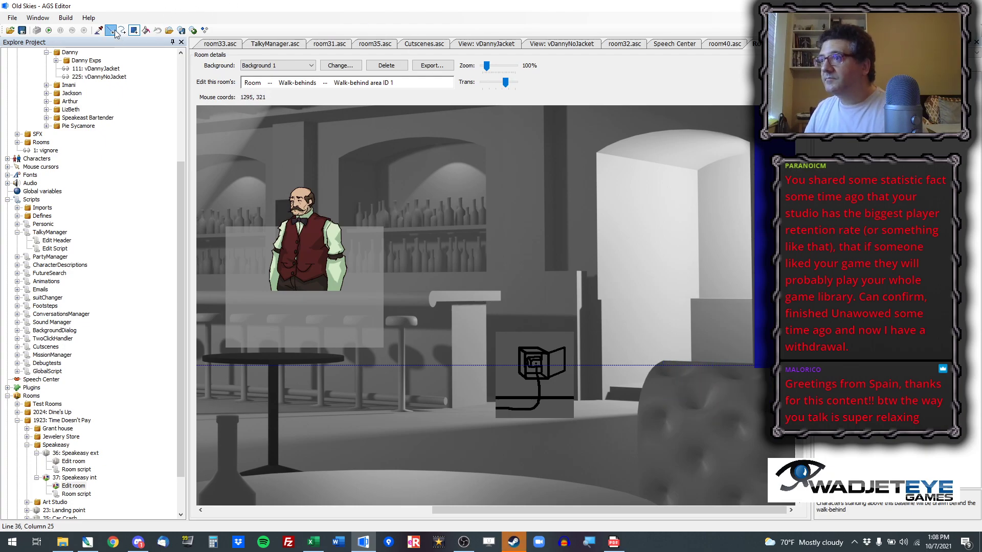
pyautogui.scroll(4, 714, 408)
pyautogui.moveTo(801, 189); pyautogui.dragTo(800, 396)
pyautogui.moveTo(480, 512); pyautogui.dragTo(687, 512)
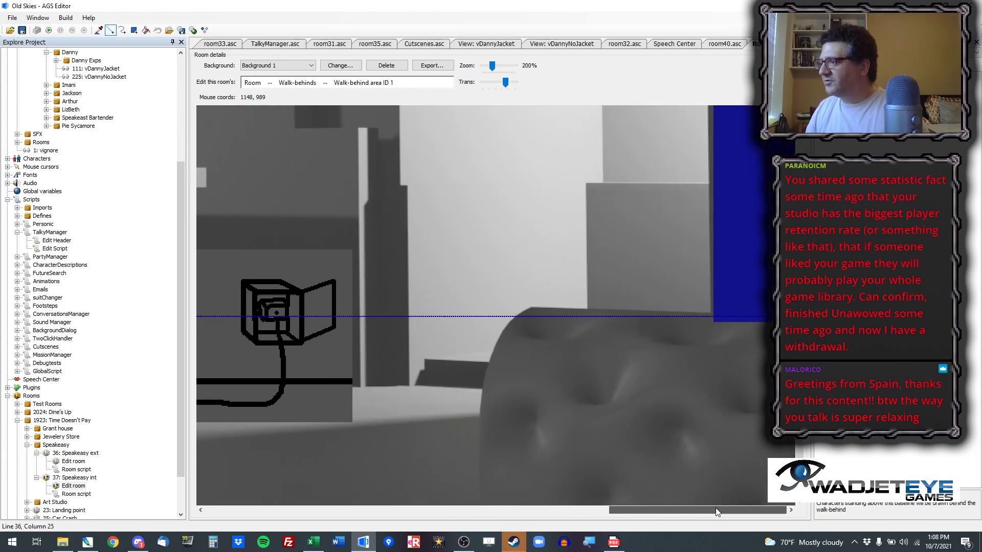
pyautogui.click(531, 308)
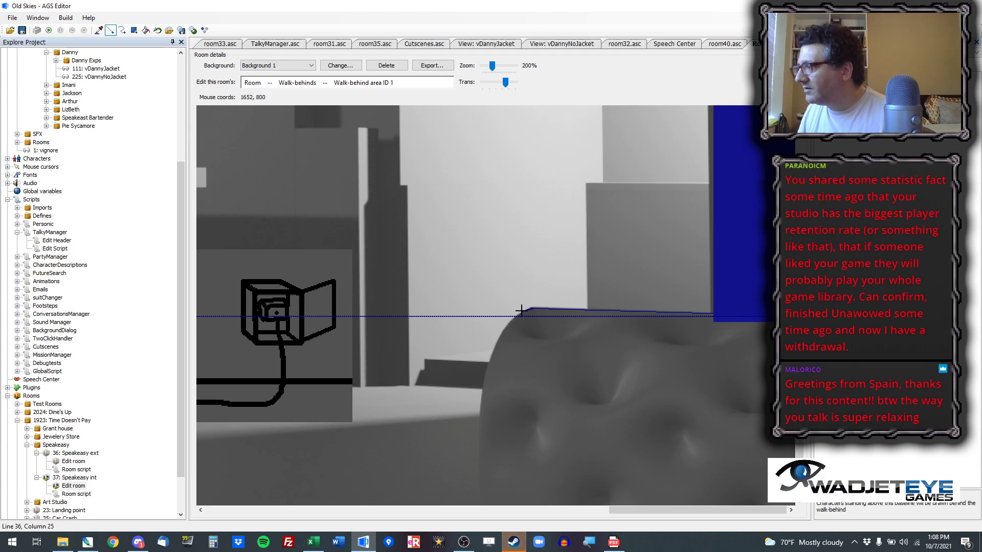
pyautogui.click(122, 31)
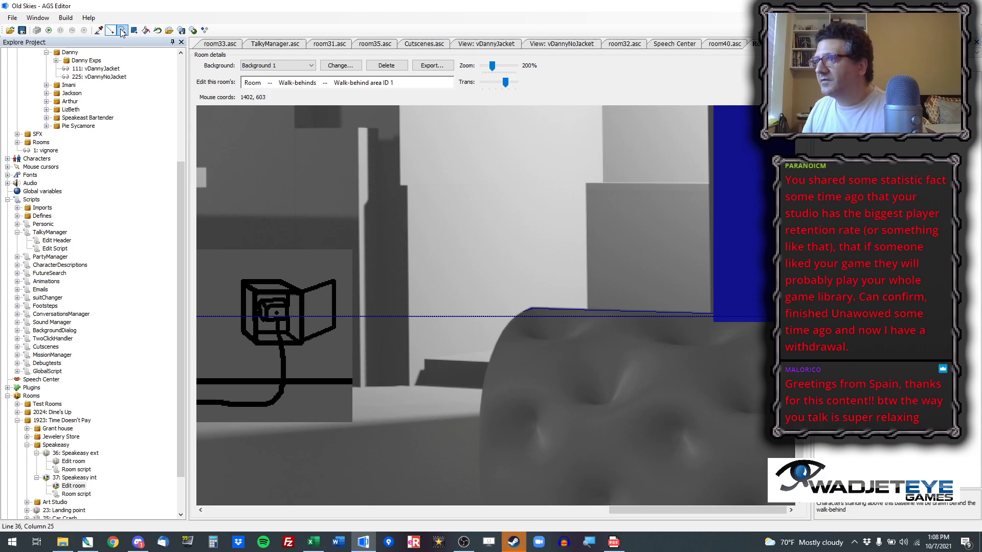
pyautogui.moveTo(526, 311)
pyautogui.mouseDown()
pyautogui.moveTo(487, 369)
pyautogui.moveTo(479, 456)
pyautogui.mouseUp()
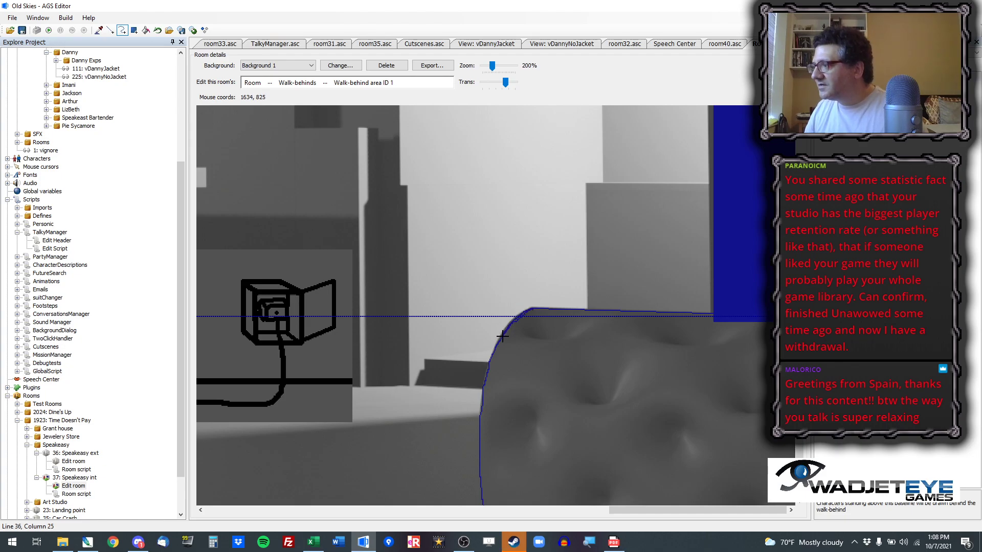
pyautogui.click(146, 30)
pyautogui.click(685, 377)
pyautogui.hotkey('ctrl', 'z')
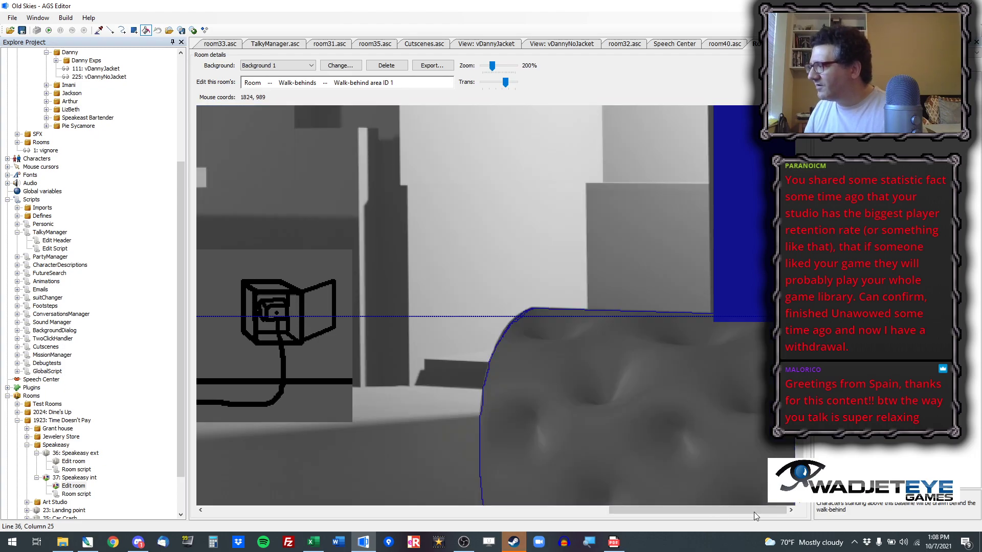
# Step: Continue the walk-behind outline down the armchair's left side to the edge of the foreground table
pyautogui.scroll(-3, 464, 153)
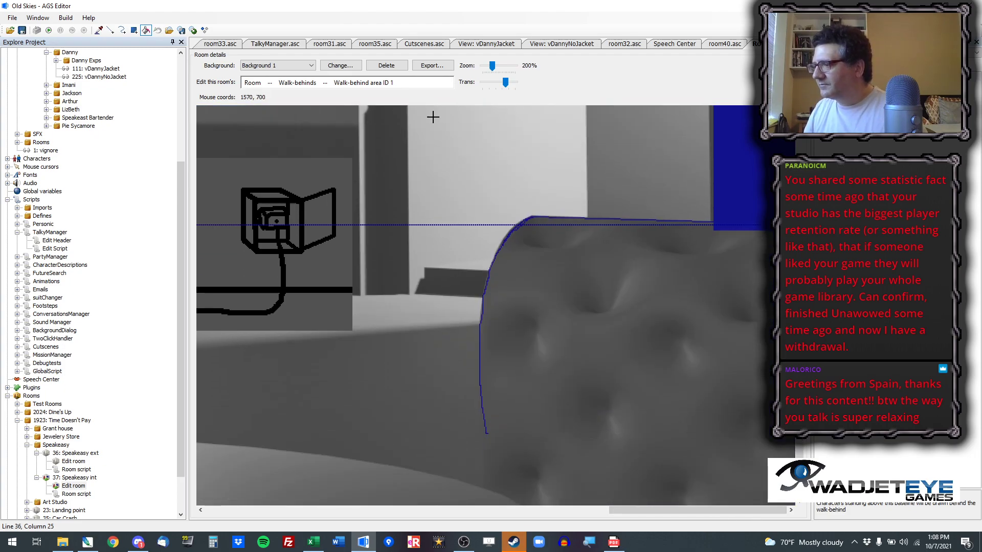
pyautogui.scroll(-1, 525, 330)
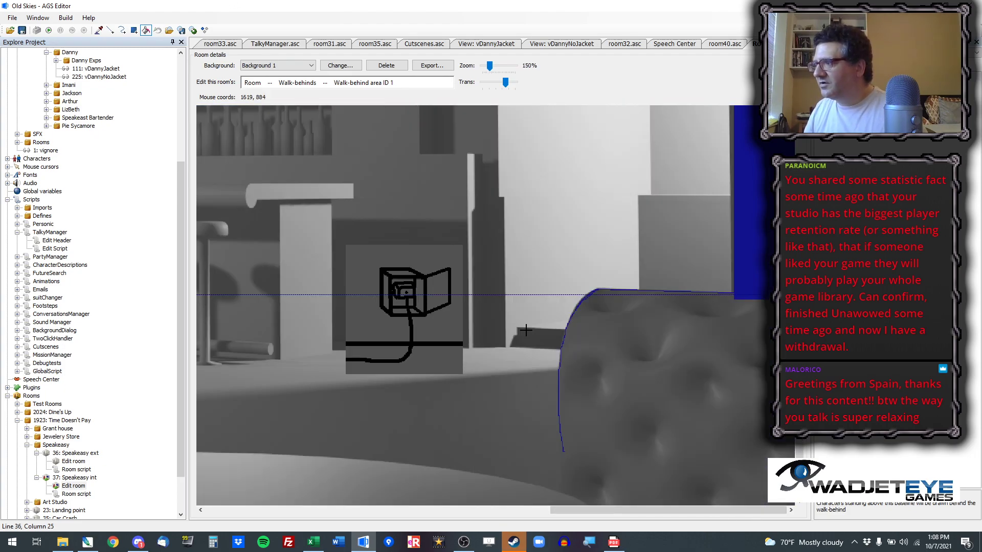
pyautogui.click(122, 30)
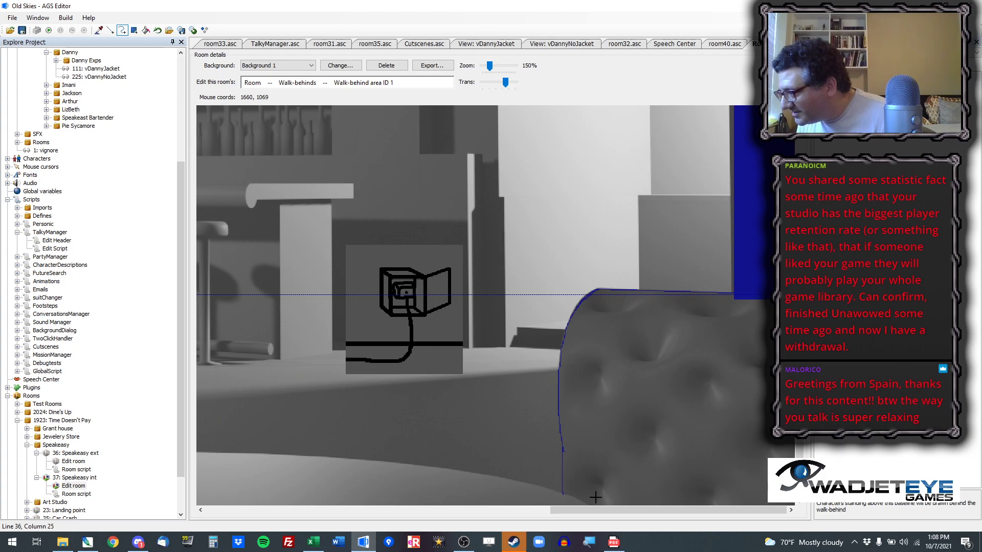
# Step: Continue the walk-behind outline along the foreground table's upper edge from the armchair toward the bottle, undoing a misplaced first stroke
pyautogui.moveTo(557, 510); pyautogui.dragTo(512, 514)
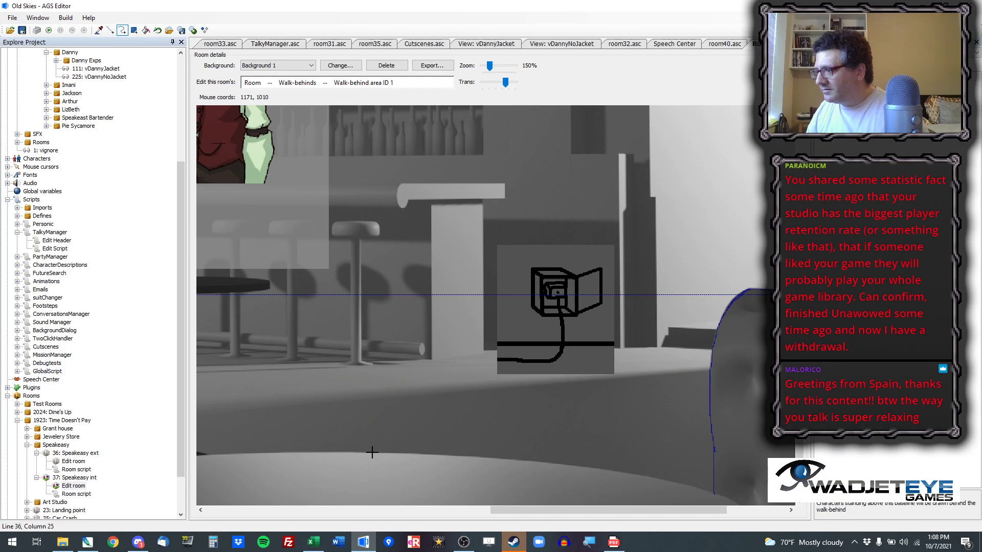
pyautogui.moveTo(373, 454); pyautogui.dragTo(423, 456)
pyautogui.hotkey('ctrl', 'z')
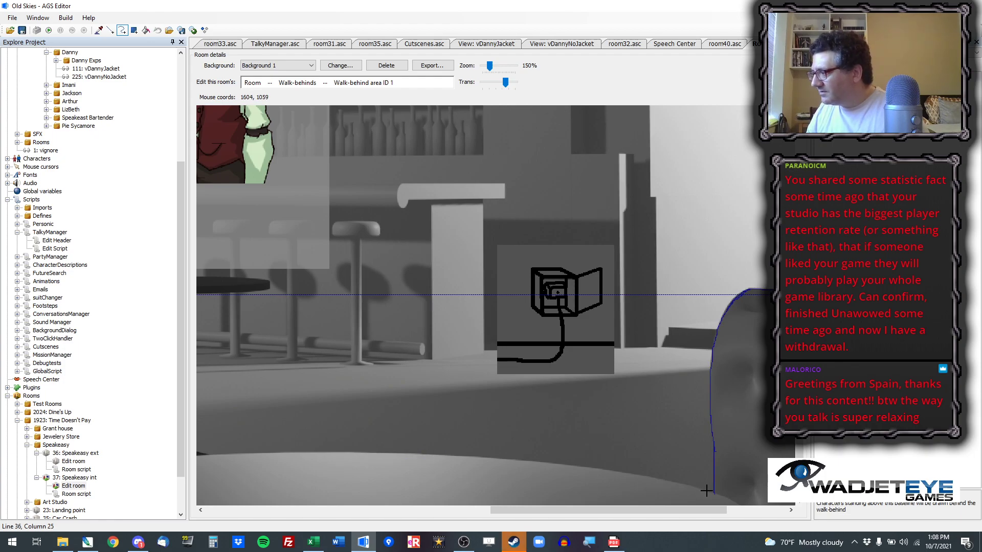
pyautogui.moveTo(713, 492)
pyautogui.mouseDown()
pyautogui.moveTo(742, 508)
pyautogui.moveTo(689, 486)
pyautogui.moveTo(576, 467)
pyautogui.mouseUp()
pyautogui.moveTo(513, 460); pyautogui.dragTo(393, 452)
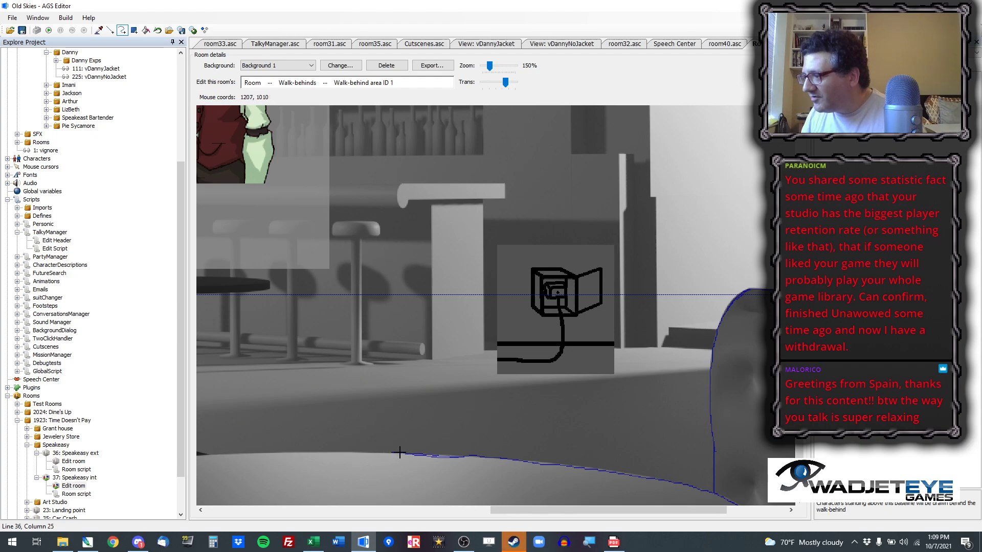
pyautogui.moveTo(369, 453); pyautogui.dragTo(335, 454)
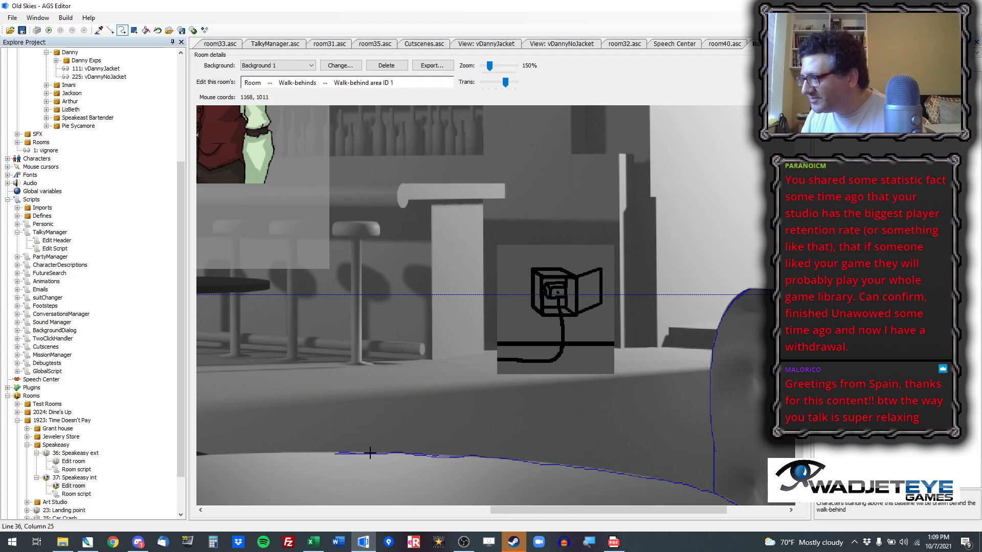
pyautogui.moveTo(309, 453); pyautogui.dragTo(213, 459)
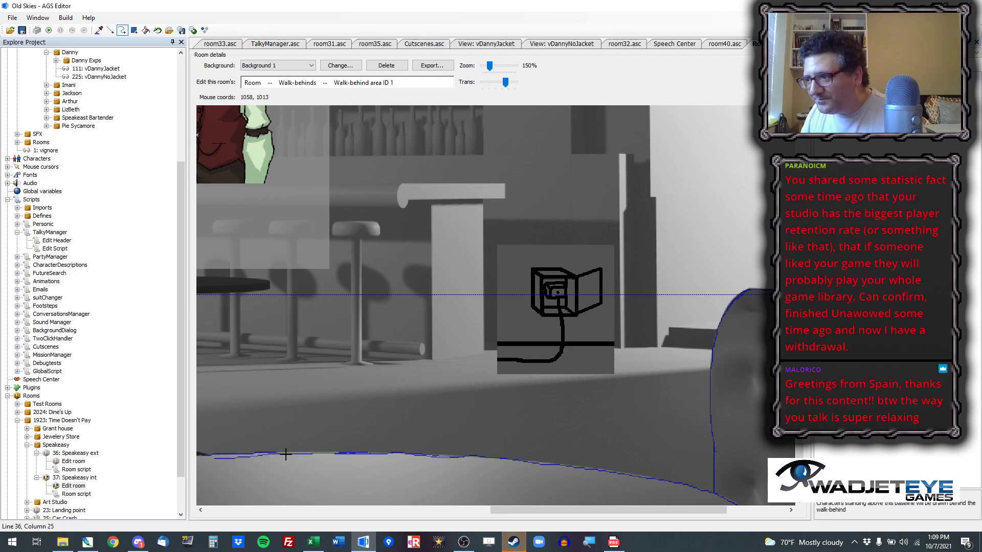
# Step: Extend the outline down the bottle's right side and fill the enclosed foreground tabletop with walk-behind area ID 1
pyautogui.moveTo(544, 511); pyautogui.dragTo(453, 511)
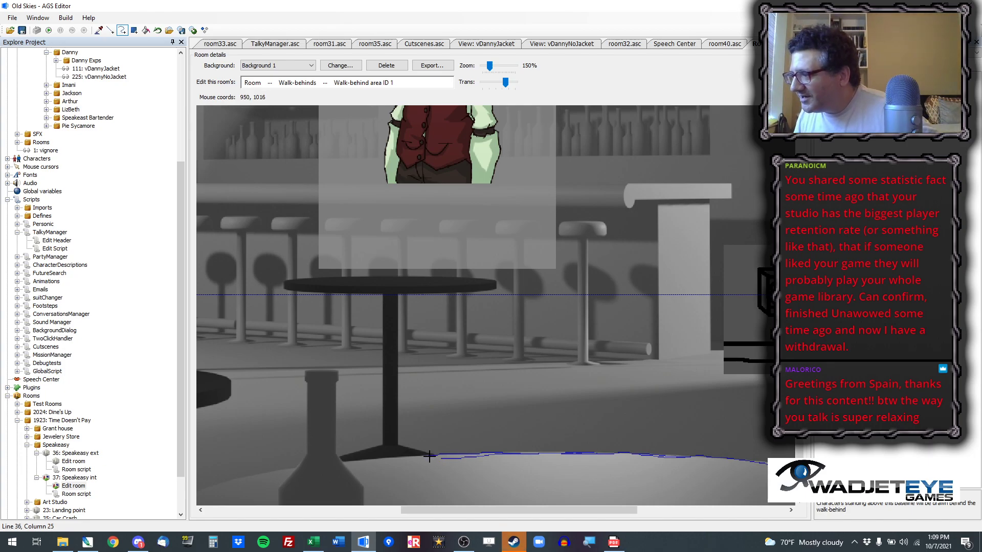
pyautogui.moveTo(411, 455)
pyautogui.mouseDown()
pyautogui.moveTo(343, 463)
pyautogui.moveTo(359, 477)
pyautogui.mouseUp()
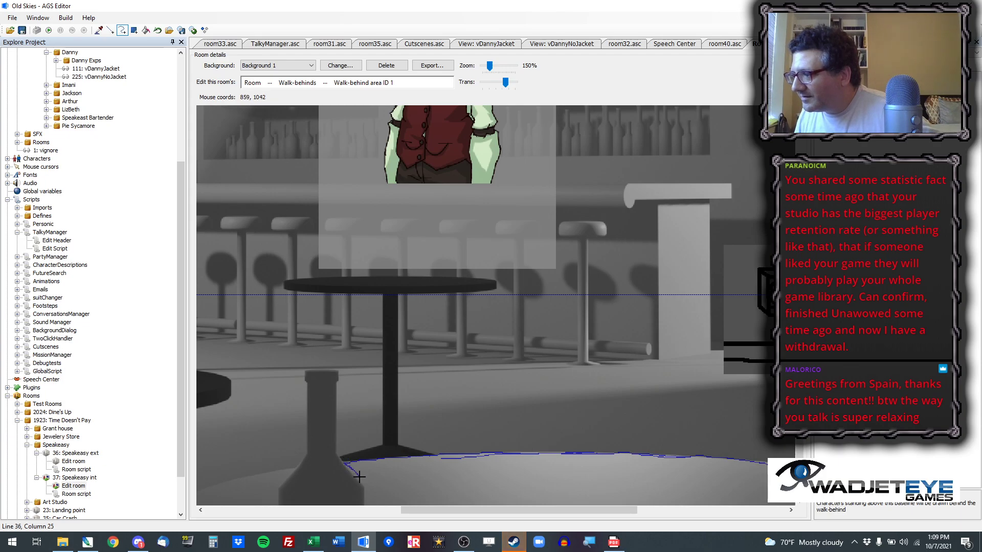
pyautogui.click(145, 31)
pyautogui.moveTo(456, 511)
pyautogui.mouseDown()
pyautogui.moveTo(512, 511)
pyautogui.moveTo(463, 512)
pyautogui.moveTo(496, 509)
pyautogui.mouseUp()
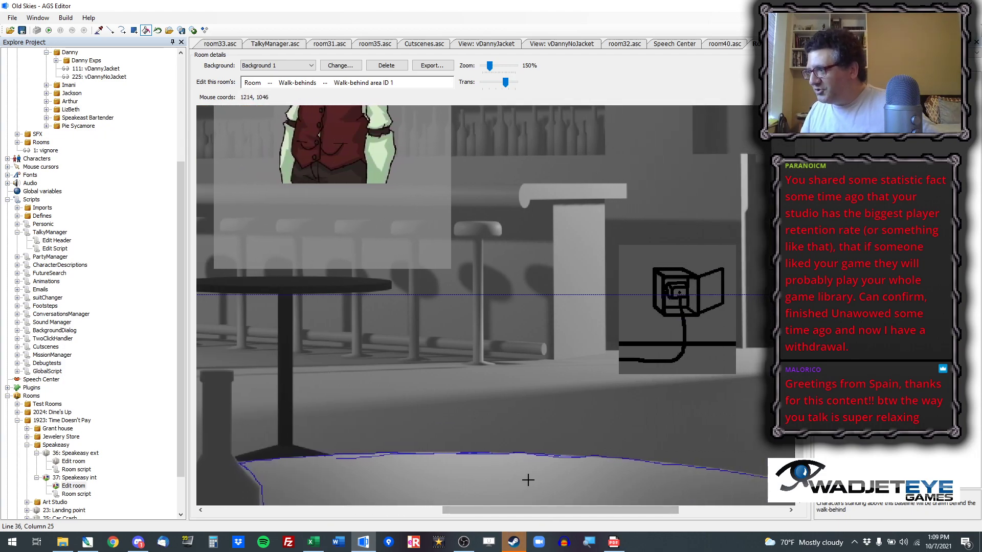
pyautogui.click(555, 491)
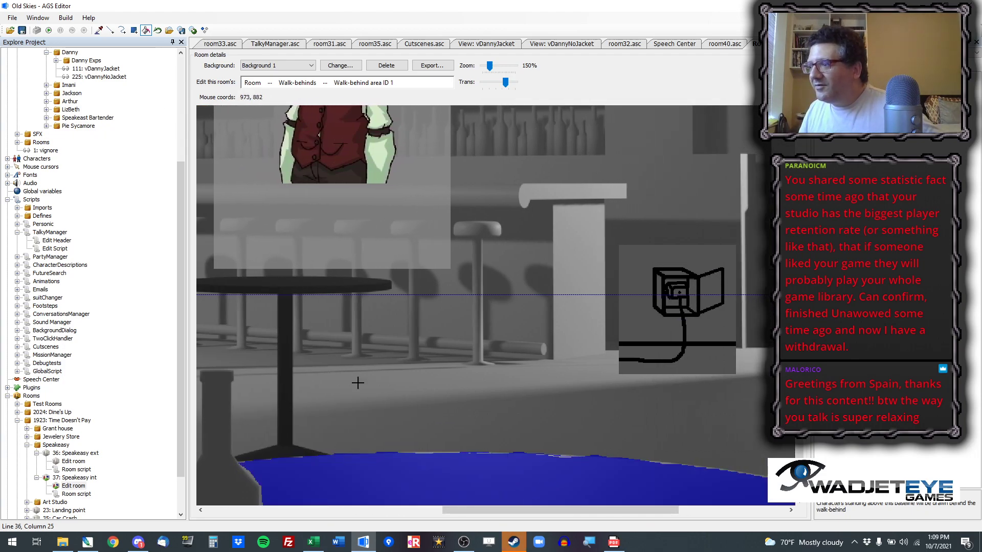
# Step: Cover the bottle's lip and neck and the round table's pedestal with rectangles in walk-behind area ID 1
pyautogui.moveTo(520, 509); pyautogui.dragTo(435, 509)
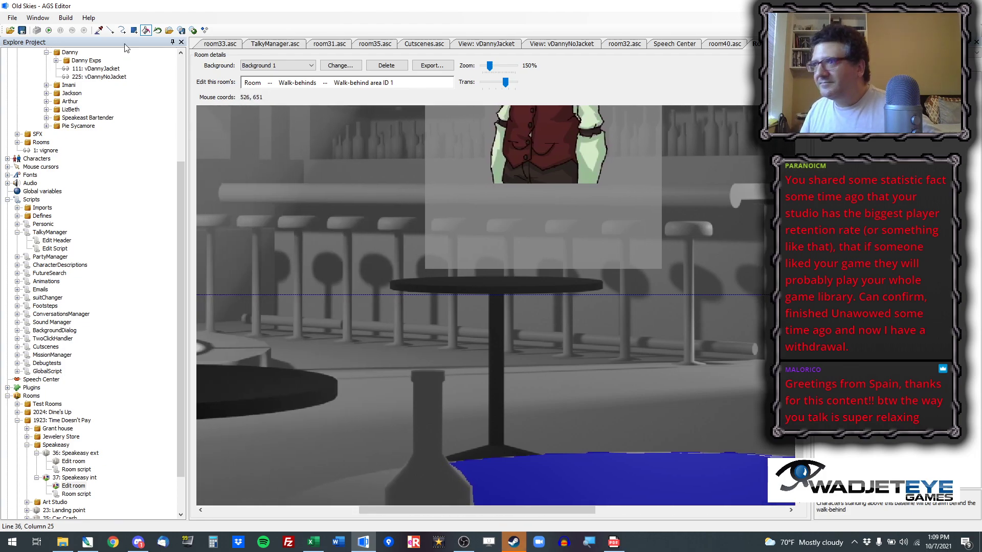
pyautogui.click(133, 32)
pyautogui.moveTo(444, 372)
pyautogui.mouseDown()
pyautogui.moveTo(410, 382)
pyautogui.moveTo(417, 472)
pyautogui.mouseUp()
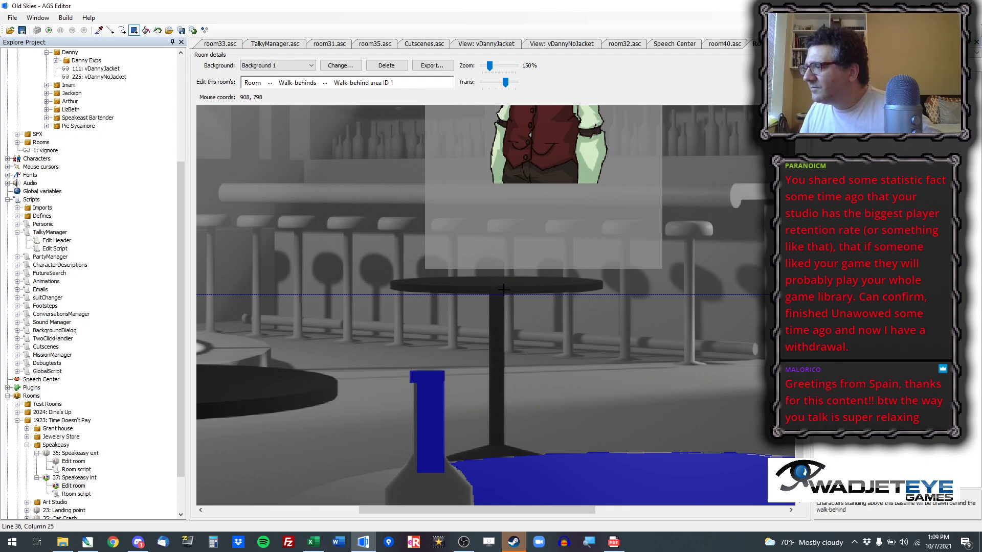
pyautogui.moveTo(483, 509); pyautogui.dragTo(487, 549)
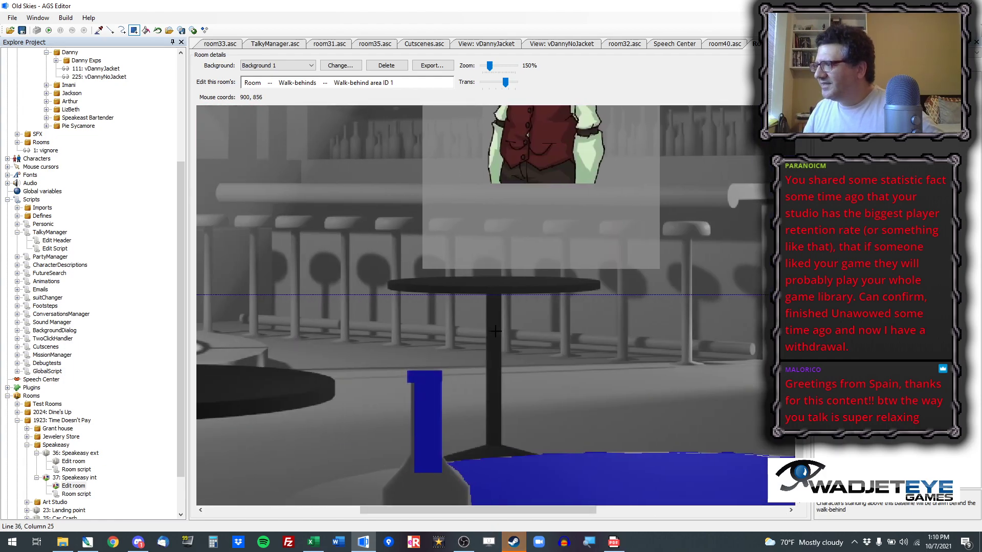
pyautogui.moveTo(500, 293); pyautogui.dragTo(486, 487)
# Step: Outline and fill the round table's top in the walk-behind area, raising the area's baseline just above the tabletop
pyautogui.click(110, 29)
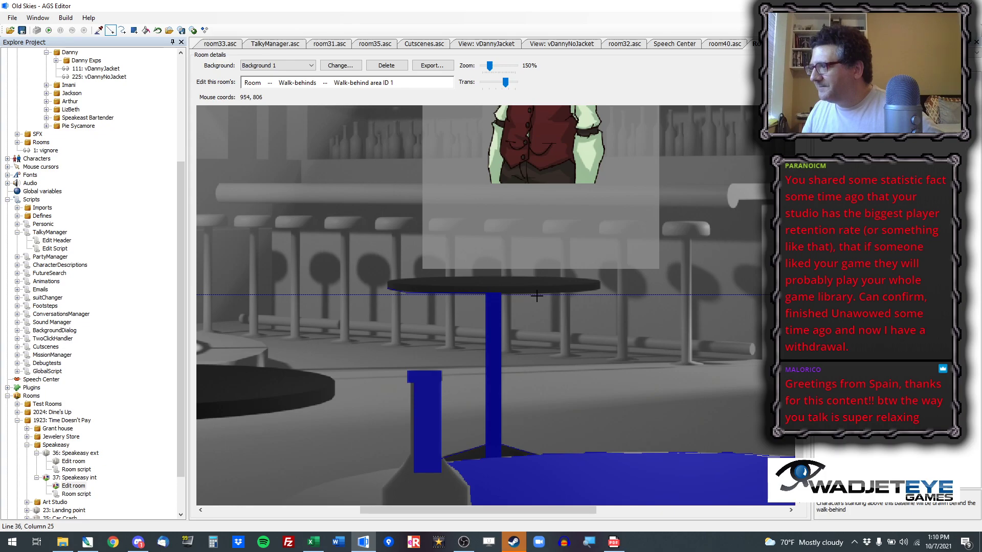
pyautogui.moveTo(551, 295); pyautogui.dragTo(549, 269)
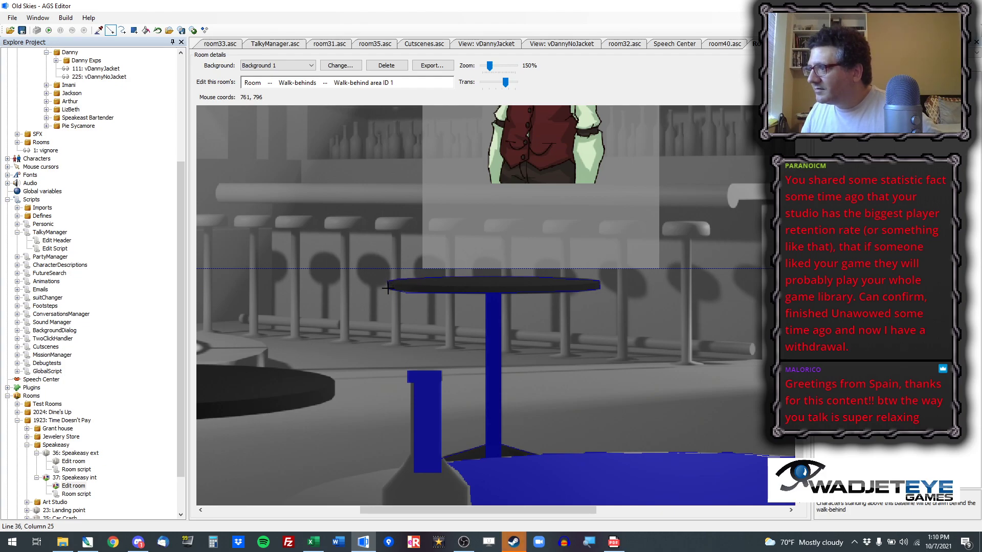
pyautogui.click(146, 31)
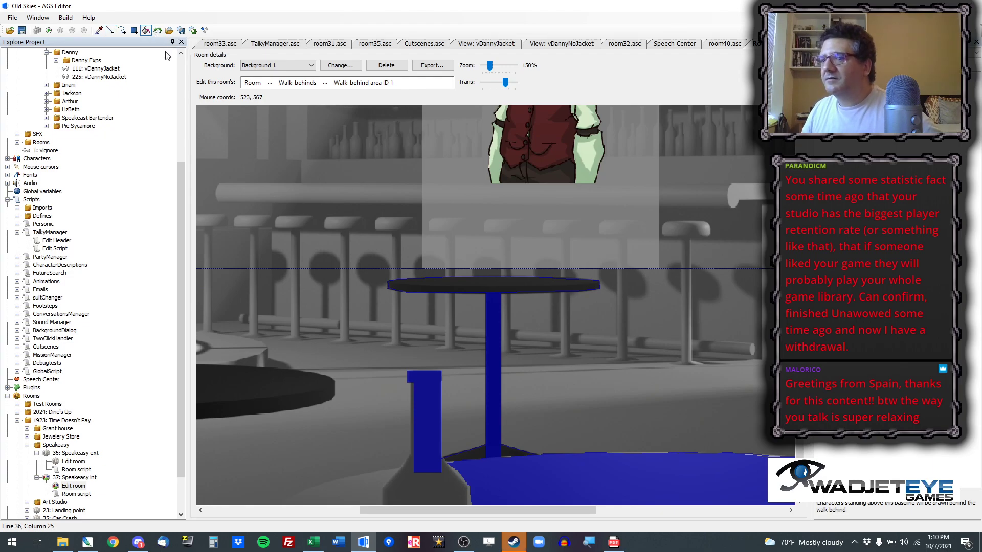
pyautogui.click(476, 286)
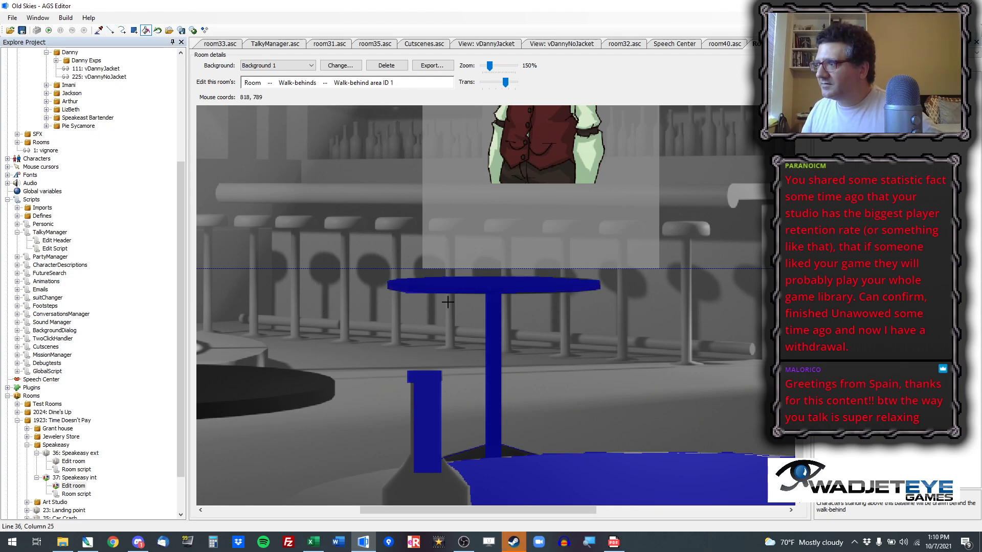
# Step: Fill the round table's base and cover the remaining bottle neck and central lower body with rectangles, undoing a misplaced fill
pyautogui.click(490, 452)
pyautogui.hotkey('ctrl', 'z')
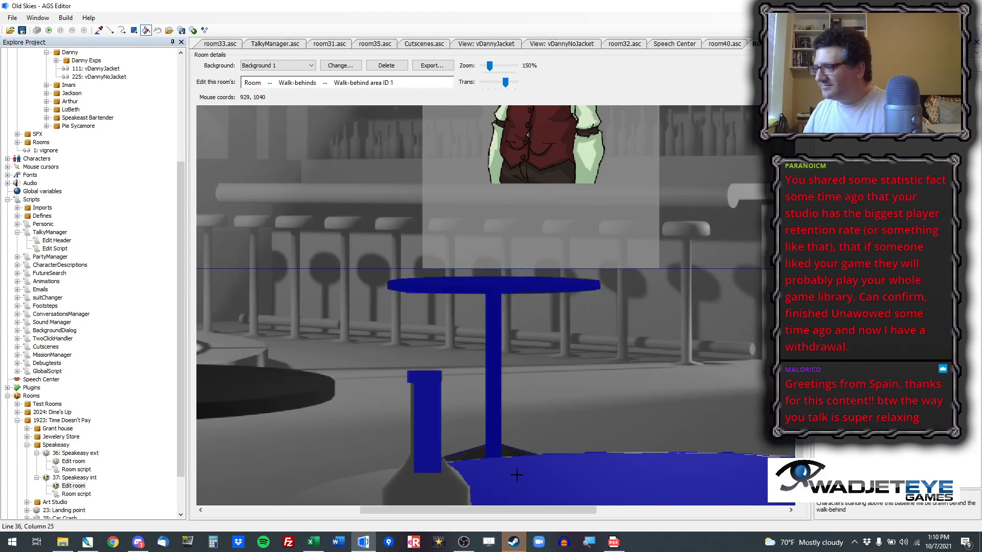
pyautogui.click(134, 29)
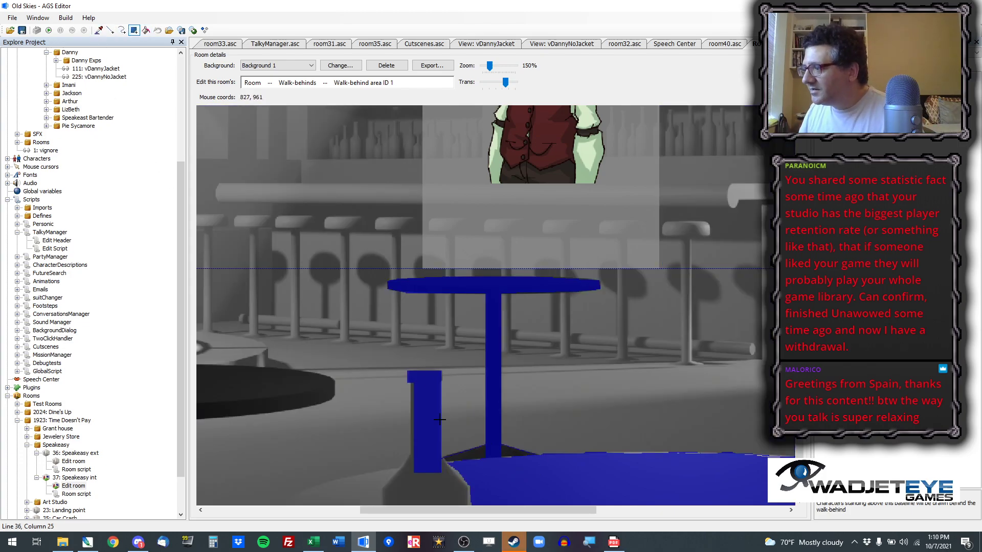
pyautogui.moveTo(433, 457); pyautogui.dragTo(499, 526)
pyautogui.click(147, 31)
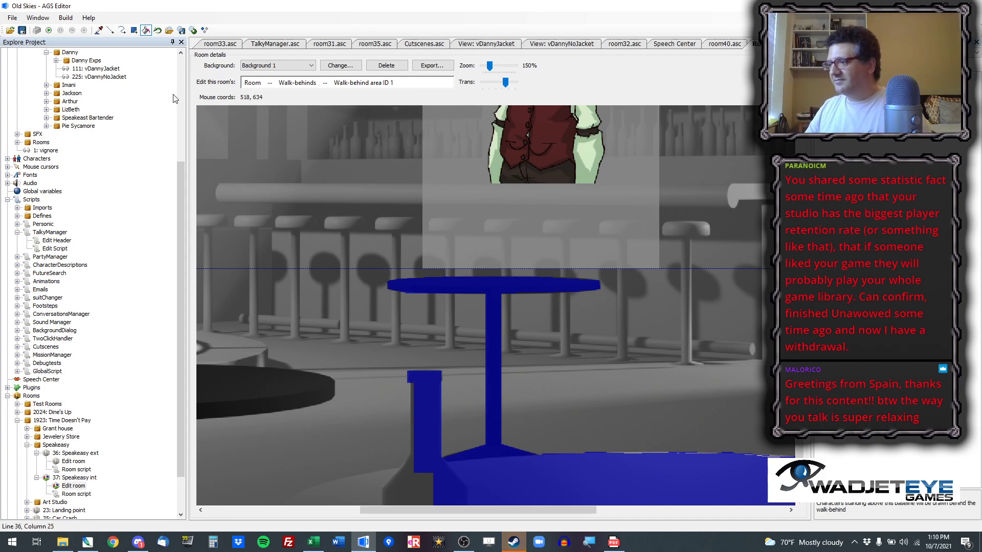
pyautogui.click(134, 30)
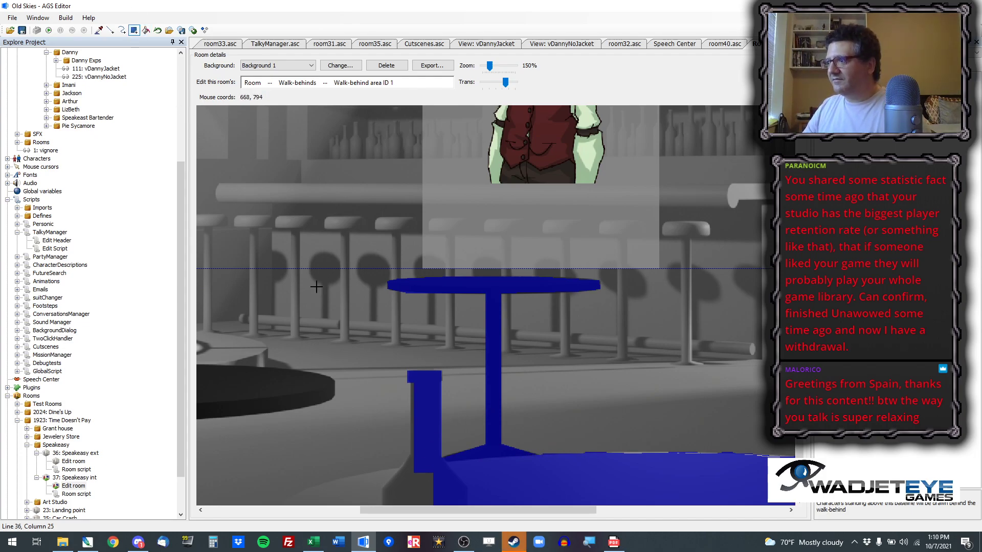
pyautogui.moveTo(410, 380)
pyautogui.mouseDown()
pyautogui.moveTo(427, 422)
pyautogui.moveTo(442, 512)
pyautogui.moveTo(434, 523)
pyautogui.mouseUp()
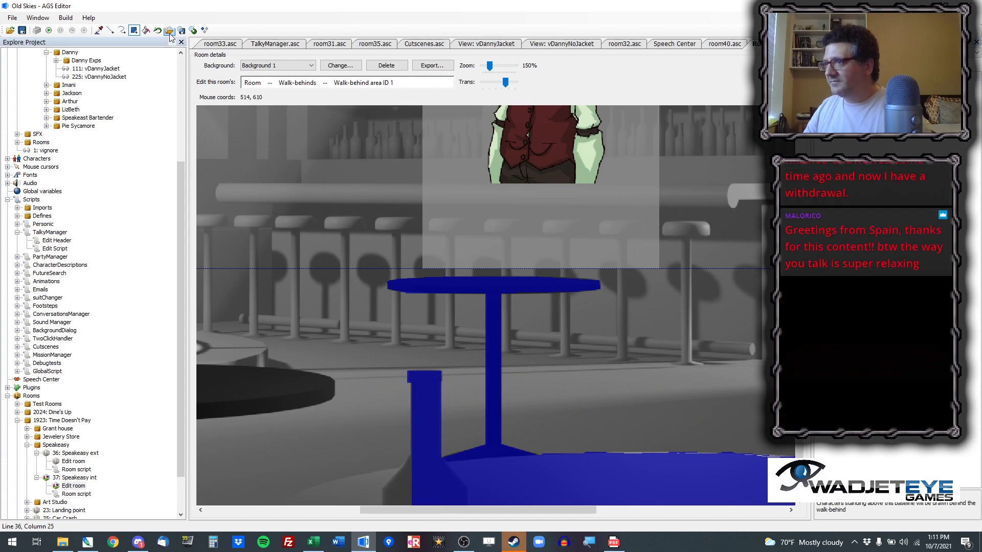
# Step: Outline the bottle's left shoulder and side and the foreground table's edge to its left with straight lines, ready for filling
pyautogui.click(110, 30)
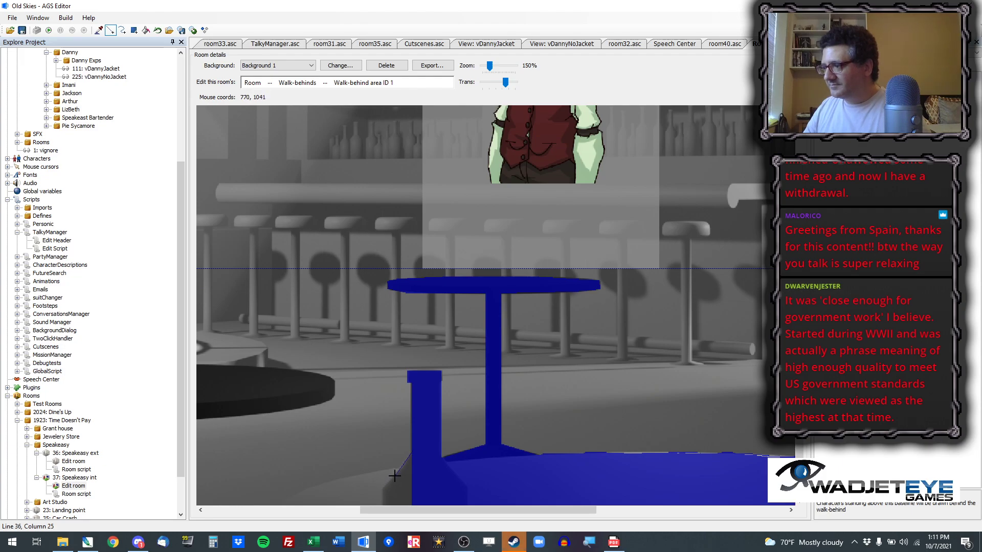
pyautogui.moveTo(382, 489); pyautogui.dragTo(382, 529)
pyautogui.moveTo(406, 469)
pyautogui.mouseDown()
pyautogui.moveTo(338, 473)
pyautogui.moveTo(298, 493)
pyautogui.mouseUp()
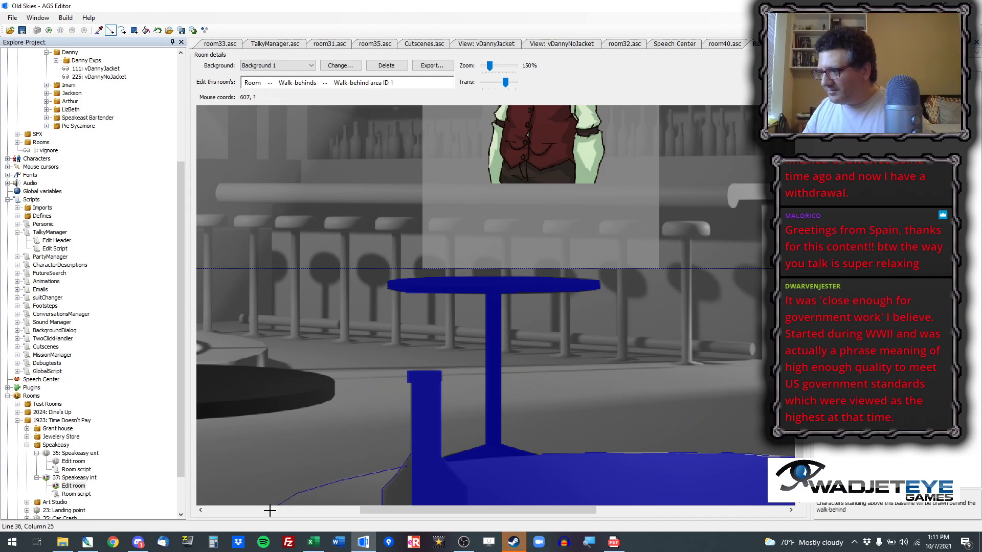
pyautogui.click(146, 30)
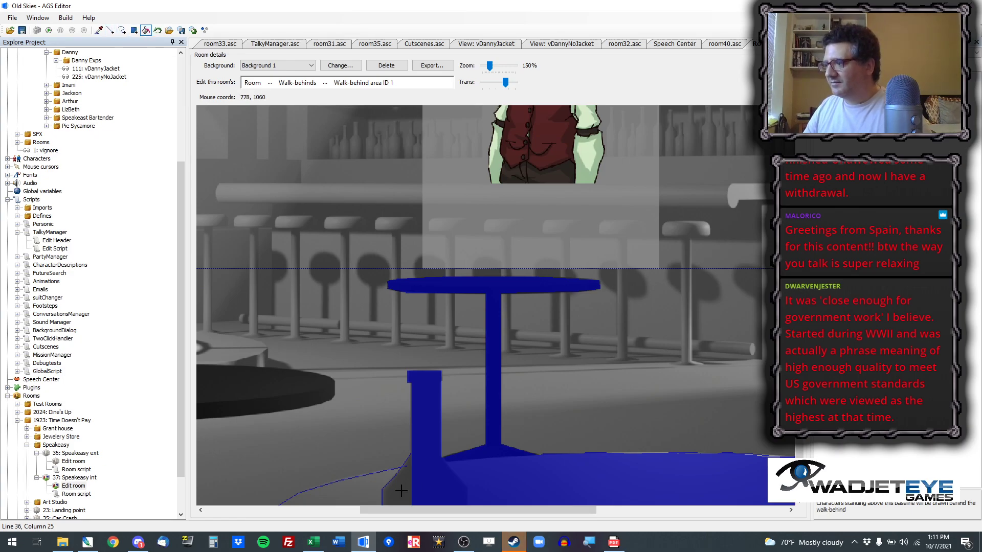
# Step: Fill the outlined foreground table beside the bottle and the armchair outline with walk-behind area 1
pyautogui.click(366, 492)
pyautogui.scroll(-1, 616, 314)
pyautogui.scroll(-1, 615, 314)
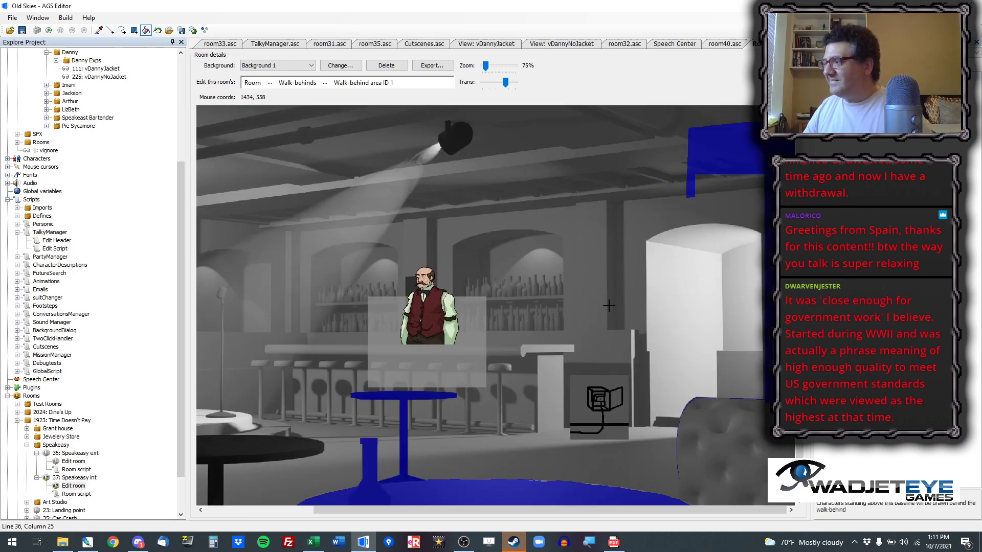
pyautogui.click(760, 450)
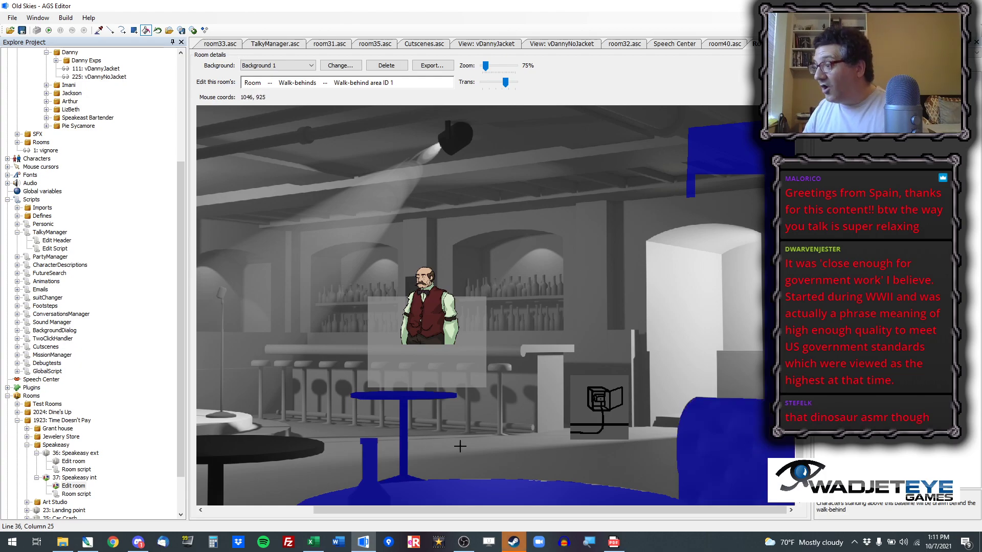
pyautogui.scroll(2, 460, 447)
pyautogui.moveTo(799, 213); pyautogui.dragTo(800, 398)
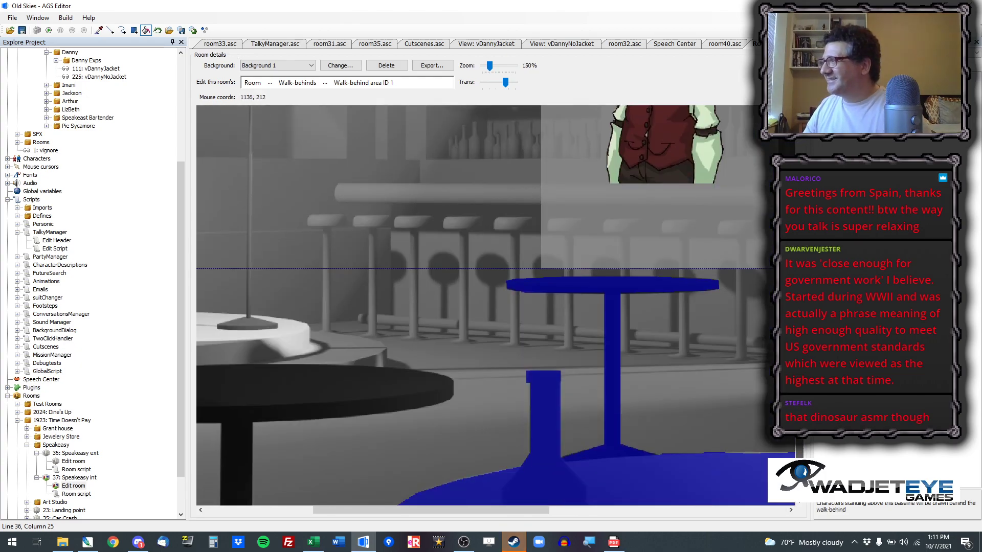
pyautogui.moveTo(477, 268); pyautogui.dragTo(762, 527)
pyautogui.scroll(-3, 416, 235)
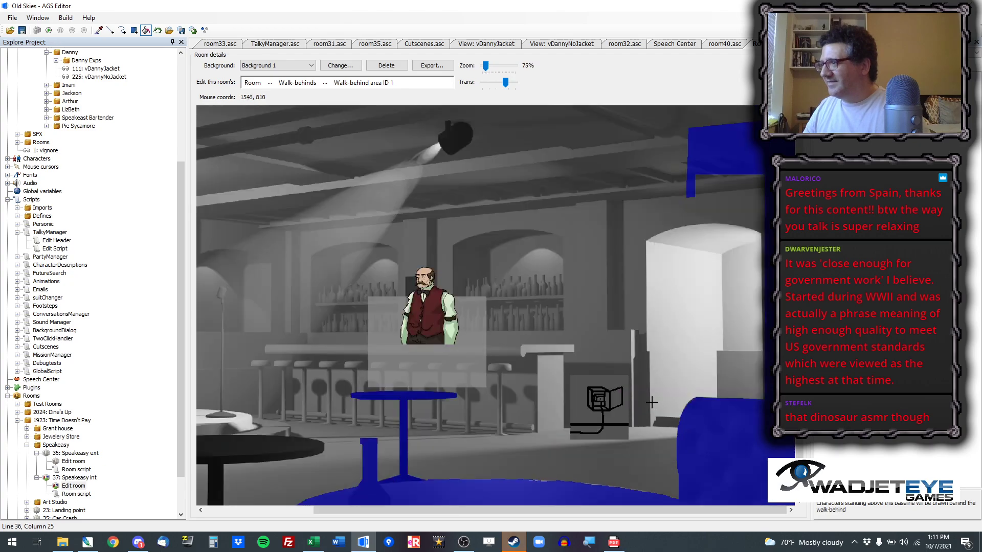
# Step: Erase the rectangular walk-behind area 2 surrounding the bartender at the bar
pyautogui.click(99, 29)
pyautogui.click(384, 315)
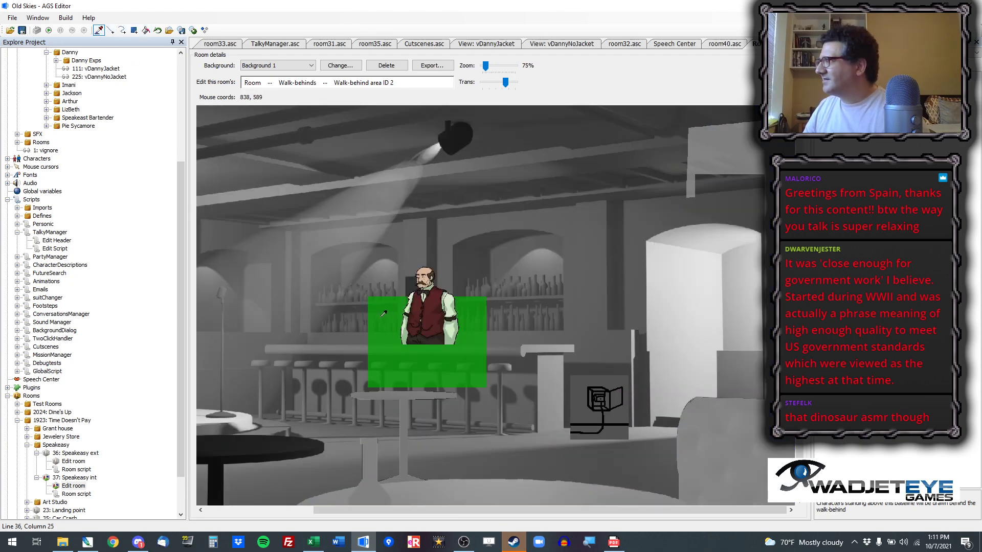
pyautogui.click(146, 31)
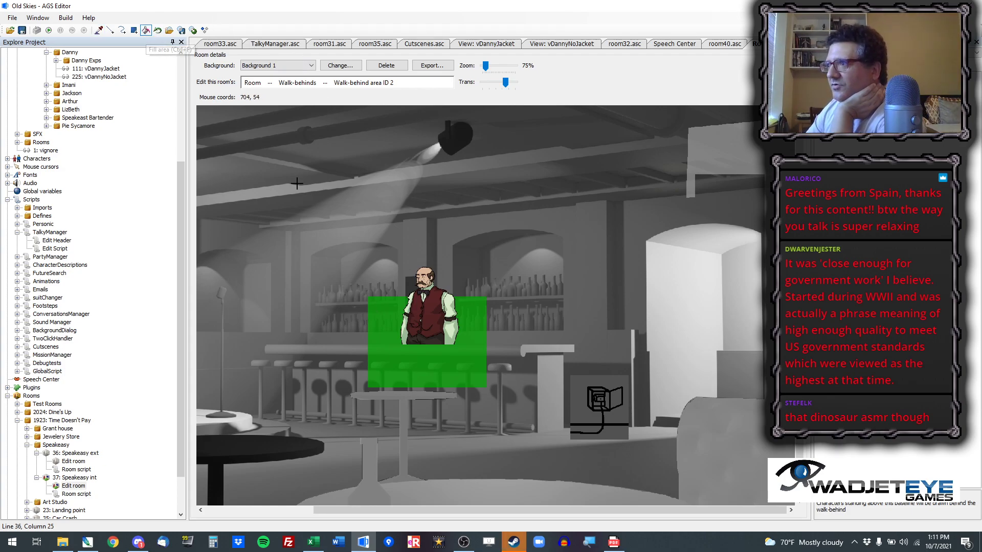
pyautogui.rightClick(393, 329)
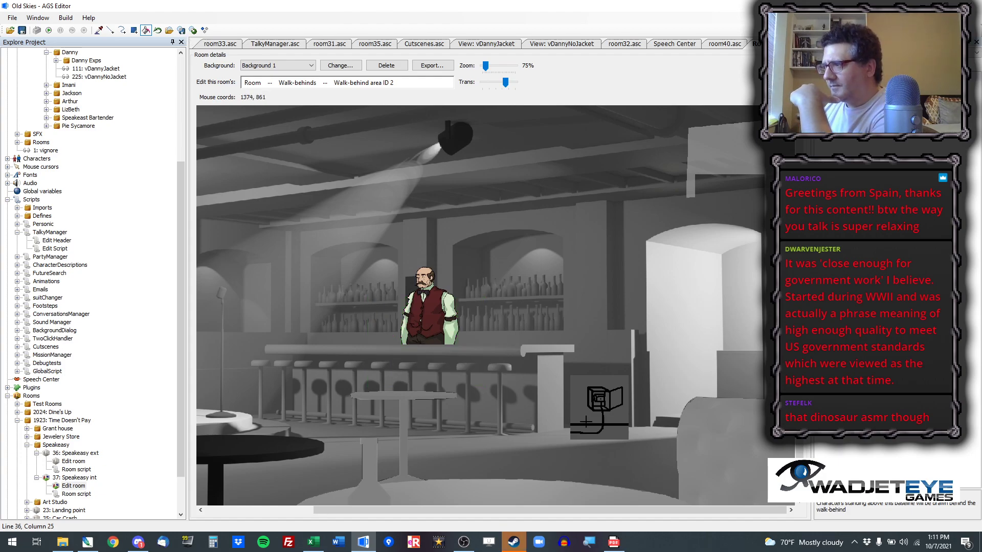
# Step: View the room's hotspots and its walkable areas
pyautogui.click(269, 82)
pyautogui.click(309, 148)
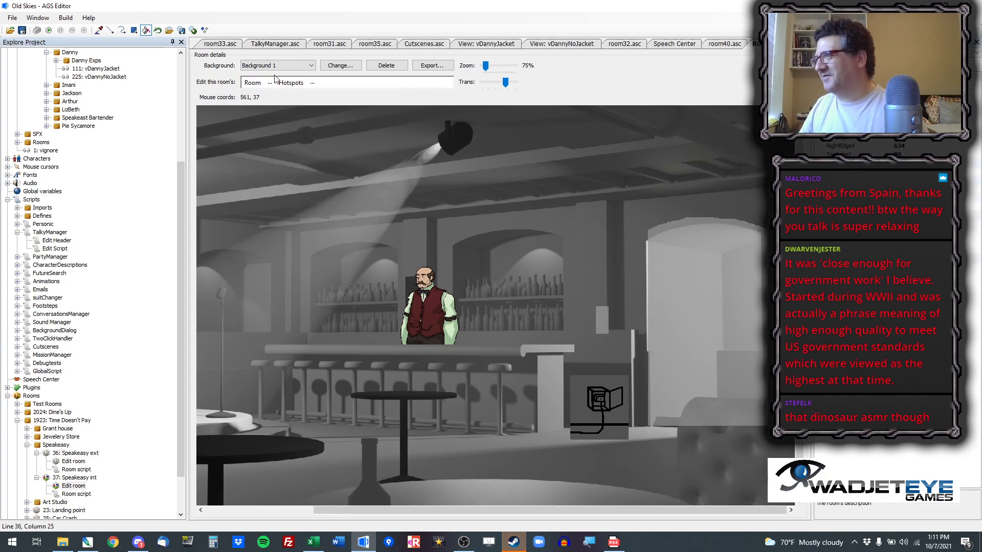
pyautogui.click(270, 83)
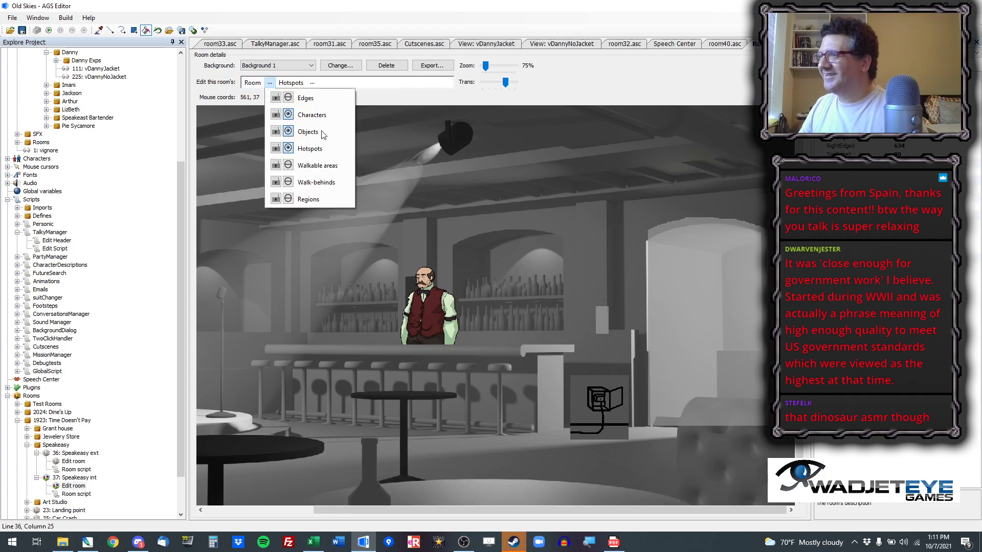
pyautogui.click(327, 166)
# Step: Select walk-behind area 1 and erase its section around the block hanging from the ceiling above the arched doorway
pyautogui.click(269, 82)
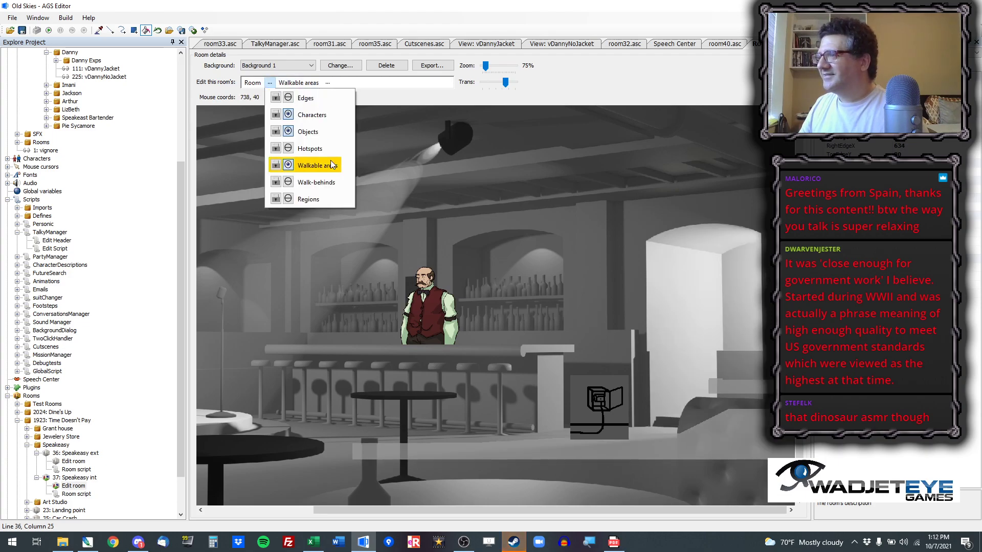
pyautogui.click(316, 182)
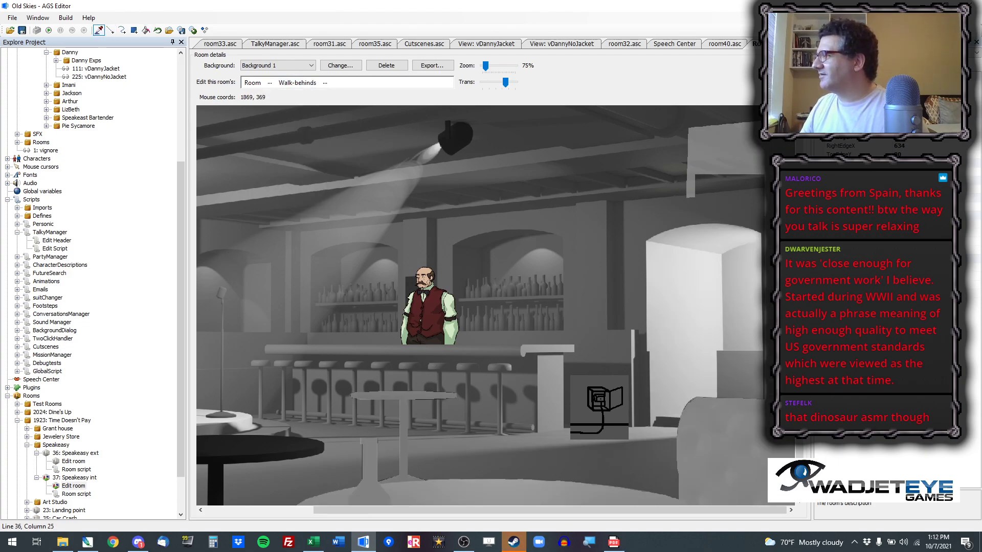
pyautogui.click(793, 342)
pyautogui.click(111, 31)
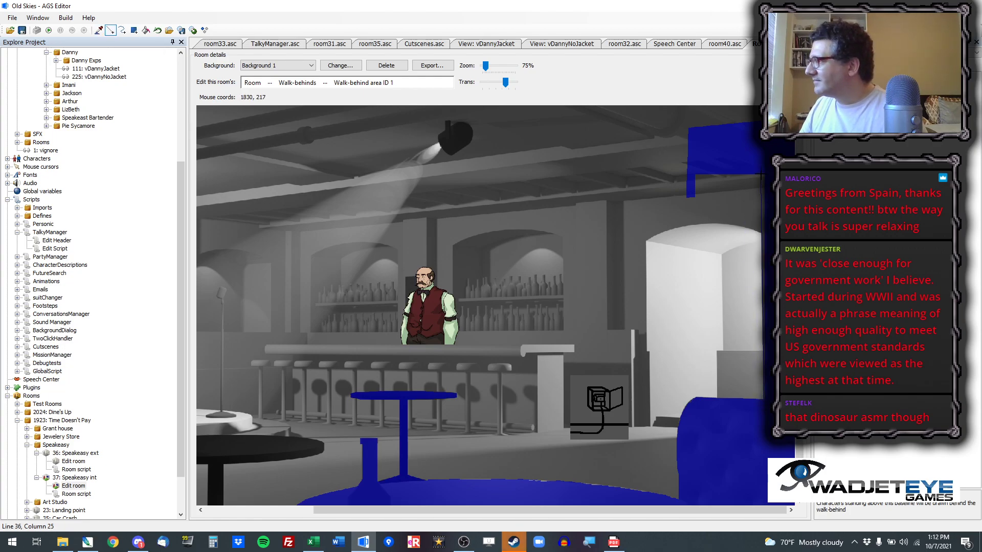
pyautogui.click(146, 29)
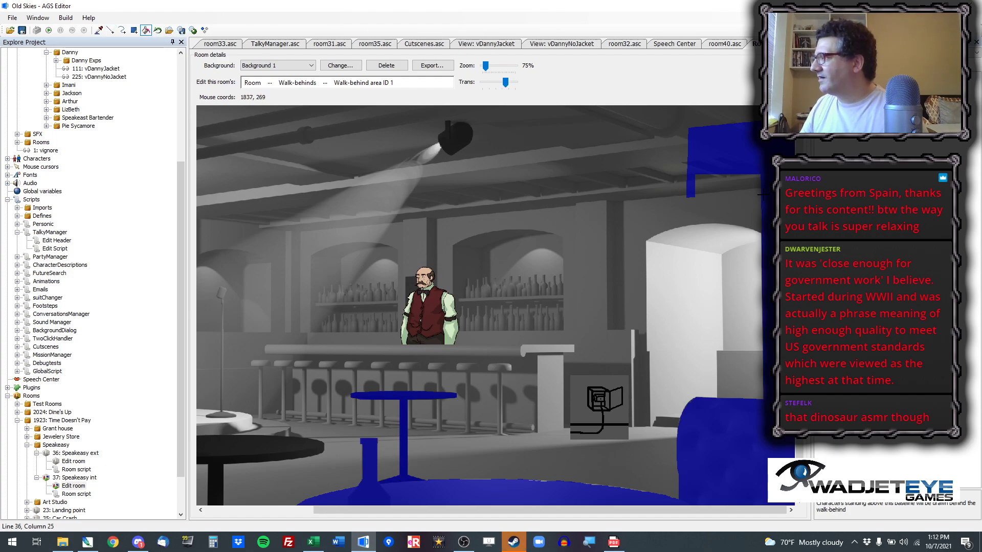
pyautogui.click(133, 29)
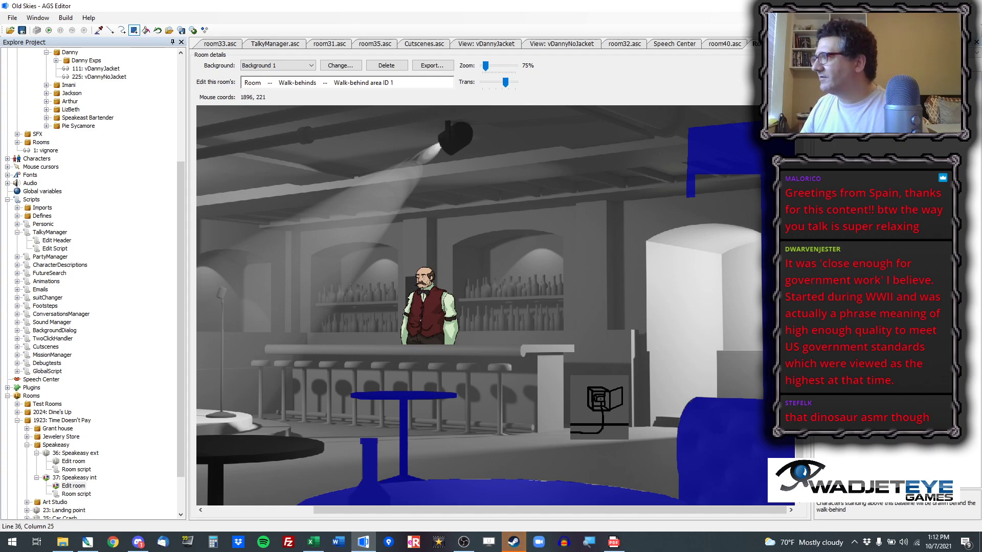
pyautogui.moveTo(681, 210); pyautogui.dragTo(797, 103)
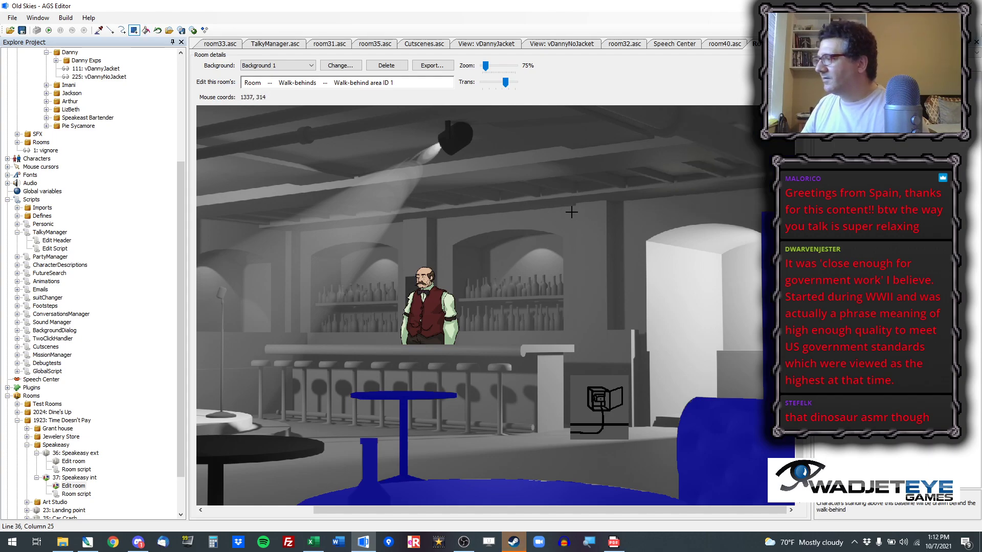
# Step: Trim the walkable area around the armchair by erasing its outer part up to a diagonal edge beside the chair
pyautogui.click(269, 82)
pyautogui.click(303, 165)
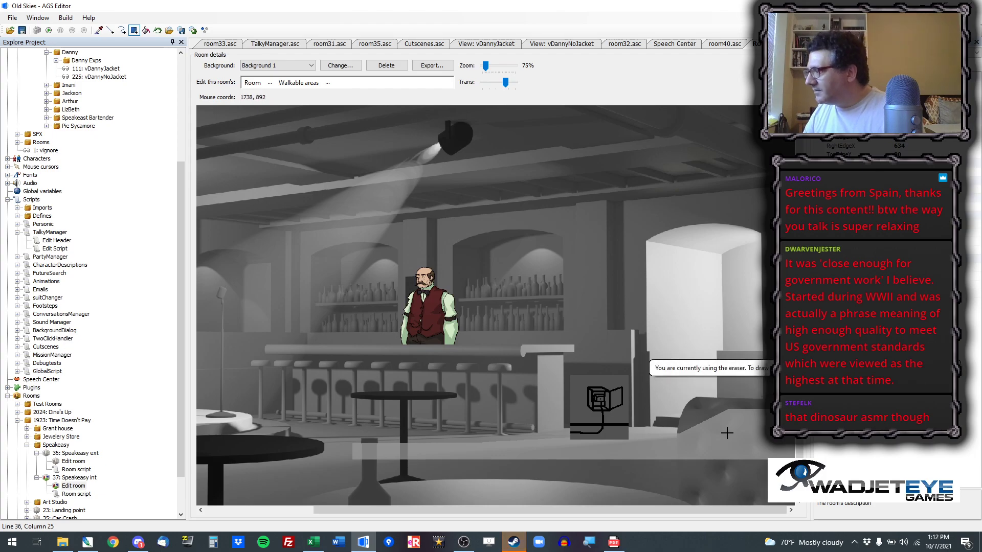
pyautogui.moveTo(730, 421); pyautogui.dragTo(795, 474)
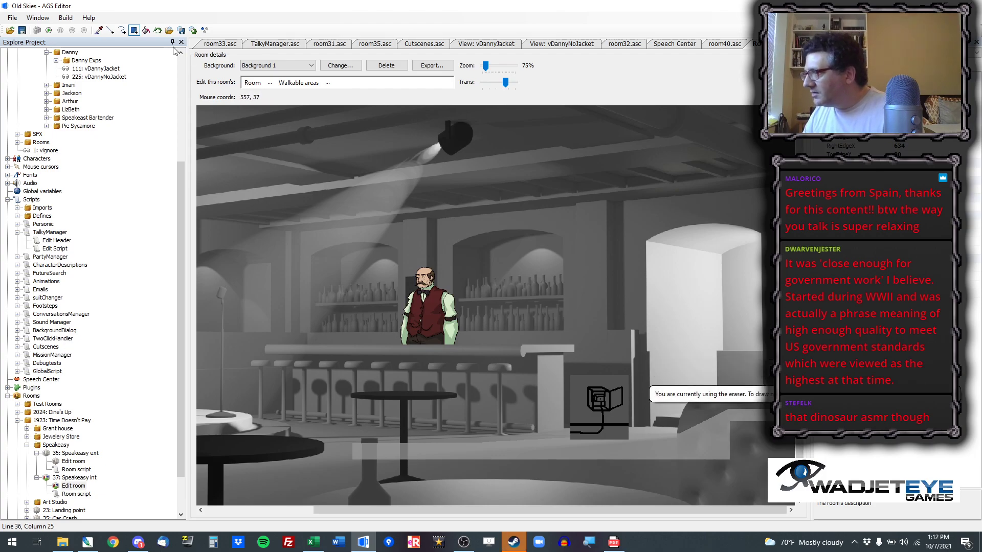
pyautogui.click(110, 30)
pyautogui.moveTo(730, 422); pyautogui.dragTo(658, 475)
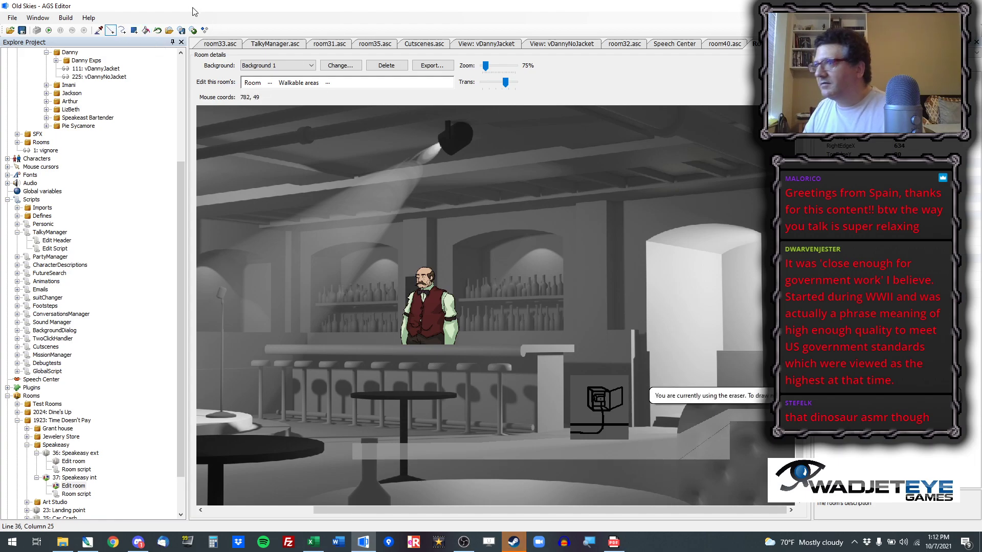
pyautogui.click(145, 30)
pyautogui.click(720, 450)
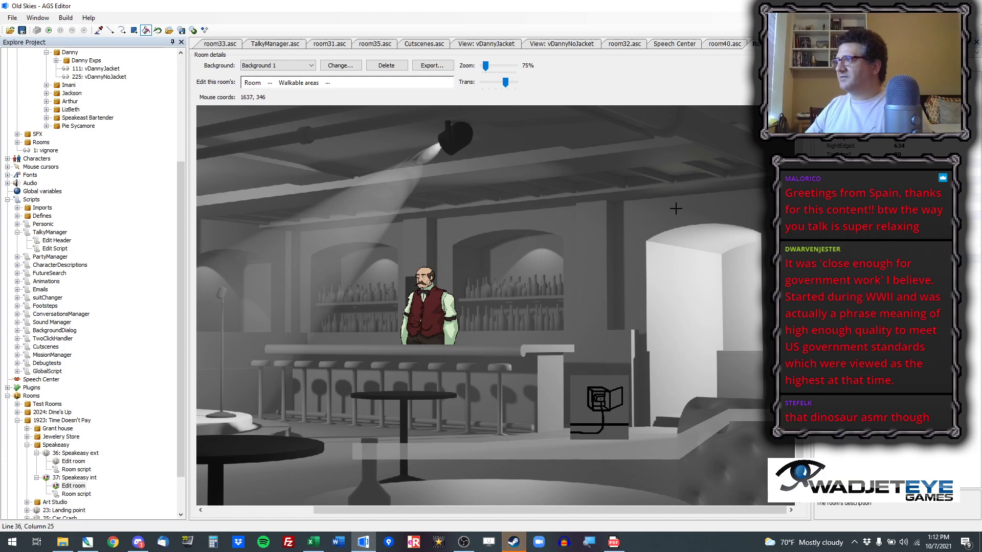
# Step: In room 37's script, replace player with cFiat in the placeAt and bumpLeft calls of room_Load and set the placement to 1890, 845
pyautogui.doubleClick(70, 493)
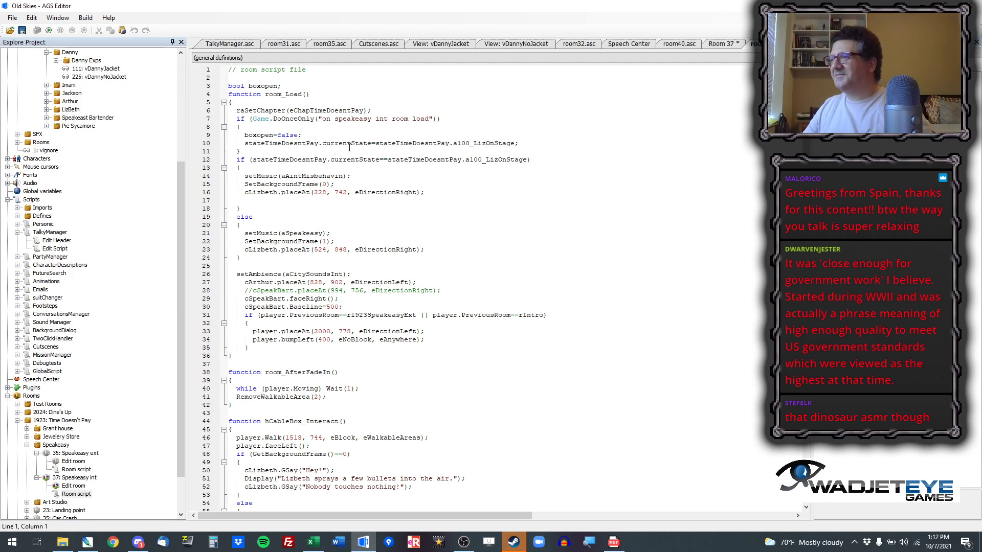
pyautogui.scroll(-3, 370, 251)
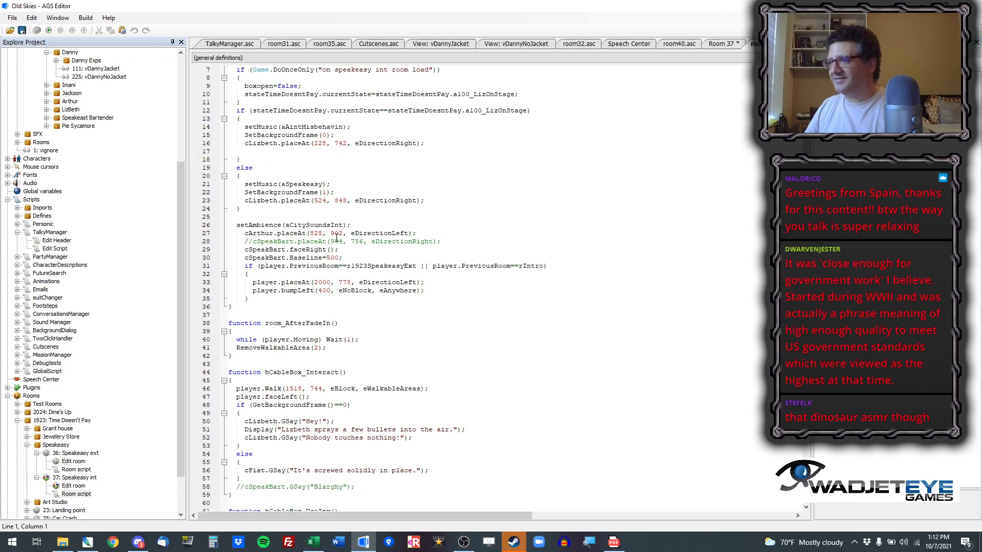
pyautogui.scroll(-10, 320, 311)
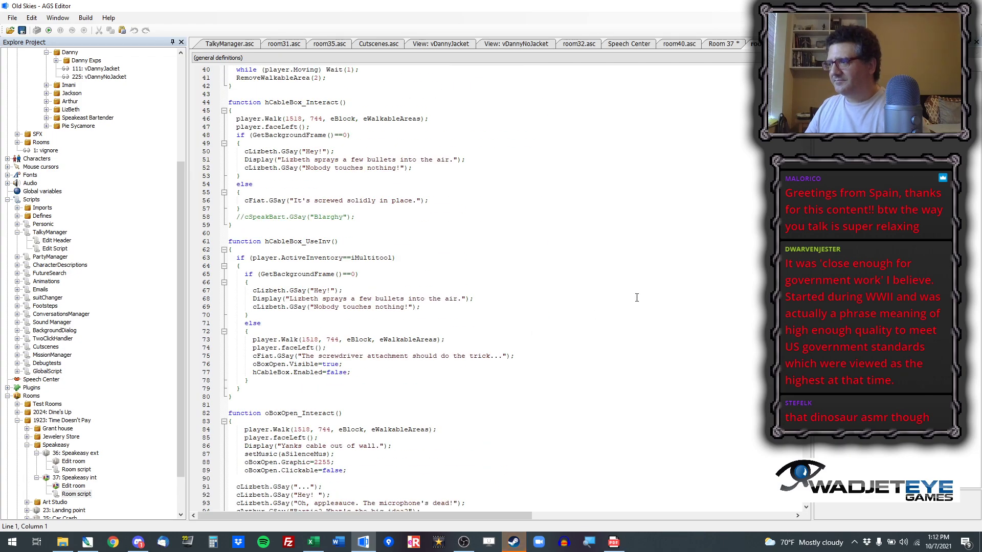
pyautogui.scroll(13, 332, 352)
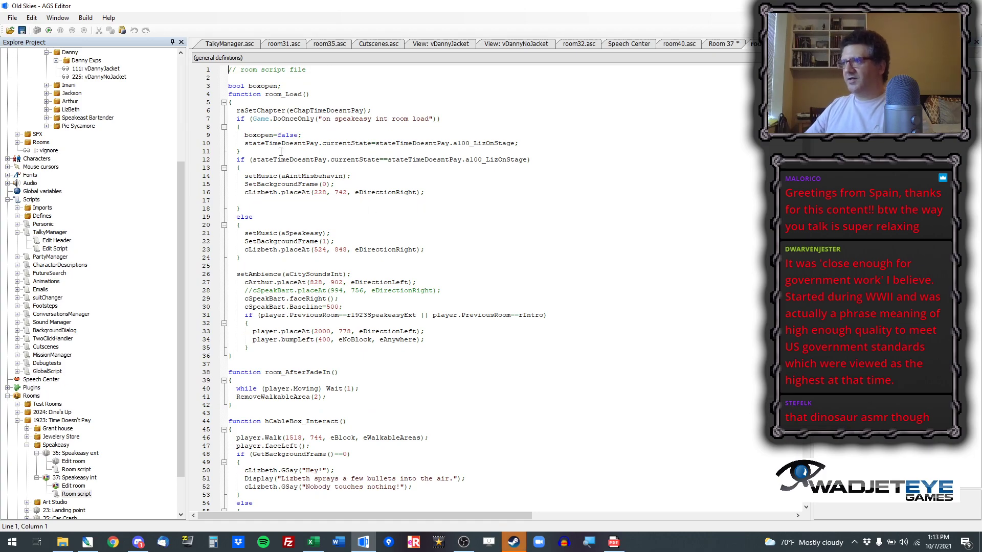
pyautogui.doubleClick(261, 331)
pyautogui.write('cFiat')
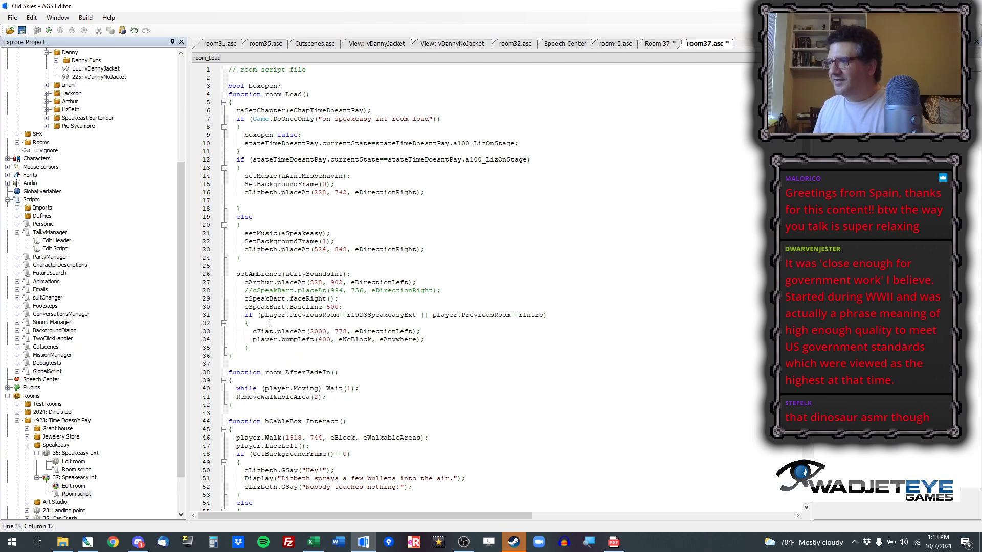
pyautogui.doubleClick(270, 340)
pyautogui.write('cFiat')
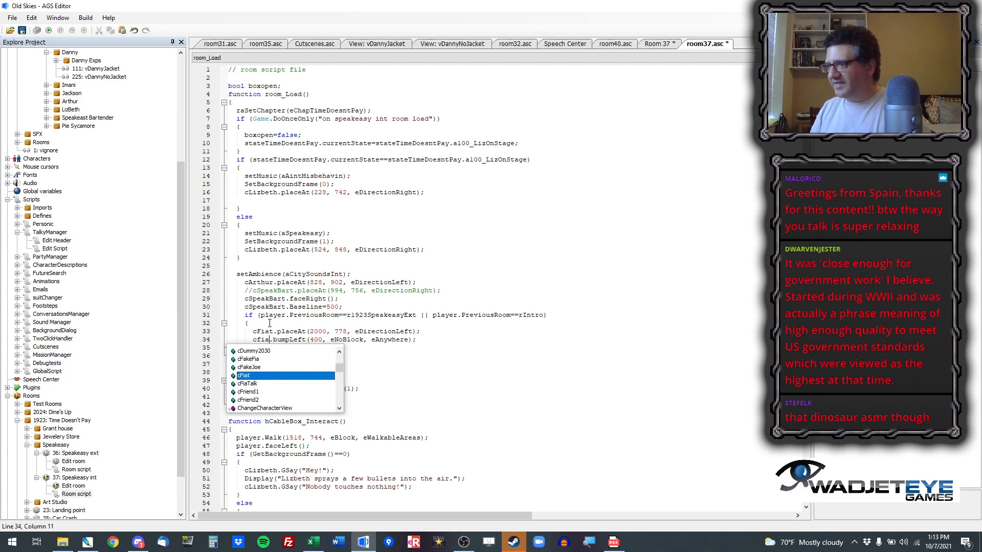
pyautogui.moveTo(310, 331); pyautogui.dragTo(348, 331)
pyautogui.write('1890, 845')
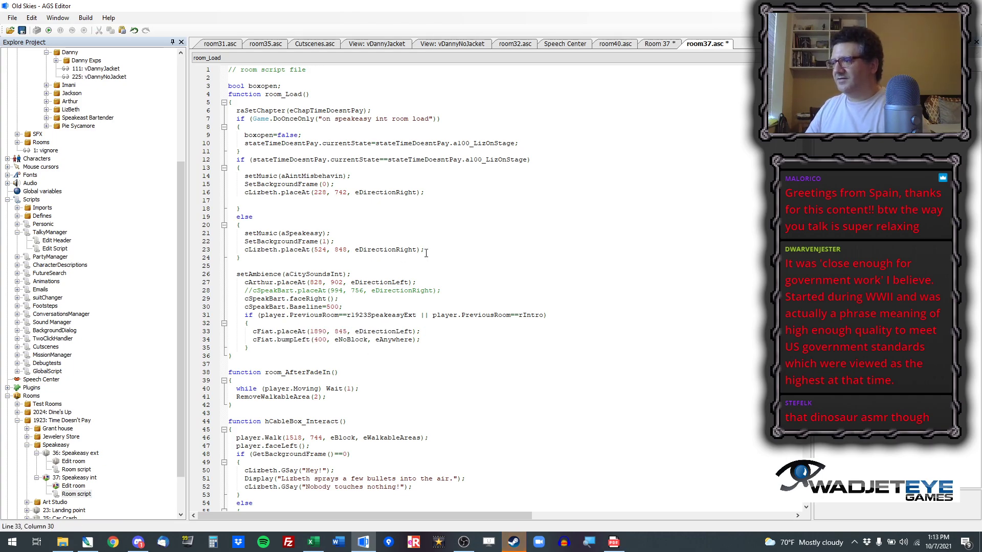
# Step: Replace cFiat's bumpLeft call with Walk(1560, 925, eNoBlock, eWalkableAreas); using a destination point from the room's walkable area
pyautogui.click(660, 44)
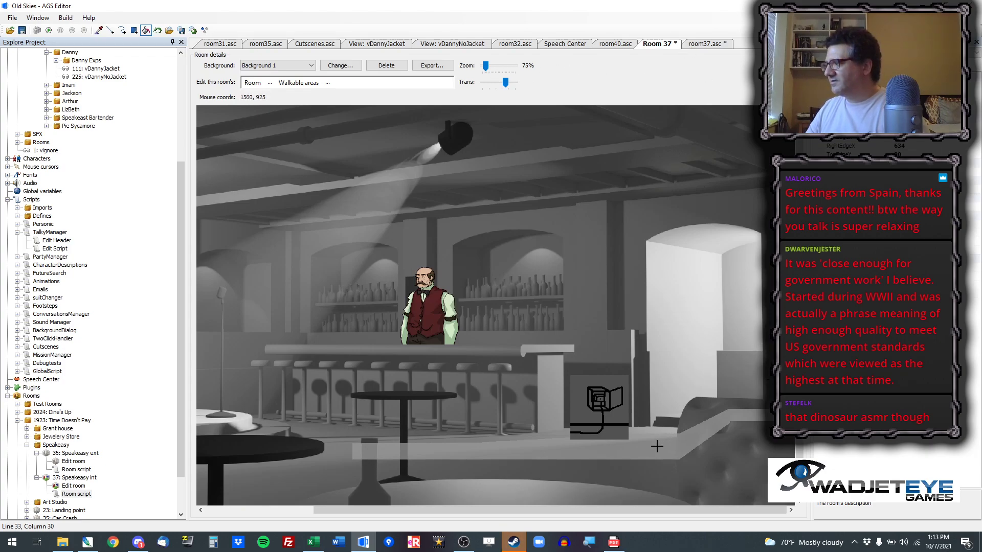
pyautogui.click(714, 44)
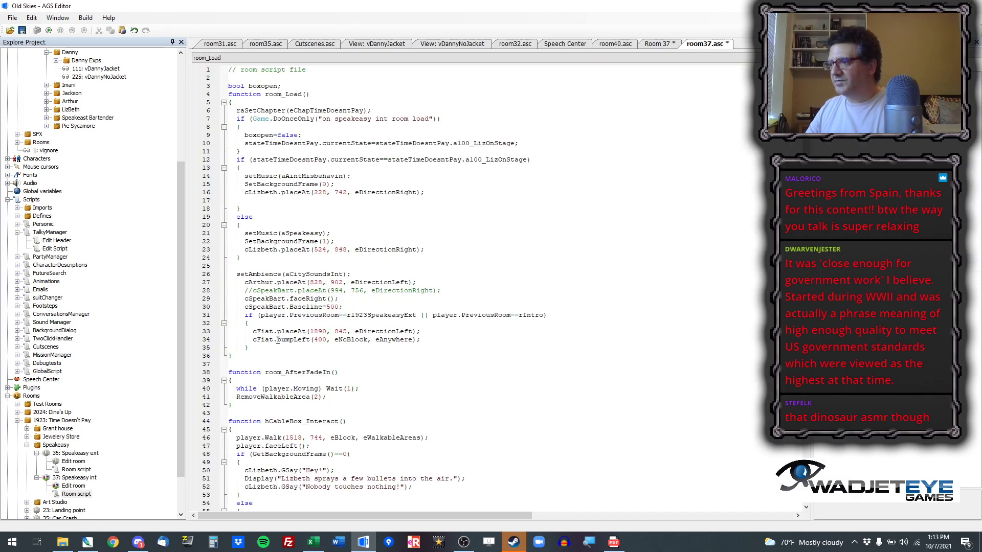
pyautogui.moveTo(277, 340); pyautogui.dragTo(433, 341)
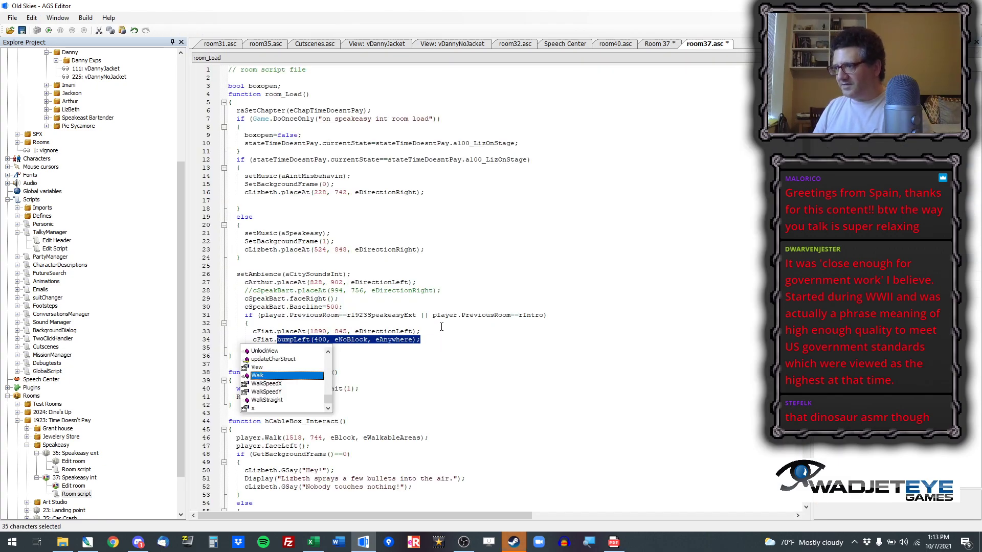
pyautogui.write('Walk(1560, 925, ')
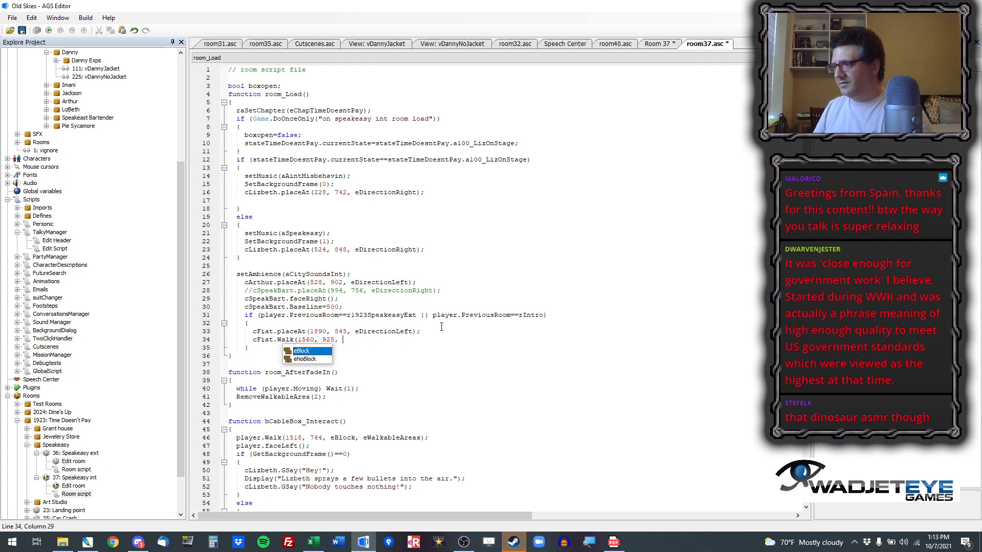
pyautogui.write('eNoBlock, eAnywhere')
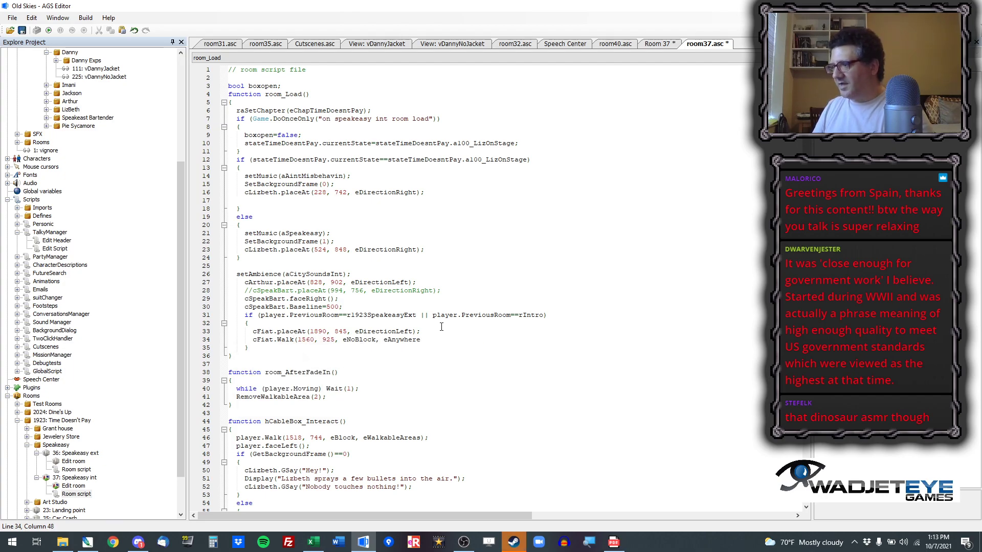
pyautogui.hotkey('ctrl', 'shift', 'Left')
pyautogui.write('eWalkableAreas);')
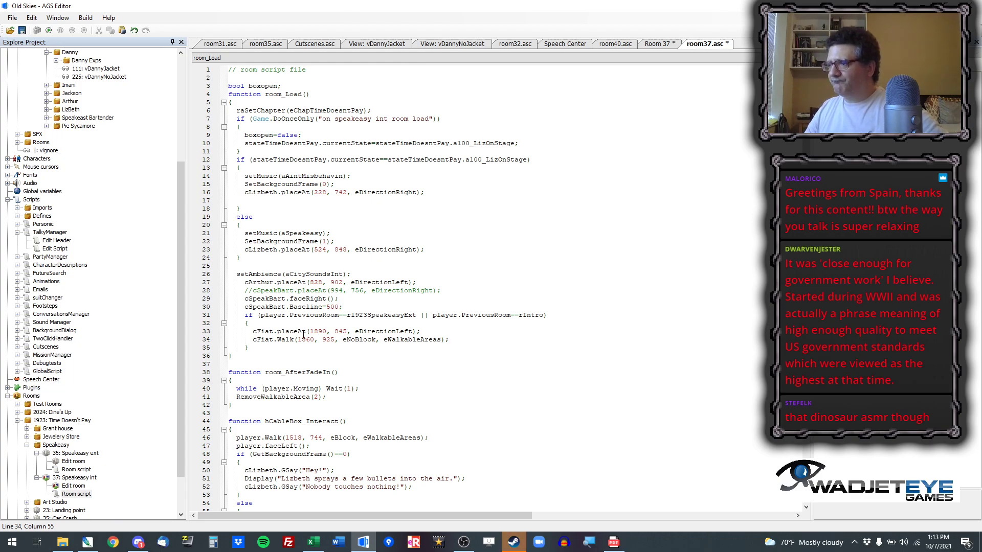
# Step: Return to Room 37's walk-behind masks and select walk-behind area 1 by sampling it on the background
pyautogui.click(660, 44)
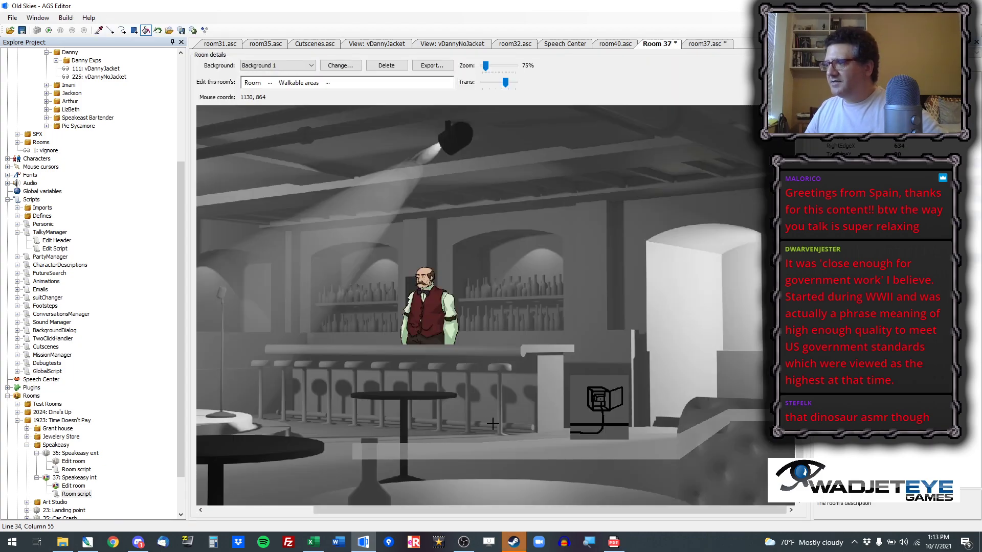
pyautogui.moveTo(510, 508); pyautogui.dragTo(348, 510)
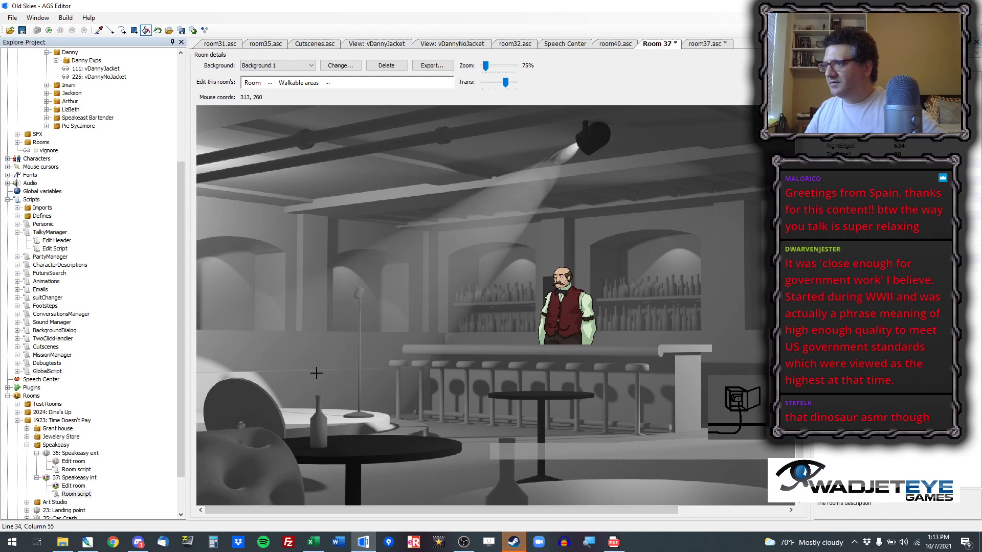
pyautogui.click(270, 83)
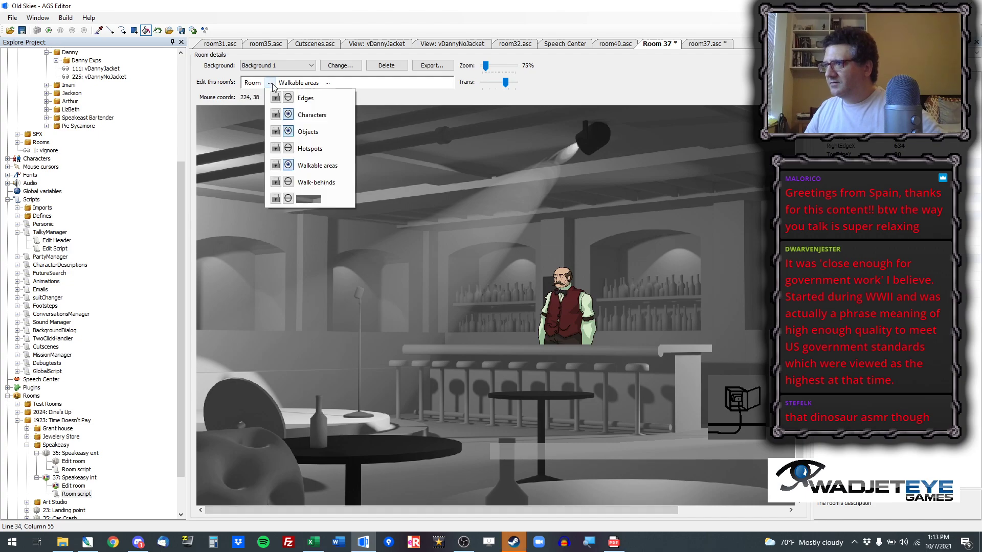
pyautogui.click(315, 182)
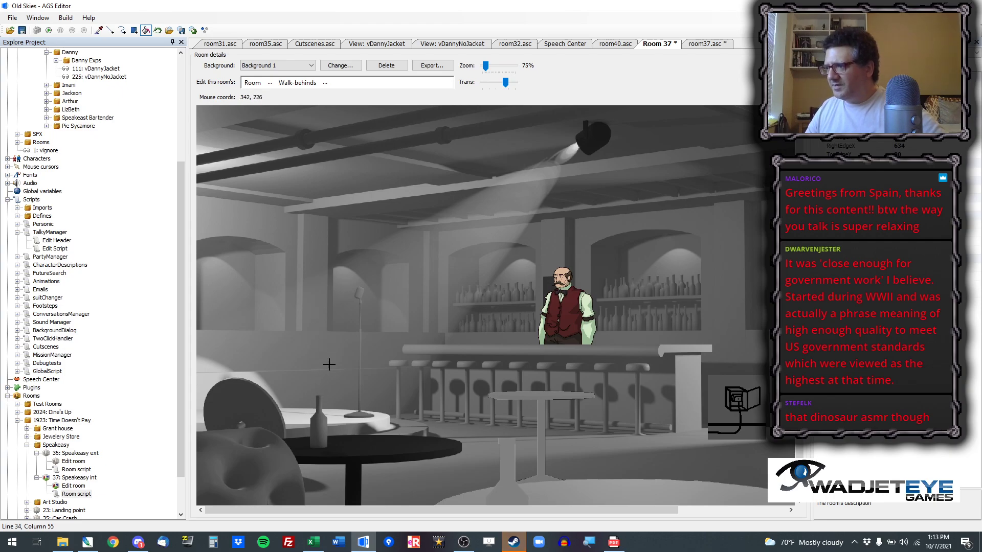
pyautogui.click(270, 82)
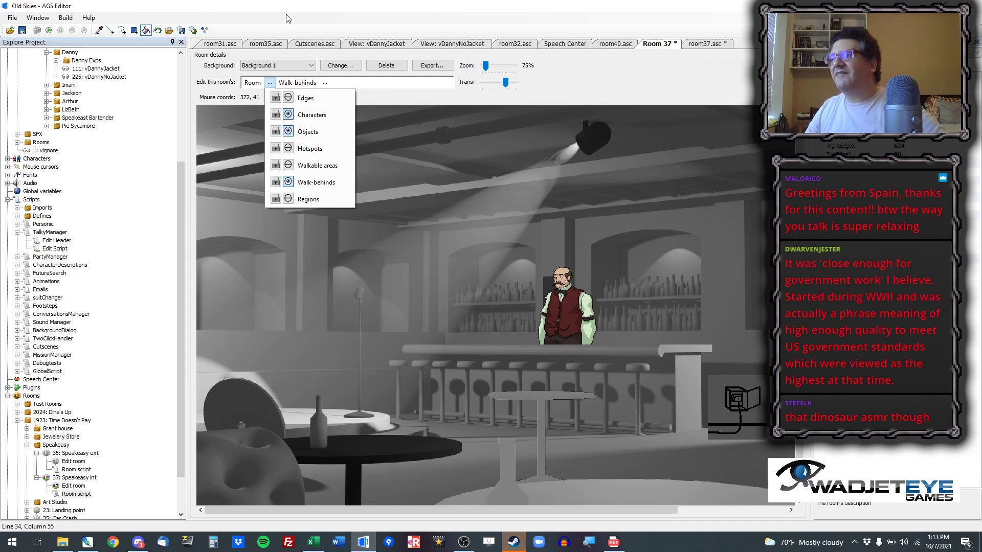
pyautogui.click(284, 31)
pyautogui.click(270, 82)
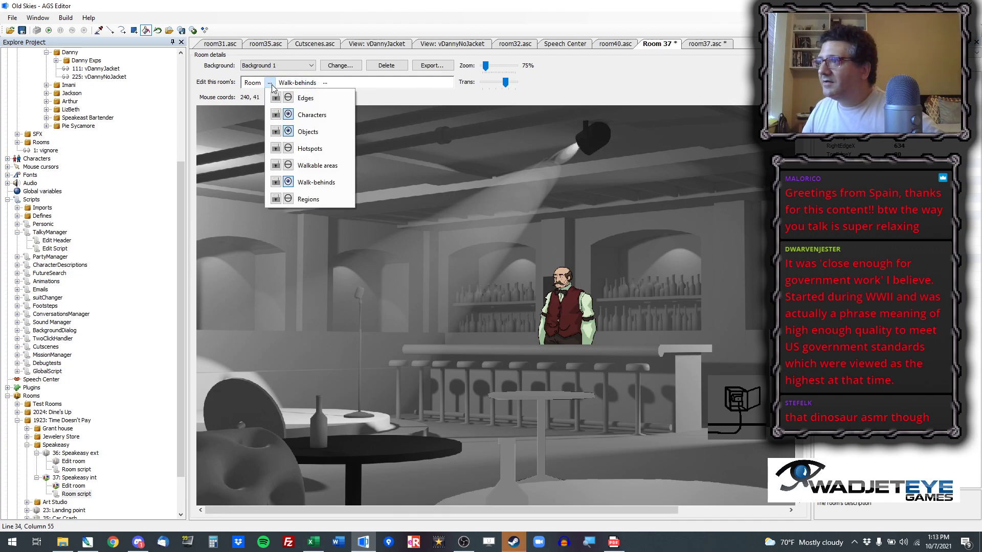
pyautogui.click(298, 183)
pyautogui.click(98, 30)
pyautogui.click(537, 467)
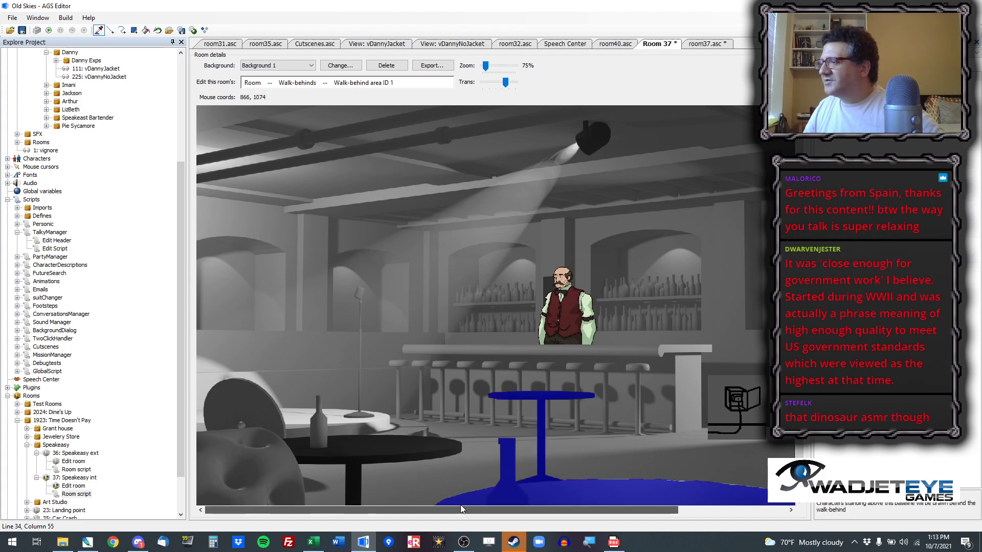
# Step: Cover the leg of the dark round table beside the armchair with a walk-behind area 1 rectangle matching its full width
pyautogui.scroll(4, 435, 392)
pyautogui.scroll(-10, 436, 391)
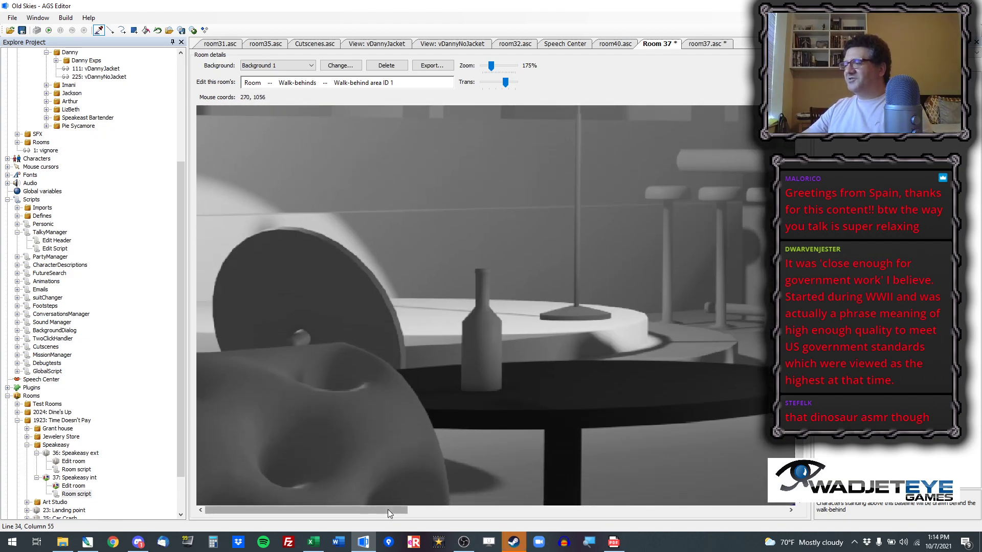
pyautogui.moveTo(388, 510); pyautogui.dragTo(418, 511)
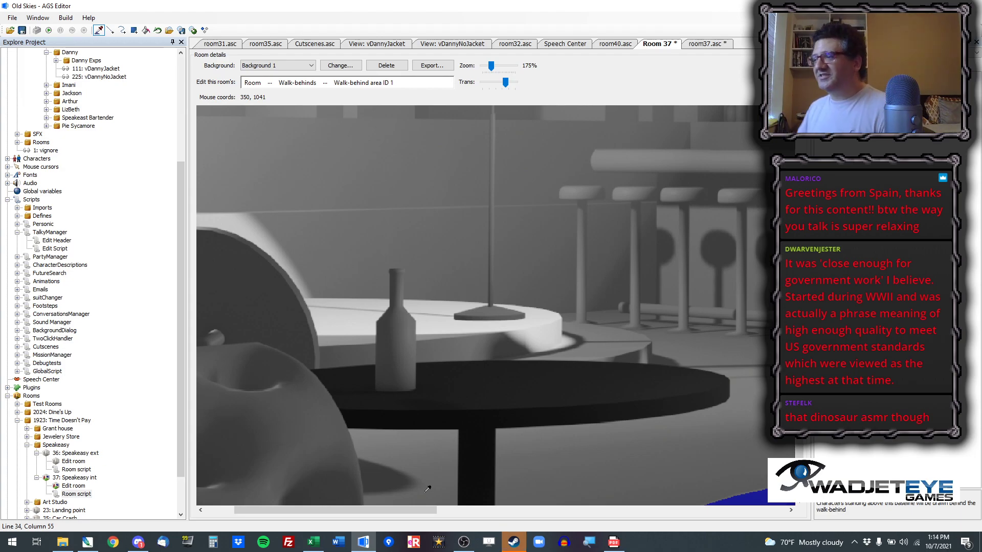
pyautogui.click(134, 29)
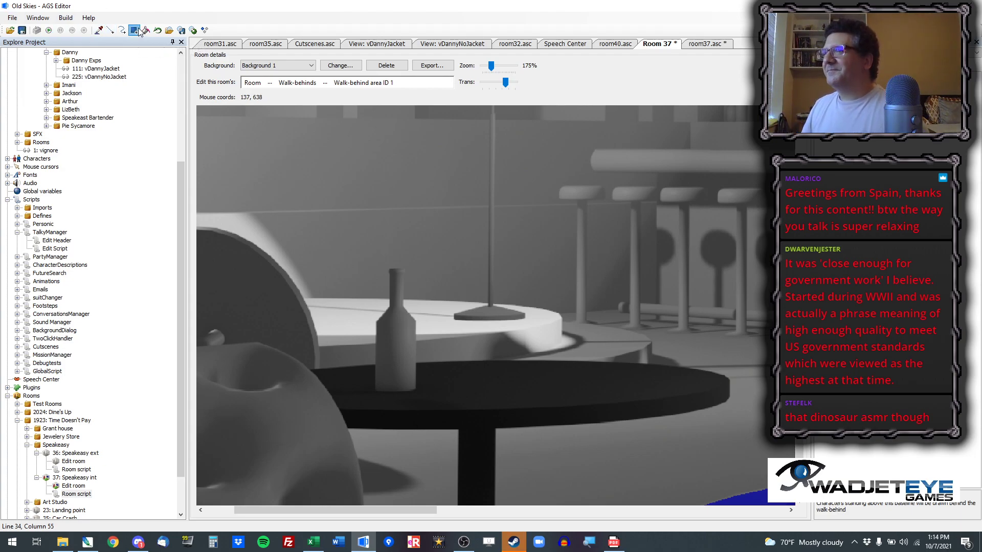
pyautogui.moveTo(495, 416); pyautogui.dragTo(461, 505)
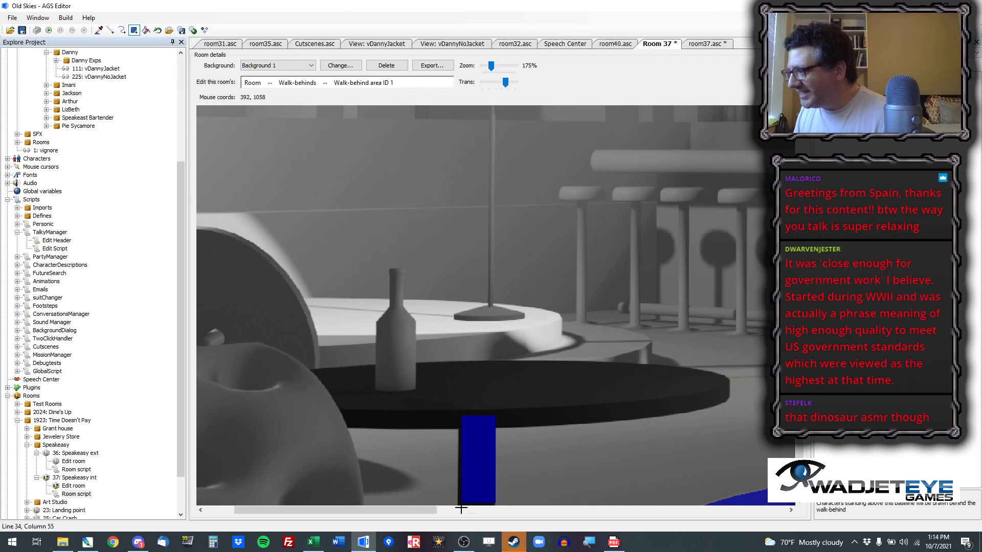
pyautogui.hotkey('ctrl', 'z')
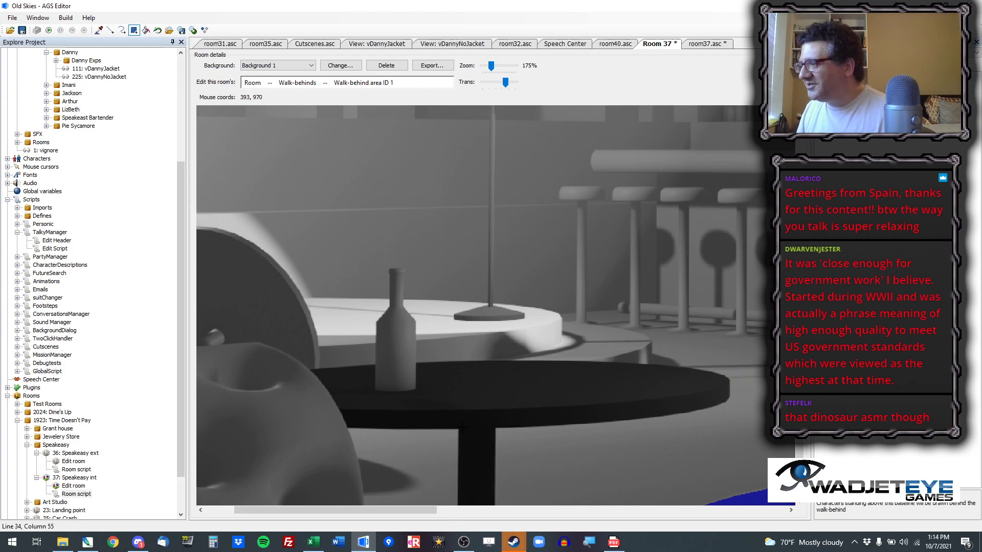
pyautogui.moveTo(458, 413); pyautogui.dragTo(496, 525)
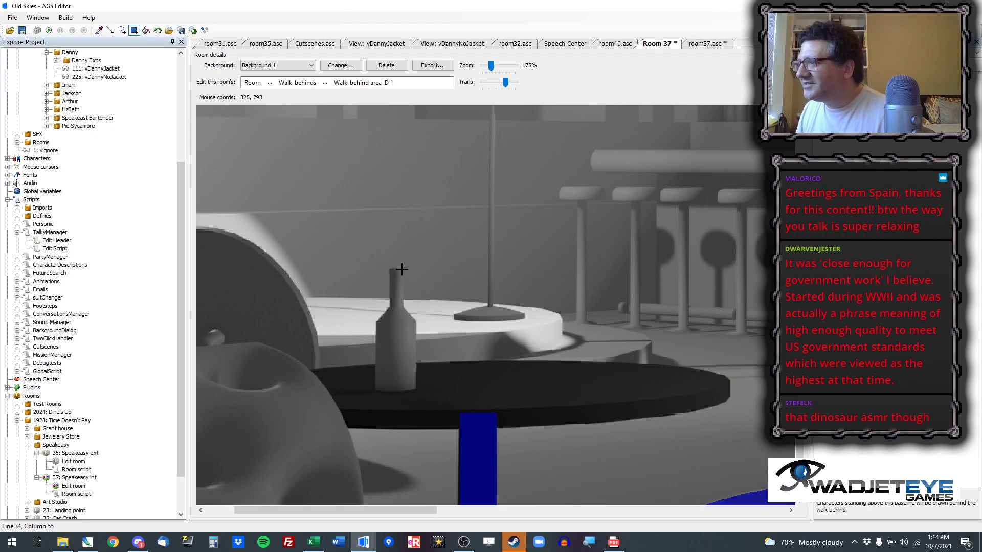
# Step: Mask the bottle on the dark table with walk-behind area 1, using a neck rectangle, outlined body edges and filled sides
pyautogui.moveTo(402, 269); pyautogui.dragTo(392, 407)
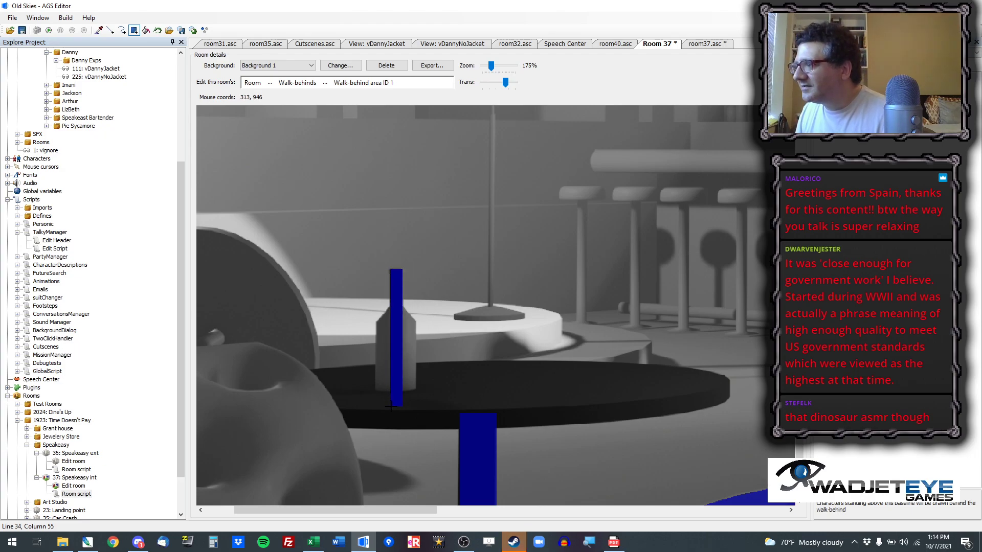
pyautogui.click(110, 30)
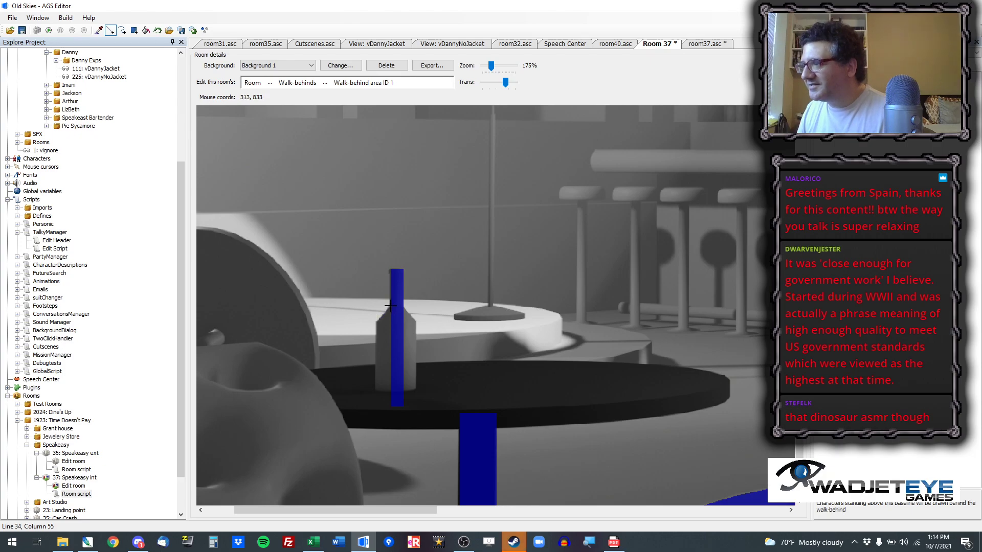
pyautogui.moveTo(376, 323); pyautogui.dragTo(378, 395)
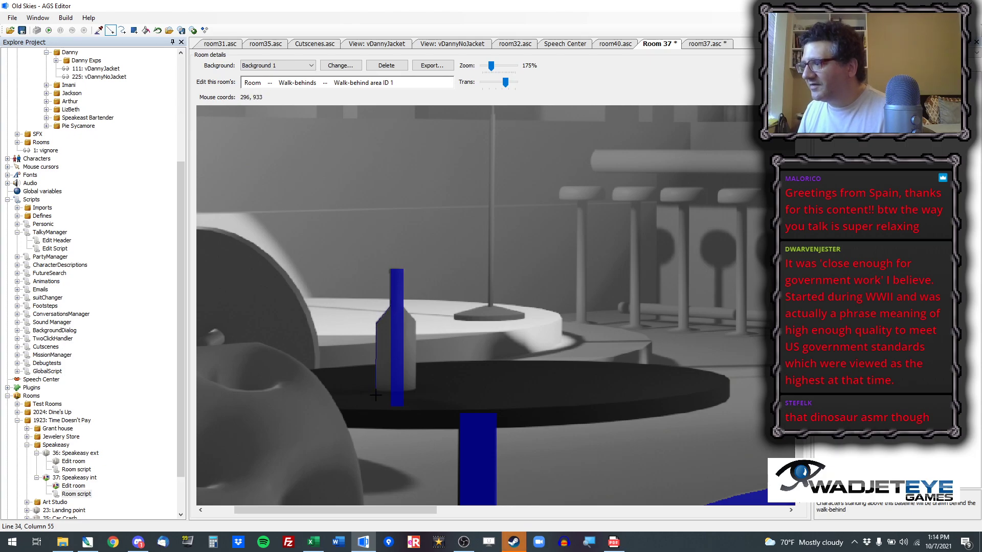
pyautogui.moveTo(400, 305); pyautogui.dragTo(411, 322)
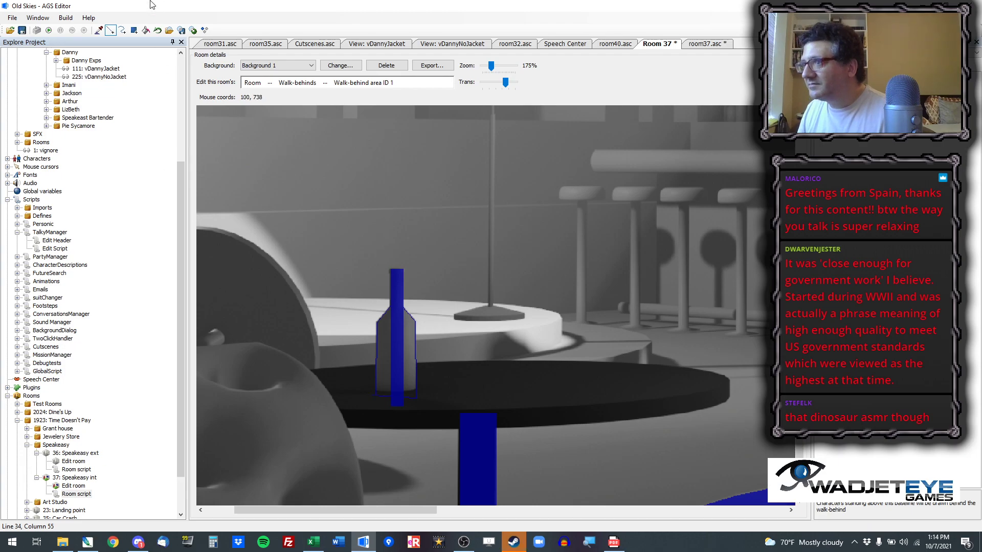
pyautogui.click(146, 30)
pyautogui.click(383, 338)
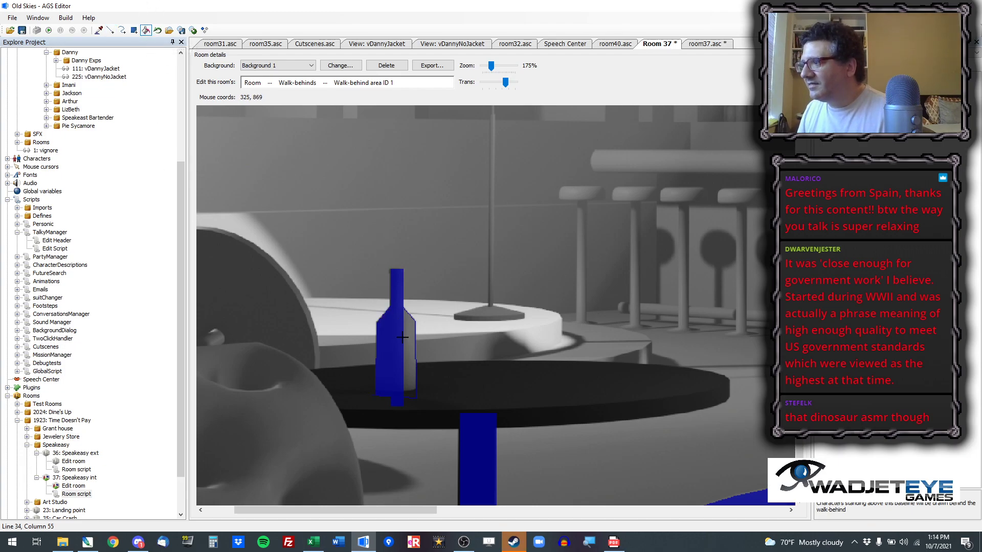
pyautogui.click(409, 334)
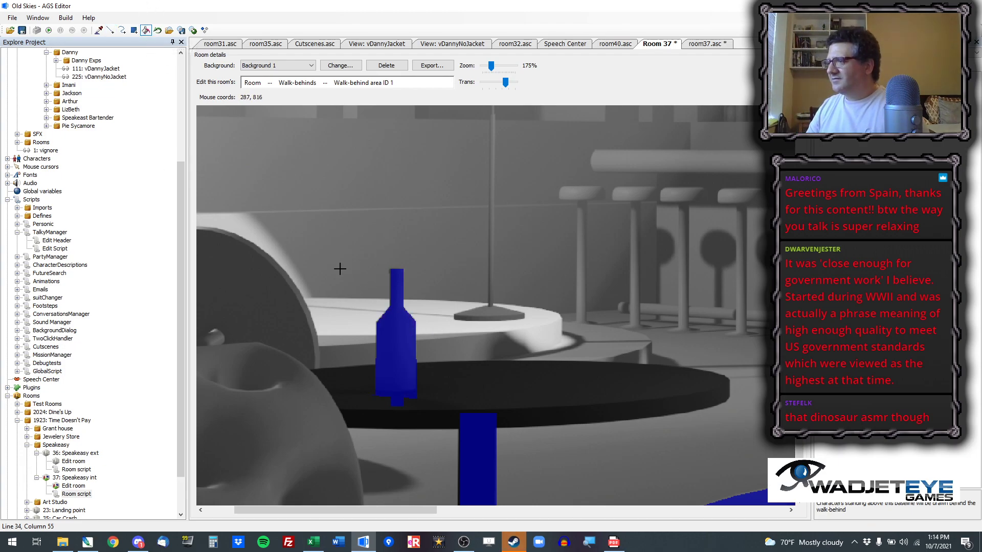
# Step: Outline the dark tabletop with walk-behind area 1 lines, following its rim and closing the shape beside the armchair
pyautogui.click(110, 30)
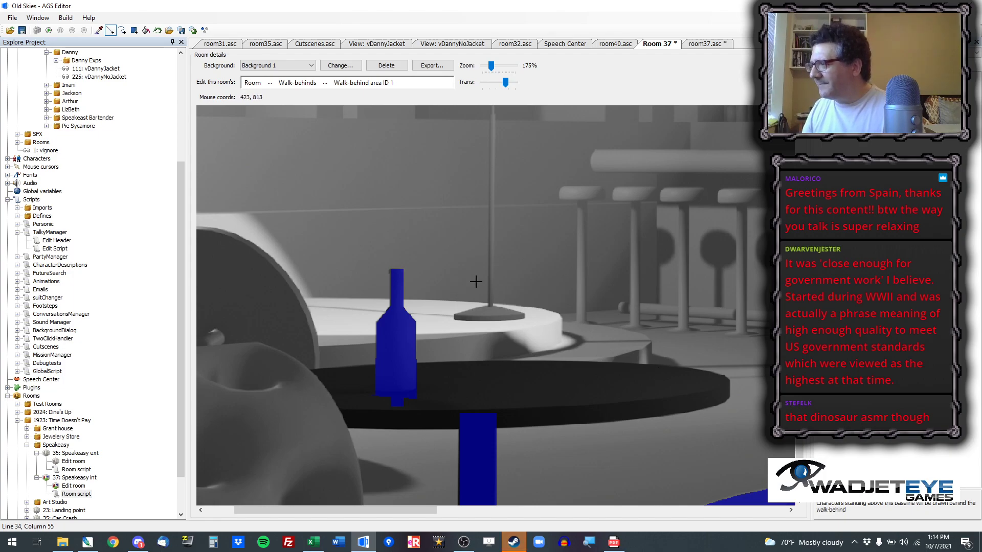
pyautogui.click(409, 363)
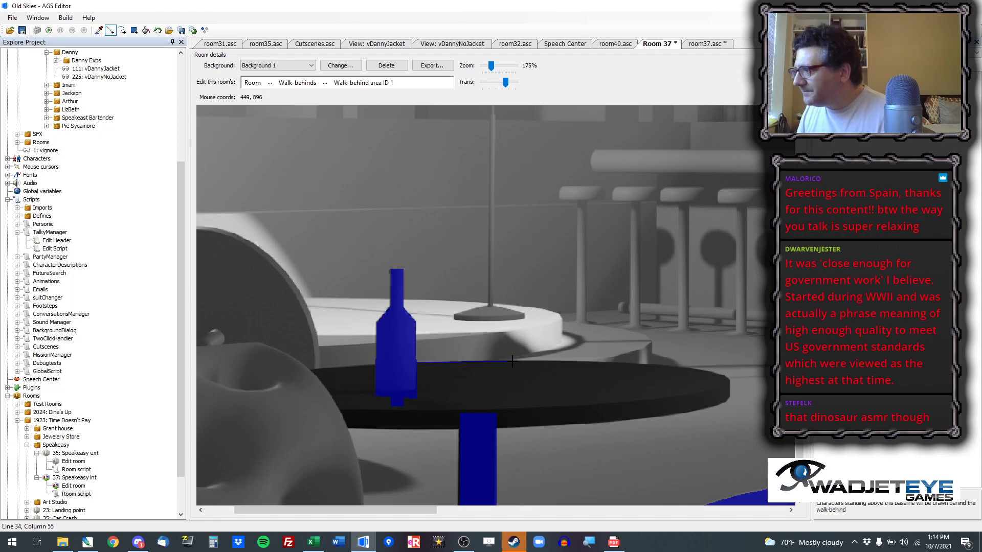
pyautogui.click(624, 363)
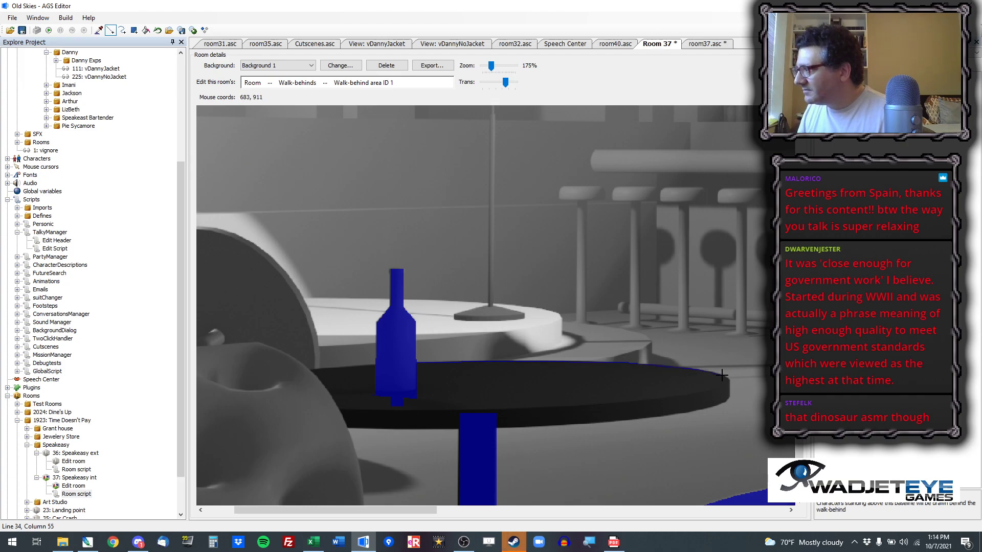
pyautogui.moveTo(728, 394); pyautogui.dragTo(730, 399)
pyautogui.moveTo(731, 398); pyautogui.dragTo(705, 410)
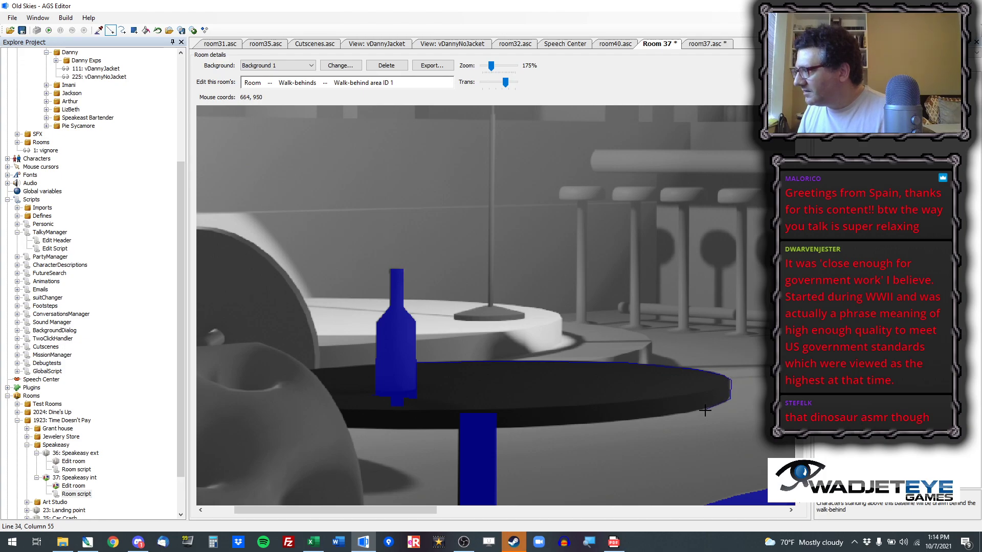
pyautogui.moveTo(575, 424); pyautogui.dragTo(628, 419)
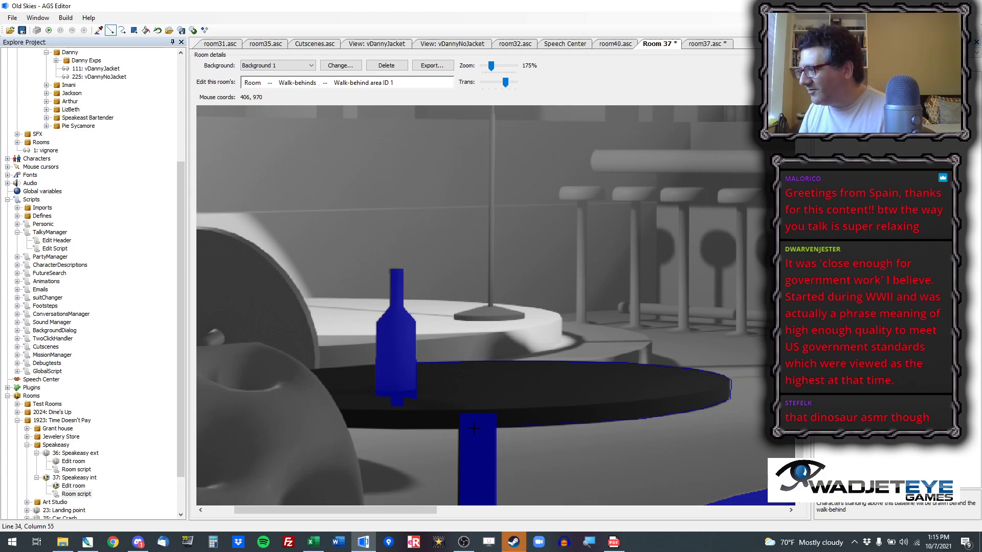
pyautogui.moveTo(509, 427); pyautogui.dragTo(541, 424)
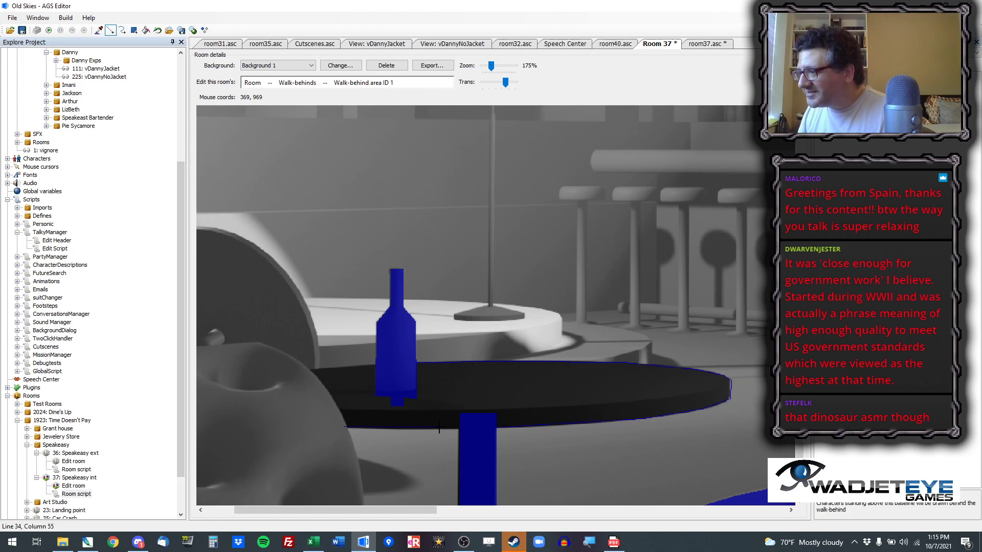
pyautogui.moveTo(423, 430); pyautogui.dragTo(470, 430)
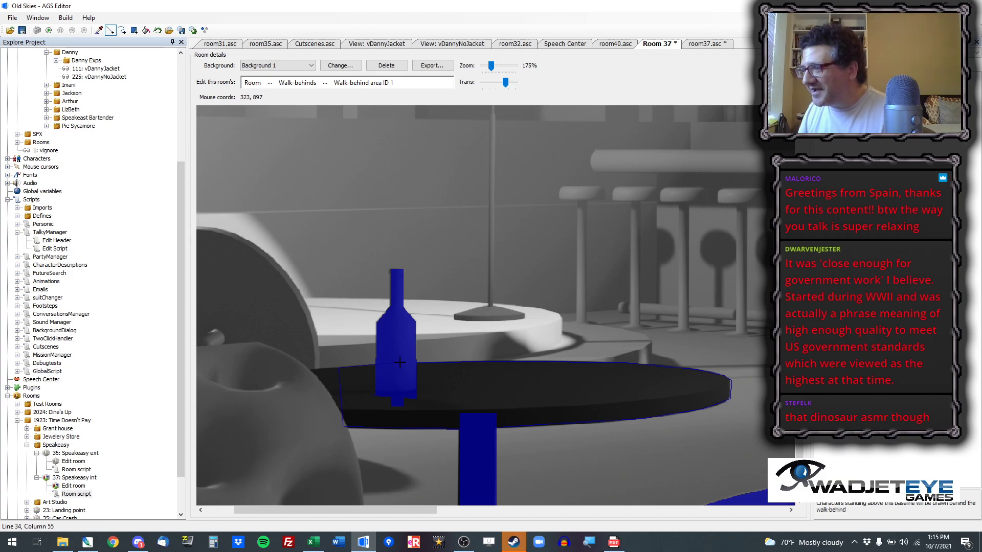
# Step: Try to fill the outlined dark tabletop with walk-behind area 1
pyautogui.click(146, 31)
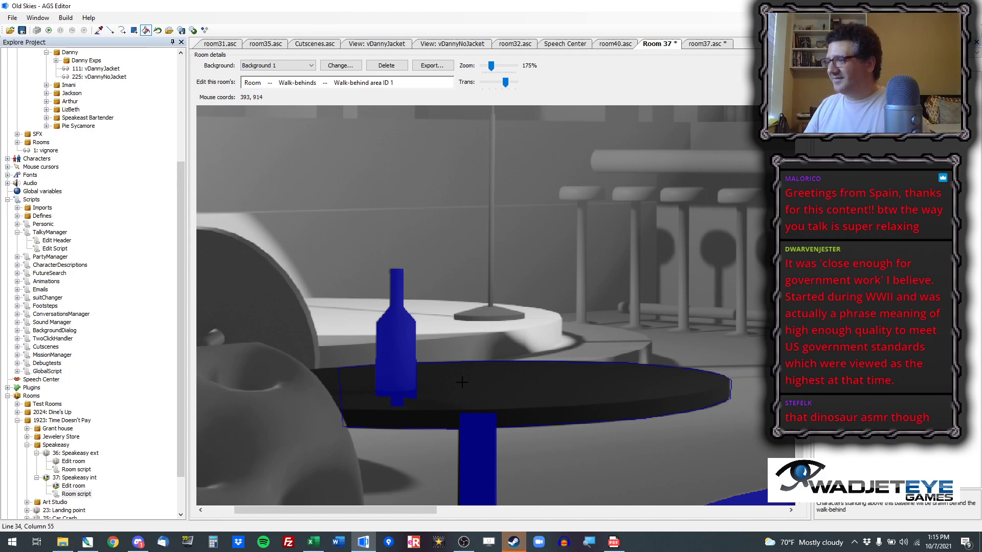
pyautogui.click(462, 389)
pyautogui.hotkey('ctrl', 'z')
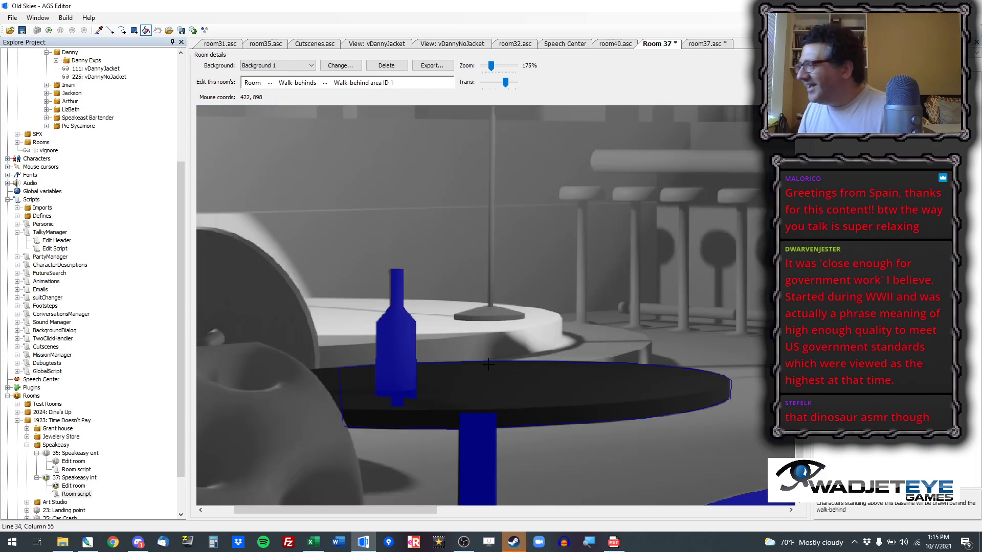
# Step: Close the tabletop outline's lower corner beside the armchair with a small rectangle and fill the tabletop with walk-behind area 1
pyautogui.scroll(1, 470, 377)
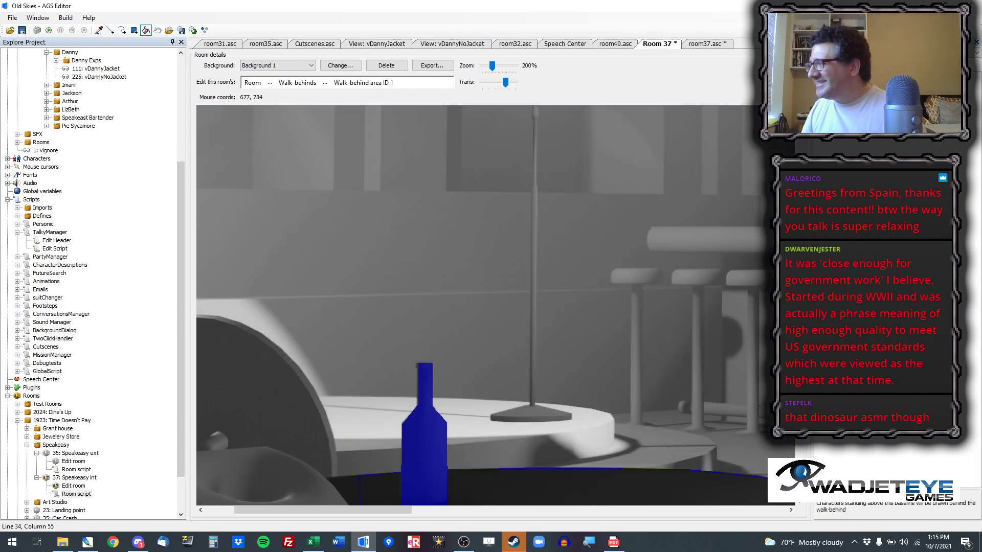
pyautogui.scroll(3, 471, 377)
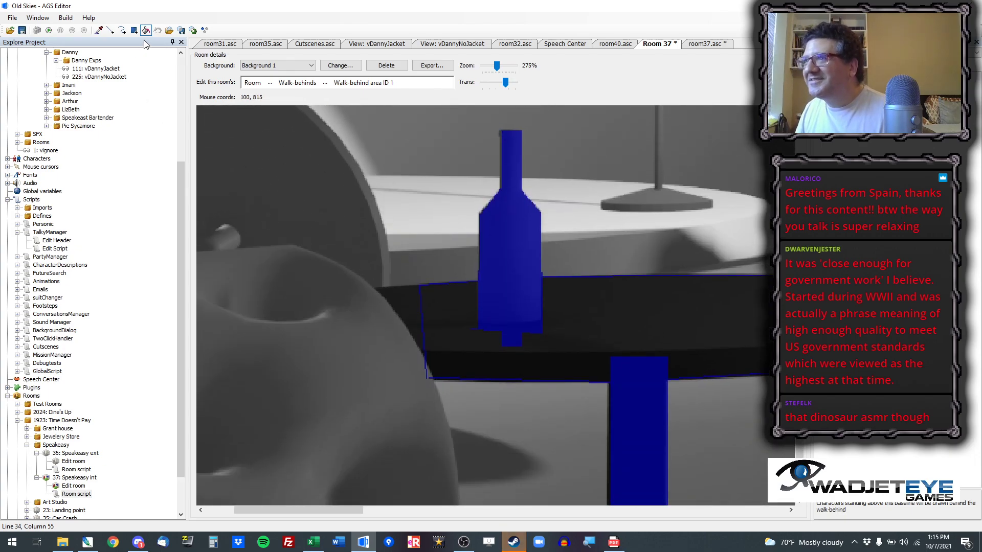
pyautogui.click(134, 30)
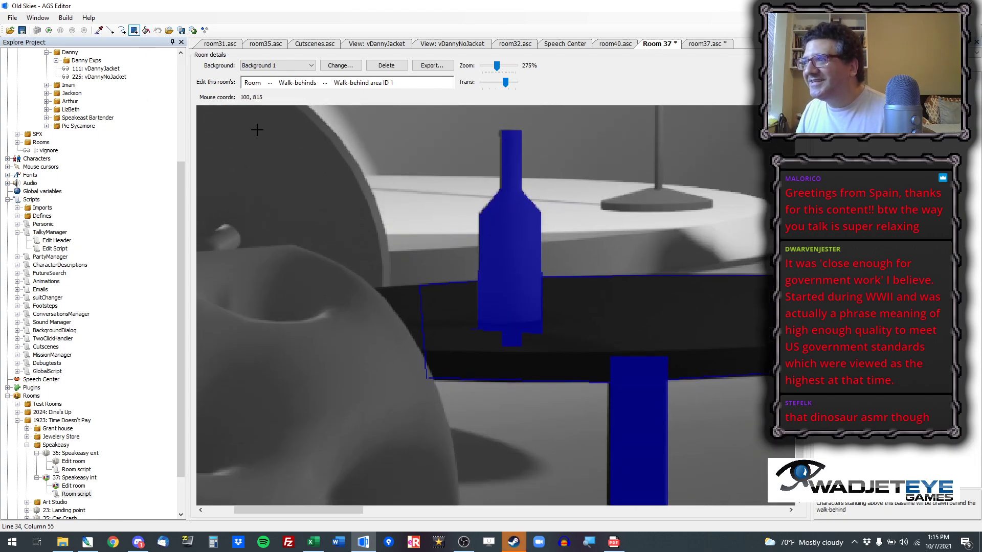
pyautogui.moveTo(427, 379); pyautogui.dragTo(445, 368)
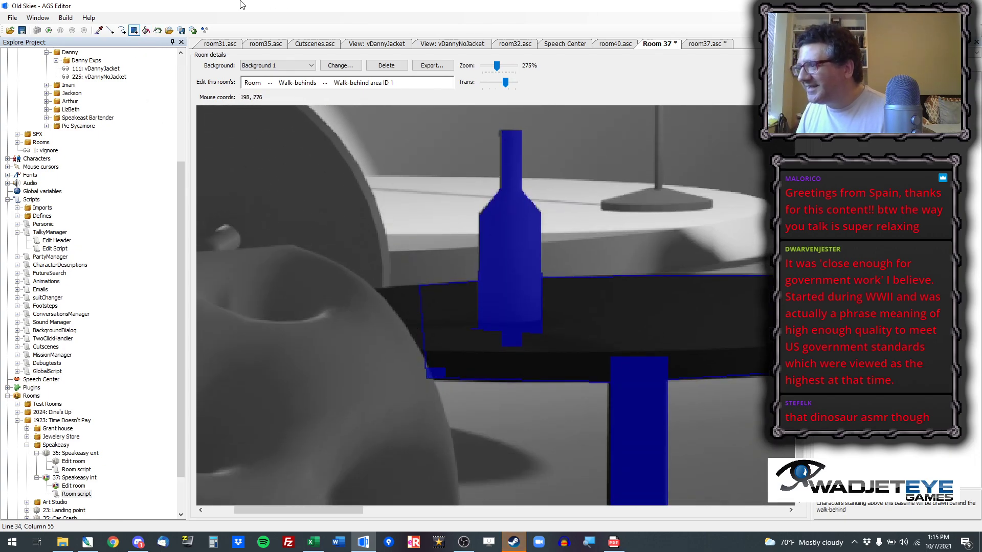
pyautogui.click(146, 30)
pyautogui.click(452, 311)
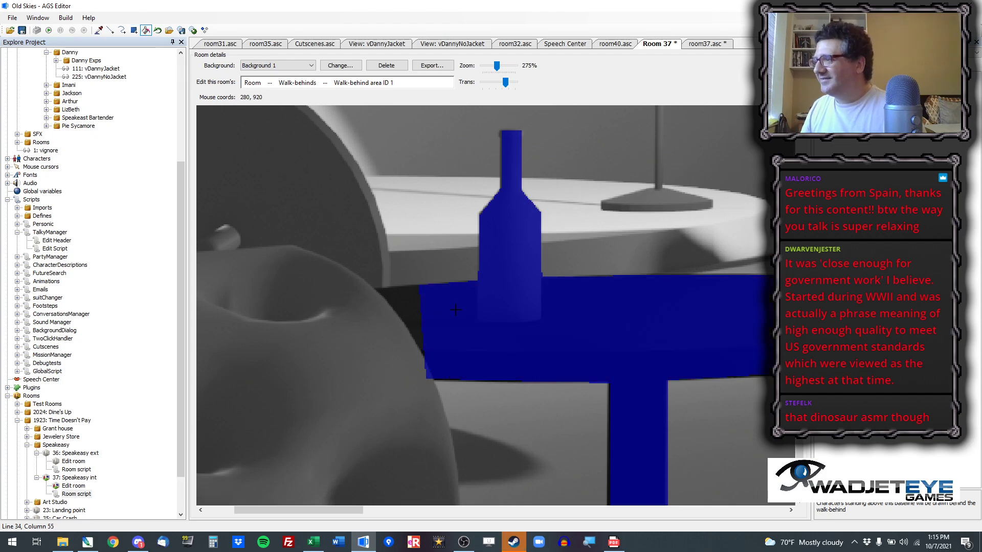
pyautogui.scroll(-1, 529, 330)
pyautogui.scroll(-3, 528, 329)
pyautogui.scroll(-5, 531, 319)
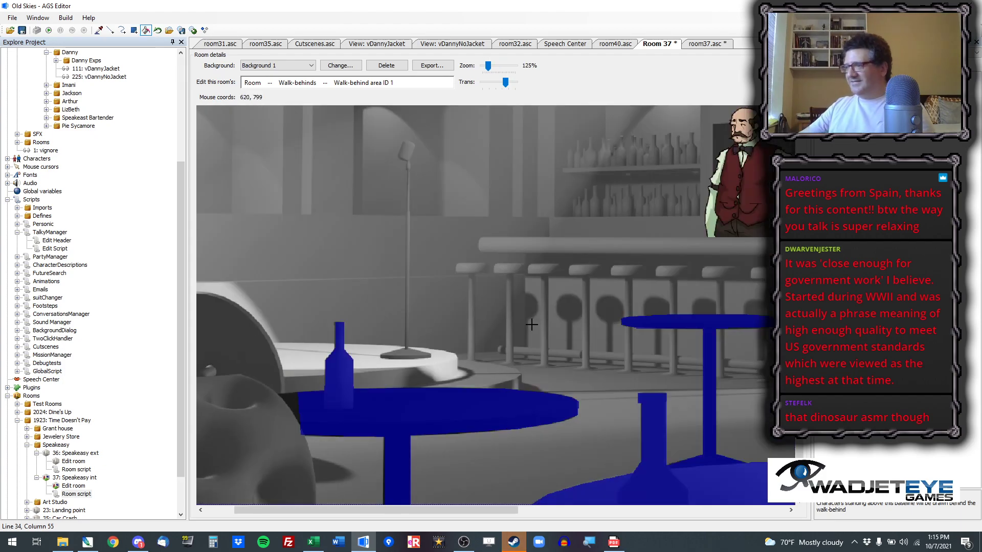
pyautogui.scroll(1, 320, 325)
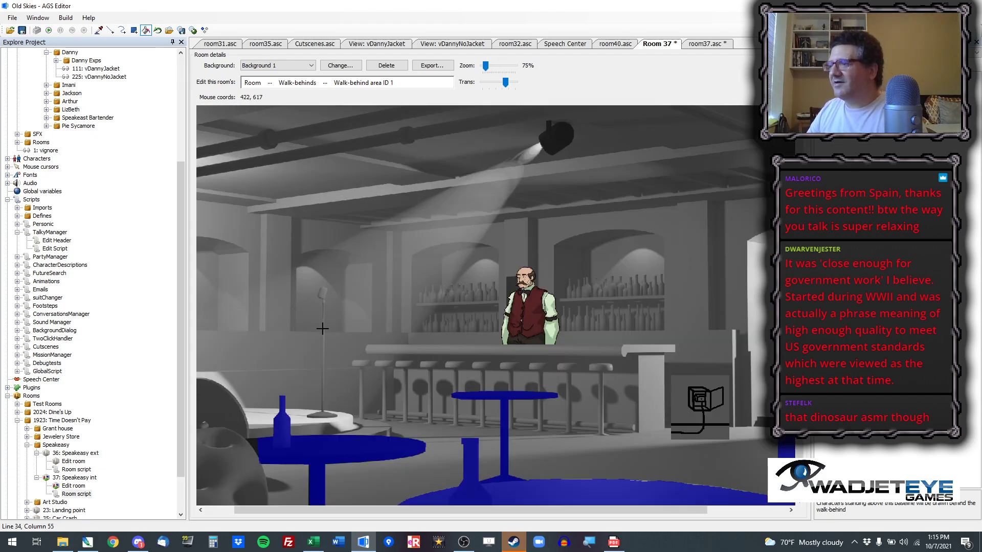
# Step: Pick a point near the stage in Room 37 and set cLizbeth's placeAt position in room_Load's else branch to 300, 842
pyautogui.click(270, 82)
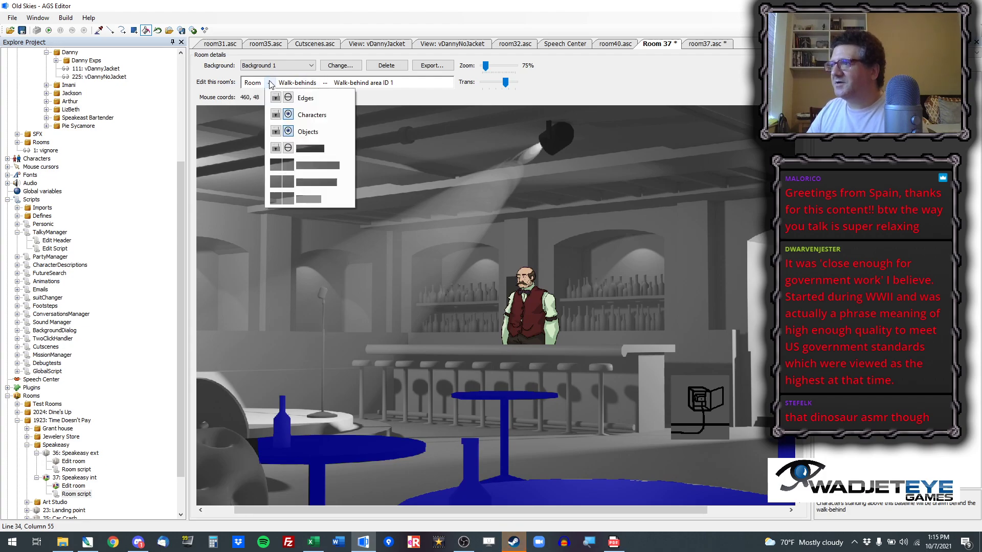
pyautogui.click(312, 115)
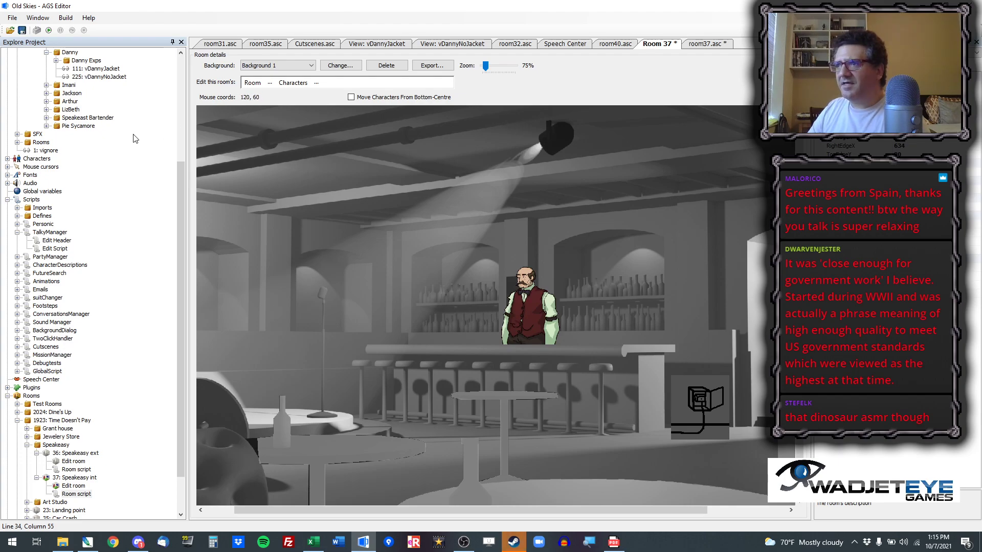
pyautogui.click(182, 125)
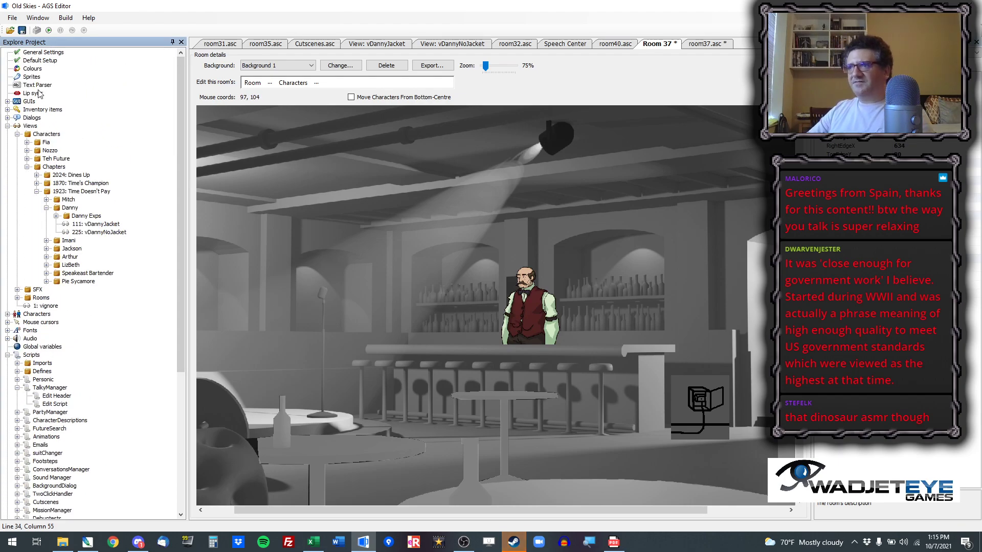
pyautogui.rightClick(274, 416)
pyautogui.click(317, 423)
pyautogui.click(704, 44)
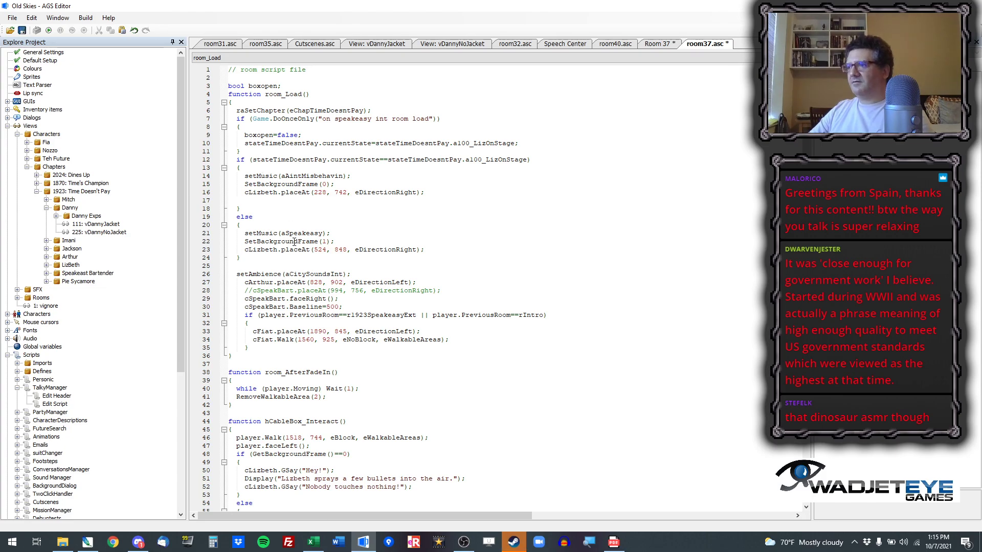
pyautogui.moveTo(312, 250); pyautogui.dragTo(342, 249)
pyautogui.write('300, 842')
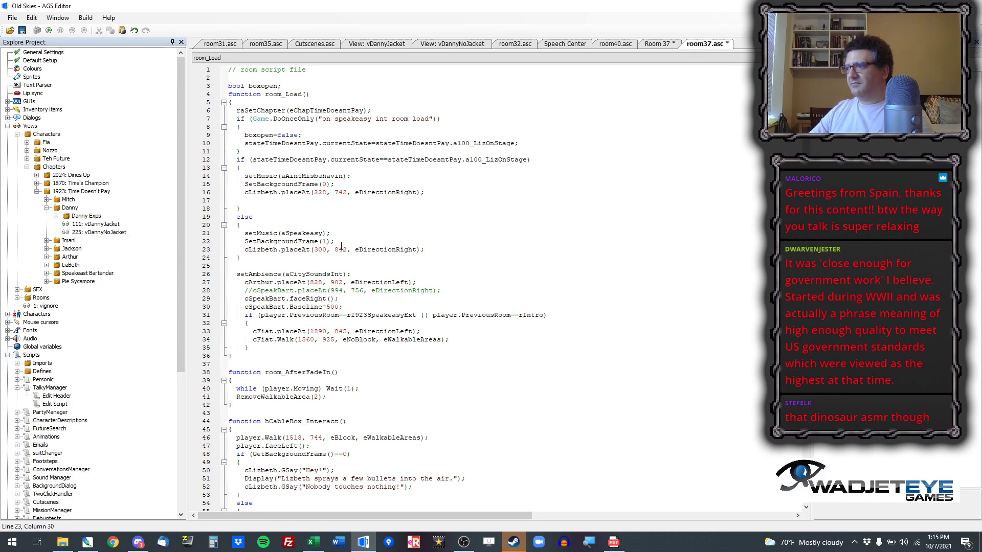
# Step: Copy a floor point in front of the bar from Room 37 and set cArthur's placeAt position to 1012, 1018
pyautogui.click(670, 44)
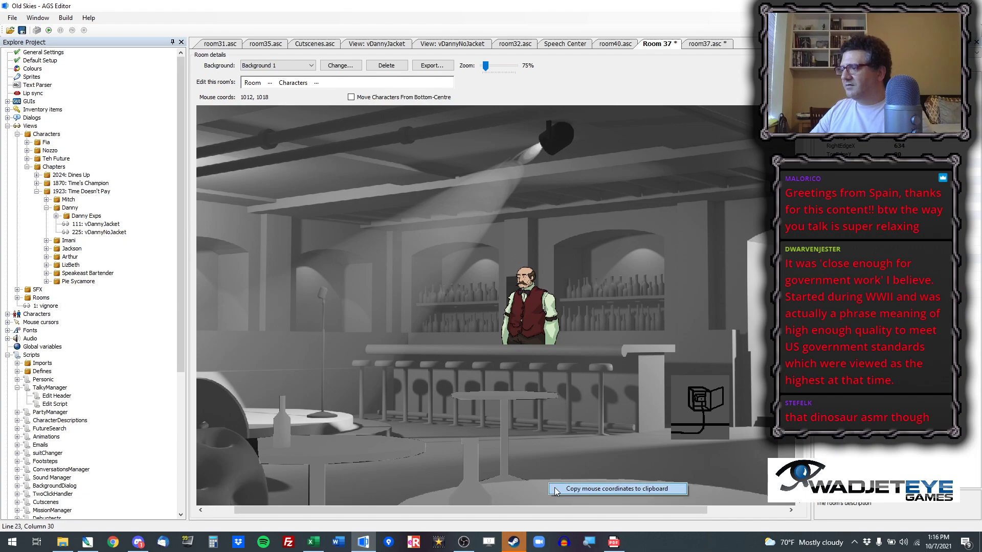
pyautogui.click(716, 45)
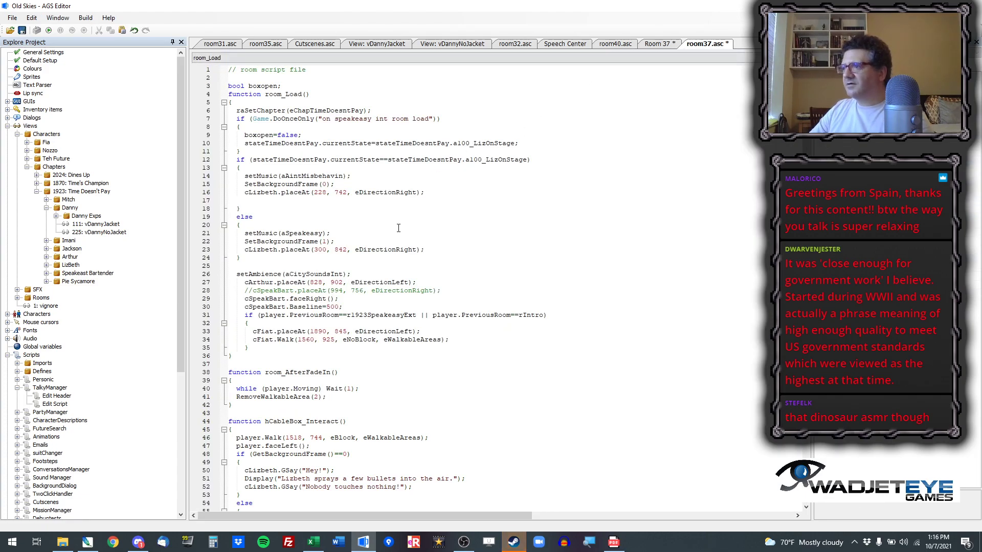
pyautogui.moveTo(310, 283); pyautogui.dragTo(343, 283)
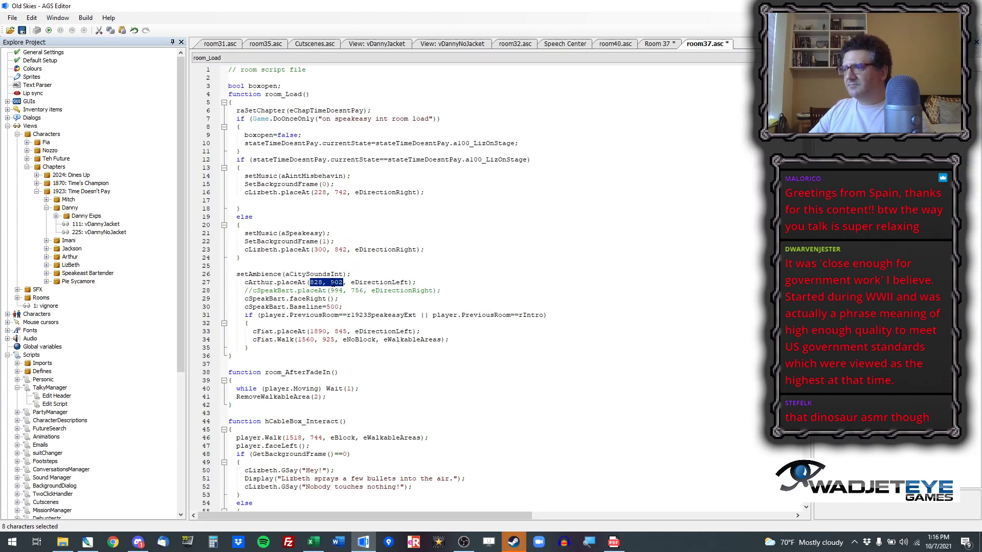
pyautogui.write('1012, 1018')
# Step: Display walkable area 1, copy a point on it by the cable box, and set hCableBox_Interact's player.Walk target to 1498, 901
pyautogui.scroll(-4, 293, 340)
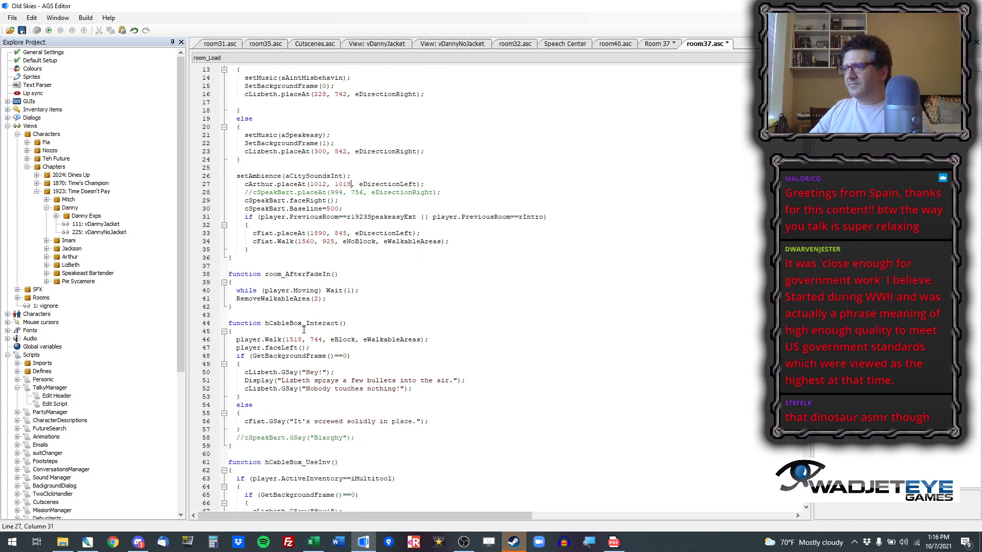
pyautogui.click(669, 46)
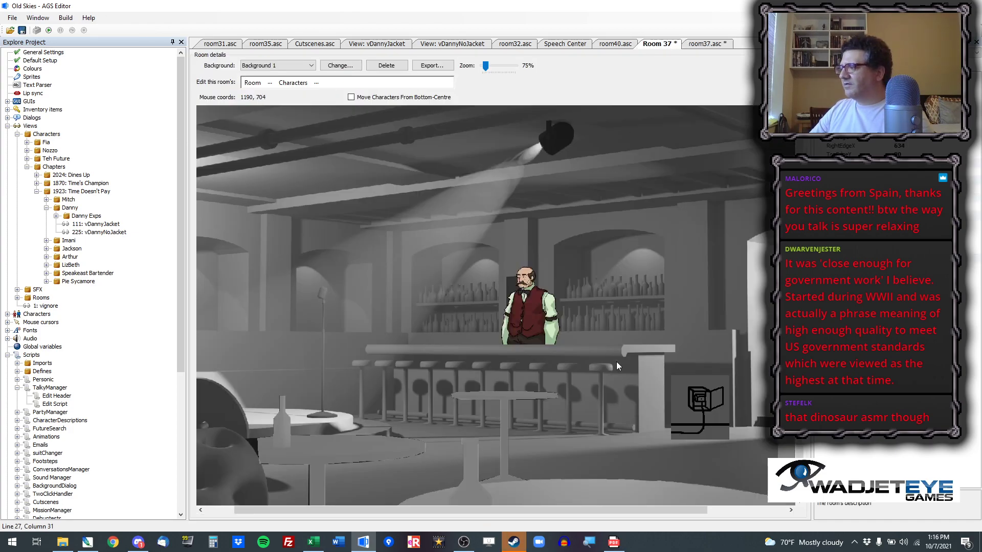
pyautogui.click(269, 82)
pyautogui.click(314, 165)
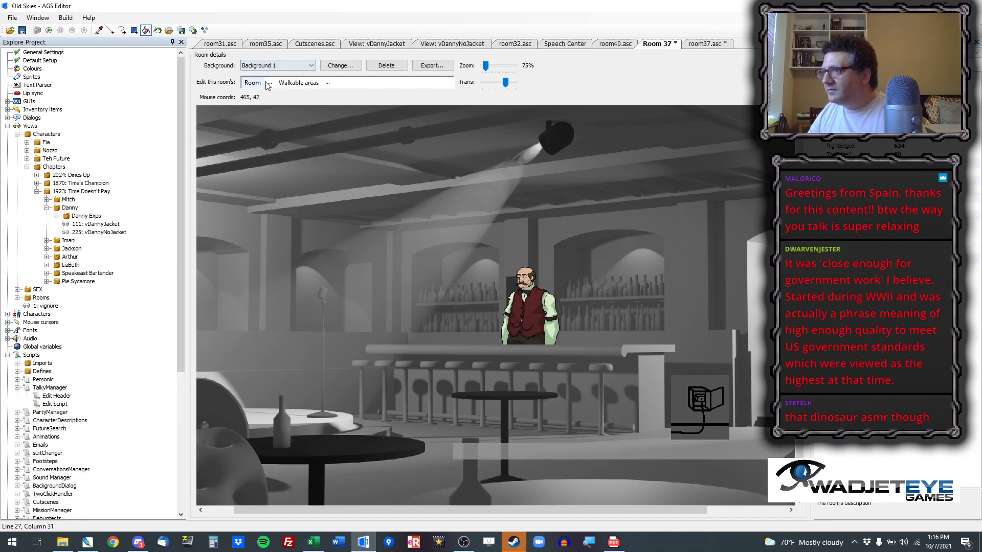
pyautogui.click(99, 30)
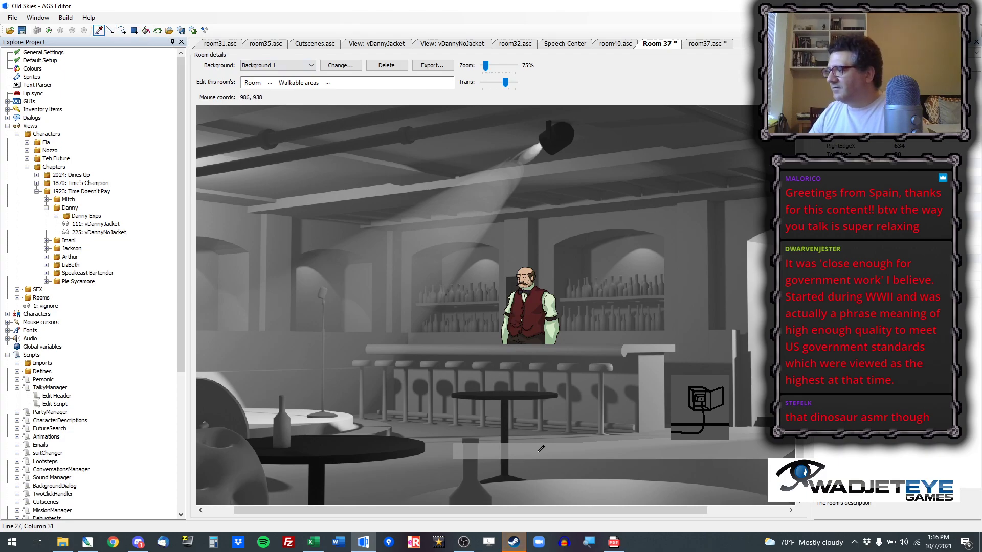
pyautogui.click(541, 451)
pyautogui.moveTo(551, 510); pyautogui.dragTo(629, 512)
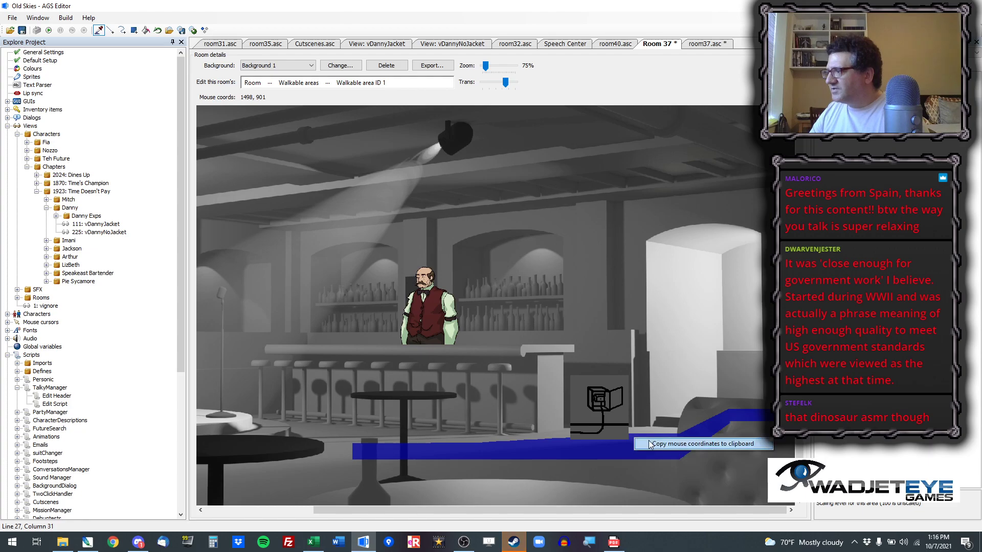
pyautogui.click(718, 46)
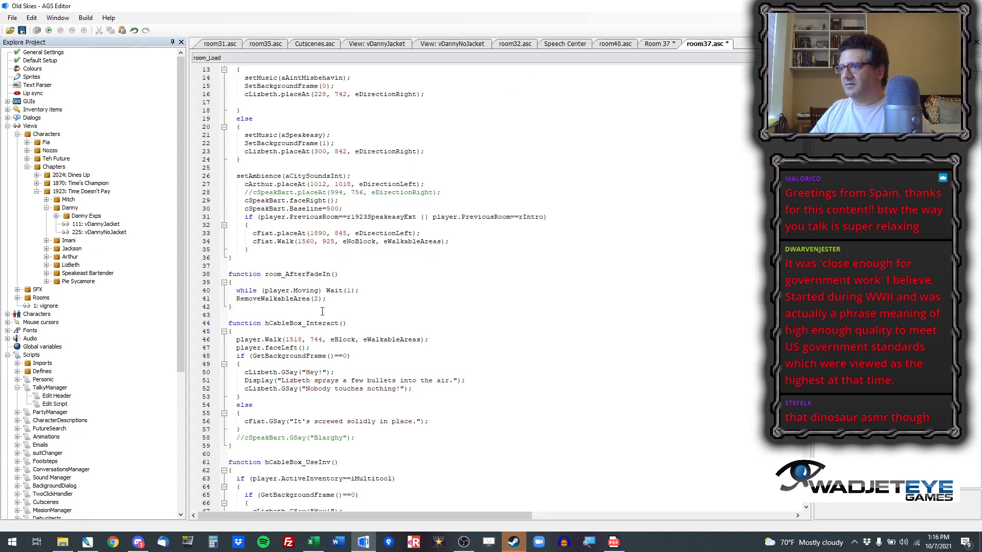
pyautogui.moveTo(286, 339); pyautogui.dragTo(322, 342)
pyautogui.write('1498, 901')
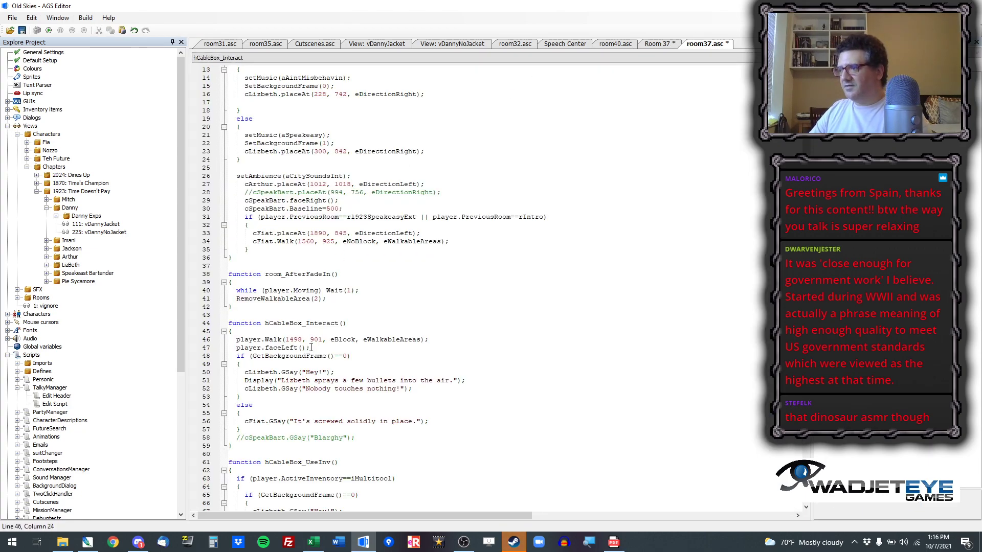
# Step: Replace the player.Walk coordinates in hCableBox_UseInv and oBoxOpen_Interact with 1498, 901
pyautogui.scroll(-6, 314, 359)
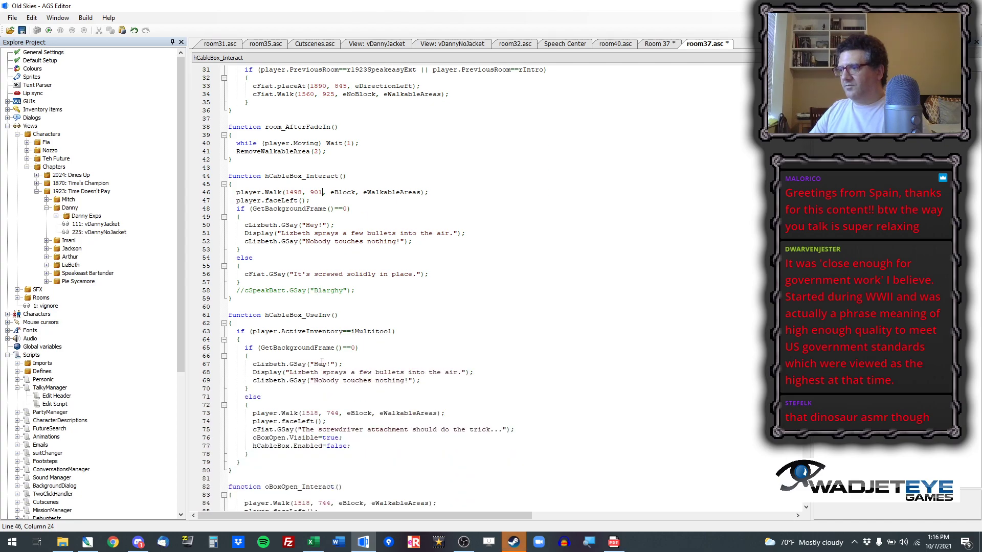
pyautogui.scroll(-1, 322, 361)
pyautogui.moveTo(301, 389); pyautogui.dragTo(332, 380)
pyautogui.write('1498, 901')
pyautogui.scroll(-4, 349, 408)
pyautogui.write('1498, 901')
pyautogui.scroll(-6, 340, 419)
pyautogui.scroll(-2, 340, 420)
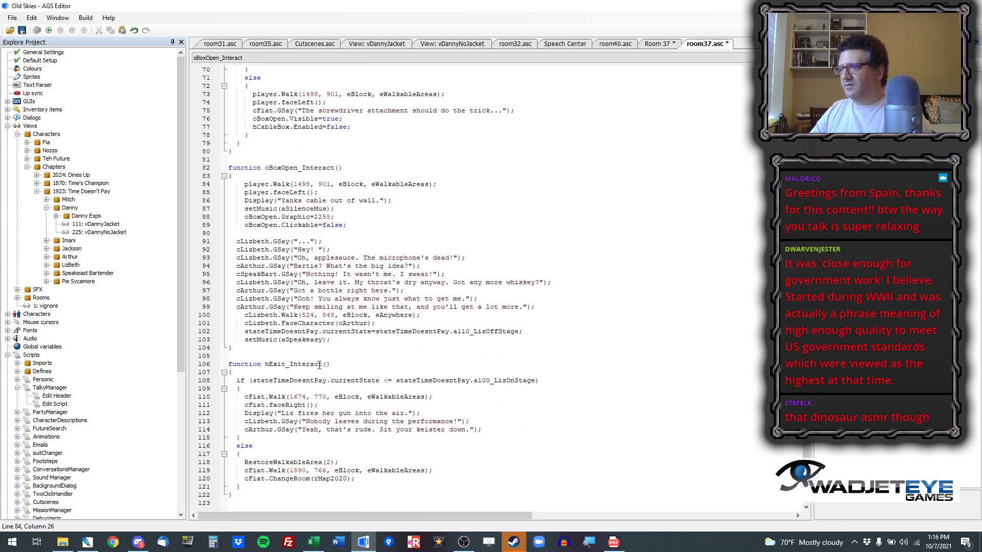
# Step: In hExit_Interact, set the first cFiat.Walk target to 1920, 844 and the second one's x coordinate to 1920
pyautogui.click(656, 44)
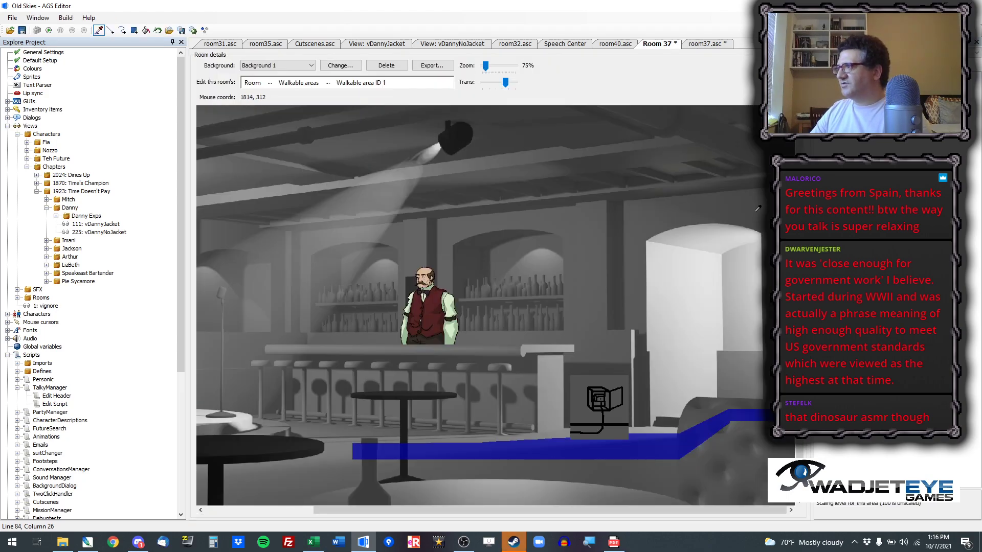
pyautogui.click(710, 44)
pyautogui.moveTo(289, 396); pyautogui.dragTo(314, 398)
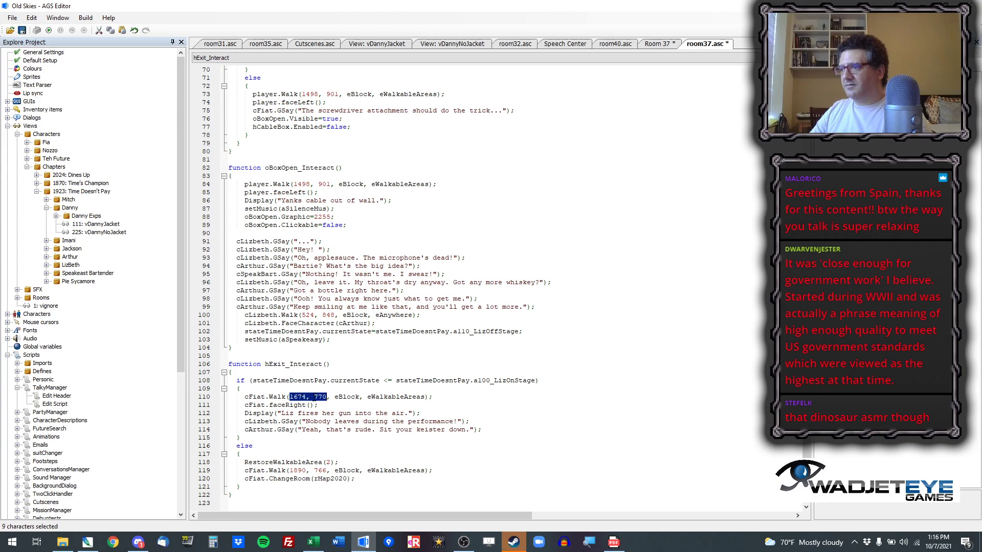
pyautogui.write('1904, 844')
pyautogui.doubleClick(297, 397)
pyautogui.click(304, 398)
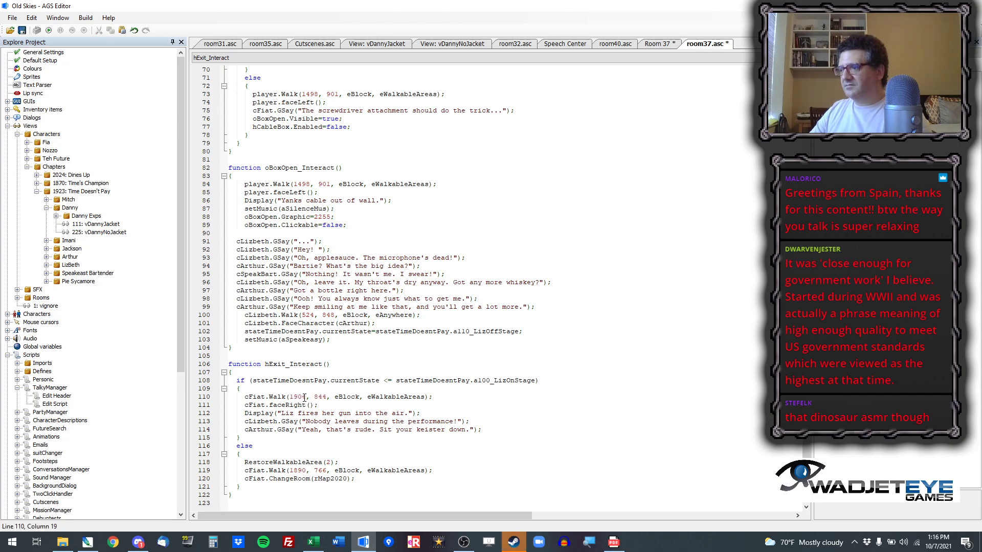
pyautogui.moveTo(304, 398); pyautogui.dragTo(298, 398)
pyautogui.write('20')
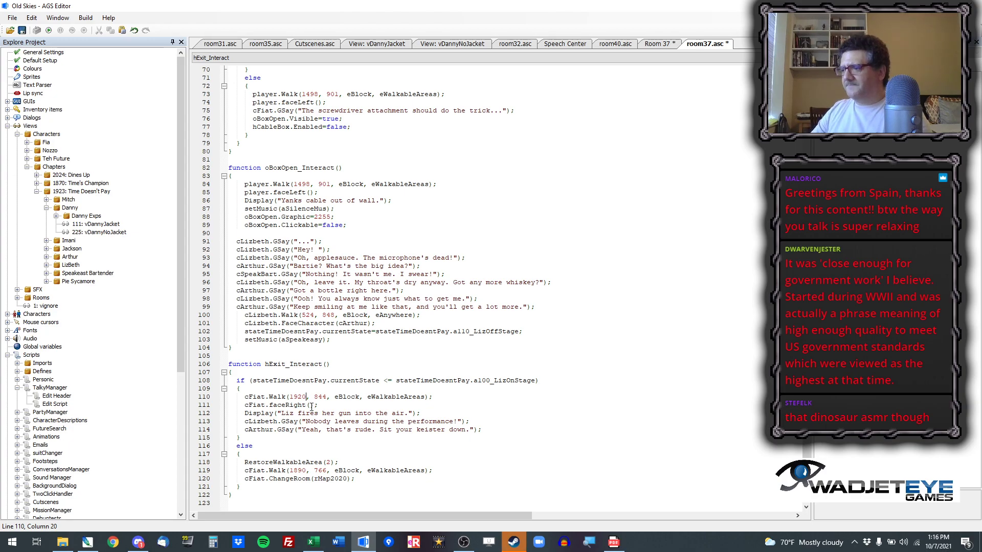
pyautogui.doubleClick(297, 470)
pyautogui.write('1920')
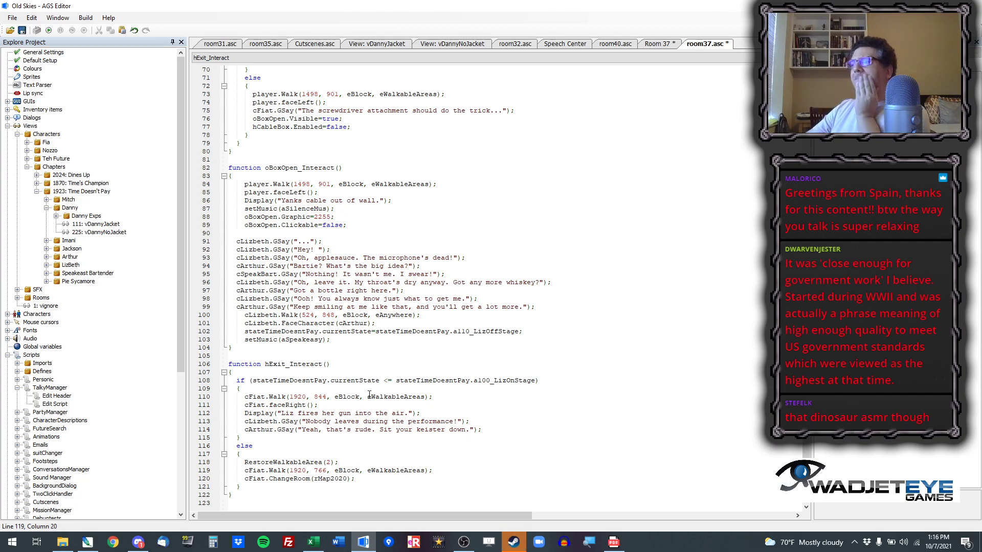
# Step: Run the game, maximize its window, and jump to the Speakeasy interior room with the debug room chooser
pyautogui.scroll(20, 367, 394)
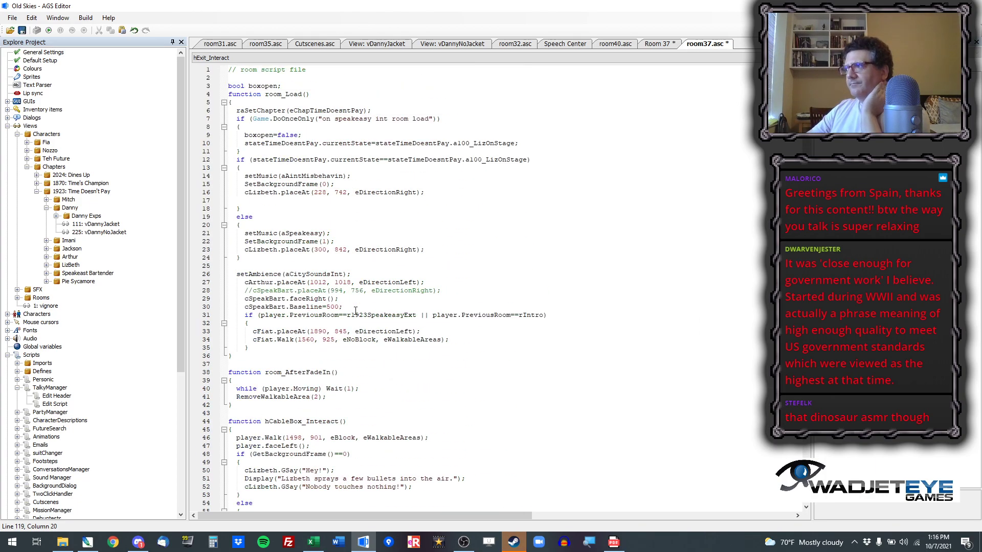
pyautogui.click(49, 30)
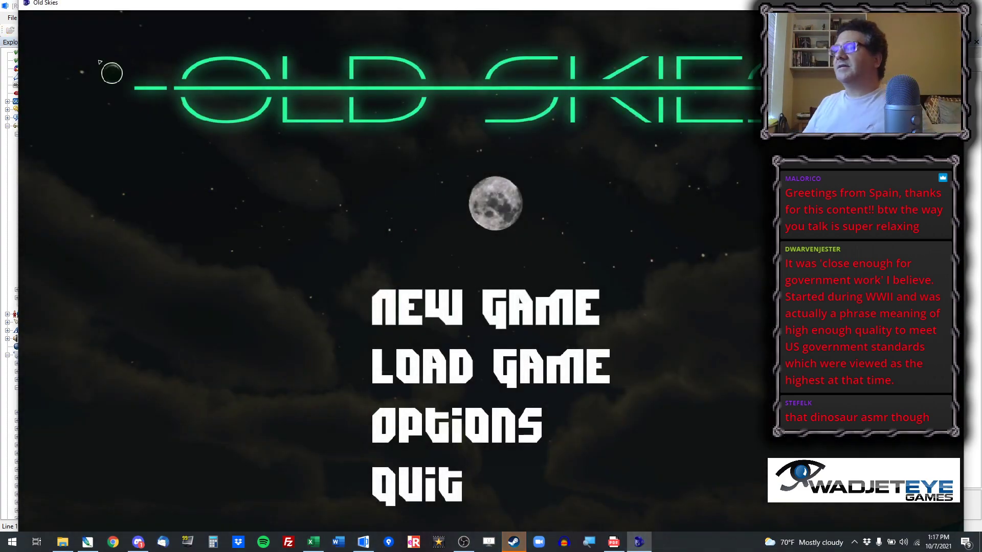
pyautogui.moveTo(136, 3); pyautogui.dragTo(121, 35)
pyautogui.doubleClick(121, 36)
pyautogui.hotkey('ctrl', 'x')
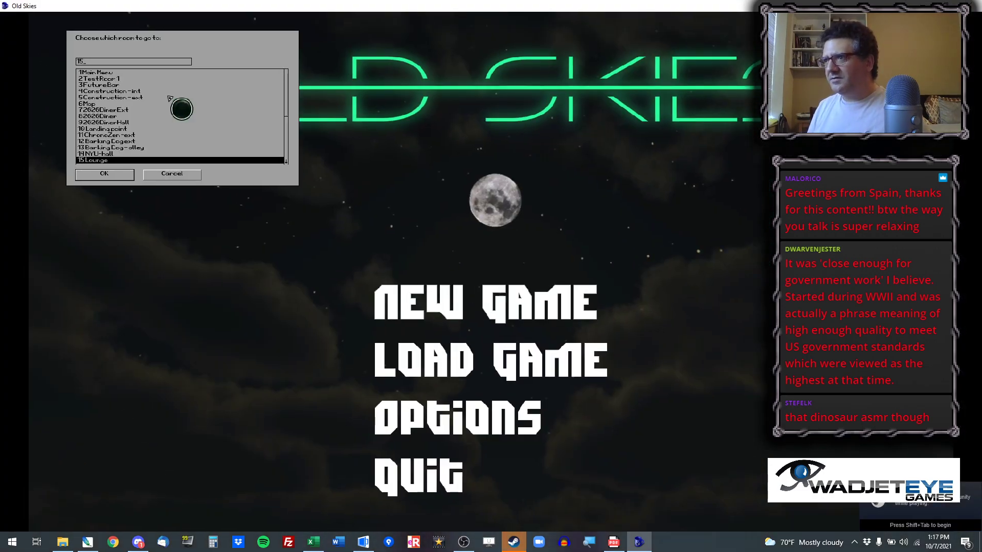
pyautogui.press('Return')
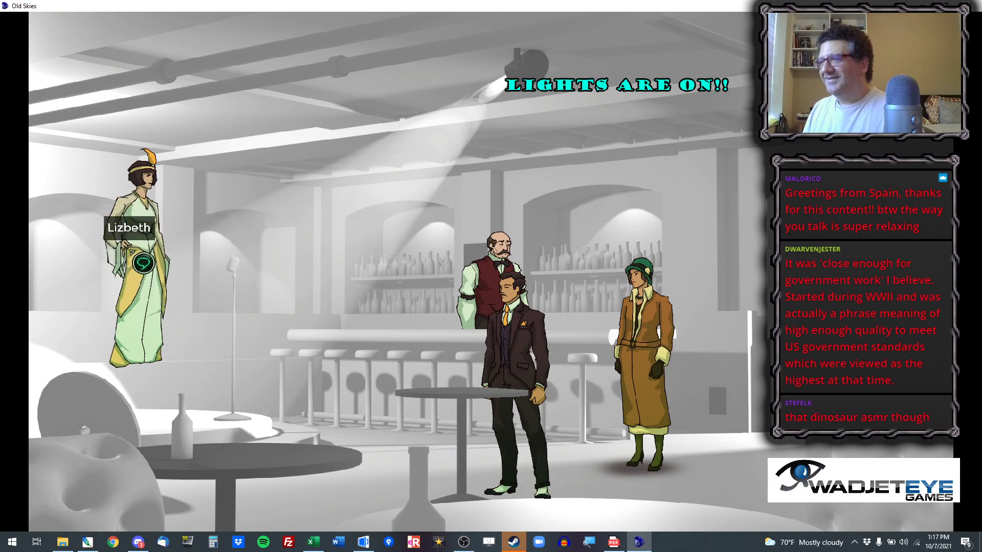
# Step: Walk the player character across the speakeasy floor to check the placements, and abort the test run
pyautogui.click(814, 489)
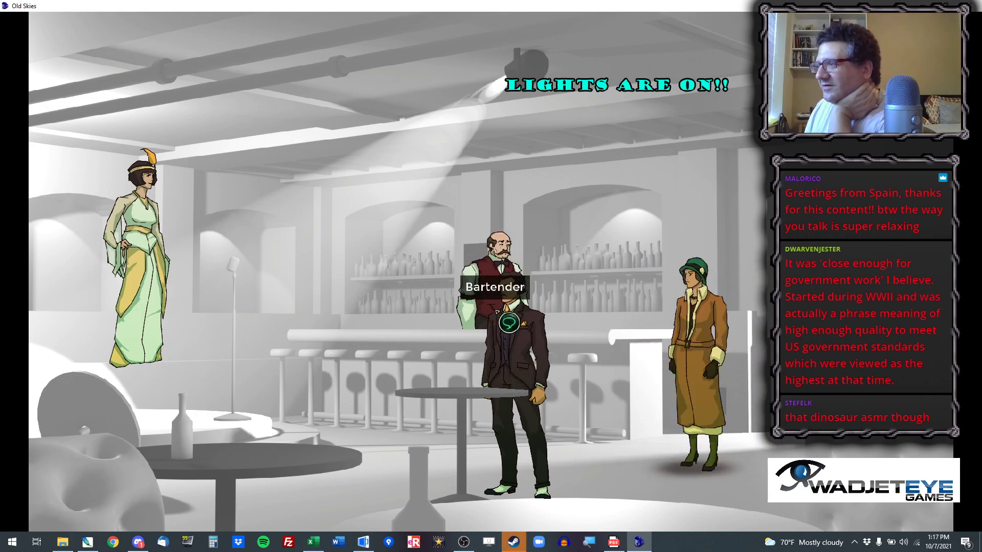
pyautogui.click(744, 508)
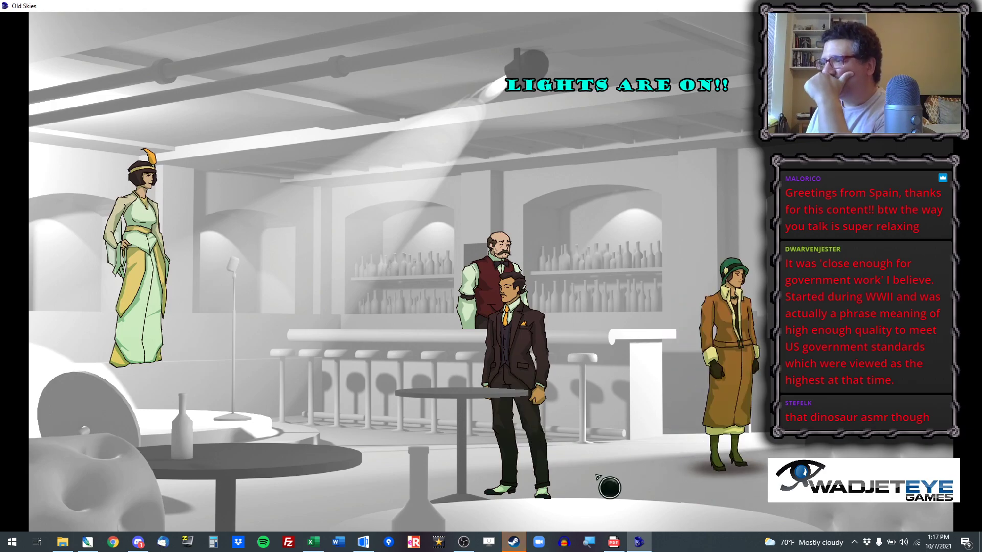
pyautogui.hotkey('alt', 'x')
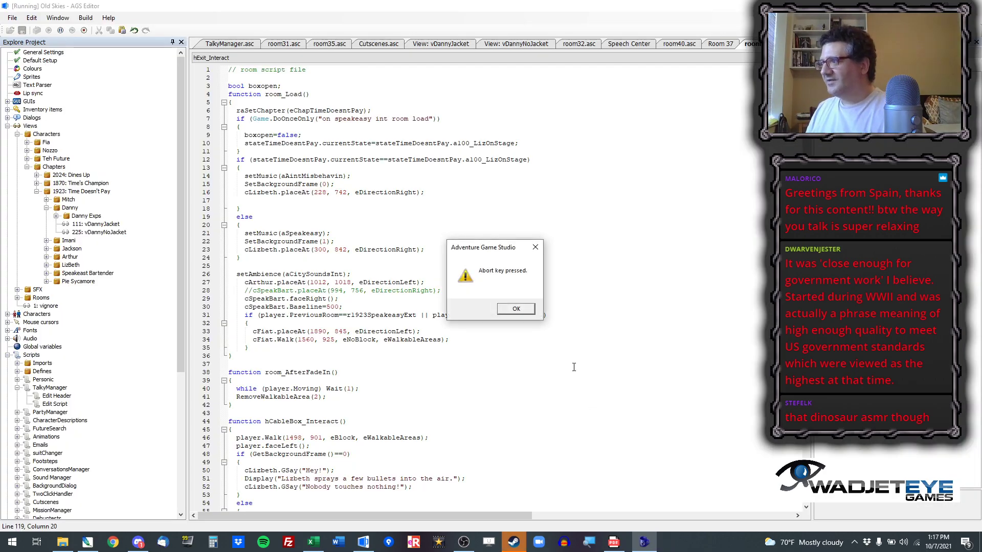
pyautogui.click(516, 308)
# Step: Copy a point by the stage from Room 37 and set cLizbeth's placeAt position in the a100_LizOnStage branch to 306, 852
pyautogui.click(713, 45)
pyautogui.moveTo(333, 509); pyautogui.dragTo(225, 510)
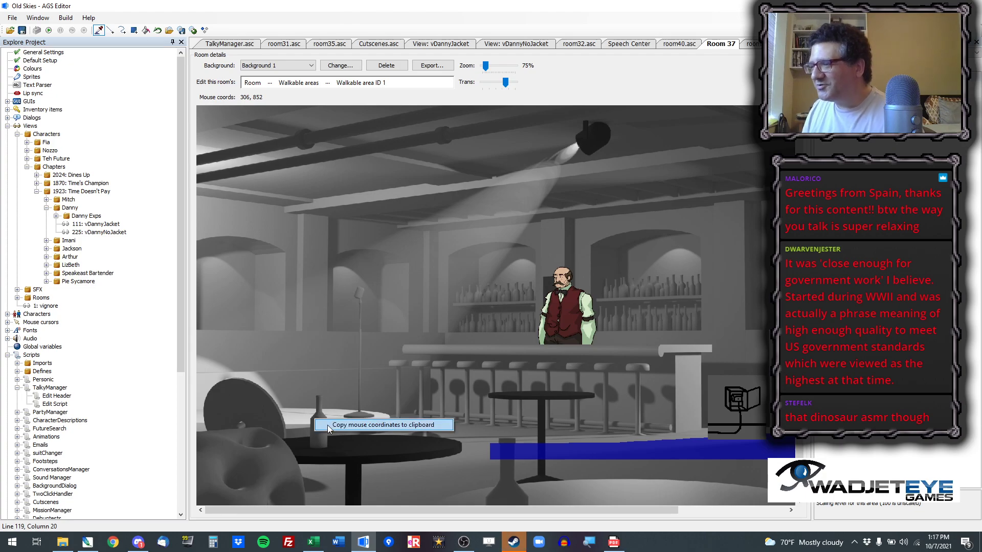
pyautogui.click(752, 44)
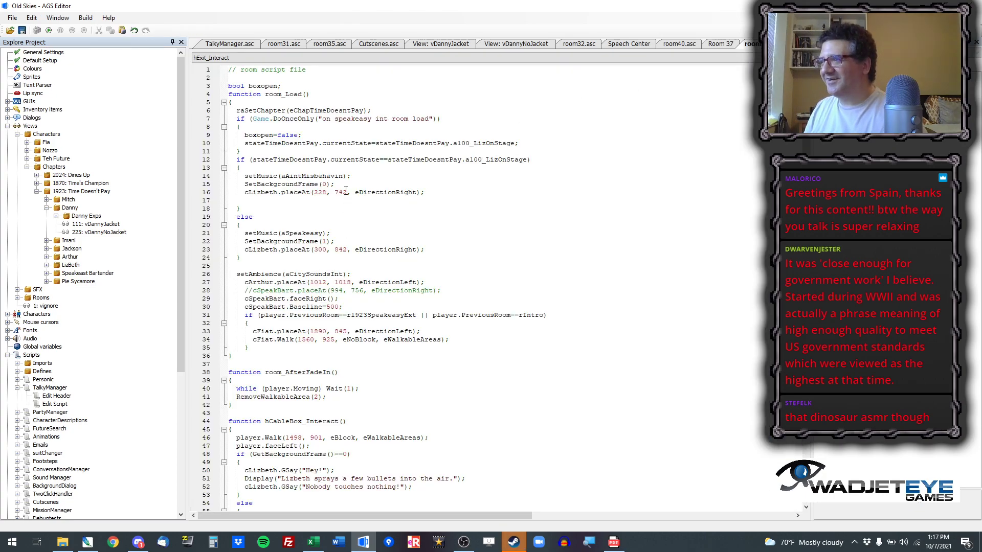
pyautogui.moveTo(314, 192); pyautogui.dragTo(332, 192)
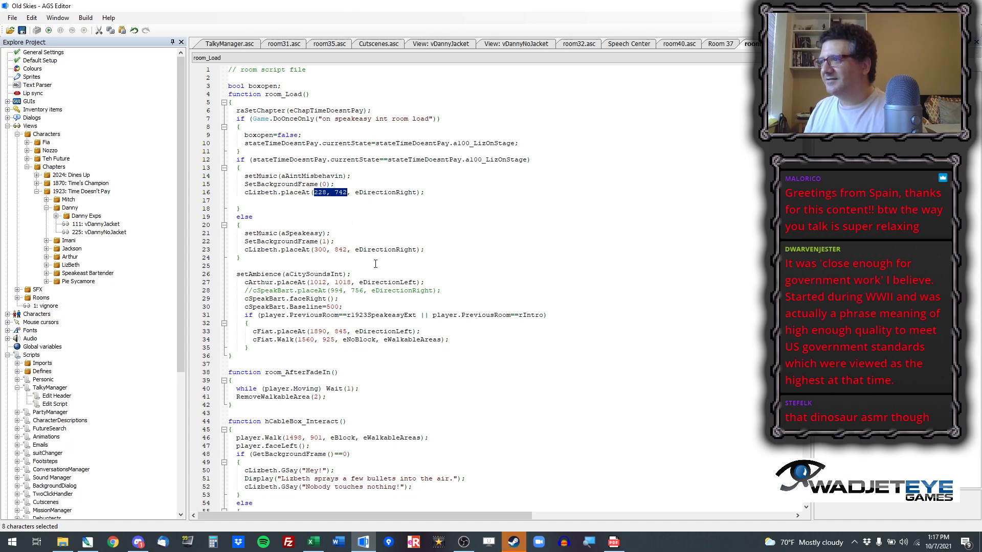
pyautogui.hotkey('ctrl', 'v')
pyautogui.hotkey('ctrl', 'z')
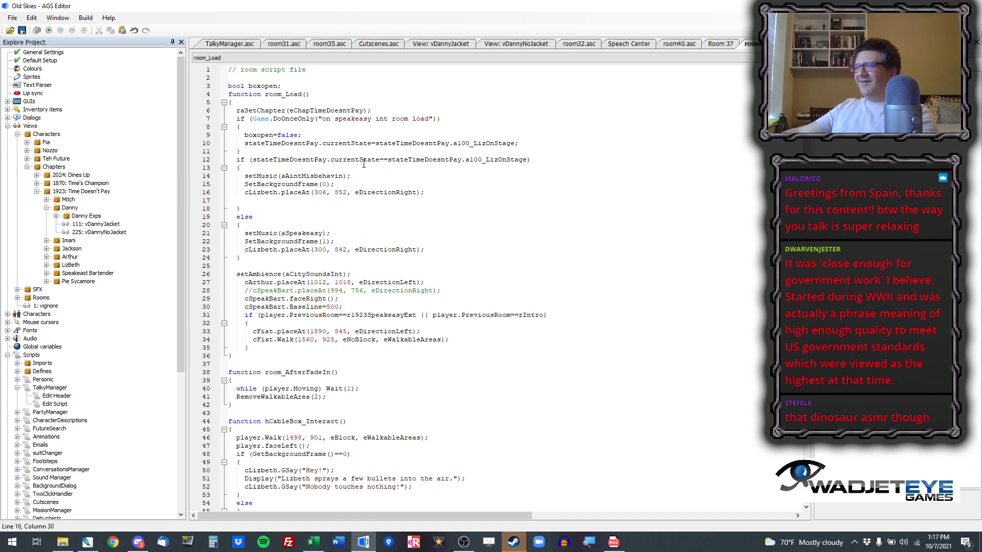
pyautogui.hotkey('ctrl', 'y')
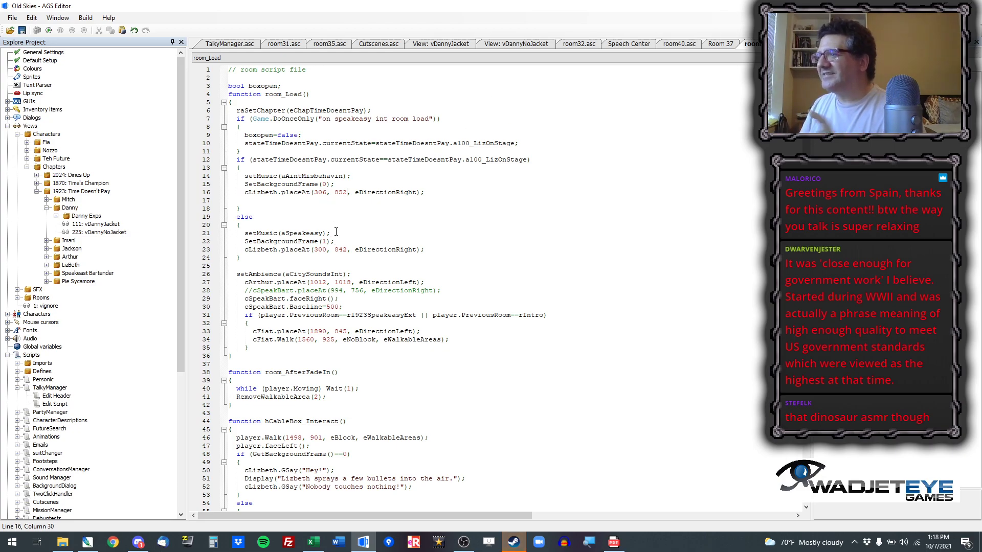
# Step: Copy a floor point from Room 37 and set cLizbeth's placeAt position in the else branch to 730, 1021
pyautogui.click(718, 45)
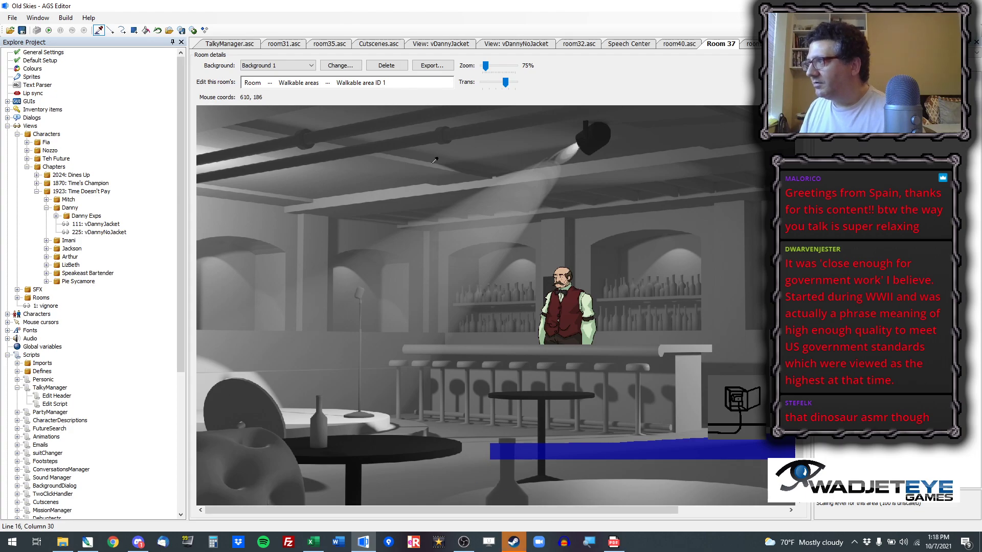
pyautogui.click(758, 45)
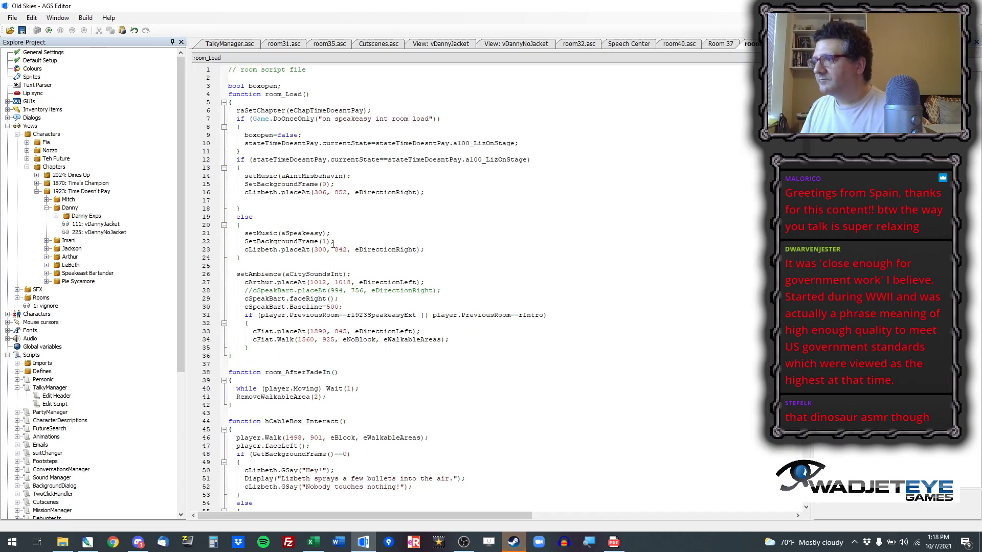
pyautogui.hotkey('ctrl', 'v')
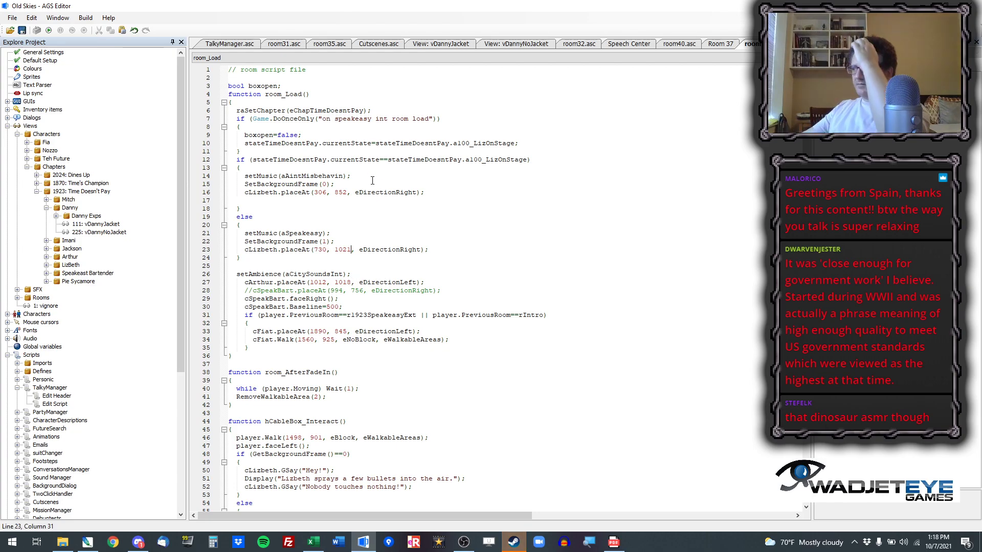
# Step: Extend walkable area ID 1 in Room 37 downward over the floor between the bottle and the foreground armchair
pyautogui.click(728, 45)
pyautogui.scroll(-1, 485, 389)
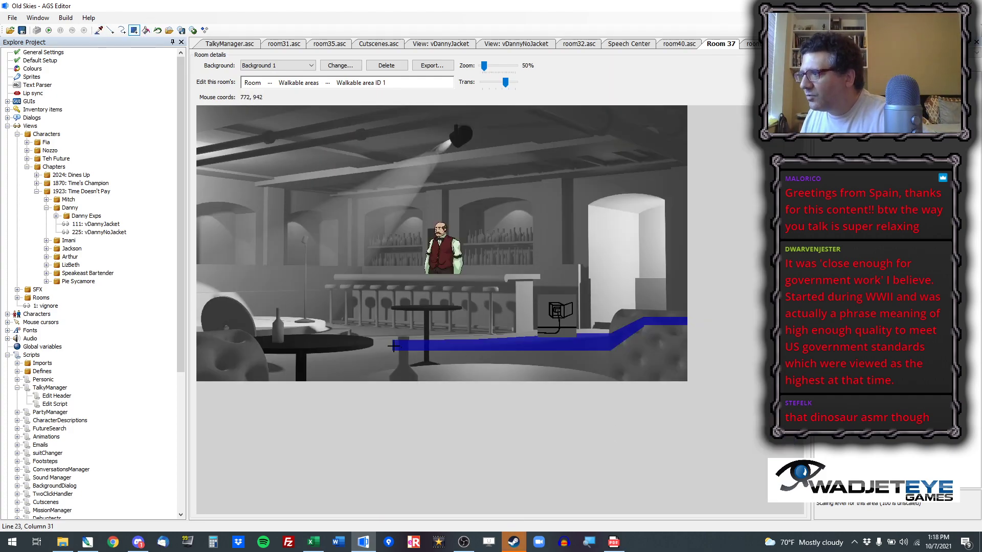
pyautogui.moveTo(393, 343); pyautogui.dragTo(568, 373)
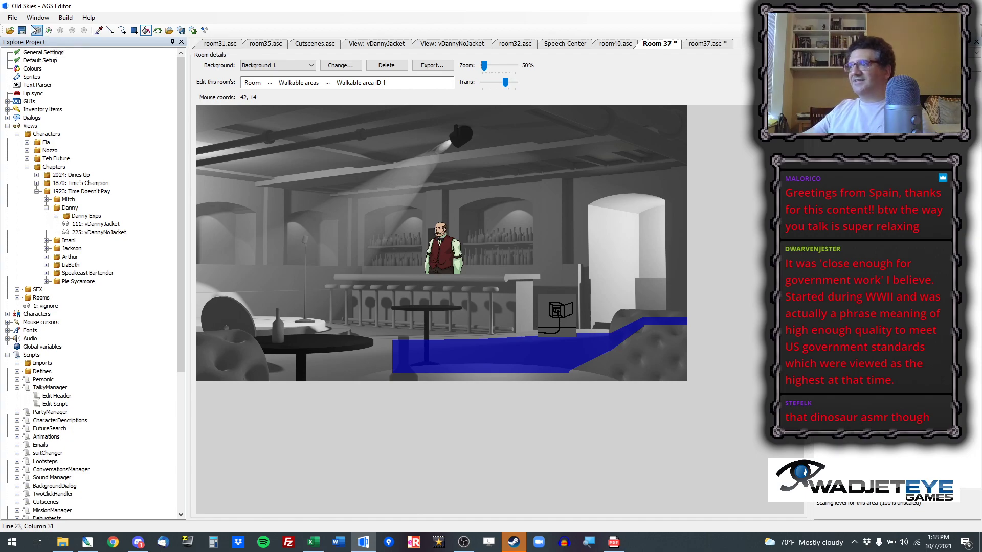
# Step: Save and run the game, jump to the Speakeasy interior room with the debug room chooser, and maximize the game window
pyautogui.click(58, 30)
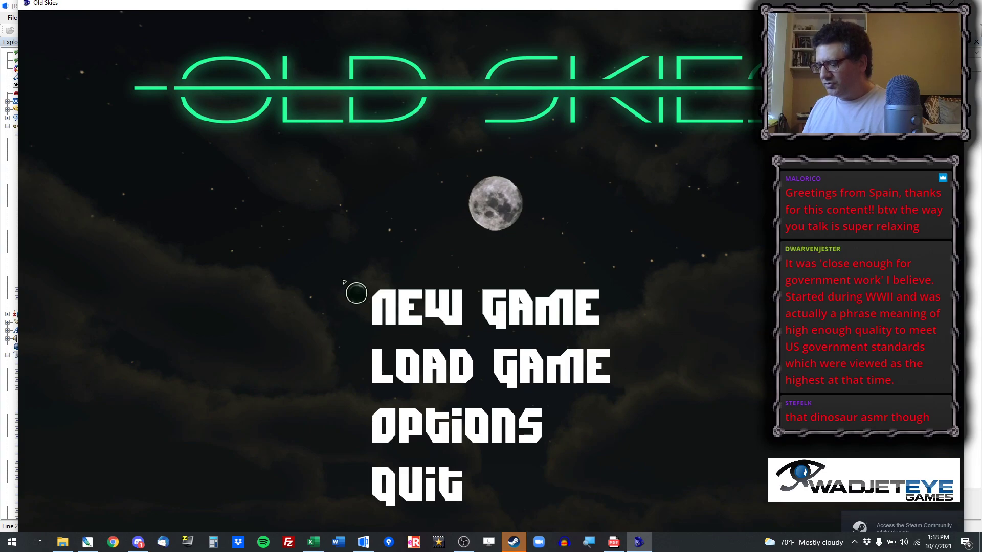
pyautogui.moveTo(391, 1); pyautogui.dragTo(380, 30)
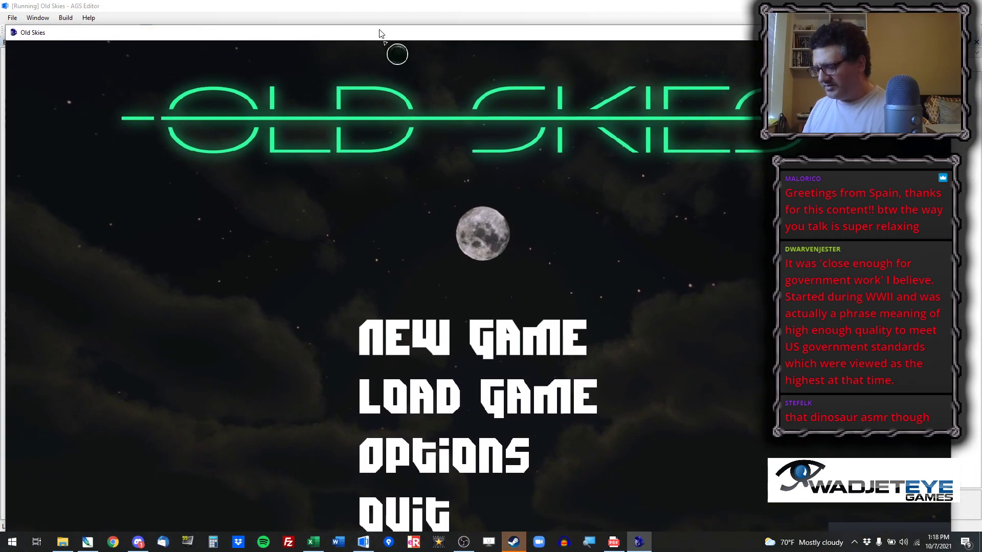
pyautogui.hotkey('ctrl', 'x')
pyautogui.press('Return')
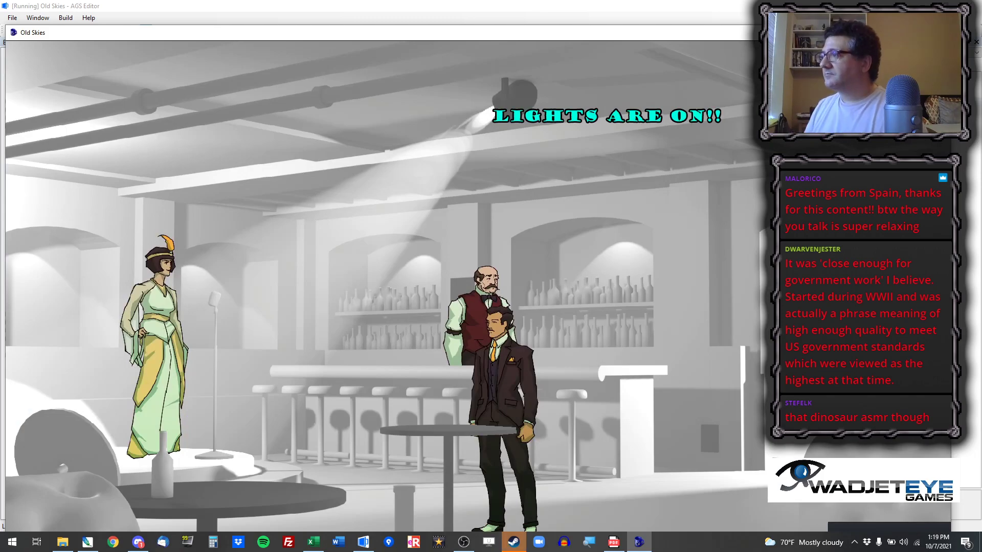
pyautogui.moveTo(475, 33); pyautogui.dragTo(483, 0)
# Step: Walk the player character around the enlarged walkable area and talk to Art to check his placement
pyautogui.click(649, 508)
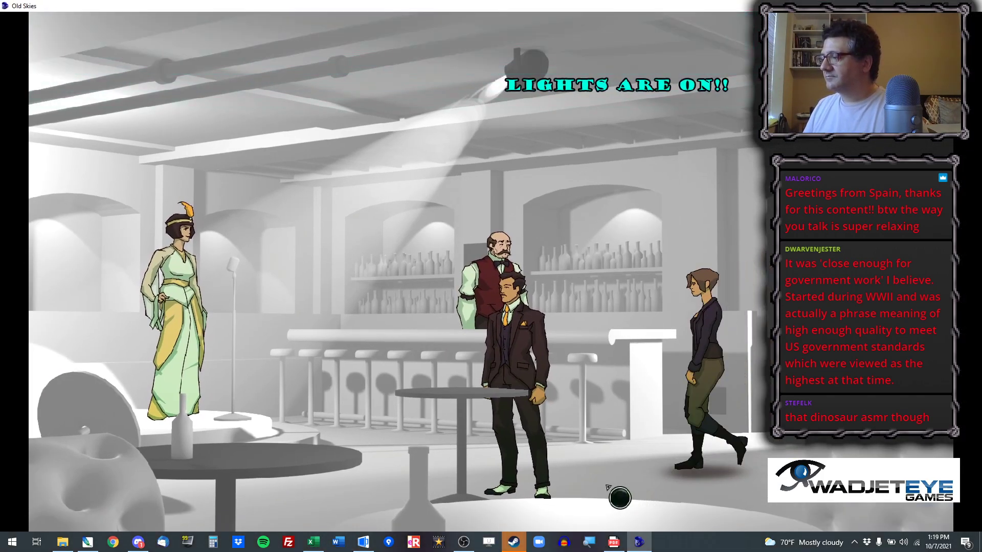
pyautogui.click(785, 503)
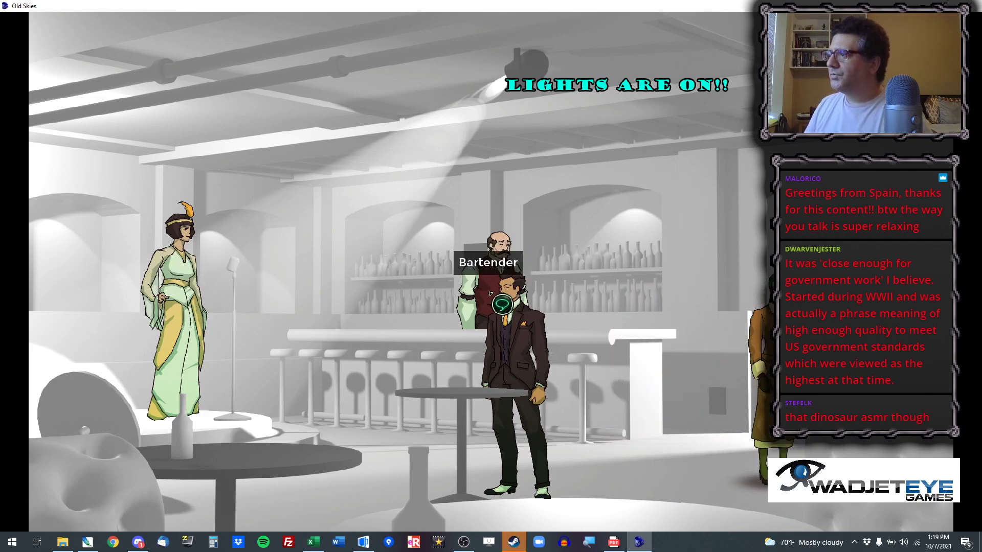
pyautogui.click(519, 387)
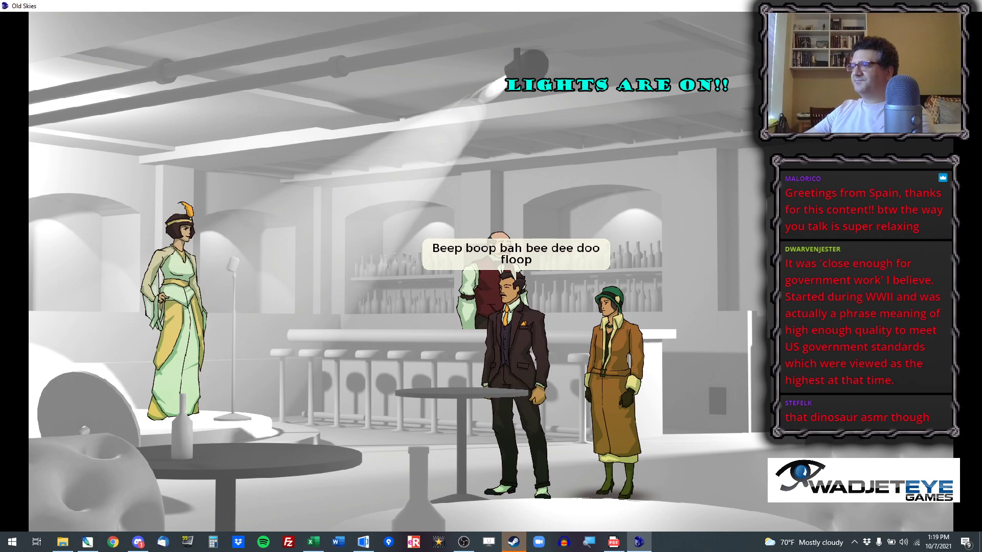
pyautogui.click(346, 488)
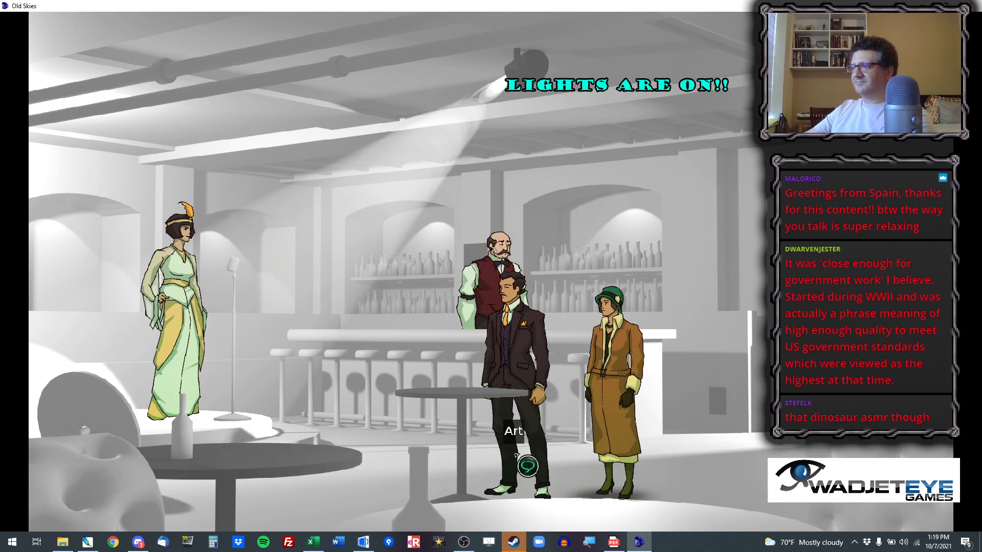
pyautogui.click(182, 348)
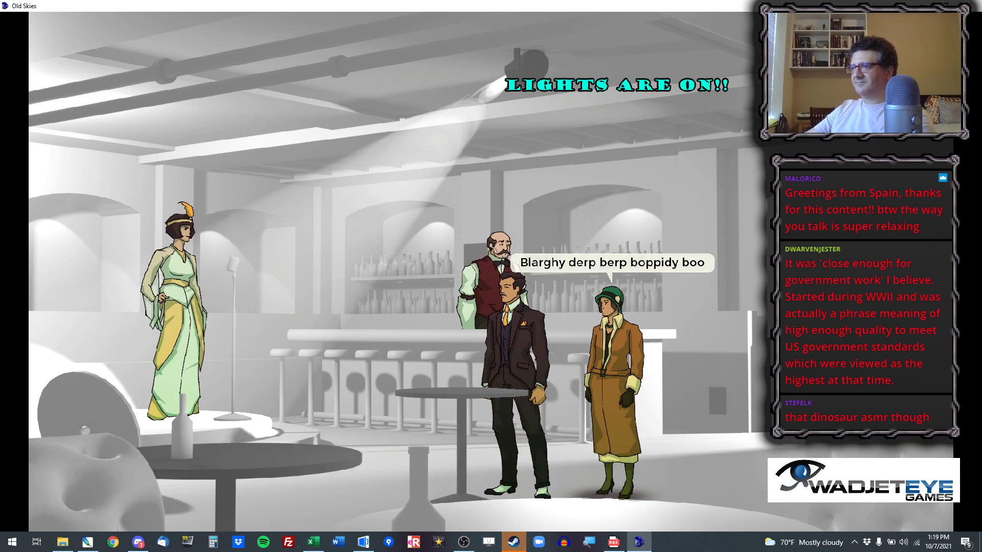
pyautogui.click(245, 351)
pyautogui.click(683, 480)
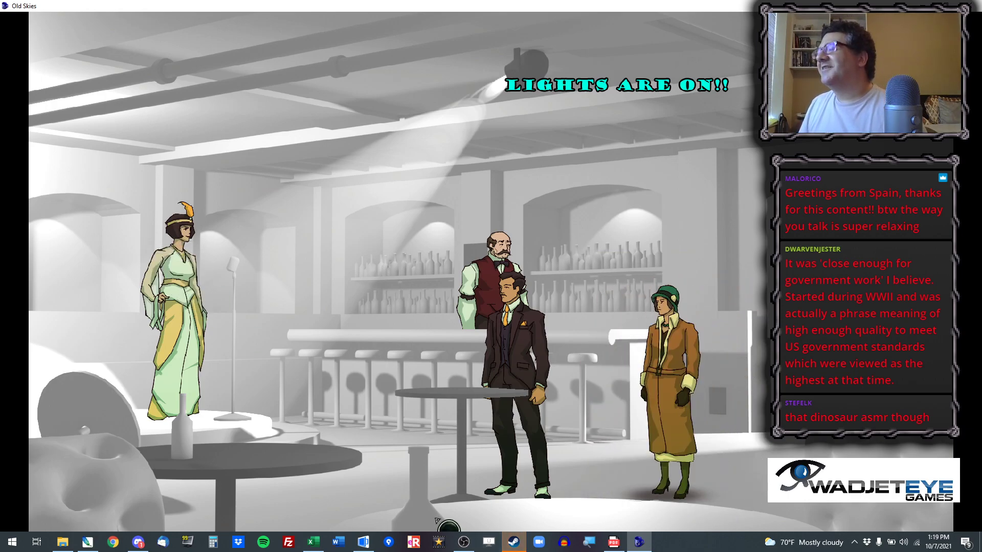
pyautogui.click(398, 480)
pyautogui.click(629, 499)
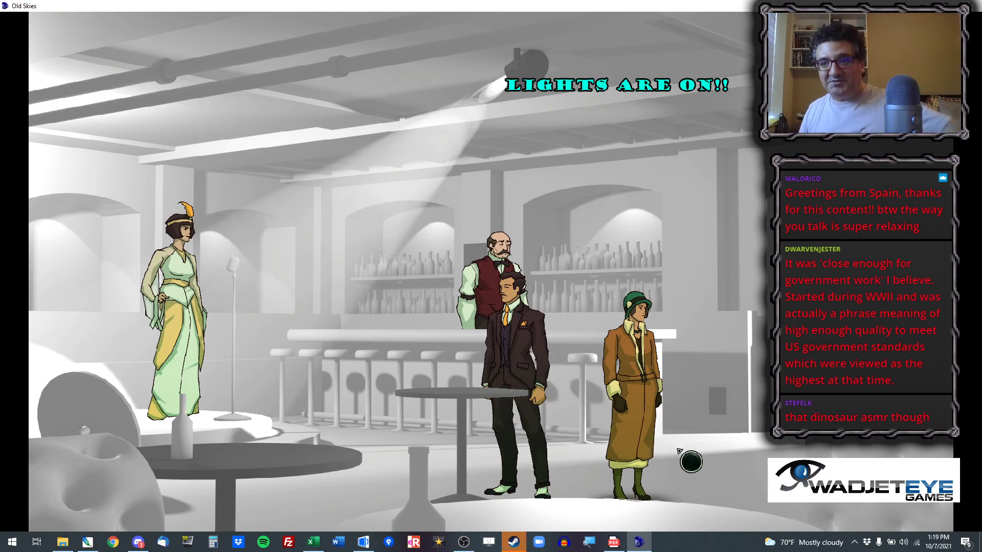
pyautogui.click(711, 476)
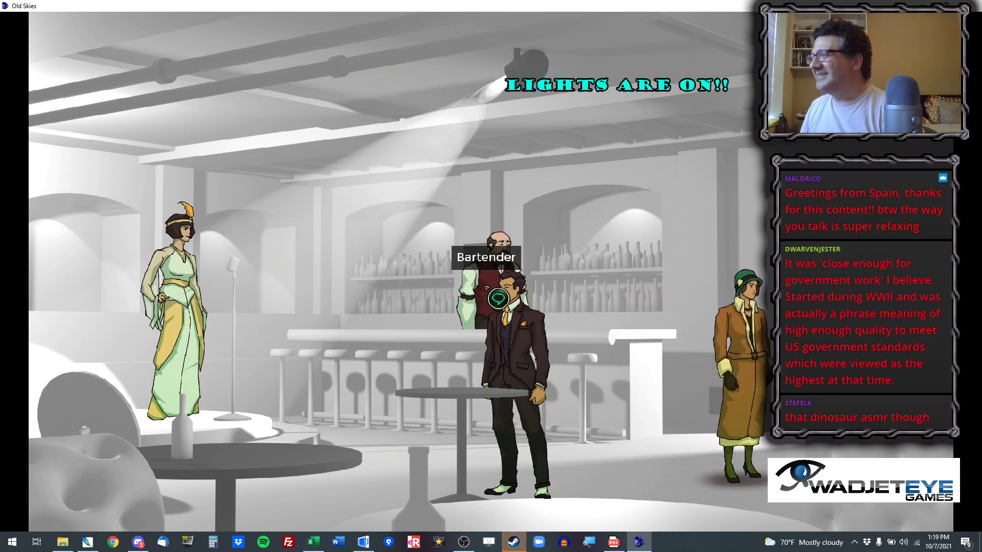
pyautogui.click(376, 522)
pyautogui.click(735, 504)
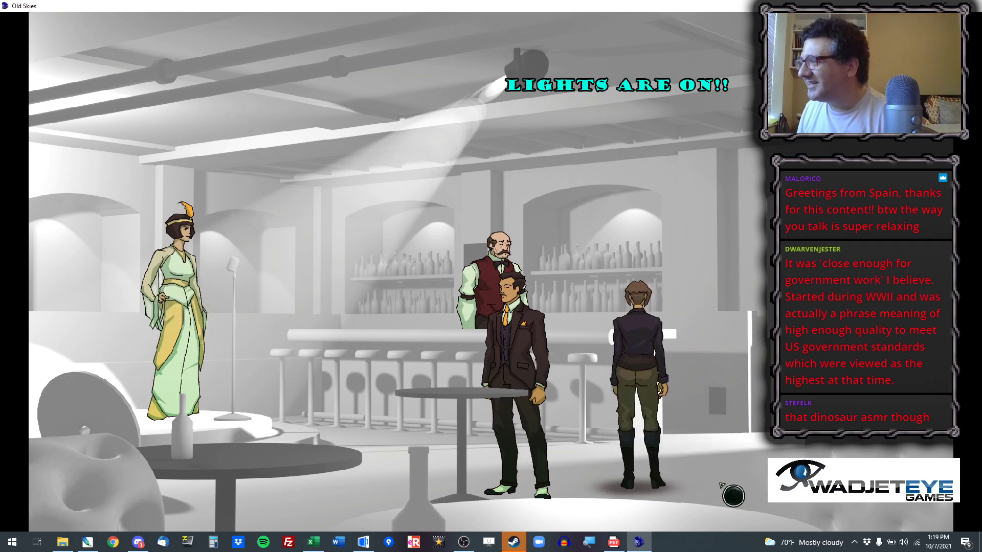
# Step: Talk to the Bartender, walk the player character back across the floor, and abort the test run
pyautogui.click(491, 313)
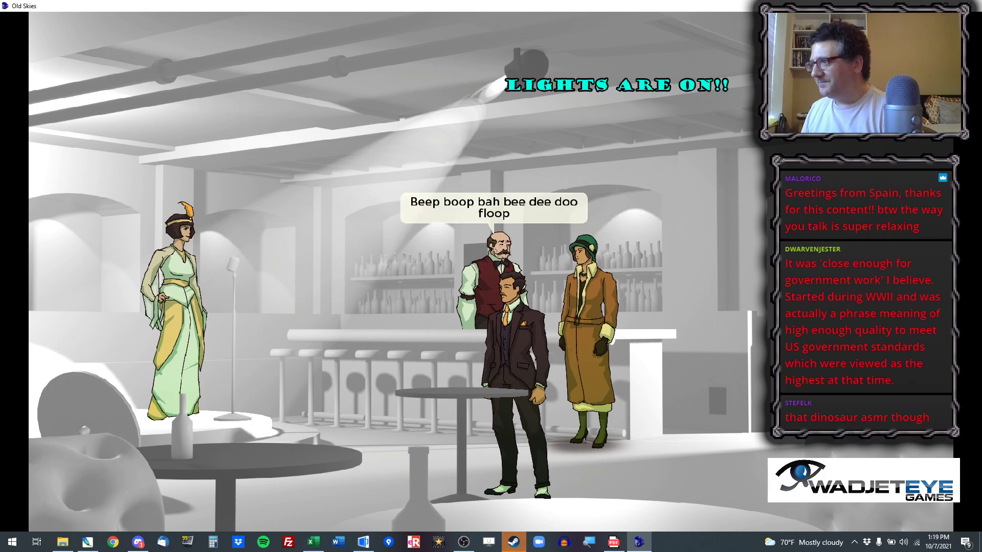
pyautogui.click(539, 421)
pyautogui.click(188, 521)
pyautogui.click(188, 522)
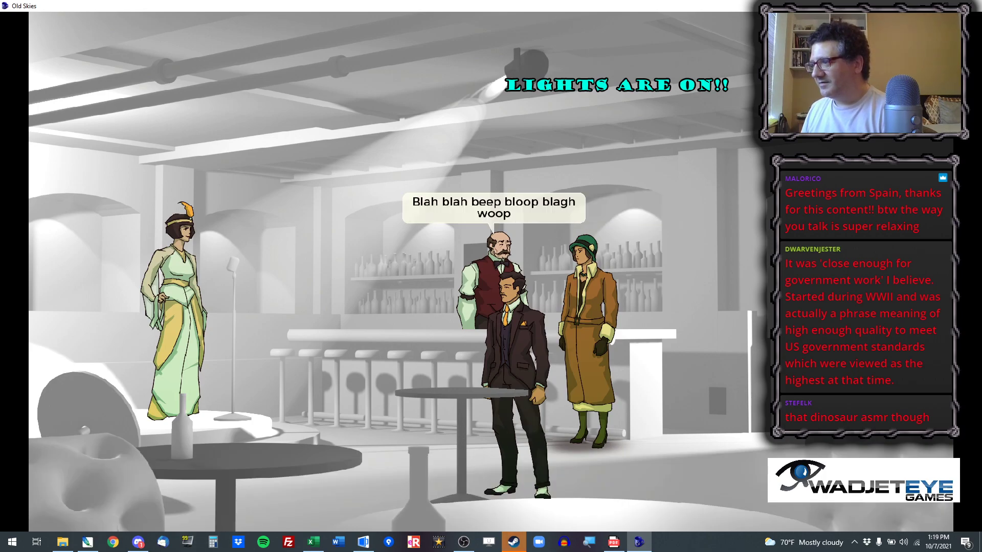
pyautogui.click(220, 504)
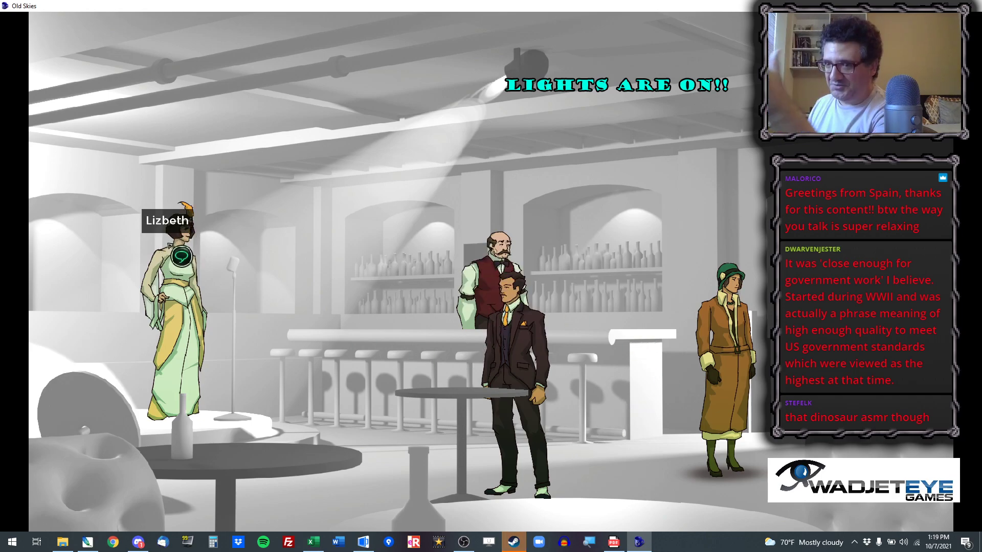
pyautogui.click(624, 489)
pyautogui.click(731, 479)
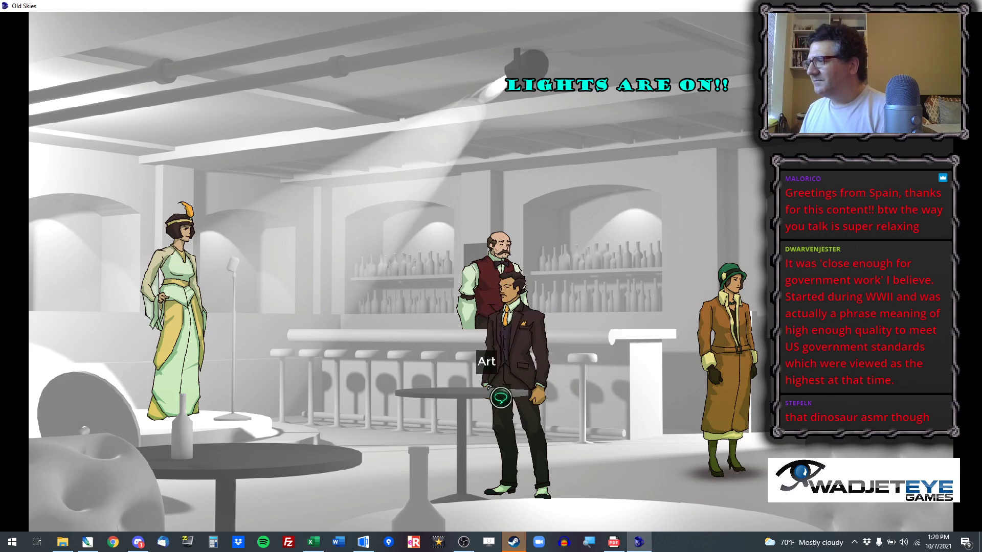
pyautogui.hotkey('alt', 'x')
pyautogui.click(525, 308)
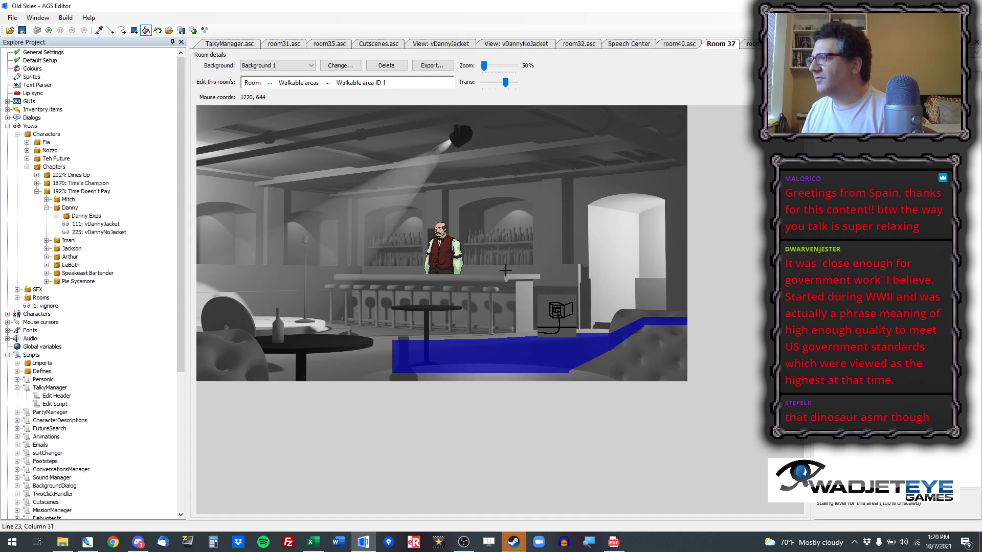
# Step: Set cArthur's placeAt position in room_Load to 874, 1006
pyautogui.click(753, 44)
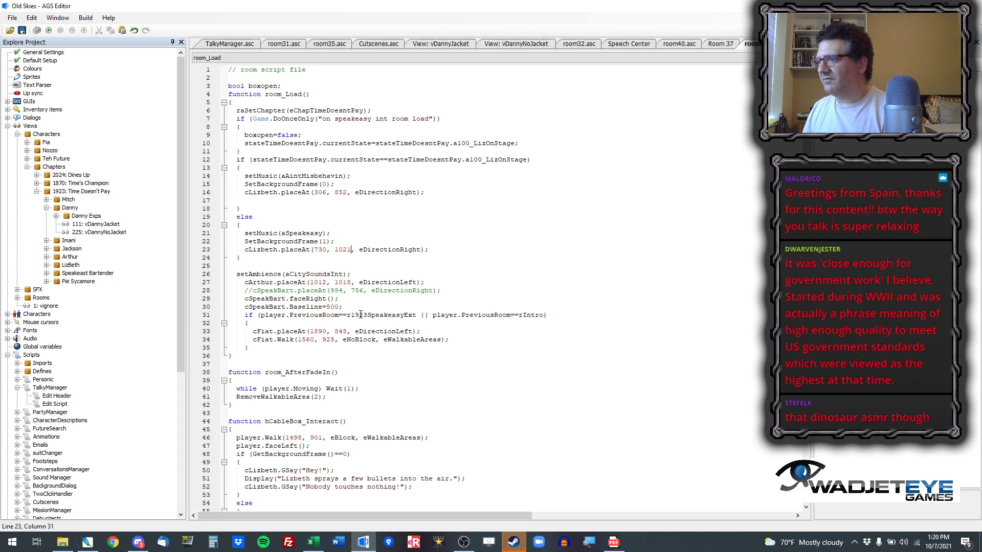
pyautogui.moveTo(310, 282); pyautogui.dragTo(351, 282)
pyautogui.write('874, 1006')
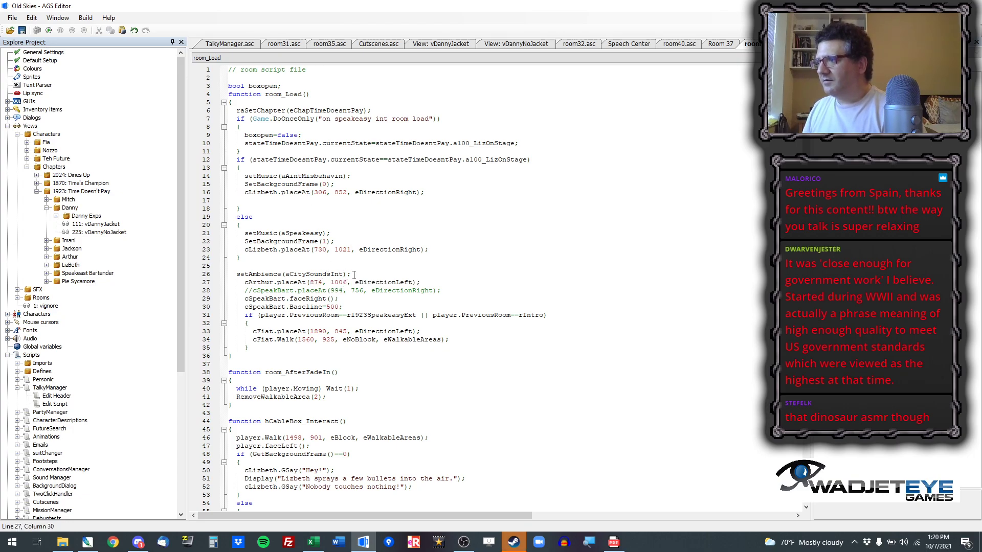
# Step: Switch Room 37 to character editing and move cSpeakBart along the bar, away from the stage, in front of the farther bottle alcove
pyautogui.click(720, 44)
pyautogui.click(270, 83)
pyautogui.click(314, 111)
pyautogui.click(270, 83)
pyautogui.click(297, 118)
pyautogui.click(451, 251)
pyautogui.scroll(4, 451, 252)
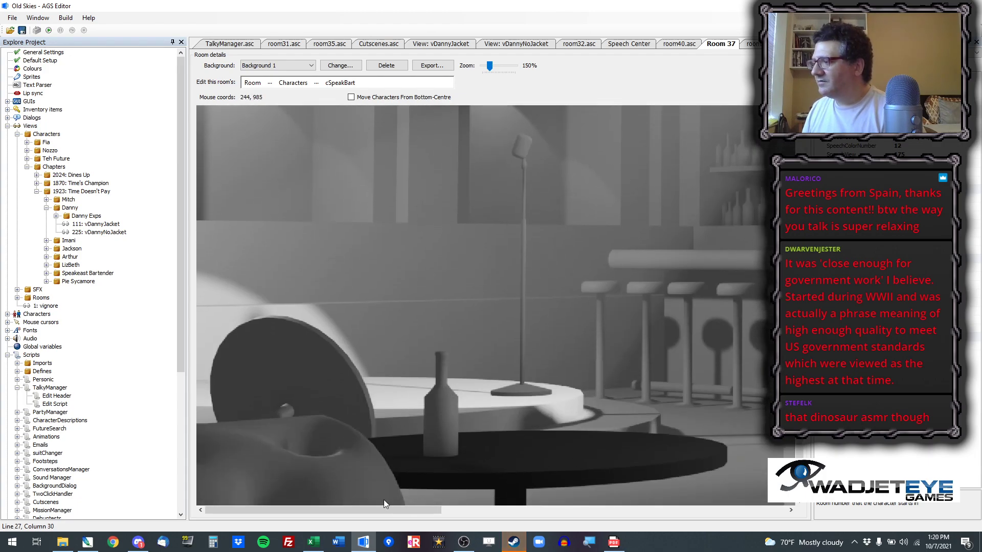
pyautogui.moveTo(389, 508); pyautogui.dragTo(568, 492)
pyautogui.moveTo(495, 179); pyautogui.dragTo(587, 181)
pyautogui.scroll(2, 613, 298)
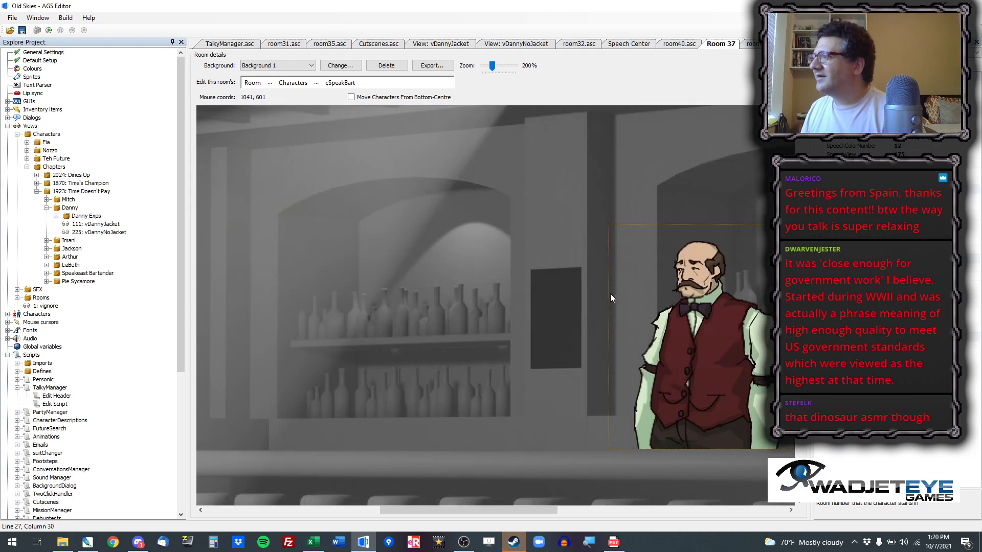
pyautogui.scroll(-2, 614, 298)
# Step: Run the game again, reposition its window, and jump to the Speakeasy interior room
pyautogui.click(49, 30)
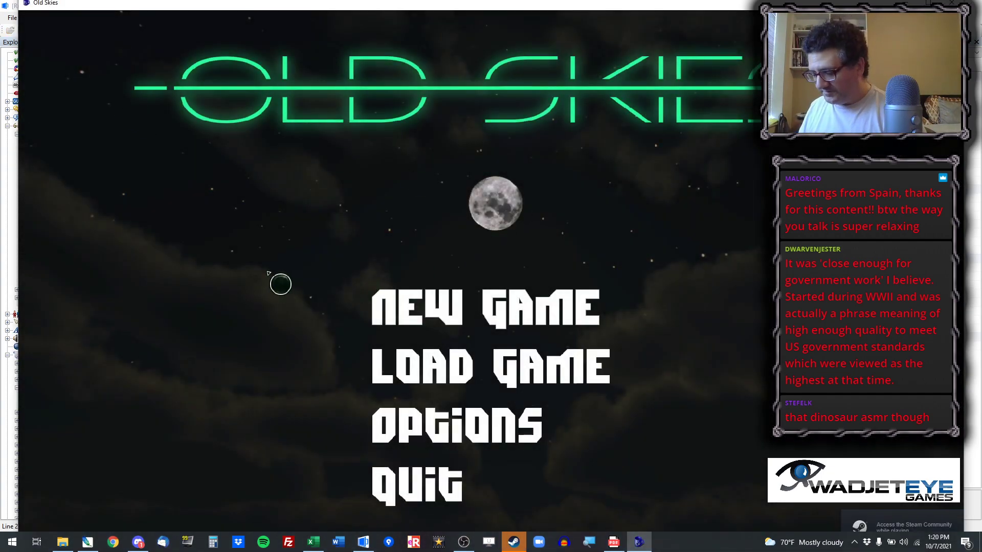
pyautogui.moveTo(259, 3); pyautogui.dragTo(239, 7)
pyautogui.hotkey('ctrl', 'x')
pyautogui.press('Return')
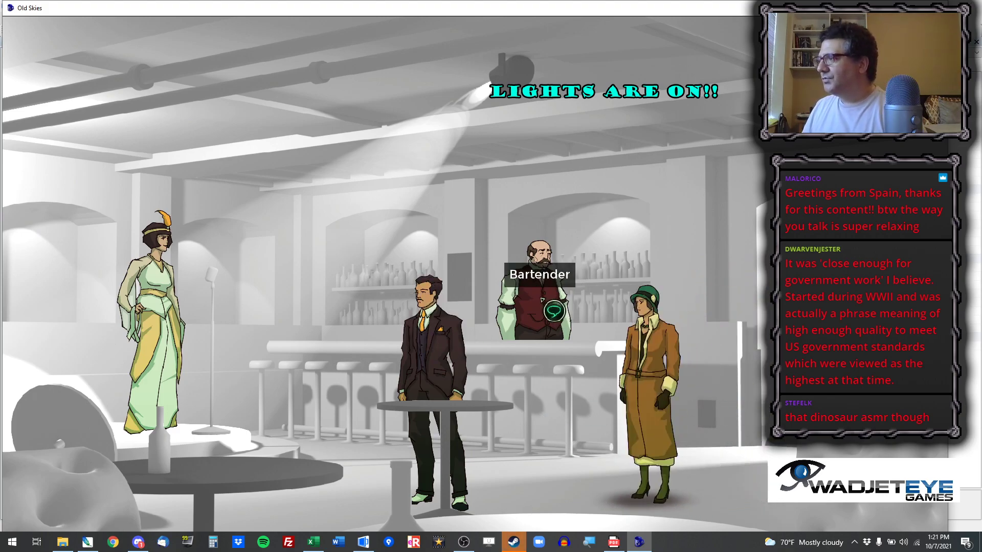
# Step: Talk to the Bartender at his new spot, walk the player character around the floor, and abort the test run
pyautogui.click(557, 301)
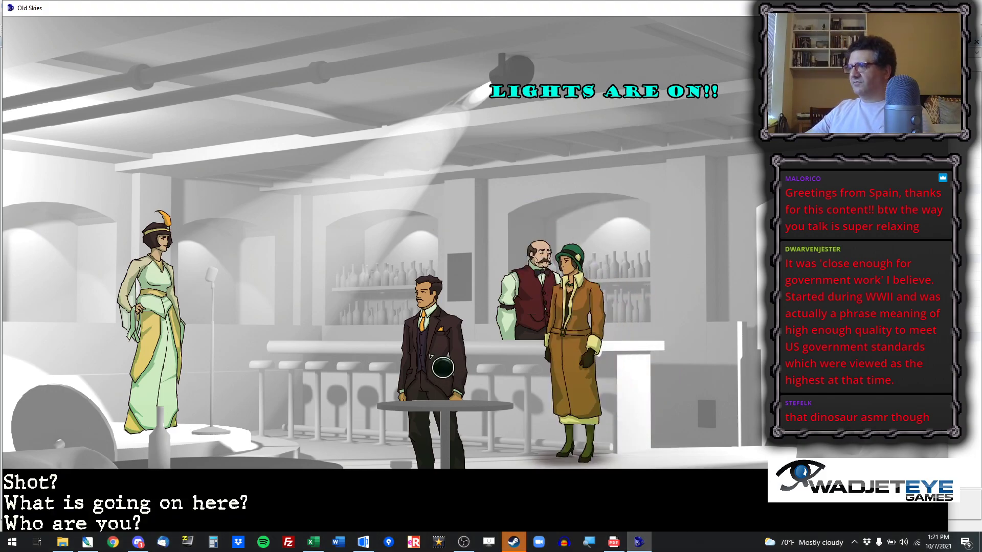
pyautogui.click(205, 504)
pyautogui.click(246, 519)
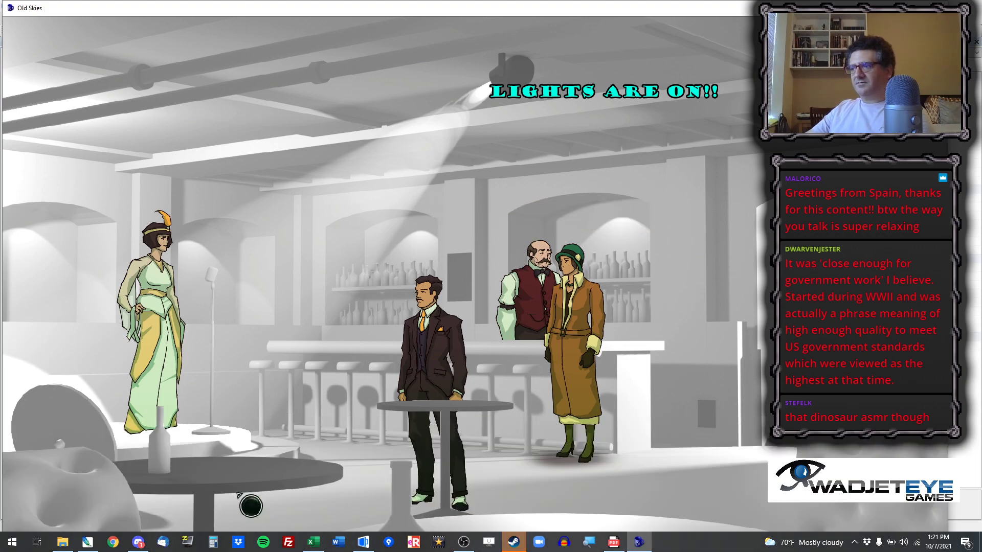
pyautogui.click(748, 489)
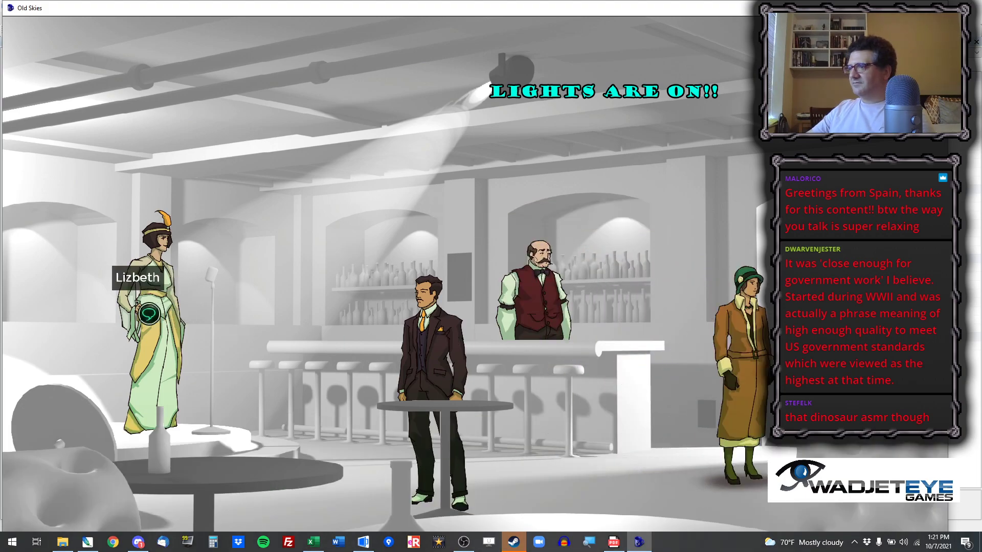
pyautogui.click(645, 499)
pyautogui.click(722, 499)
pyautogui.click(634, 476)
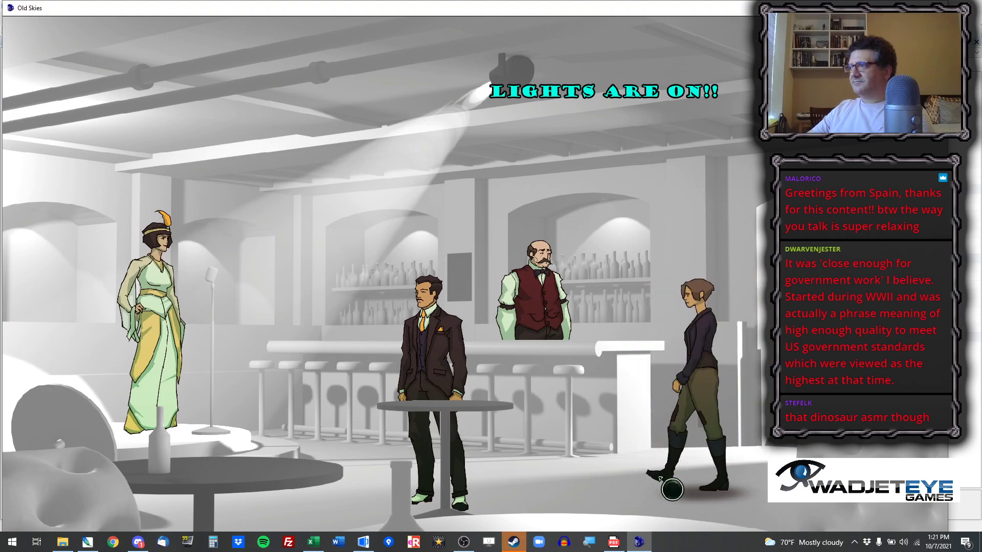
pyautogui.click(739, 493)
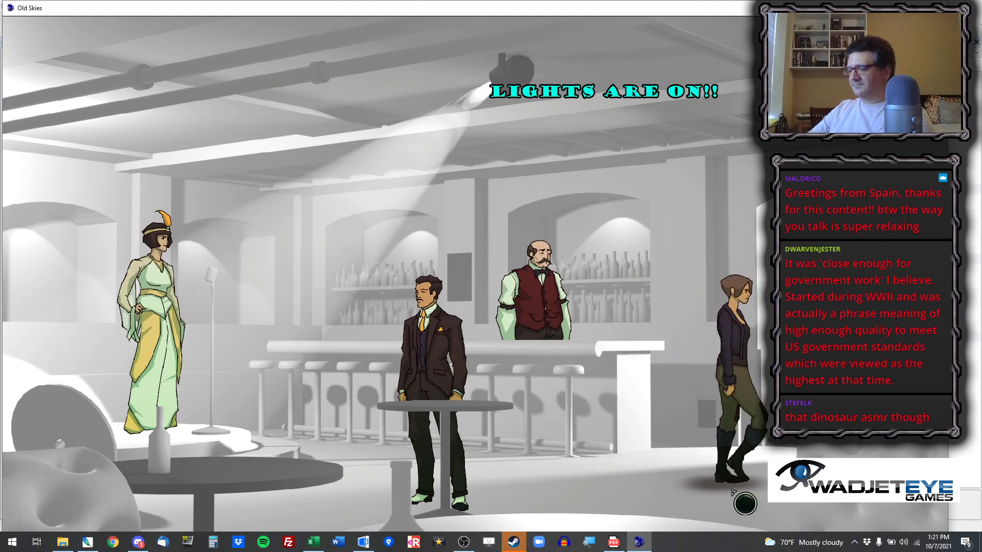
pyautogui.hotkey('alt', 'x')
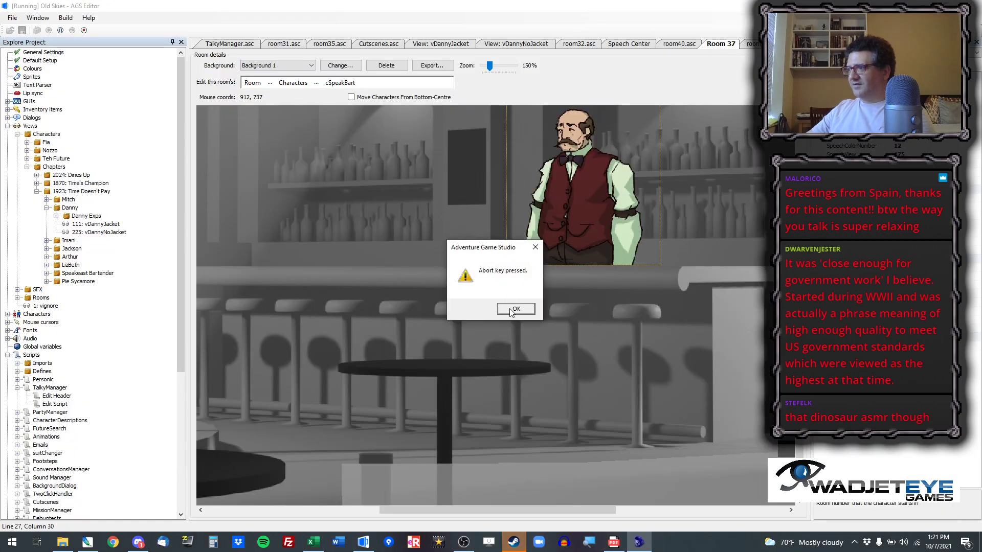
pyautogui.click(516, 309)
# Step: Switch Room 37 to hotspot editing and select the hCableBox hotspot
pyautogui.scroll(-2, 508, 311)
pyautogui.click(269, 83)
pyautogui.click(310, 148)
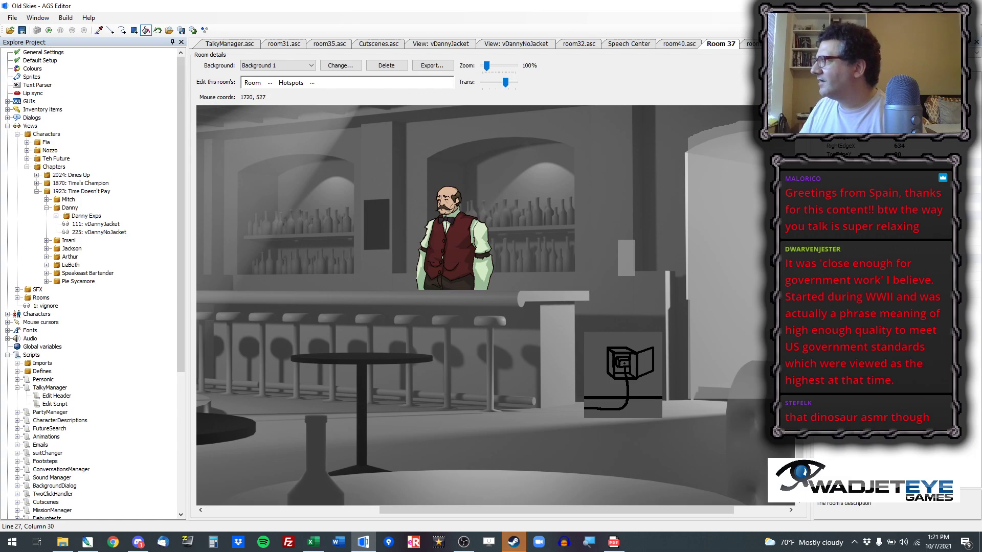
pyautogui.click(905, 53)
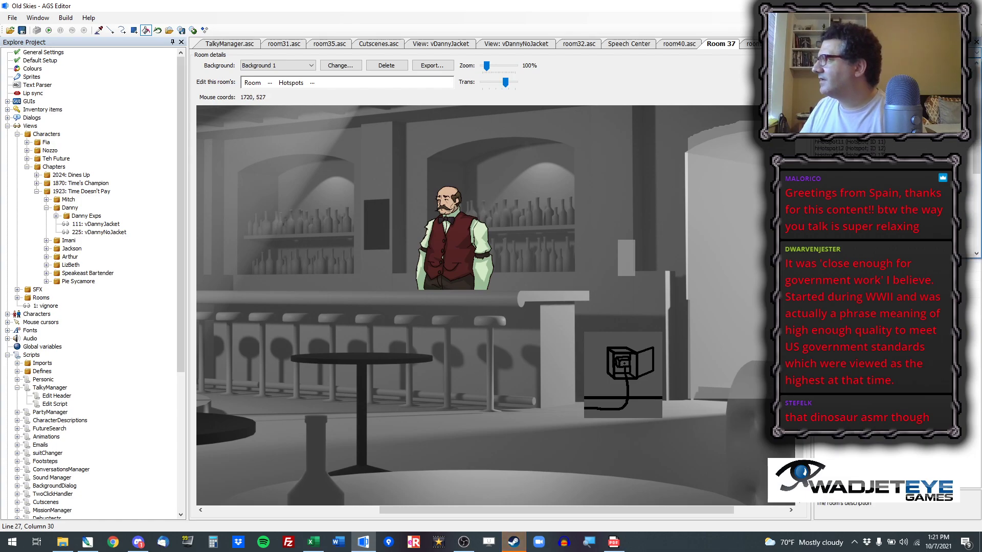
pyautogui.click(864, 75)
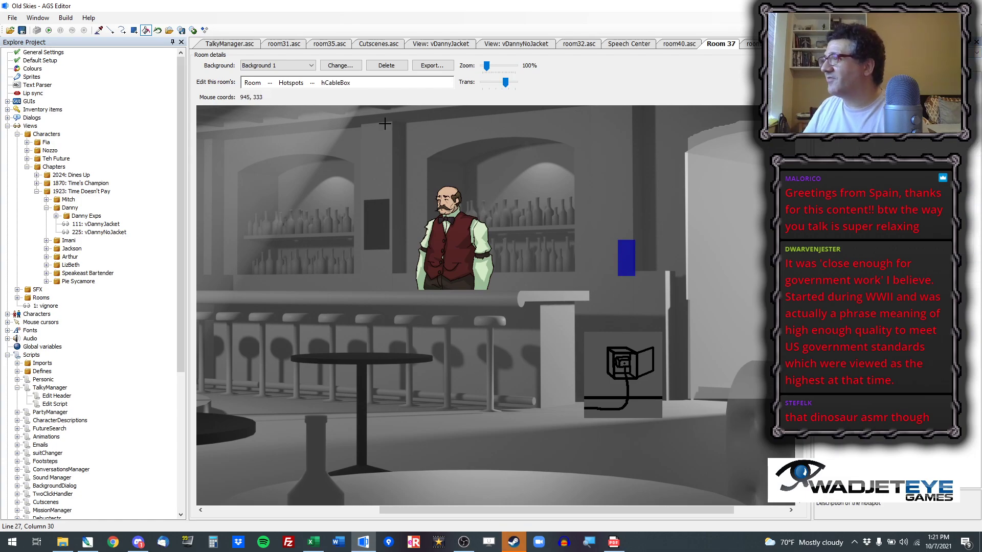
# Step: Hide the room objects, draw a rectangular hCableBox hotspot over the low wall box beyond the bar's end, and erase its old area higher up
pyautogui.click(279, 83)
pyautogui.click(285, 130)
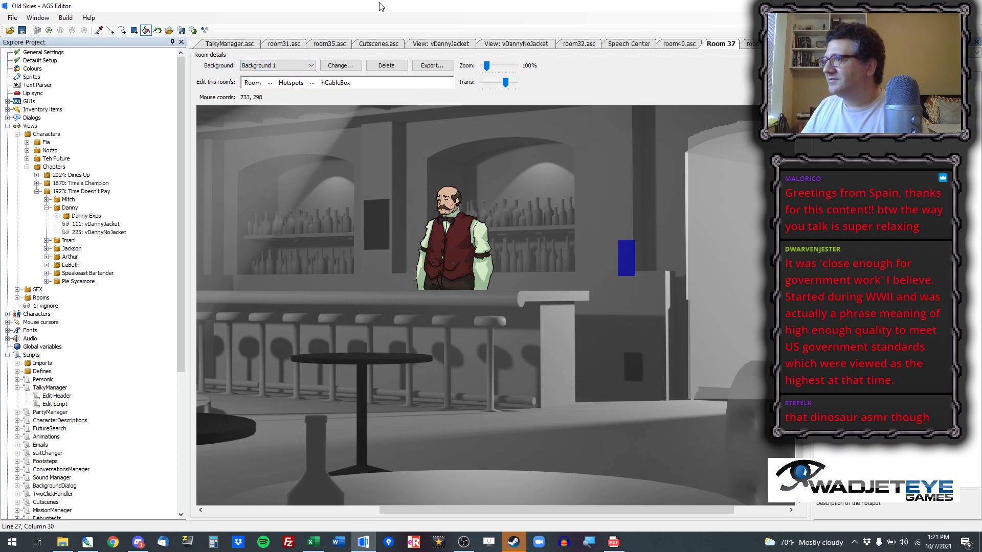
pyautogui.click(134, 30)
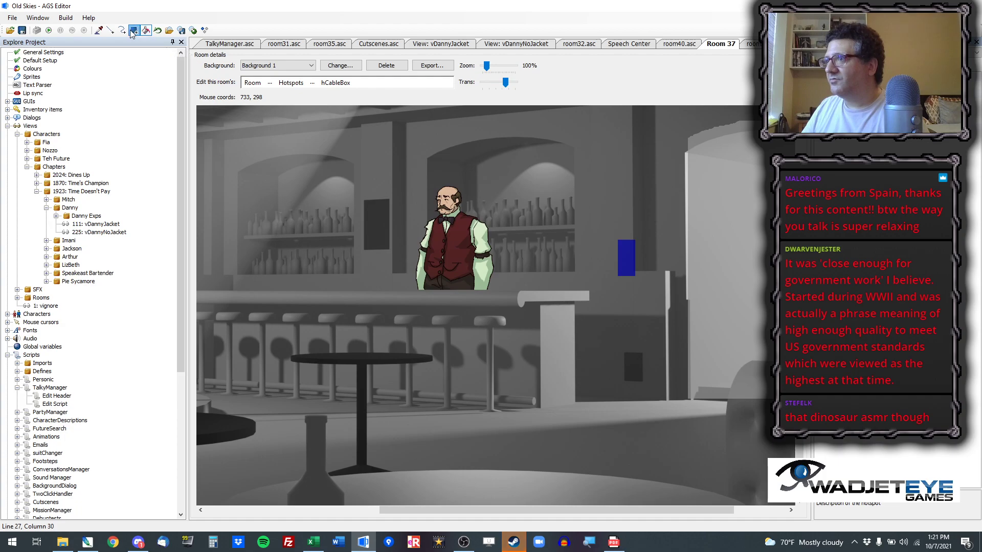
pyautogui.moveTo(629, 356); pyautogui.dragTo(654, 389)
pyautogui.moveTo(644, 215)
pyautogui.mouseDown()
pyautogui.moveTo(622, 299)
pyautogui.moveTo(596, 298)
pyautogui.mouseUp()
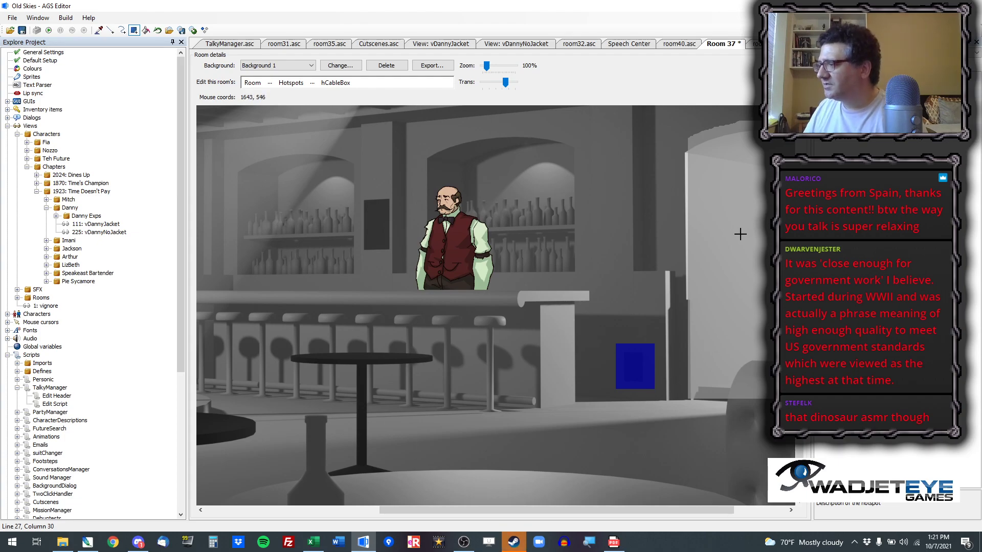
# Step: Run the game with the moved hotspot, shift its window slightly, and jump to the Speakeasy interior room
pyautogui.scroll(-2, 584, 308)
pyautogui.click(48, 30)
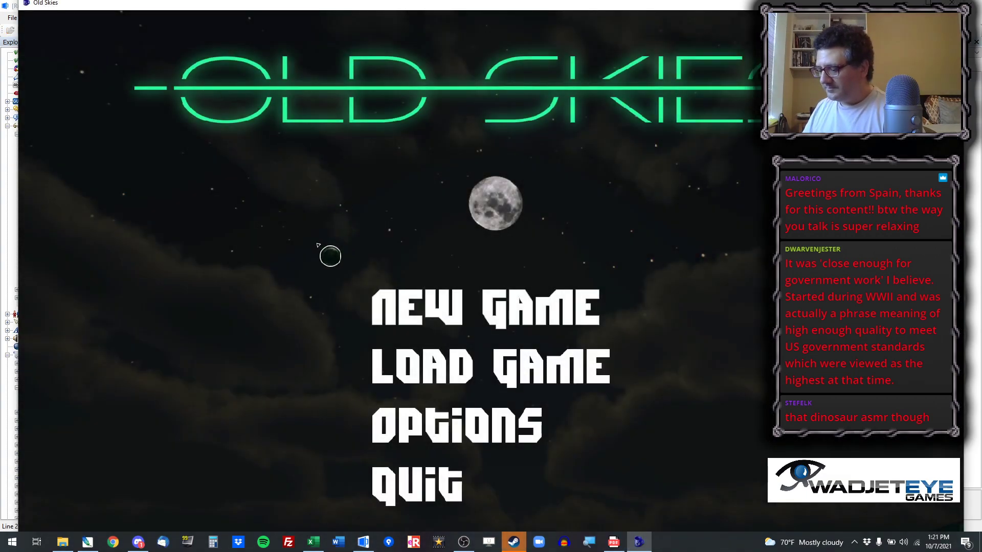
pyautogui.moveTo(311, 3)
pyautogui.mouseDown()
pyautogui.moveTo(310, 55)
pyautogui.moveTo(300, 3)
pyautogui.mouseUp()
pyautogui.hotkey('ctrl', 'x')
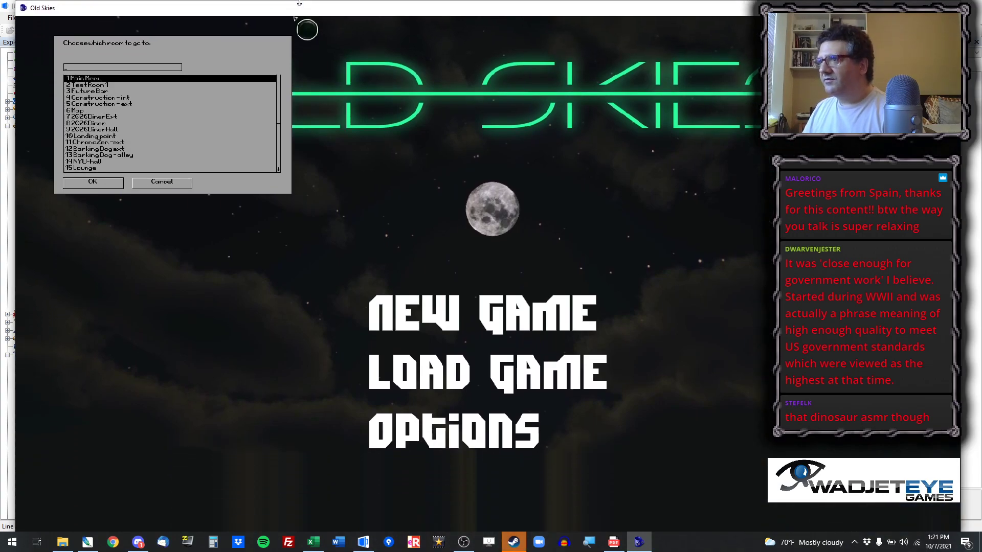
pyautogui.press('Return')
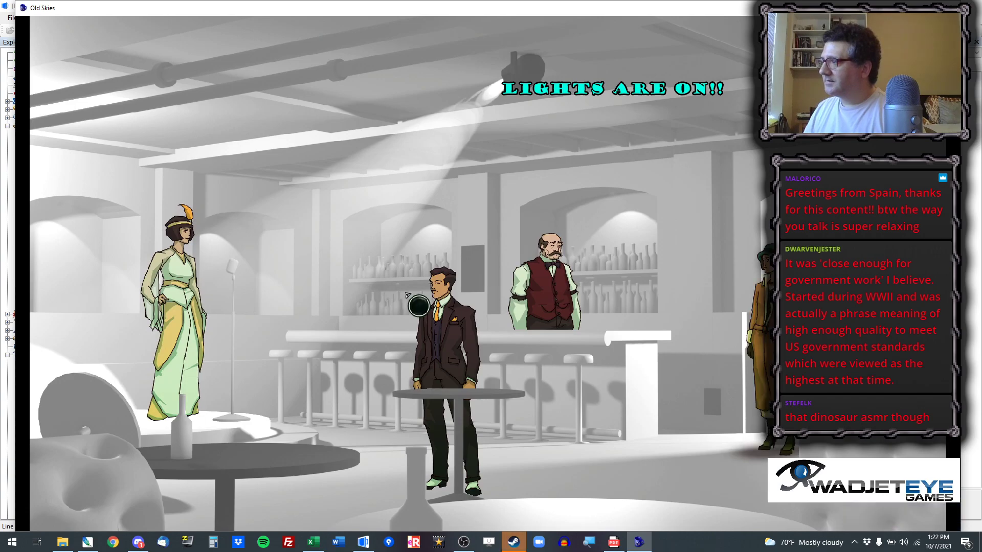
# Step: Walk the player across the floor, interact with the cable box hotspot, skip the dialogue, and walk away from the box
pyautogui.click(635, 495)
pyautogui.click(737, 496)
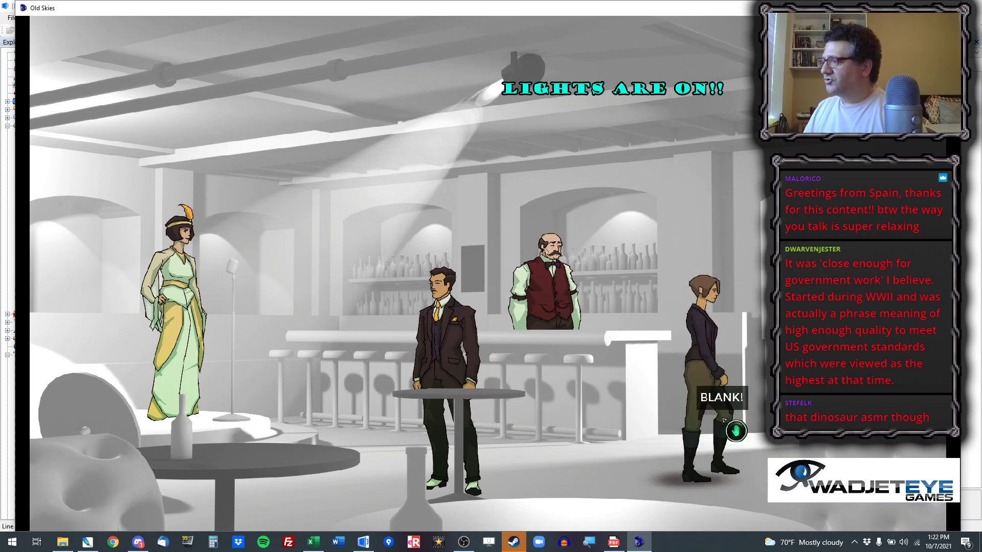
pyautogui.click(721, 413)
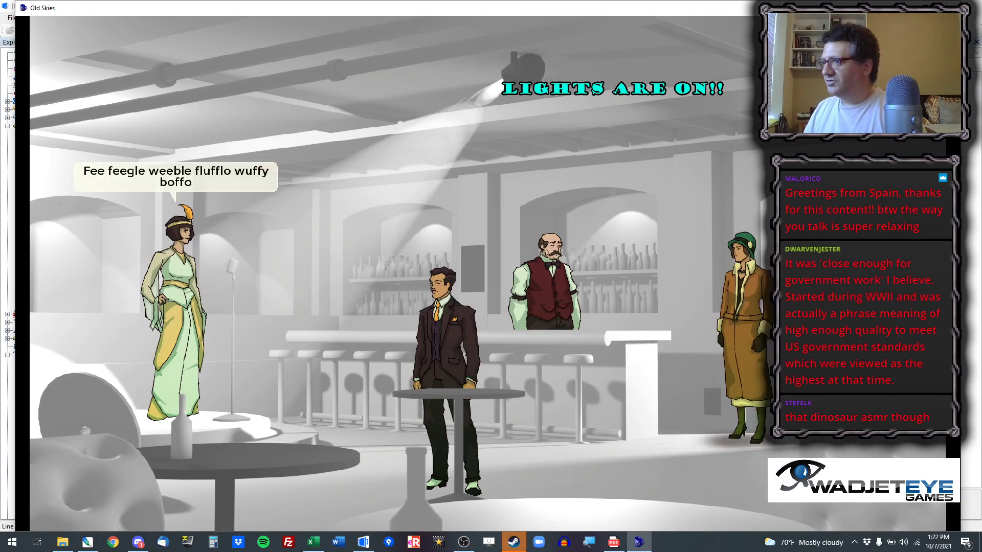
pyautogui.click(657, 478)
pyautogui.click(657, 479)
pyautogui.click(656, 479)
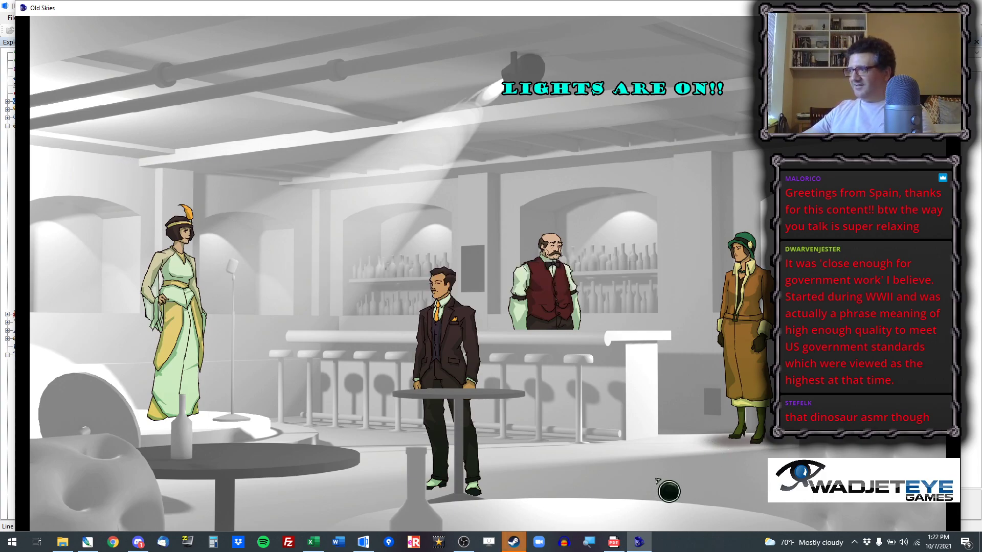
pyautogui.click(659, 476)
pyautogui.click(717, 500)
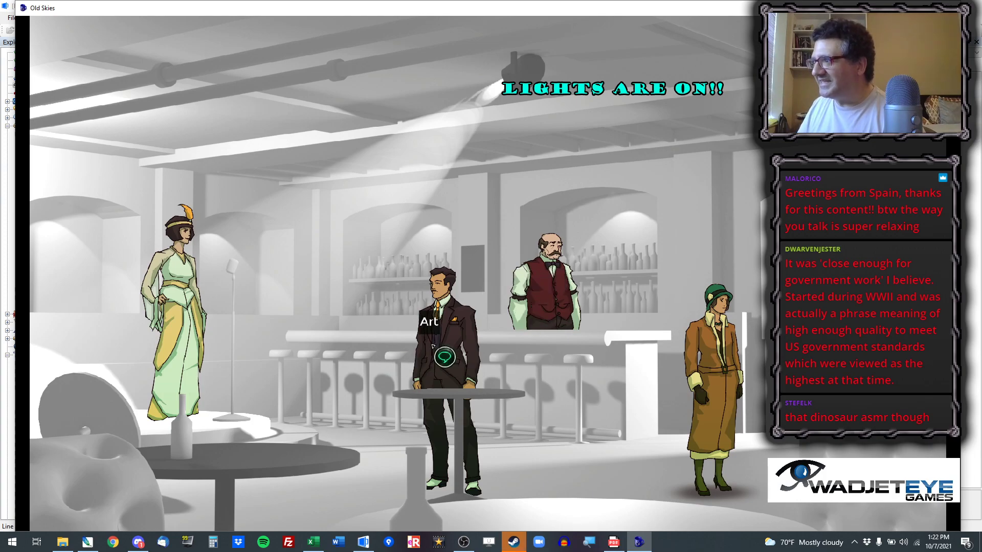
# Step: Talk to Art at the table, choose "It was rude to run away." and skip through the replies
pyautogui.click(441, 323)
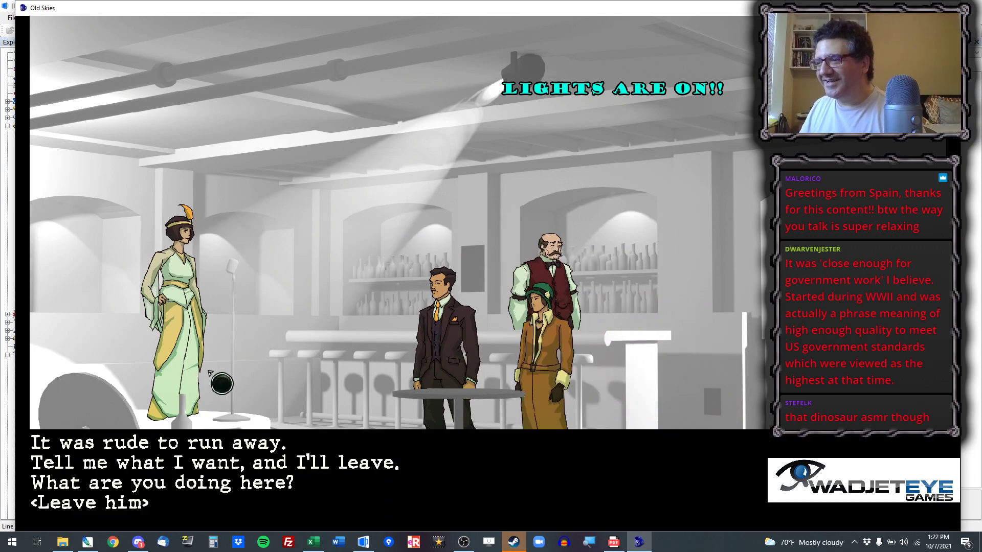
pyautogui.click(226, 447)
pyautogui.click(245, 490)
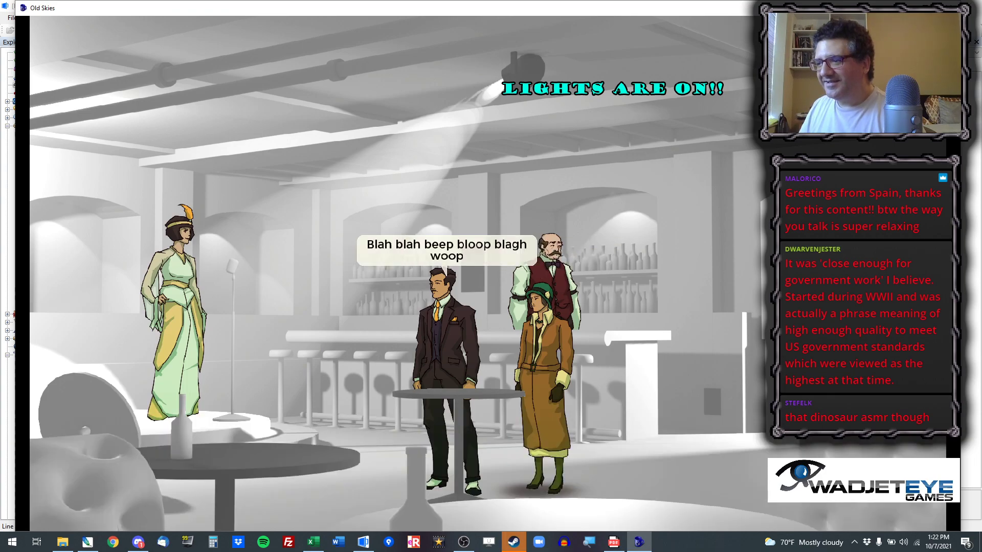
pyautogui.click(241, 495)
pyautogui.click(234, 512)
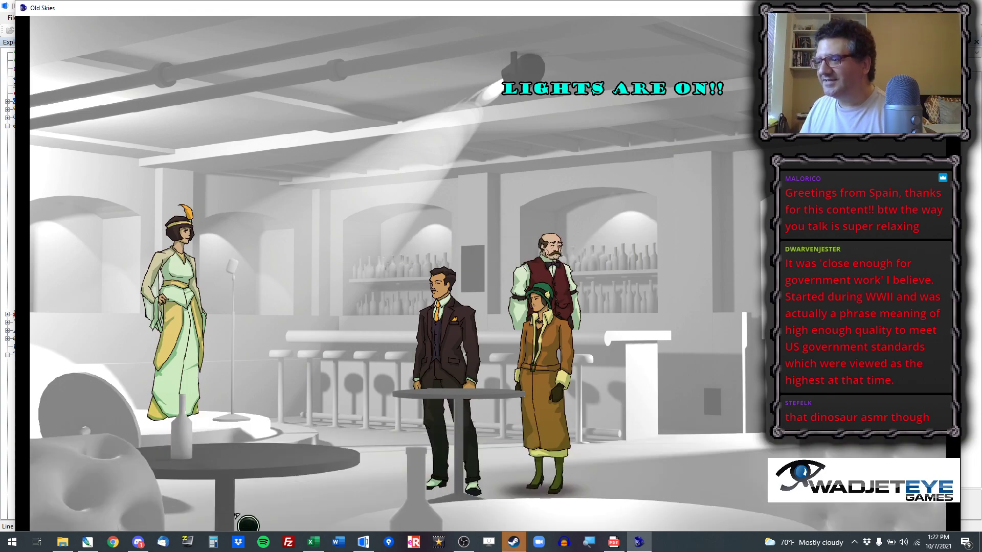
# Step: Talk to the Bartender and leave that conversation, then end Art's conversation with "<Leave him>"
pyautogui.click(263, 488)
pyautogui.click(272, 517)
pyautogui.click(256, 471)
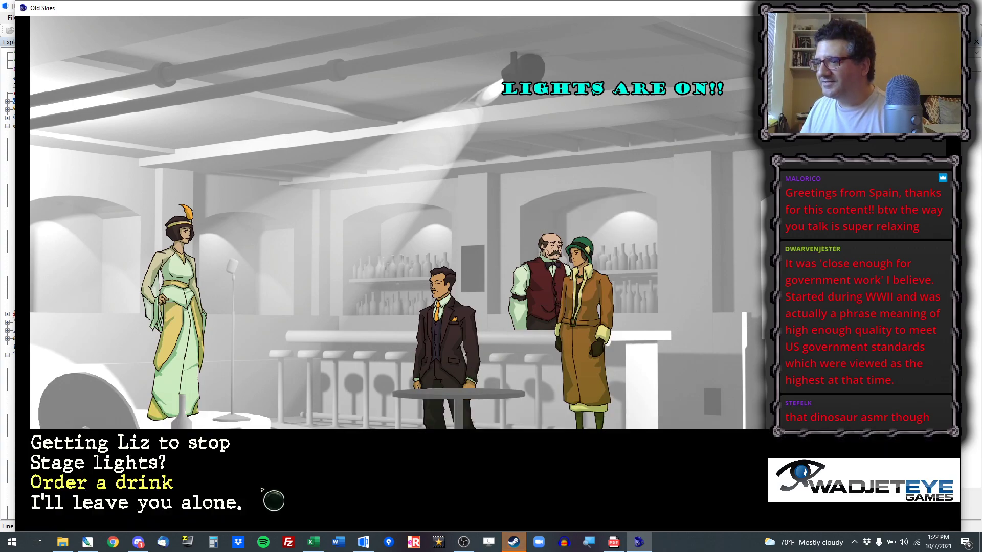
pyautogui.click(261, 474)
pyautogui.click(270, 492)
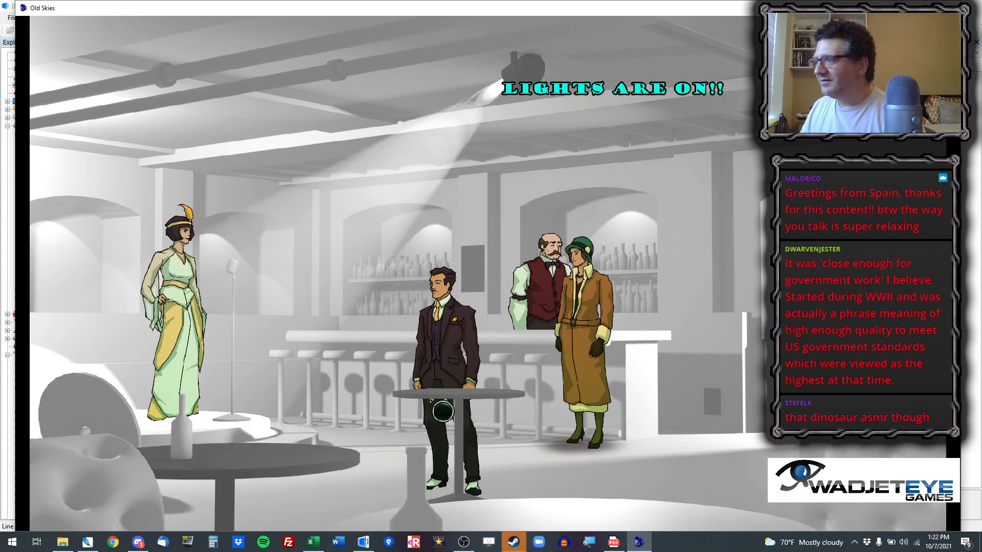
pyautogui.click(277, 495)
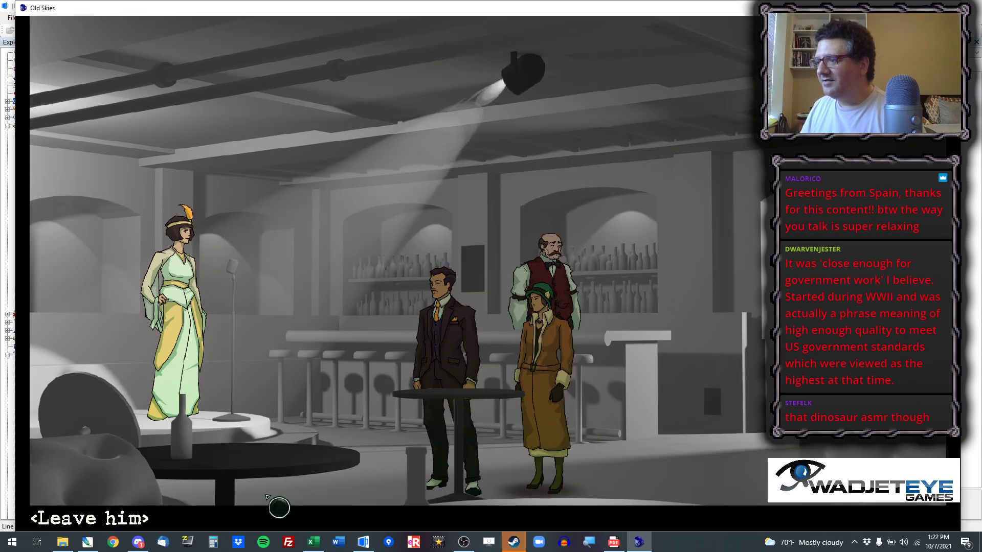
pyautogui.click(272, 515)
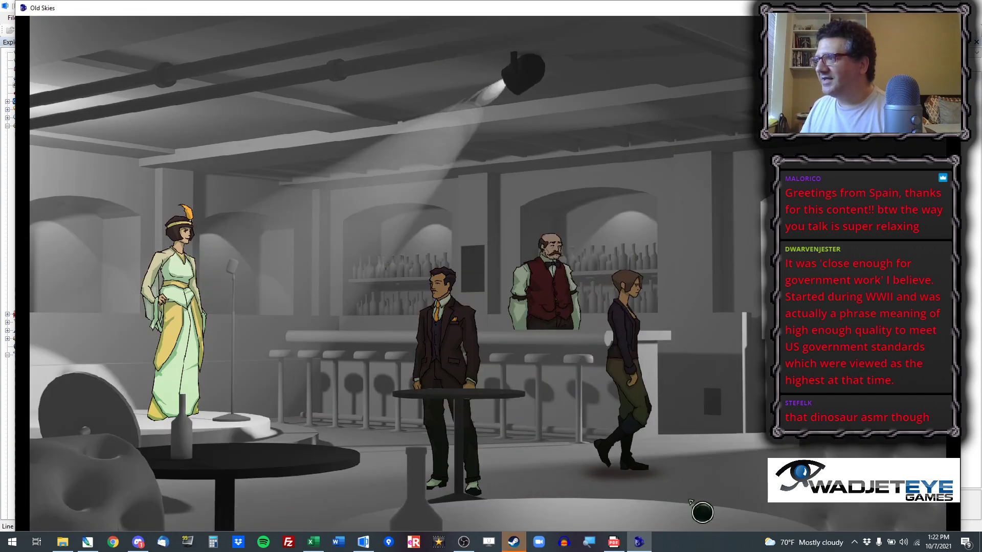
# Step: Open the cable box with the inventory multitool, yank out its cable to test Lizbeth's scene, and abort the test run
pyautogui.click(790, 493)
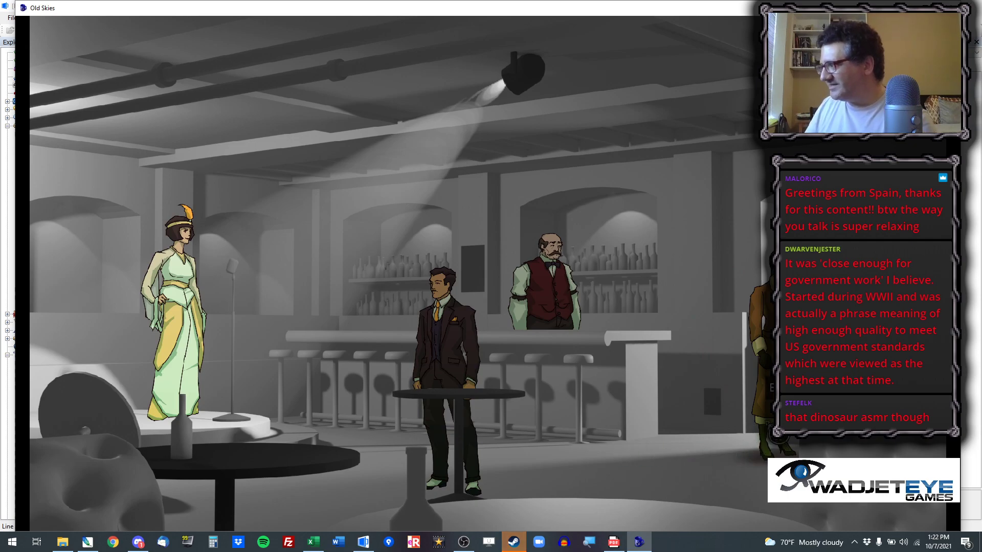
pyautogui.click(66, 39)
pyautogui.click(715, 405)
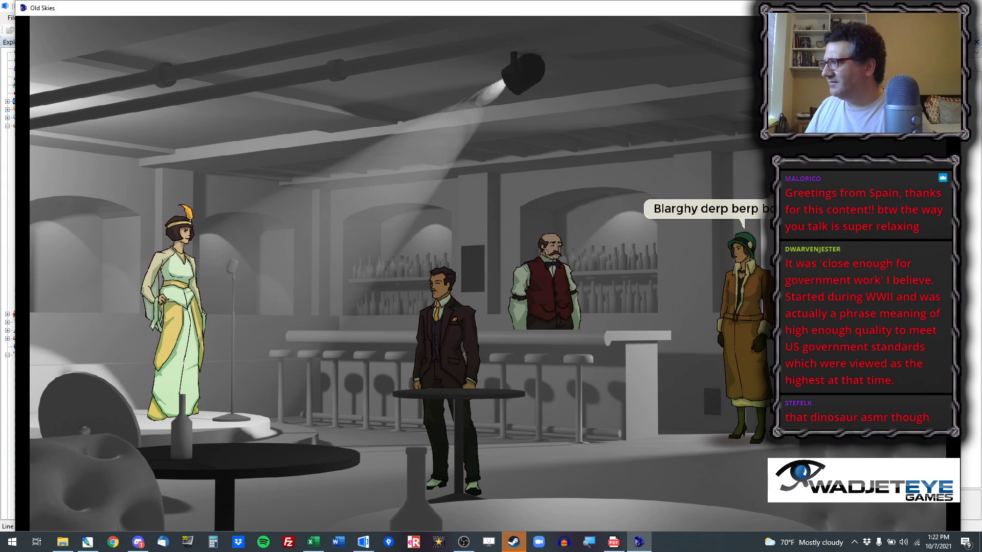
pyautogui.click(700, 403)
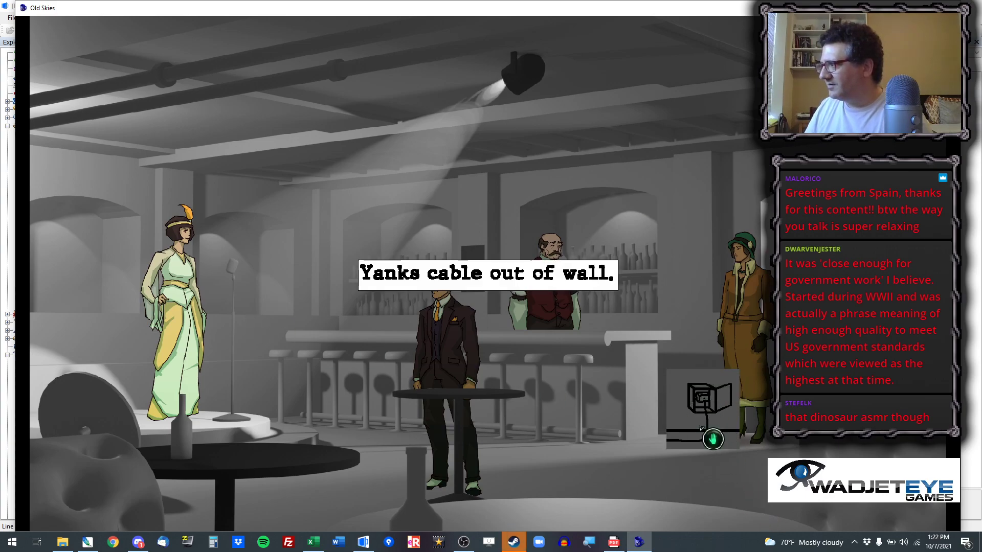
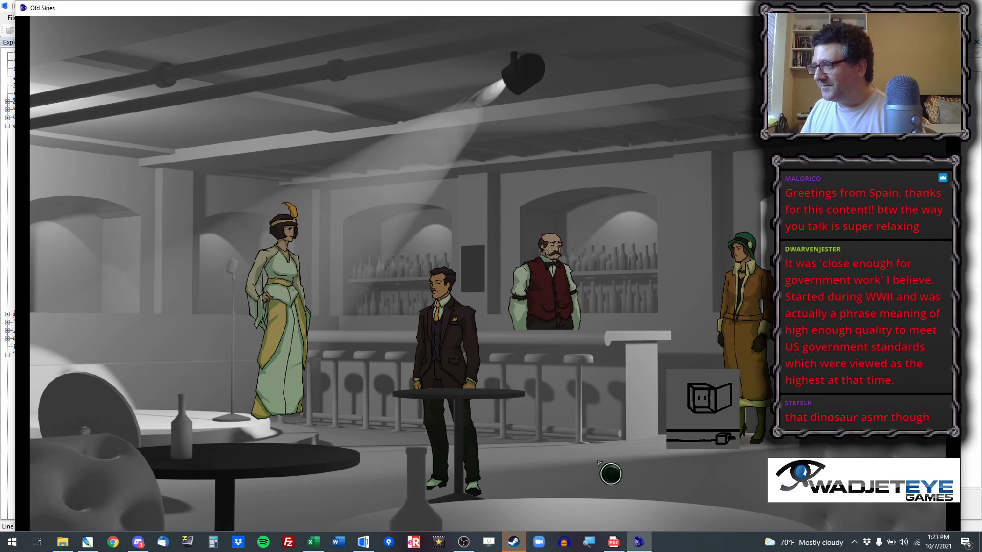
pyautogui.hotkey('alt', 'x')
pyautogui.click(516, 309)
# Step: In the Speakeasy room script, set cLizbeth's Walk target in oBoxOpen_Interact to 730, 1021, copied from her placeAt line in room_Load
pyautogui.click(754, 44)
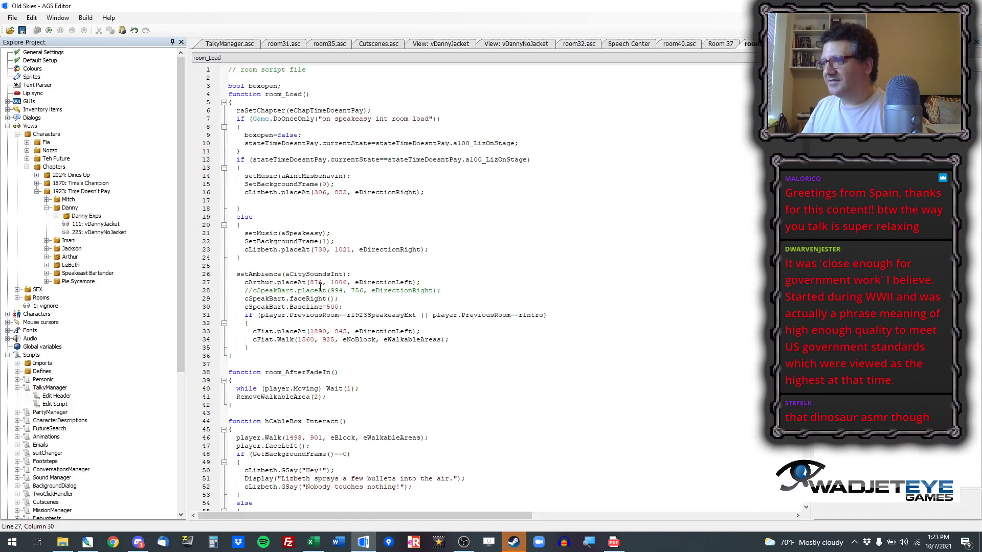
pyautogui.moveTo(314, 251); pyautogui.dragTo(351, 251)
pyautogui.hotkey('ctrl', 'c')
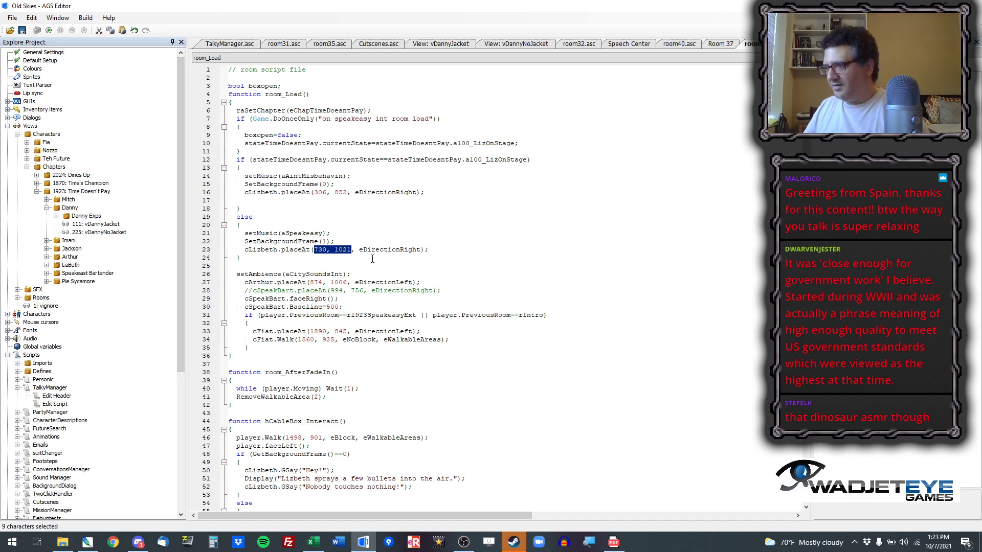
pyautogui.scroll(-5, 367, 377)
pyautogui.scroll(-13, 375, 393)
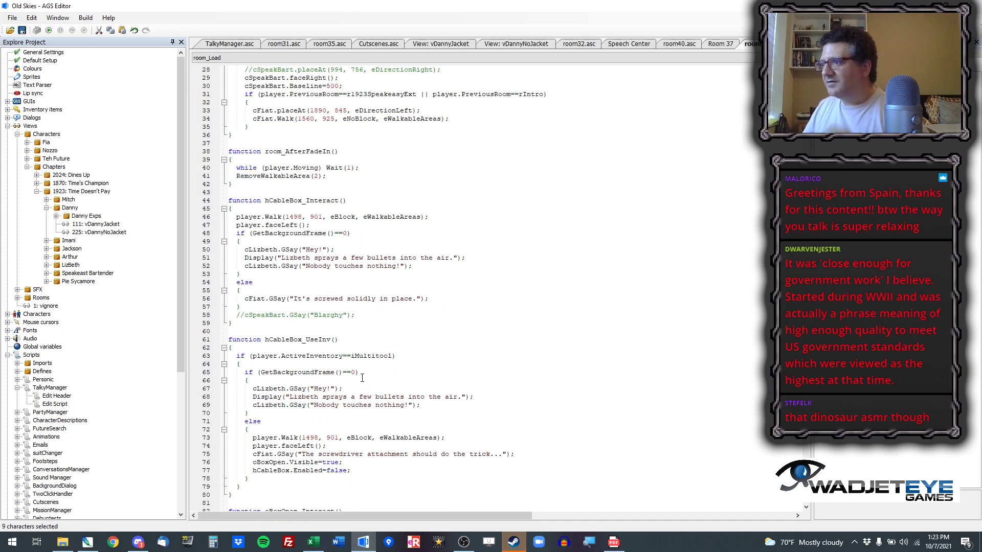
pyautogui.scroll(-5, 367, 372)
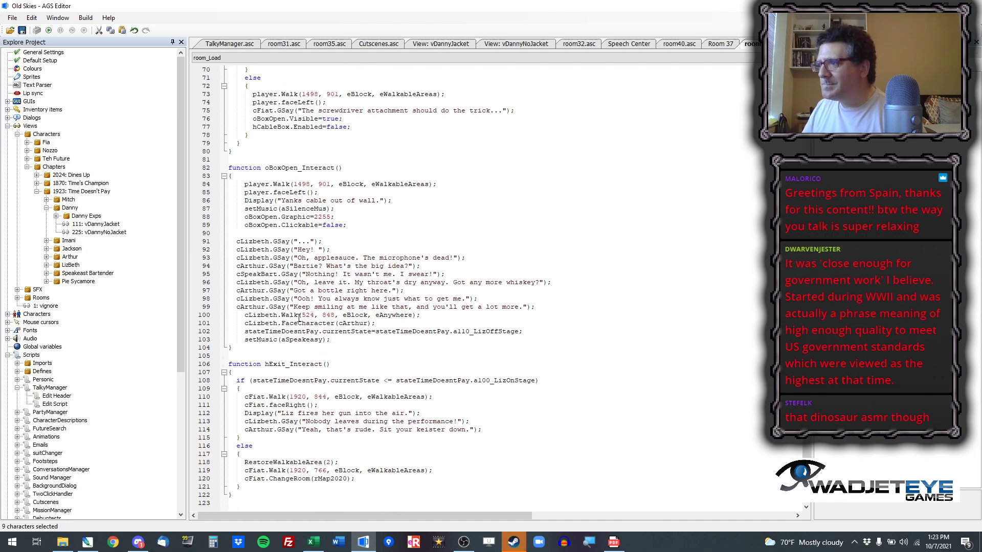
pyautogui.moveTo(314, 317); pyautogui.dragTo(334, 317)
pyautogui.hotkey('ctrl', 'v')
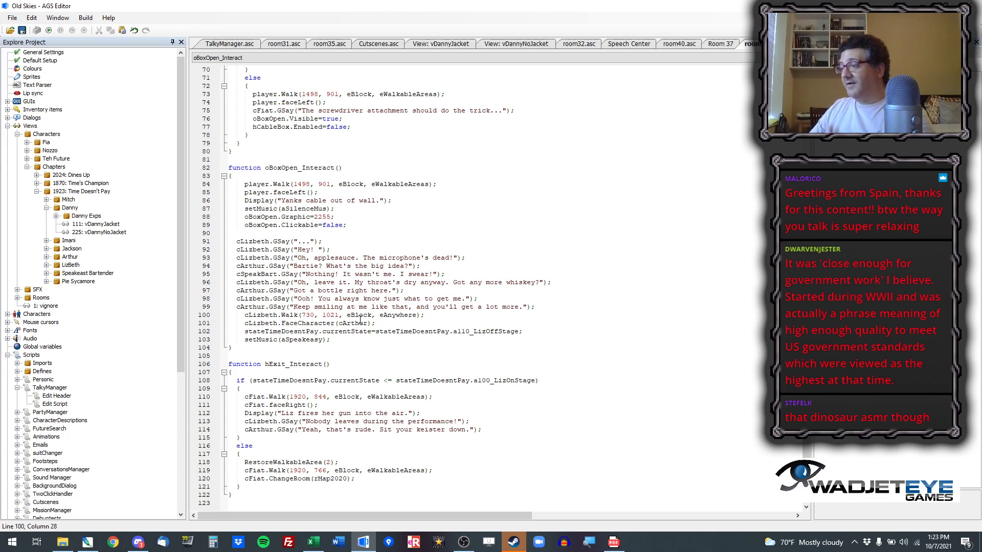
# Step: Collapse the Characters views and Speakeasy branches of the project tree and open room 25, Studio int, of the Art Studio for editing
pyautogui.click(27, 168)
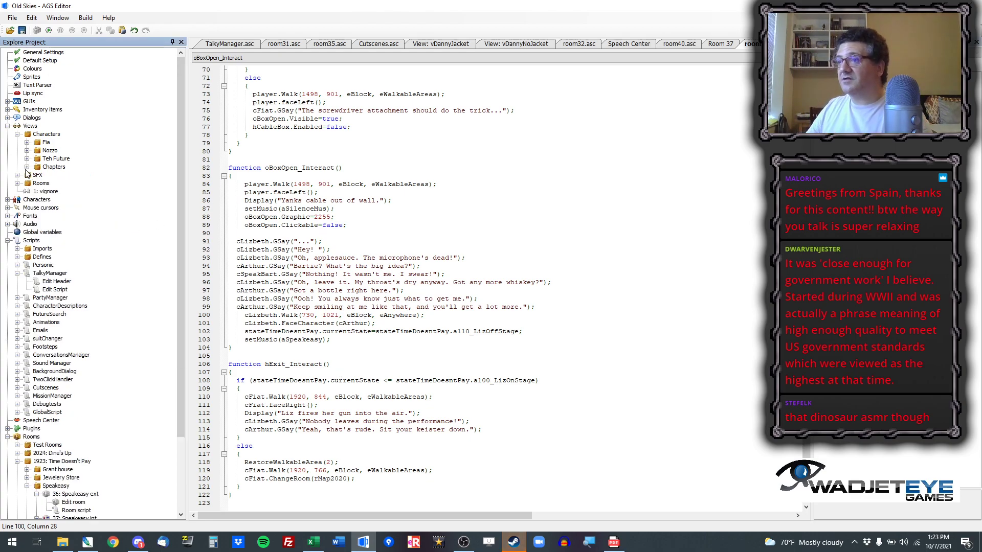
pyautogui.click(17, 134)
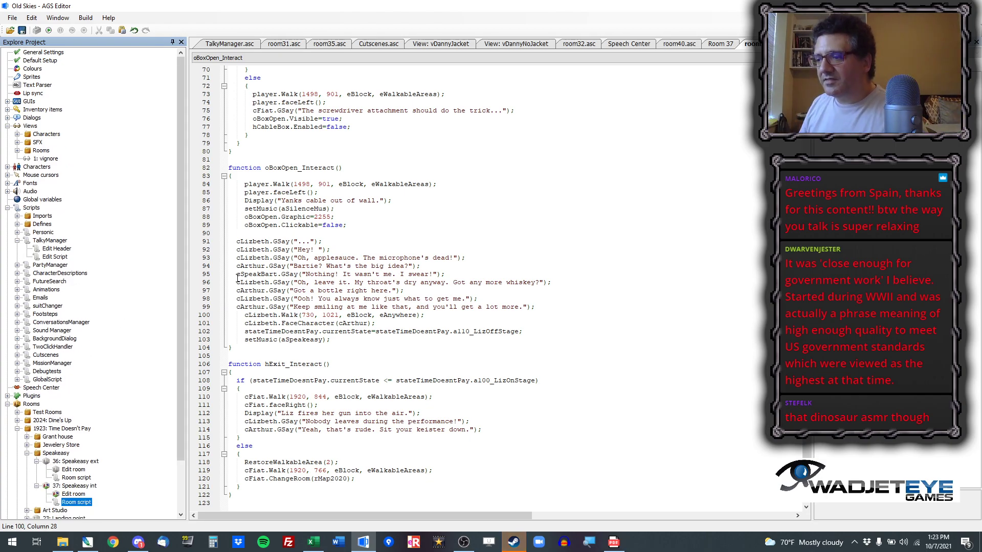
pyautogui.scroll(-3, 64, 398)
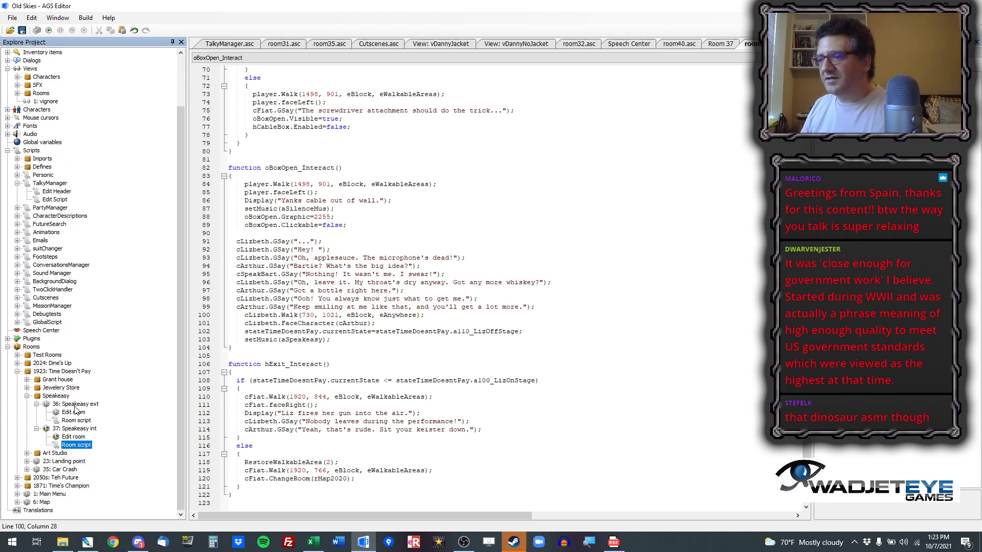
pyautogui.click(26, 396)
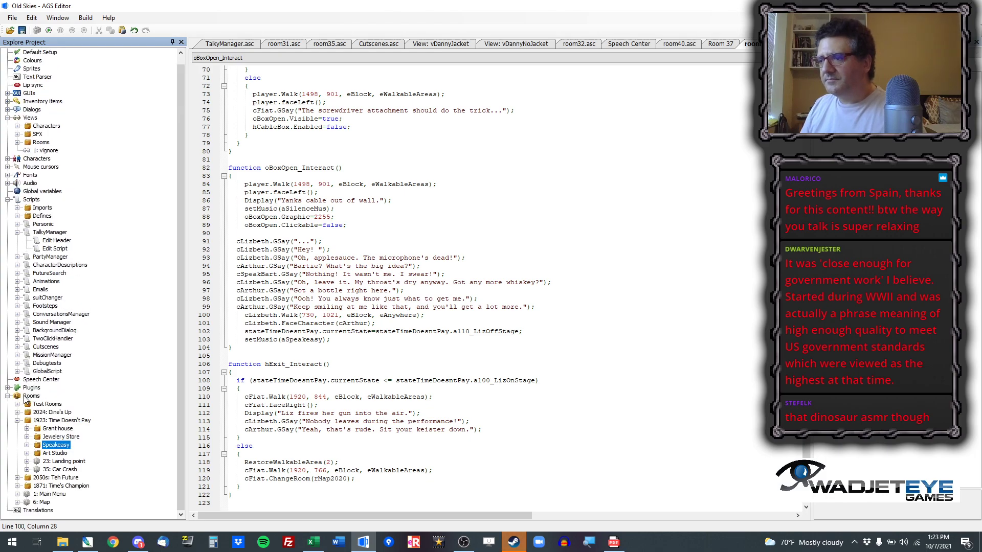
pyautogui.click(27, 453)
pyautogui.click(36, 461)
pyautogui.doubleClick(73, 469)
pyautogui.scroll(-2, 394, 395)
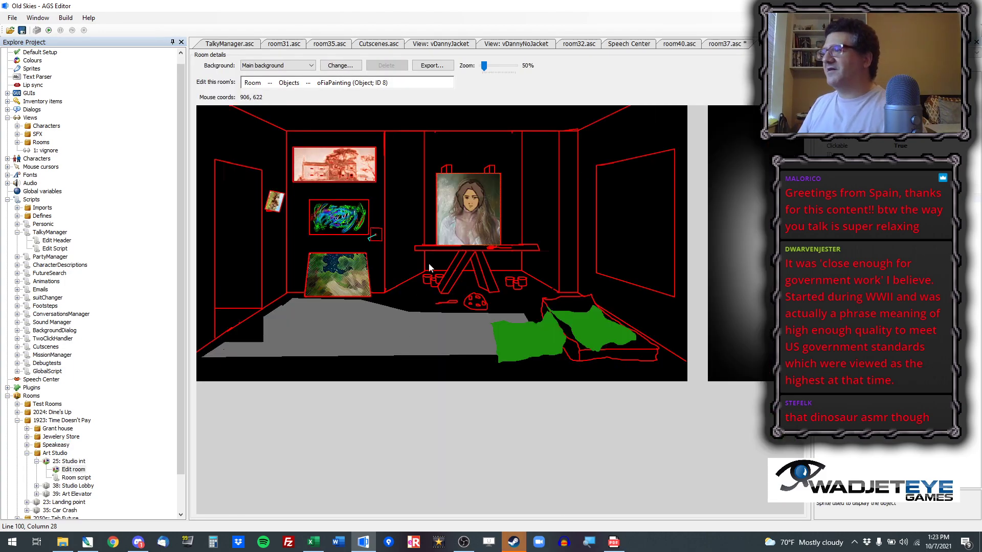
pyautogui.click(280, 67)
pyautogui.click(262, 4)
pyautogui.scroll(-1, 413, 297)
pyautogui.scroll(1, 414, 296)
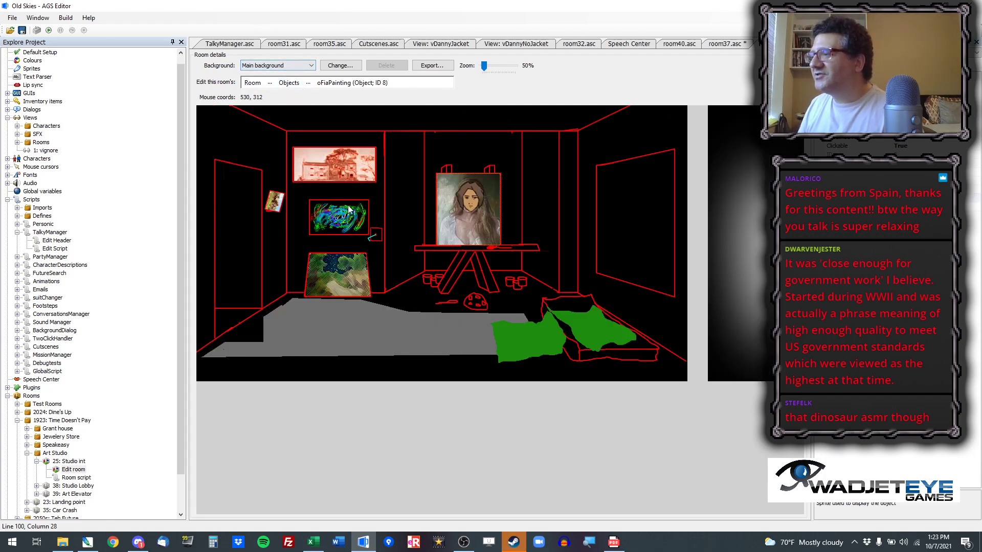
# Step: Shift the oMasque object and restore its position outside the room's right edge through its X and Y coordinates
pyautogui.scroll(1, 566, 338)
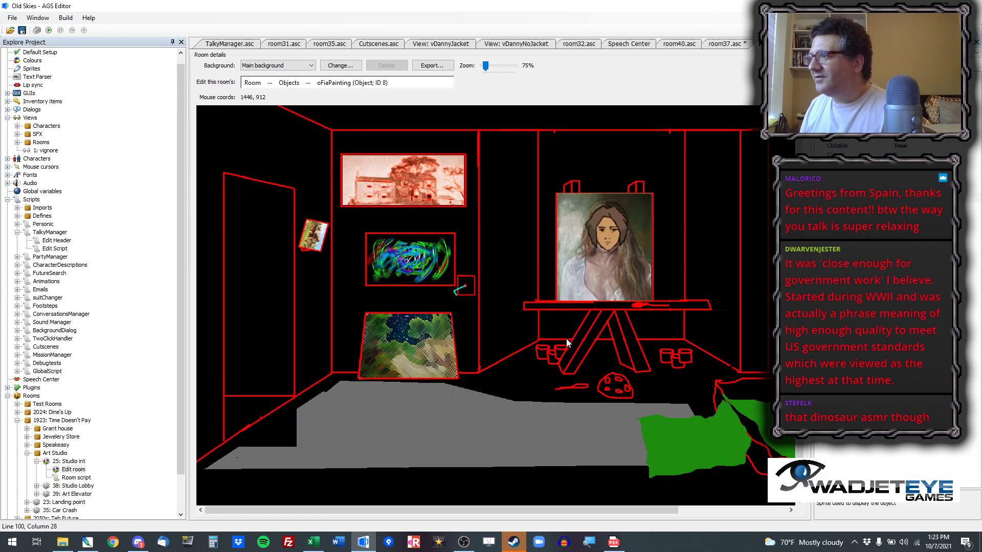
pyautogui.scroll(-1, 474, 300)
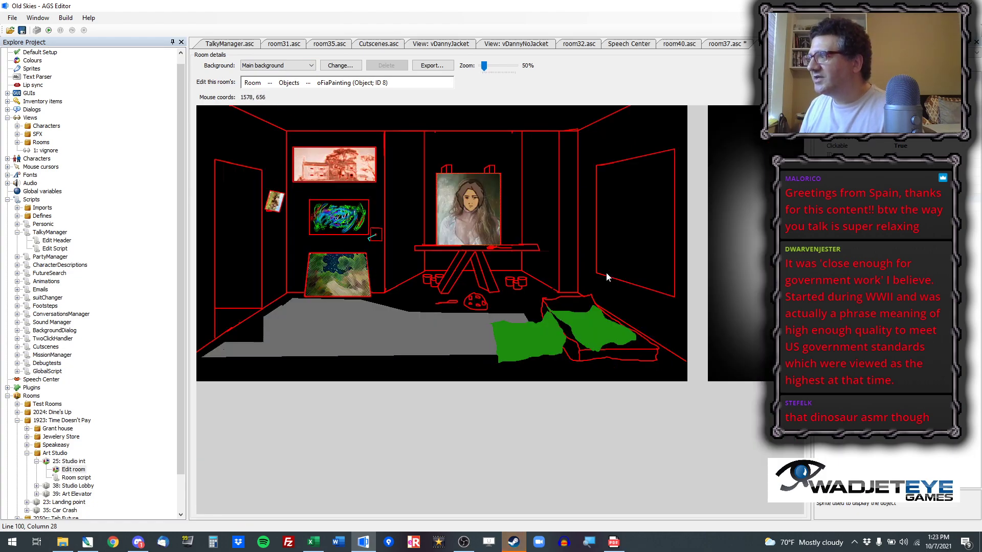
pyautogui.click(611, 274)
pyautogui.moveTo(610, 275); pyautogui.dragTo(722, 272)
pyautogui.moveTo(662, 227); pyautogui.dragTo(693, 228)
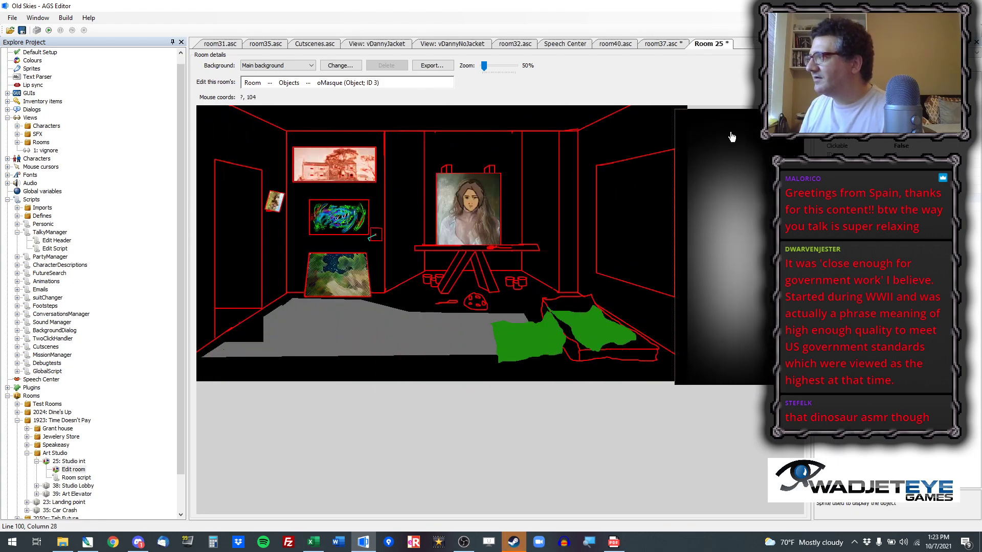
pyautogui.click(845, 200)
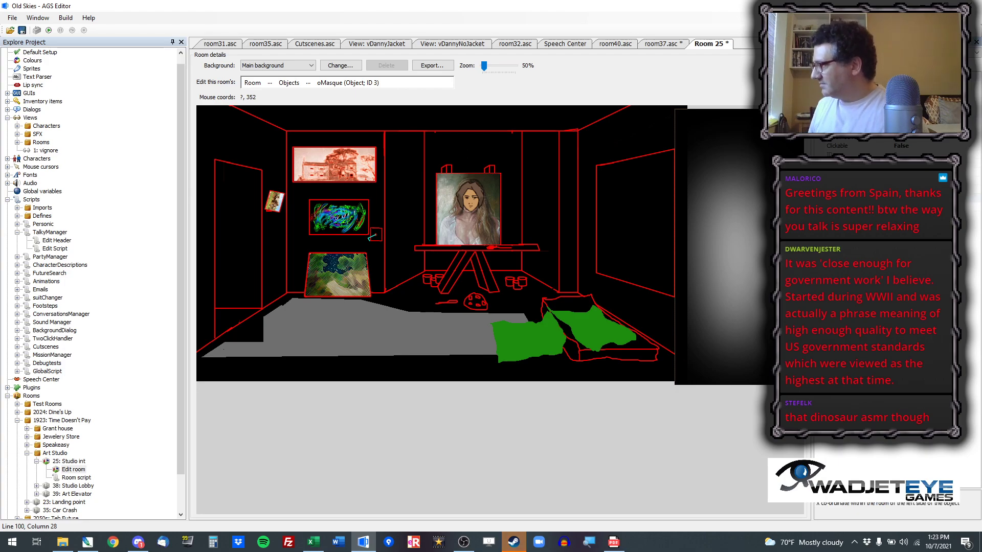
pyautogui.press('Return')
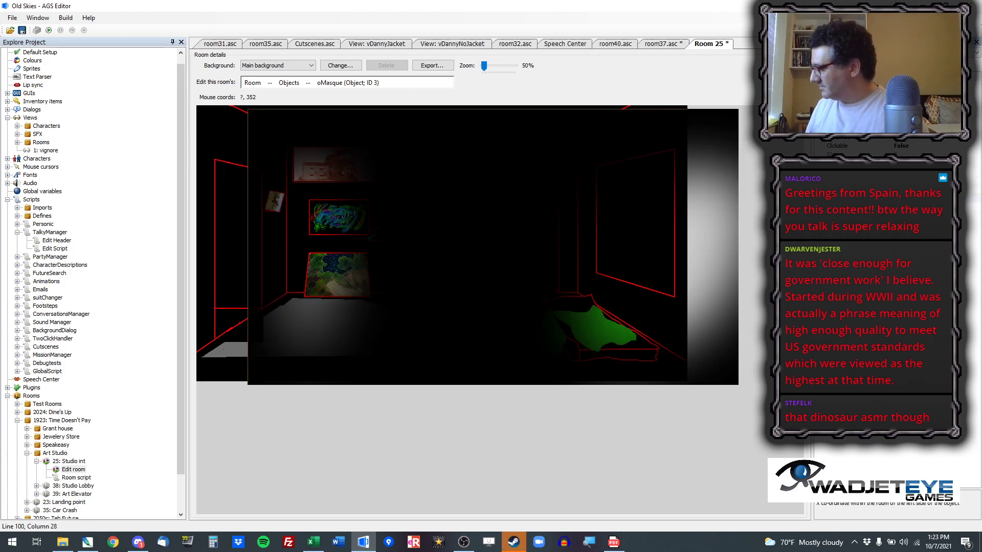
pyautogui.press('Return')
pyautogui.click(844, 207)
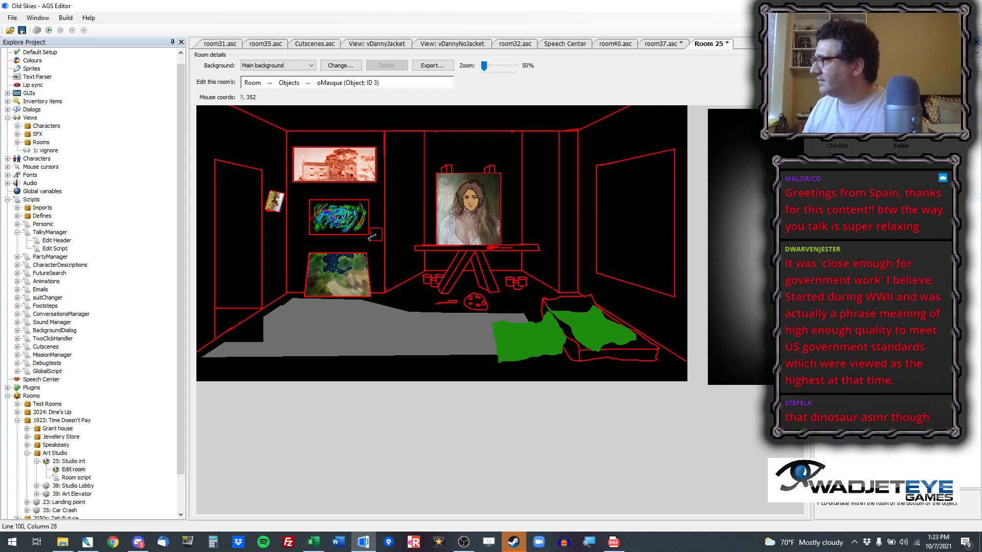
pyautogui.press('Return')
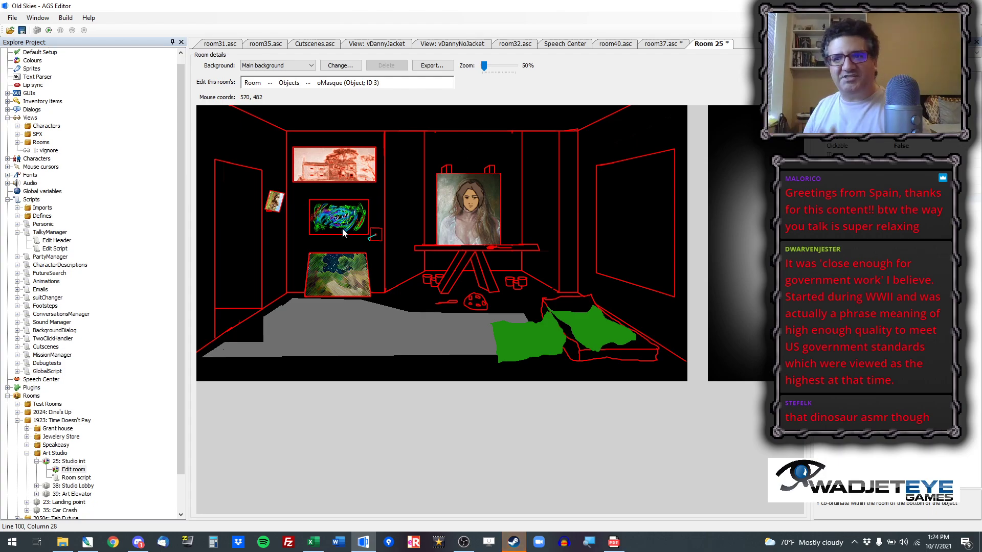
# Step: Replace the room's main background with Base.png from the Rooms folder "17 Pie's Studio"
pyautogui.click(340, 65)
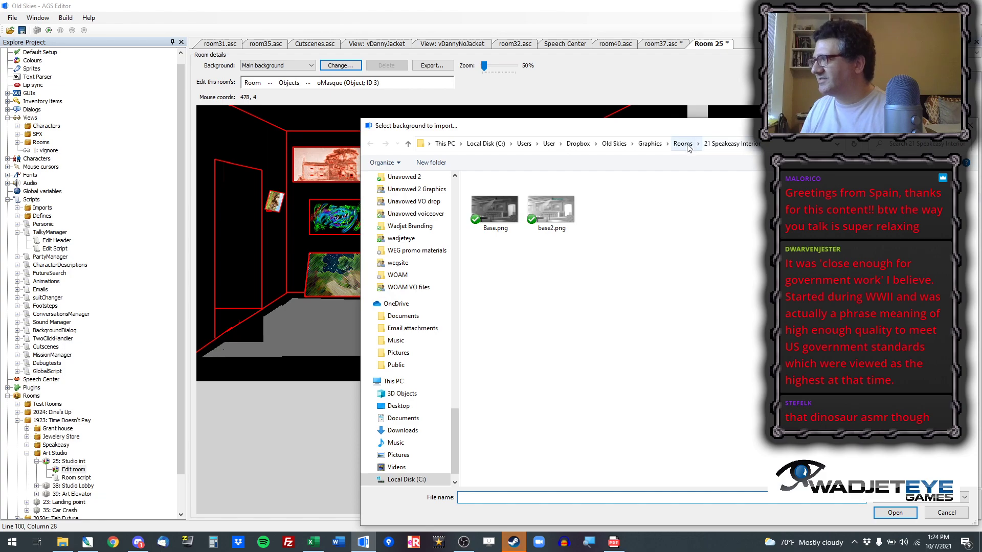
pyautogui.click(683, 144)
pyautogui.moveTo(614, 130); pyautogui.dragTo(514, 323)
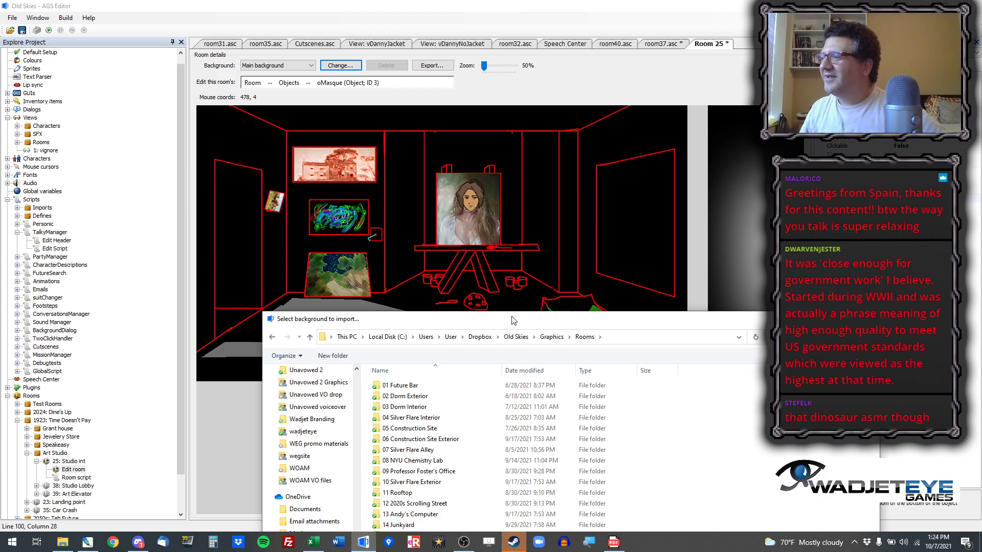
pyautogui.moveTo(514, 321); pyautogui.dragTo(463, 415)
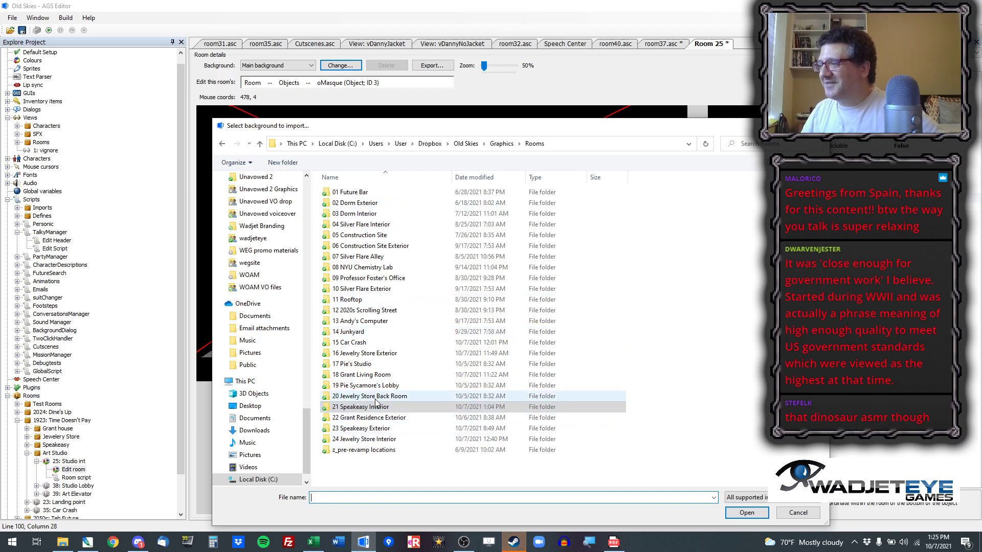
pyautogui.doubleClick(353, 363)
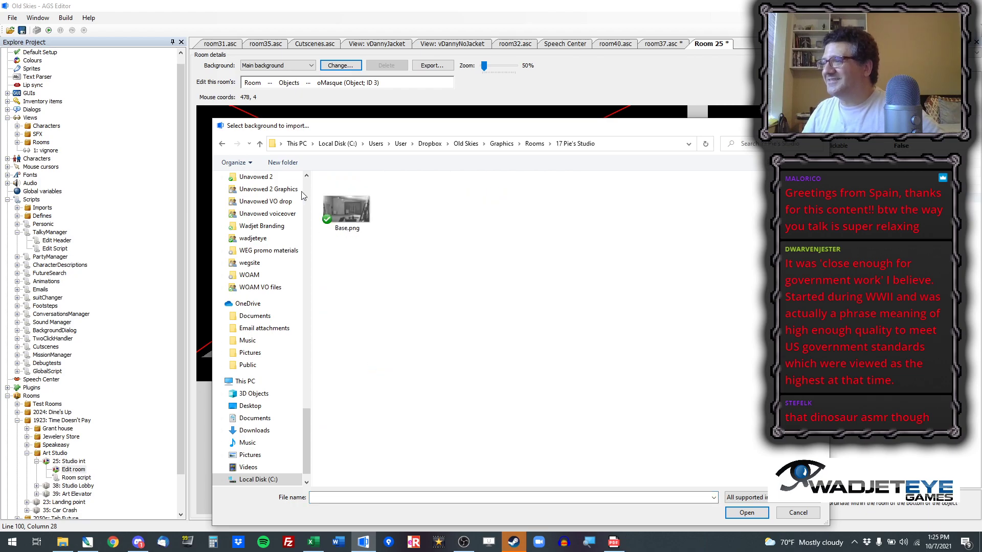
pyautogui.moveTo(366, 133); pyautogui.dragTo(397, 392)
pyautogui.doubleClick(387, 466)
pyautogui.doubleClick(388, 214)
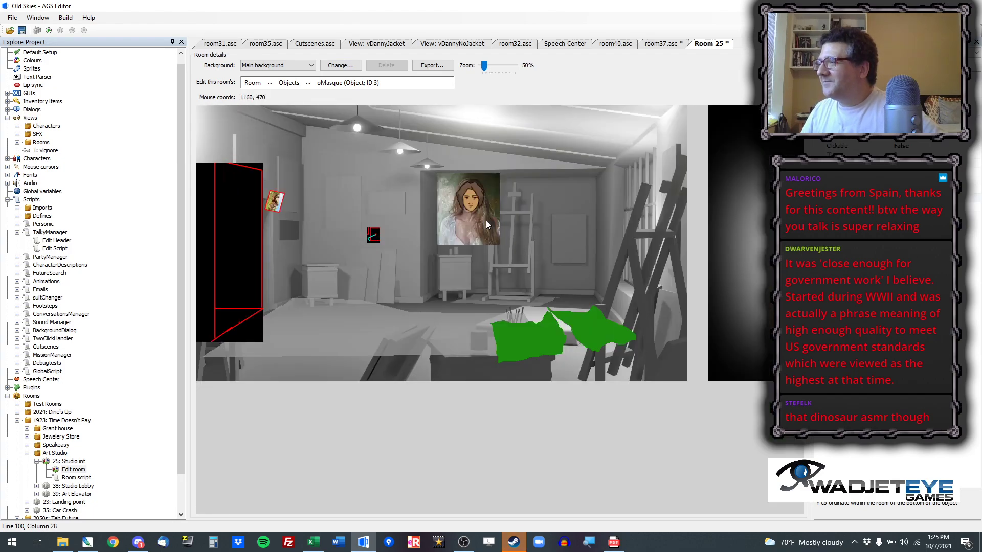
# Step: Move oFiaPainting onto the easel in the back alcove and oCrank to the wall beside the alcove, at about 816, 579
pyautogui.click(466, 214)
pyautogui.moveTo(466, 222)
pyautogui.mouseDown()
pyautogui.moveTo(494, 229)
pyautogui.moveTo(512, 248)
pyautogui.mouseUp()
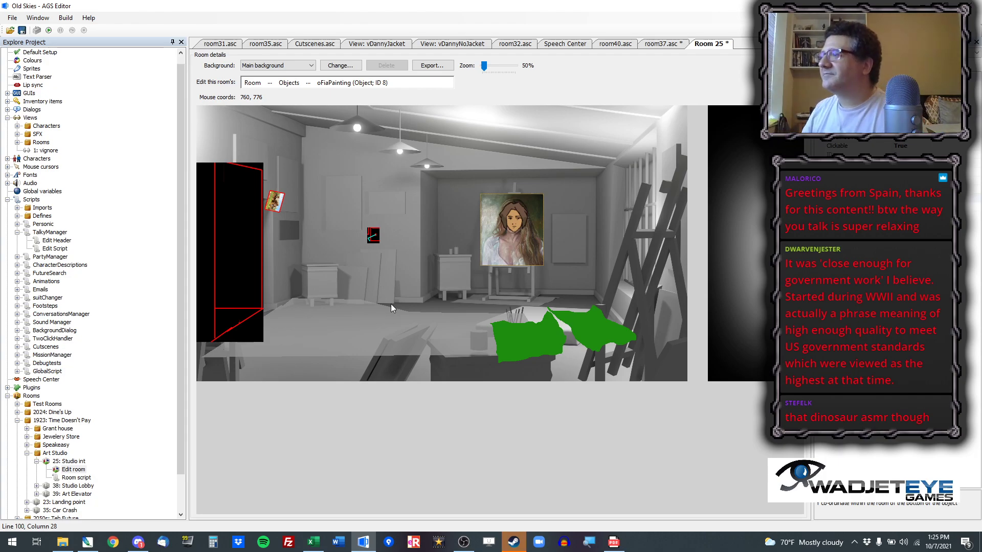
pyautogui.click(375, 238)
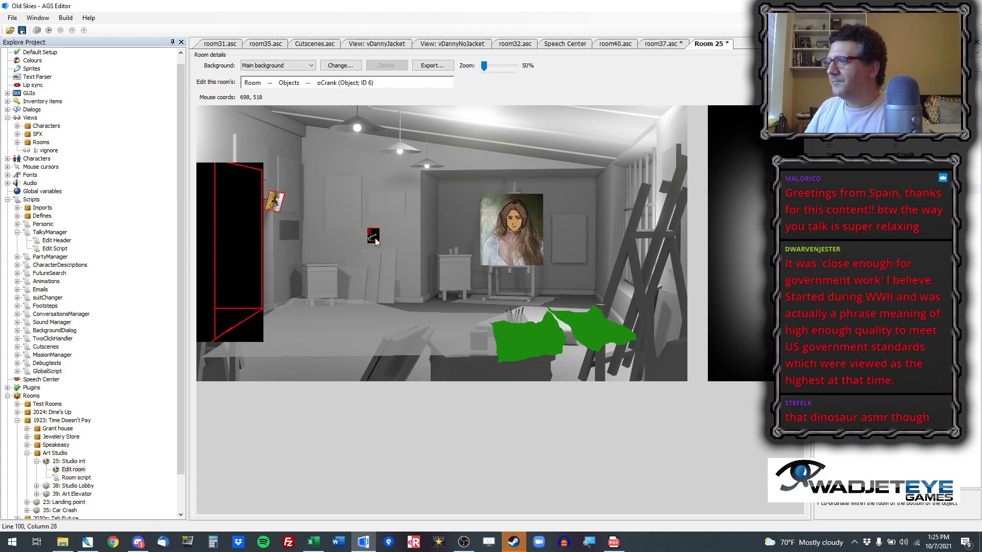
pyautogui.moveTo(374, 238); pyautogui.dragTo(413, 249)
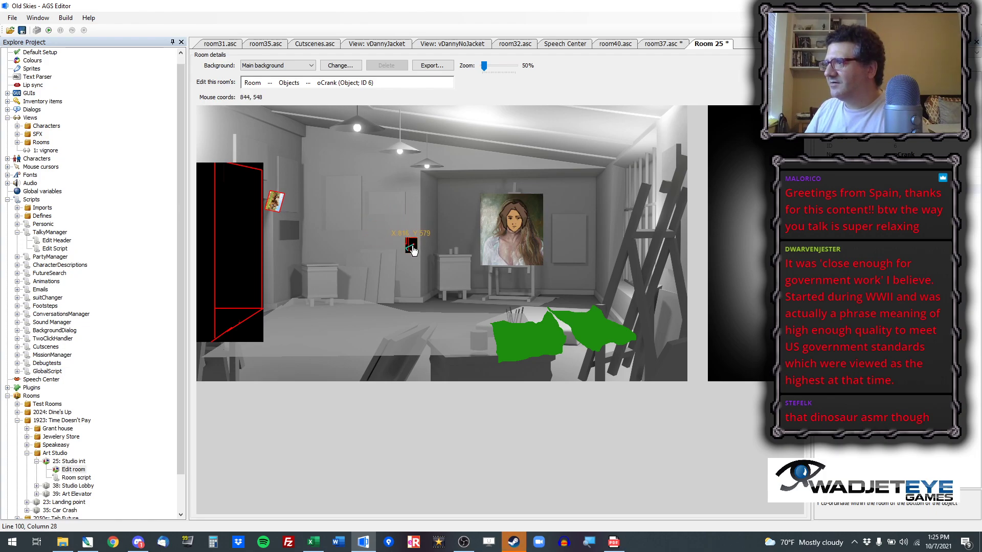
# Step: Fit the oCurtain object over the back alcove's opening and place it outside the visible room again through its X coordinate
pyautogui.click(308, 83)
pyautogui.click(309, 83)
pyautogui.click(309, 84)
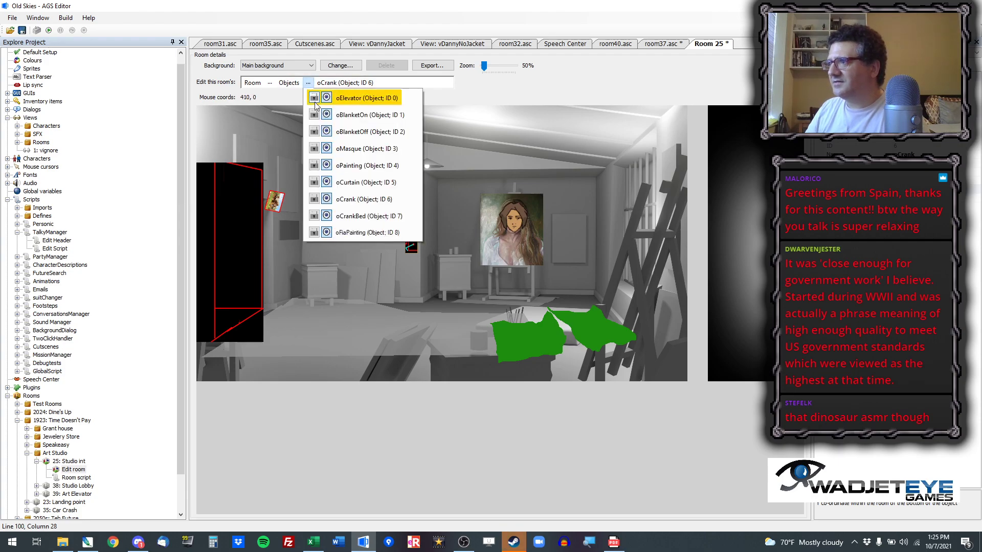
pyautogui.click(356, 183)
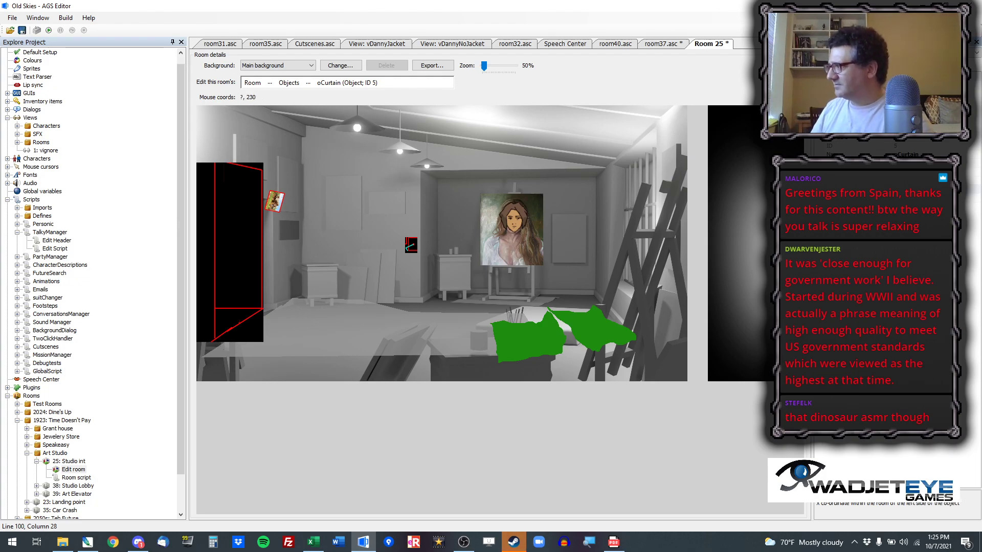
pyautogui.press('Return')
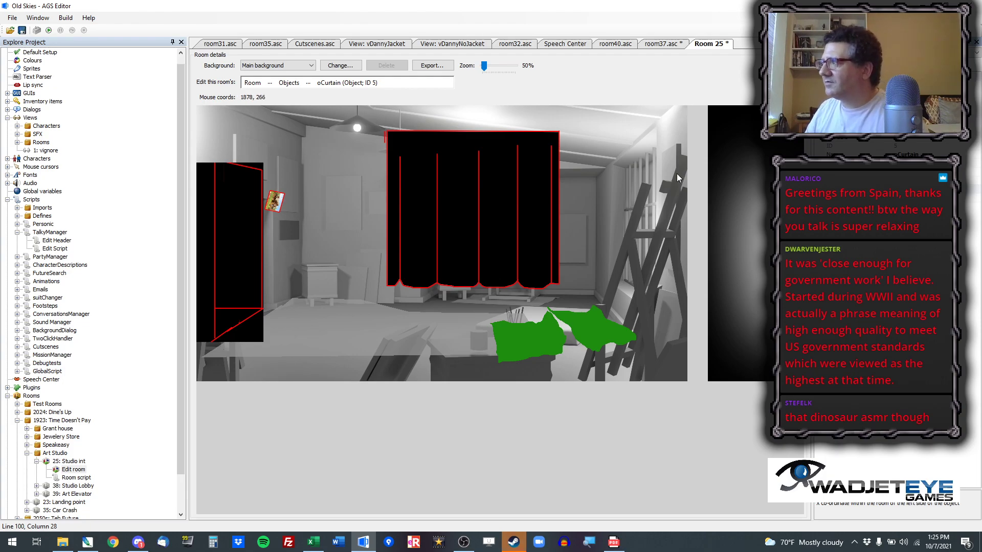
pyautogui.moveTo(454, 193); pyautogui.dragTo(485, 214)
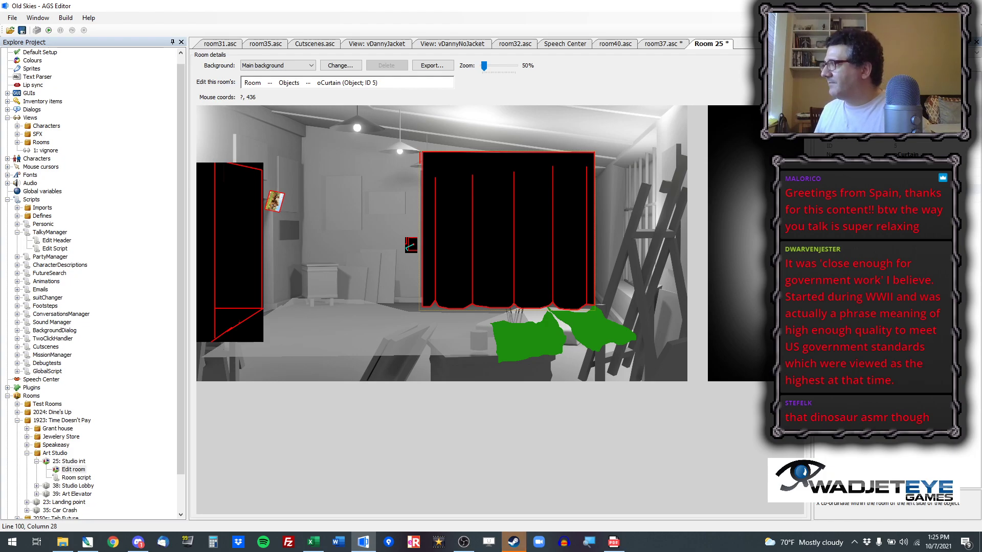
pyautogui.press('Return')
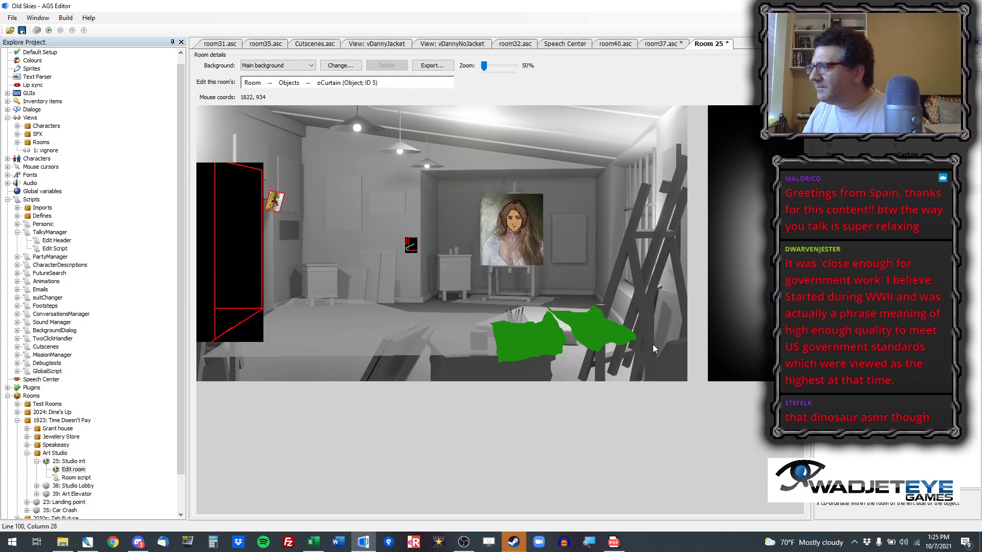
# Step: Reposition oBlanketOff, oBlanketOn, oElevator and oPainting to fit the new background's foreground table and left wall
pyautogui.moveTo(536, 340)
pyautogui.mouseDown()
pyautogui.moveTo(468, 339)
pyautogui.moveTo(521, 331)
pyautogui.mouseUp()
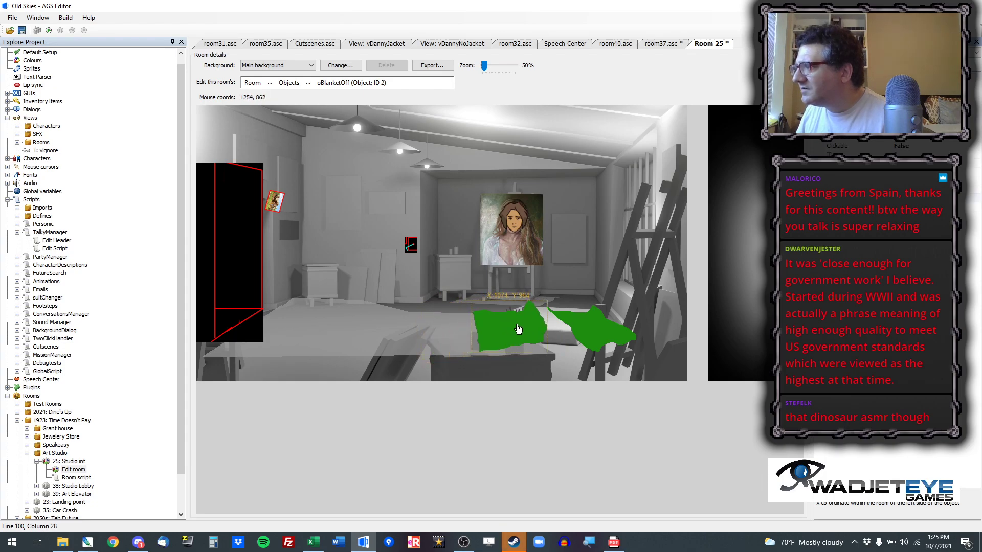
pyautogui.click(597, 317)
pyautogui.moveTo(597, 328)
pyautogui.mouseDown()
pyautogui.moveTo(450, 330)
pyautogui.moveTo(567, 323)
pyautogui.moveTo(504, 333)
pyautogui.moveTo(530, 359)
pyautogui.moveTo(504, 345)
pyautogui.moveTo(573, 328)
pyautogui.mouseUp()
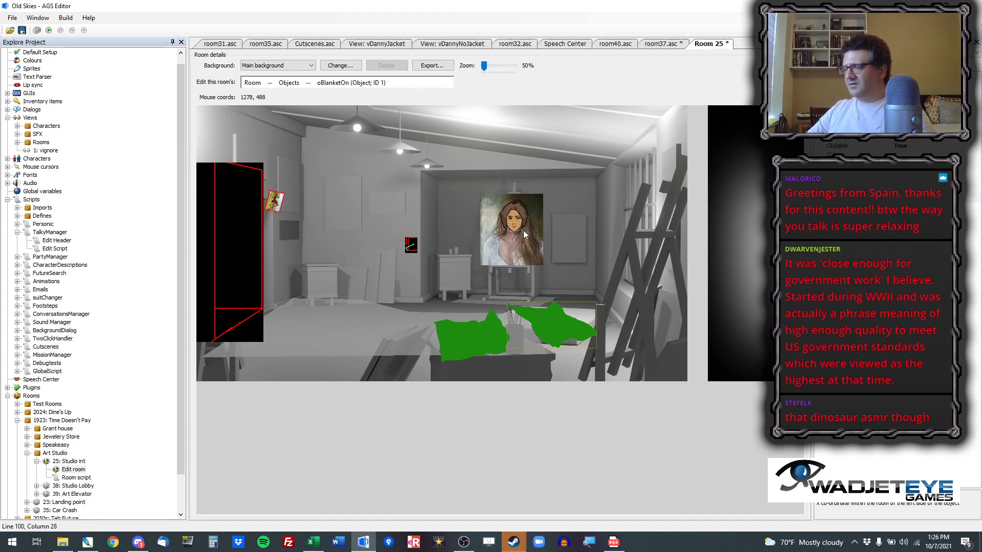
pyautogui.moveTo(236, 205); pyautogui.dragTo(251, 207)
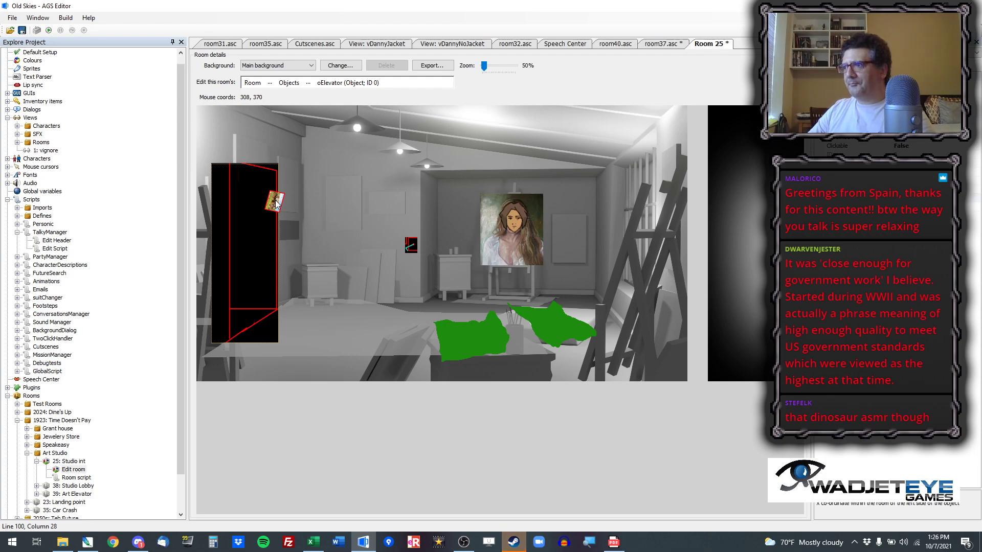
pyautogui.moveTo(275, 204)
pyautogui.mouseDown()
pyautogui.moveTo(295, 203)
pyautogui.moveTo(292, 236)
pyautogui.mouseUp()
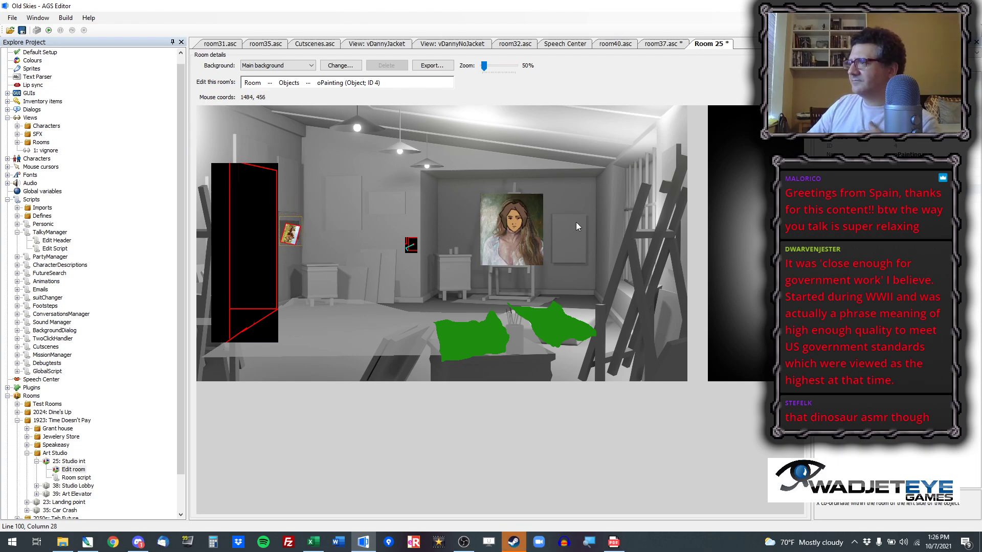
# Step: Switch to editing walkable areas and clear the old Walkable area ID 1 from the studio floor with the Fill tool
pyautogui.click(270, 83)
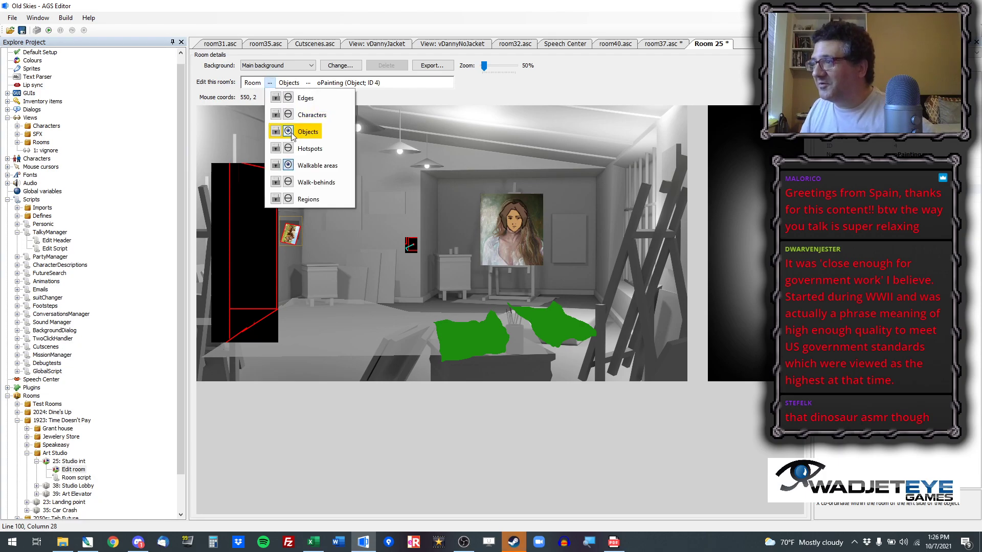
pyautogui.click(315, 168)
pyautogui.click(98, 30)
pyautogui.click(147, 32)
pyautogui.rightClick(348, 310)
# Step: Hide the room's objects so that the floor beside the elevator is unobstructed
pyautogui.scroll(1, 435, 322)
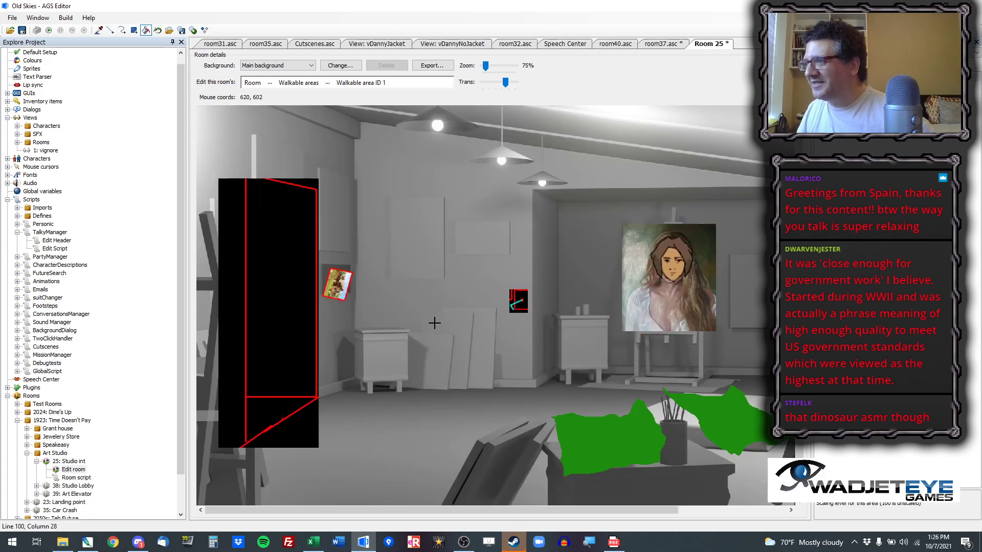
pyautogui.scroll(2, 434, 323)
pyautogui.scroll(-5, 475, 306)
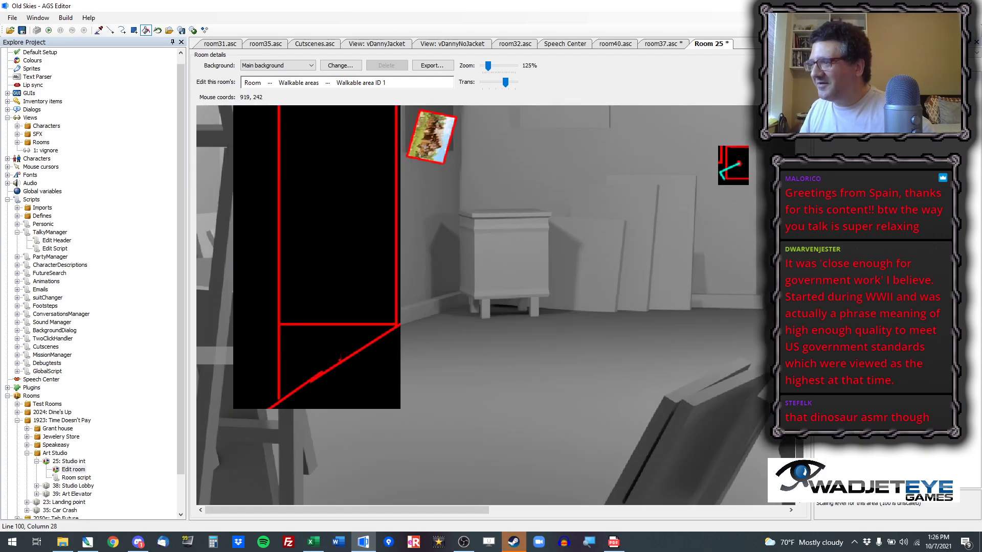
pyautogui.click(270, 83)
pyautogui.click(296, 128)
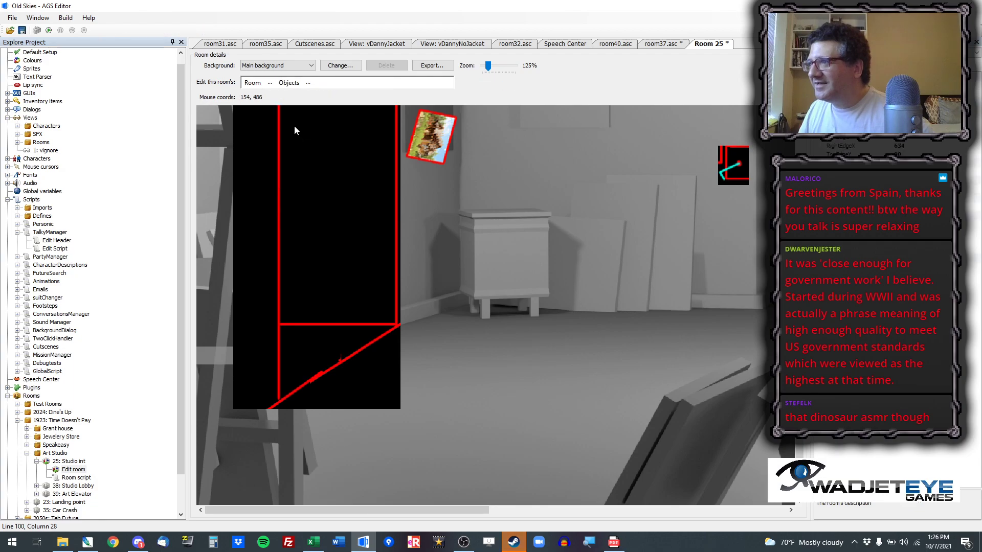
pyautogui.click(308, 83)
pyautogui.click(282, 85)
pyautogui.click(269, 83)
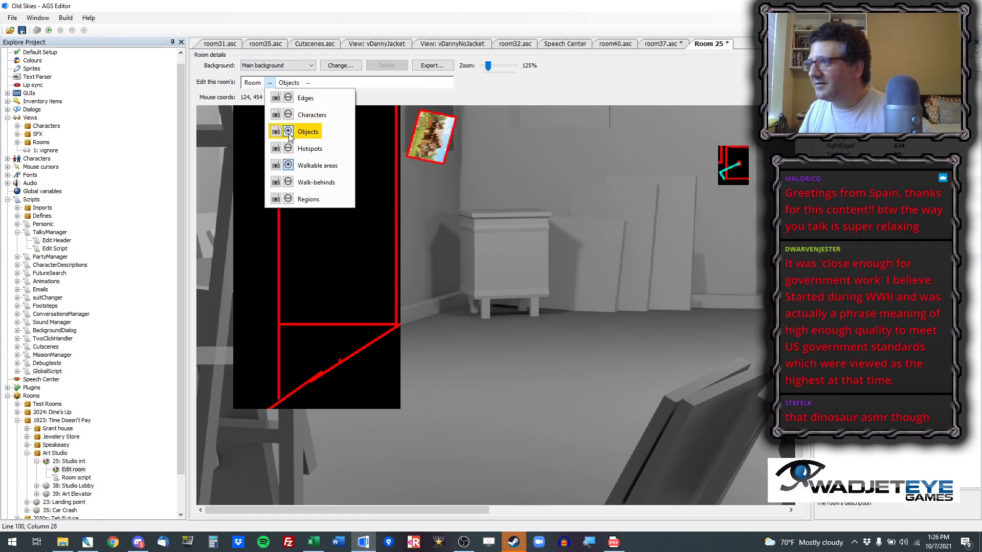
pyautogui.click(288, 131)
pyautogui.click(191, 25)
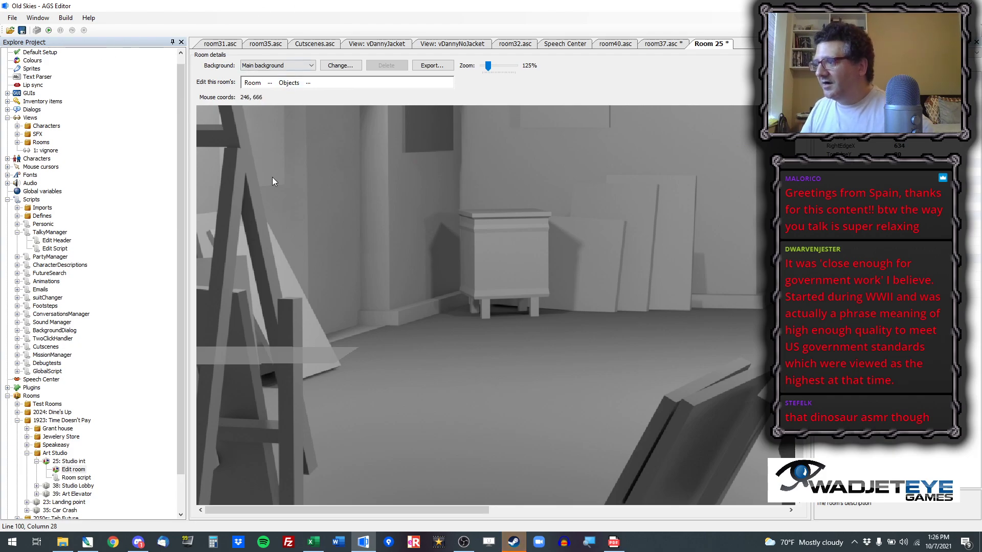
# Step: Pick Walkable area ID 2 and erase its old strip by the foreground easel with the Rectangle tool
pyautogui.click(275, 82)
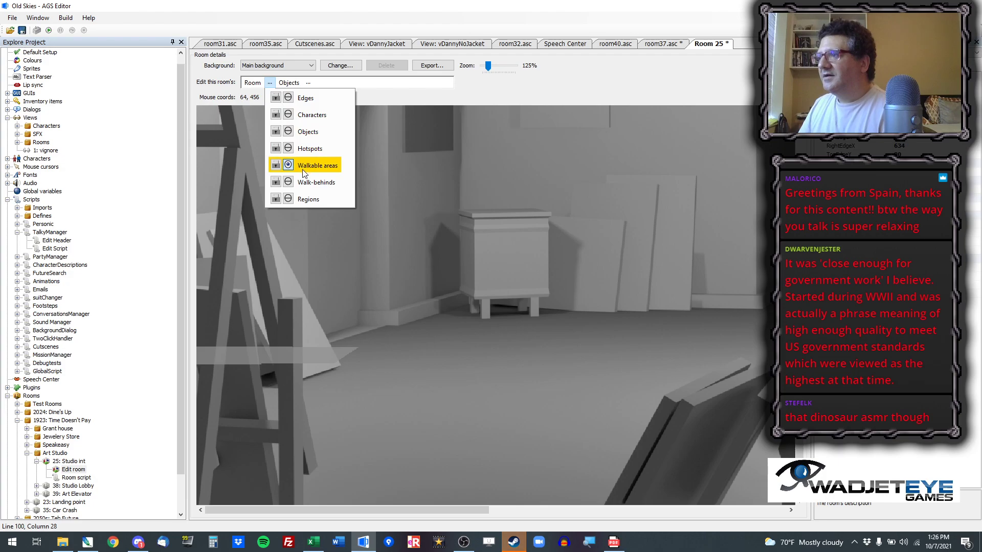
pyautogui.click(302, 168)
pyautogui.click(98, 29)
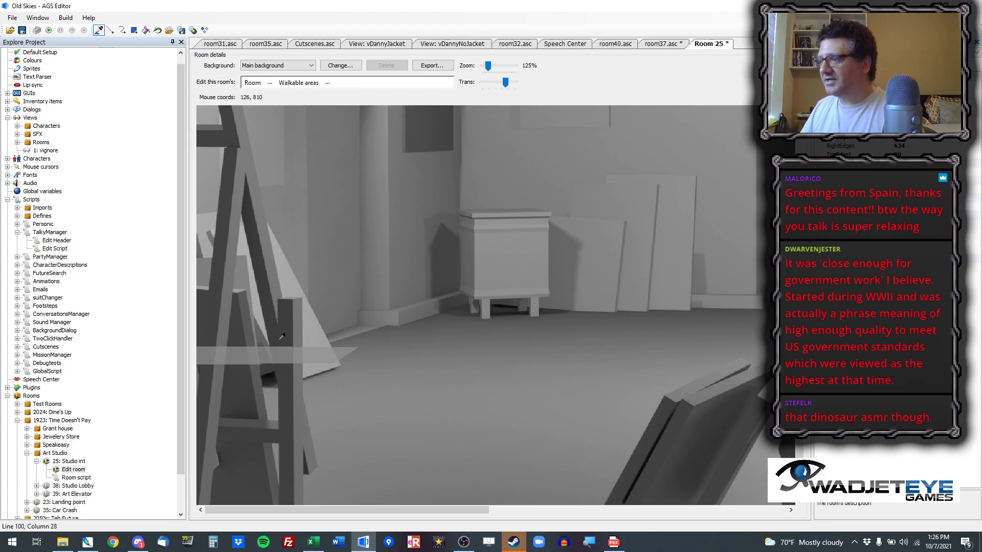
pyautogui.click(293, 351)
pyautogui.click(134, 30)
pyautogui.moveTo(381, 299); pyautogui.dragTo(25, 403)
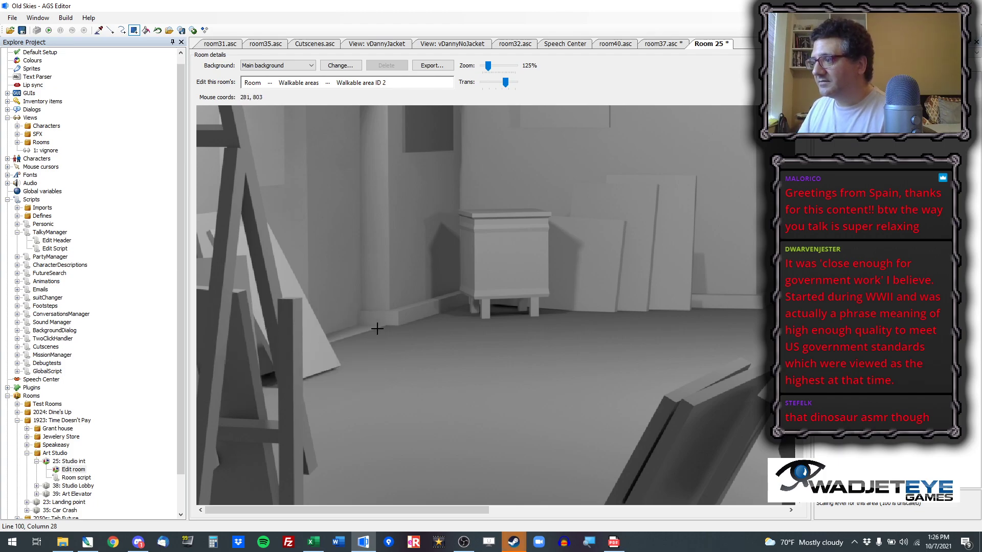
# Step: Redraw Walkable area ID 2 as a thin horizontal strip from the base of the wall to the room's left edge
pyautogui.moveTo(374, 326); pyautogui.dragTo(230, 337)
pyautogui.hotkey('ctrl', 'z')
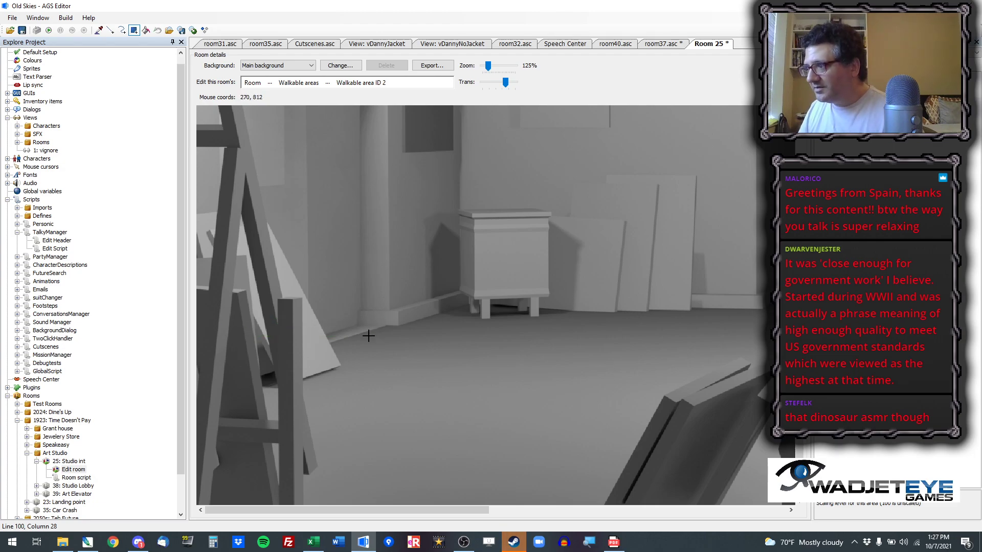
pyautogui.moveTo(372, 332); pyautogui.dragTo(160, 339)
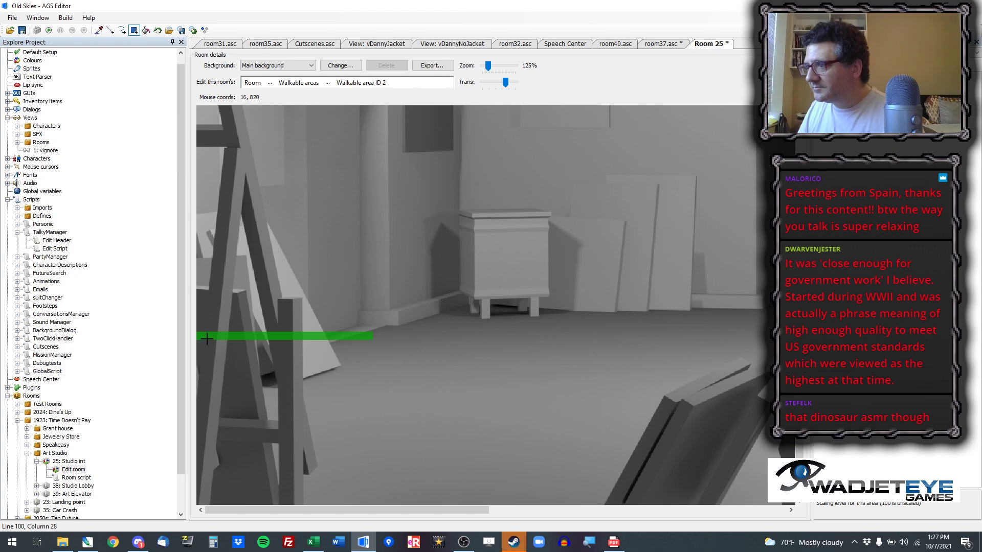
# Step: Lengthen the Walkable area ID 2 strip below the back-left cabinet and outline the floor from there towards the mattress with the Line tool
pyautogui.moveTo(209, 339); pyautogui.dragTo(495, 333)
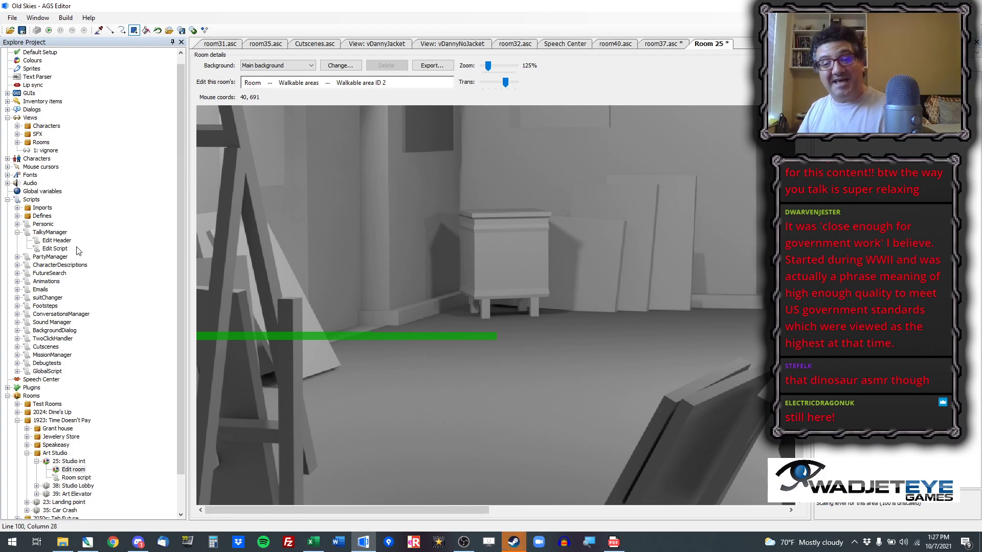
pyautogui.click(110, 30)
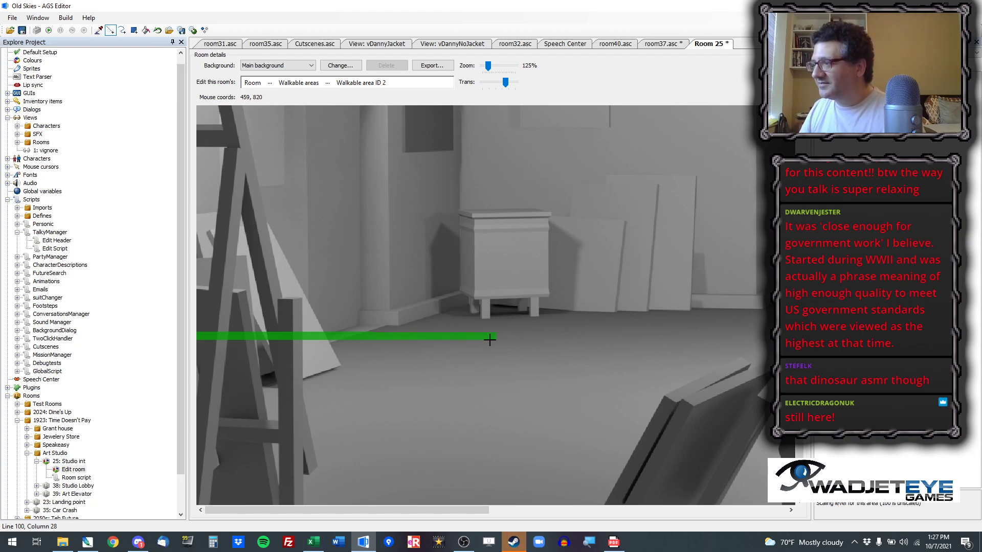
pyautogui.moveTo(444, 511); pyautogui.dragTo(528, 515)
pyautogui.scroll(-1, 497, 420)
pyautogui.scroll(-2, 495, 418)
pyautogui.scroll(1, 396, 417)
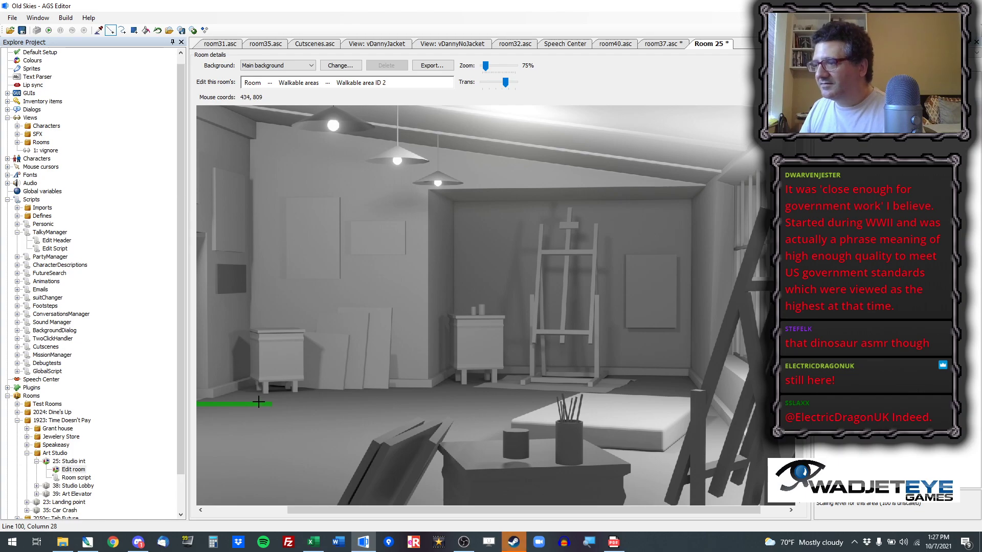
pyautogui.click(260, 403)
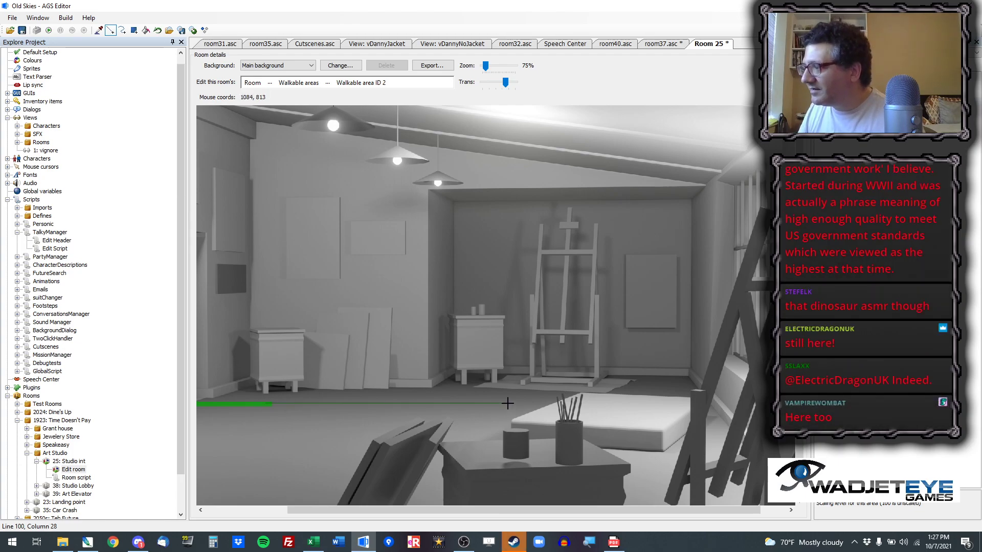
pyautogui.click(507, 403)
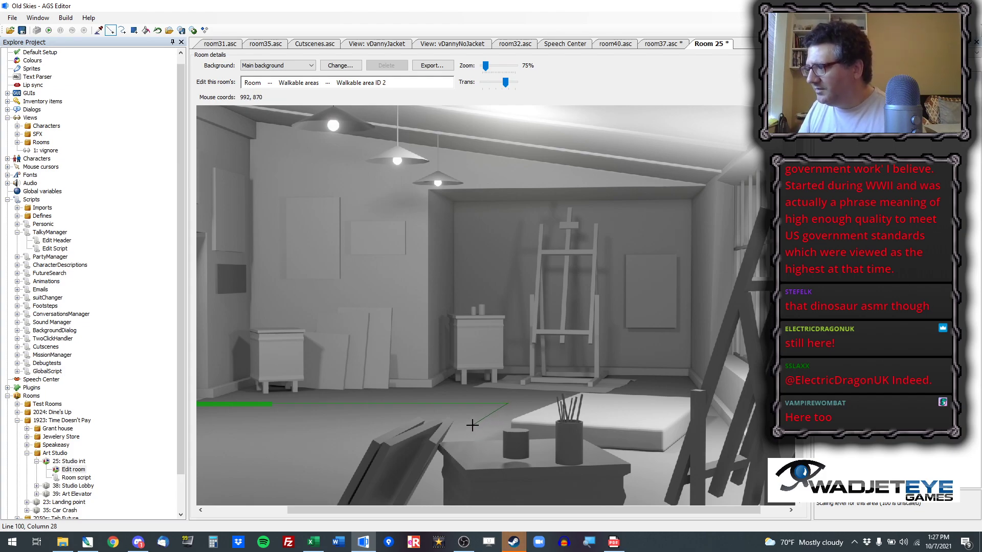
pyautogui.click(471, 426)
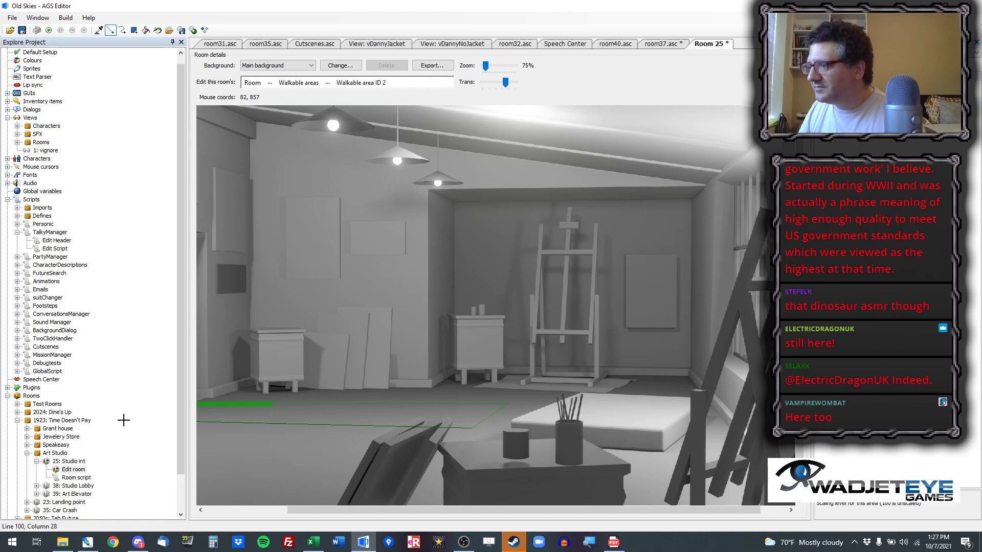
# Step: Close the Walkable area ID 2 outline with a diagonal line beside the leaning canvas and fill the enclosed floor
pyautogui.scroll(5, 401, 463)
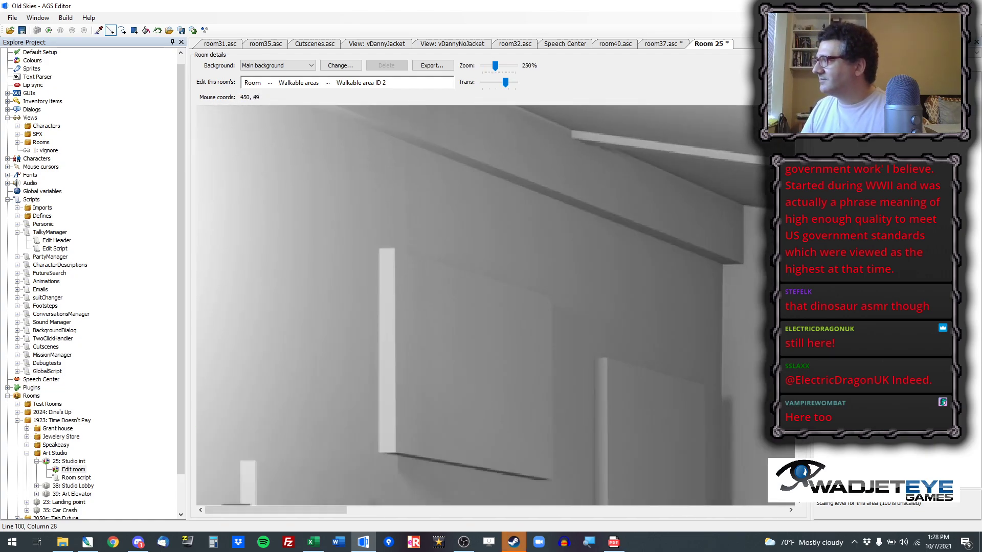
pyautogui.scroll(2, 679, 175)
pyautogui.moveTo(799, 401); pyautogui.dragTo(799, 400)
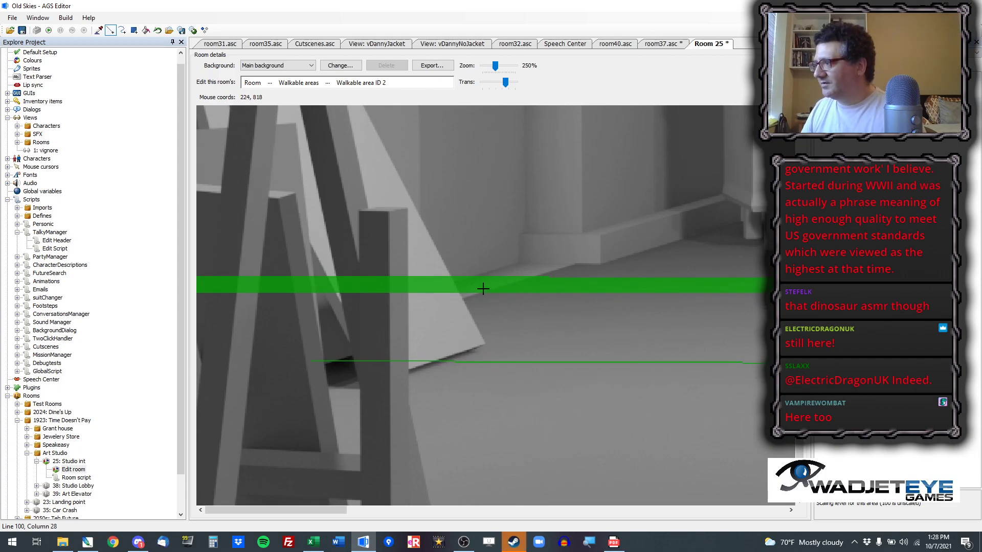
pyautogui.moveTo(333, 510); pyautogui.dragTo(372, 505)
pyautogui.moveTo(309, 289); pyautogui.dragTo(395, 362)
pyautogui.press('f')
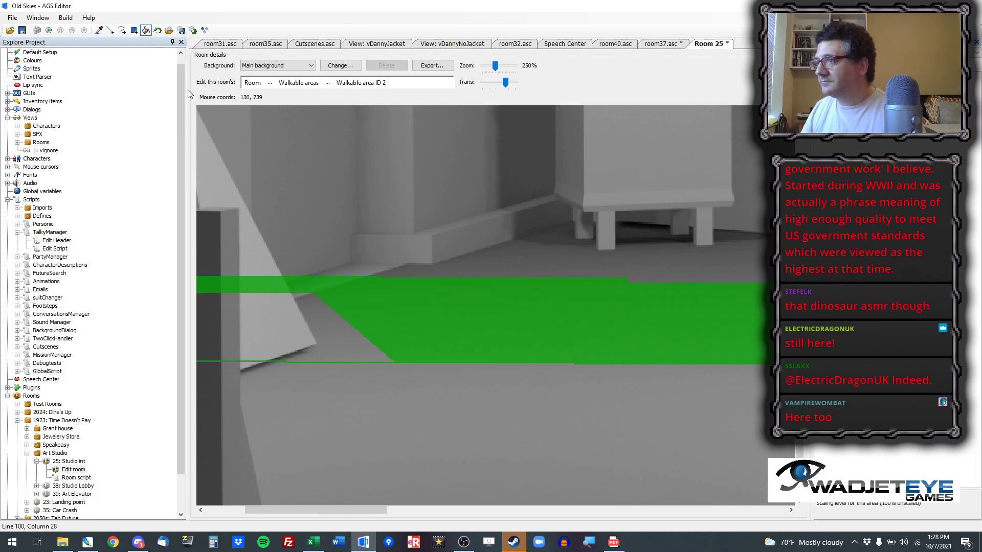
# Step: Erase the stray outline beyond the area's diagonal end with the Rectangle tool and clean up its lower corner
pyautogui.click(134, 30)
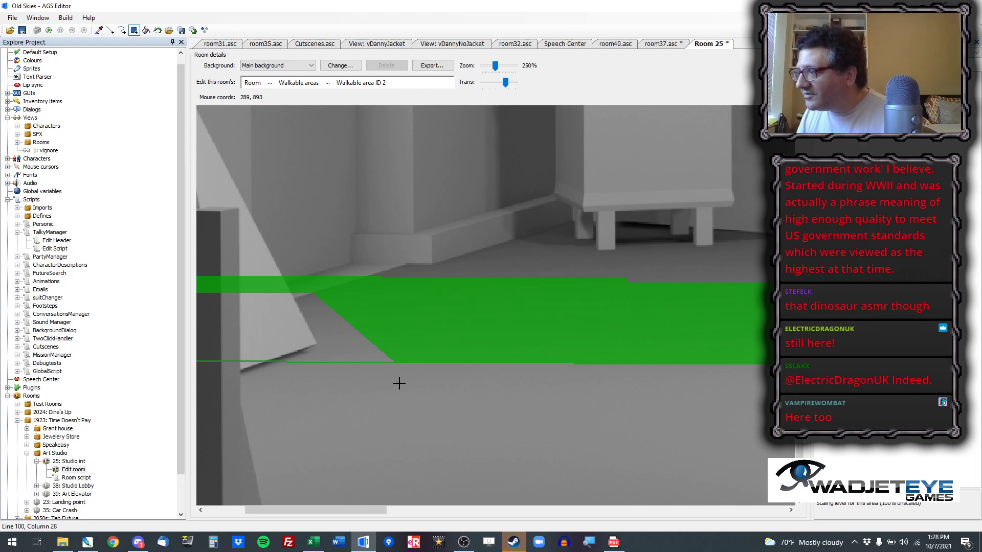
pyautogui.moveTo(389, 362)
pyautogui.mouseDown()
pyautogui.moveTo(15, 372)
pyautogui.moveTo(15, 412)
pyautogui.mouseUp()
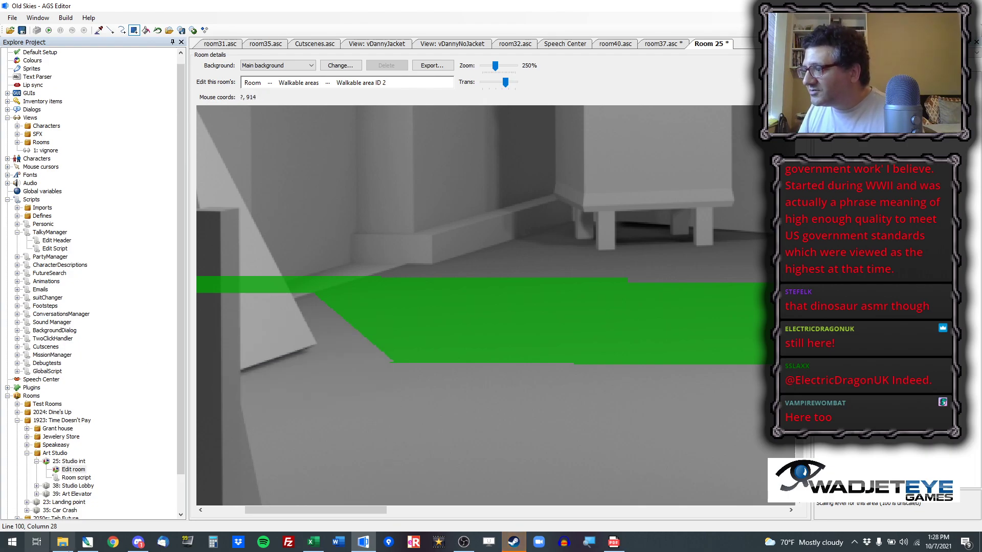
pyautogui.moveTo(306, 508)
pyautogui.mouseDown()
pyautogui.moveTo(216, 514)
pyautogui.moveTo(303, 518)
pyautogui.mouseUp()
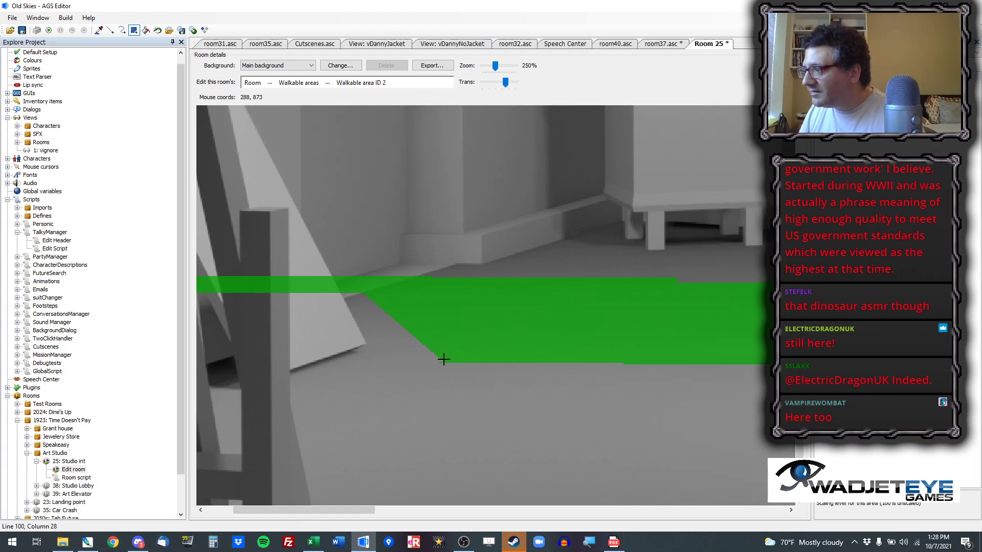
pyautogui.moveTo(441, 360); pyautogui.dragTo(416, 377)
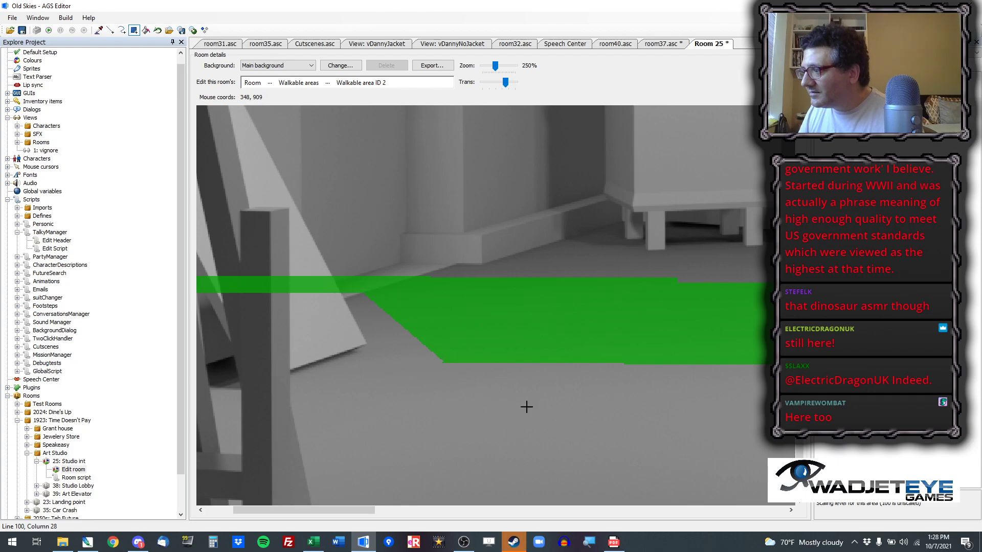
pyautogui.scroll(2, 488, 408)
pyautogui.scroll(1, 488, 408)
pyautogui.moveTo(800, 301); pyautogui.dragTo(799, 437)
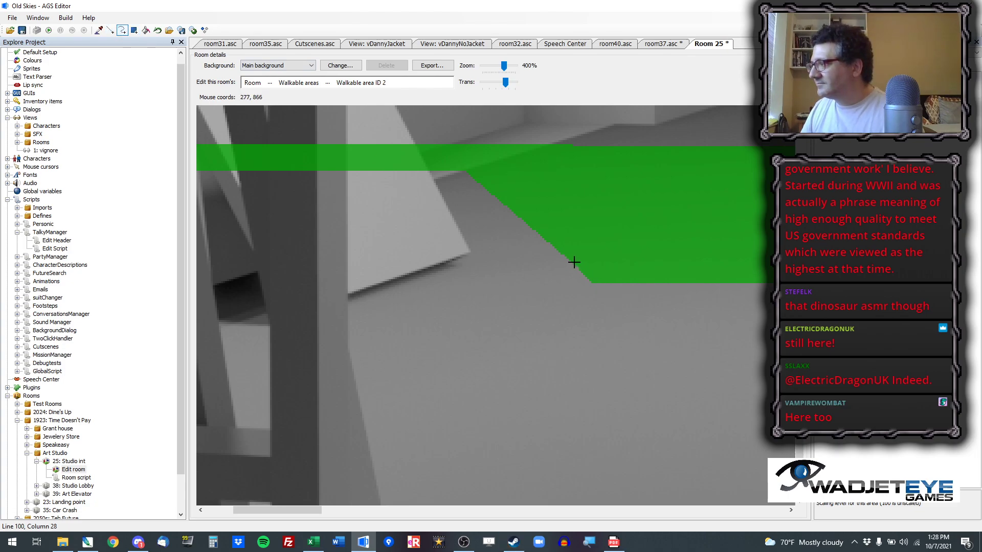
# Step: Straighten the upper edge of Walkable area ID 2 in front of the cabinet and leaning canvases with the Rectangle tool
pyautogui.moveTo(305, 510); pyautogui.dragTo(503, 515)
pyautogui.scroll(-1, 495, 388)
pyautogui.scroll(-9, 495, 389)
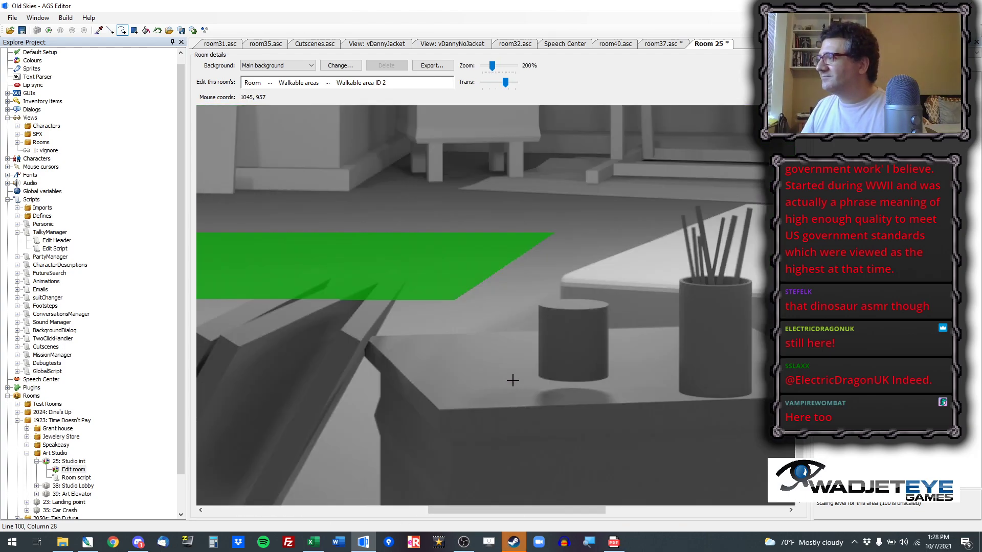
pyautogui.moveTo(496, 514); pyautogui.dragTo(335, 511)
pyautogui.click(134, 31)
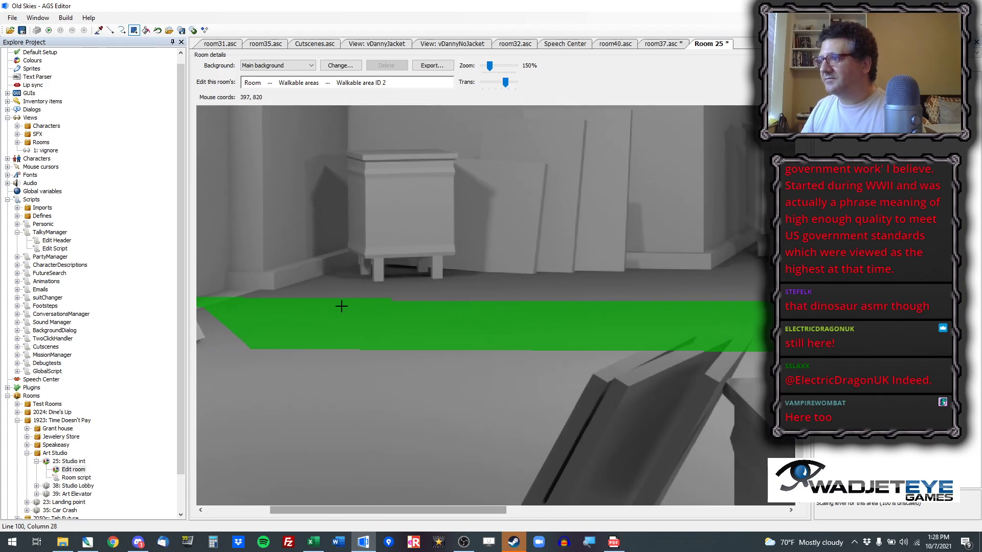
pyautogui.click(388, 306)
pyautogui.click(756, 298)
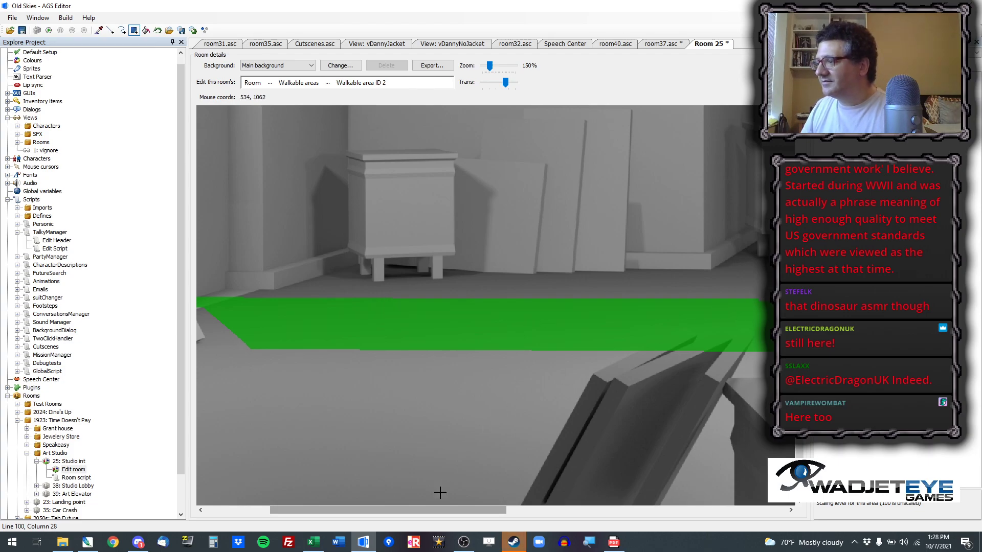
# Step: Add a thin Walkable area ID 2 strip behind the mattress and join it to the main area with lines and a fill
pyautogui.moveTo(434, 511); pyautogui.dragTo(532, 510)
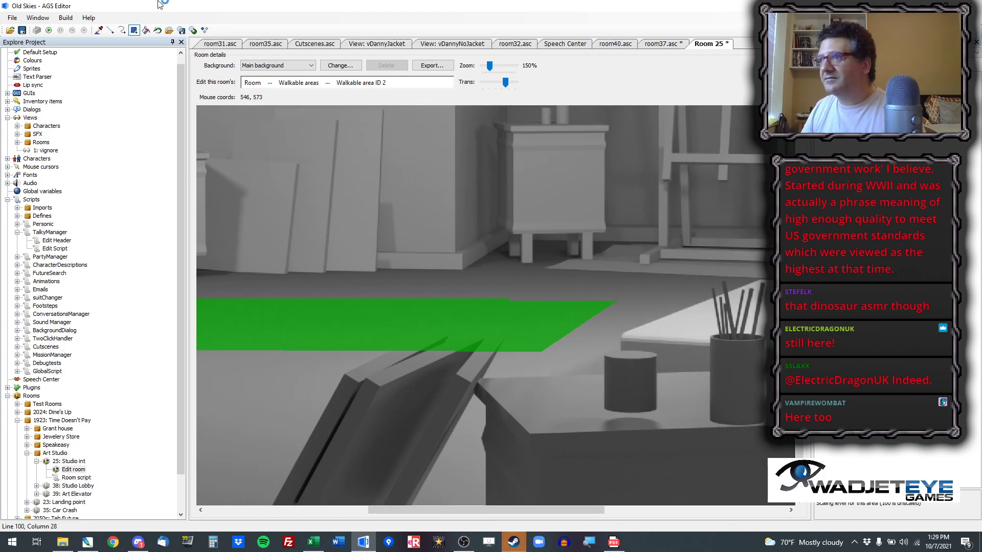
pyautogui.click(110, 30)
pyautogui.moveTo(403, 514); pyautogui.dragTo(436, 510)
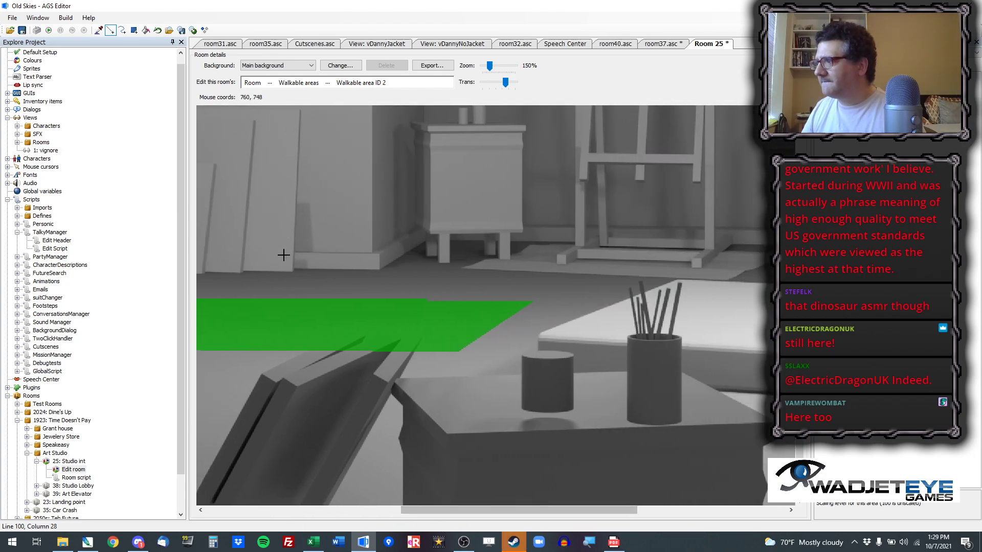
pyautogui.click(134, 30)
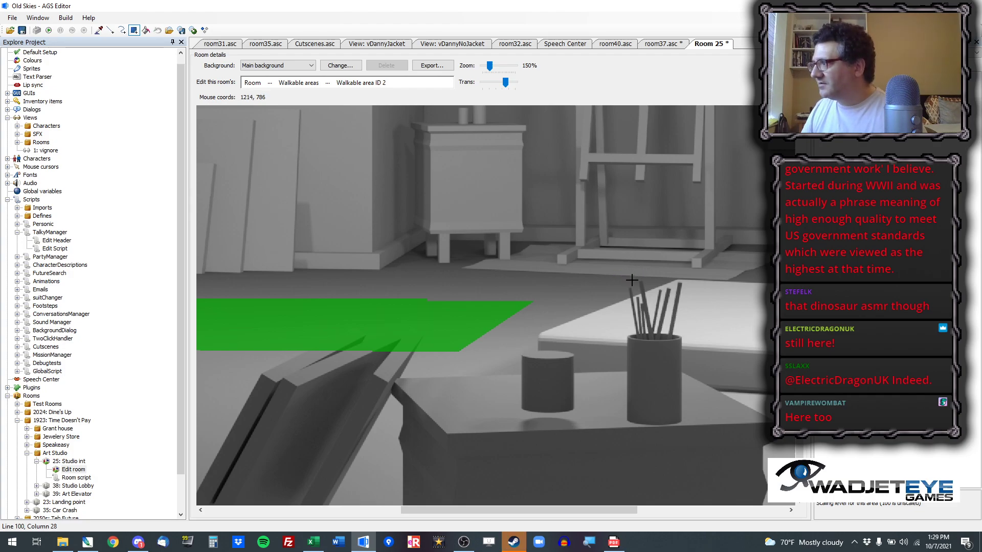
pyautogui.moveTo(628, 278); pyautogui.dragTo(405, 282)
pyautogui.click(110, 29)
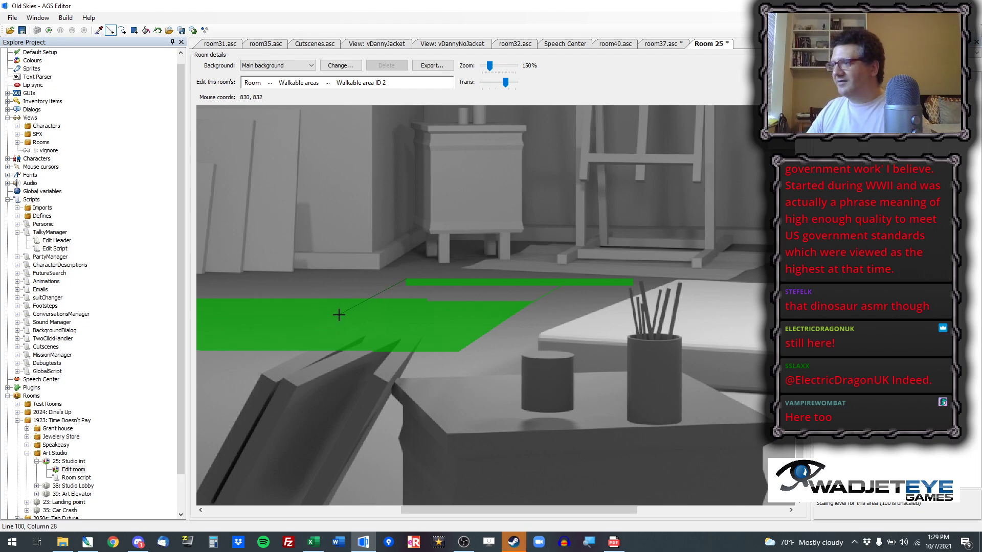
pyautogui.click(446, 290)
pyautogui.moveTo(511, 507)
pyautogui.mouseDown()
pyautogui.moveTo(388, 503)
pyautogui.moveTo(561, 518)
pyautogui.mouseUp()
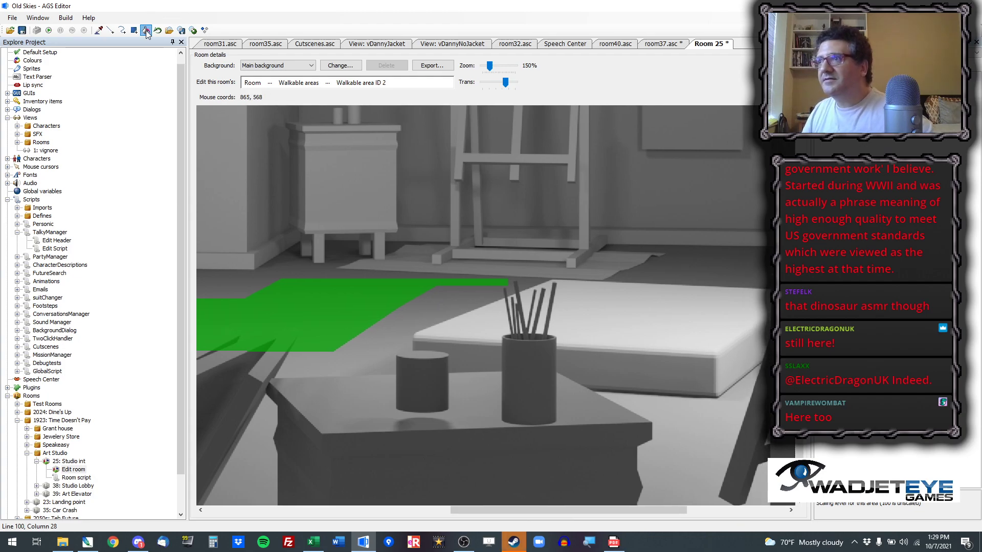
# Step: Widen Walkable area ID 2 along the mattress's near side by outlining the gap with the Line tool and filling it
pyautogui.click(110, 30)
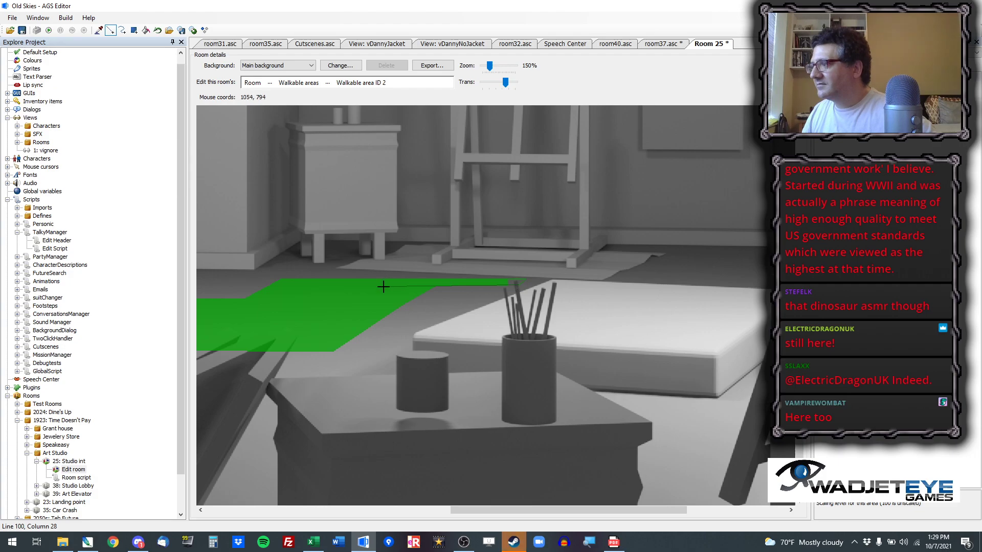
pyautogui.click(145, 30)
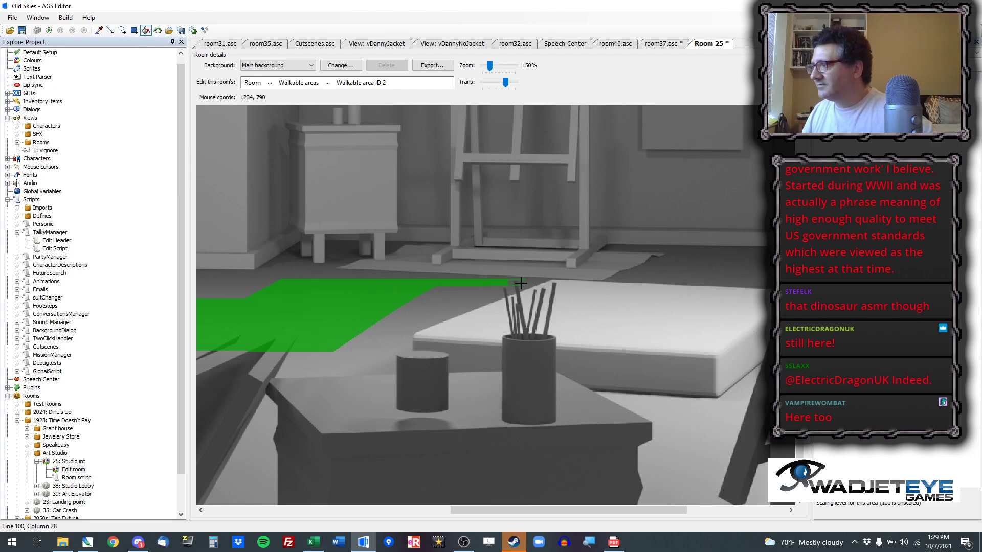
pyautogui.click(110, 29)
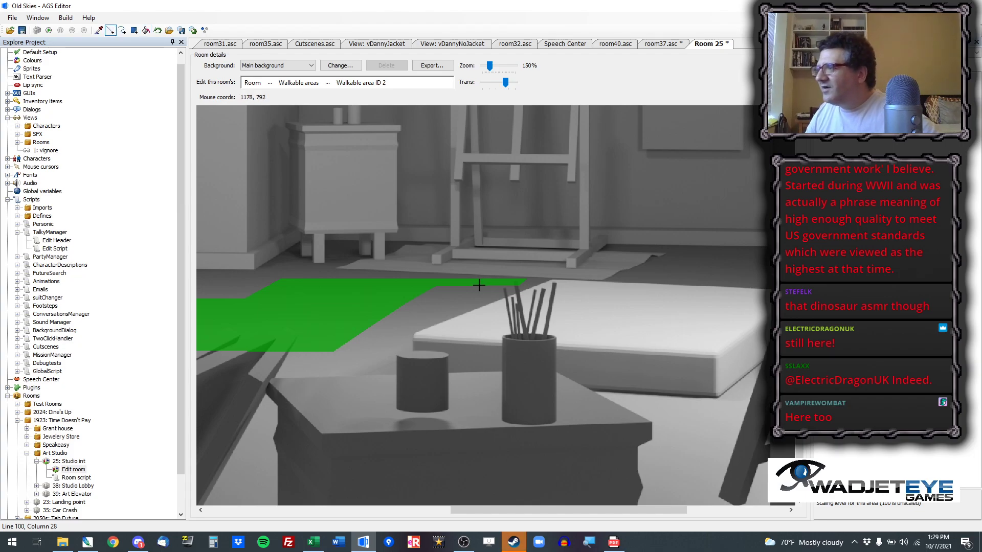
pyautogui.moveTo(495, 281); pyautogui.dragTo(272, 352)
pyautogui.click(150, 30)
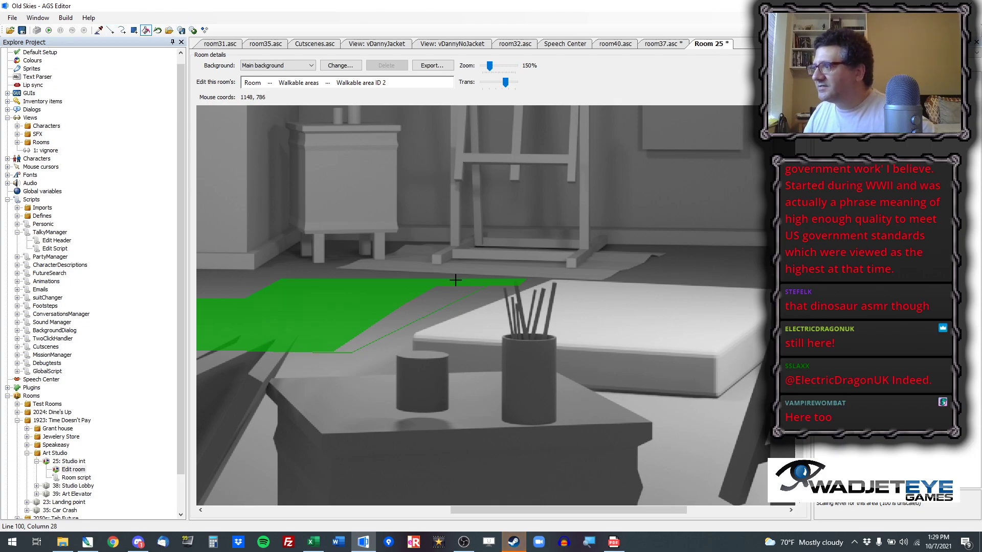
pyautogui.click(431, 296)
pyautogui.scroll(-3, 460, 312)
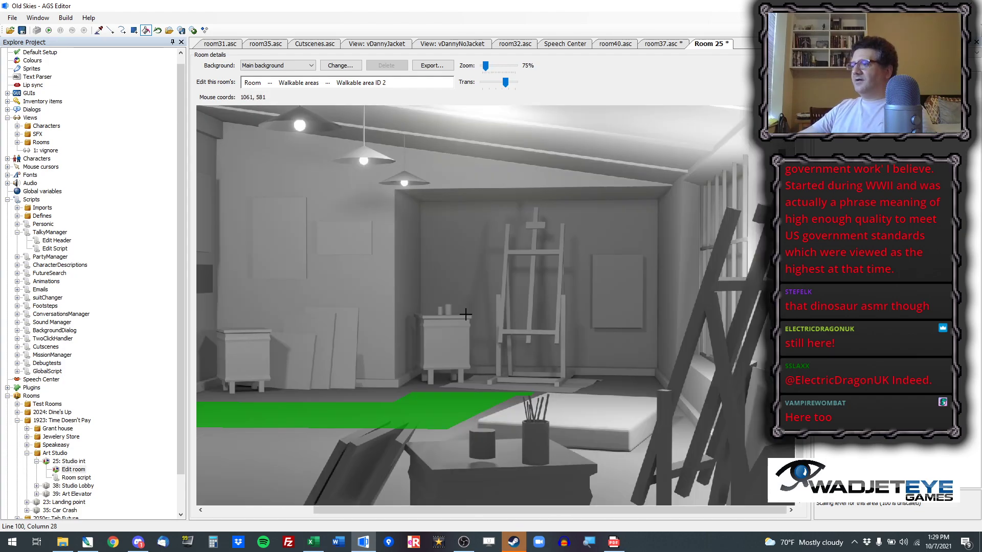
# Step: Review the walkable area's left end, then switch to the room's walk-behinds and examine those around the foreground easel
pyautogui.moveTo(499, 510); pyautogui.dragTo(348, 517)
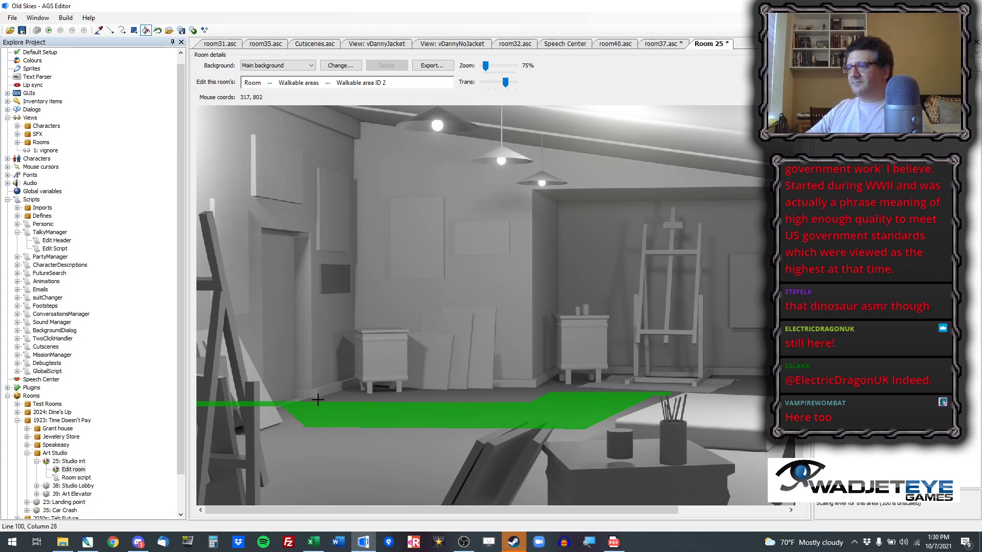
pyautogui.scroll(2, 261, 405)
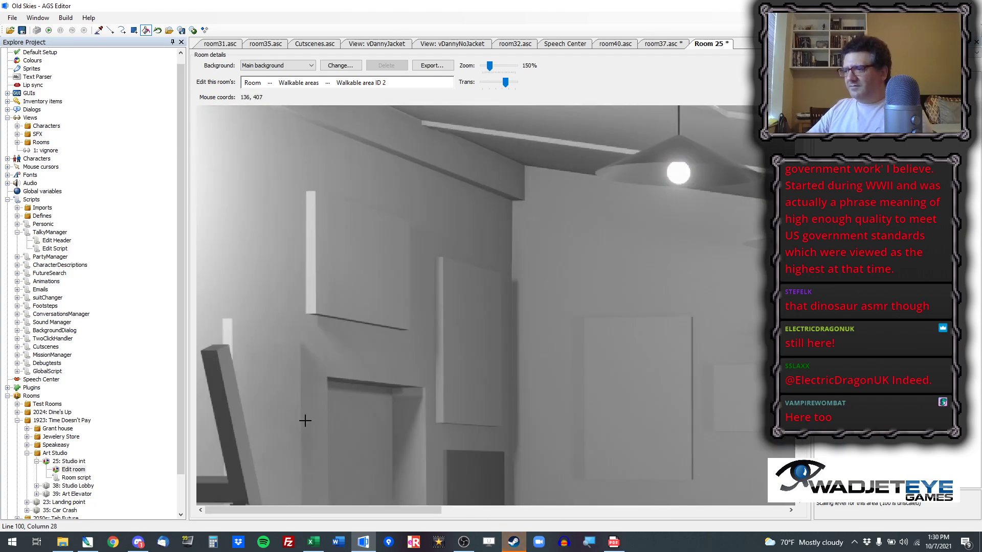
pyautogui.moveTo(799, 180); pyautogui.dragTo(799, 394)
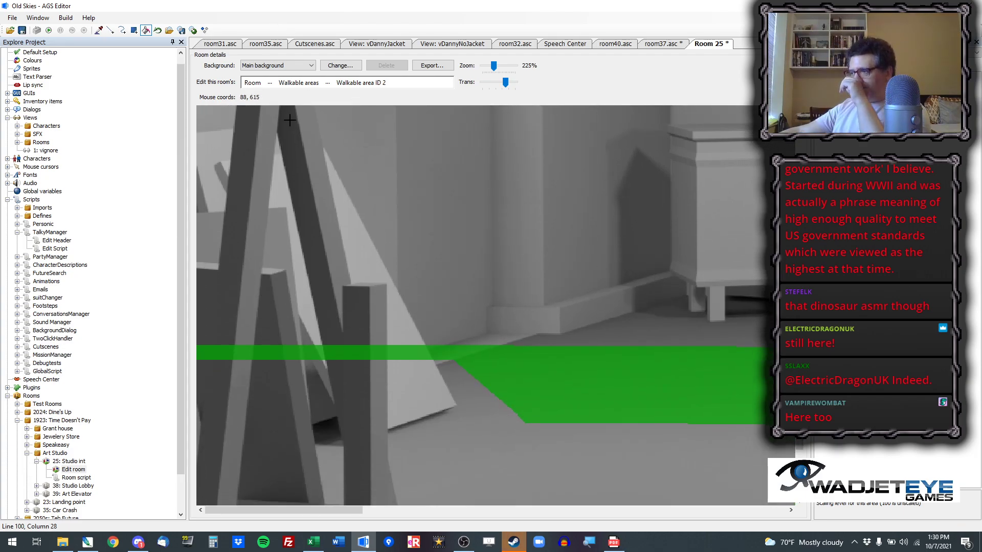
pyautogui.click(270, 83)
pyautogui.click(327, 179)
pyautogui.scroll(-1, 445, 276)
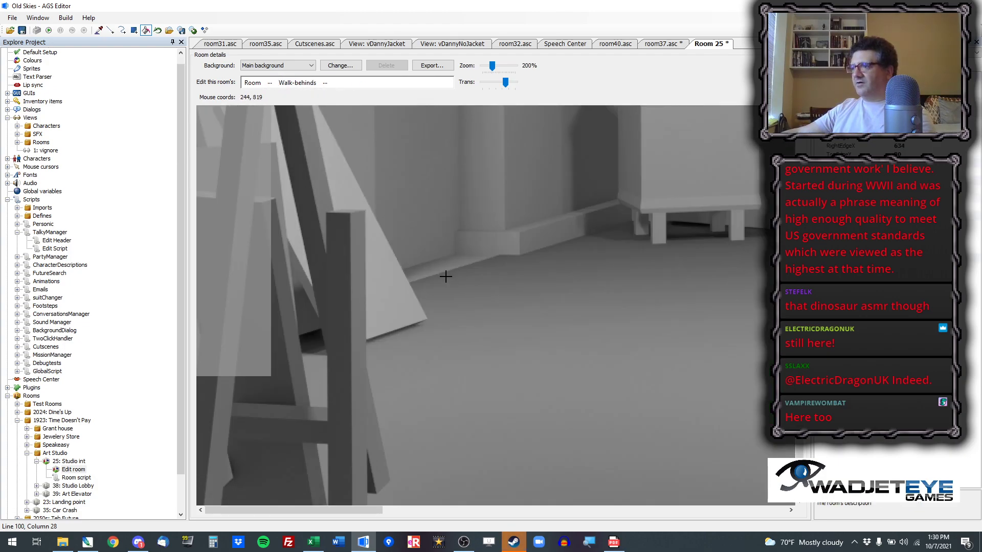
pyautogui.scroll(-1, 445, 276)
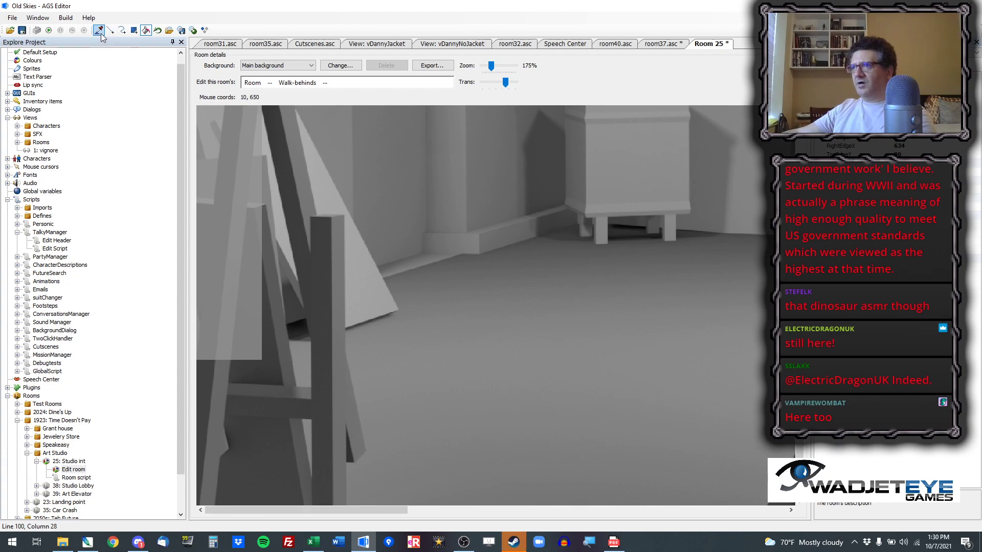
pyautogui.click(134, 30)
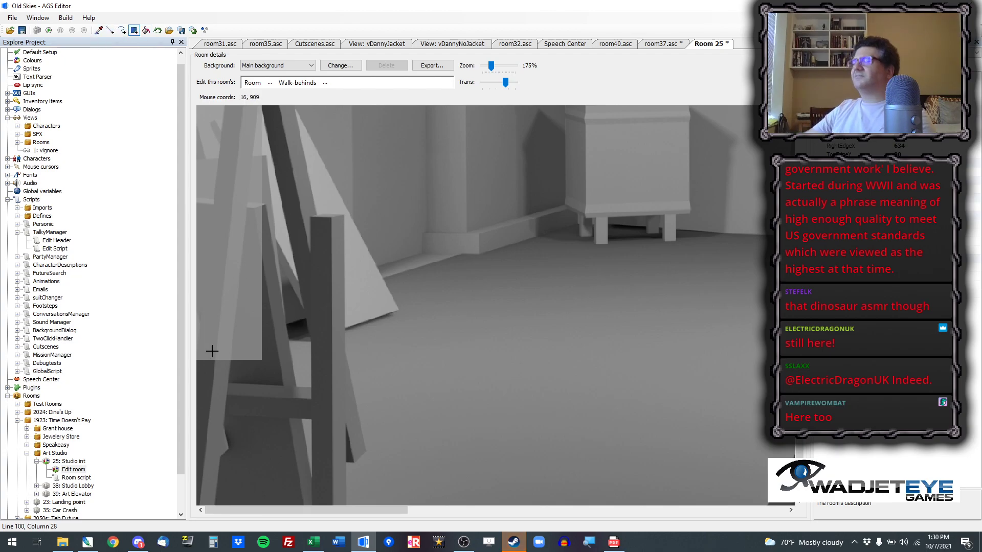
pyautogui.moveTo(800, 360); pyautogui.dragTo(800, 302)
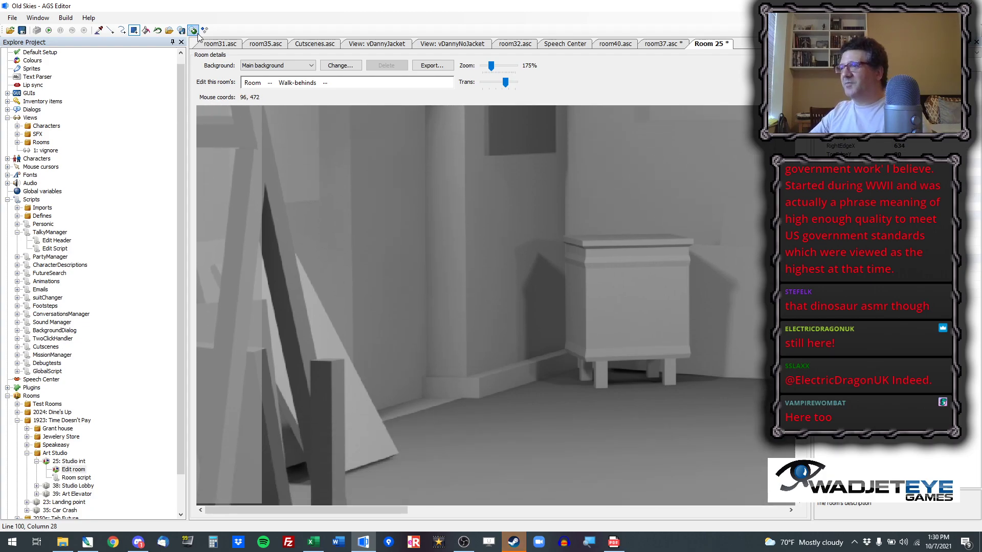
# Step: Switch to editing the room's objects and bring the whole studio into view
pyautogui.click(270, 83)
pyautogui.click(309, 125)
pyautogui.click(270, 87)
pyautogui.click(302, 126)
pyautogui.scroll(-2, 464, 243)
pyautogui.scroll(-2, 465, 239)
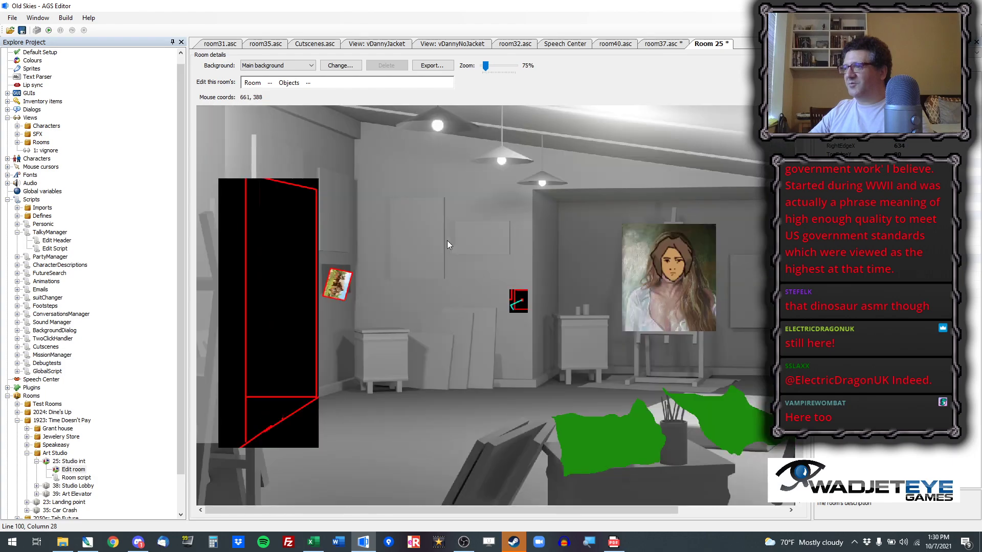
# Step: Nudge the elevator object slightly left over the studio doorway and hide the room's objects
pyautogui.moveTo(287, 308); pyautogui.dragTo(279, 354)
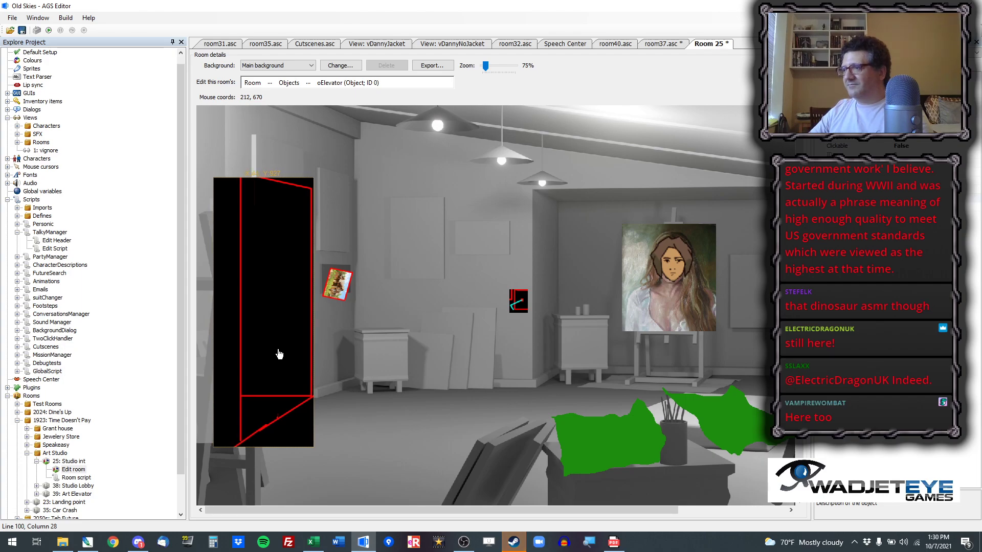
pyautogui.click(288, 83)
pyautogui.click(318, 163)
pyautogui.click(271, 83)
pyautogui.click(328, 133)
pyautogui.click(271, 84)
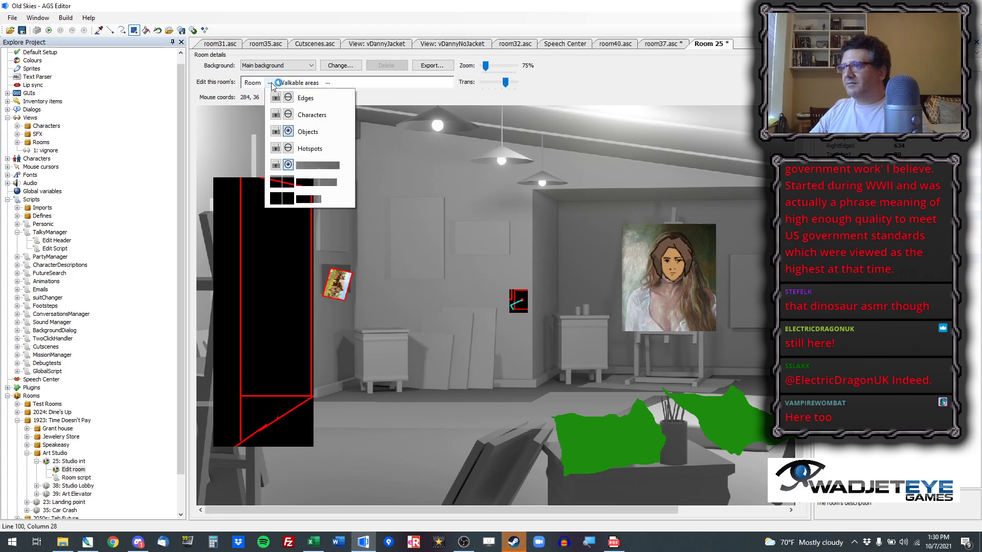
pyautogui.click(307, 132)
pyautogui.click(270, 83)
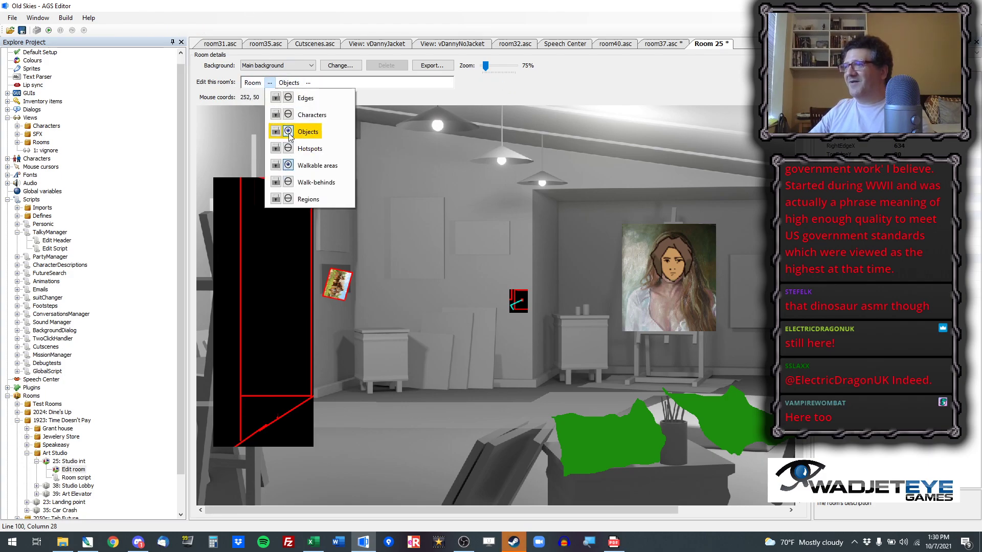
pyautogui.click(281, 130)
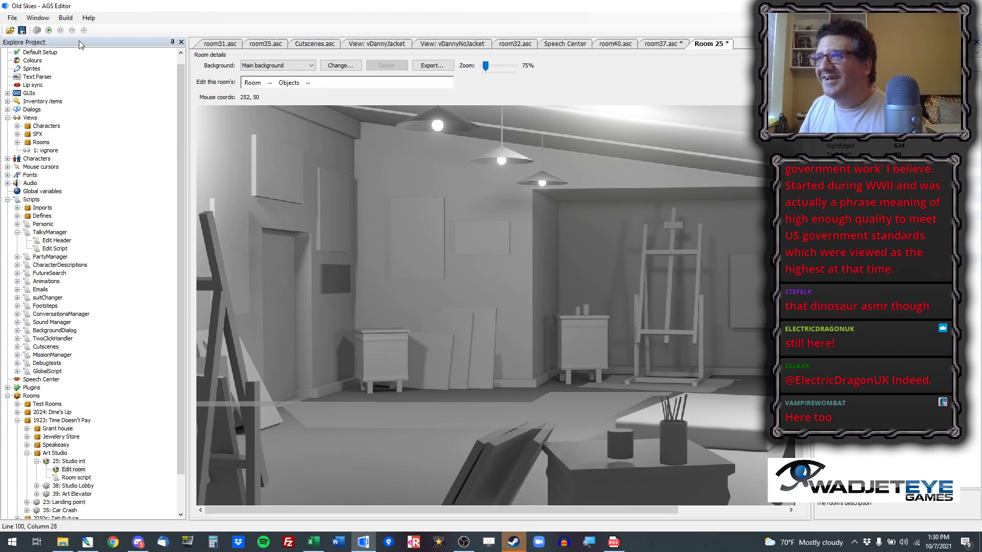
# Step: Switch to the room's walkable areas and copy the coordinates of a point on the thin Walkable area ID 2 strip by the foreground easel
pyautogui.click(254, 85)
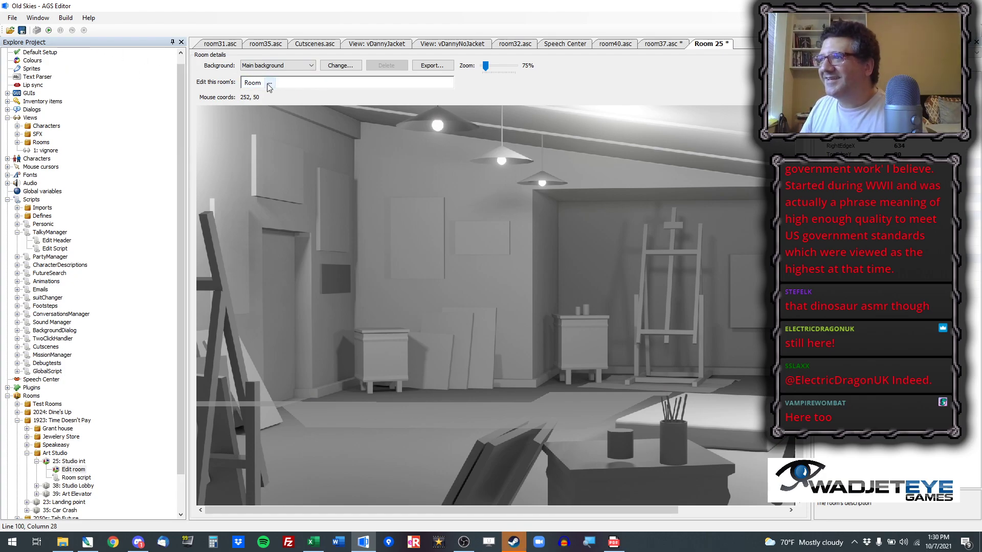
pyautogui.click(270, 83)
pyautogui.click(318, 165)
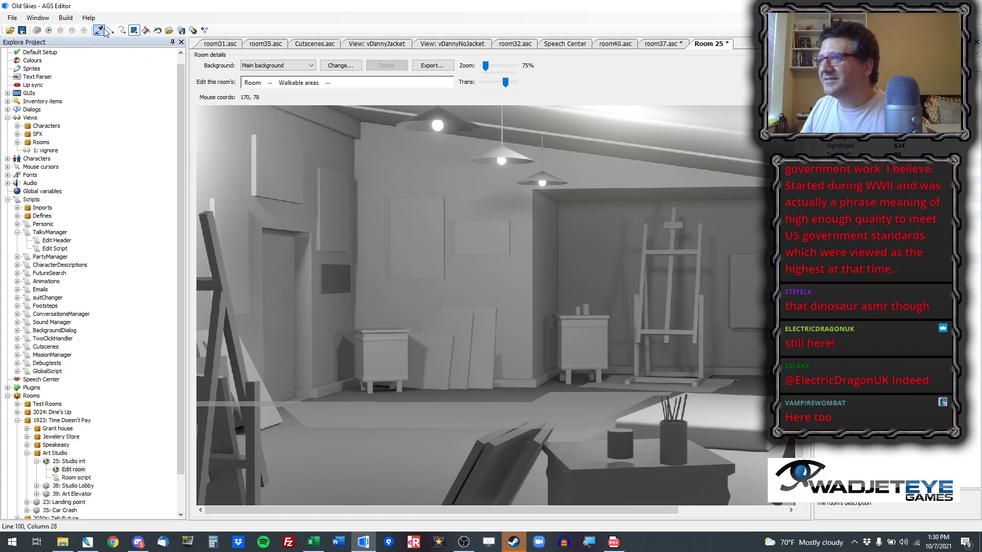
pyautogui.click(318, 411)
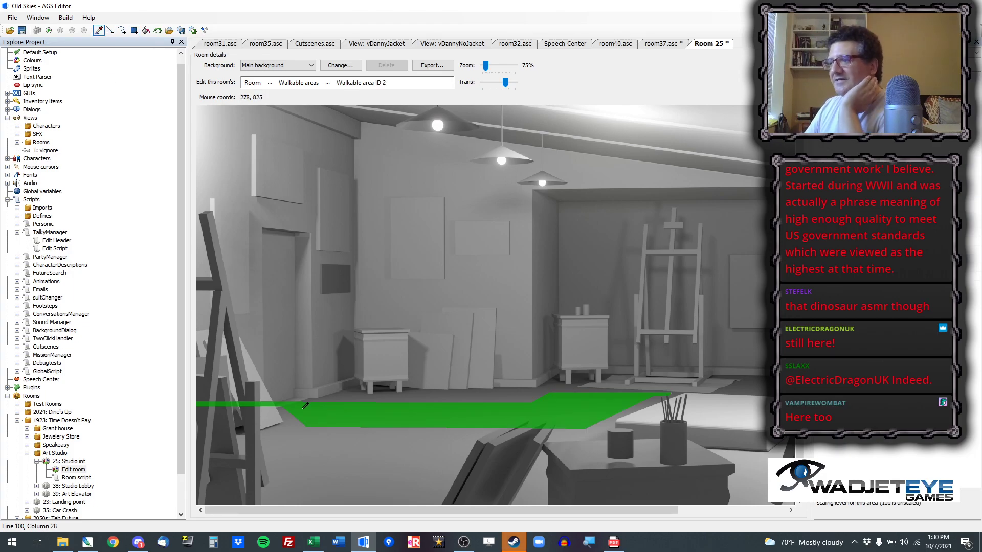
pyautogui.rightClick(235, 402)
pyautogui.click(267, 413)
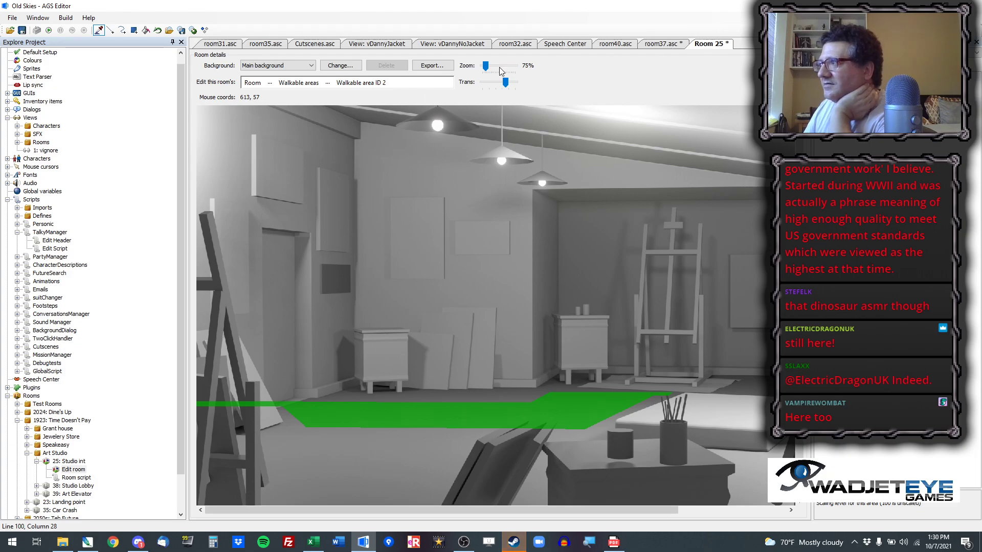
# Step: Open the Studio int room script and set the cFiat.placeAt coordinates in room_Load to 90, 817
pyautogui.scroll(-2, 68, 456)
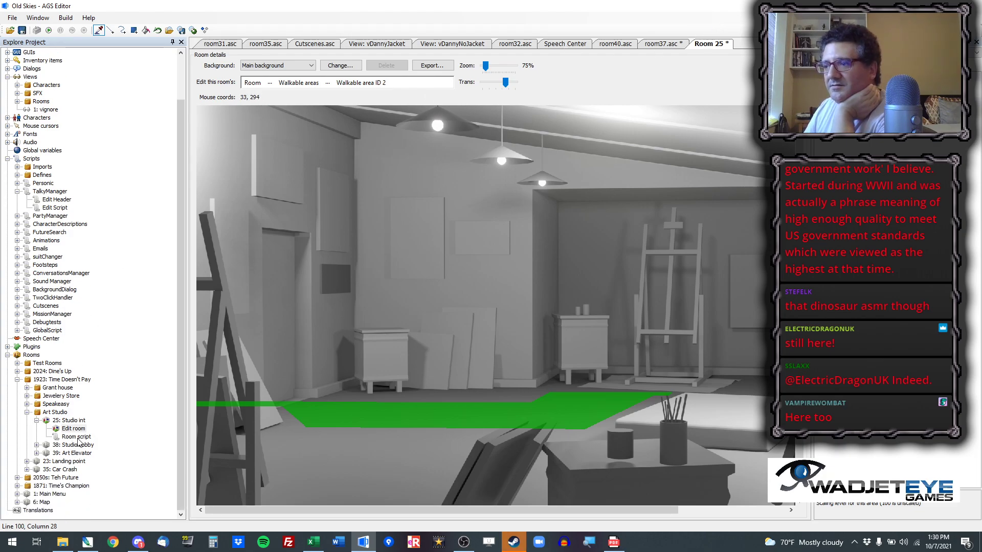
pyautogui.doubleClick(77, 438)
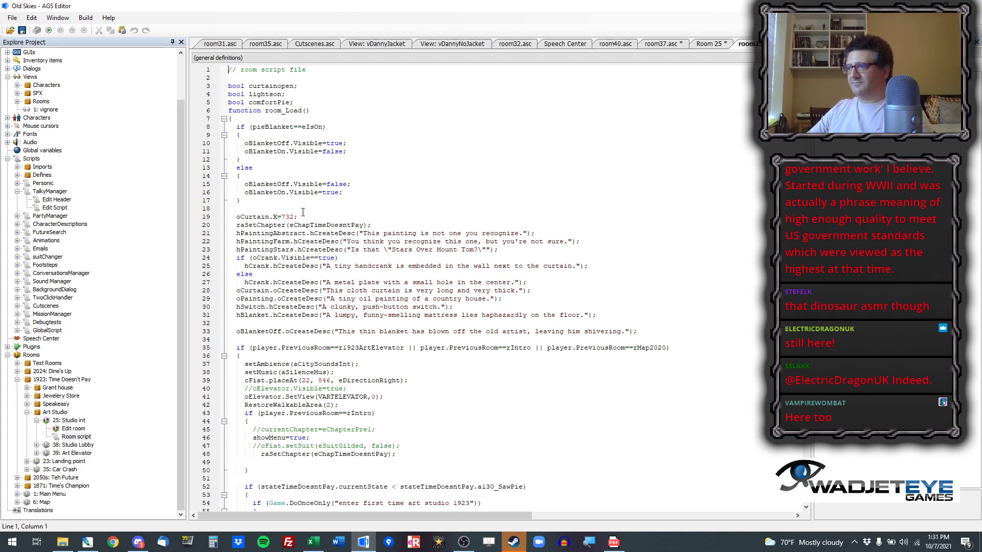
pyautogui.click(707, 46)
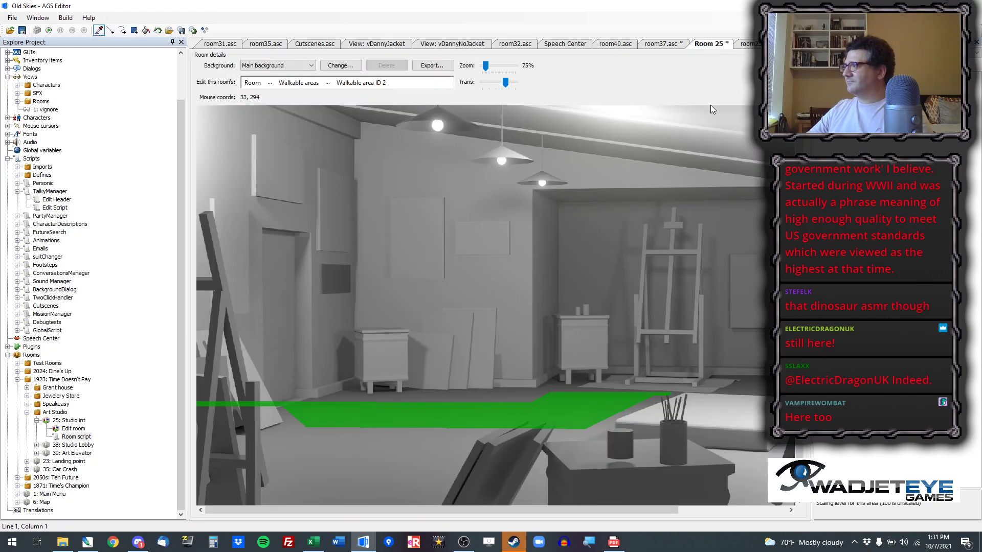
pyautogui.click(749, 44)
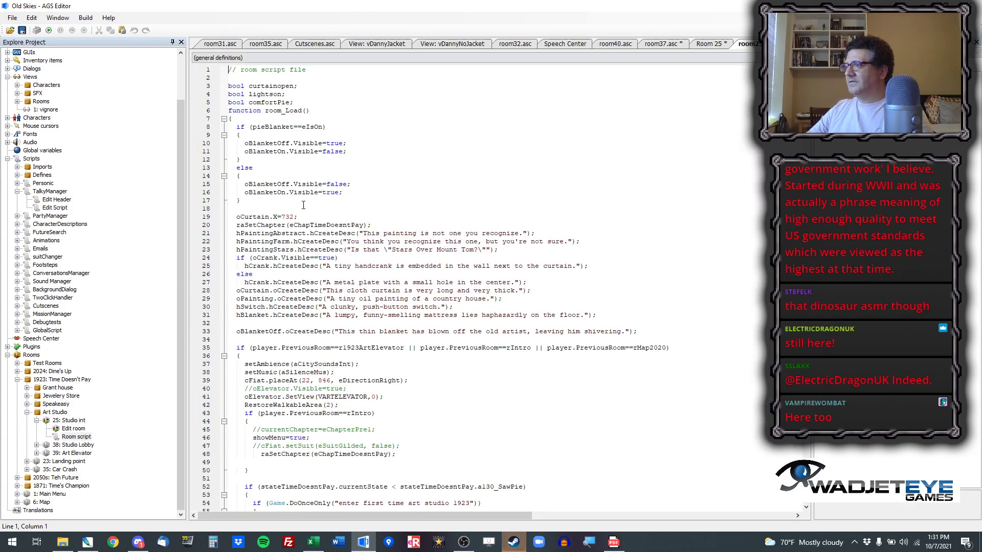
pyautogui.scroll(-4, 346, 318)
pyautogui.scroll(4, 346, 318)
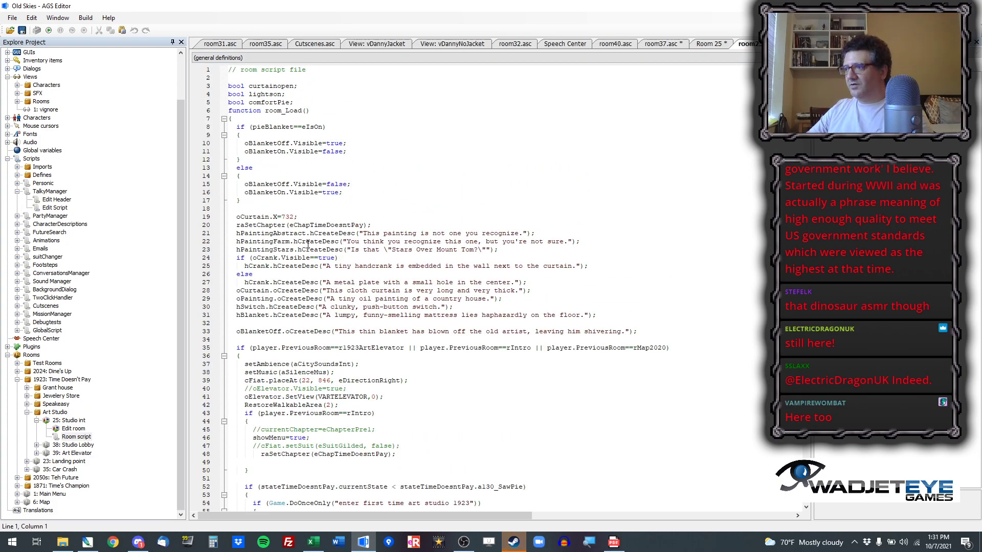
pyautogui.scroll(-4, 307, 324)
pyautogui.moveTo(303, 282); pyautogui.dragTo(330, 282)
pyautogui.write('90, 817')
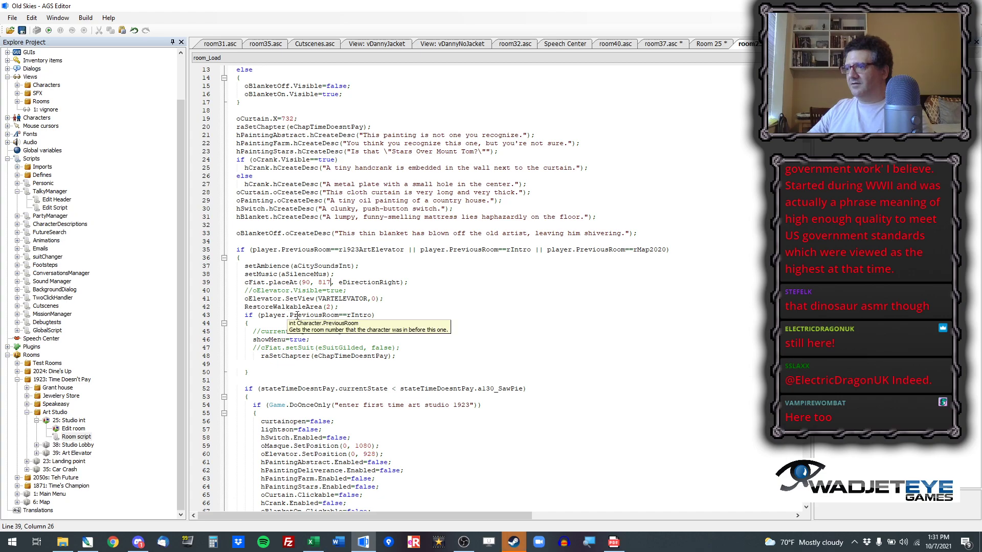
# Step: Set the cFiat.Walk destination in room_AfterFadeIn to 358, 820, using coordinates copied from the main walkable area near the door
pyautogui.scroll(-20, 297, 322)
pyautogui.scroll(-5, 297, 338)
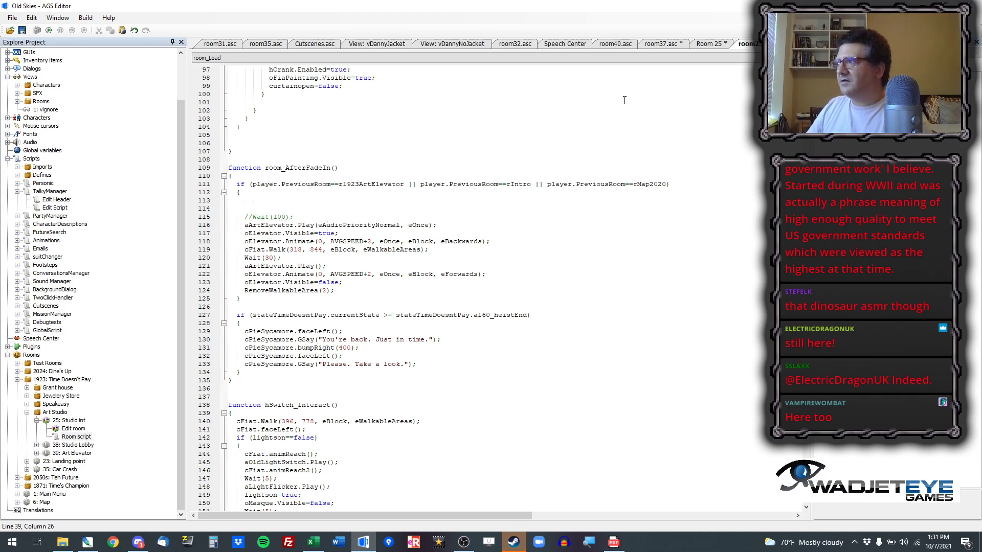
pyautogui.click(723, 46)
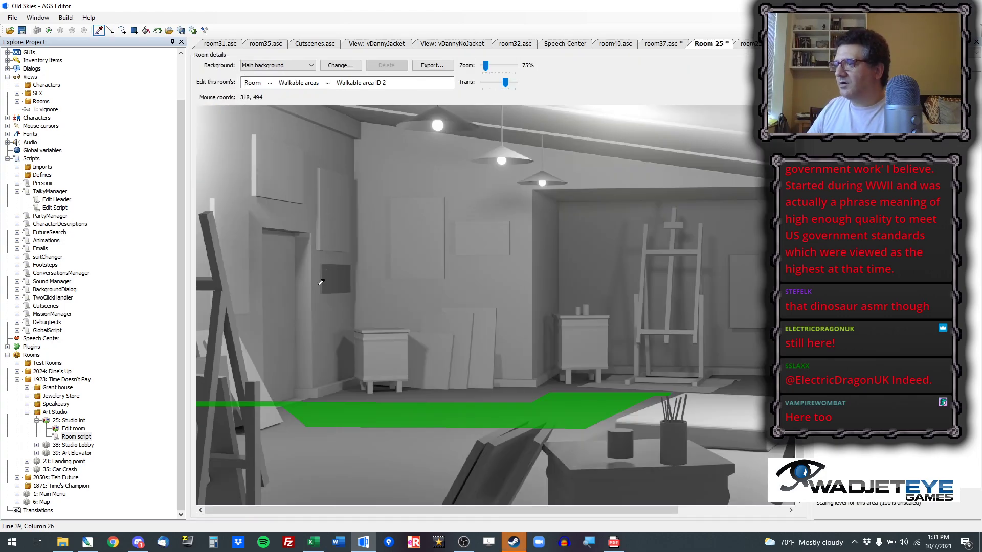
pyautogui.rightClick(334, 406)
pyautogui.click(346, 412)
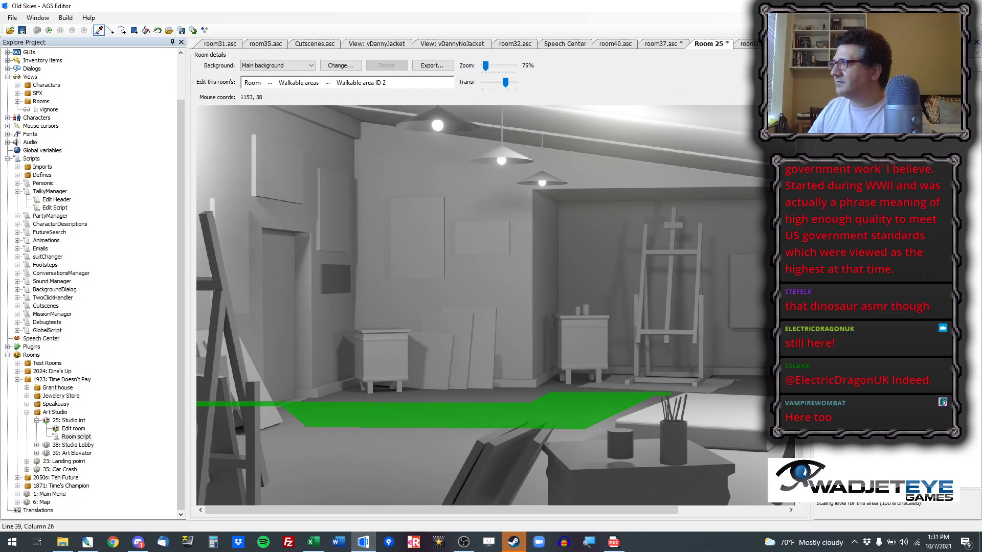
pyautogui.click(751, 44)
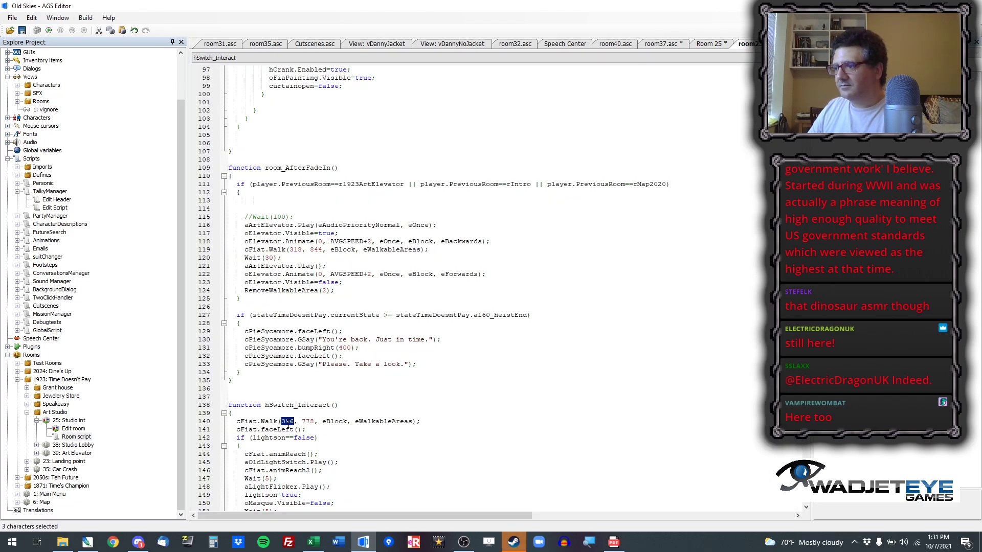
pyautogui.doubleClick(296, 249)
pyautogui.keyDown('shift'); pyautogui.click(323, 249); pyautogui.keyUp('shift')
pyautogui.hotkey('ctrl', 'v')
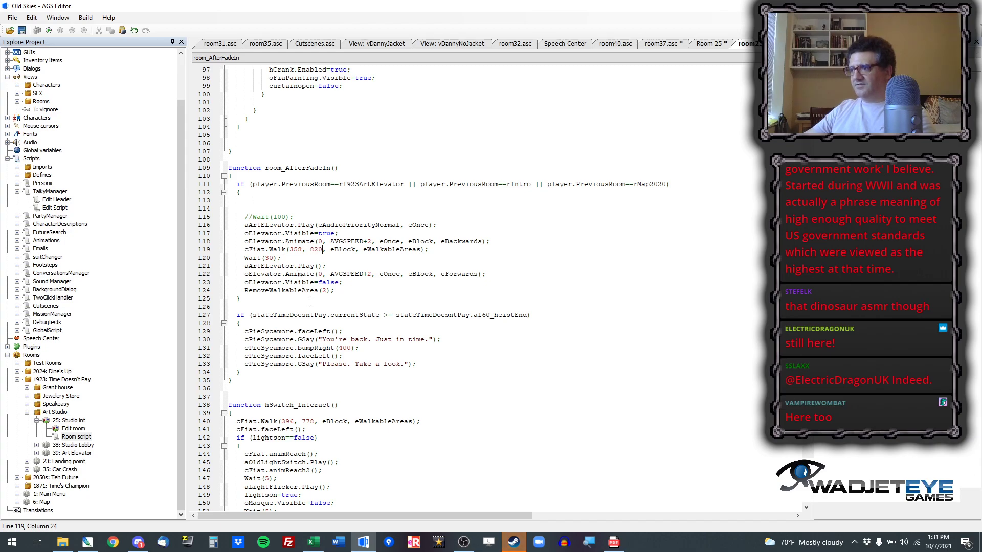
# Step: Return to the Room 25 view, switch to editing its hotspots and select hSwitch
pyautogui.scroll(-5, 286, 312)
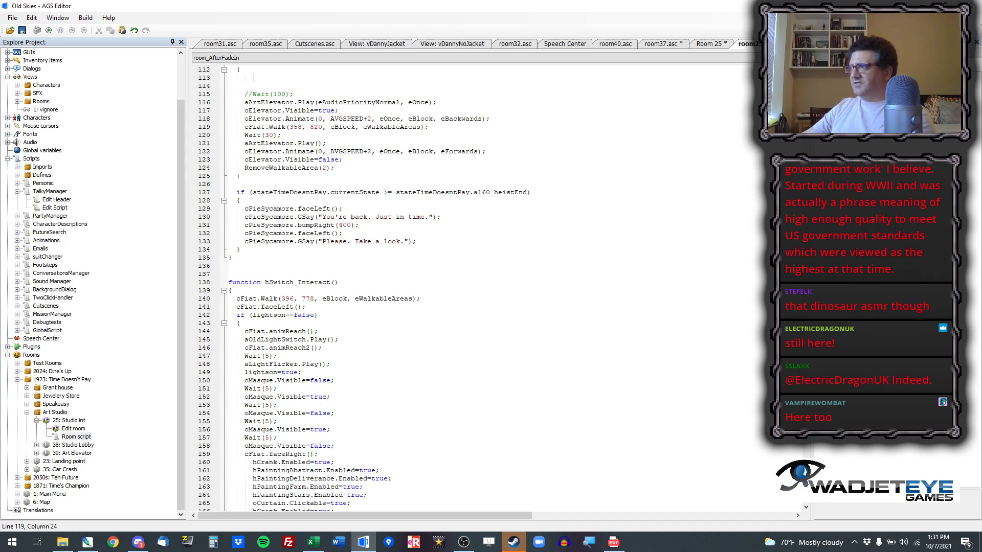
pyautogui.click(710, 44)
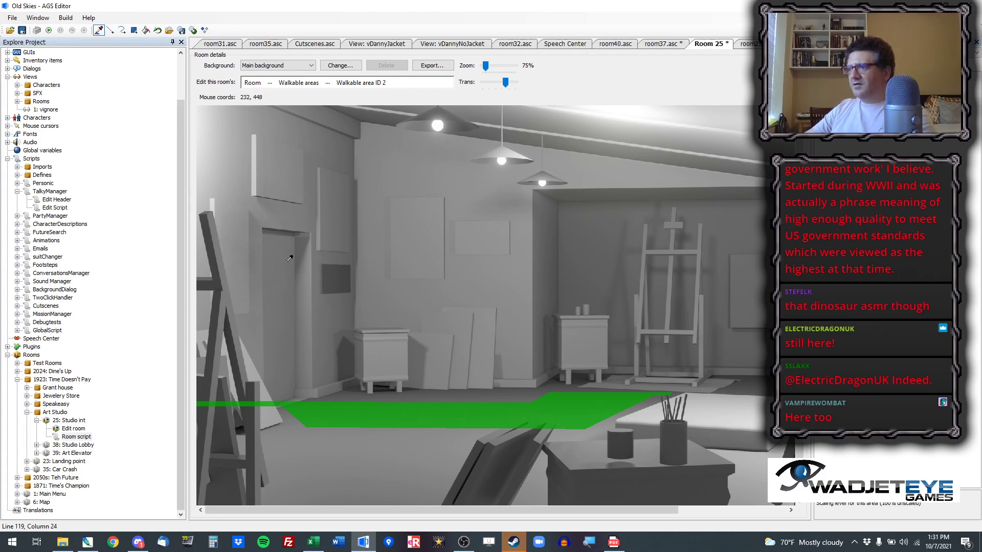
pyautogui.click(269, 84)
pyautogui.click(310, 148)
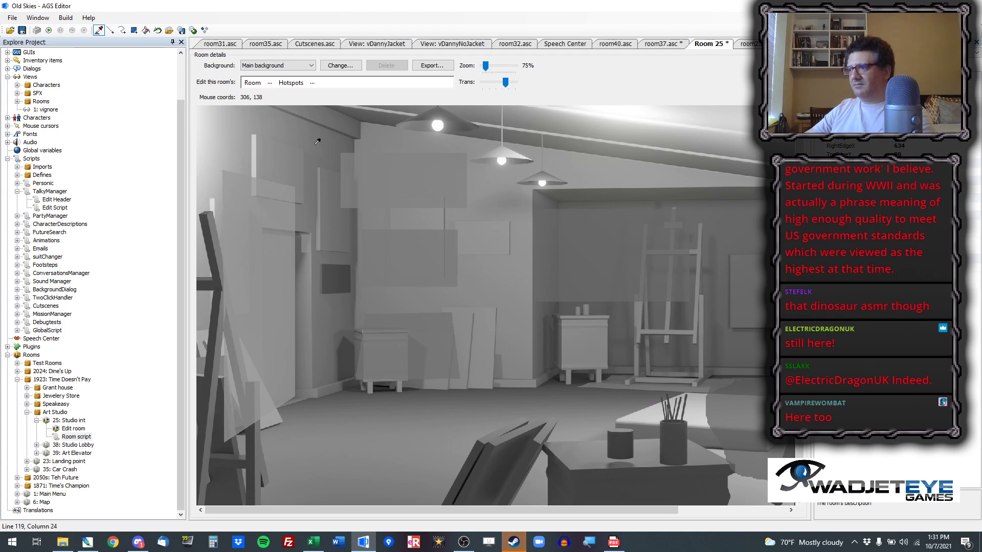
pyautogui.click(976, 53)
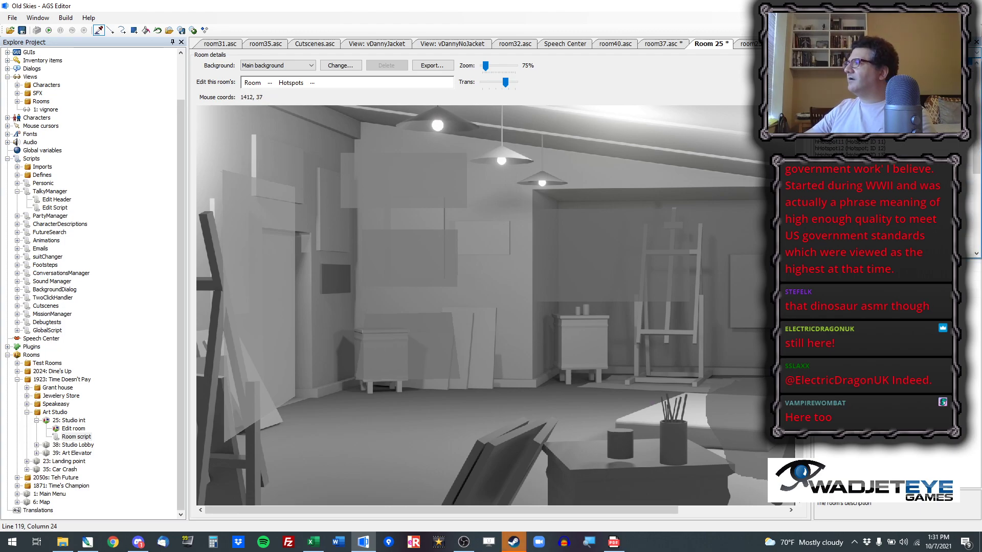
pyautogui.click(921, 82)
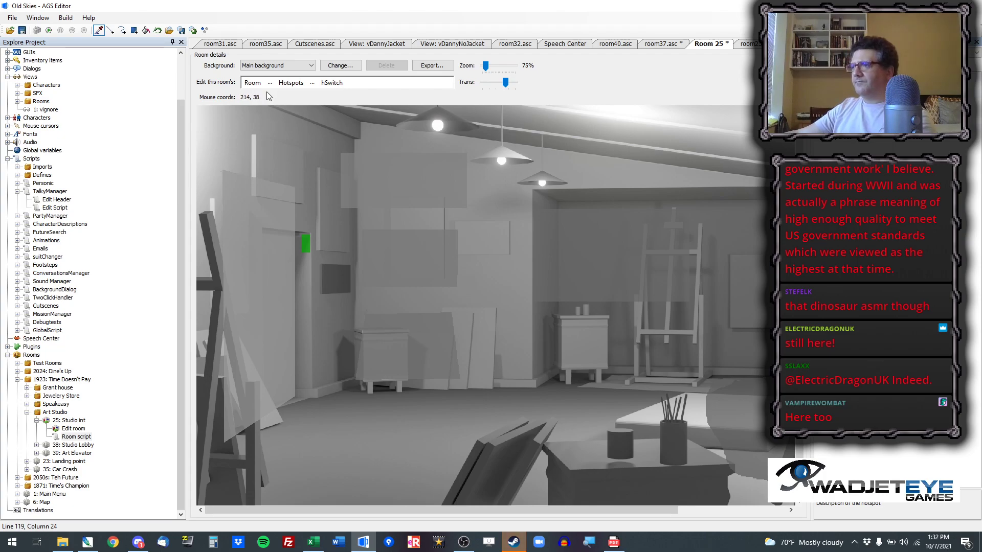
# Step: Switch to Photoshop and close the open images without saving their changes
pyautogui.click(87, 542)
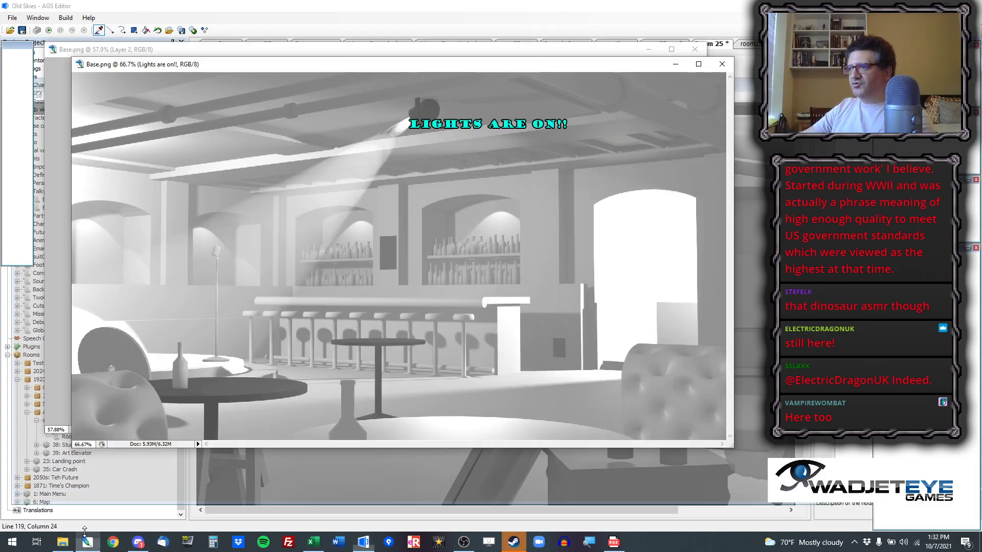
pyautogui.click(721, 64)
pyautogui.press('n')
pyautogui.click(695, 49)
pyautogui.press('n')
pyautogui.click(246, 57)
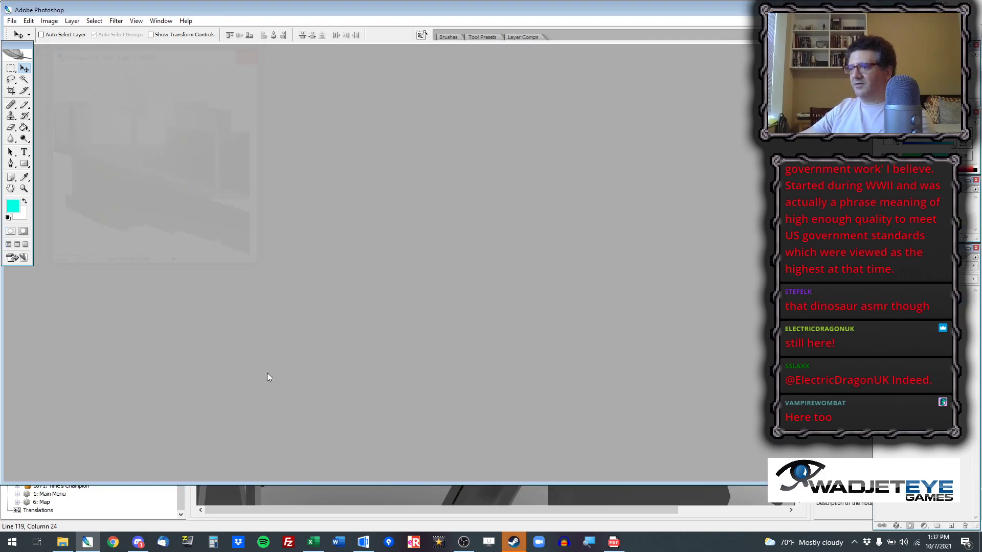
# Step: Maximize the window and open Base.png from the 17 Pie's Studio folder
pyautogui.doubleClick(140, 9)
pyautogui.click(8, 16)
pyautogui.click(20, 37)
pyautogui.click(462, 117)
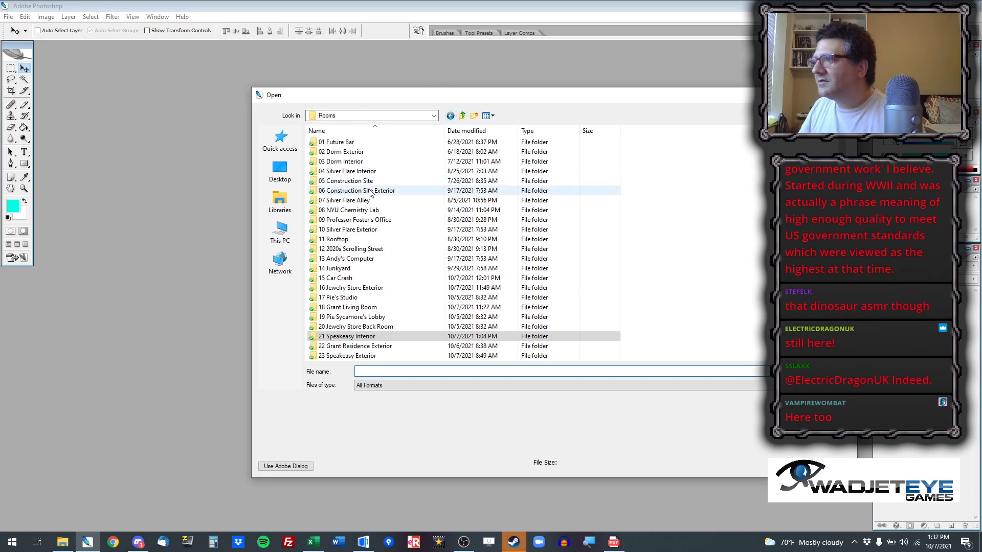
pyautogui.doubleClick(340, 297)
pyautogui.doubleClick(335, 156)
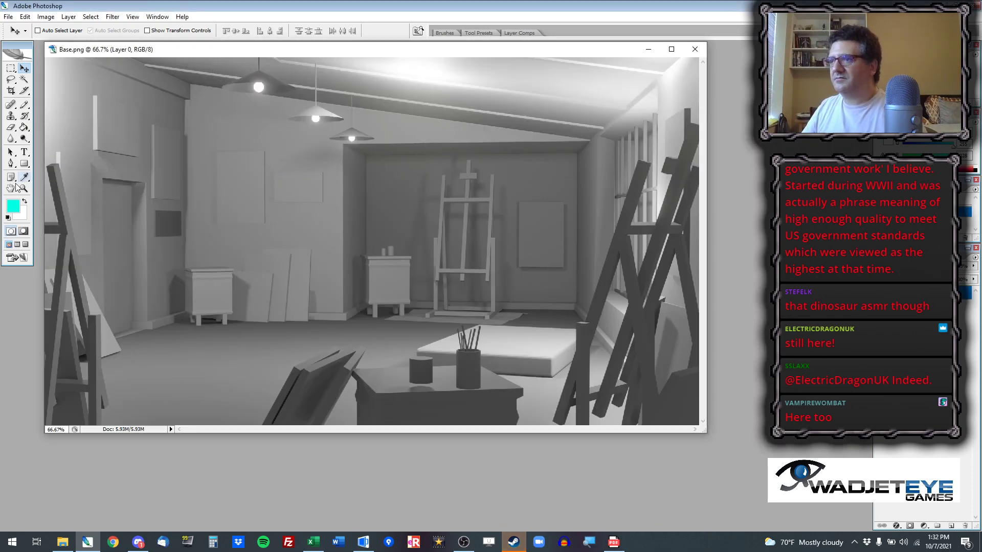
# Step: Draw a short cyan vertical light-switch mark on the dark panel beside the door with a 7 px Pencil
pyautogui.click(24, 105)
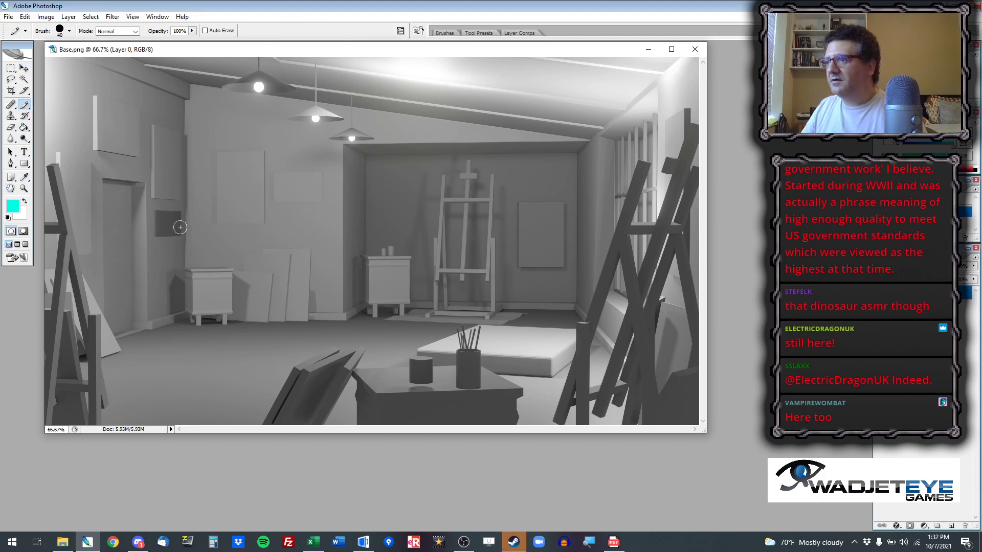
pyautogui.rightClick(179, 227)
pyautogui.moveTo(204, 249); pyautogui.dragTo(199, 249)
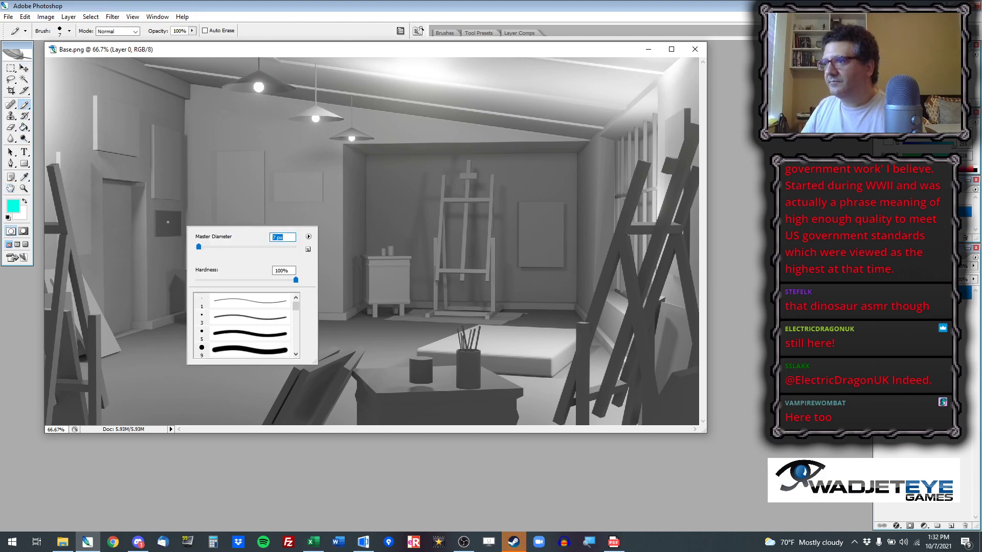
pyautogui.click(167, 220)
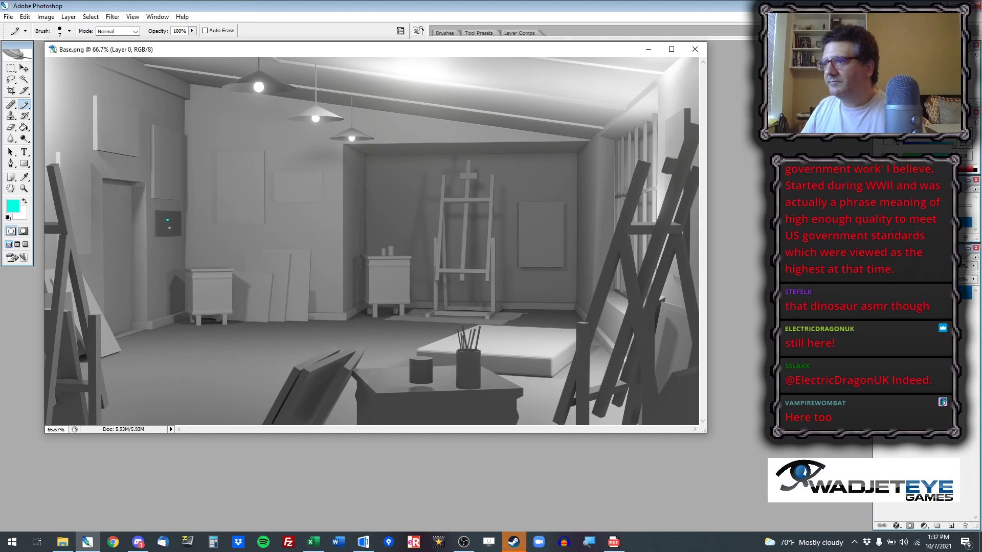
pyautogui.moveTo(166, 227); pyautogui.dragTo(167, 220)
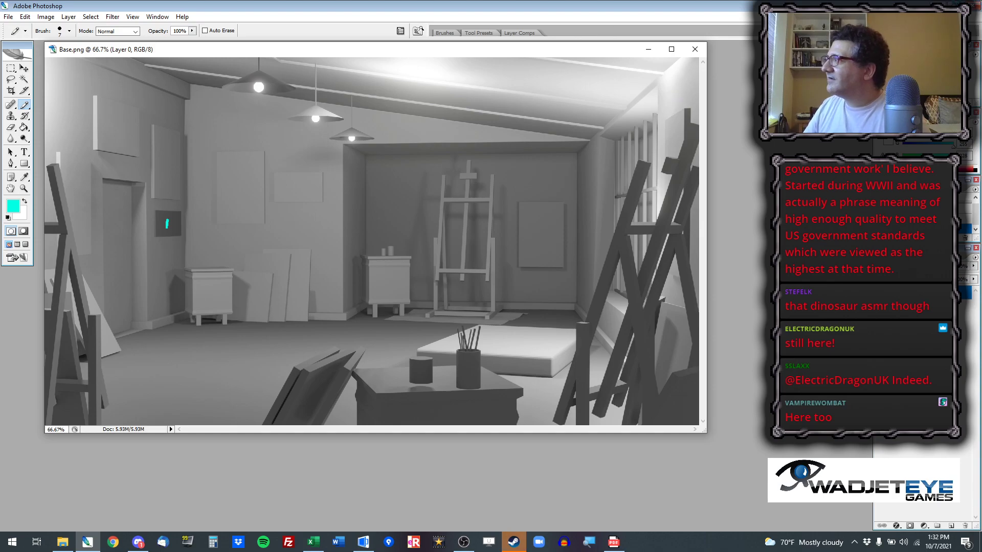
# Step: Switch back to AGS Editor and replace the room's main background with the updated studio image
pyautogui.hotkey('alt', 'Tab')
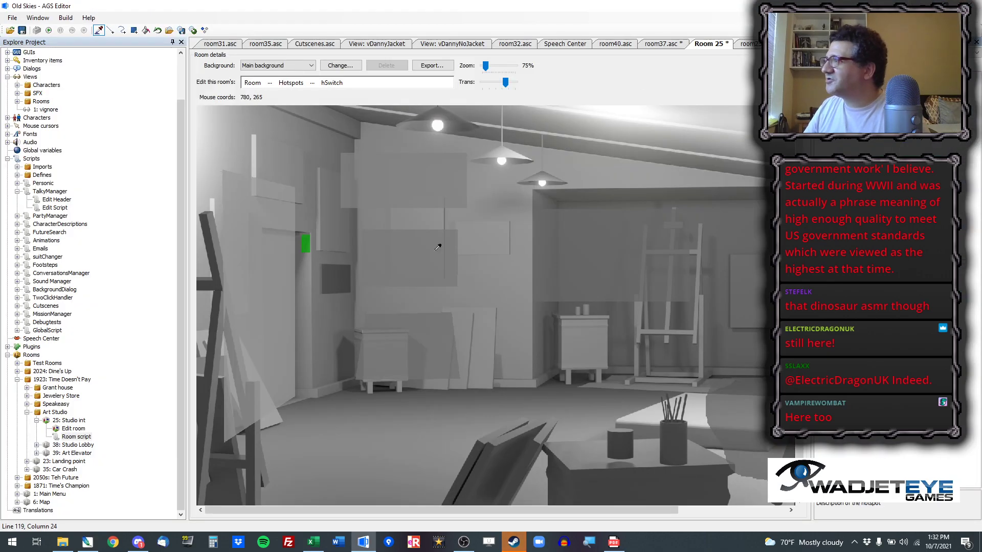
pyautogui.click(339, 66)
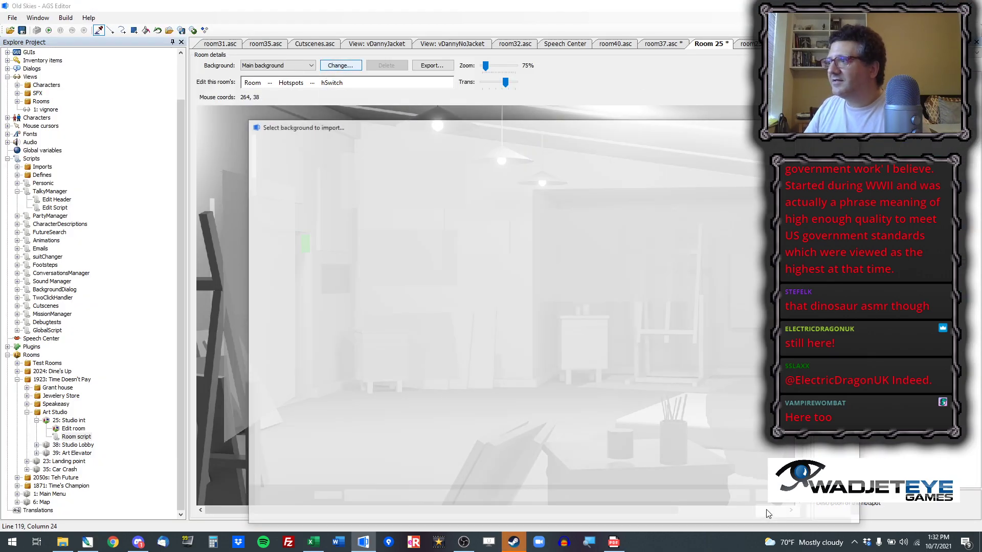
pyautogui.doubleClick(379, 185)
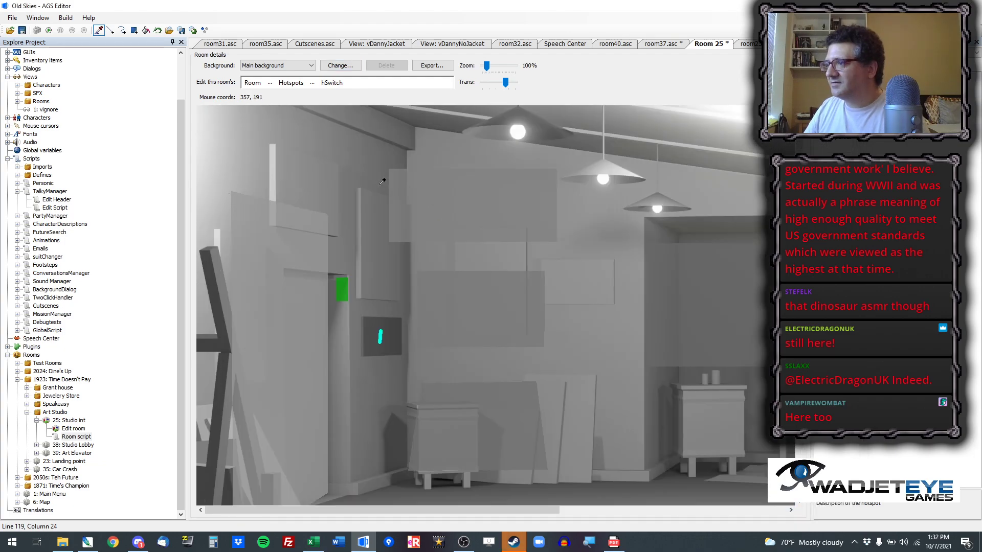
# Step: Redraw the hSwitch hotspot as a small rectangle over the cyan light switch and erase its old area beside the door
pyautogui.click(134, 30)
pyautogui.moveTo(370, 323); pyautogui.dragTo(390, 348)
pyautogui.moveTo(354, 268)
pyautogui.mouseDown()
pyautogui.moveTo(333, 320)
pyautogui.moveTo(386, 333)
pyautogui.mouseUp()
# Step: Assign sprite 6 to the oPainting object and move it slightly up over the dark wall panel
pyautogui.click(271, 82)
pyautogui.click(299, 129)
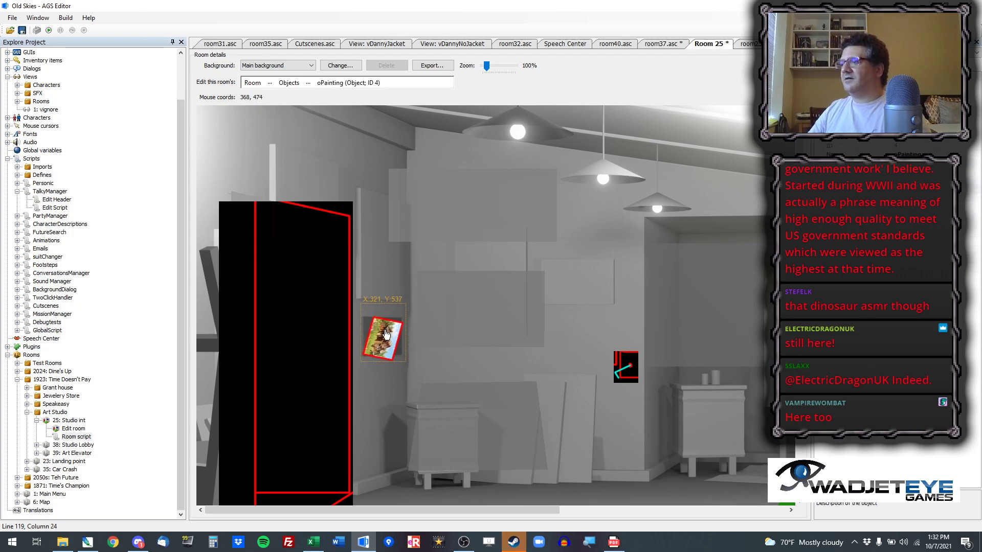
pyautogui.click(929, 94)
pyautogui.click(976, 94)
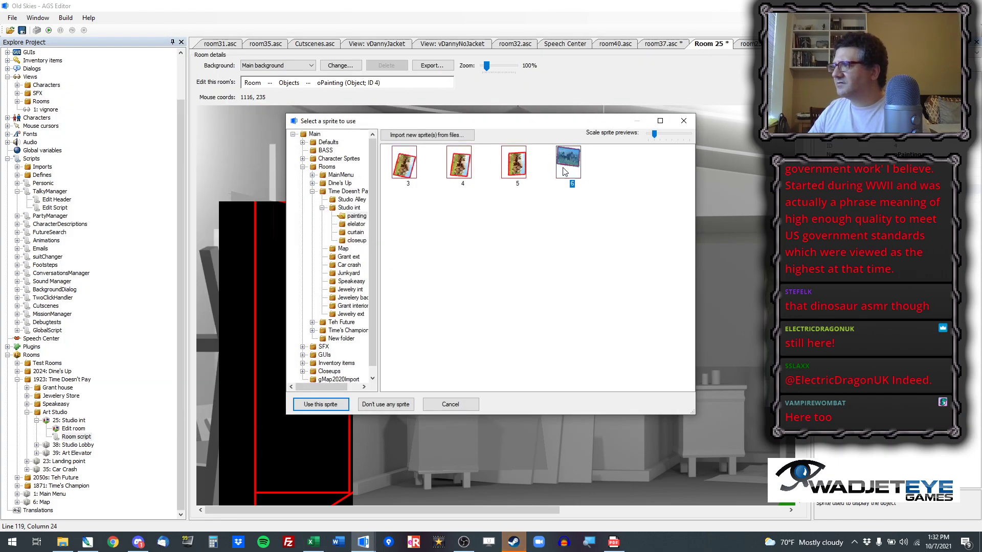
pyautogui.doubleClick(561, 165)
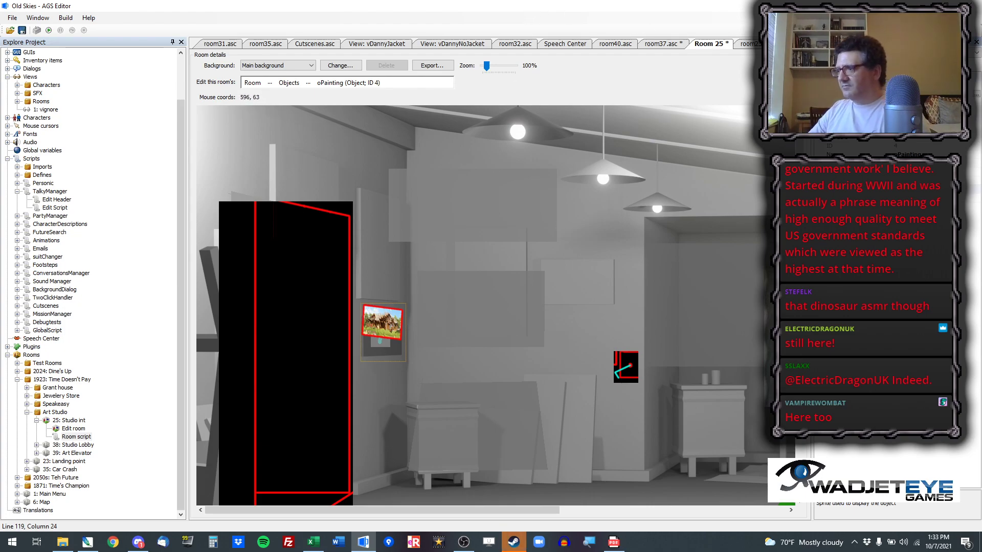
pyautogui.moveTo(376, 325)
pyautogui.mouseDown()
pyautogui.moveTo(384, 323)
pyautogui.moveTo(385, 338)
pyautogui.moveTo(378, 313)
pyautogui.mouseUp()
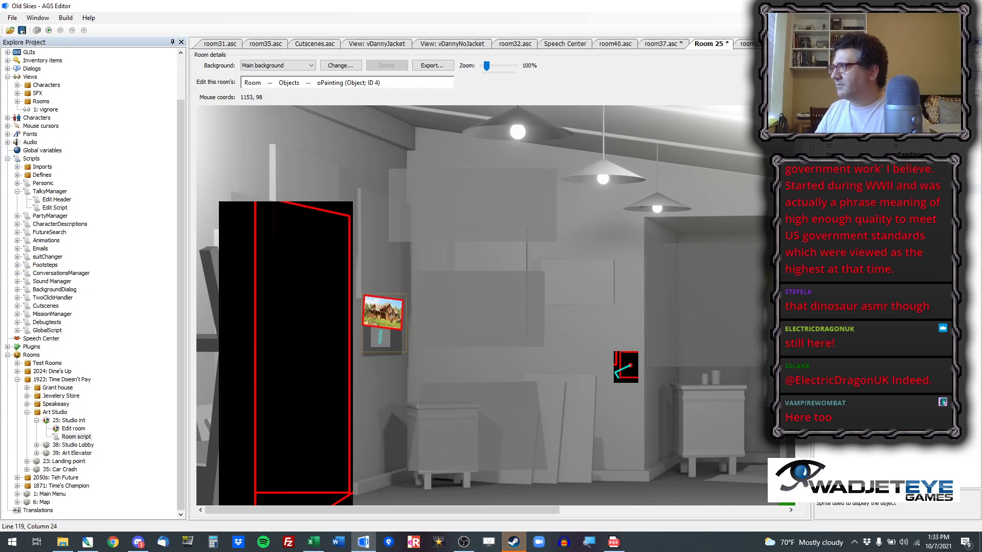
# Step: Compare oPainting's straight and tilted sprites in place and leave the tilted one assigned
pyautogui.press('Return')
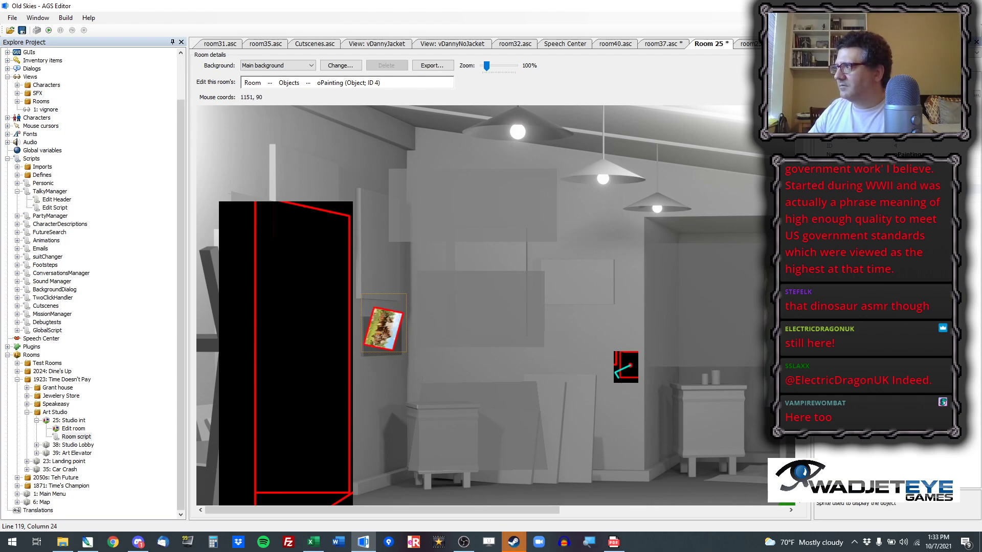
pyautogui.press('Return')
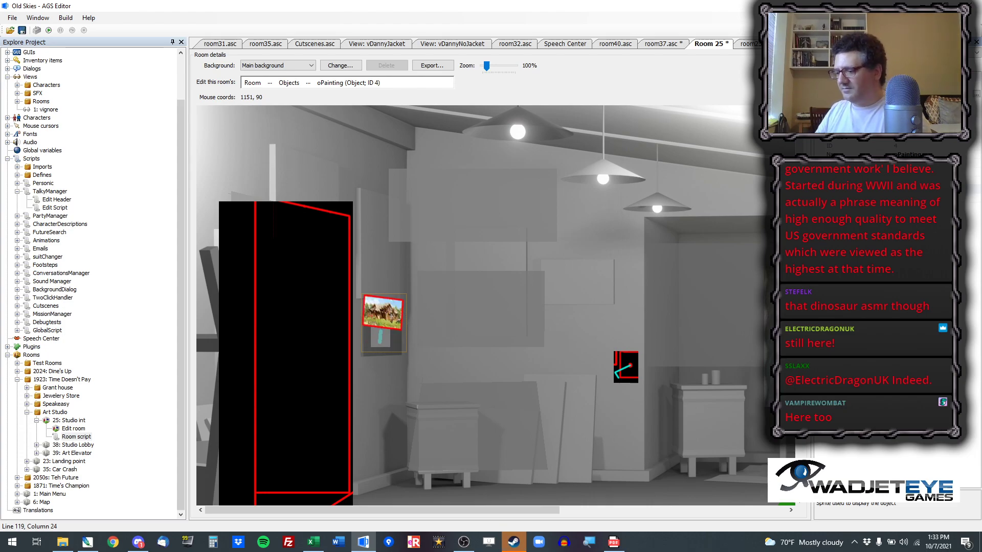
pyautogui.press('Return')
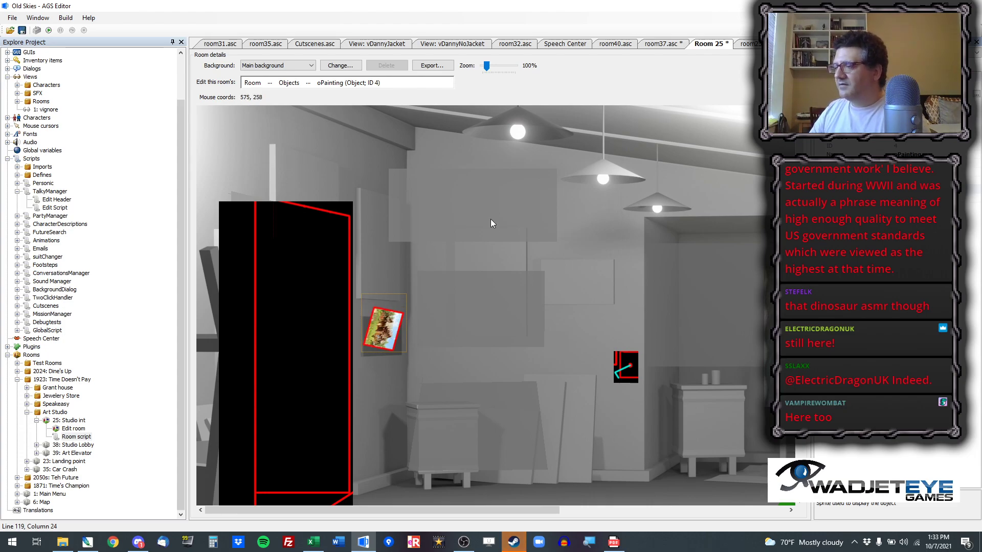
# Step: Pick the hPaintingFarm hotspot and erase the outdated hotspot rectangles on the back wall and over the small cabinet
pyautogui.scroll(-1, 397, 336)
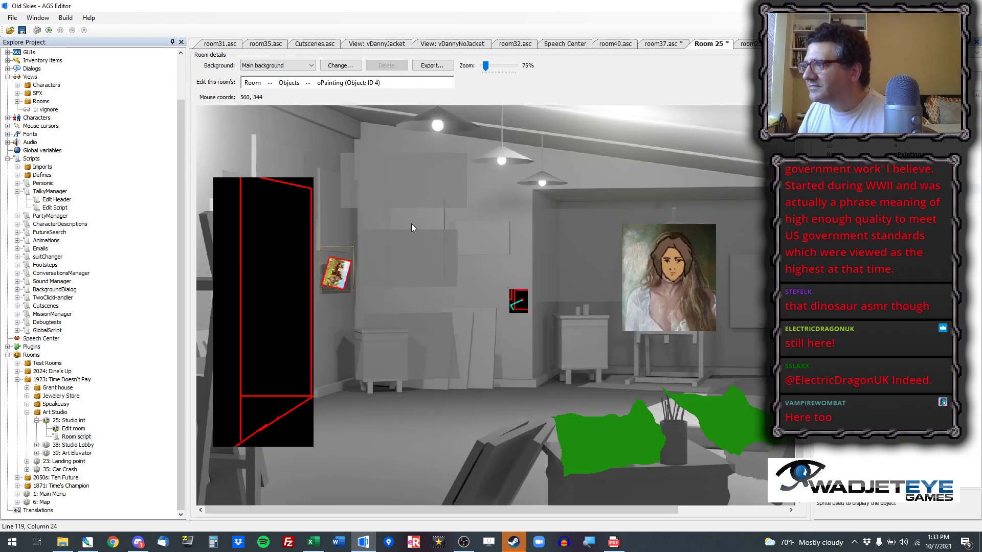
pyautogui.click(269, 83)
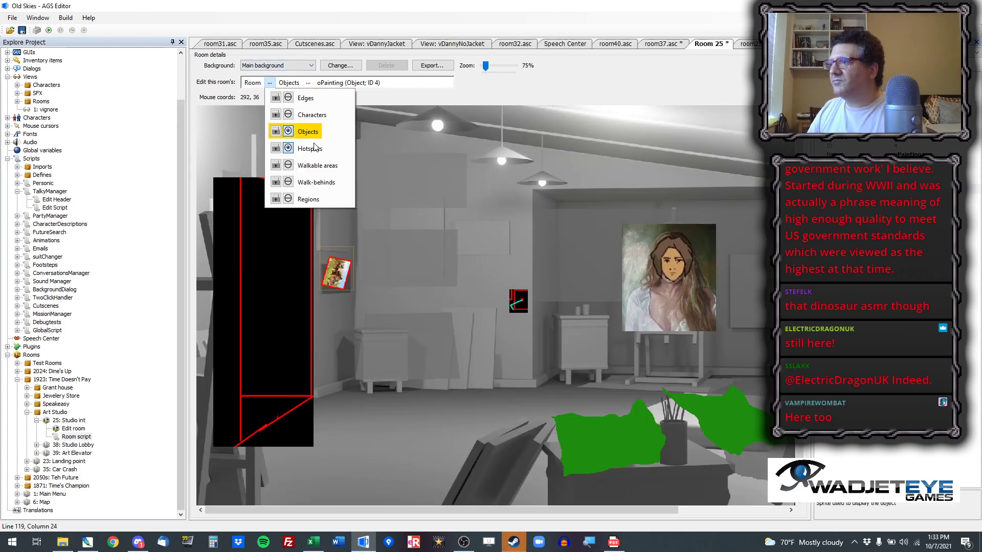
pyautogui.click(307, 132)
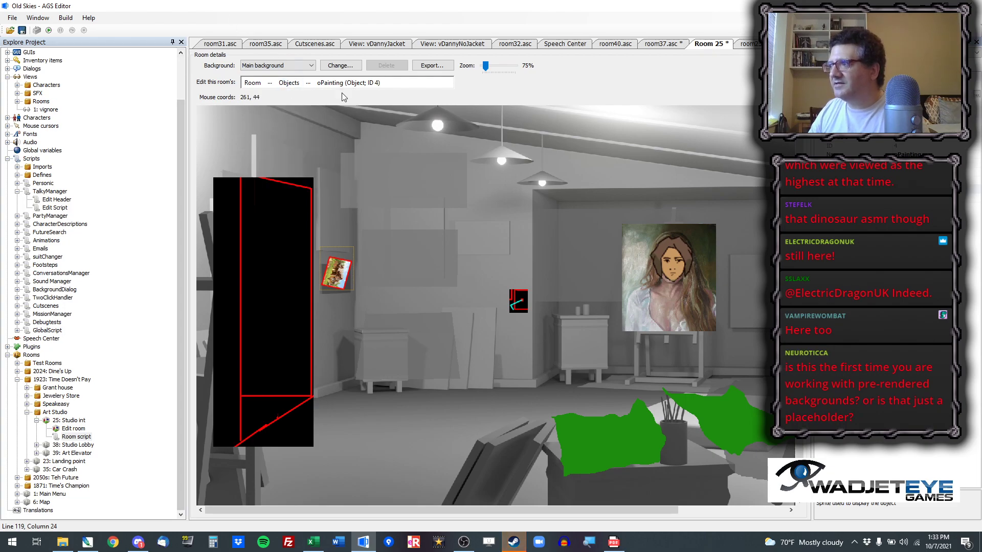
pyautogui.click(269, 84)
pyautogui.click(269, 85)
pyautogui.click(270, 84)
pyautogui.click(310, 149)
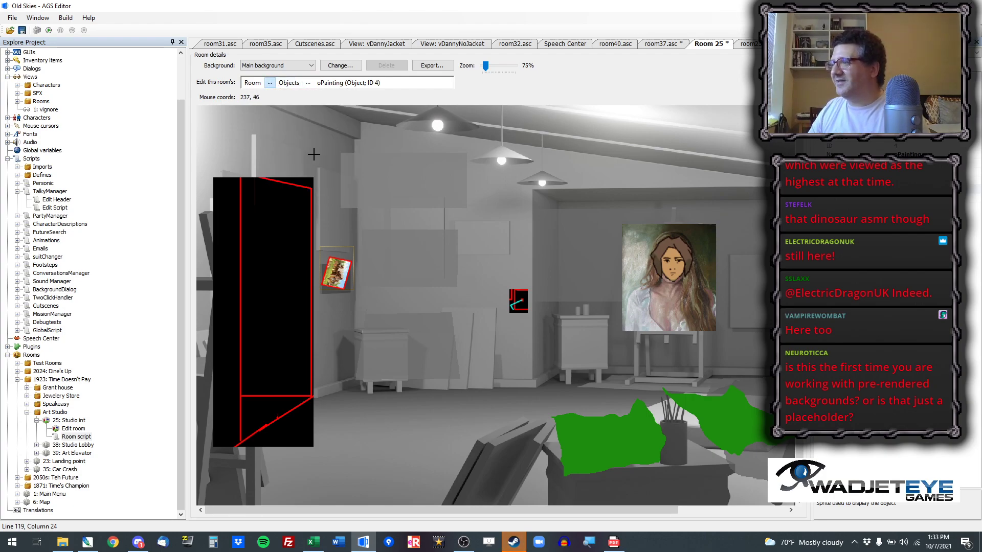
pyautogui.click(98, 31)
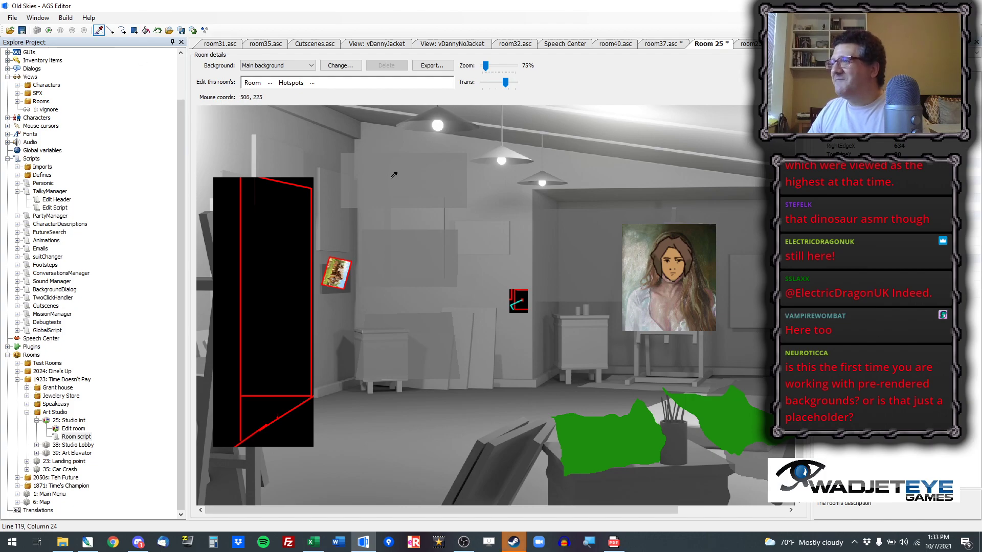
pyautogui.click(392, 173)
pyautogui.click(133, 30)
pyautogui.moveTo(367, 178); pyautogui.dragTo(511, 227)
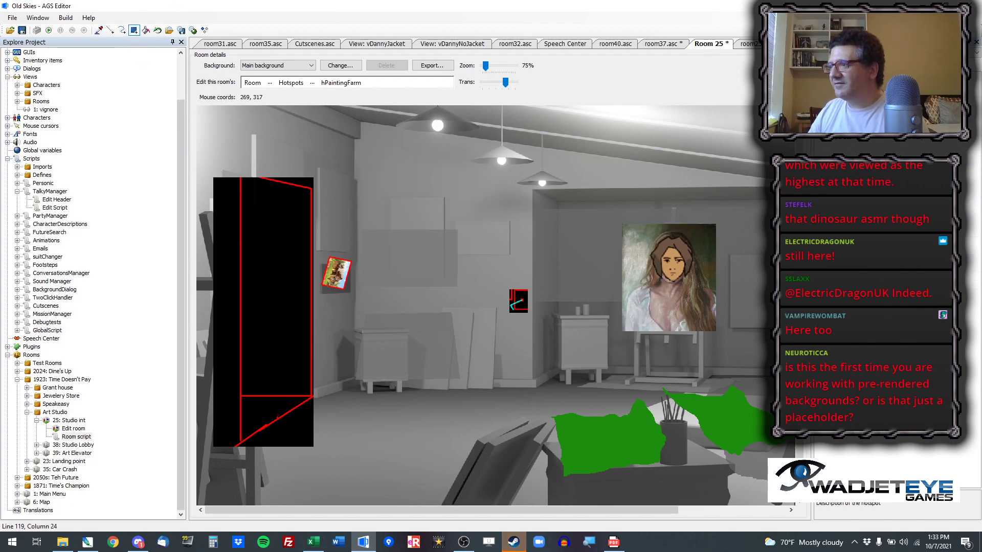
pyautogui.moveTo(360, 218)
pyautogui.mouseDown()
pyautogui.moveTo(472, 308)
pyautogui.moveTo(333, 417)
pyautogui.mouseUp()
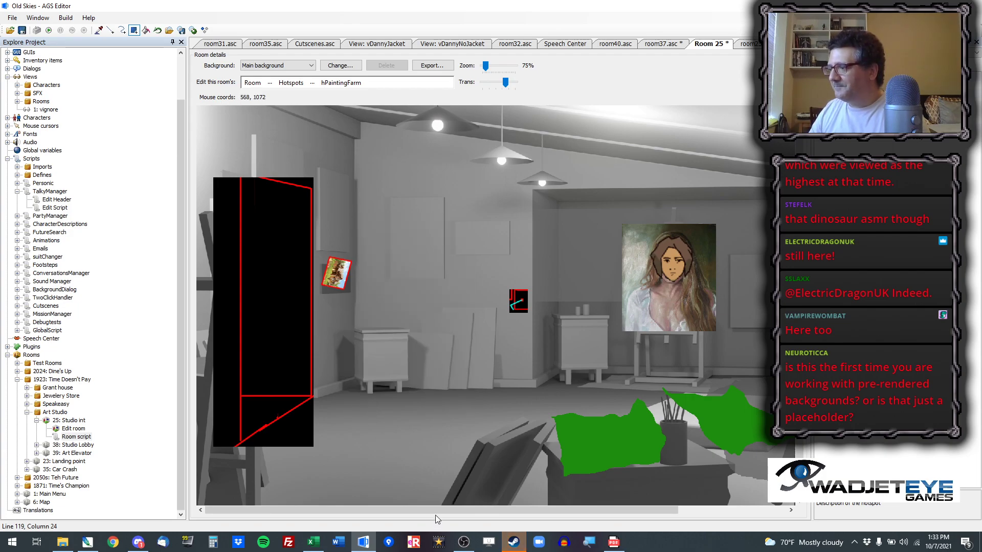
# Step: Check the oCrank object beside the alcove and return to hotspot editing
pyautogui.moveTo(512, 510); pyautogui.dragTo(620, 510)
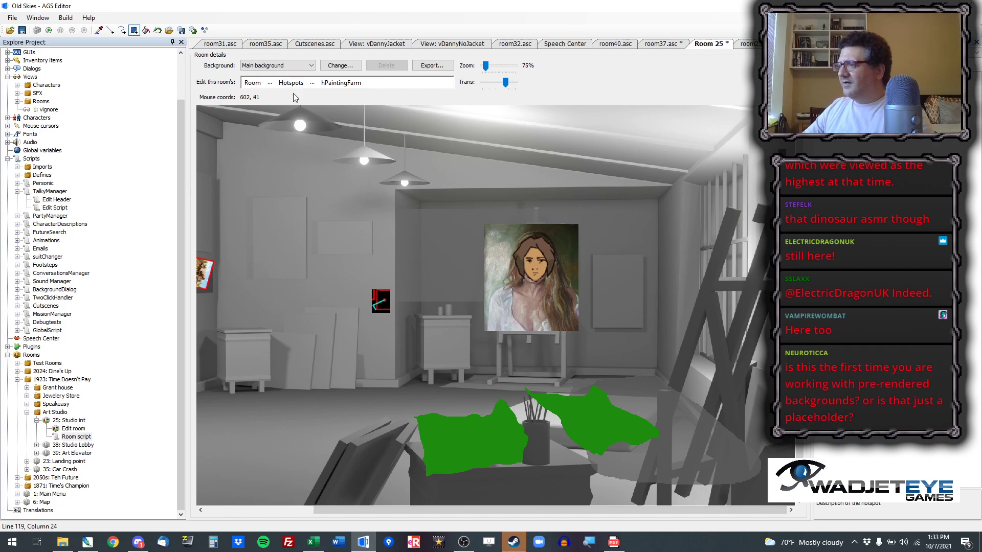
pyautogui.click(270, 82)
pyautogui.click(307, 133)
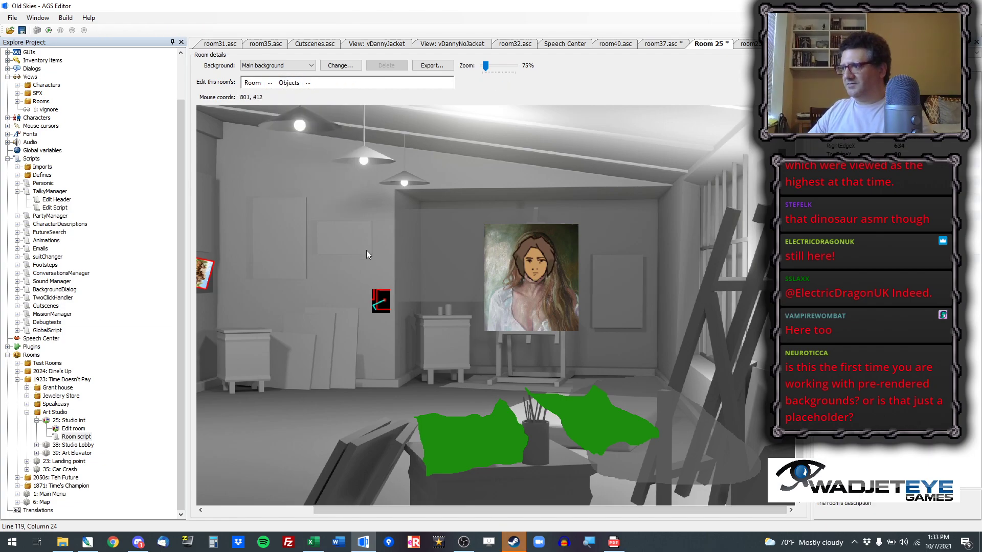
pyautogui.click(379, 298)
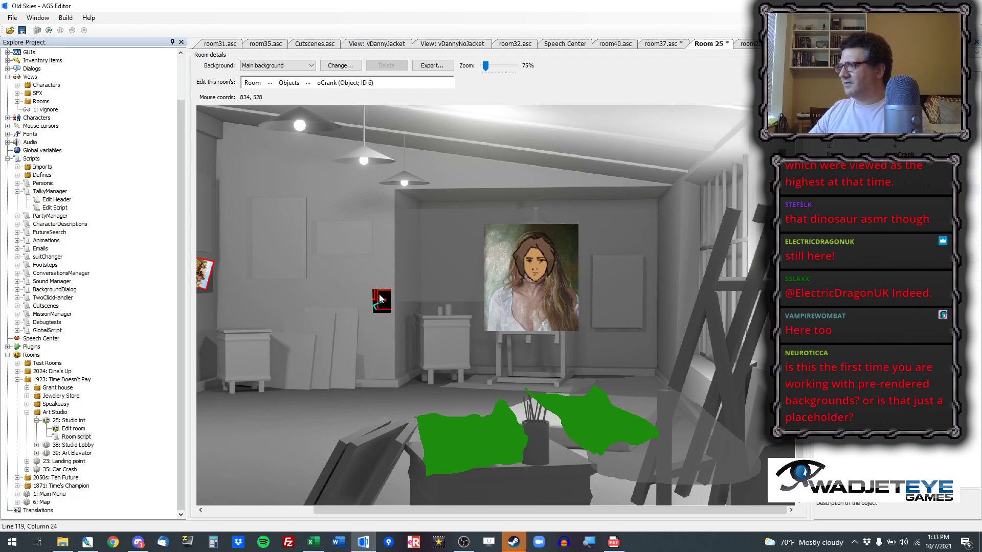
pyautogui.click(271, 82)
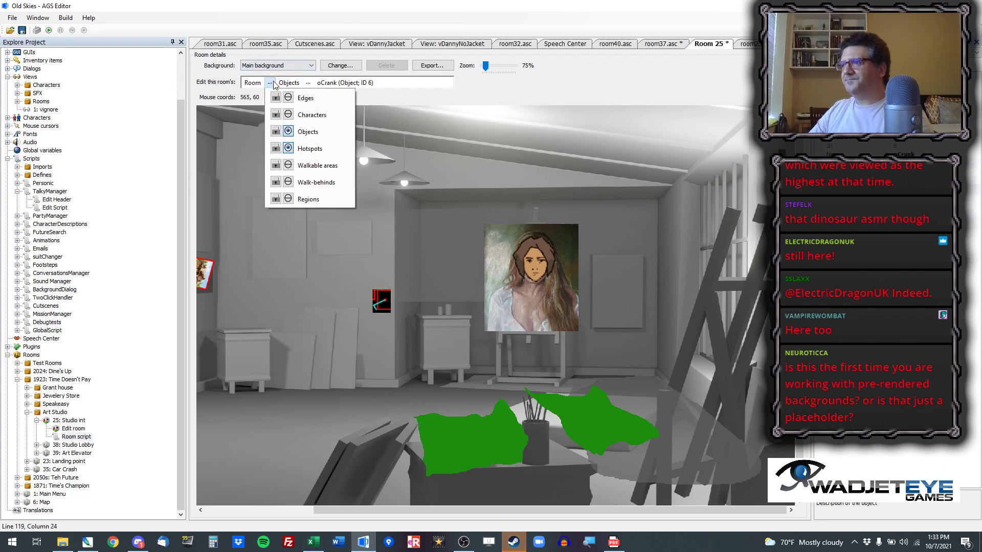
pyautogui.click(309, 150)
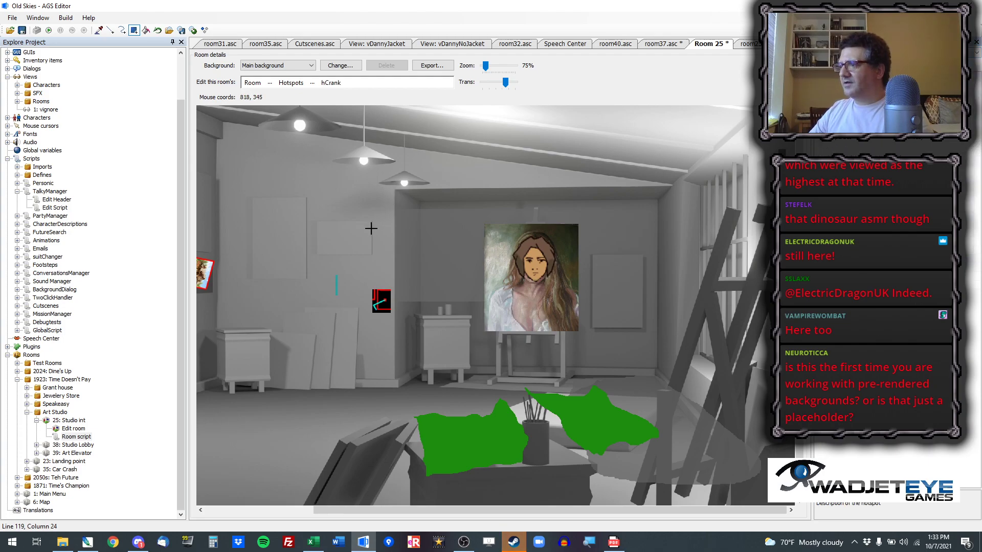
# Step: Examine the hCrank_Interact function in the room script and return to the room 25 editor
pyautogui.scroll(2, 332, 313)
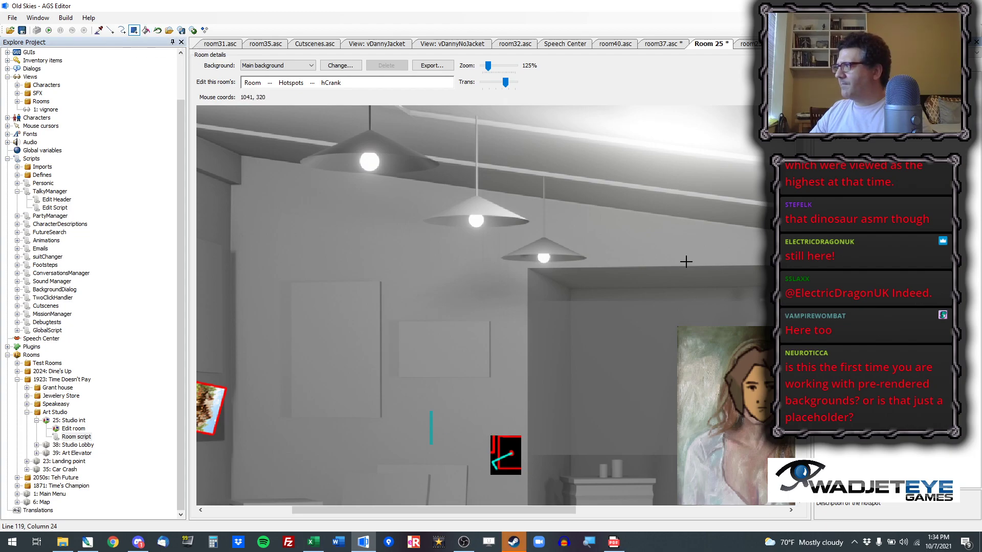
pyautogui.click(977, 53)
pyautogui.scroll(2, 849, 148)
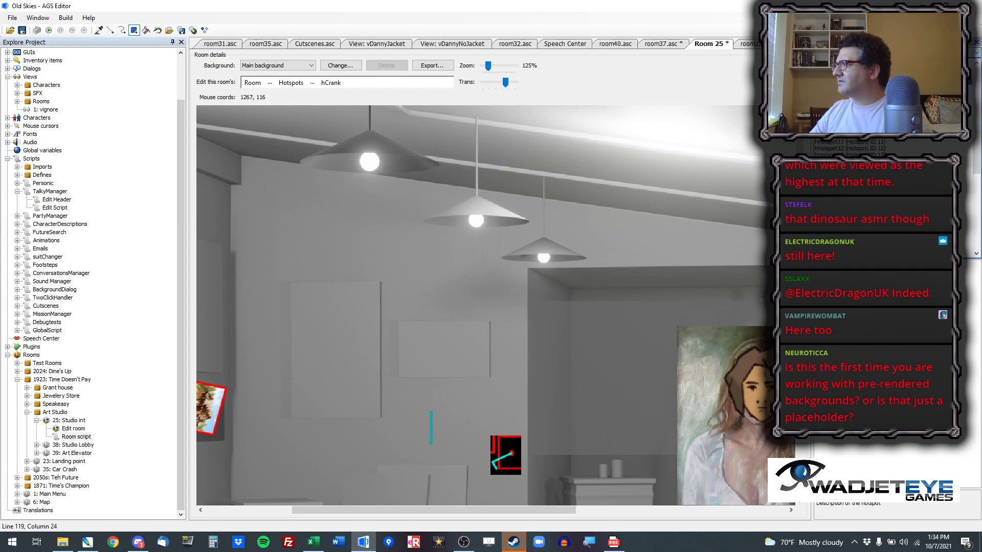
pyautogui.click(869, 87)
pyautogui.click(859, 66)
pyautogui.click(977, 94)
pyautogui.click(976, 95)
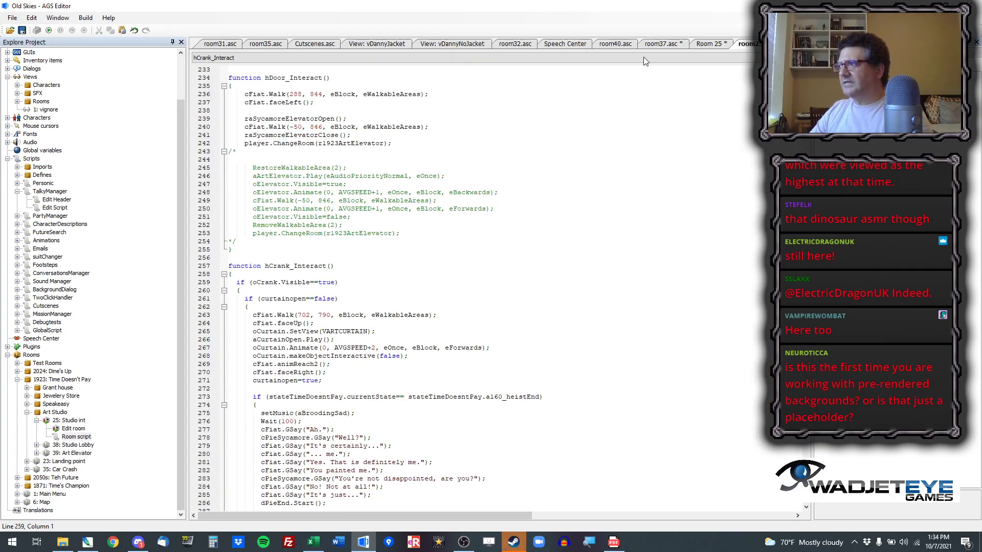
pyautogui.scroll(-6, 476, 338)
pyautogui.scroll(-5, 477, 337)
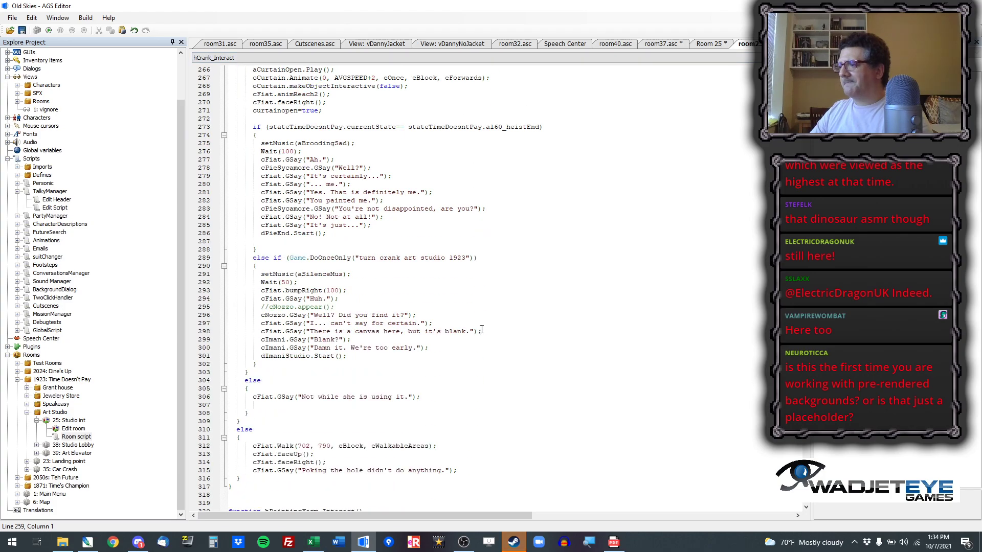
pyautogui.click(713, 45)
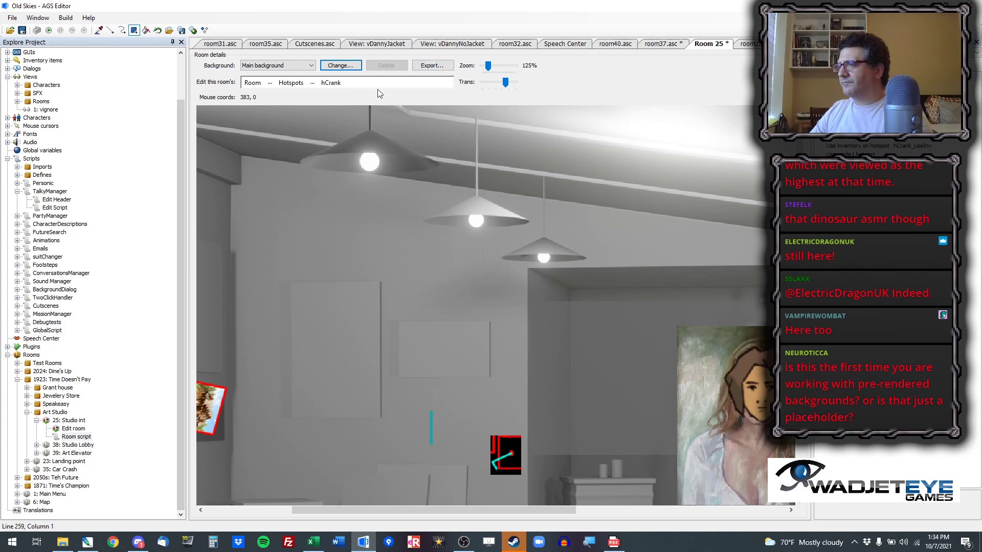
# Step: Draw the hCrank hotspot as a rectangle over the crank object and erase its old vertical strip on the wall
pyautogui.moveTo(489, 435); pyautogui.dragTo(521, 475)
pyautogui.moveTo(438, 402); pyautogui.dragTo(411, 465)
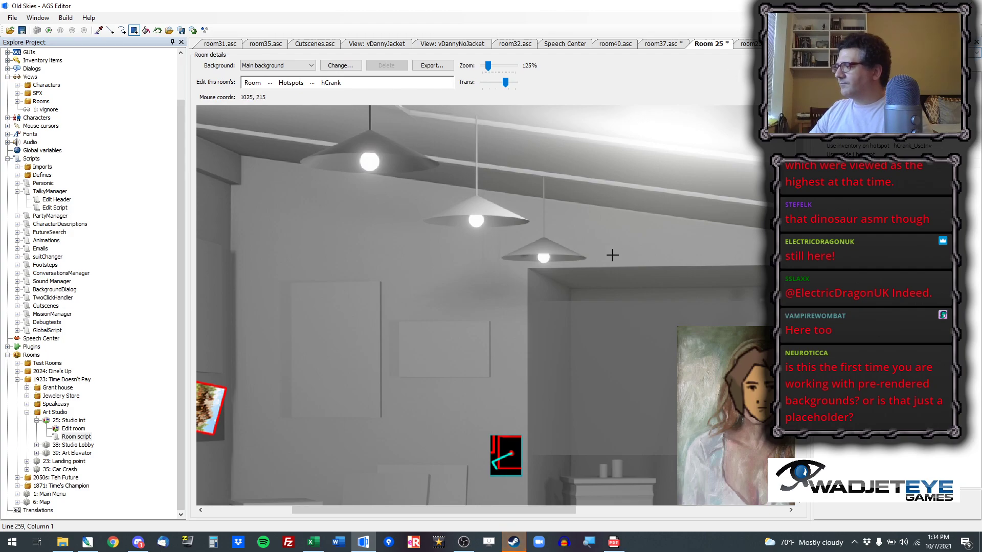
# Step: Review the properties and events of the oCrank object
pyautogui.scroll(-2, 603, 248)
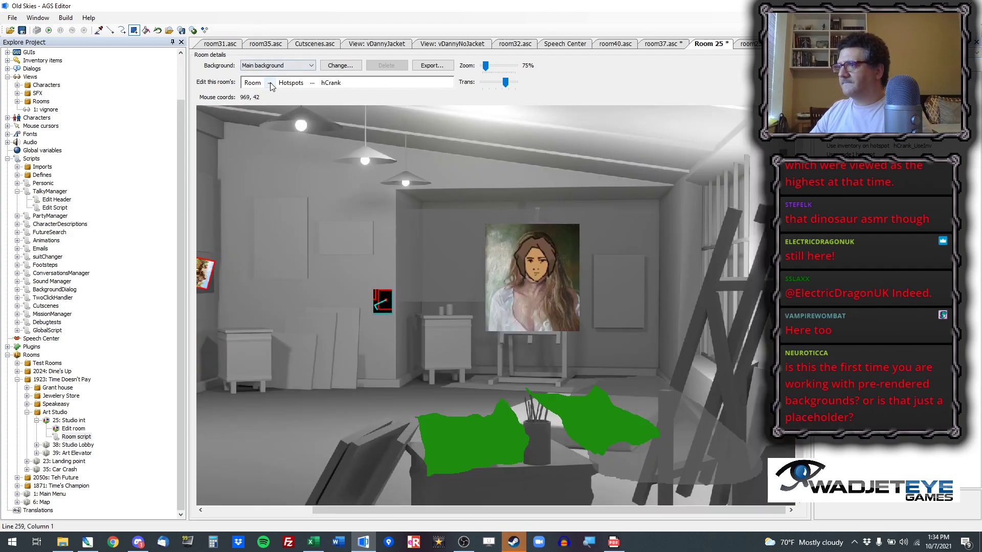
pyautogui.click(271, 83)
pyautogui.click(294, 127)
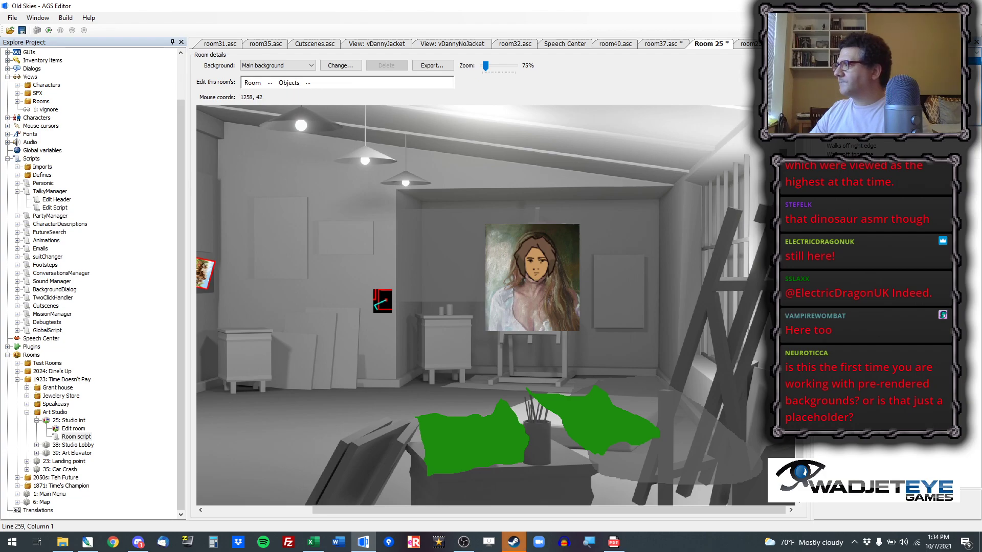
pyautogui.click(384, 305)
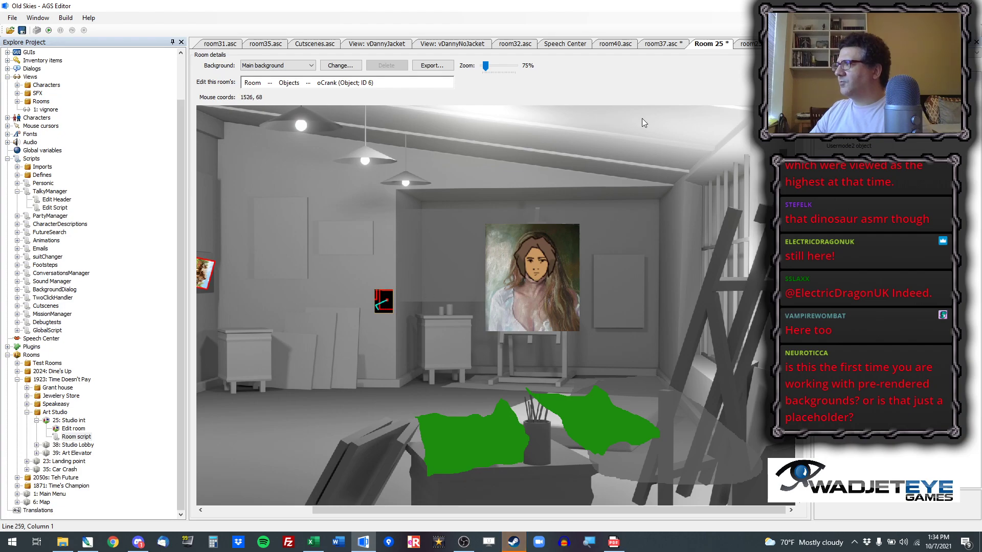
# Step: Select the hBlanket hotspot and clear its filled area from the floor behind the table
pyautogui.click(269, 83)
pyautogui.click(310, 149)
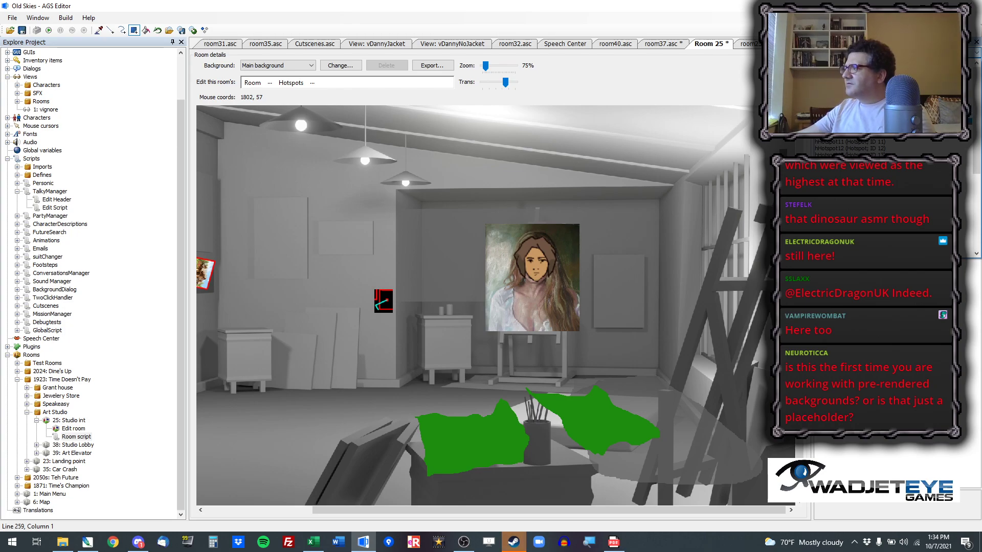
pyautogui.click(869, 122)
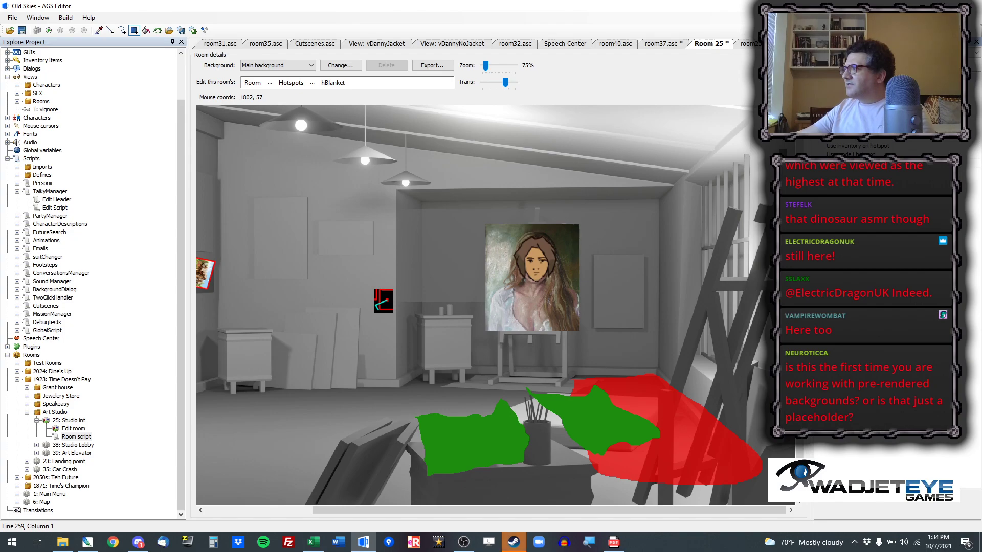
pyautogui.click(146, 30)
# Step: Select the hDoor hotspot, hide the room objects, and draw a filled rectangle over the door of the new background
pyautogui.click(976, 53)
pyautogui.scroll(-3, 946, 99)
pyautogui.scroll(1, 946, 100)
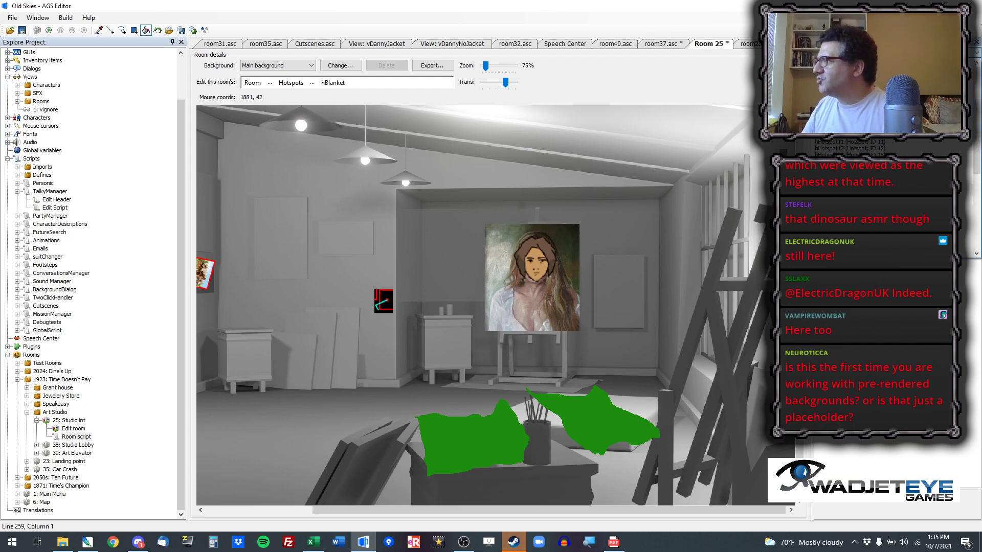
pyautogui.click(869, 98)
pyautogui.moveTo(392, 510); pyautogui.dragTo(282, 511)
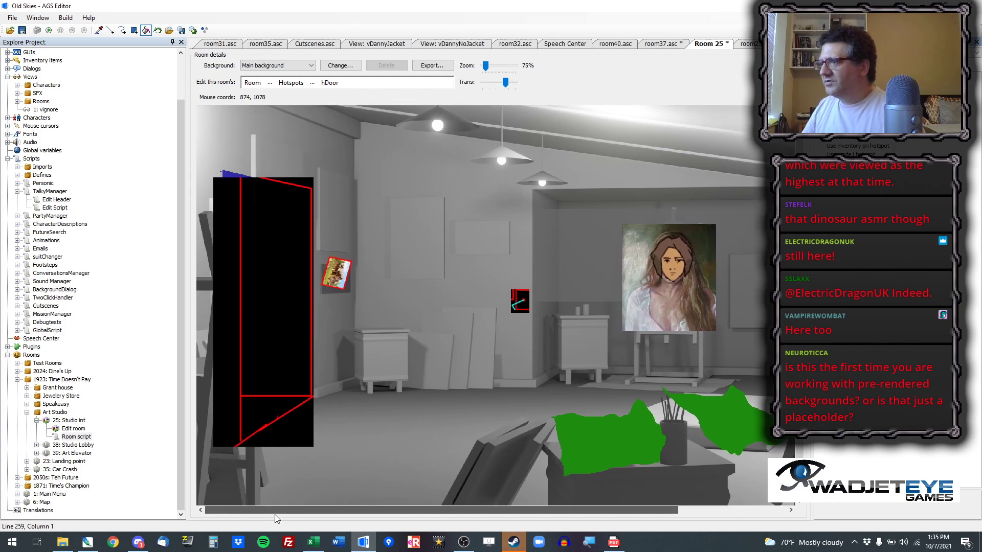
pyautogui.click(280, 86)
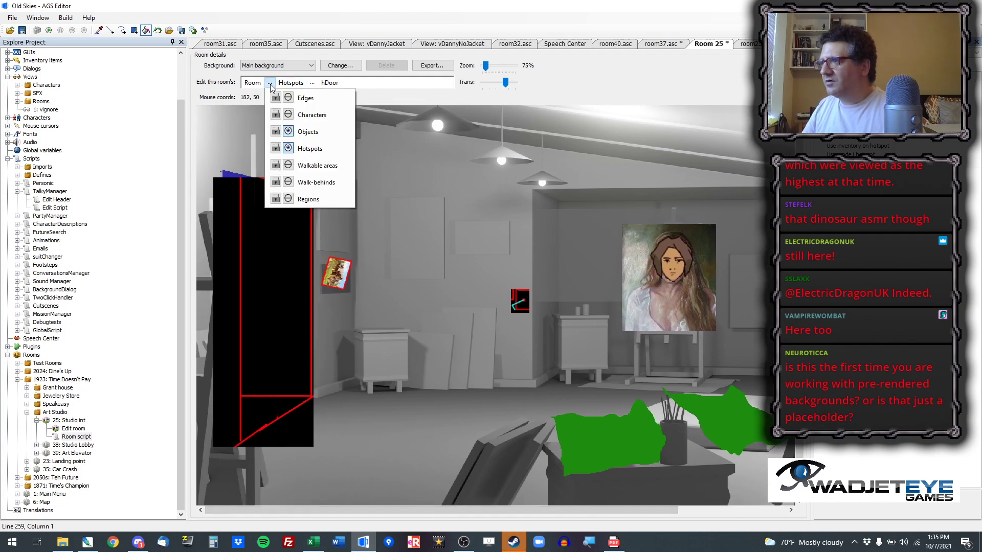
pyautogui.click(291, 128)
pyautogui.click(238, 4)
pyautogui.click(133, 31)
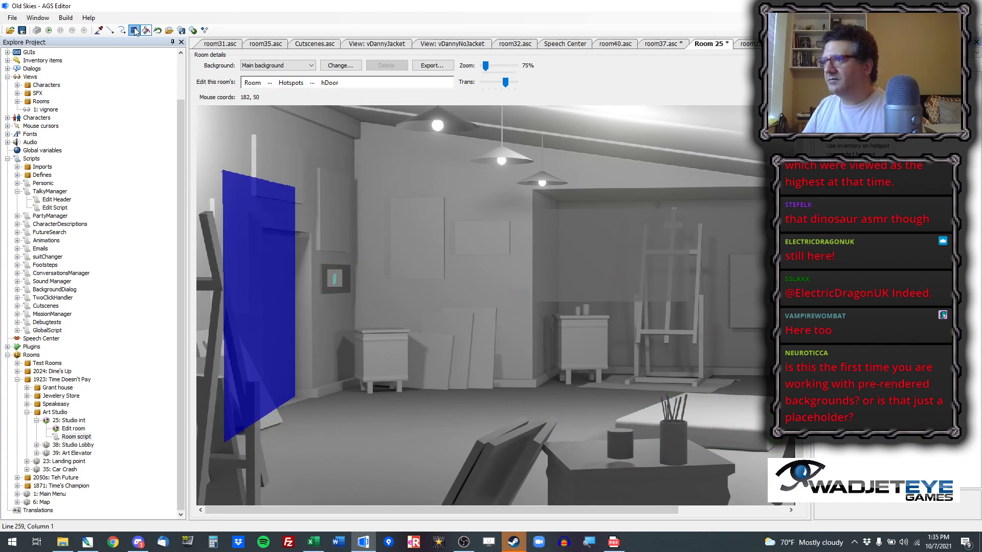
pyautogui.moveTo(314, 222); pyautogui.dragTo(250, 416)
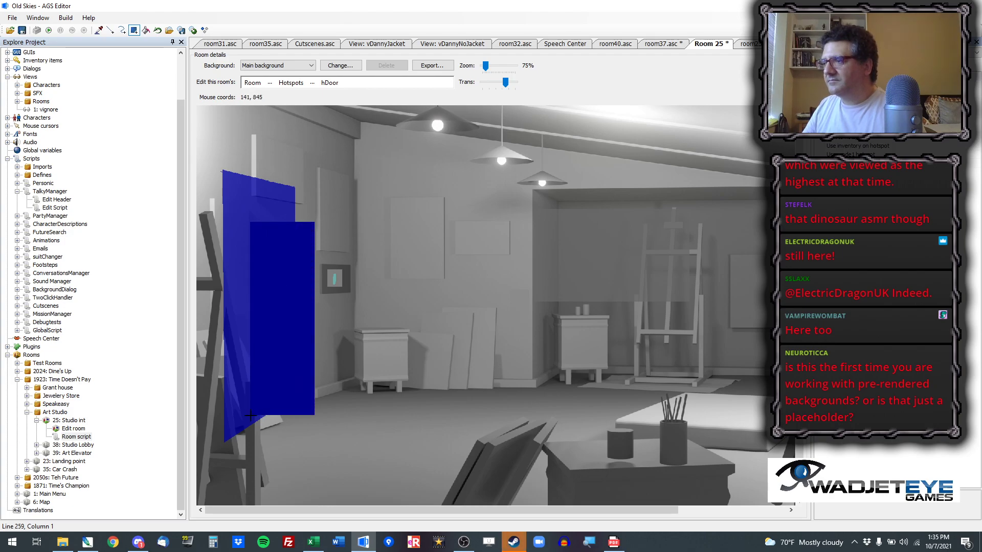
# Step: Cut the hDoor hotspot along the door's slanted edges with lines and clear the excess areas outside the door
pyautogui.click(110, 30)
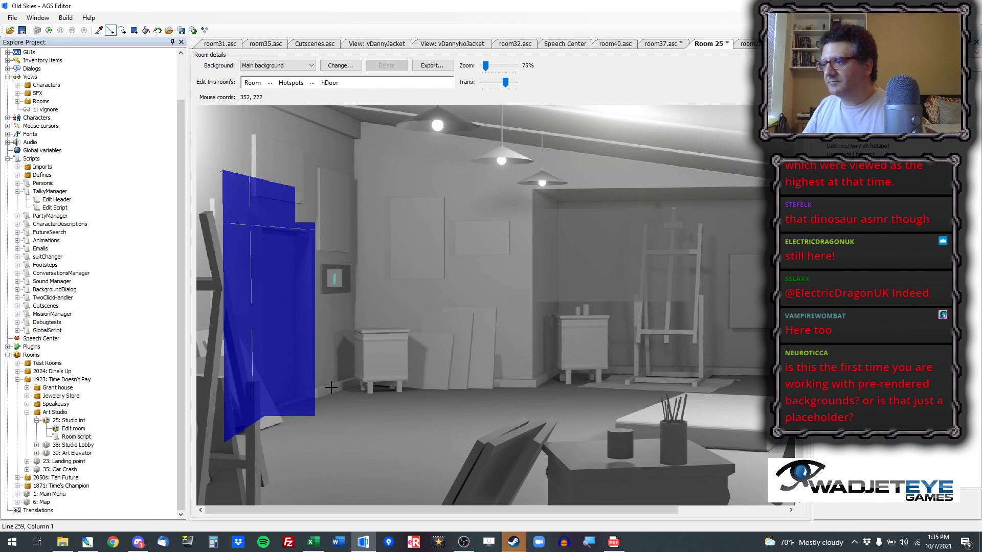
pyautogui.click(145, 31)
pyautogui.rightClick(281, 205)
pyautogui.rightClick(239, 216)
pyautogui.rightClick(238, 289)
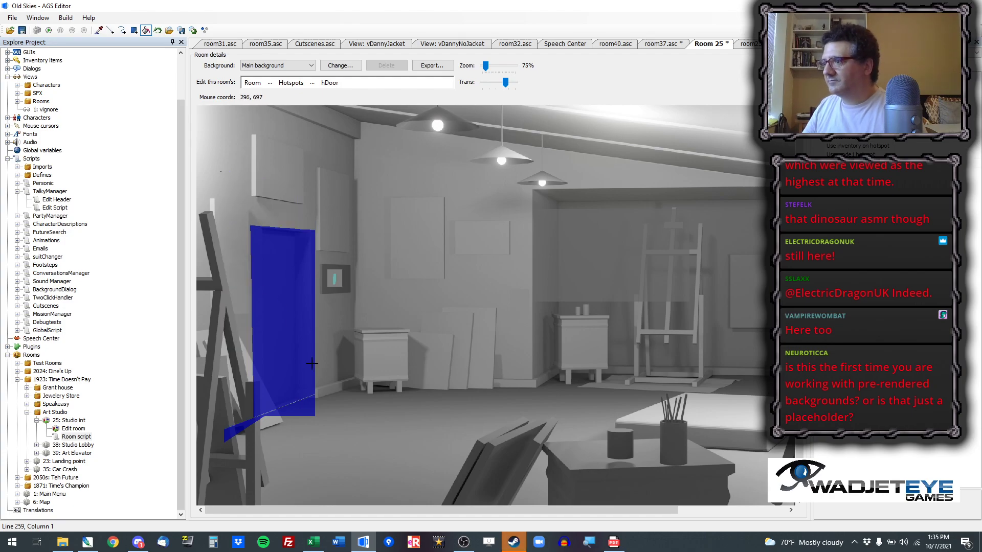
pyautogui.rightClick(307, 404)
pyautogui.rightClick(239, 431)
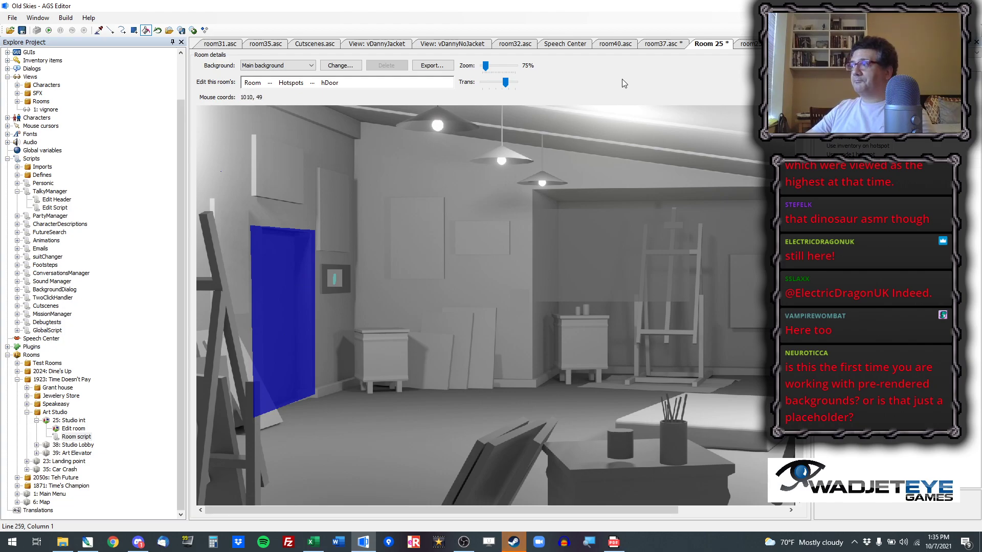
# Step: Test-run the game, jump to room 25 to check where the character arrives, and quit back to the editor
pyautogui.click(49, 30)
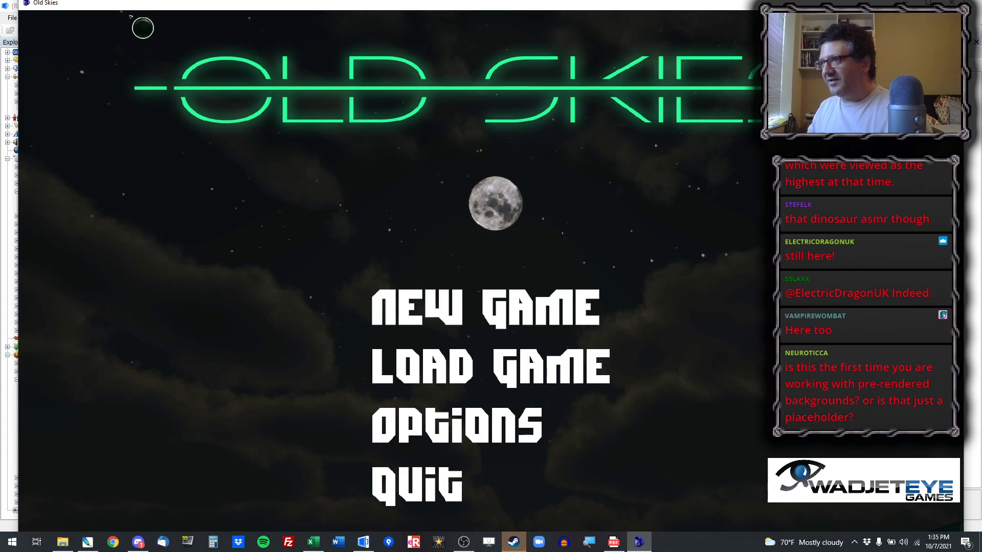
pyautogui.moveTo(245, 8)
pyautogui.mouseDown()
pyautogui.moveTo(248, 188)
pyautogui.moveTo(209, 2)
pyautogui.moveTo(237, 15)
pyautogui.mouseUp()
pyautogui.hotkey('ctrl', 'x')
pyautogui.write('22')
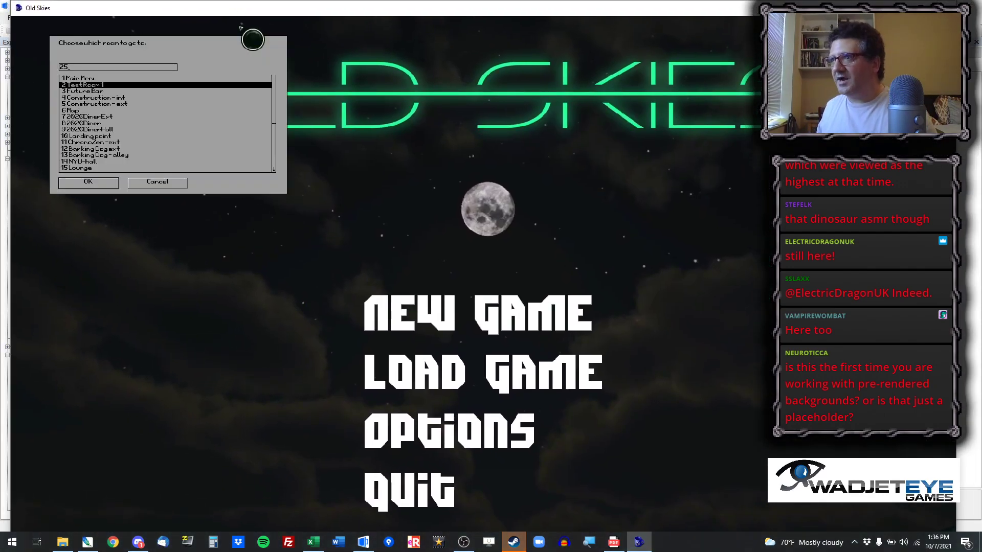
pyautogui.press('Return')
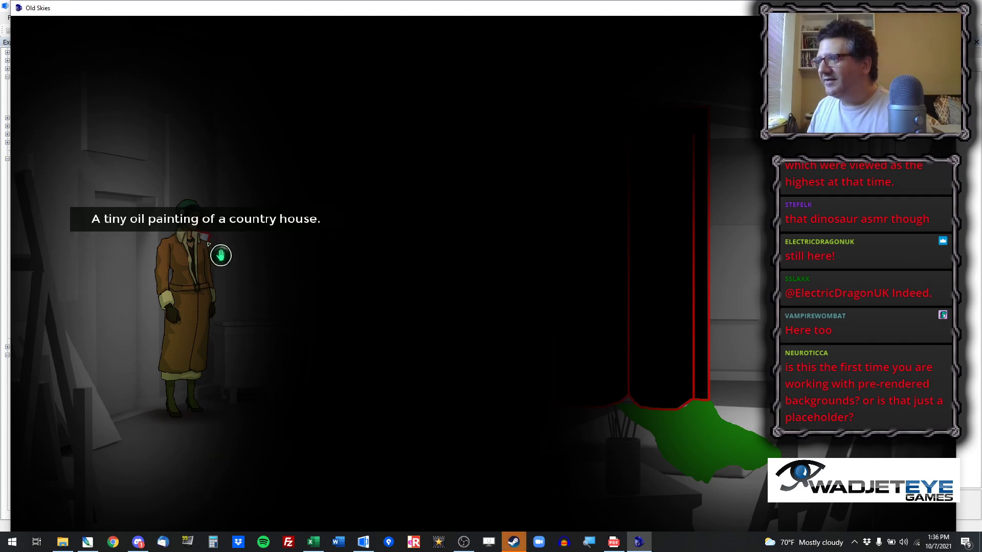
pyautogui.moveTo(196, 58)
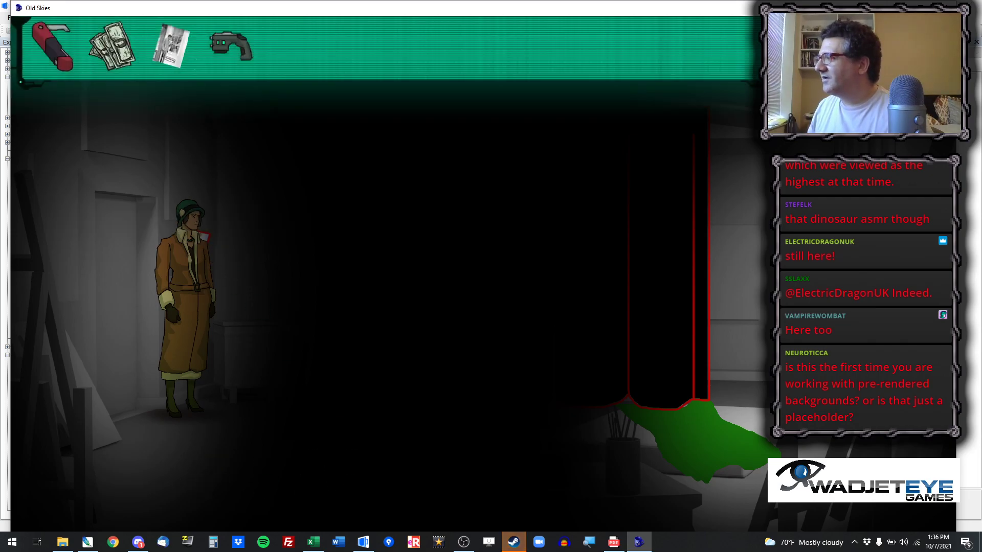
pyautogui.press('Escape')
pyautogui.click(743, 333)
pyautogui.click(417, 327)
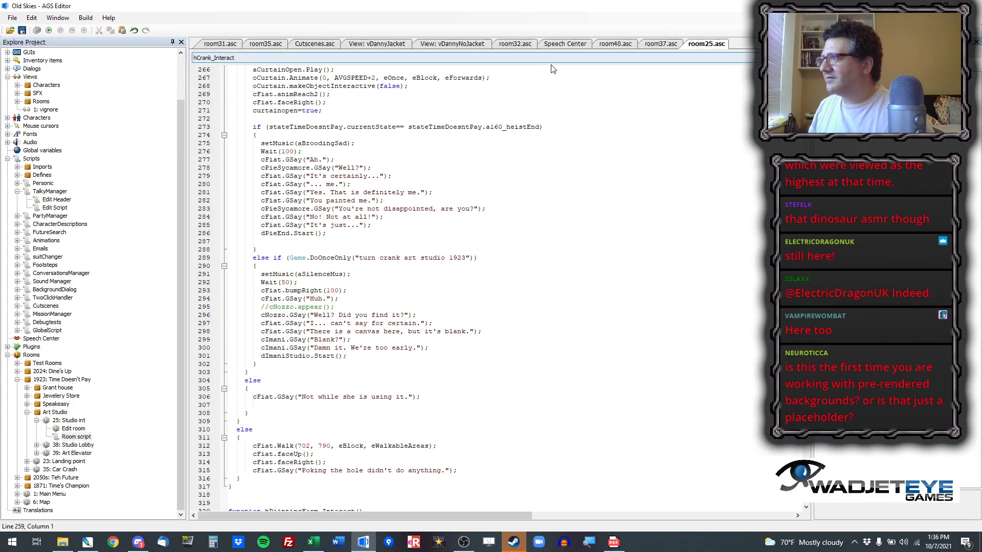
# Step: Review the room 25 script, then display walkable area ID 2 in the room editor to find arrival coordinates
pyautogui.scroll(20, 437, 180)
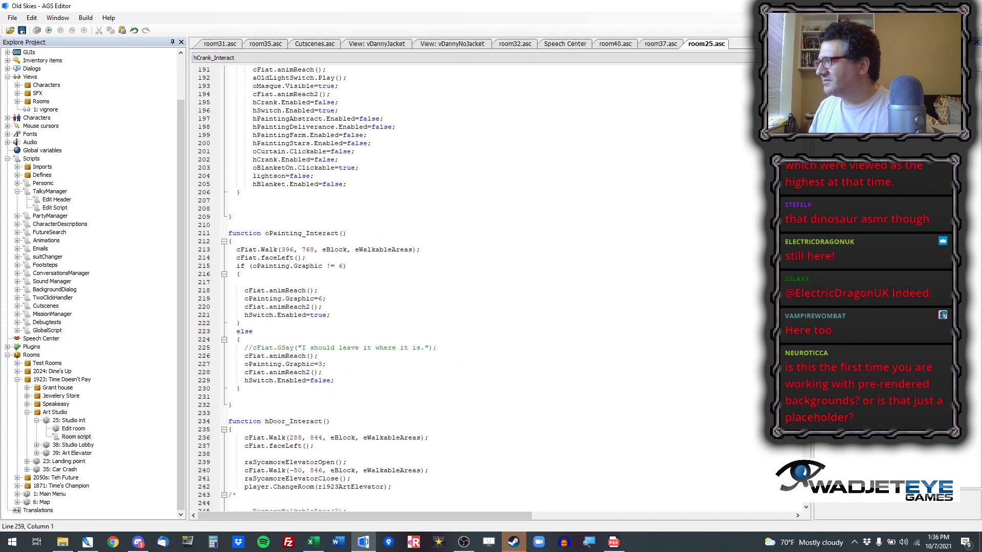
pyautogui.scroll(-13, 436, 181)
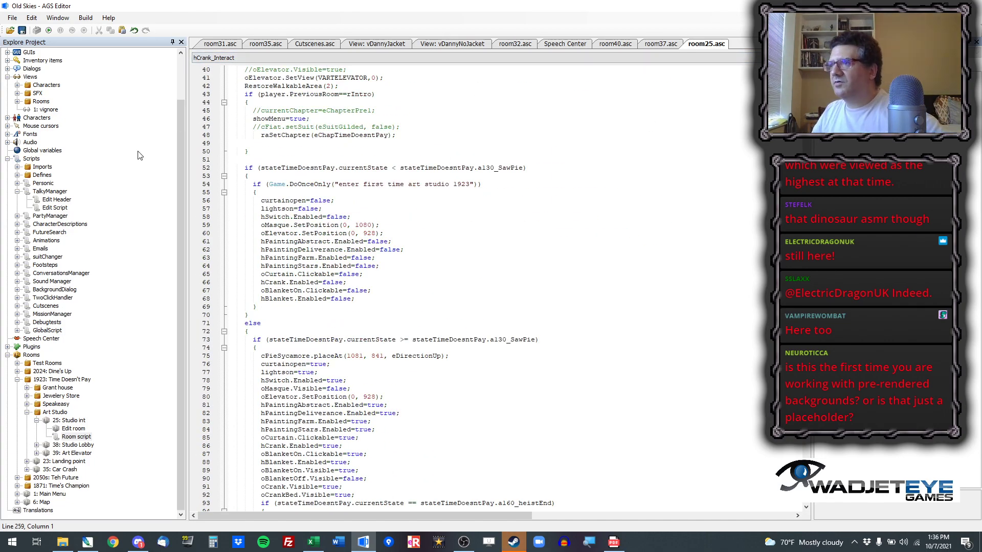
pyautogui.doubleClick(72, 430)
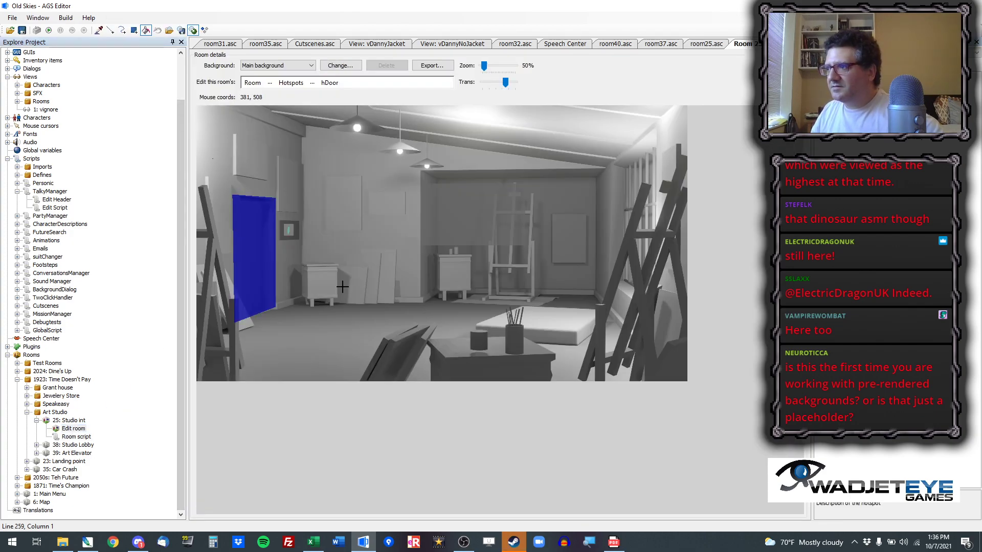
pyautogui.click(270, 83)
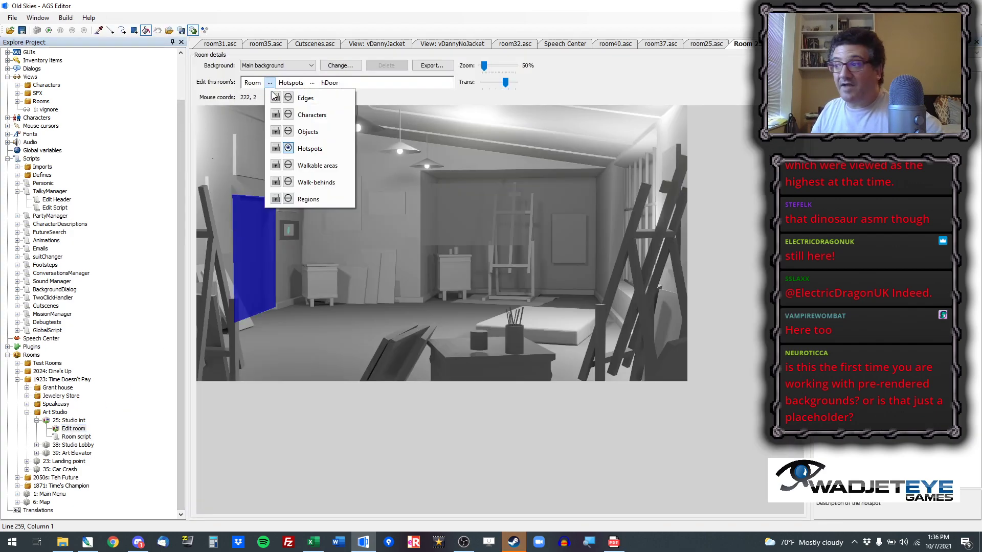
pyautogui.click(316, 165)
pyautogui.click(99, 30)
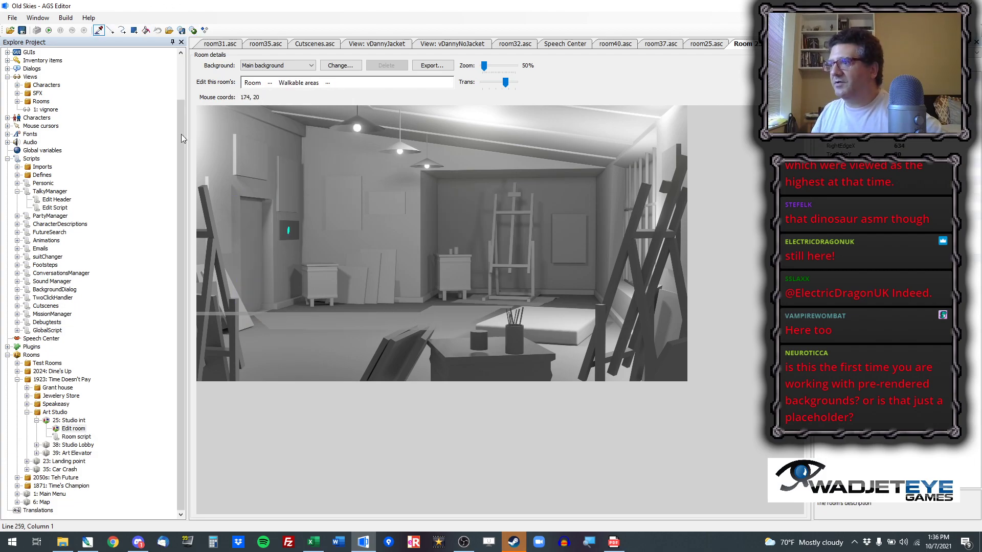
pyautogui.click(283, 319)
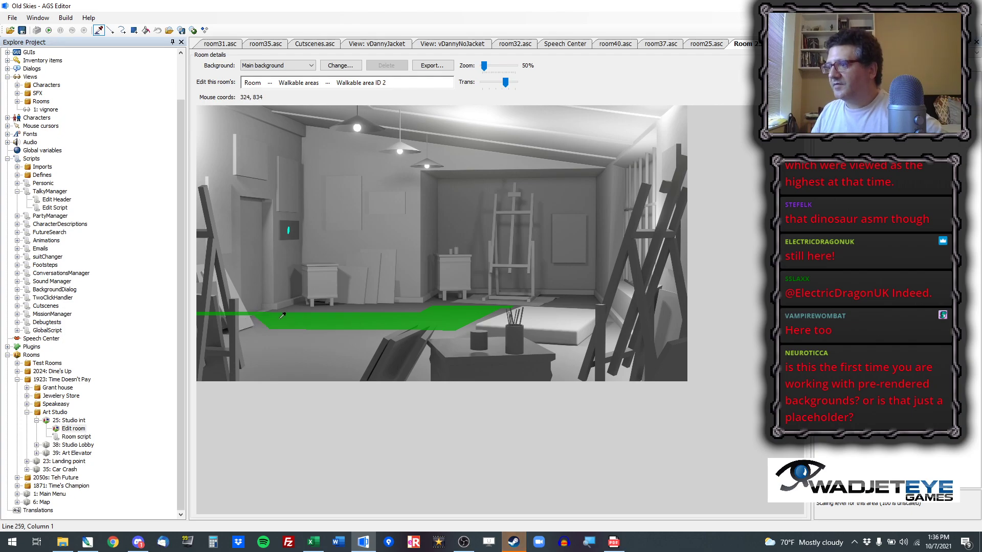
# Step: Set the cFiat.placeAt coordinates in room_Load to 82, 816
pyautogui.click(698, 46)
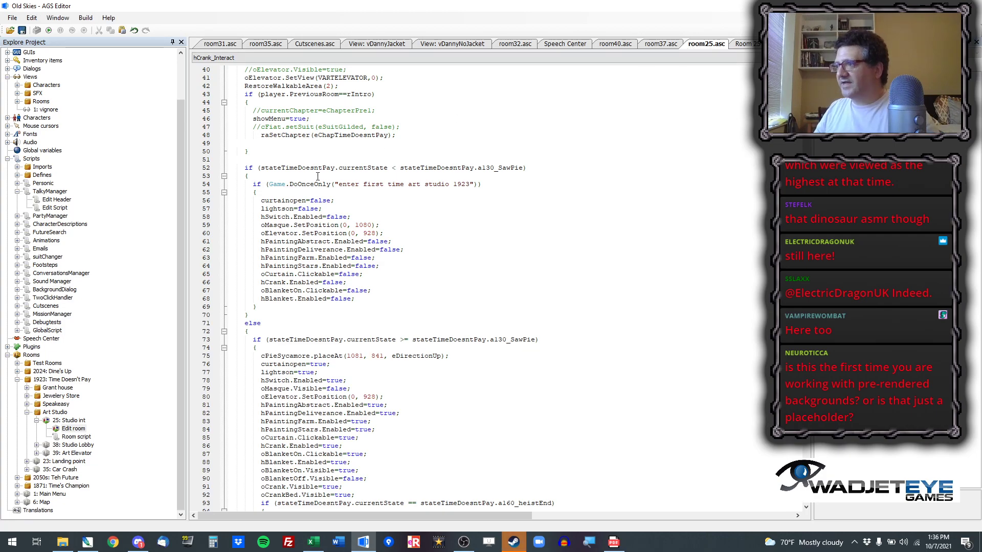
pyautogui.scroll(12, 394, 225)
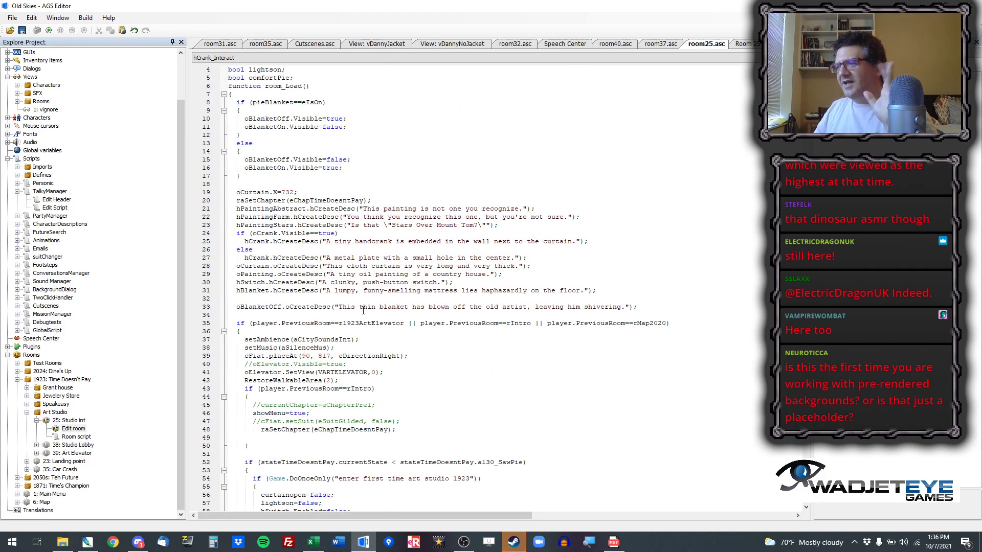
pyautogui.moveTo(302, 355); pyautogui.dragTo(317, 356)
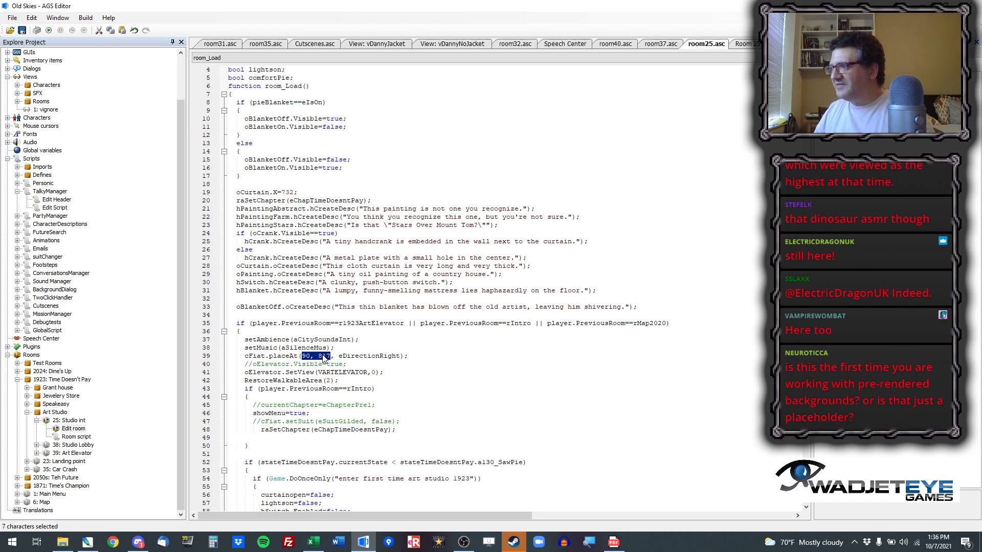
pyautogui.write('82, 816')
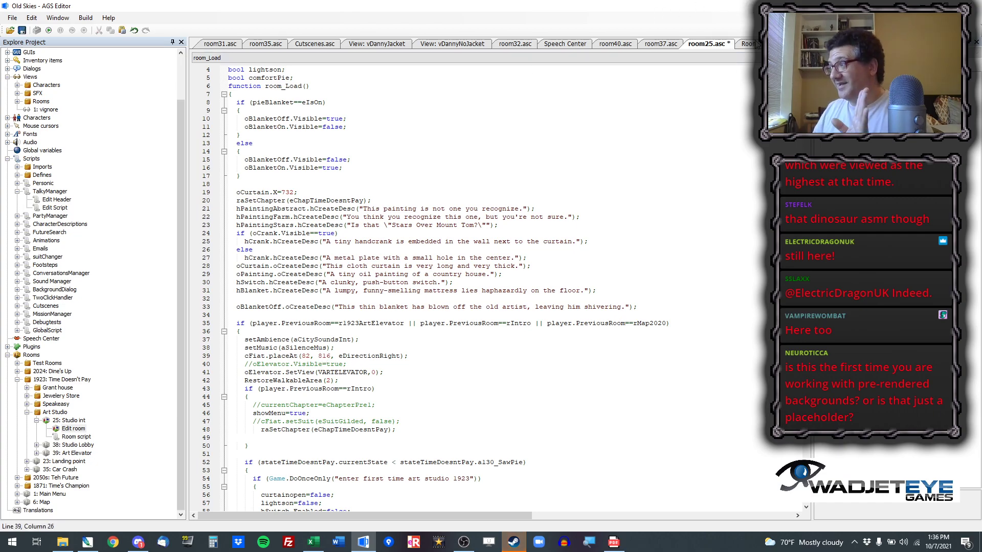
# Step: Check the arrival spot in the room editor and set the cFiat.Walk coordinates in room_AfterFadeIn to 386, 848
pyautogui.click(750, 44)
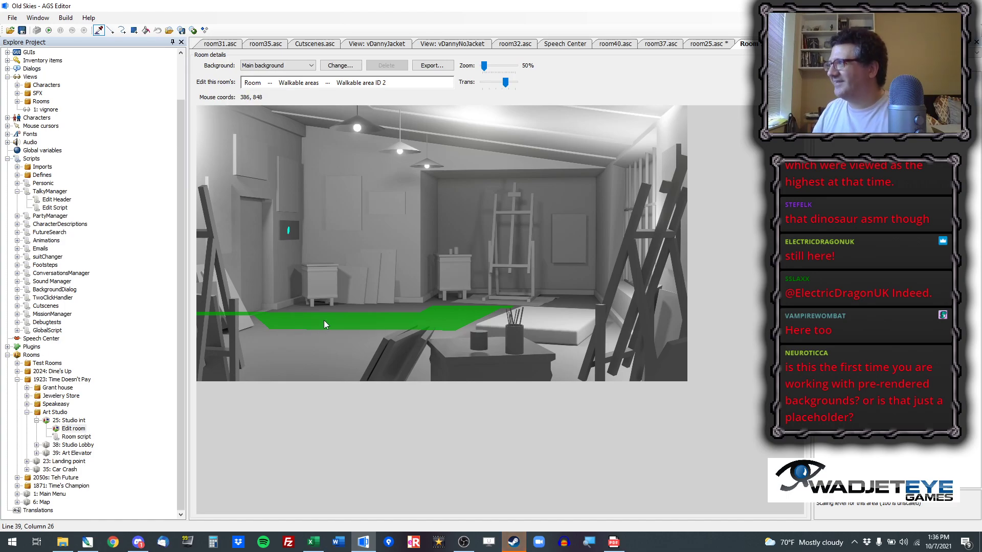
pyautogui.click(709, 45)
pyautogui.scroll(-5, 307, 290)
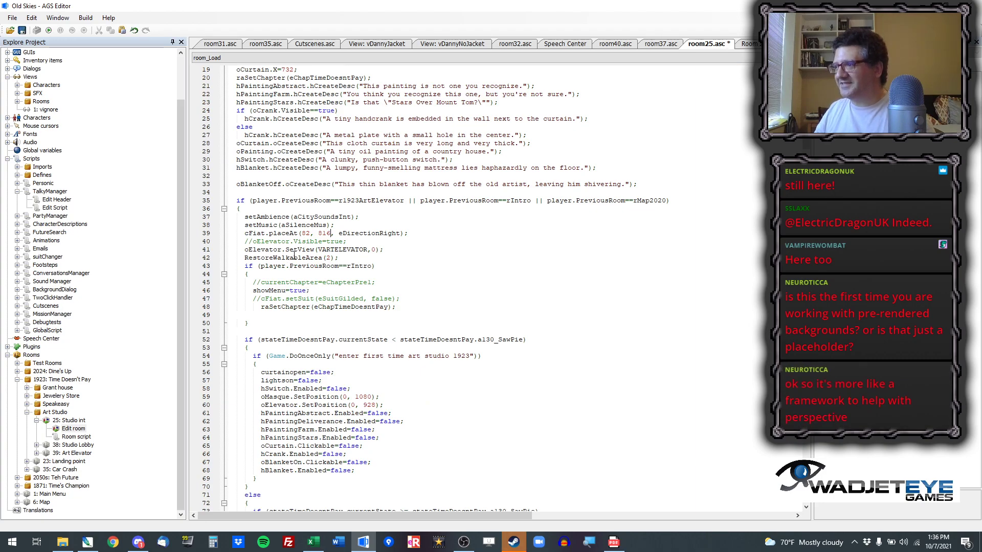
pyautogui.scroll(-18, 306, 287)
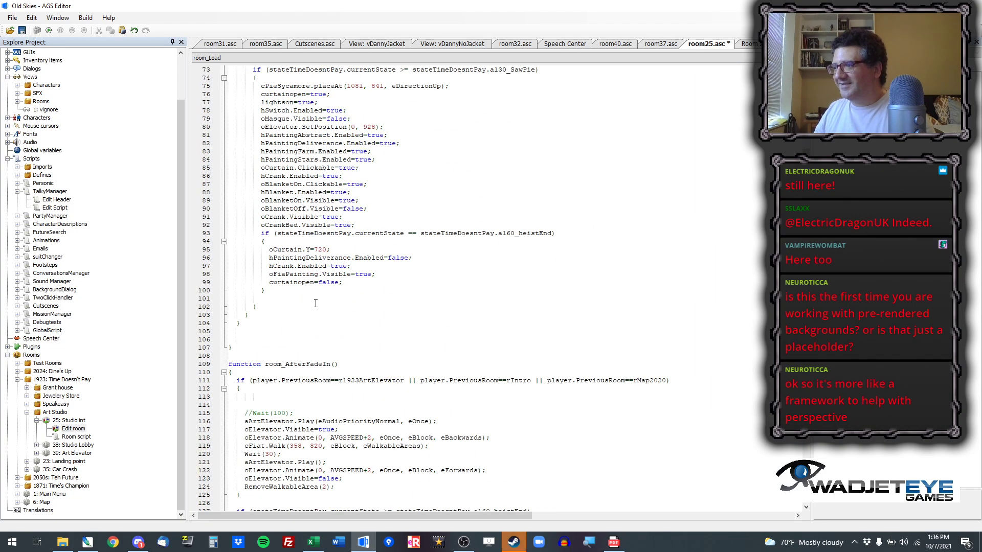
pyautogui.scroll(-2, 317, 394)
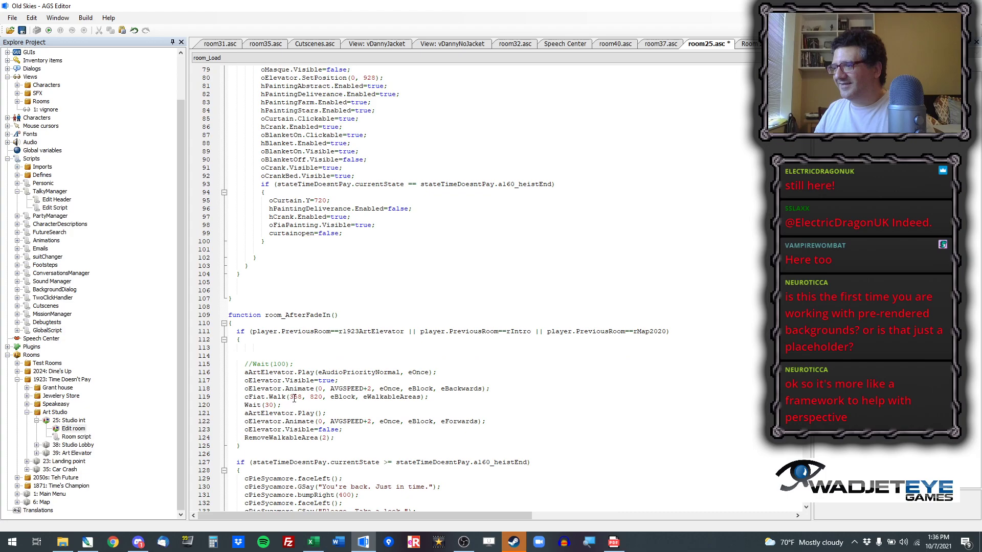
pyautogui.moveTo(289, 398); pyautogui.dragTo(322, 398)
pyautogui.write('386, 848')
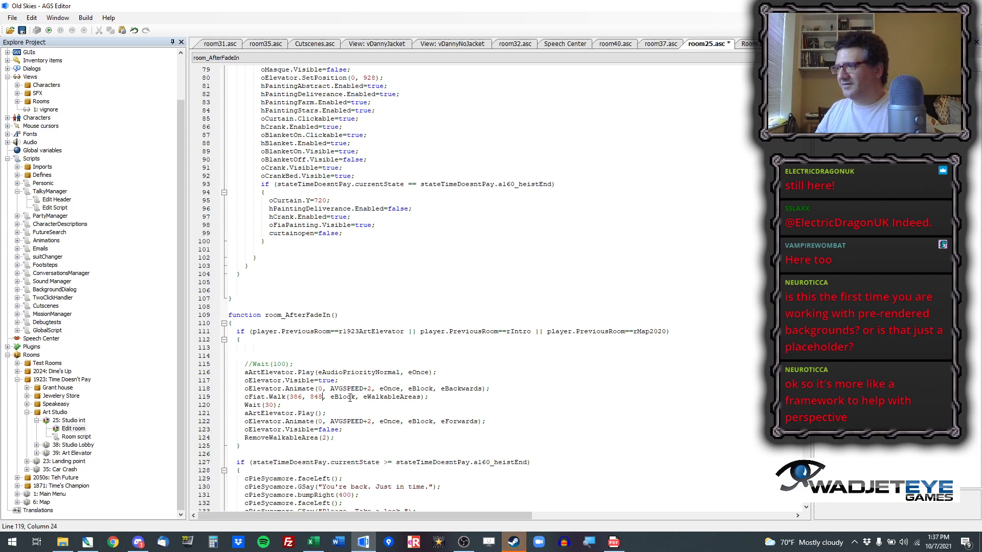
# Step: Test-run the game again and jump to room 25 to check the character's revised entrance
pyautogui.click(49, 31)
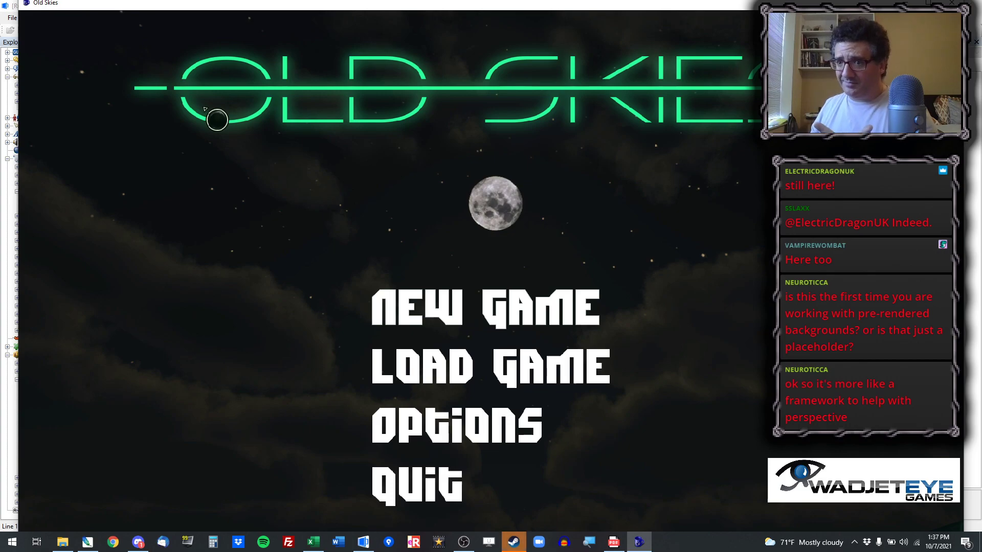
pyautogui.moveTo(339, 5)
pyautogui.mouseDown()
pyautogui.moveTo(343, 153)
pyautogui.moveTo(328, 19)
pyautogui.mouseUp()
pyautogui.hotkey('ctrl', 'x')
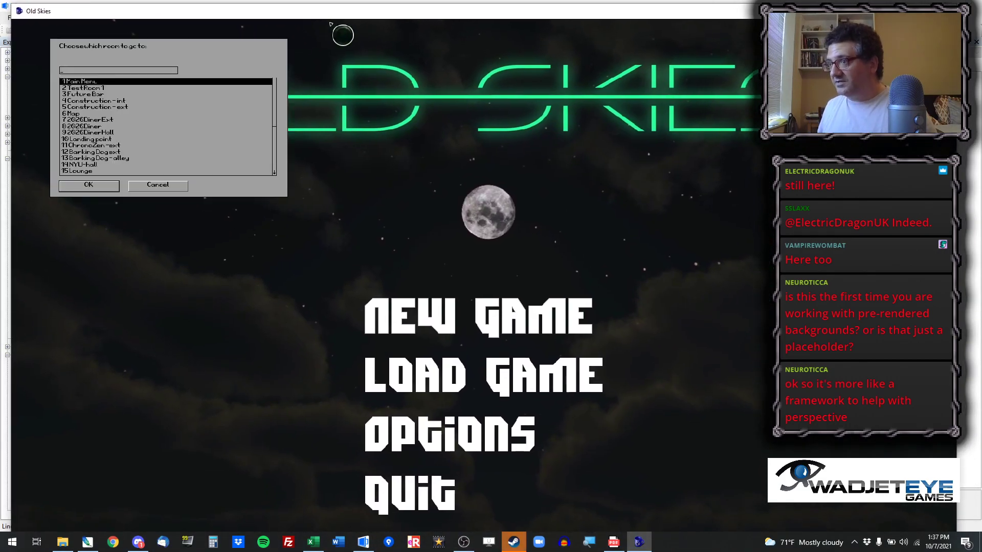
pyautogui.press('Return')
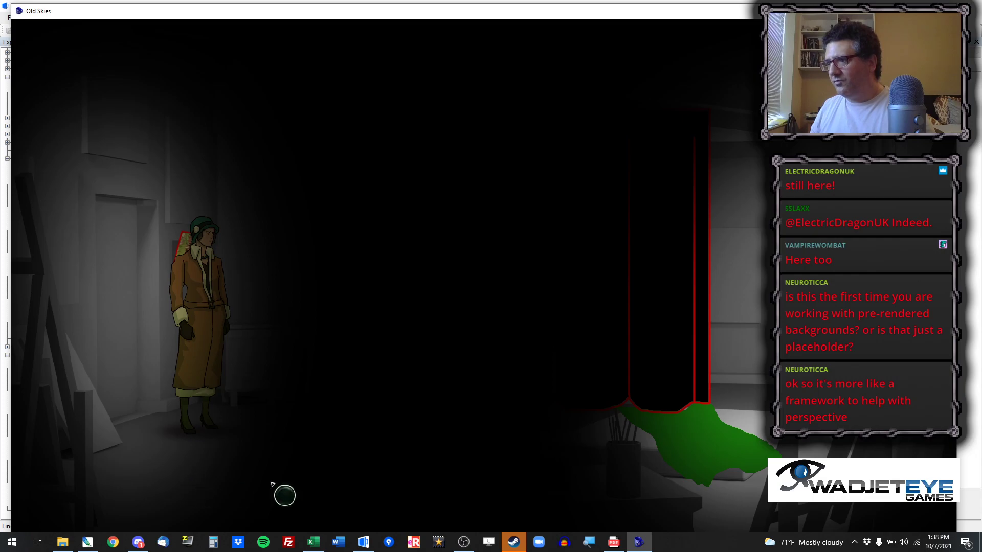
# Step: Try out the small painting and the light switch behind it in the game, then abort the test run
pyautogui.rightClick(185, 251)
pyautogui.rightClick(187, 266)
pyautogui.click(186, 266)
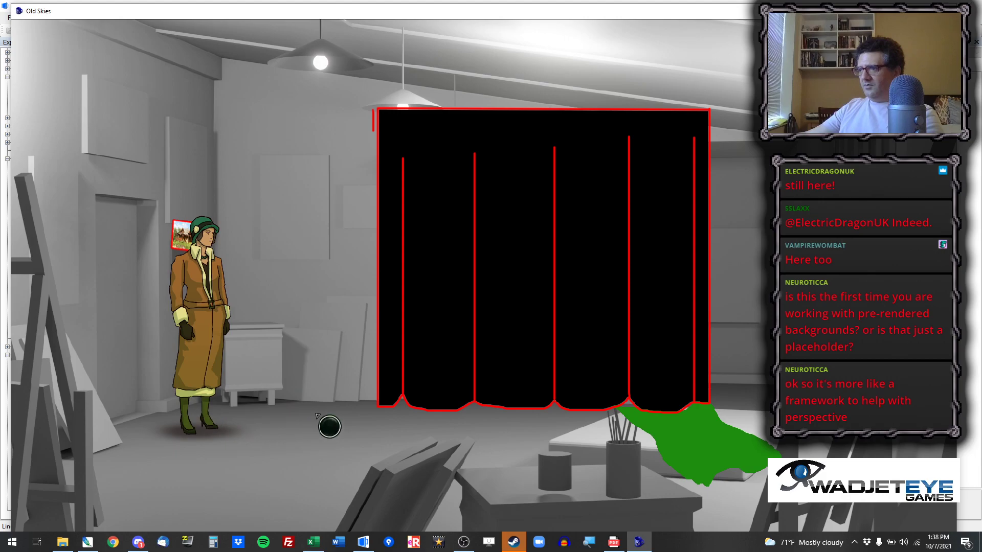
pyautogui.hotkey('alt', 'x')
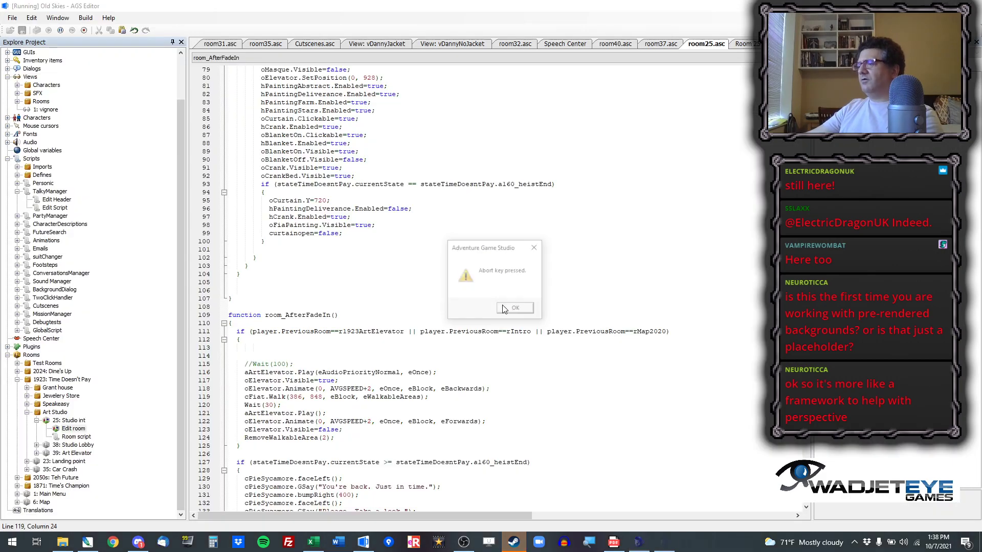
pyautogui.click(517, 309)
# Step: Flood-fill the Art Studio floor's existing walkable strip with Walkable area ID 1 in the room editor
pyautogui.click(733, 44)
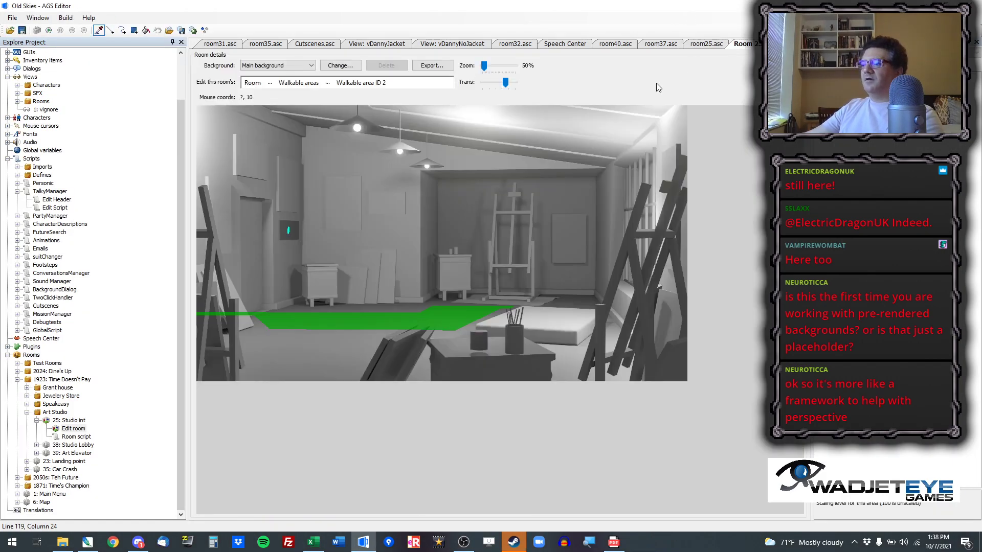
pyautogui.click(269, 83)
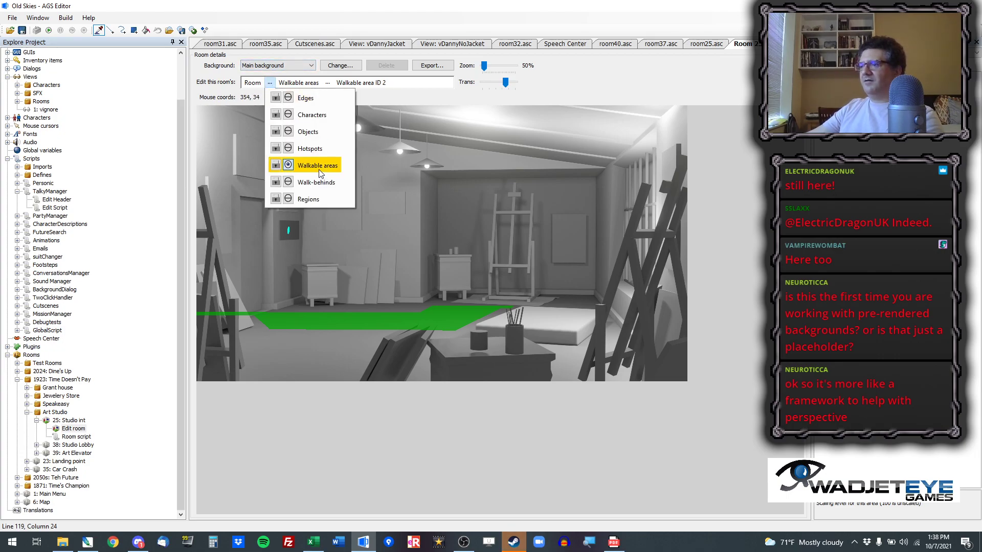
pyautogui.click(319, 170)
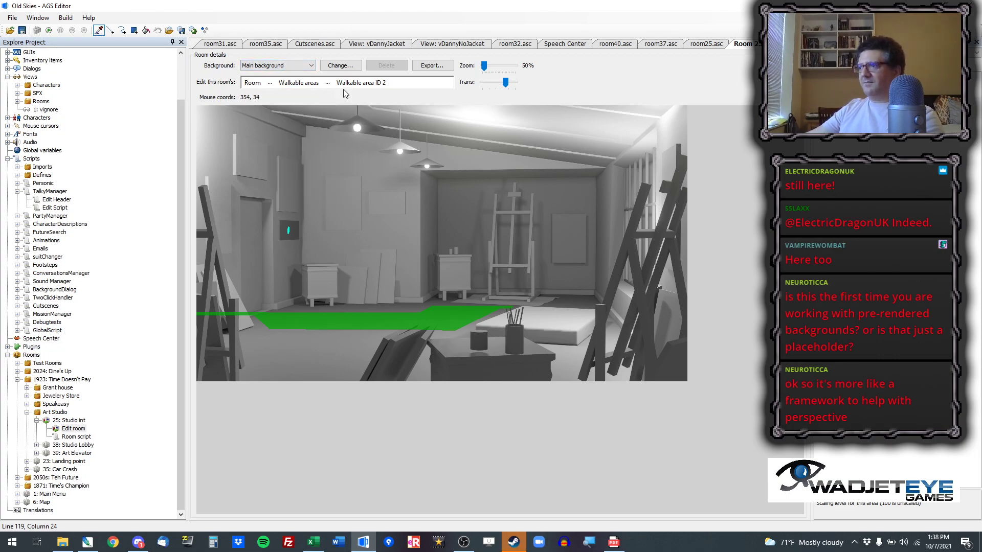
pyautogui.click(327, 83)
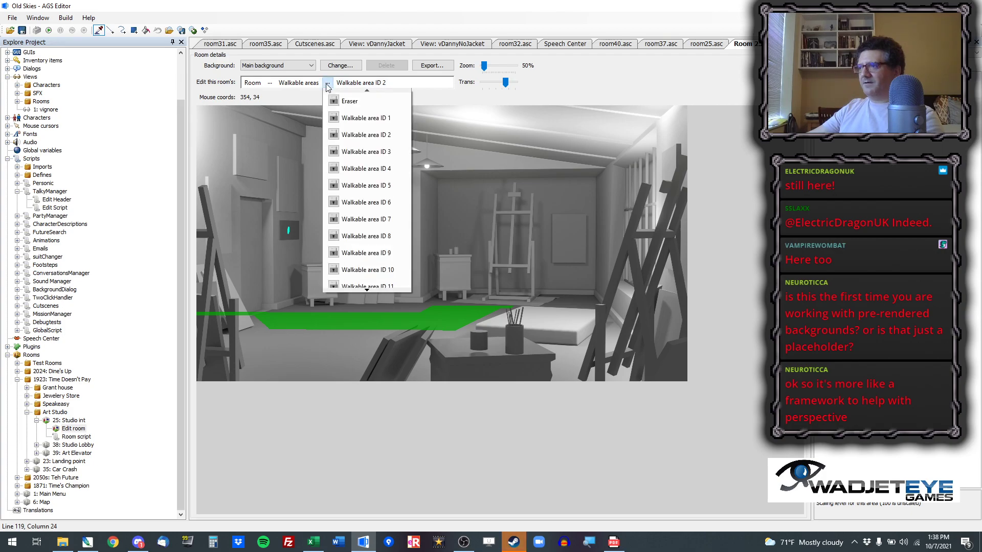
pyautogui.click(358, 117)
pyautogui.click(146, 29)
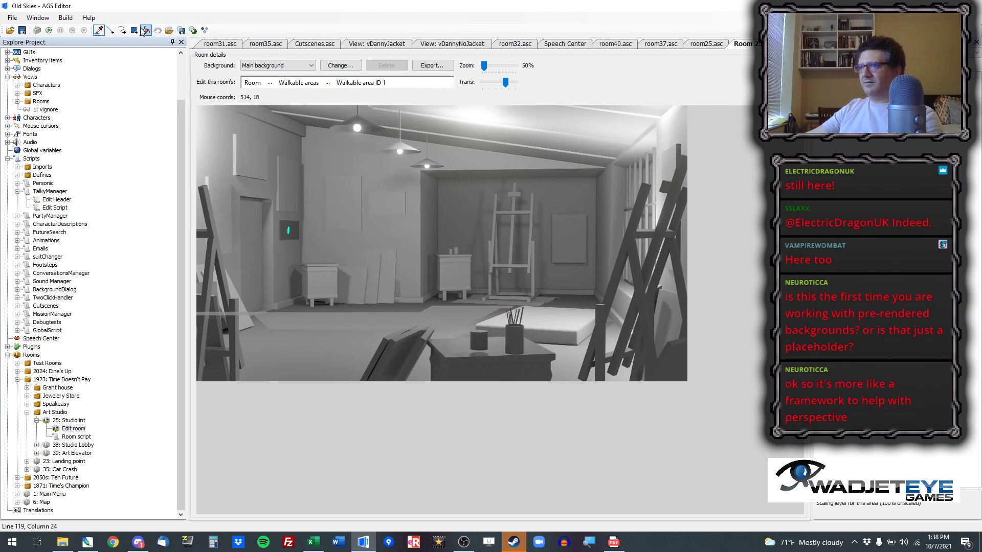
pyautogui.click(307, 309)
# Step: Test-run the game, jump to the Art Studio interior (room 25) and walk the character across the dark floor
pyautogui.click(49, 30)
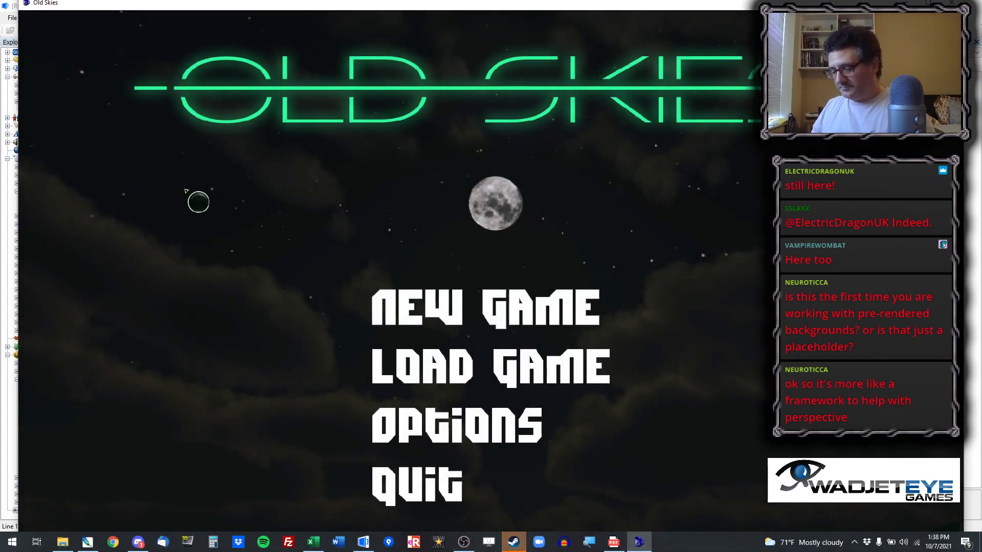
pyautogui.hotkey('ctrl', 'x')
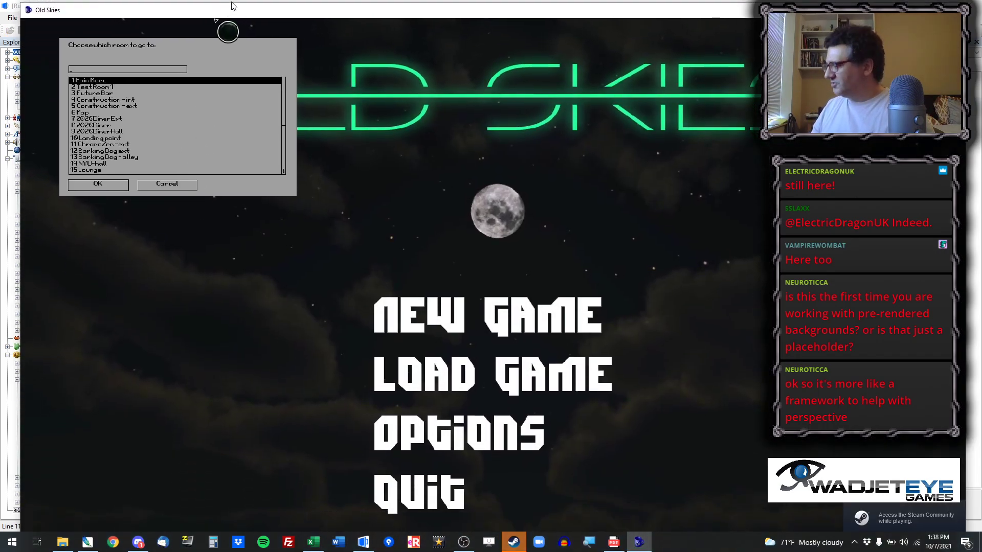
pyautogui.press('Down')
pyautogui.press('Return')
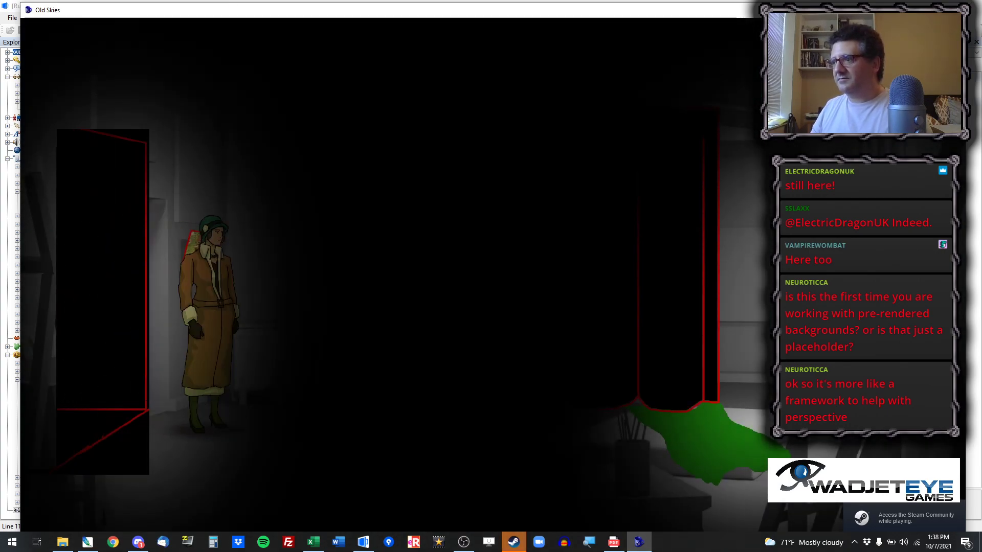
pyautogui.click(315, 457)
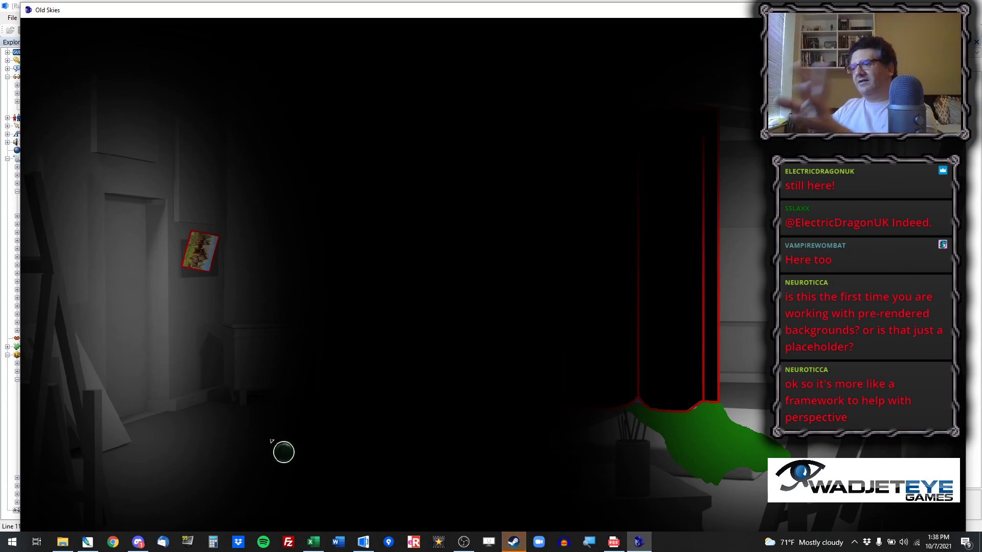
# Step: Examine and move the small painting in the game, and use the light switch behind it
pyautogui.rightClick(206, 264)
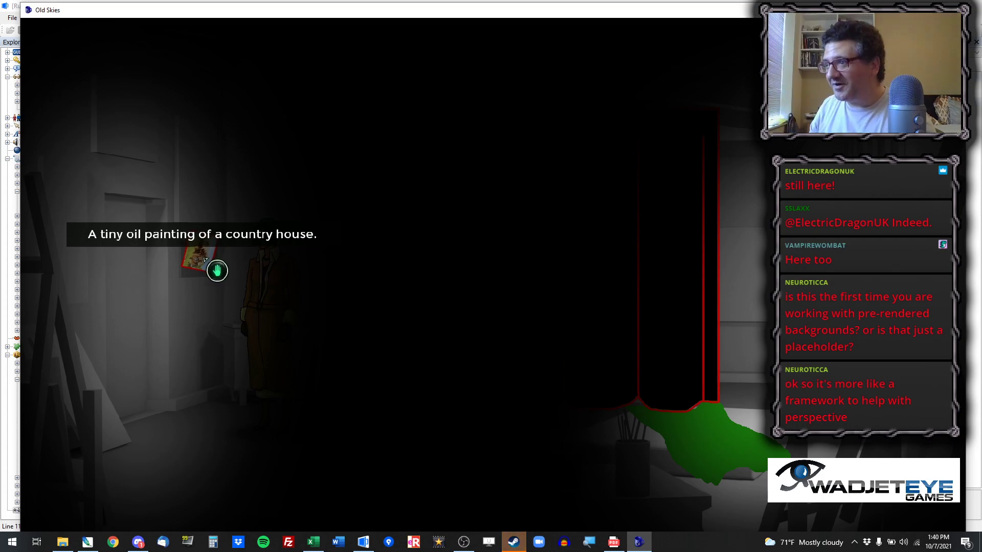
pyautogui.click(205, 259)
pyautogui.click(274, 427)
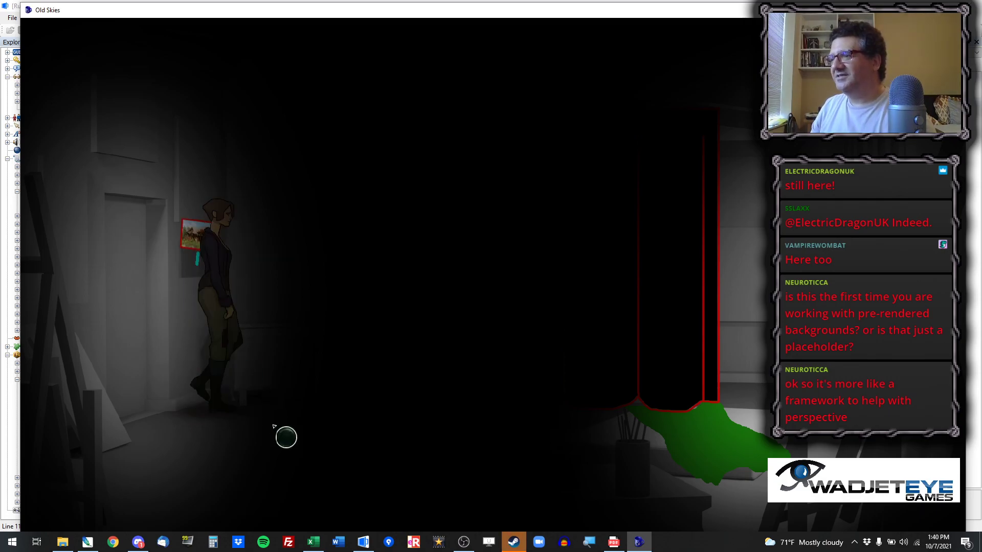
pyautogui.click(206, 267)
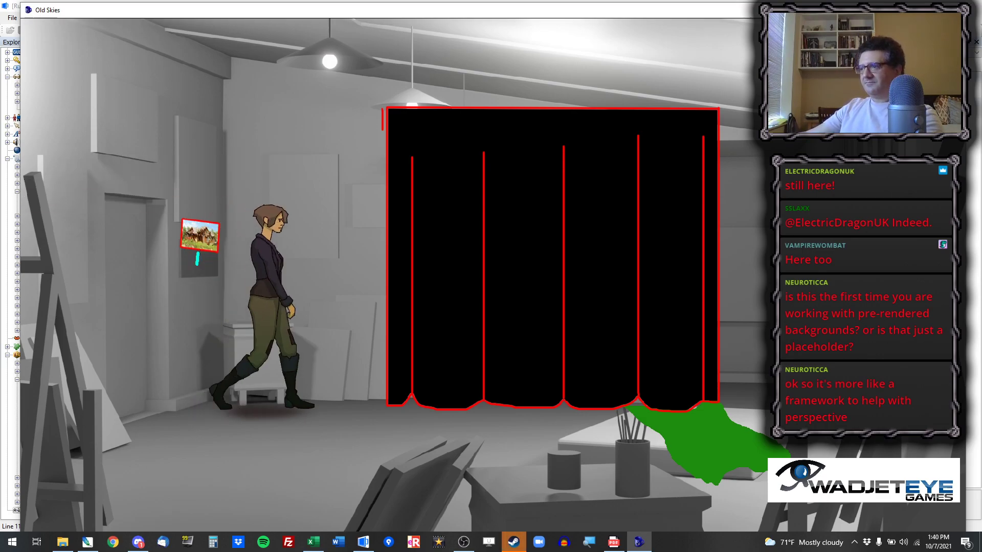
# Step: Test walking across the lit studio and interacting with the green blanket on the bed, then quit the test run
pyautogui.click(367, 450)
pyautogui.click(439, 459)
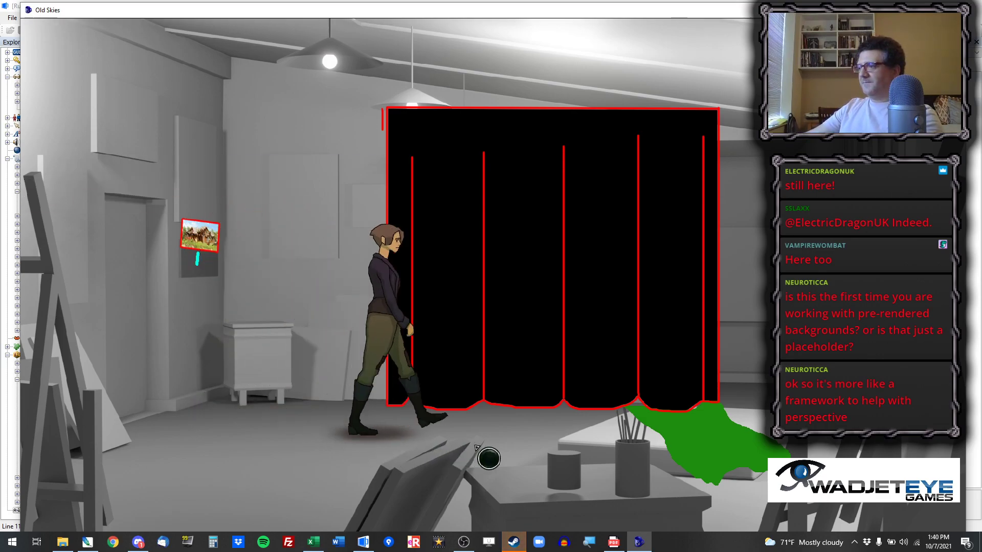
pyautogui.click(693, 467)
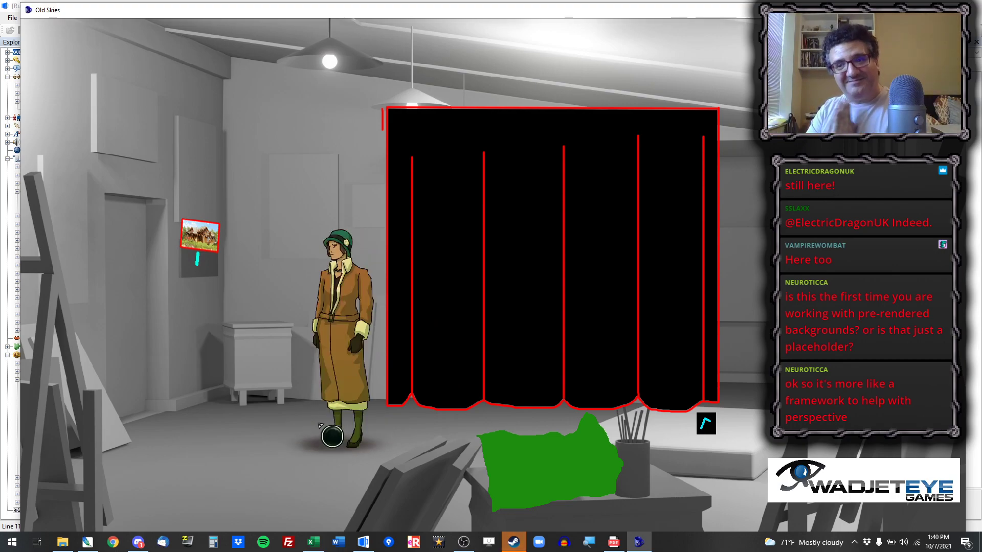
pyautogui.moveTo(444, 56)
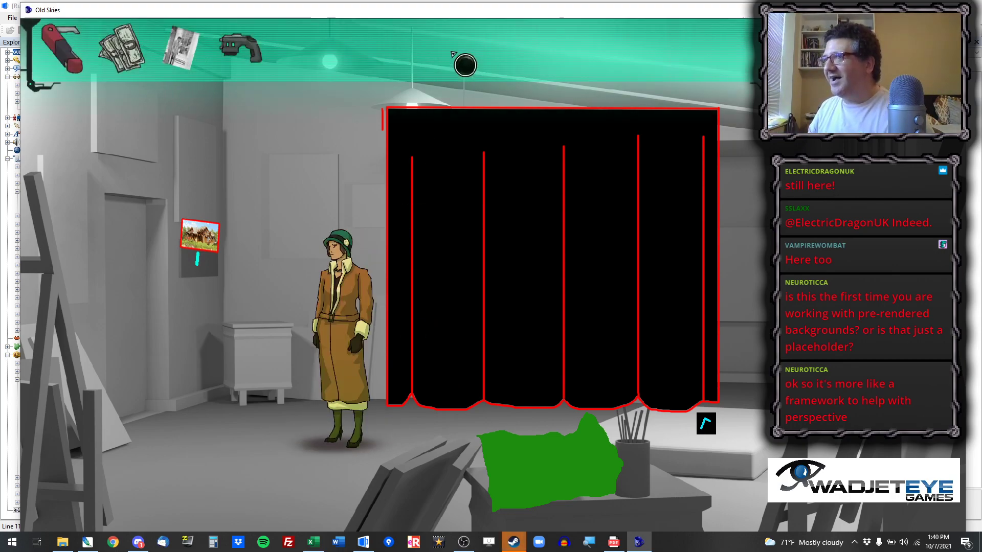
pyautogui.press('Escape')
pyautogui.click(727, 327)
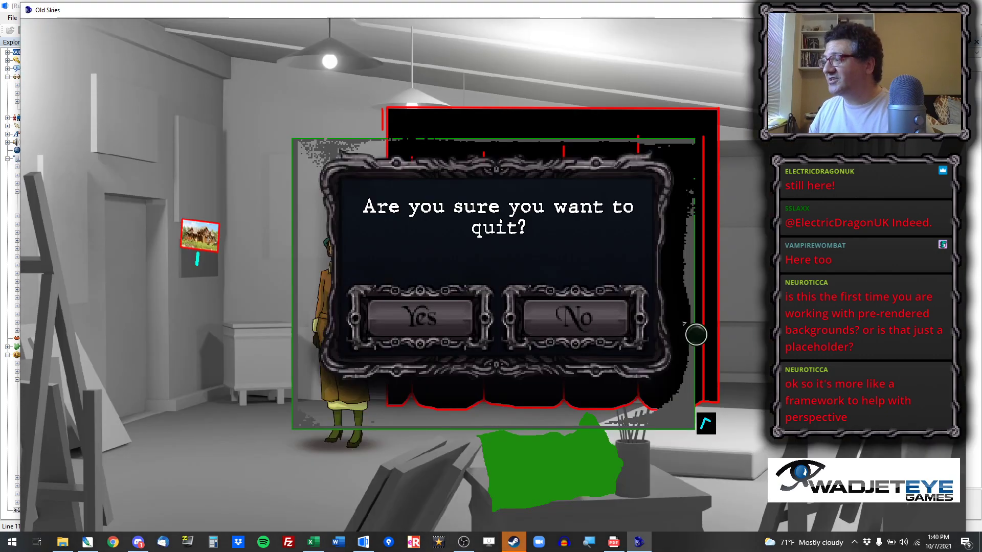
pyautogui.click(419, 317)
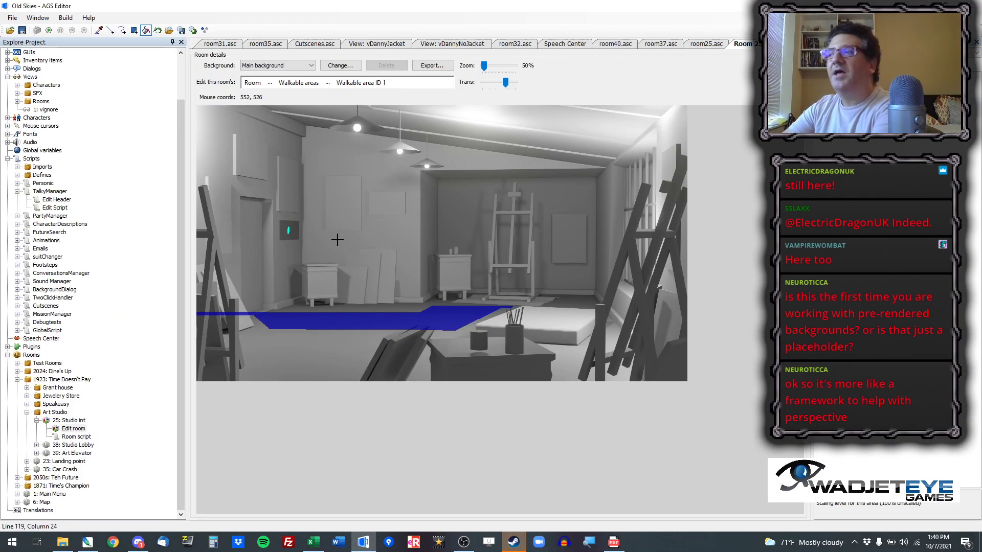